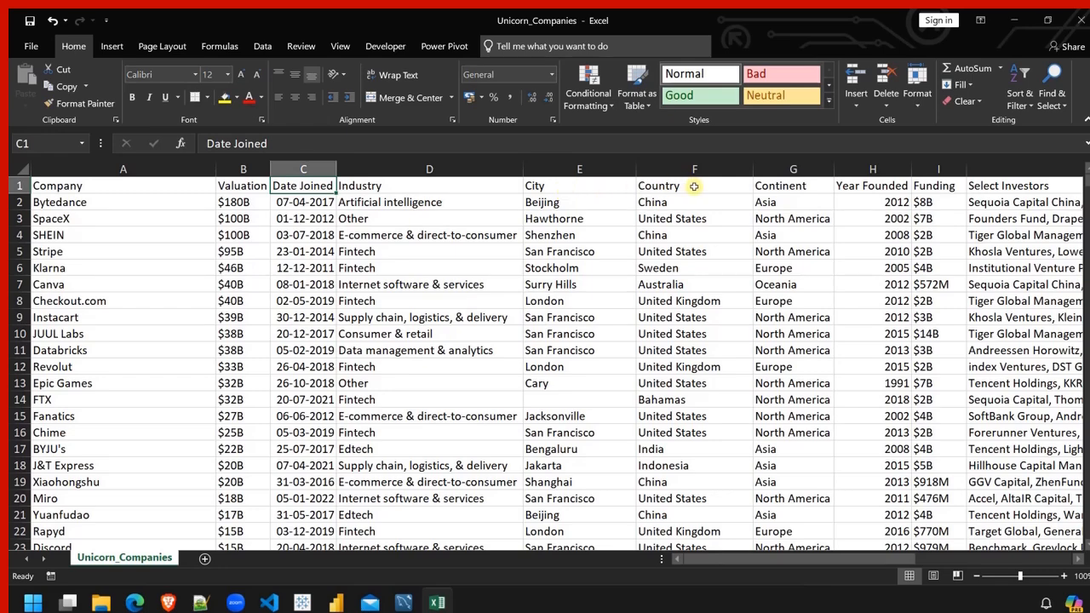
Look through the remaining columns of the Unicorn_Companies sheet up to Select Investors.
scroll(694, 185, right, 3)
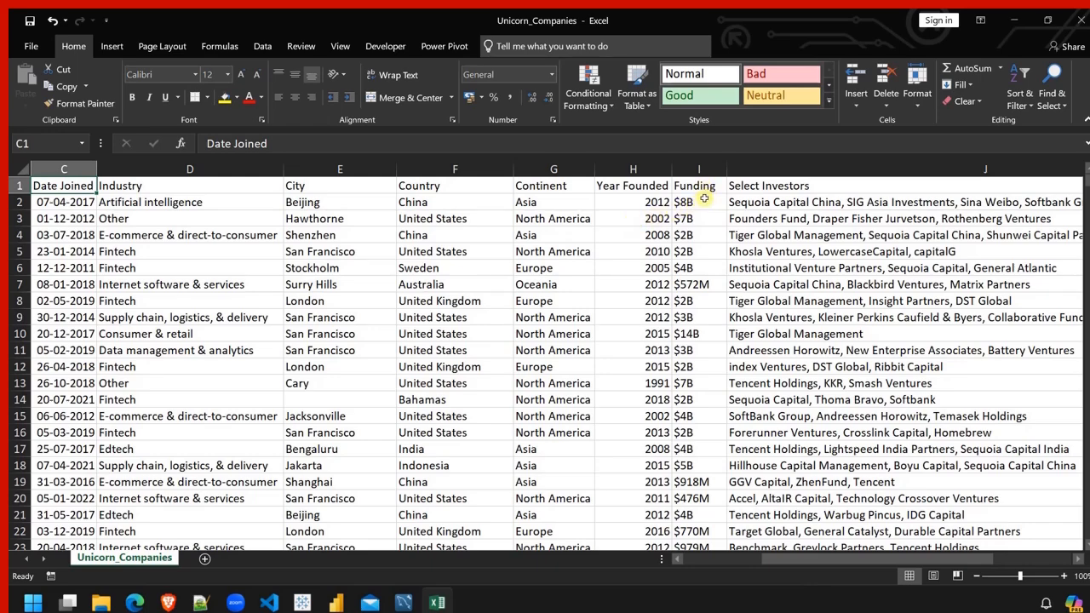
scroll(705, 211, right, 3)
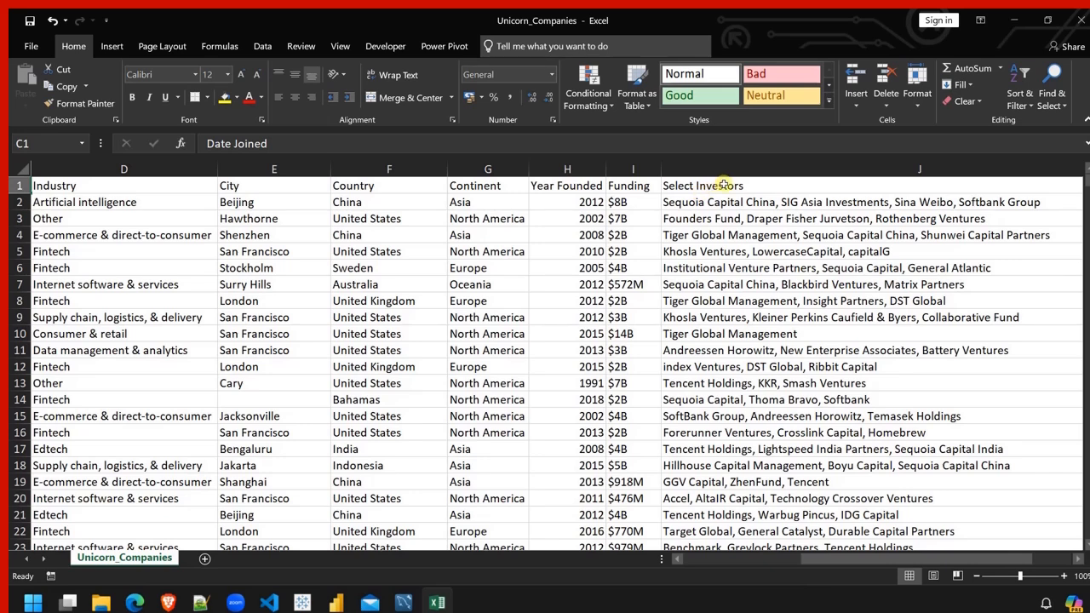
click(723, 185)
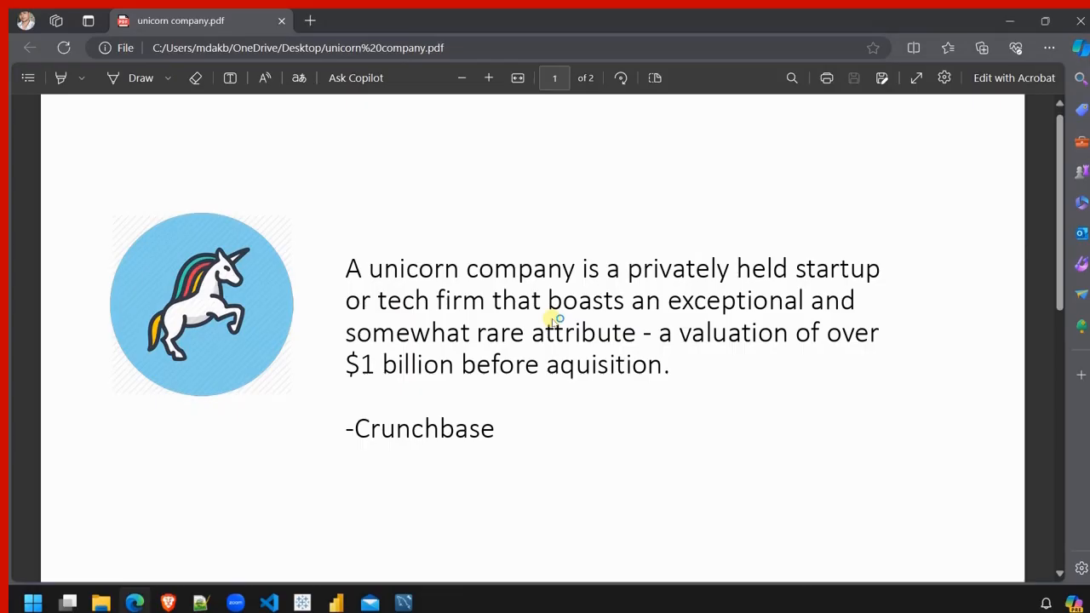
Launch Excel and create a blank workbook.
key(super)
text(excel)
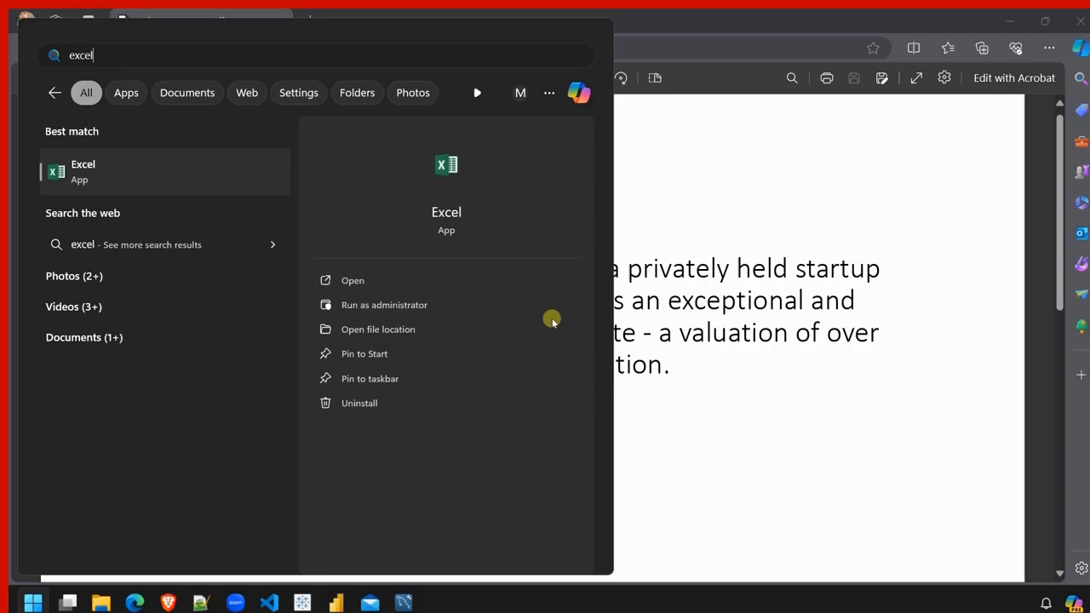
click(371, 281)
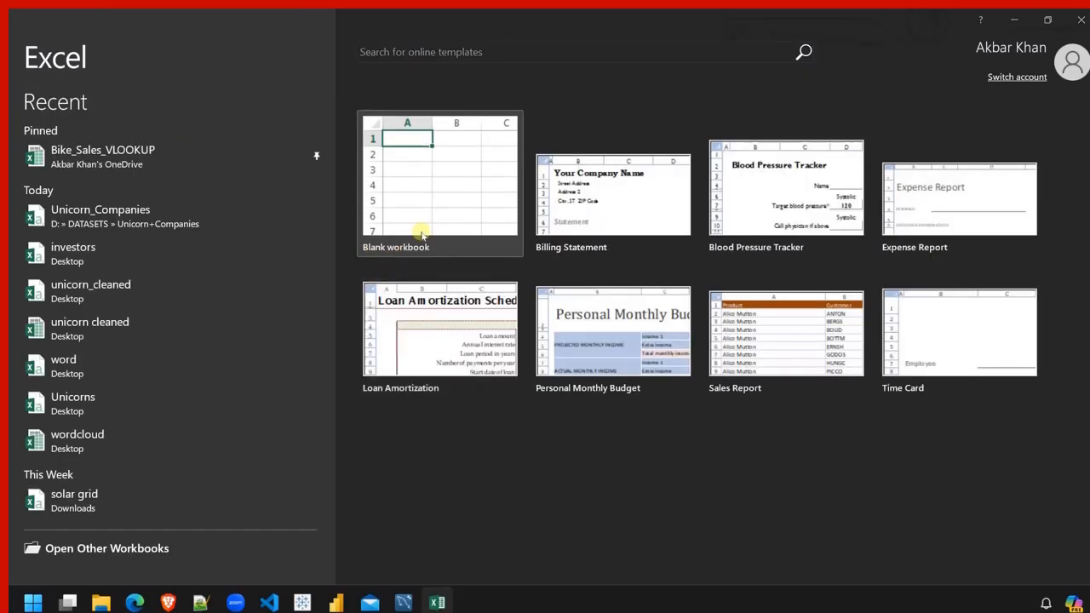
click(439, 184)
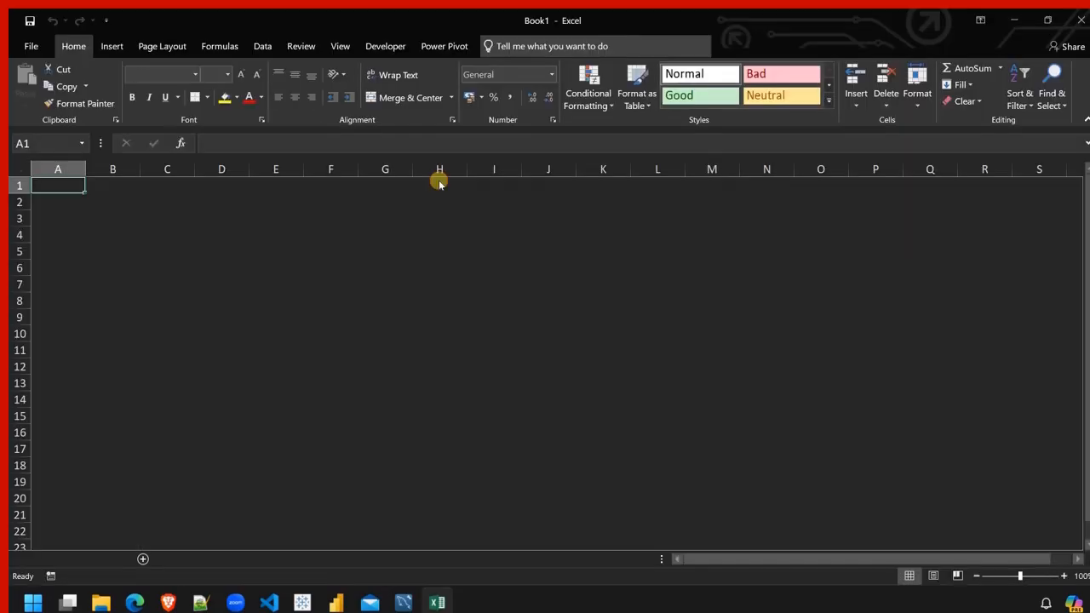
Import Unicorn_Companies.csv from the DATASETS > Unicorn+Companies folder on drive D and open it in Power Query Editor for transformation.
click(263, 47)
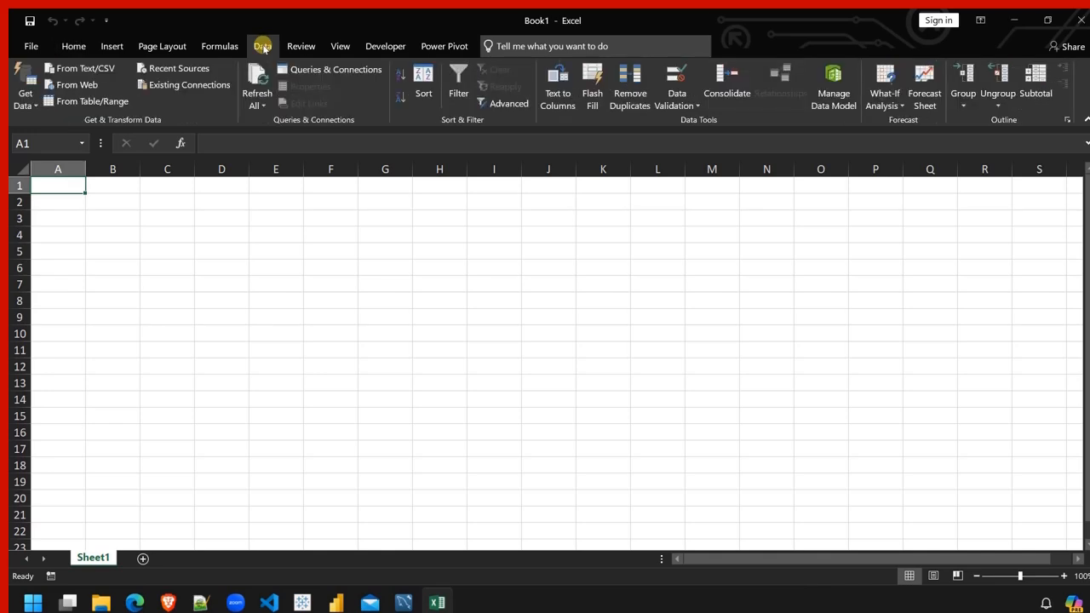
click(91, 72)
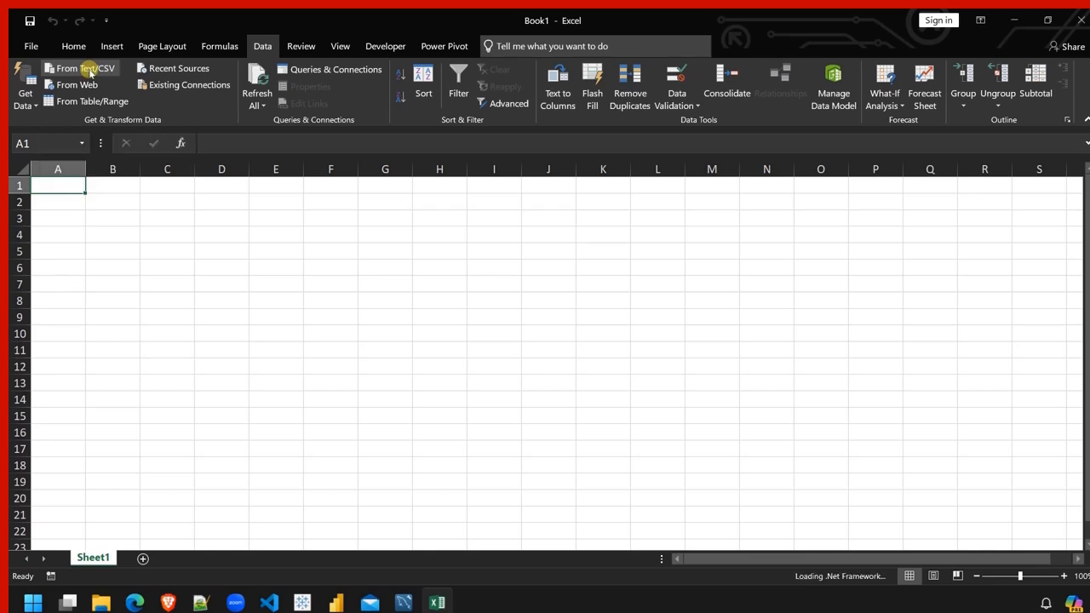
scroll(86, 226, down, 3)
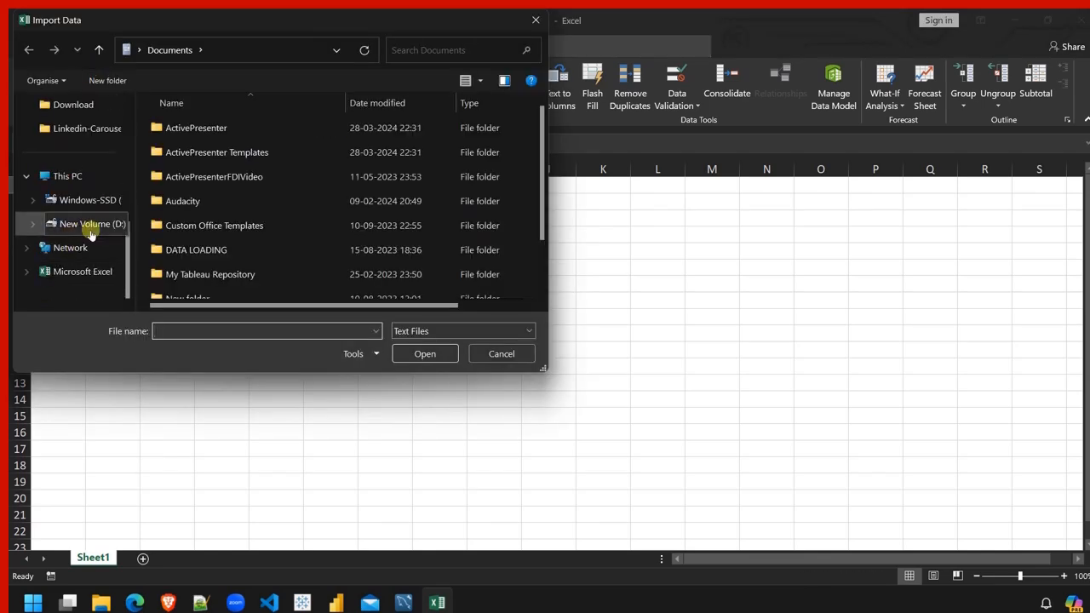
click(90, 227)
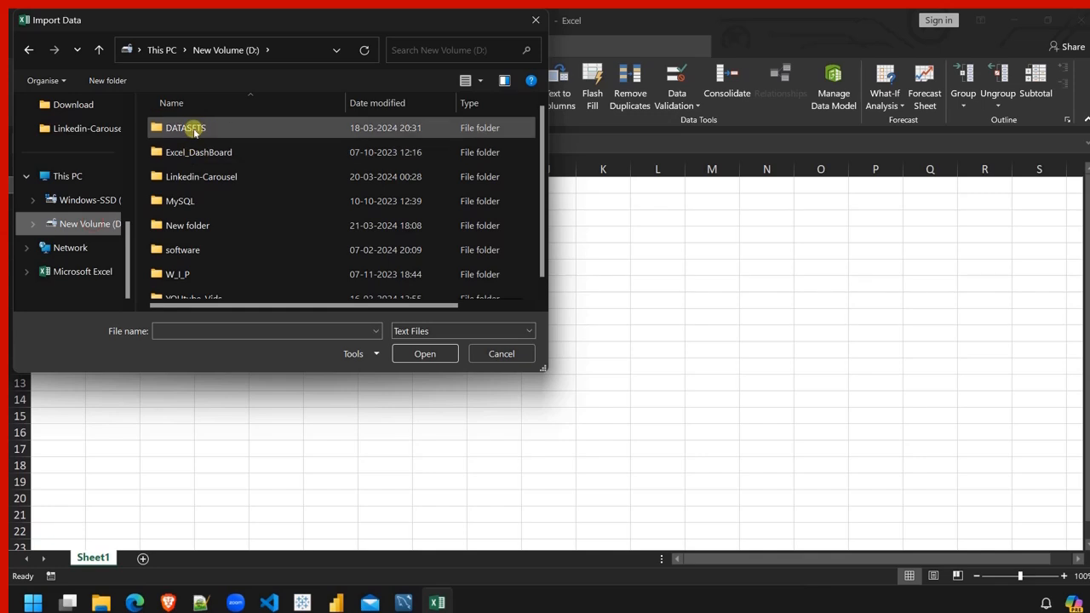
double_click(194, 132)
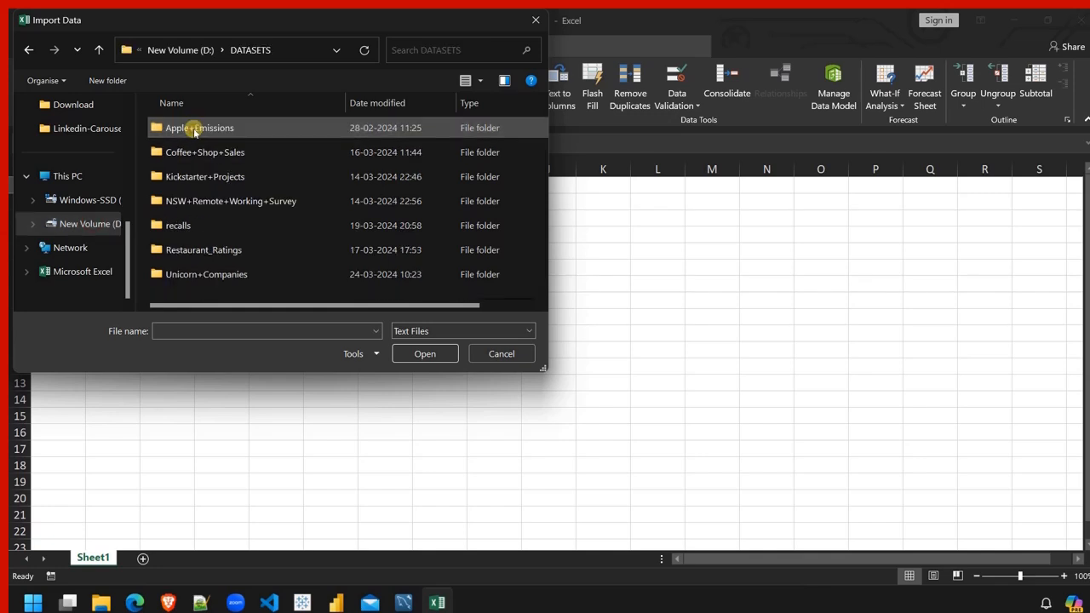
double_click(210, 273)
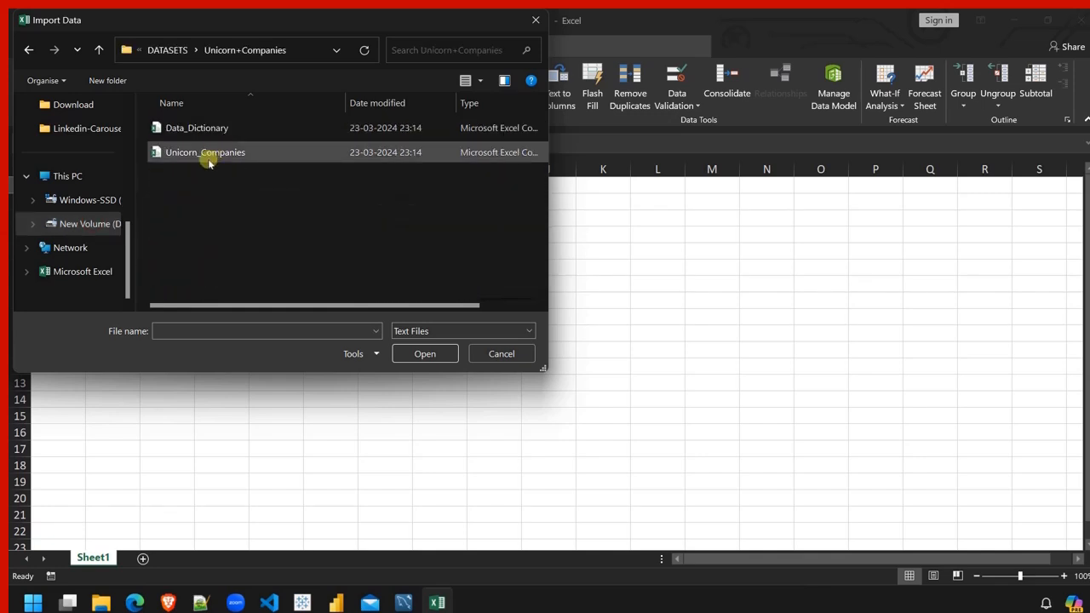
double_click(209, 158)
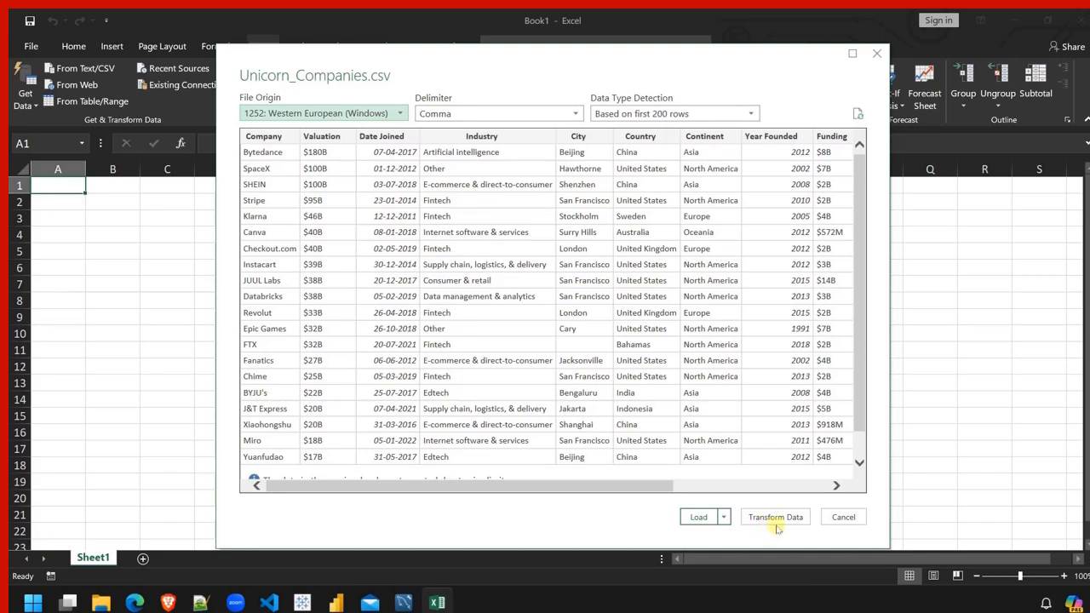
click(777, 521)
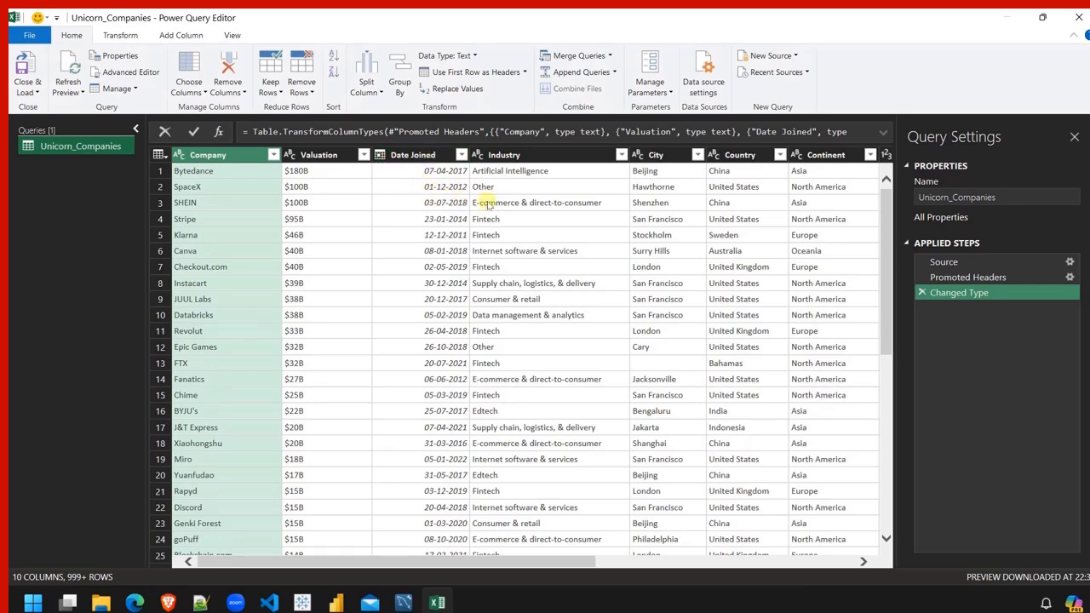
Try to change the Valuation column's data type to Currency, replacing the current conversion.
scroll(528, 204, right, 5)
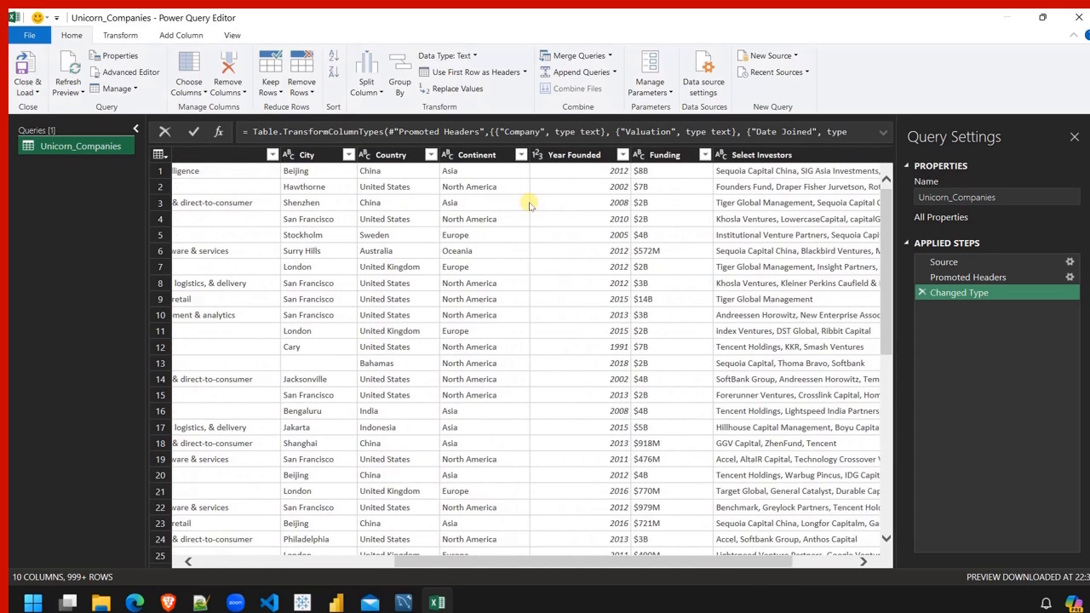
scroll(527, 204, right, 2)
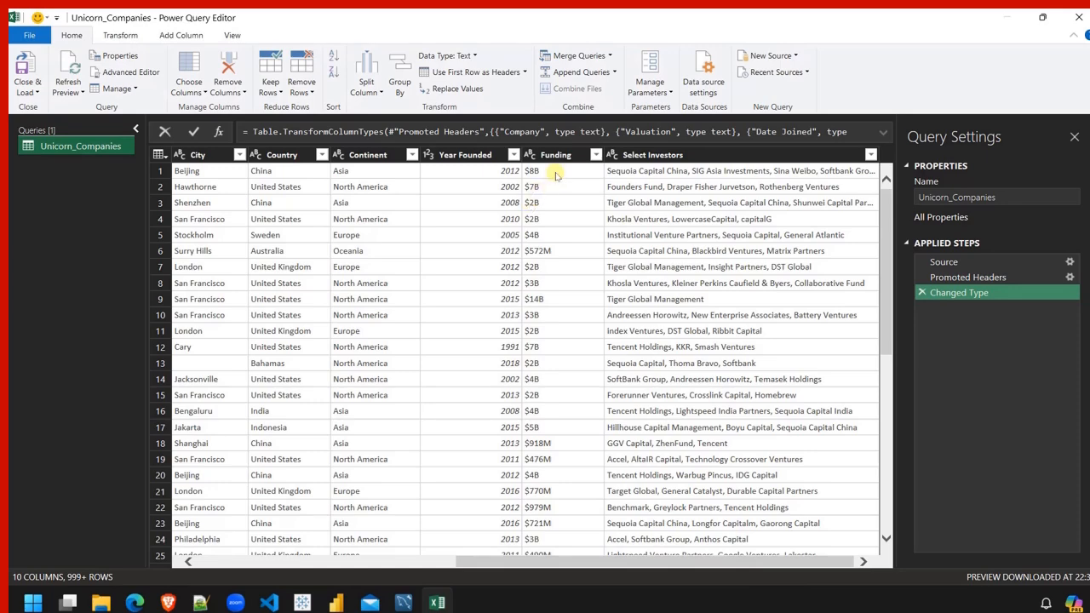
scroll(430, 218, left, 7)
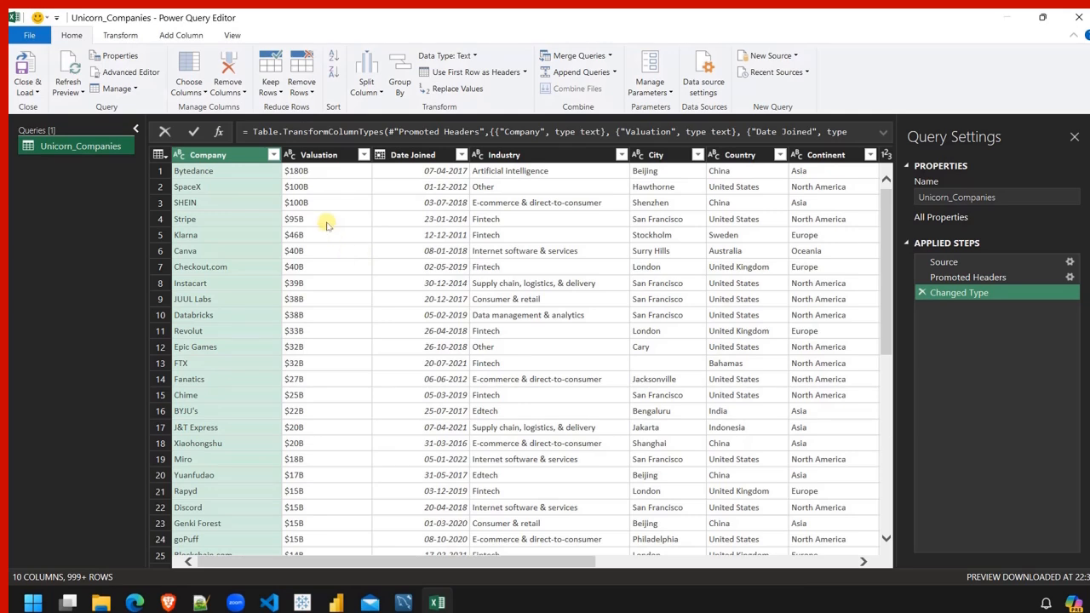
click(290, 158)
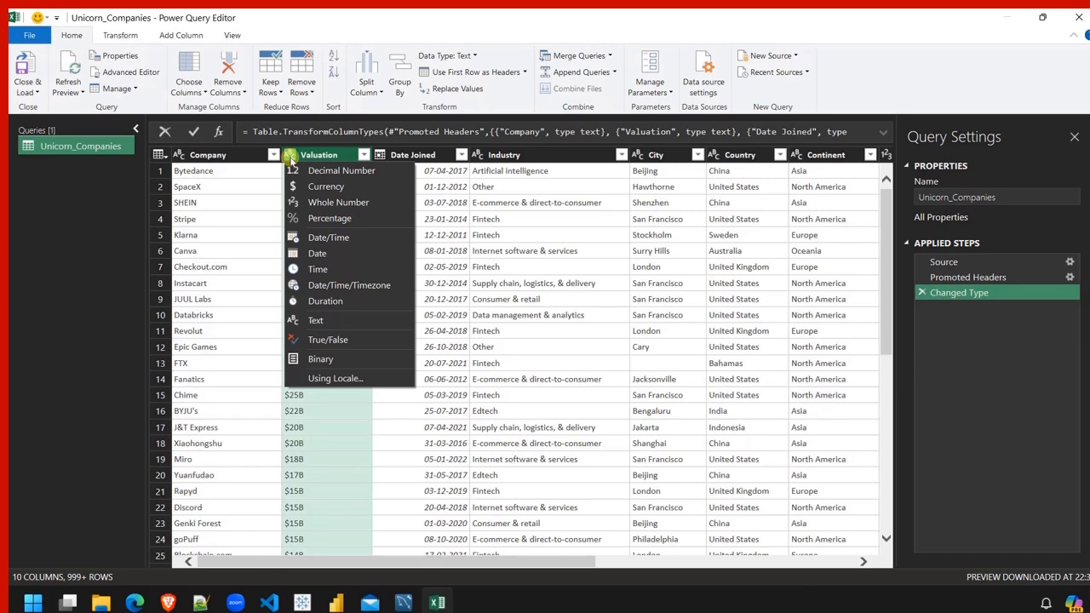
click(347, 195)
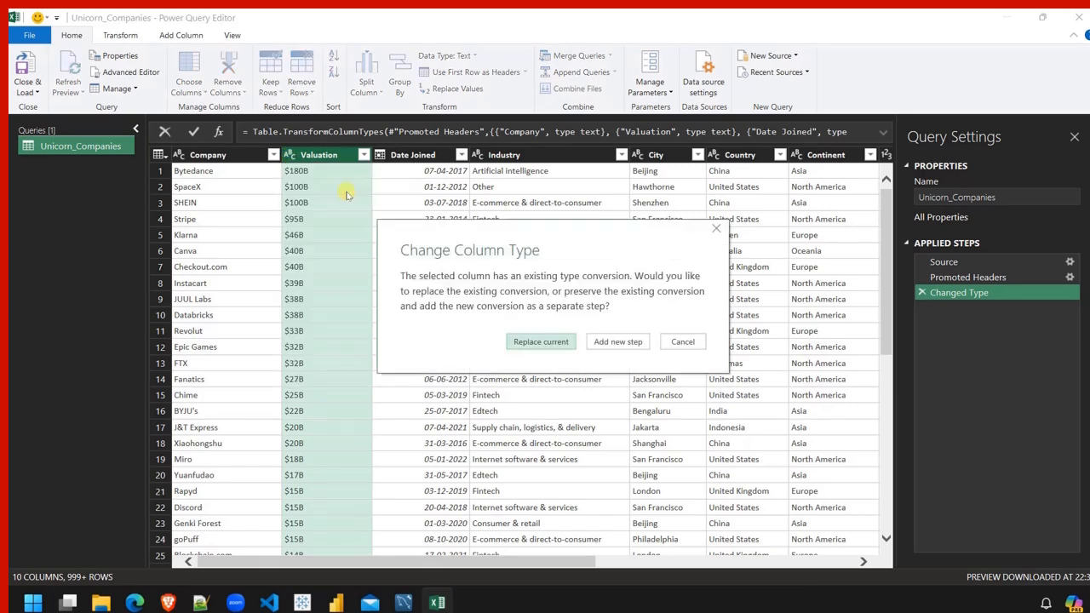
click(531, 343)
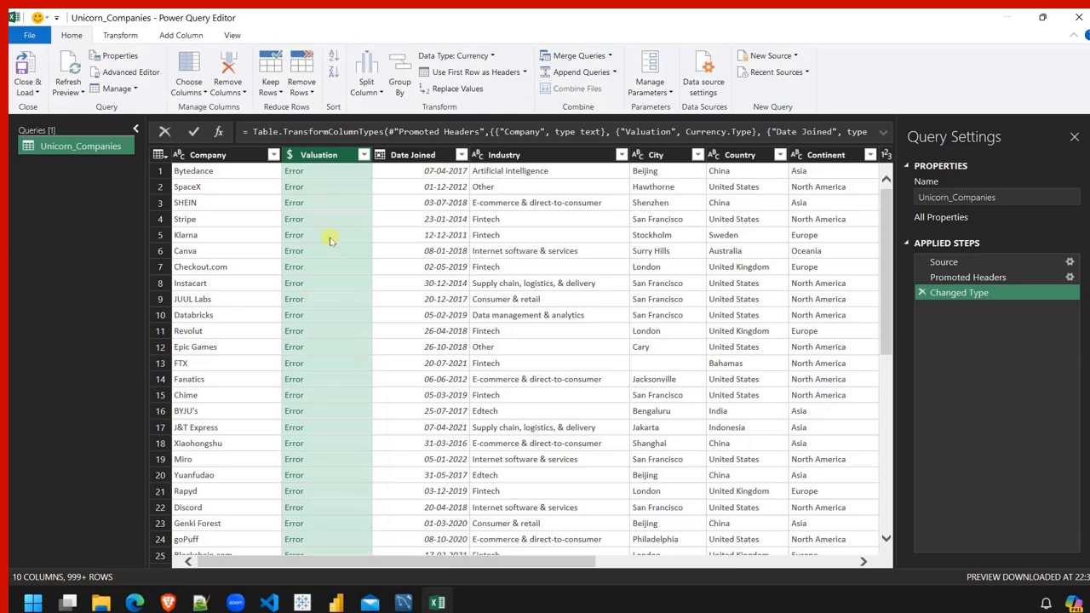
Delete the Changed Type step from the query's applied steps.
scroll(673, 266, right, 5)
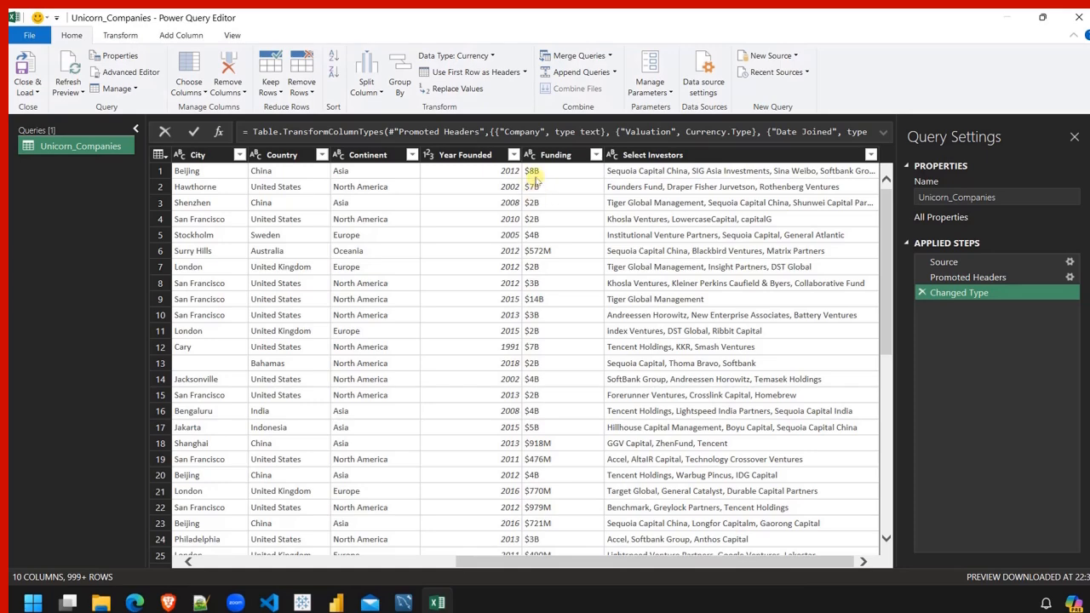
scroll(458, 242, left, 5)
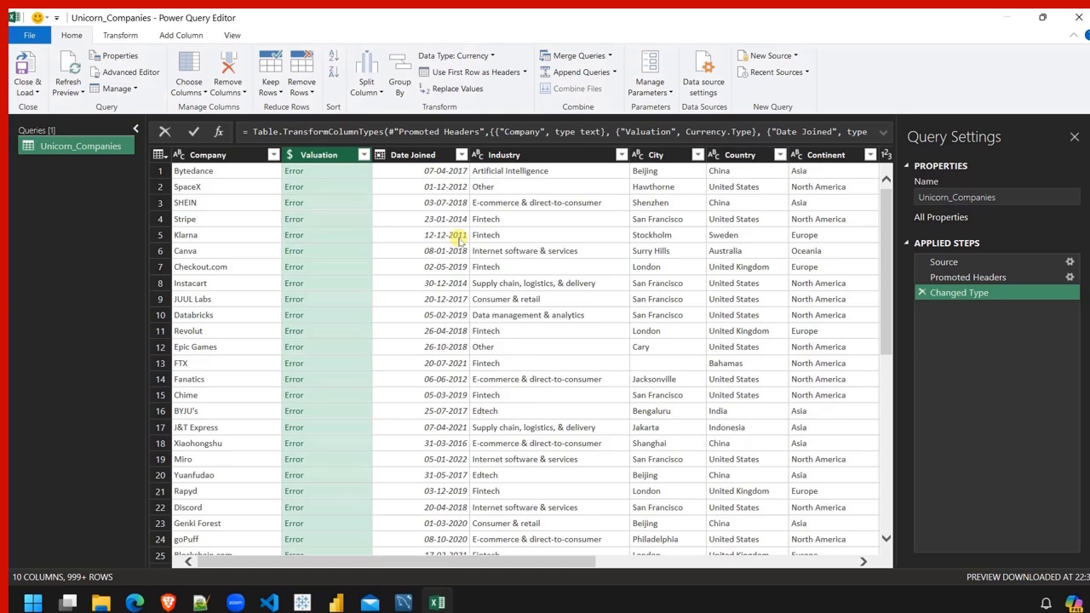
click(922, 293)
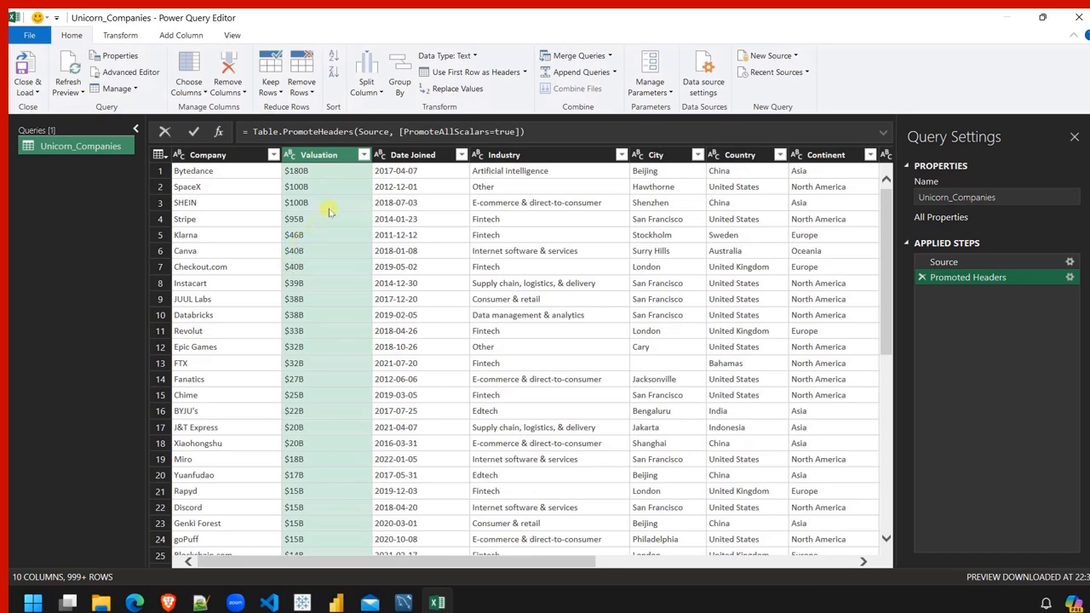
Replace "$" with nothing in the Valuation column and split that column by digit to non-digit.
click(121, 38)
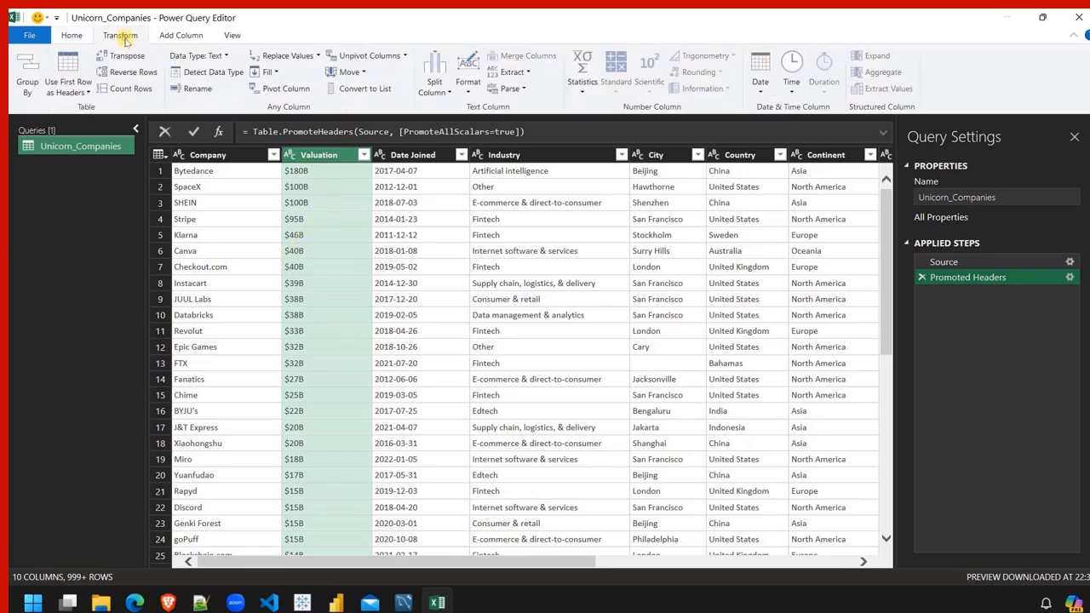
click(289, 56)
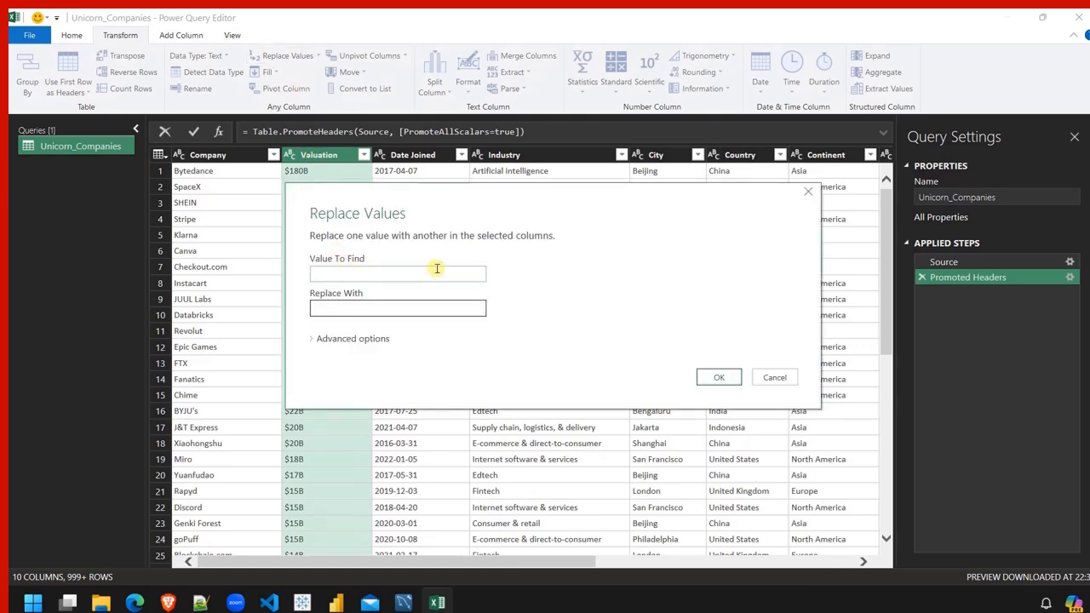
text($)
click(385, 307)
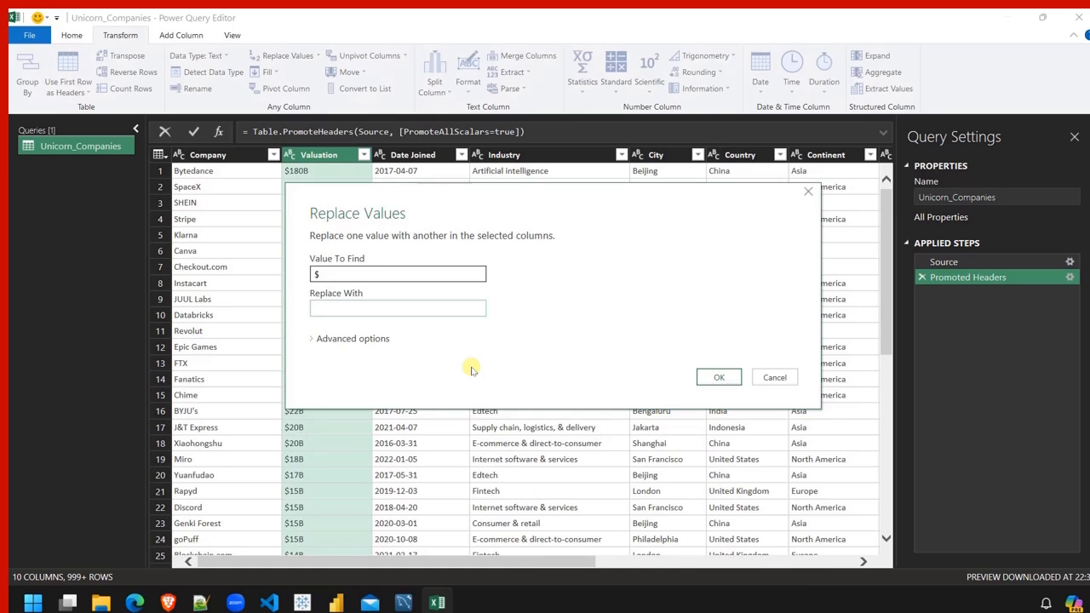
click(705, 385)
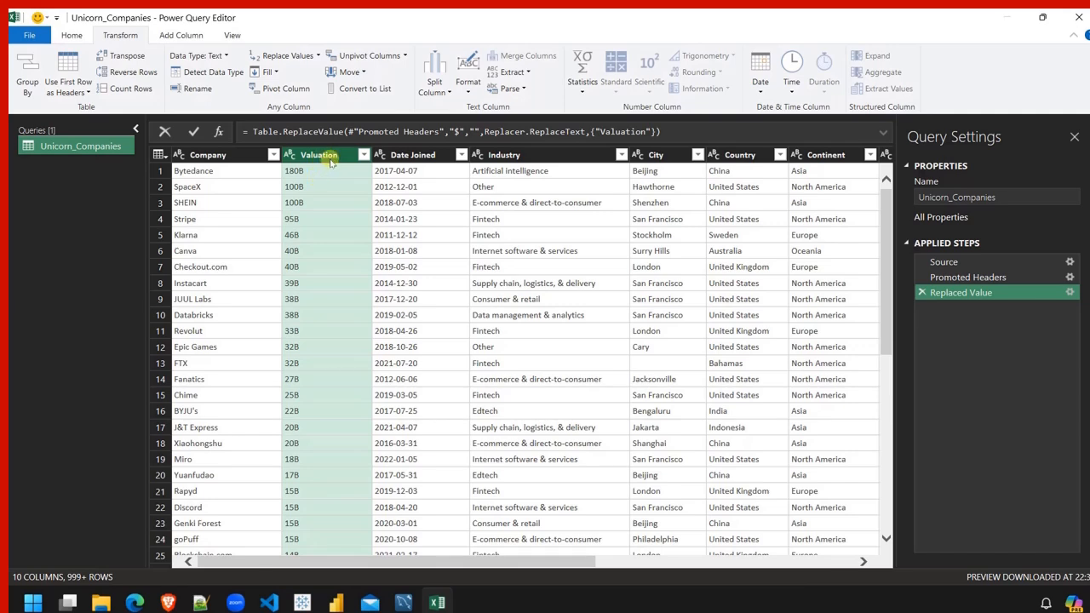
click(437, 85)
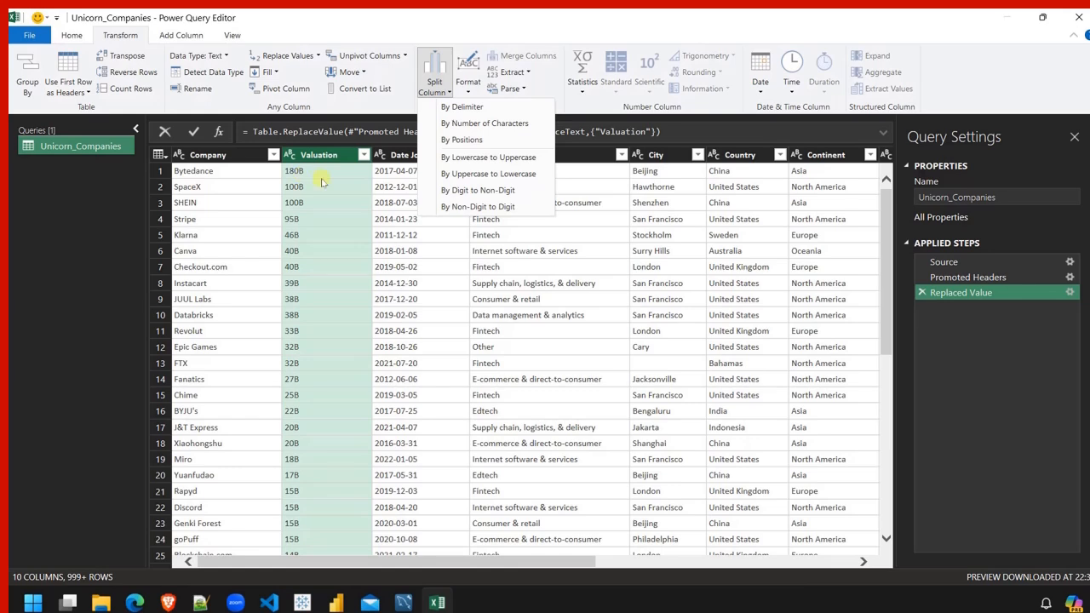
click(503, 191)
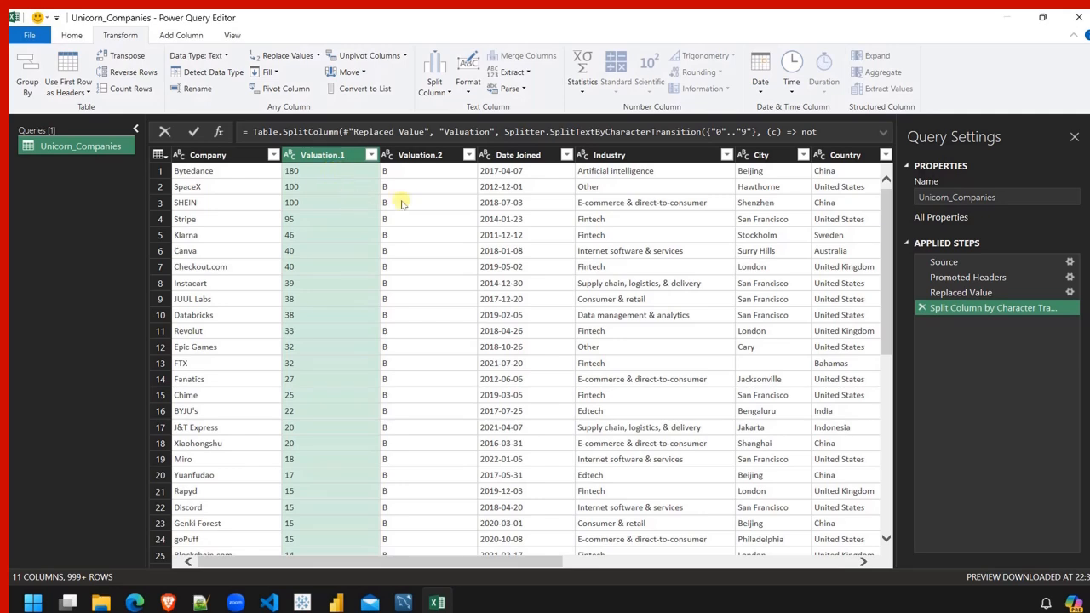
Rename the column Valuation.1 to Valuation and the column Valuation.2 to In_B.
click(343, 158)
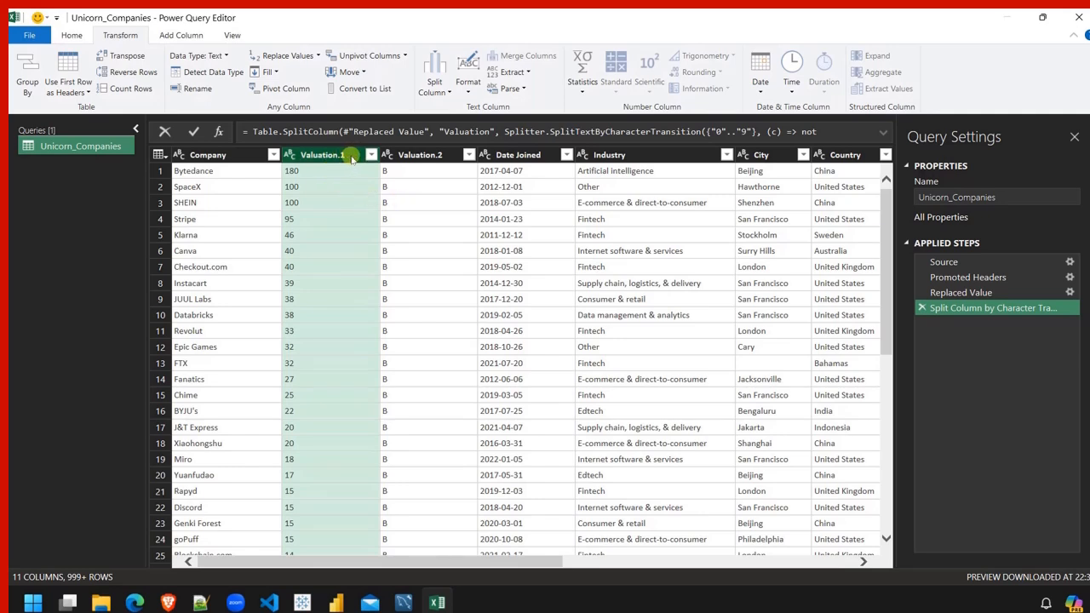
double_click(351, 157)
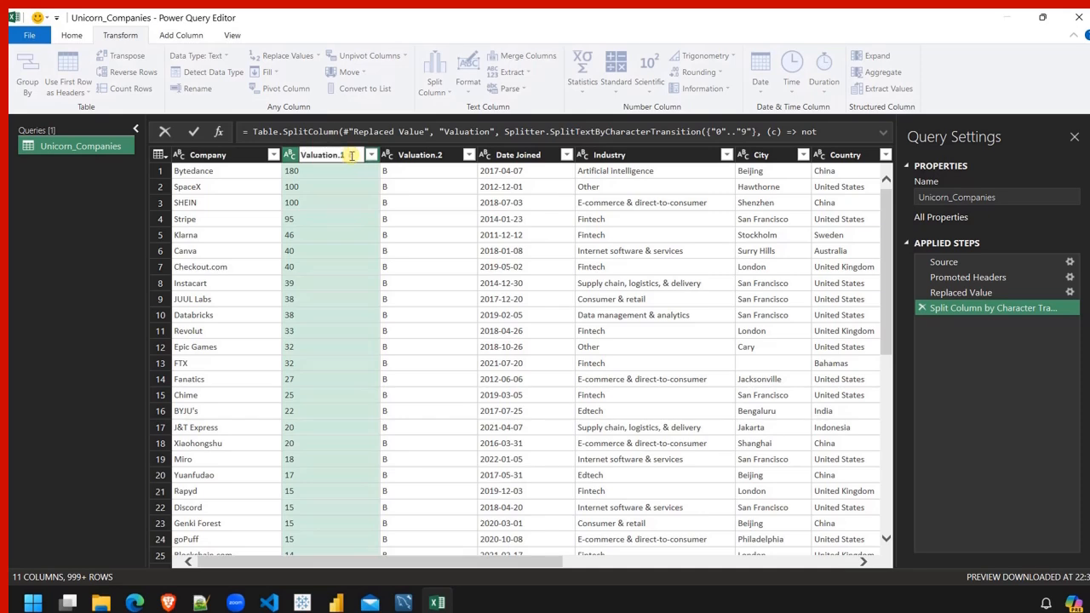
key(BackSpace)
key(BackSpace)
key(Return)
double_click(441, 157)
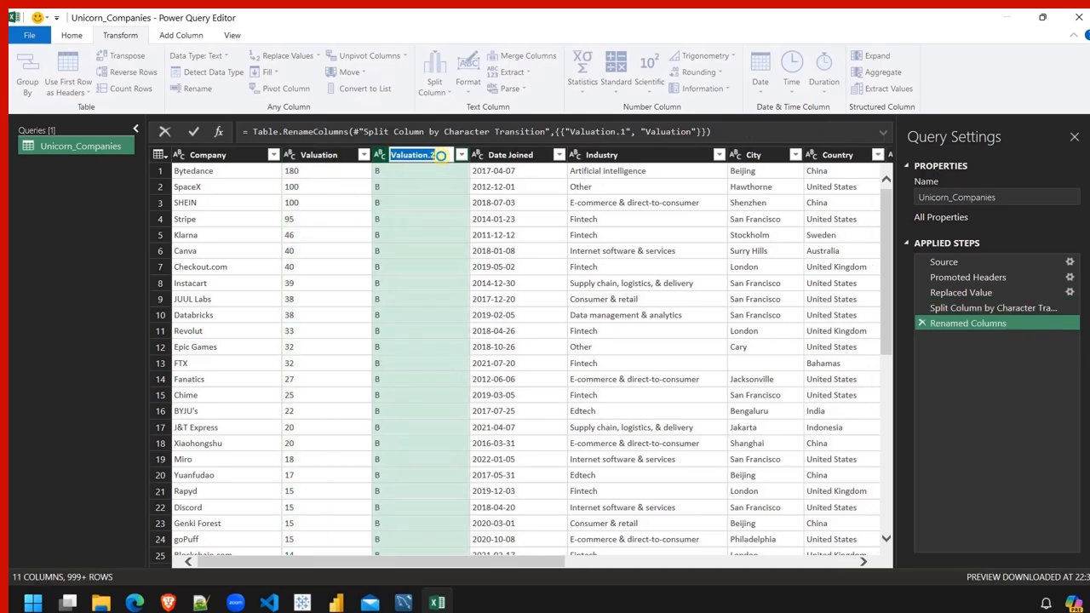
key(BackSpace)
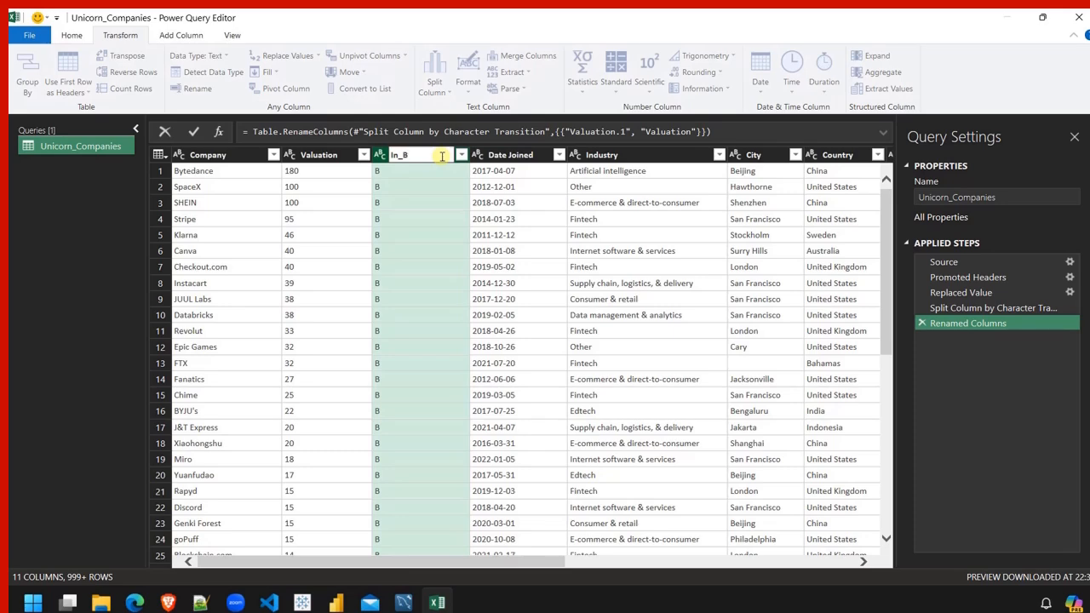
key(Return)
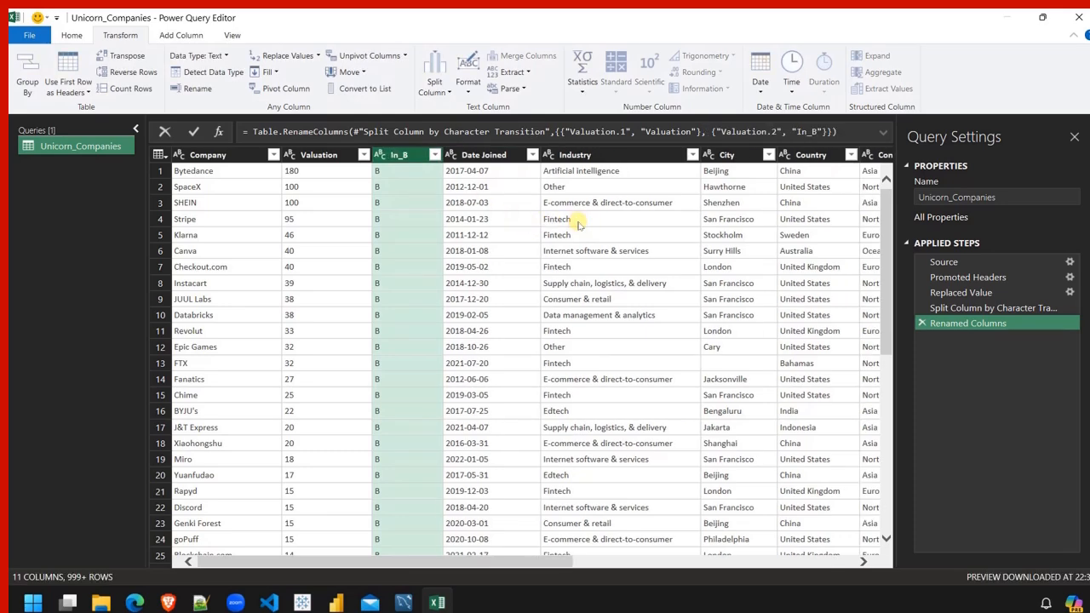
Set the Valuation column's data type to Currency.
scroll(578, 222, right, 5)
scroll(578, 222, left, 5)
click(289, 155)
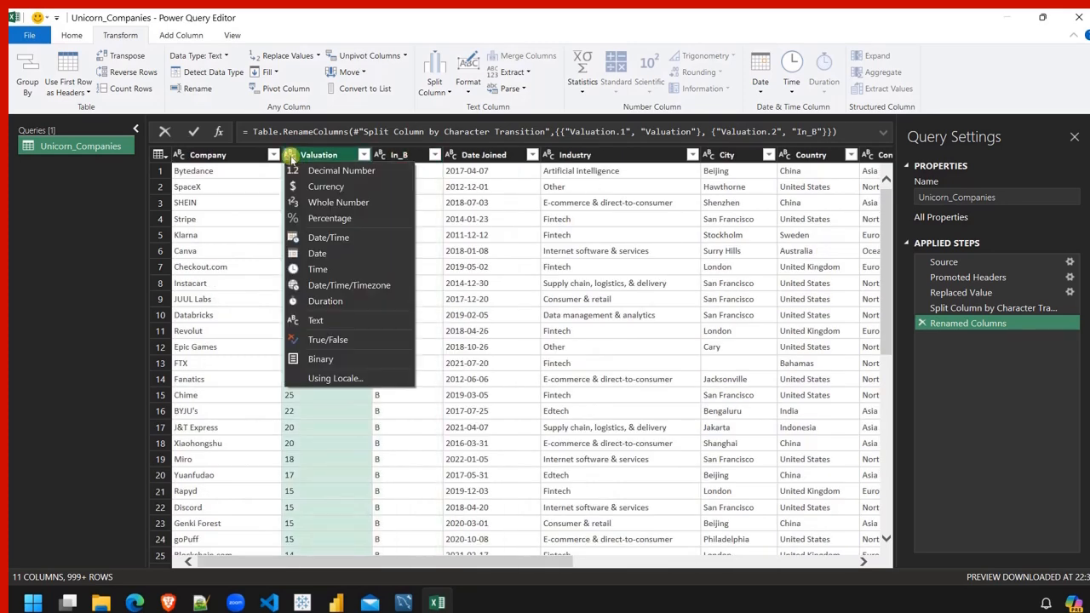
click(328, 188)
Replace "$" with nothing in the Funding column and split that column by digit to non-digit.
scroll(669, 271, right, 5)
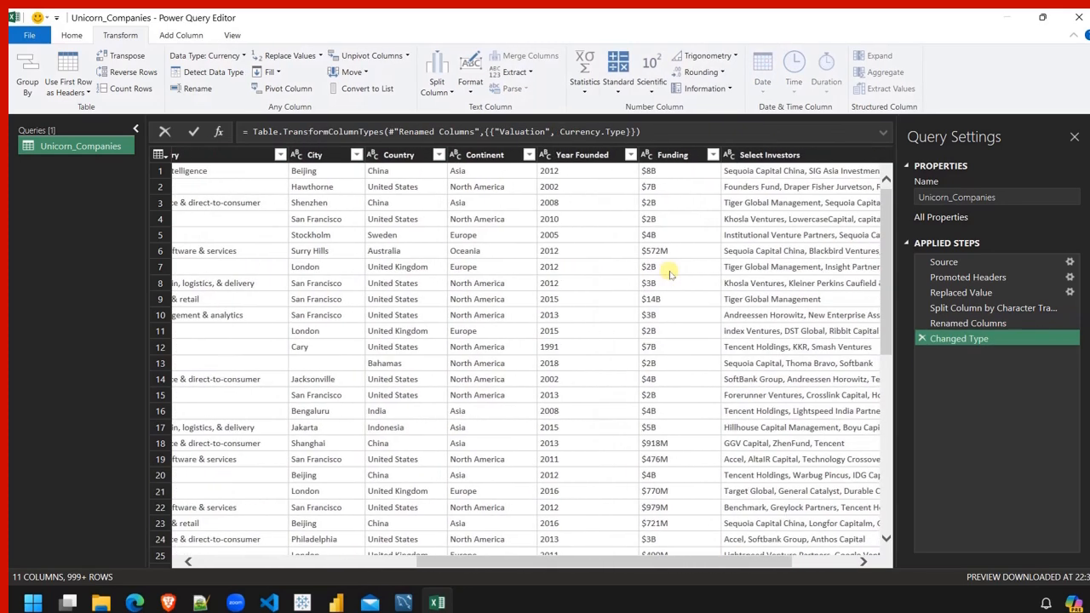
click(657, 157)
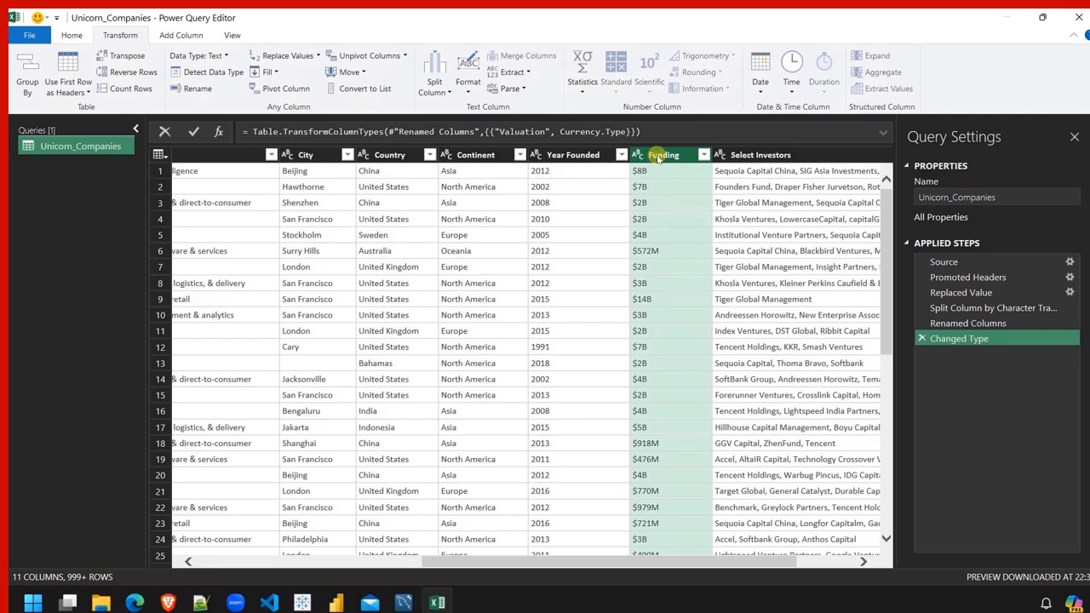
click(293, 56)
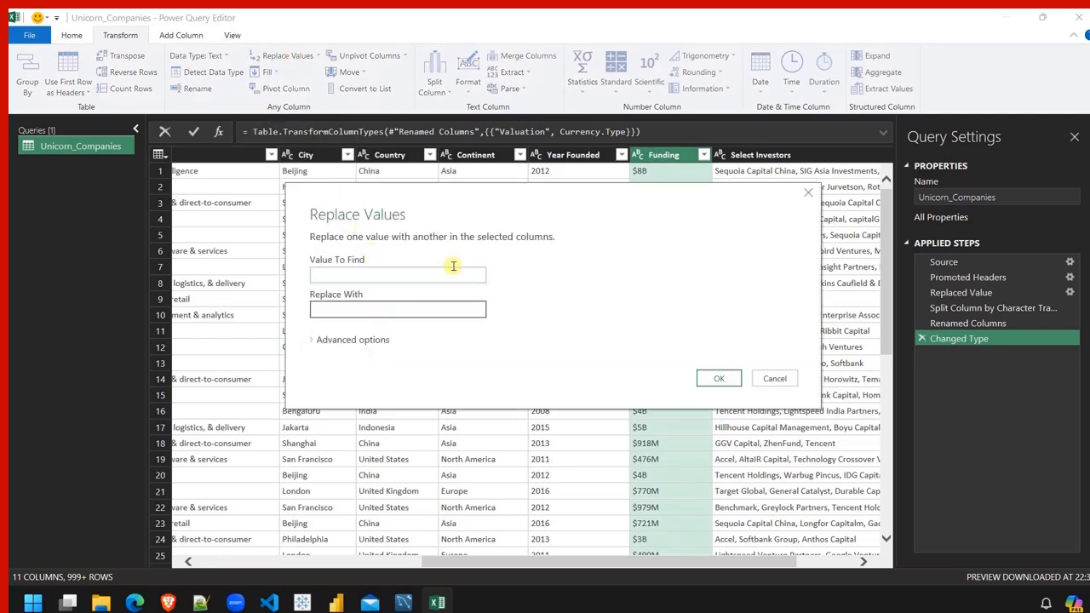
text($)
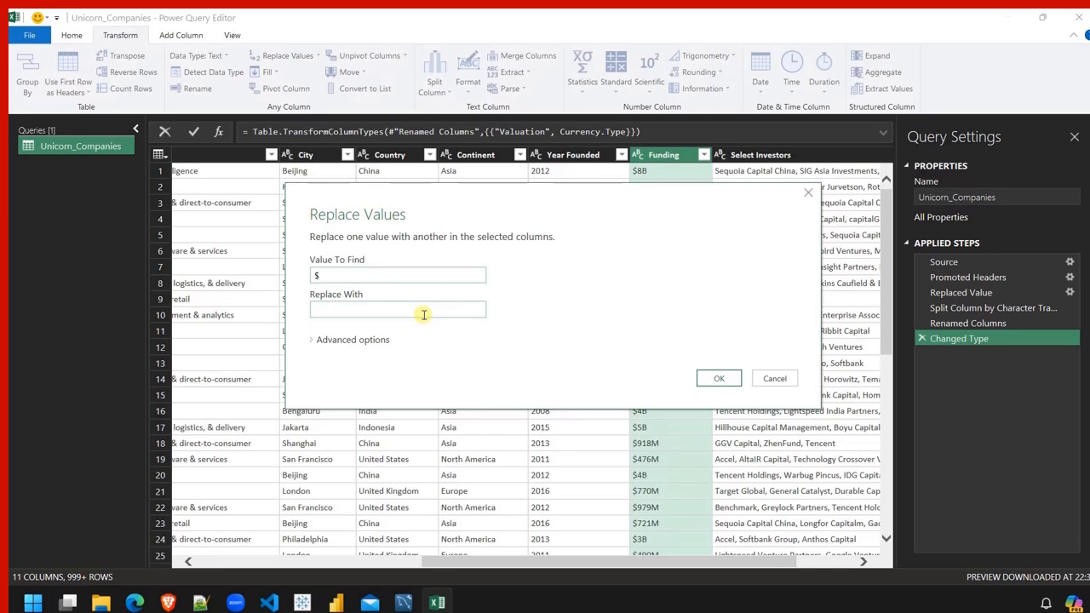
click(420, 310)
click(721, 377)
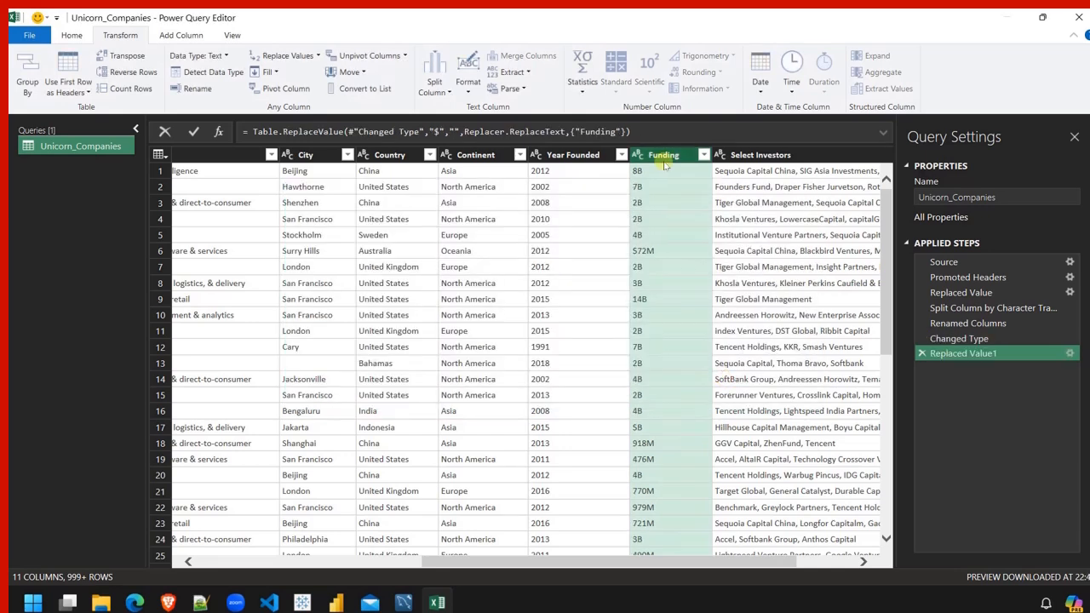
click(435, 91)
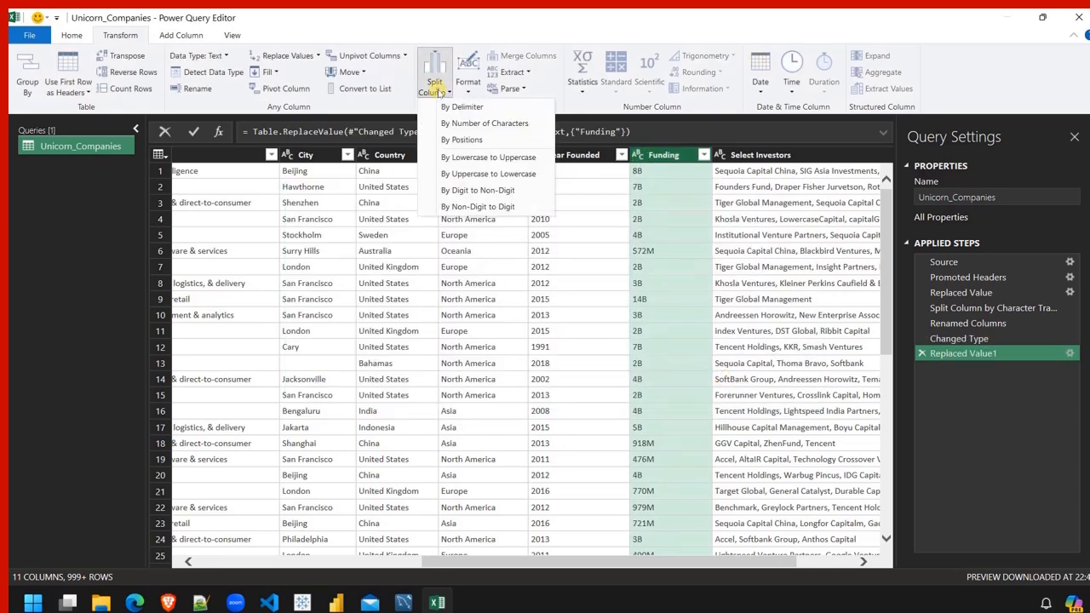
click(498, 190)
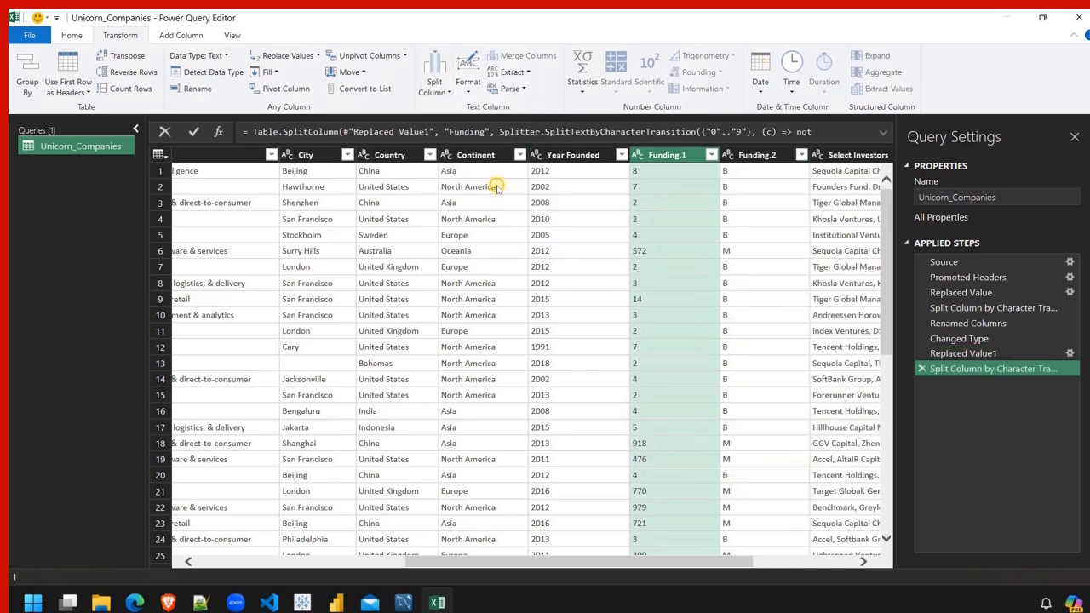
Rename the column Funding.1 to Funding and the column Funding.2 to In_B/M.
double_click(691, 156)
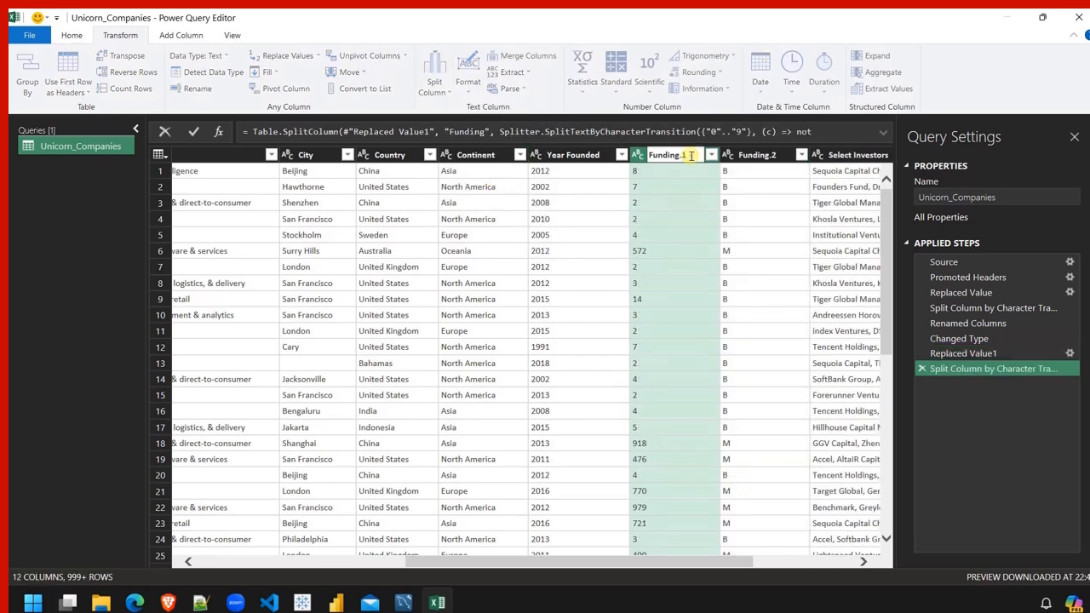
key(BackSpace)
key(BackSpace)
double_click(760, 155)
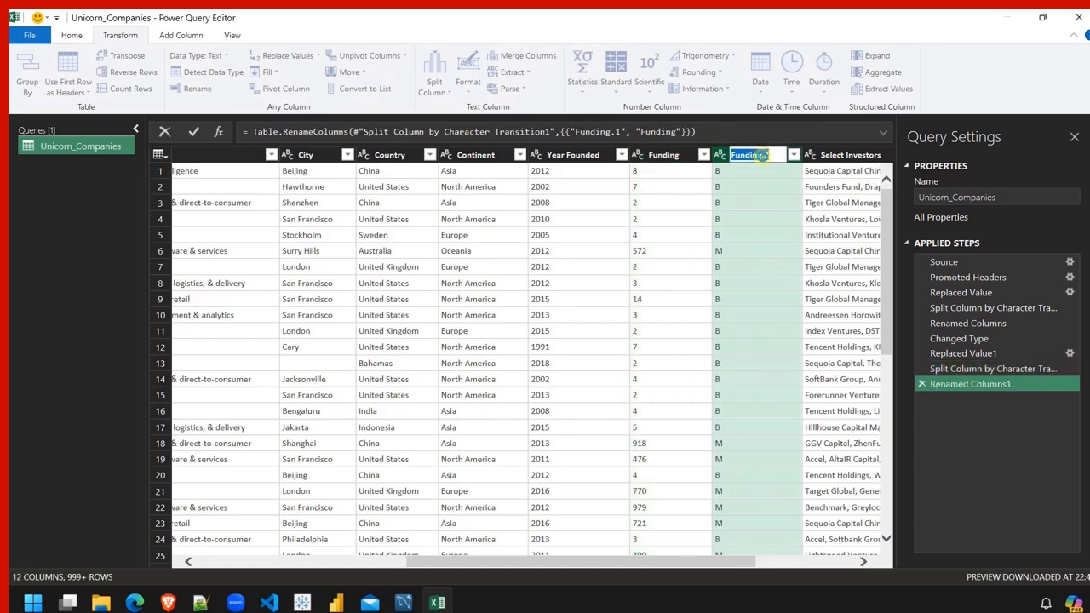
key(BackSpace)
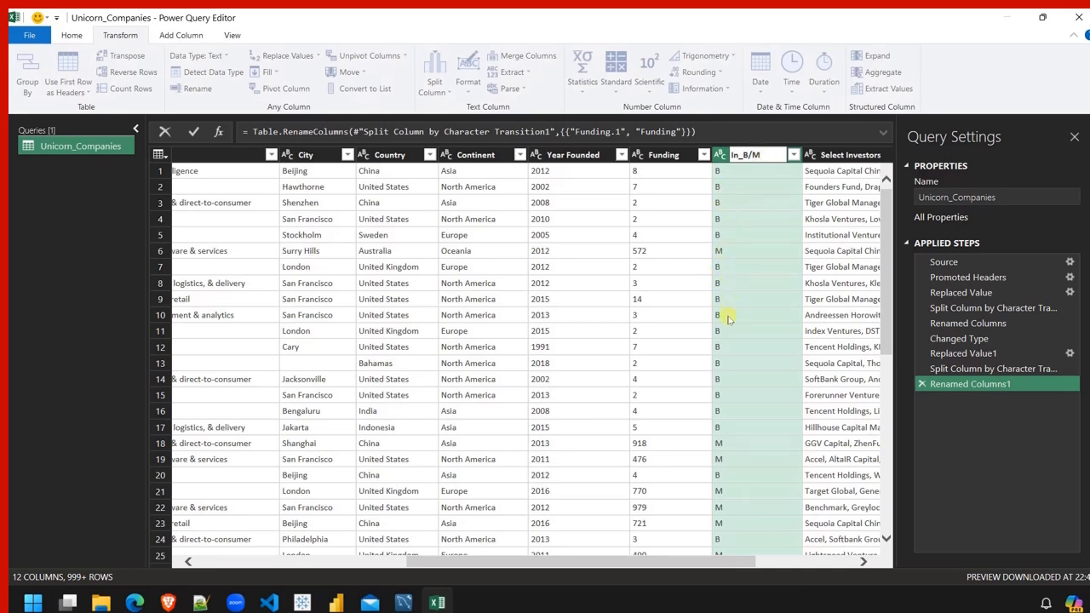
click(692, 256)
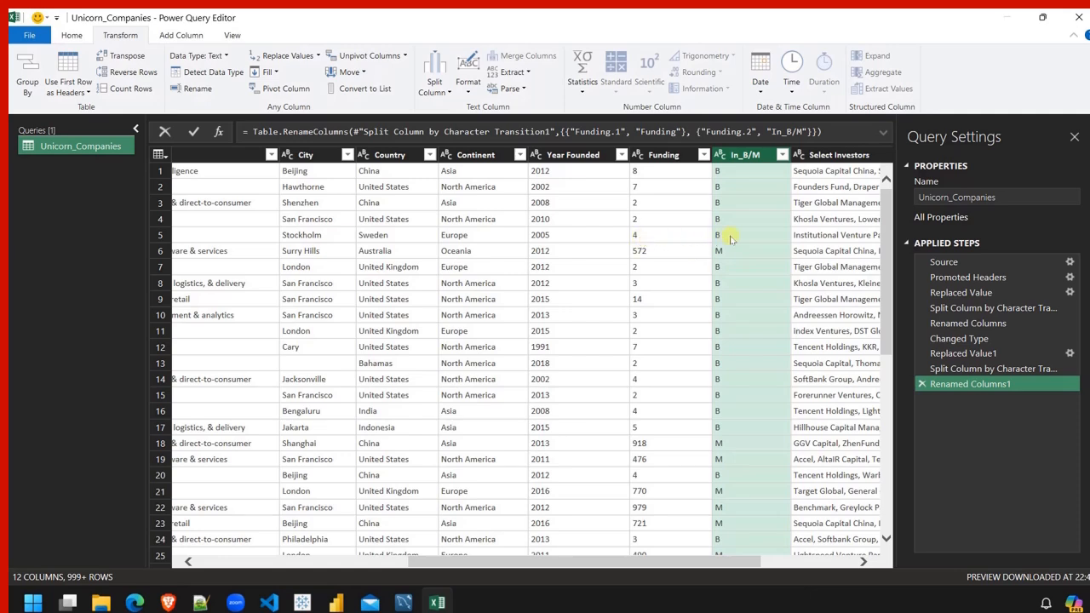
Set the Date Joined column's data type to Date.
scroll(653, 279, right, 3)
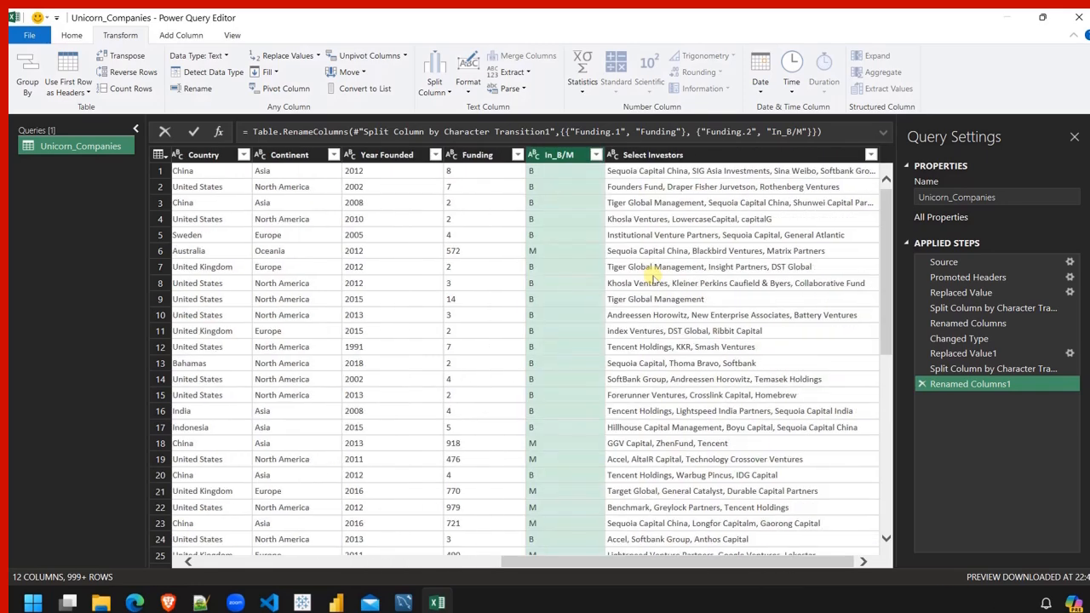
scroll(653, 278, left, 8)
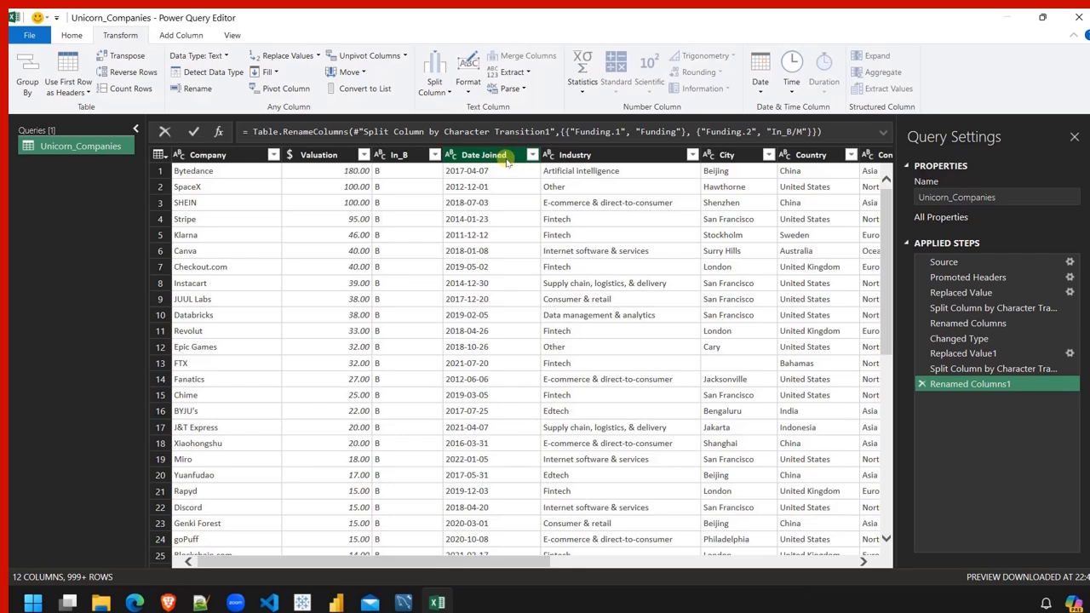
click(452, 158)
click(451, 156)
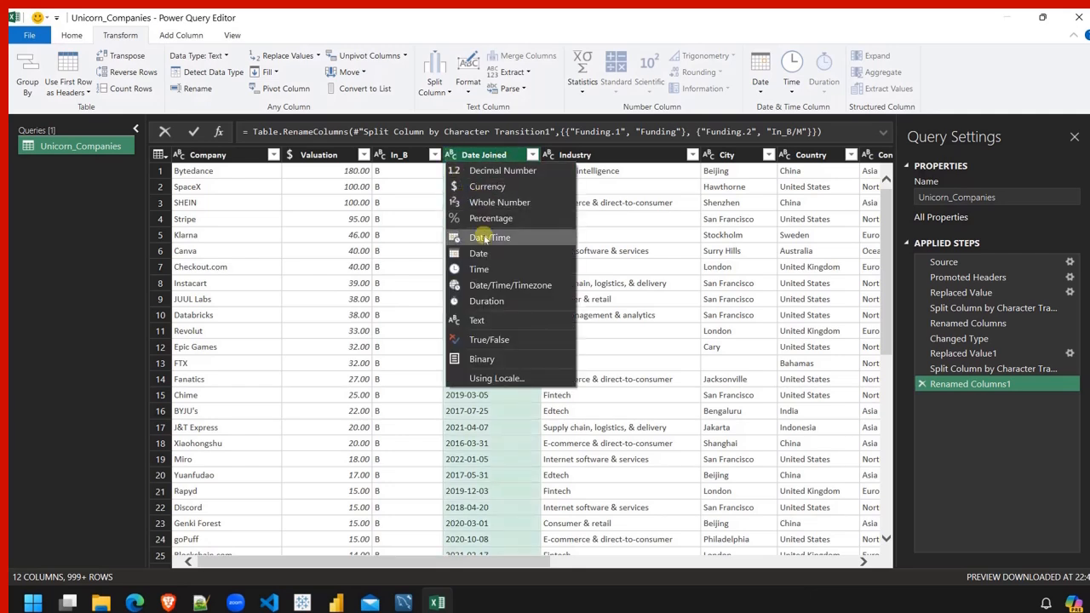
click(478, 252)
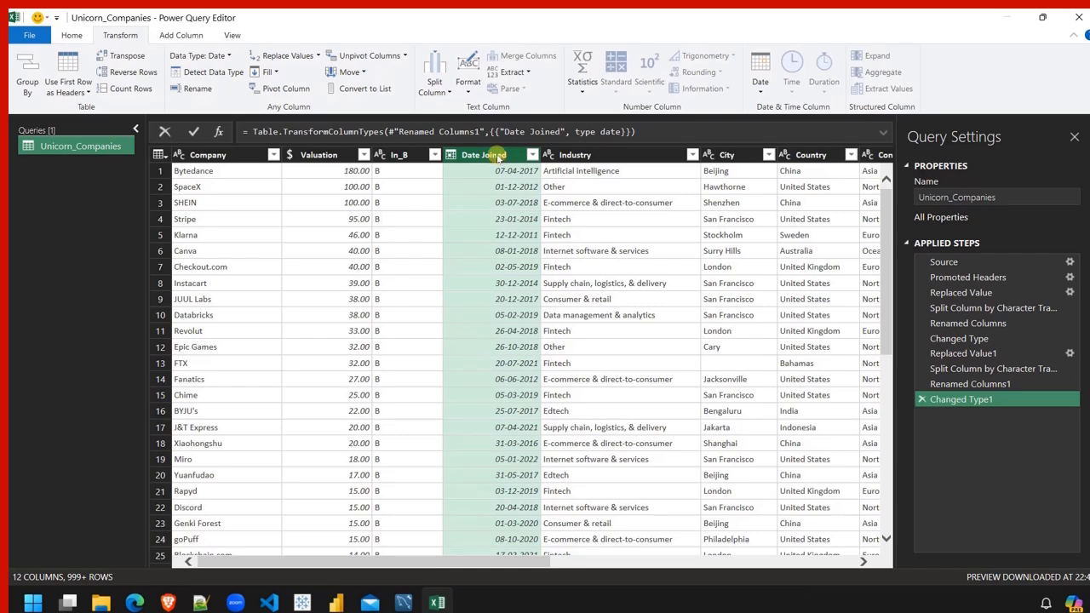
Add a Year column extracted from Date Joined and move it directly after the Date Joined column.
click(185, 36)
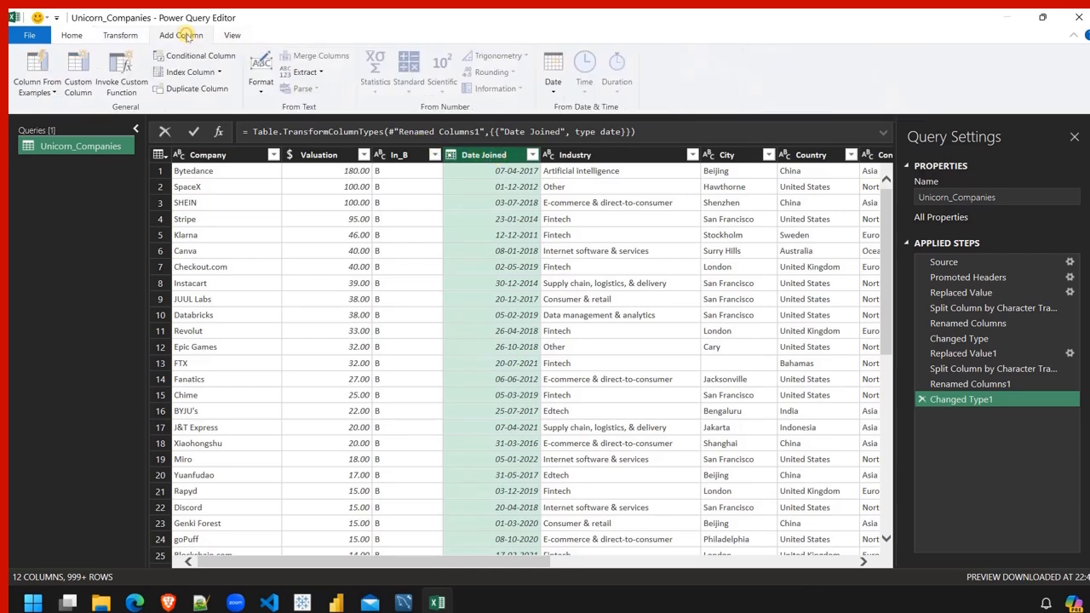
click(553, 91)
mouse_move(587, 159)
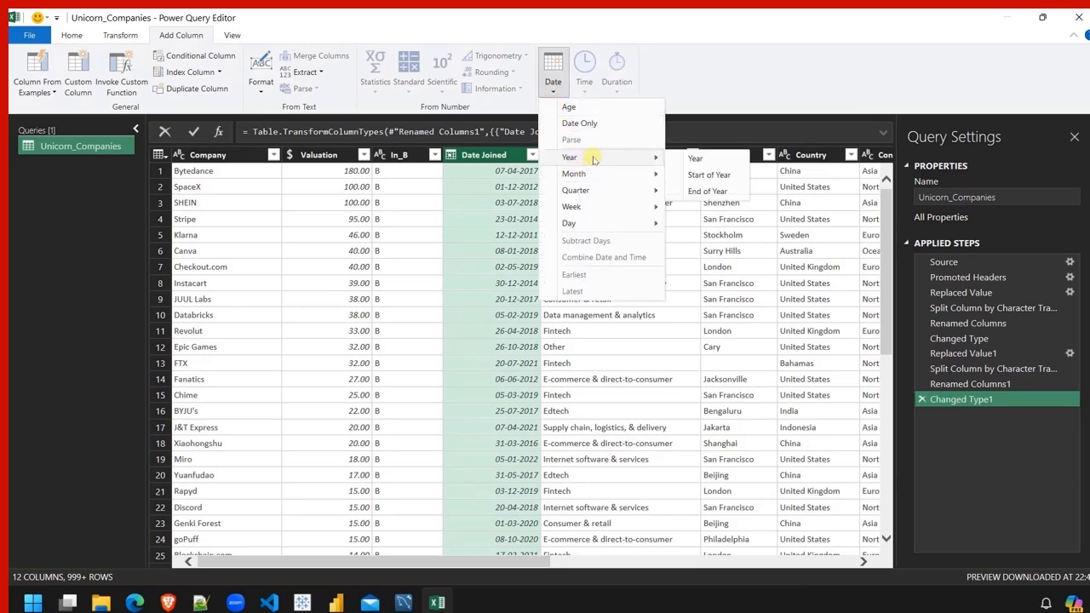
click(708, 161)
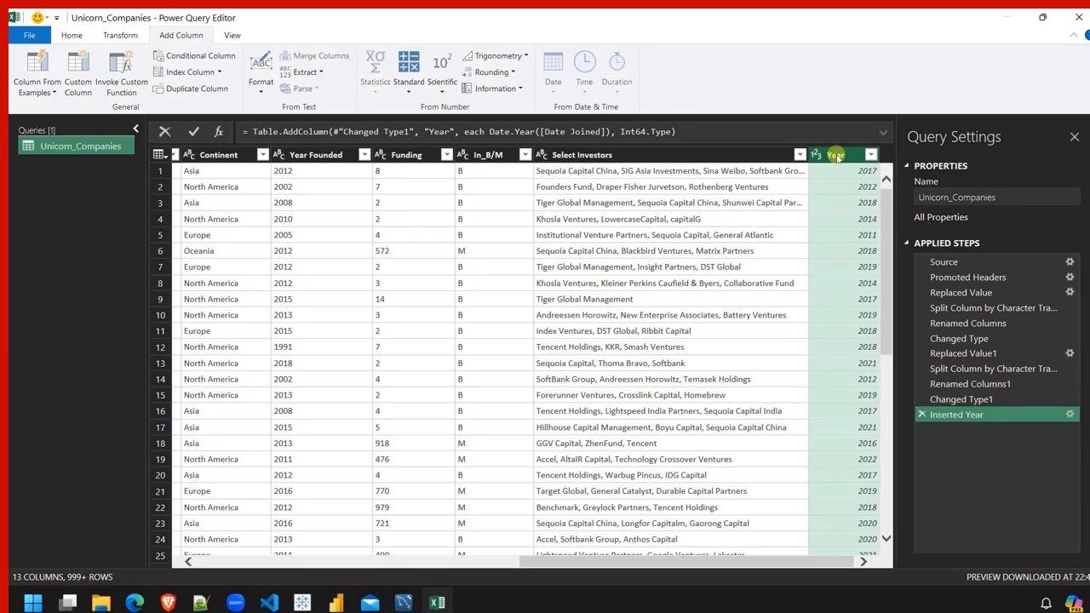
drag(836, 155, 255, 202)
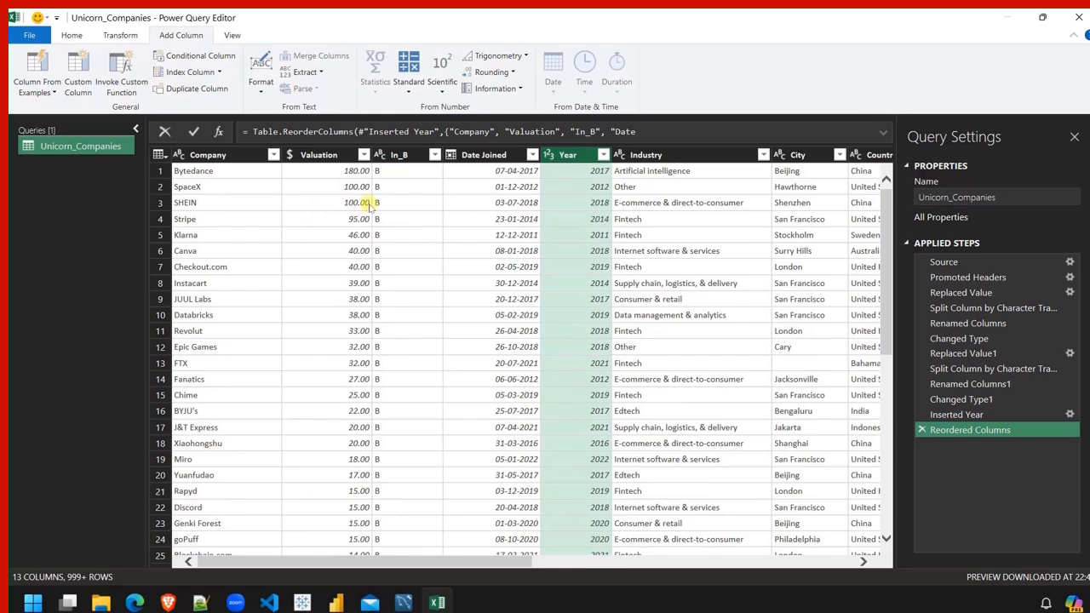
Rename the new Year column to Joined Year.
double_click(556, 155)
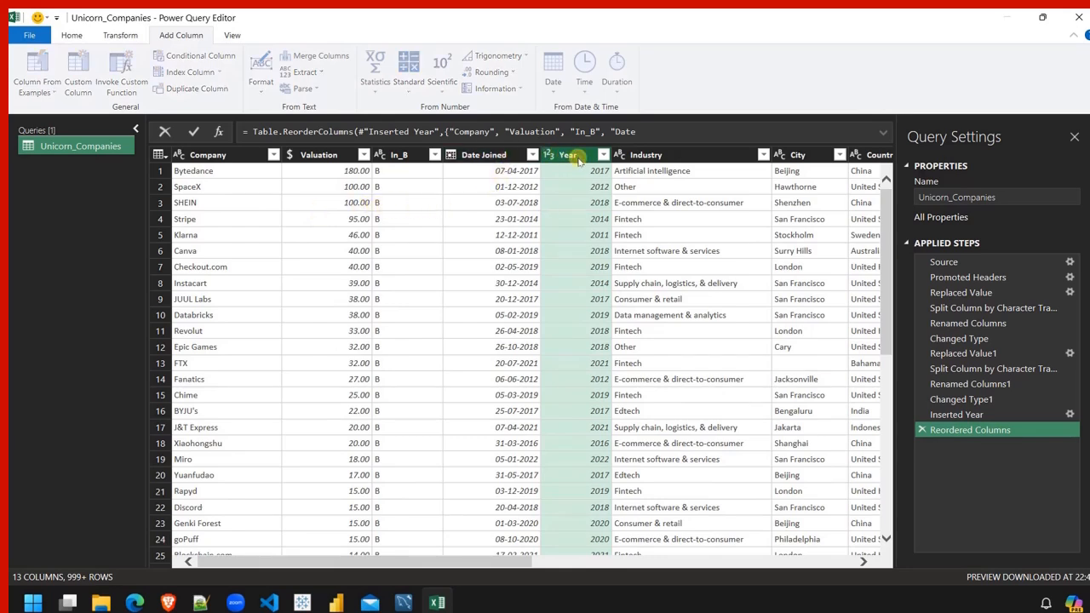
click(559, 154)
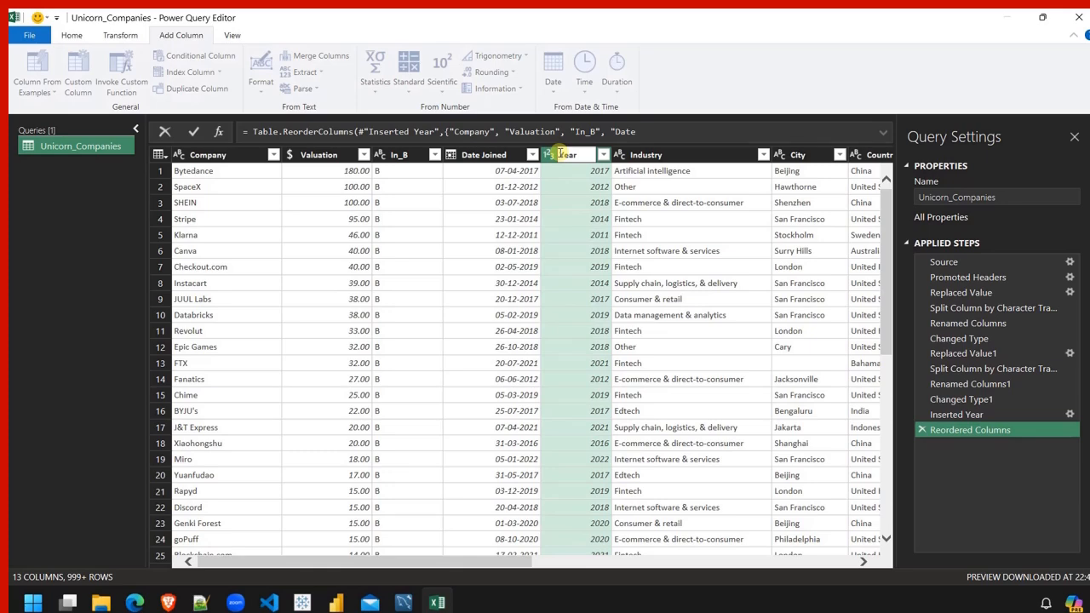
text(Joined)
key(Return)
Replace the blank values in the City column with "Unknown".
scroll(727, 357, right, 5)
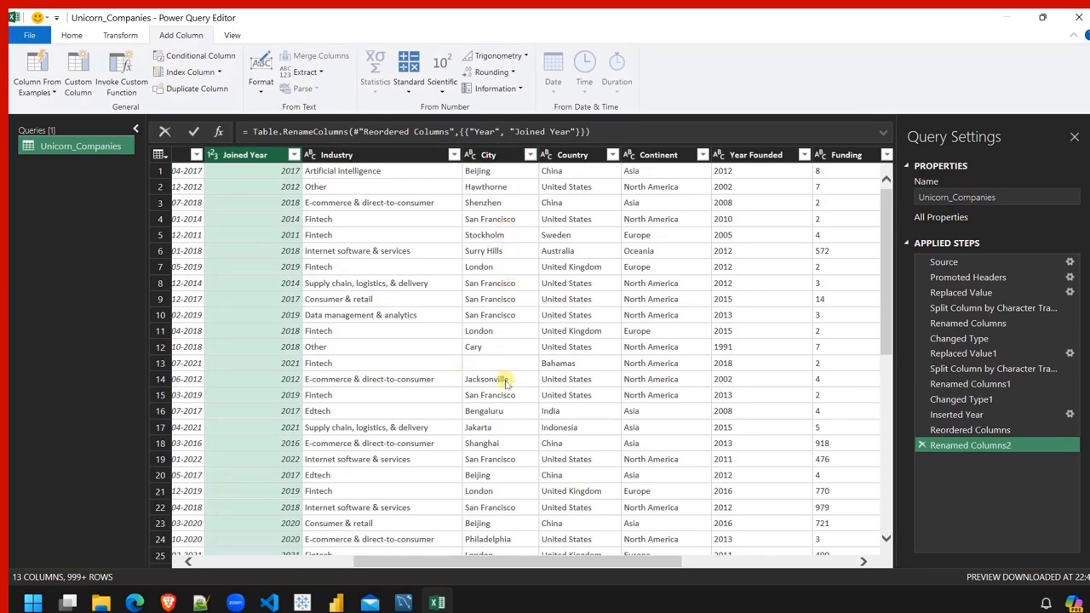
click(488, 155)
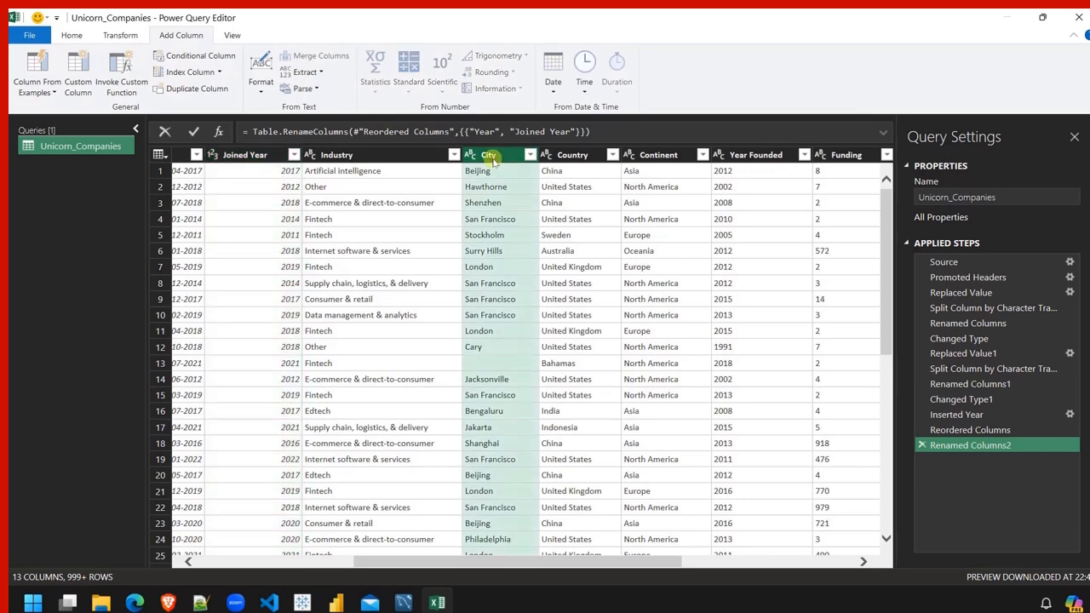
click(123, 37)
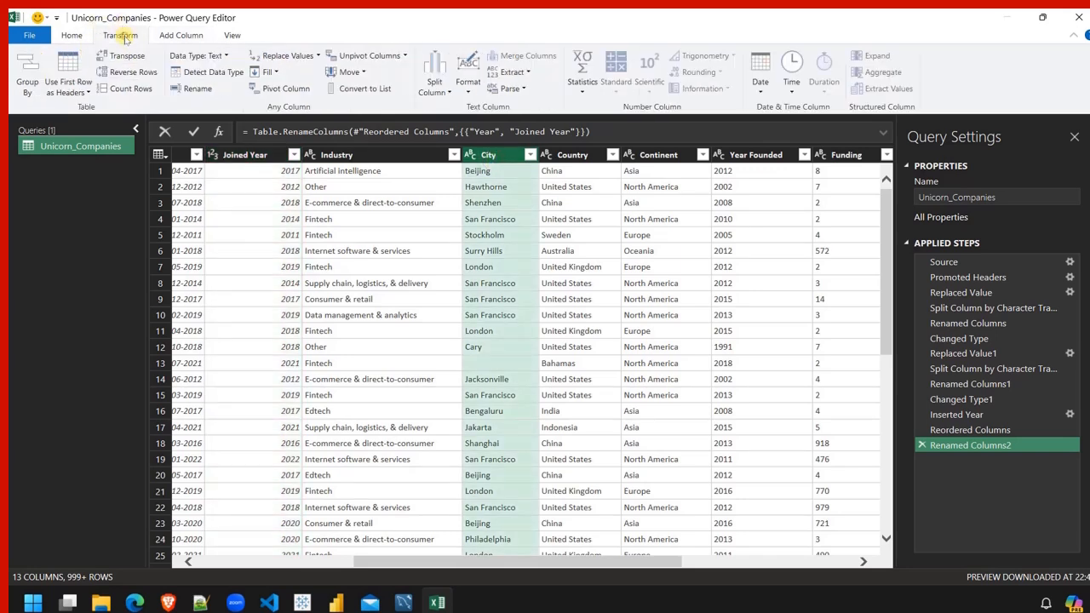
click(294, 58)
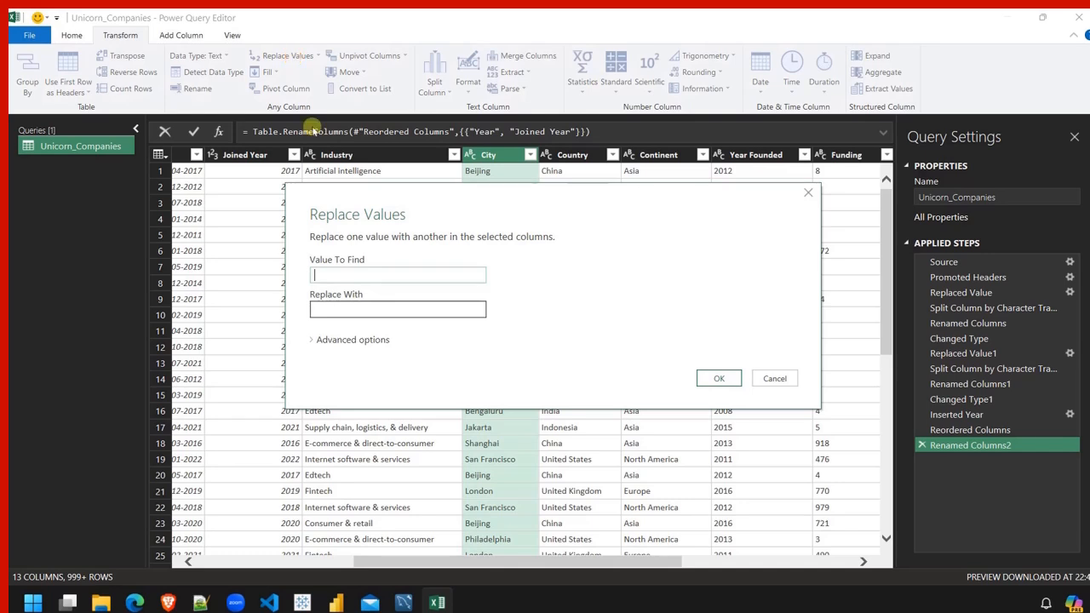
click(376, 309)
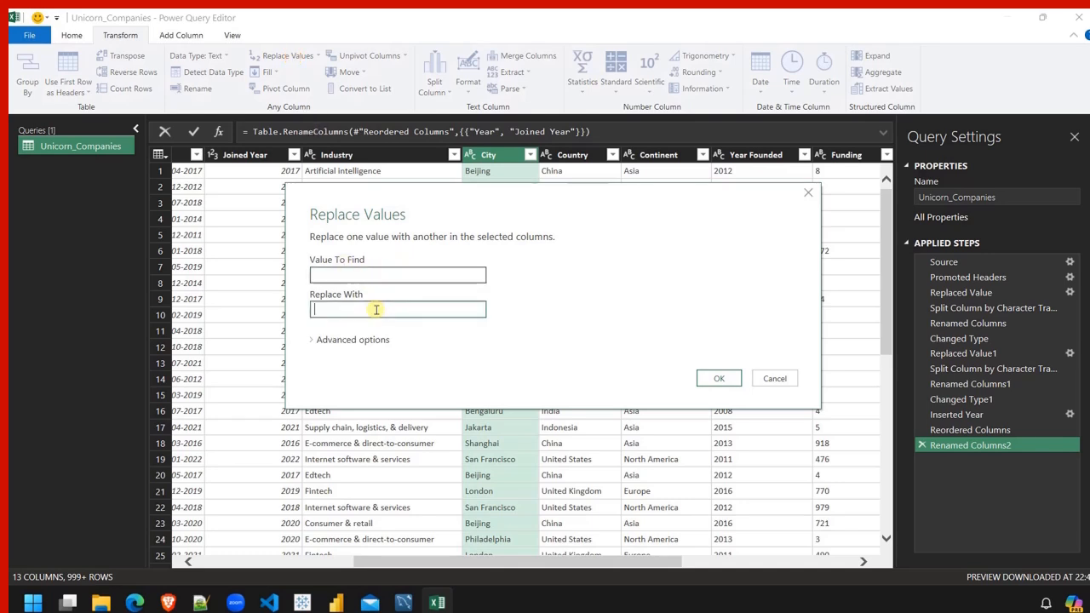
text(Unknown)
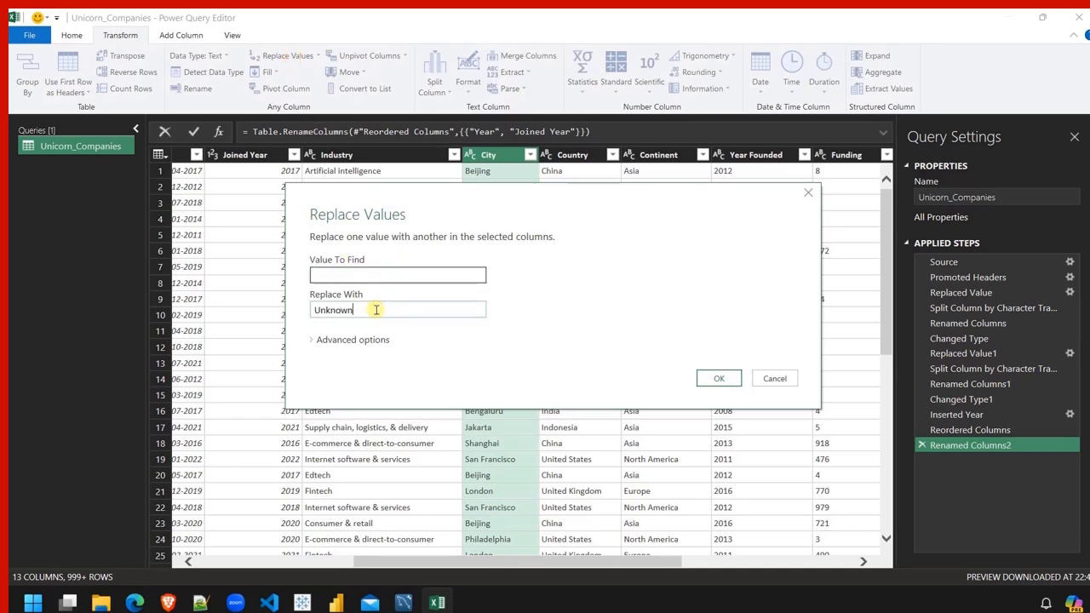
click(718, 378)
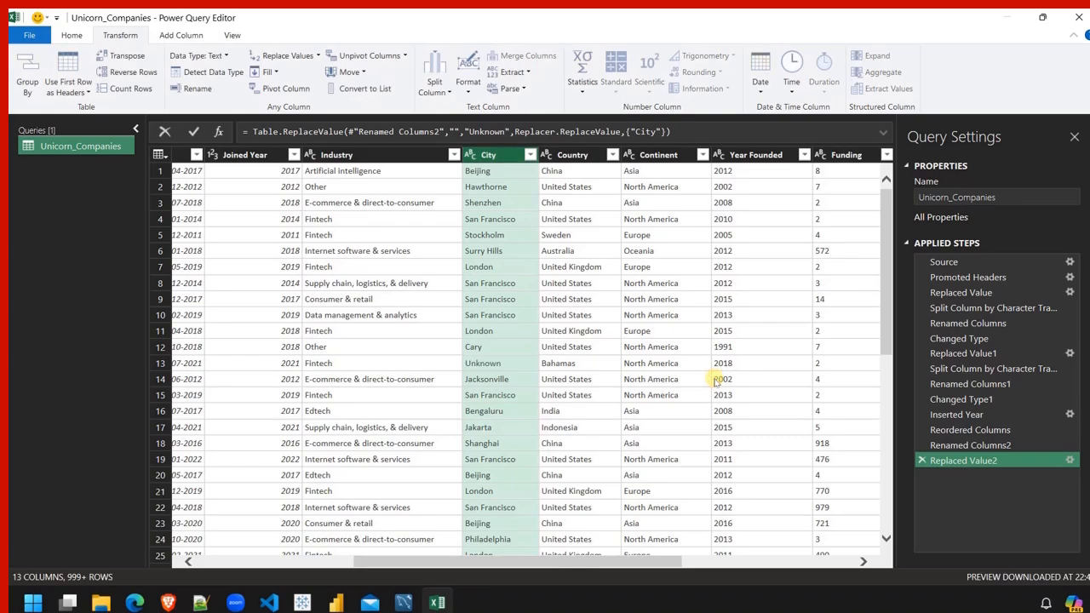
Look over all columns of the Unicorn_Companies query to check the cleaned data.
scroll(721, 292, right, 3)
scroll(721, 292, left, 3)
scroll(721, 292, right, 3)
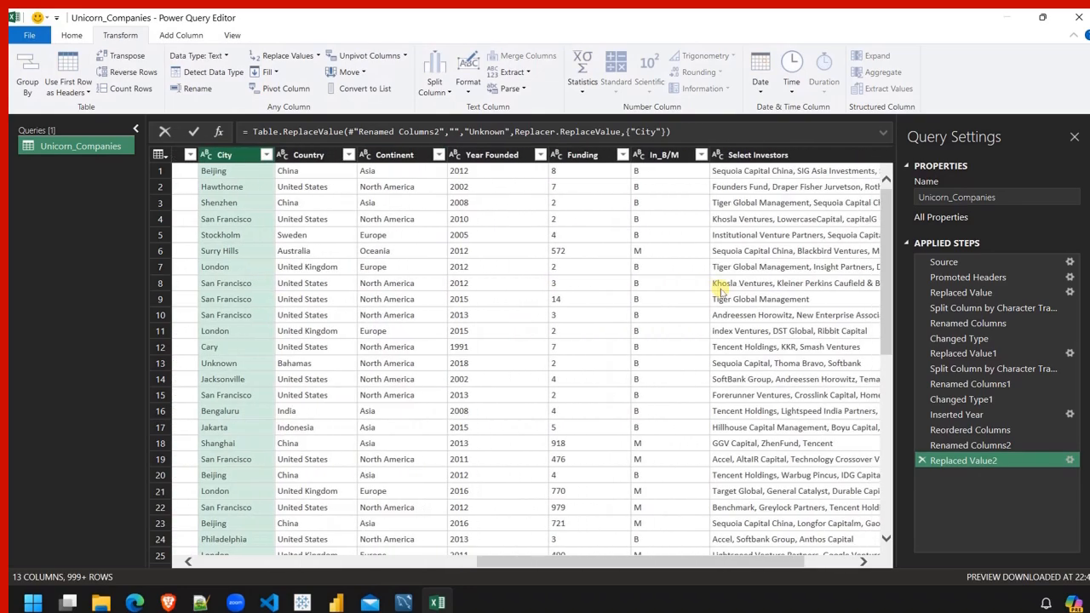
scroll(721, 292, left, 2)
scroll(721, 292, left, 4)
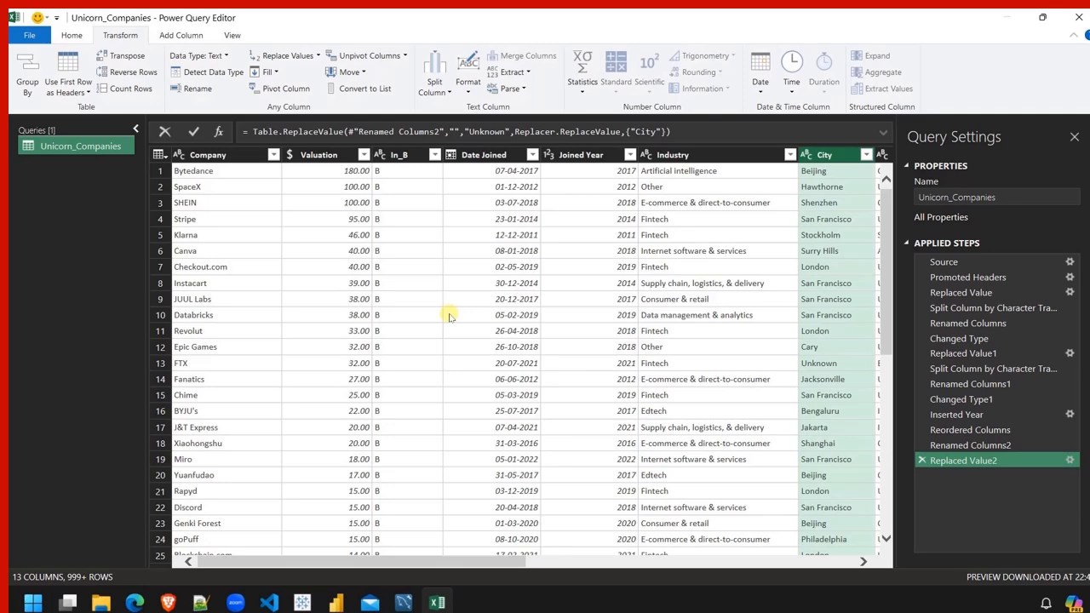
scroll(449, 316, right, 5)
scroll(449, 316, left, 5)
Switch to Edge and read the Recommended Analysis page of unicorn company.pdf.
click(134, 602)
scroll(615, 419, down, 1)
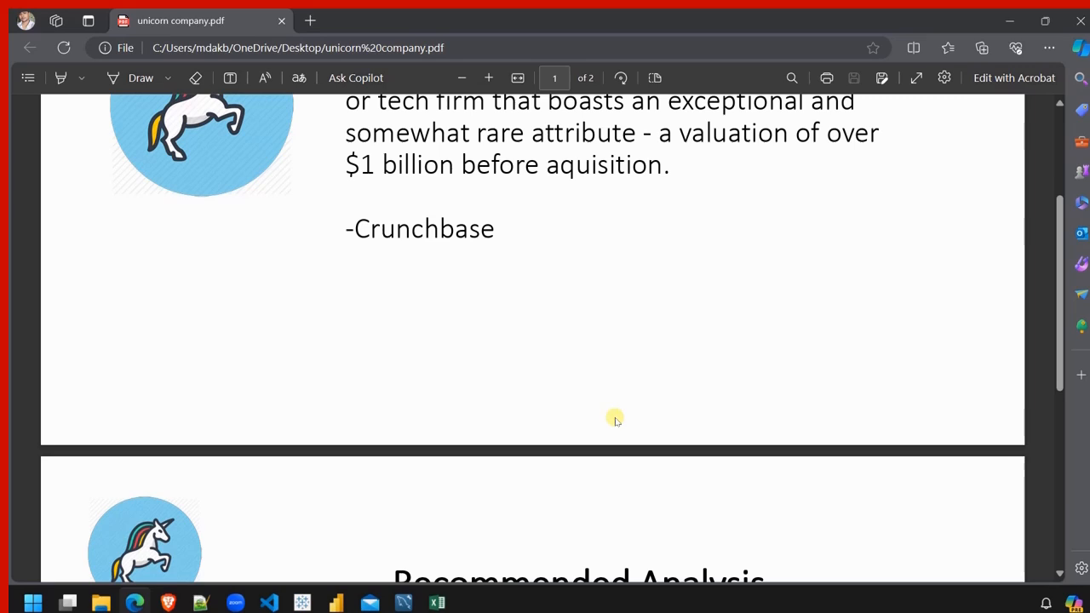
scroll(615, 419, down, 5)
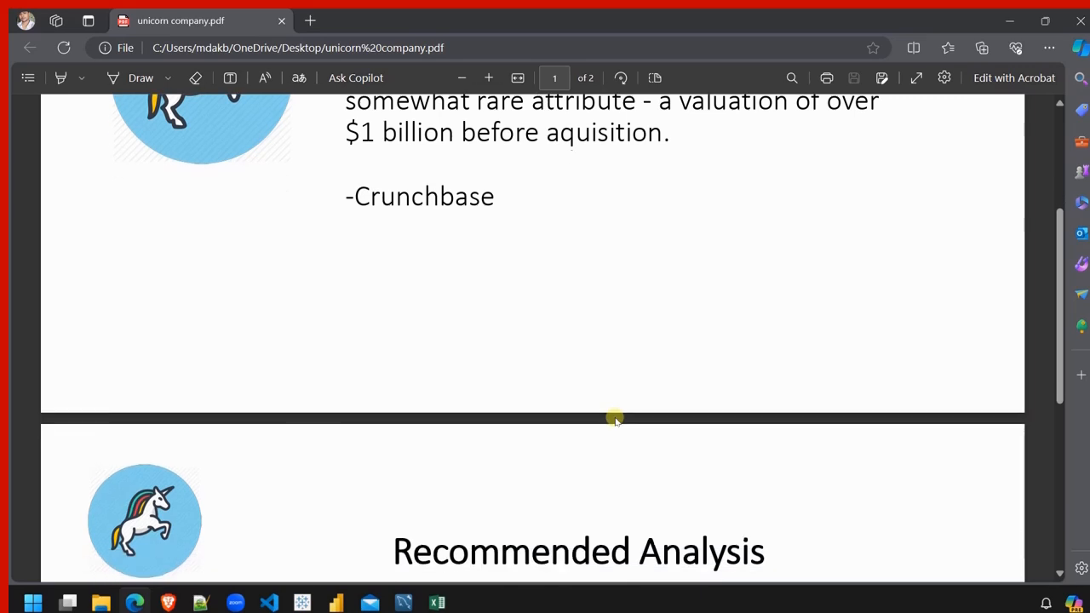
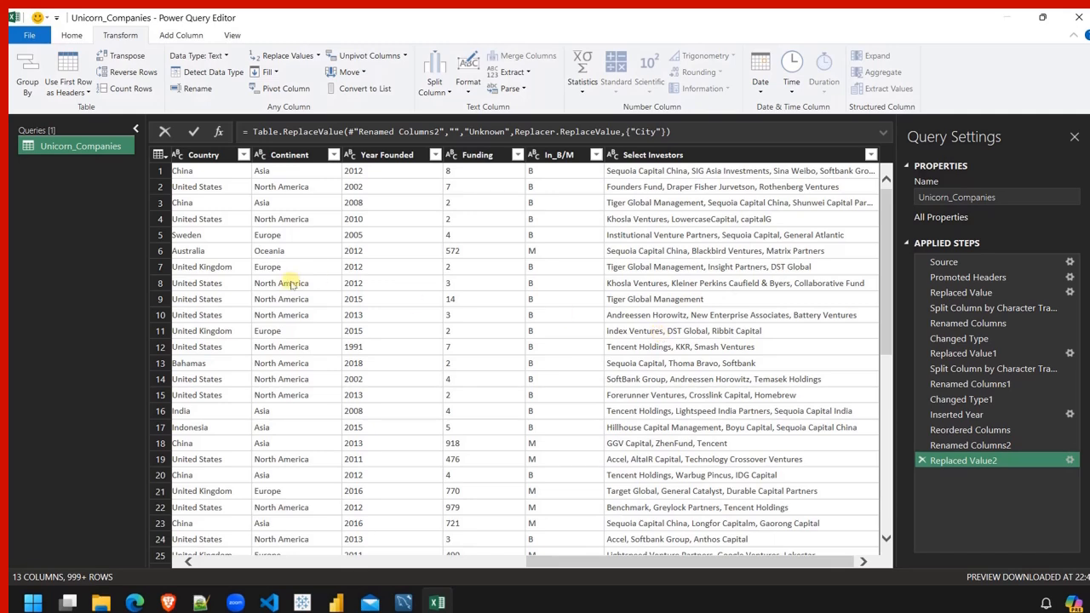
Close the query editor and load the cleaned Unicorn_Companies data into a worksheet, then hide the queries list.
click(72, 35)
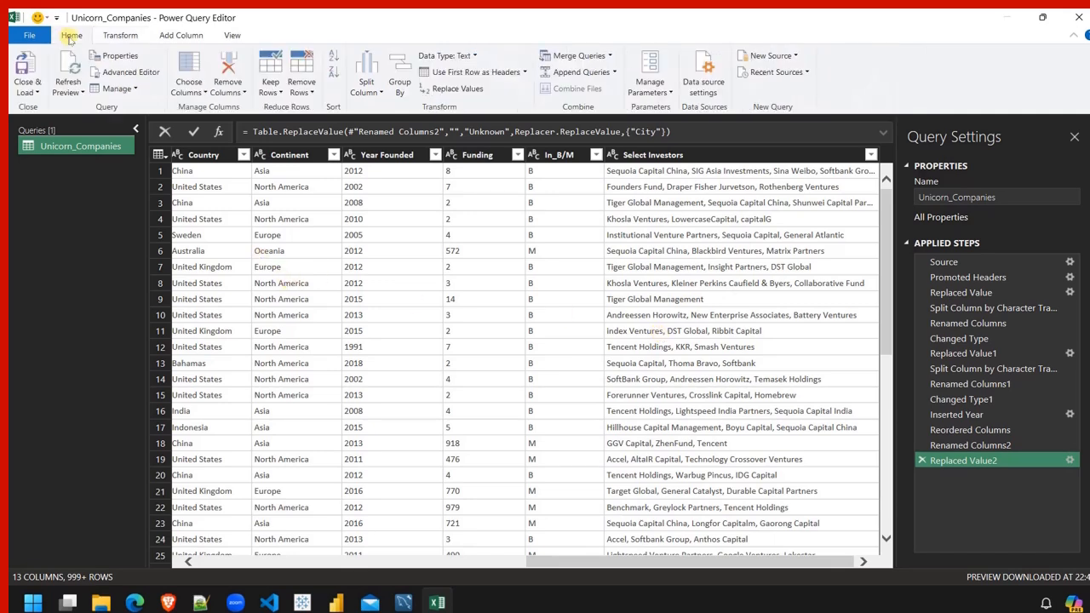
click(26, 68)
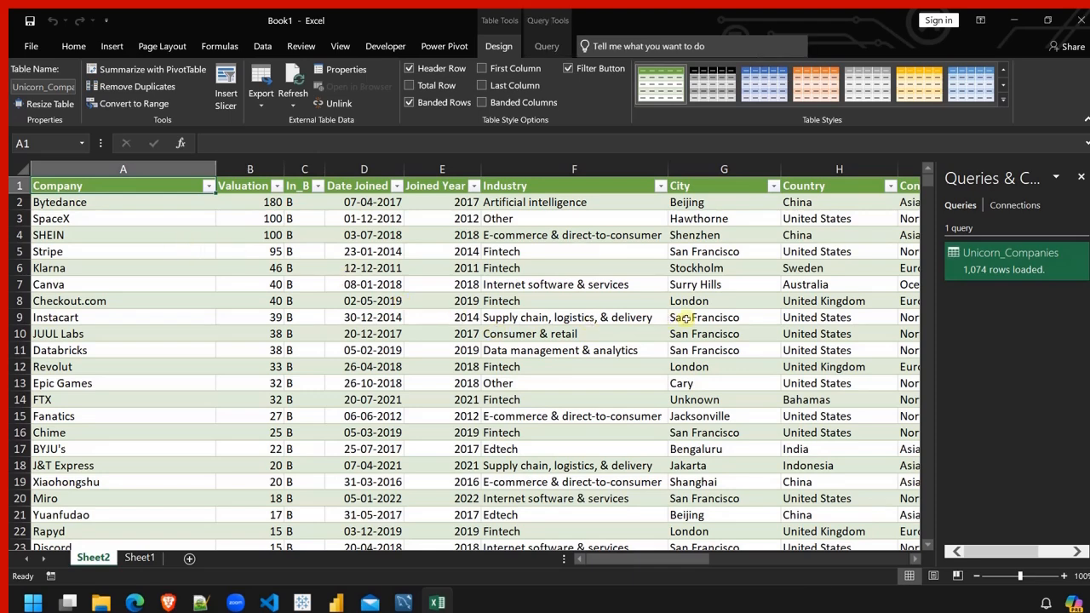
click(1080, 179)
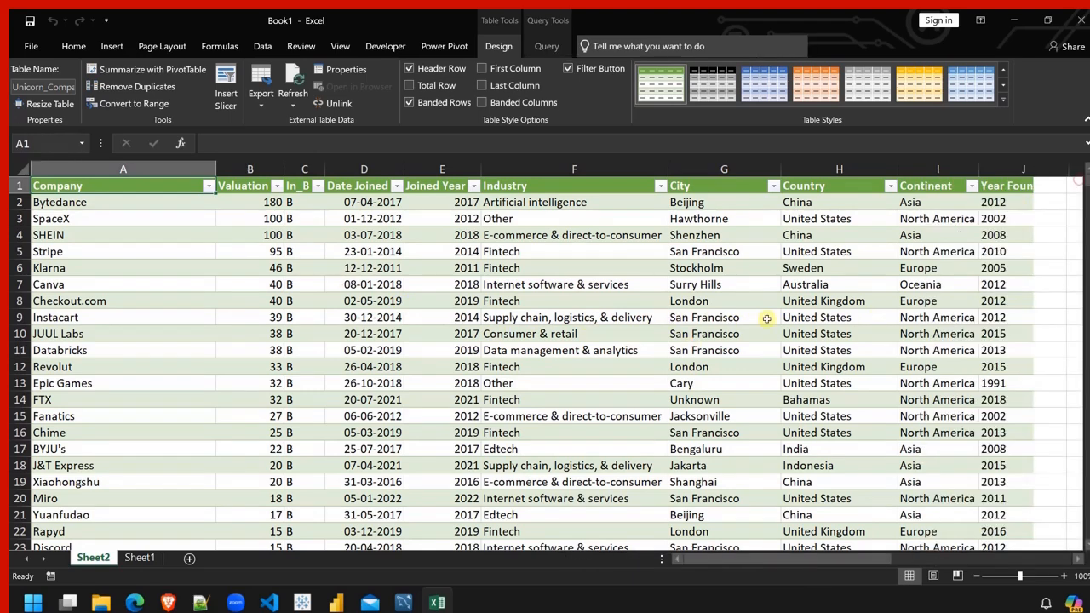
Save the active sheet to the Desktop as "unicorn company cleaned" in CSV (Comma delimited) format.
click(26, 47)
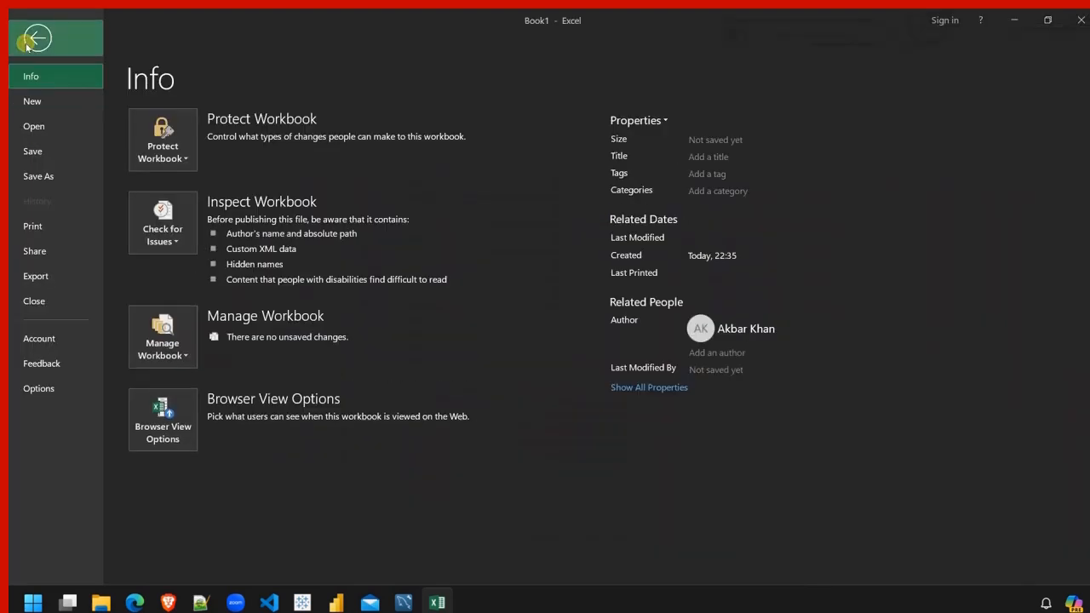
click(49, 168)
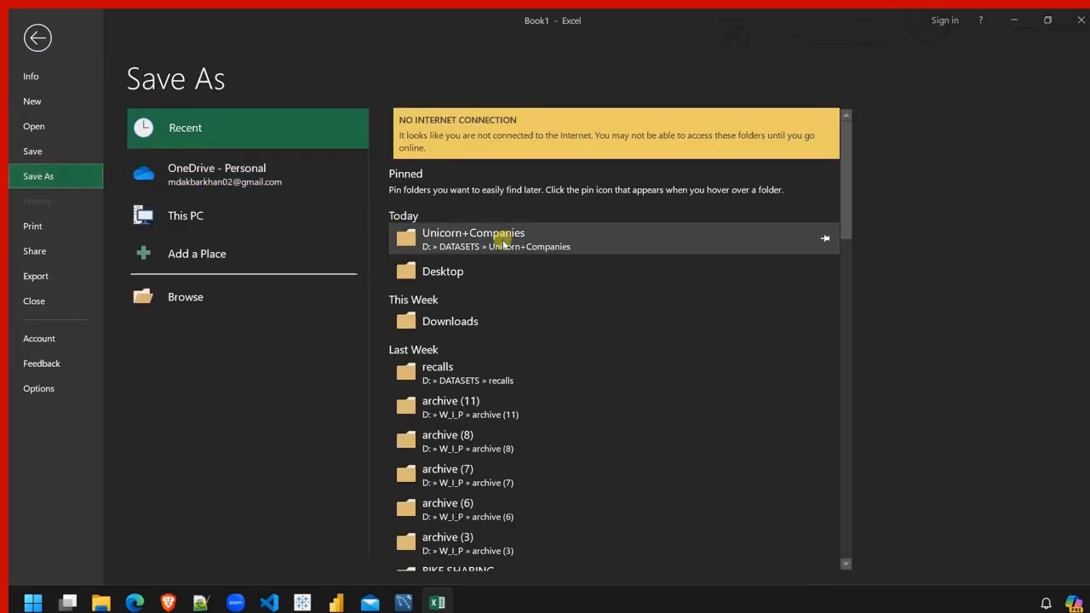
click(444, 272)
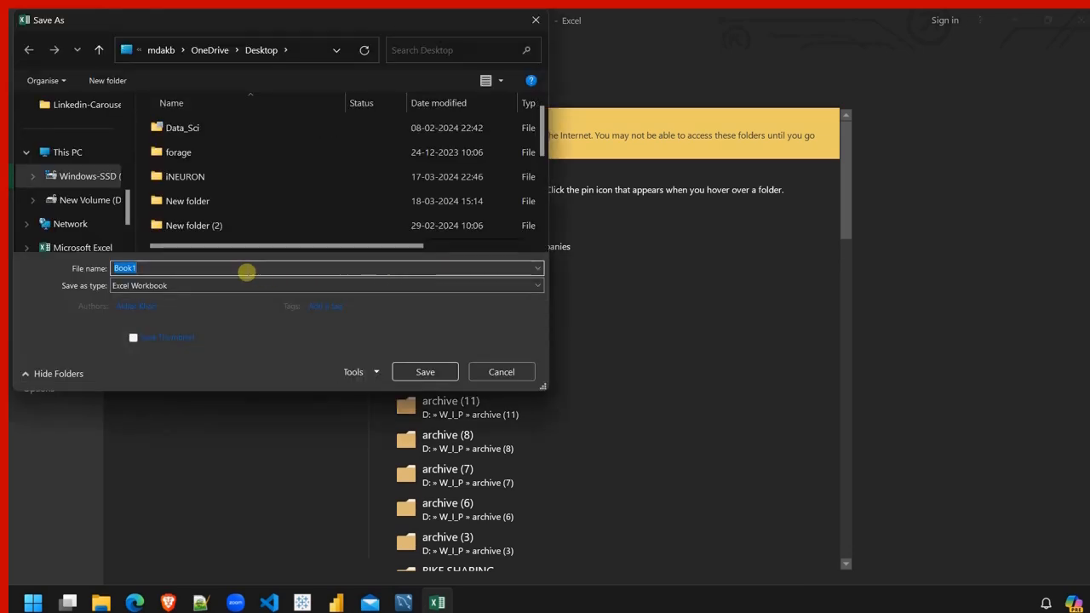
text(uni)
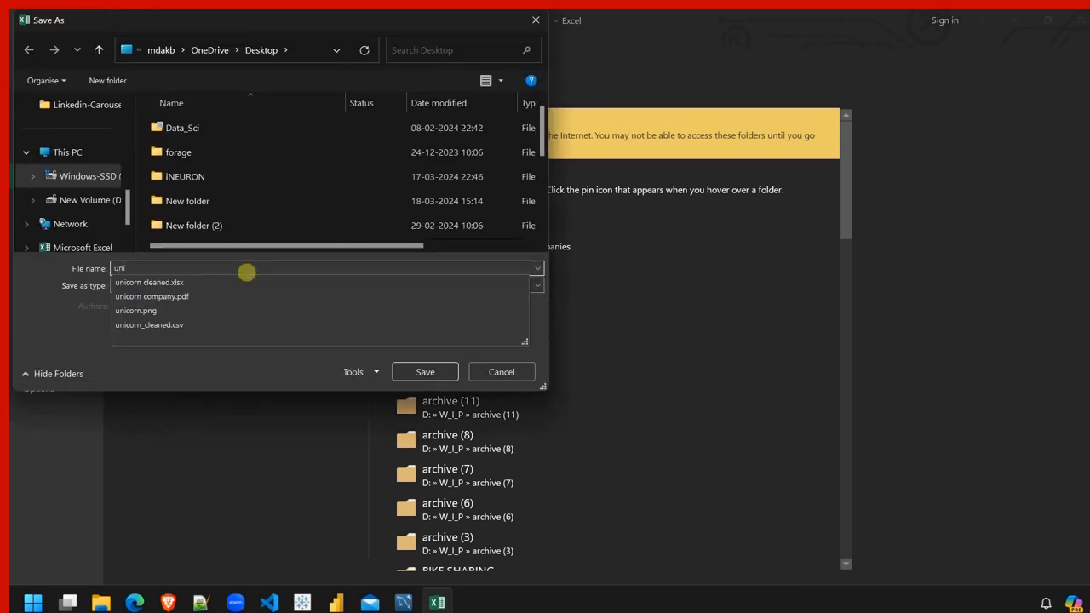
text(corn company)
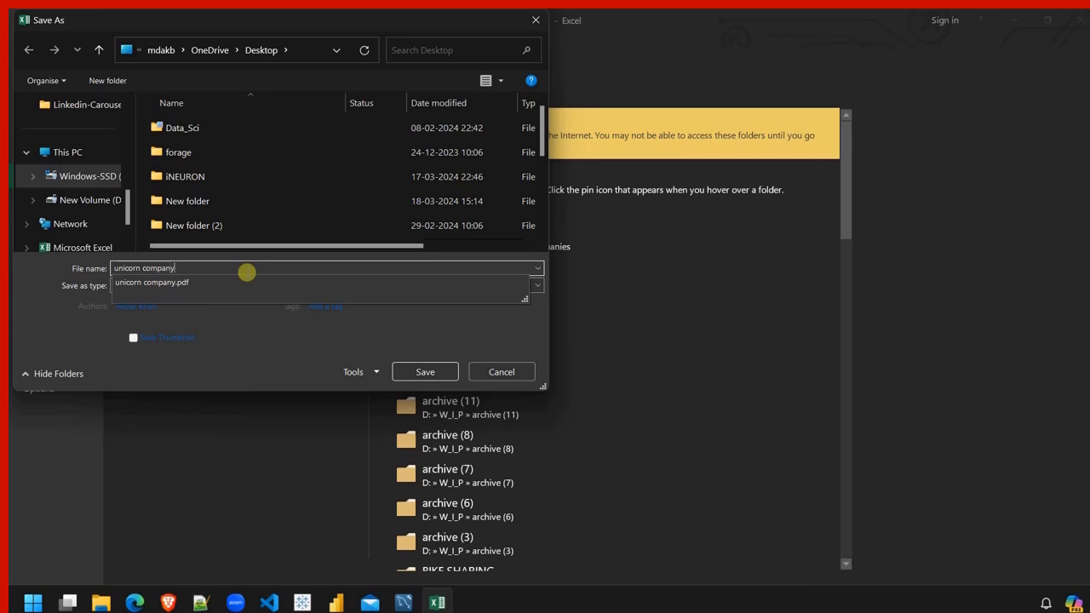
text( cleane)
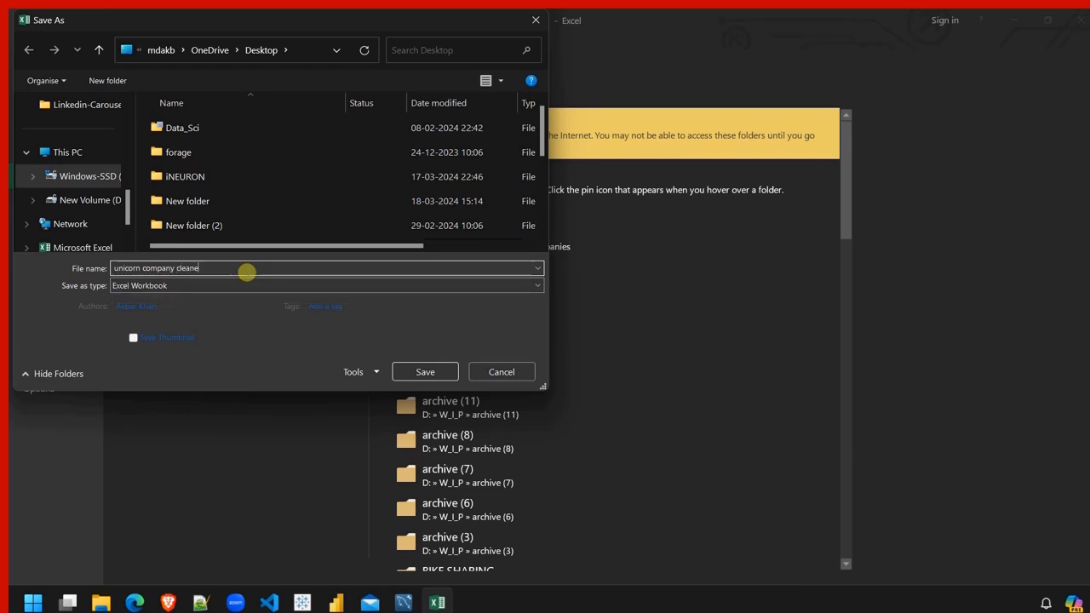
text(d)
click(176, 288)
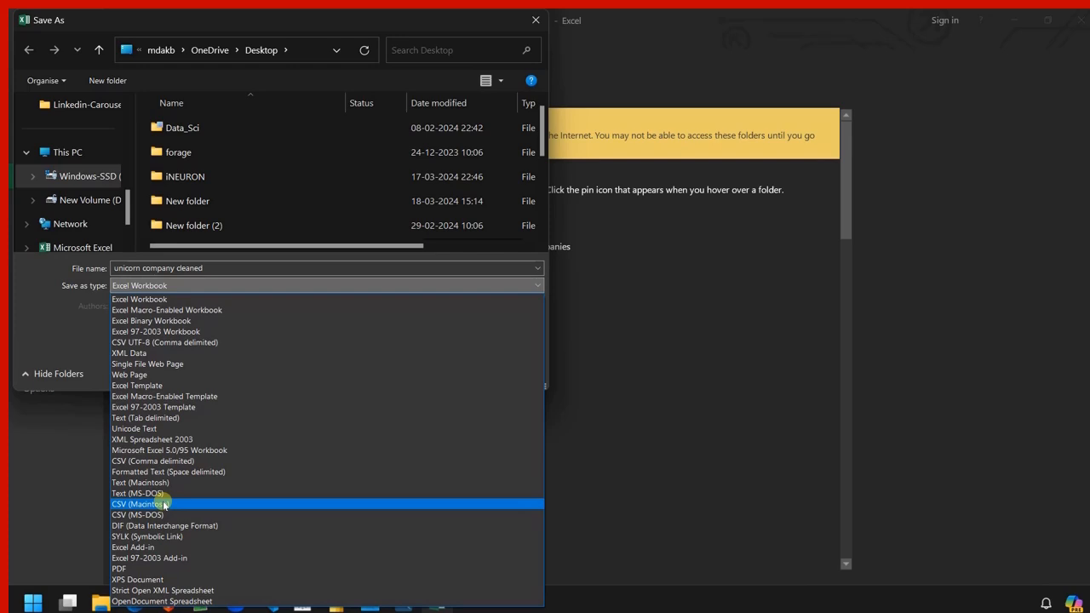
click(143, 461)
click(431, 356)
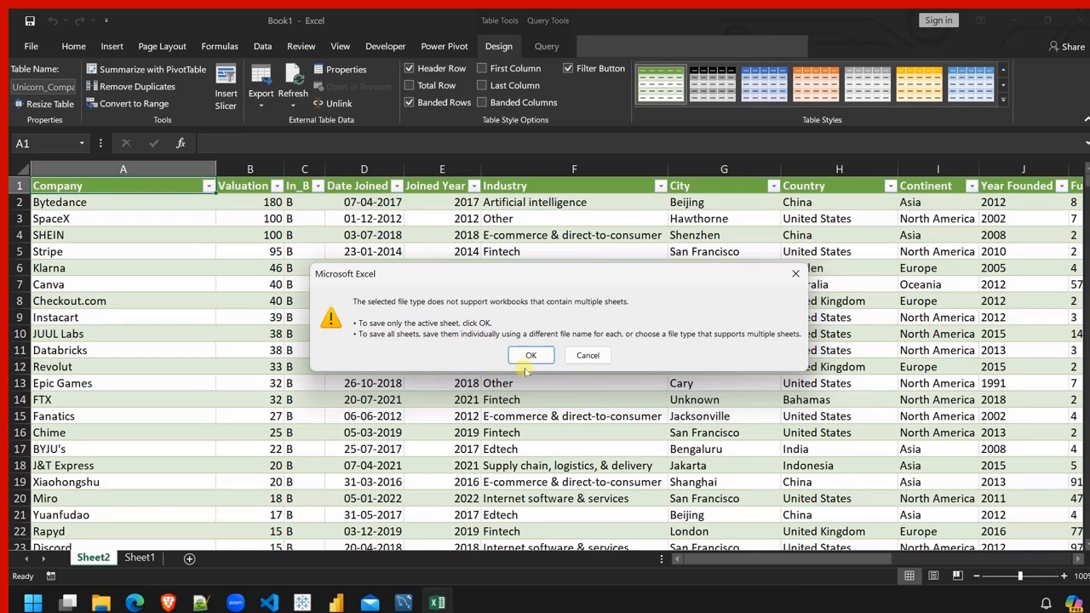
click(530, 356)
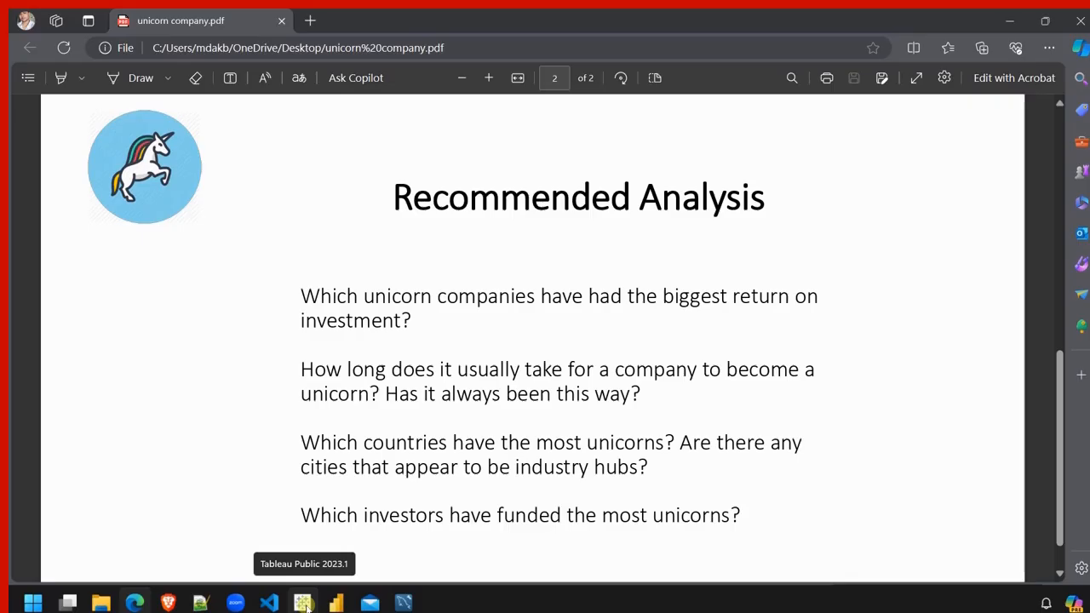
Switch to Tableau Public and remove both Unicorn Companies workbooks from the recently opened ones.
click(306, 604)
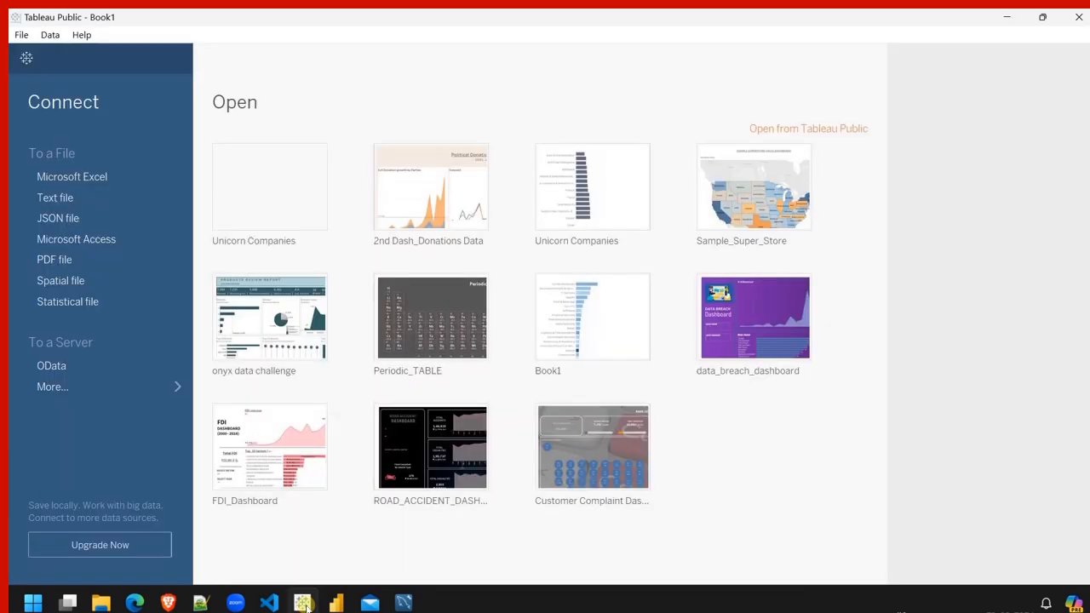
click(319, 151)
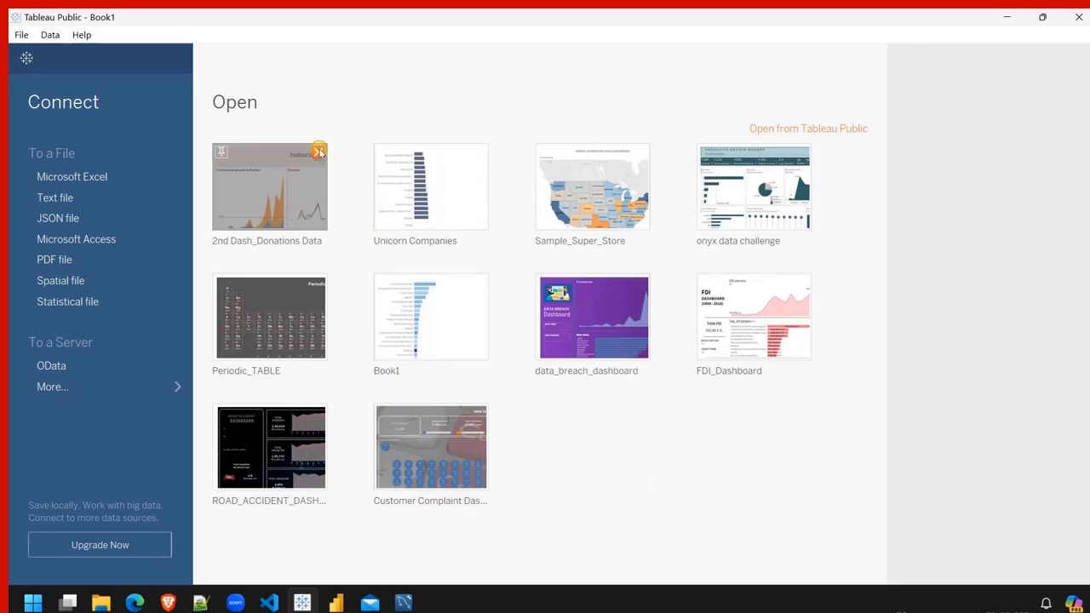
click(481, 151)
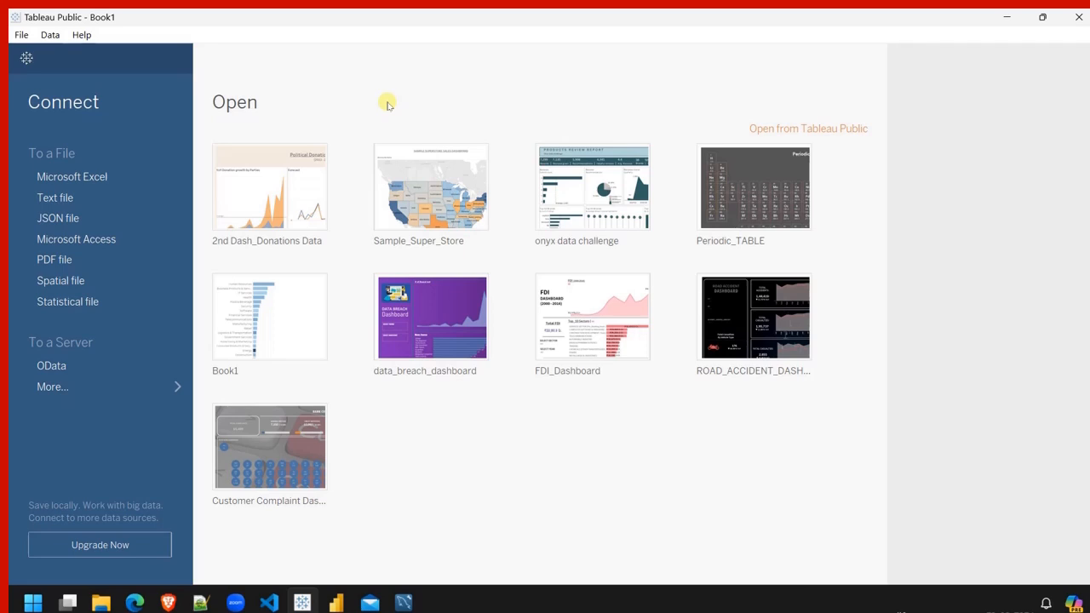
Connect to the text file "unicorn company cleaned" on the Desktop and load its data preview.
click(59, 200)
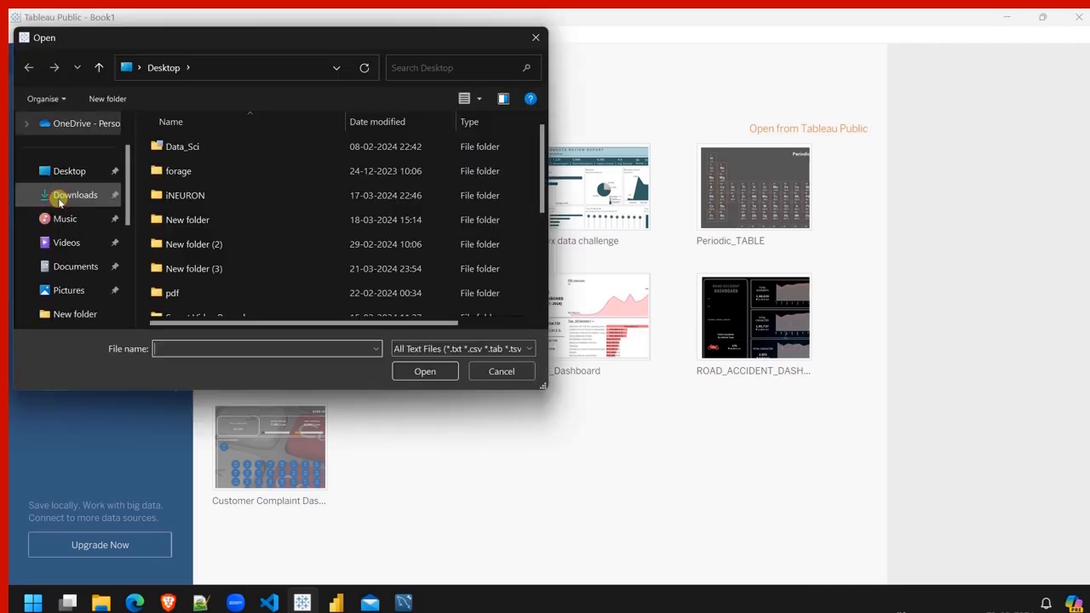
click(77, 173)
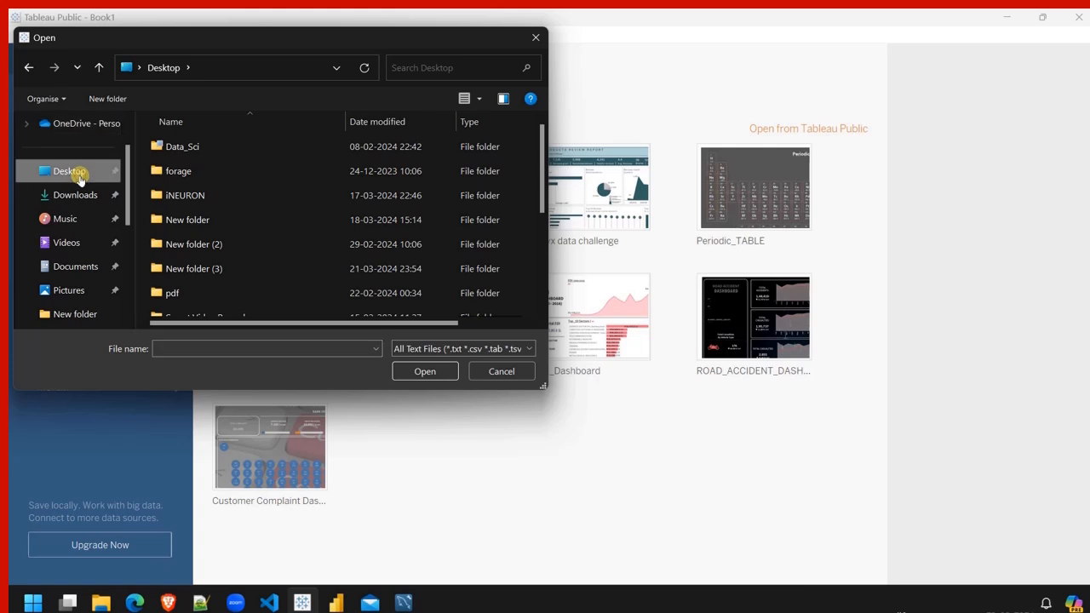
scroll(332, 248, down, 3)
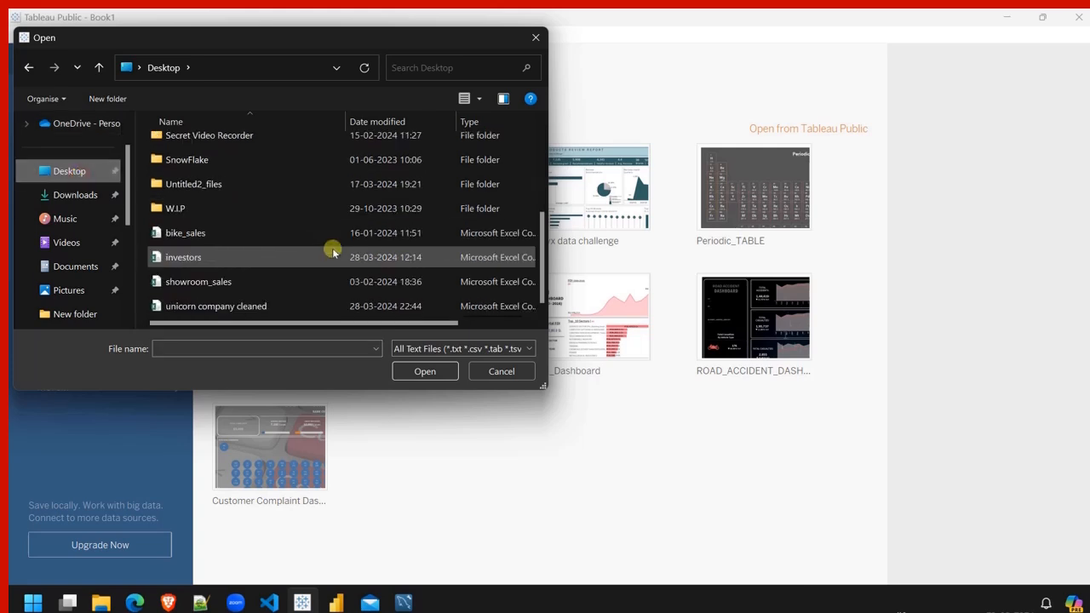
double_click(245, 306)
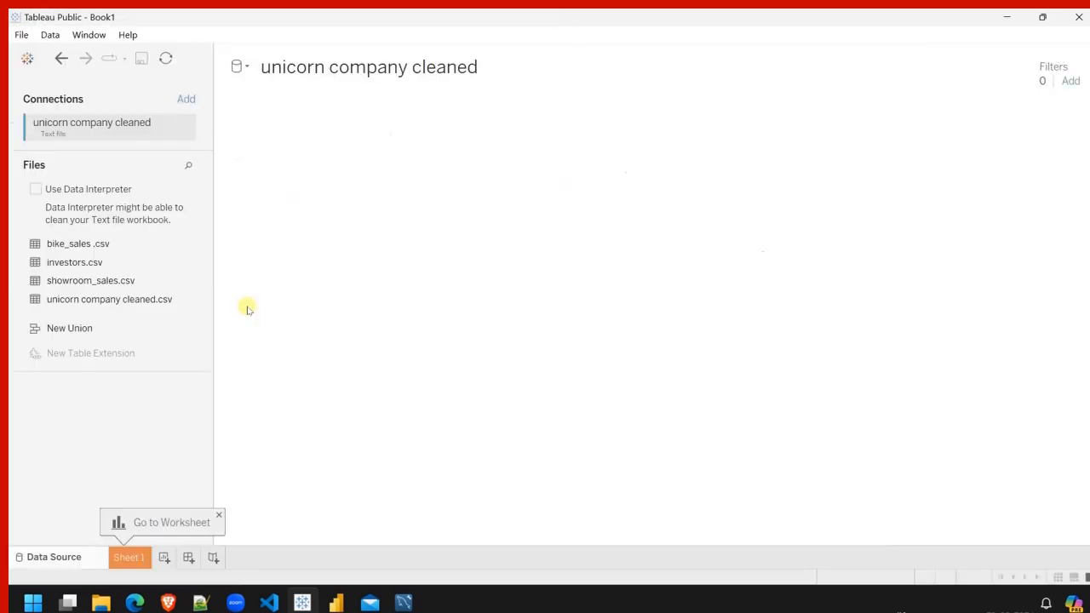
click(545, 379)
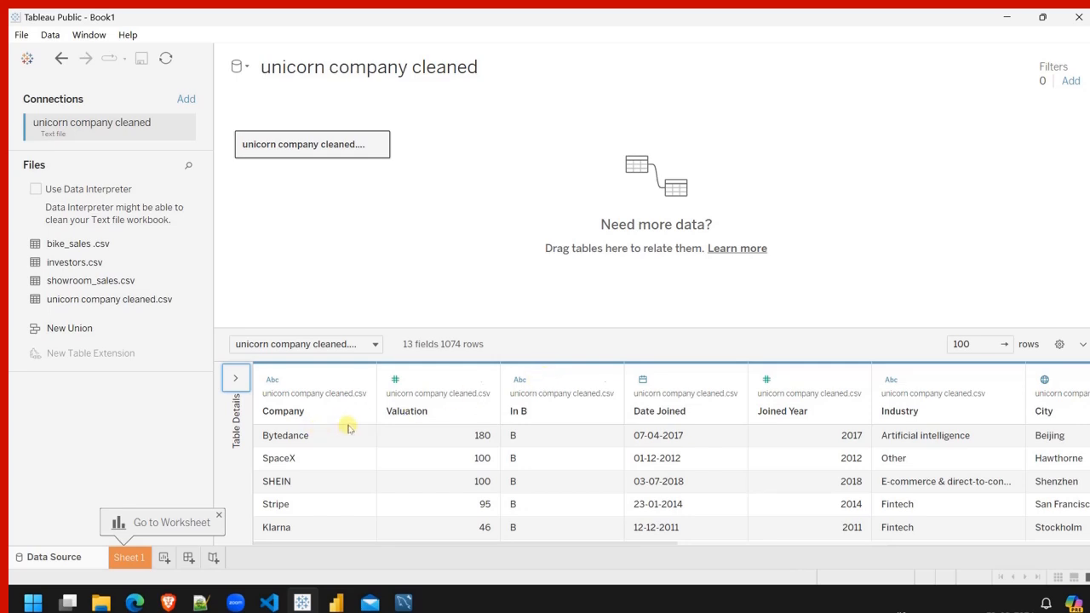
Set the data preview to 1200 rows and look across all fields from Company to Select Investors.
click(981, 344)
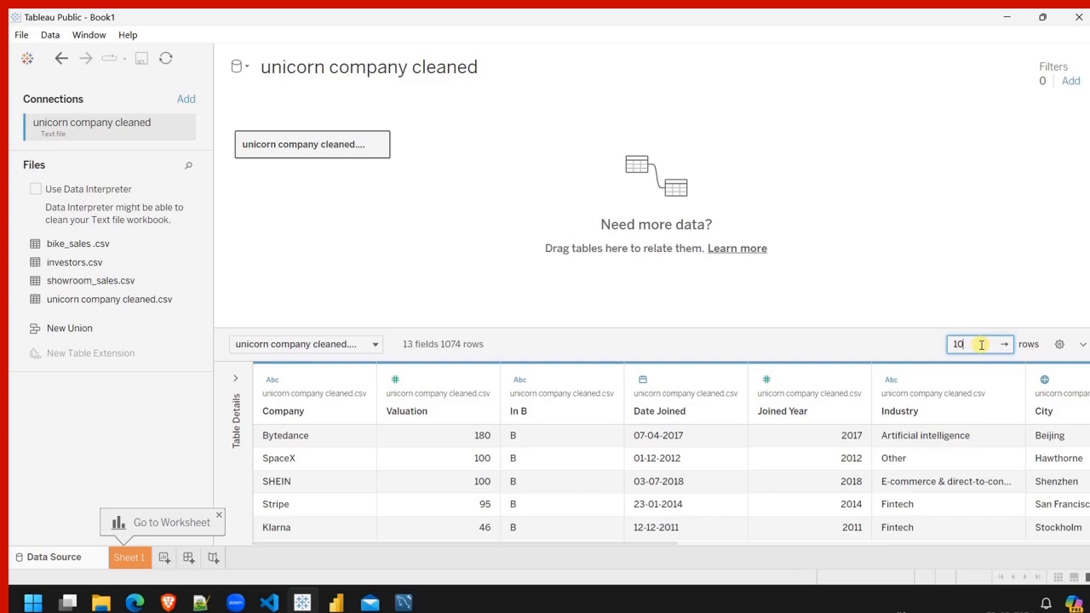
key(BackSpace)
key(BackSpace)
text(1200)
key(Return)
scroll(813, 455, right, 3)
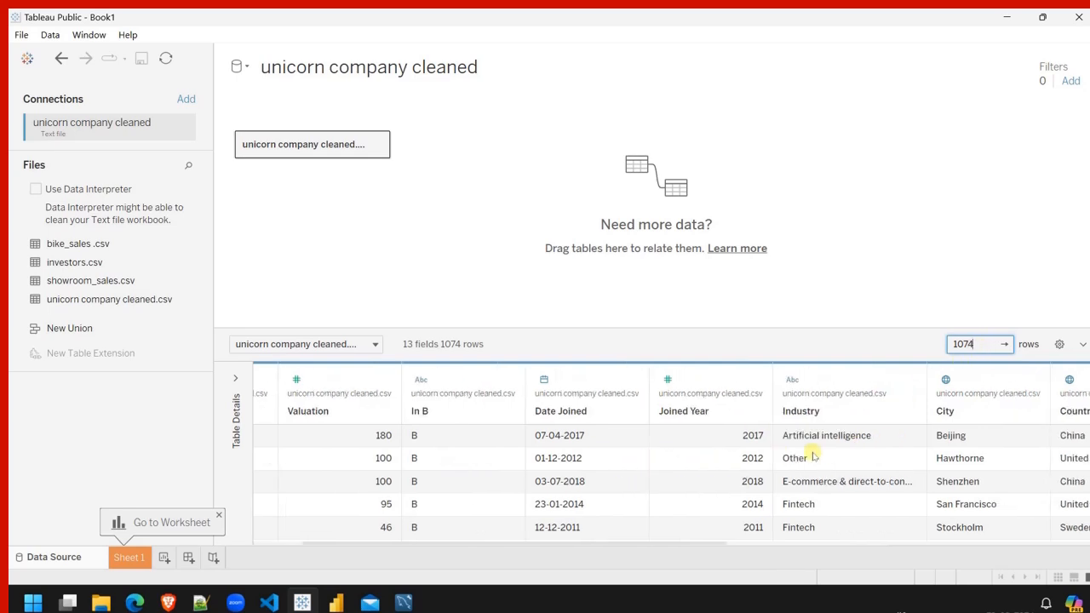
scroll(810, 452, left, 3)
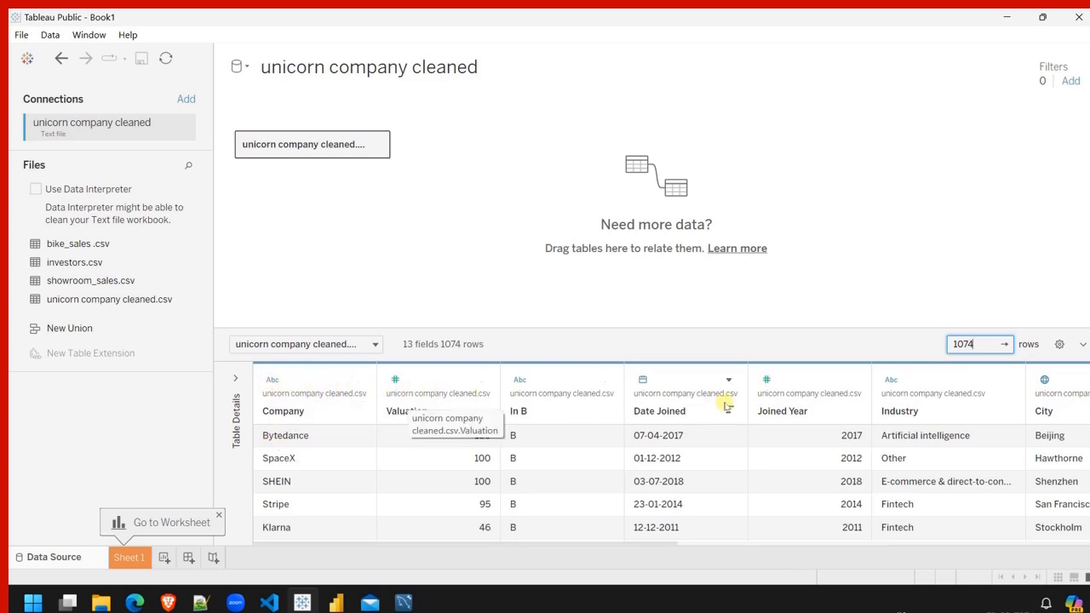
scroll(839, 436, right, 8)
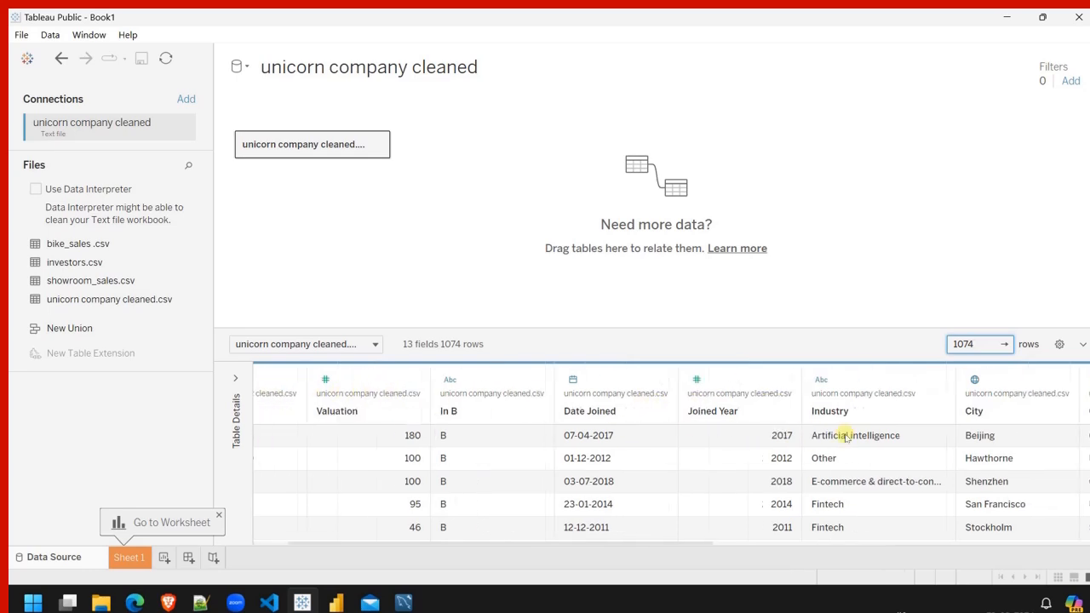
scroll(845, 436, right, 4)
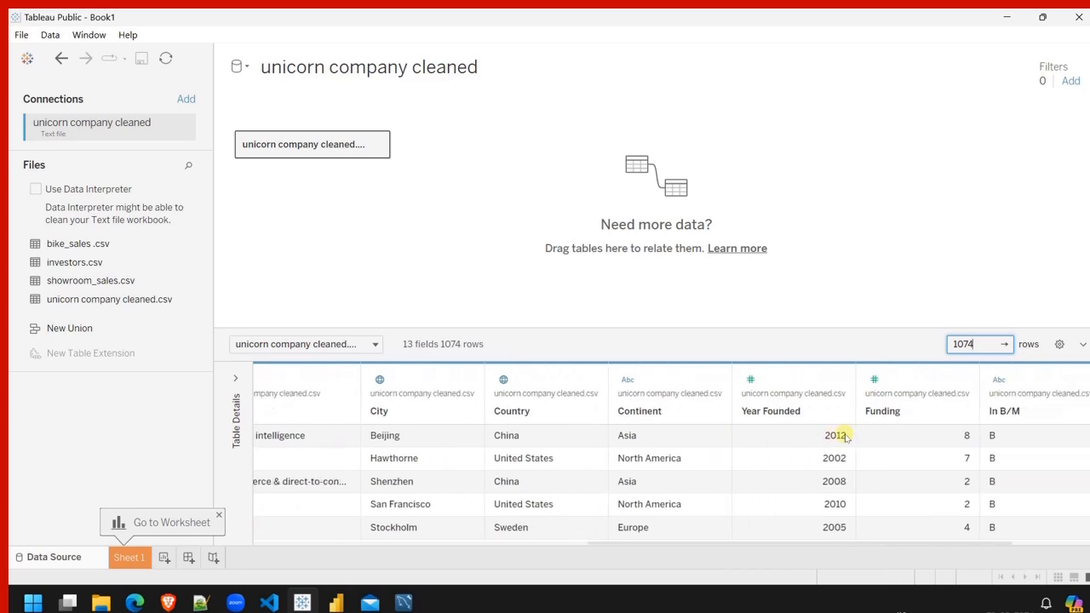
scroll(845, 436, right, 4)
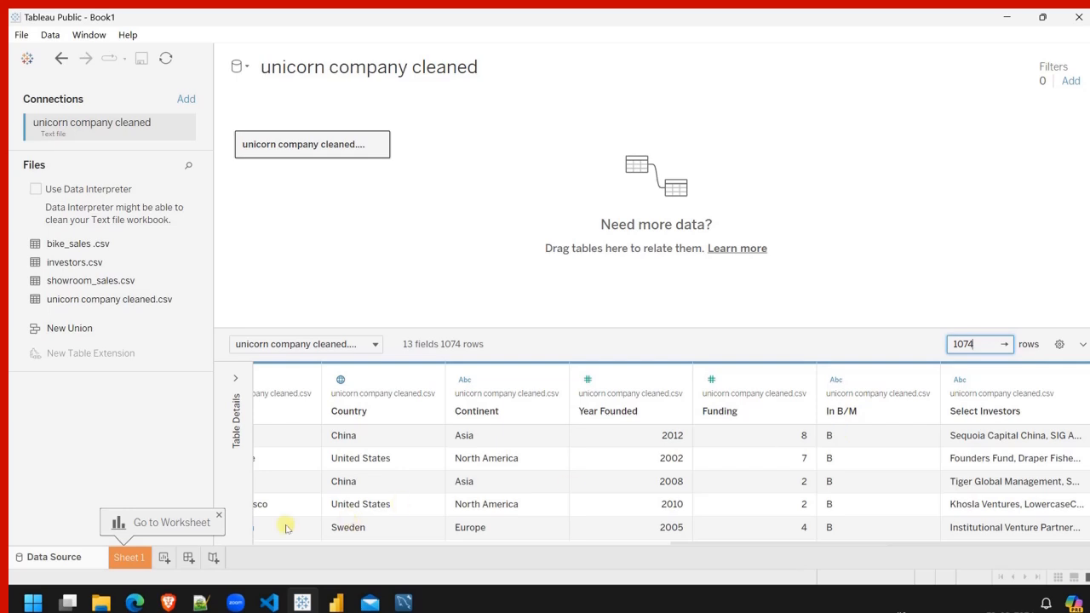
Open Sheet 1 with the Country, City hierarchy collapsed, and recheck the Recommended Analysis questions in Edge.
click(128, 558)
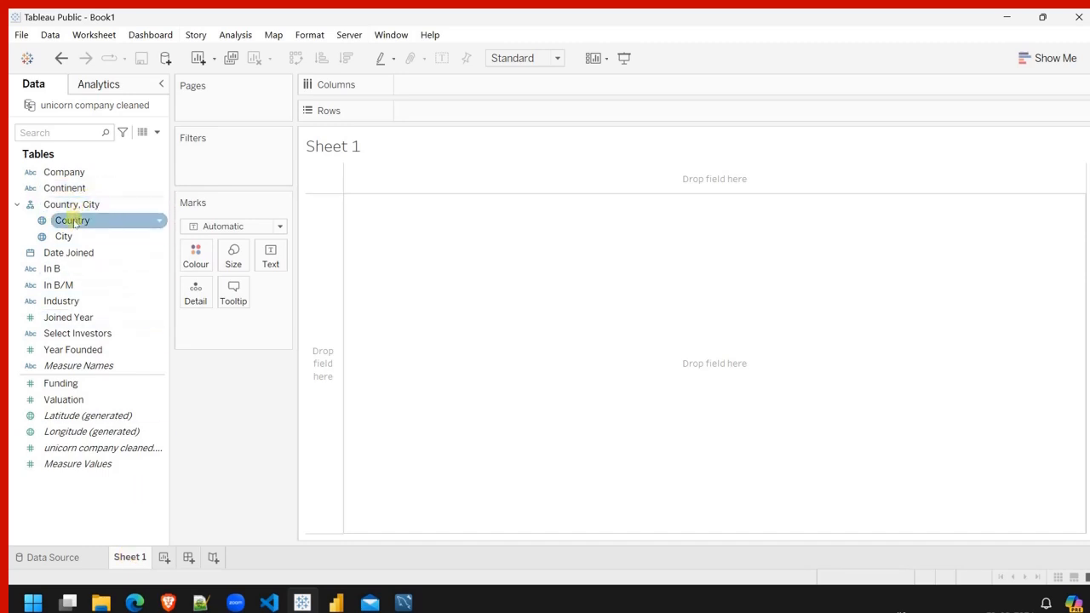
click(17, 205)
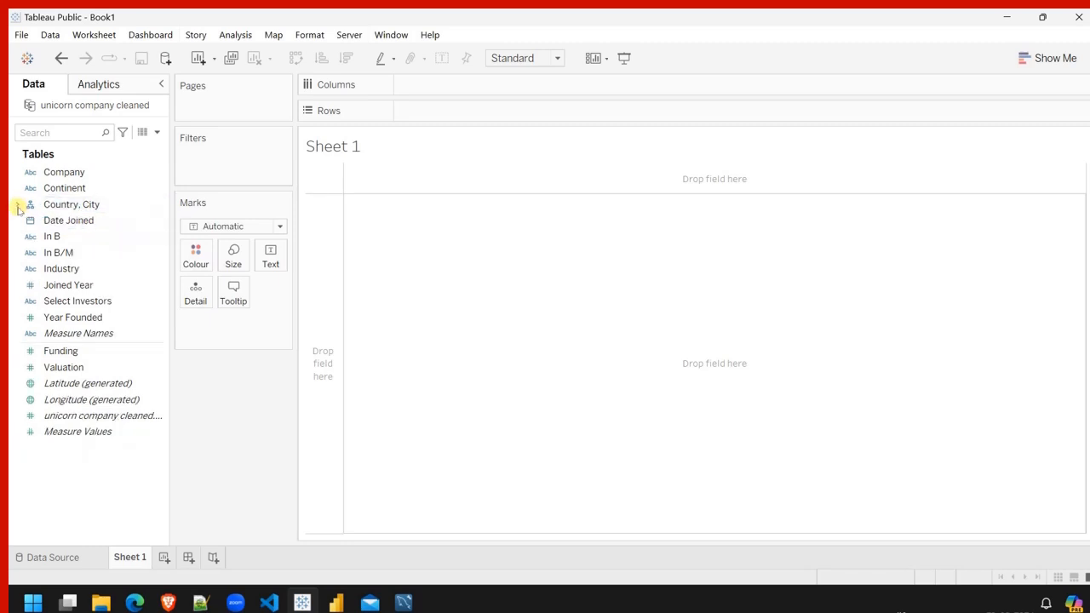
click(136, 605)
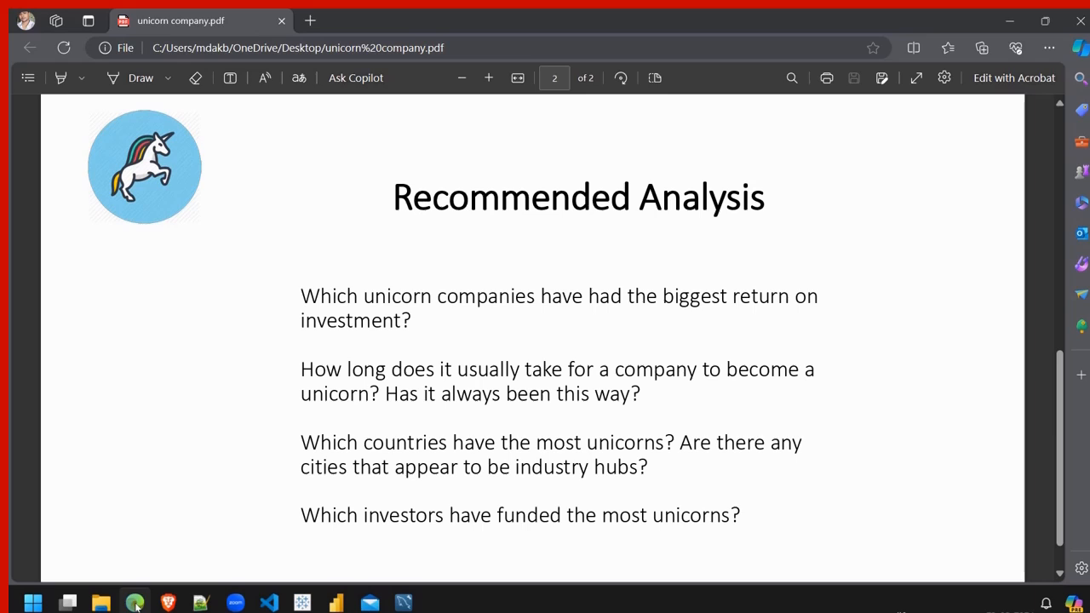
click(136, 604)
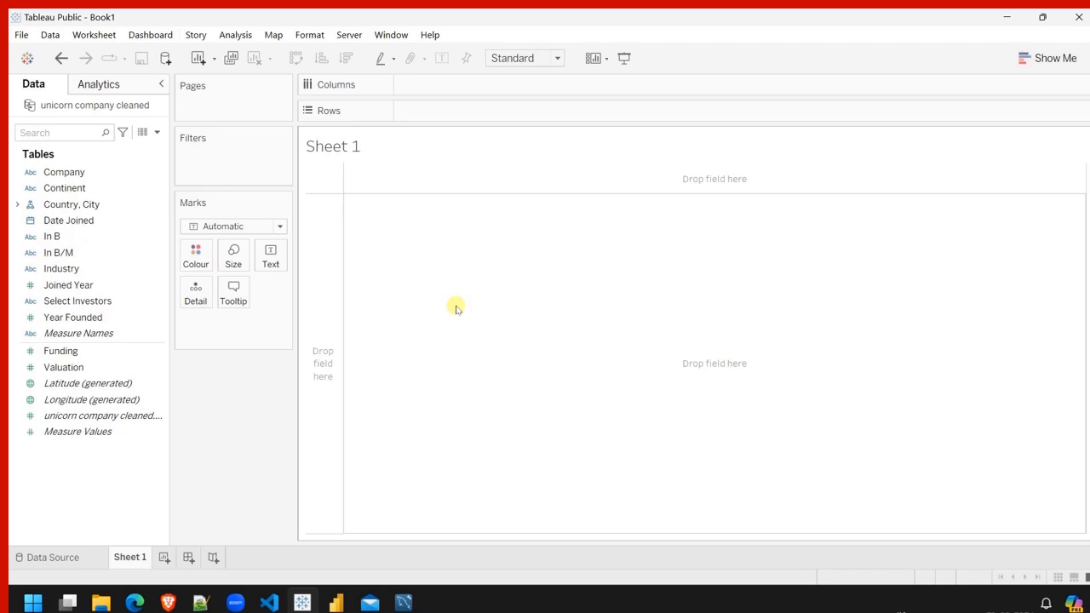
click(94, 299)
click(156, 133)
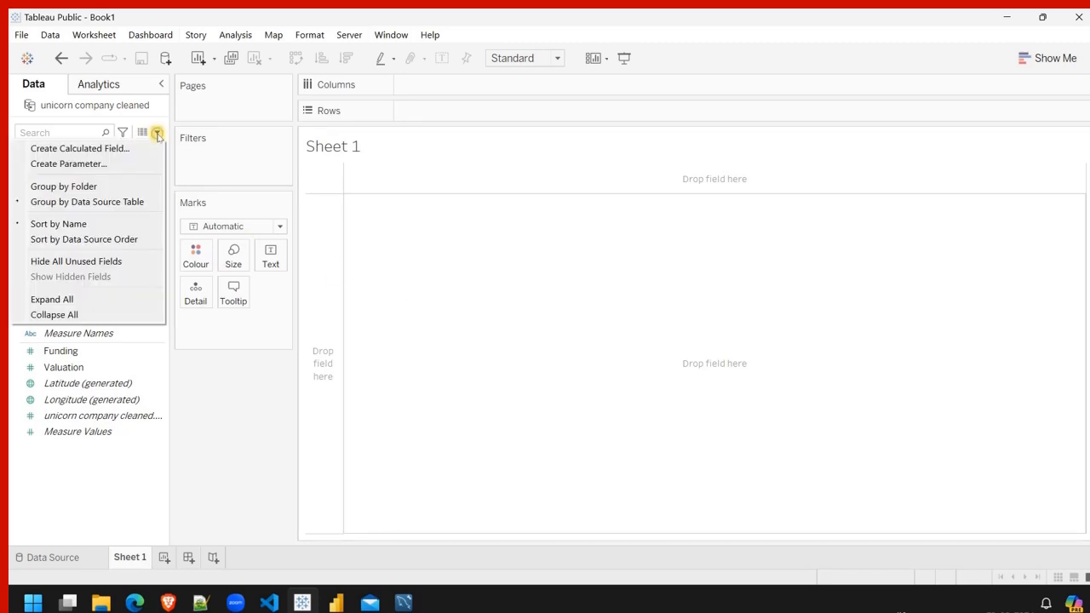
click(120, 148)
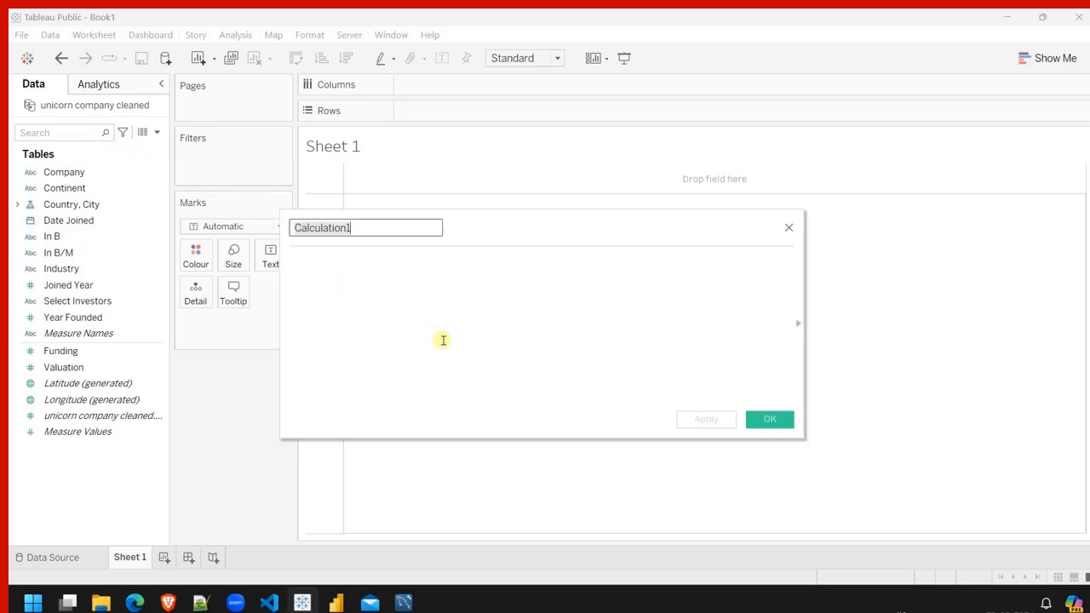
text(ROI)
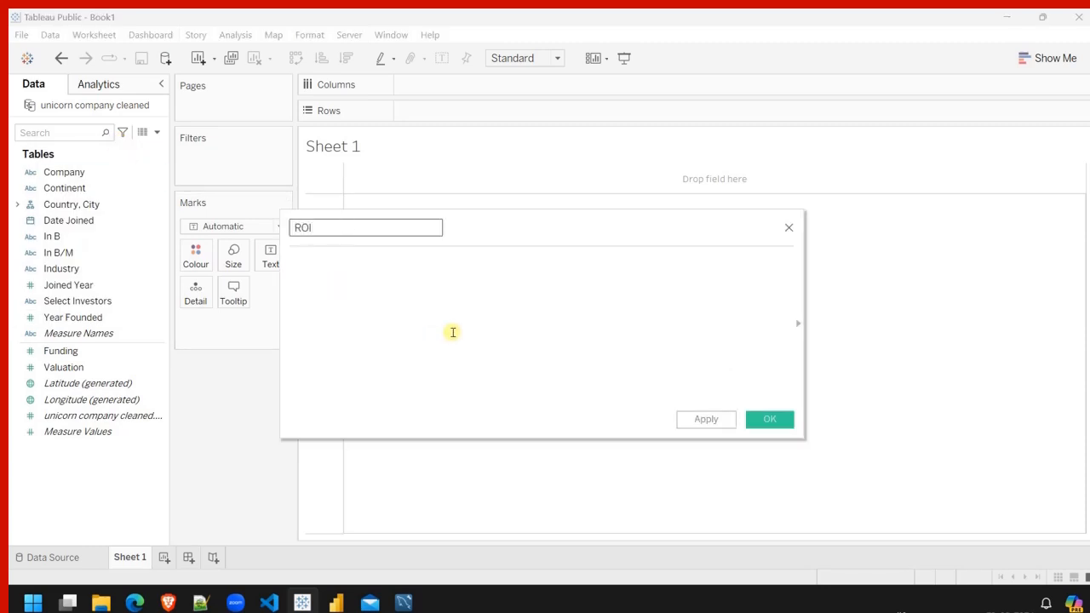
click(464, 278)
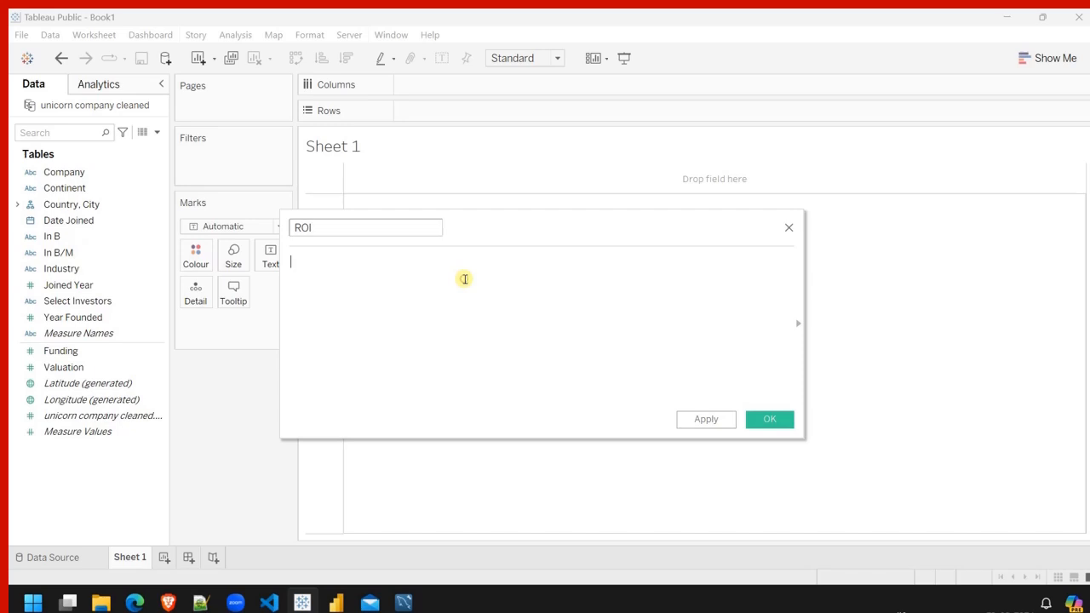
text(()
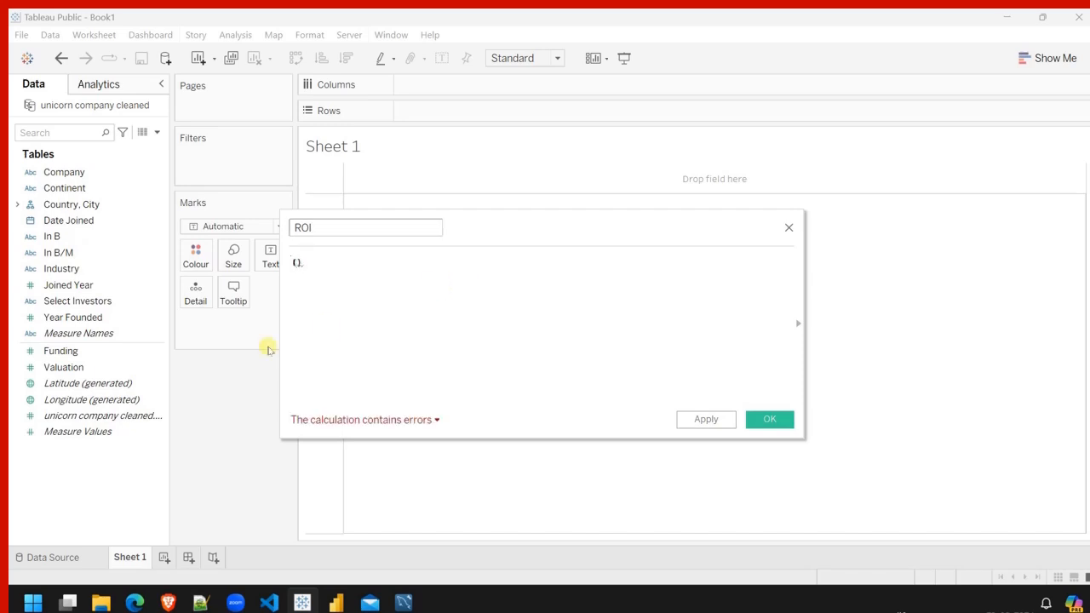
click(156, 356)
click(102, 367)
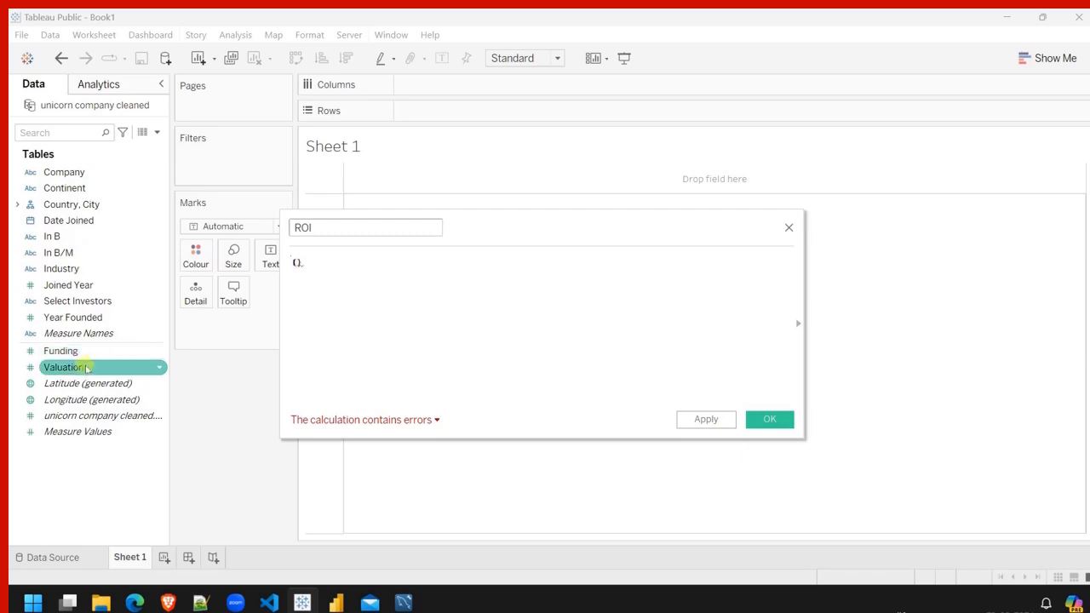
drag(85, 367, 296, 289)
drag(292, 286, 299, 282)
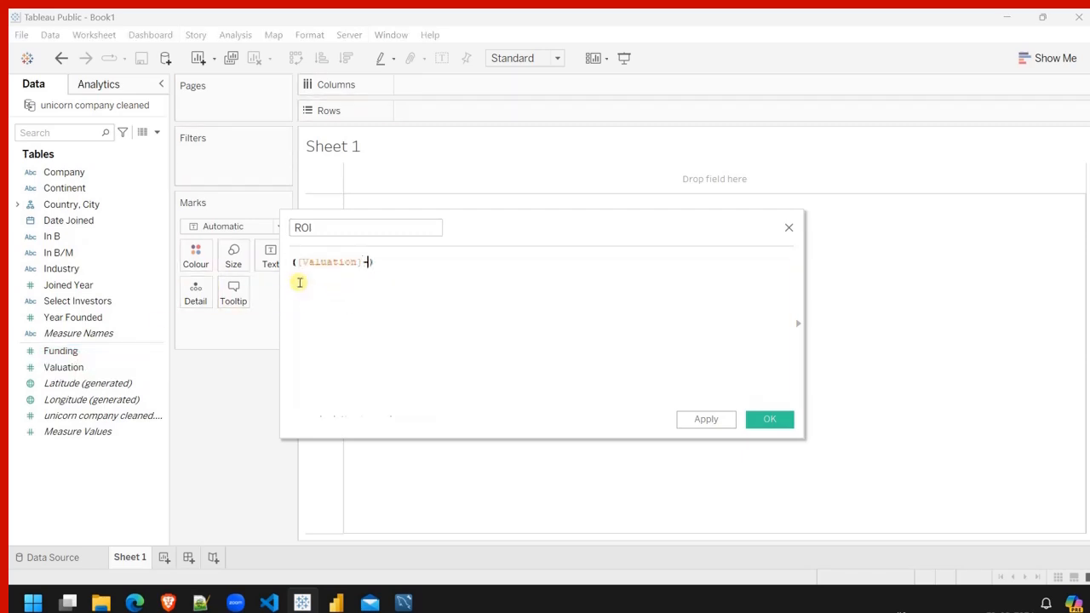
text(-)
click(75, 352)
drag(75, 352, 320, 309)
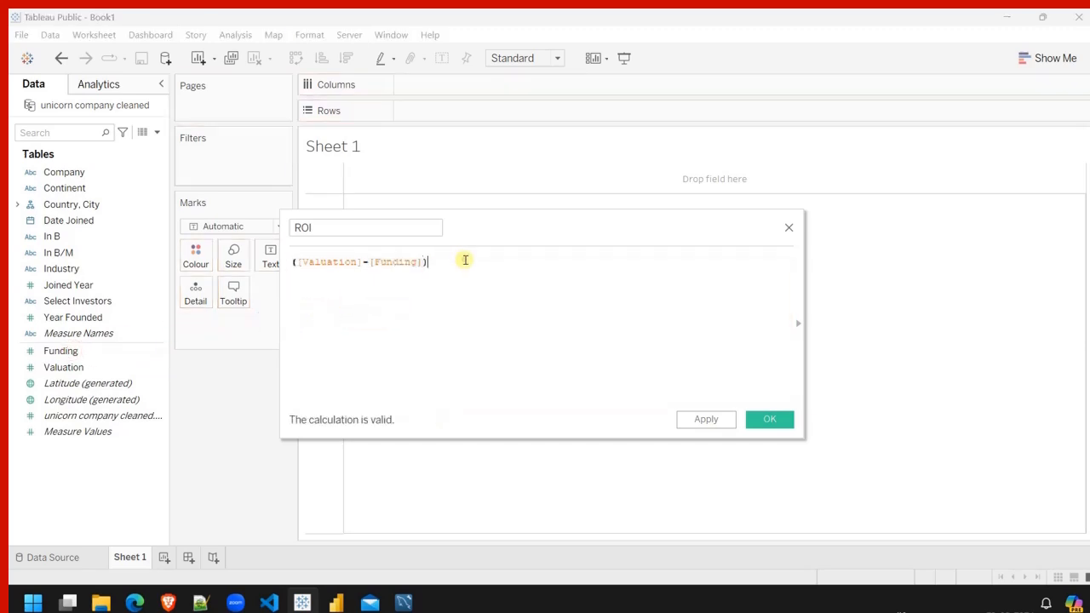
text(/)
drag(73, 352, 513, 318)
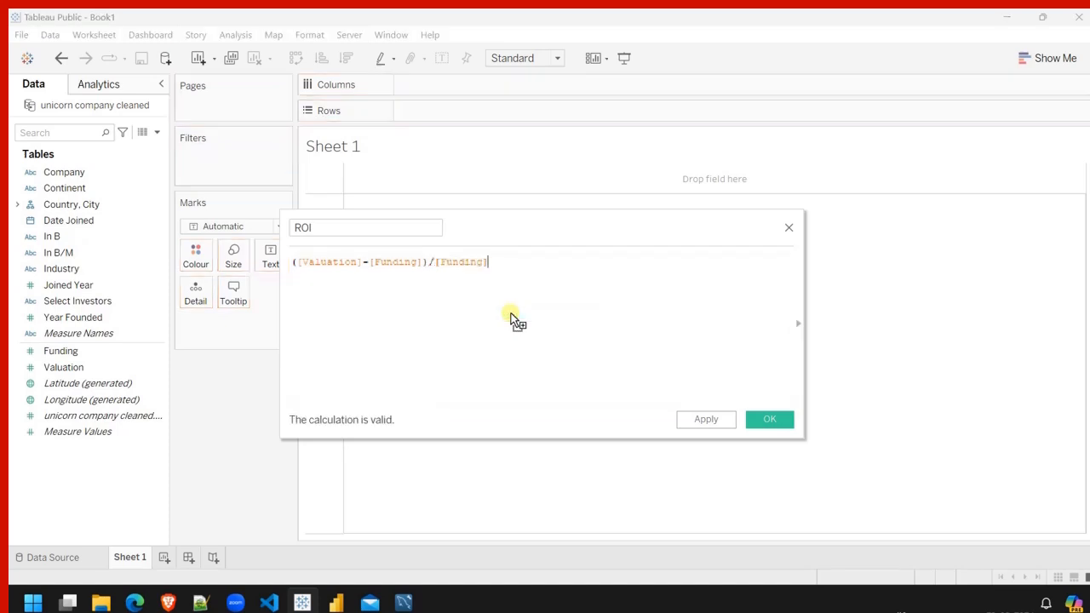
click(56, 367)
click(73, 352)
click(790, 228)
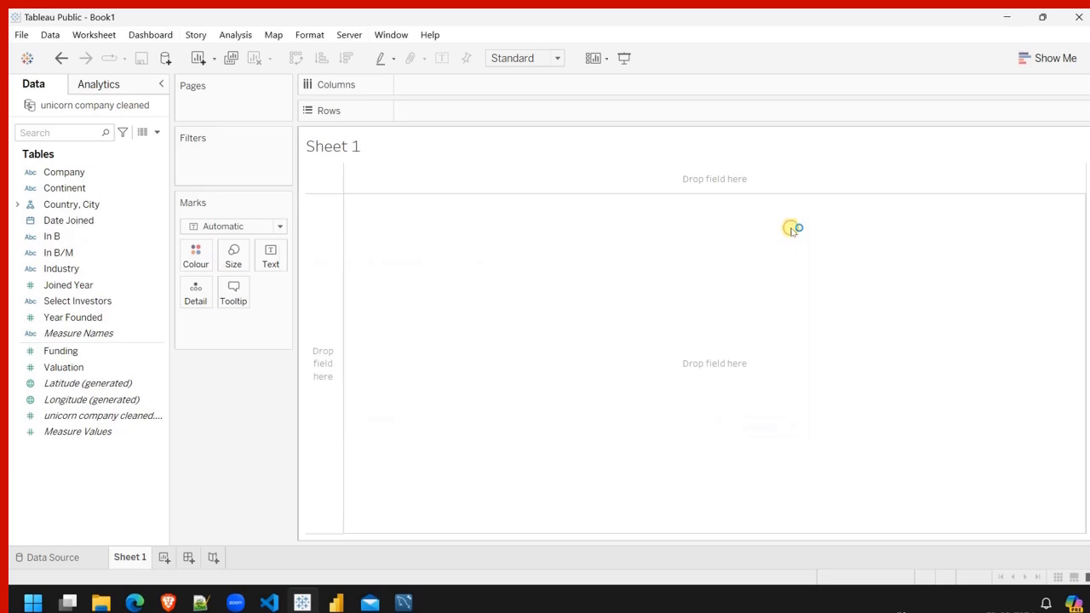
Create a calculated field from Funding, name it "funding in B" and clear its prefilled formula.
click(160, 352)
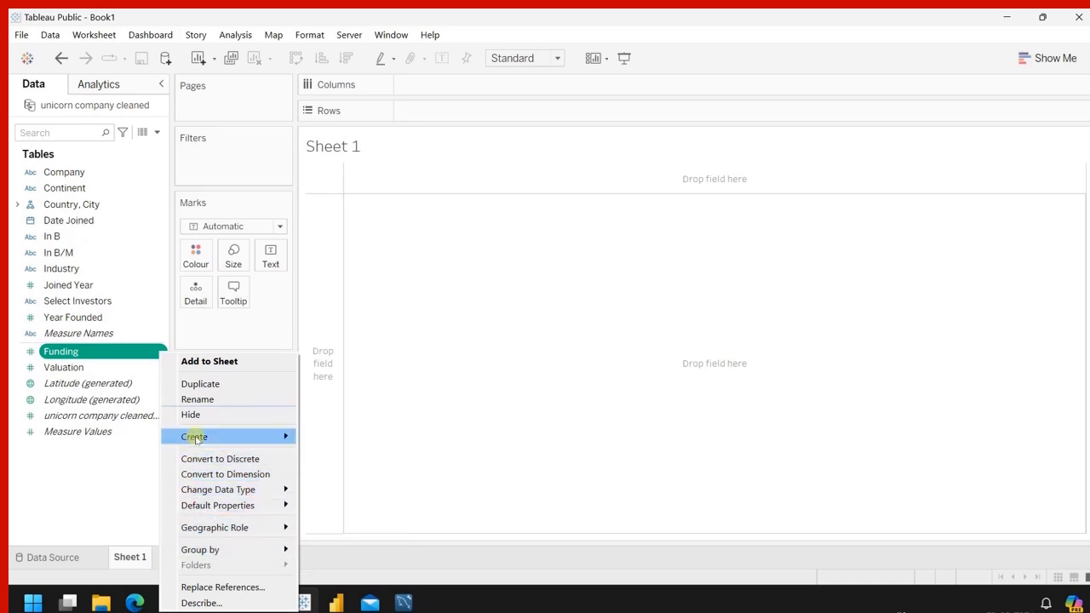
mouse_move(197, 435)
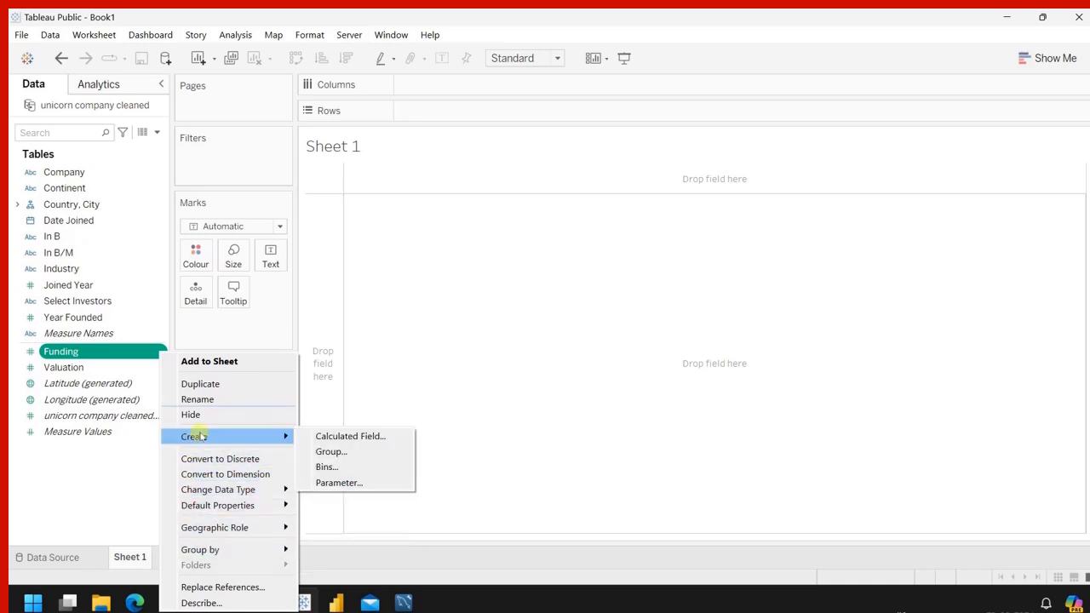
click(379, 435)
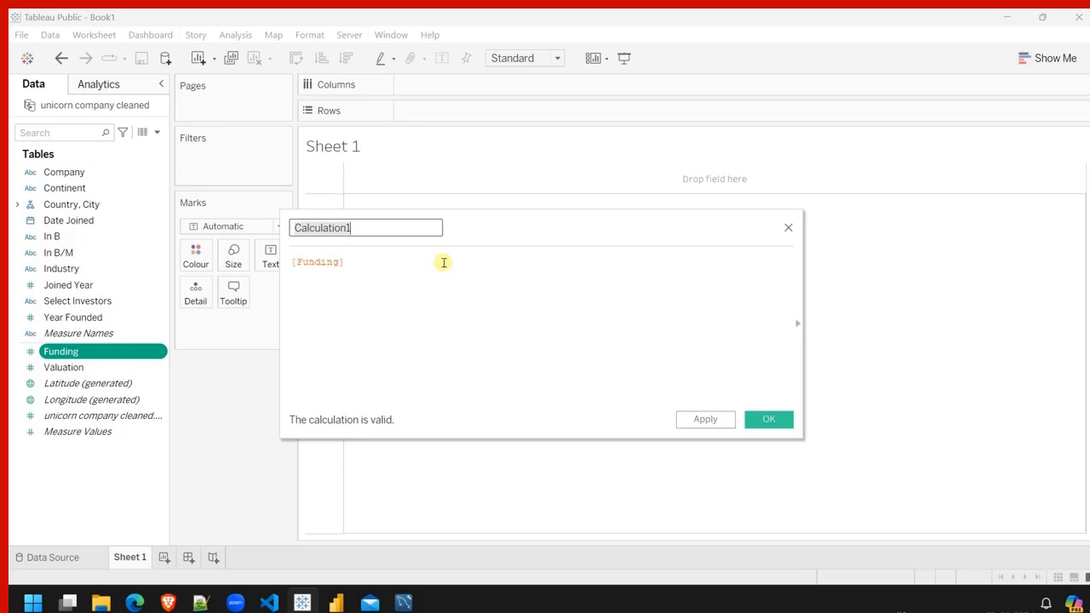
text(fun)
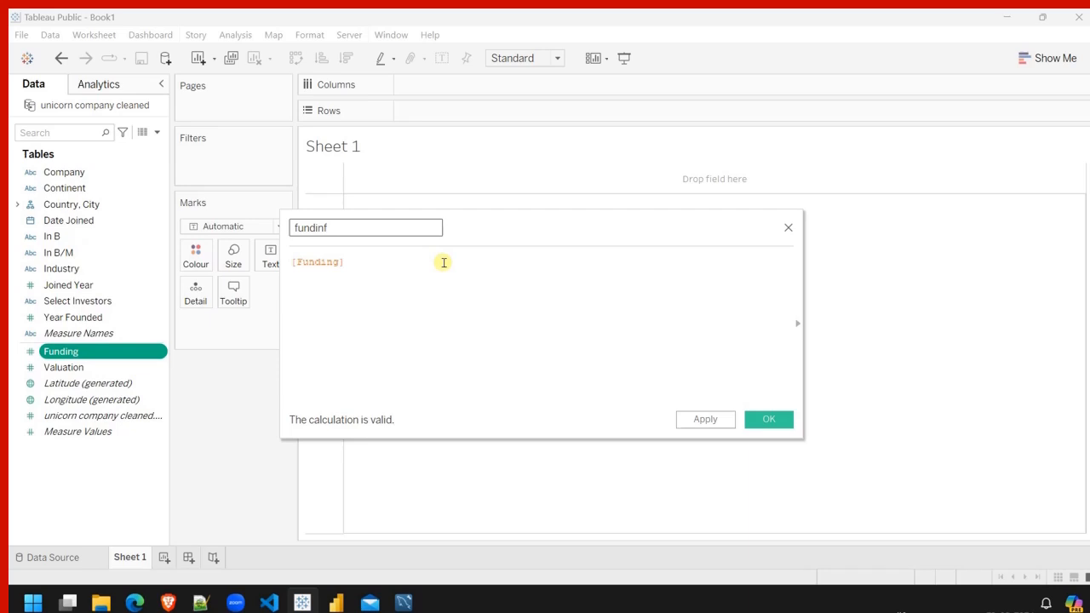
text(ding in B)
click(409, 265)
key(BackSpace)
key(BackSpace)
key(BackSpace)
key(BackSpace)
key(BackSpace)
key(BackSpace)
key(BackSpace)
key(BackSpace)
key(BackSpace)
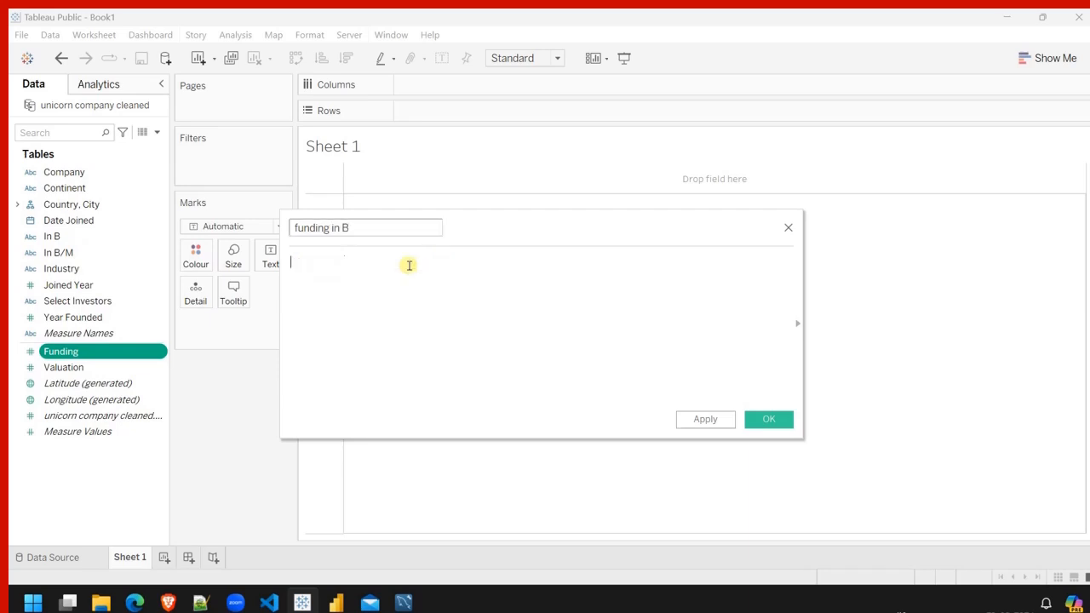
Begin the "funding in B" formula with the condition IF [In B/M]= "M" THEN.
text(if)
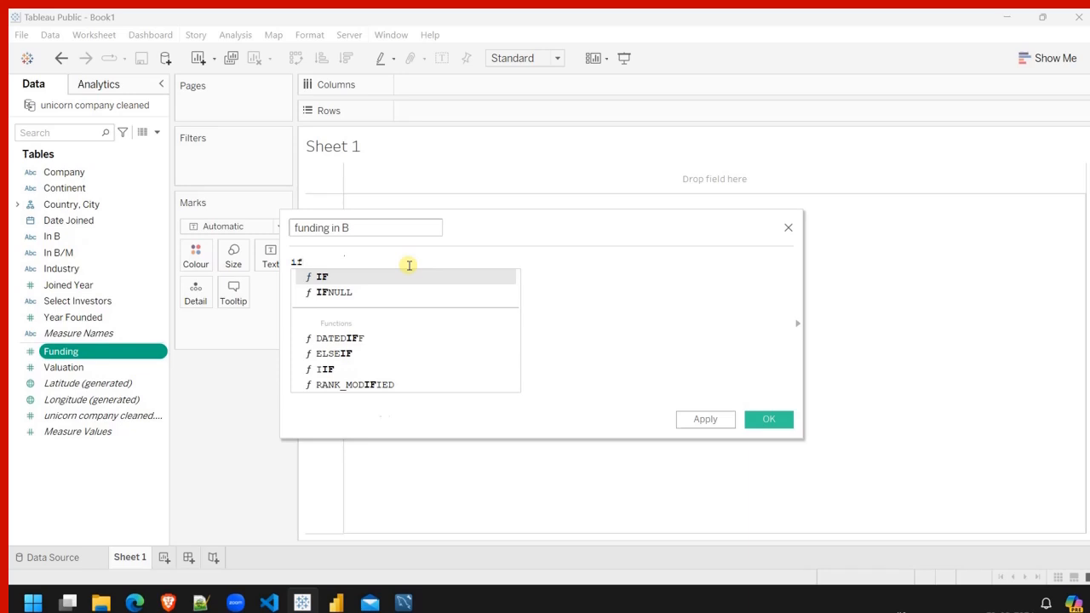
key(Return)
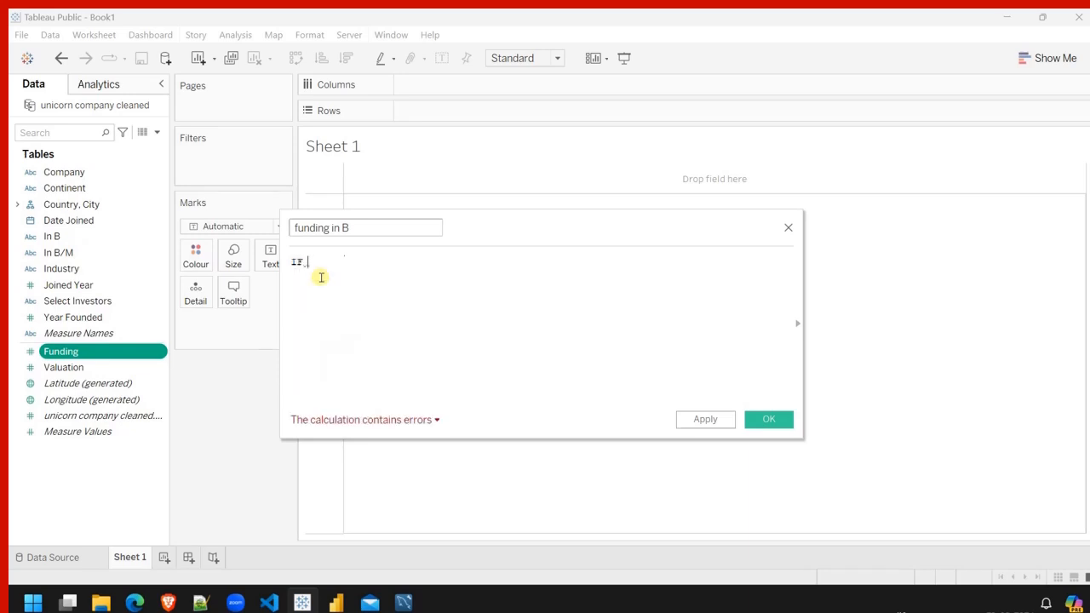
click(76, 258)
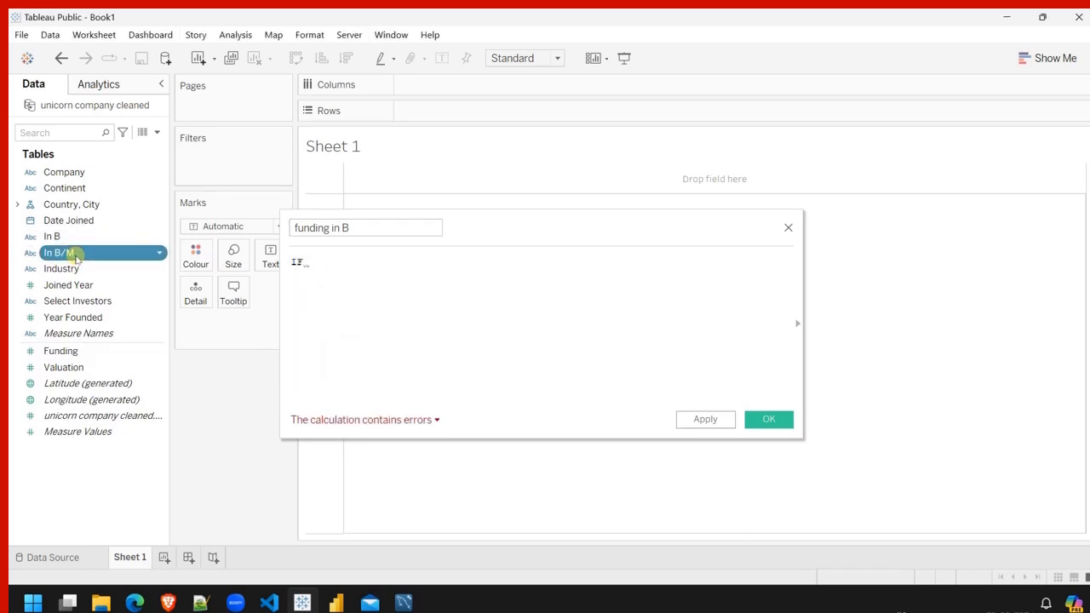
drag(76, 258, 372, 293)
text(=)
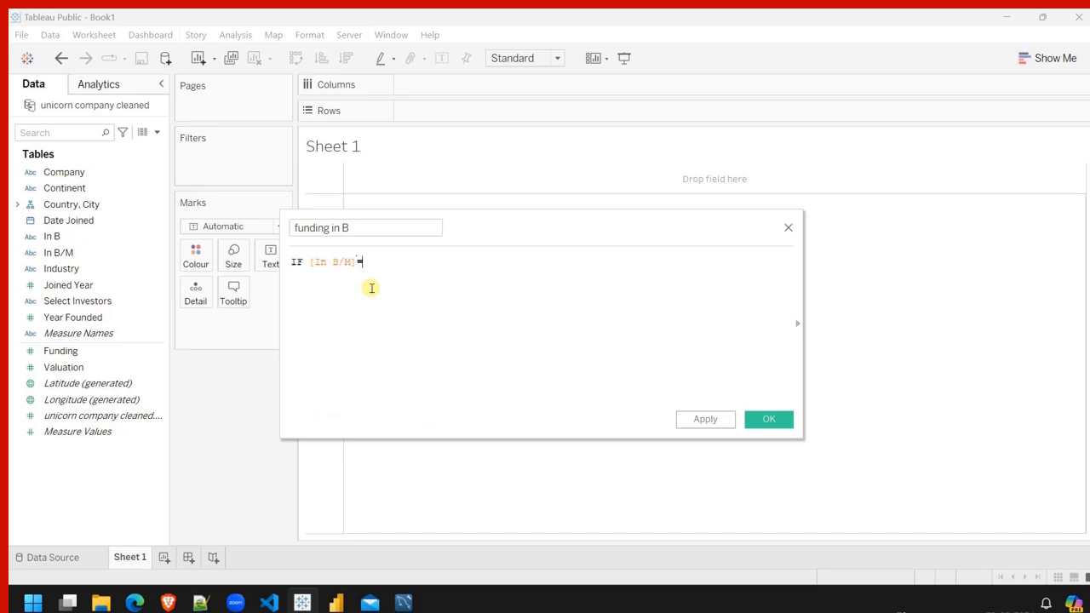
text( "M" the)
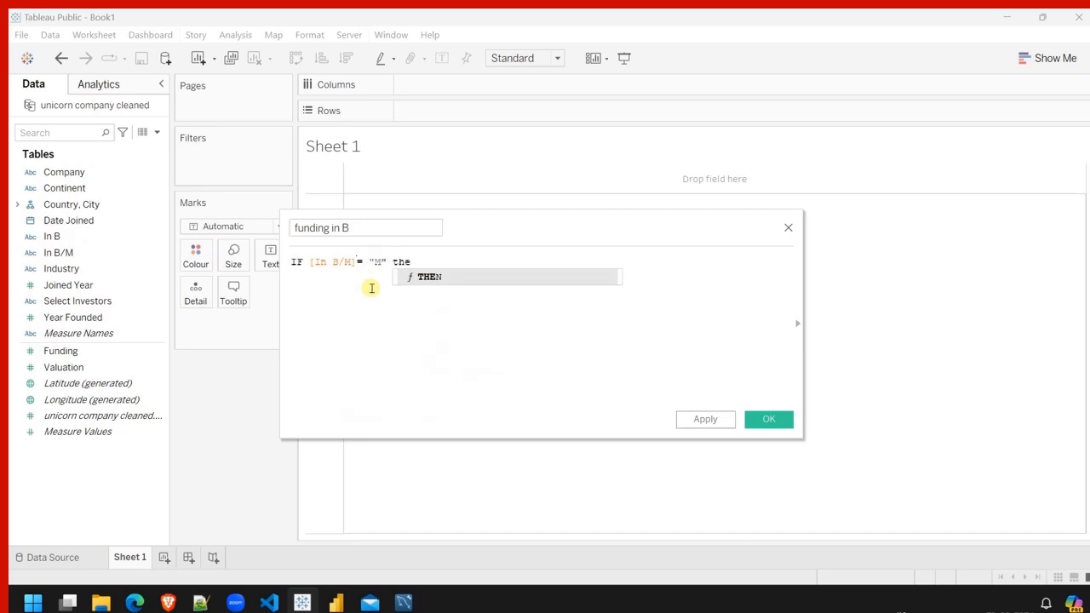
key(Return)
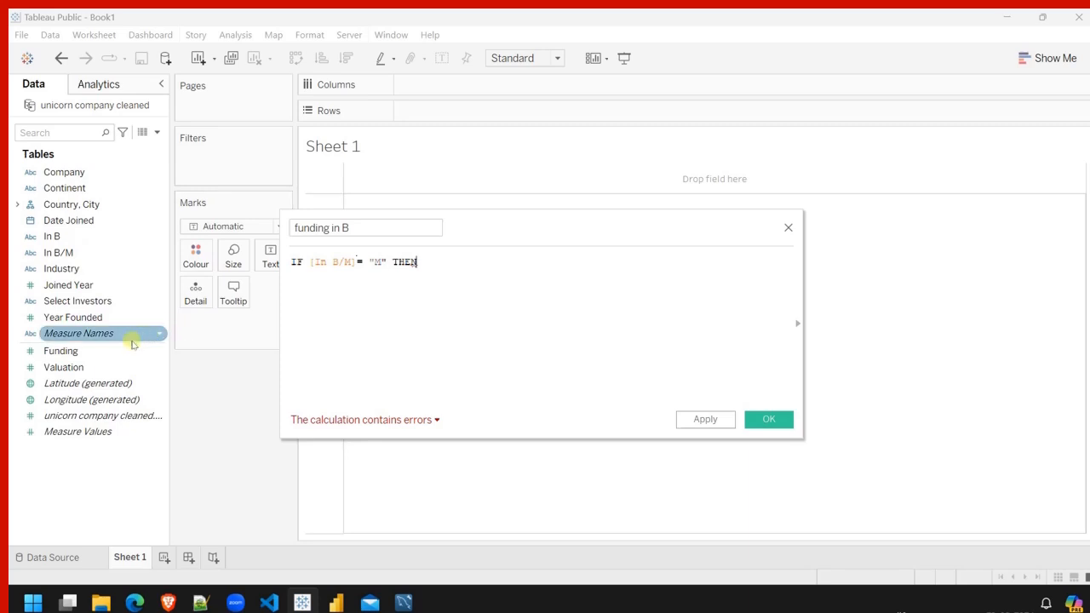
Add [Funding]/1000 as the result of the THEN branch in the "funding in B" formula.
drag(94, 351, 525, 325)
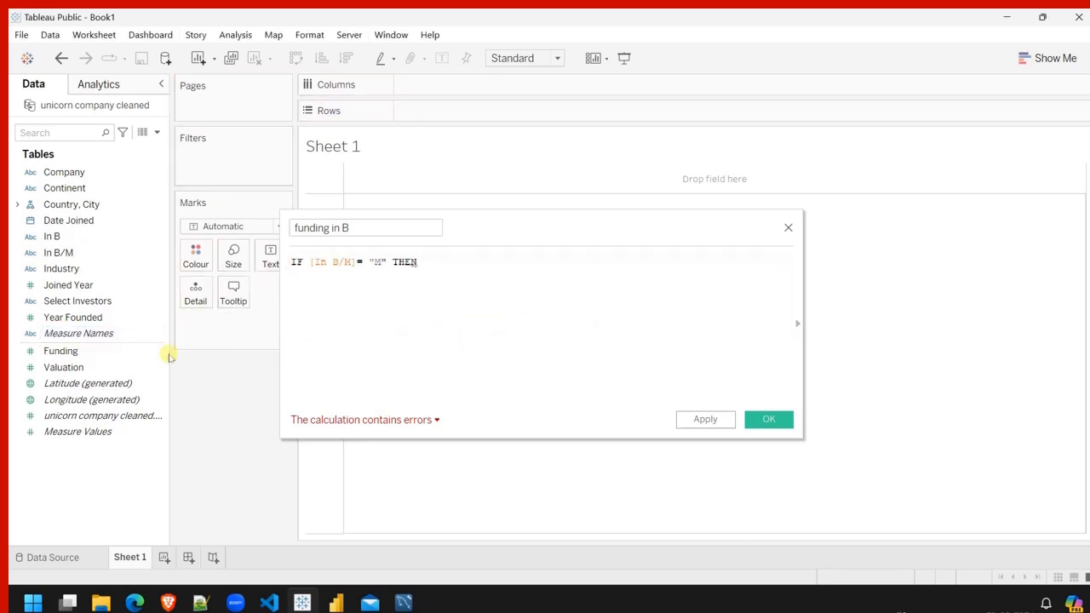
click(521, 259)
key(BackSpace)
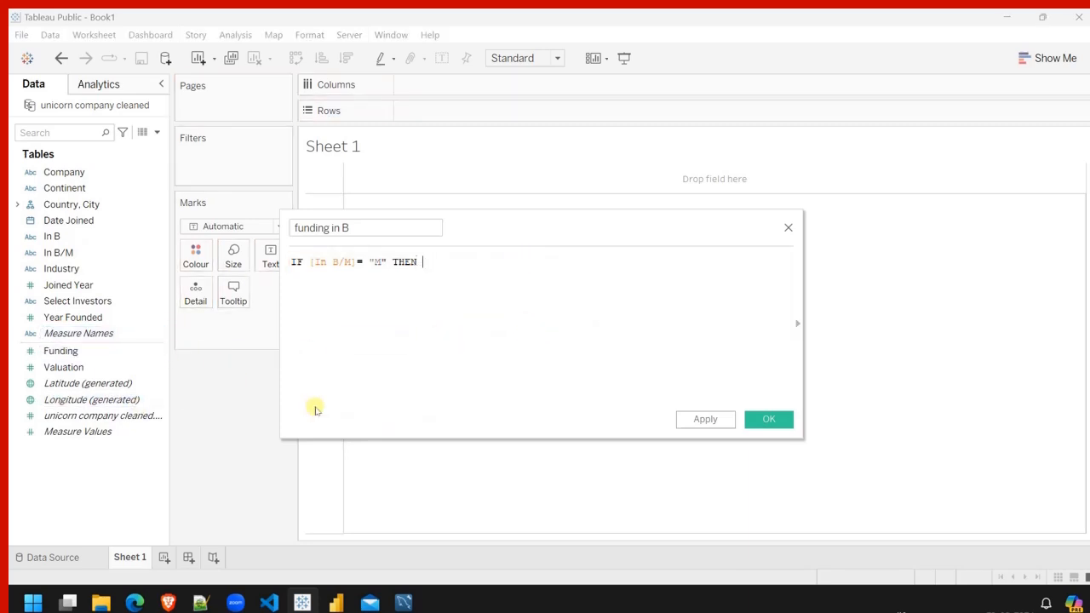
drag(60, 350, 457, 306)
click(96, 415)
text(/)
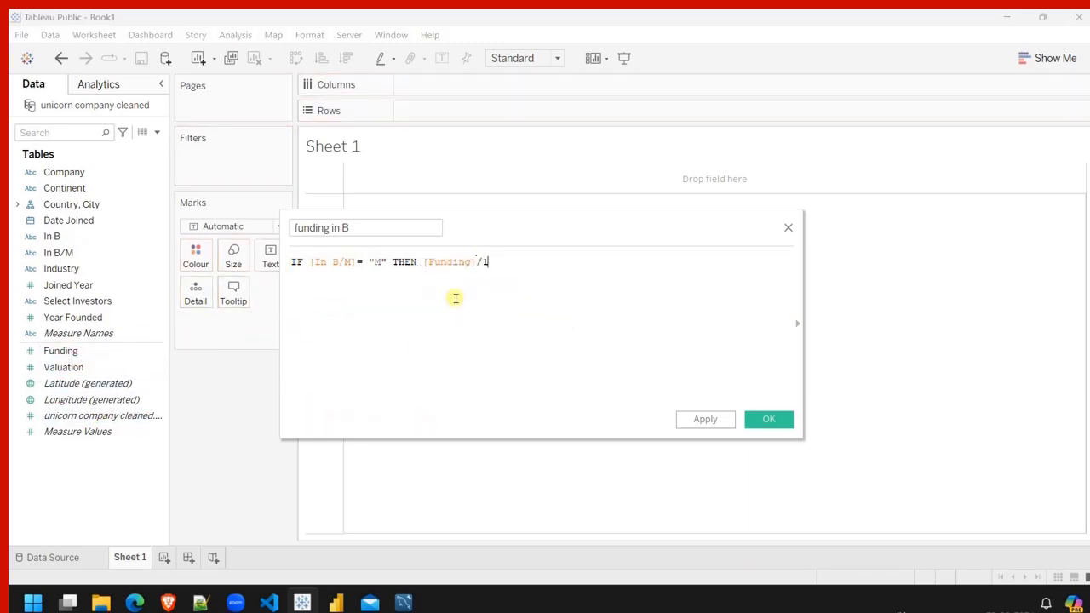
text(1000)
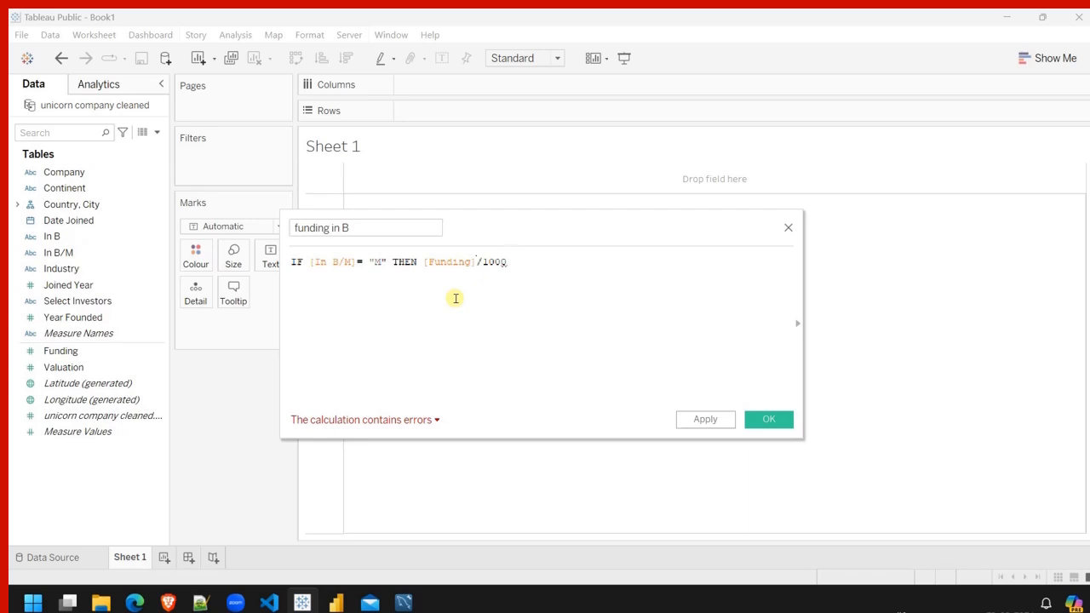
Complete the formula with ELSE [Funding] and END on separate lines, and save the "funding in B" field.
key(Return)
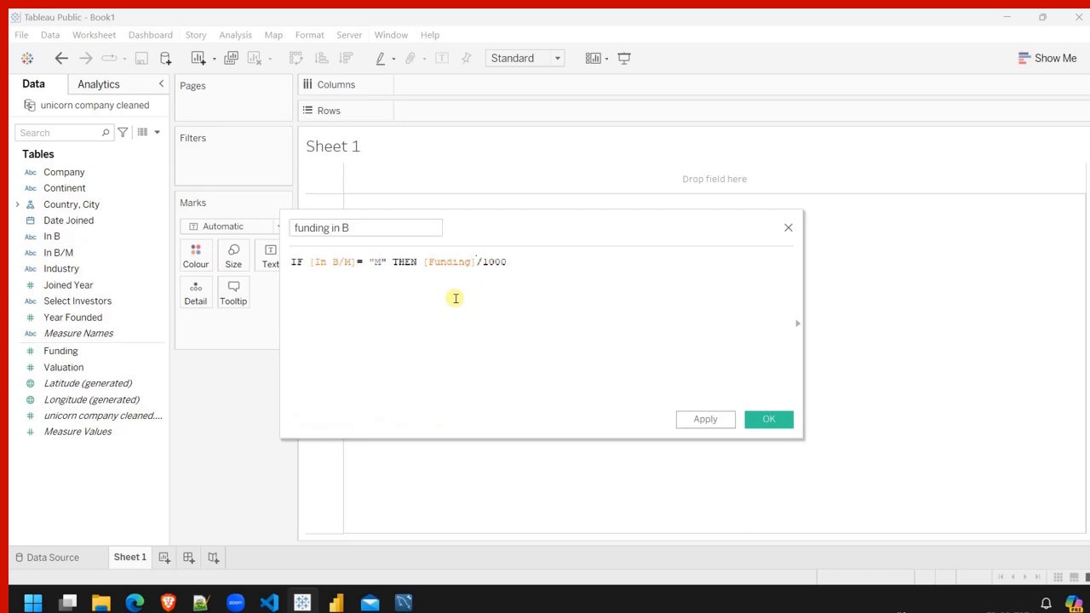
text(el)
key(Return)
click(68, 353)
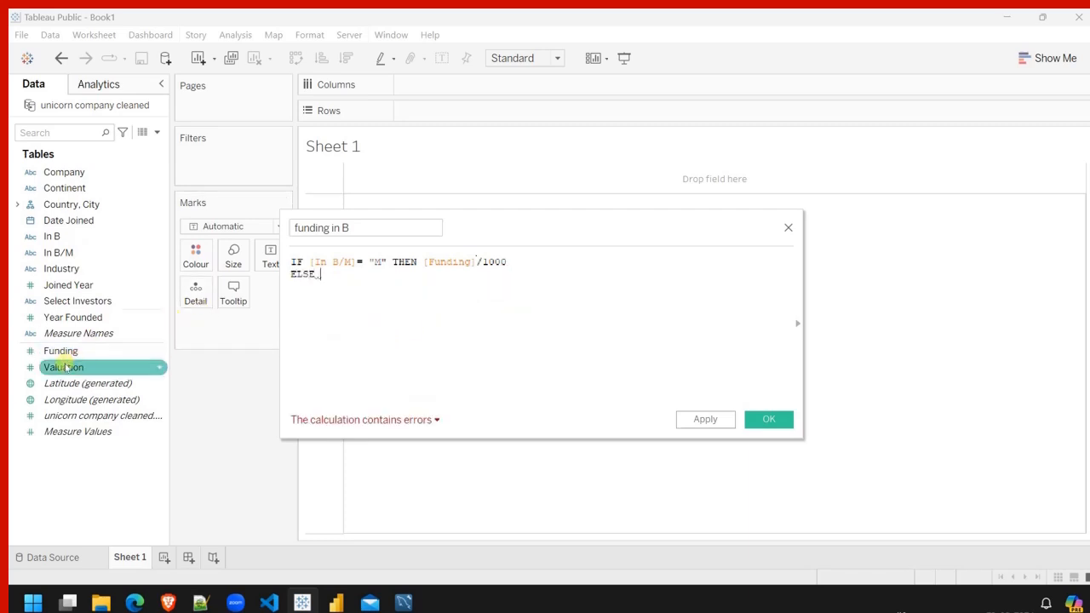
drag(70, 353, 394, 317)
key(Return)
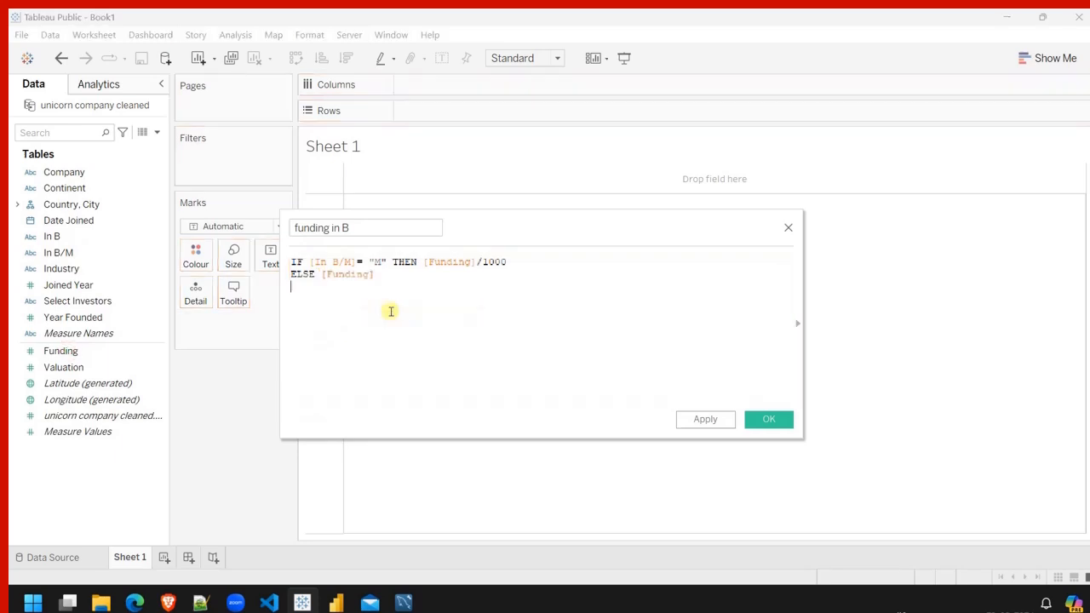
text(end)
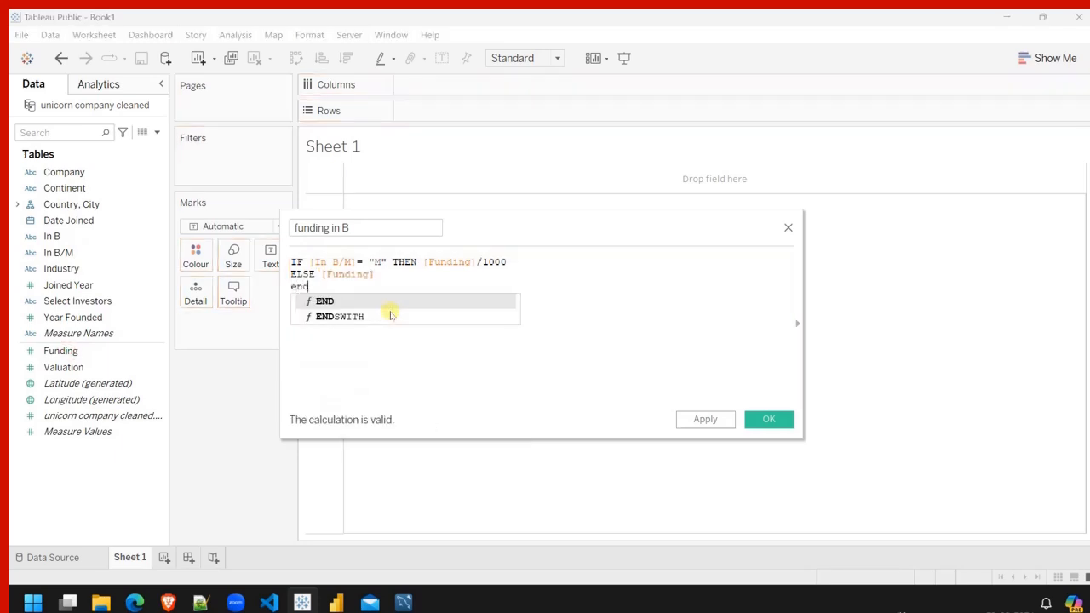
key(Return)
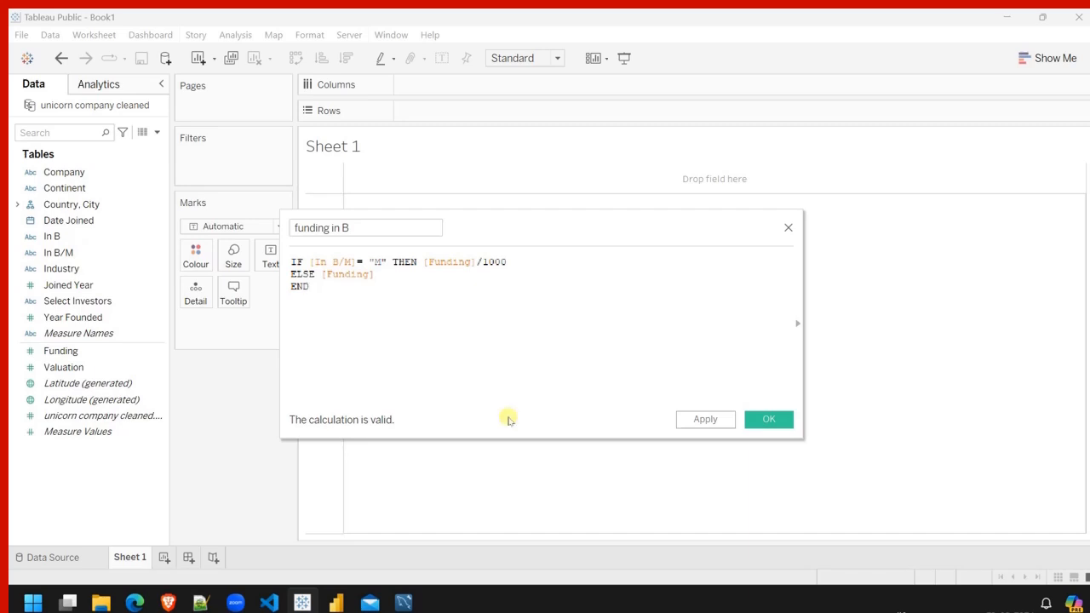
click(705, 418)
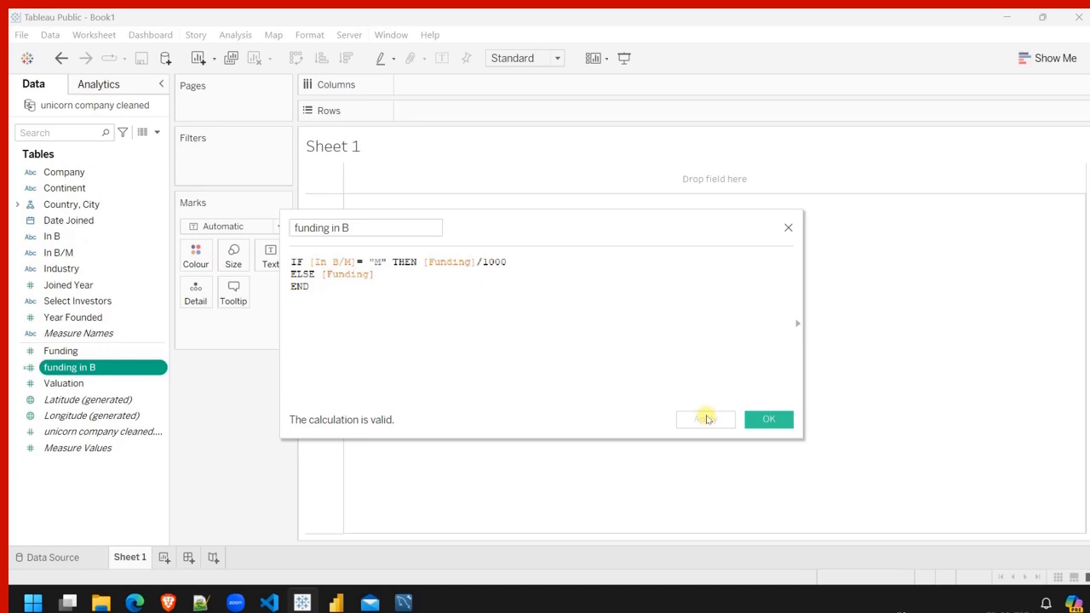
click(766, 418)
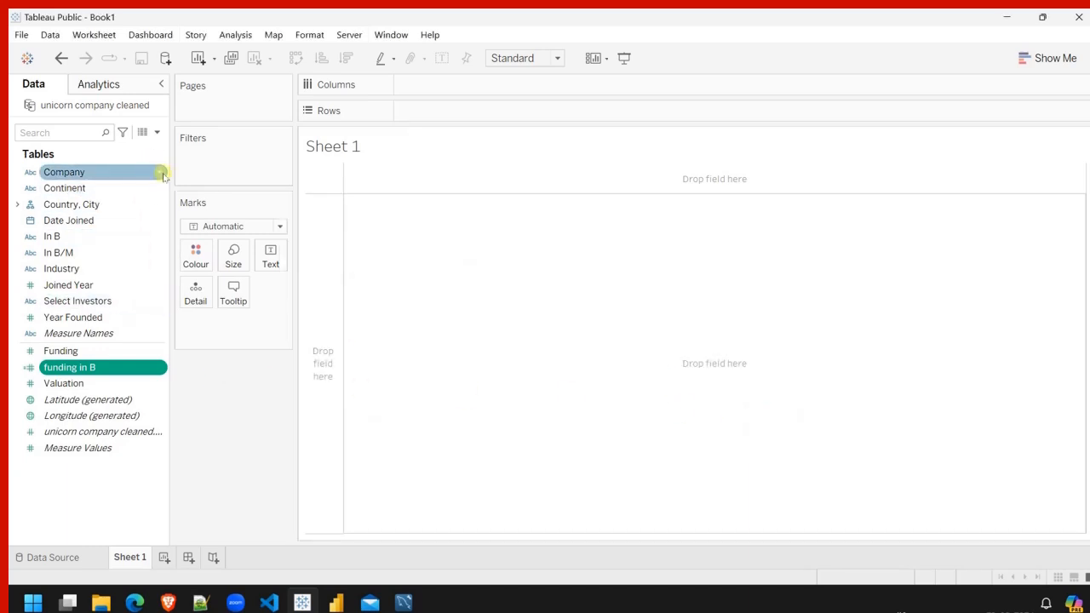
Create a new calculated field and name it ROI.
click(157, 134)
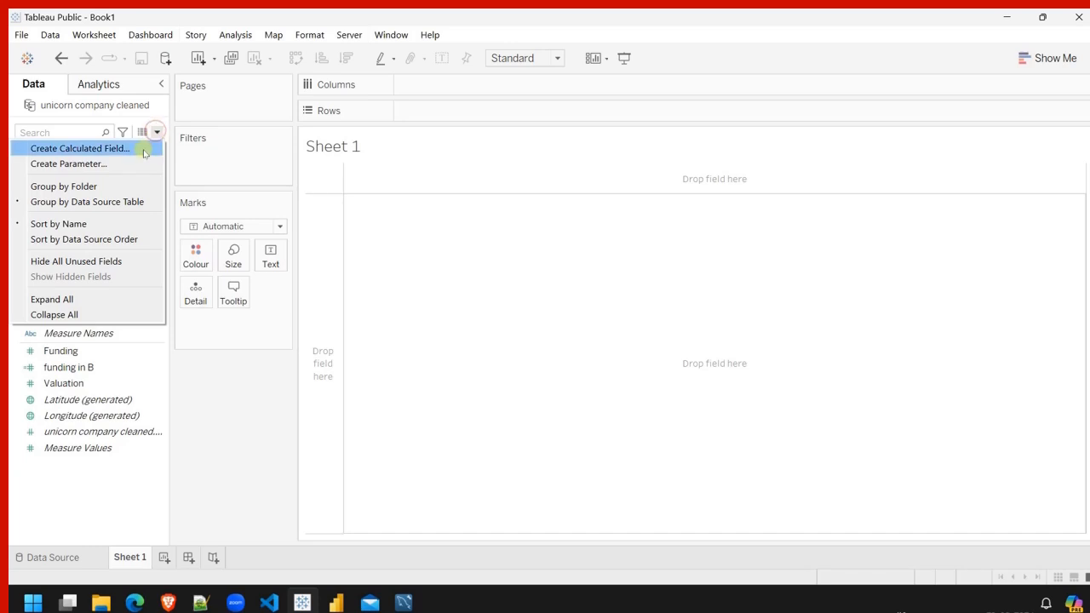
click(143, 147)
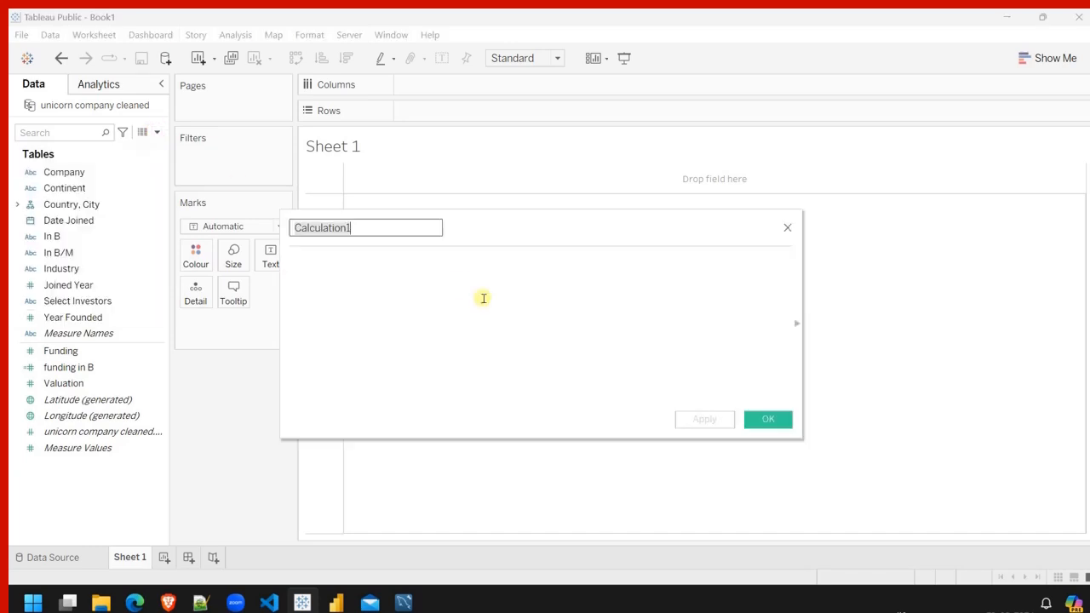
text(ROI)
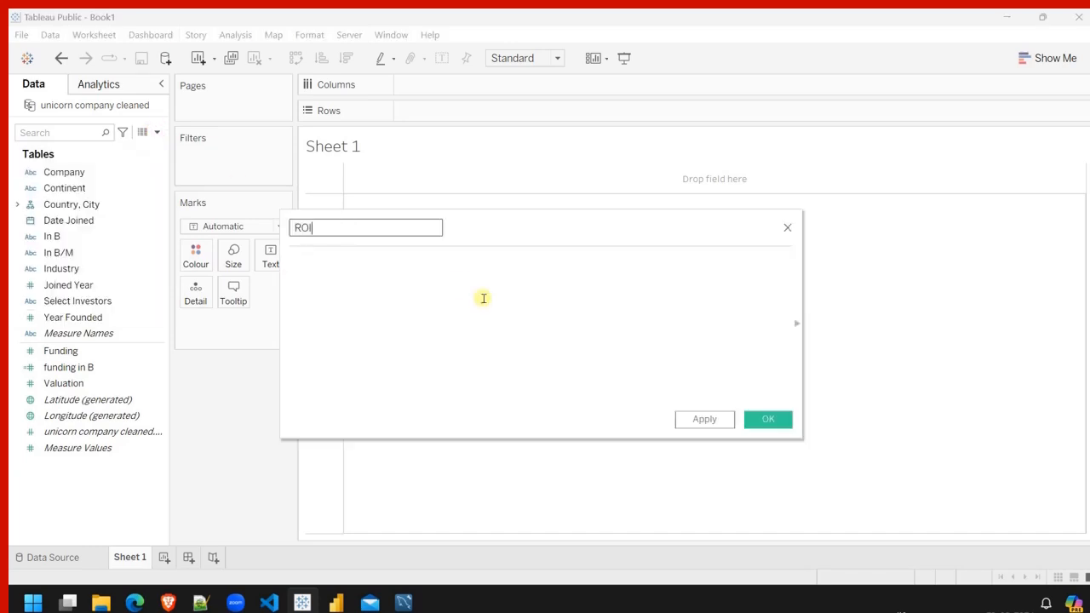
Build the ROI formula ([Valuation]-[funding in B])/[funding in B] and save the calculated field.
click(482, 298)
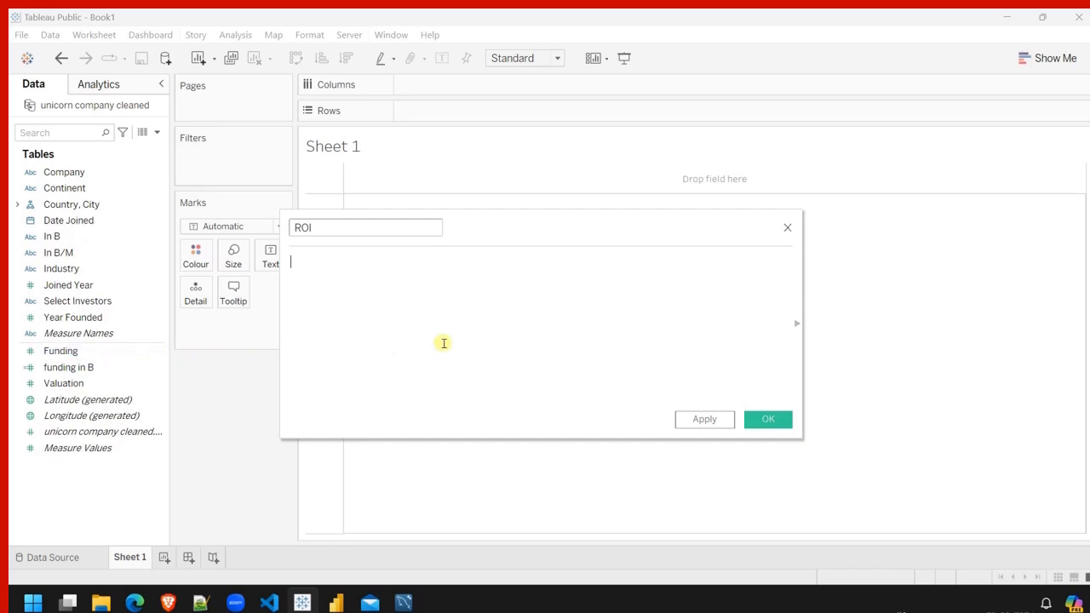
text(())
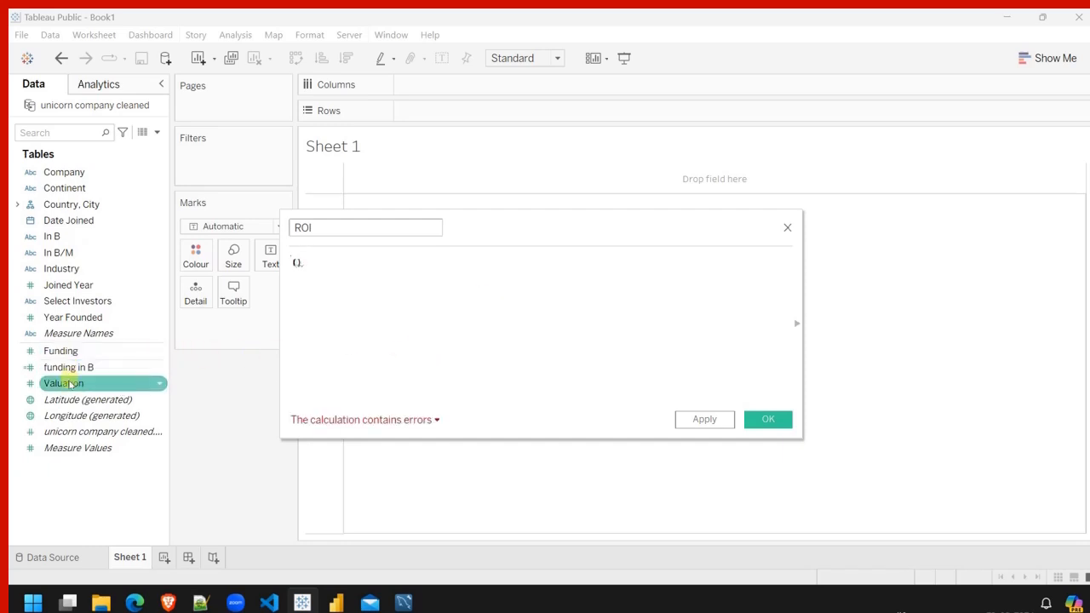
drag(70, 383, 297, 288)
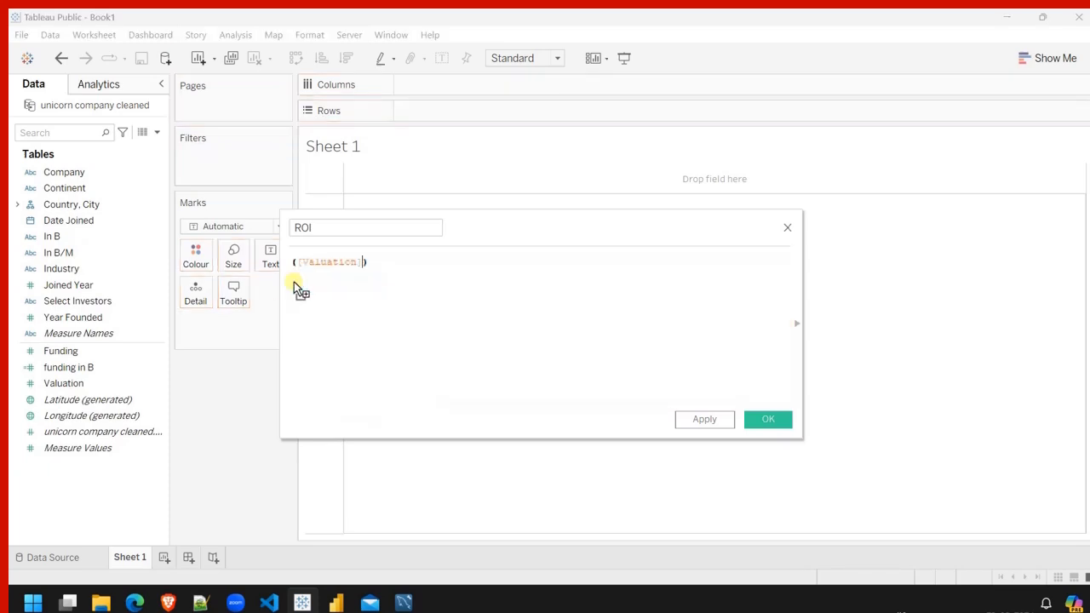
text(-)
drag(70, 367, 358, 361)
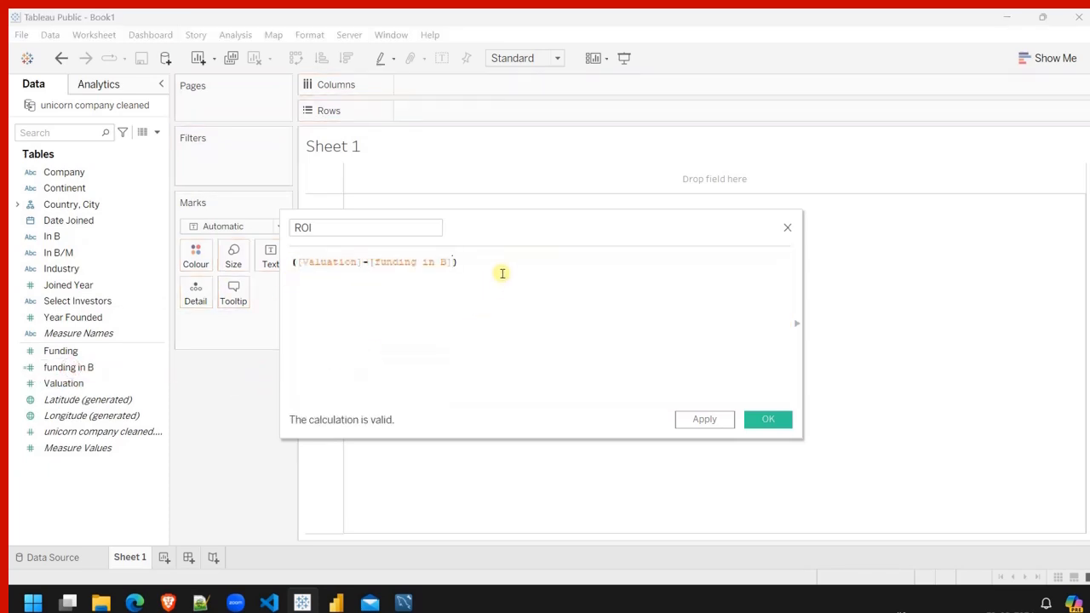
text(/)
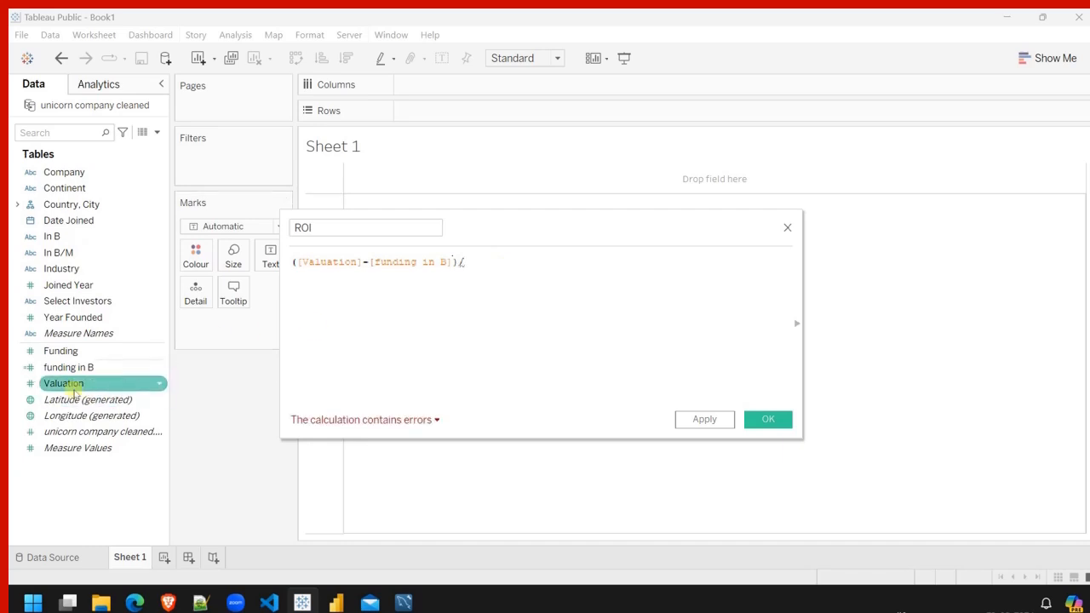
drag(68, 367, 547, 316)
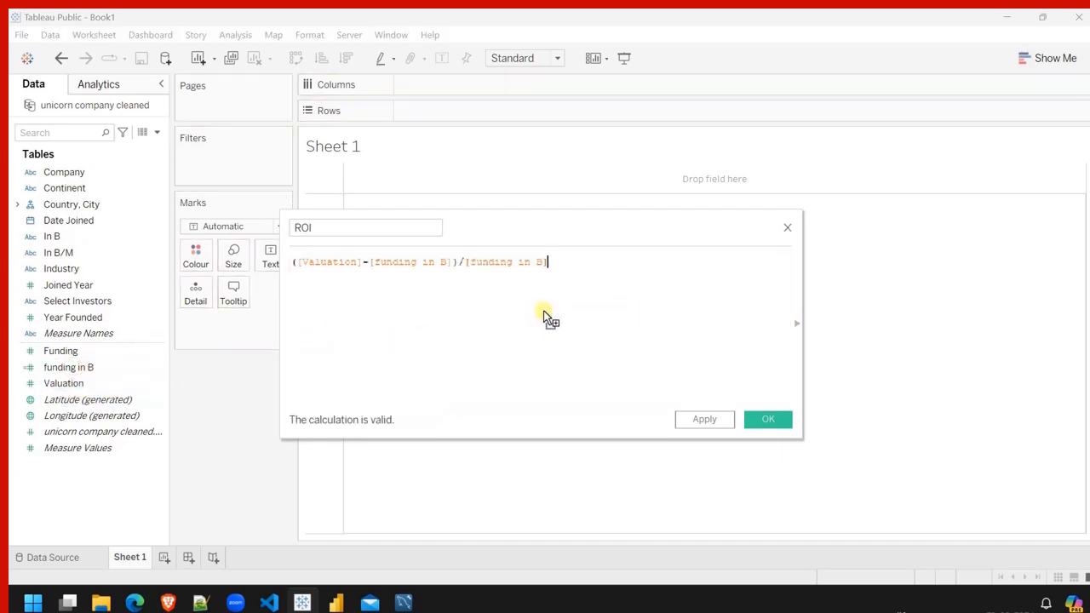
click(703, 419)
click(768, 419)
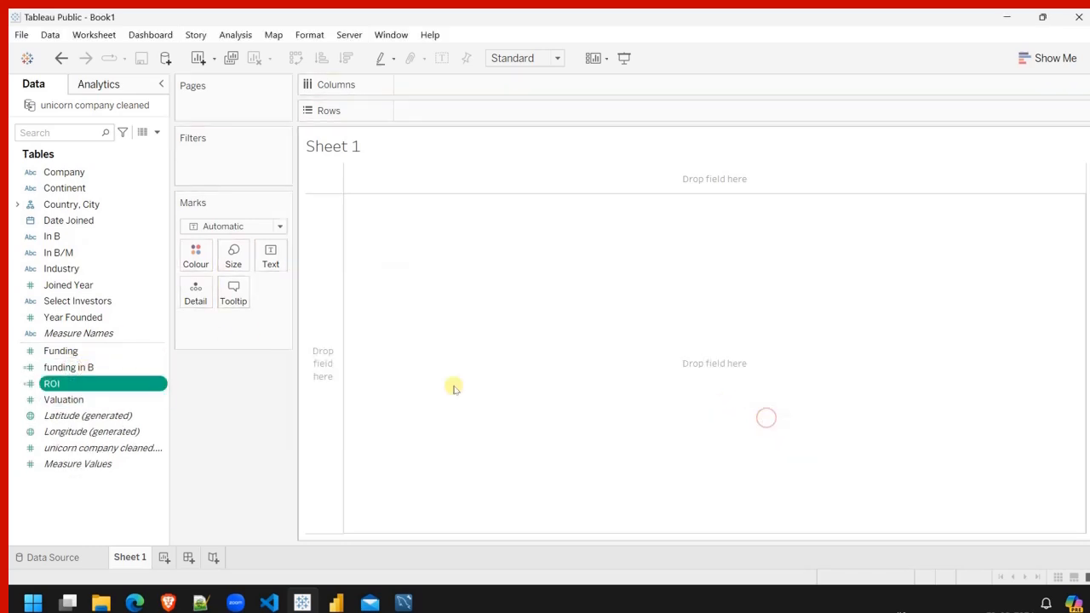
Add Company to the rows through a select-from-list filter that keeps all companies.
drag(66, 174, 427, 110)
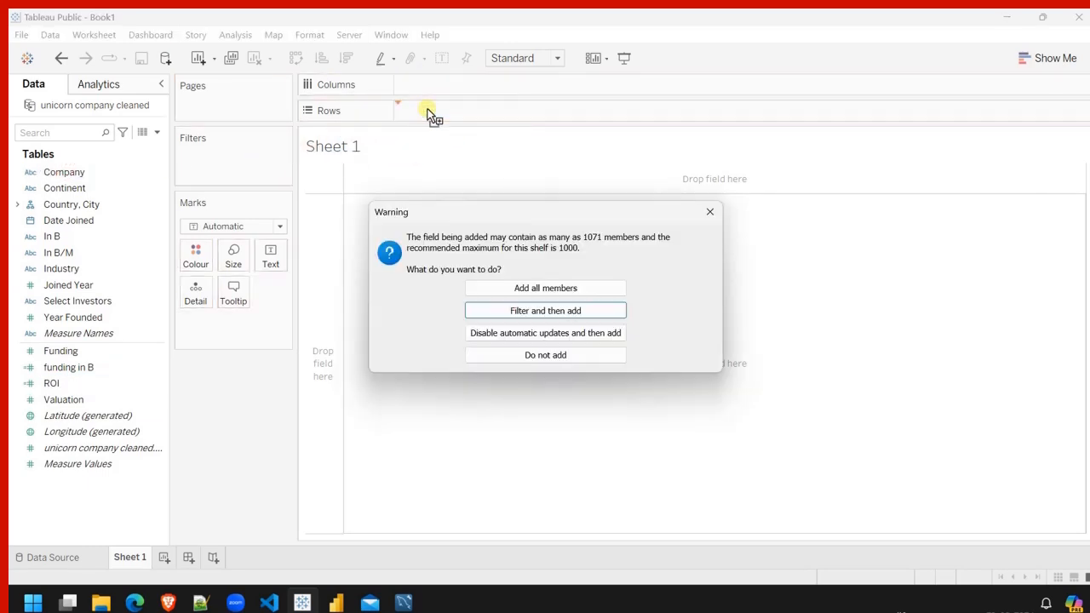
click(529, 312)
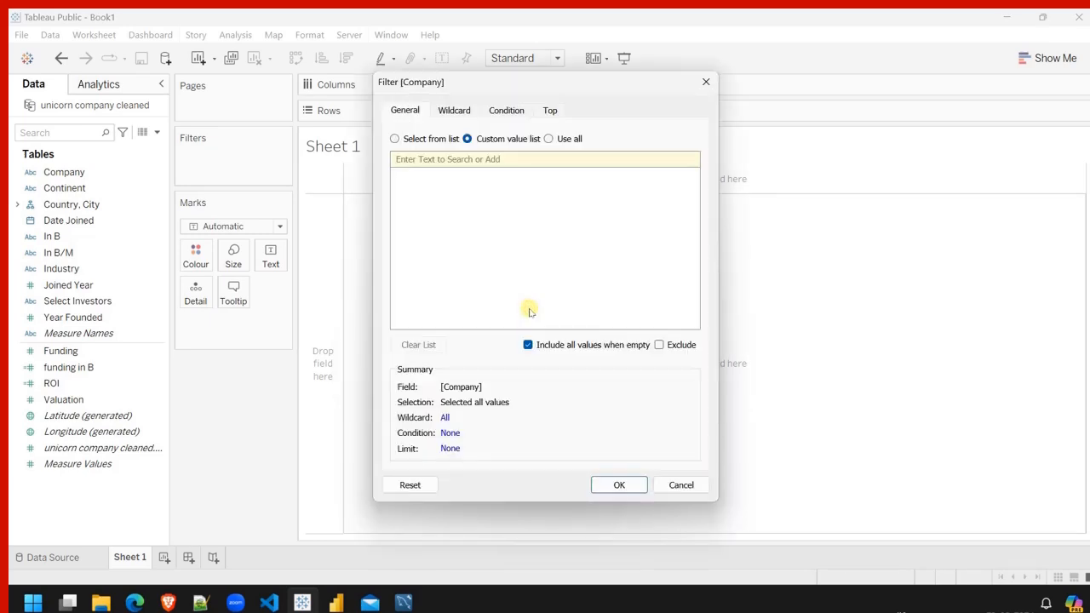
click(426, 139)
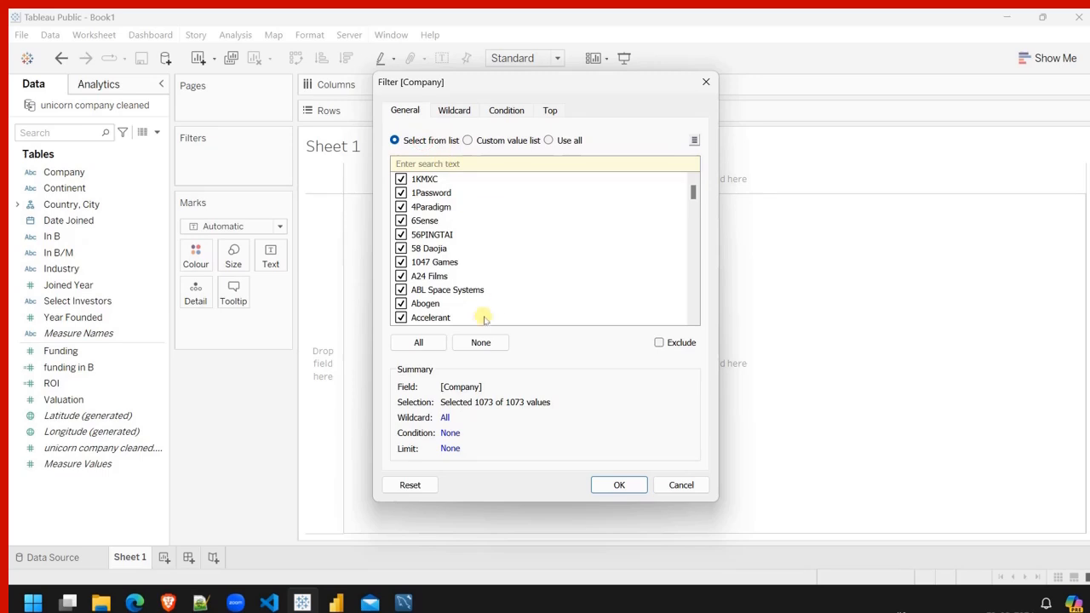
scroll(498, 261, down, 10)
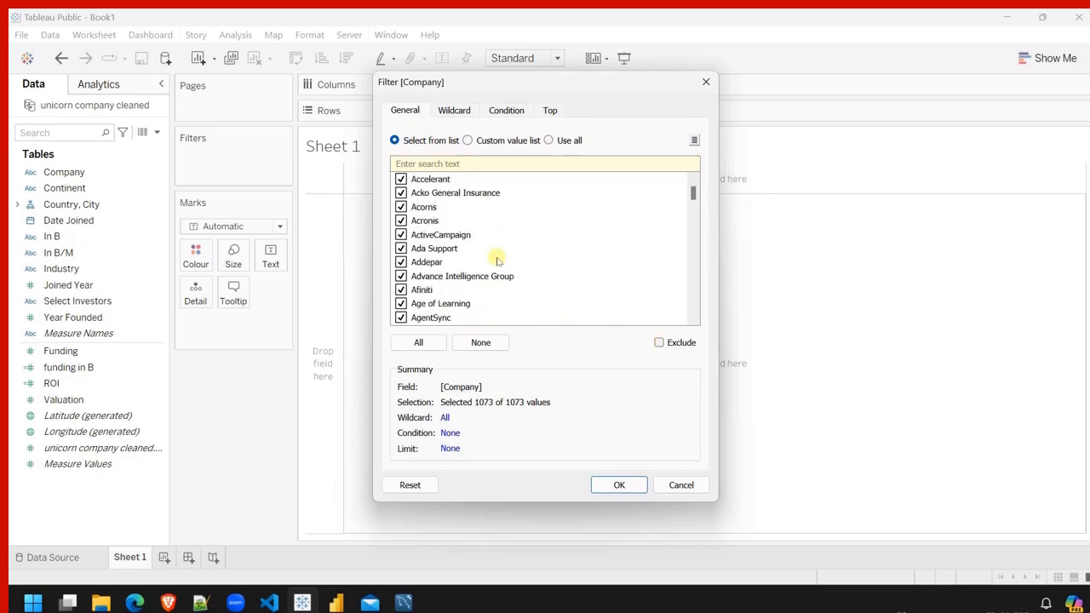
scroll(498, 260, down, 20)
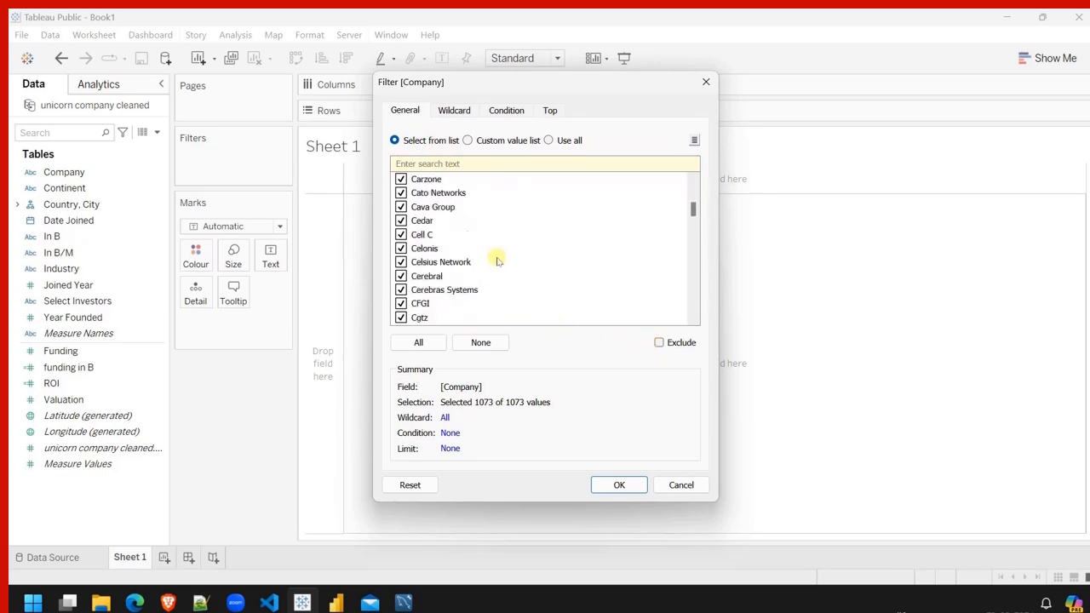
scroll(498, 260, down, 10)
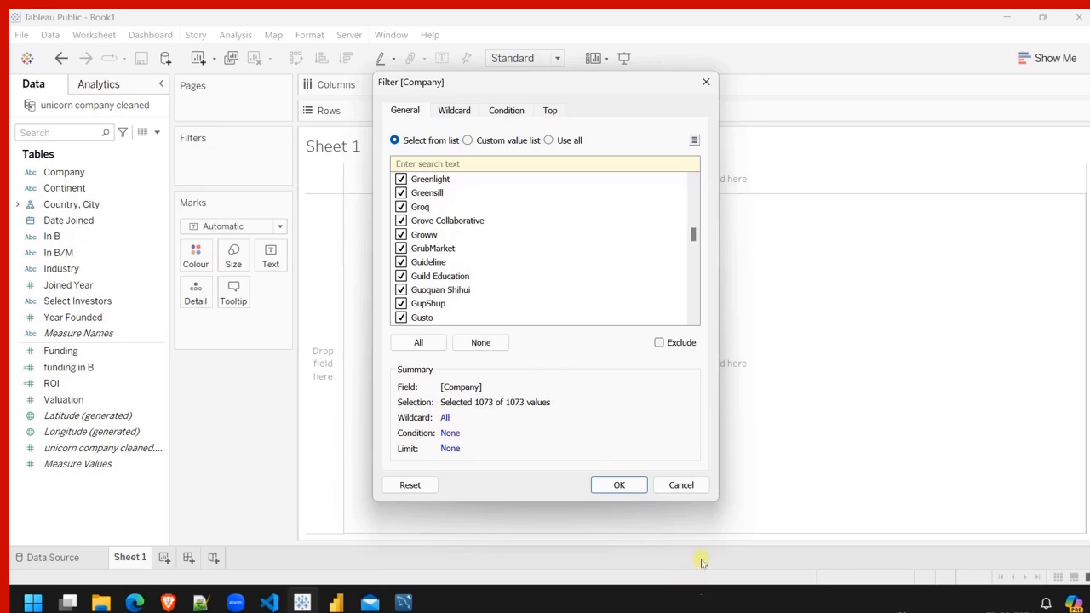
click(620, 485)
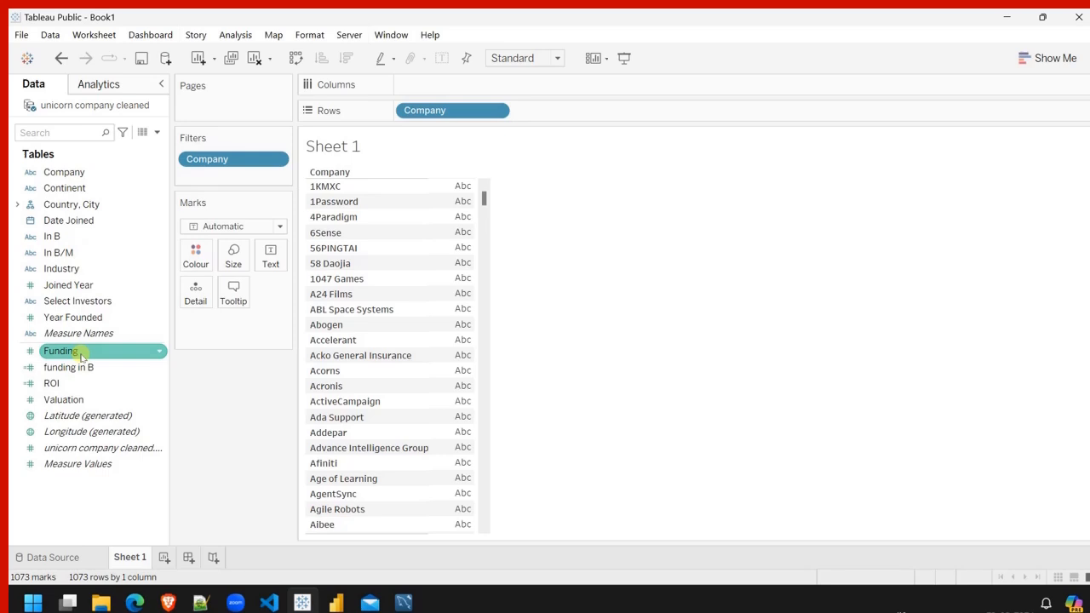
Plot ROI as bars across the columns and sort the companies by ROI in descending order.
drag(51, 383, 437, 84)
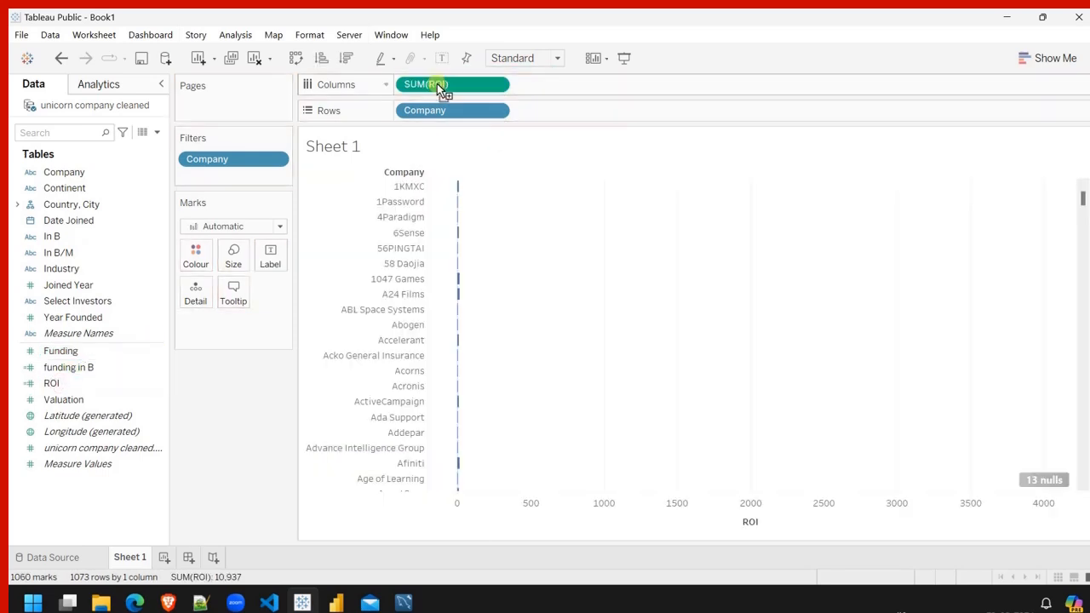
click(347, 58)
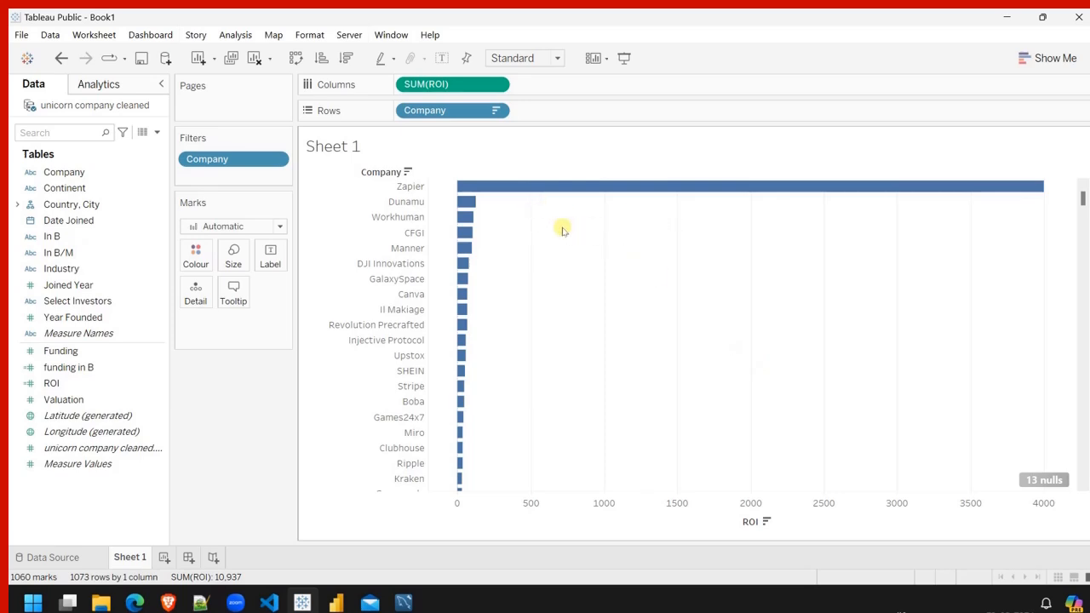
mouse_move(565, 190)
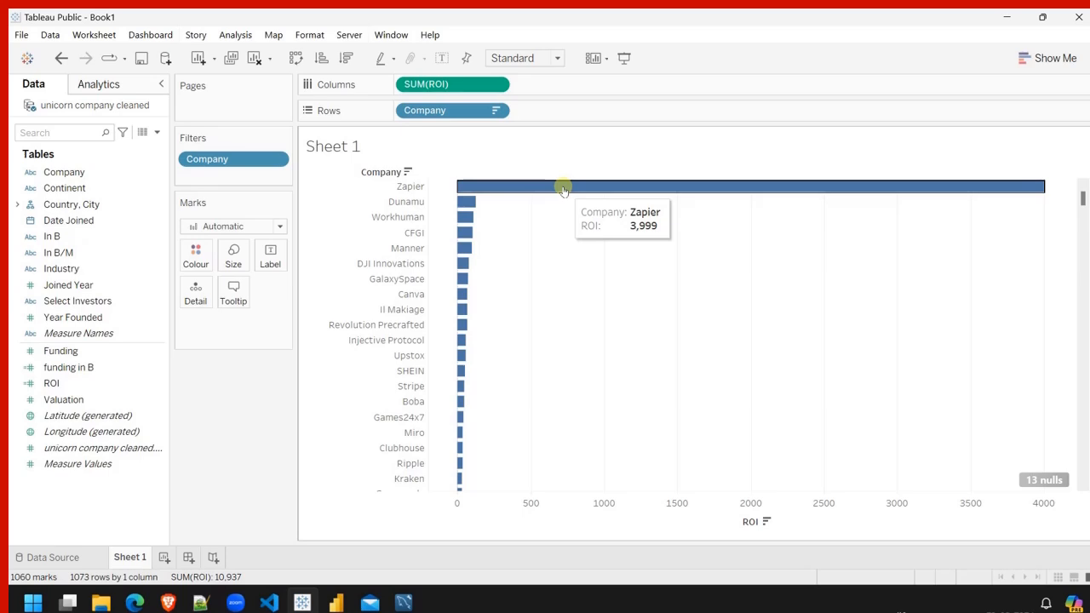
mouse_move(468, 206)
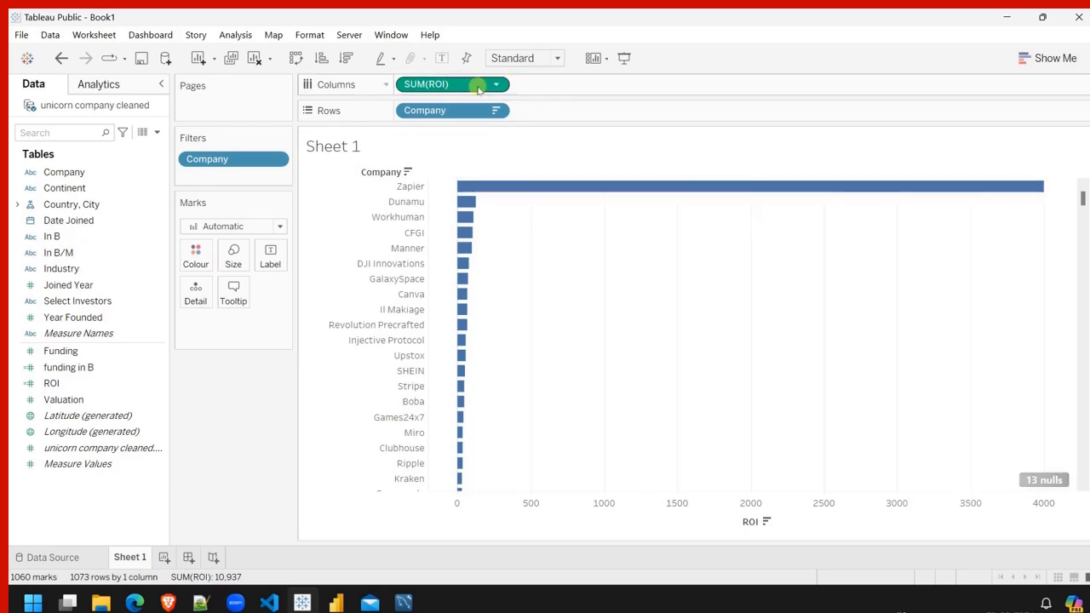
Filter the null ROI values out of the view and rename the sheet "companu ROI".
click(1040, 482)
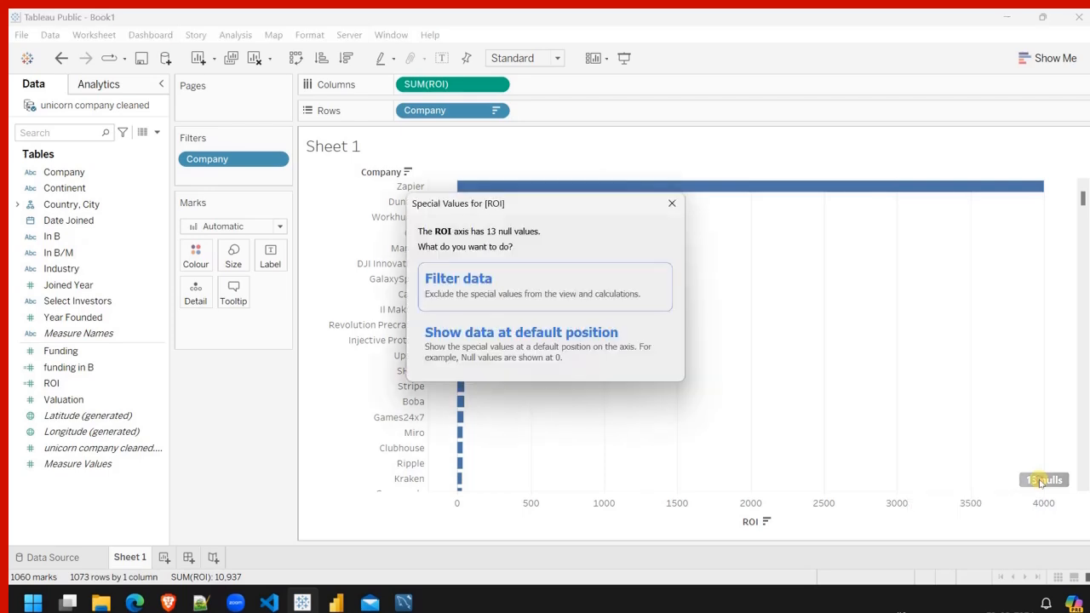
click(566, 293)
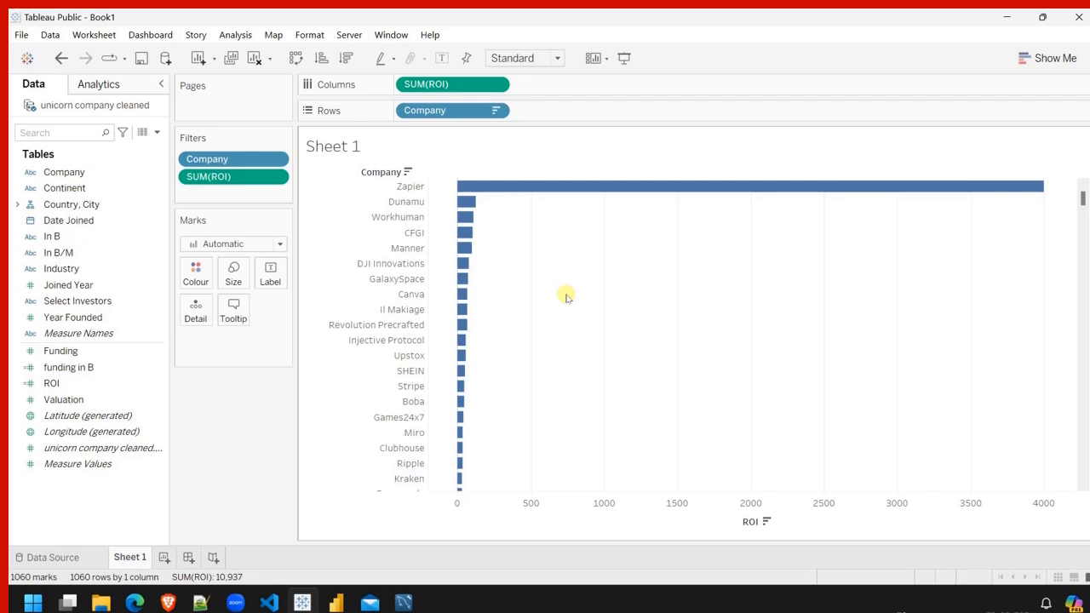
double_click(130, 558)
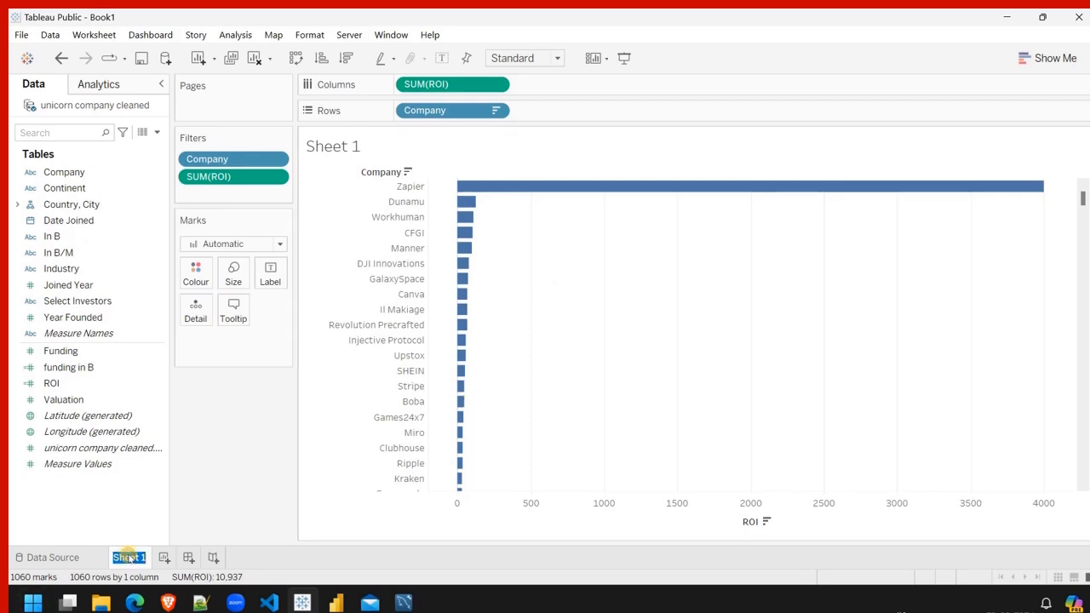
text(companu ROI)
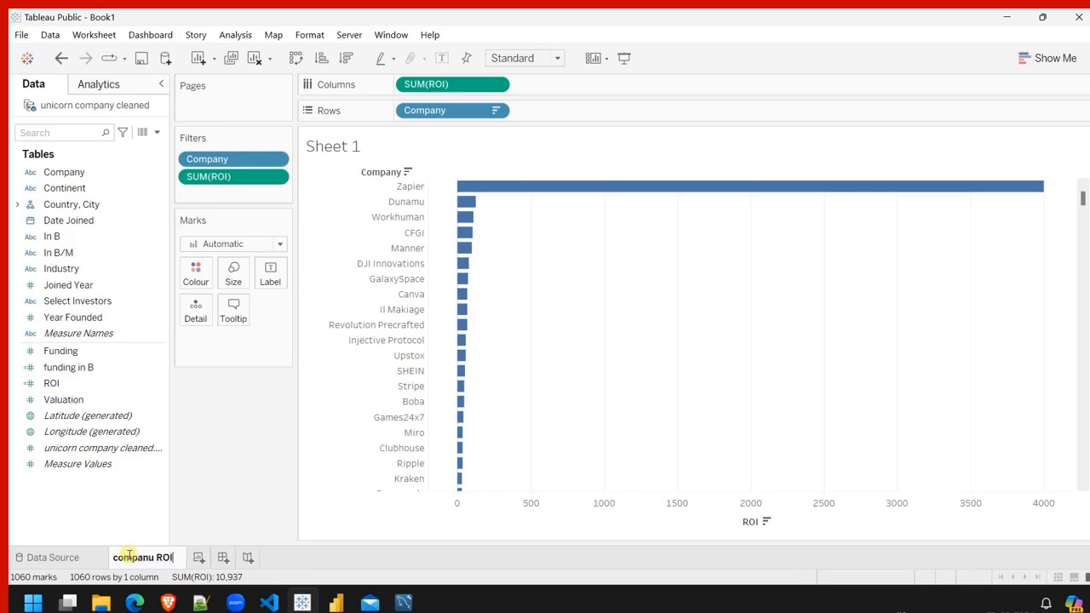
key(Return)
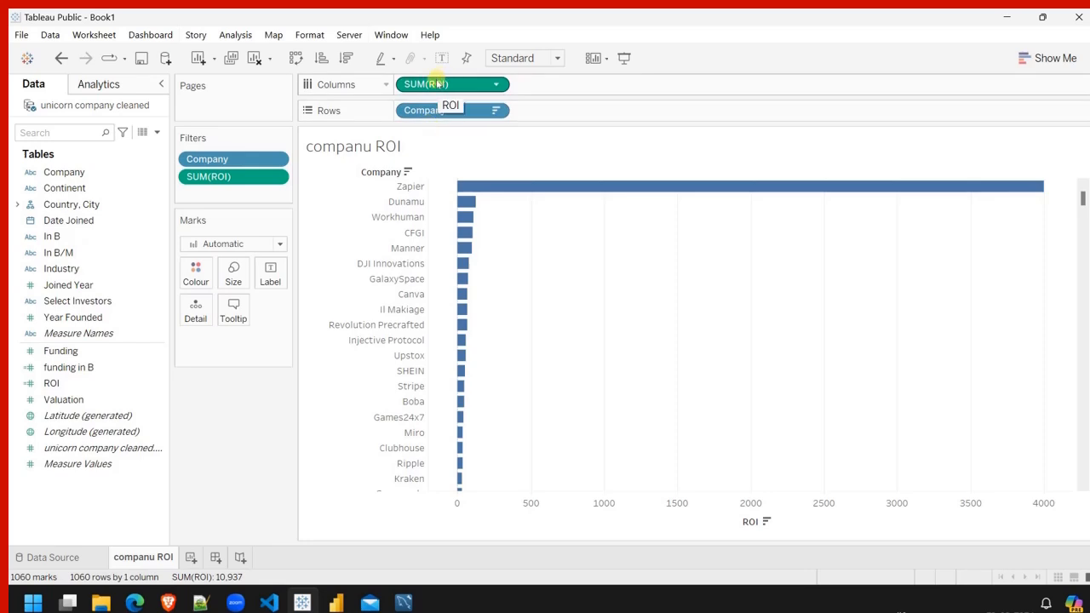
Label the bars with their ROI values and hide the ROI axis header.
drag(436, 83, 269, 267)
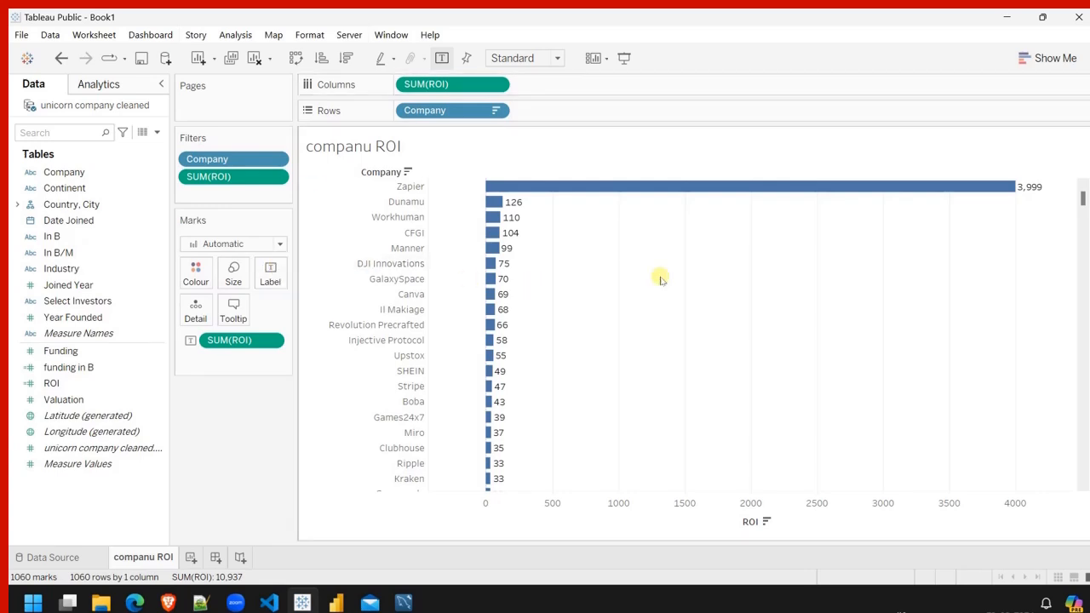
right_click(615, 513)
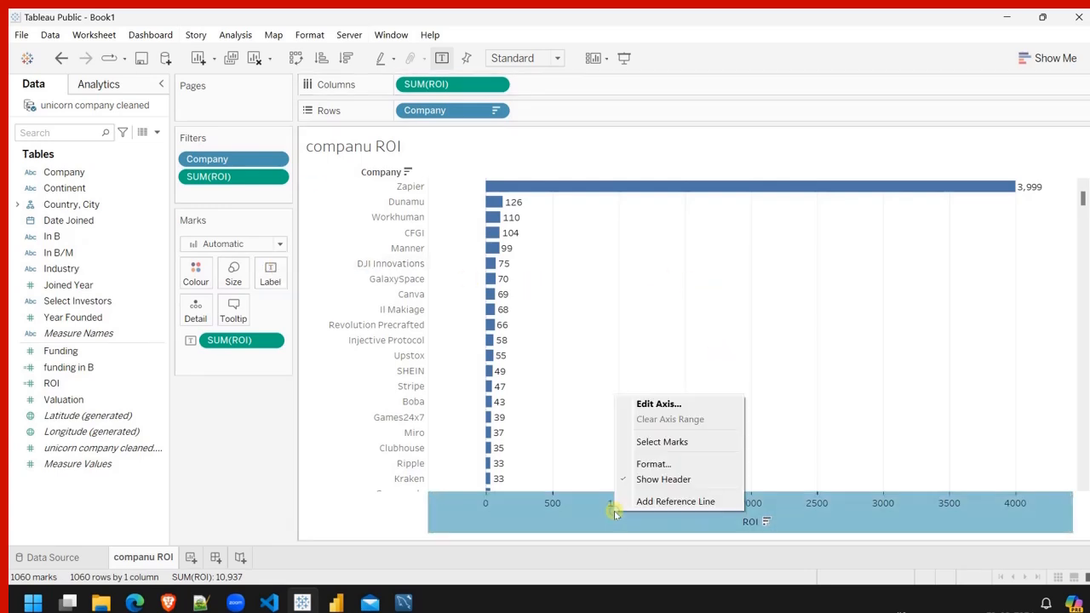
click(660, 479)
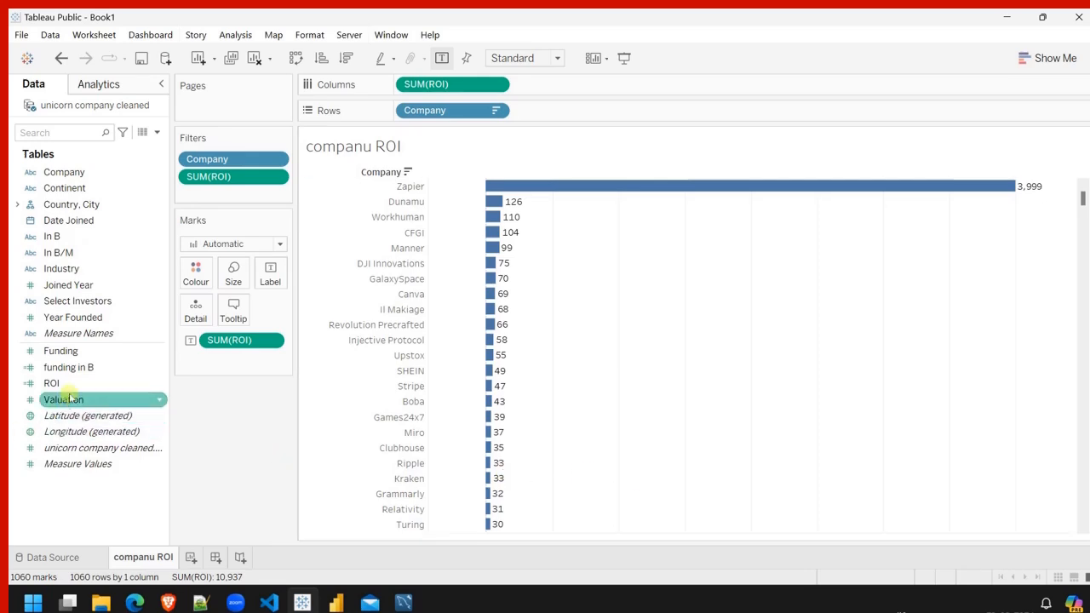
Add Valuation and funding in B as detail on the bars and check them in the bar tooltips.
drag(64, 400, 198, 315)
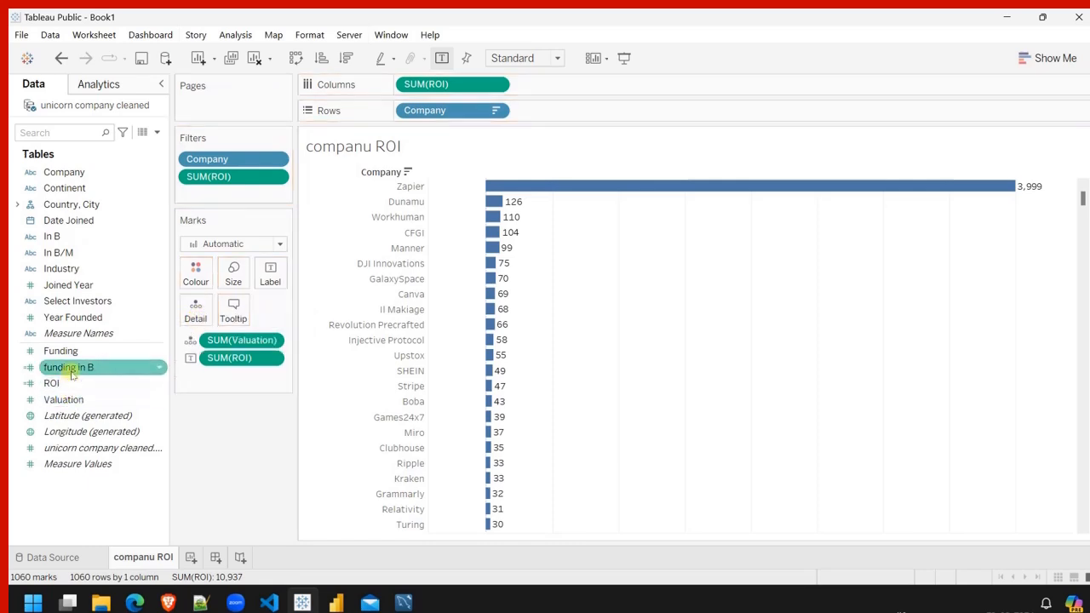
drag(73, 368, 196, 315)
mouse_move(647, 189)
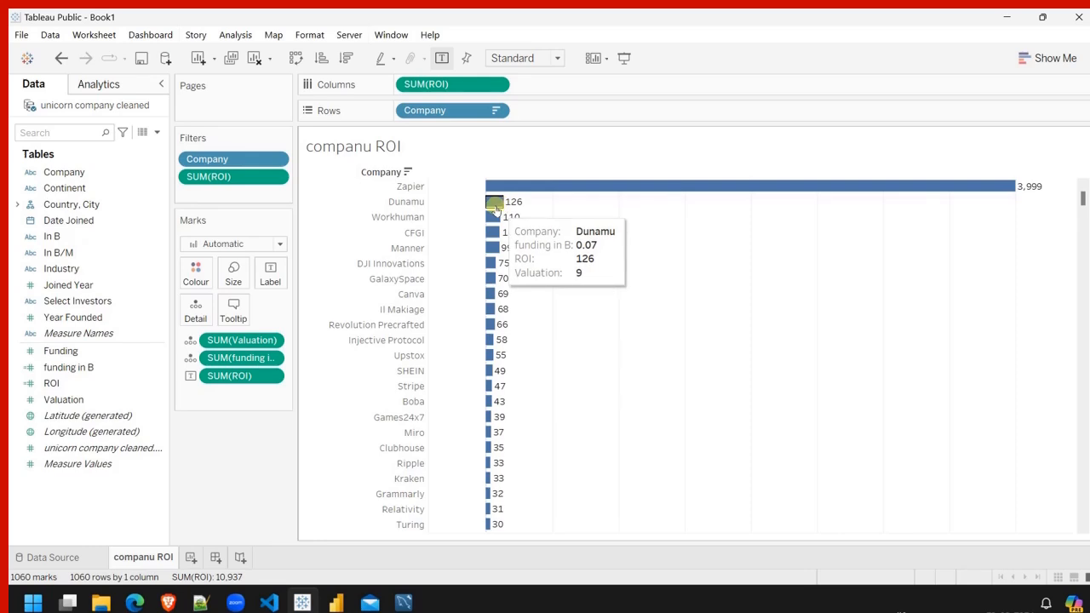
Switch to Excel by opening the "unicorn company cleaned" file from the desktop and autofit its column widths.
click(135, 603)
click(135, 603)
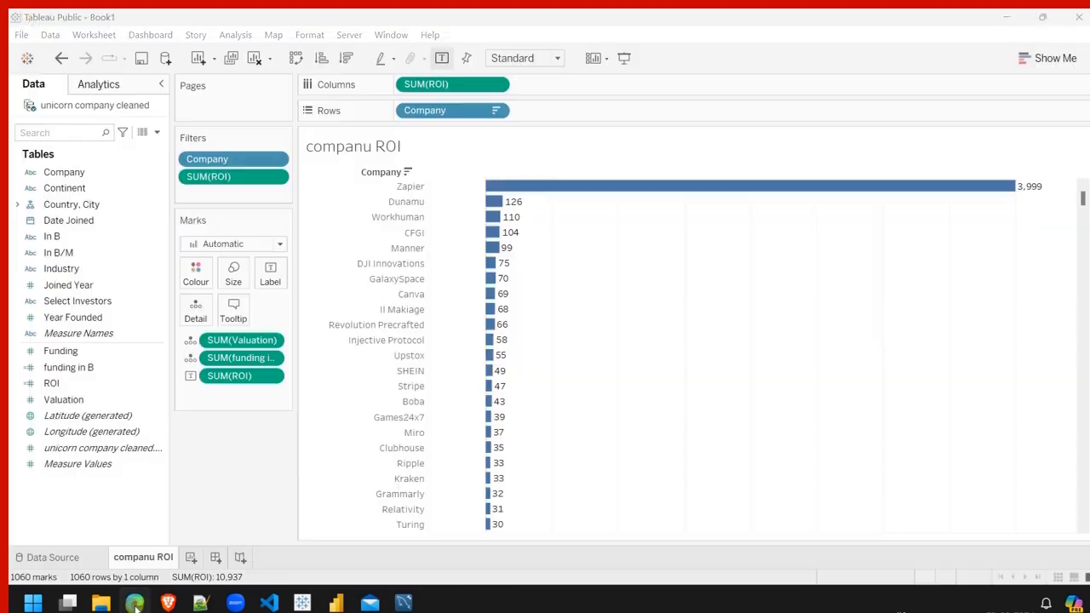
click(302, 603)
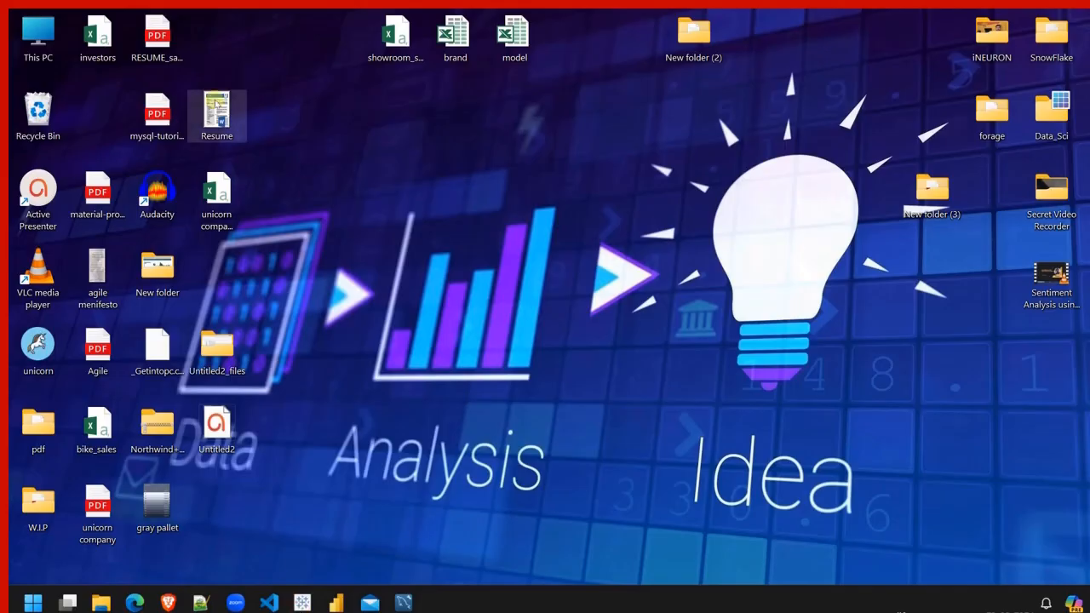
double_click(224, 193)
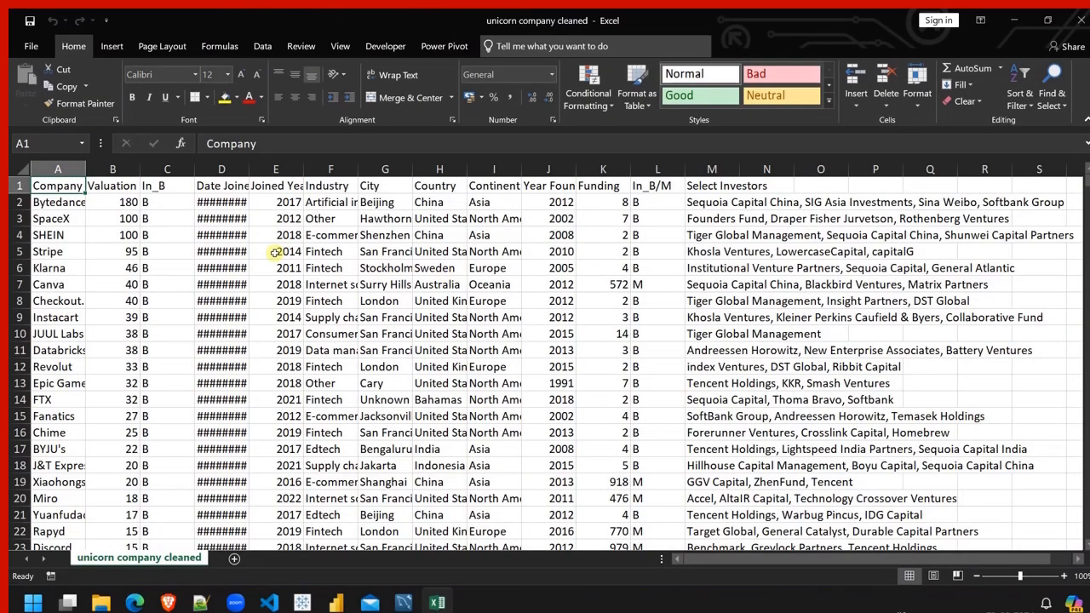
drag(57, 167, 791, 168)
double_click(358, 168)
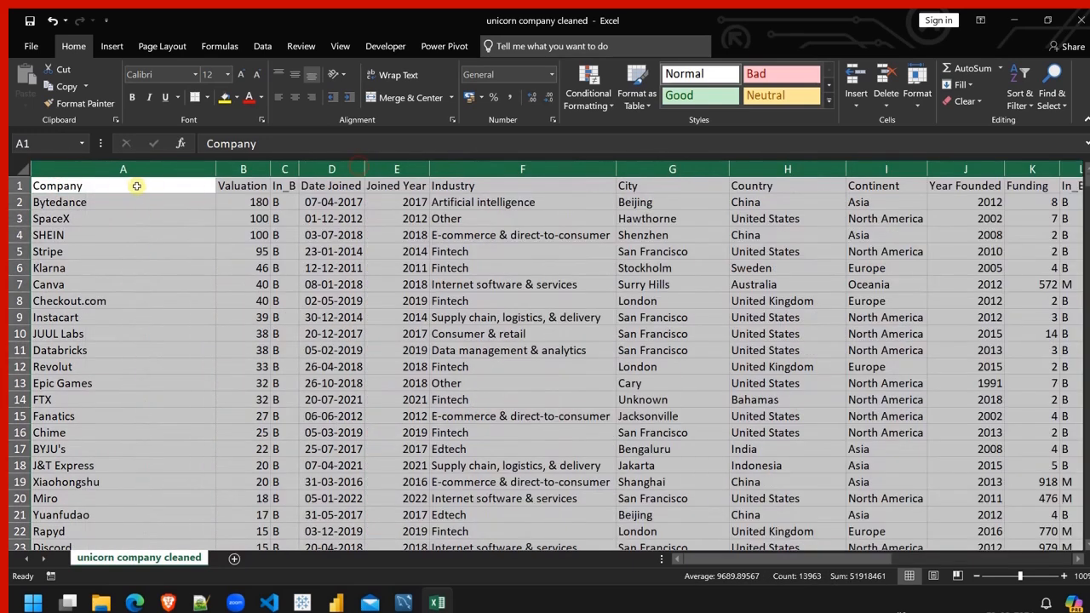
Find "zapier" in the Company column and examine its whole row, including the valuation and funding entries with their units.
click(119, 171)
key(ctrl+f)
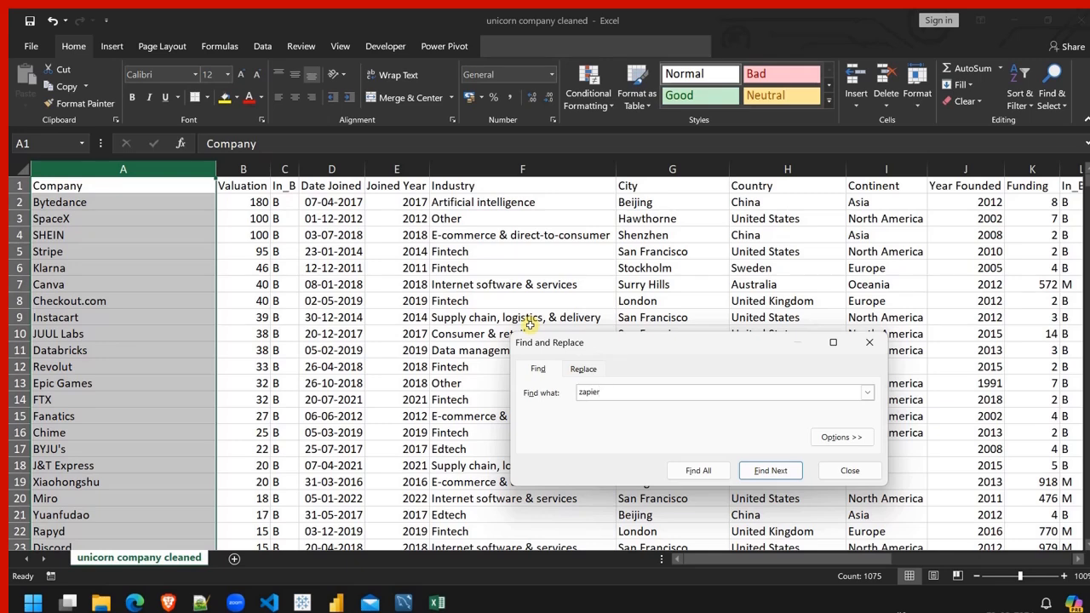
key(Return)
click(18, 366)
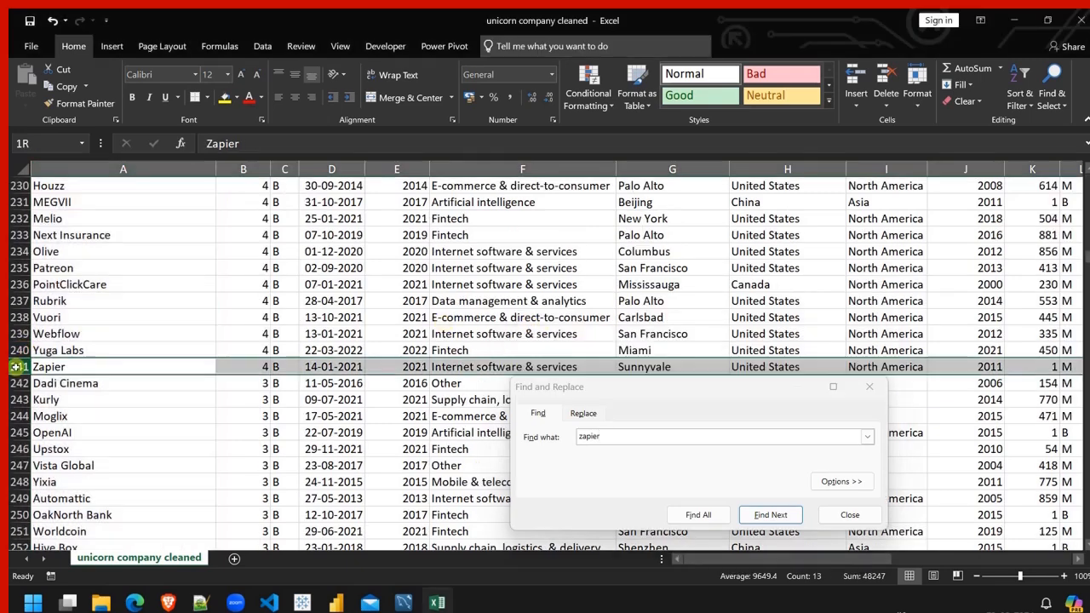
drag(696, 388, 514, 181)
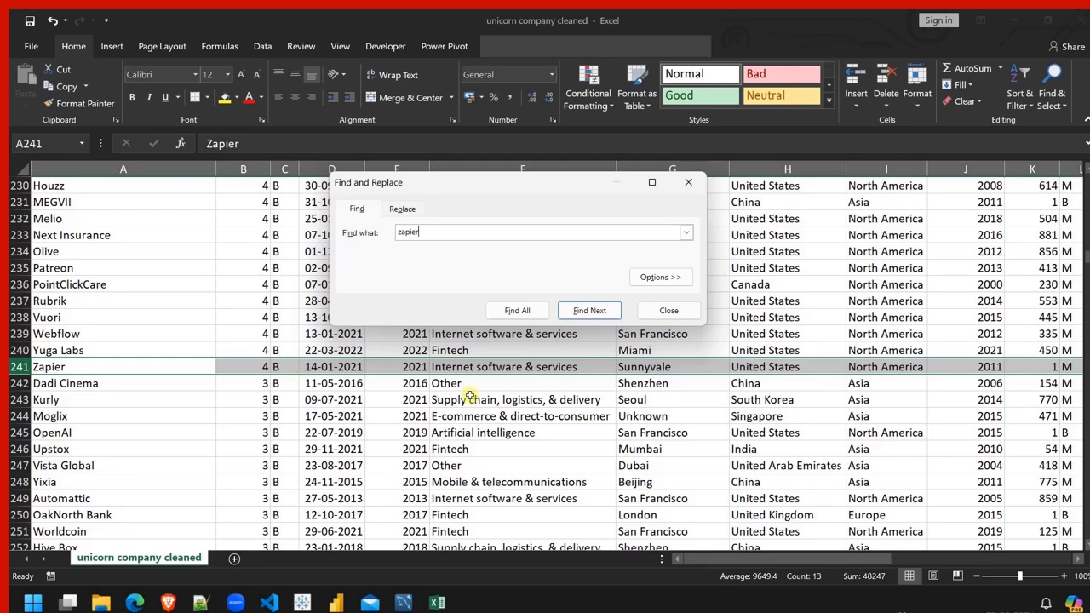
scroll(470, 396, right, 2)
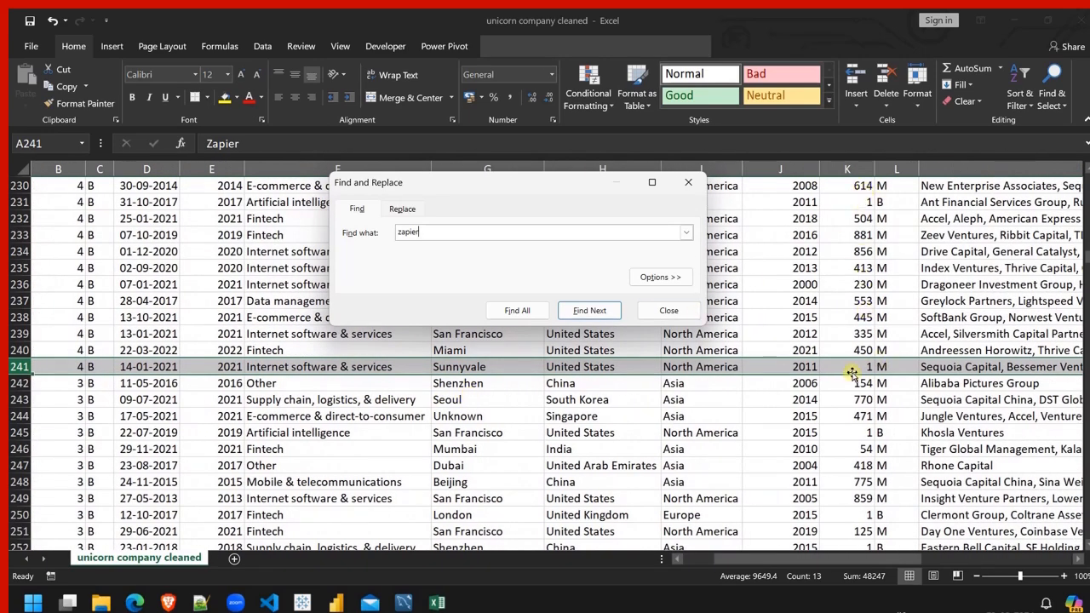
scroll(900, 367, right, 10)
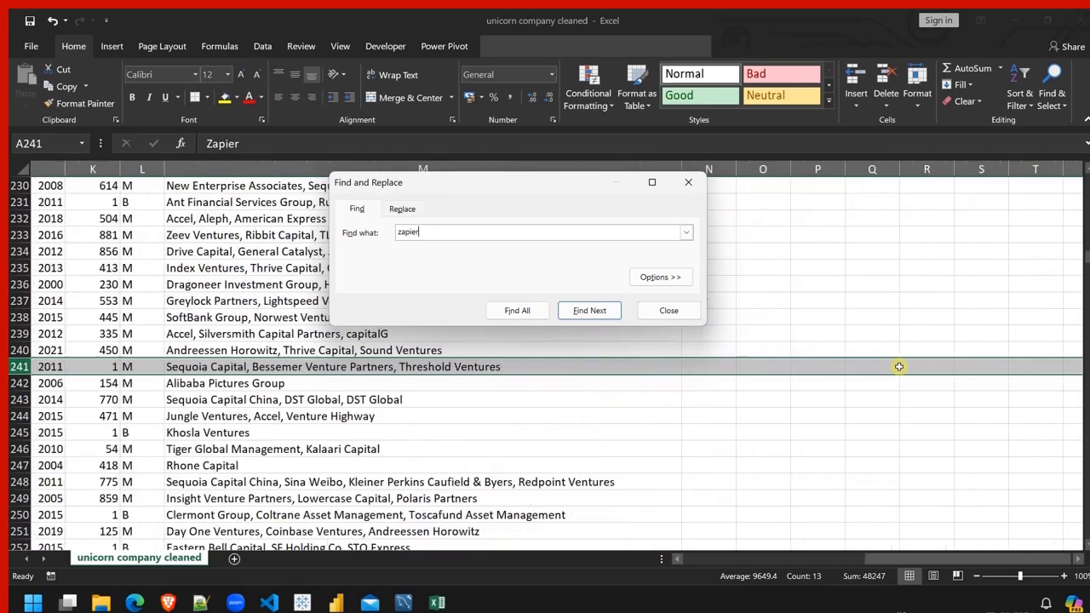
scroll(898, 366, left, 12)
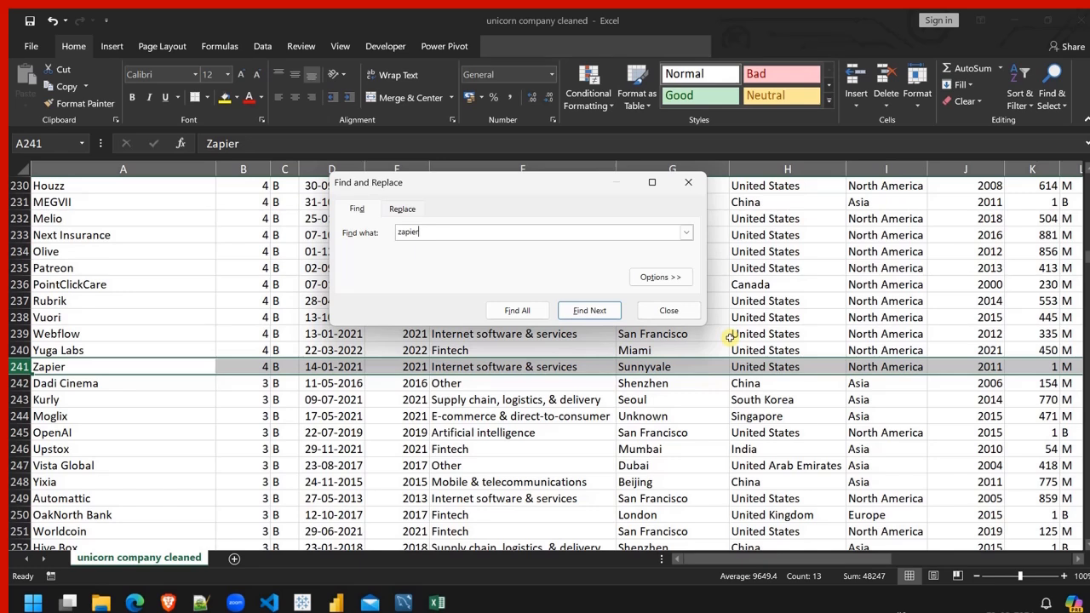
click(688, 182)
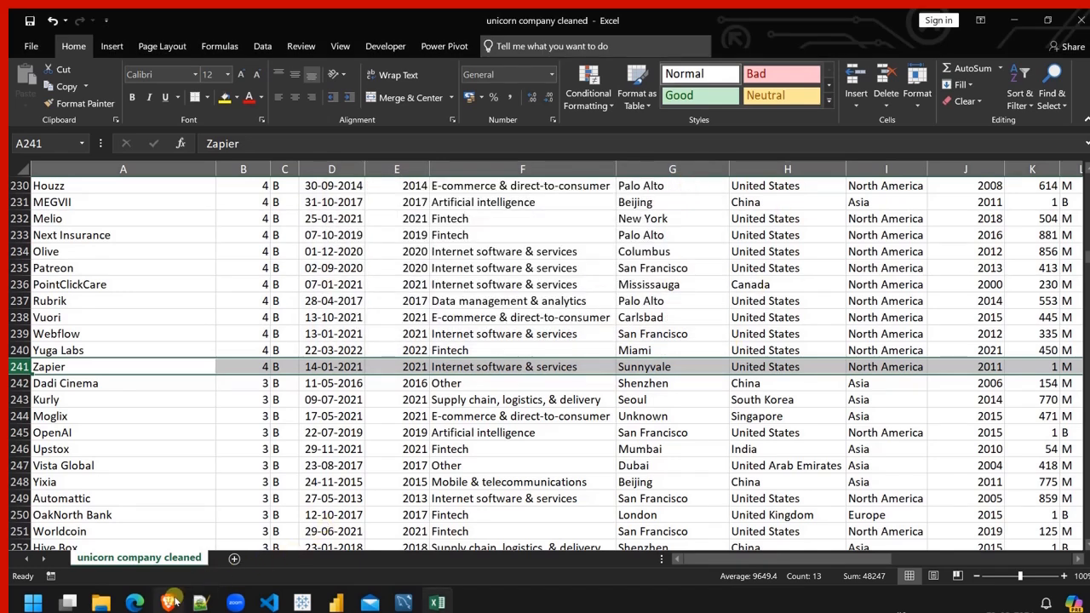
Close the "unicorn company cleaned" workbook without saving and switch back to the companu ROI sheet in Tableau Public.
click(138, 603)
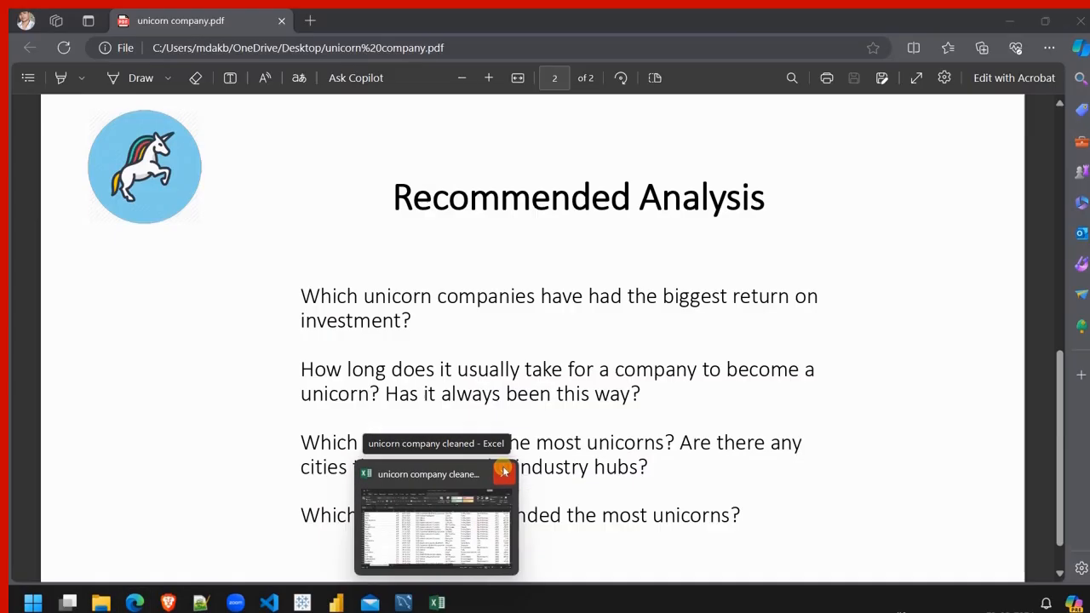
click(502, 443)
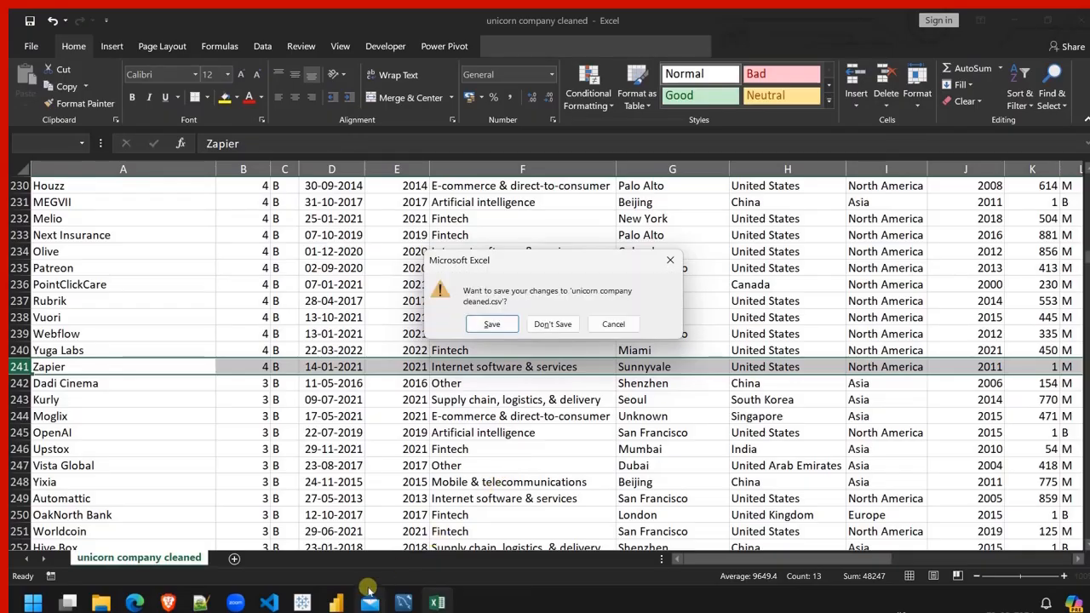
click(552, 325)
click(302, 602)
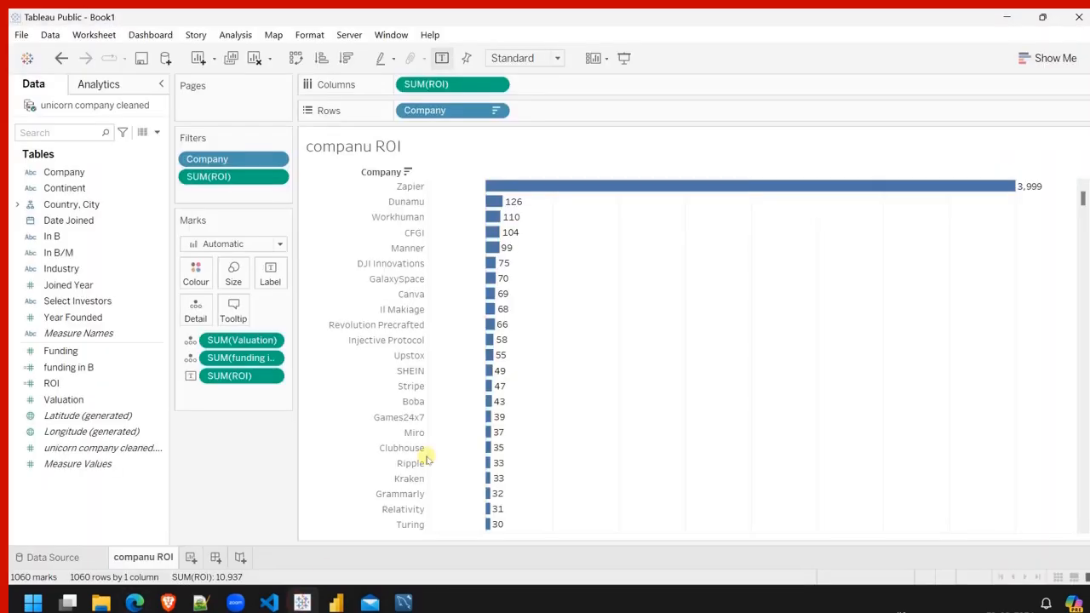
mouse_move(800, 188)
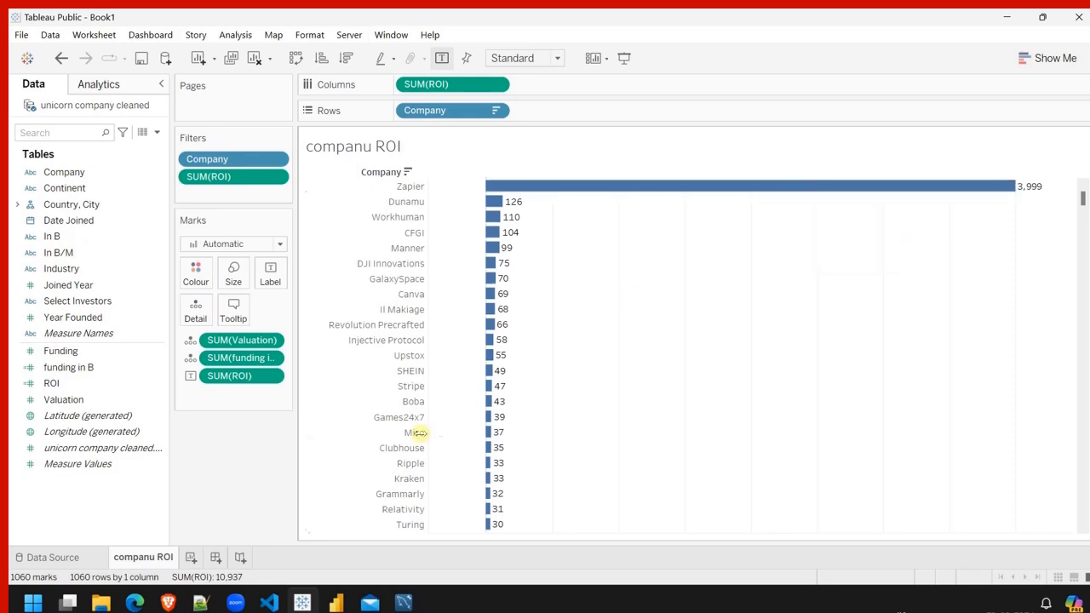
Try a custom default number format with three decimal places on the ROI field, then undo it.
click(159, 384)
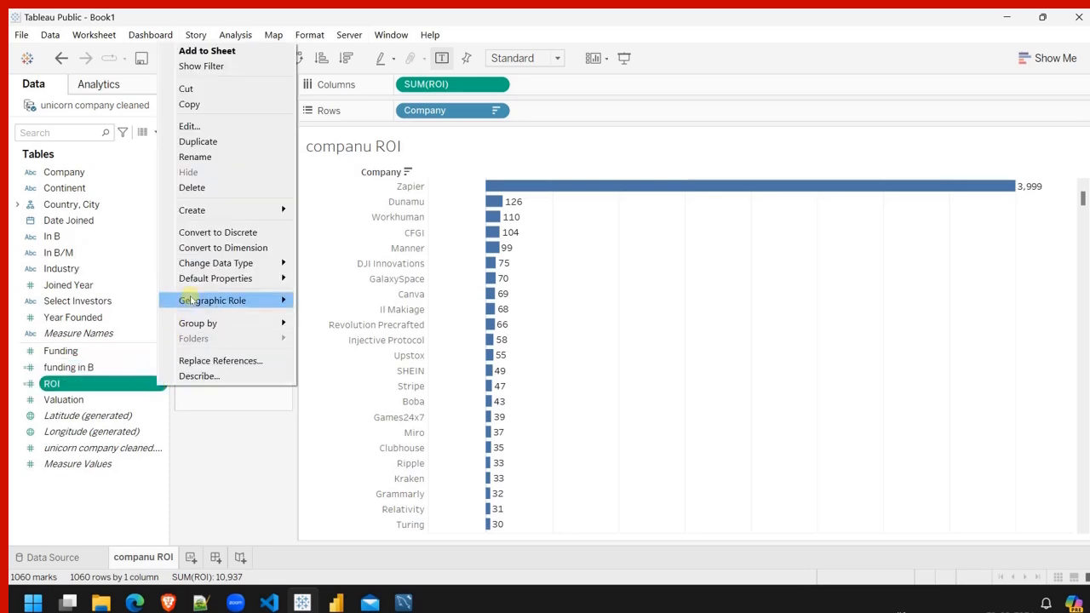
mouse_move(268, 276)
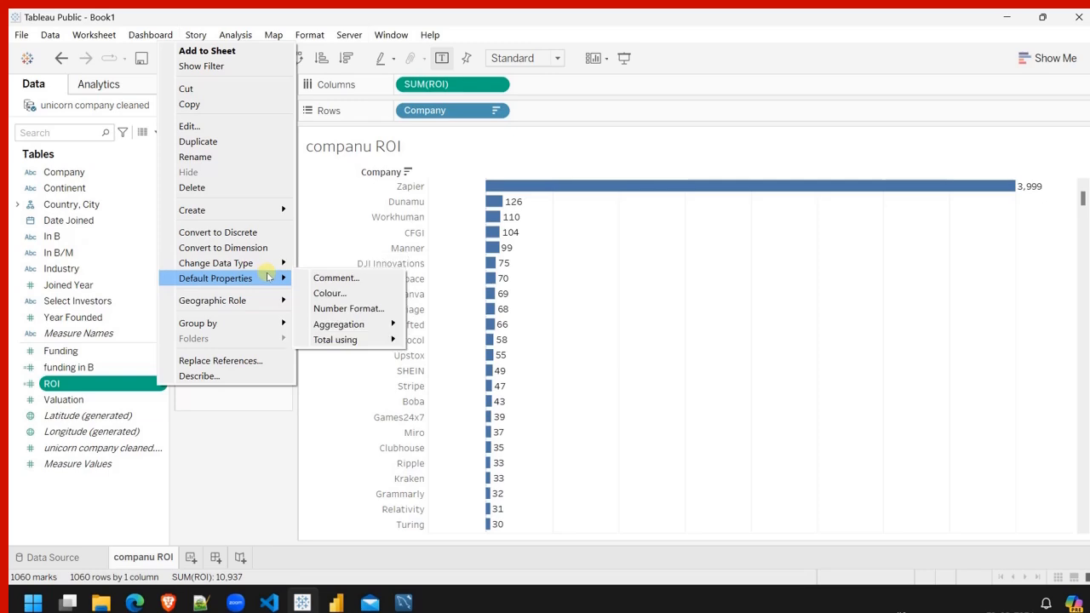
click(356, 310)
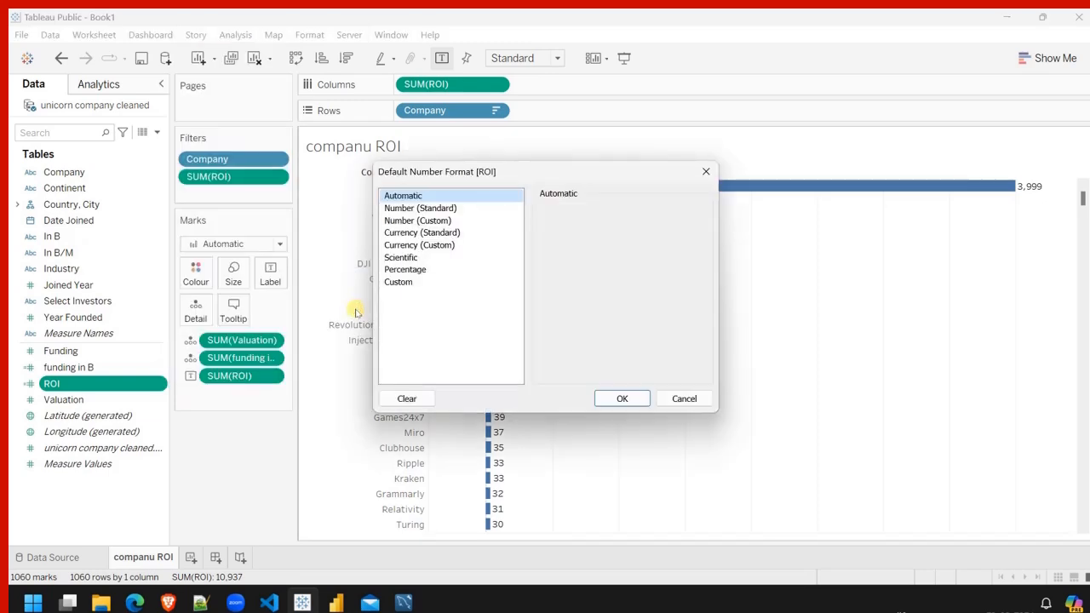
click(430, 222)
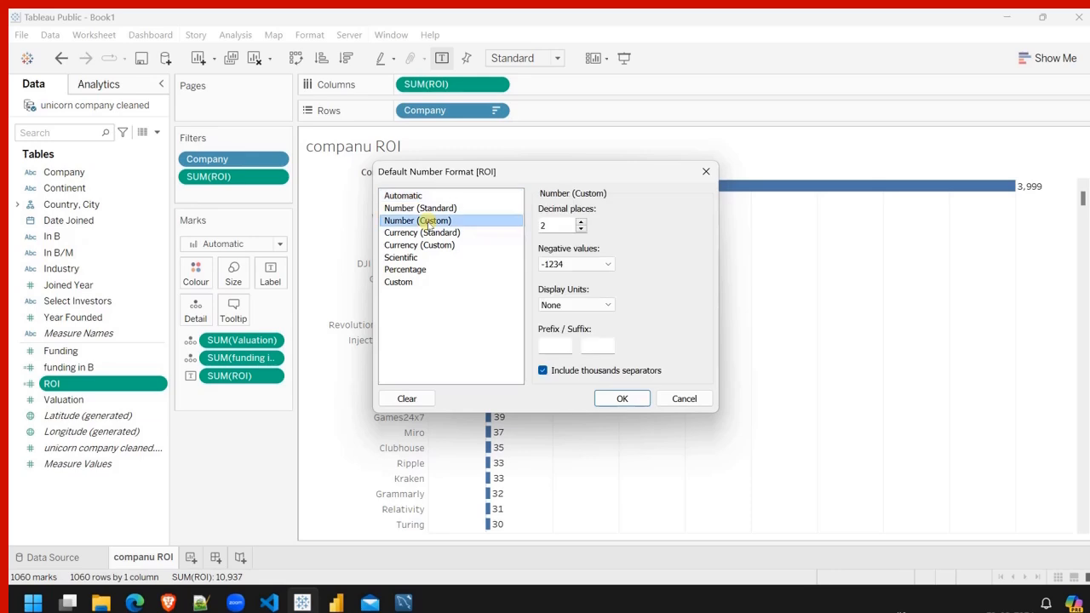
click(619, 398)
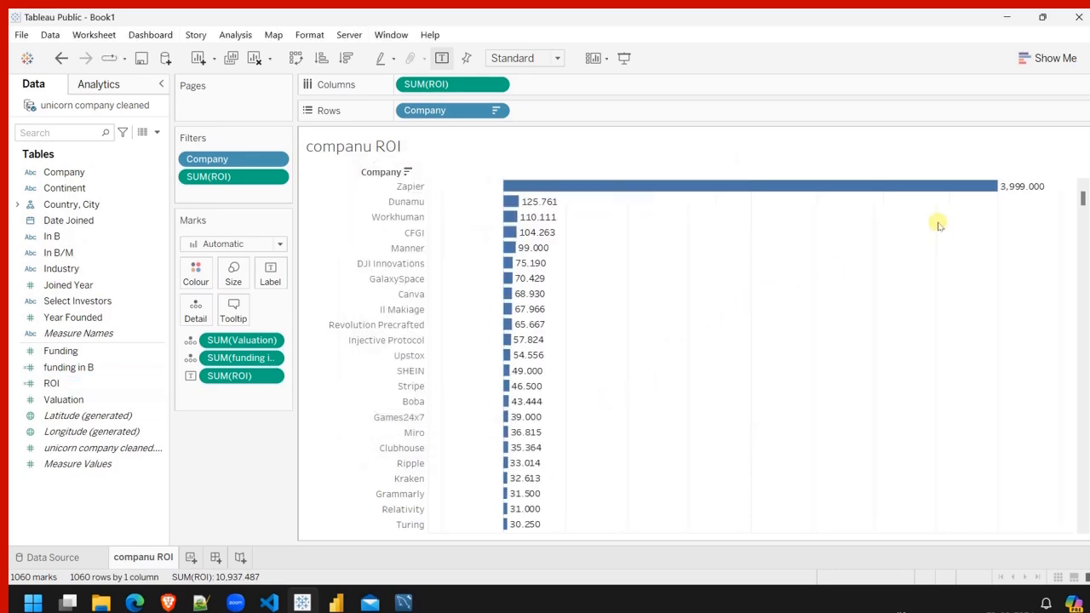
mouse_move(906, 189)
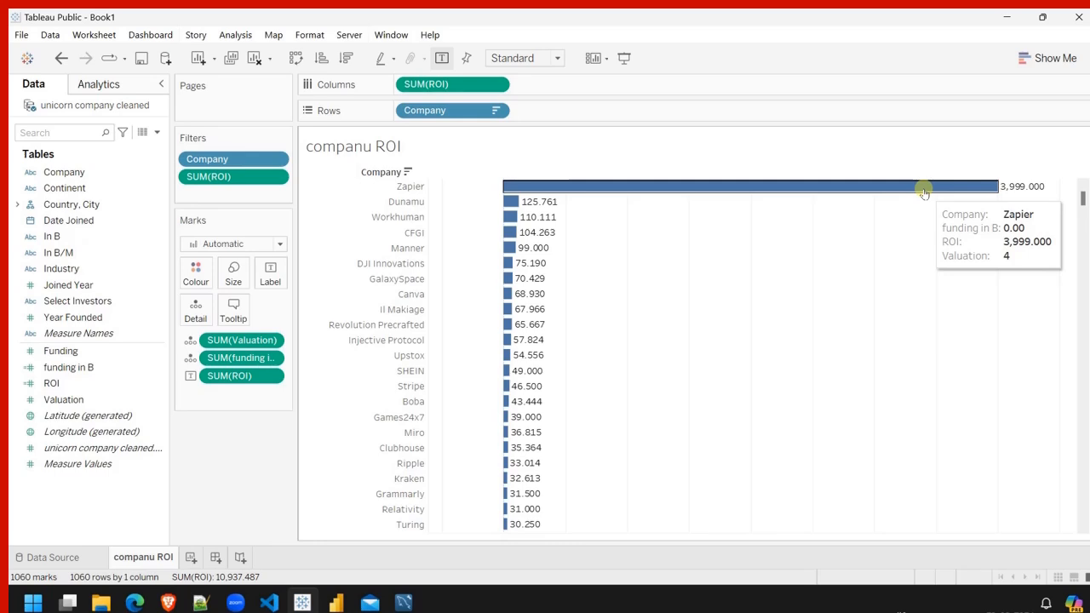
key(ctrl+z)
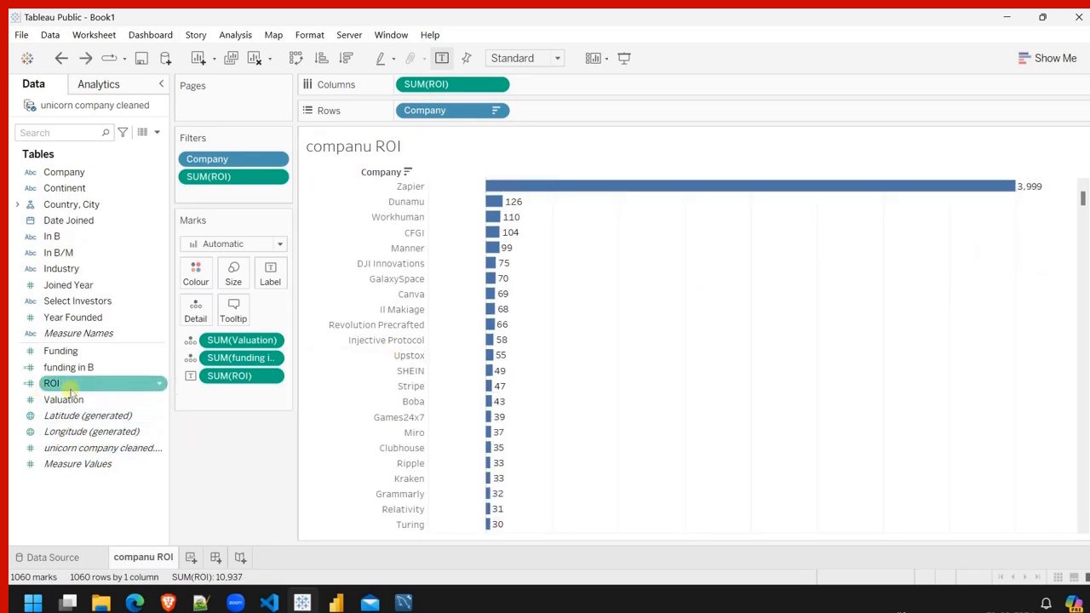
Set the default number format of the funding in B field to a custom number with three decimal places.
right_click(160, 369)
mouse_move(232, 261)
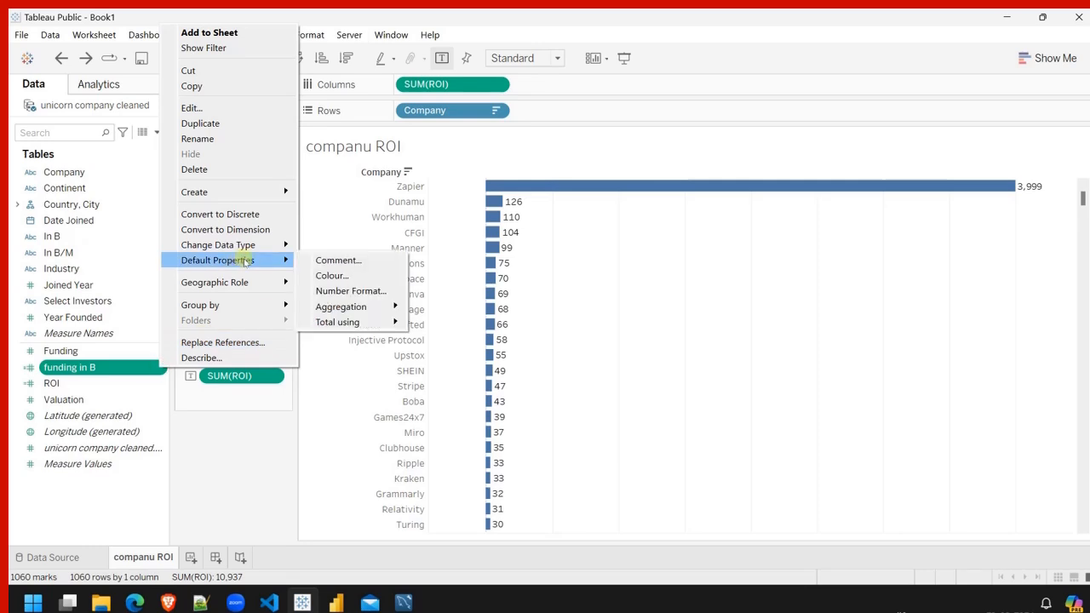
click(365, 287)
click(417, 220)
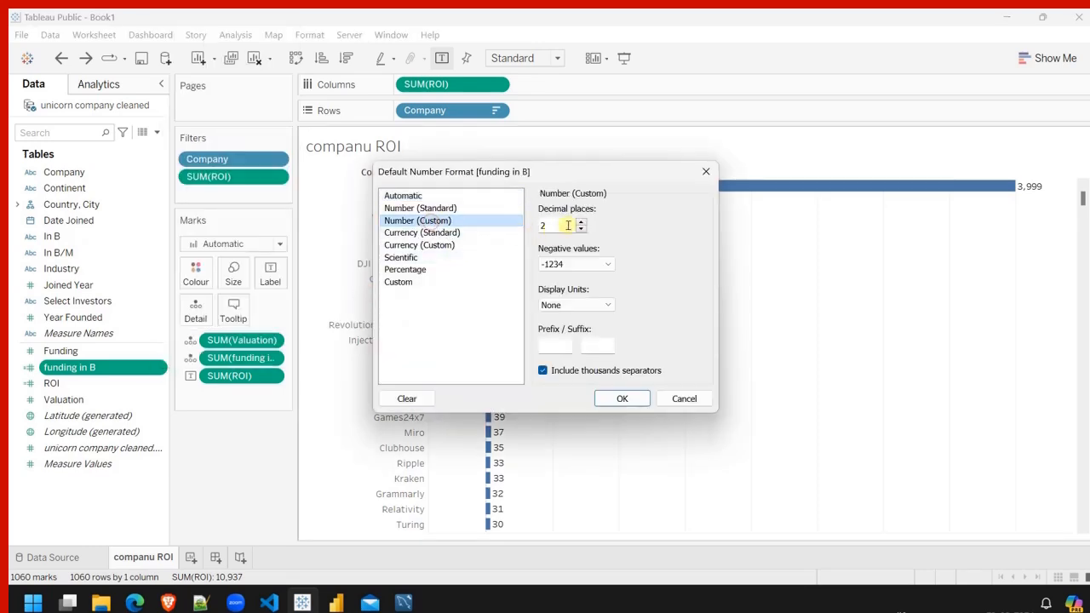
click(581, 222)
click(621, 398)
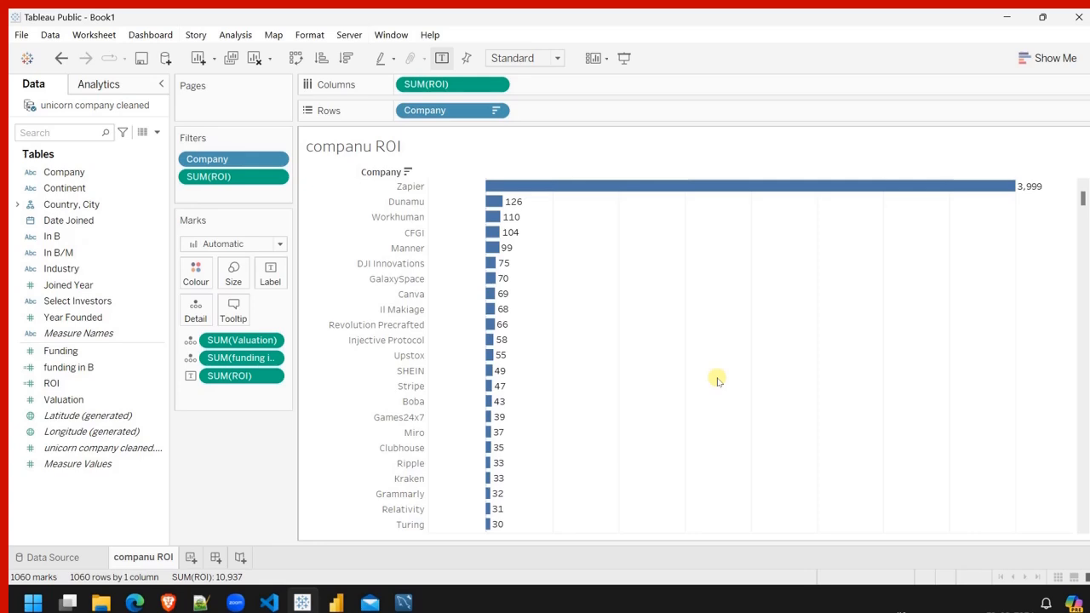
Open the formatting options for the view and hide the Company field label above the rows.
right_click(732, 323)
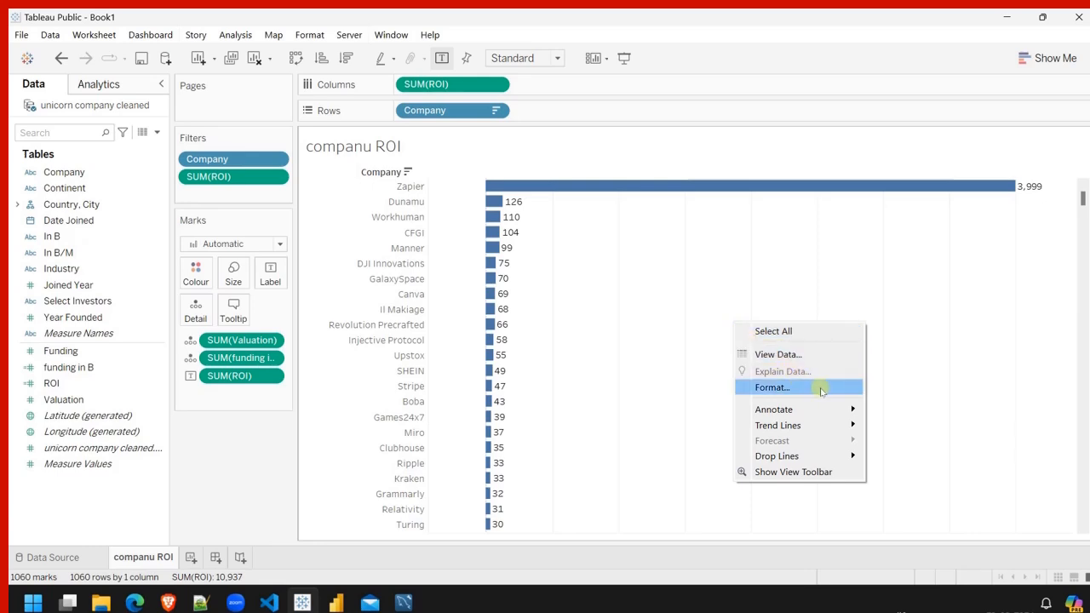
click(772, 387)
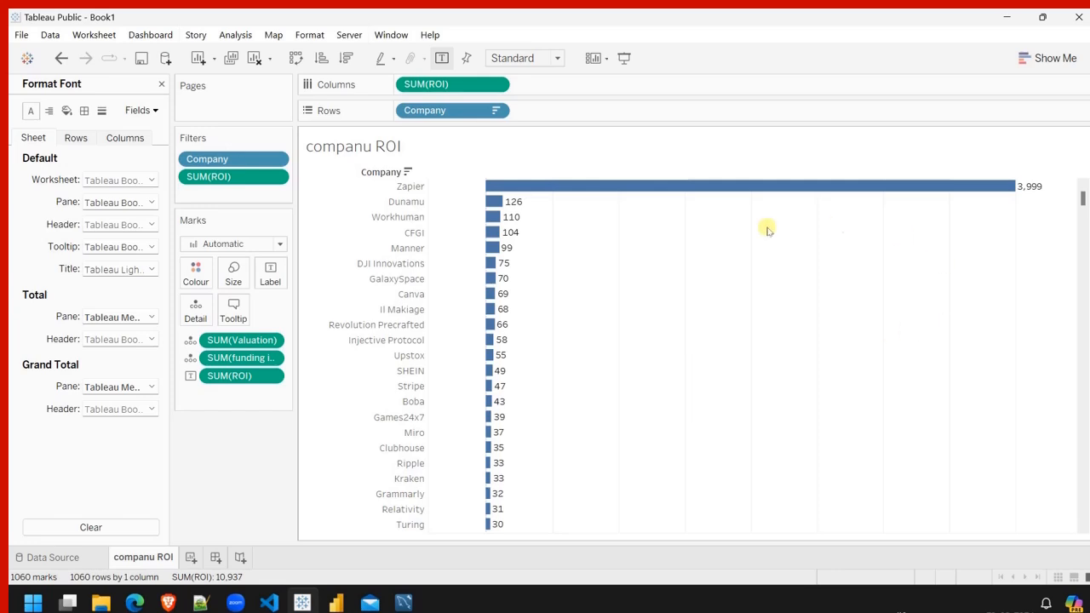
click(80, 141)
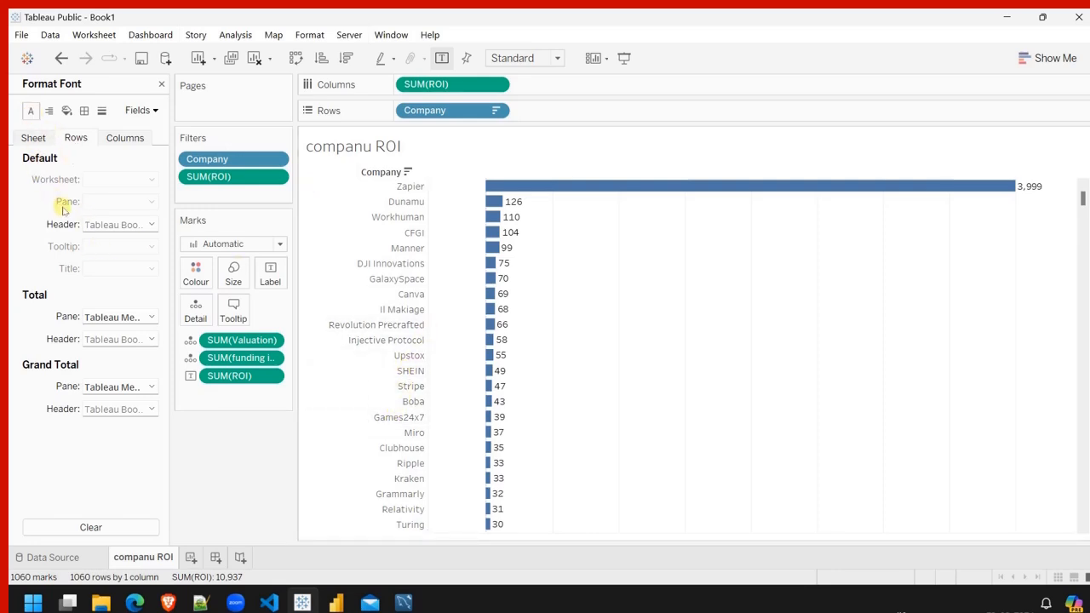
right_click(385, 173)
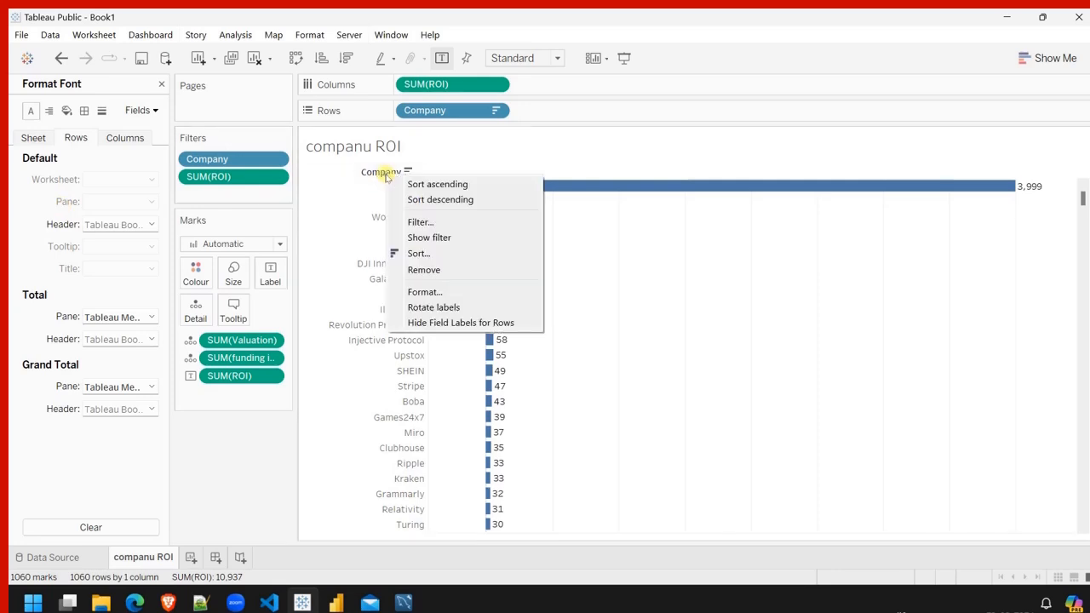
click(457, 322)
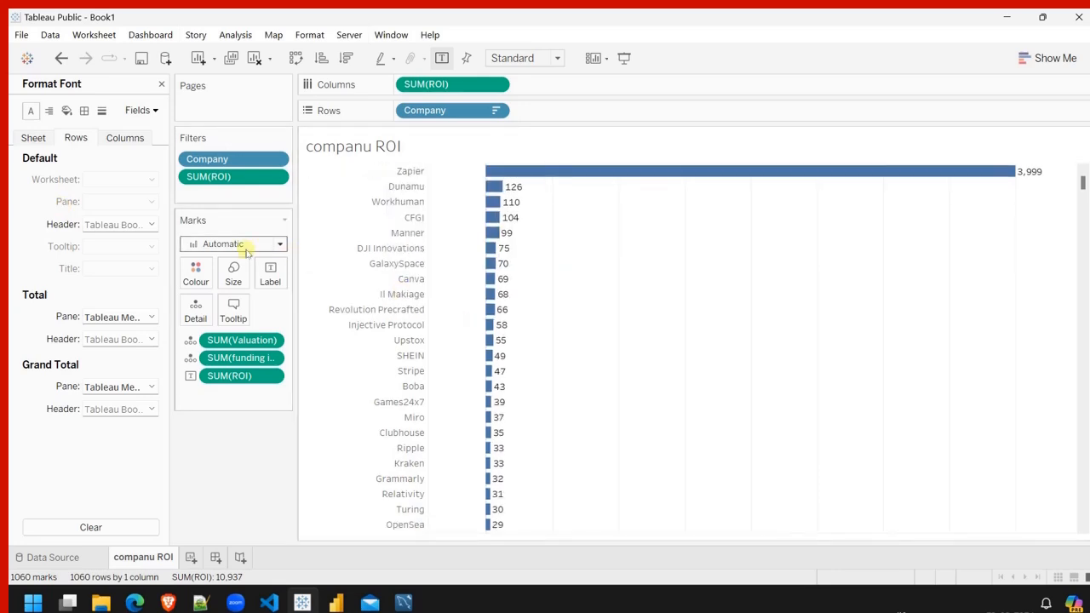
Set the worksheet's default font for the whole sheet to Tableau Medium, size 10.
click(34, 138)
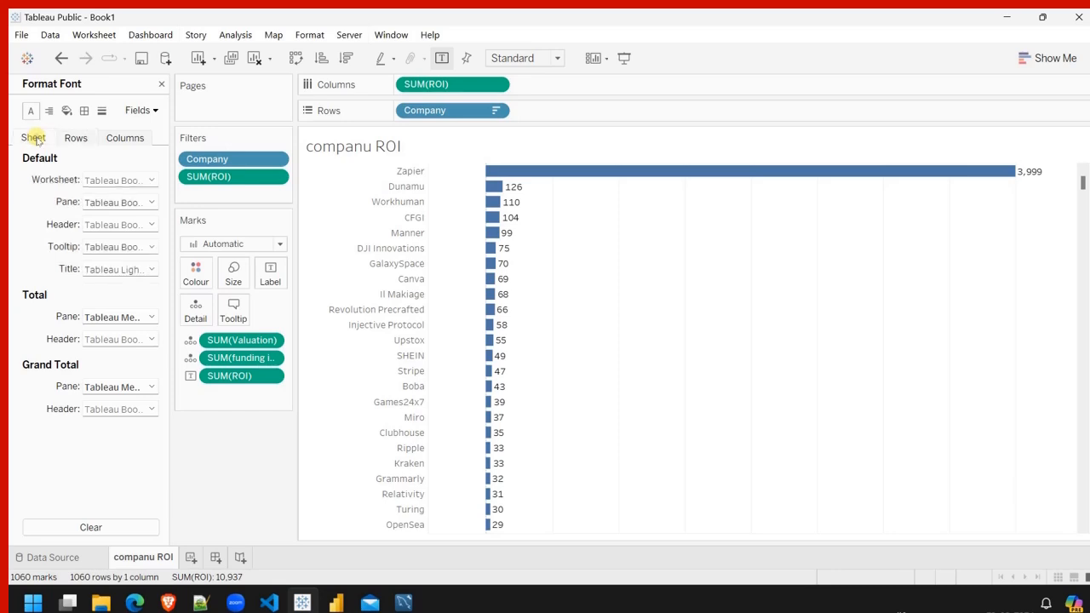
click(152, 181)
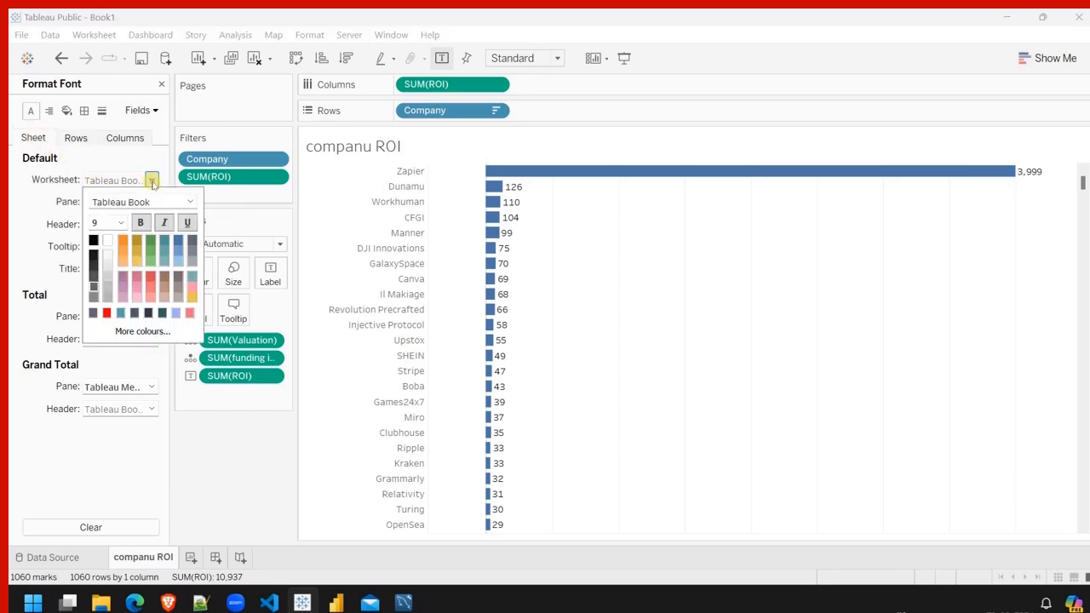
click(190, 202)
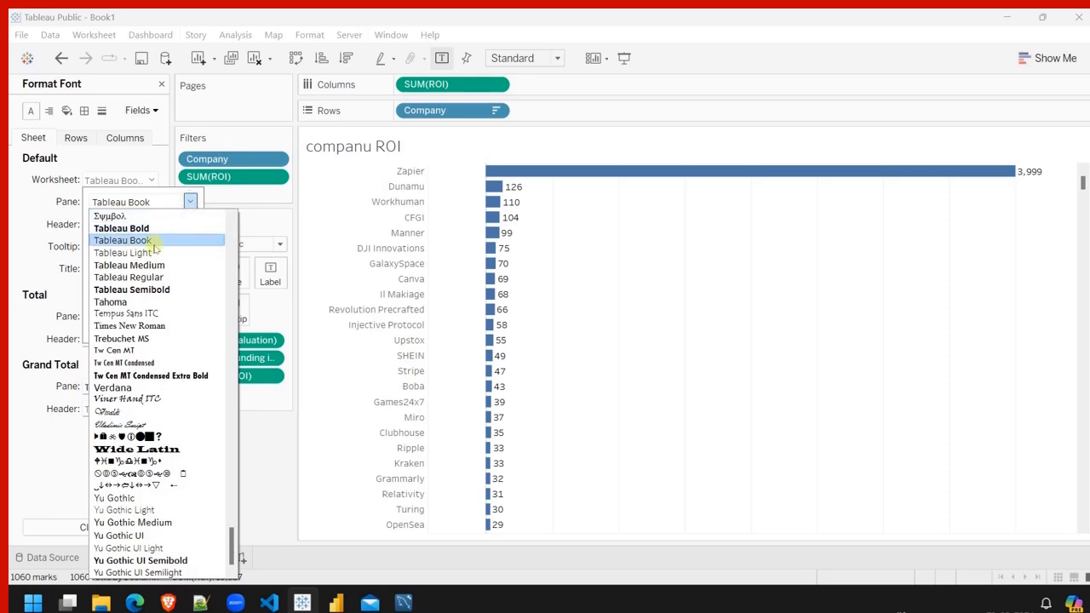
click(129, 265)
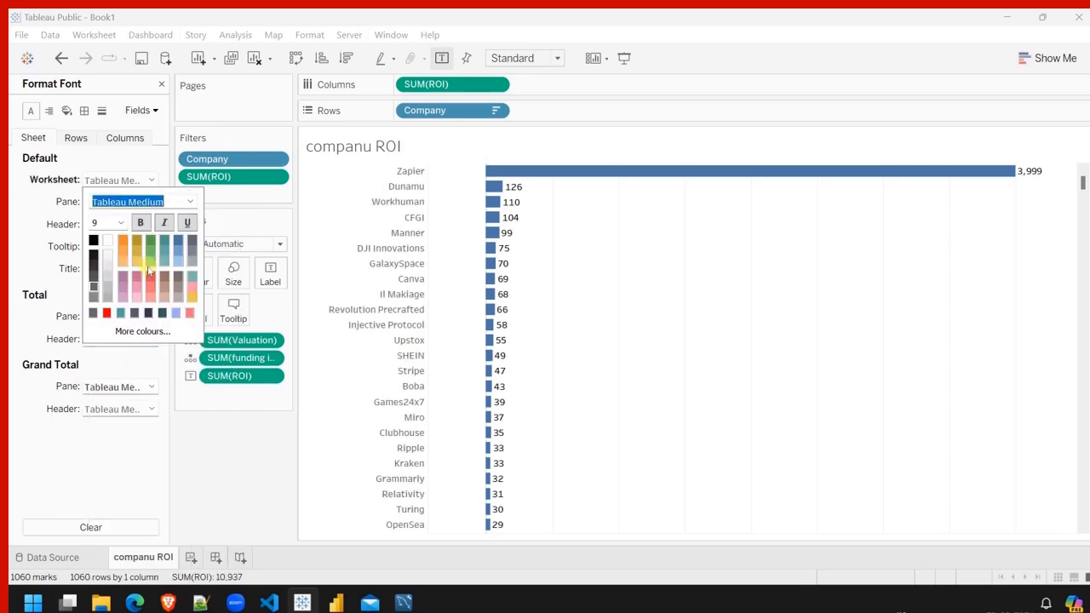
click(120, 224)
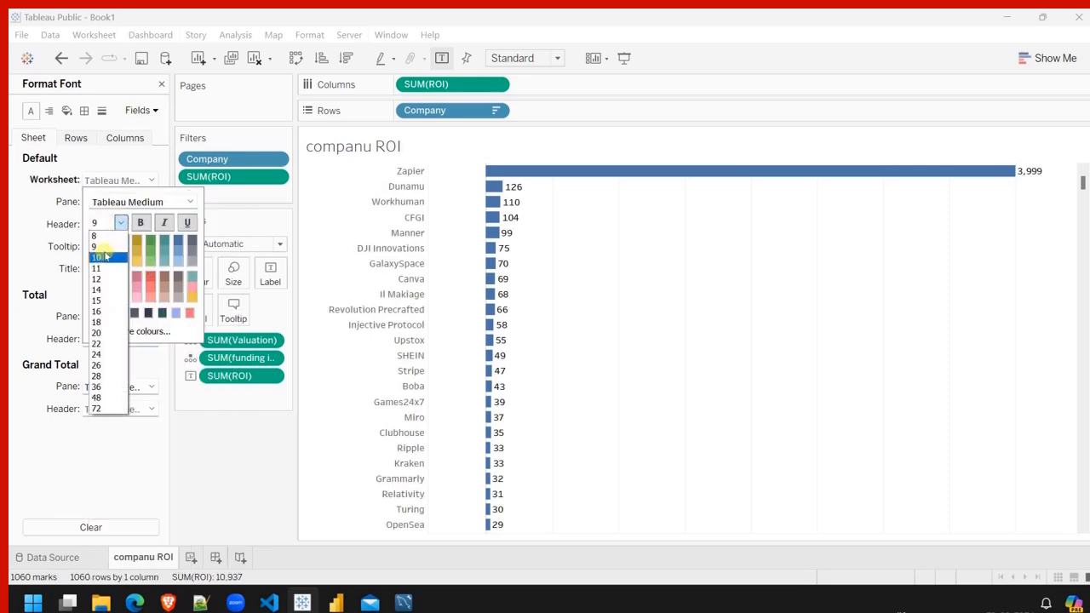
click(99, 258)
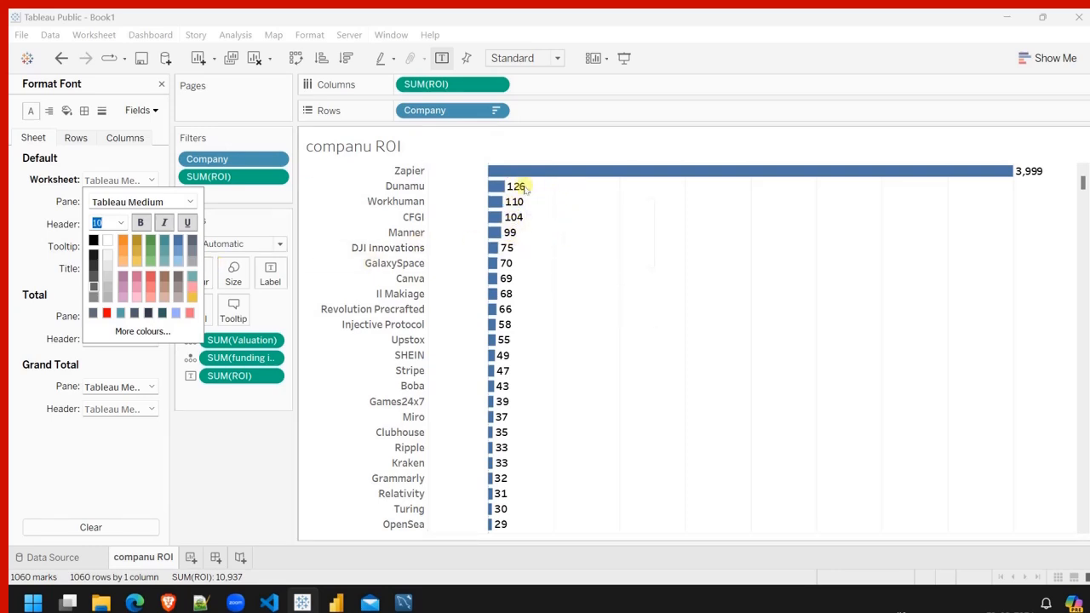
Check the font settings of the row headers and return to the sheet-level font settings.
click(75, 138)
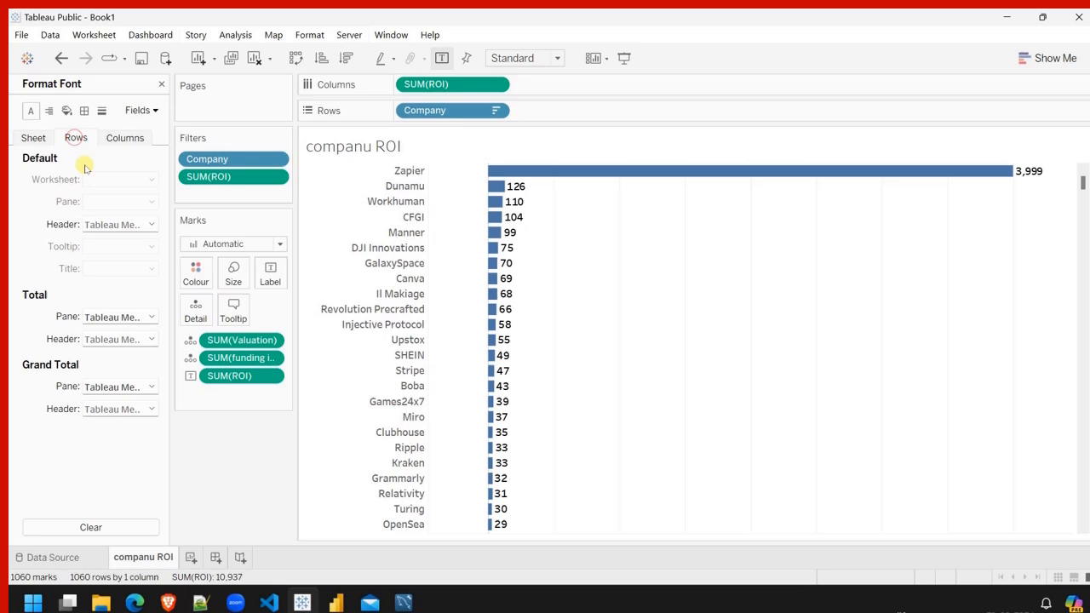
click(152, 224)
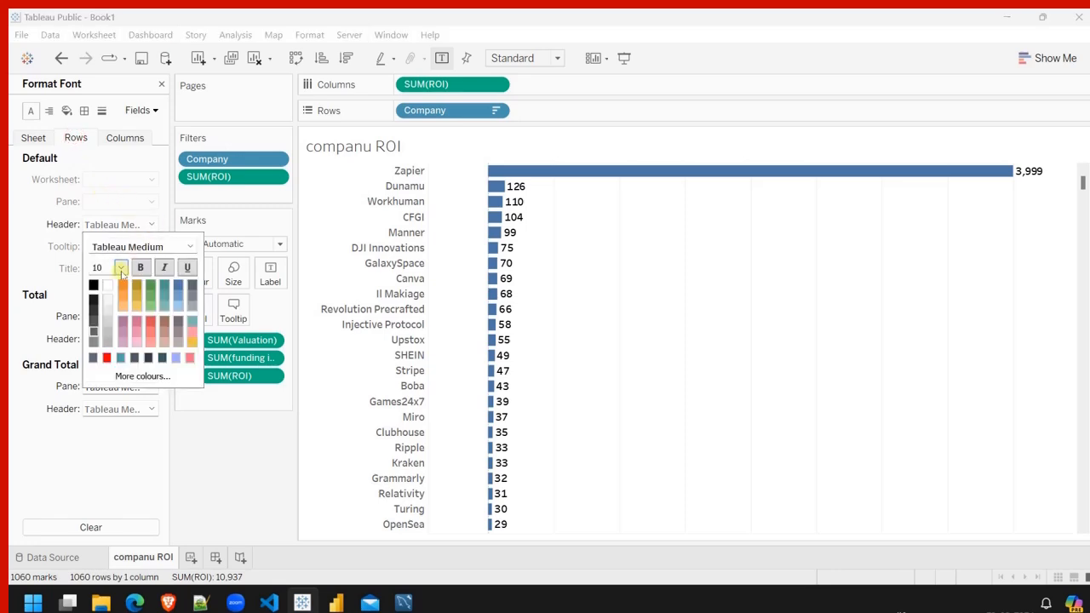
click(34, 138)
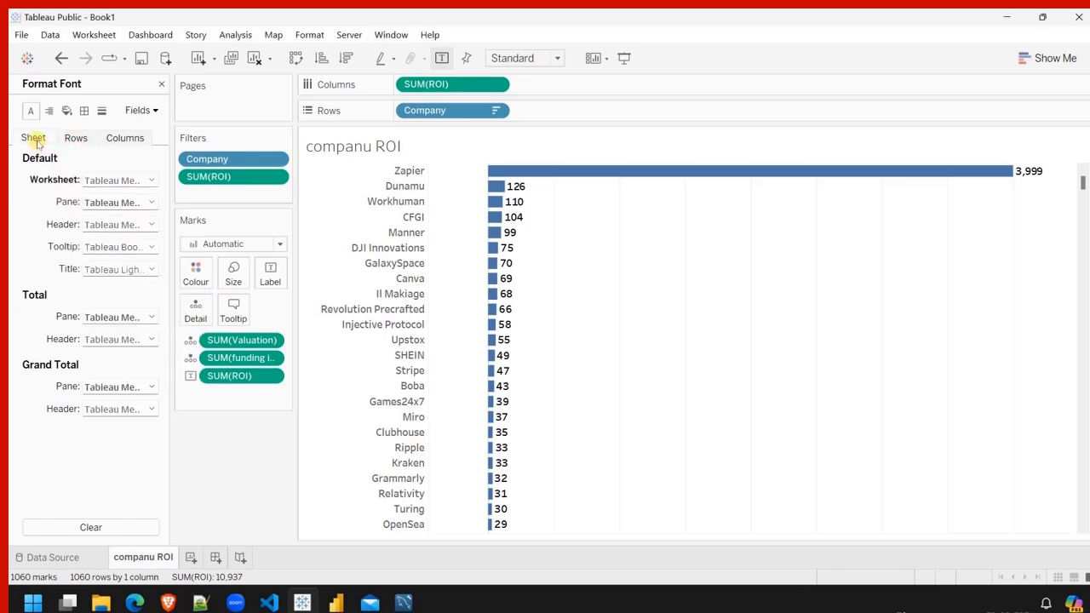
Set the worksheet's default font size to 8 for the whole sheet.
click(151, 180)
click(120, 223)
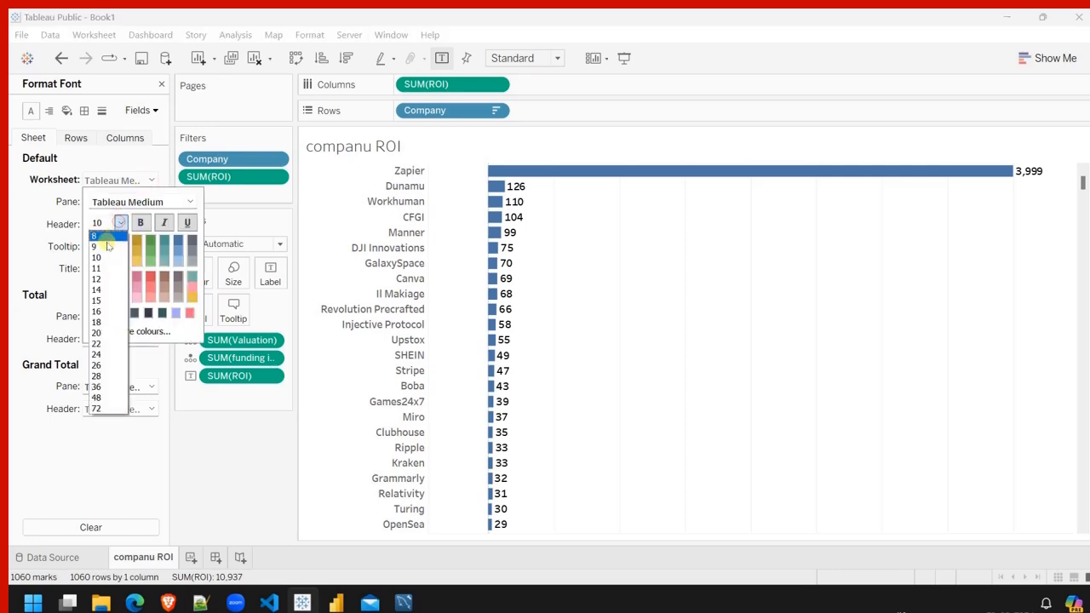
click(101, 236)
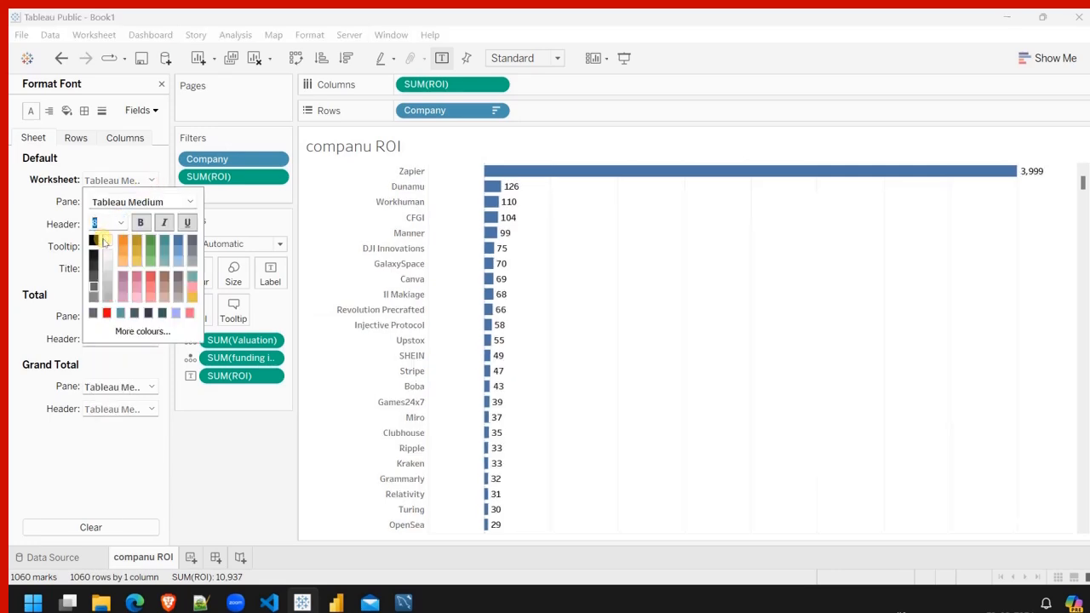
Set the default font size of the row headers to 10.
click(75, 138)
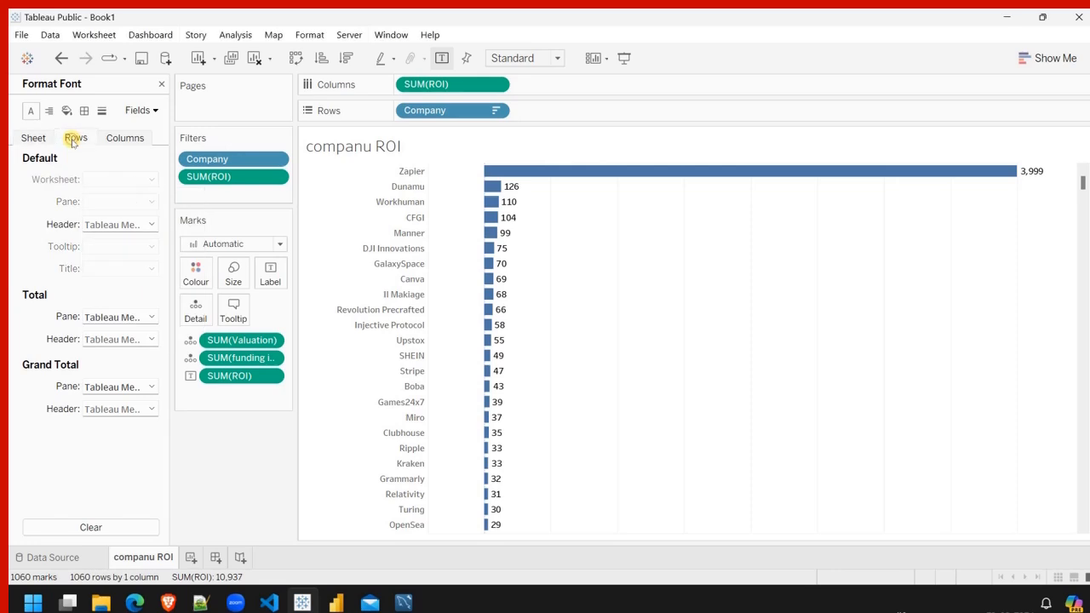
click(153, 223)
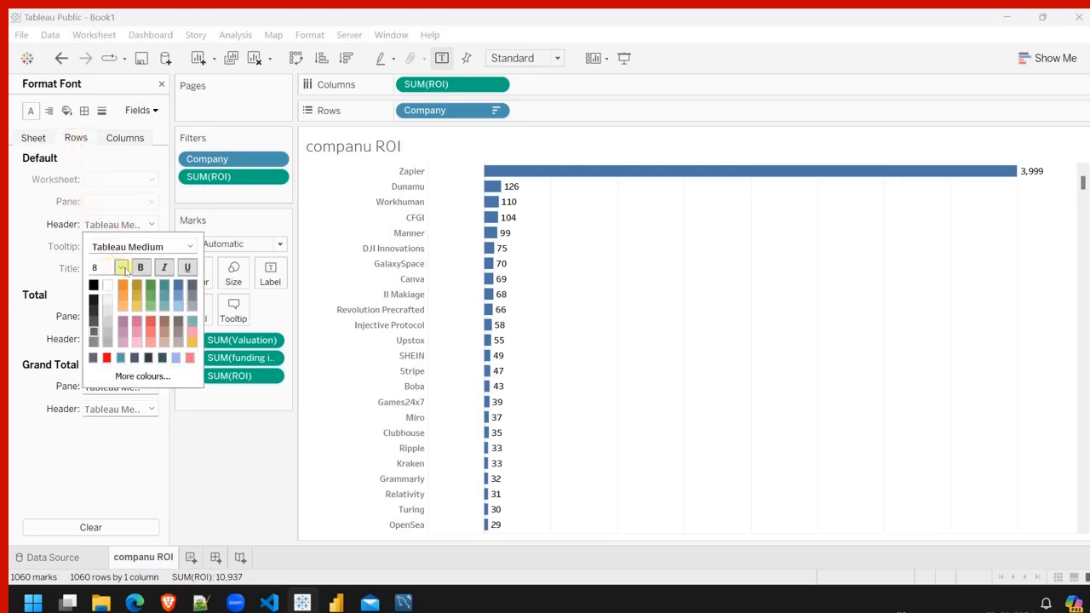
click(122, 267)
click(107, 303)
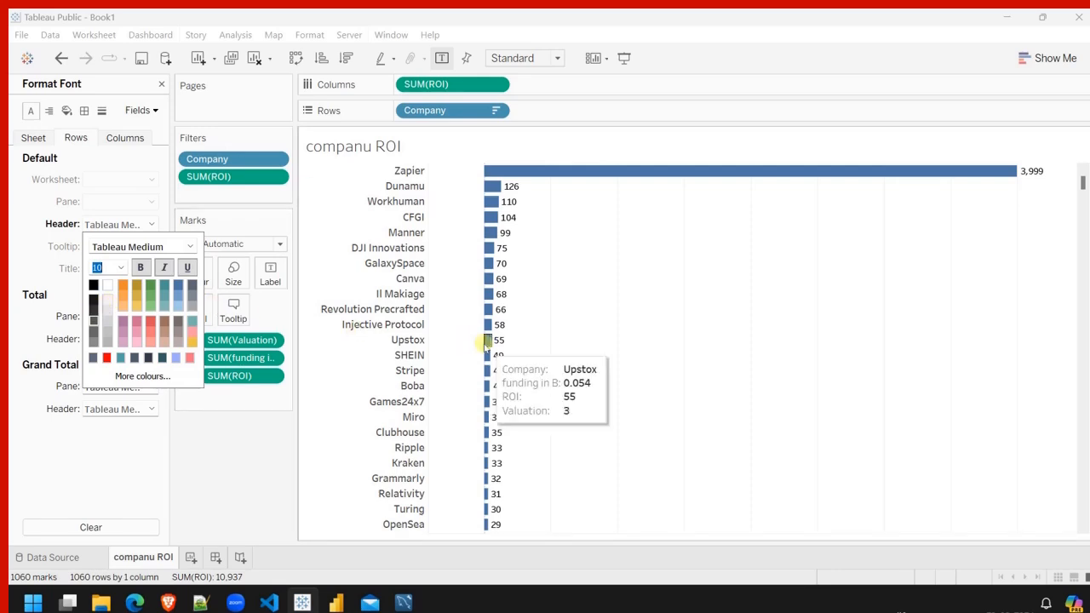
Set the default worksheet shading for the whole sheet to None.
click(65, 111)
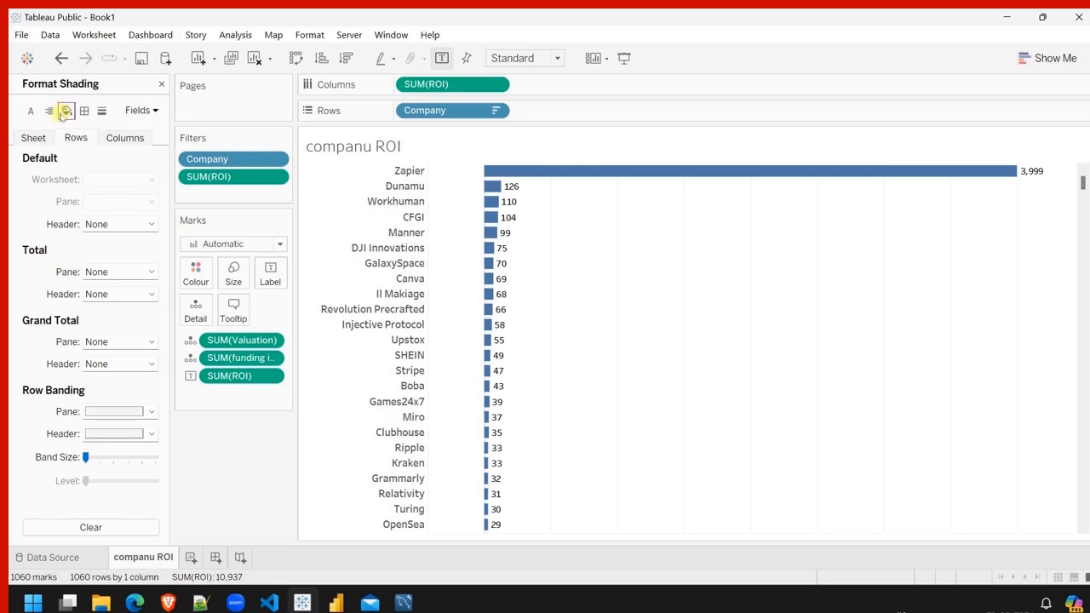
click(41, 138)
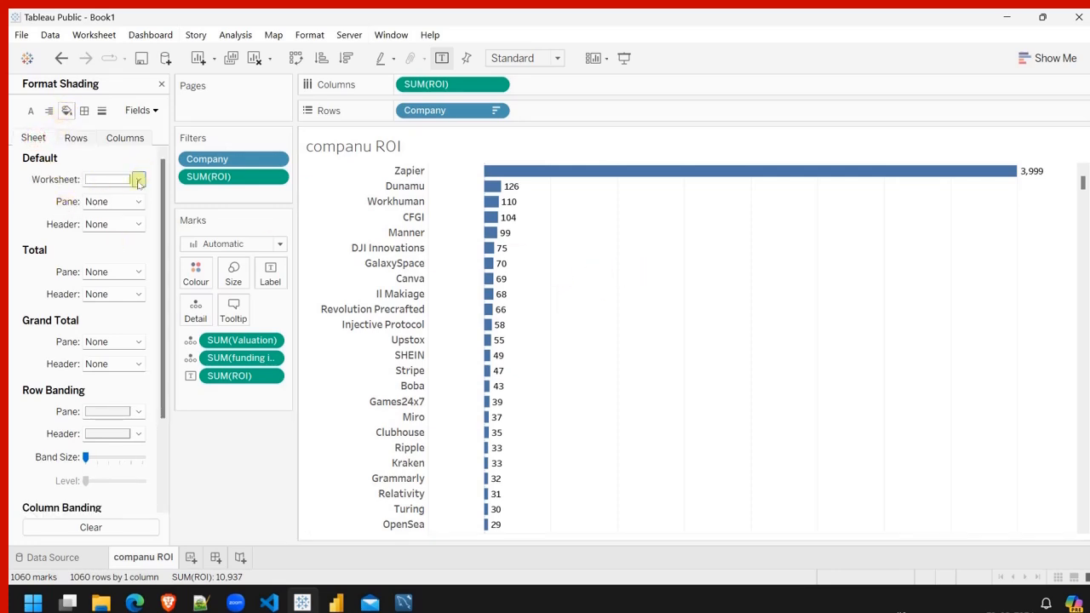
click(138, 180)
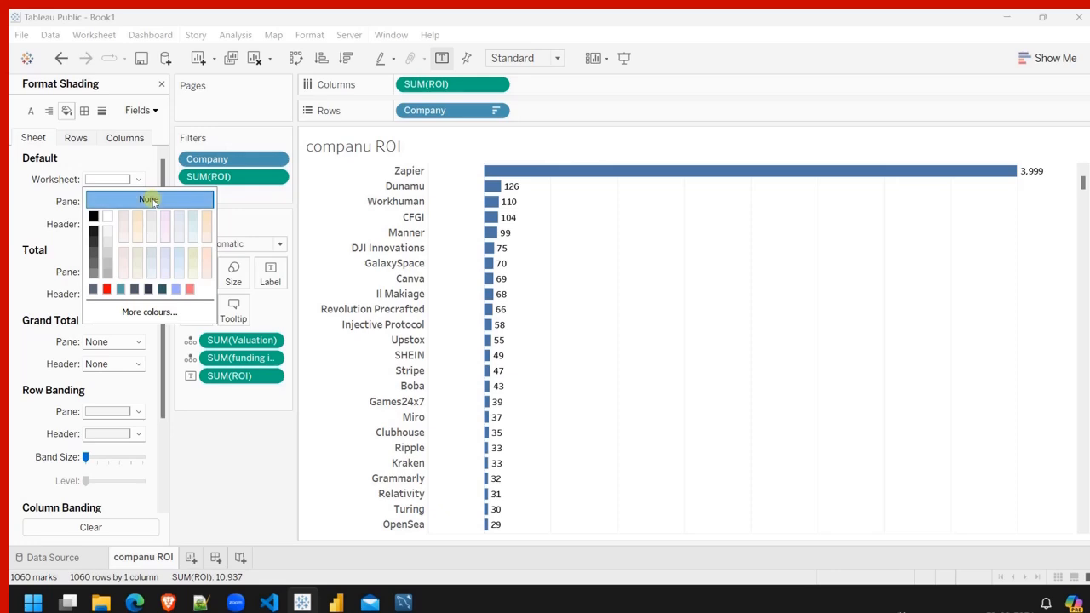
click(151, 200)
click(19, 195)
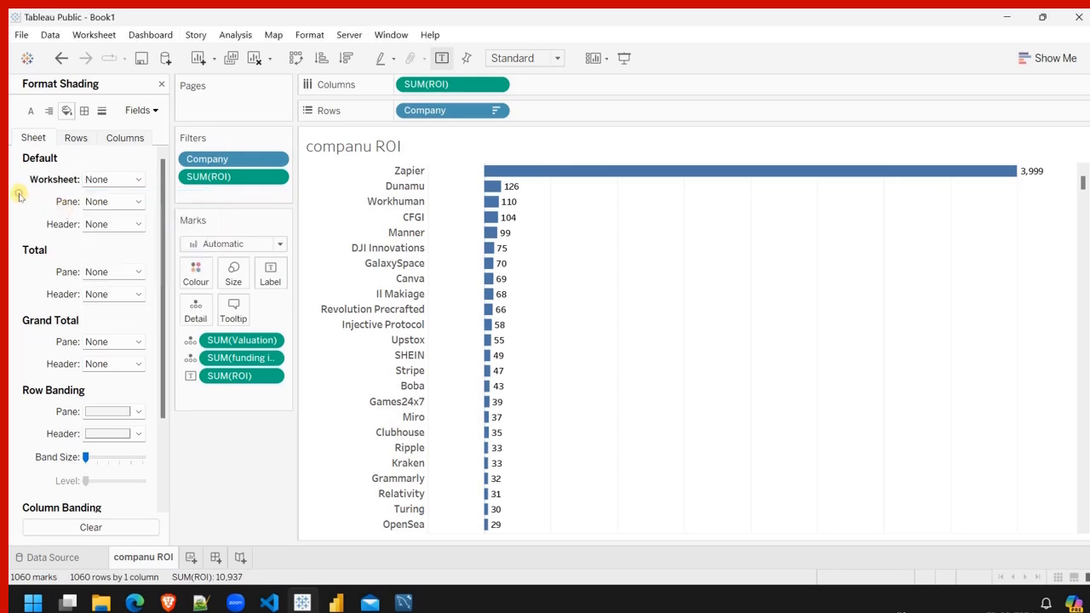
Set the sheet's row banding to None for both the pane and the header.
scroll(103, 416, down, 2)
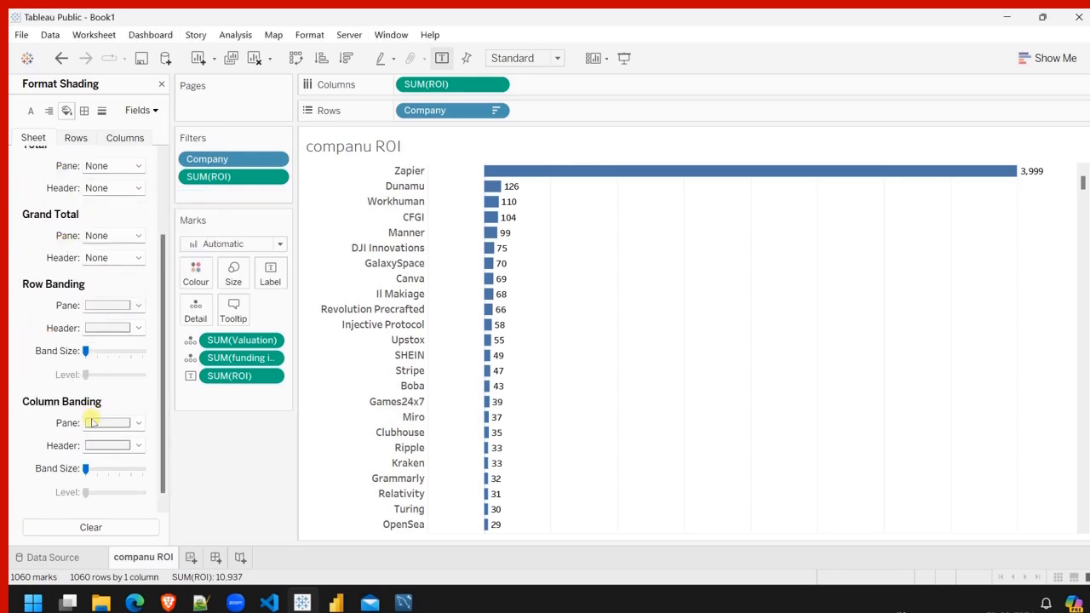
click(140, 304)
click(146, 324)
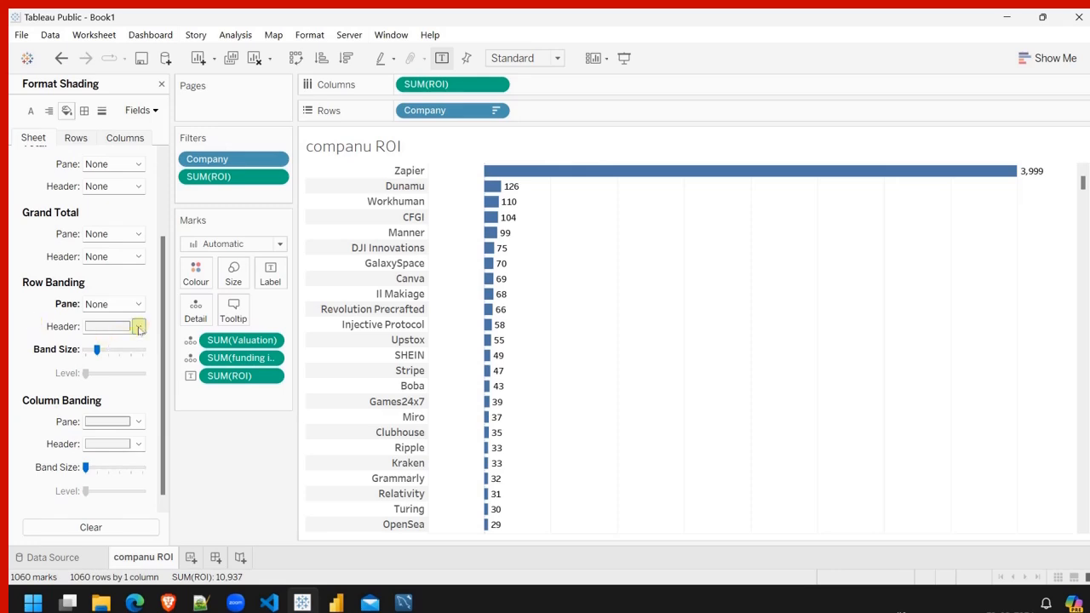
click(140, 326)
click(138, 345)
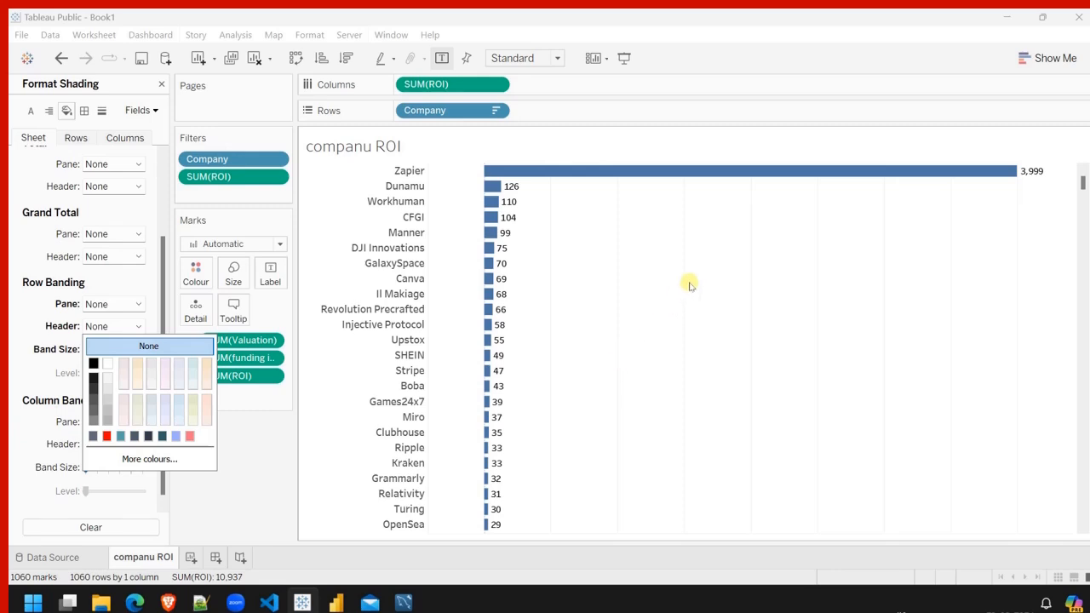
Remove the column grid lines from the chart by setting them to None.
click(102, 113)
click(101, 113)
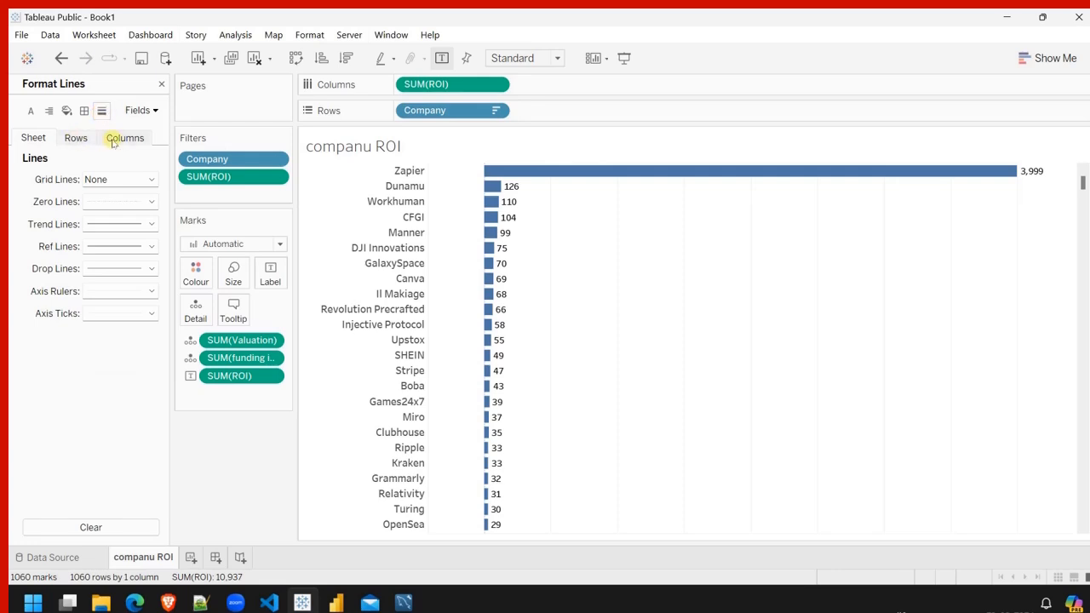
click(123, 140)
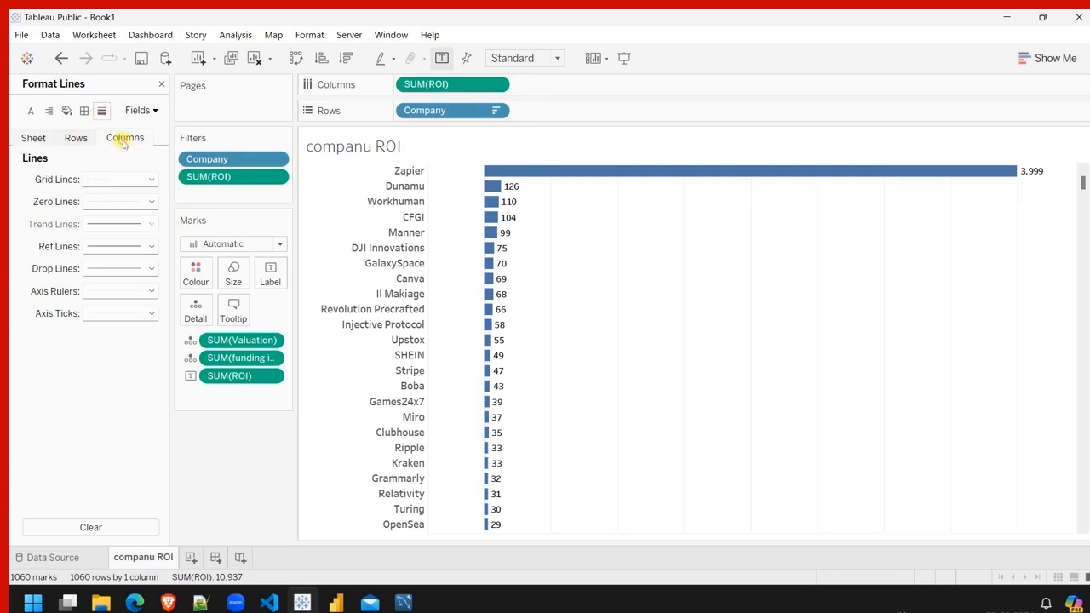
click(152, 179)
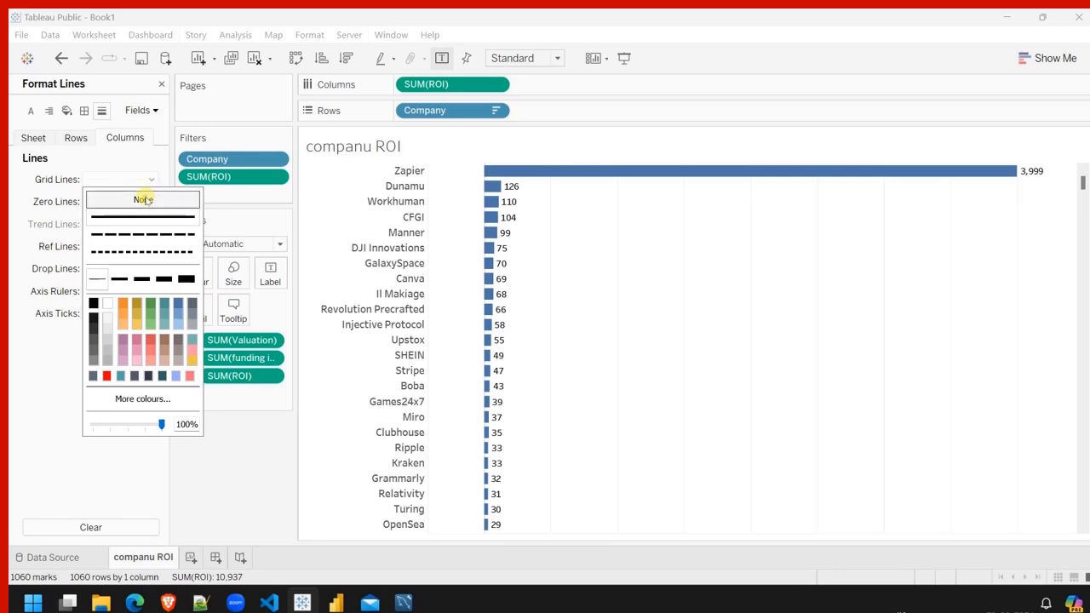
click(144, 200)
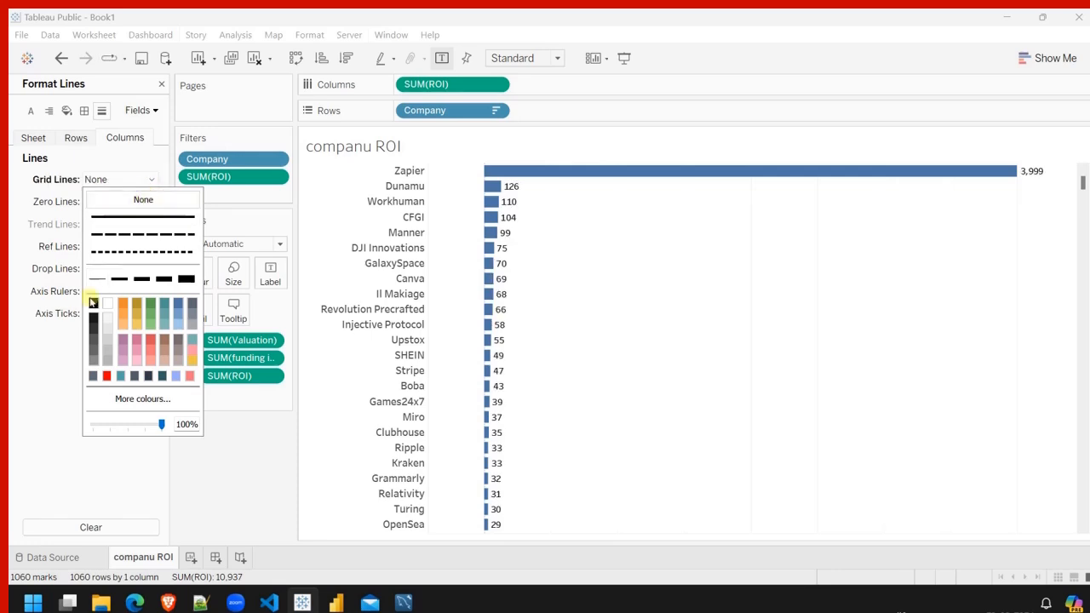
click(51, 407)
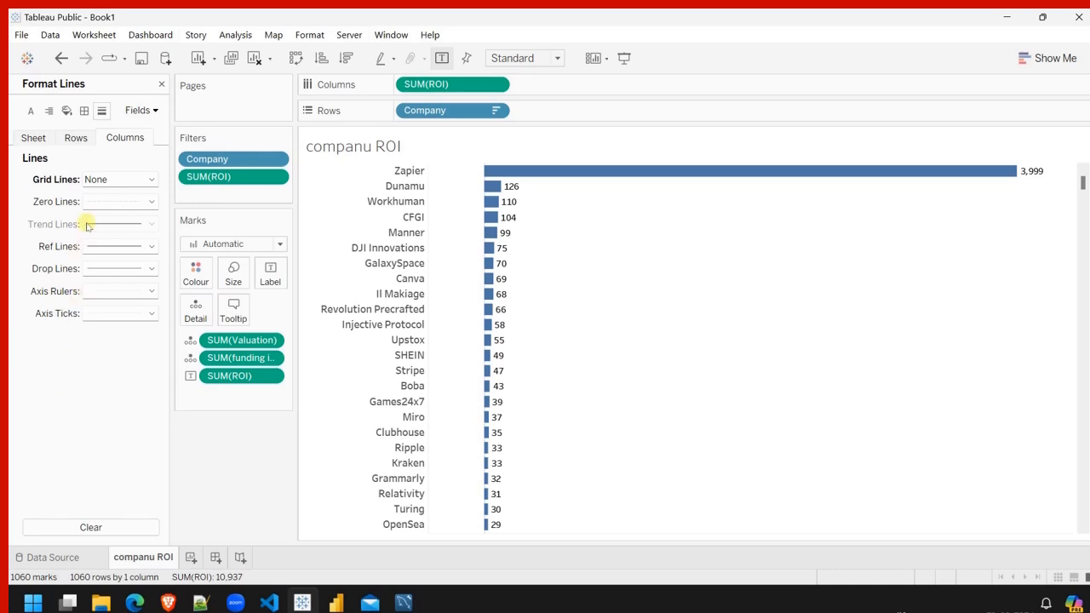
Format the column zero line as a solid dark grey line in the second thickness.
click(152, 203)
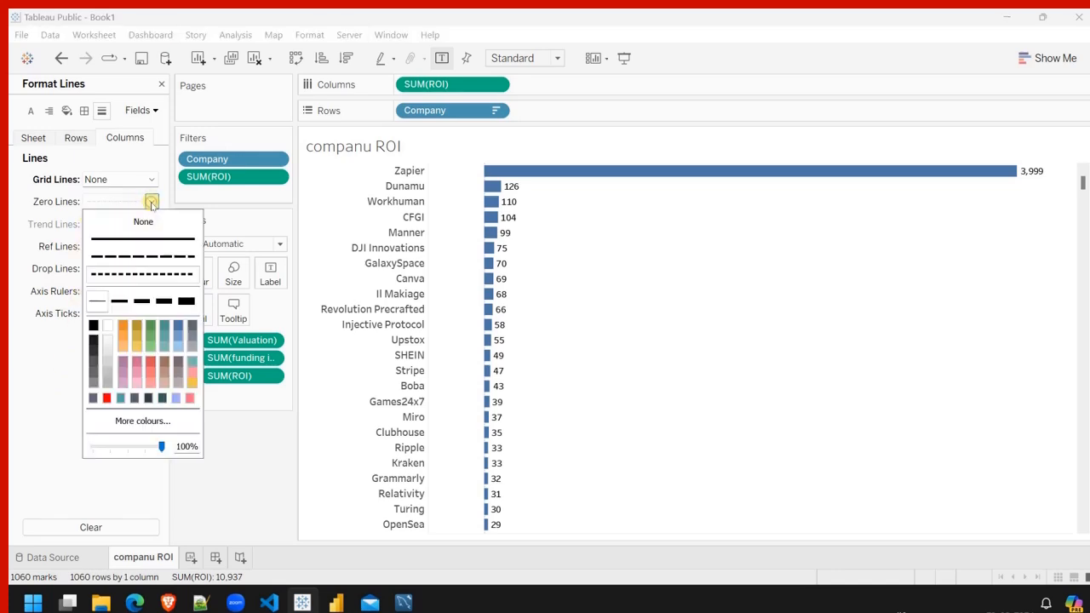
click(119, 303)
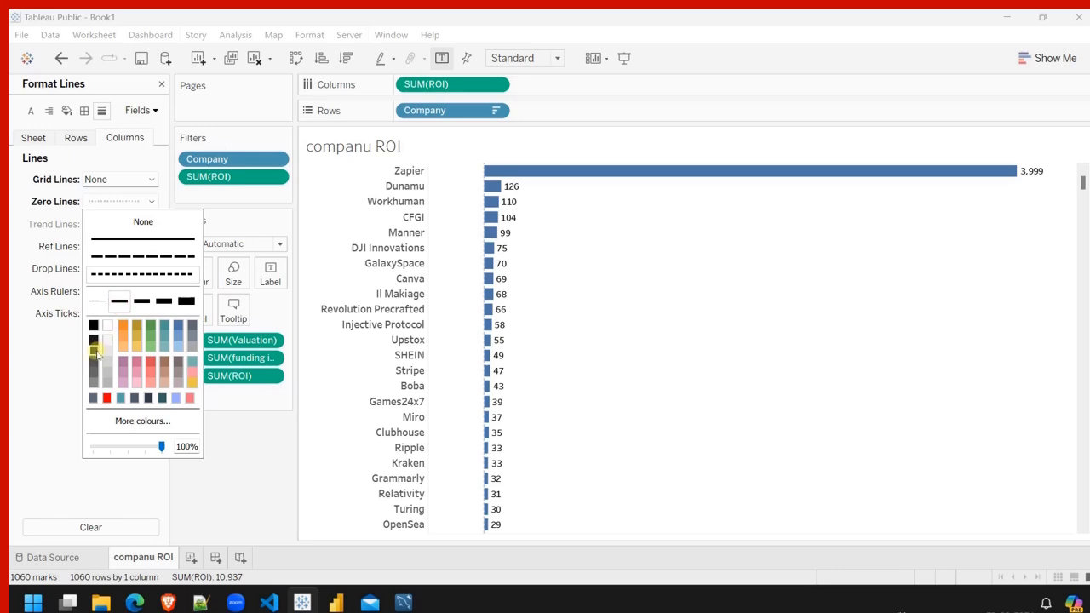
click(94, 350)
click(51, 405)
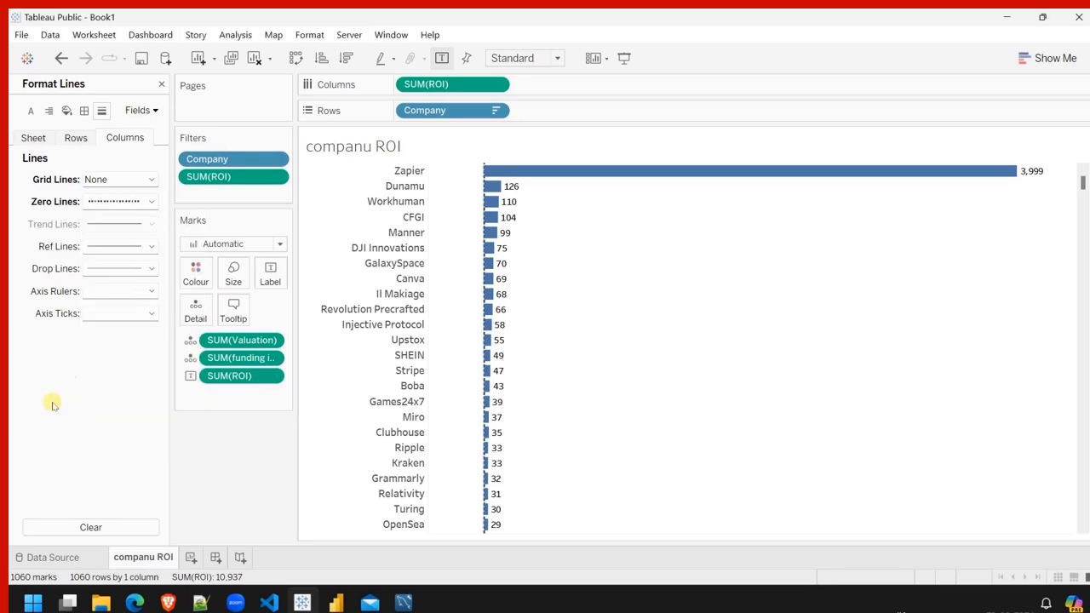
click(152, 202)
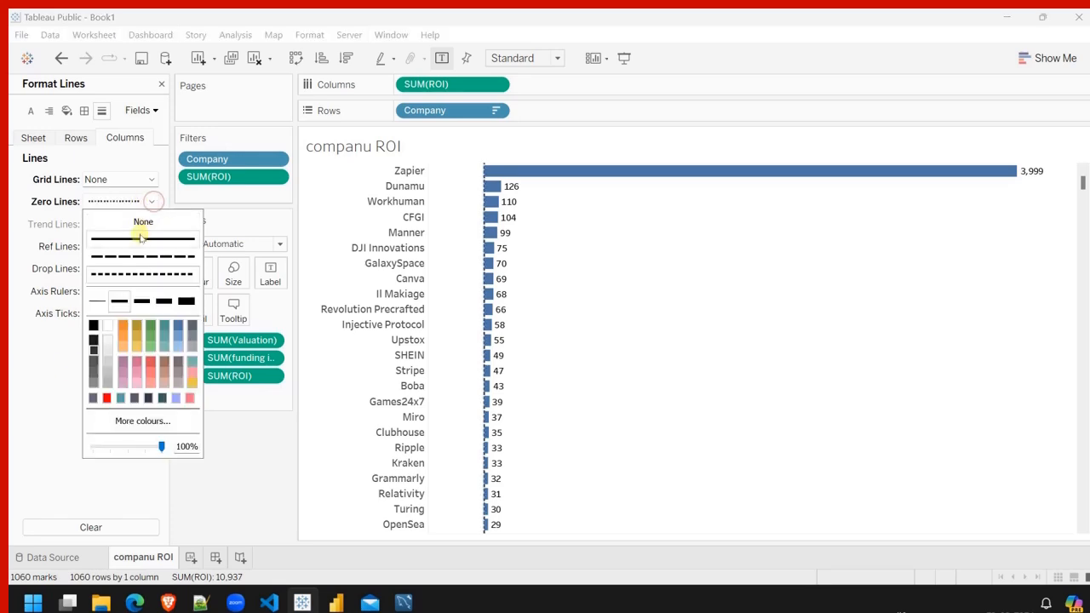
click(141, 239)
click(51, 385)
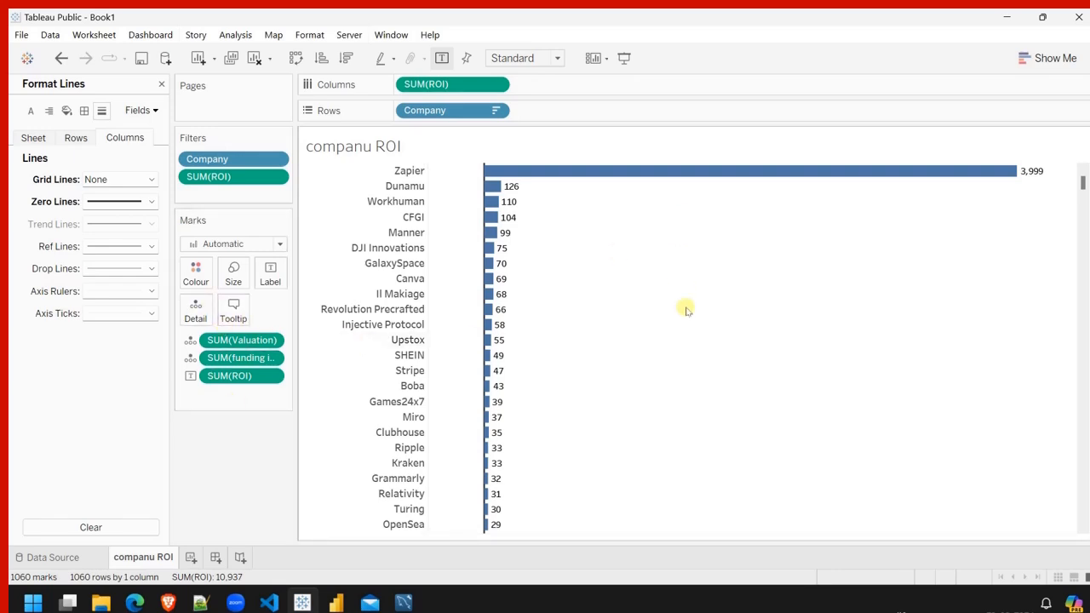
Check the bar tooltips, then open the tooltip for editing and insert five blank lines above its fields.
mouse_move(648, 167)
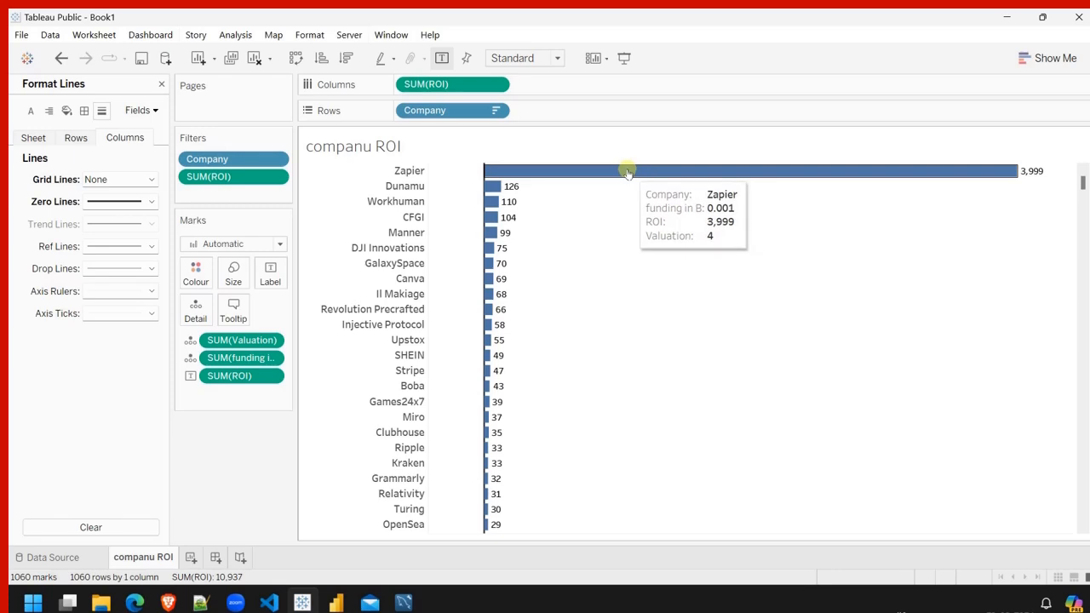
mouse_move(492, 186)
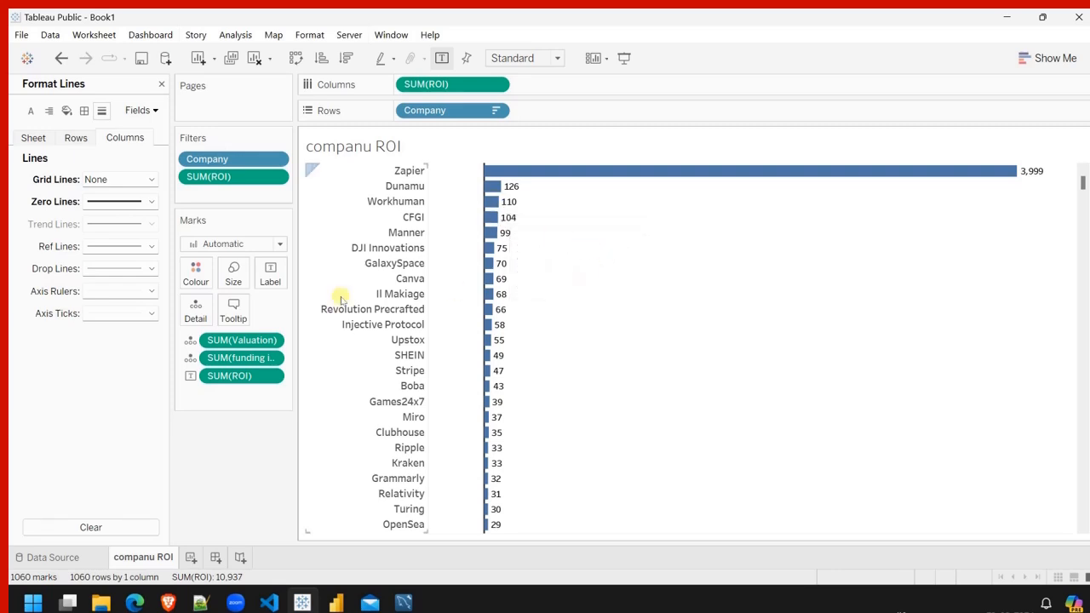
click(233, 312)
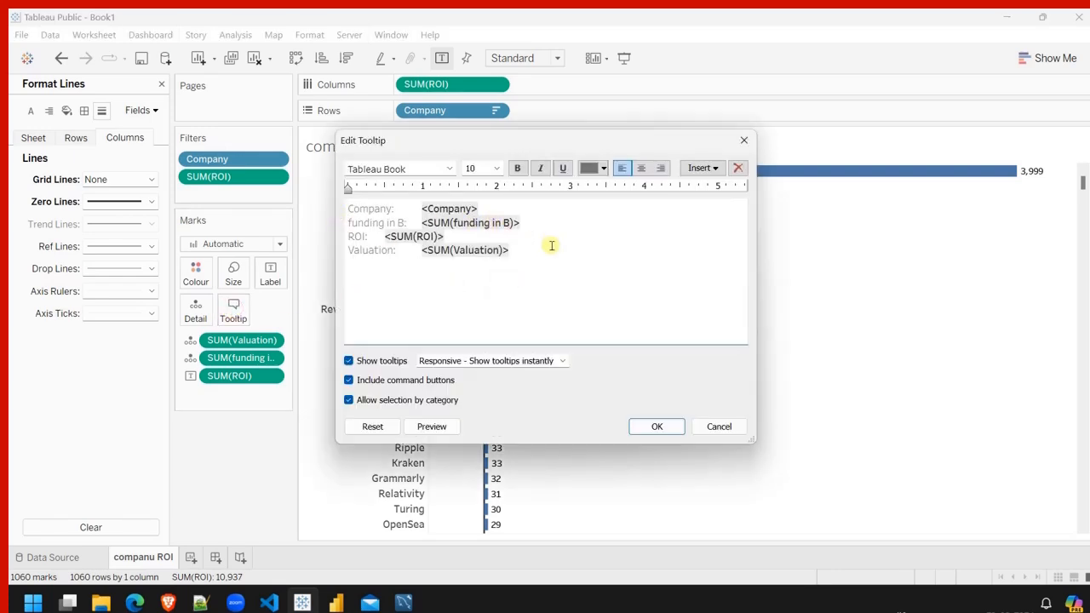
key(Return)
key(Return)
key(Return)
key(Return)
key(Return)
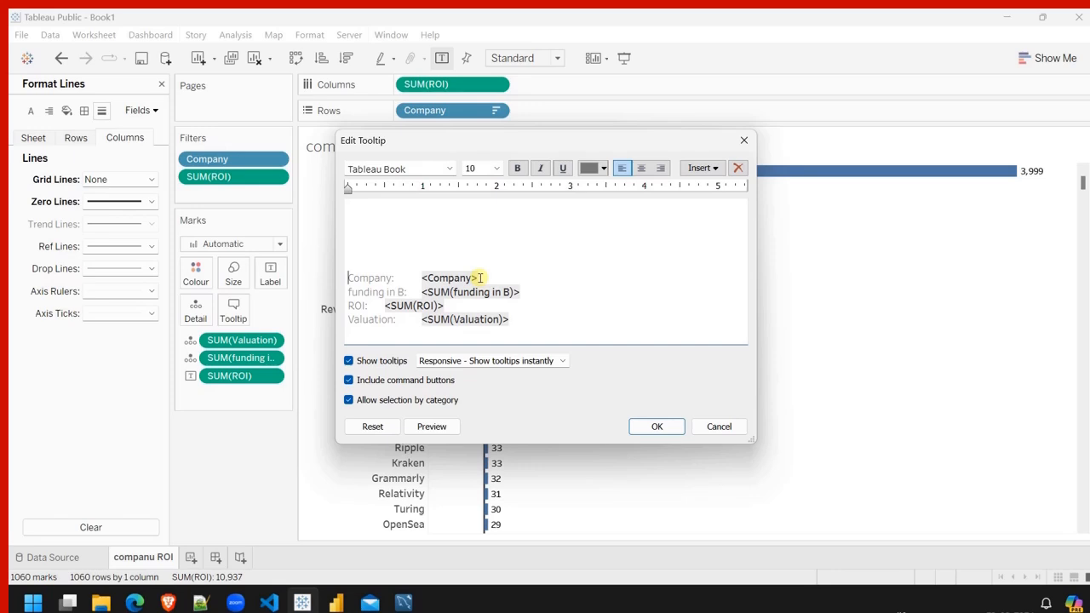
Move the <Company> field to the tooltip's first line and add the text "gave a ROI of" after it.
drag(479, 278, 423, 278)
key(ctrl+c)
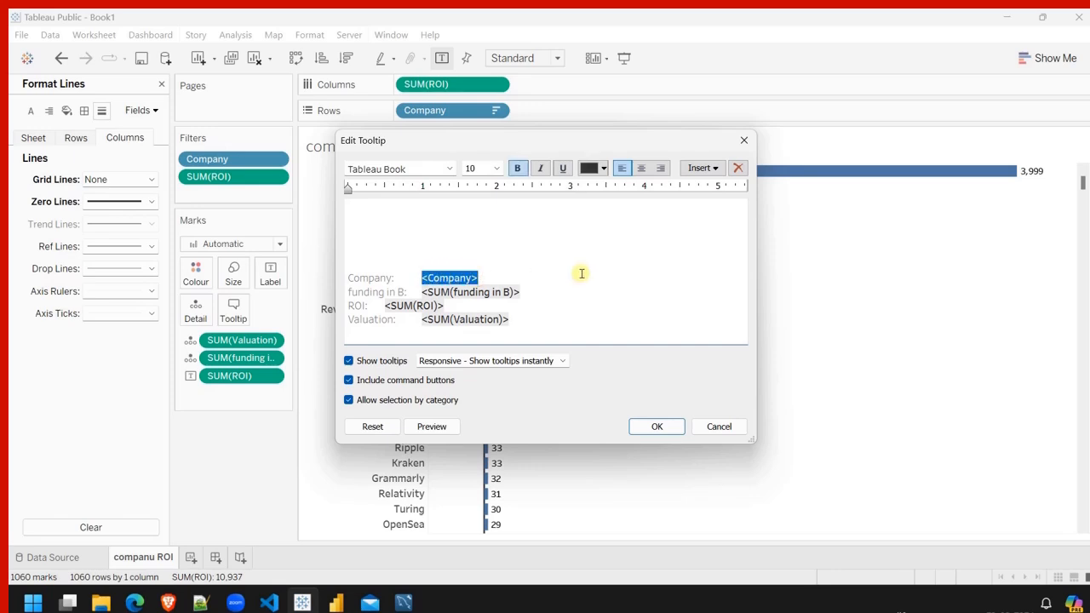
key(Delete)
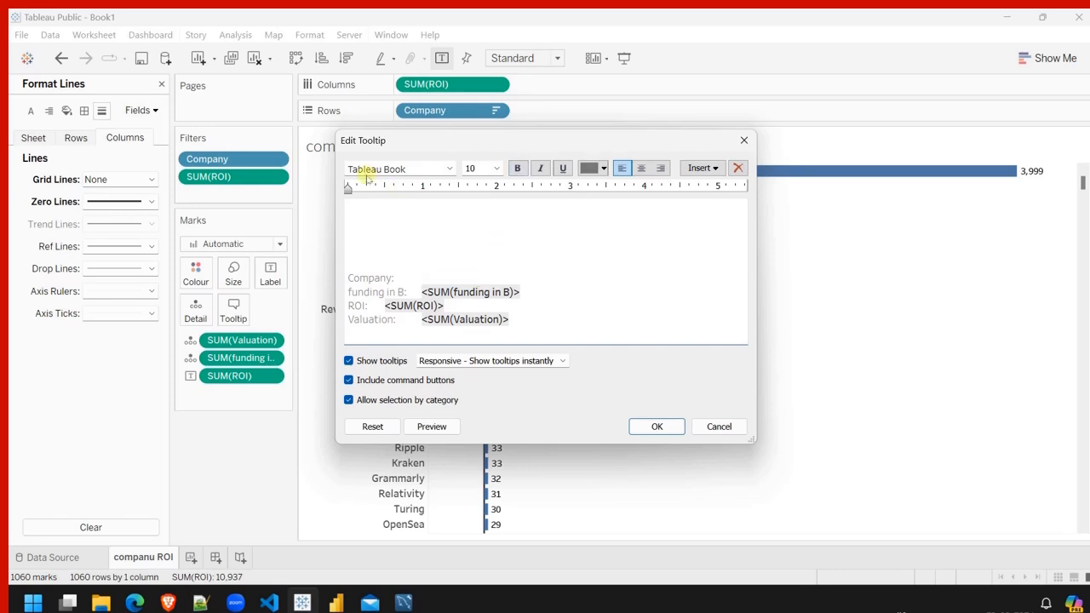
click(357, 202)
key(ctrl+v)
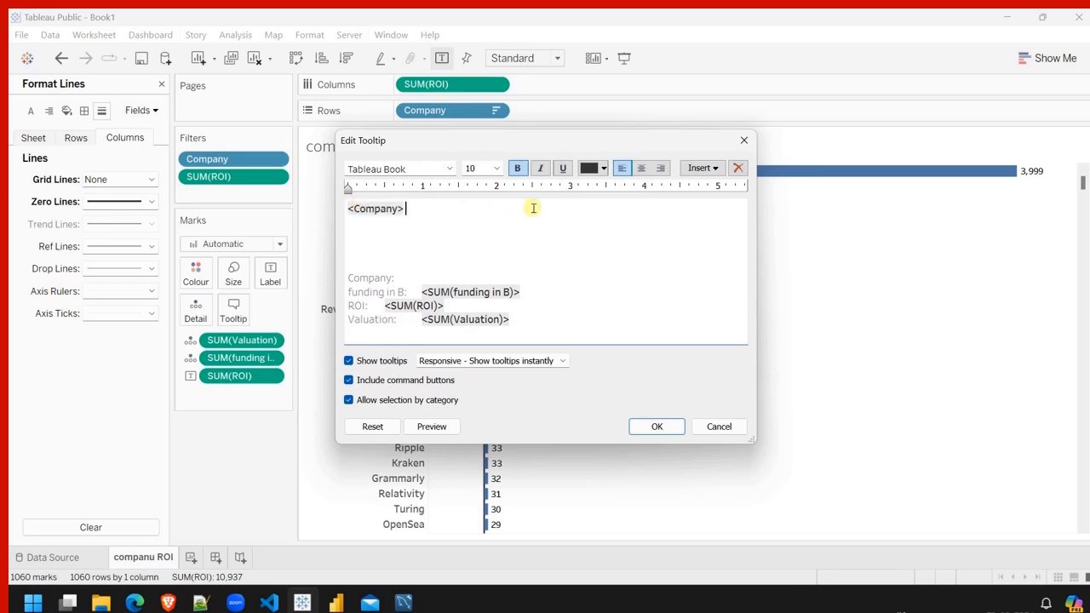
text(gave a ROI of)
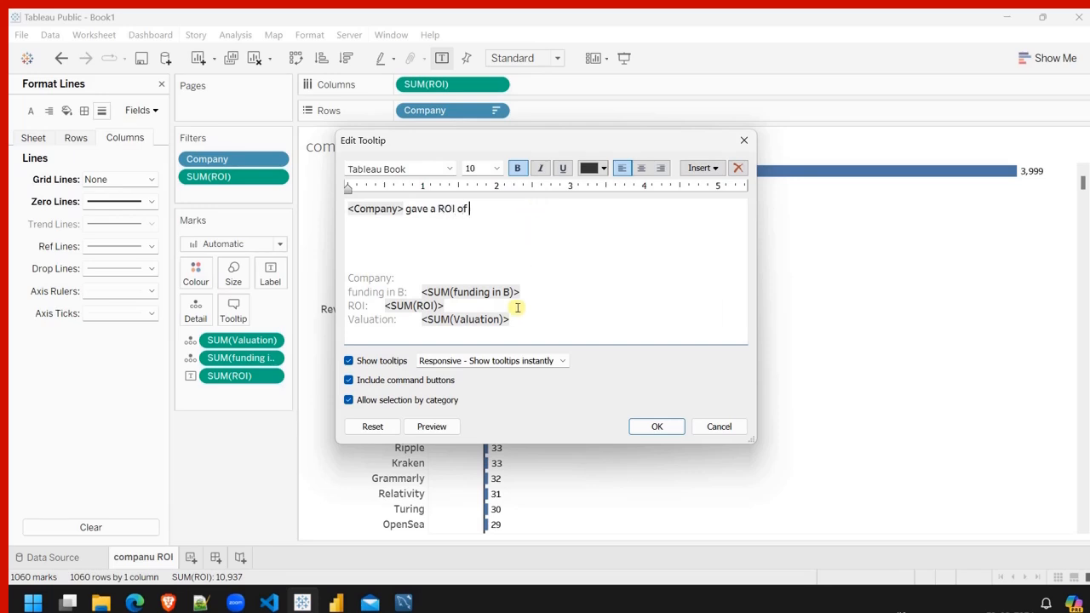
drag(444, 308, 385, 305)
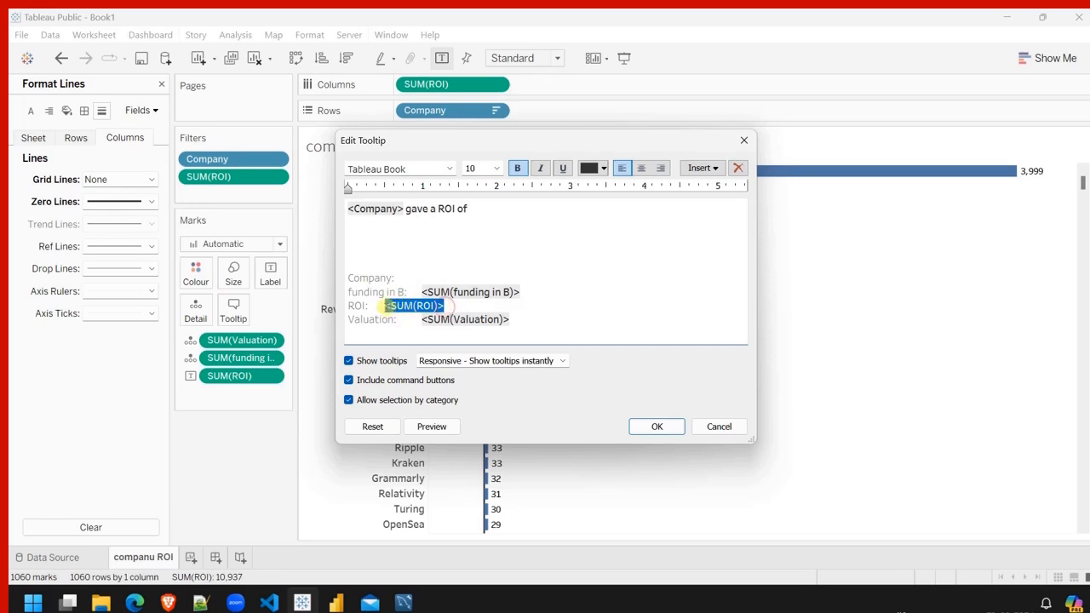
key(ctrl+v)
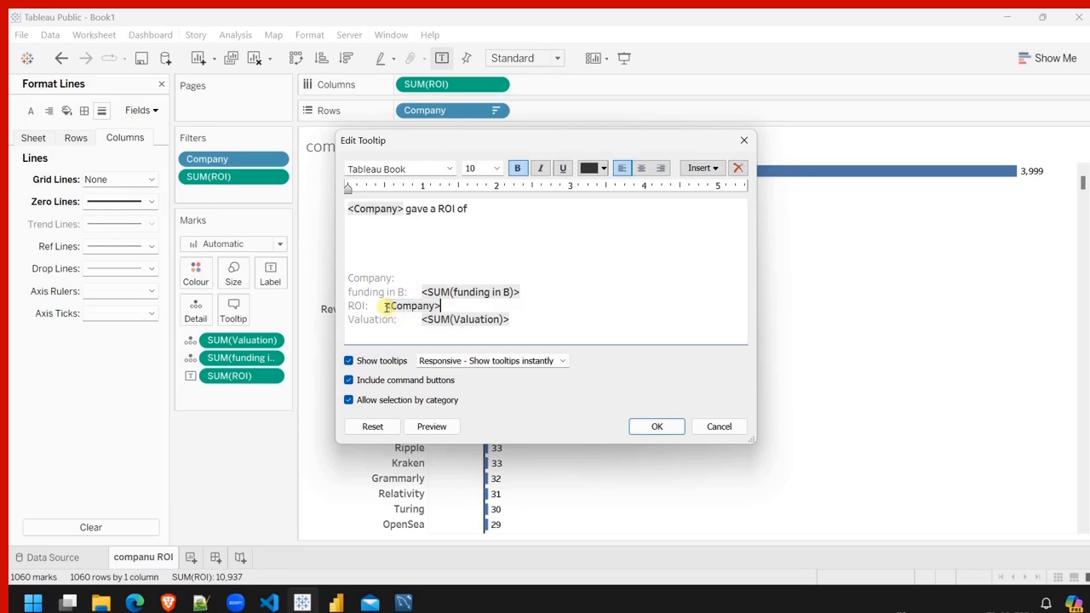
key(ctrl+z)
Move the <SUM(ROI)> field to the end of the tooltip's first line and add a space after <Company>.
drag(447, 307, 384, 307)
key(ctrl+x)
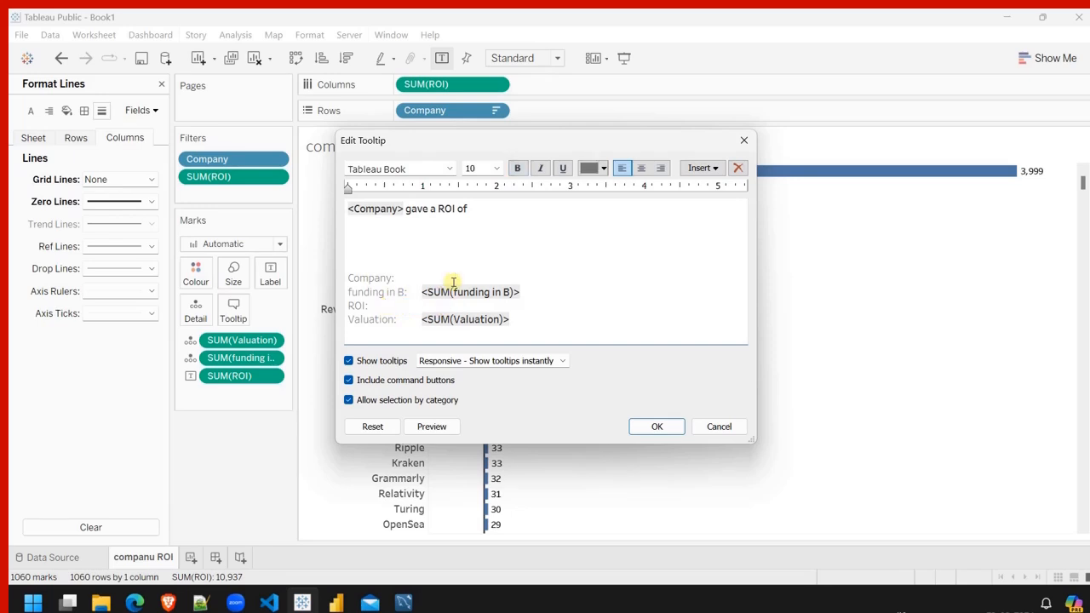
click(523, 209)
key(ctrl+v)
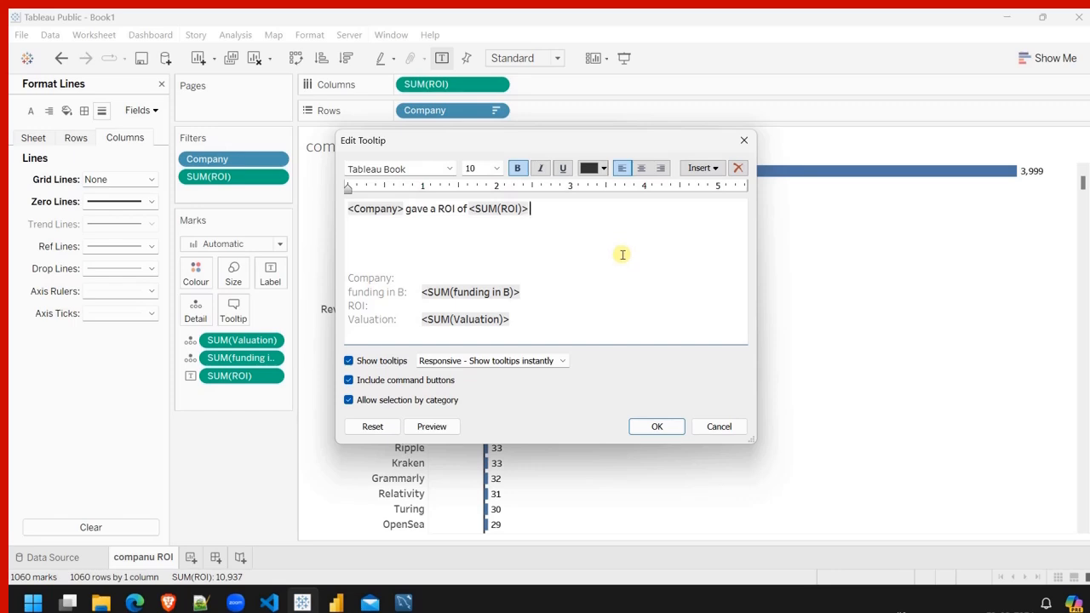
click(405, 209)
text(t)
key(BackSpace)
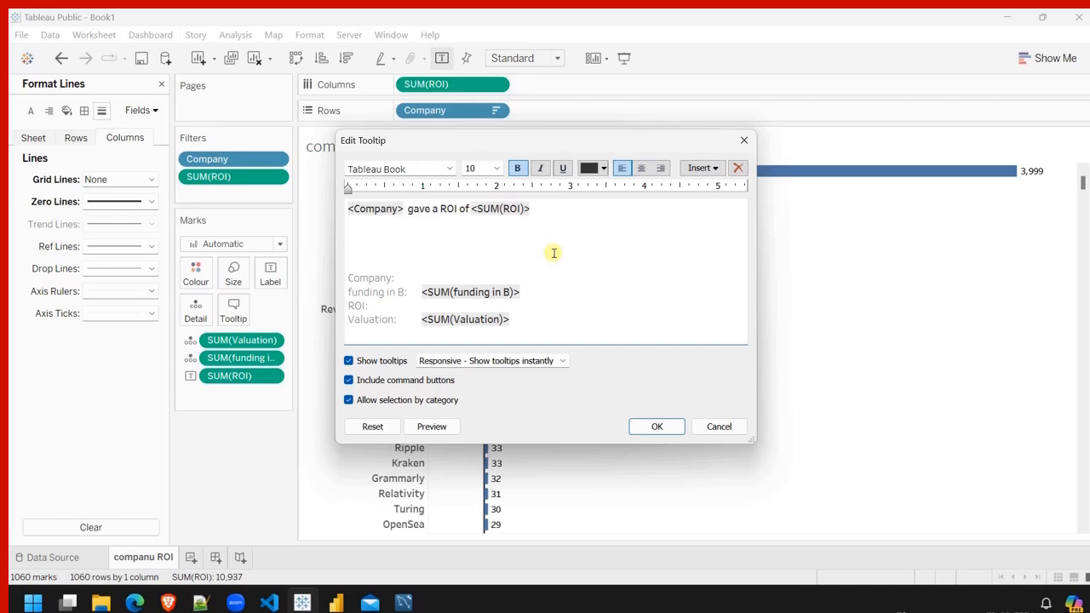
Add "boasted a valuation of" after <Company> in the tooltip and move the <SUM(Valuation)> field behind that text.
text(boasted a)
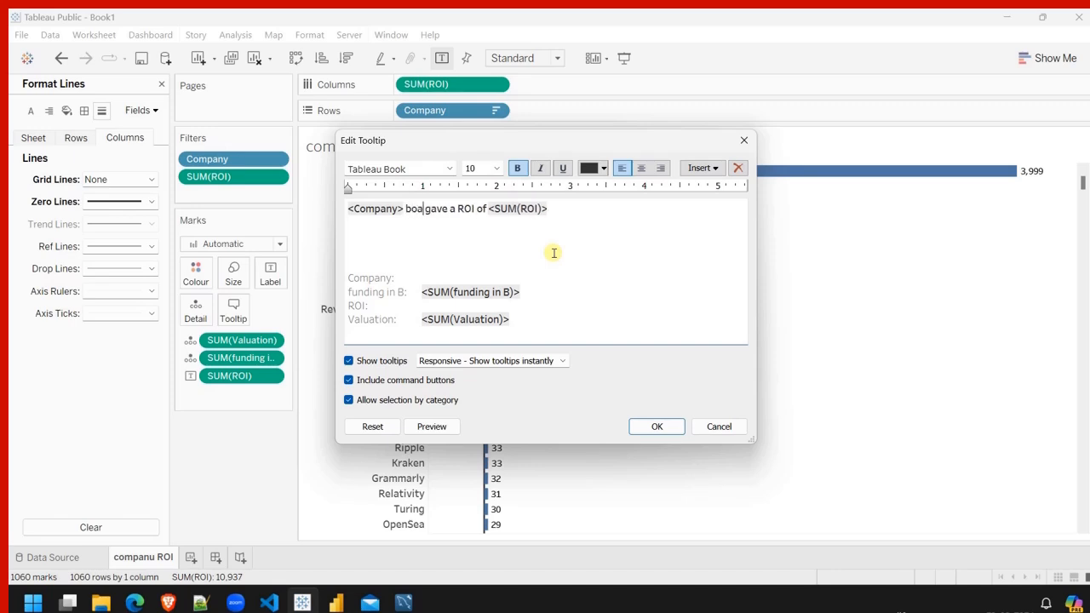
text( val )
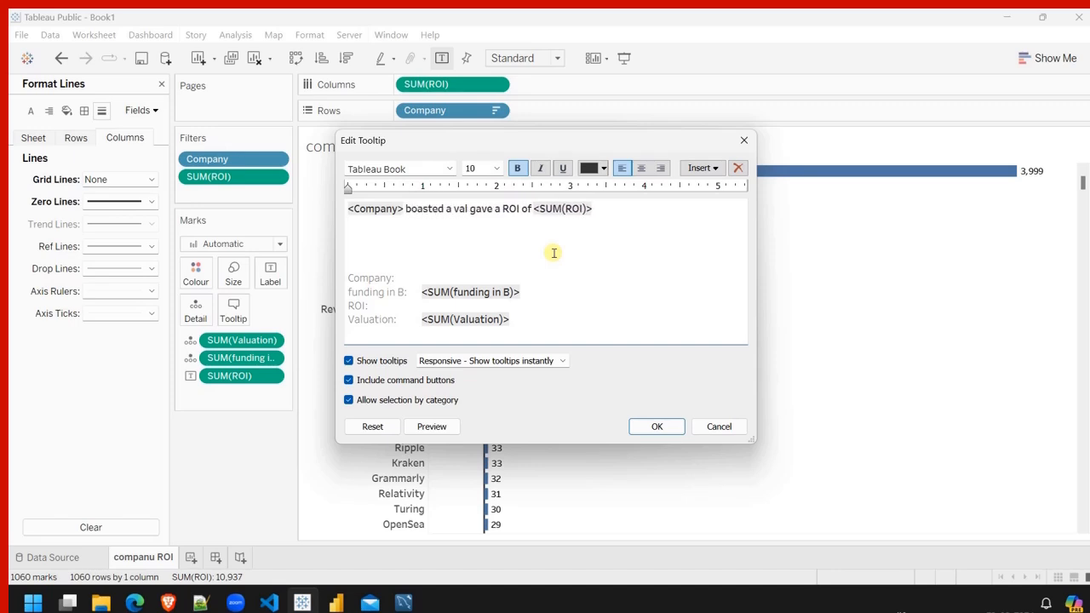
text(uation)
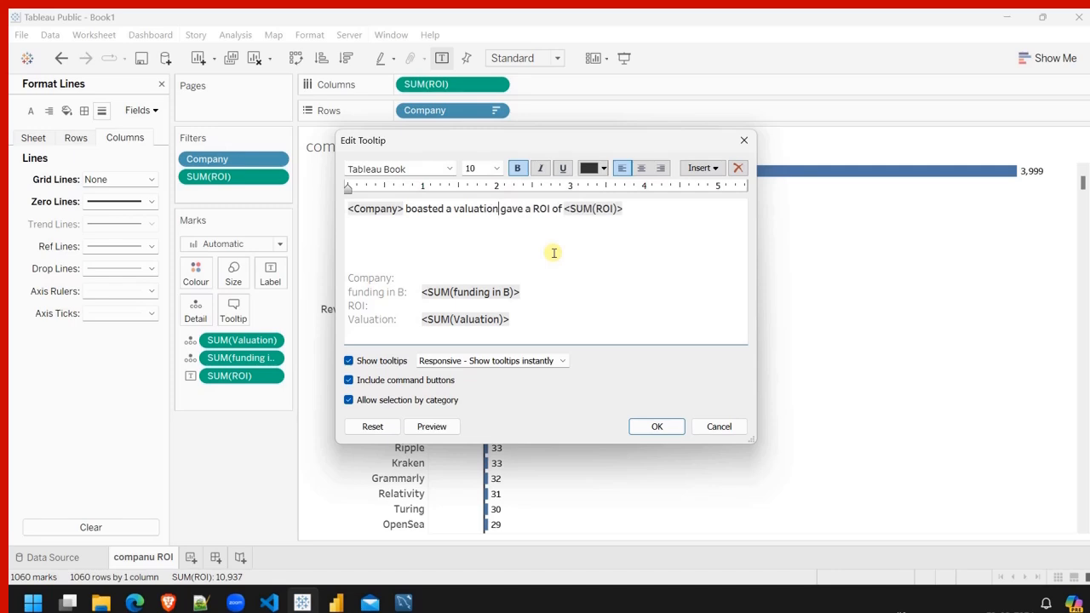
text( of)
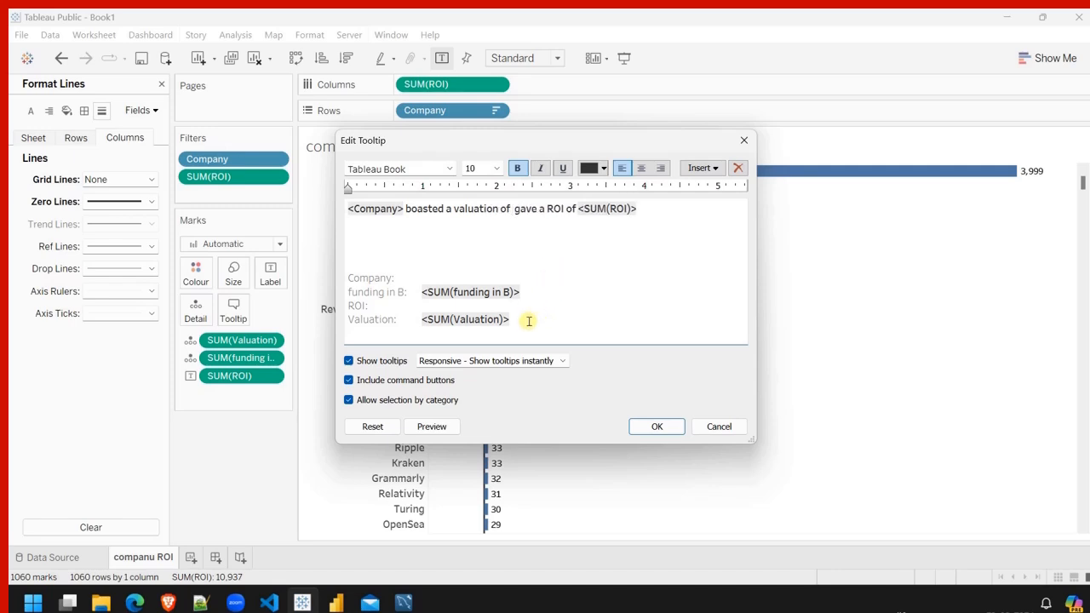
drag(511, 321, 512, 209)
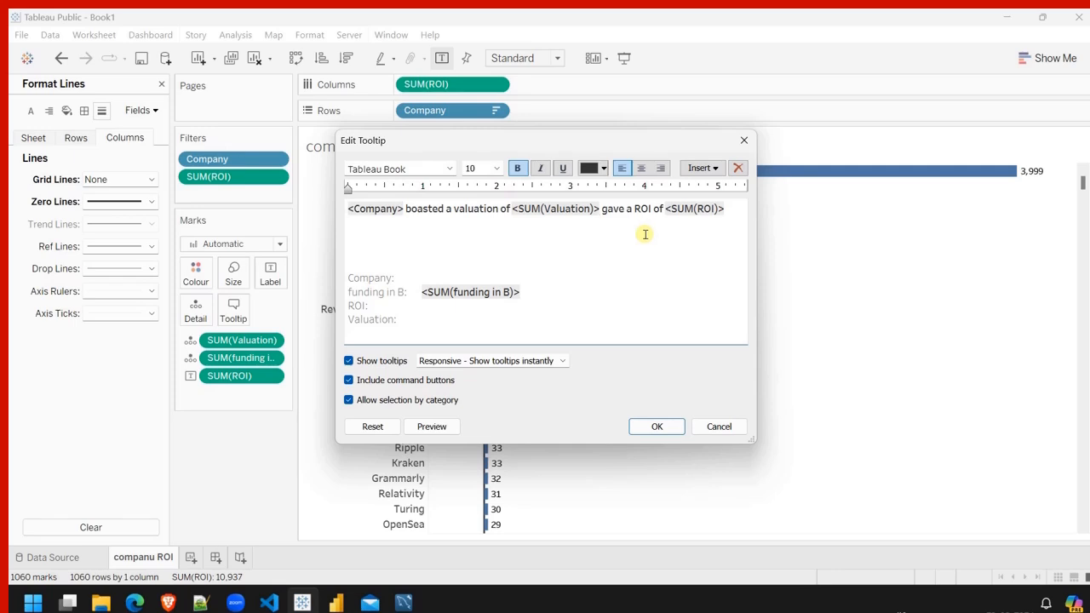
Extend the tooltip sentence with "at a funding of", move <SUM(funding in B)> after it, and add "and" before "gave".
text(at)
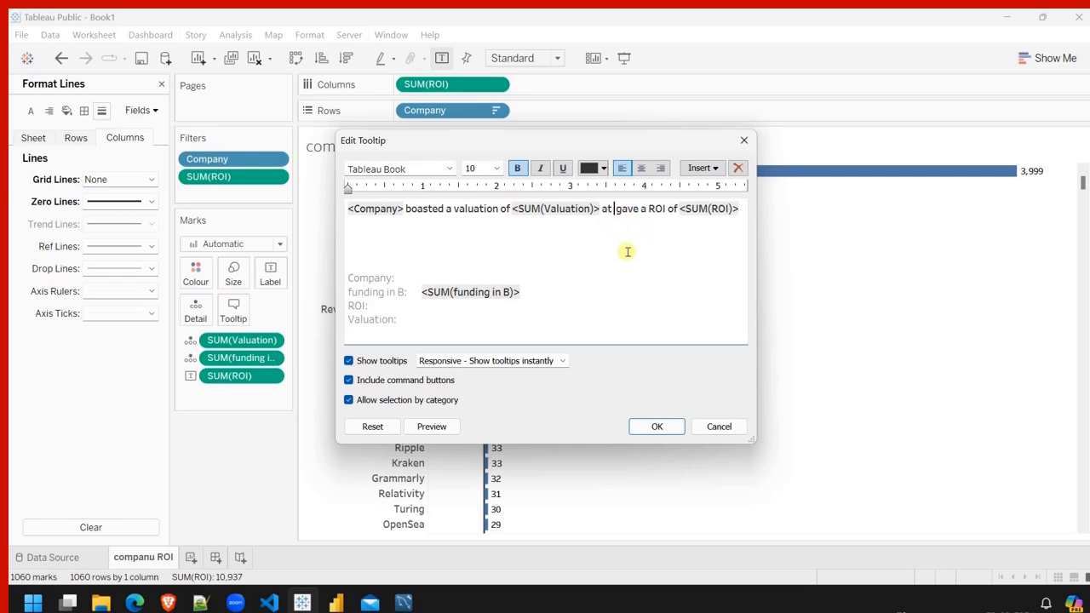
text( a fundi )
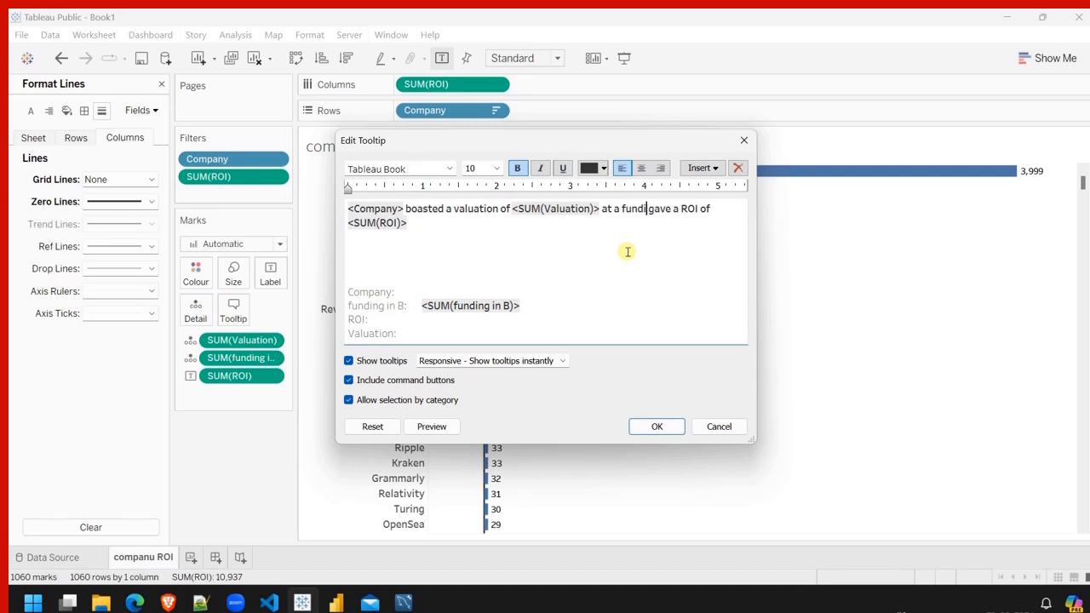
text(ng of)
drag(519, 306, 423, 306)
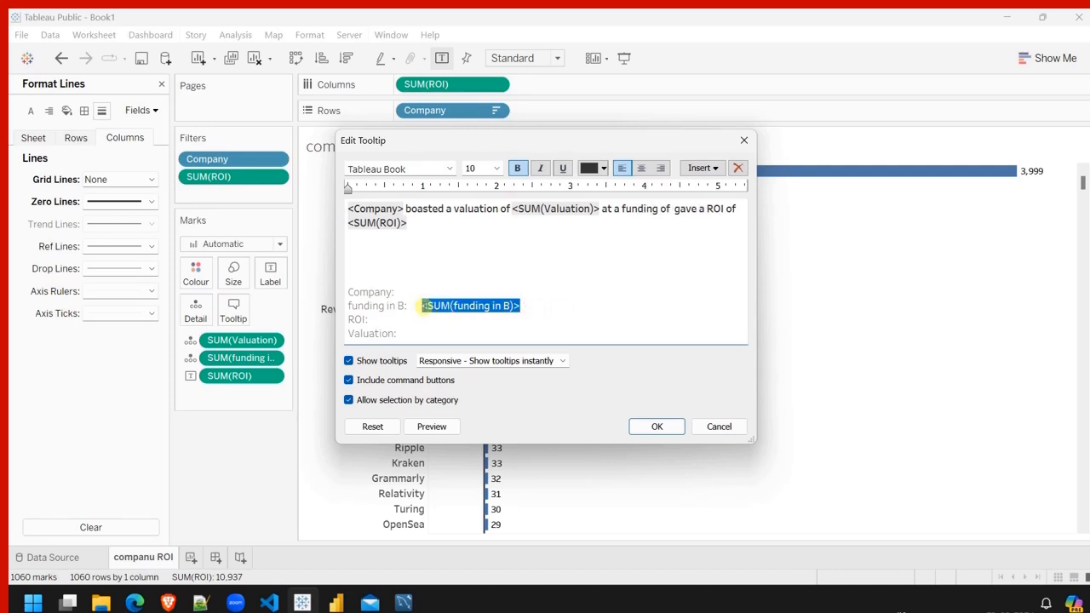
key(ctrl+x)
click(672, 208)
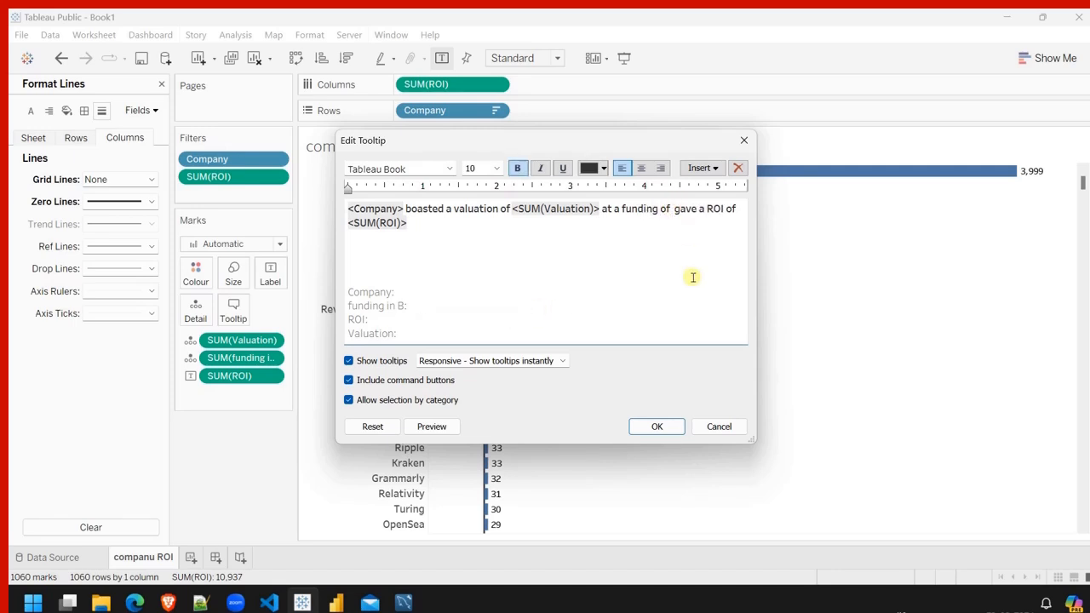
key(ctrl+v)
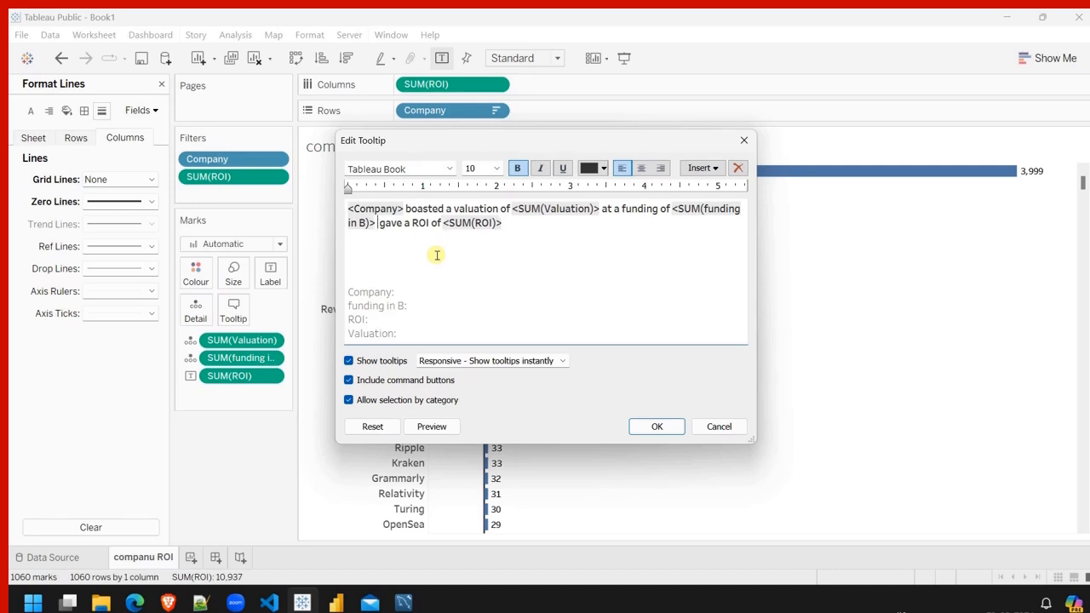
text(and)
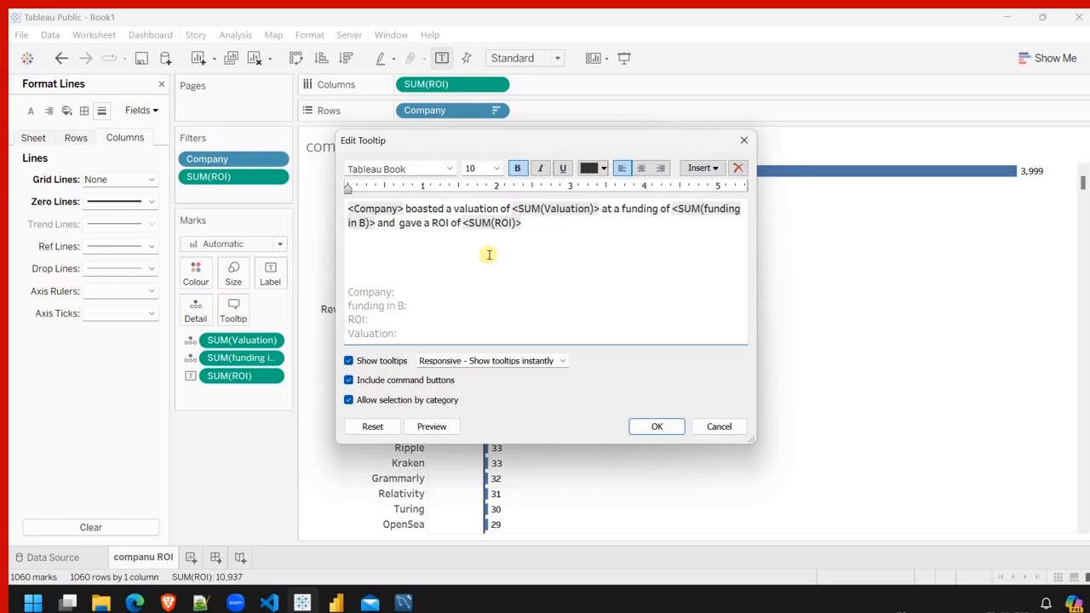
Remove bold from the tooltip sentence, then format its <Company> field in bold at size 12.
drag(527, 223, 317, 207)
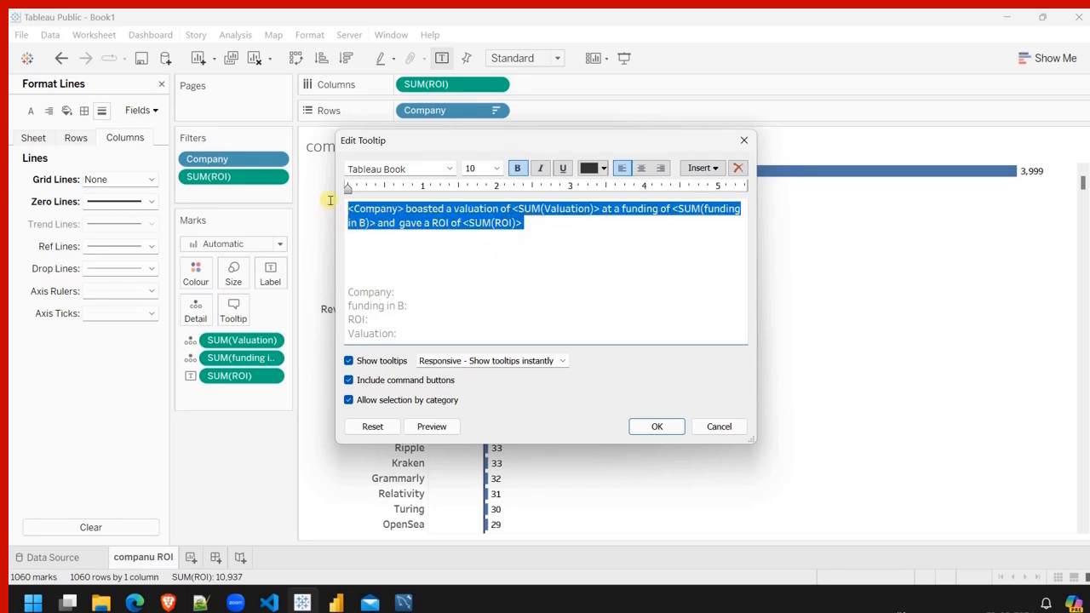
click(523, 266)
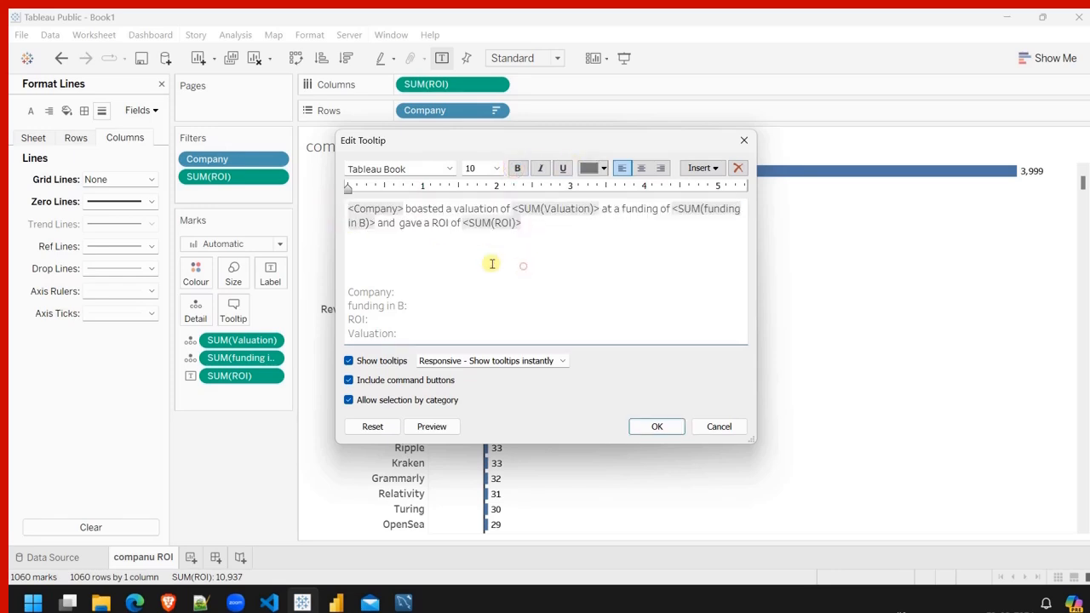
double_click(404, 208)
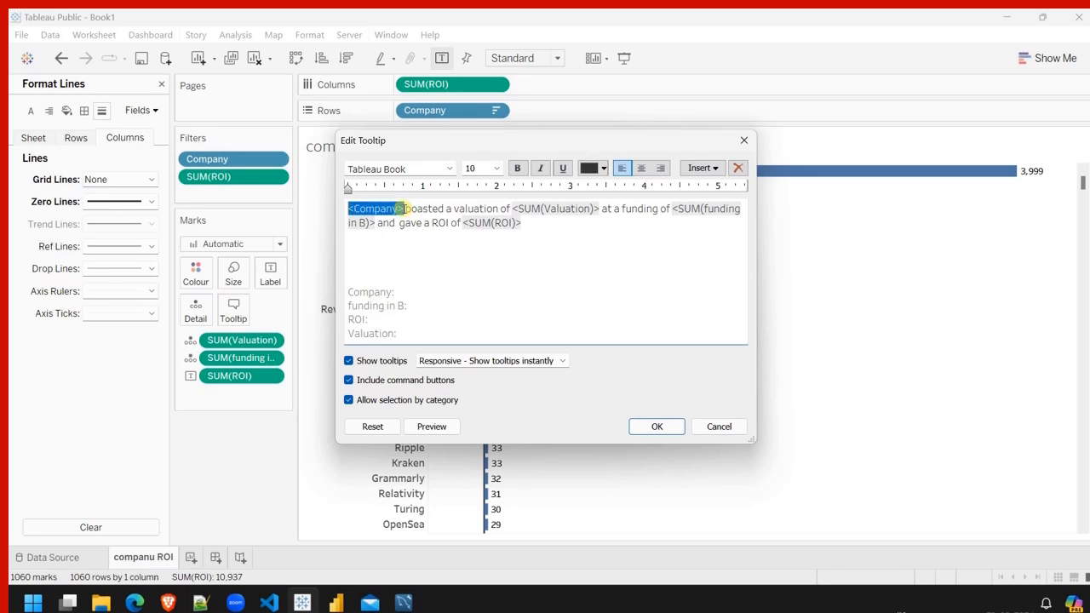
click(496, 168)
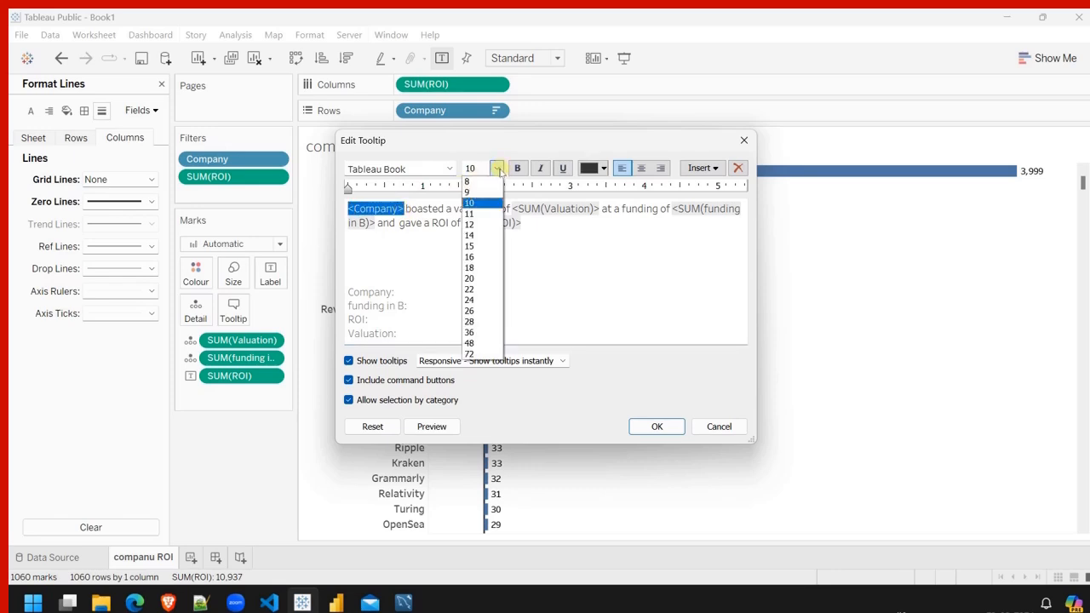
click(475, 224)
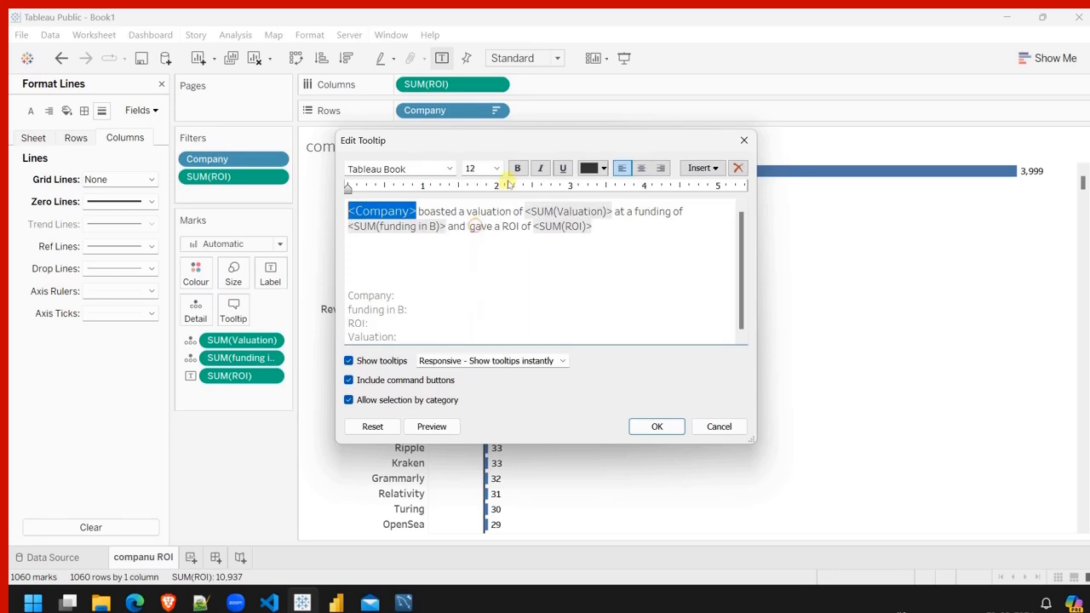
Format the <SUM(Valuation)> field in the tooltip sentence in bold at size 12.
double_click(610, 213)
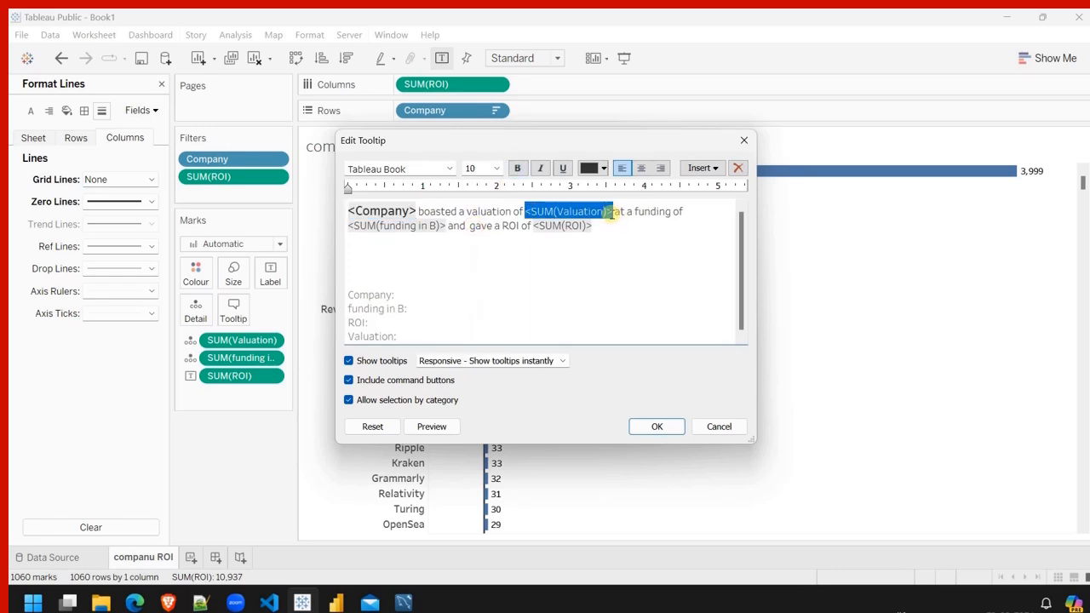
click(516, 168)
click(497, 168)
click(477, 224)
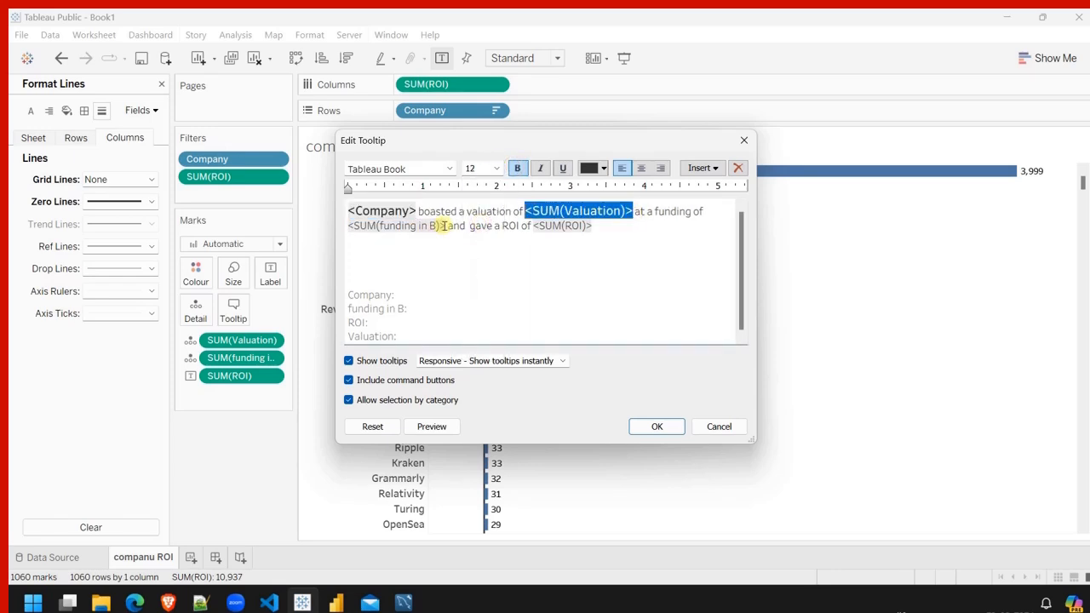
Format the <SUM(funding in B)> field in the tooltip sentence in bold at size 12.
click(446, 226)
key(shift+Left)
key(shift+Left)
key(shift+Left)
key(shift+Left)
key(shift+Left)
key(shift+Left)
key(shift+Left)
key(shift+Left)
key(shift+Left)
key(shift+Left)
key(shift+Left)
key(shift+Left)
key(shift+Left)
key(shift+Left)
key(shift+Left)
key(shift+Left)
key(shift+Left)
key(shift+Left)
key(shift+Left)
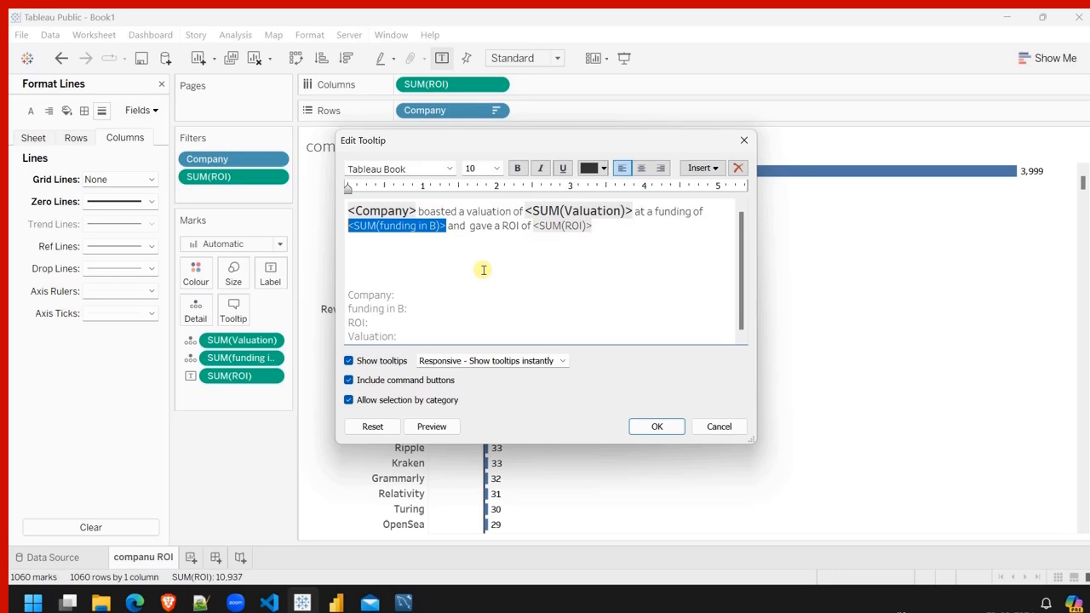
click(493, 169)
click(477, 224)
click(526, 168)
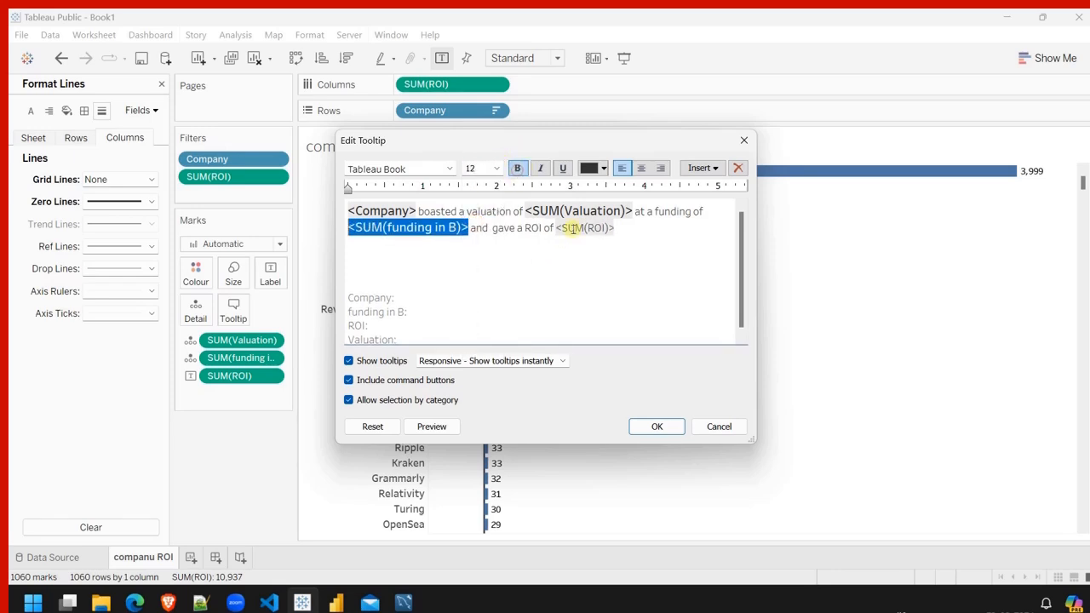
End the tooltip sentence with a period, format it and <SUM(ROI)> in bold at size 12, and apply the tooltip.
click(621, 228)
key(shift+Left)
key(shift+Left)
key(shift+Left)
key(shift+Left)
key(shift+Left)
key(shift+Left)
key(shift+Left)
key(shift+Left)
key(shift+Left)
key(shift+Left)
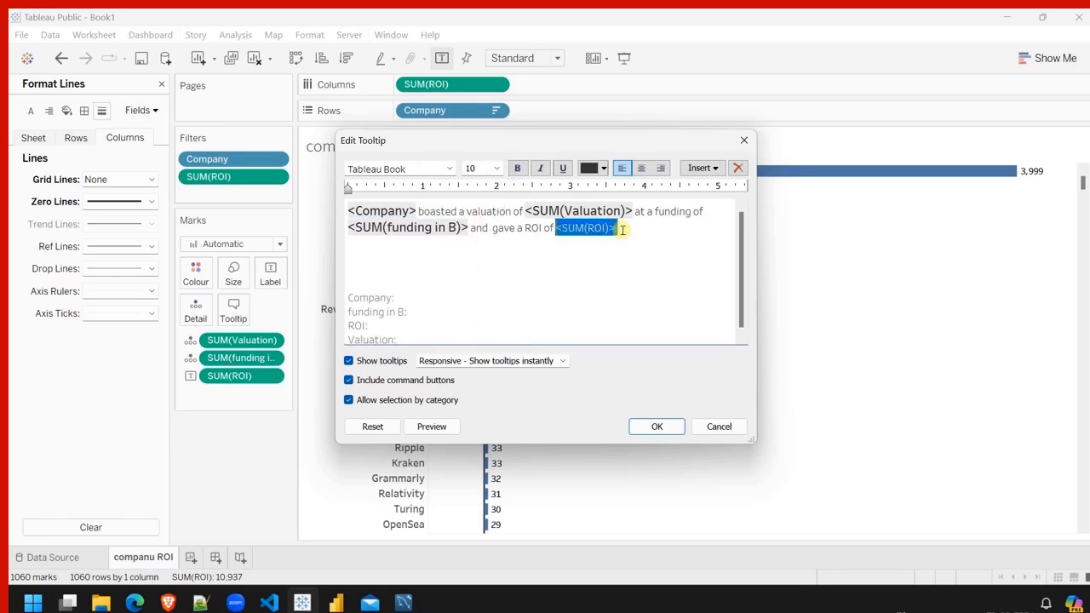
click(496, 168)
click(472, 225)
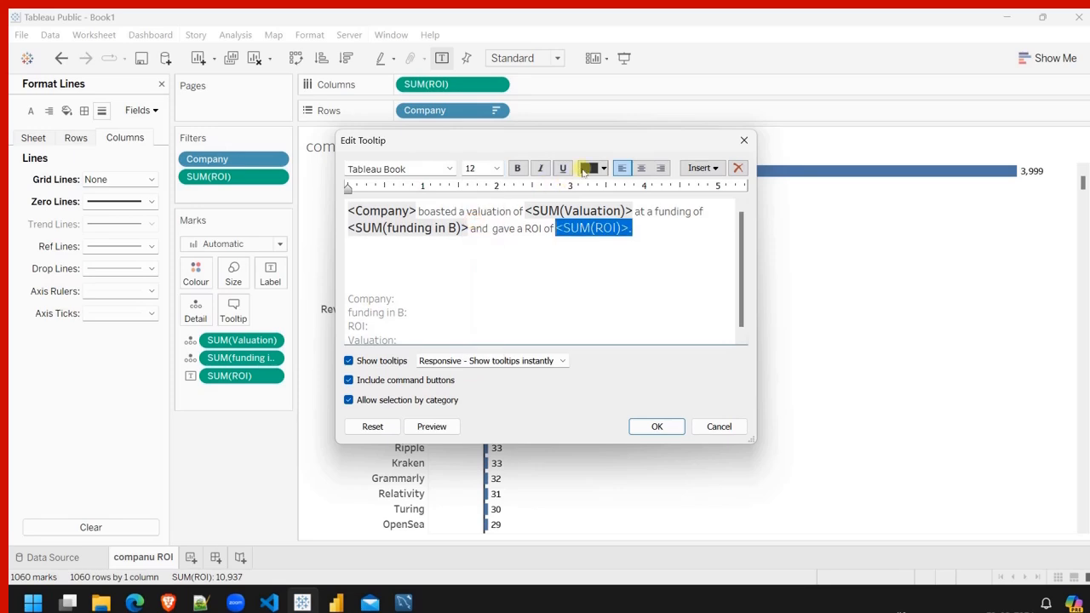
click(517, 168)
click(657, 428)
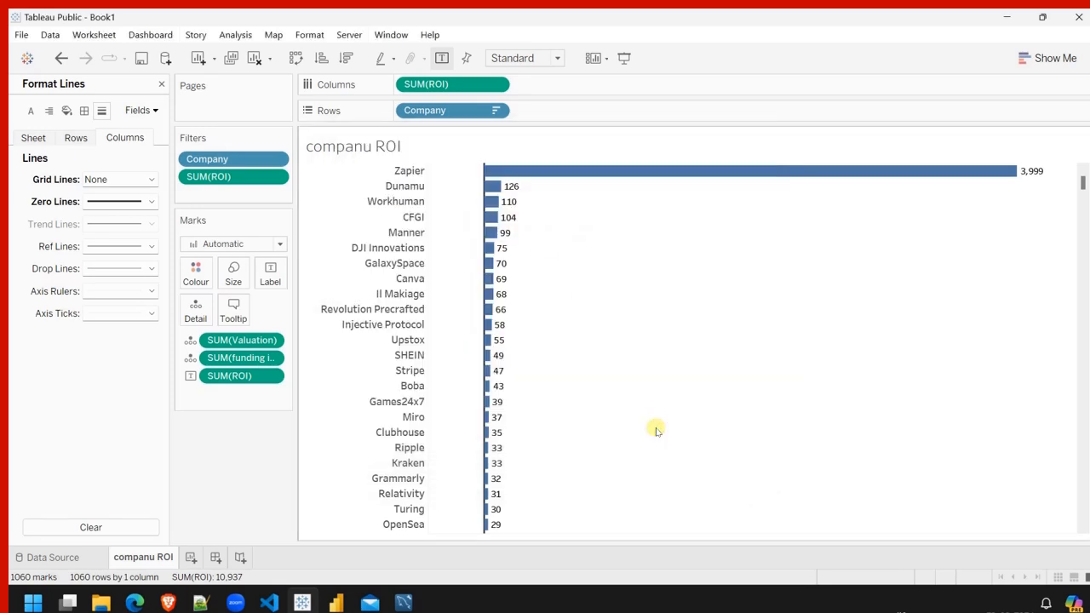
Check the Zapier bar's tooltip, then delete the leftover field labels and blank lines below the tooltip sentence.
mouse_move(721, 171)
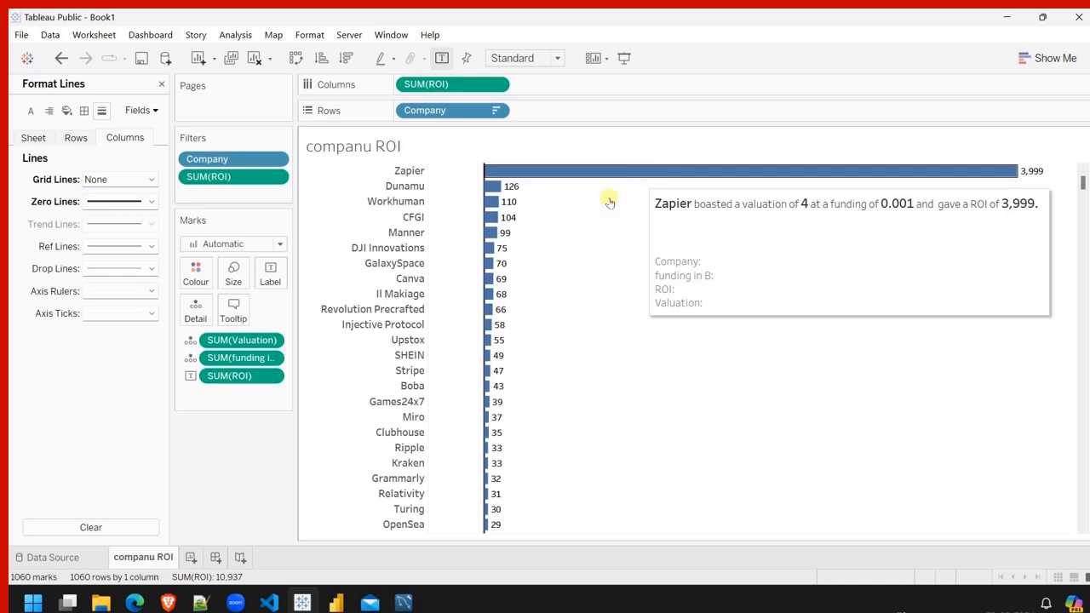
click(234, 311)
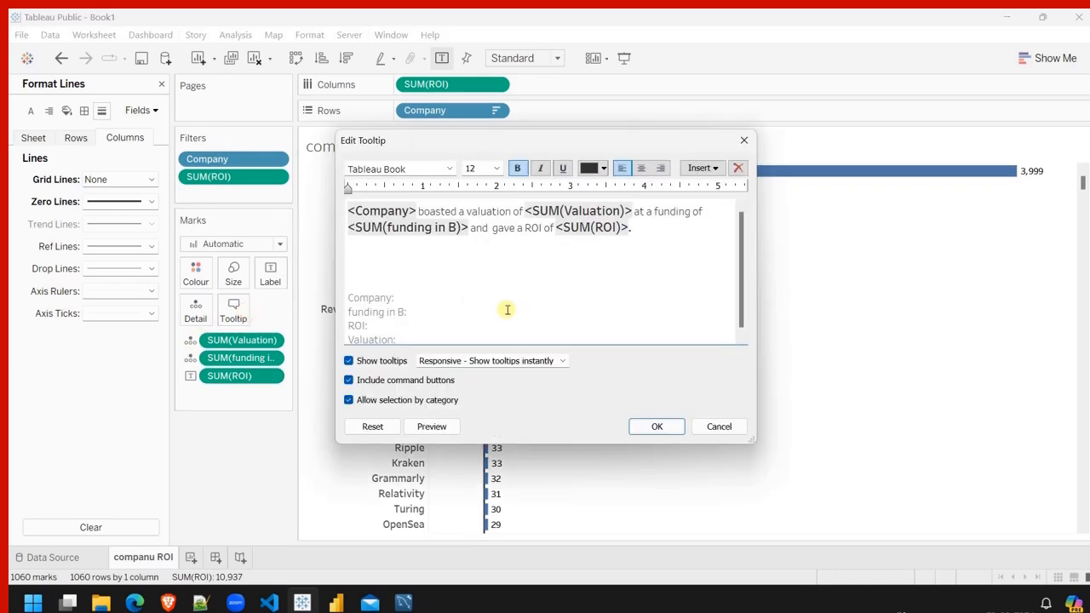
drag(423, 336, 349, 243)
key(BackSpace)
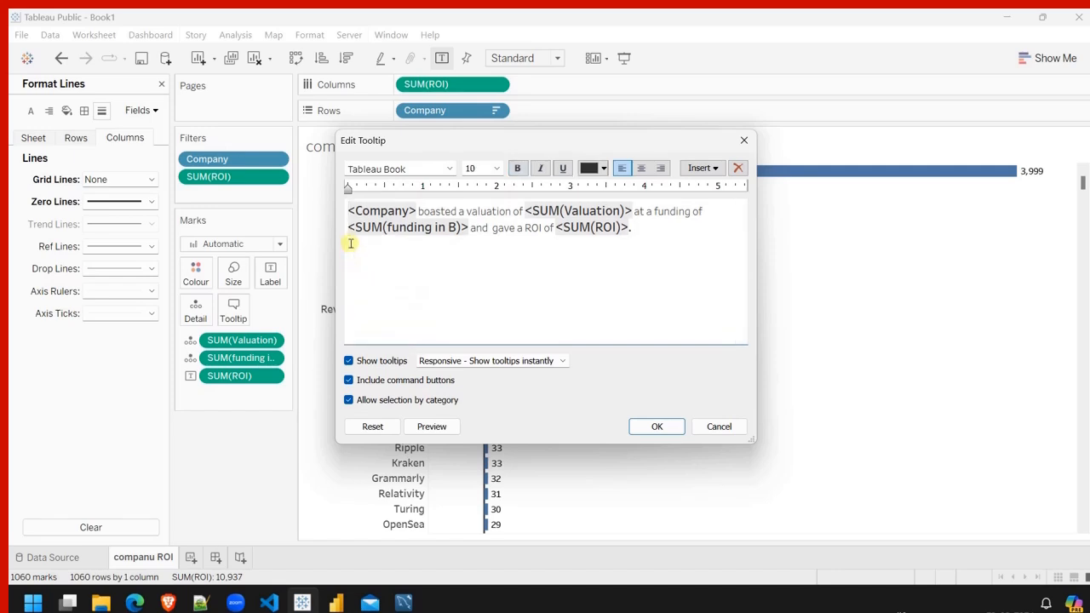
Break the tooltip sentence after "at a", remove the extra space before "gave", and apply the tooltip.
click(689, 270)
click(653, 212)
key(Return)
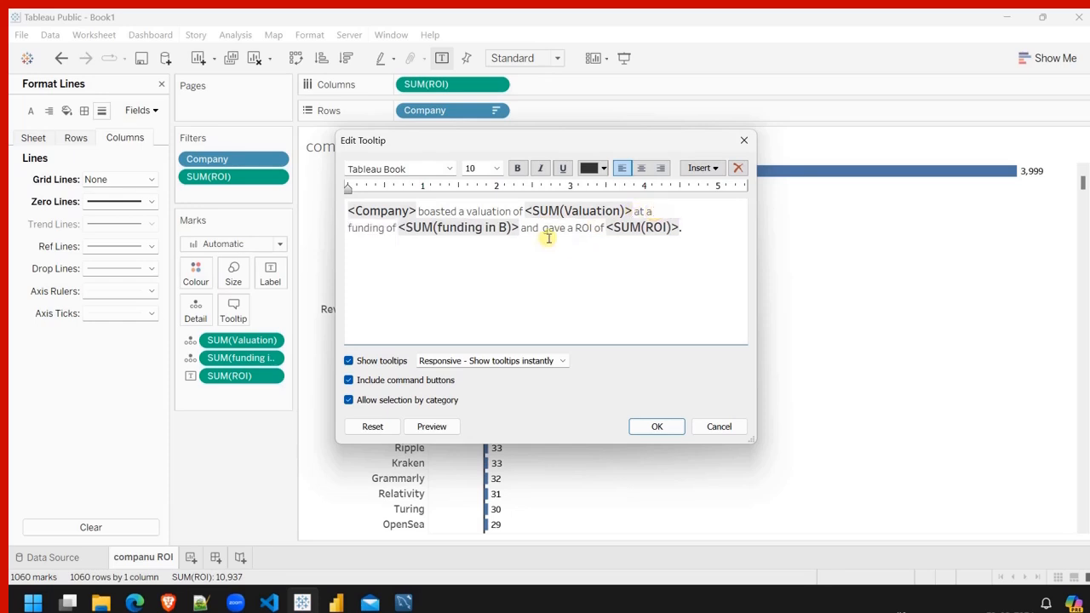
click(657, 426)
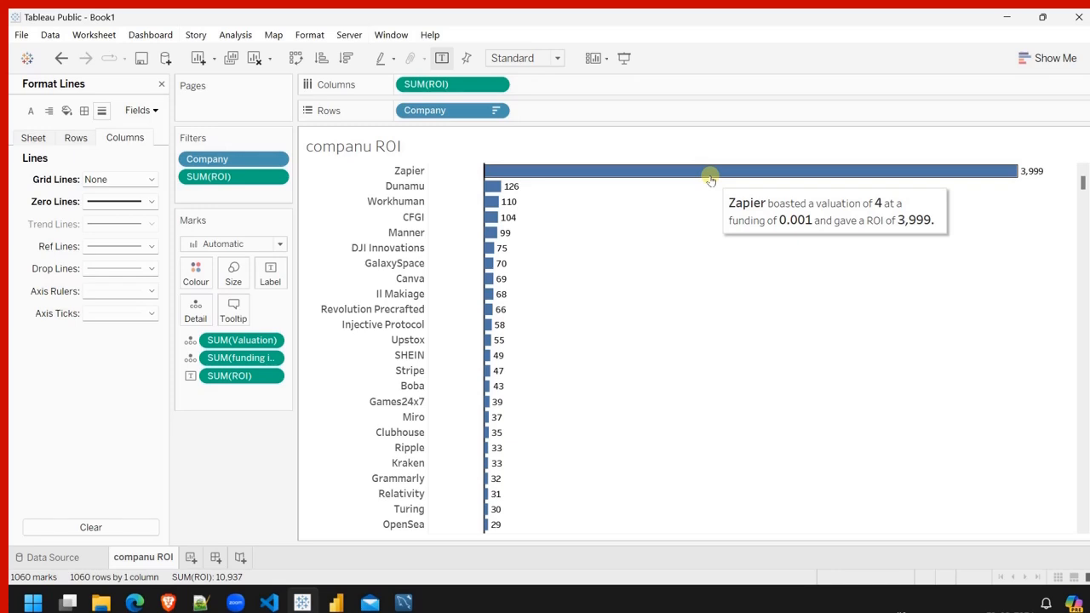
Set the default number format of funding in B to custom currency with prefix $ and suffix B.
click(161, 85)
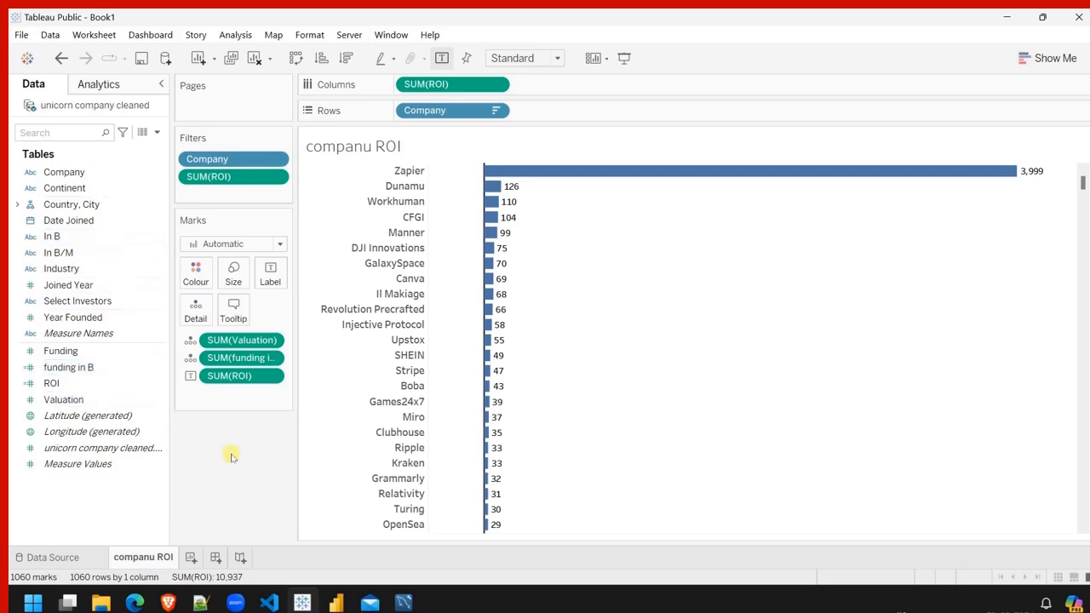
right_click(160, 370)
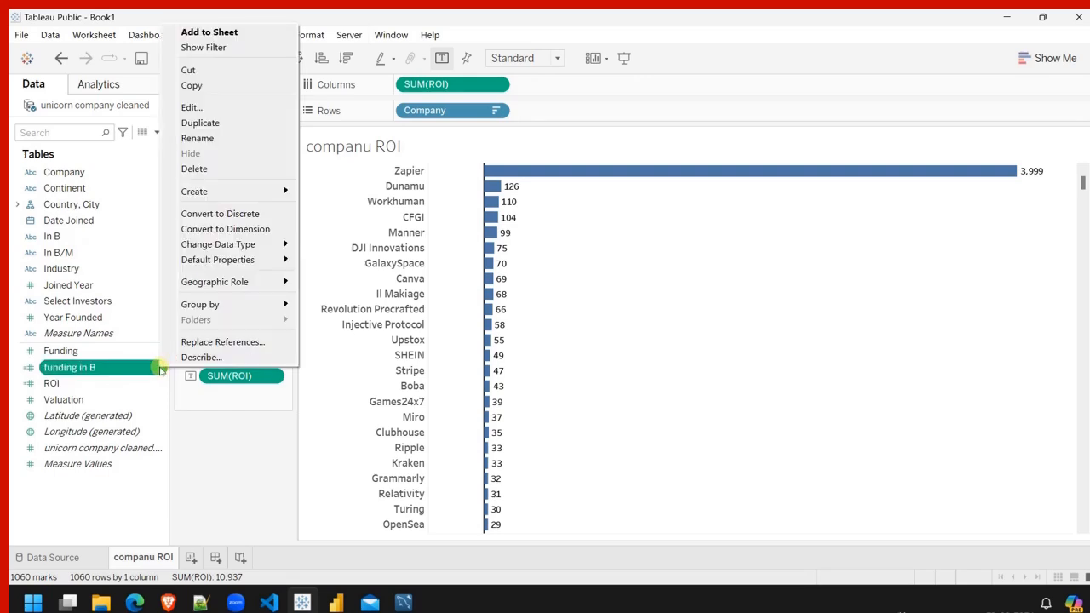
mouse_move(249, 247)
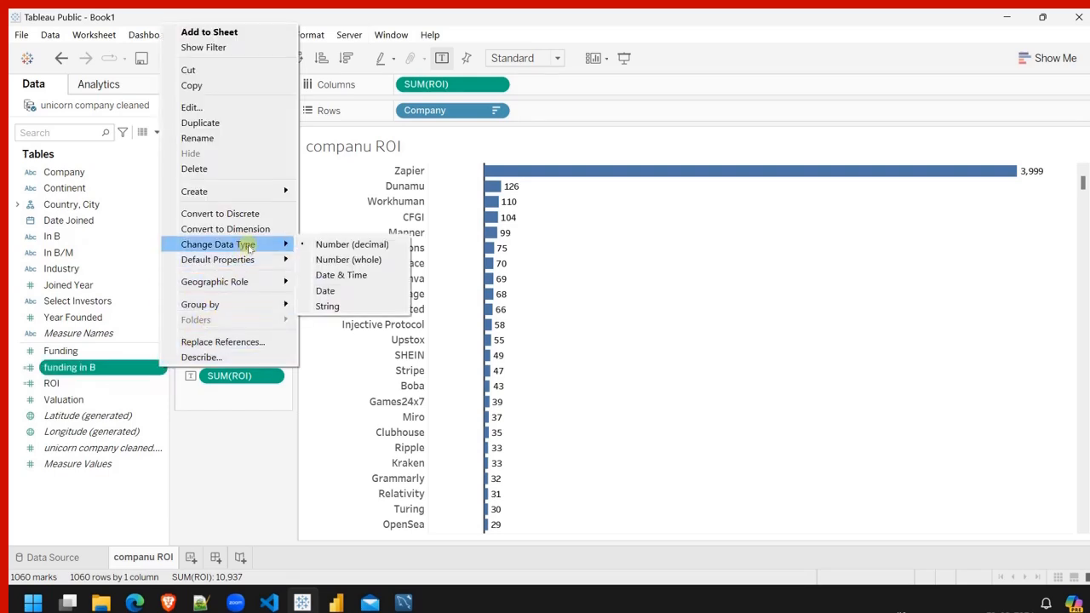
mouse_move(273, 261)
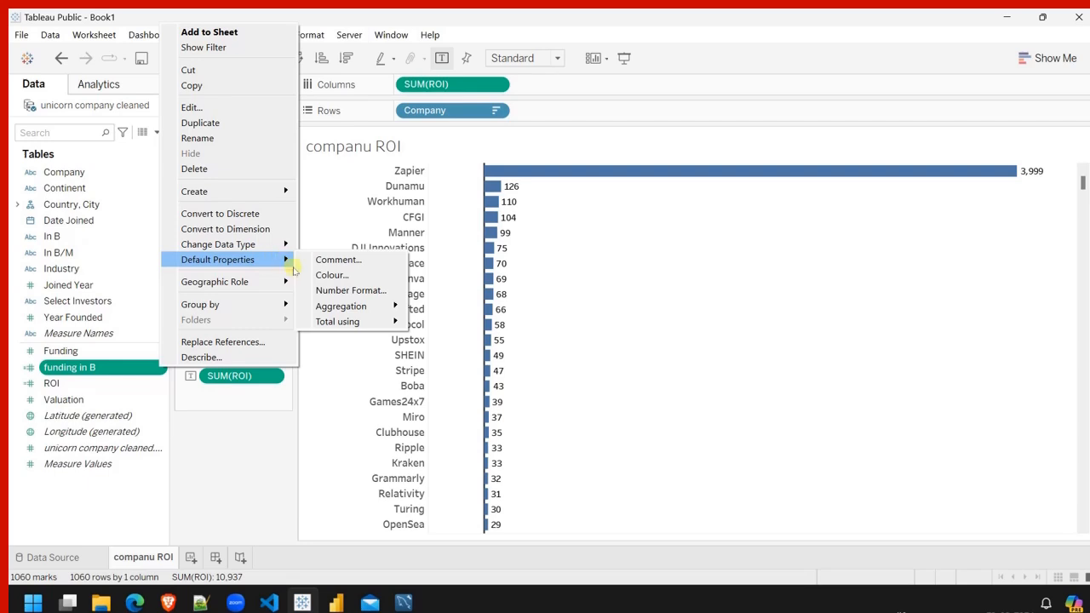
click(345, 291)
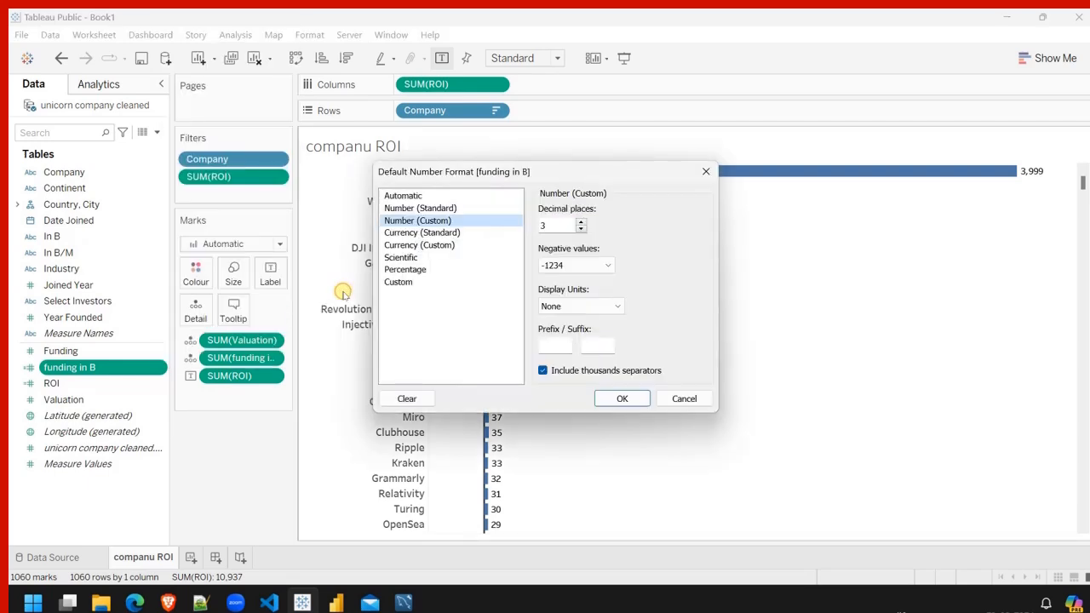
click(431, 246)
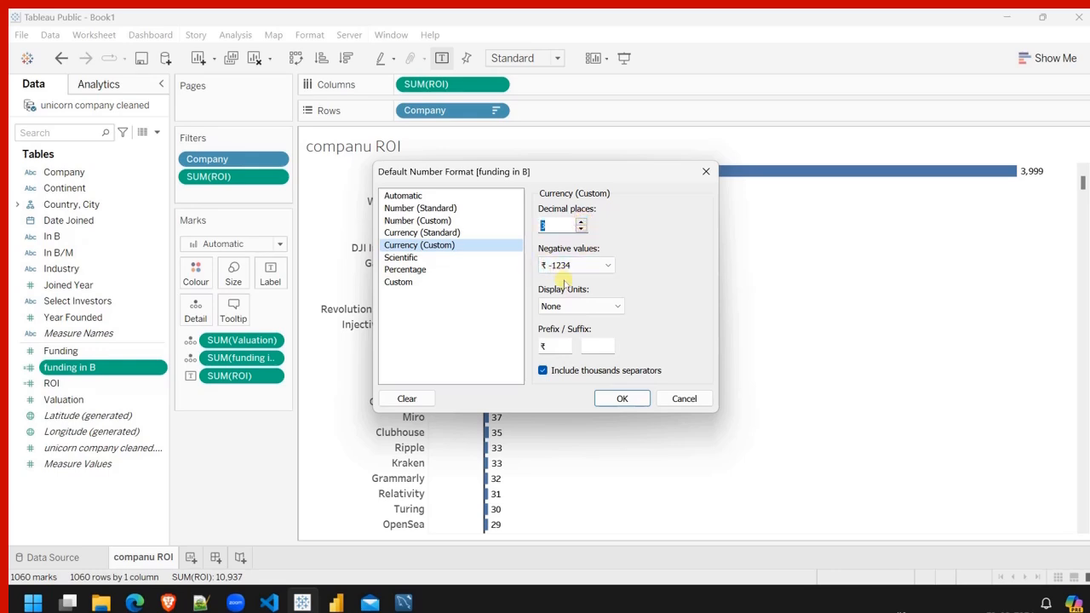
click(554, 346)
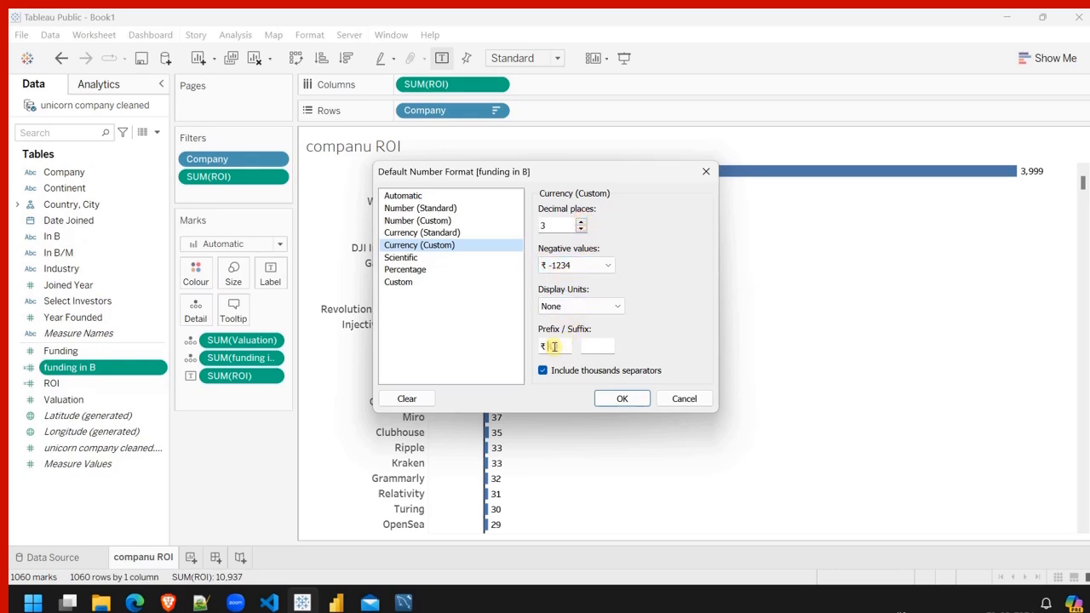
key(BackSpace)
click(601, 349)
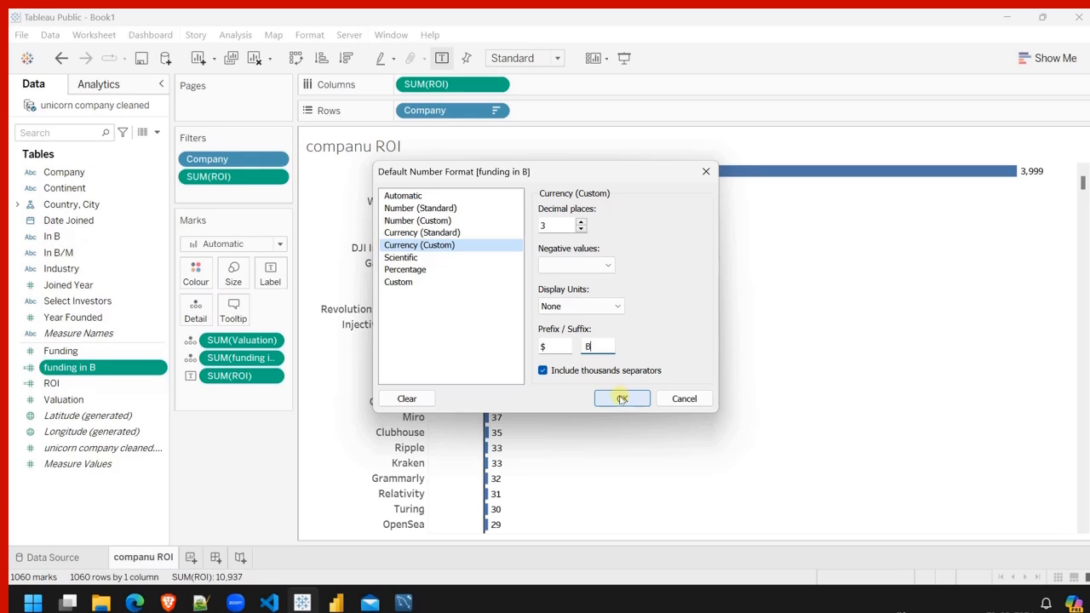
click(621, 398)
Set the default number format of Valuation to custom currency with 0 decimal places, prefix $ and suffix B.
click(160, 400)
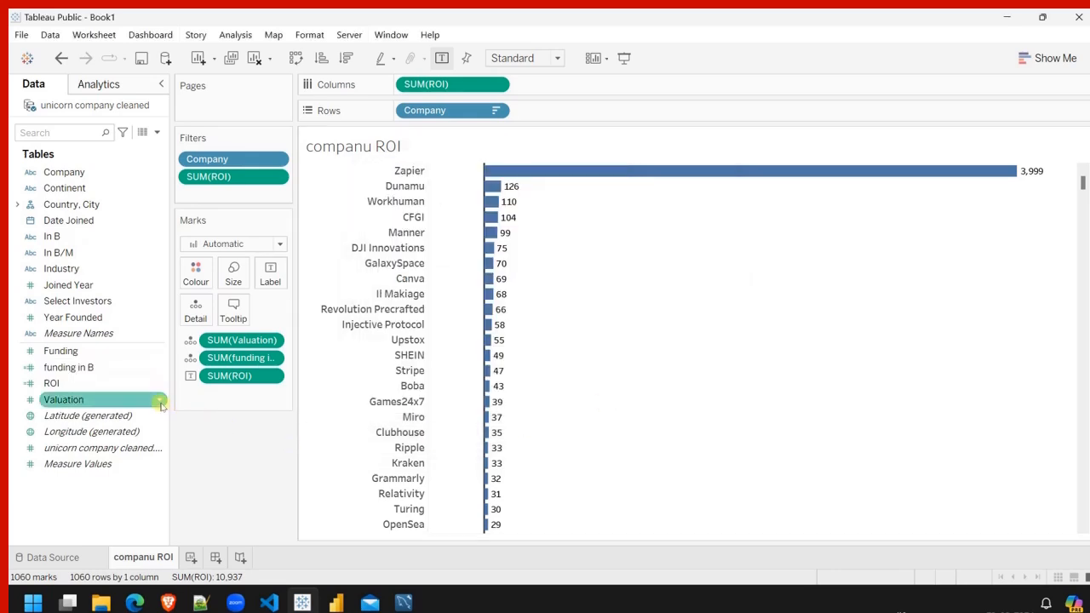
click(160, 402)
mouse_move(241, 281)
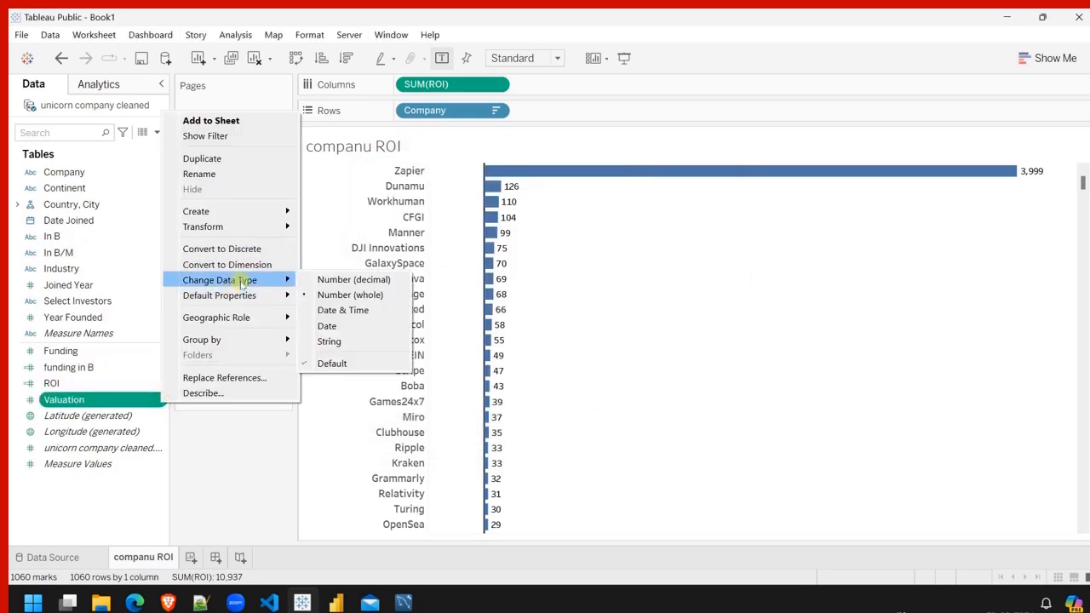
mouse_move(268, 295)
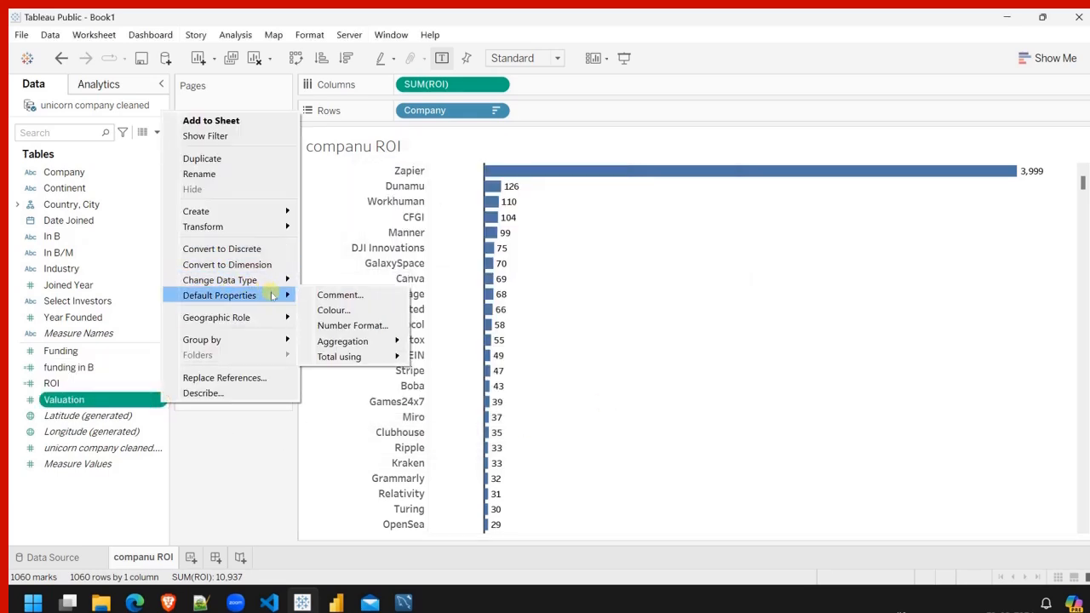
click(356, 326)
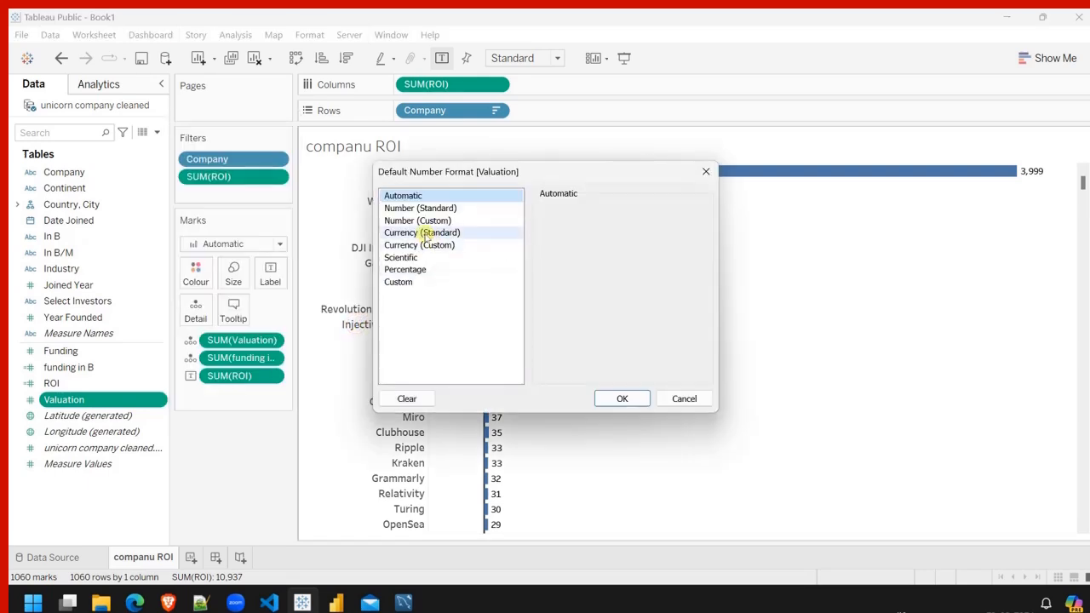
click(428, 245)
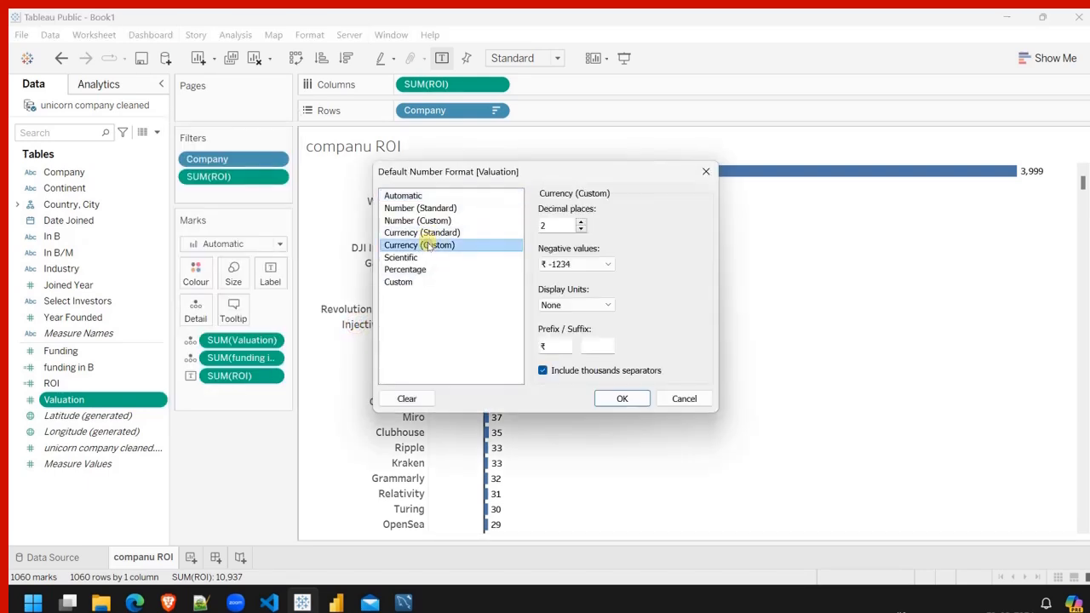
click(581, 228)
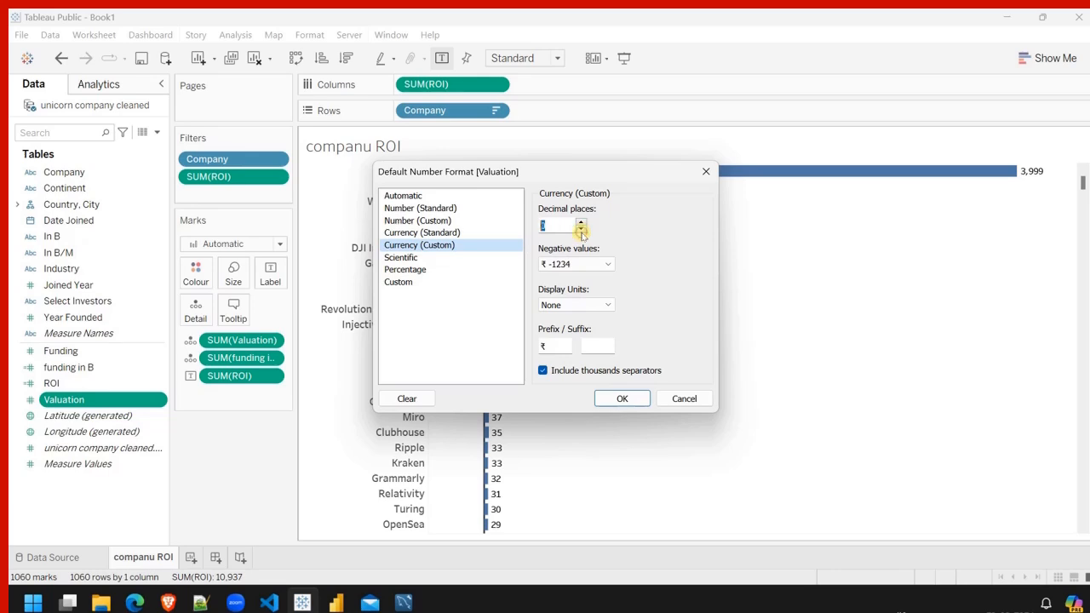
click(551, 347)
key(BackSpace)
click(598, 344)
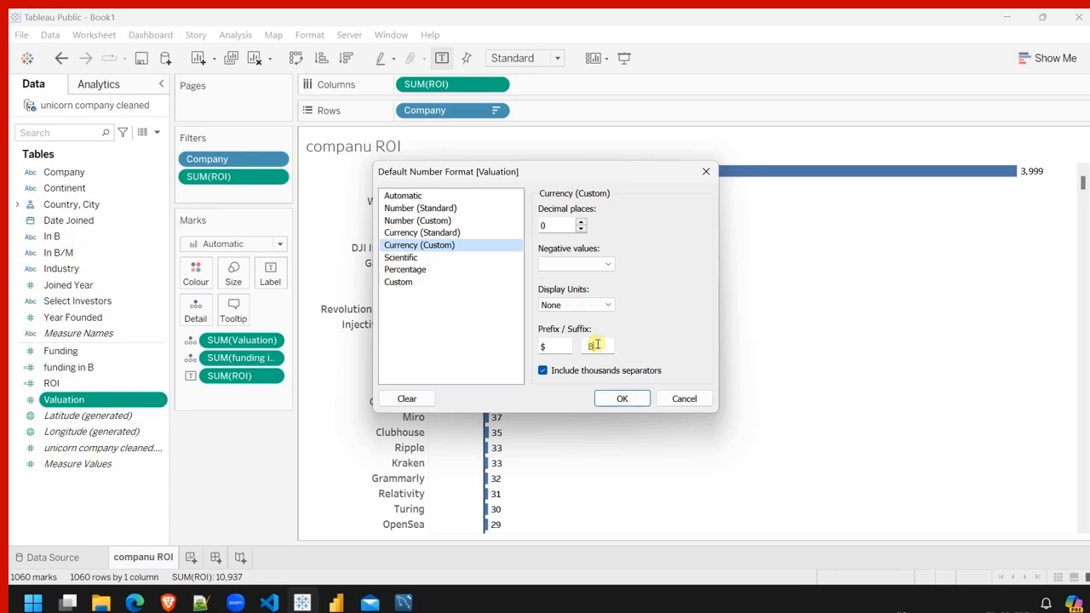
text(B)
click(620, 398)
Review the default number format of funding in B and check the currency values in the Zapier bar's tooltip.
click(106, 368)
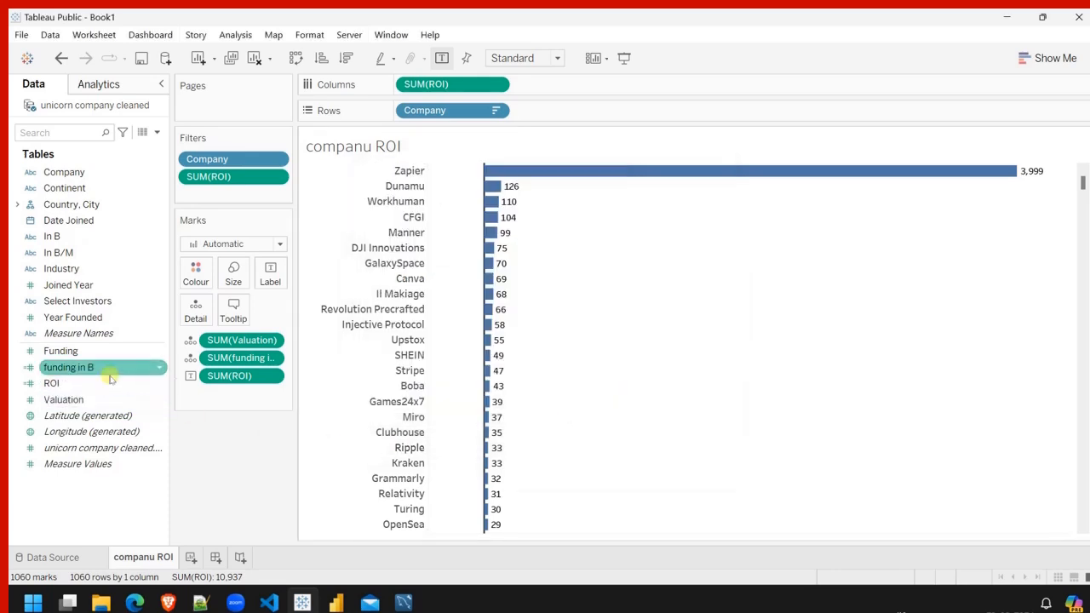
right_click(154, 371)
mouse_move(259, 248)
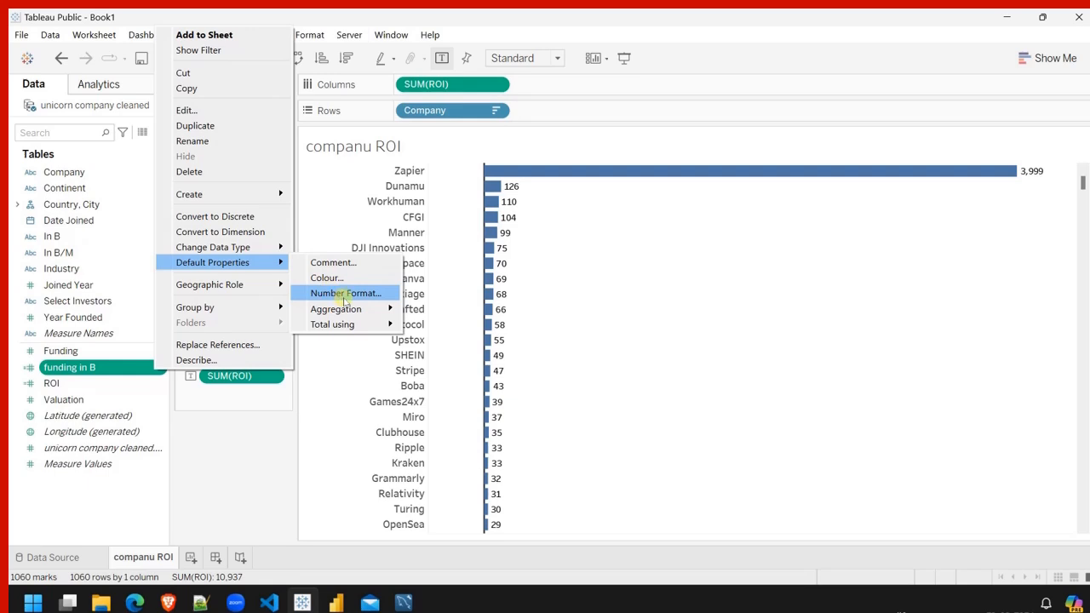
click(345, 294)
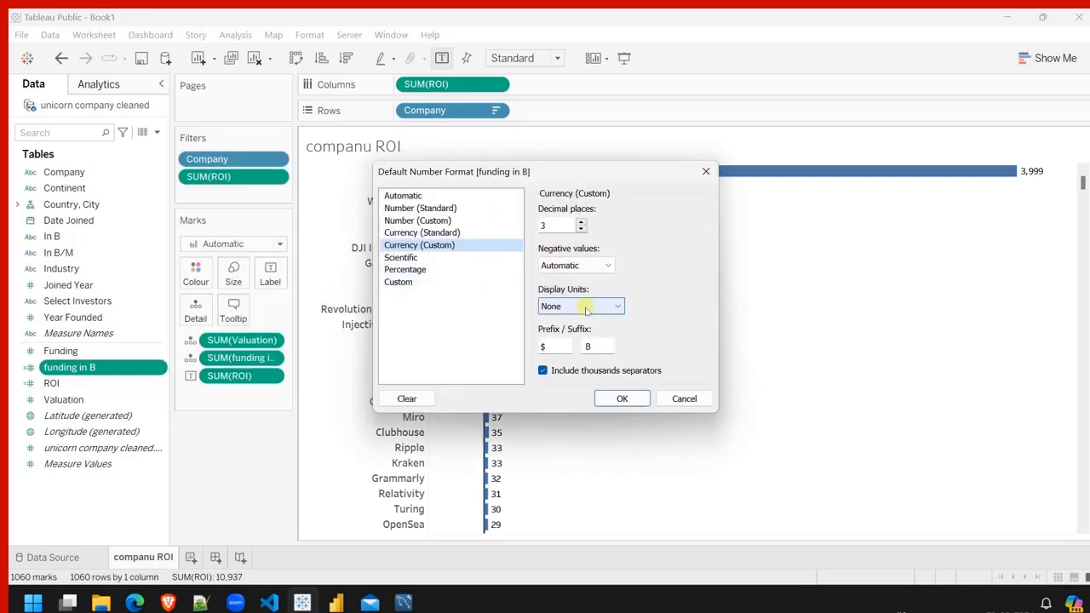
click(557, 345)
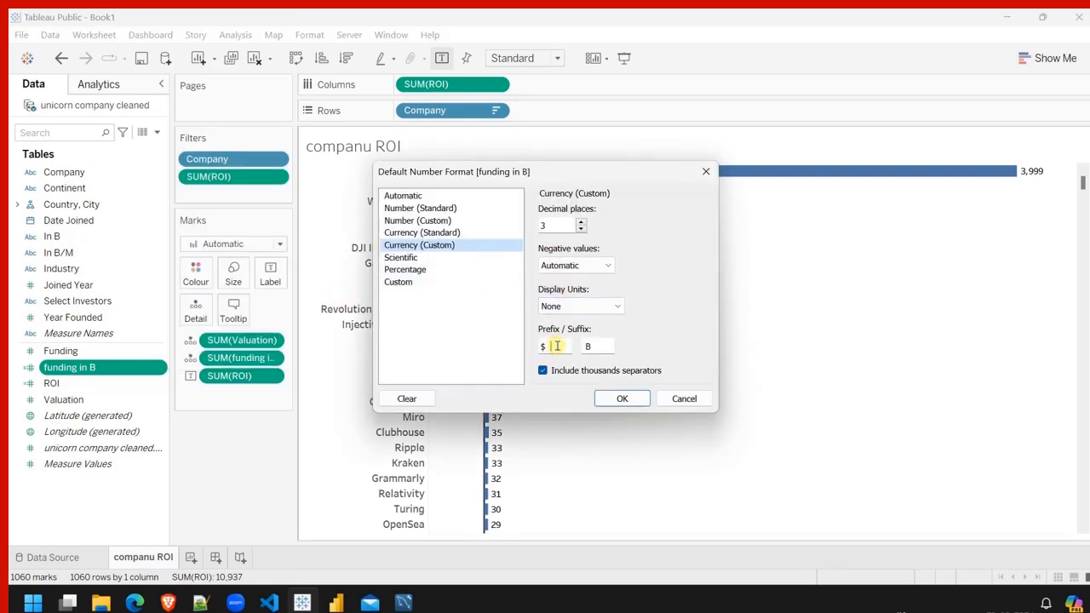
click(622, 399)
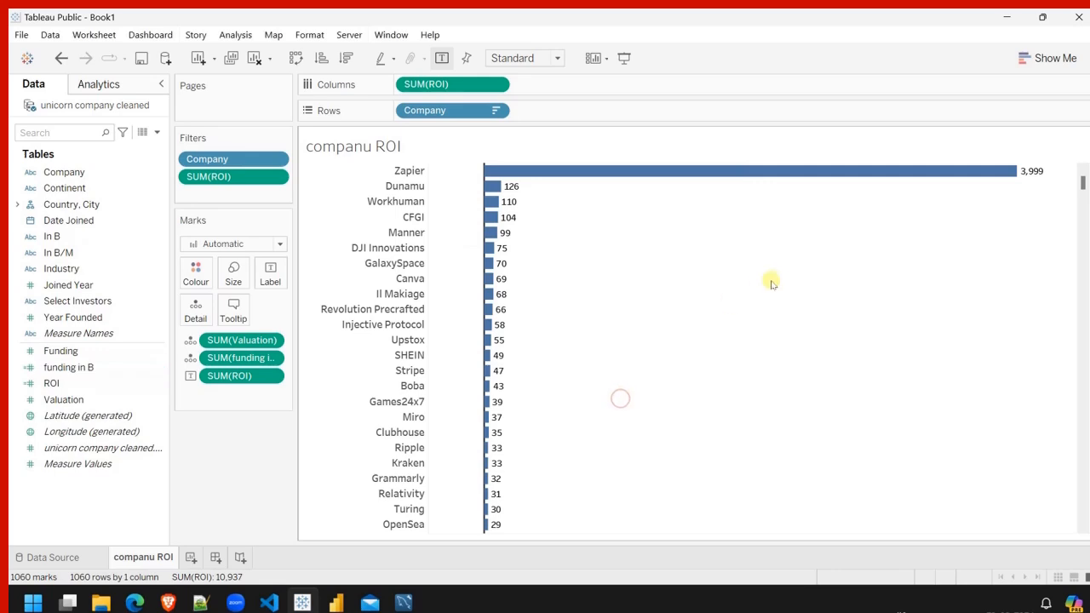
mouse_move(706, 170)
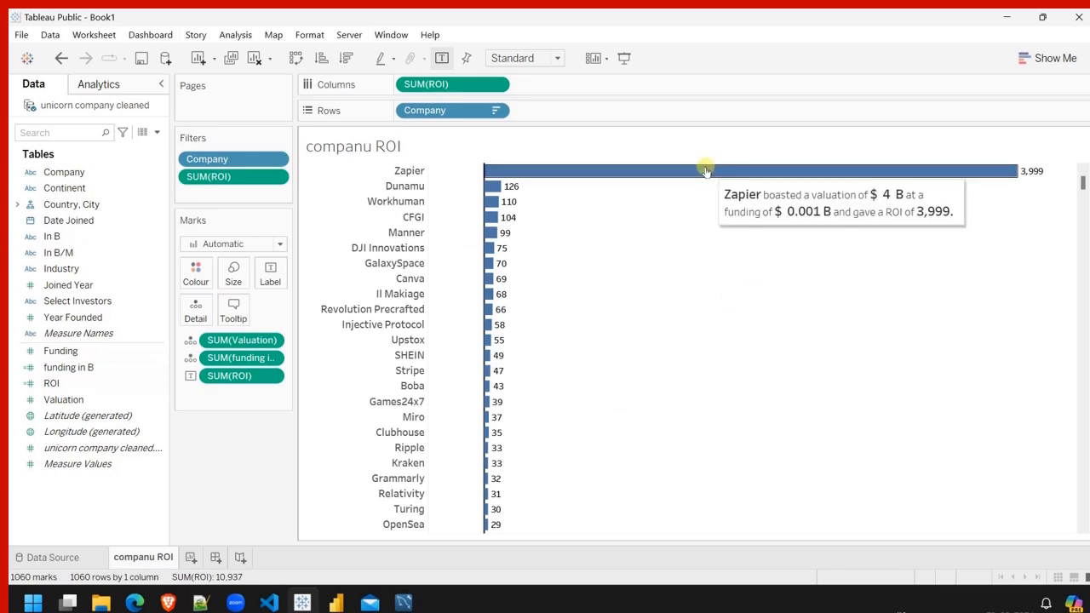
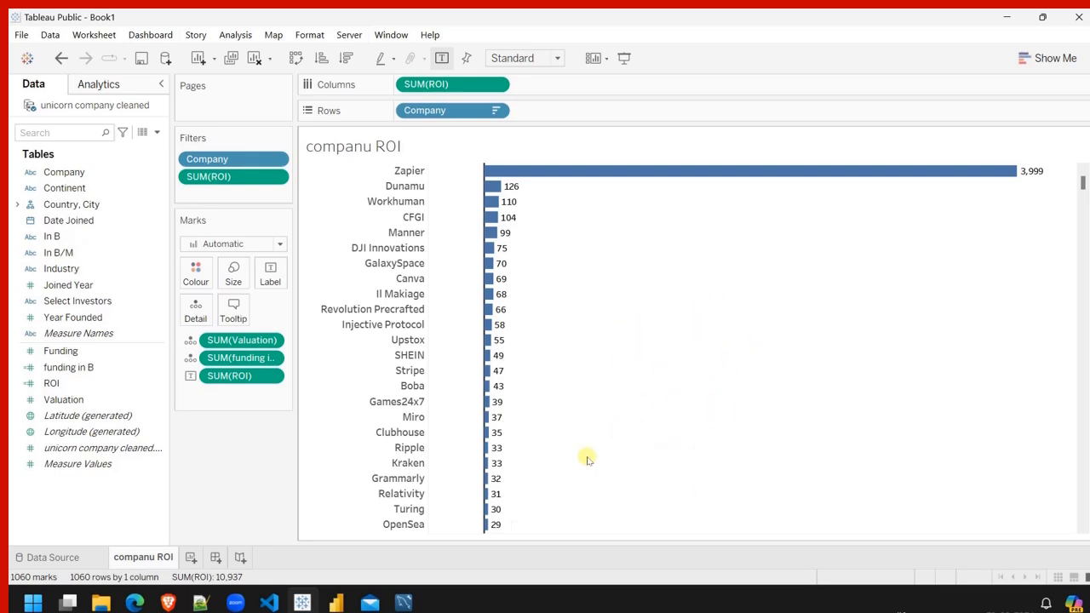
Correct the worksheet name to company ROI and duplicate the worksheet.
double_click(156, 558)
click(155, 557)
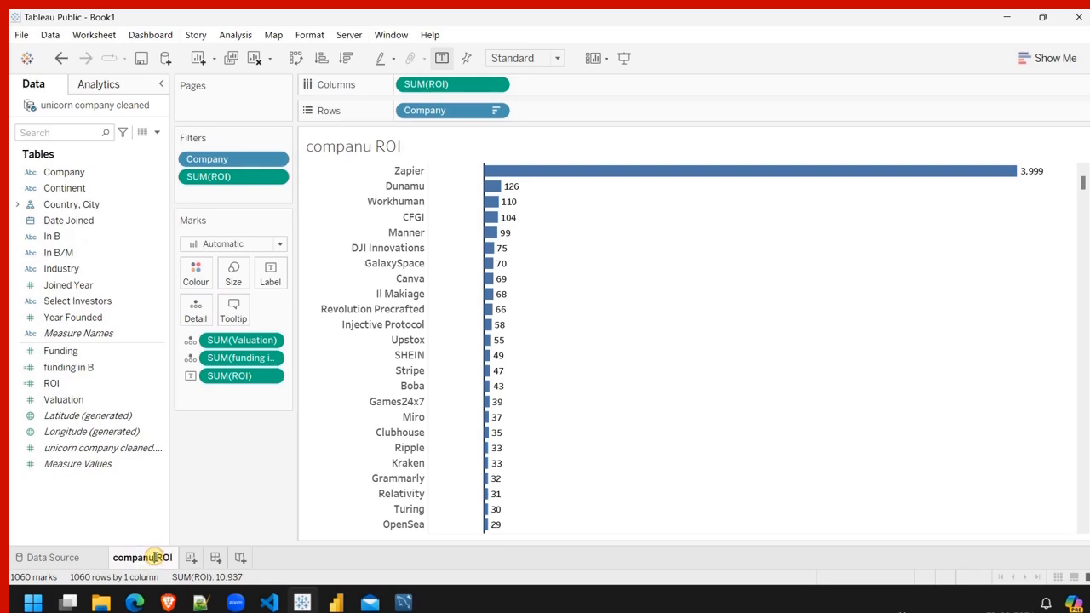
key(BackSpace)
text(y)
key(Return)
right_click(154, 557)
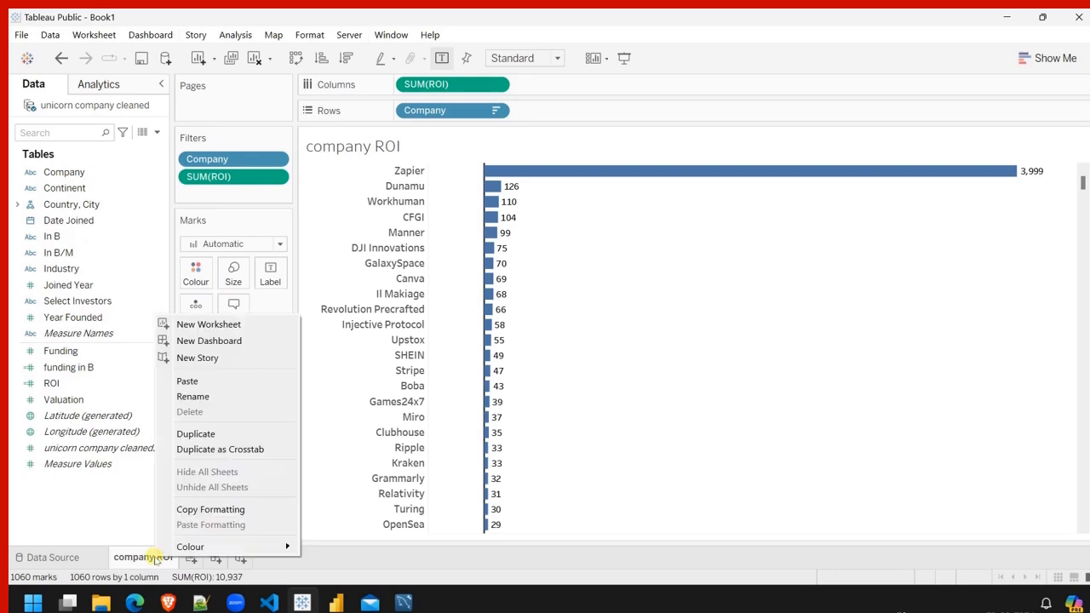
click(196, 435)
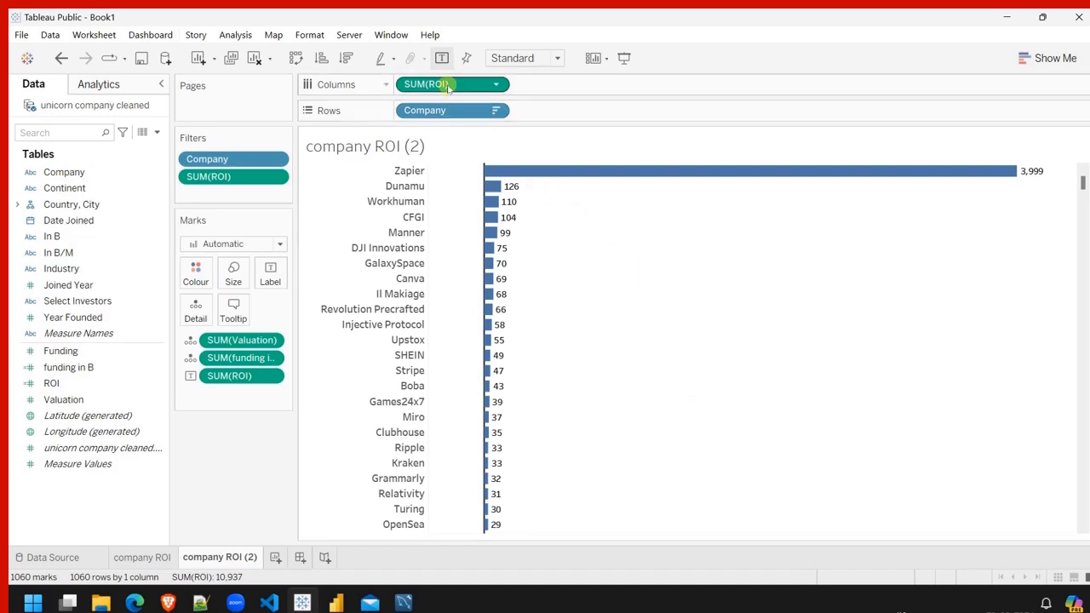
Replace SUM(ROI) with Valuation as the column measure in the duplicated sheet and sort the companies by valuation in descending order.
drag(447, 88, 260, 457)
drag(64, 400, 460, 85)
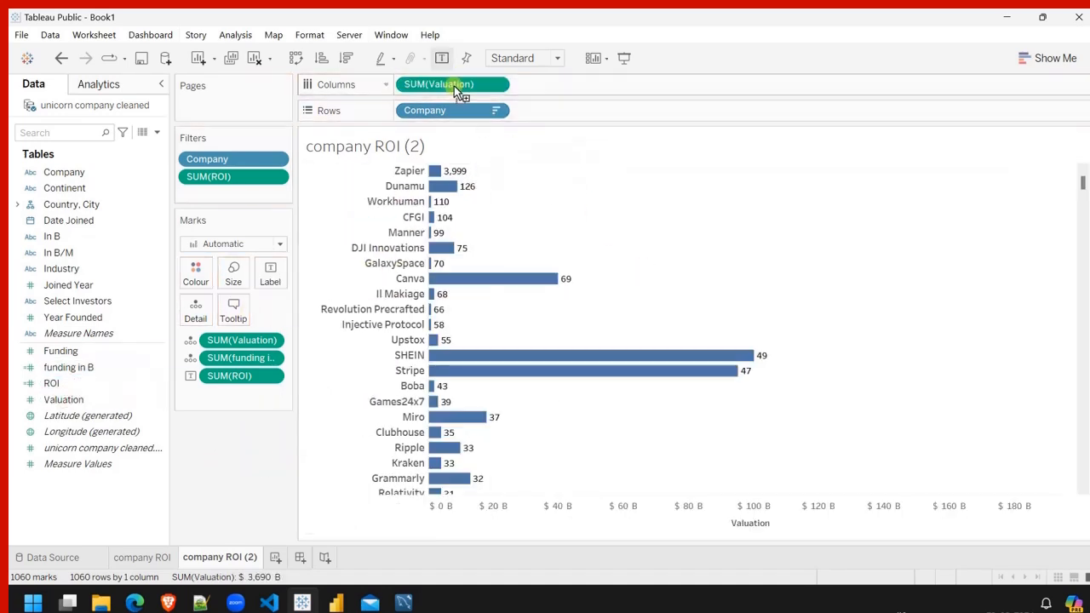
click(347, 60)
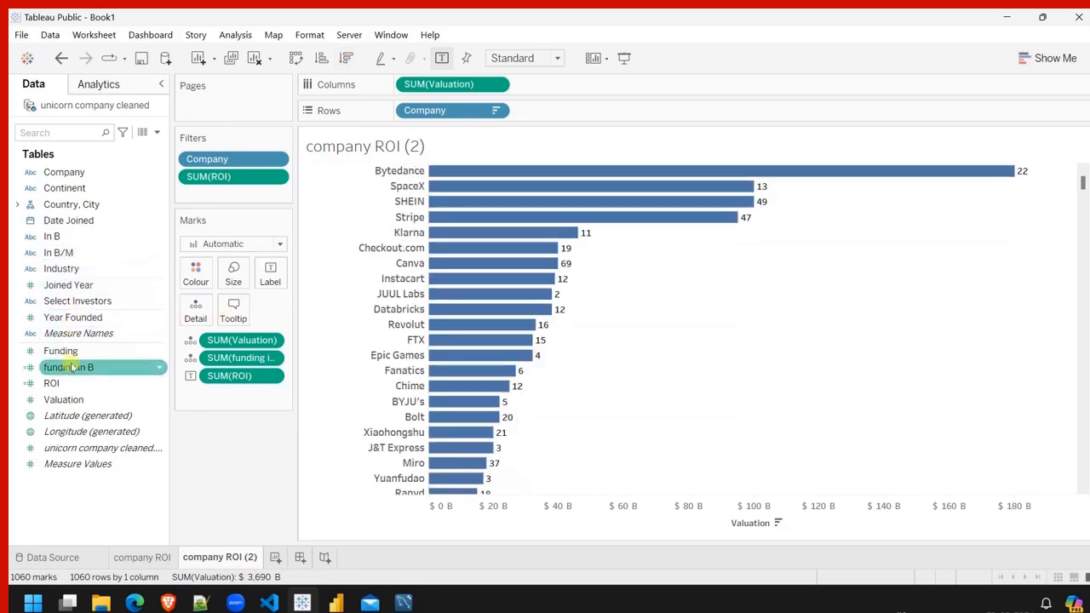
Add funding in B as a second column measure after Valuation and compare the companies' bars and tooltips.
drag(72, 366, 635, 85)
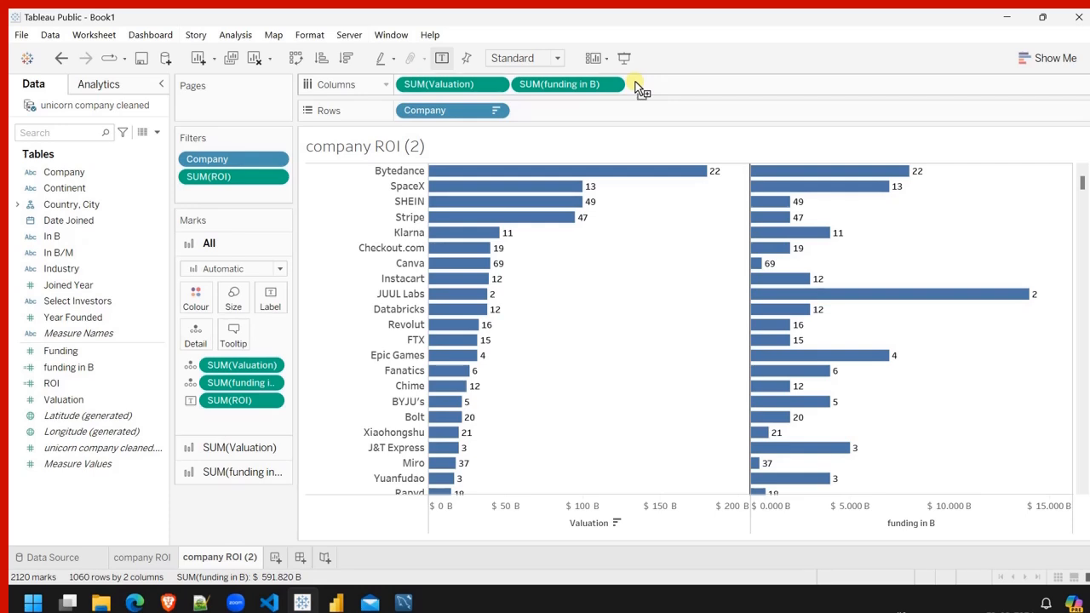
mouse_move(760, 174)
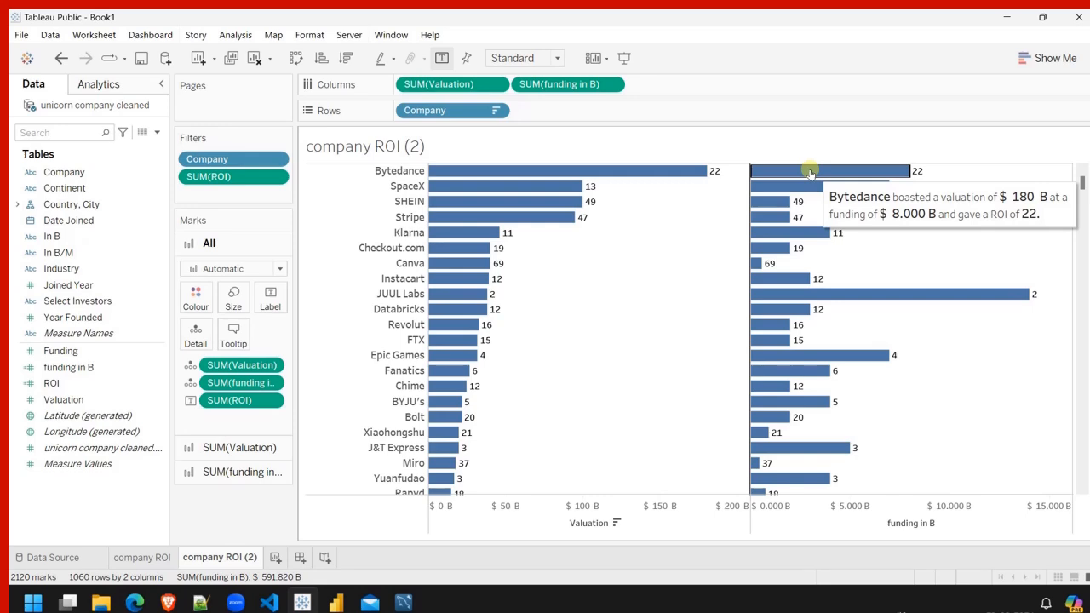
mouse_move(515, 193)
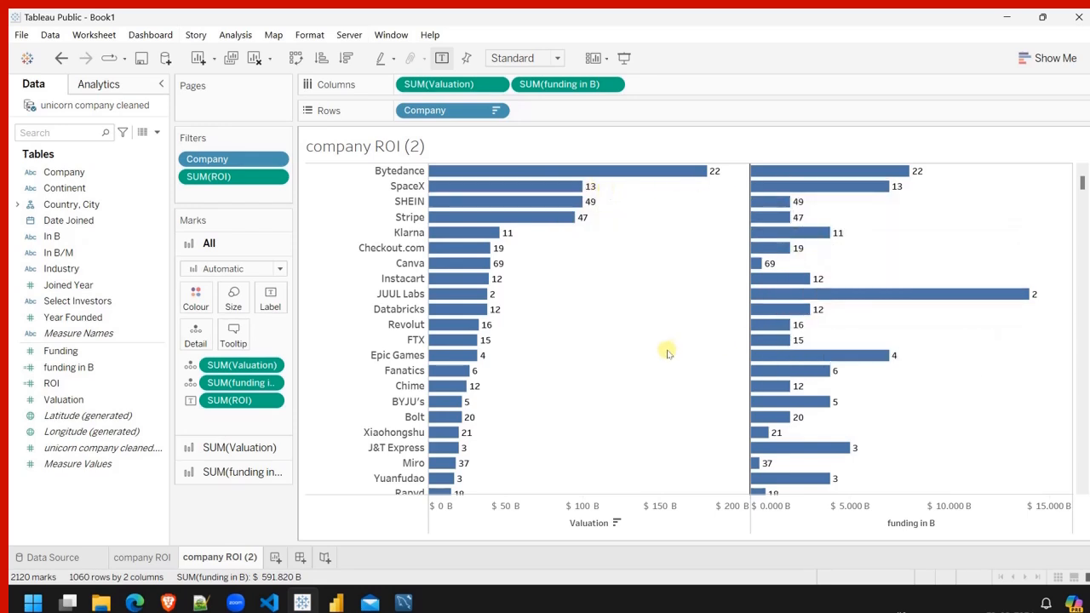
mouse_move(888, 294)
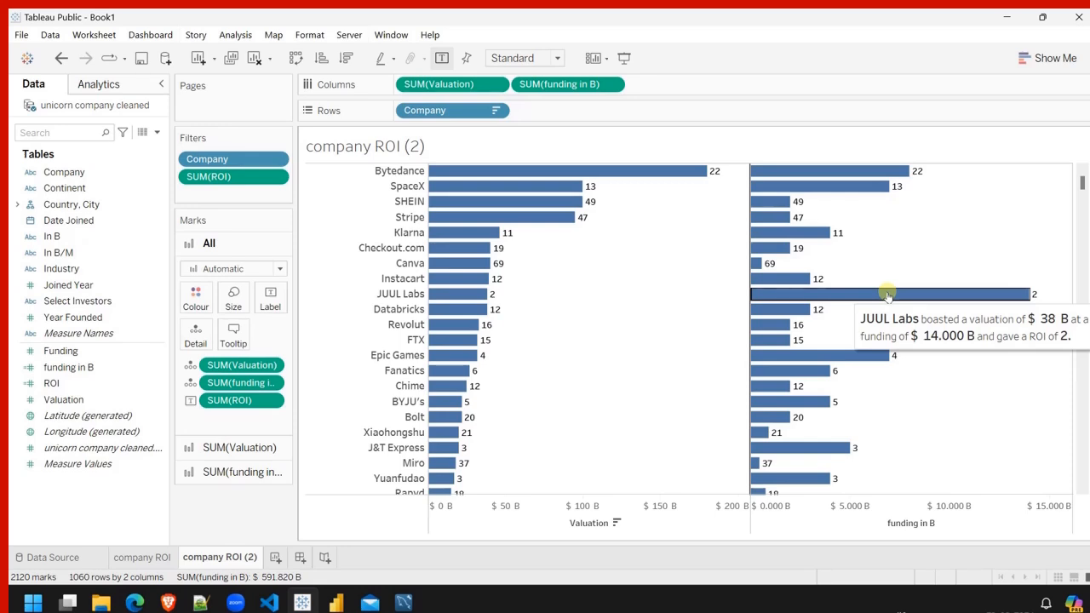
Combine funding in B with Valuation as a dual axis and synchronise the two axes.
click(611, 86)
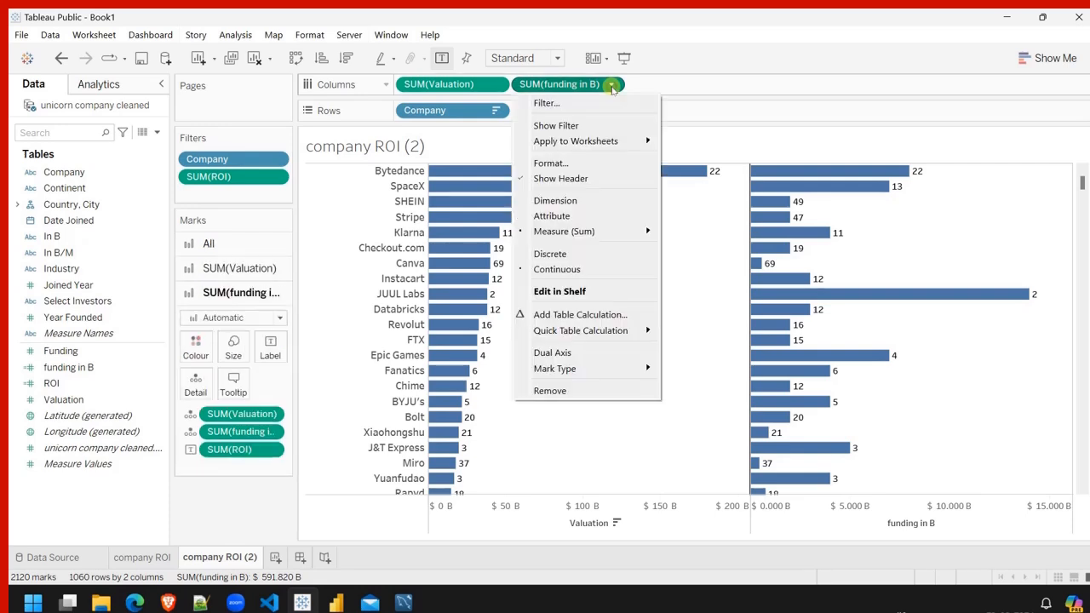
click(579, 352)
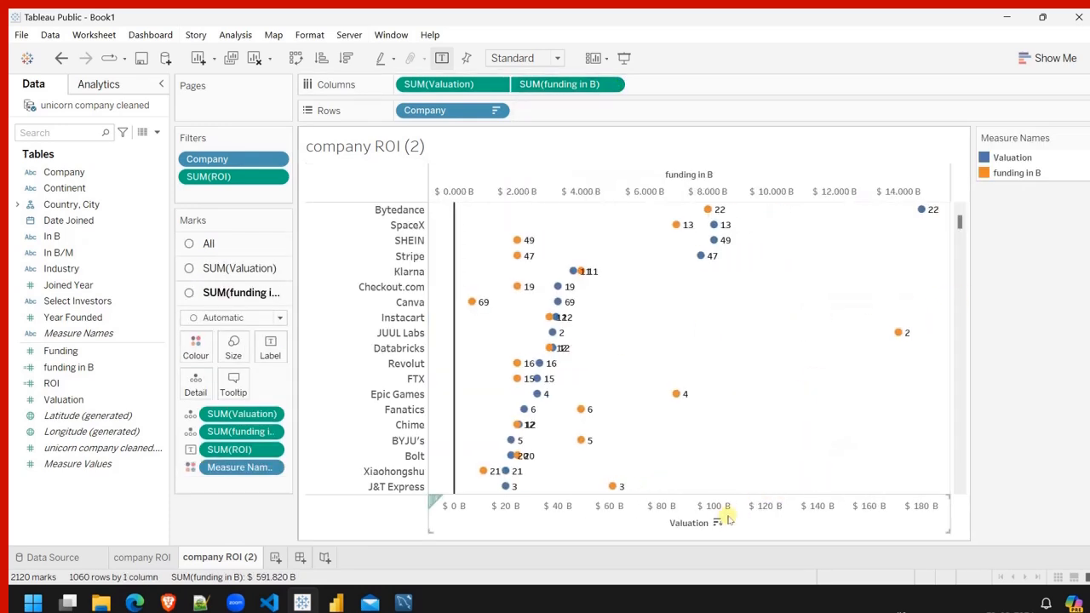
right_click(741, 517)
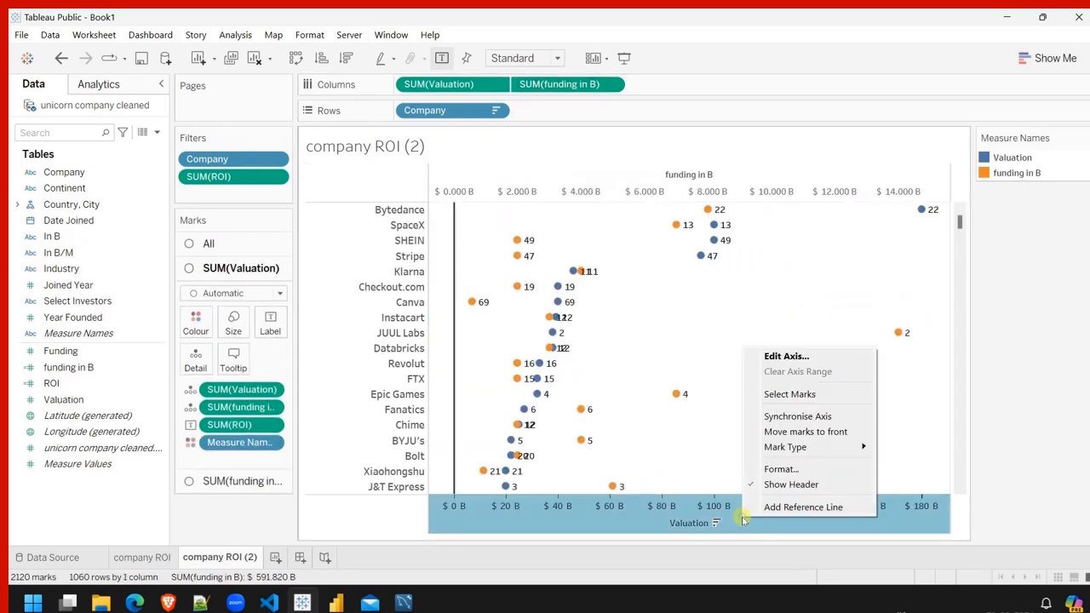
click(796, 419)
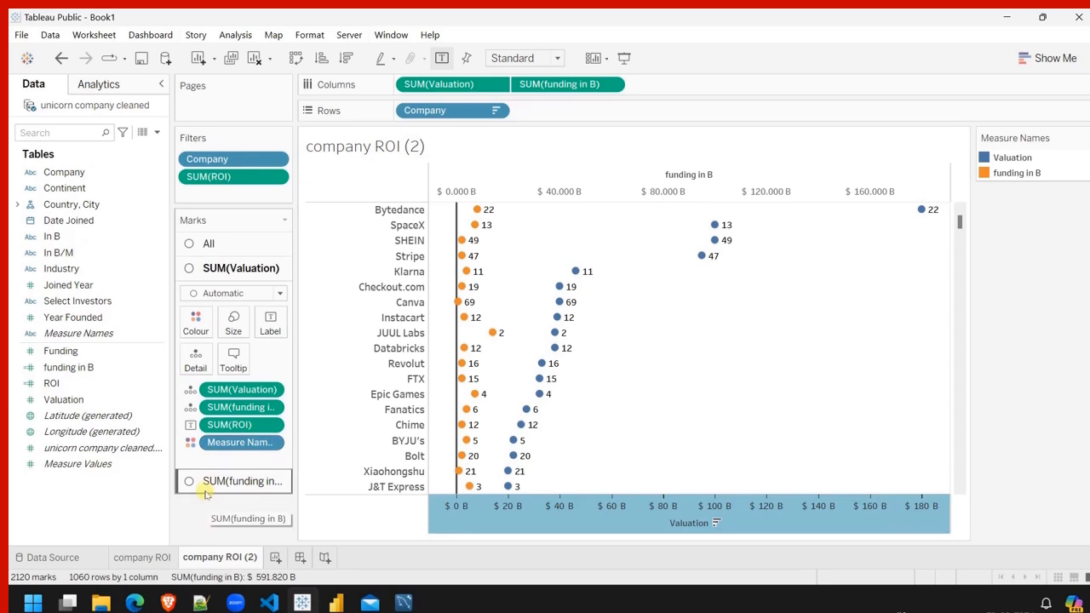
Set the mark type to Bar for both SUM(Valuation) and SUM(funding in B).
click(228, 293)
click(210, 328)
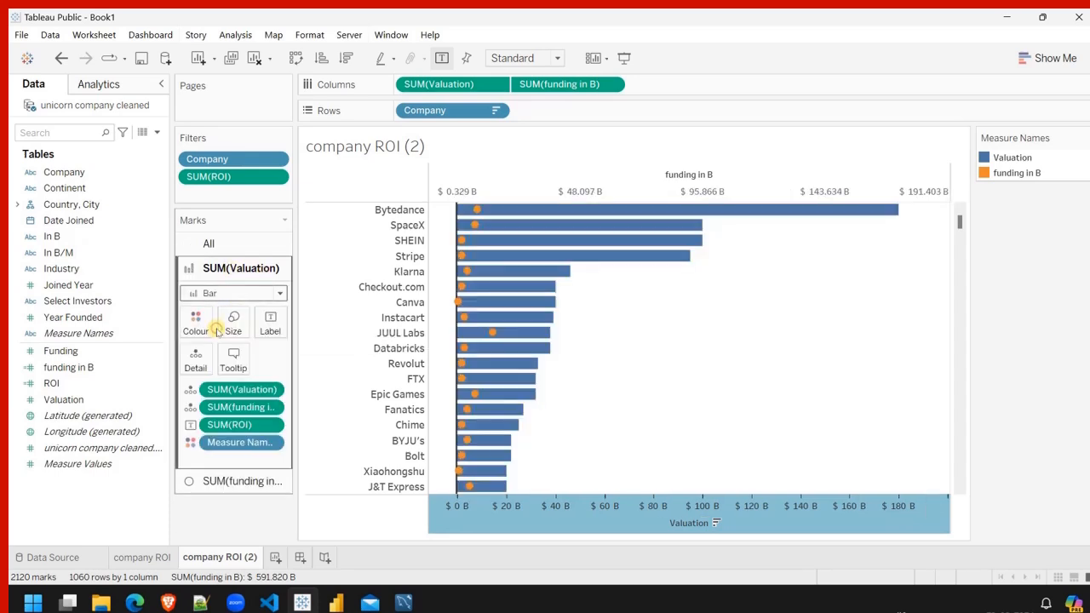
click(215, 482)
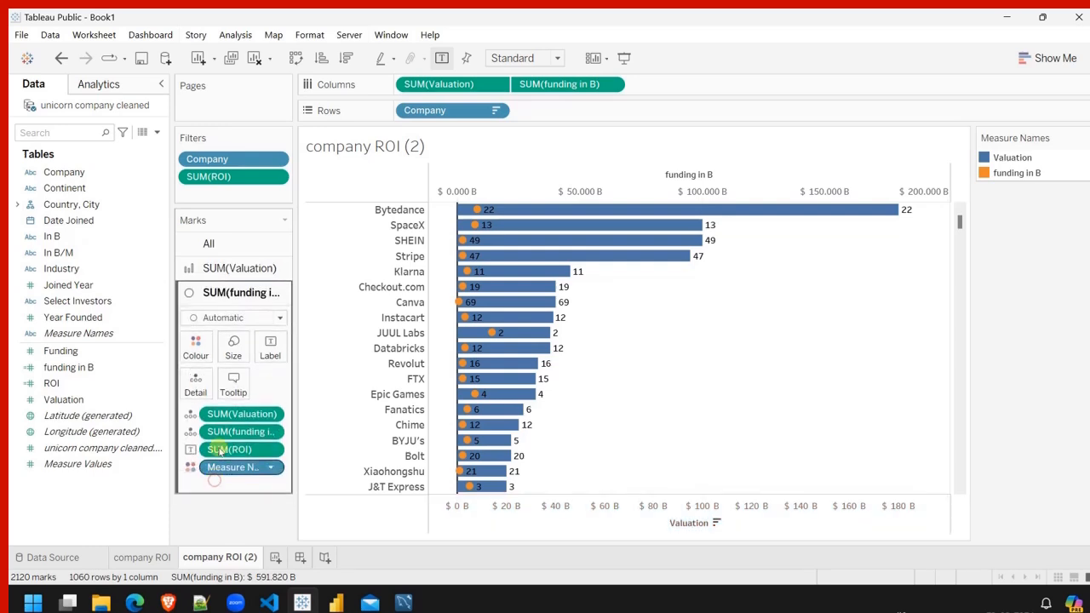
click(217, 318)
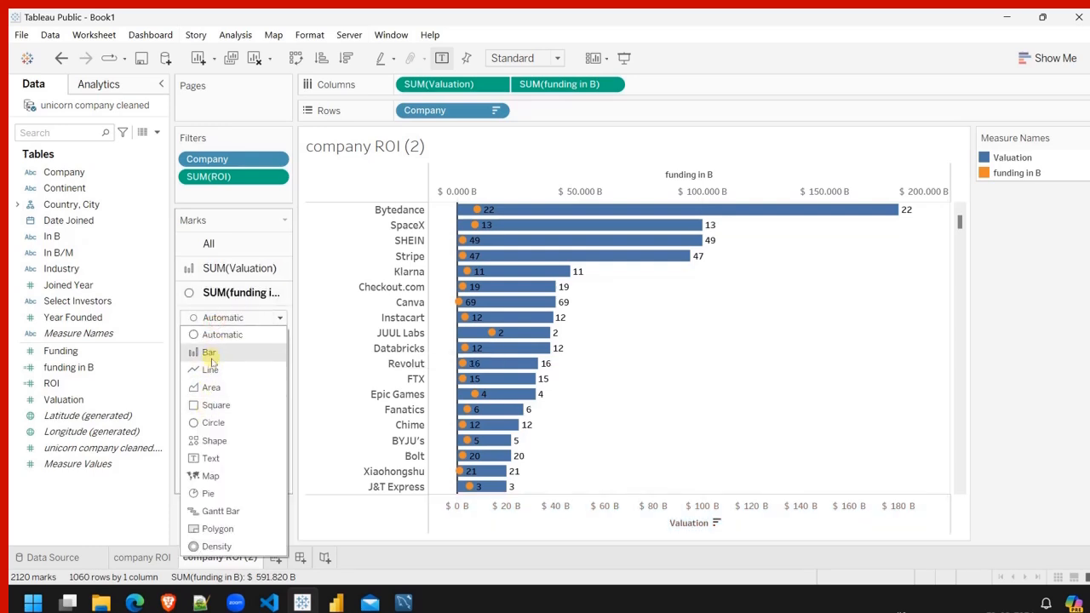
click(210, 353)
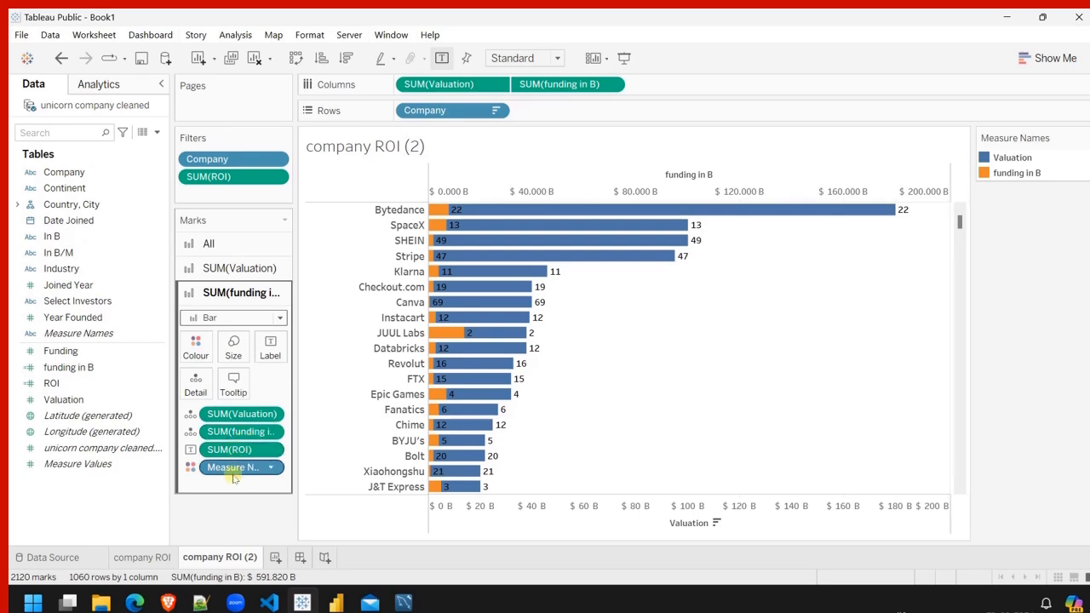
Remove the SUM(ROI) labels from the marks of both funding in B and Valuation.
drag(230, 455, 214, 532)
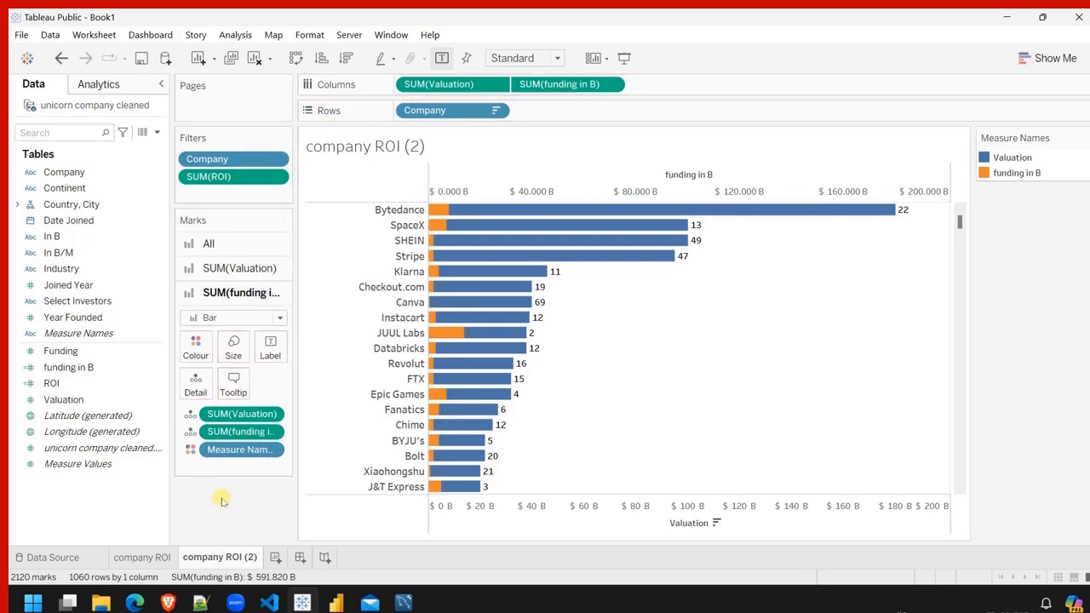
click(220, 268)
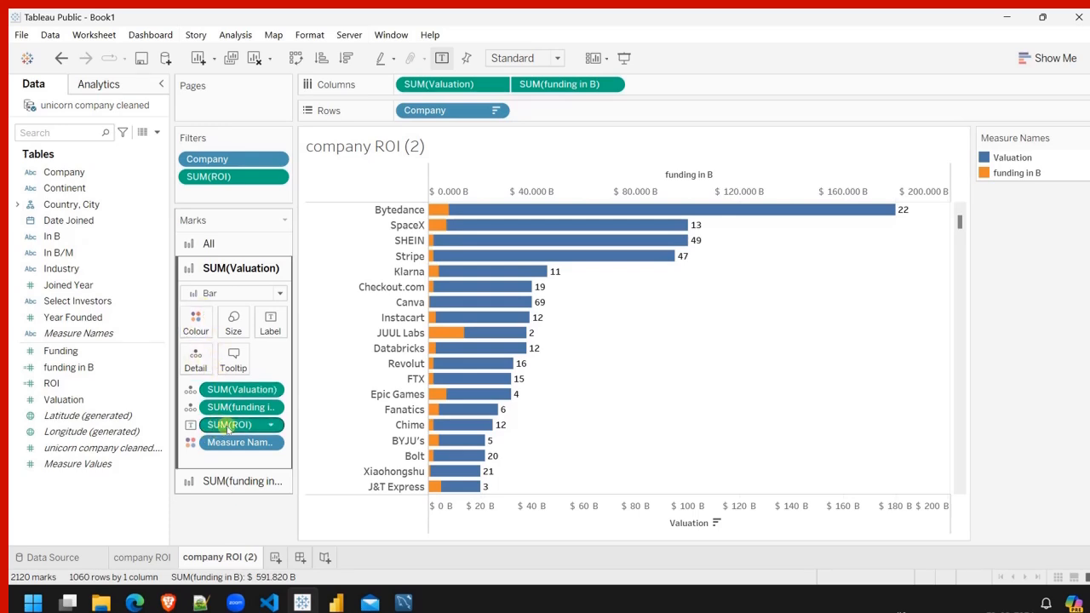
drag(228, 427, 226, 529)
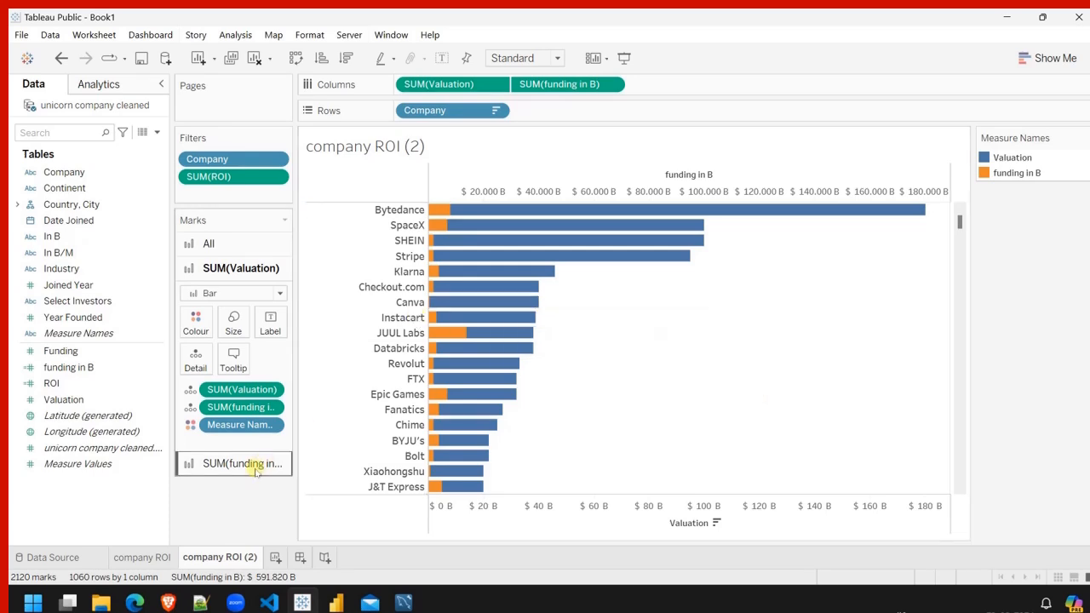
Rename the company ROI (2) worksheet to company VAL/FUND.
double_click(233, 558)
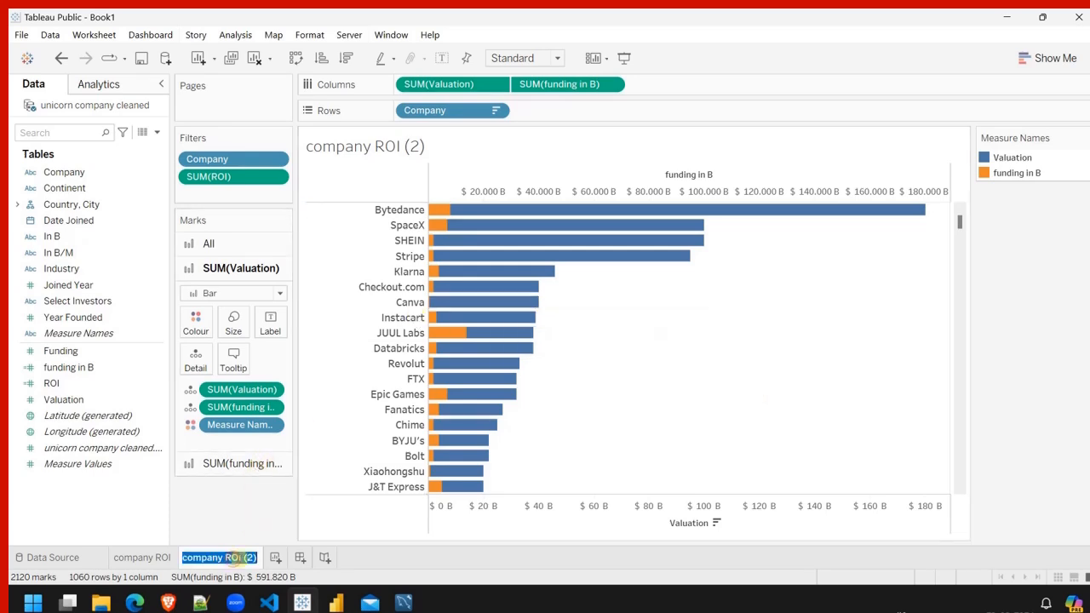
click(254, 558)
key(BackSpace)
key(BackSpace)
key(BackSpace)
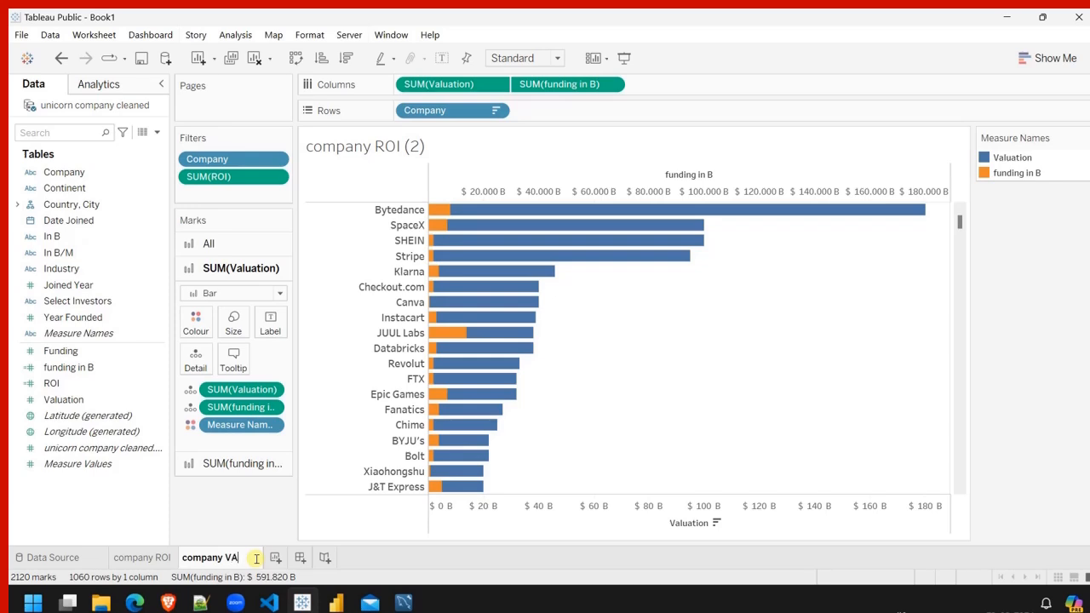
text(VAL/FUND)
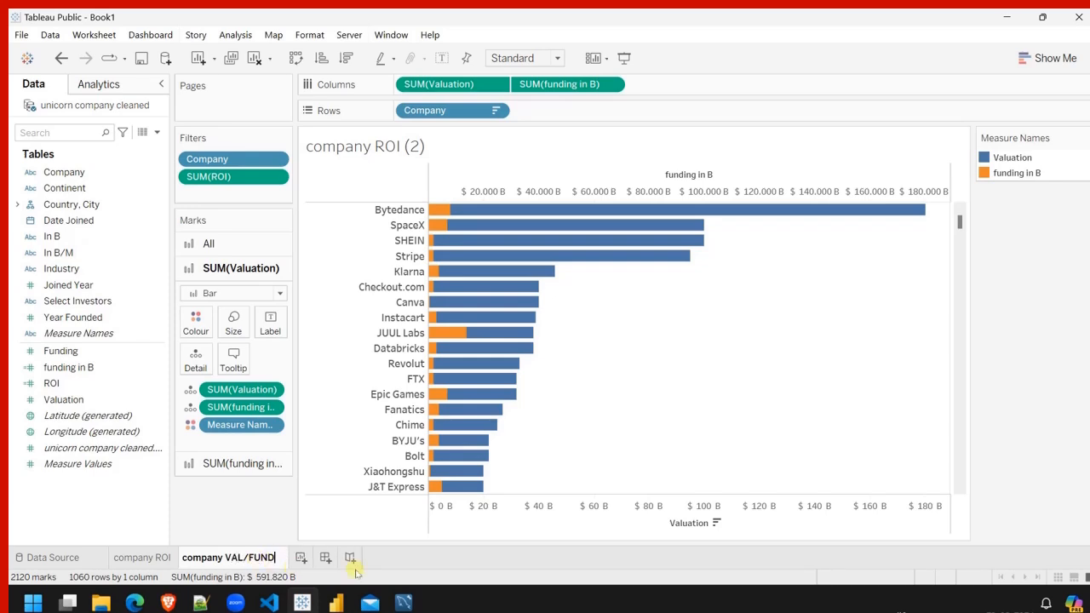
key(Return)
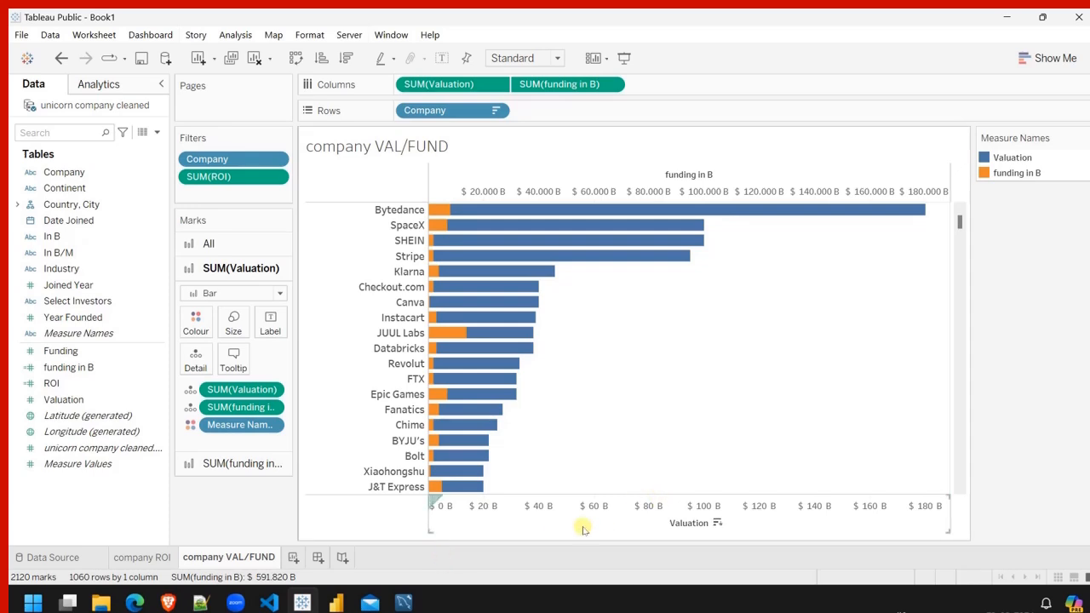
Edit the Valuation tooltip to use "boasts" instead of "boasted", delete the "and gave a ROI of" wording, and check it on the bars.
mouse_move(688, 213)
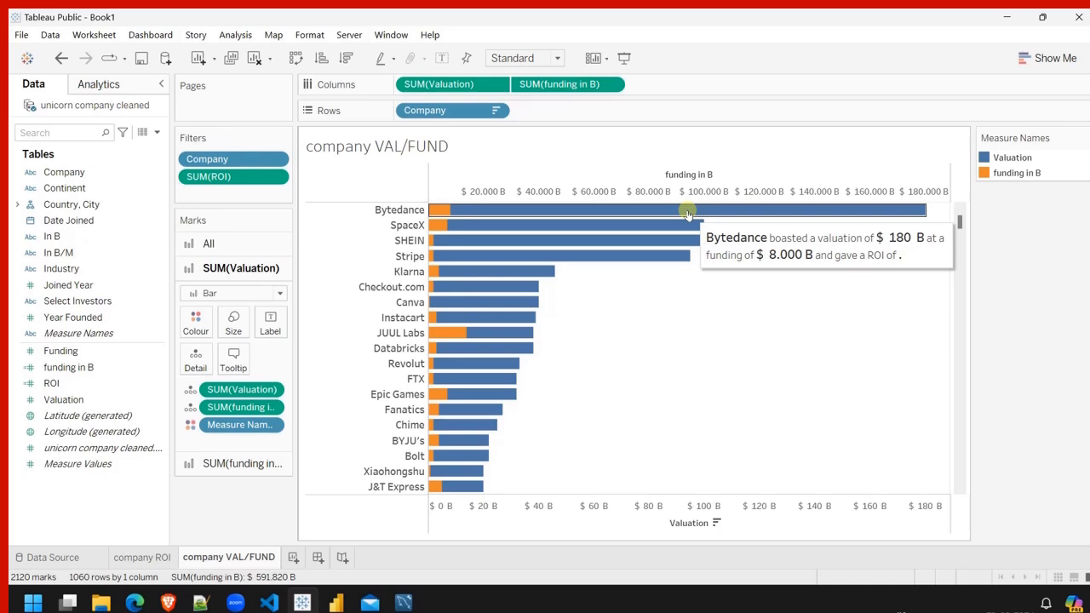
click(233, 361)
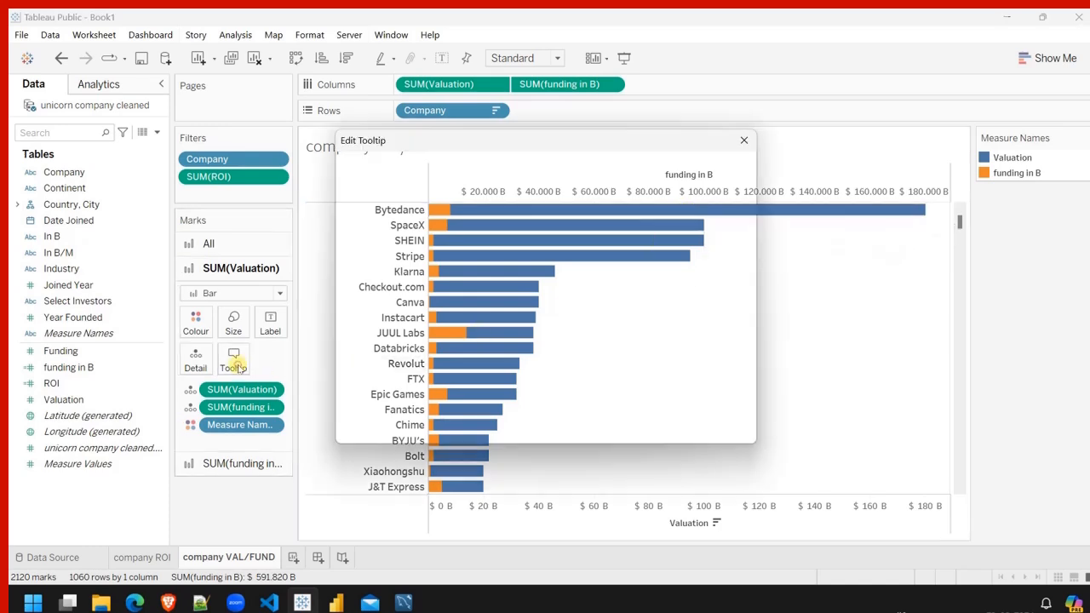
click(607, 227)
key(BackSpace)
key(BackSpace)
key(BackSpace)
key(BackSpace)
key(BackSpace)
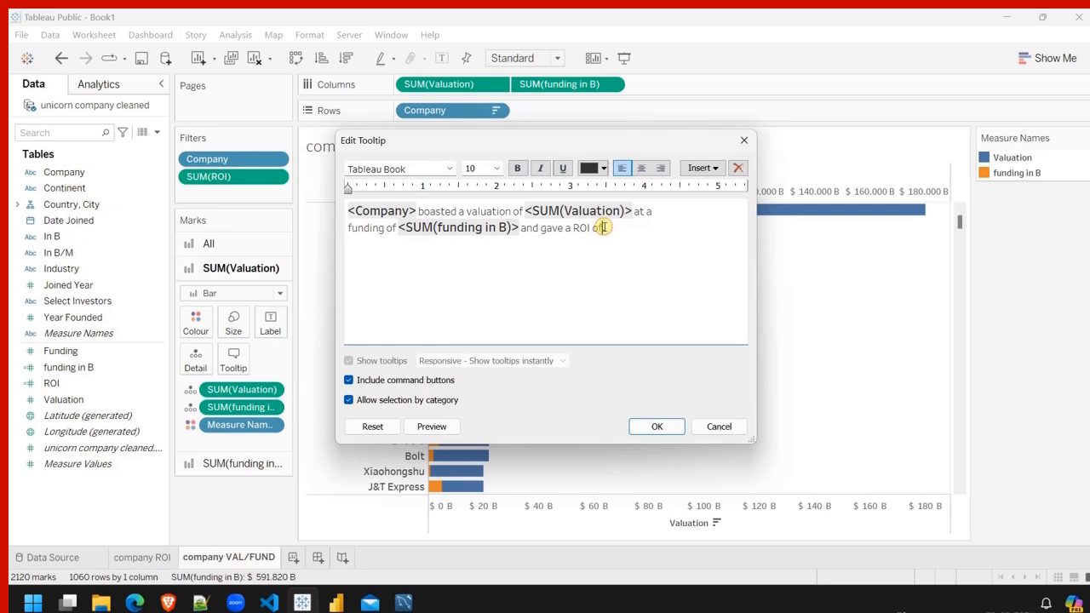
key(BackSpace)
key(BackSpace)
key(BackSpace)
click(459, 212)
key(BackSpace)
key(BackSpace)
text(s)
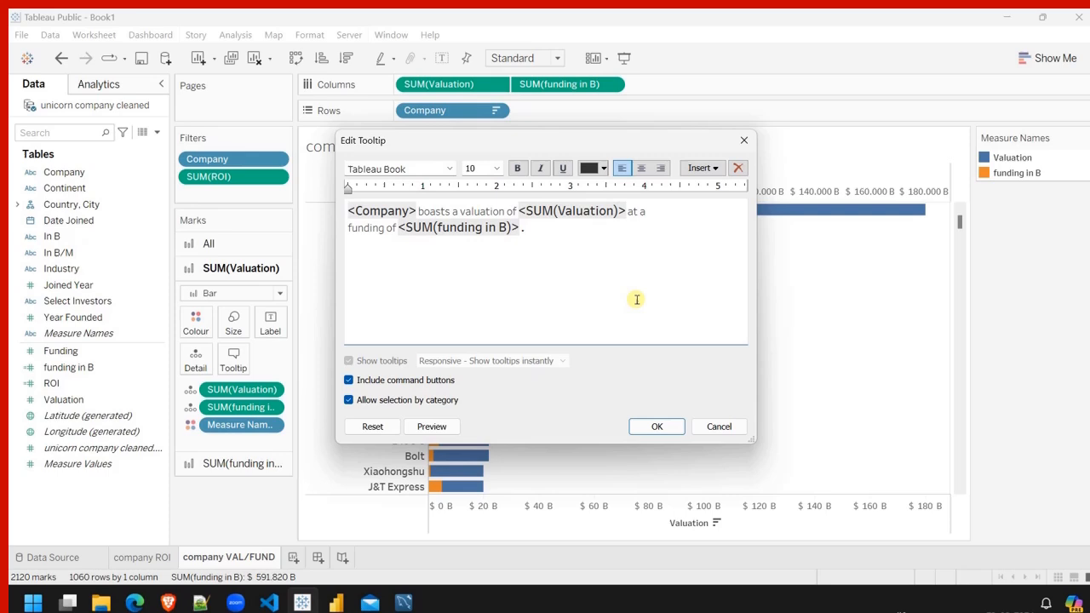
click(656, 426)
mouse_move(742, 217)
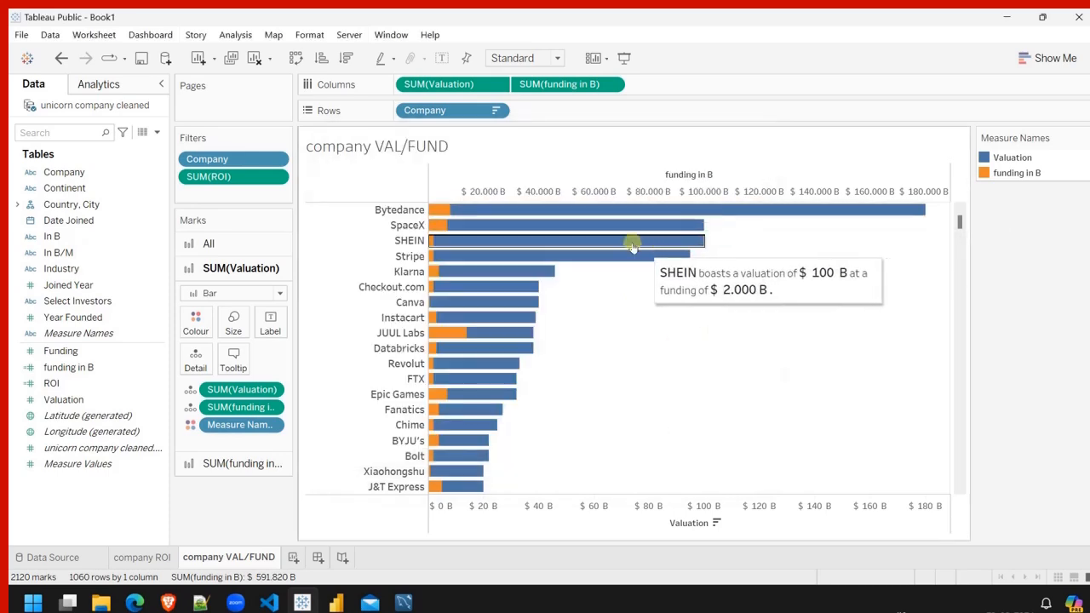
Hide the axis headers of both funding in B and Valuation in the chart.
click(209, 243)
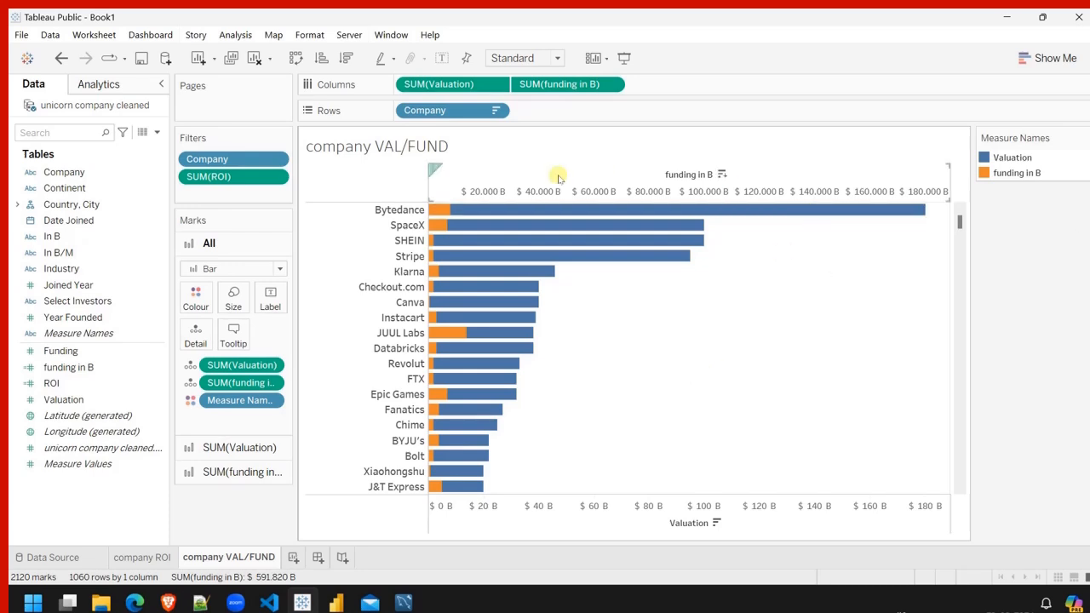
right_click(637, 183)
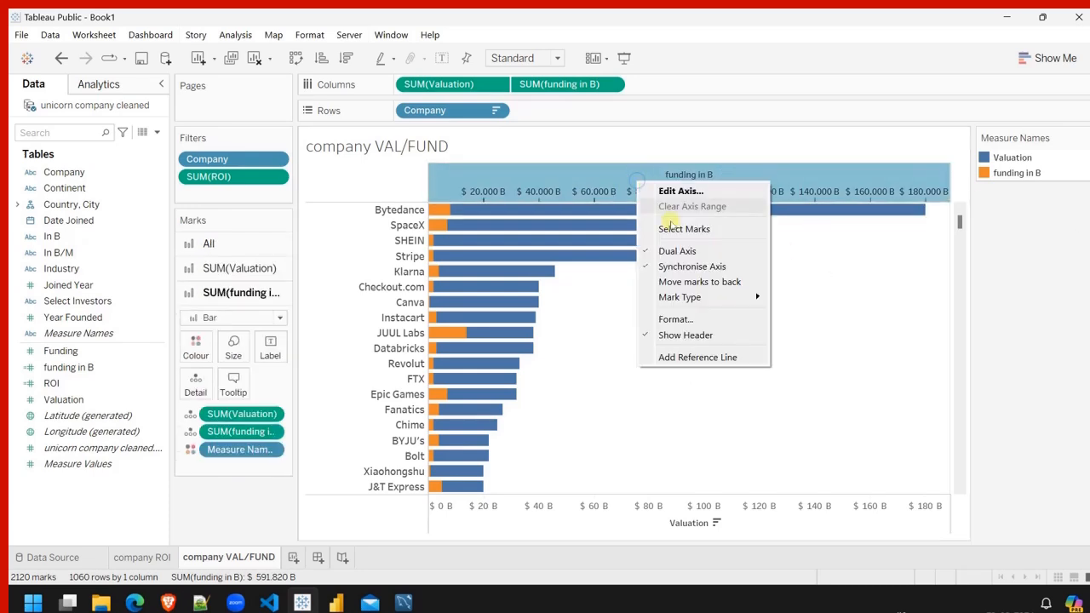
click(703, 335)
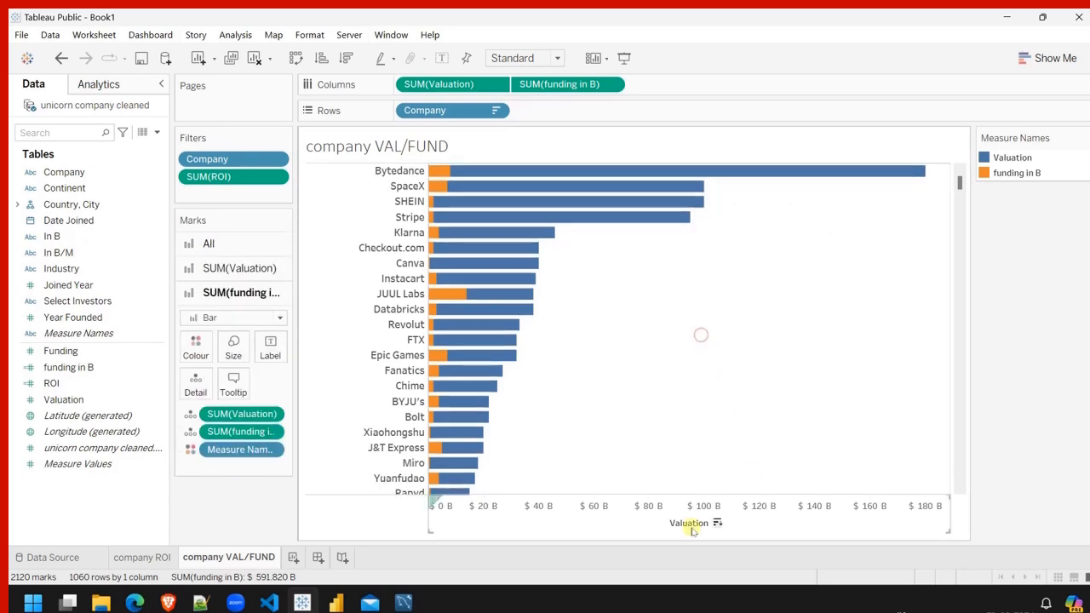
right_click(646, 516)
click(674, 482)
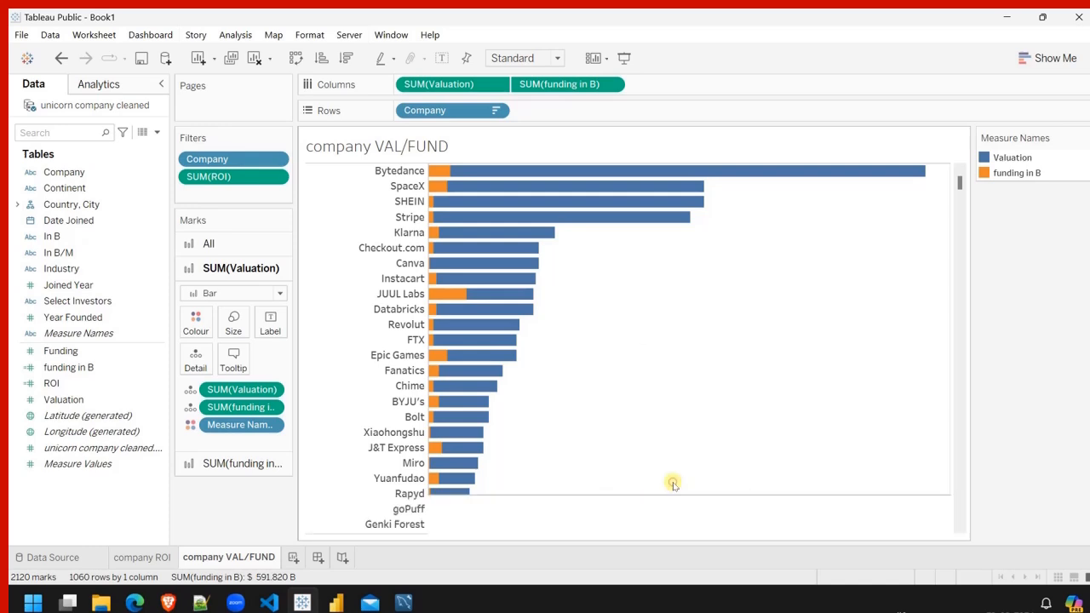
Bring up the colour options for all marks, minimise the open windows and open gray pallet.png from the desktop as a colour reference.
mouse_move(661, 174)
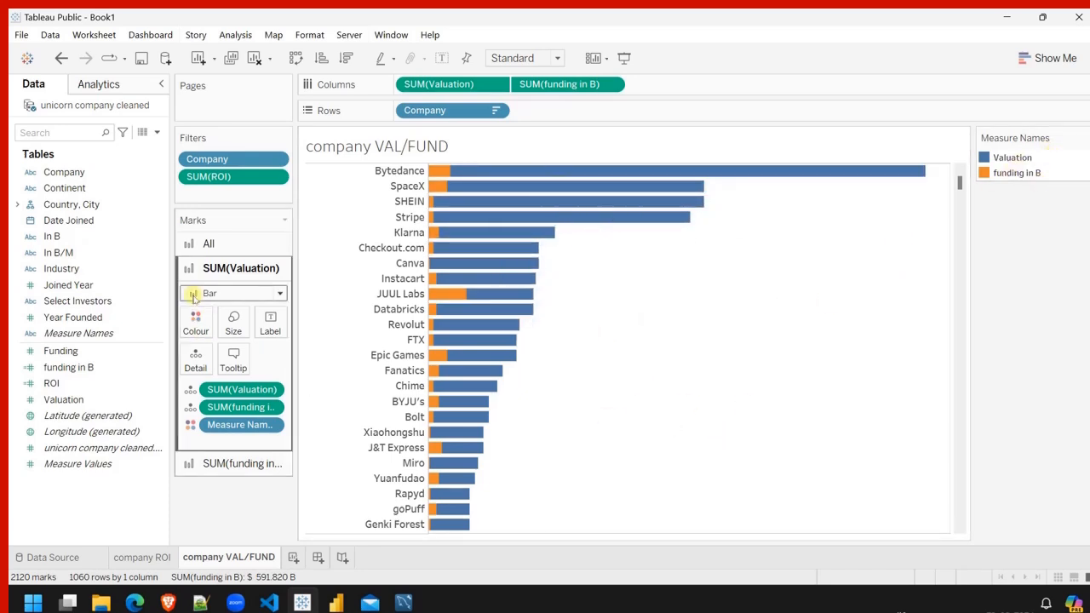
click(213, 244)
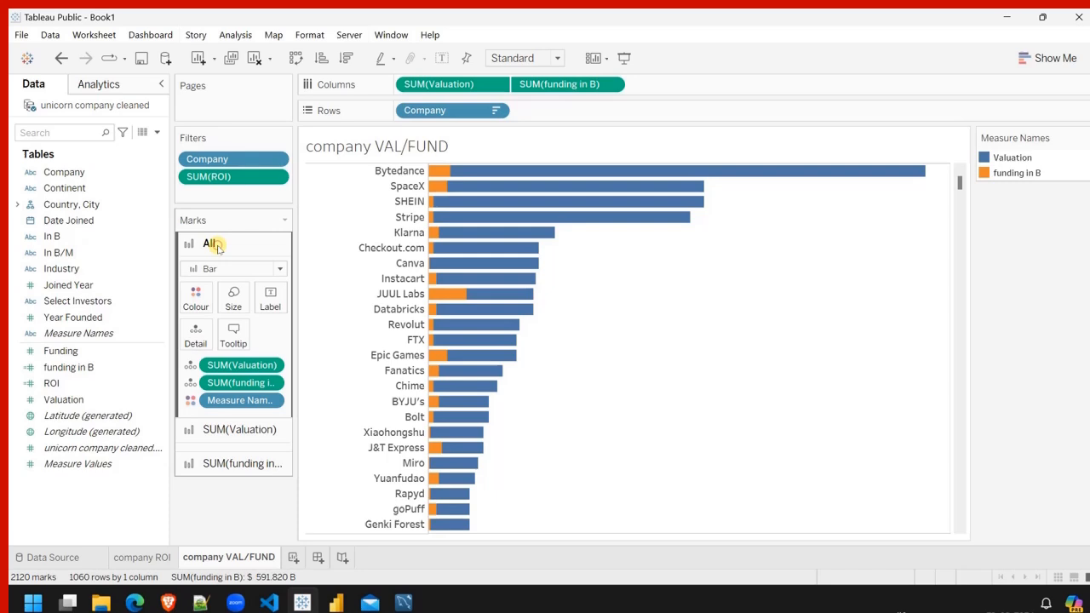
click(195, 299)
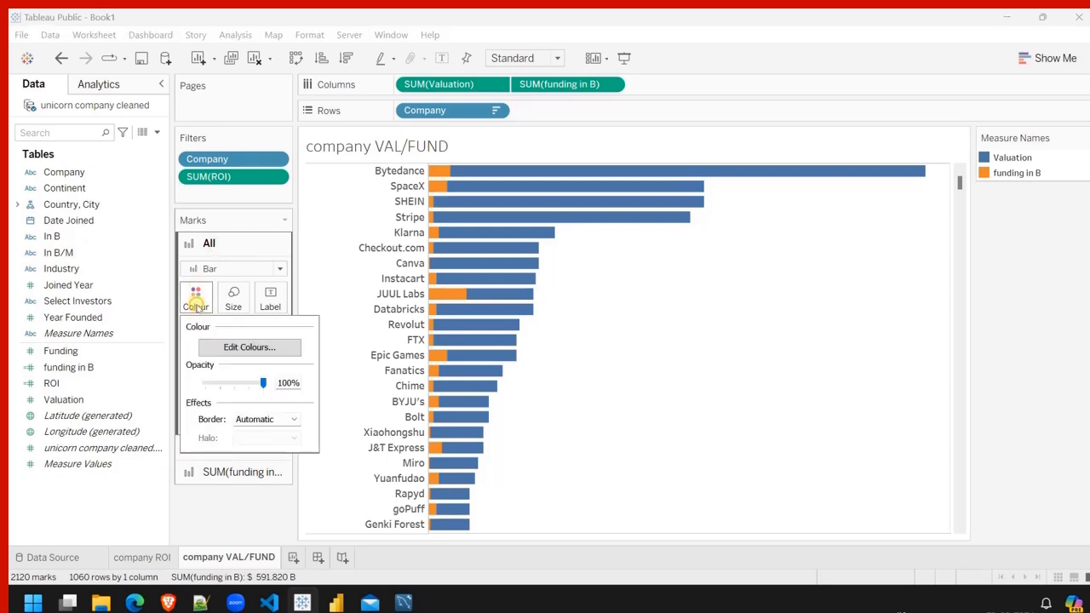
click(238, 349)
click(1005, 17)
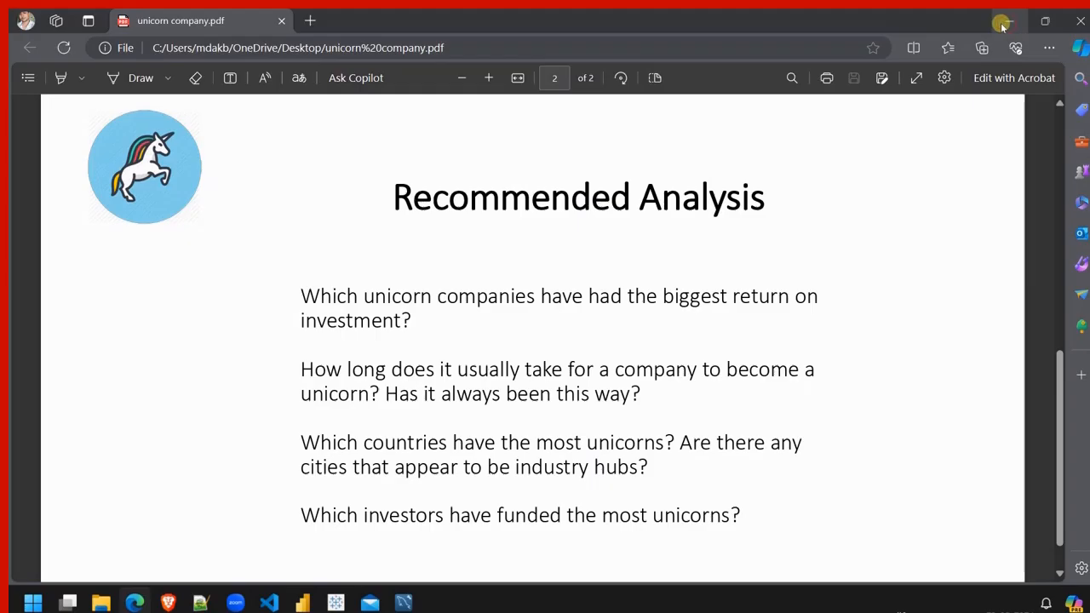
click(998, 18)
double_click(157, 504)
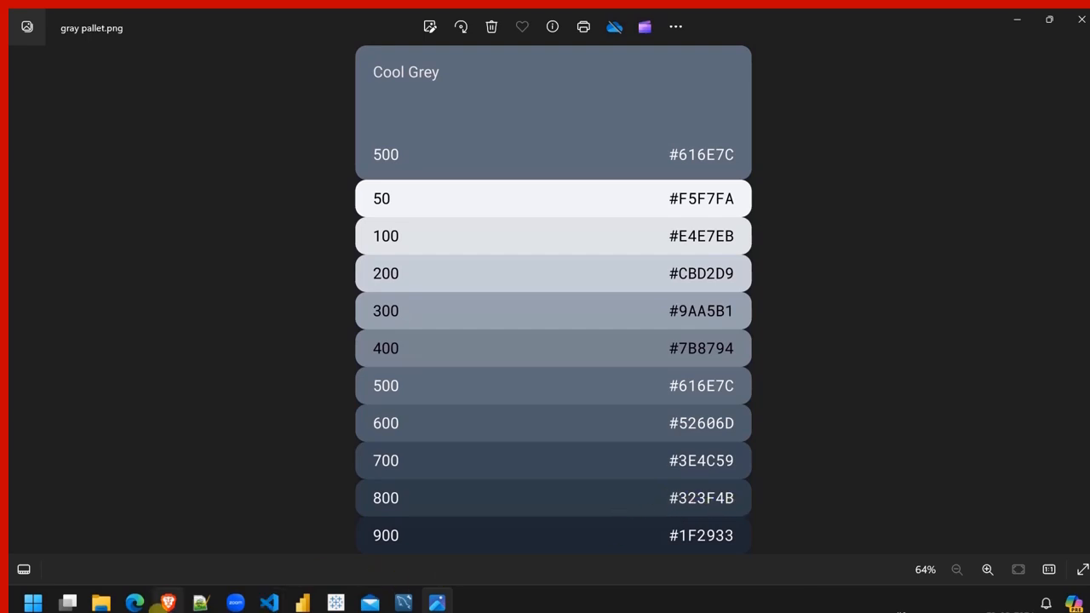
Switch to Tableau Public and set the Valuation colour to #323f4b on the company VAL/FUND sheet.
click(335, 602)
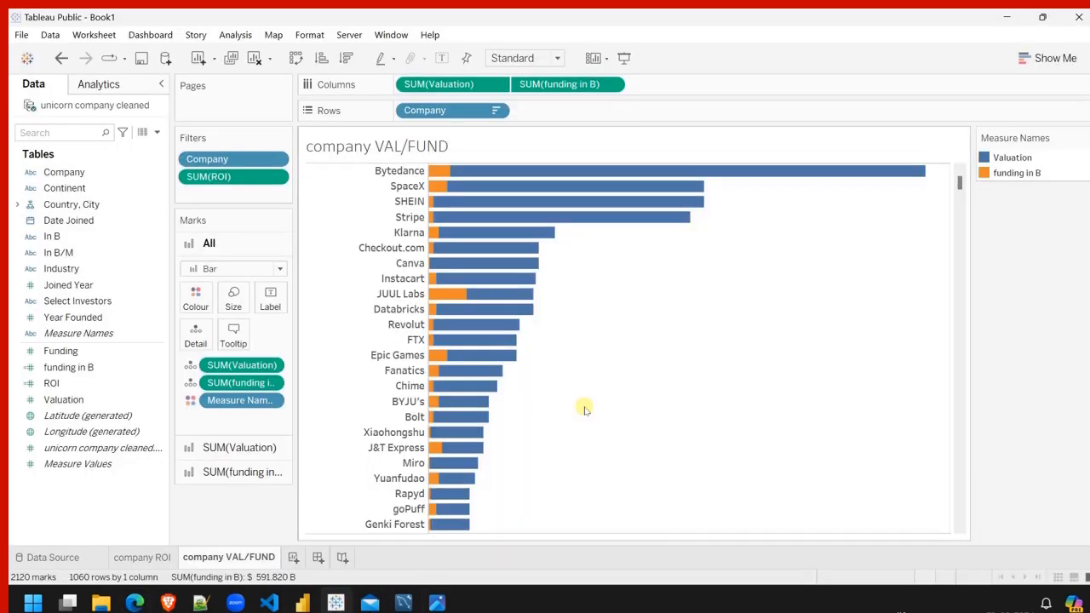
click(195, 297)
click(247, 347)
double_click(377, 166)
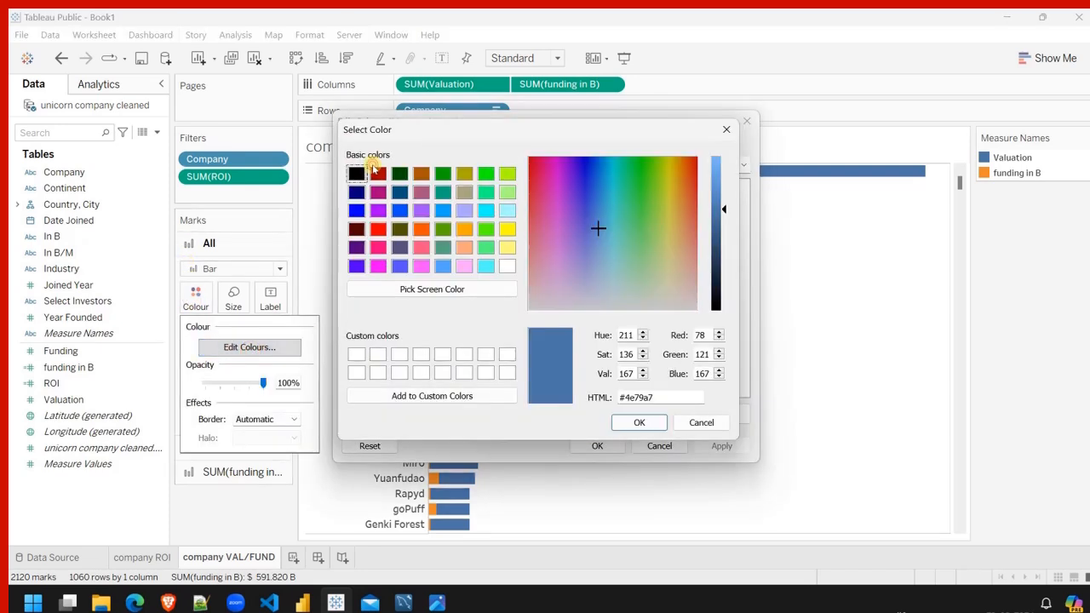
triple_click(663, 401)
text(#3)
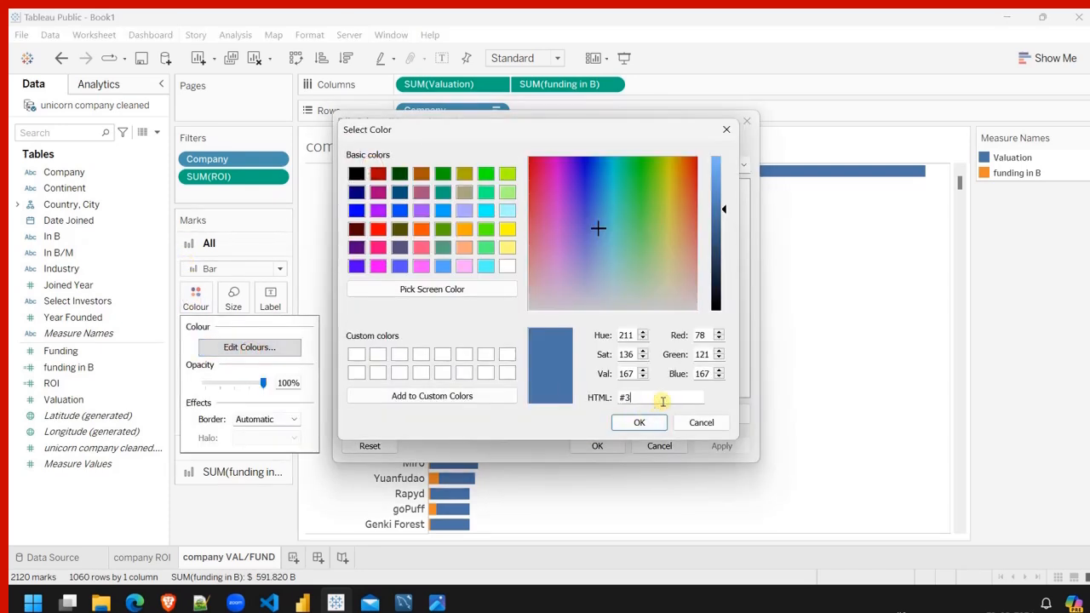
text(232f4)
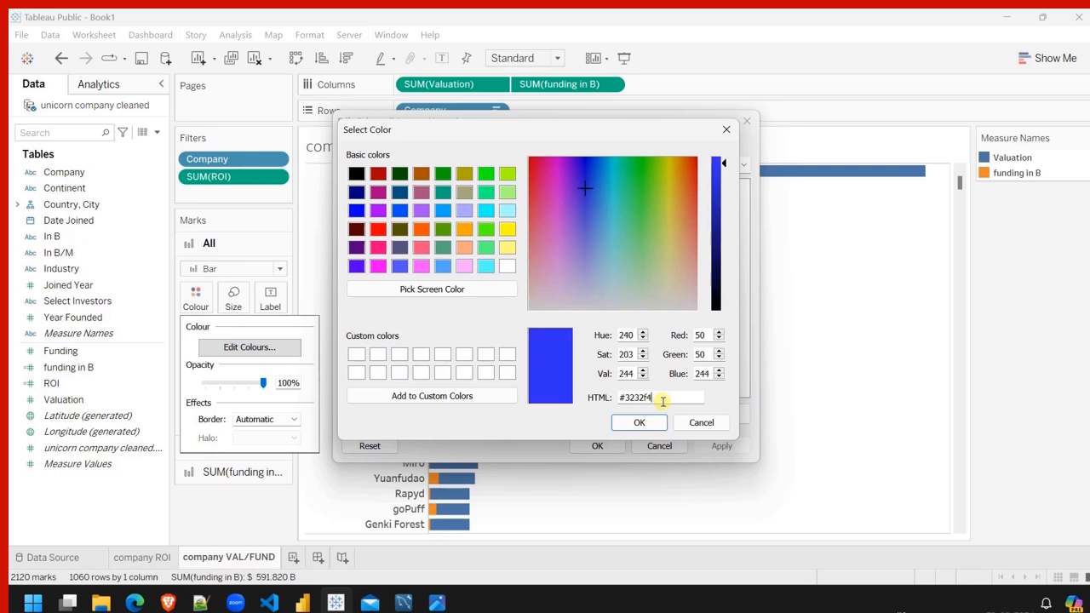
click(640, 397)
text(b)
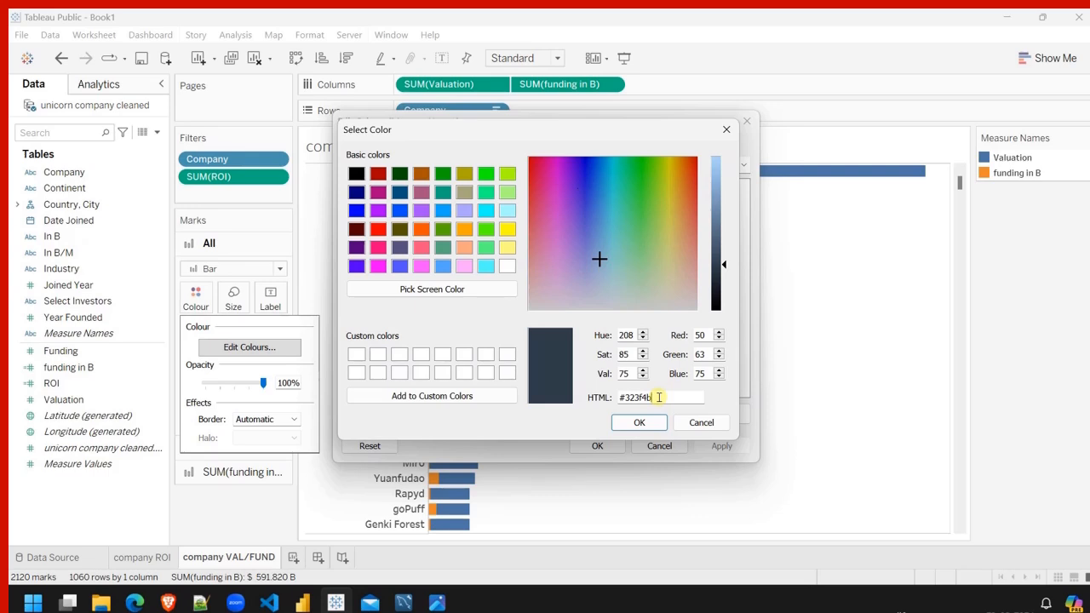
Lighten the Valuation colour to #597186 and apply it to the chart.
click(716, 241)
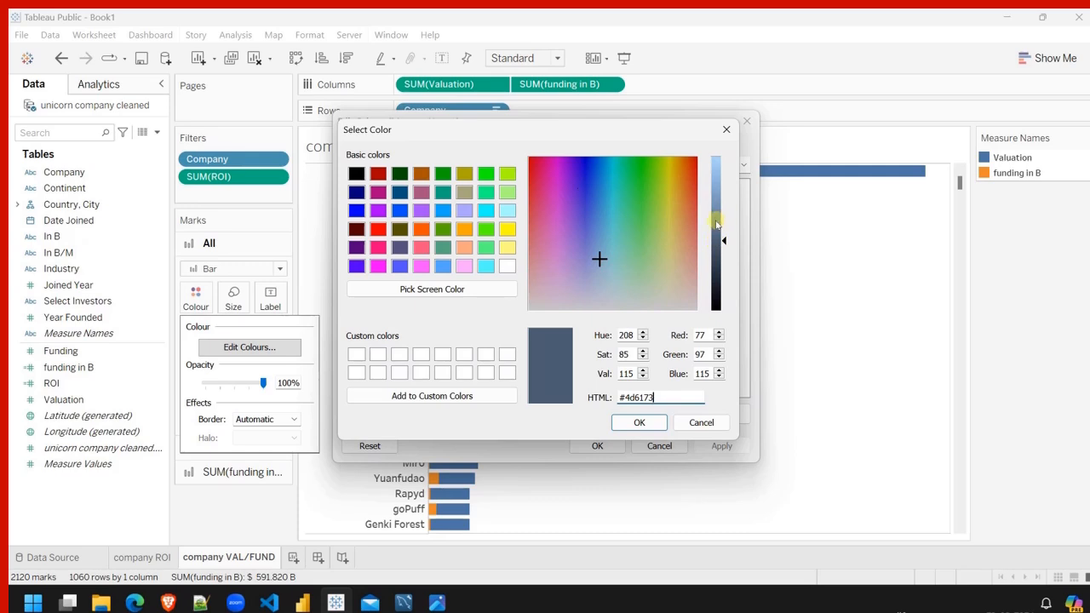
drag(717, 225, 720, 231)
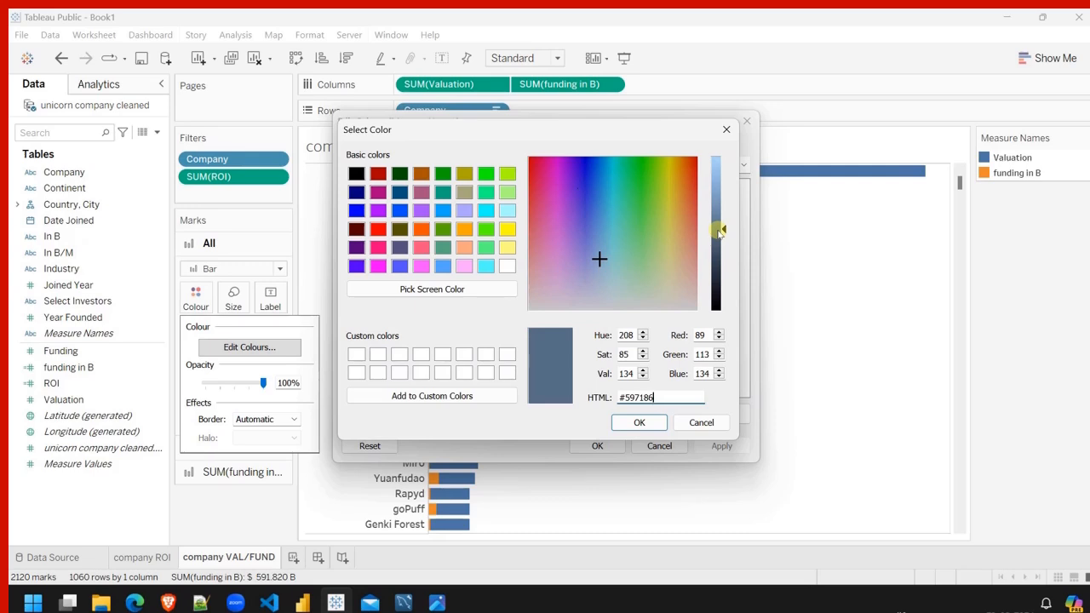
click(638, 422)
click(714, 444)
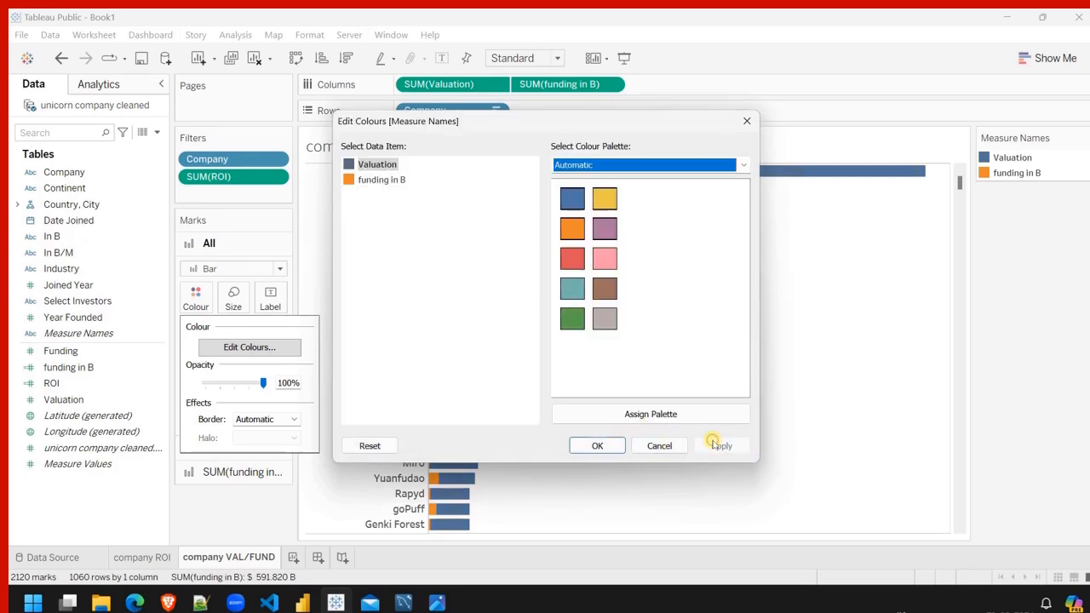
click(597, 445)
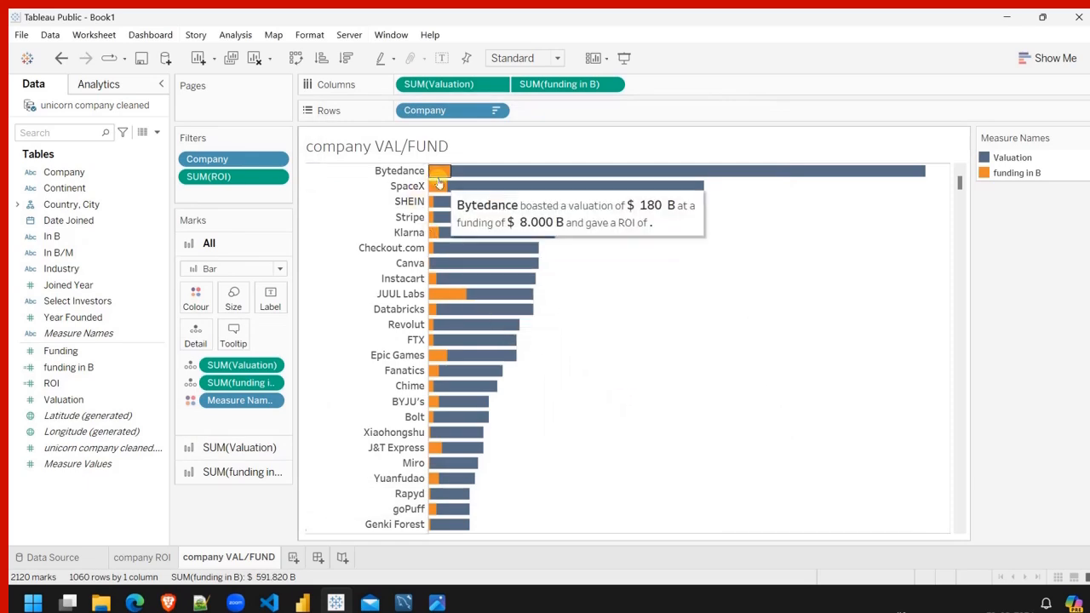
Set the colour of the funding in B measure to #1abfc8 and apply it to the chart.
click(196, 298)
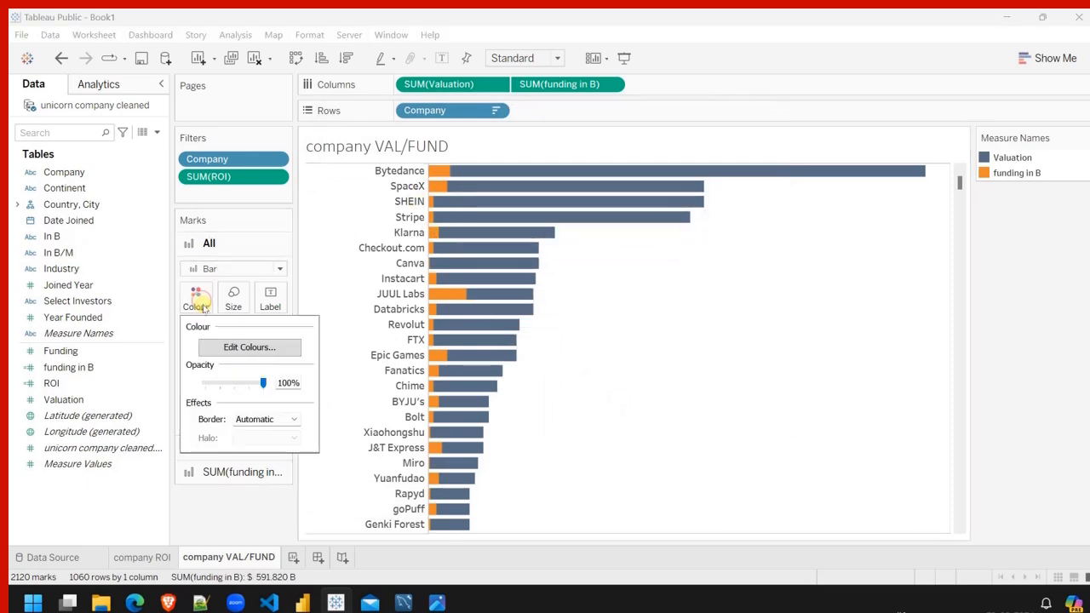
click(230, 347)
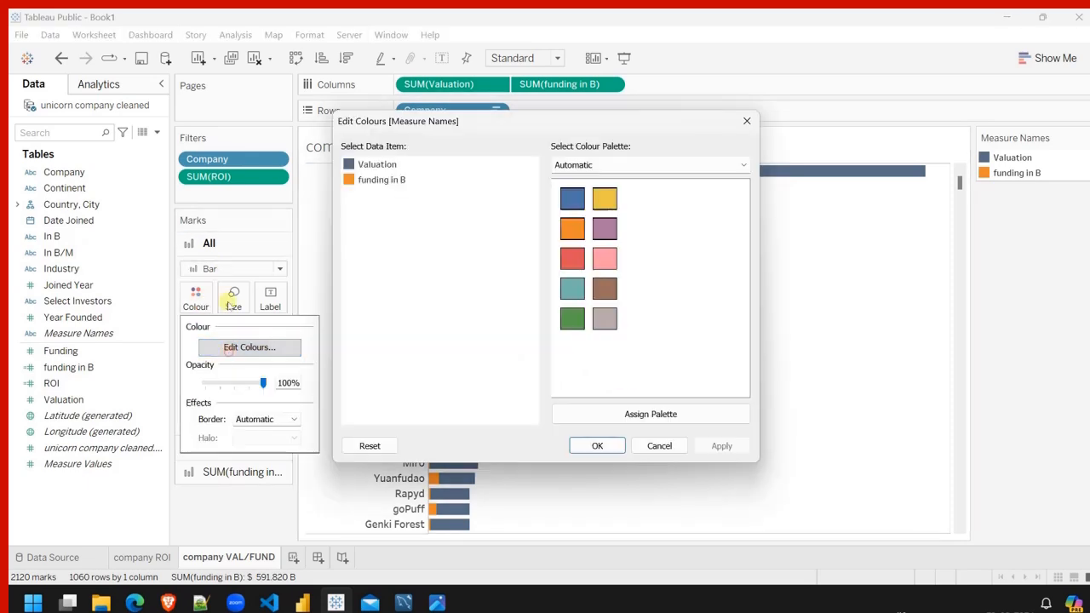
double_click(350, 182)
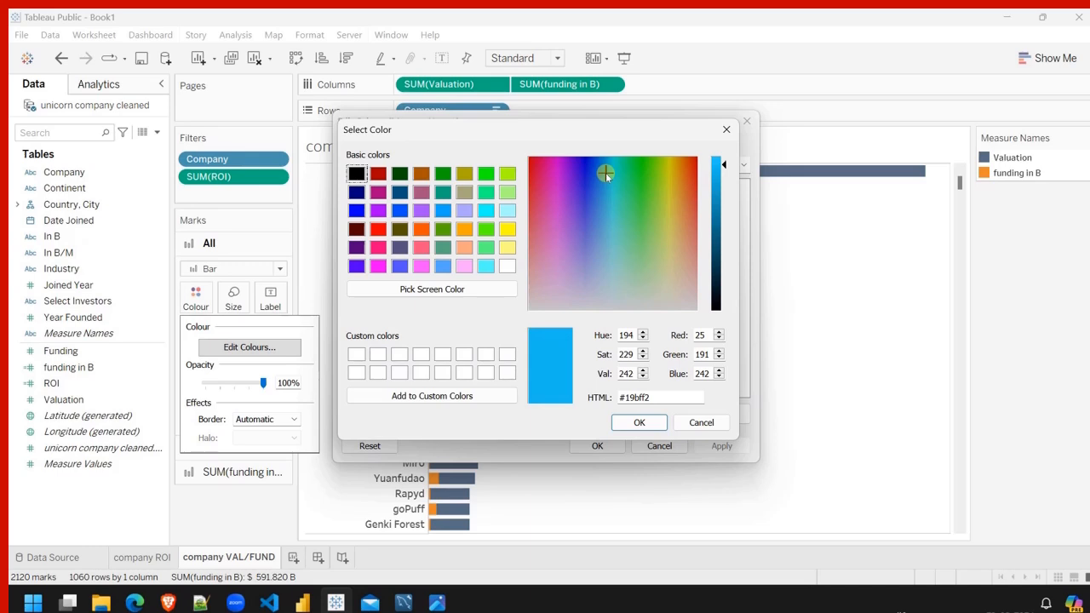
drag(607, 175, 610, 177)
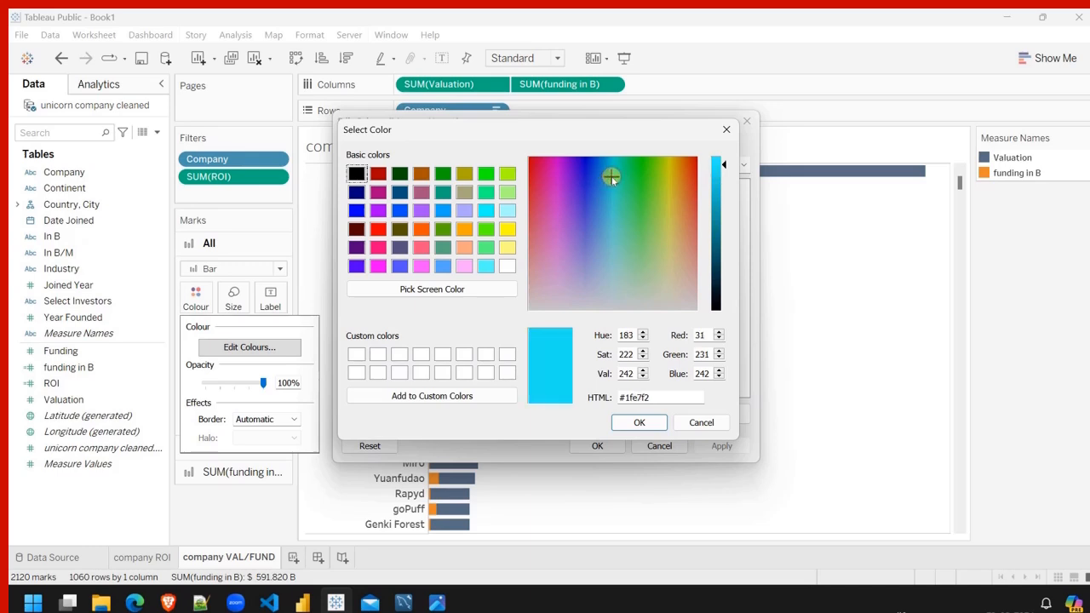
click(718, 191)
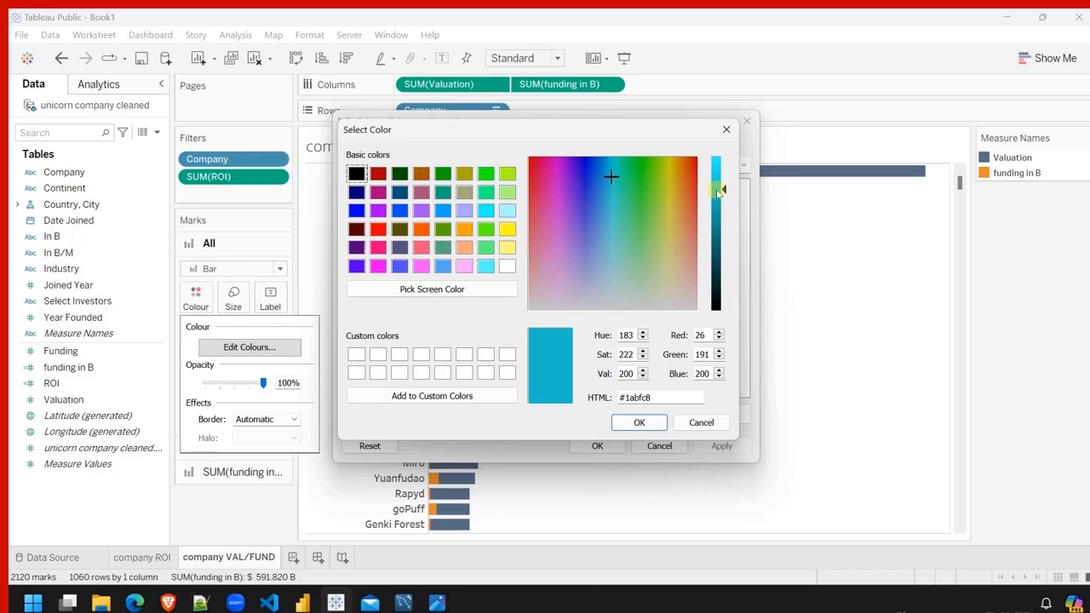
click(639, 422)
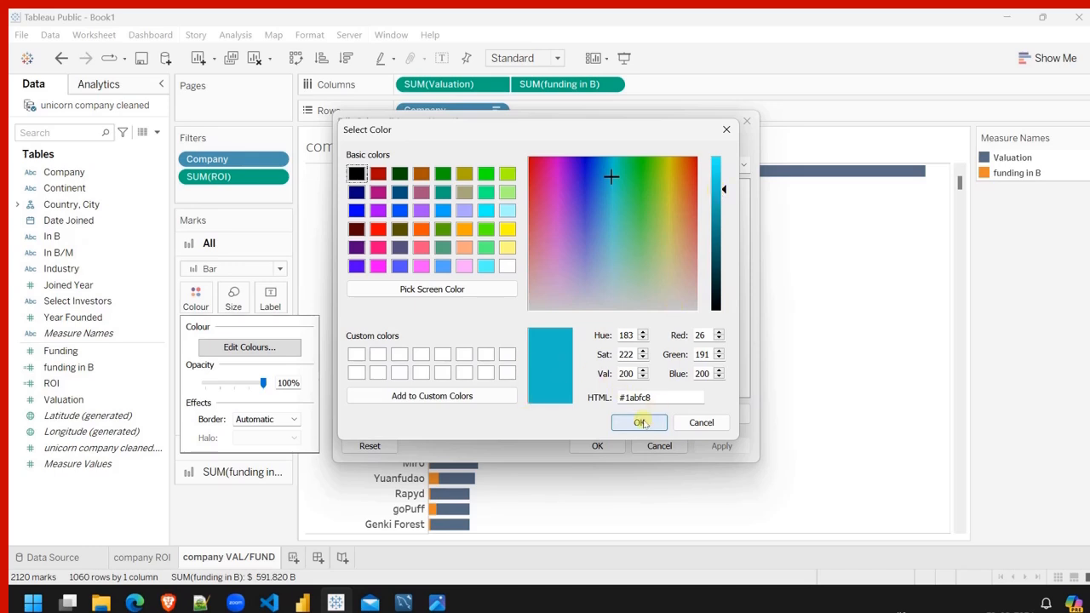
click(721, 446)
click(592, 446)
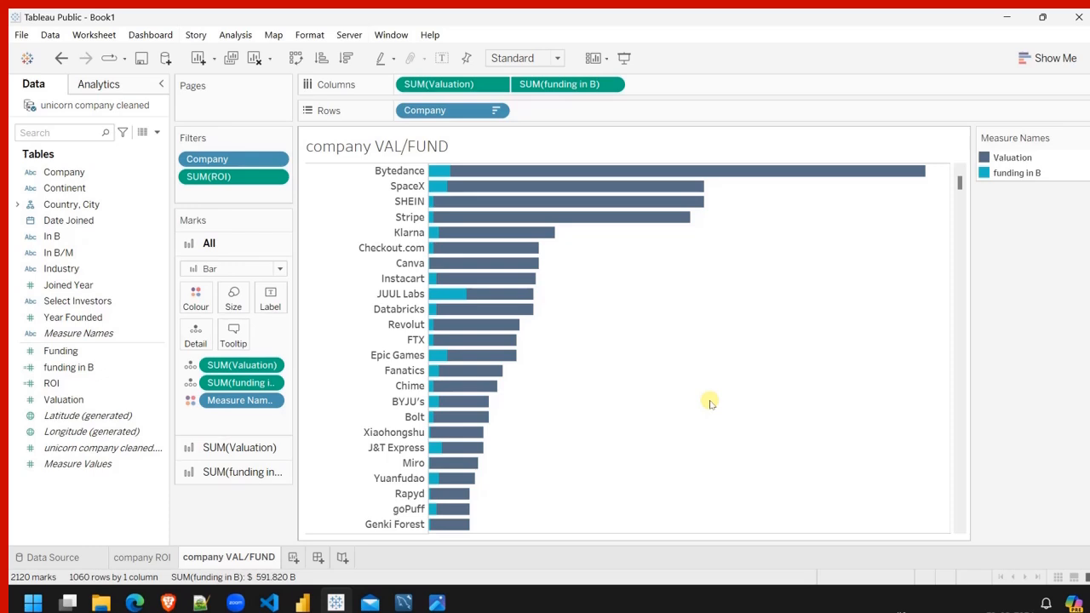
Format the column zero lines with the second-thinnest weight and slightly widen the company name column in the chart.
right_click(752, 324)
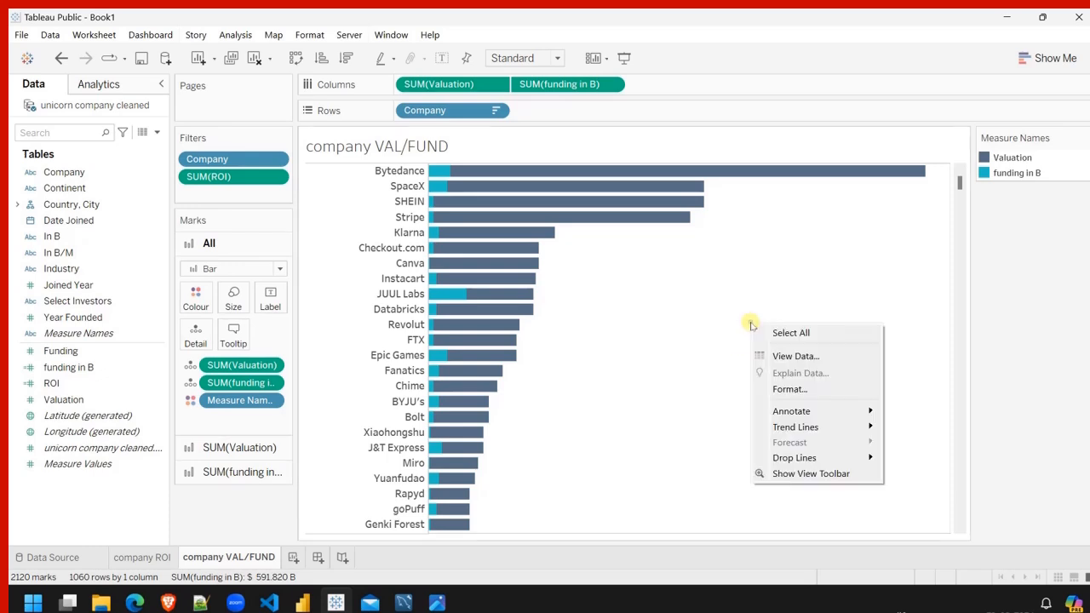
click(798, 390)
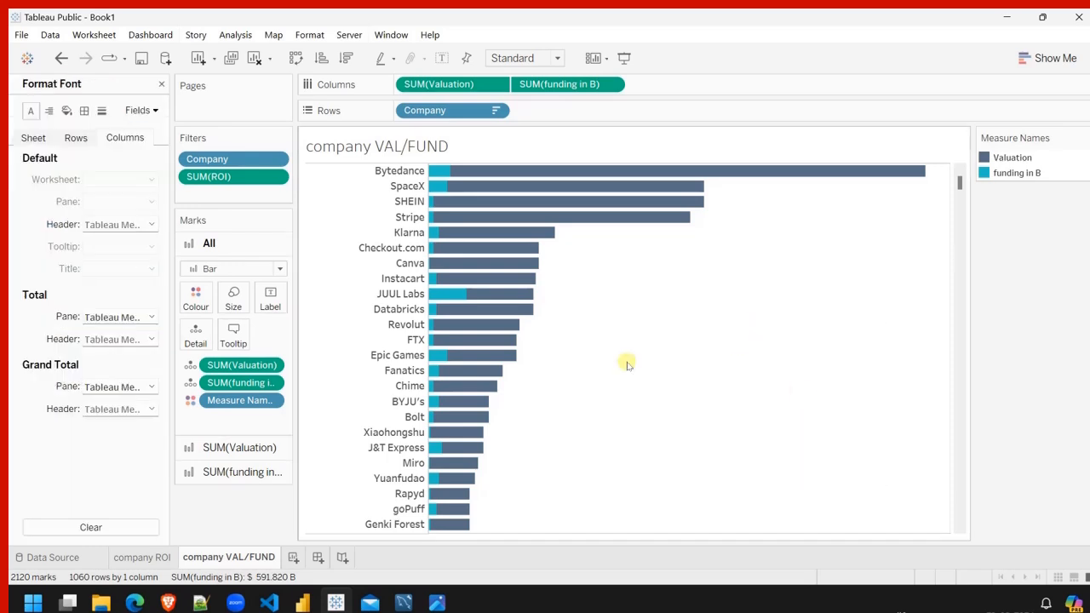
click(101, 113)
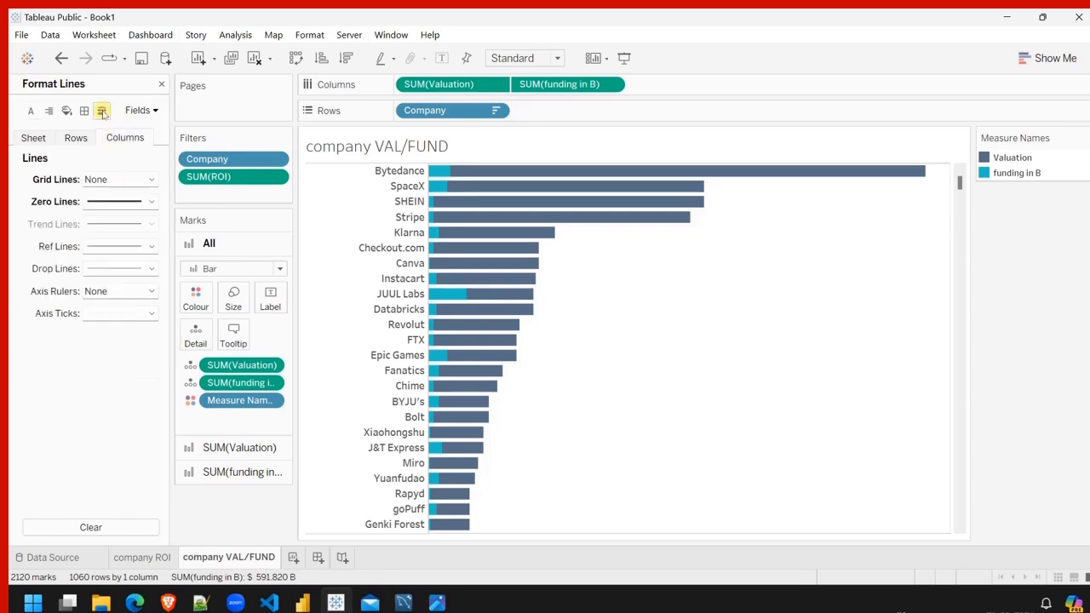
click(151, 201)
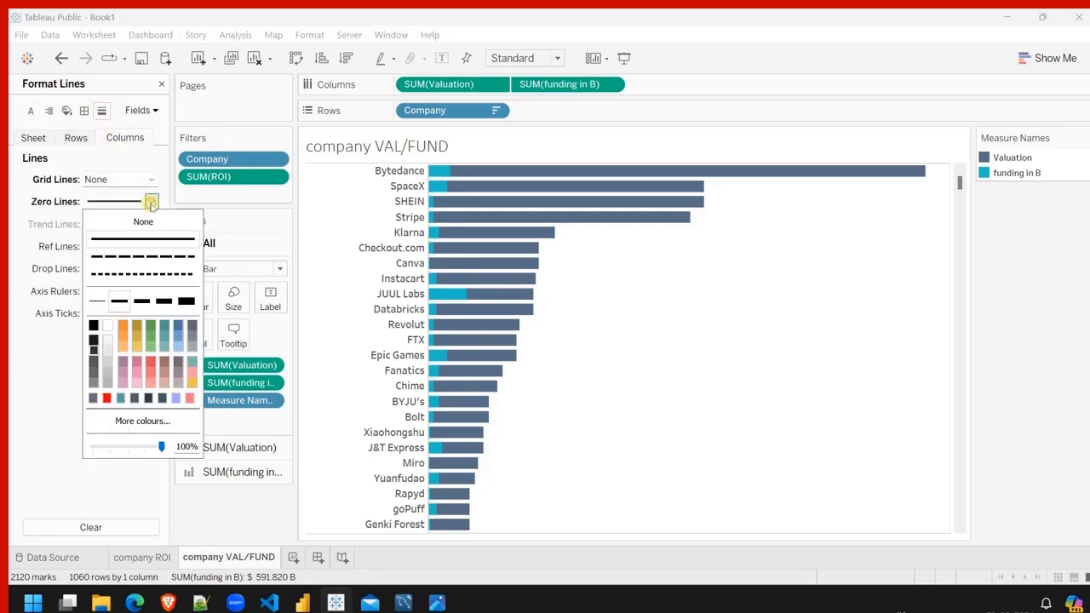
click(121, 306)
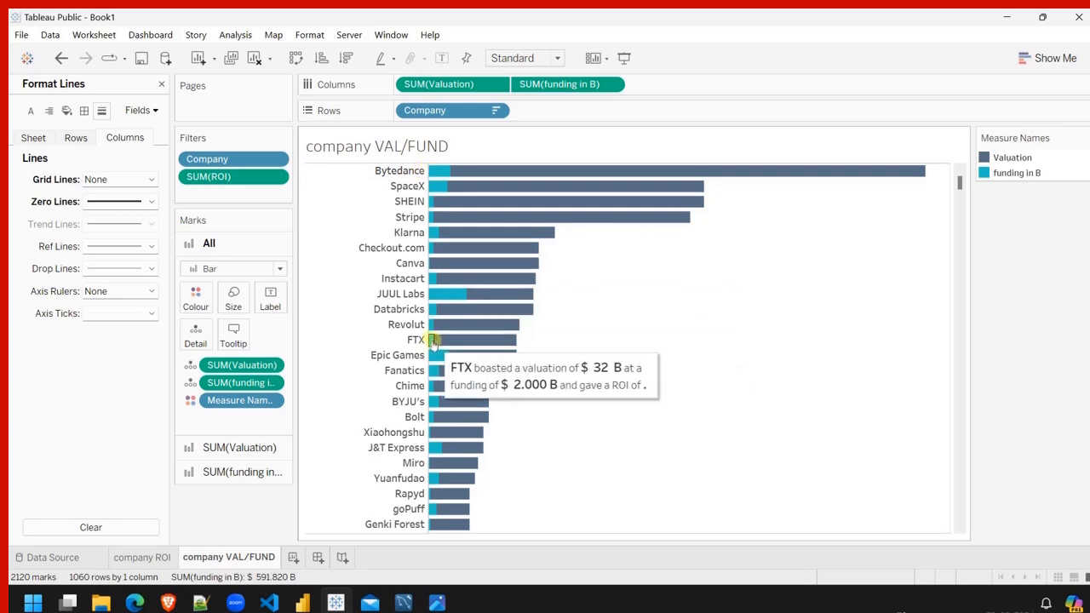
mouse_move(428, 339)
mouse_down()
mouse_move(460, 339)
mouse_move(432, 339)
mouse_up()
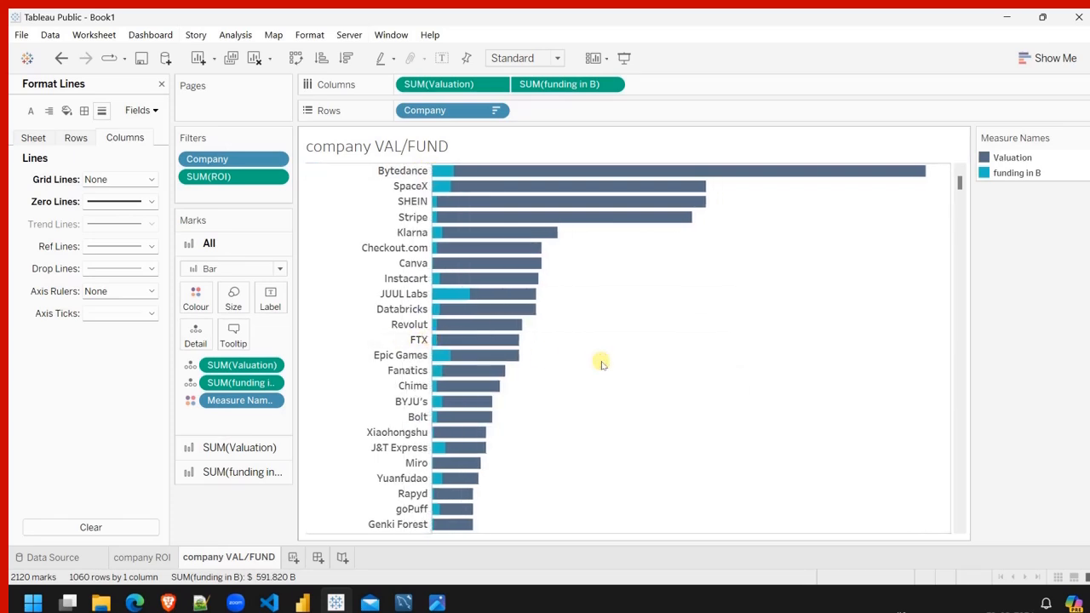
Format the row zero lines as a solid dark grey line with the second-thinnest weight.
click(75, 140)
click(143, 202)
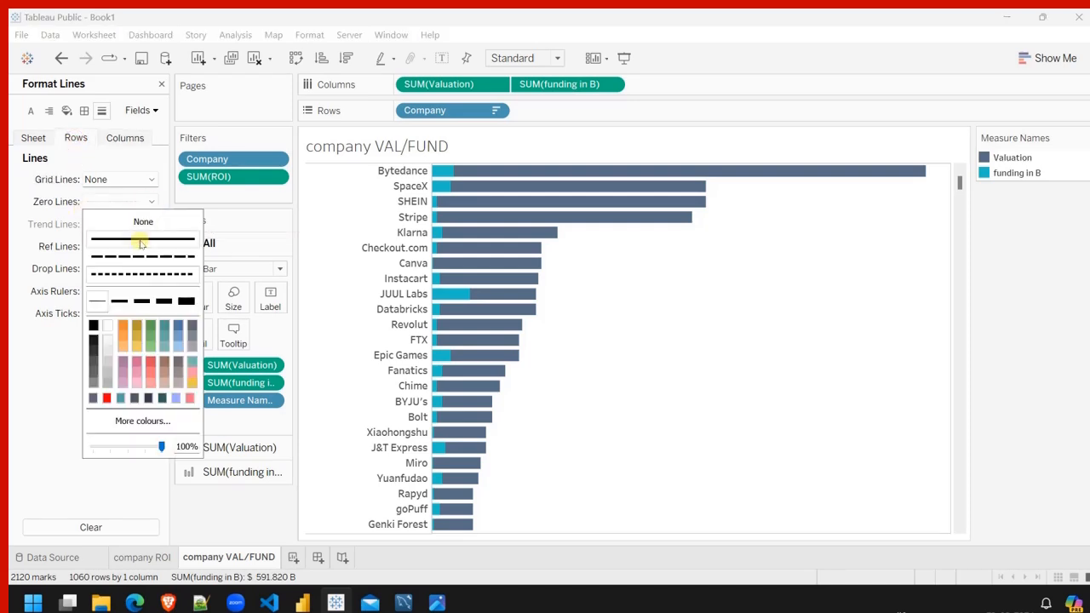
click(141, 242)
click(119, 302)
click(93, 361)
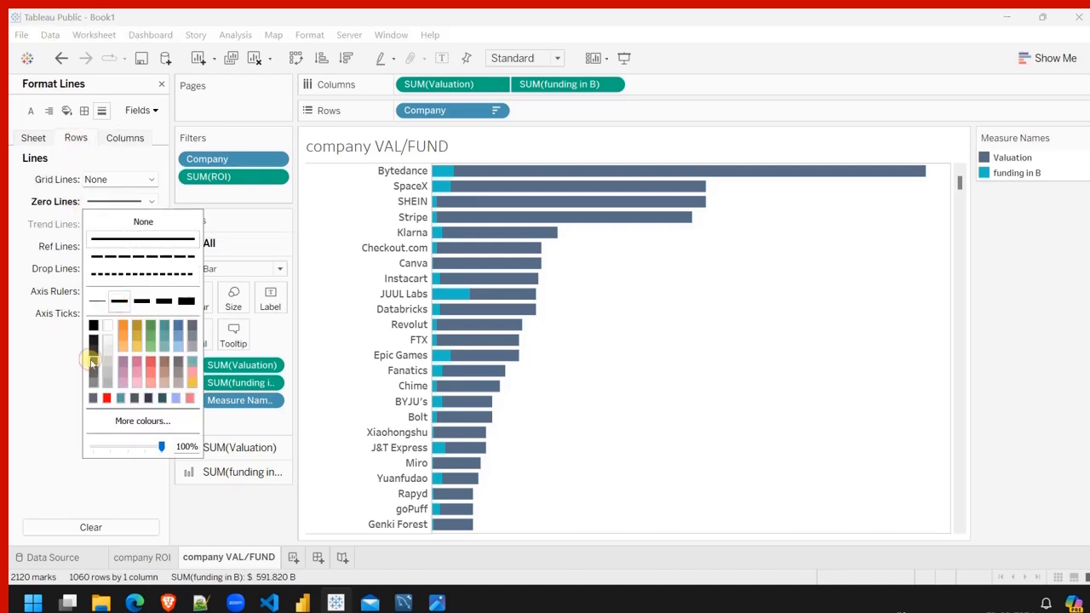
click(102, 477)
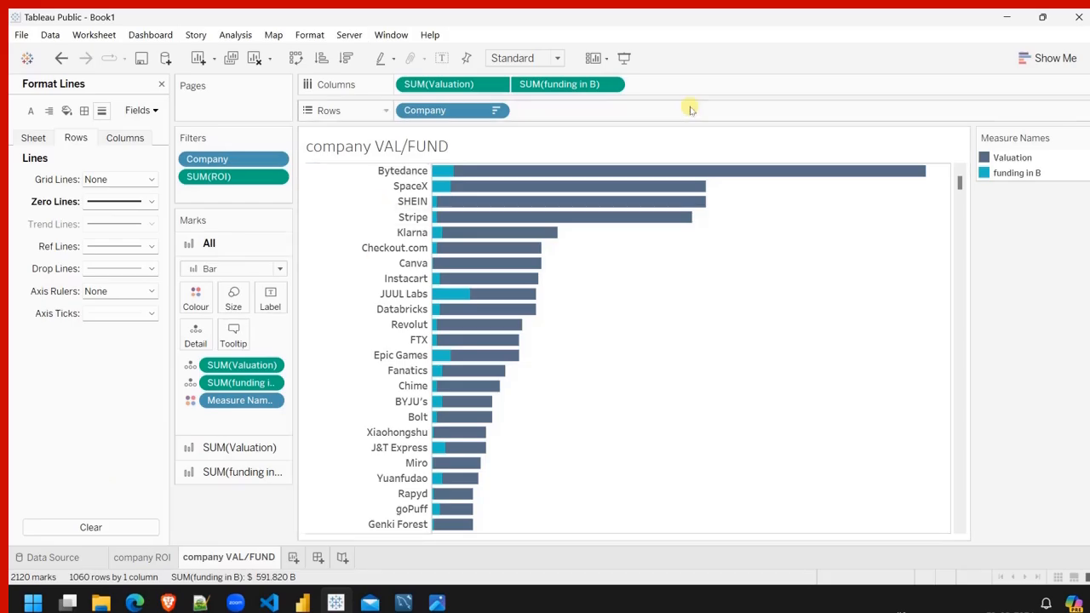
Preview the company VAL/FUND chart in presentation mode, then look through its company rows.
click(623, 58)
key(Escape)
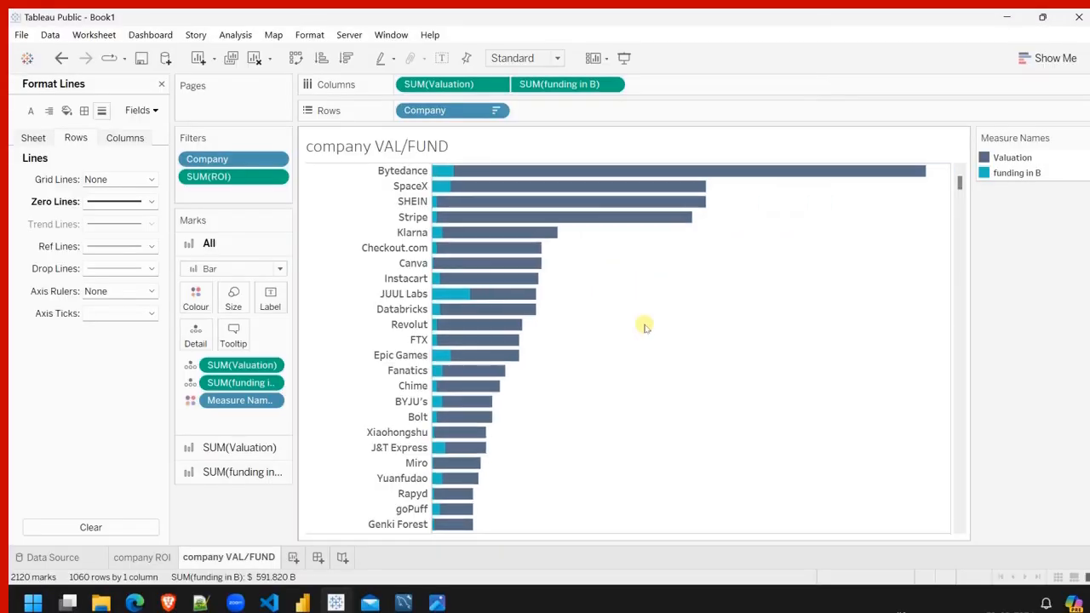
scroll(574, 417, down, 10)
scroll(577, 419, up, 10)
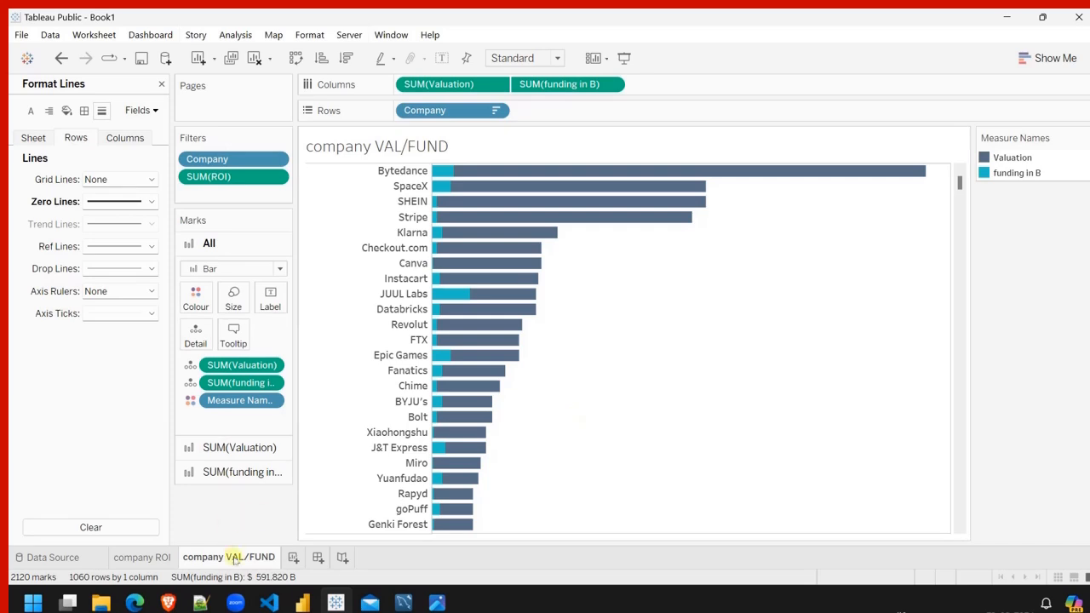
Change the bar colour on the company ROI sheet to #597186.
mouse_move(236, 560)
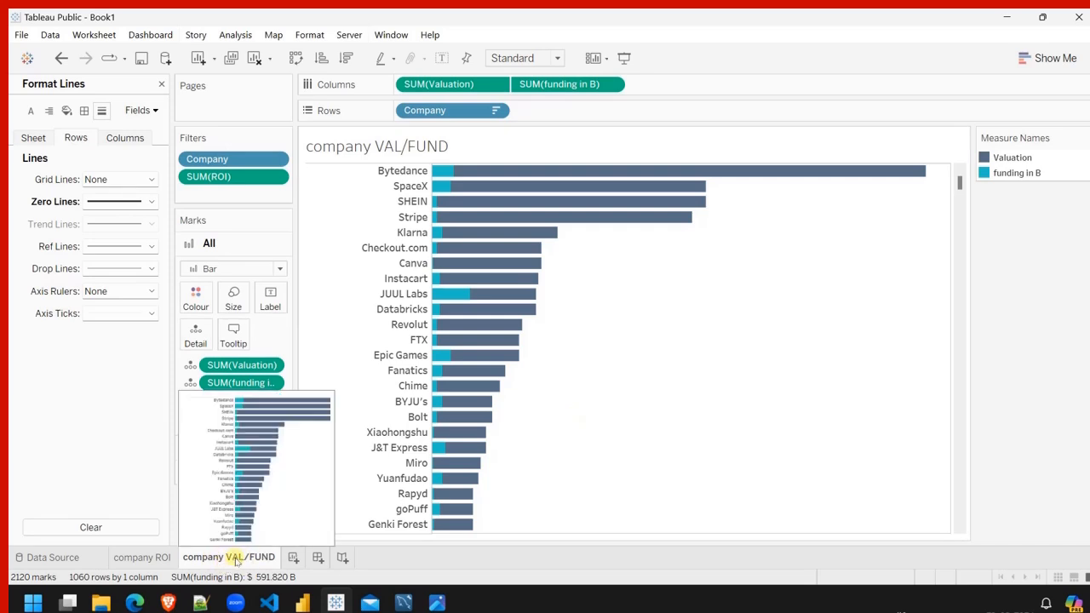
click(147, 557)
mouse_move(624, 183)
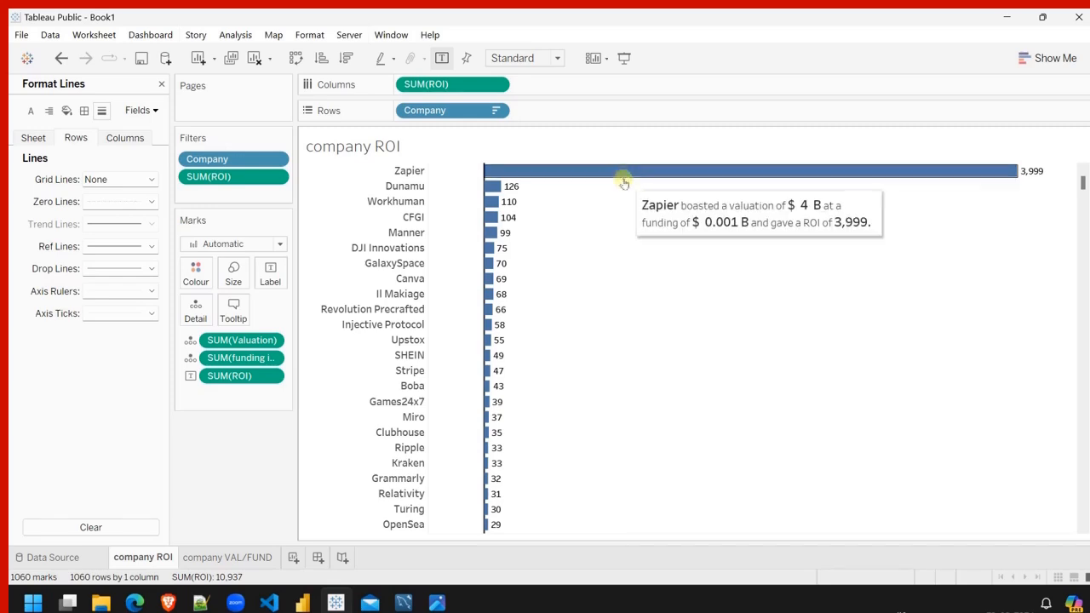
click(196, 271)
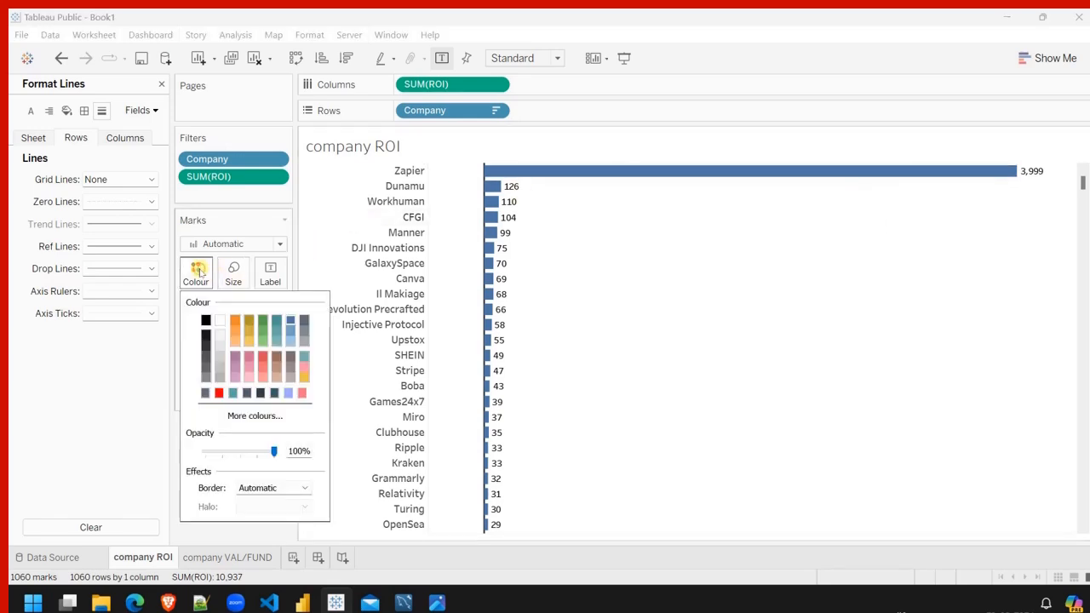
click(243, 416)
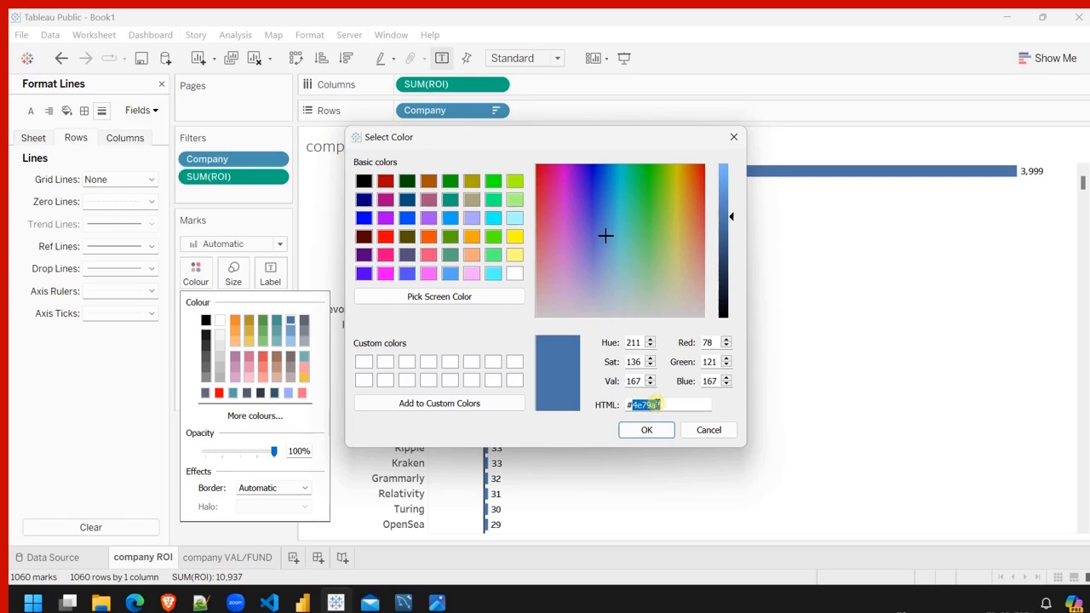
text(5971)
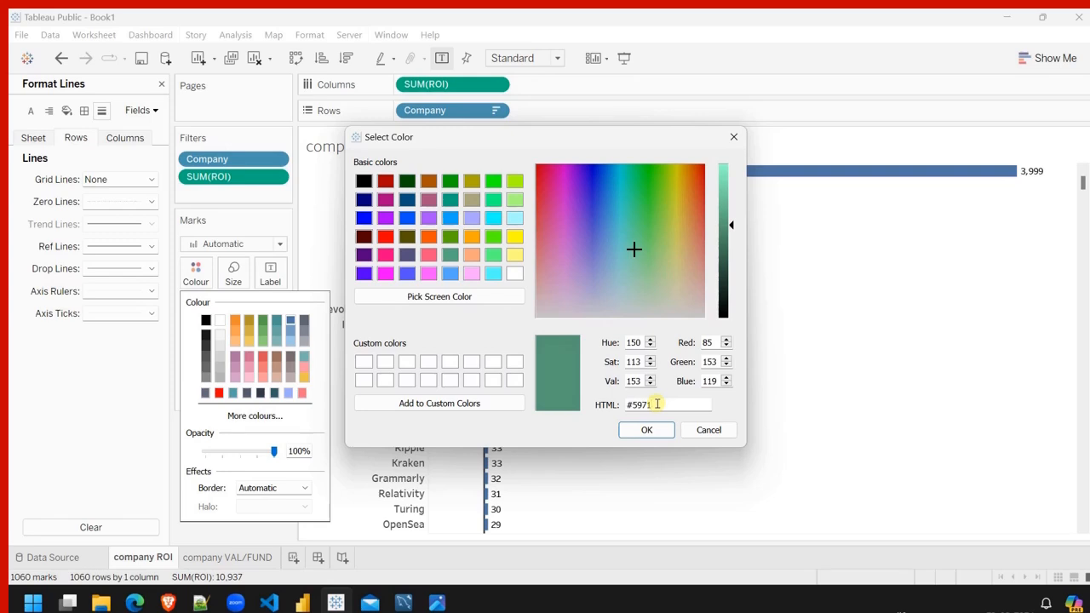
text(8f)
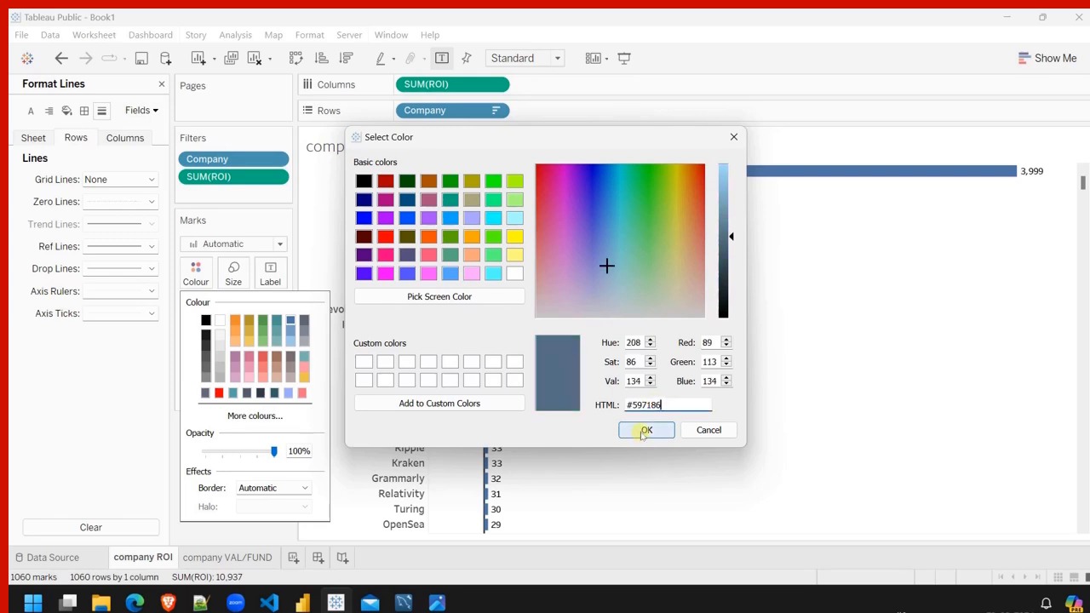
click(646, 430)
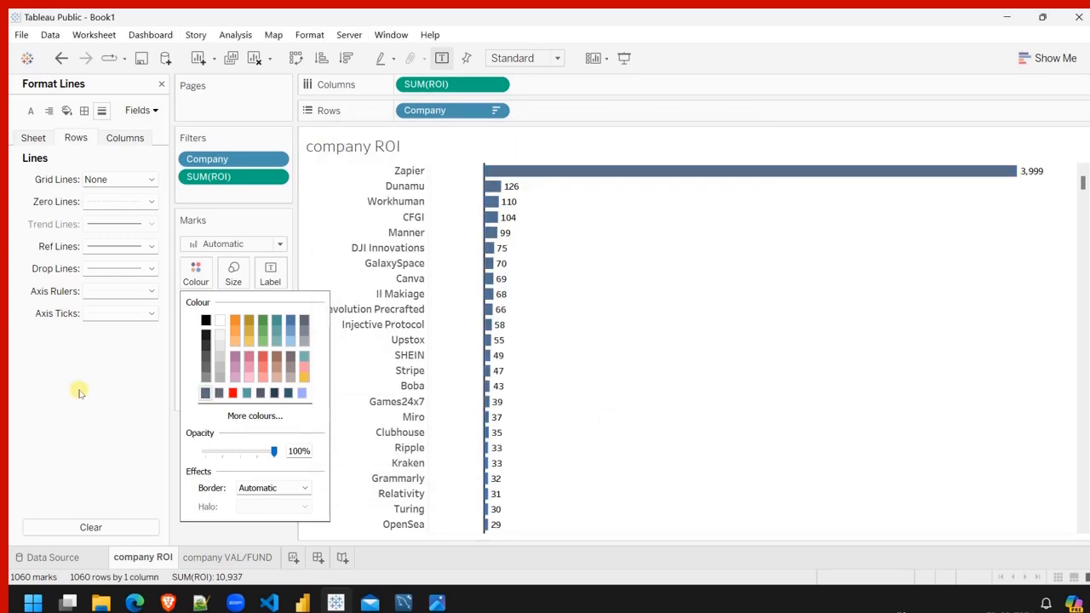
Set the column reference lines on the company VAL/FUND sheet to None.
click(125, 137)
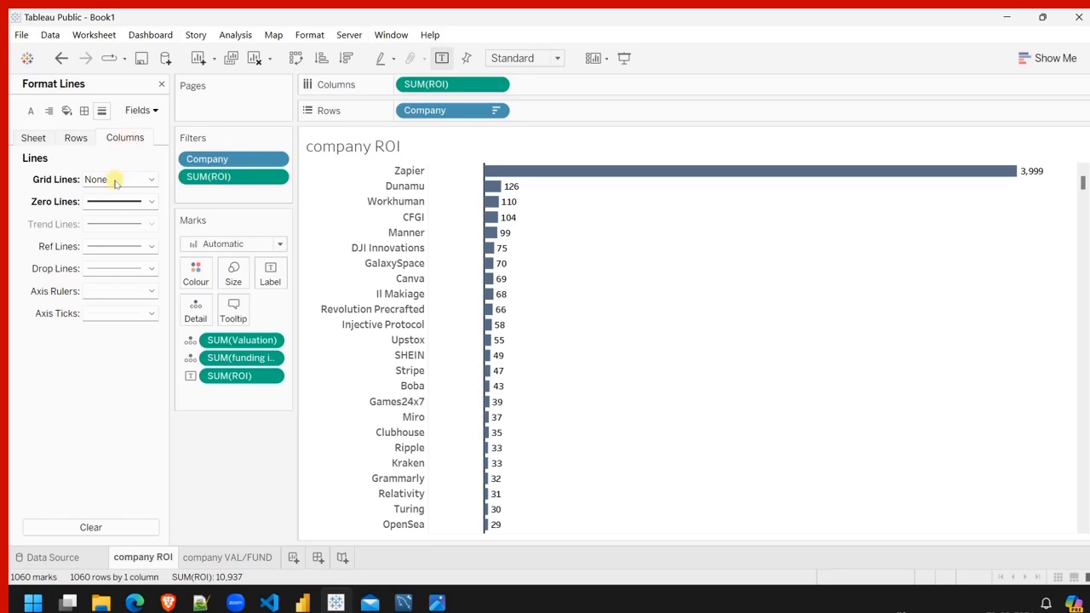
click(76, 138)
click(255, 558)
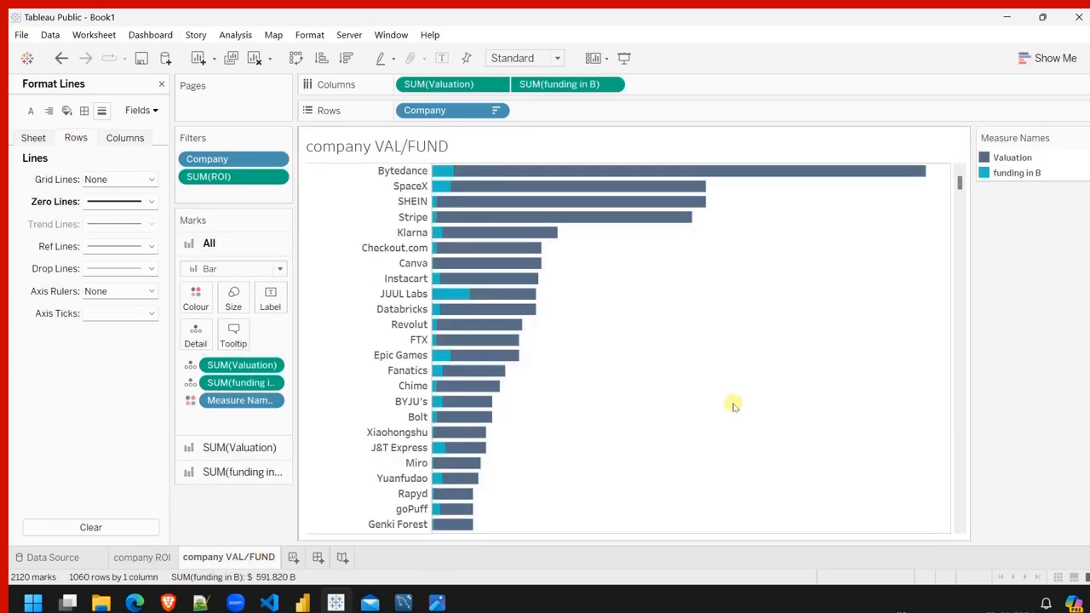
click(122, 138)
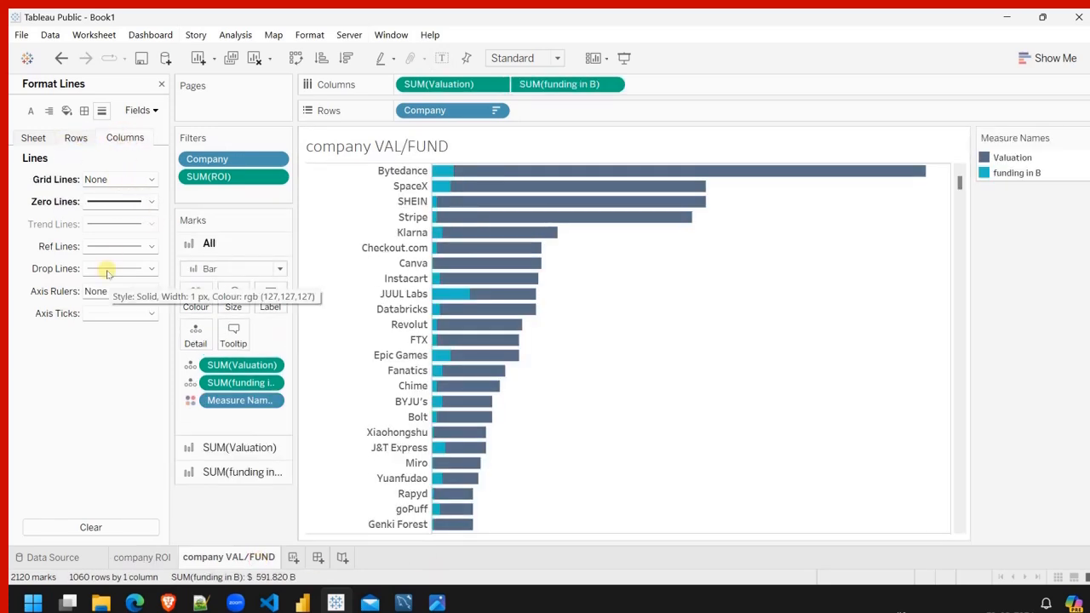
click(151, 246)
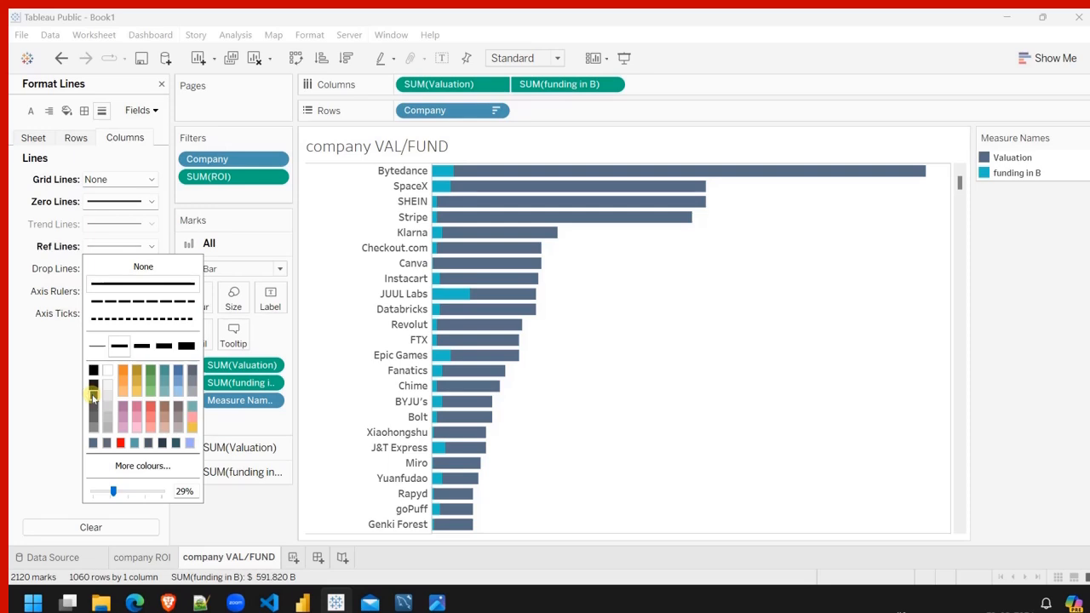
click(142, 266)
click(68, 343)
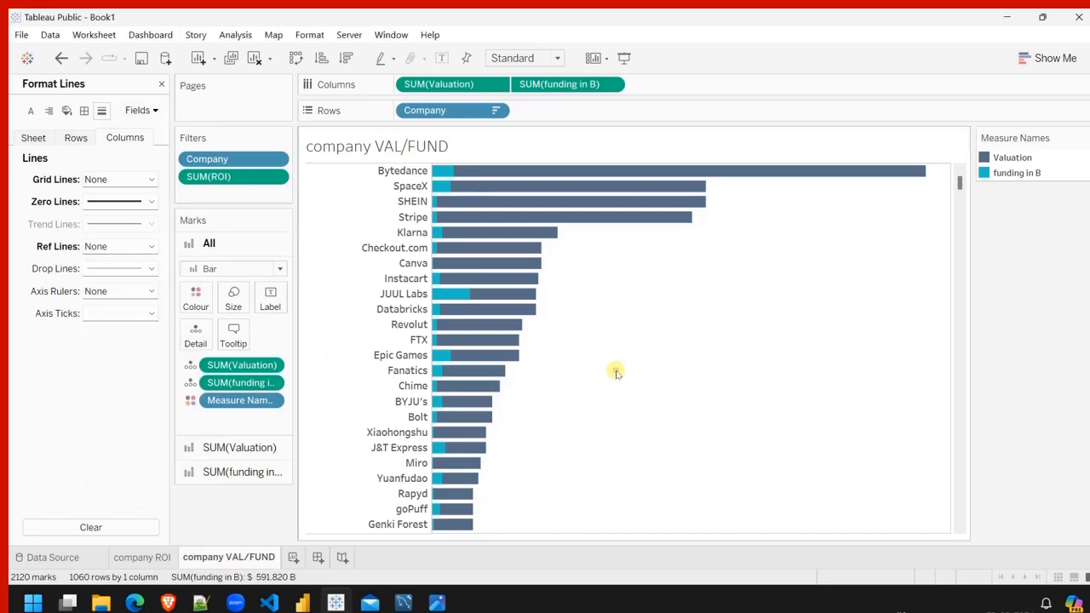
Check the recommended analysis questions in unicorn company.pdf, and duplicate the company VAL/FUND sheet in Tableau as "time to unicorn".
click(132, 603)
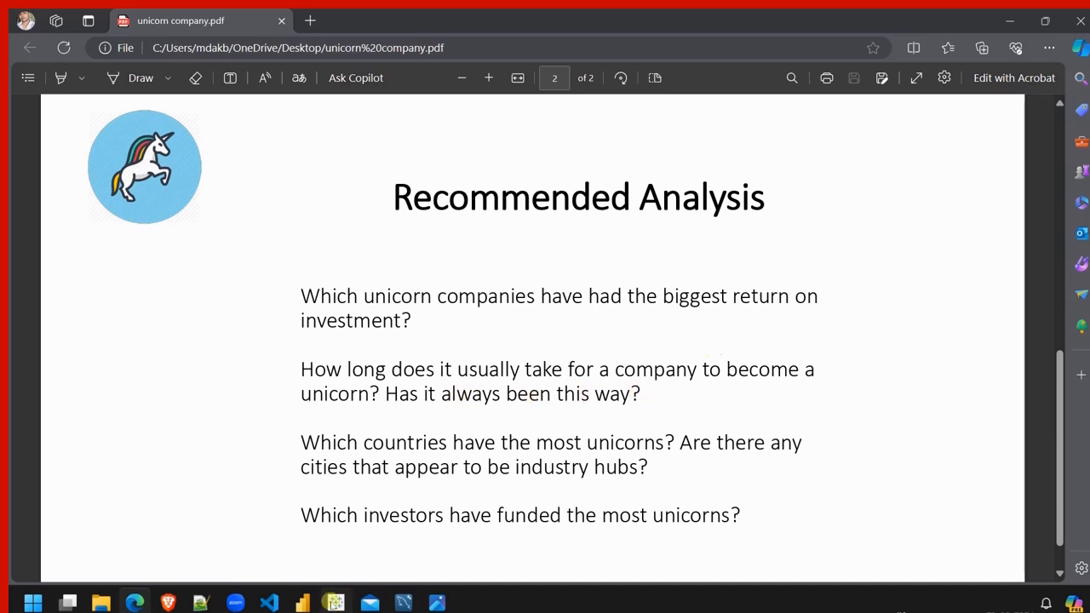
click(336, 604)
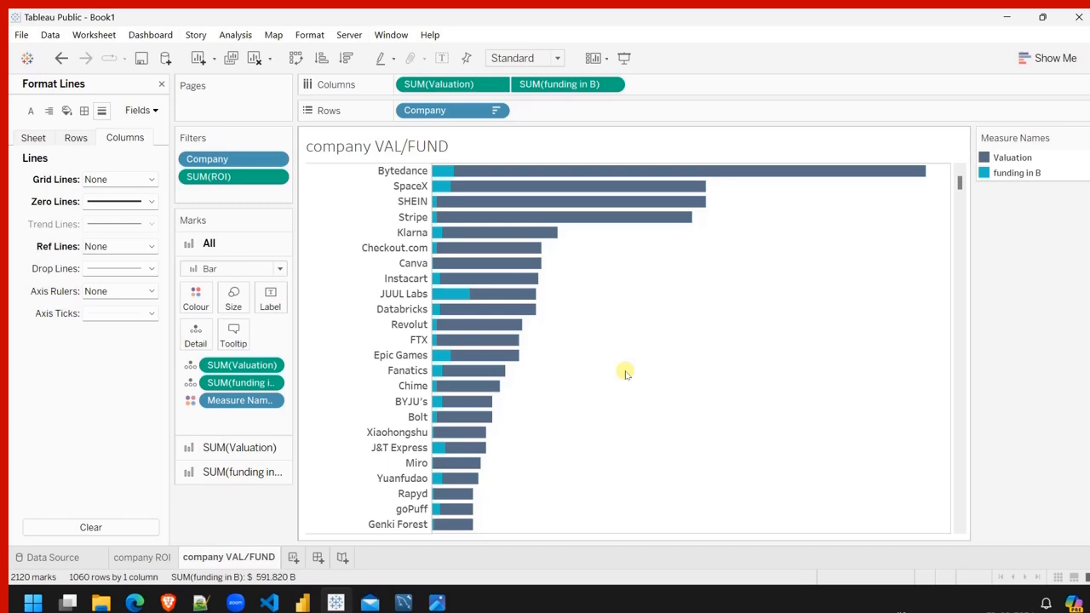
right_click(252, 557)
click(287, 433)
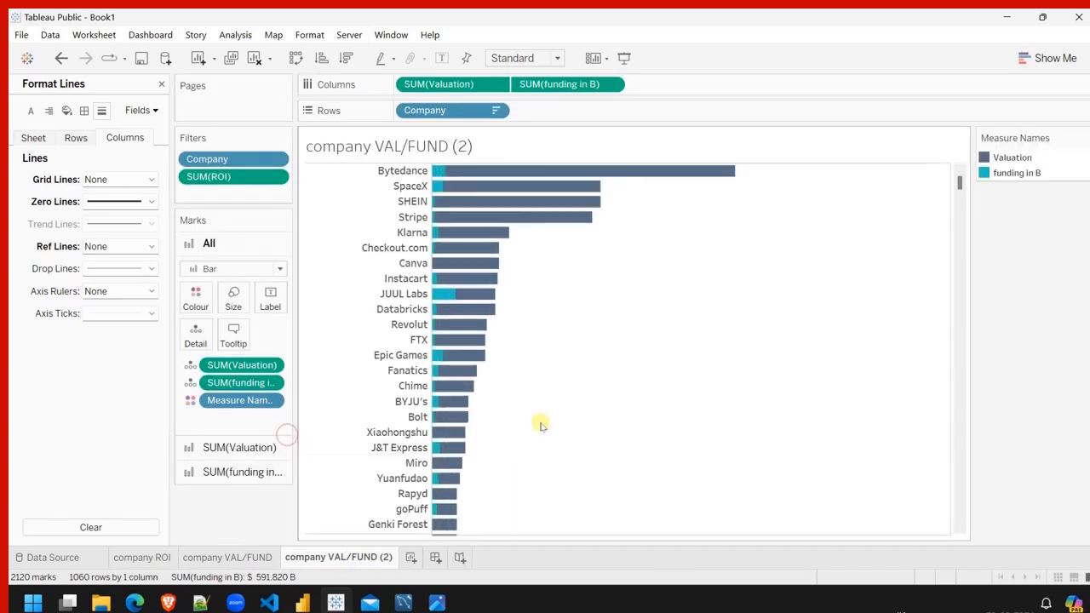
double_click(338, 557)
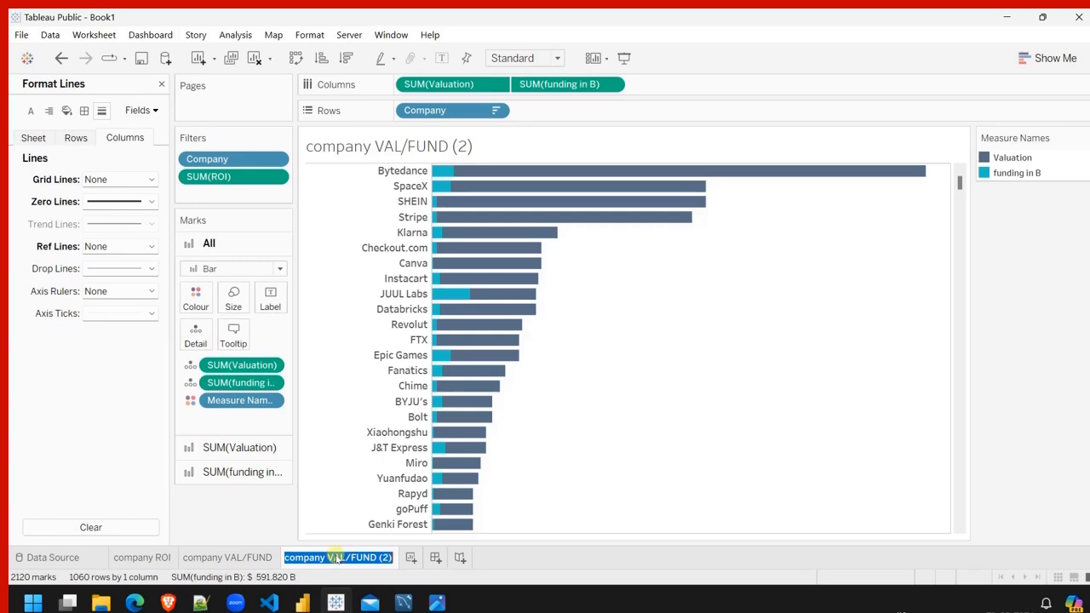
text(time to unicorn)
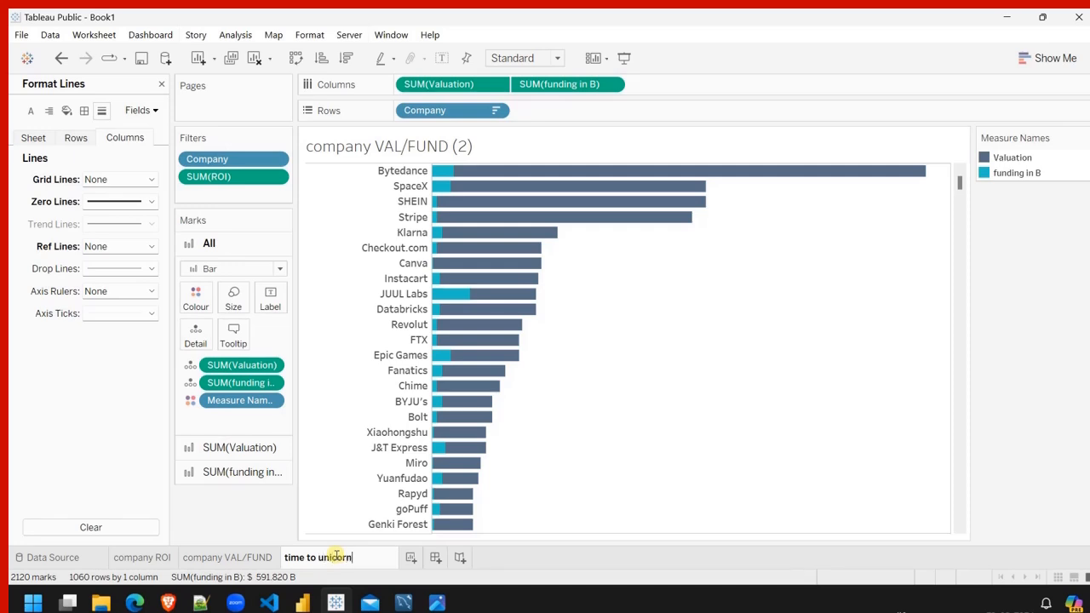
key(Return)
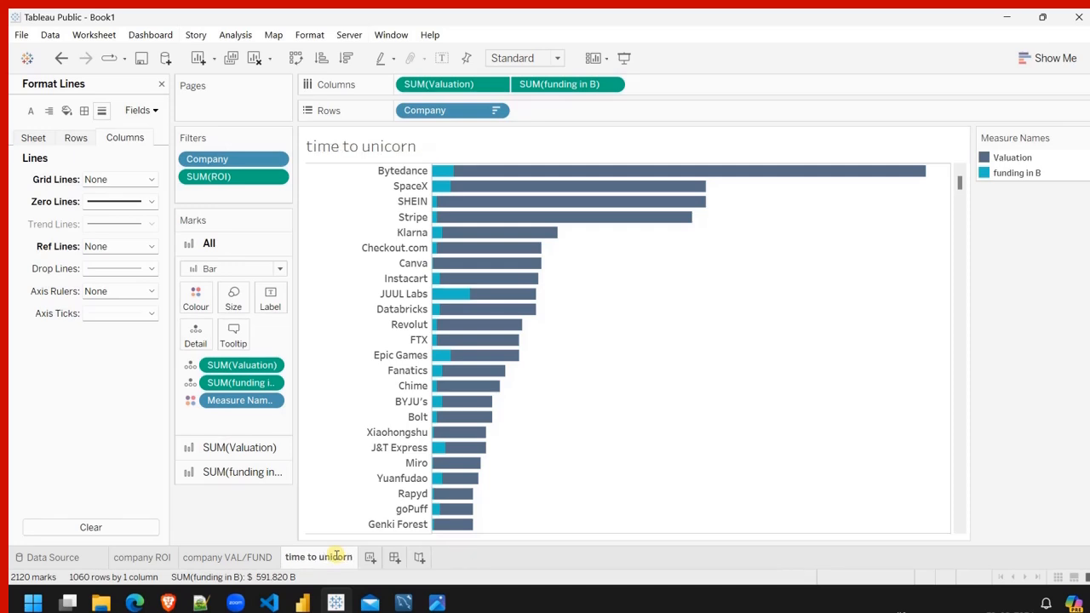
Create a calculated field named "Time2Unicorn club" with the formula [Joined Year]-[Year Founded].
click(161, 85)
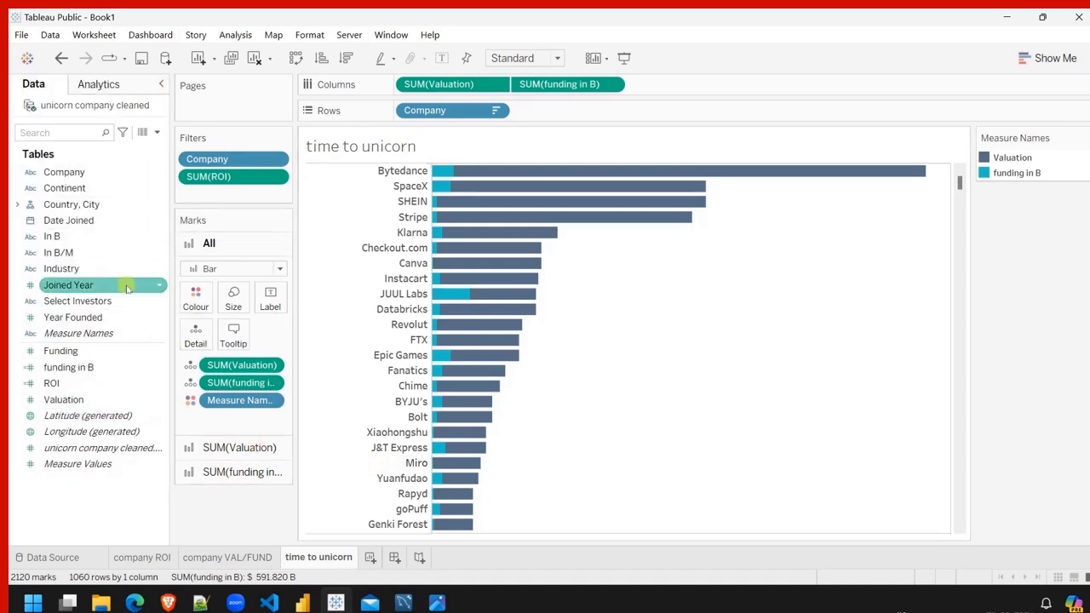
click(75, 287)
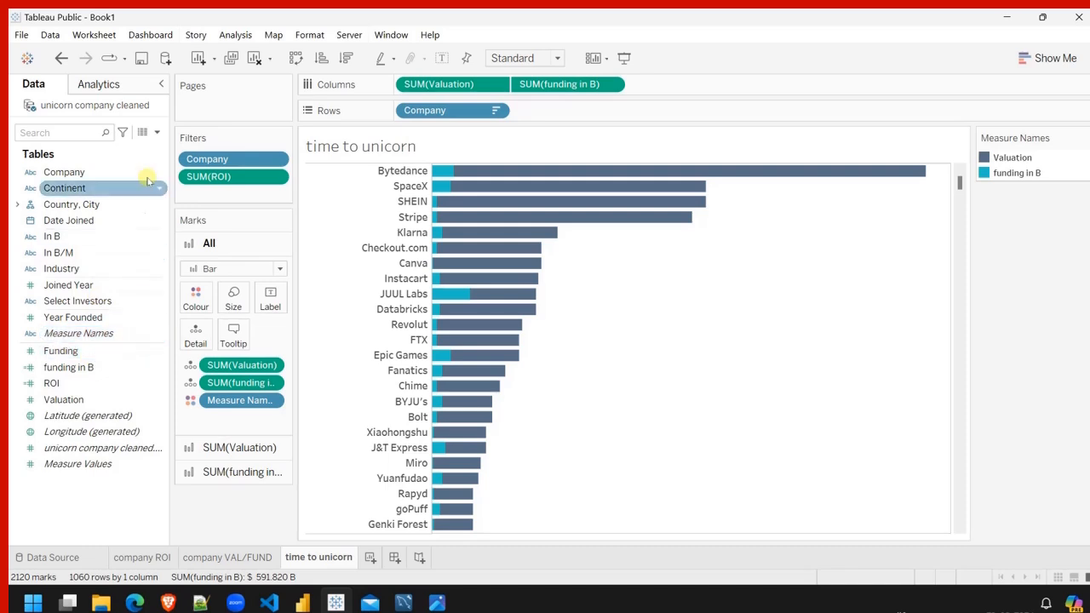
click(157, 133)
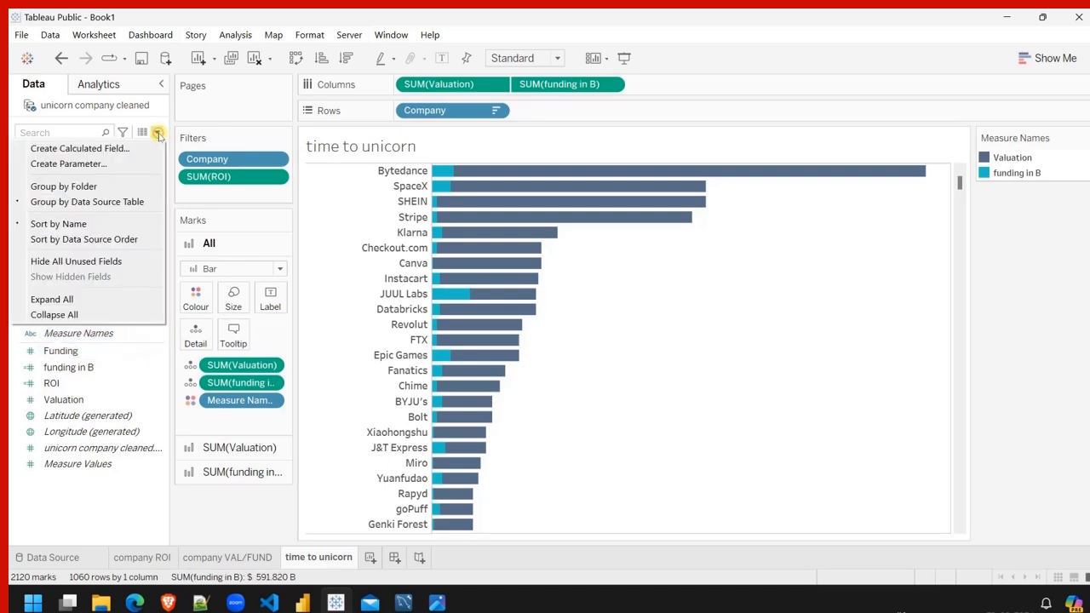
click(131, 147)
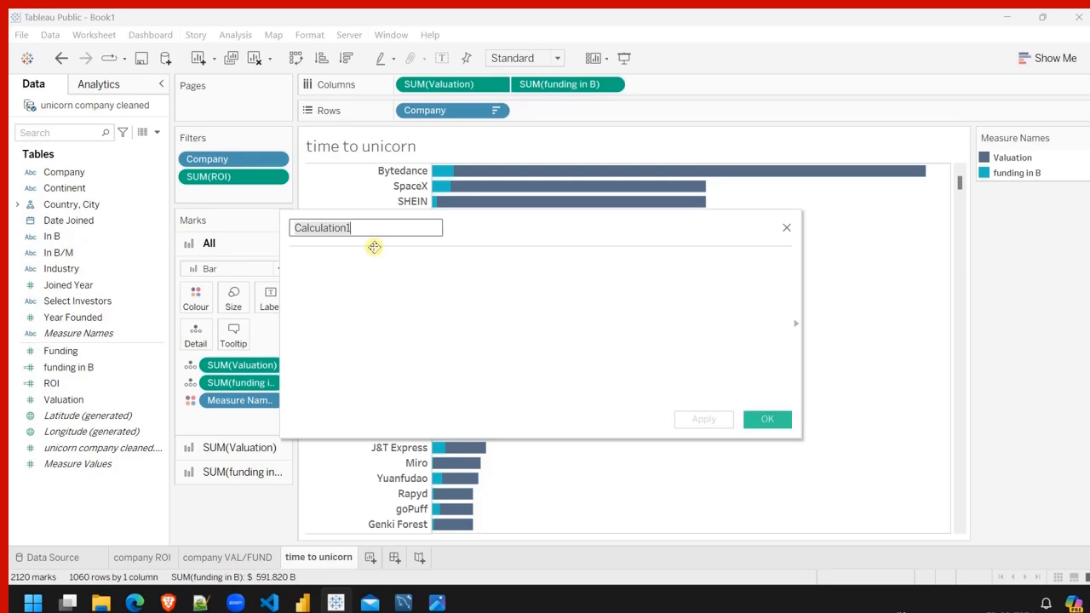
text(Time2Unicorn club)
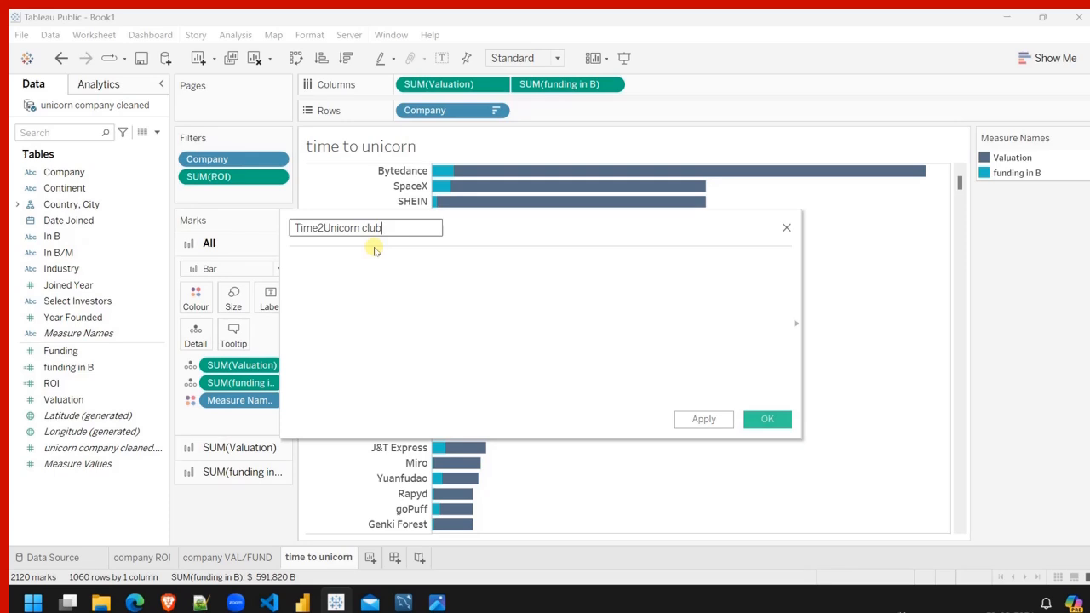
click(356, 268)
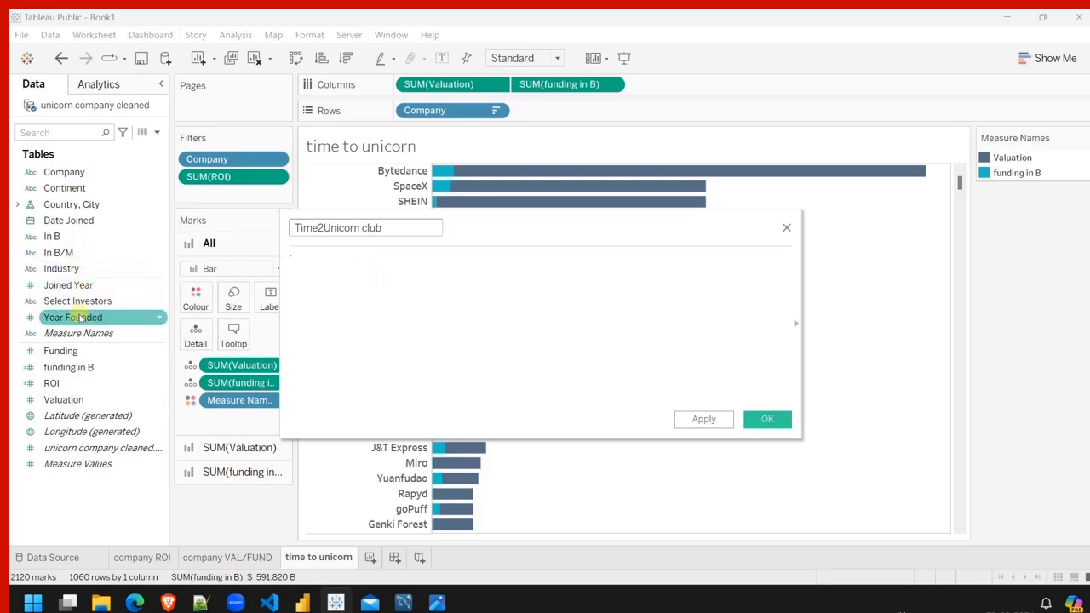
drag(72, 290, 353, 272)
drag(81, 317, 60, 308)
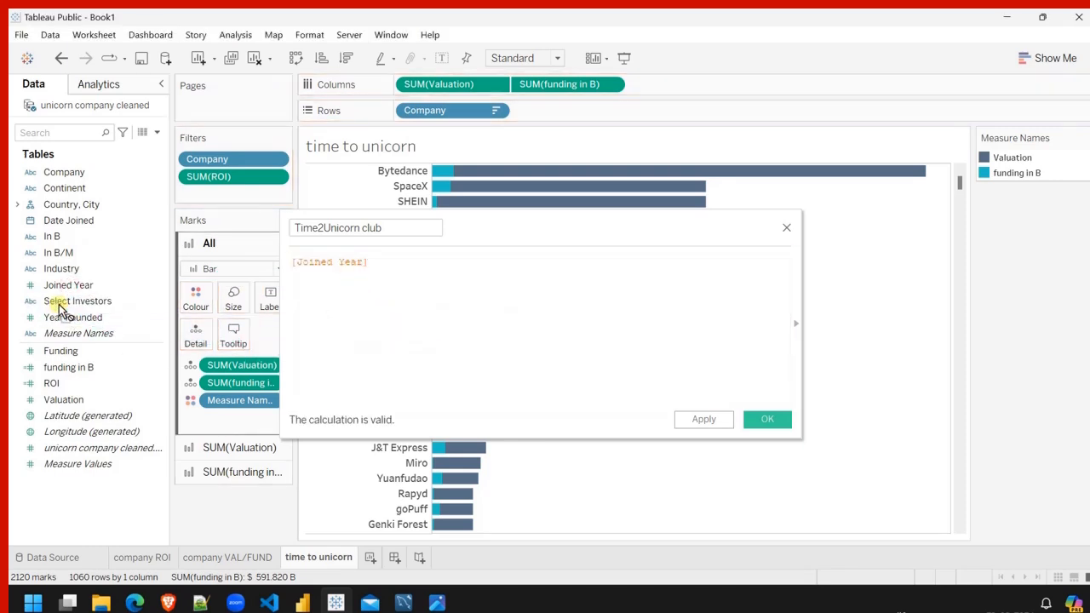
click(417, 262)
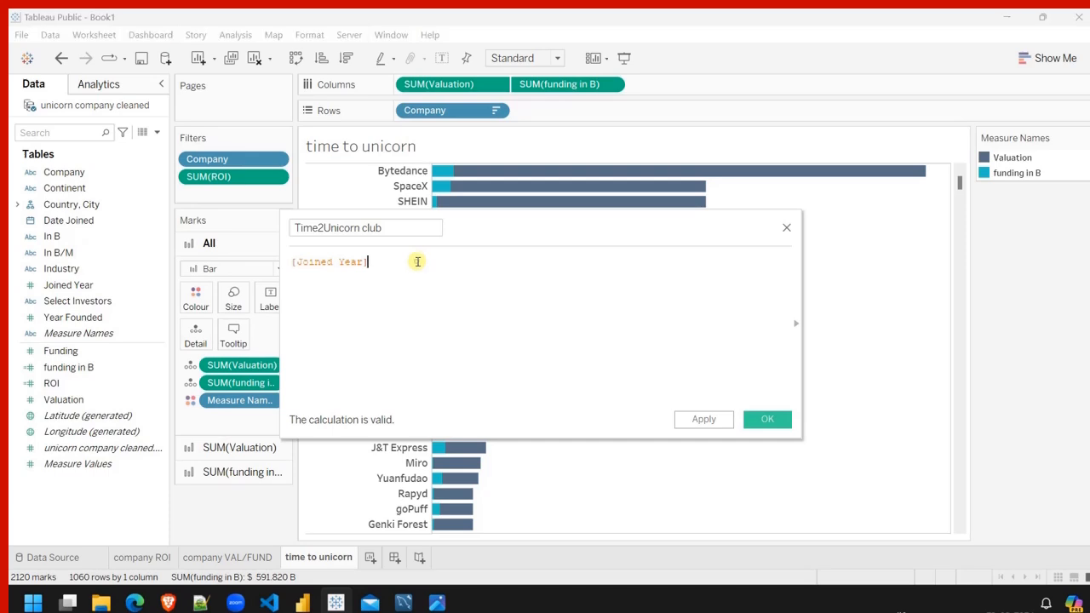
text(-)
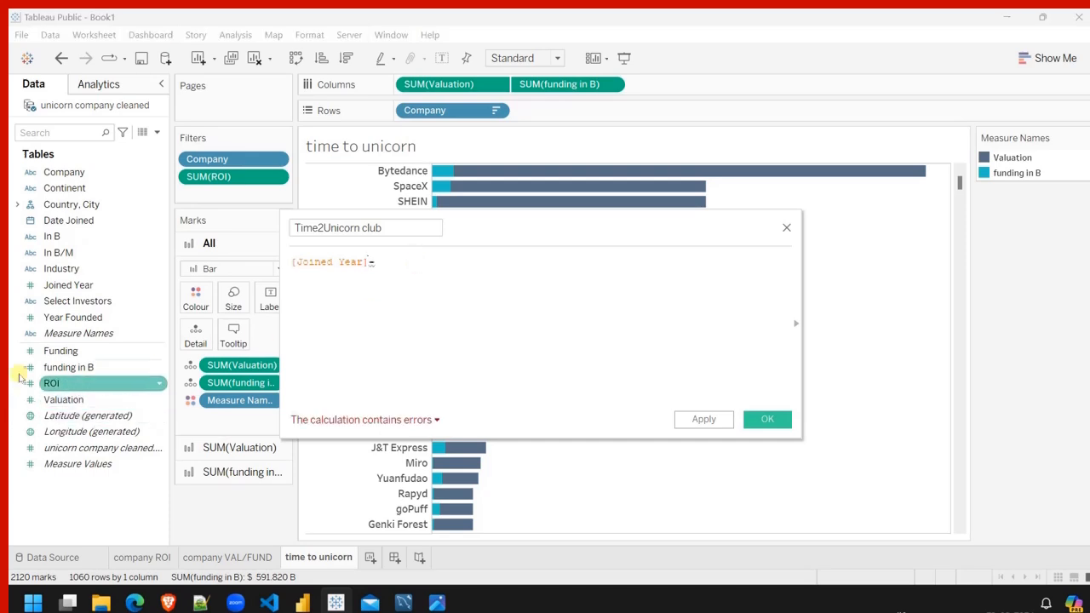
drag(74, 317, 494, 272)
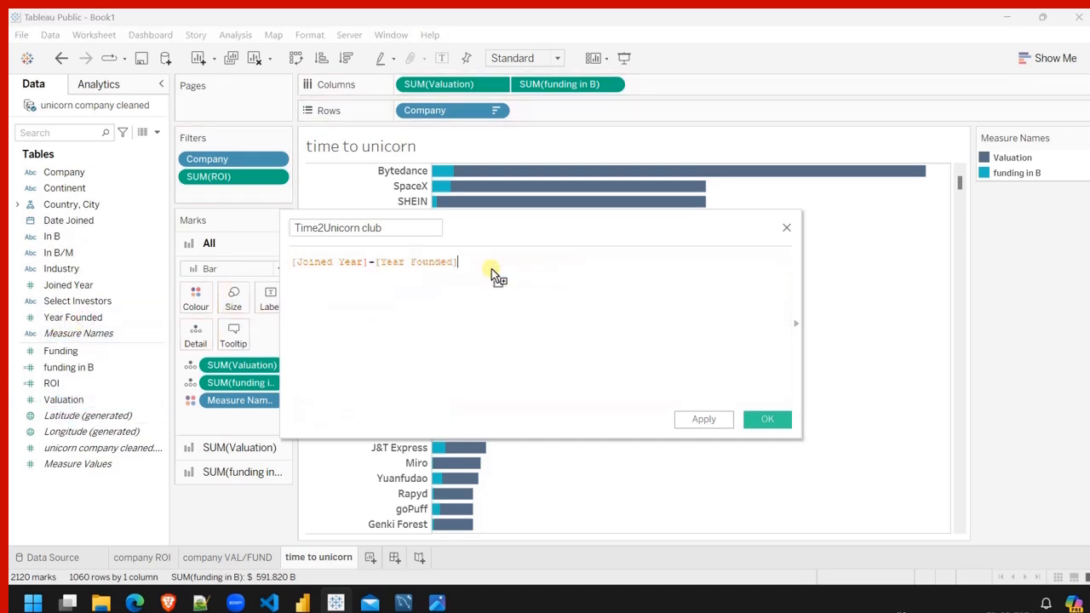
click(770, 419)
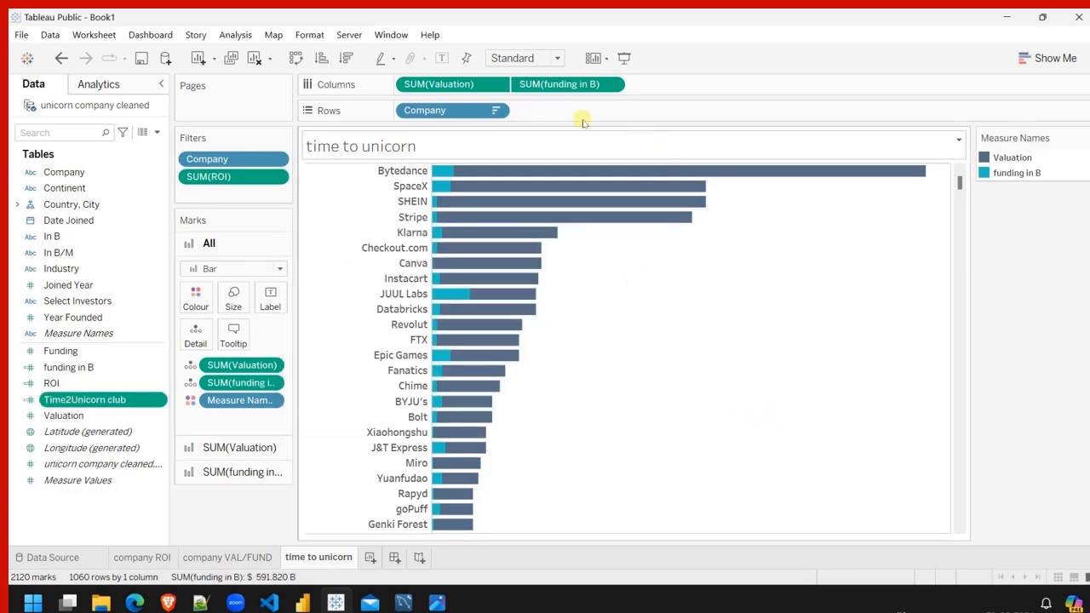
Remove the column measures, both filters and all marks fields from the time to unicorn sheet, keeping only Company in the rows.
drag(450, 84, 246, 544)
drag(242, 160, 231, 473)
drag(255, 325, 226, 367)
drag(233, 320, 235, 458)
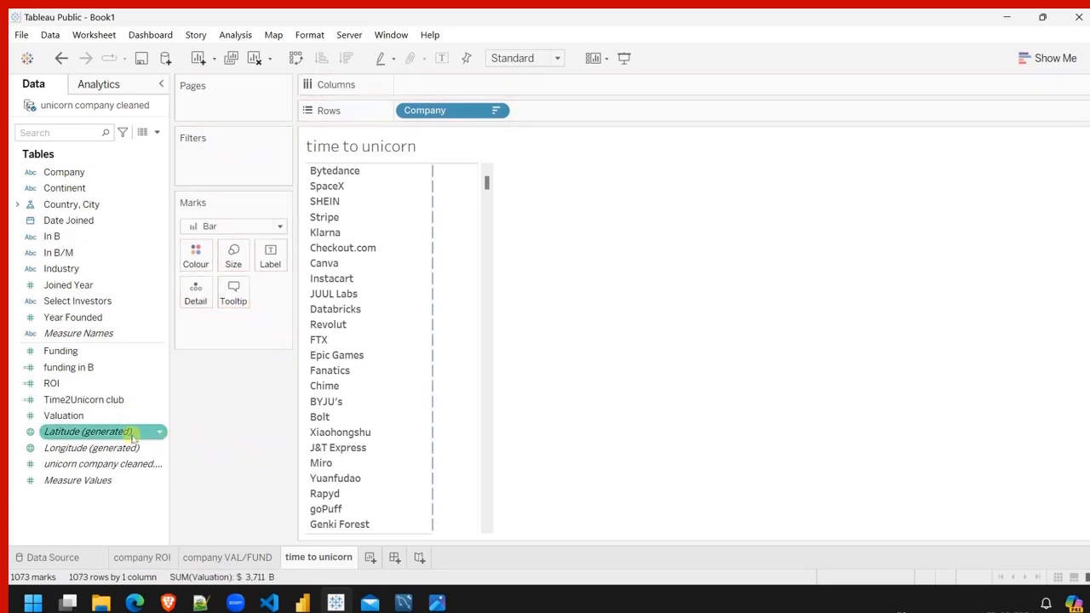
Plot Time2Unicorn club as columns for each company and sort the bars in descending order.
drag(89, 400, 459, 91)
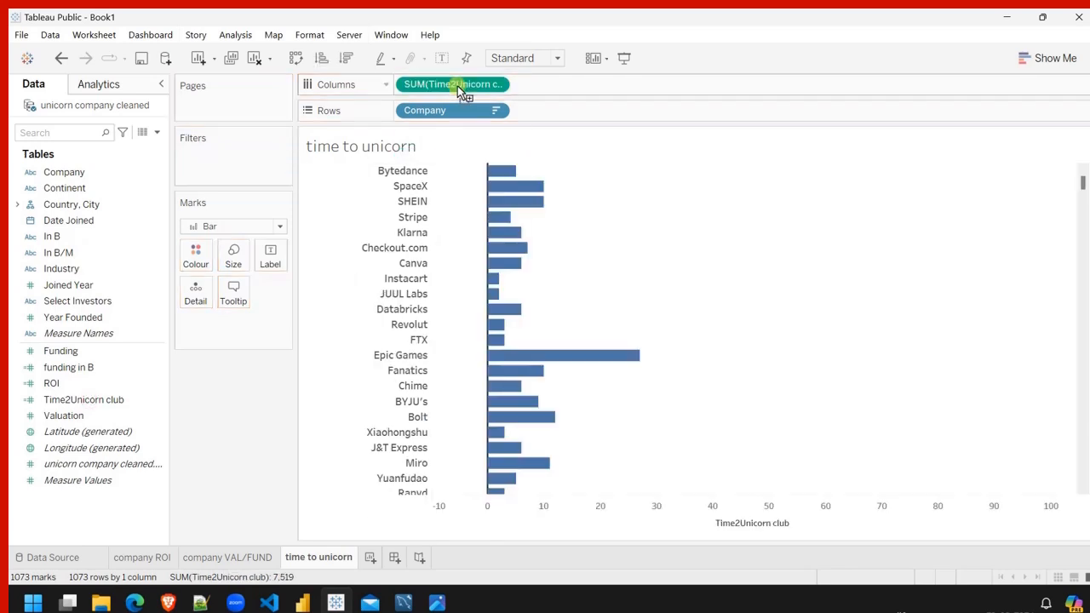
click(348, 58)
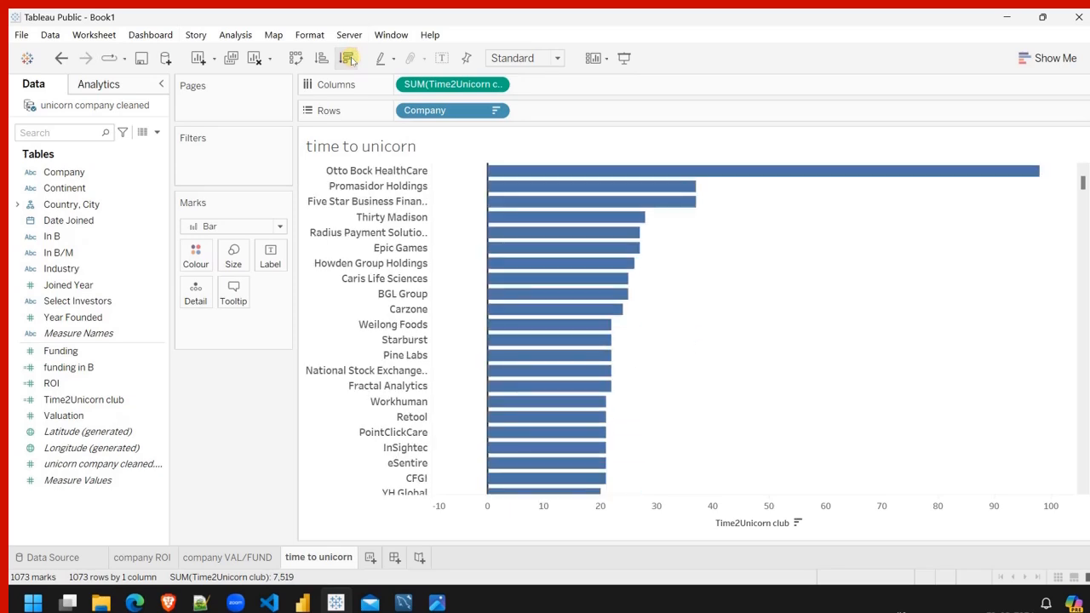
mouse_move(496, 170)
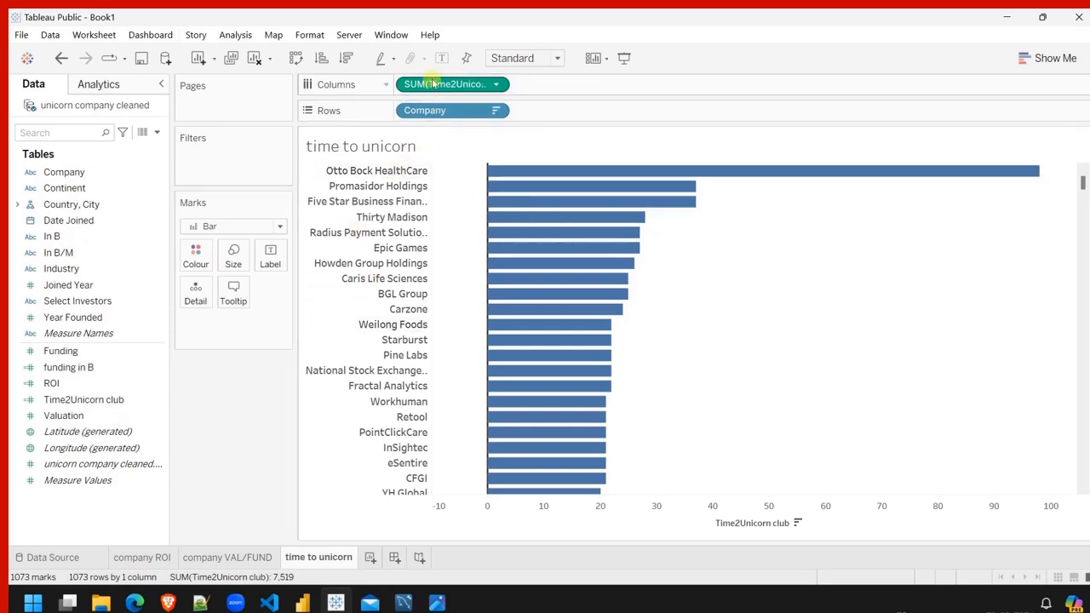
Add SUM(Time2Unicorn club) as a detail on the marks and clear the old valuation and ROI tooltip text.
drag(432, 82, 206, 303)
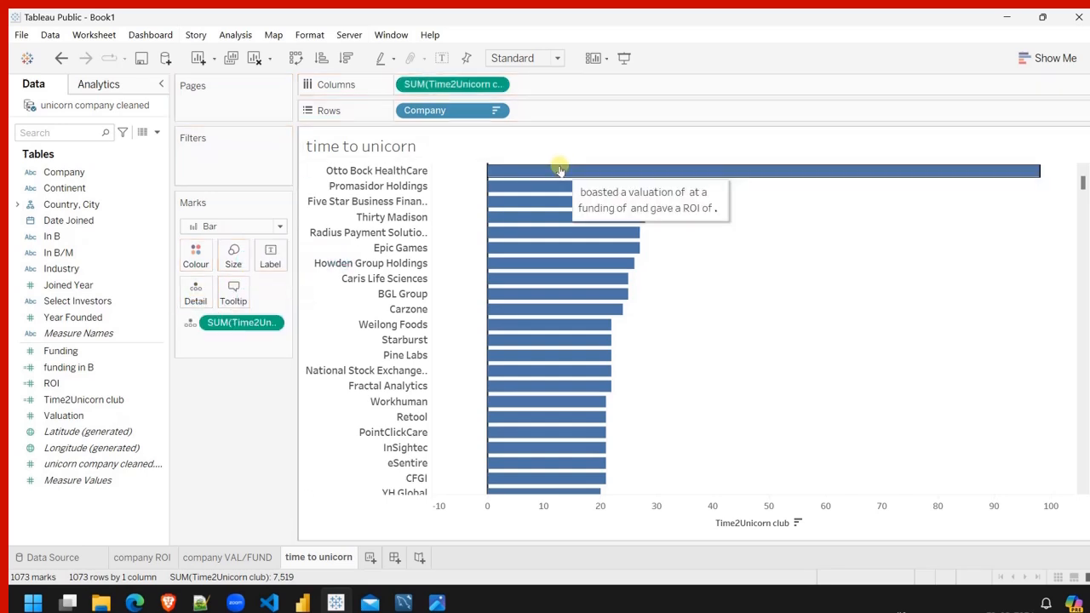
click(234, 291)
key(ctrl+a)
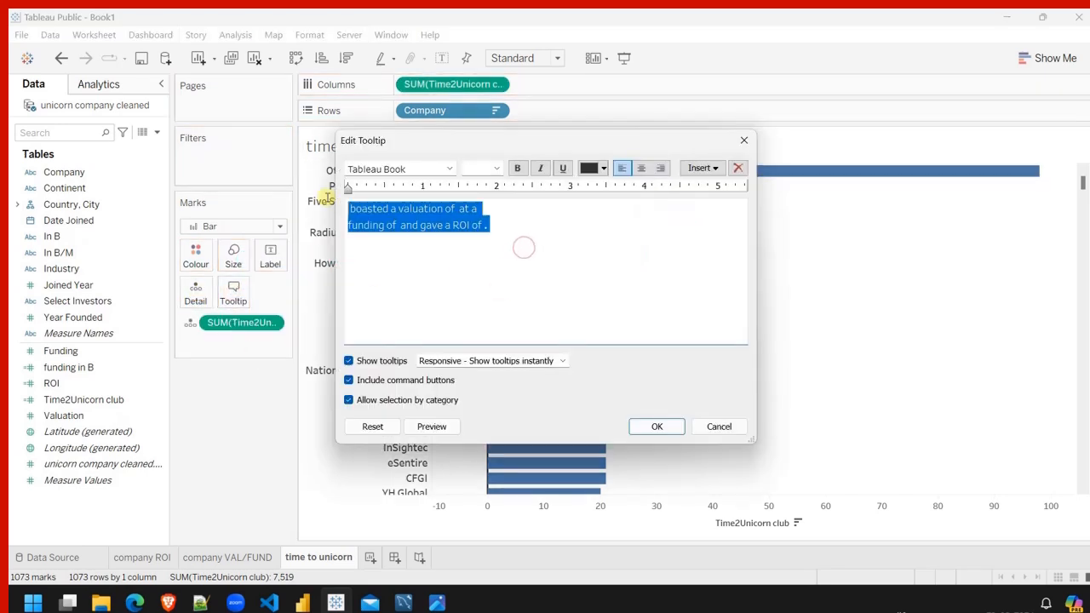
key(BackSpace)
click(703, 168)
click(482, 225)
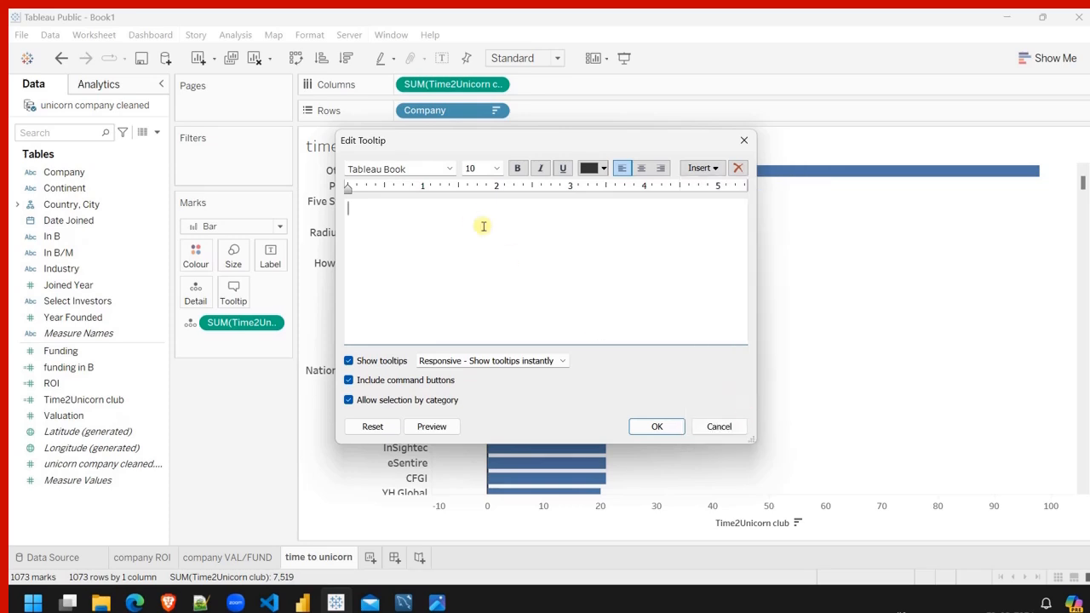
Build the bar tooltip from the Company field followed by SUM(Time2Unicorn club).
click(703, 168)
click(725, 418)
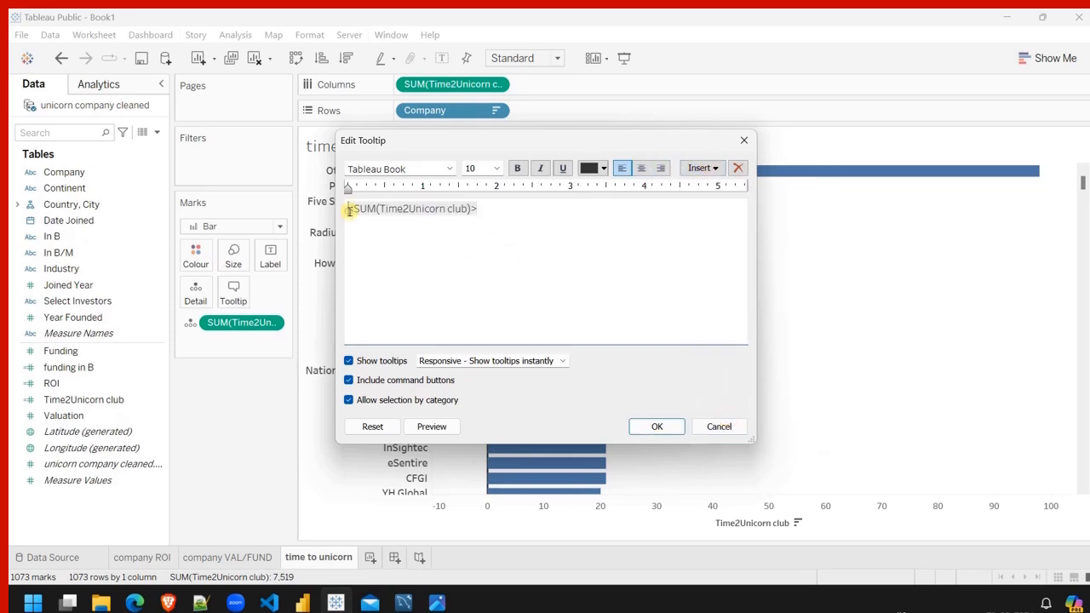
click(349, 211)
key(Tab)
click(697, 167)
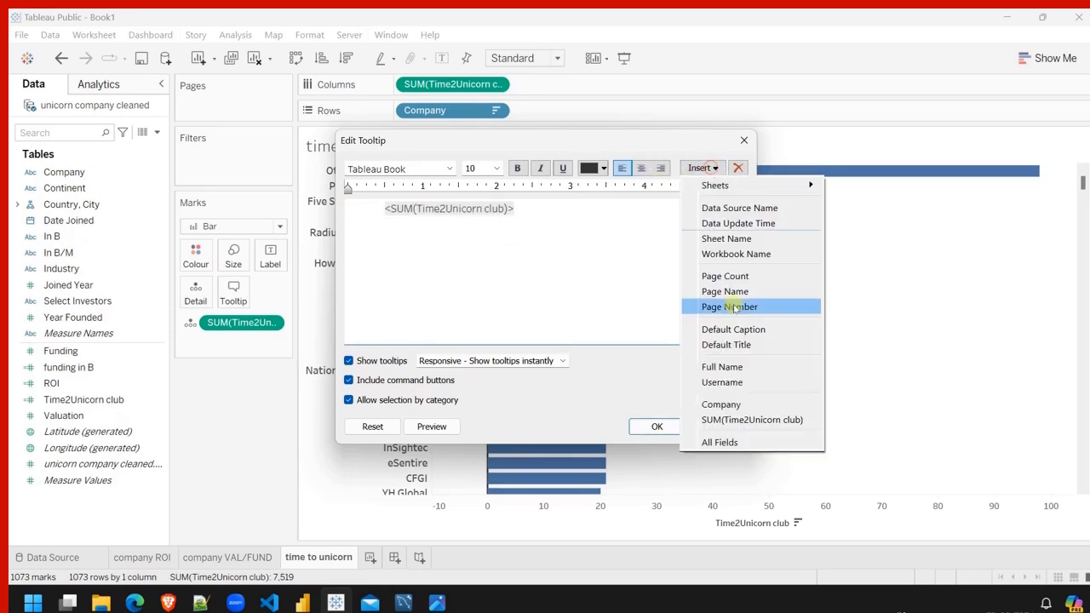
click(722, 404)
click(647, 427)
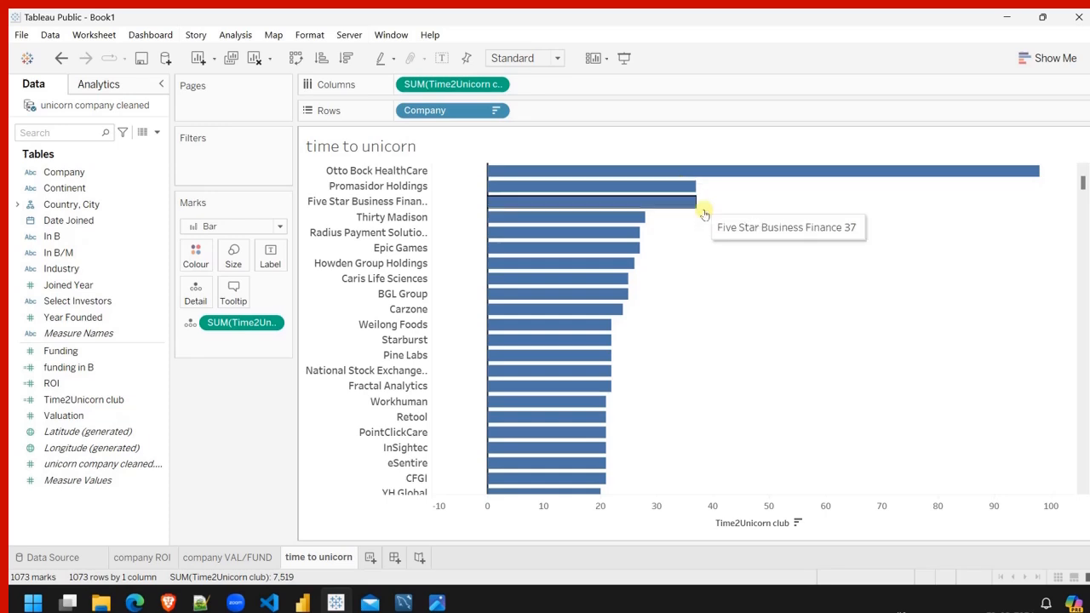
Sort the companies by Time2Unicorn club in ascending order and inspect the tooltips of the shortest bars.
click(321, 59)
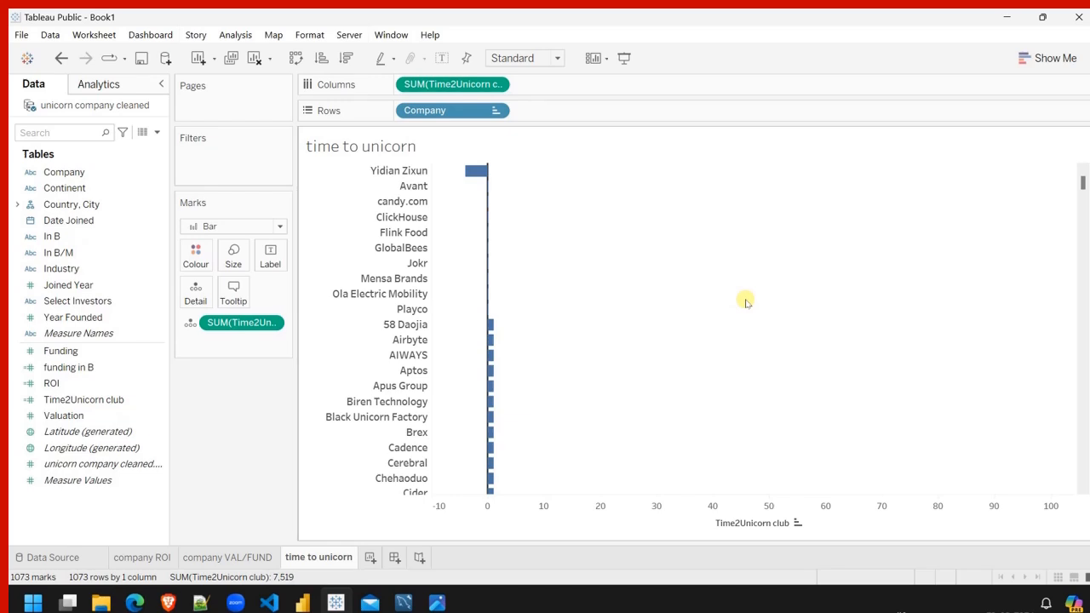
mouse_move(491, 213)
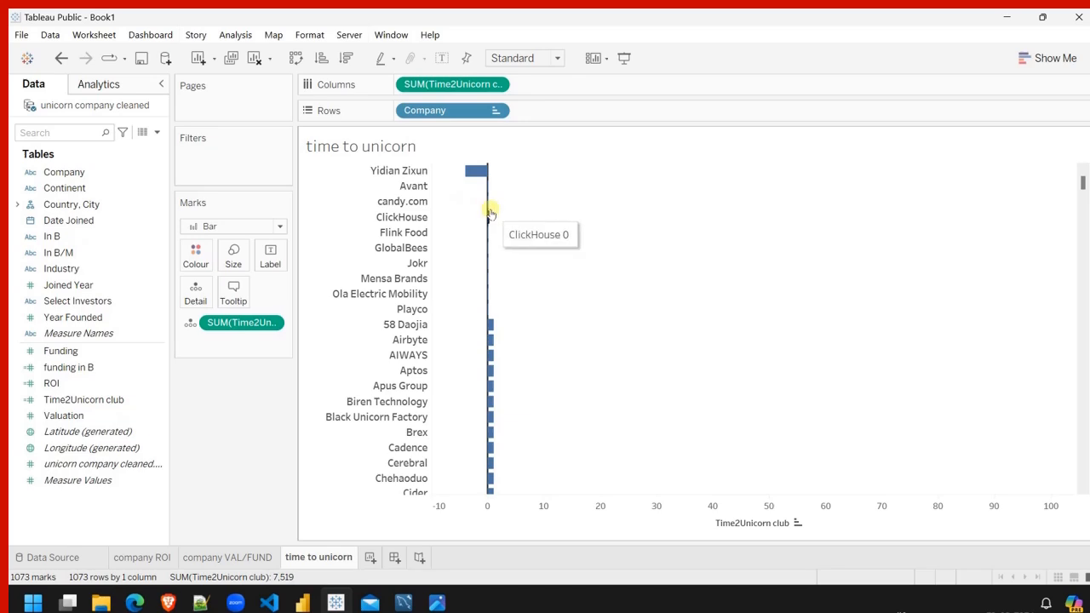
mouse_move(470, 174)
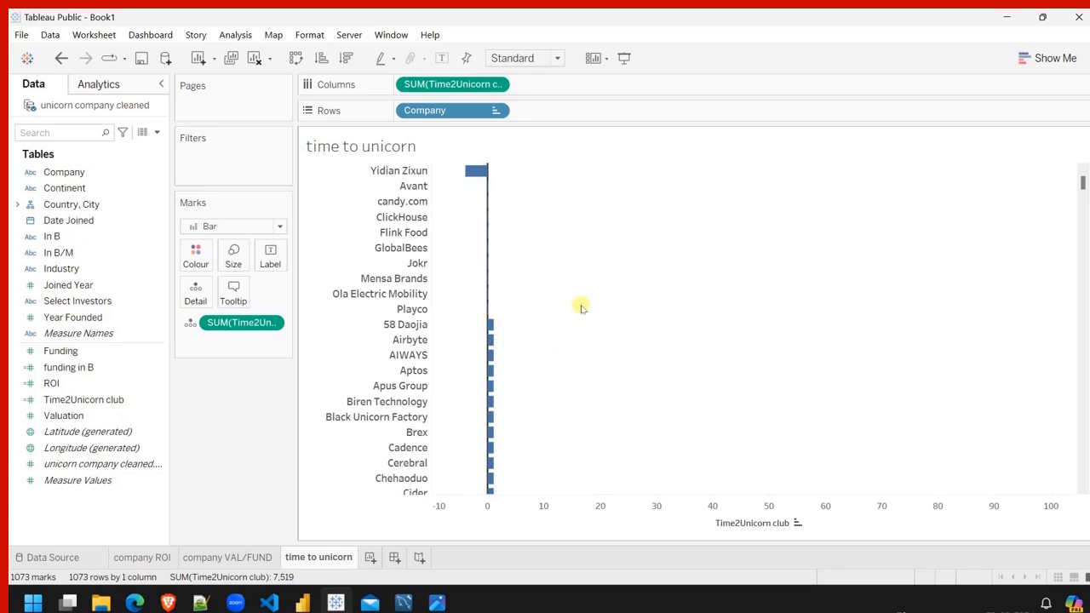
Convert the time to unicorn bar chart into a text table of Time2Unicorn club per company.
click(1053, 57)
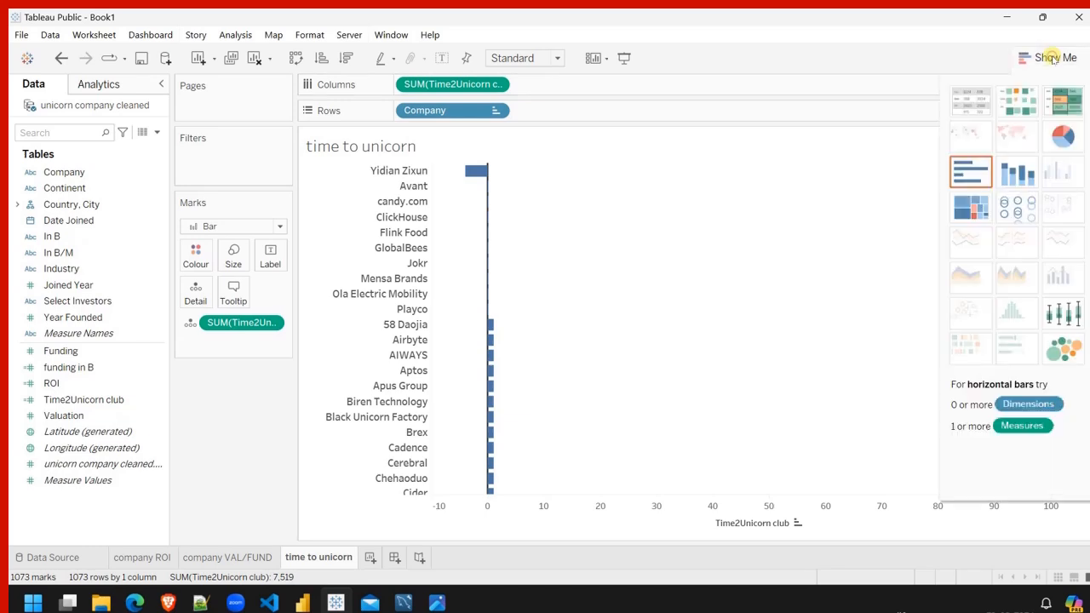
click(965, 109)
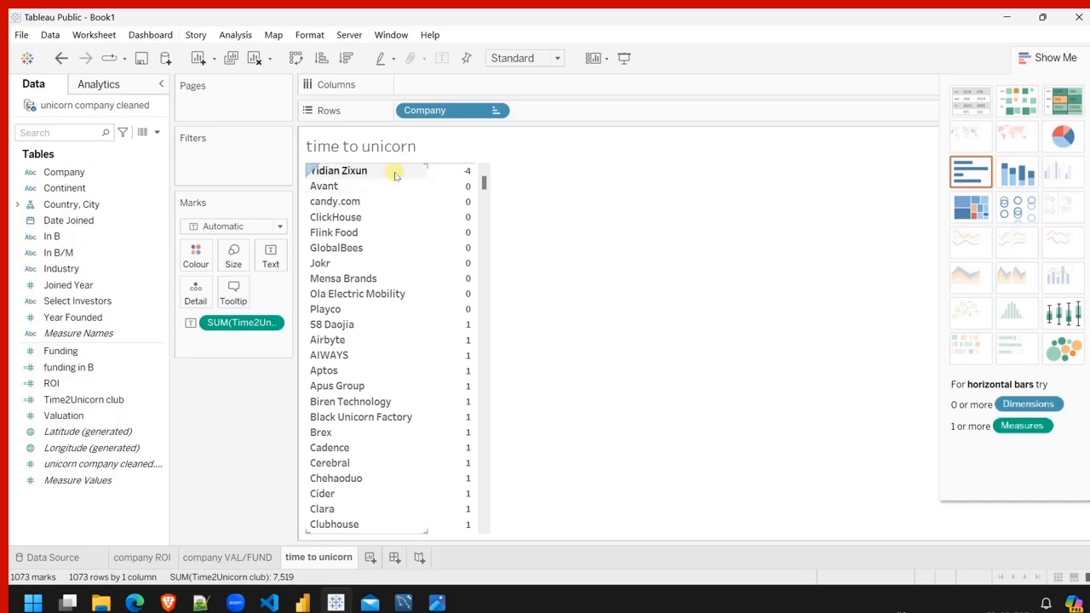
Open the unicorn company cleaned source file in Excel to check the company records behind the chart.
click(134, 603)
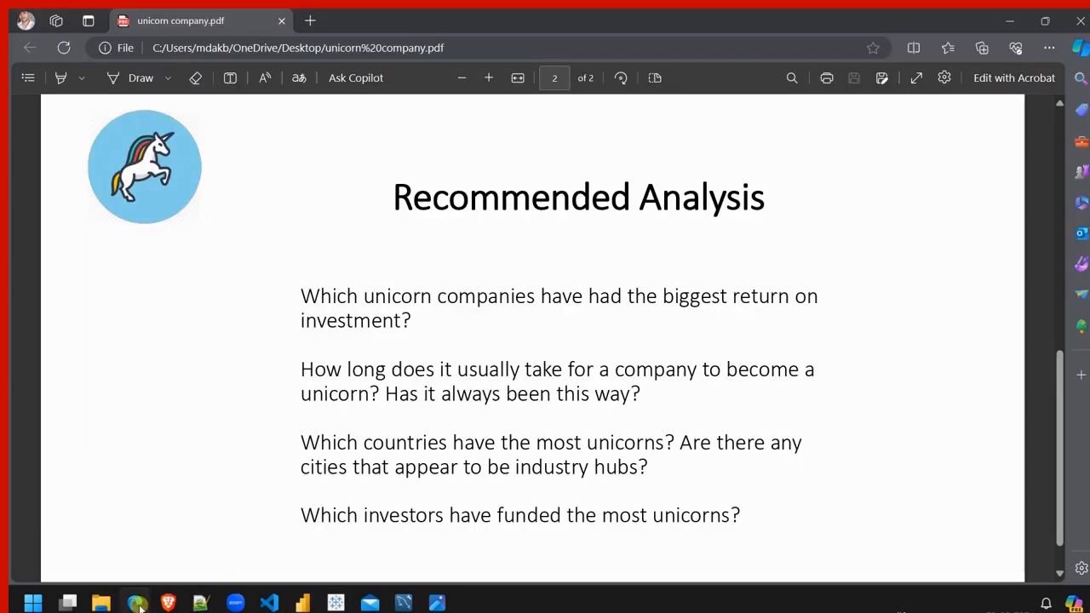
click(136, 603)
click(336, 603)
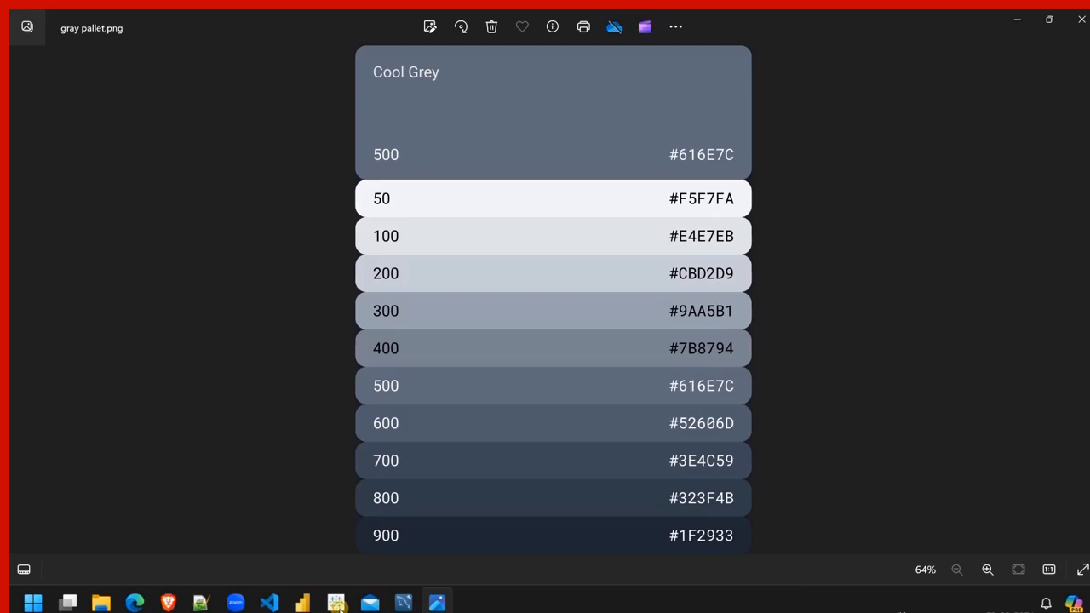
click(1071, 19)
double_click(215, 213)
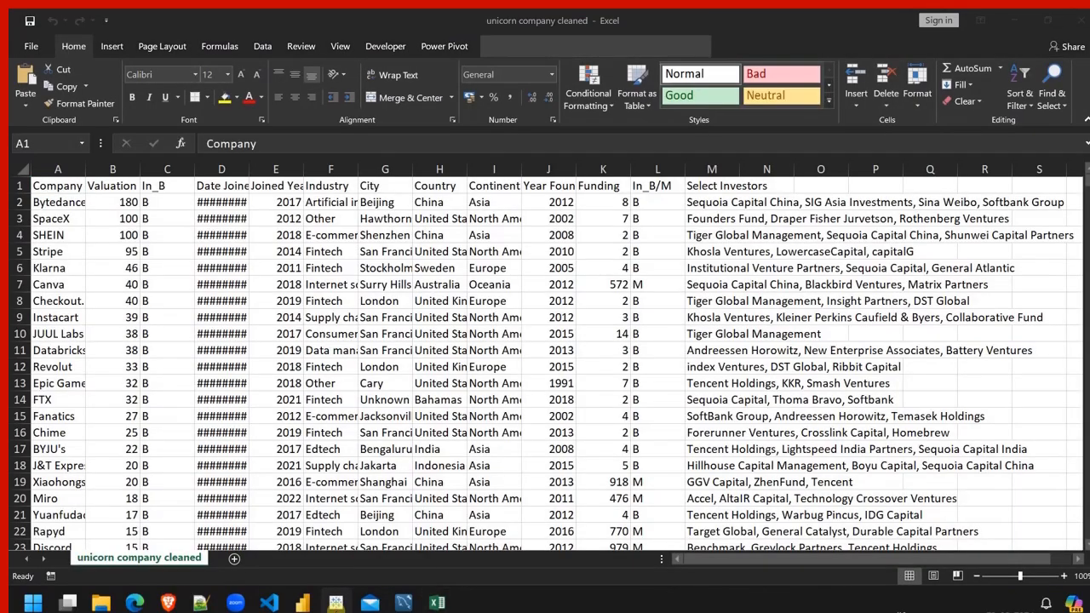
click(335, 603)
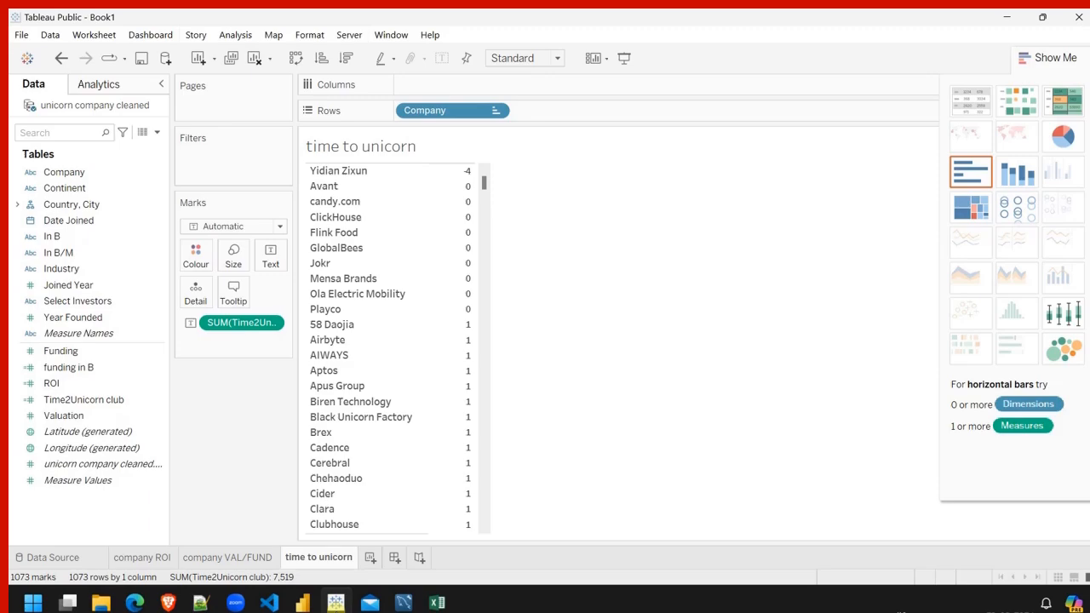
click(437, 603)
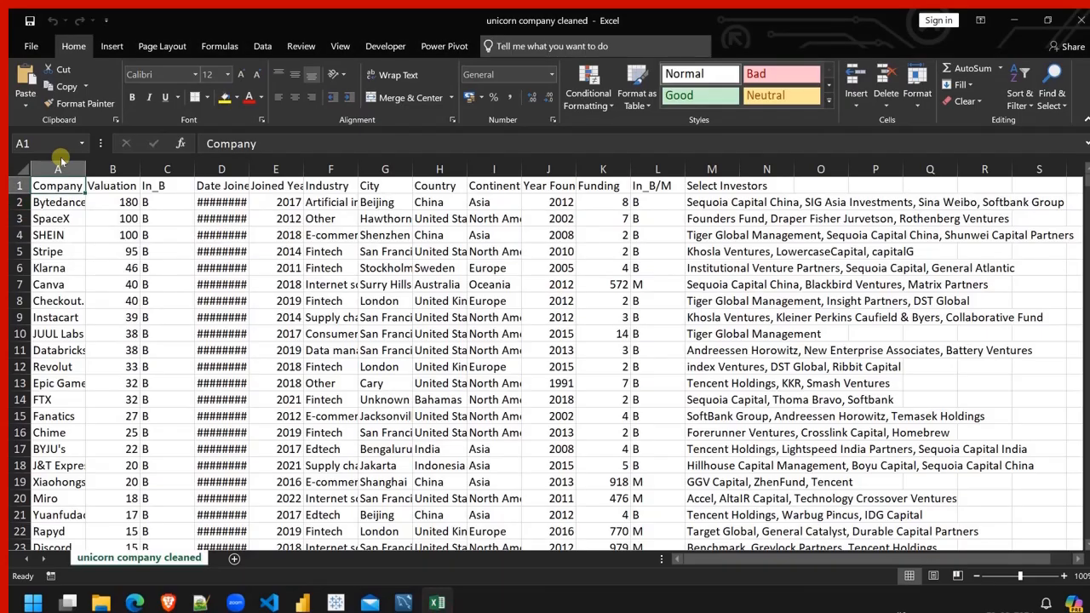
Find "yidian" in the Company column and examine that row's joined date and founding year, widening the Date Joined column.
click(60, 169)
key(ctrl+f)
text(yidian)
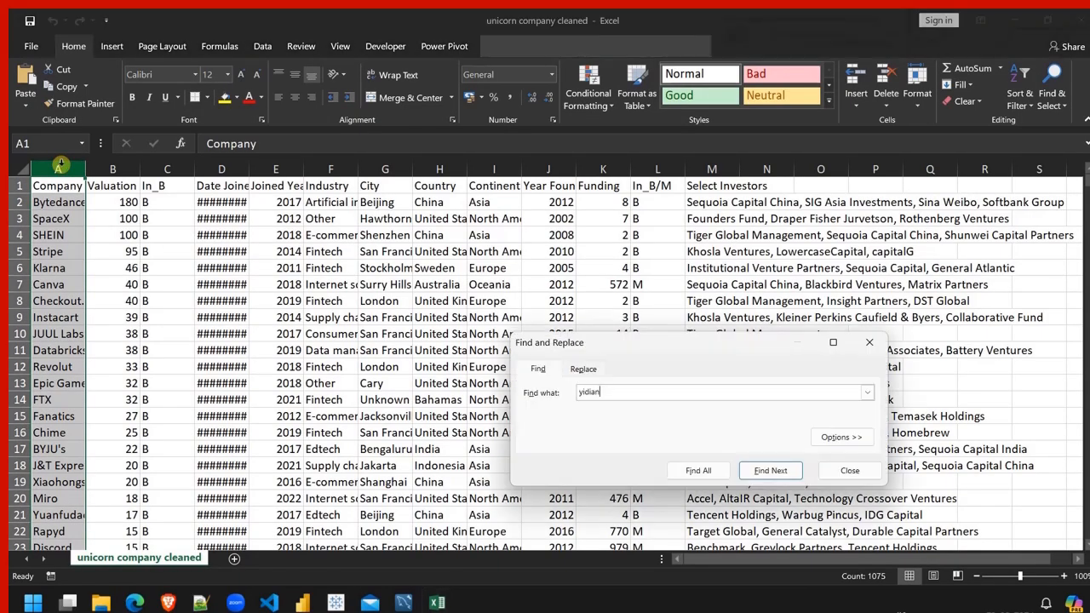
click(698, 470)
drag(705, 341, 673, 56)
click(15, 532)
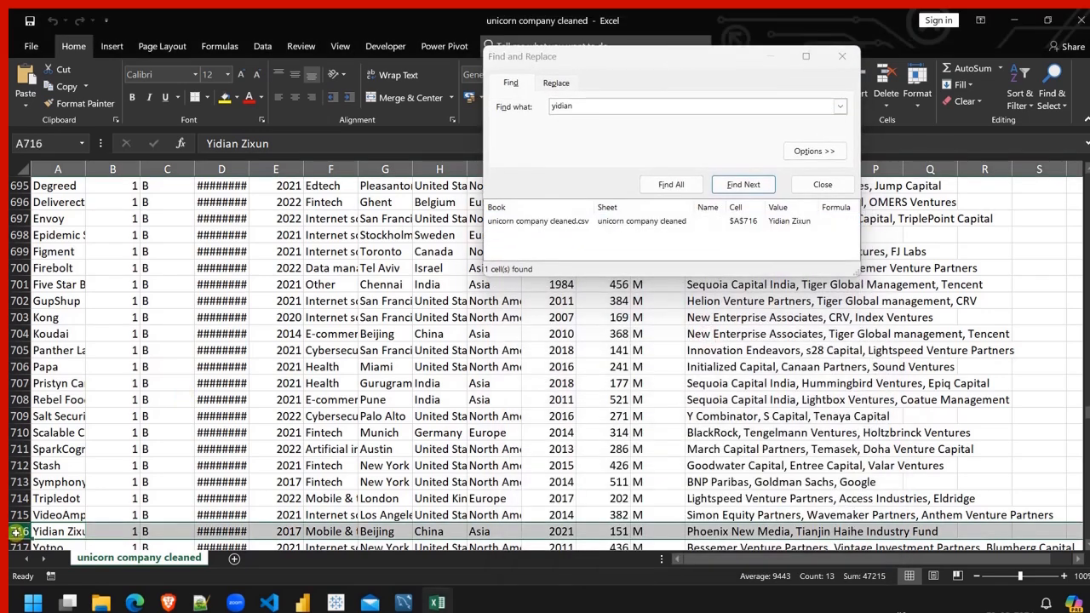
double_click(249, 168)
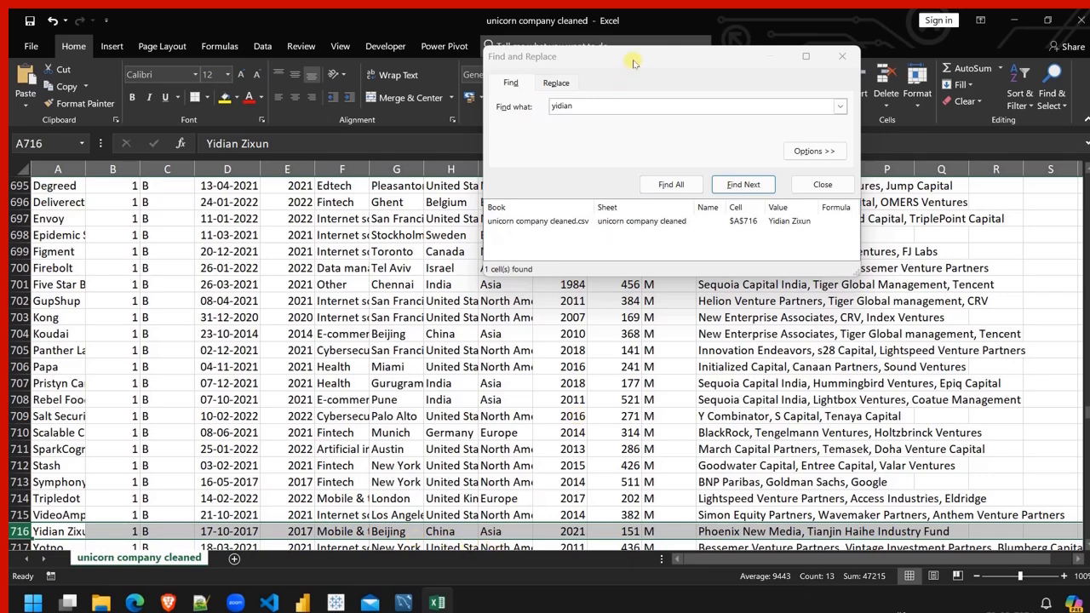
drag(625, 65, 275, 125)
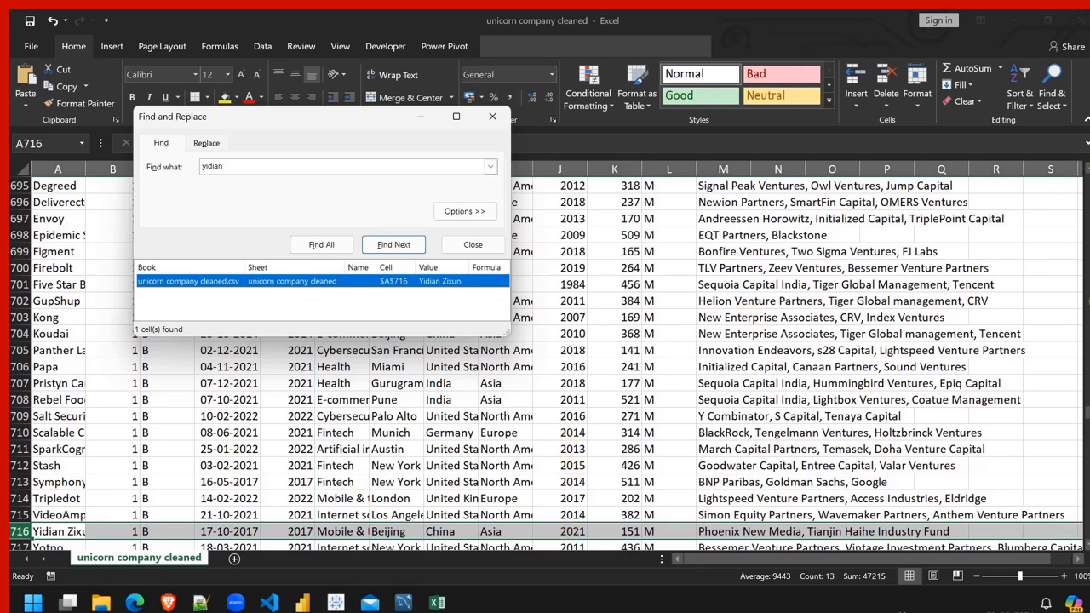
Find "ola electric" in the Company column and highlight its row to compare joined and founding years.
drag(1086, 409, 1085, 137)
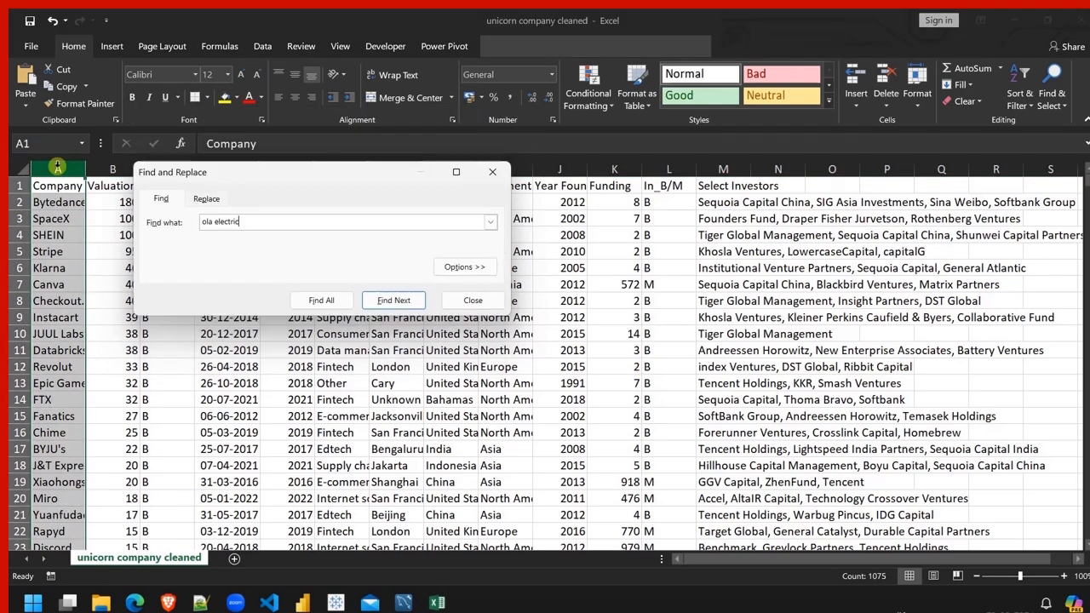
key(Return)
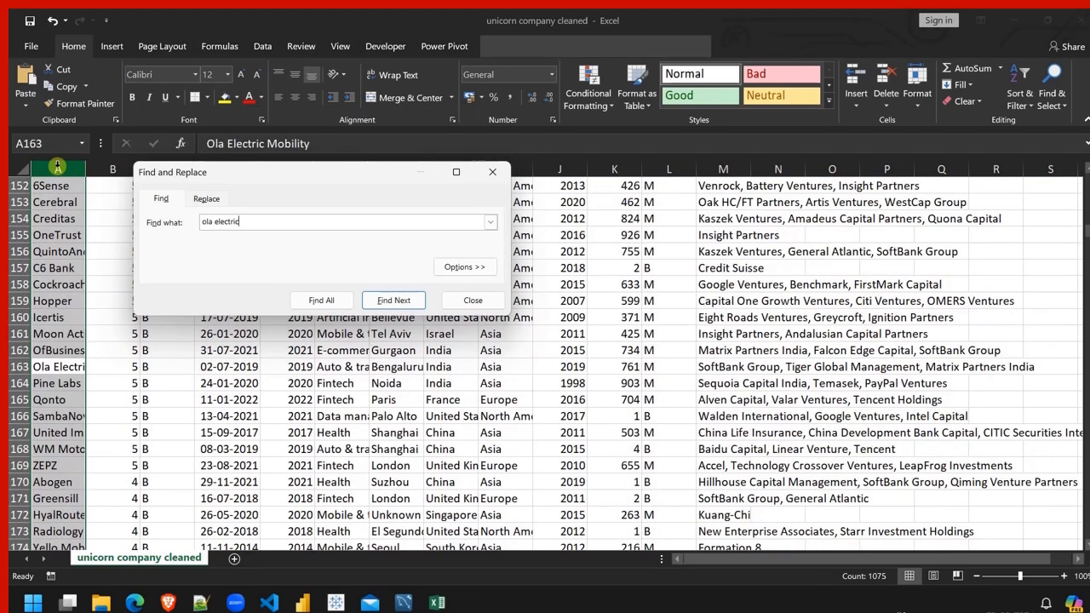
click(18, 366)
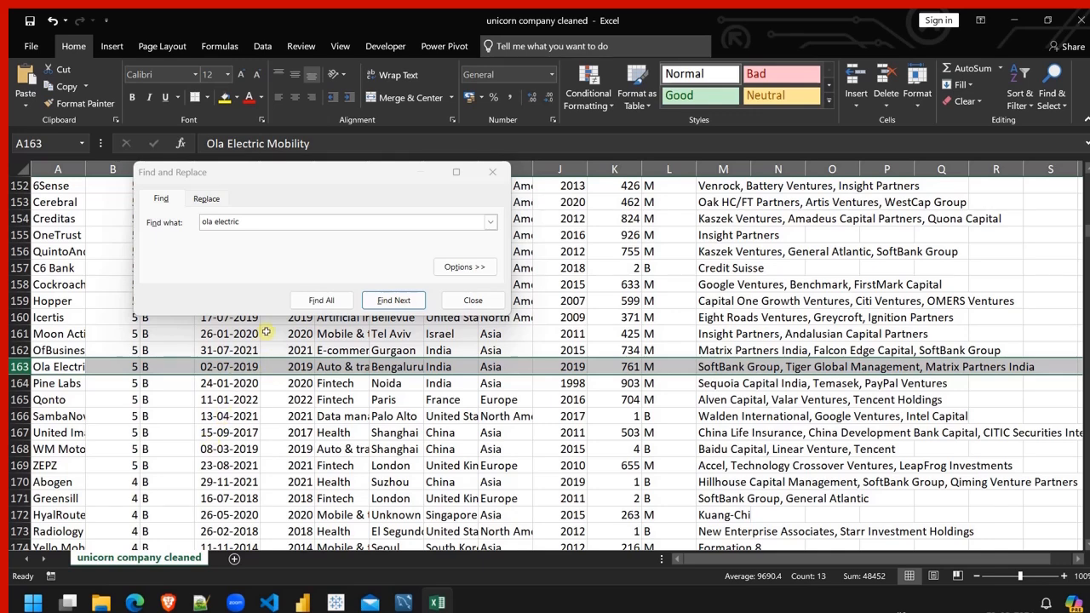
Find "Playco" in the Company column to compare its joined and founding years, and close the workbook without saving.
click(247, 217)
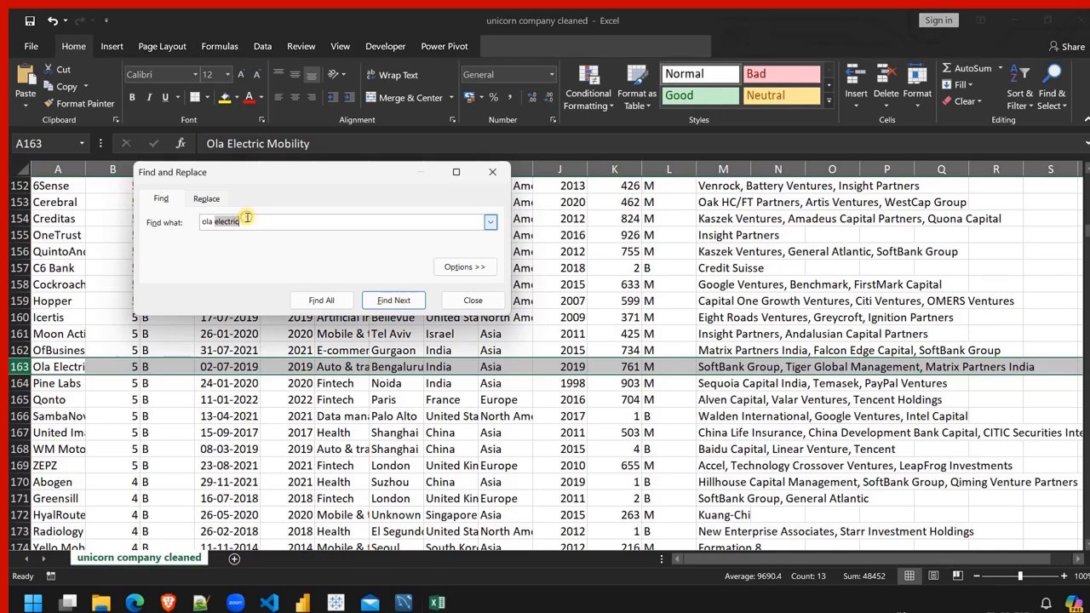
key(BackSpace)
key(BackSpace)
key(BackSpace)
key(BackSpace)
key(BackSpace)
key(BackSpace)
key(BackSpace)
key(BackSpace)
key(BackSpace)
key(BackSpace)
key(BackSpace)
key(BackSpace)
text(Fint)
key(Escape)
click(56, 169)
key(ctrl+f)
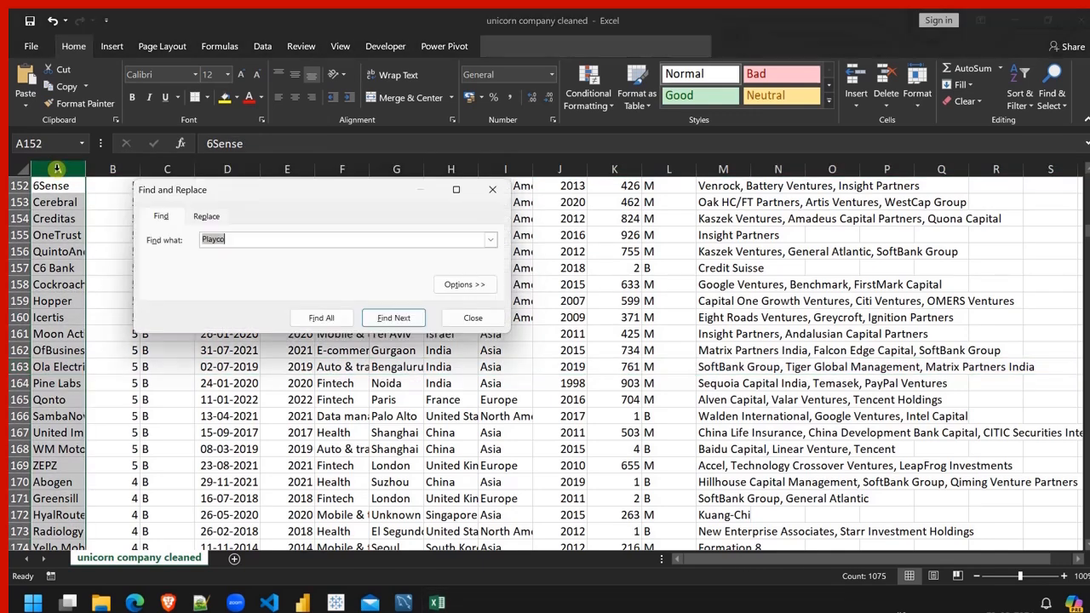
click(323, 321)
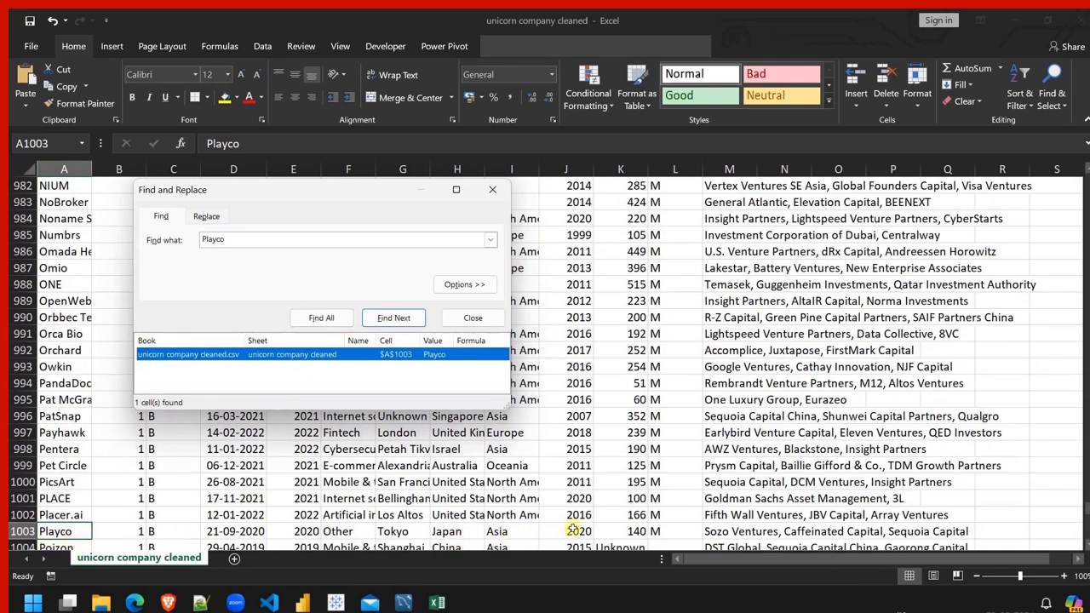
click(492, 189)
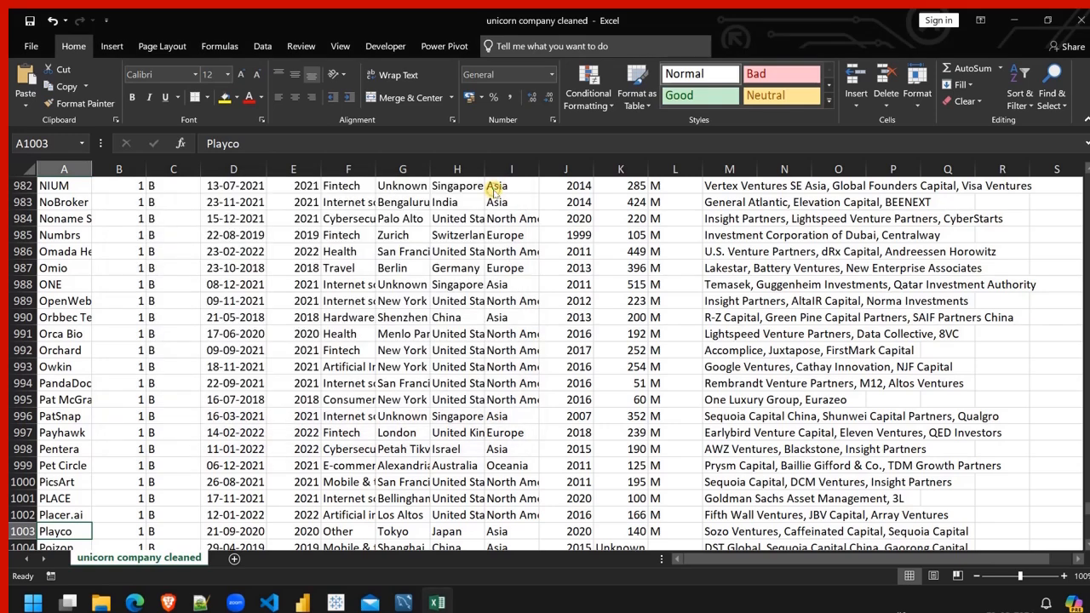
click(1081, 20)
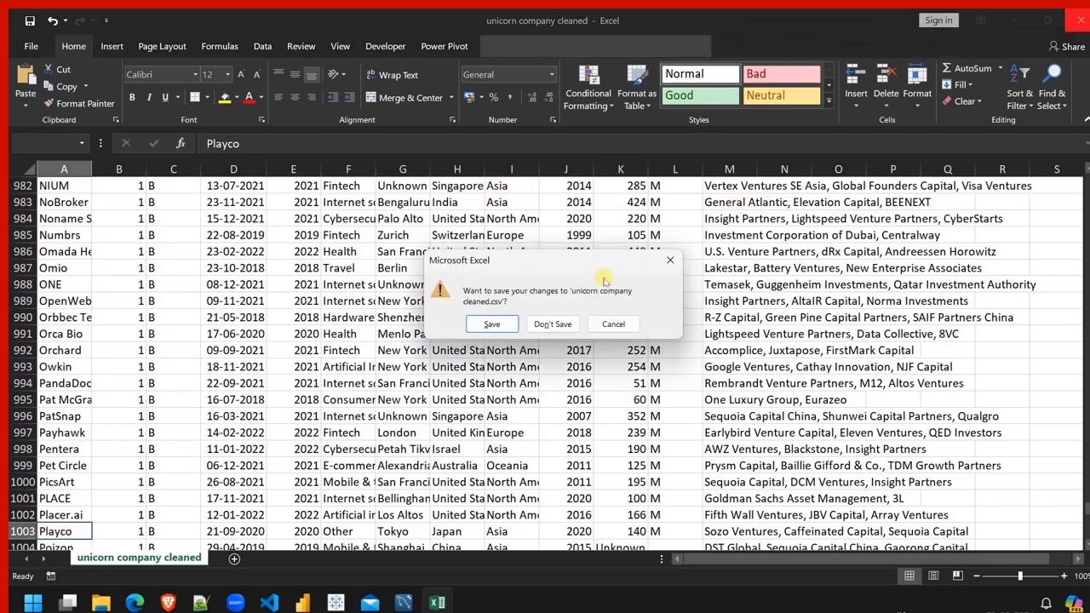
click(539, 328)
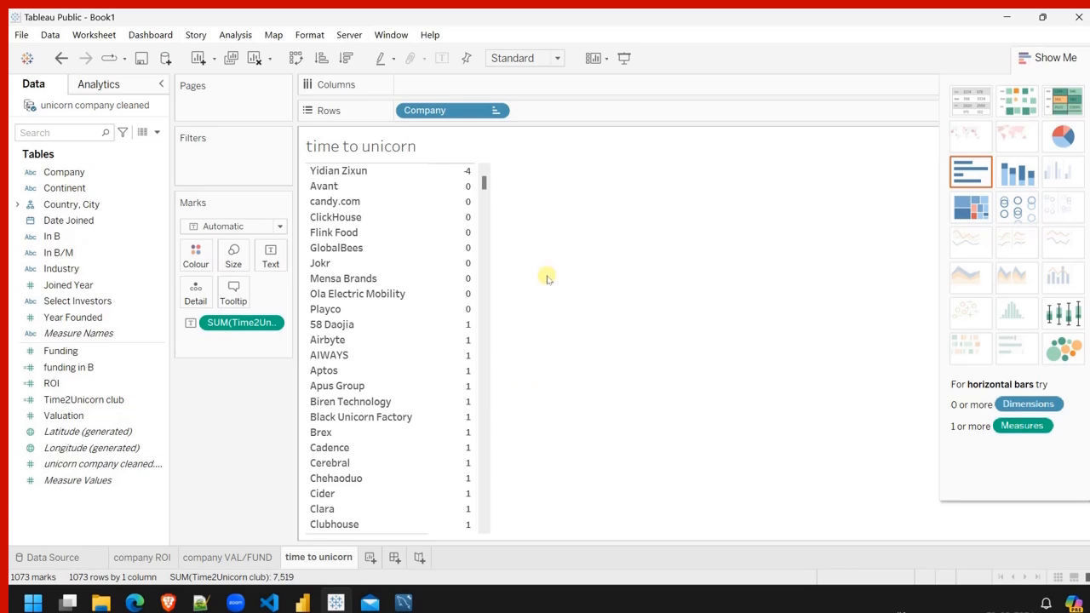
Exclude the company Yidian Zixun, which has the negative Time2Unicorn club value, from the table.
right_click(465, 172)
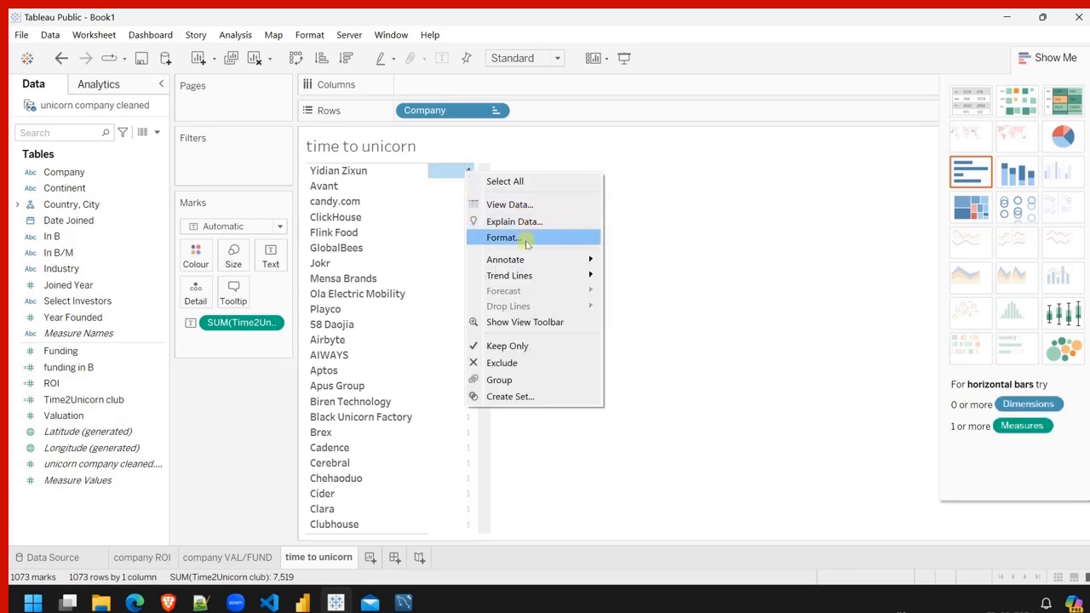
click(519, 363)
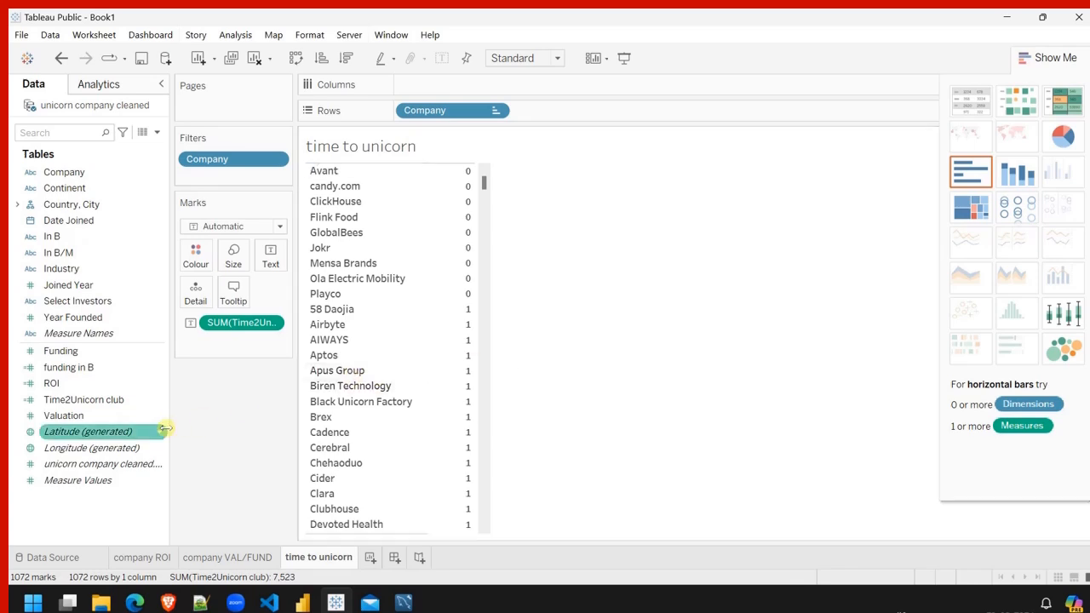
Expand the Country, City hierarchy and add City to the rows after Company.
click(17, 205)
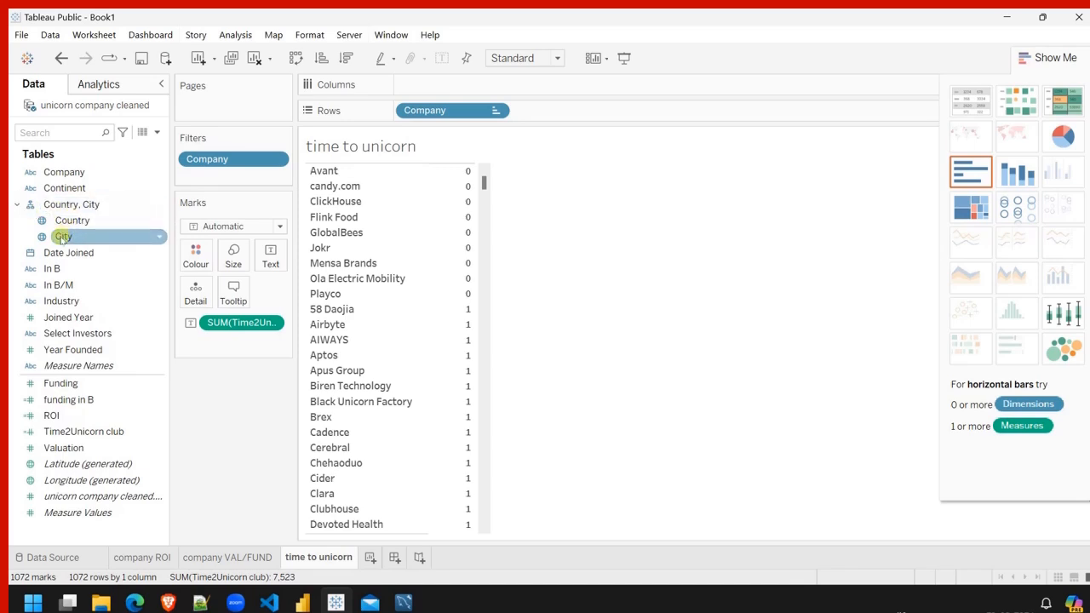
drag(61, 239, 528, 122)
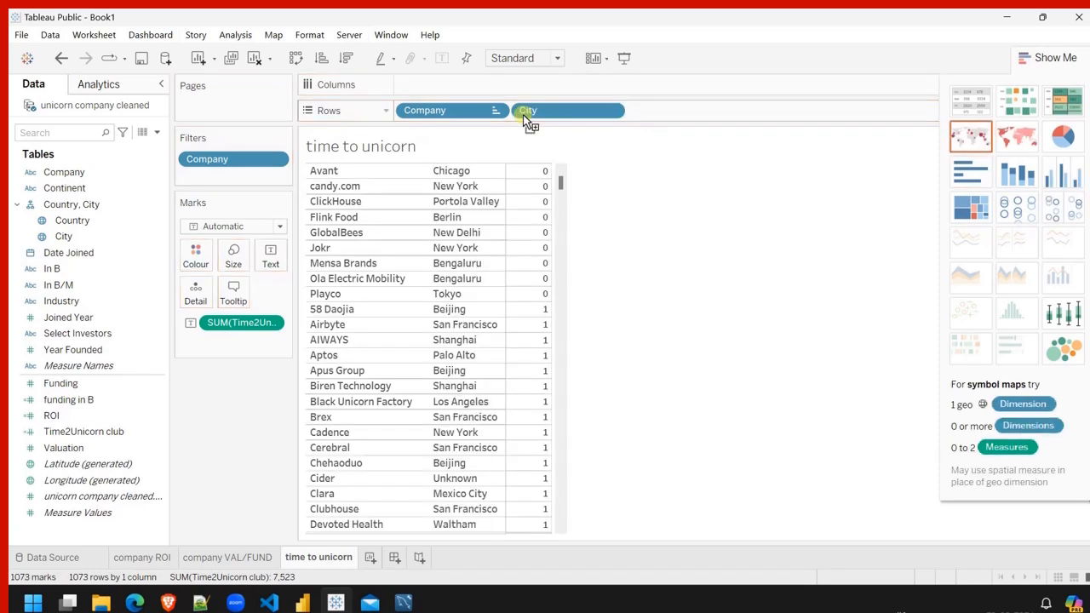
drag(528, 121, 532, 124)
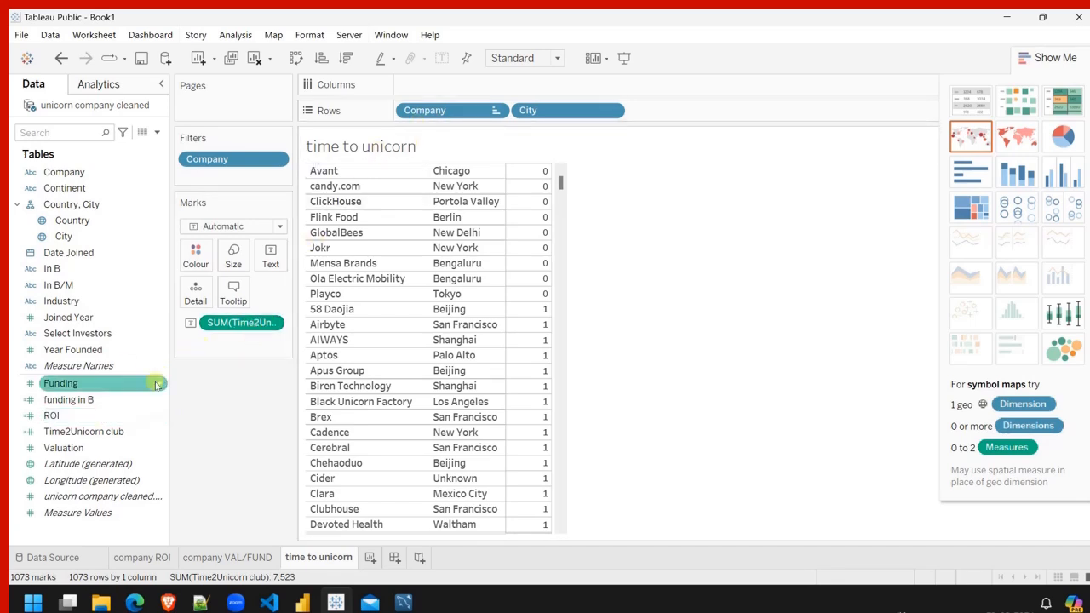
Set the default number format of Time2Unicorn club to Number (Custom) with 0 decimal places and the suffix "Yrs.".
right_click(159, 435)
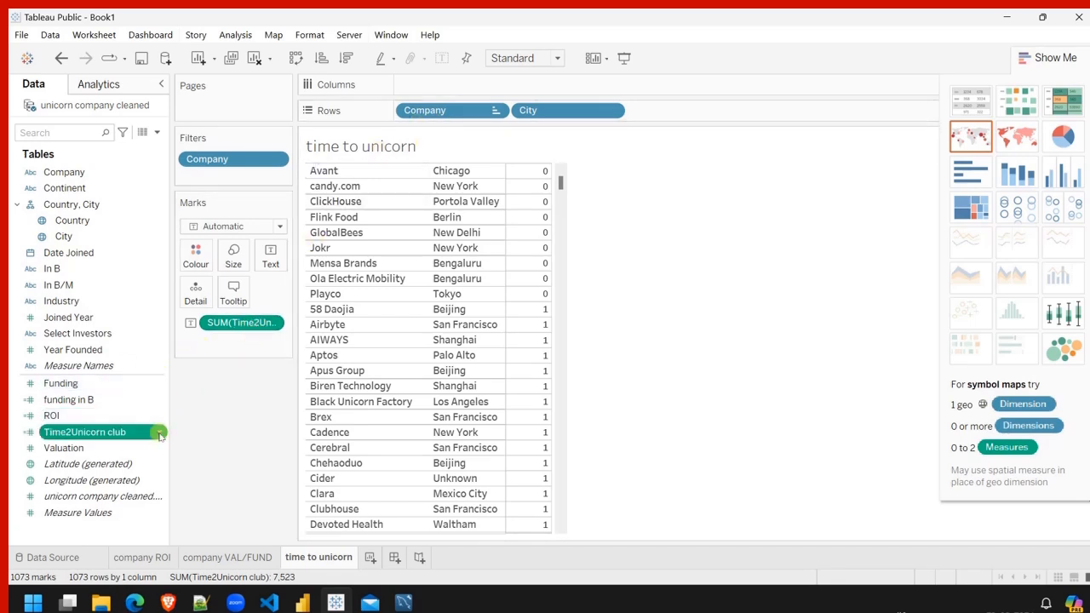
mouse_move(221, 324)
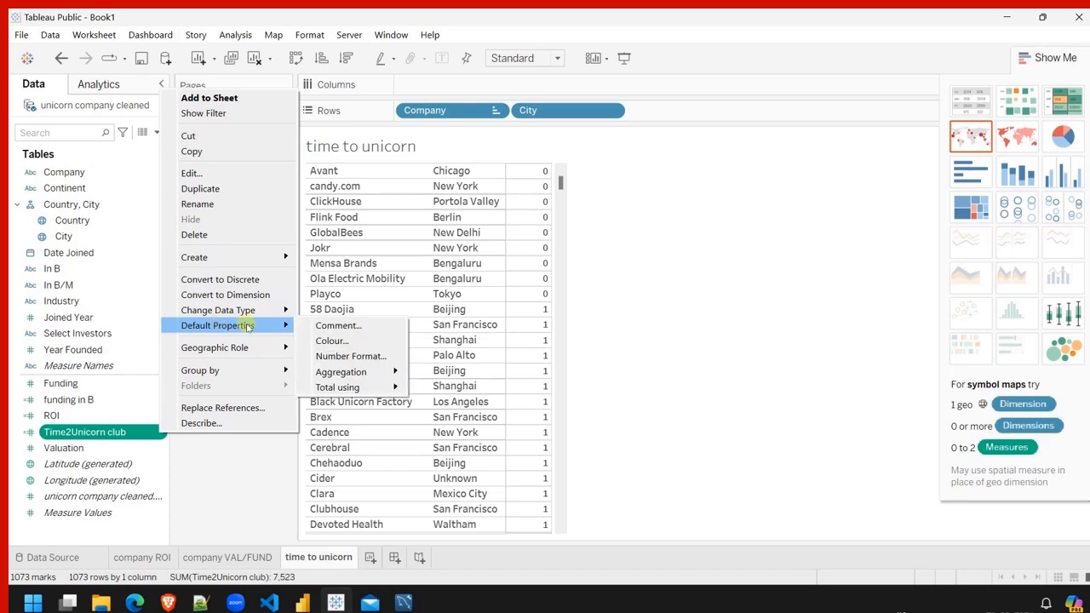
click(355, 357)
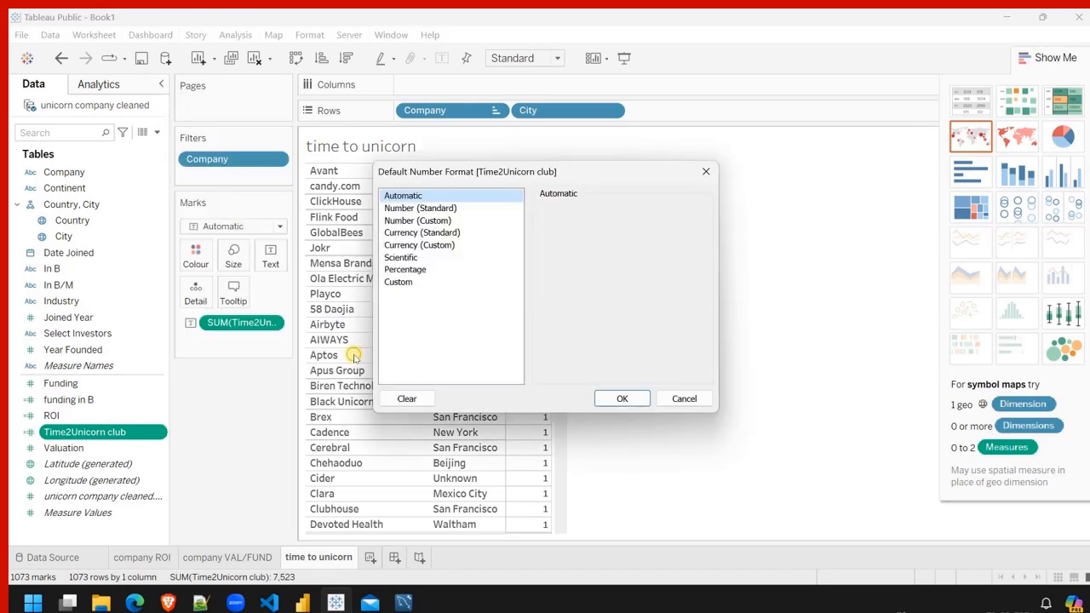
click(430, 221)
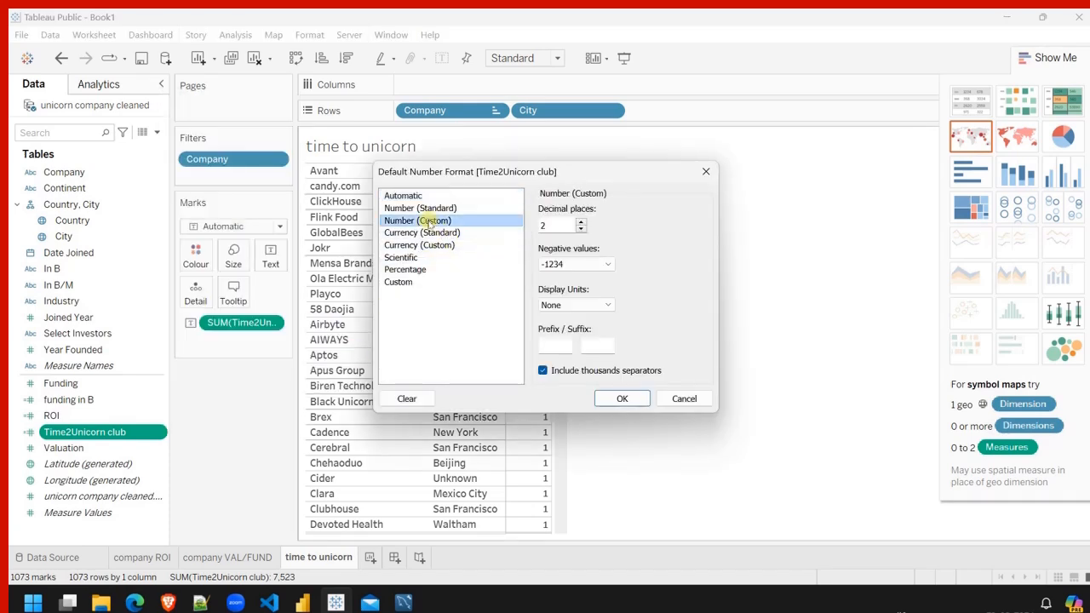
click(580, 228)
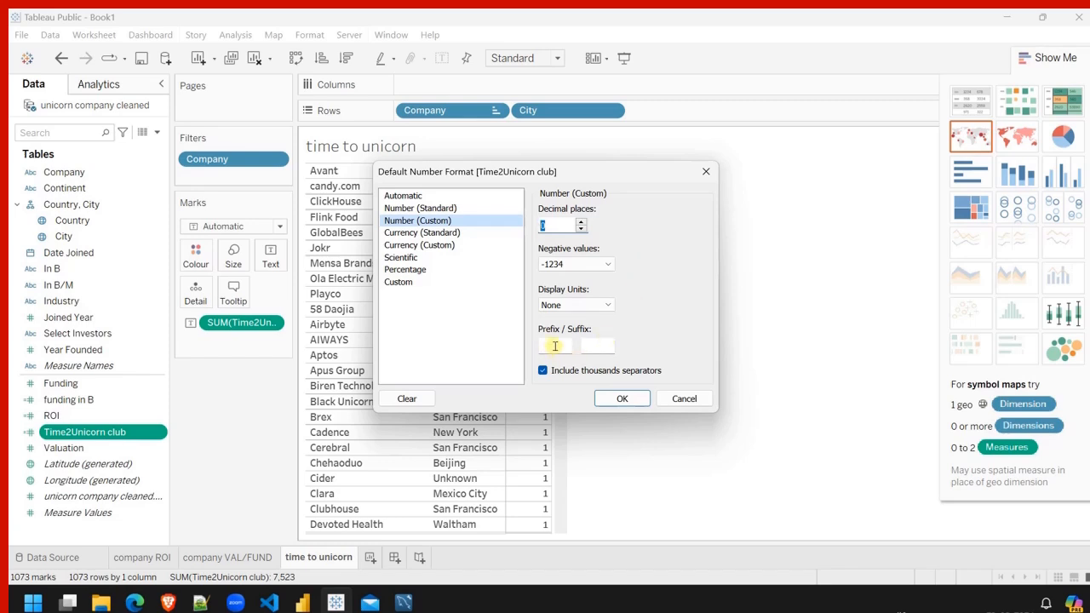
click(594, 343)
click(622, 399)
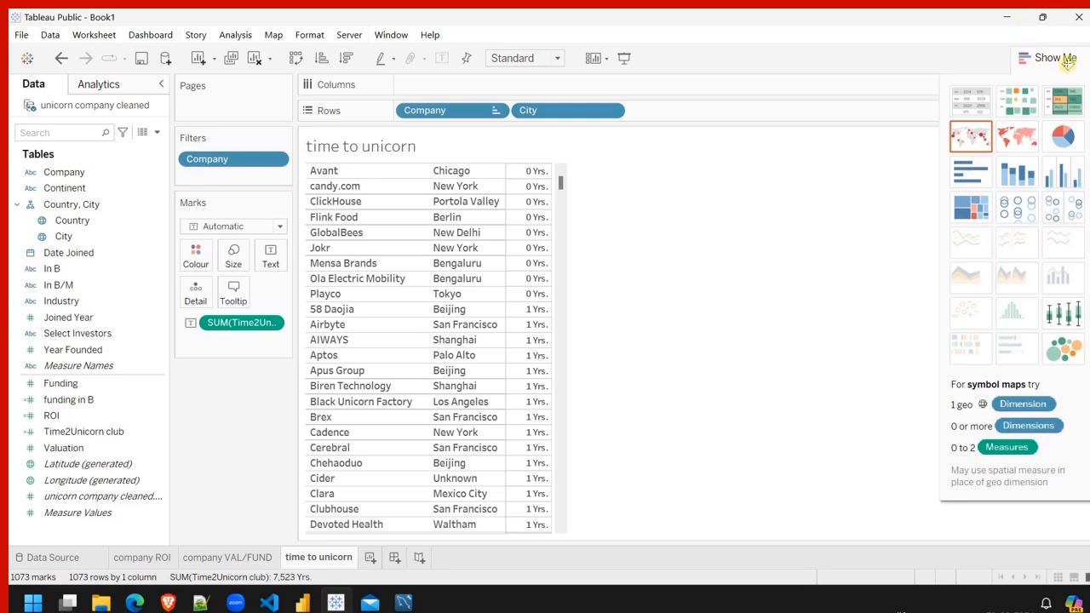
click(1064, 59)
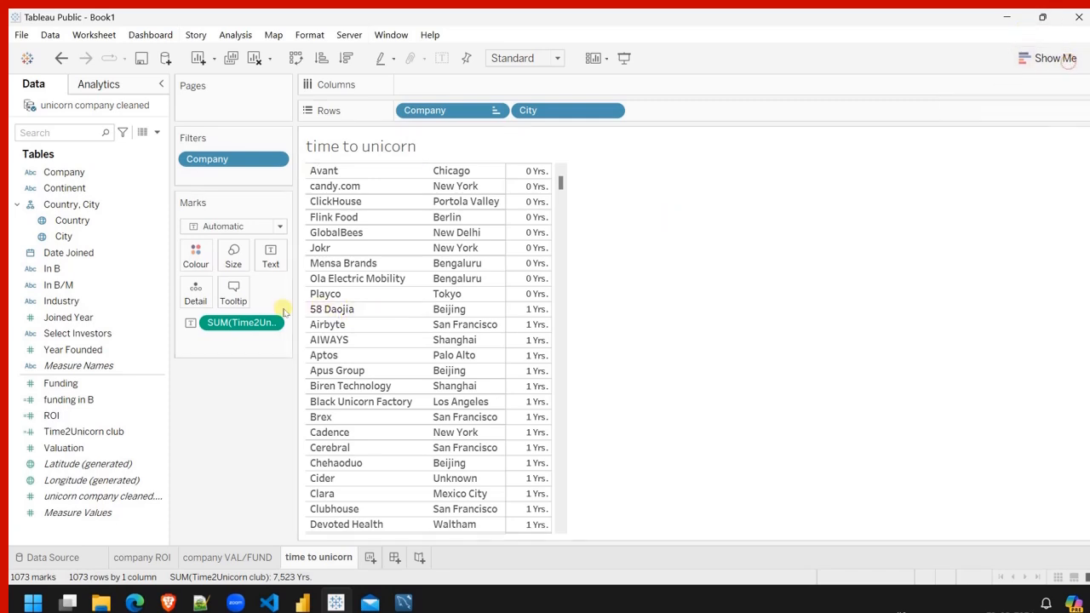
click(232, 292)
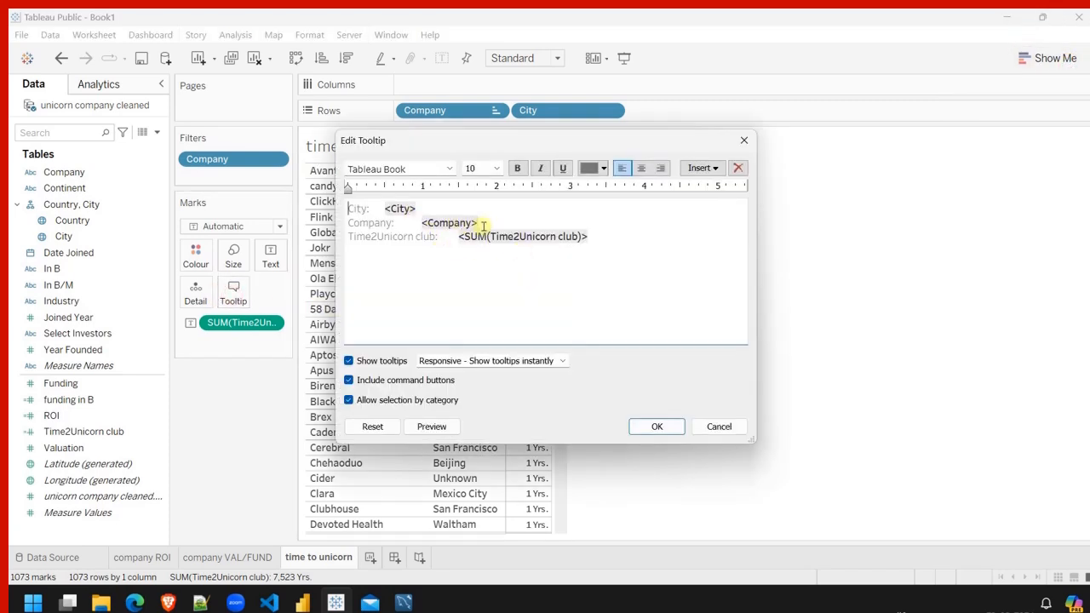
click(351, 208)
key(Return)
key(Return)
key(Return)
drag(479, 264, 420, 265)
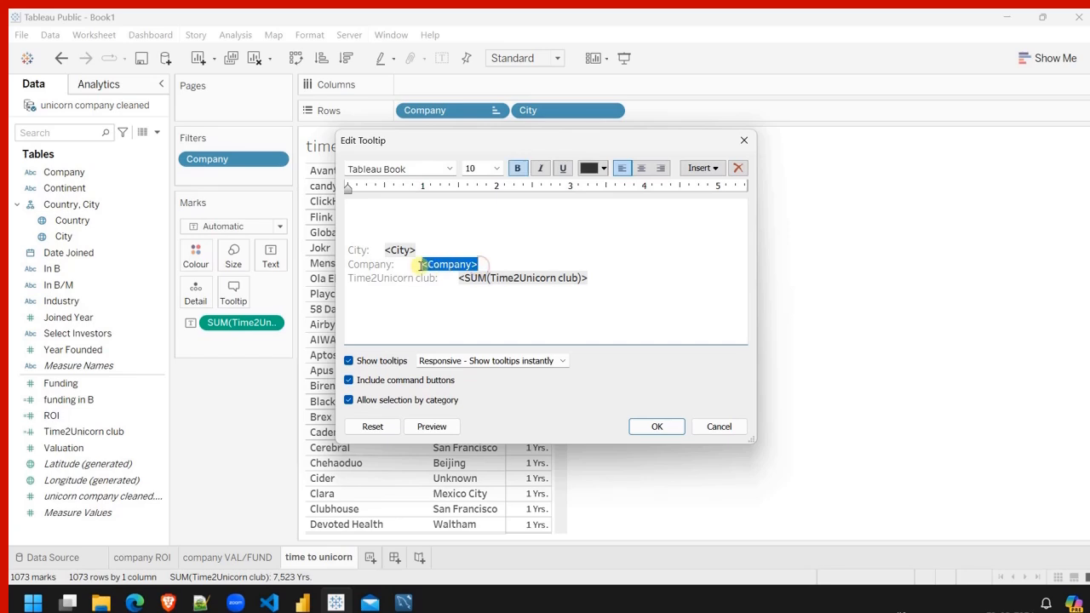
key(ctrl+x)
click(349, 207)
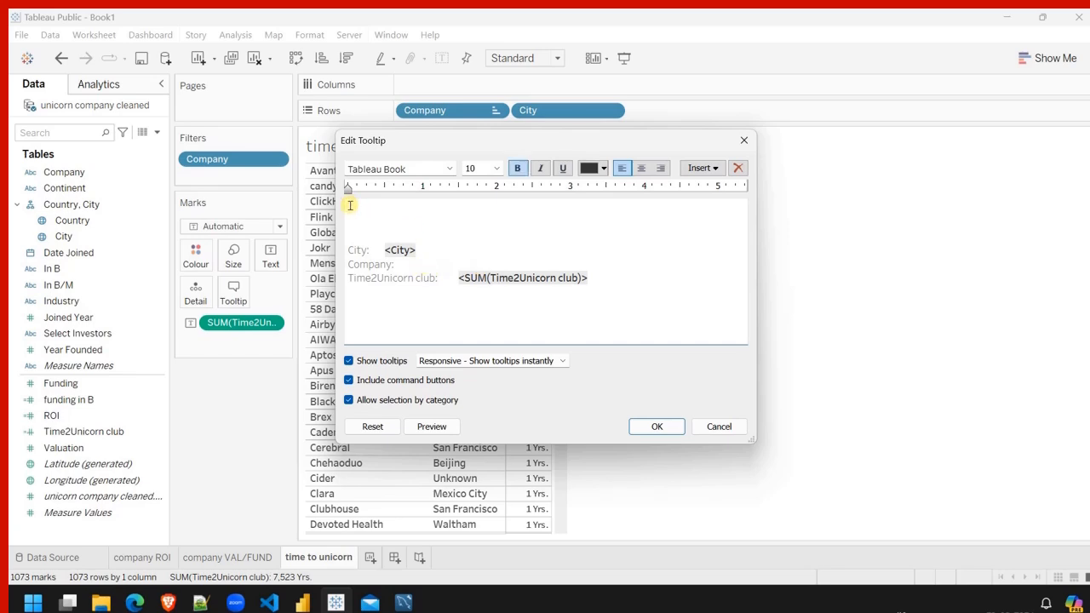
key(ctrl+v)
click(705, 427)
Replace City with Country on the rows, placed after Company.
drag(579, 110, 170, 322)
drag(81, 220, 568, 117)
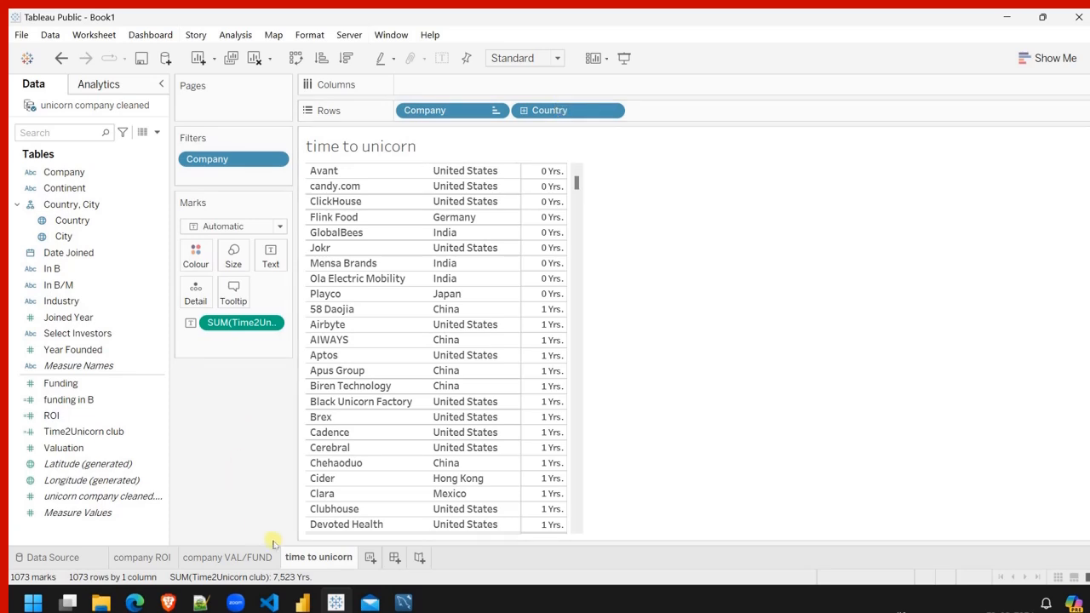
Begin the tooltip on its own line above the default entries with "<Company> based out of <Country>", moving both field placeholders into it.
click(233, 292)
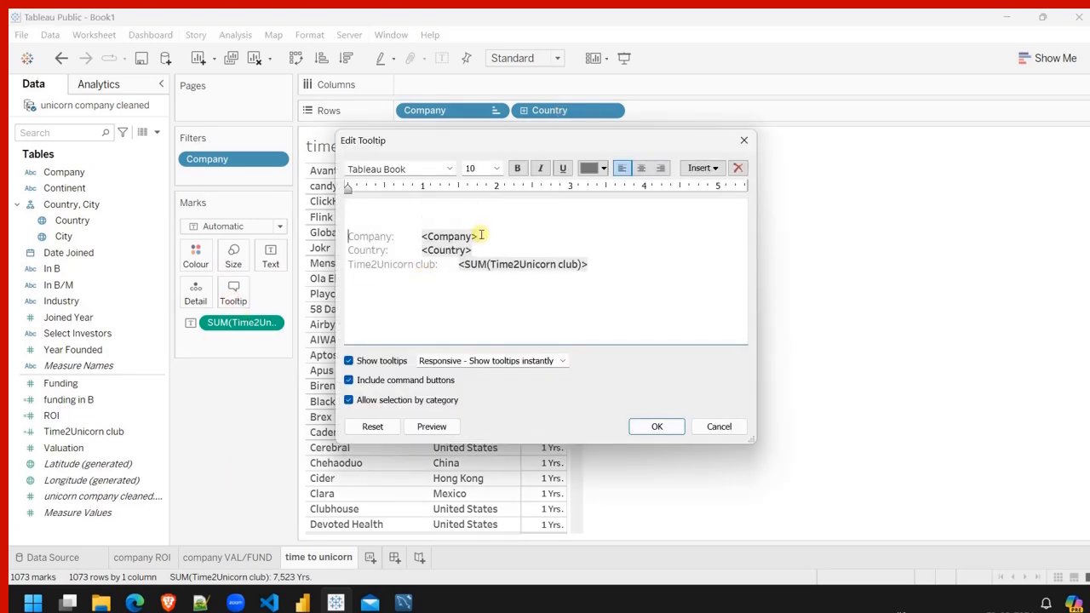
drag(480, 236, 421, 236)
key(BackSpace)
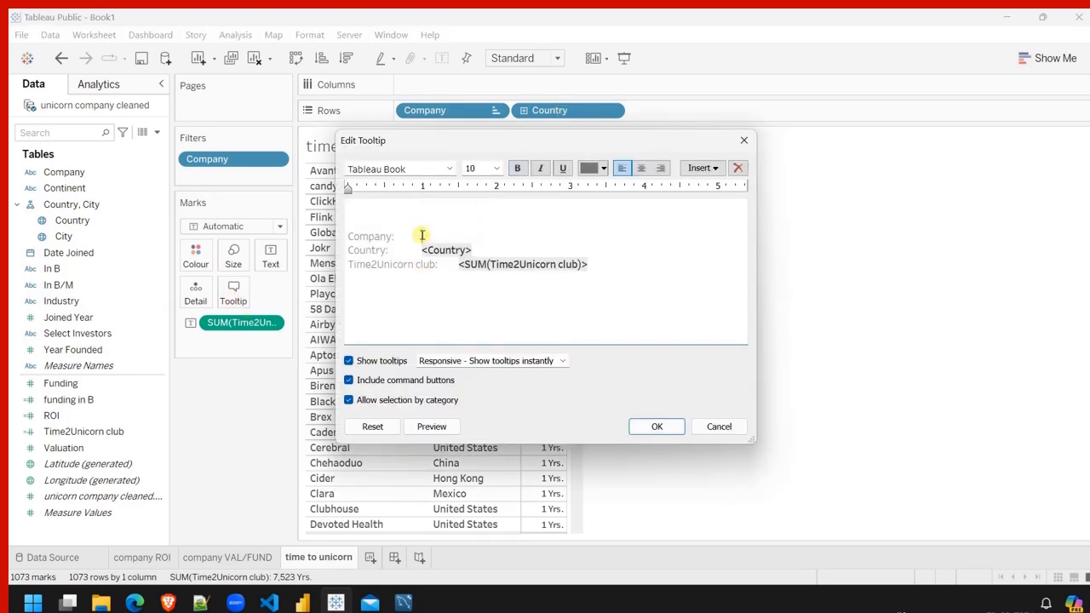
click(390, 201)
key(ctrl+v)
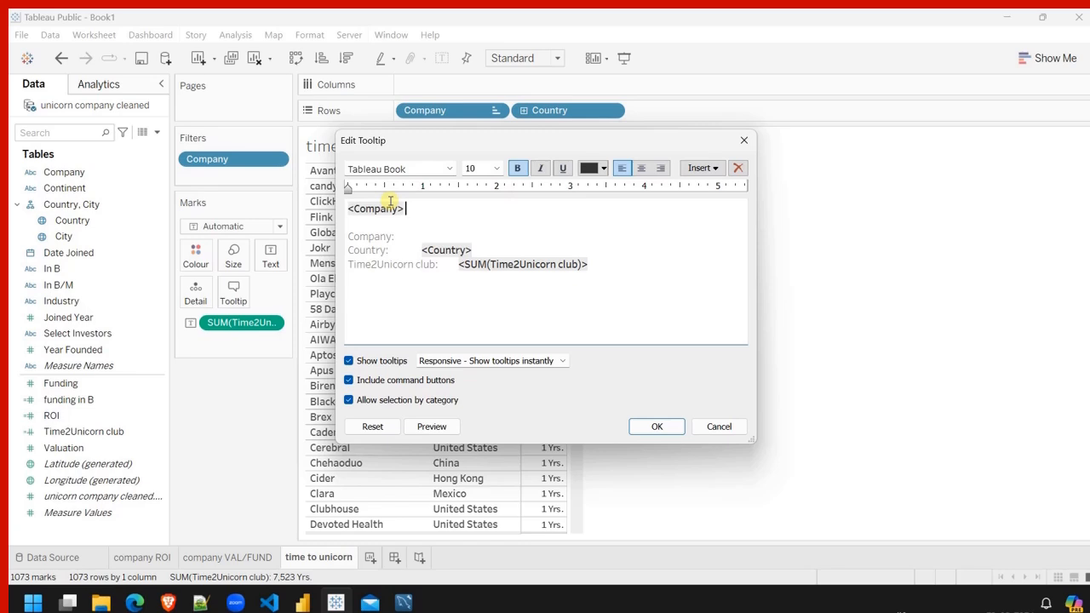
text(based out of)
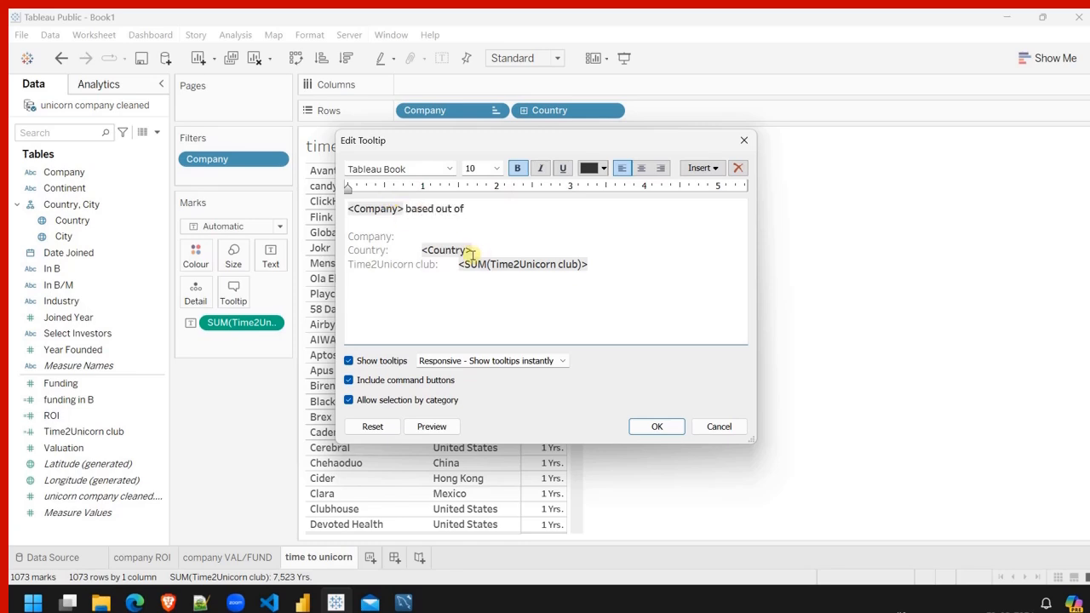
drag(474, 250, 422, 251)
key(Delete)
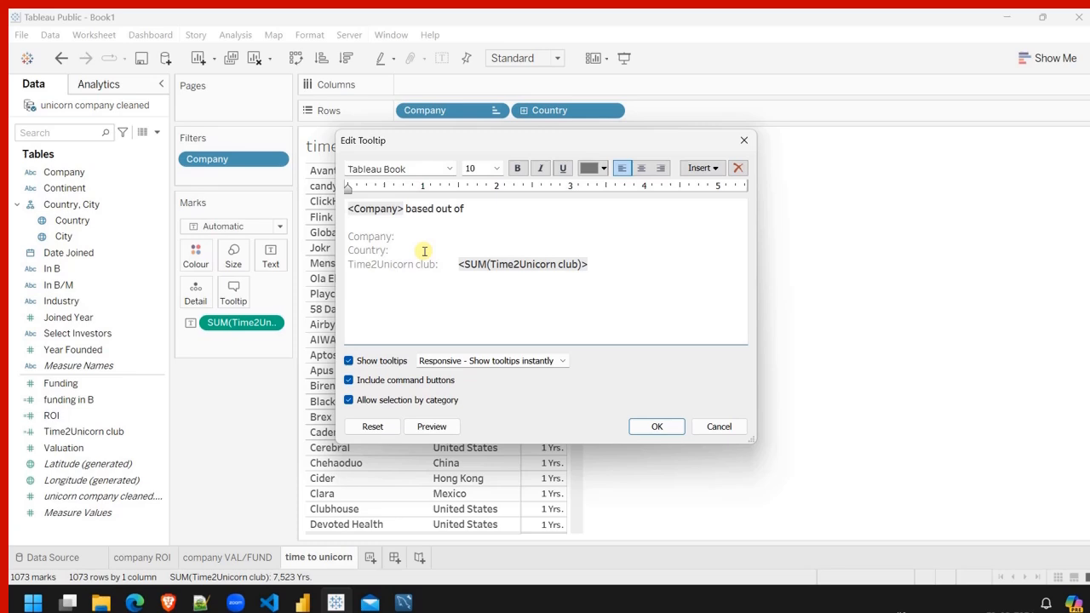
click(542, 206)
key(ctrl+v)
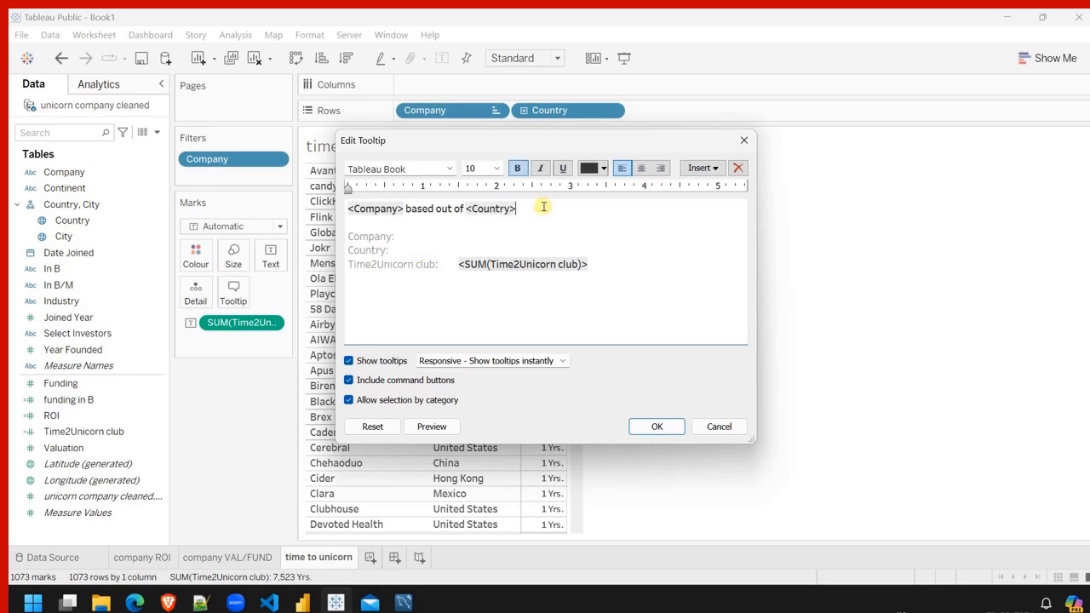
Continue the tooltip with "entered the unicorn club in <SUM(Time2Unicorn club)>", break the line after "entered", and delete the leftover field labels.
text(entered the unicorn cl)
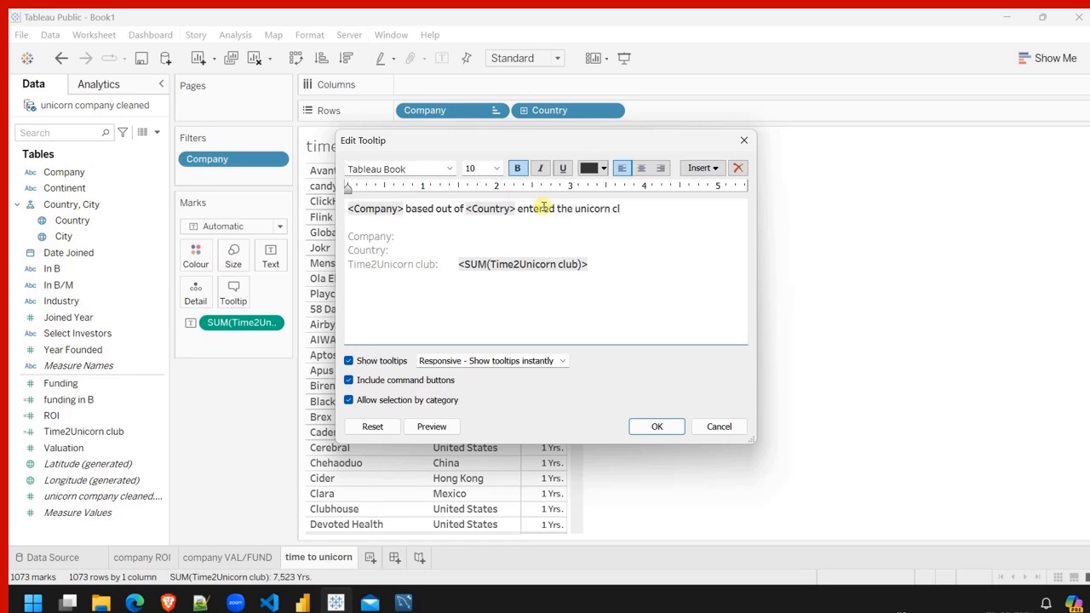
text(ub in)
drag(596, 264, 447, 264)
key(BackSpace)
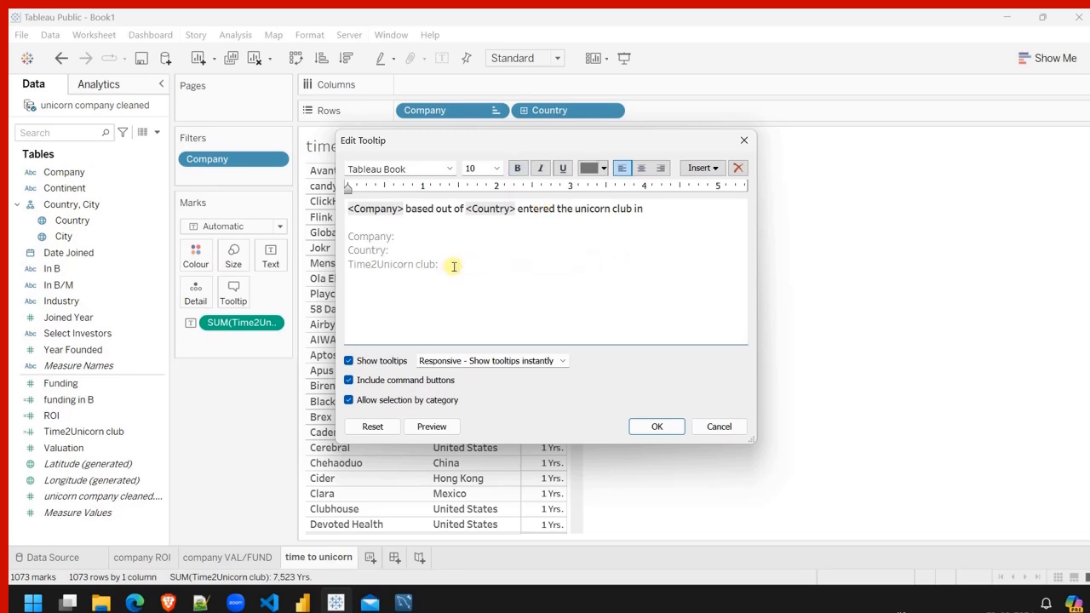
click(691, 208)
key(ctrl+v)
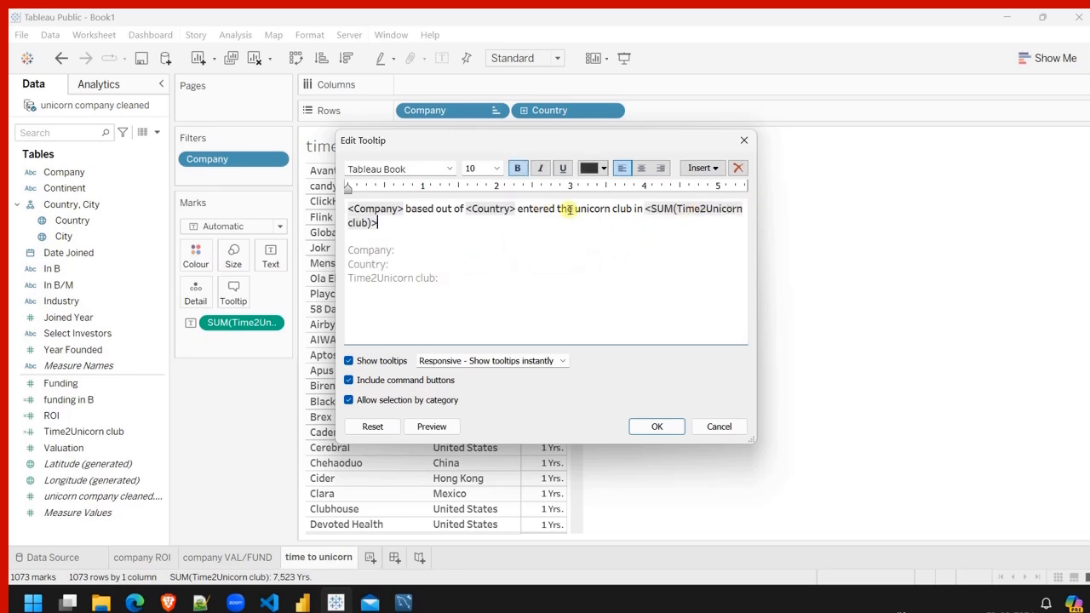
click(556, 209)
key(Return)
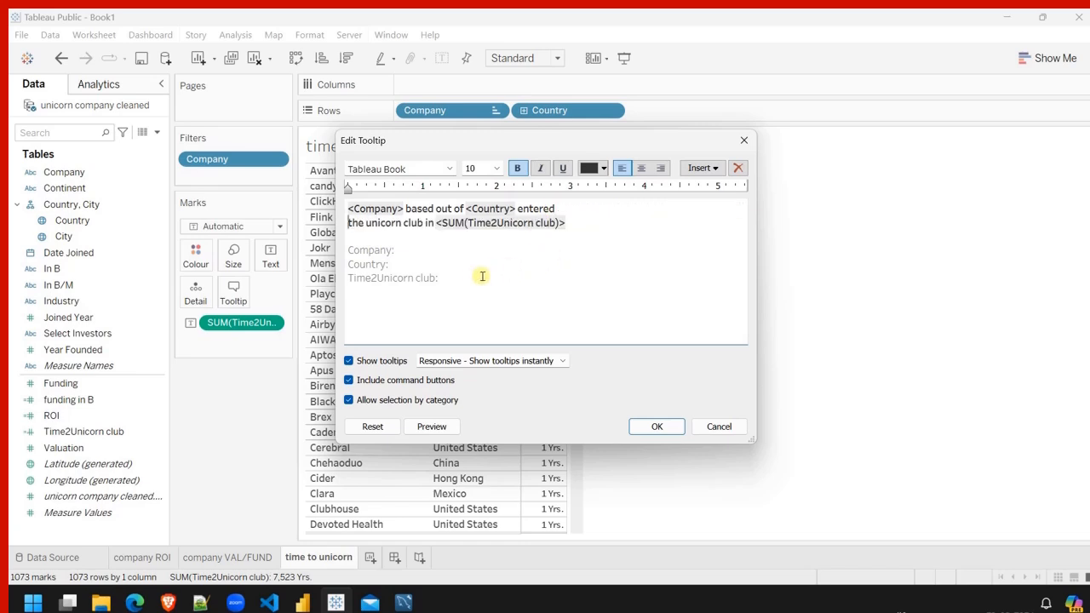
drag(458, 281, 347, 248)
key(Delete)
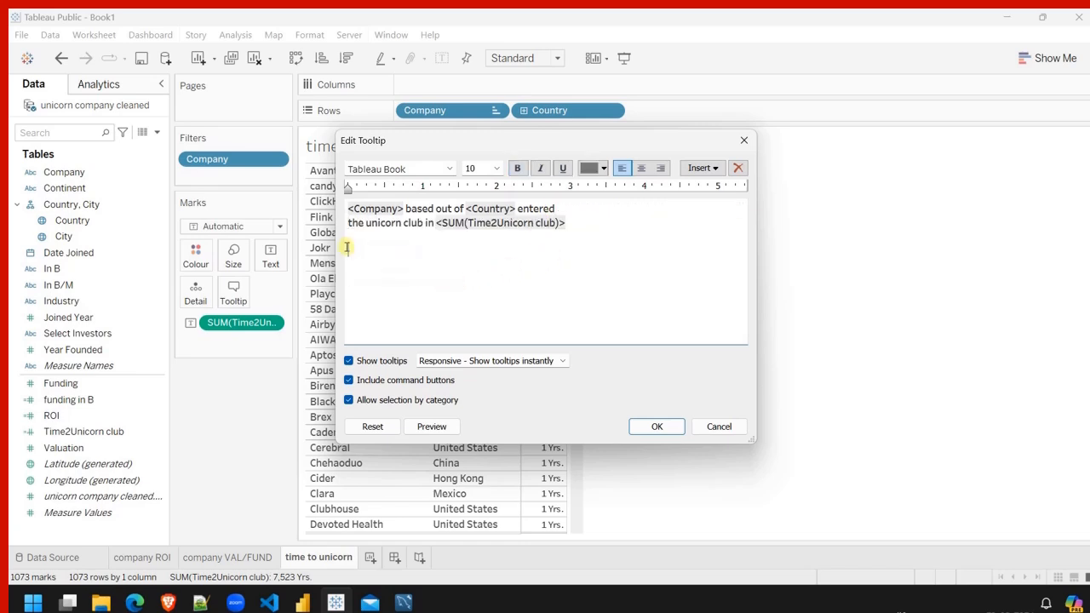
End the tooltip sentence with a period and remove bold from the whole sentence.
click(566, 222)
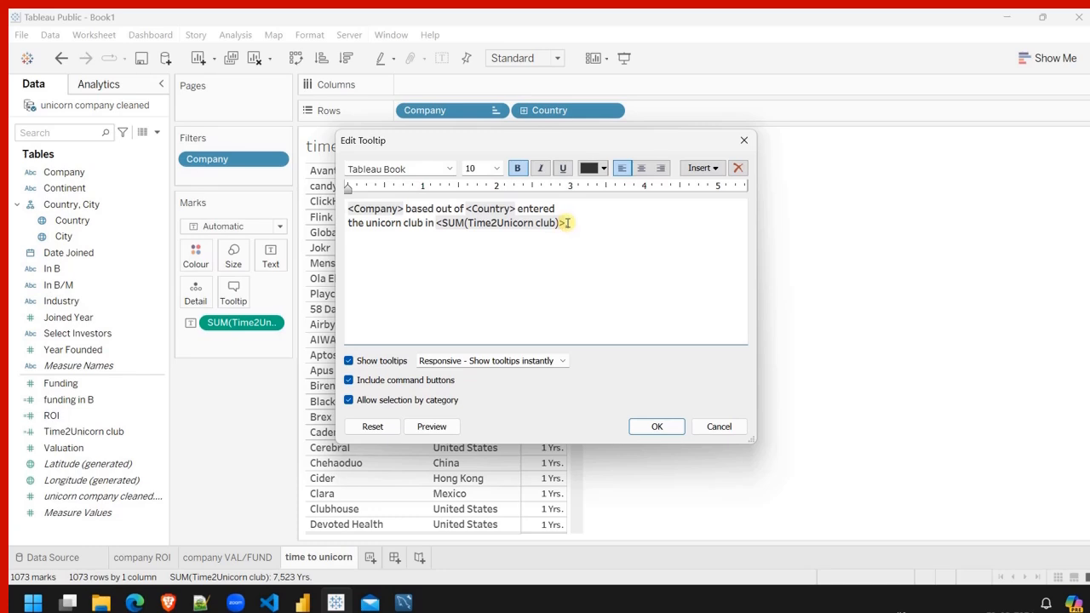
key(ctrl+shift+Left)
key(ctrl+shift+Left)
key(ctrl+shift+Left)
key(ctrl+shift+Left)
key(ctrl+shift+Left)
key(ctrl+shift+Left)
key(ctrl+shift+Left)
key(ctrl+shift+Left)
key(ctrl+shift+Left)
key(ctrl+shift+Left)
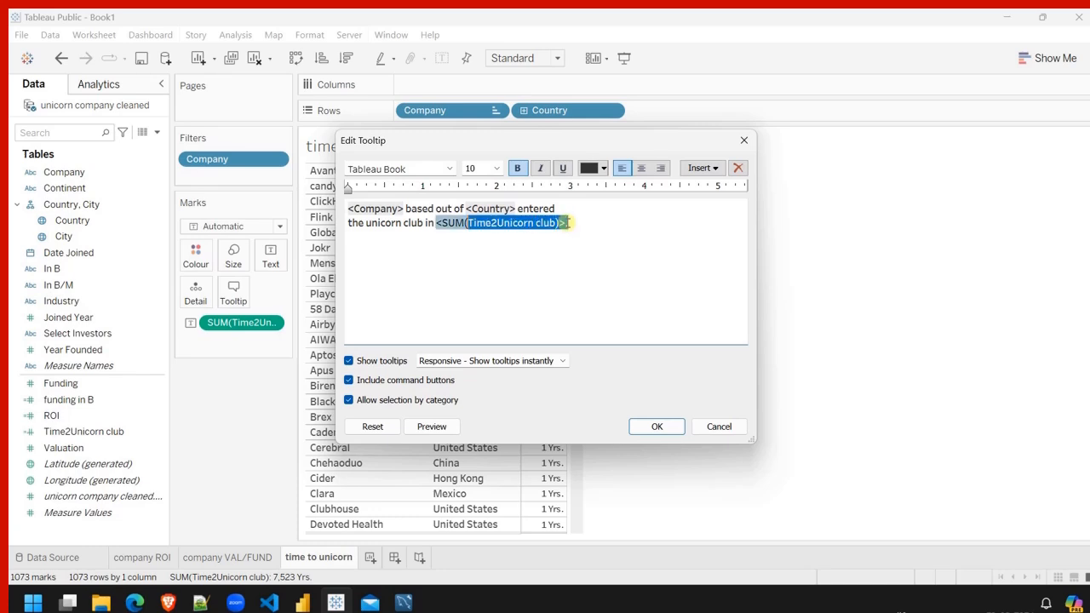
key(ctrl+shift+Left)
key(ctrl+shift+Left)
key(ctrl+shift+Left)
key(ctrl+shift+Left)
key(ctrl+shift+Left)
key(ctrl+shift+Left)
key(ctrl+shift+Left)
key(ctrl+shift+Left)
key(ctrl+shift+Left)
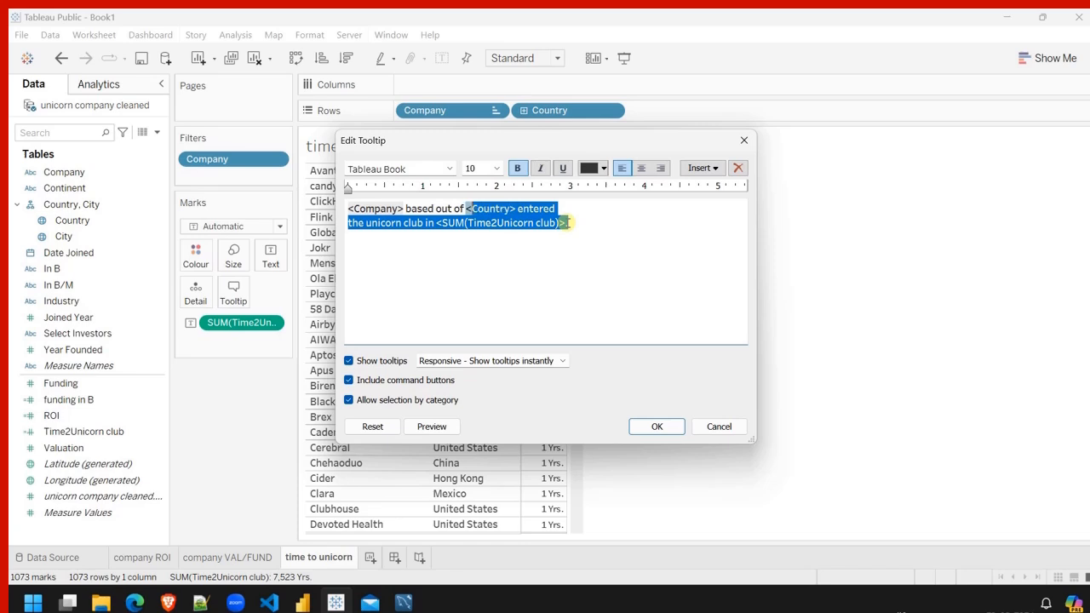
click(496, 167)
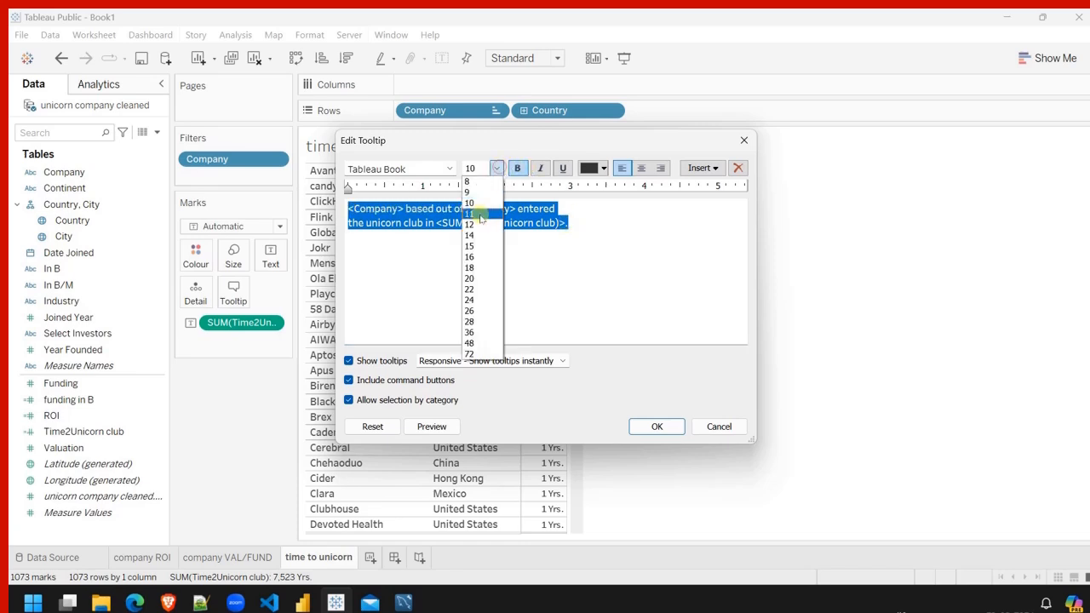
click(518, 169)
Format the <Company> placeholder in the tooltip as size 12 and bold.
click(402, 209)
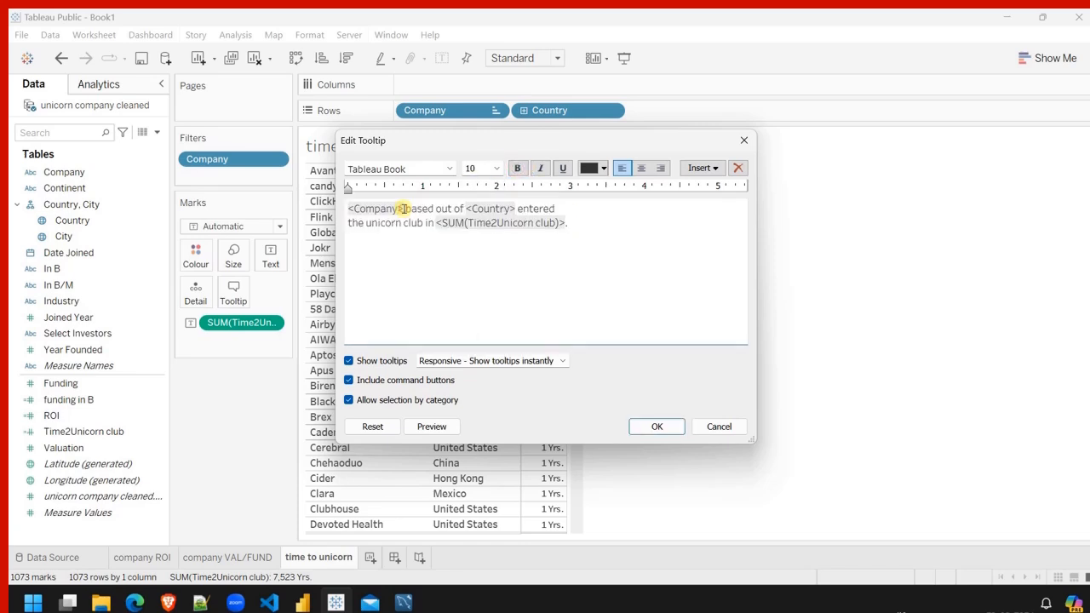
double_click(402, 209)
click(496, 169)
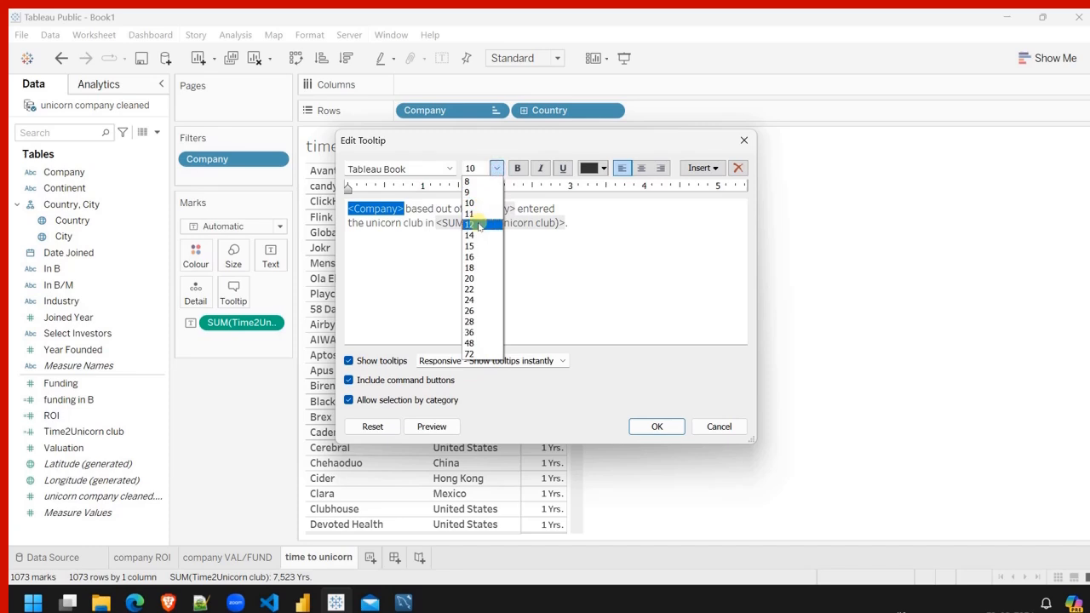
click(480, 222)
click(517, 170)
Format the <Country> placeholder in the tooltip as size 12 and bold.
click(529, 210)
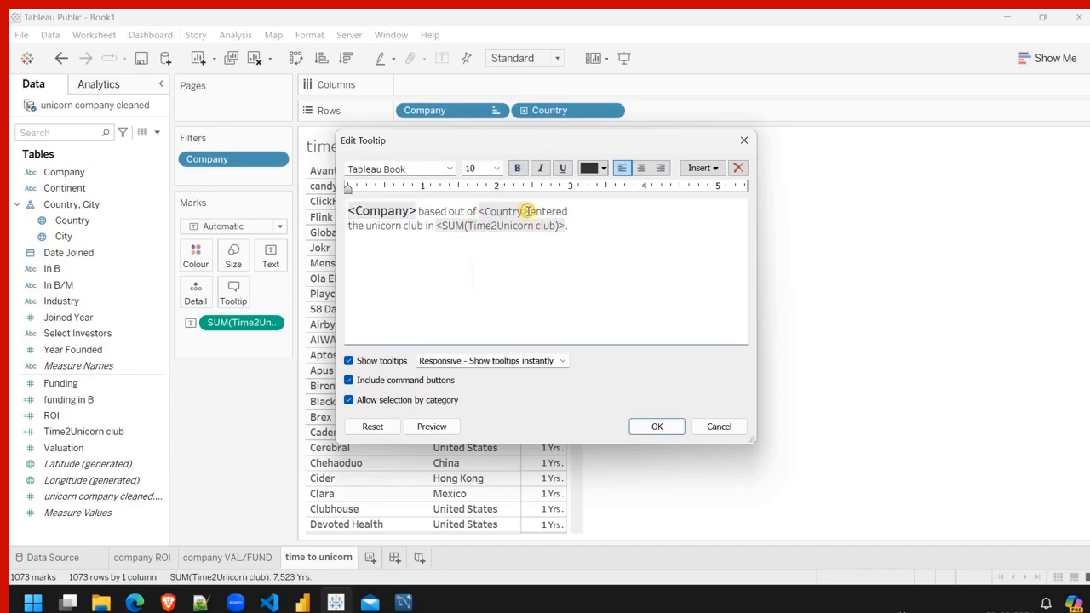
double_click(526, 210)
click(497, 169)
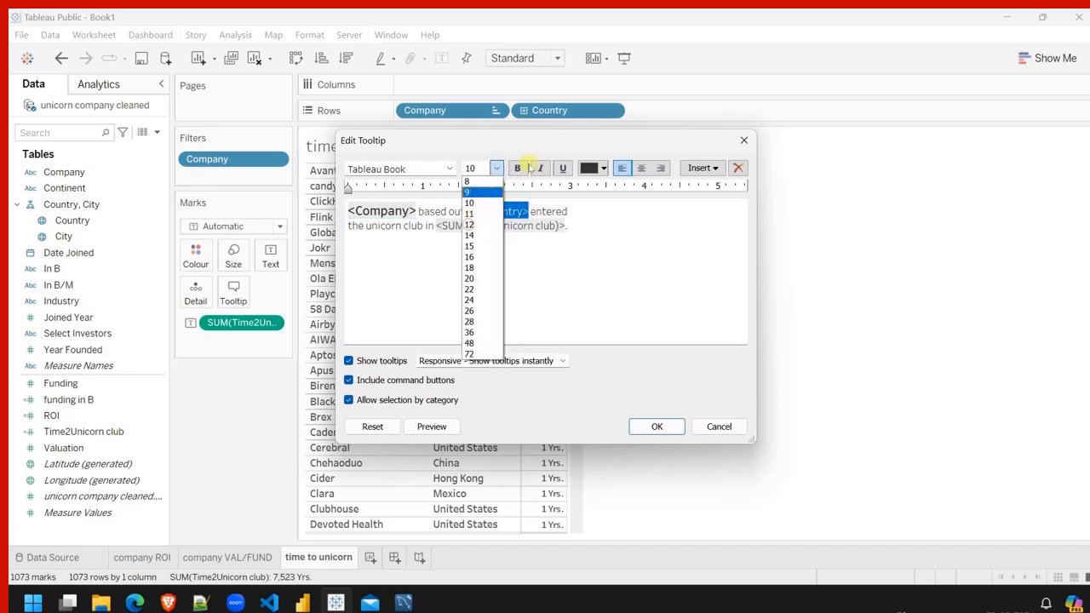
click(469, 224)
double_click(473, 225)
click(540, 211)
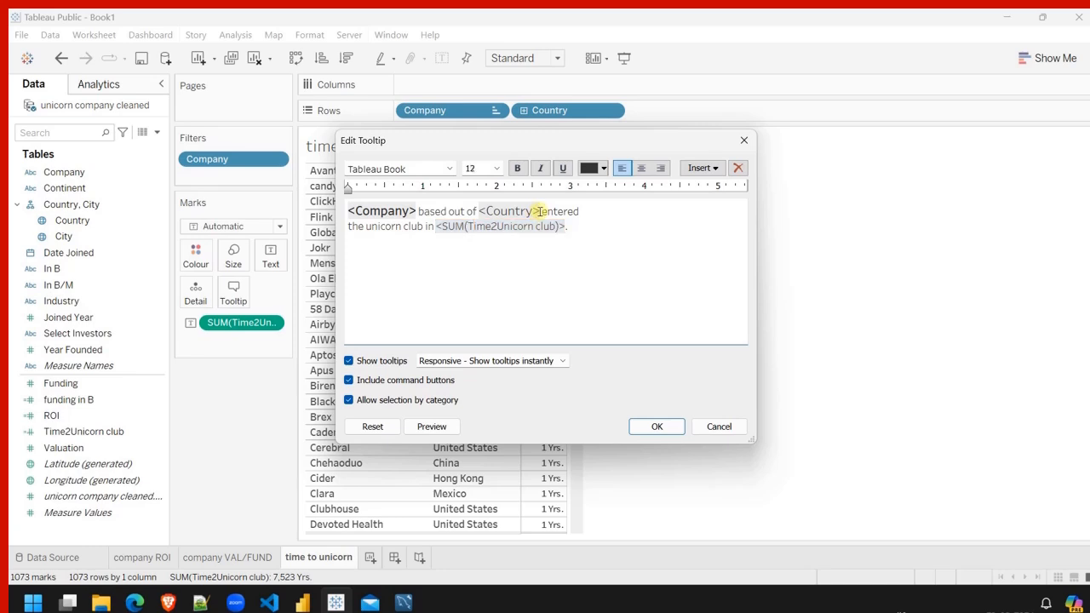
key(shift+Left)
key(shift+Left)
key(shift+Left)
key(shift+Left)
double_click(536, 211)
click(517, 168)
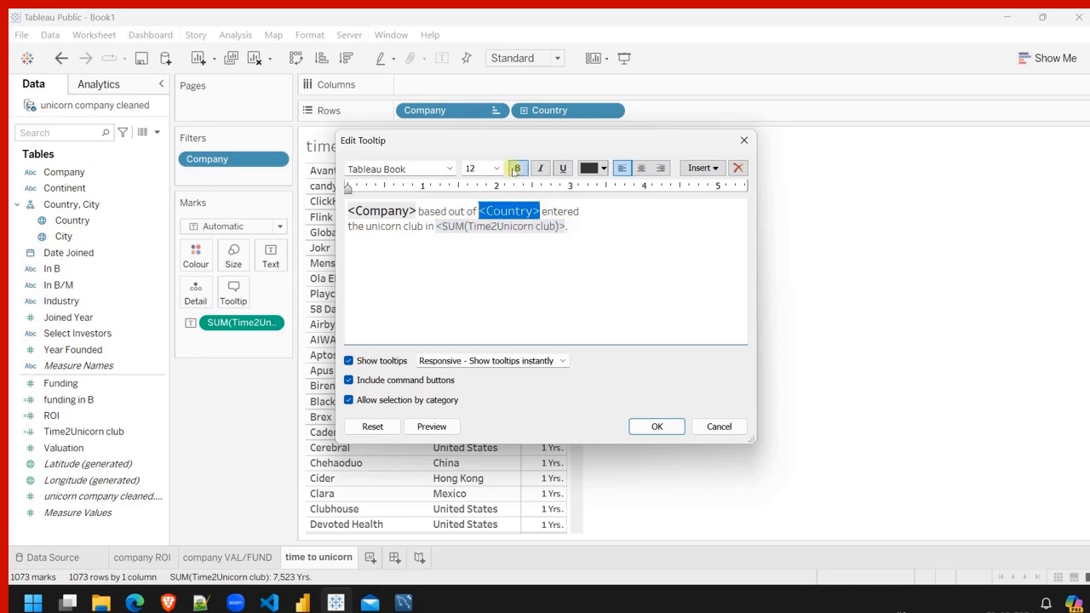
Format the <SUM(Time2Unicorn club)> placeholder in the tooltip as size 12 and bold.
click(566, 227)
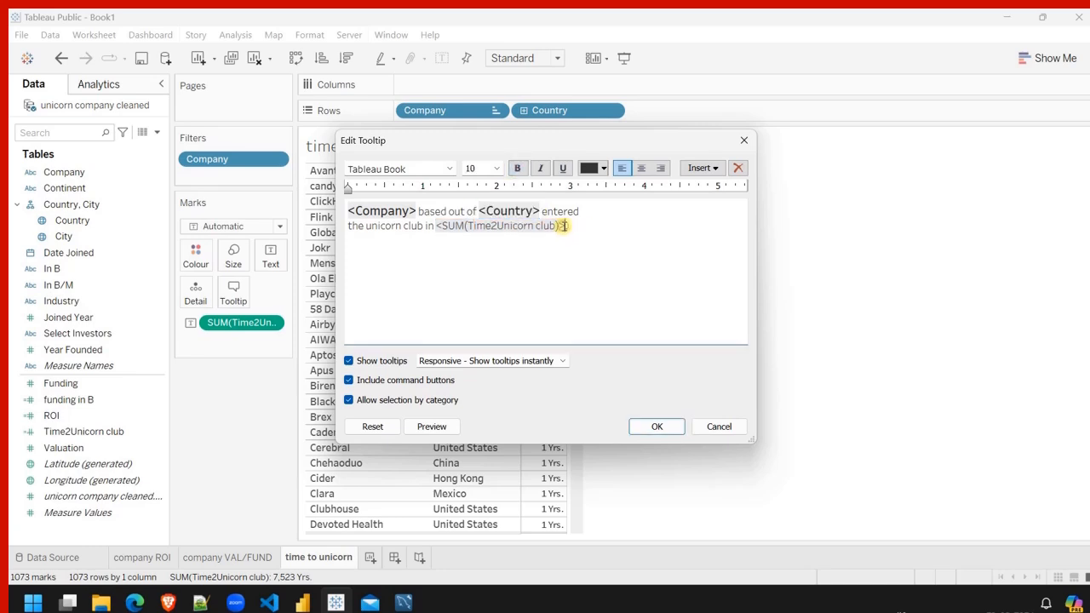
key(shift+Left)
click(497, 167)
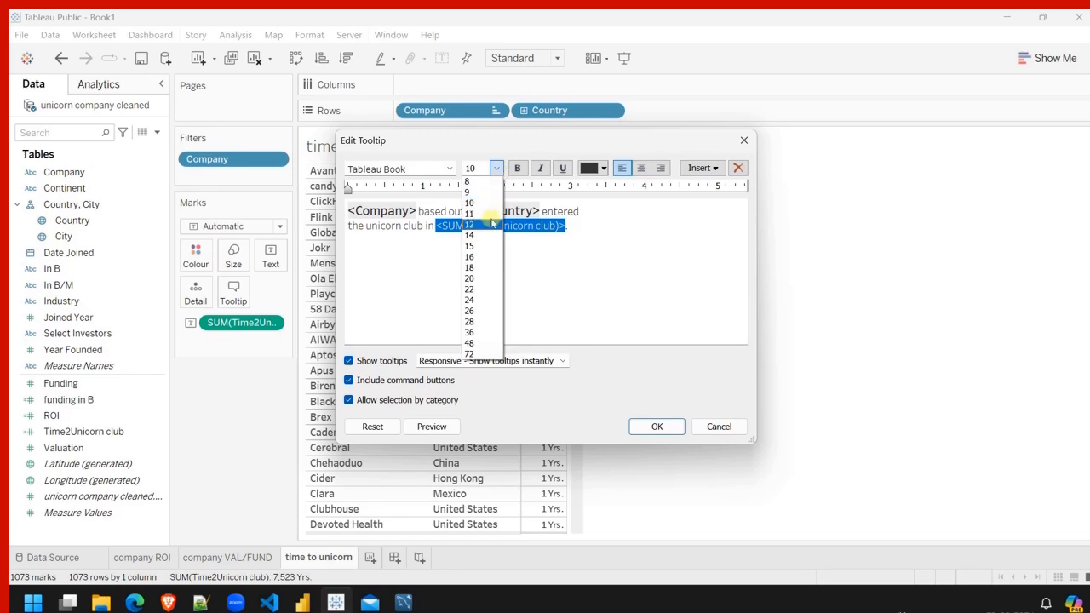
click(486, 226)
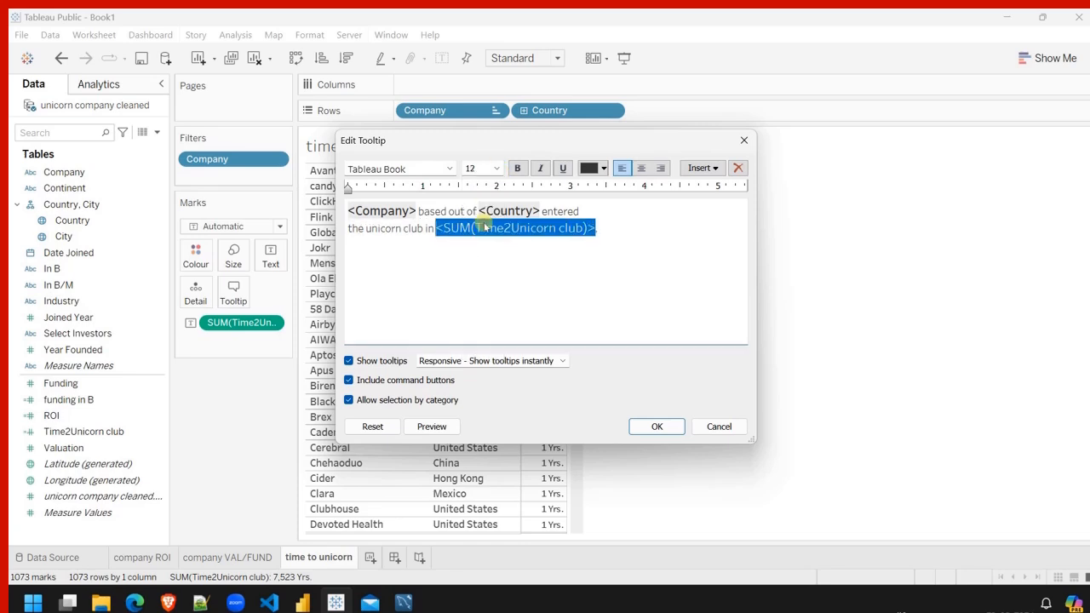
click(516, 168)
Add the tooltip note "* Companies having time to enrty into the Unicorn club = 0, did it in less than a year." below the sentence.
click(606, 228)
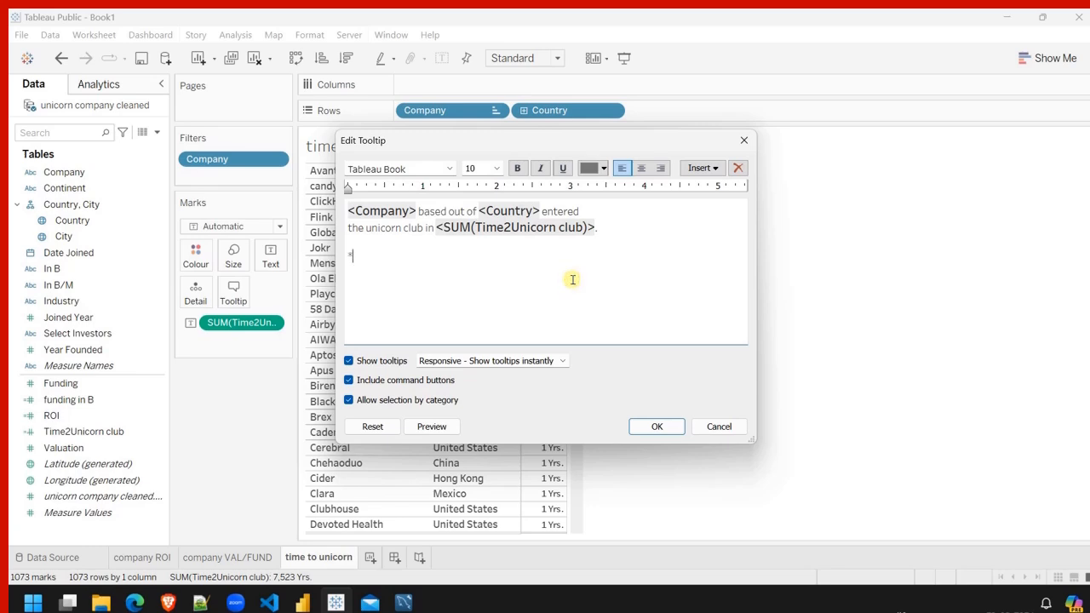
text(* Companoe)
key(BackSpace)
key(BackSpace)
text(is)
text(s ha)
text(vinf)
key(BackSpace)
text(g time)
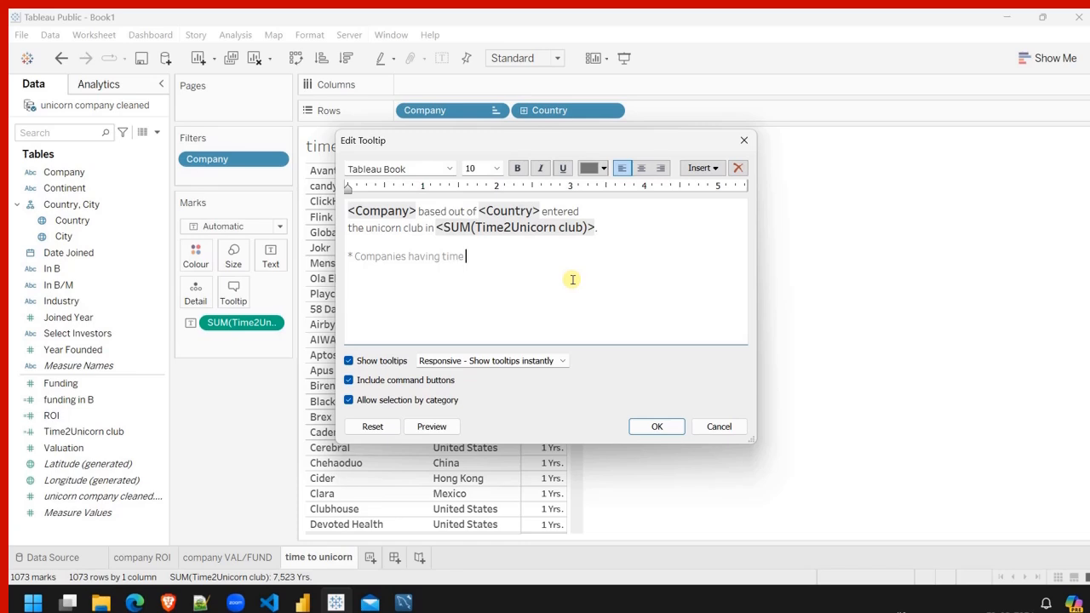
text( to enrty into the Unicorn cl)
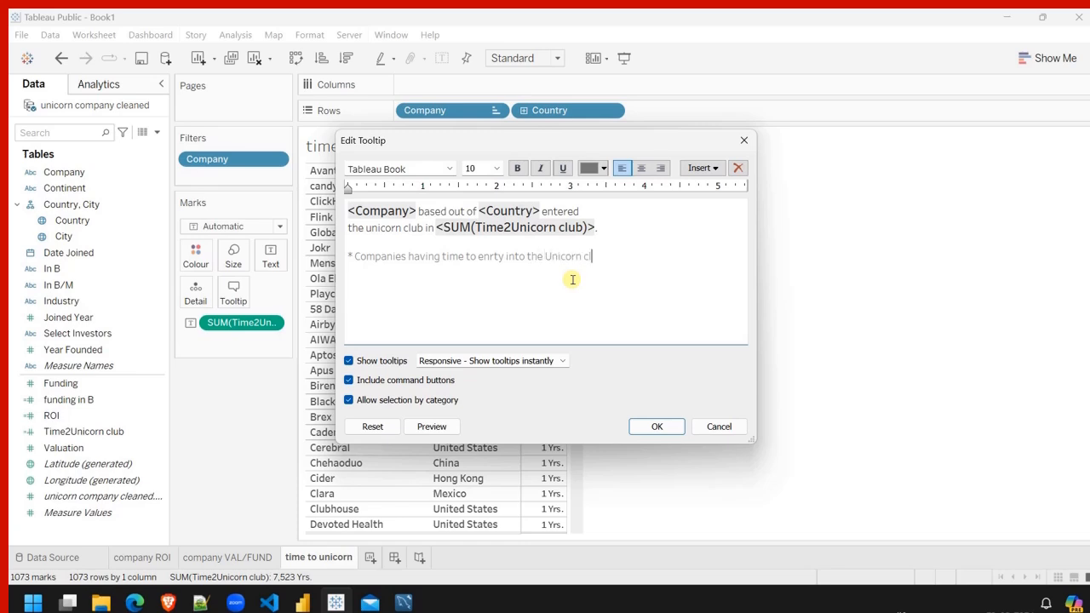
text(ub)
text( less tha)
key(BackSpace)
key(BackSpace)
text(e)
key(BackSpace)
key(BackSpace)
text(did it in less than a year.)
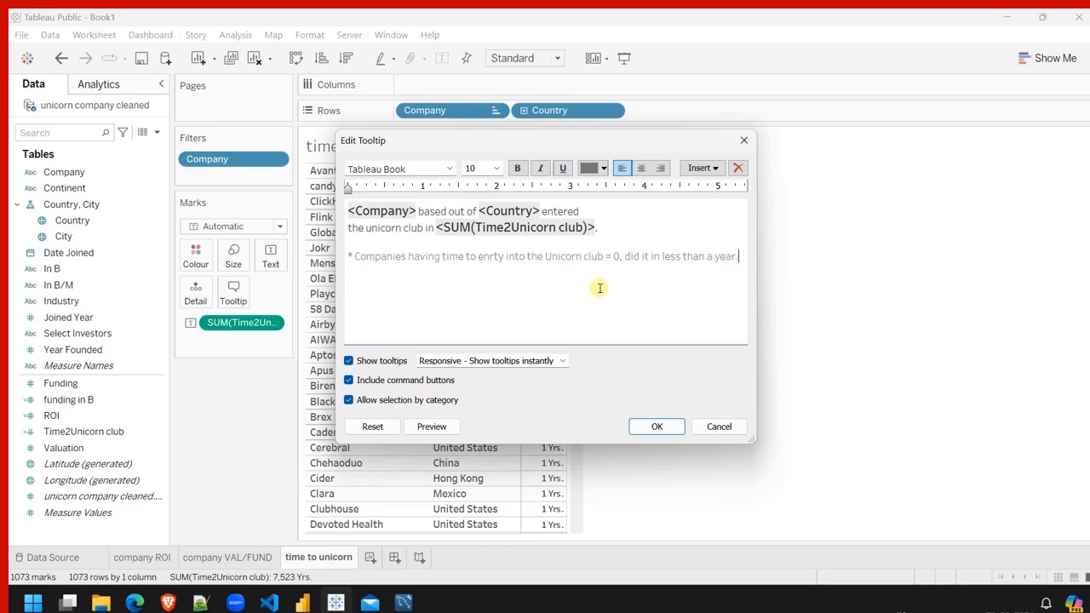
Colour the tooltip note's text after the asterisk black.
key(shift+Left)
key(shift+Left)
key(shift+Left)
key(shift+Left)
key(shift+Left)
key(shift+Left)
key(shift+Left)
key(shift+Left)
key(shift+Left)
key(shift+Left)
key(shift+Left)
key(shift+Left)
key(shift+Left)
key(shift+Left)
key(shift+Left)
key(shift+Left)
key(shift+Left)
key(shift+Left)
key(shift+Left)
key(shift+Left)
key(shift+Left)
key(shift+Left)
key(shift+Left)
key(shift+Left)
key(shift+Left)
key(shift+Left)
key(shift+Left)
key(shift+Left)
key(shift+Left)
key(shift+Left)
key(shift+Left)
key(shift+Left)
key(shift+Left)
key(shift+Left)
key(shift+Left)
key(shift+Left)
key(shift+Left)
key(shift+Left)
key(shift+Left)
key(shift+Left)
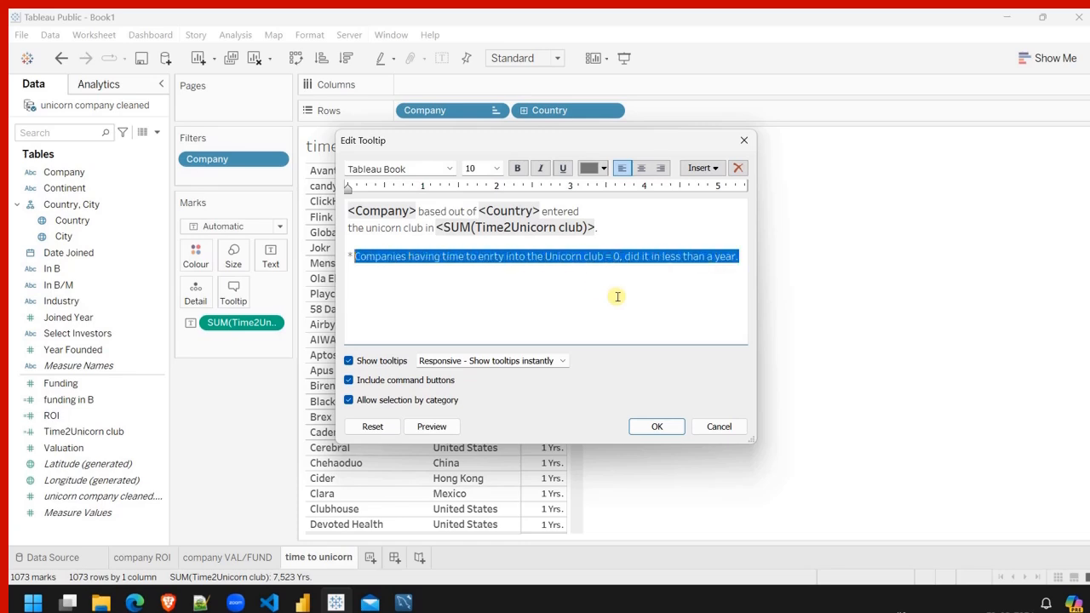
click(605, 169)
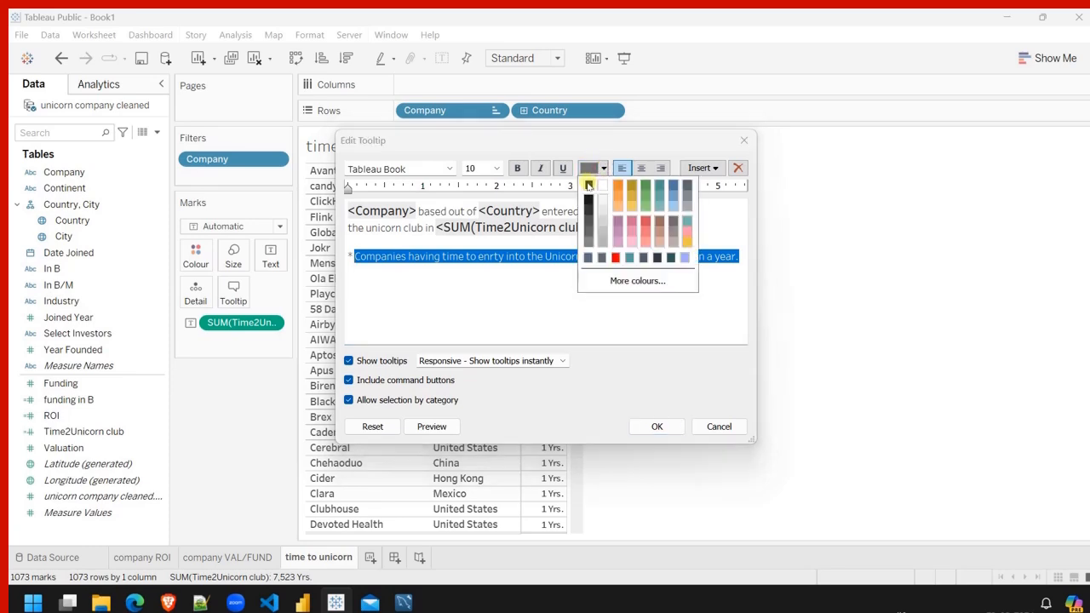
click(587, 186)
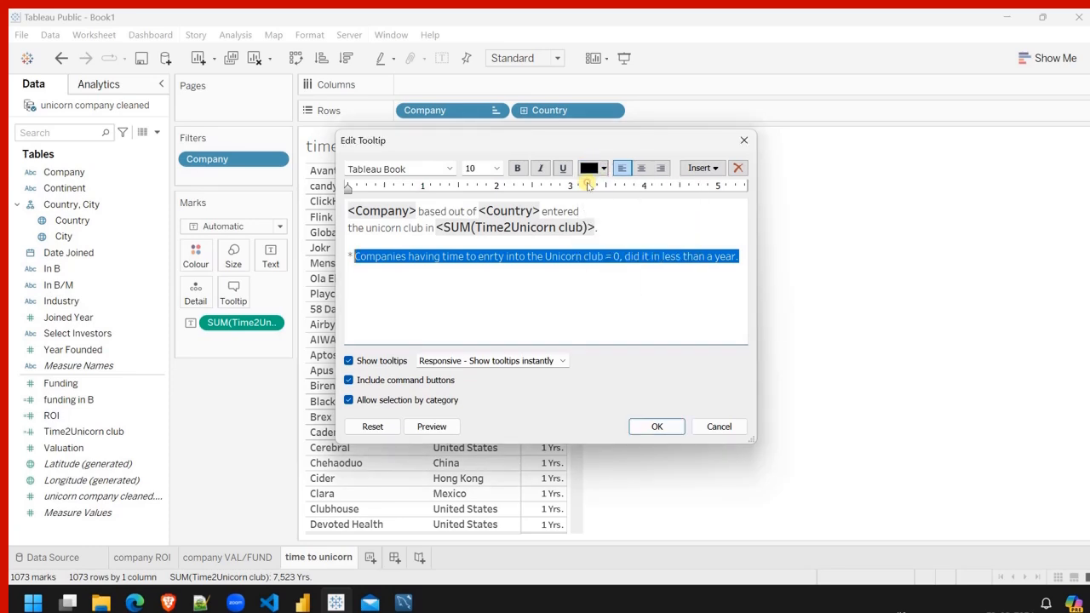
Format the asterisk at the start of the tooltip note in red at size 14.
click(353, 256)
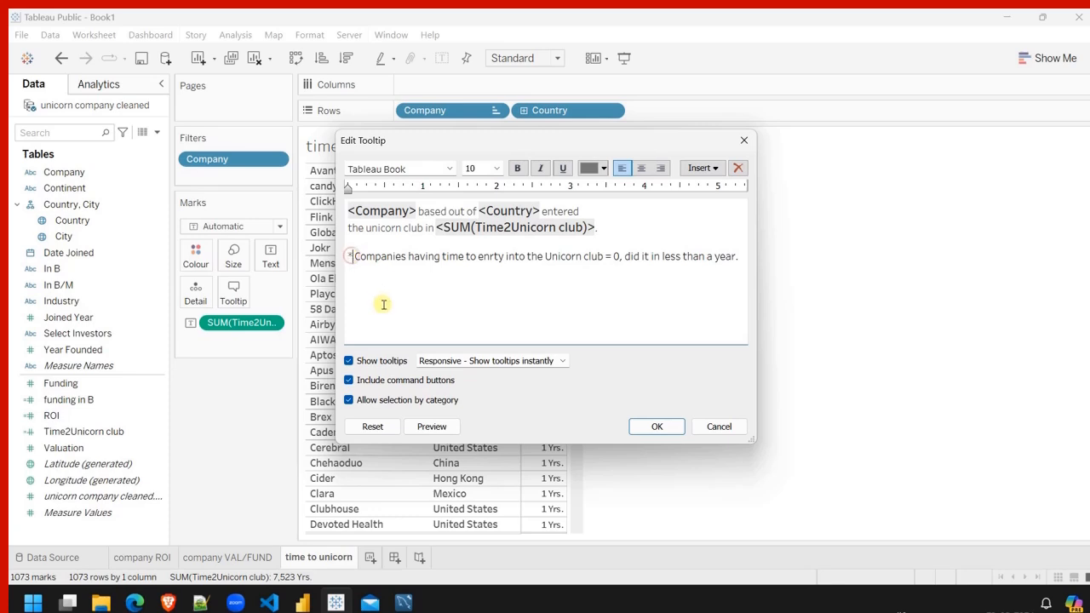
key(shift+Left)
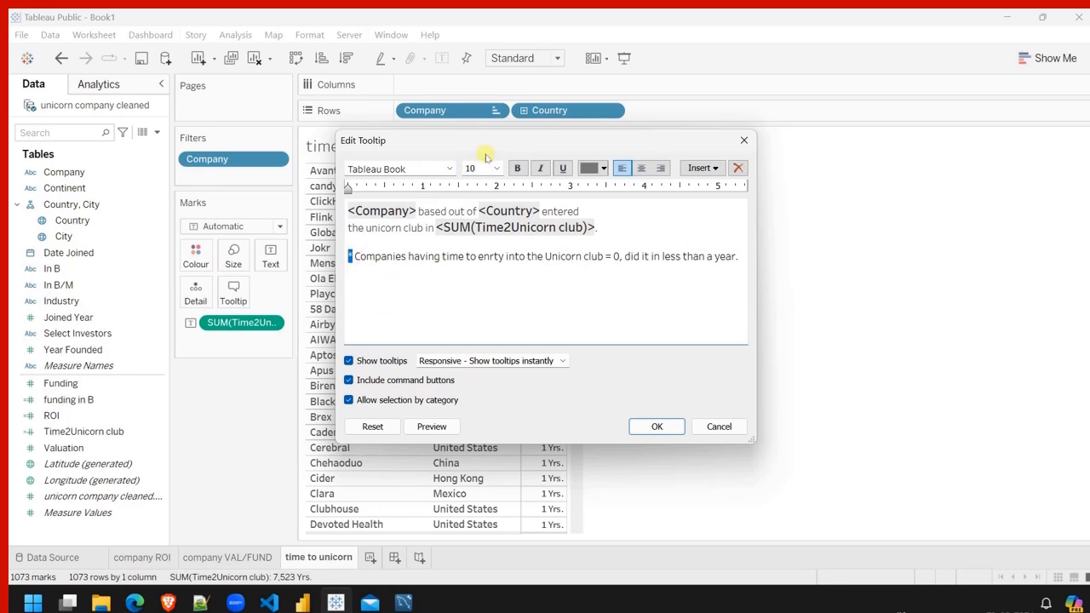
click(587, 170)
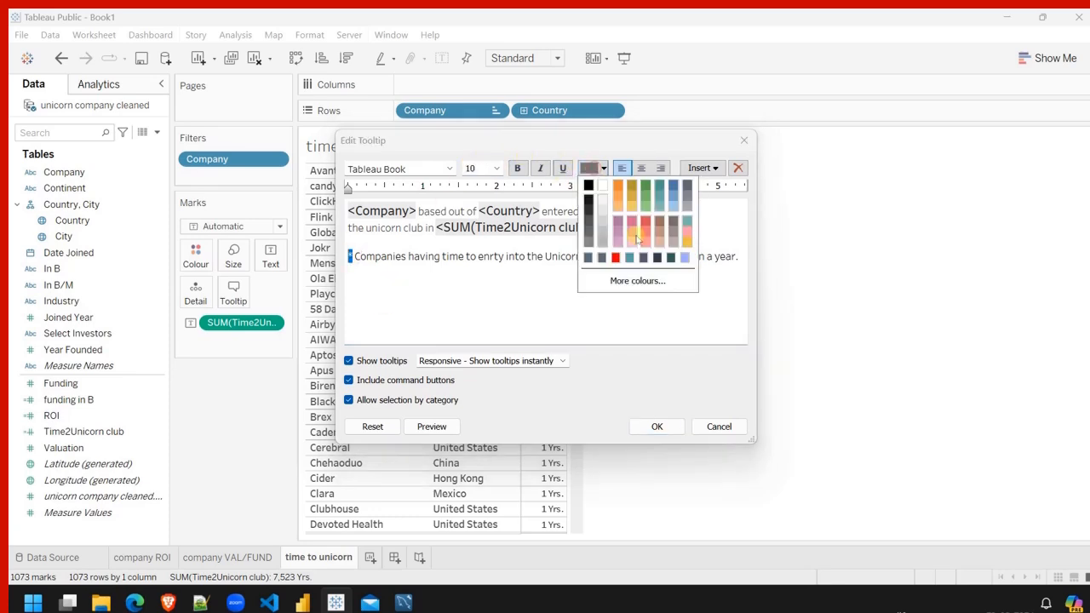
click(497, 169)
click(470, 241)
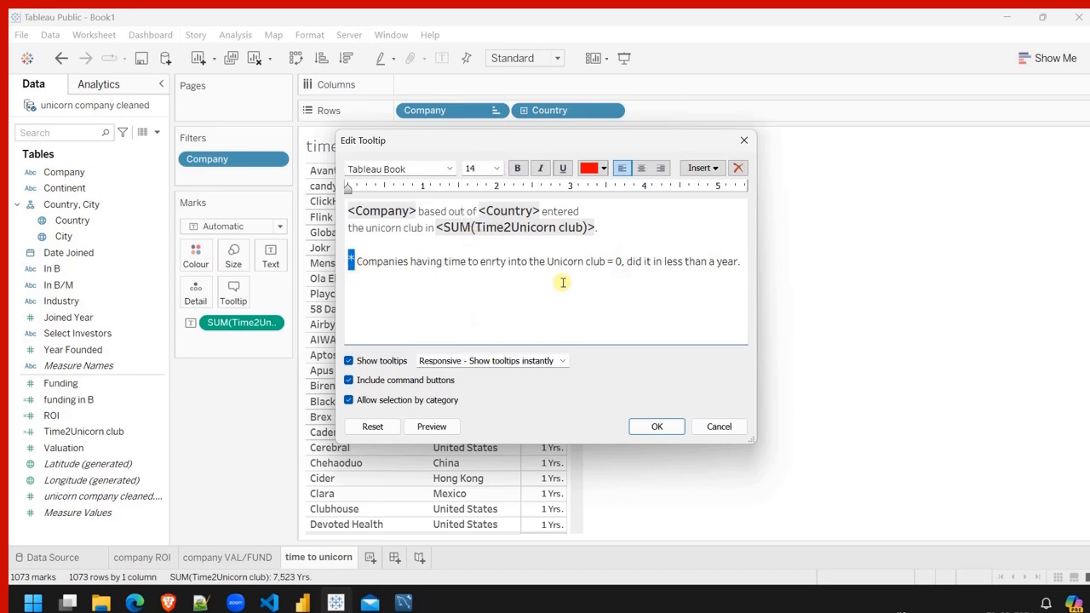
Break the tooltip note onto a second line before "Unicorn club" and apply the edited tooltip.
click(547, 261)
key(Return)
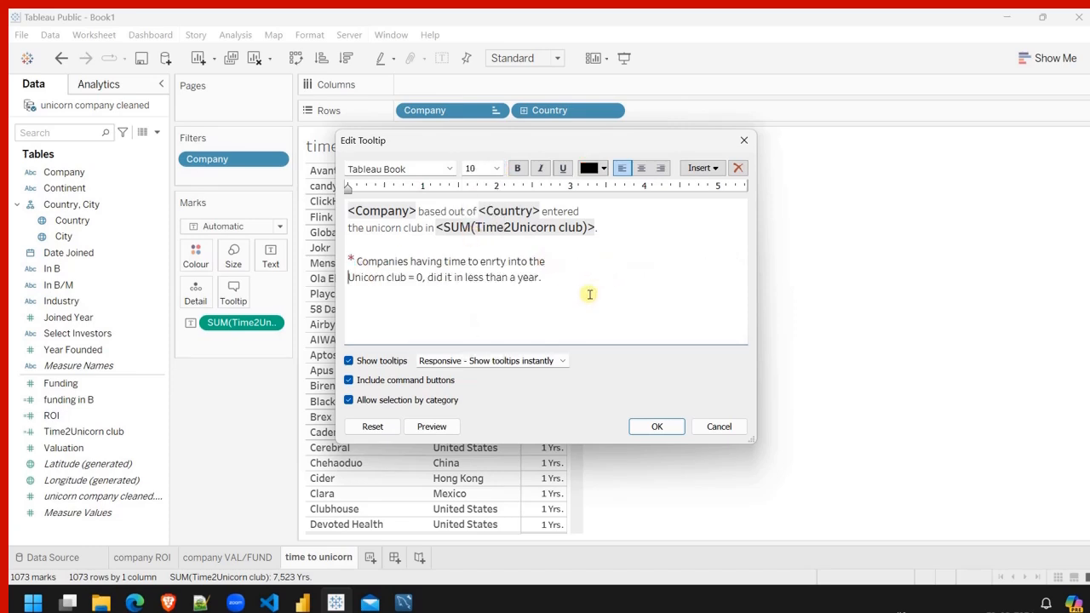
click(656, 427)
mouse_move(555, 198)
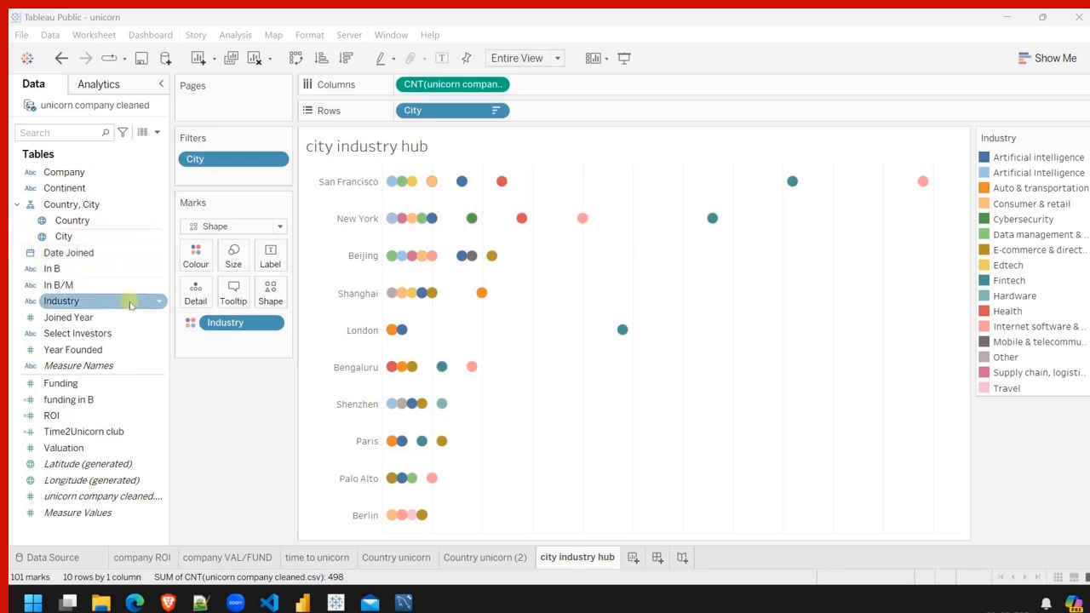
On the city industry hub sheet, create a group from Industry combining "Artificial intelligence" and "Artificial Intelligence".
click(159, 302)
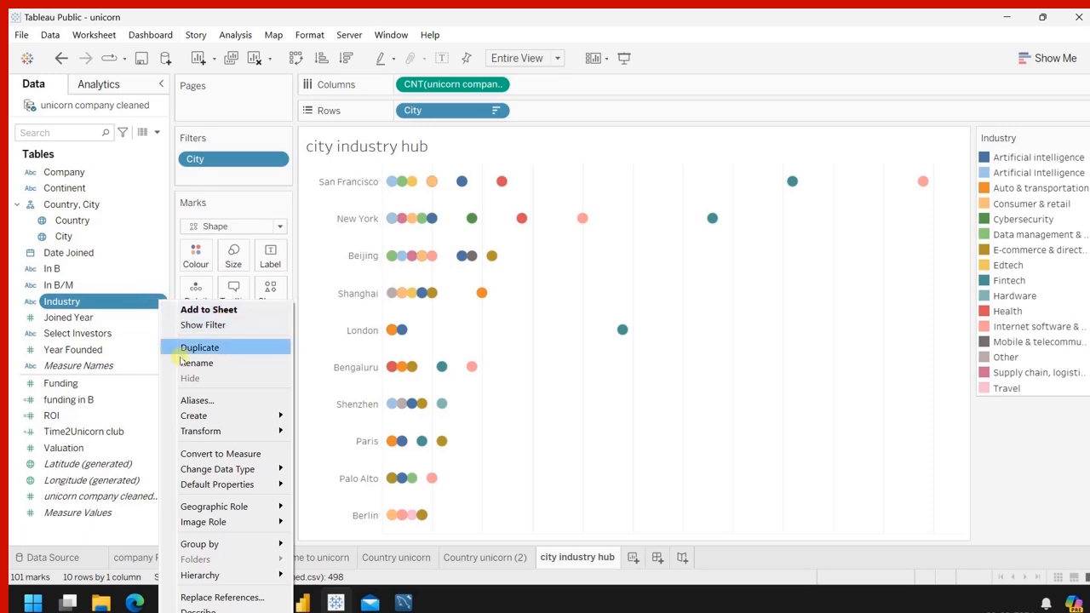
mouse_move(214, 416)
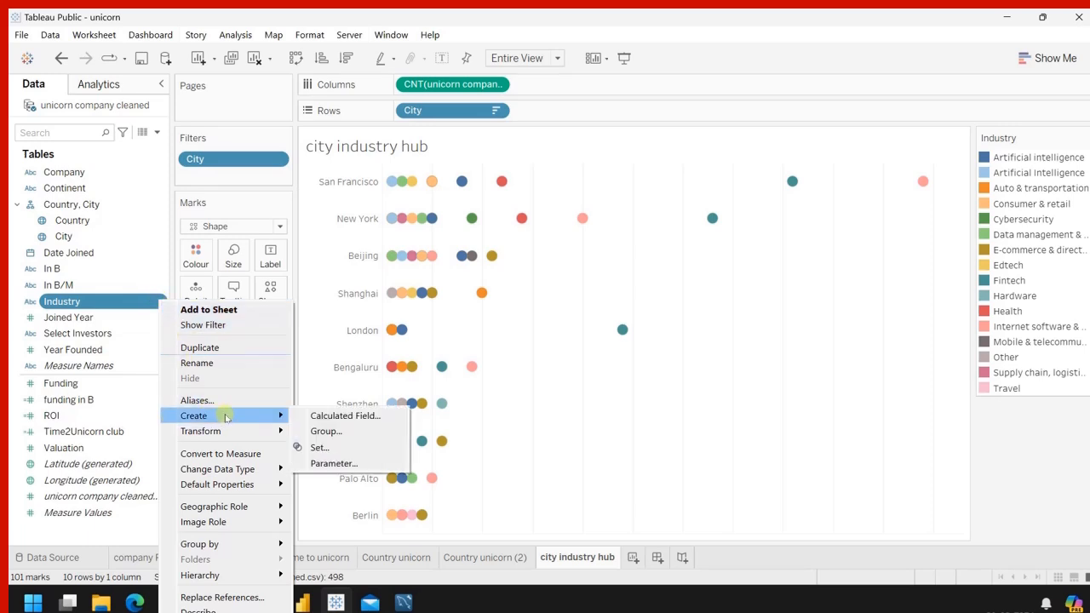
click(332, 431)
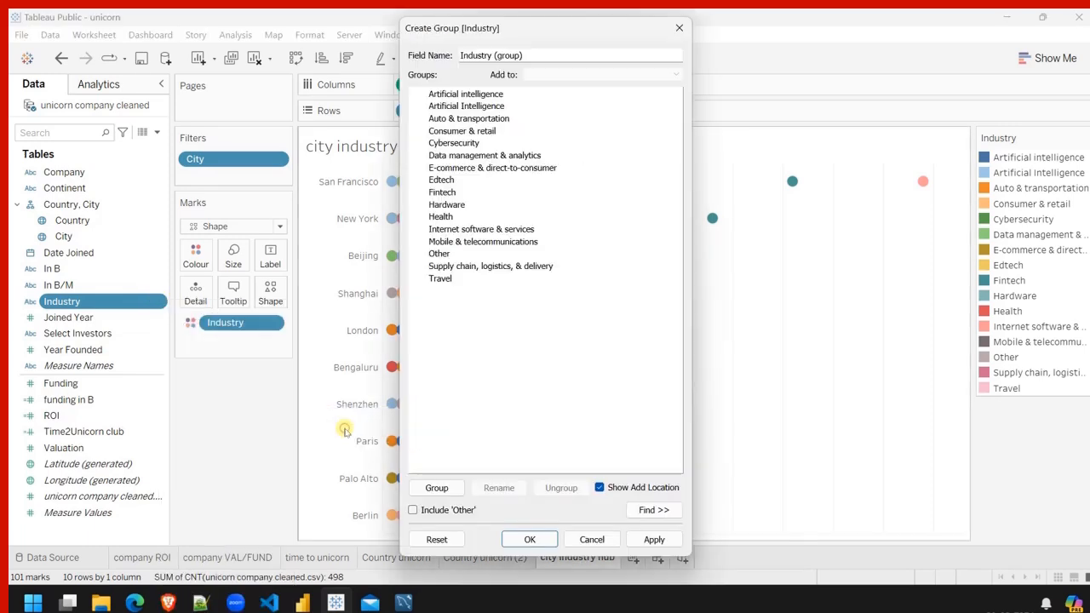
click(493, 95)
ctrl+click(487, 106)
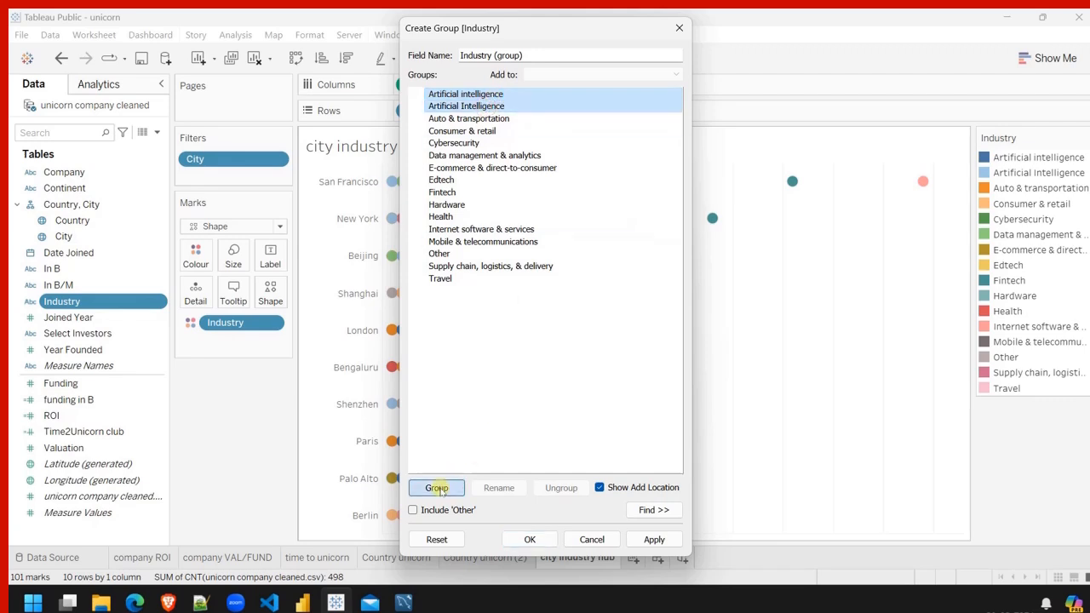
click(436, 488)
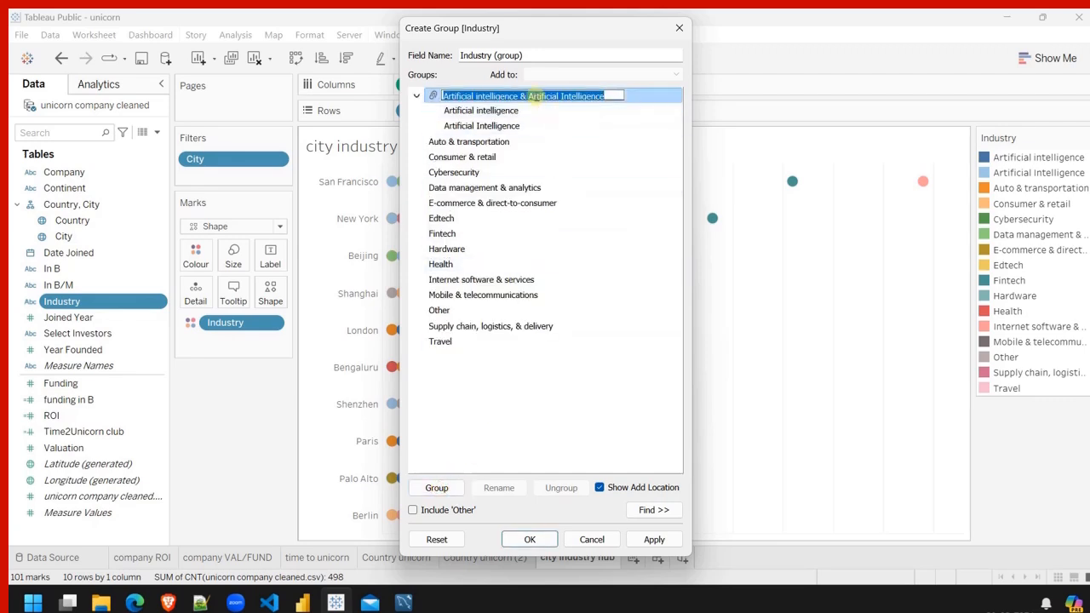
Name the combined industry group "Artificial Intelligence" and save the Industry (group) field.
click(530, 95)
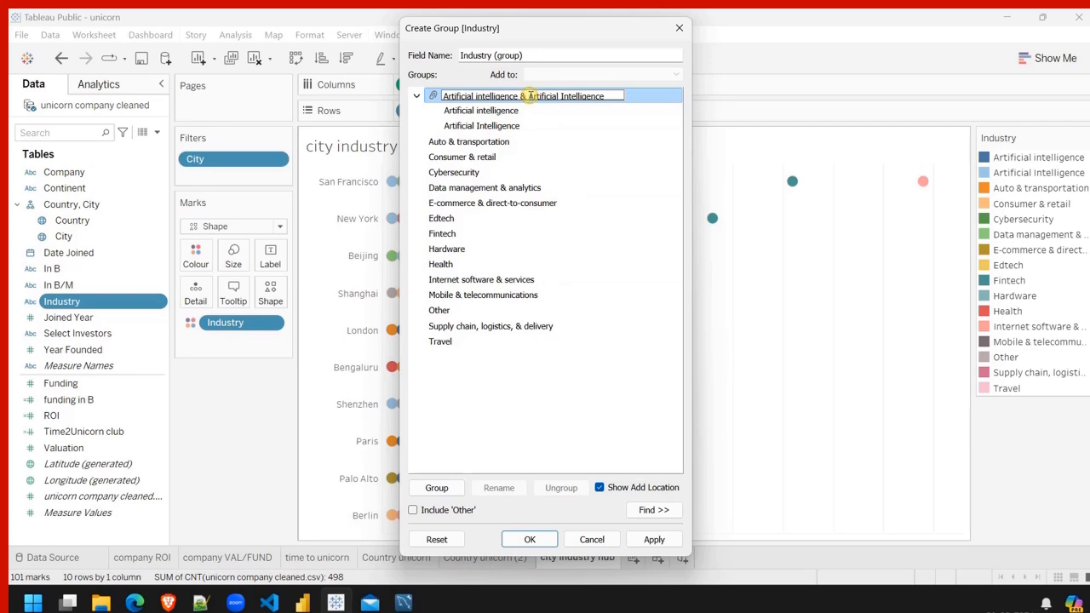
key(BackSpace)
key(BackSpace)
key(BackSpace)
key(BackSpace)
key(BackSpace)
key(BackSpace)
key(BackSpace)
key(BackSpace)
key(BackSpace)
key(BackSpace)
key(BackSpace)
key(BackSpace)
key(BackSpace)
key(BackSpace)
key(BackSpace)
key(BackSpace)
key(BackSpace)
key(BackSpace)
key(BackSpace)
key(BackSpace)
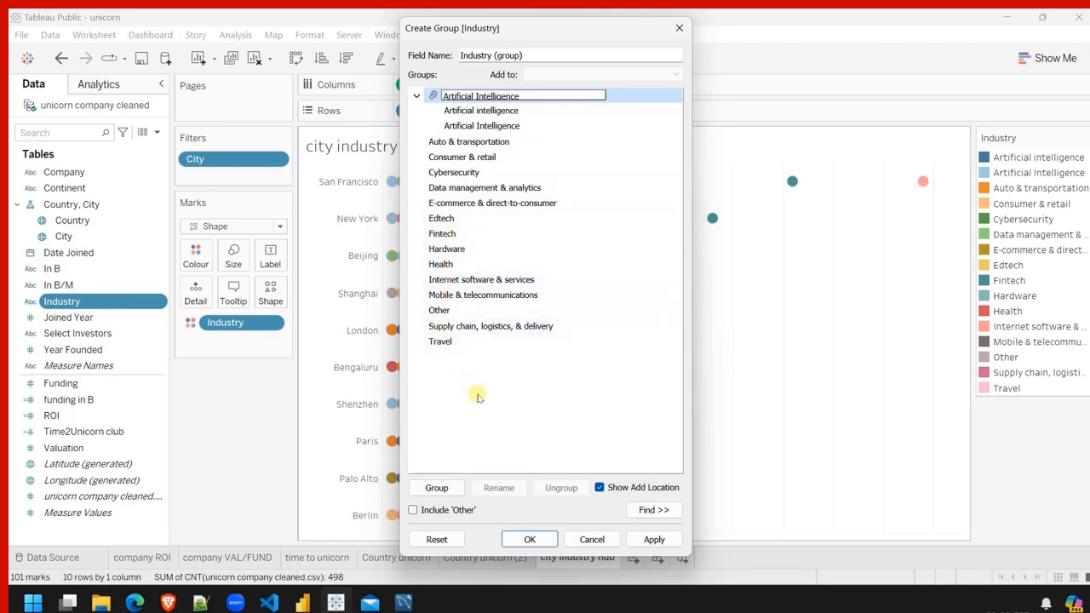
click(530, 540)
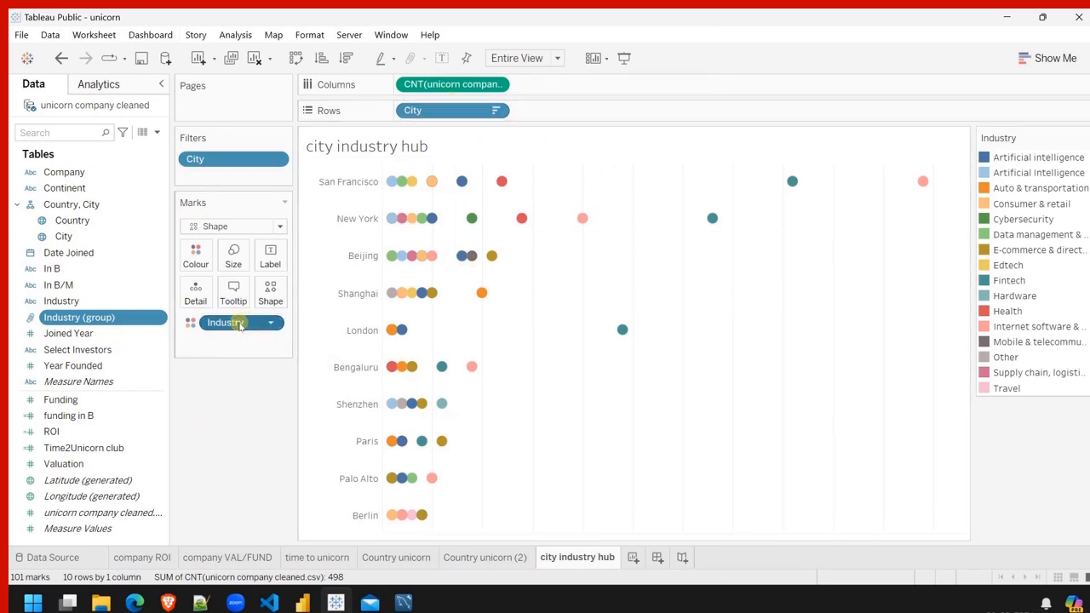
Replace Industry with Industry (group) as the colour encoding of the city industry hub marks.
drag(240, 325, 239, 443)
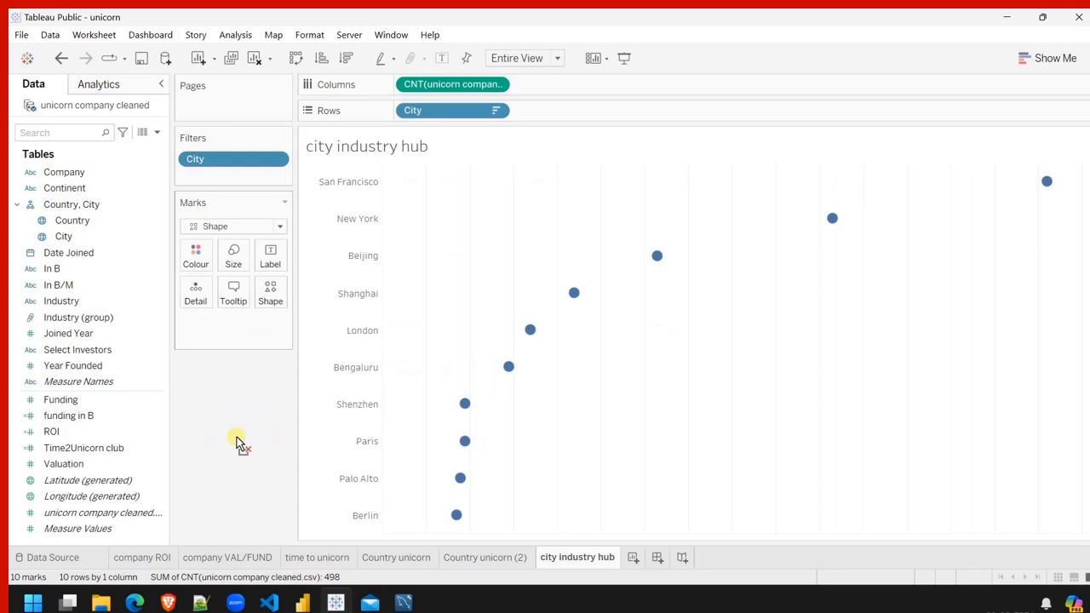
drag(76, 319, 199, 266)
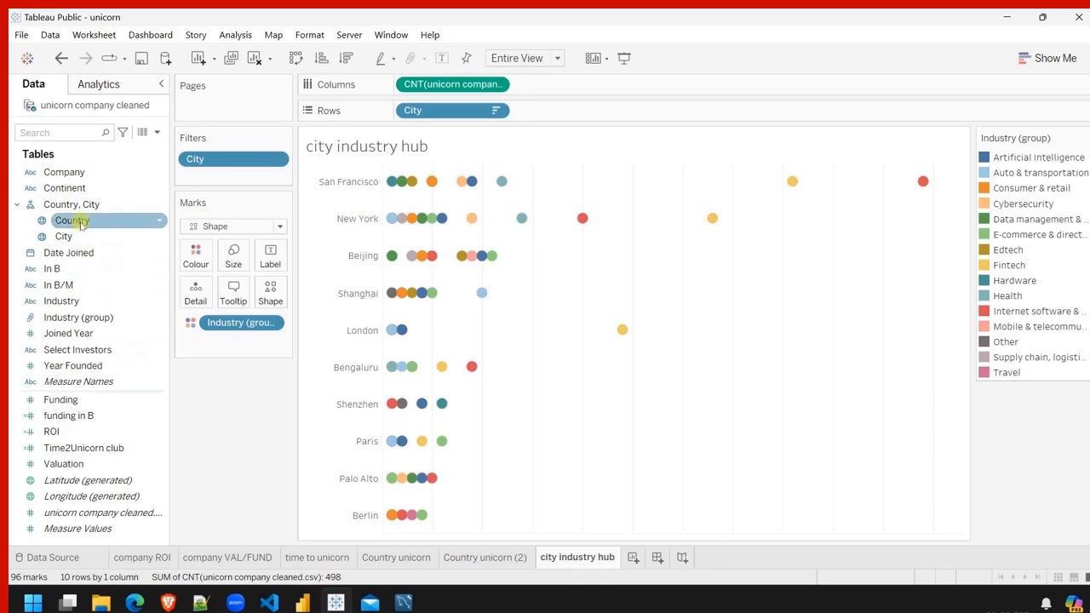
Start a group field from City and combine Bangalore and Bengaluru into one group.
click(144, 237)
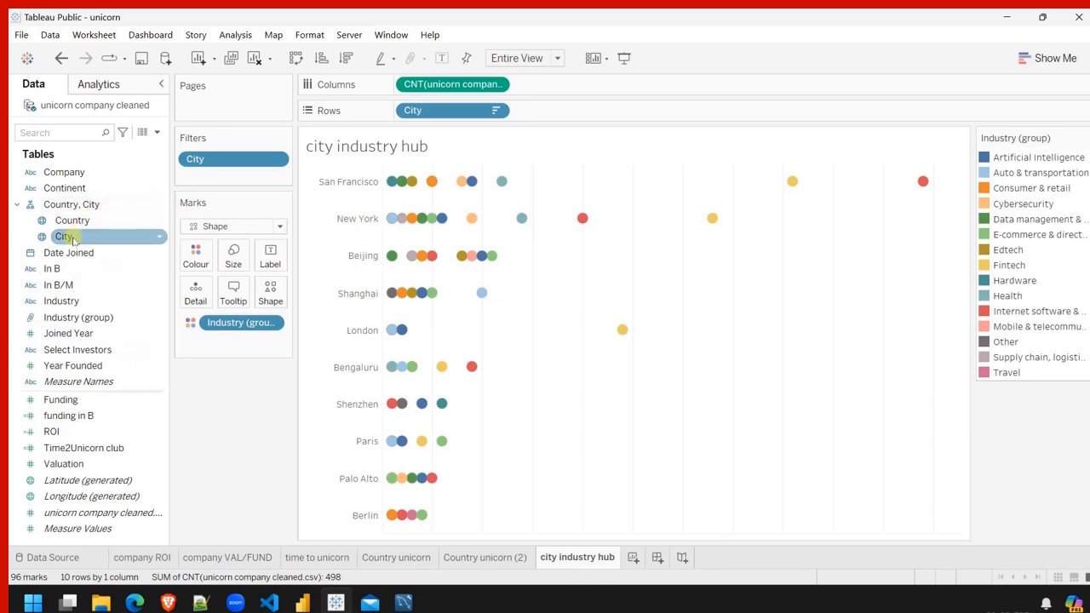
click(159, 236)
mouse_move(223, 355)
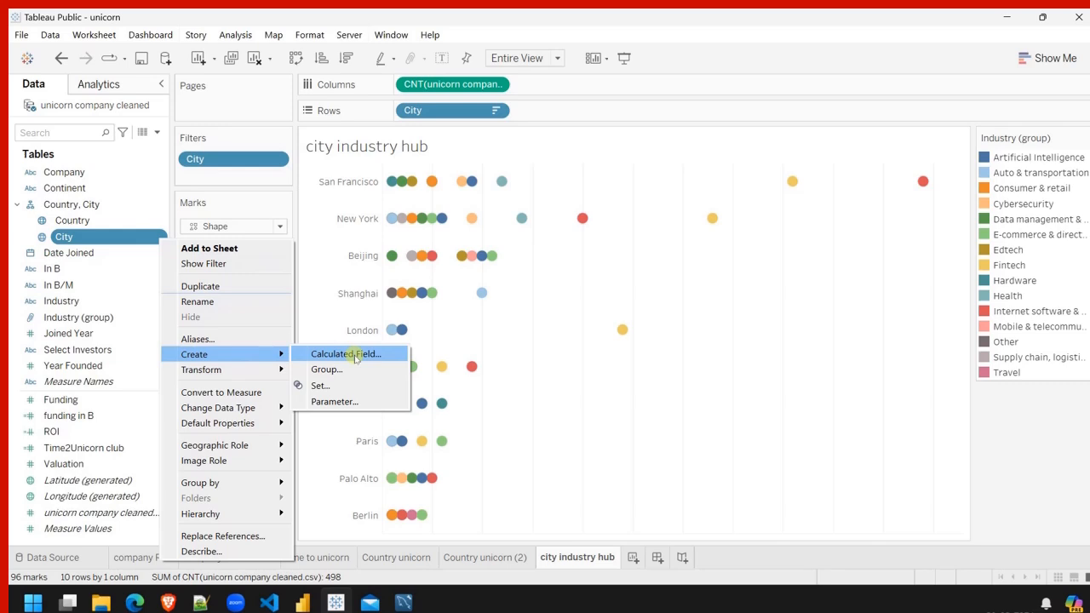
click(326, 368)
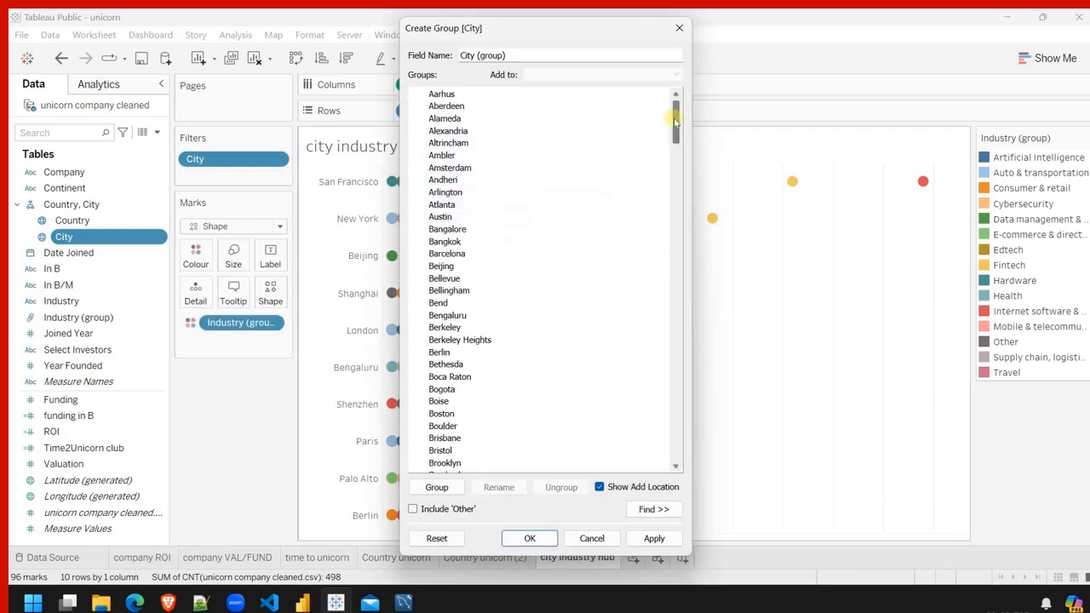
mouse_move(675, 120)
mouse_down()
mouse_move(678, 150)
mouse_move(677, 126)
mouse_up()
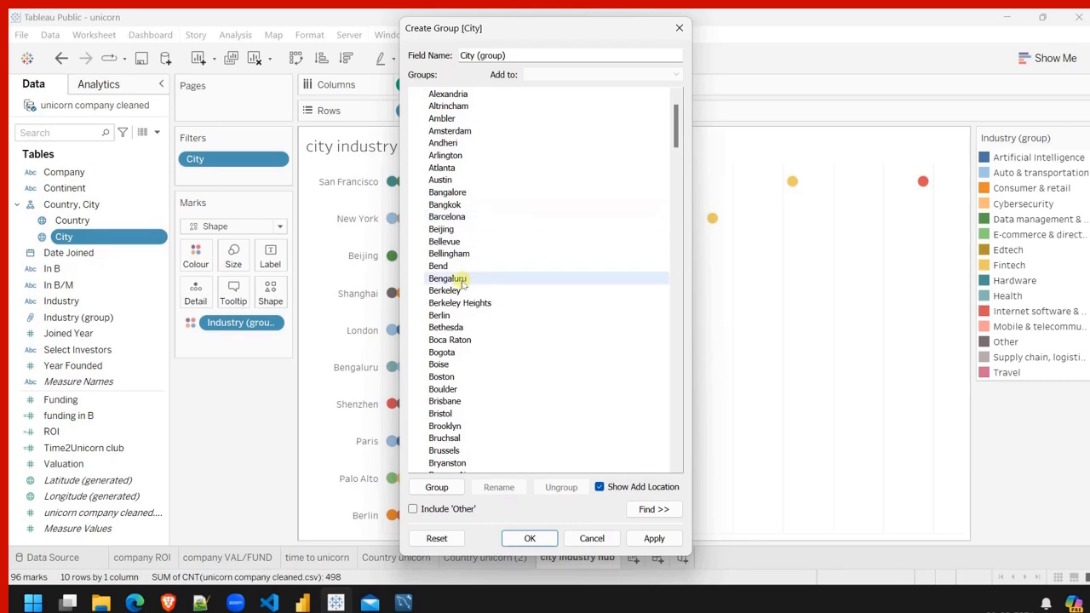
click(435, 281)
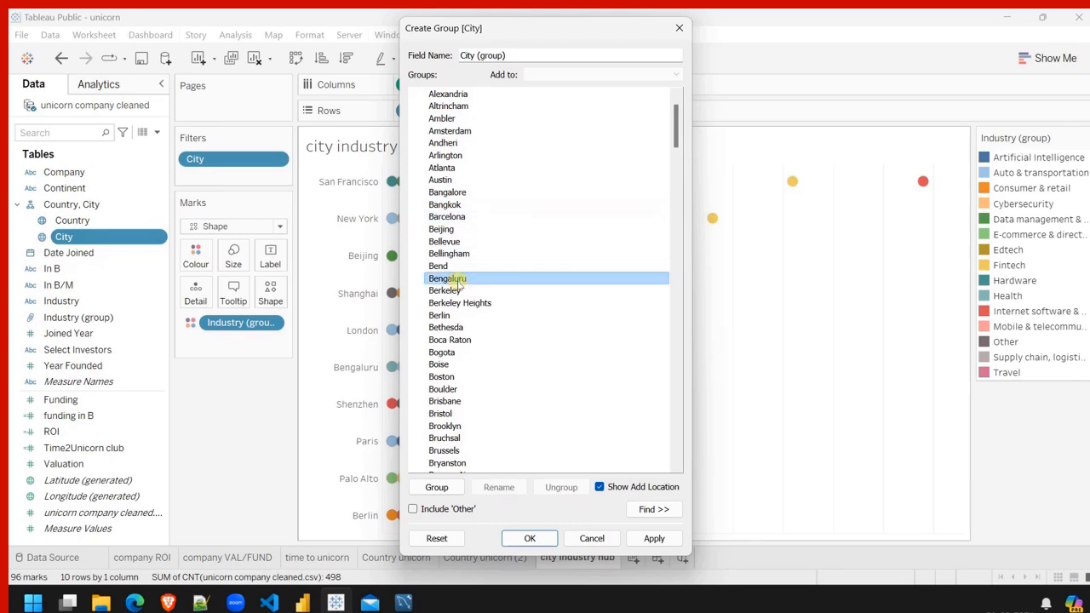
ctrl+click(458, 195)
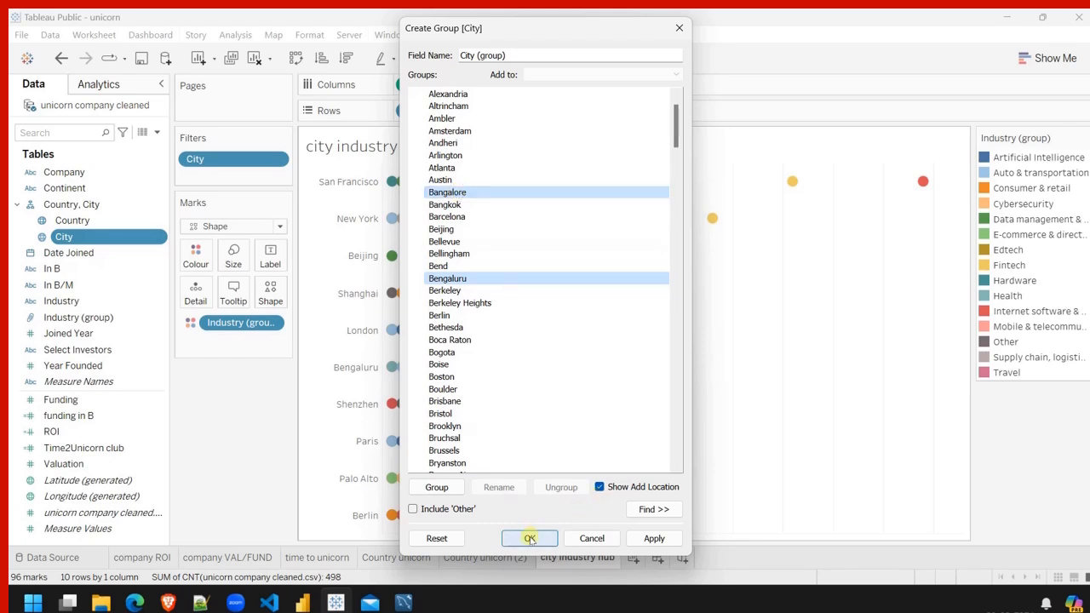
click(436, 487)
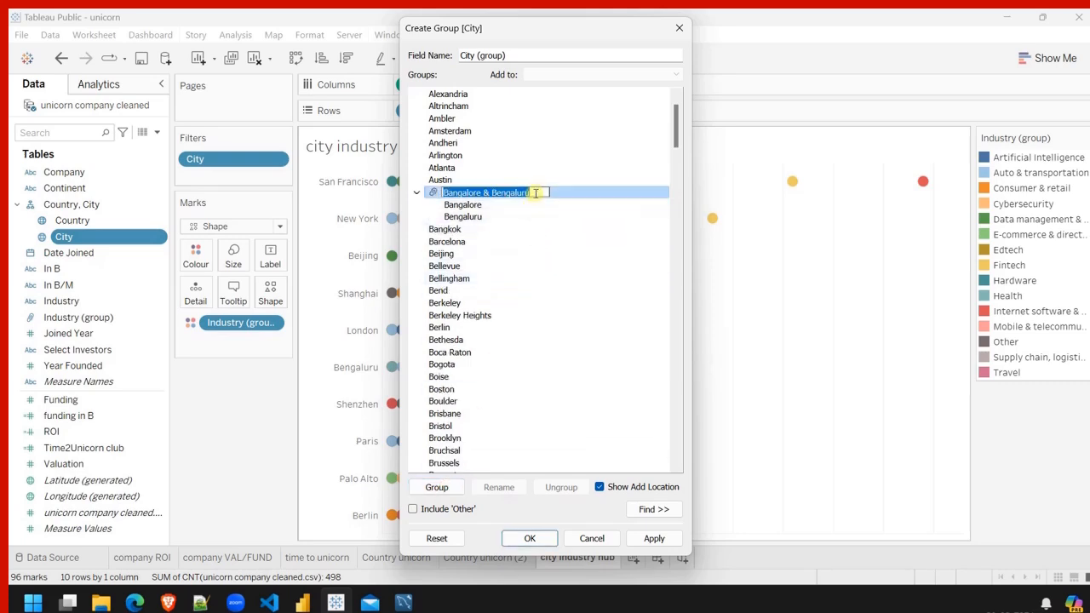
Rename the combined Bangalore and Bengaluru group as "Bangalore".
click(502, 192)
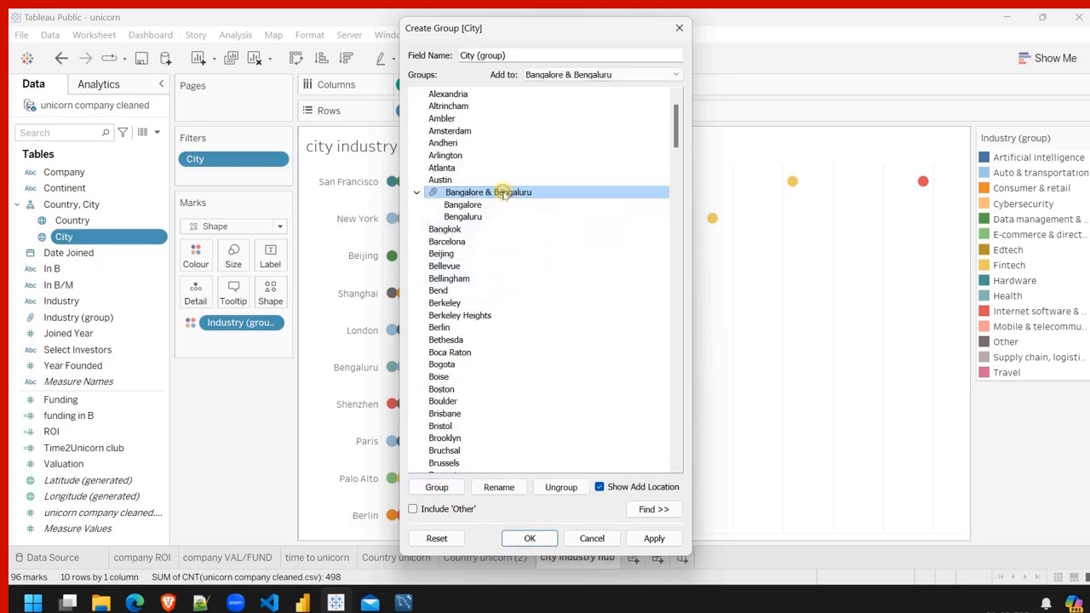
right_click(499, 192)
click(542, 217)
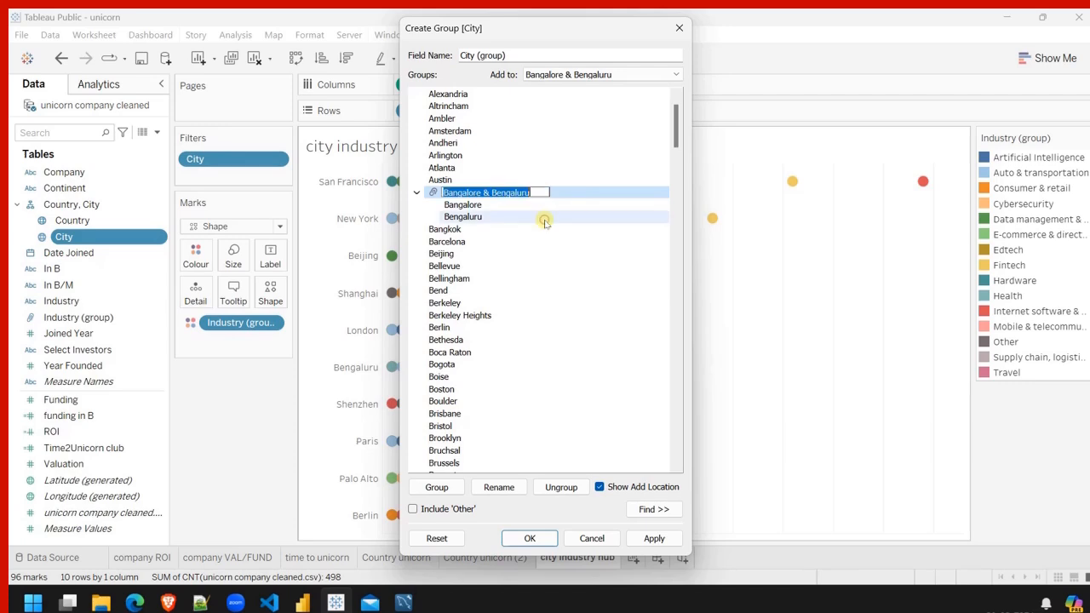
click(540, 189)
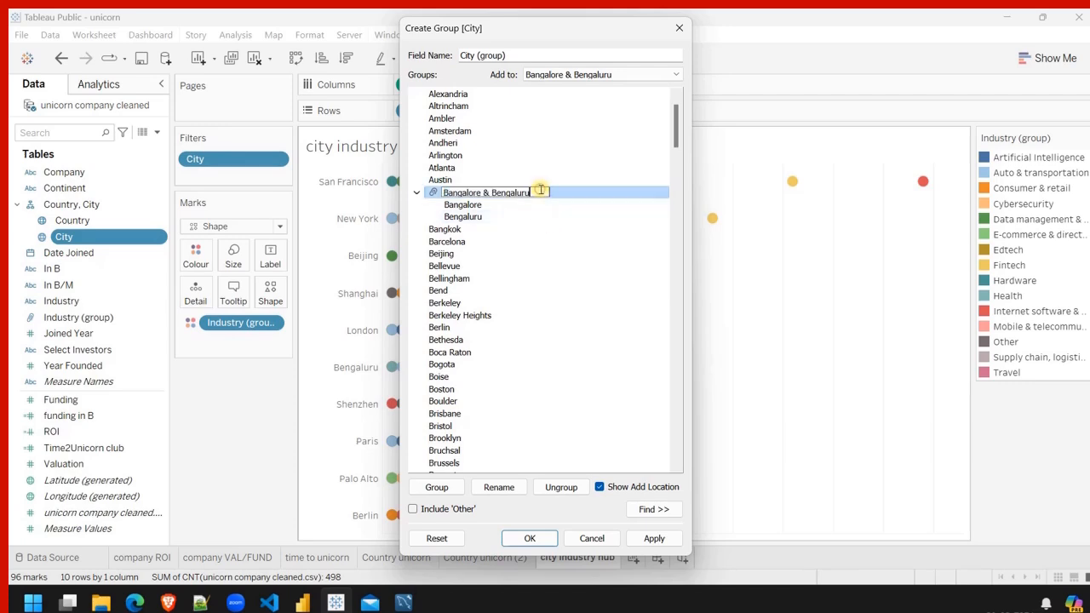
key(BackSpace)
key(BackSpace)
key(BackSpace)
key(BackSpace)
key(BackSpace)
key(Return)
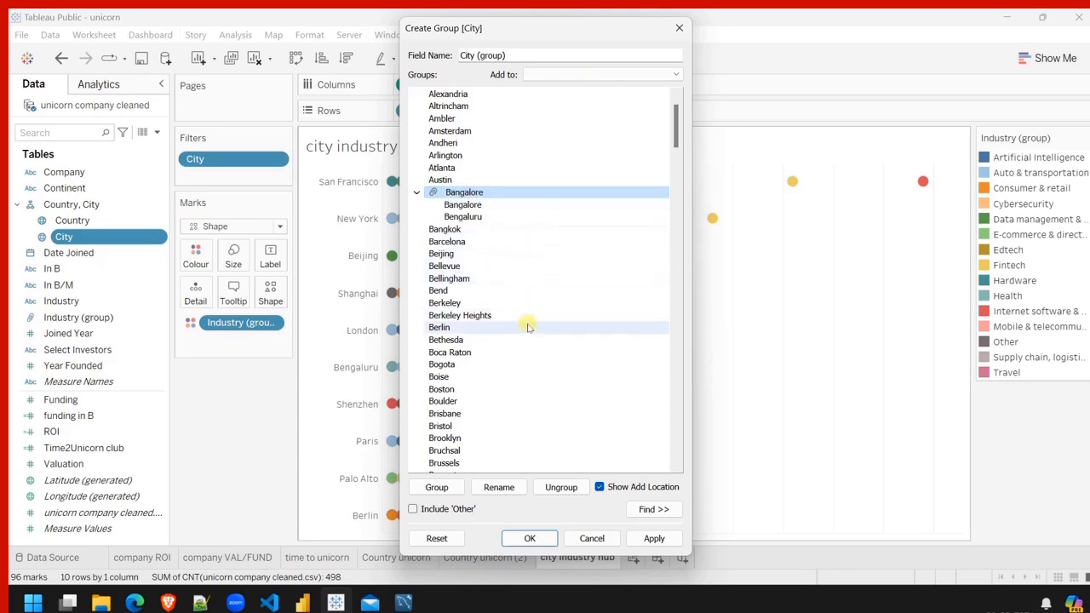
Combine Gurgaon and Gurugram into one group within the City (group) field.
scroll(523, 328, down, 5)
scroll(525, 335, down, 20)
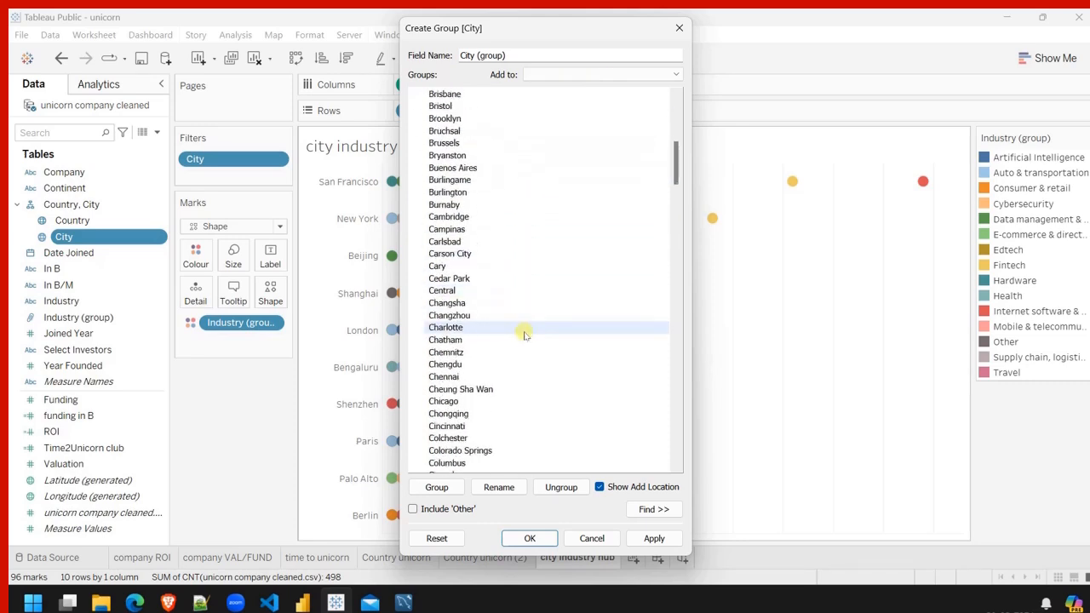
scroll(524, 335, down, 2)
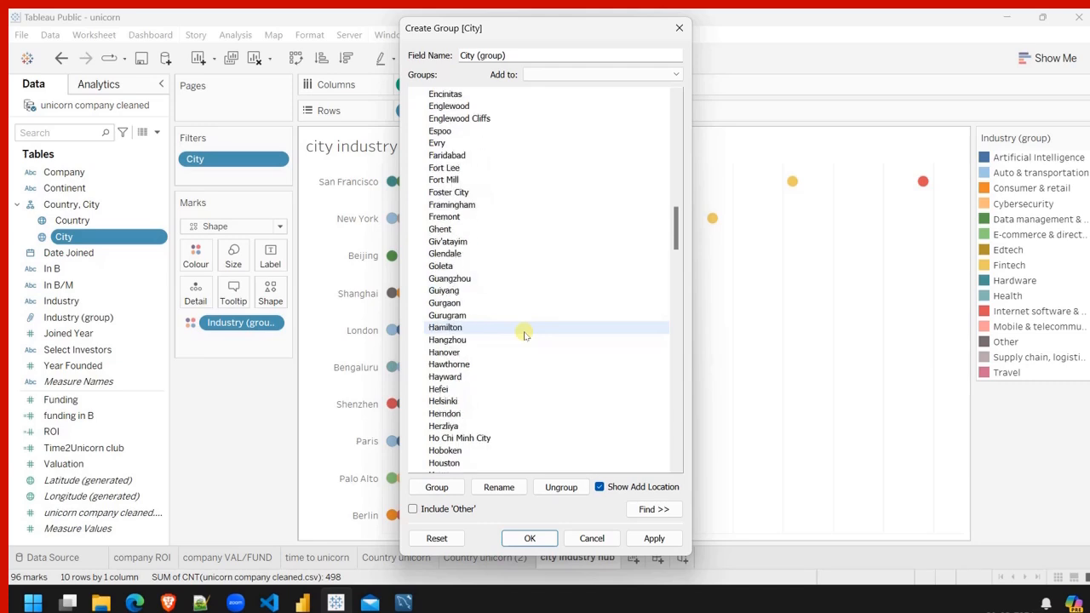
scroll(524, 335, up, 2)
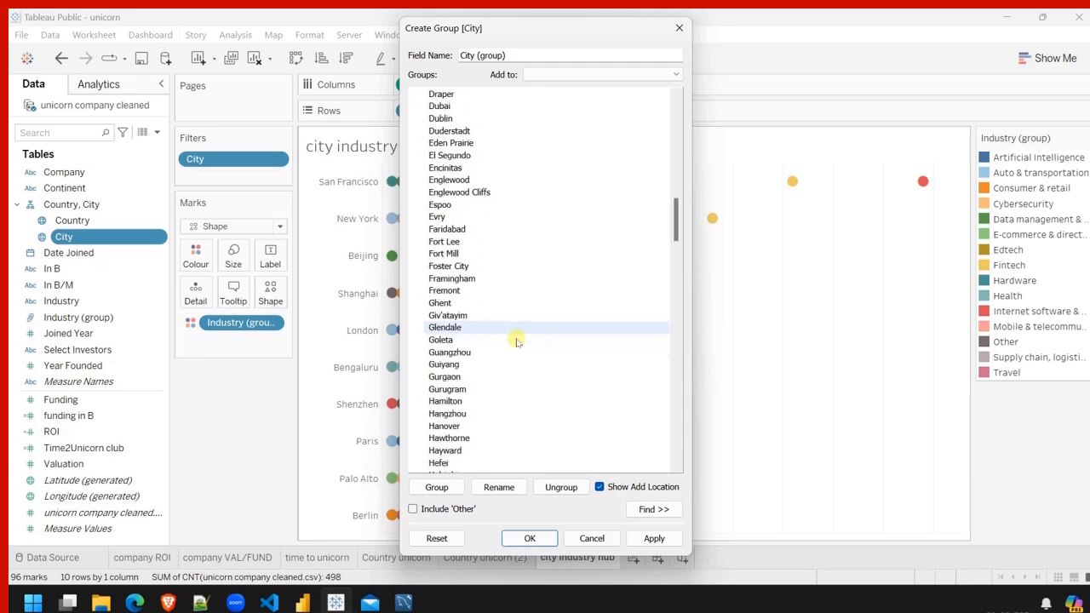
click(451, 380)
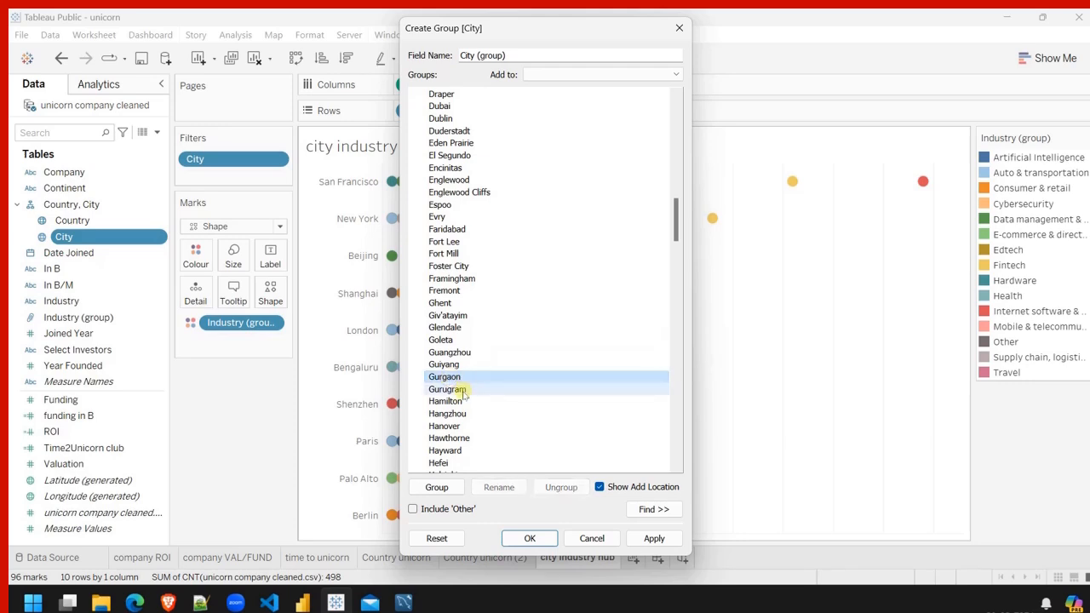
ctrl+click(463, 390)
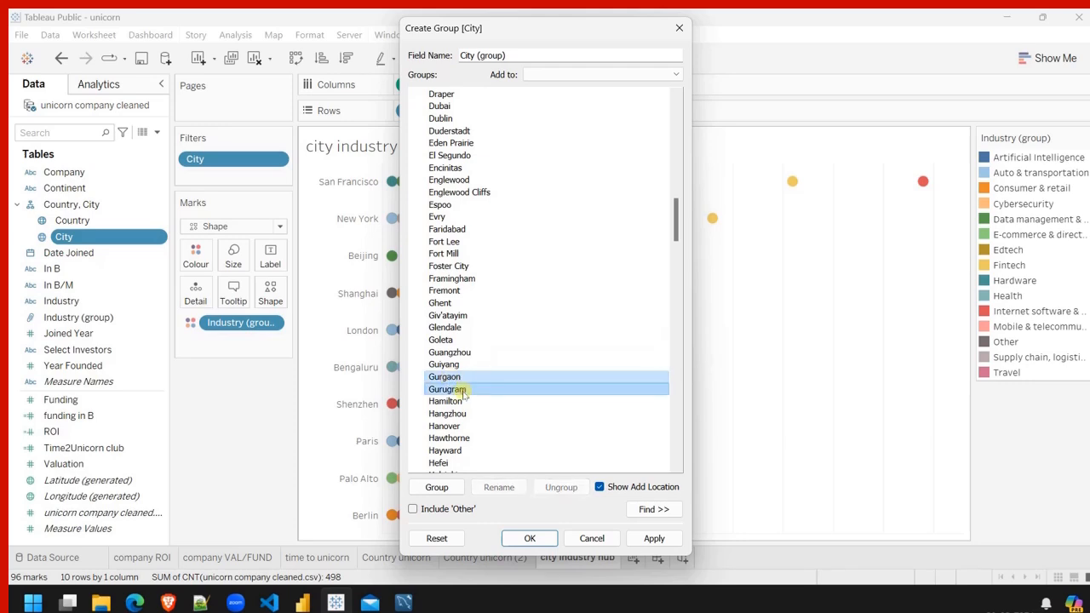
click(436, 487)
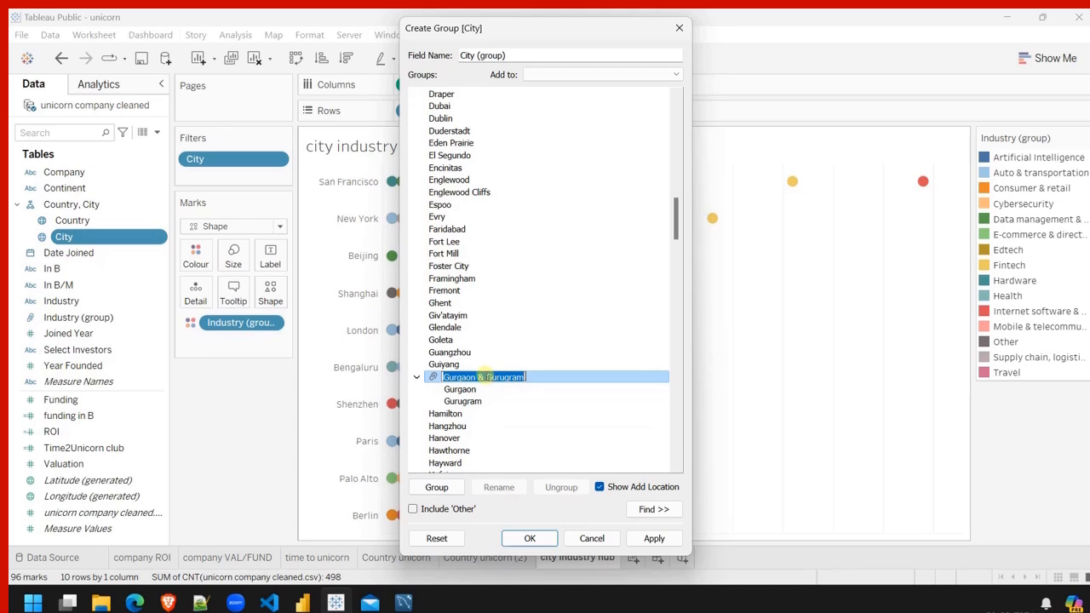
Name the combined Gurgaon and Gurugram group "Gurugram".
click(486, 376)
key(BackSpace)
key(BackSpace)
key(BackSpace)
key(BackSpace)
key(BackSpace)
key(BackSpace)
key(BackSpace)
key(BackSpace)
key(BackSpace)
key(BackSpace)
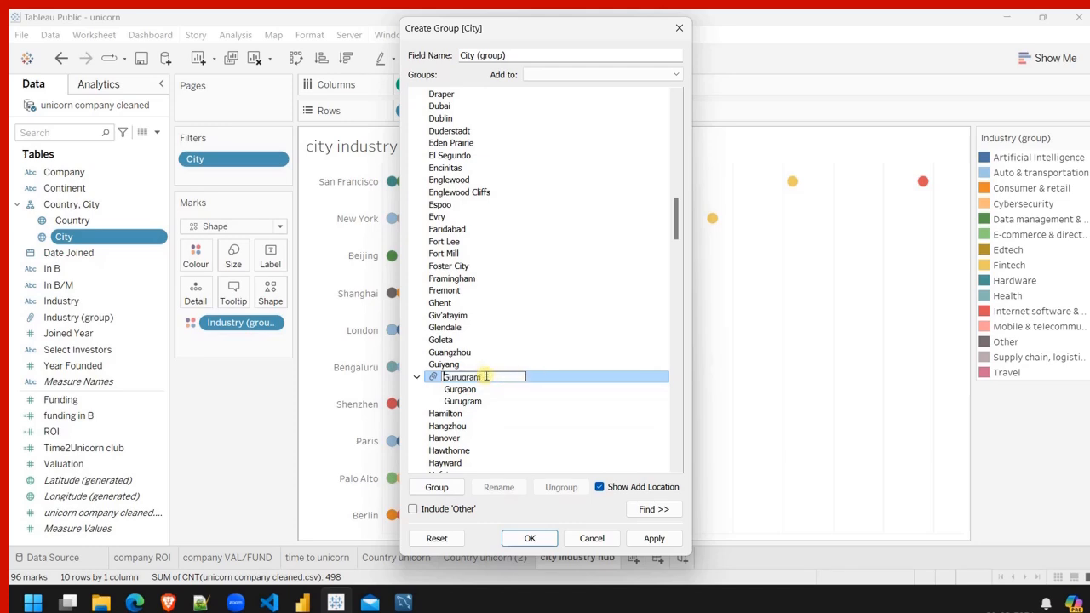
key(Return)
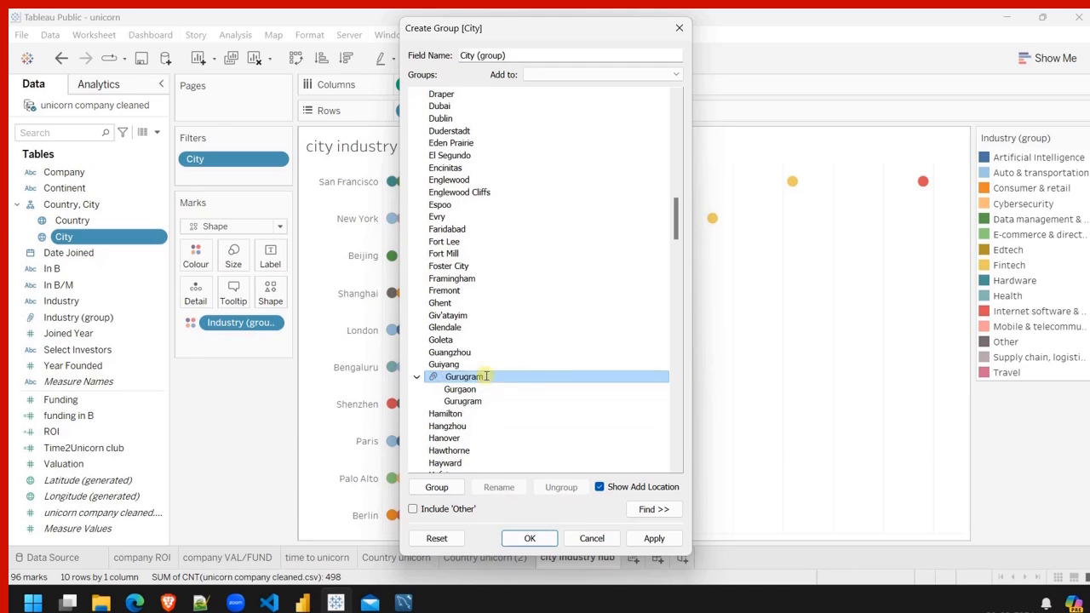
Combine Maharashtra and Mumbai into one group within the City (group) field.
scroll(508, 428, down, 5)
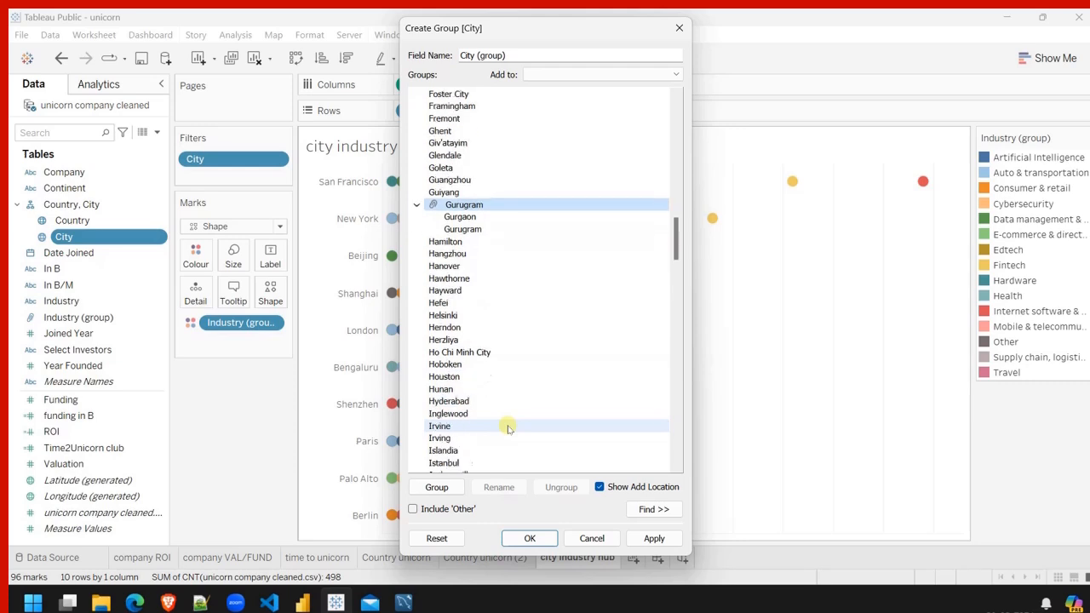
scroll(507, 428, down, 1)
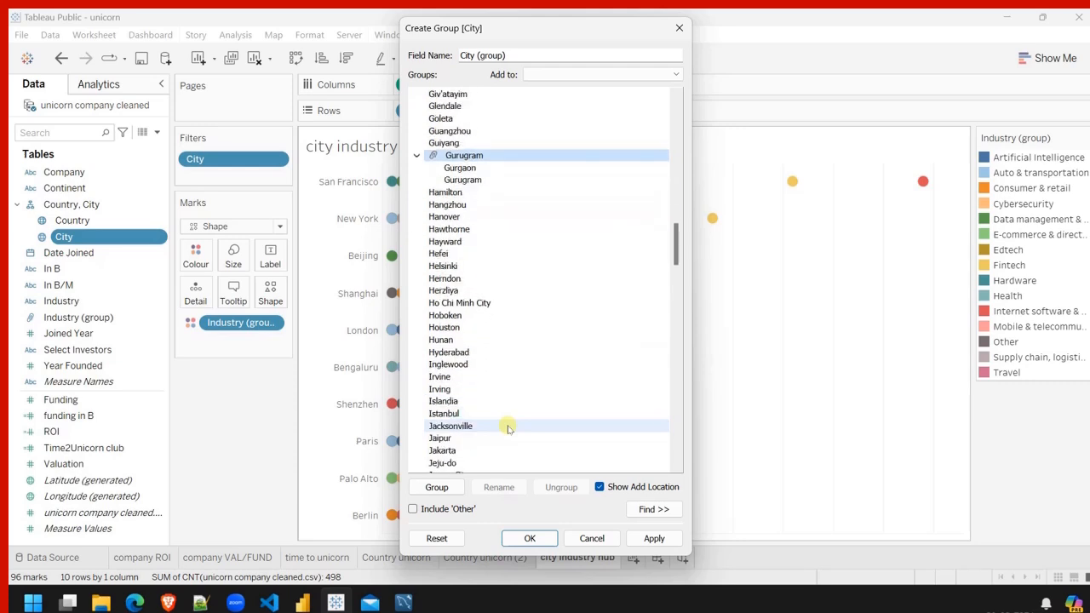
scroll(486, 432, down, 5)
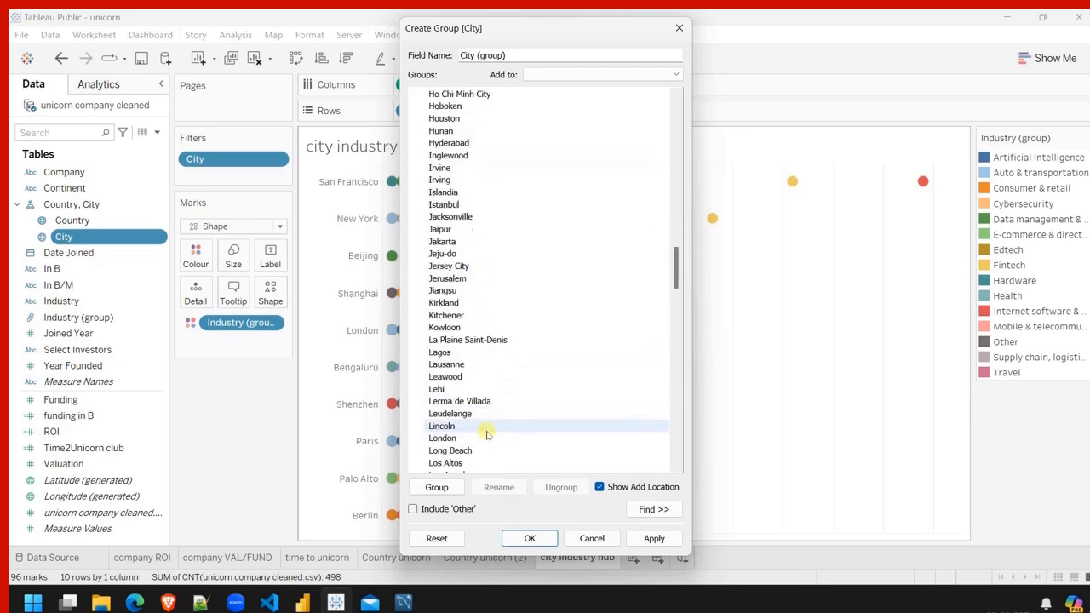
scroll(486, 435, down, 8)
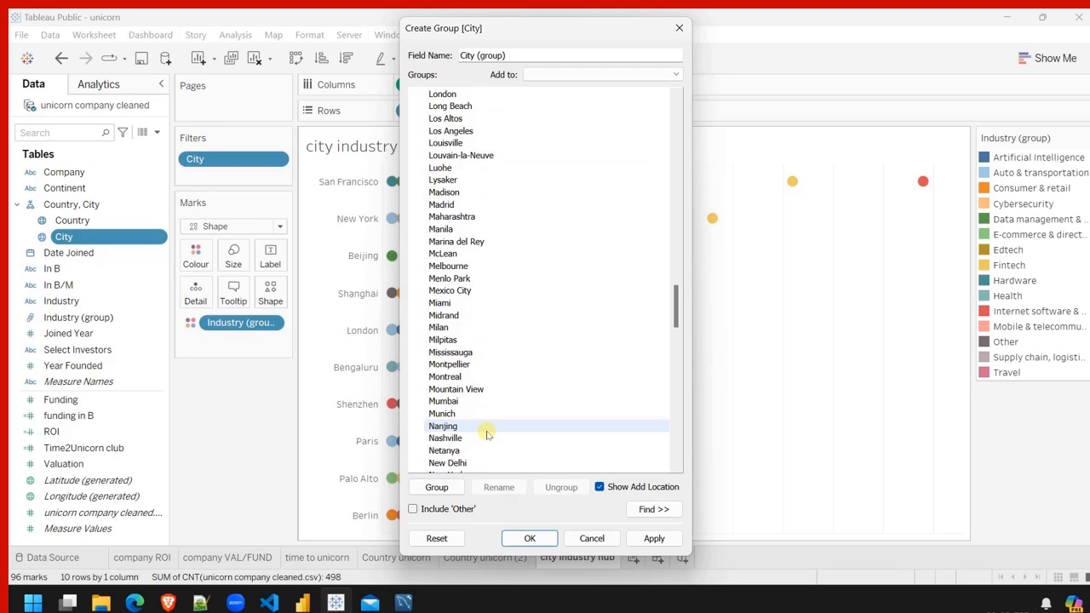
click(453, 402)
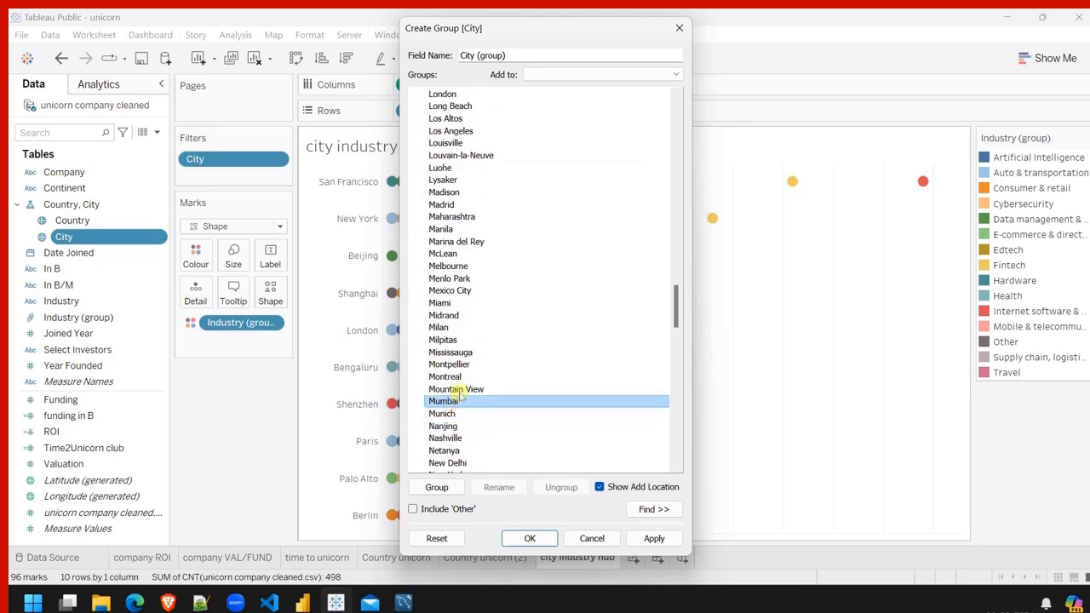
ctrl+click(474, 219)
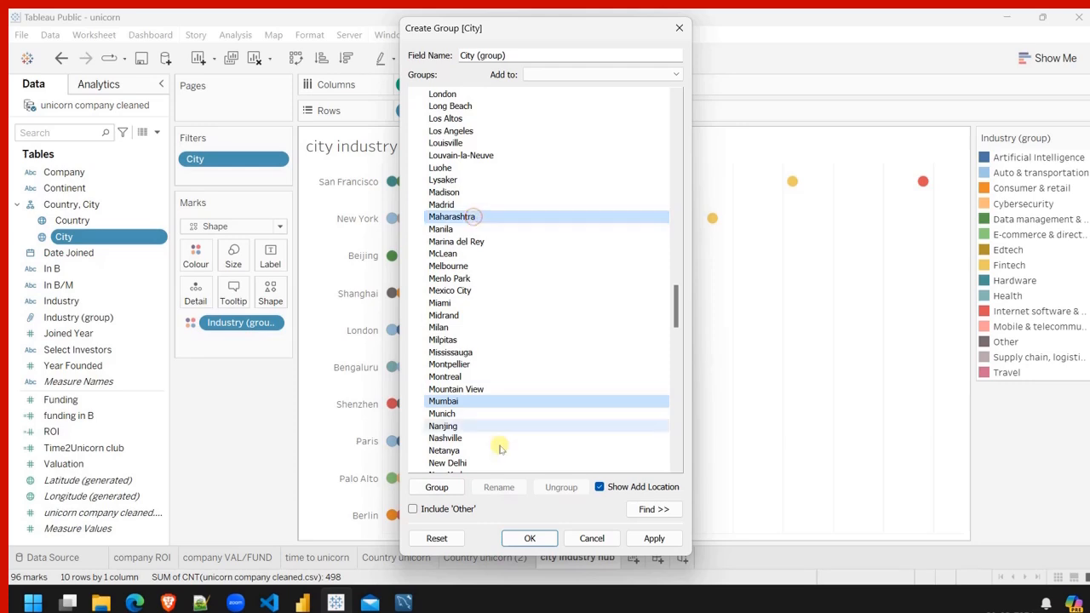
click(452, 488)
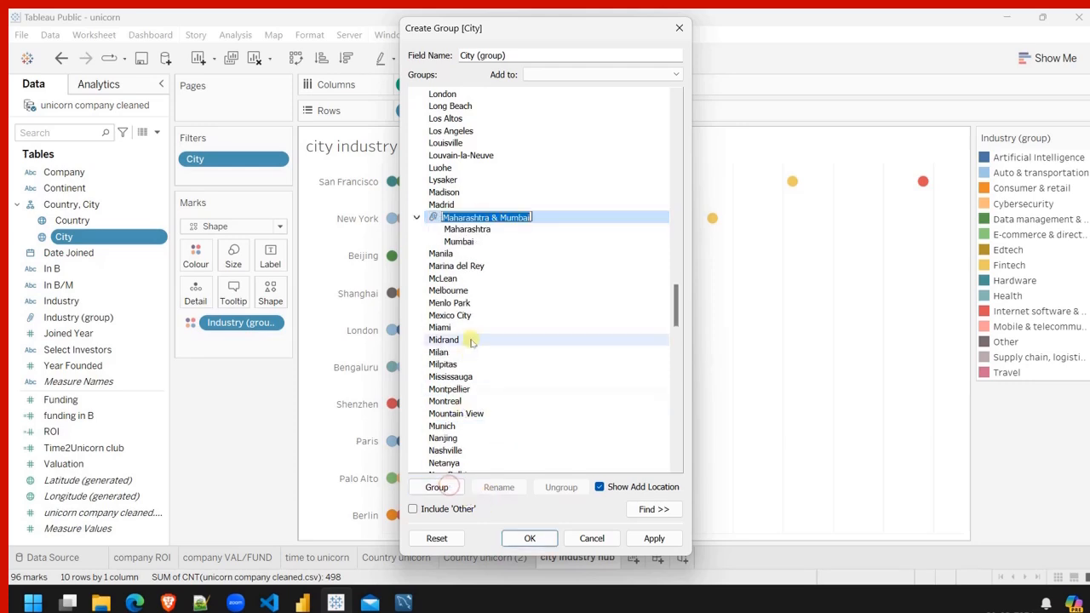
Shorten the combined Maharashtra and Mumbai group's name to "Mumbai" and save the City (group) field.
click(502, 217)
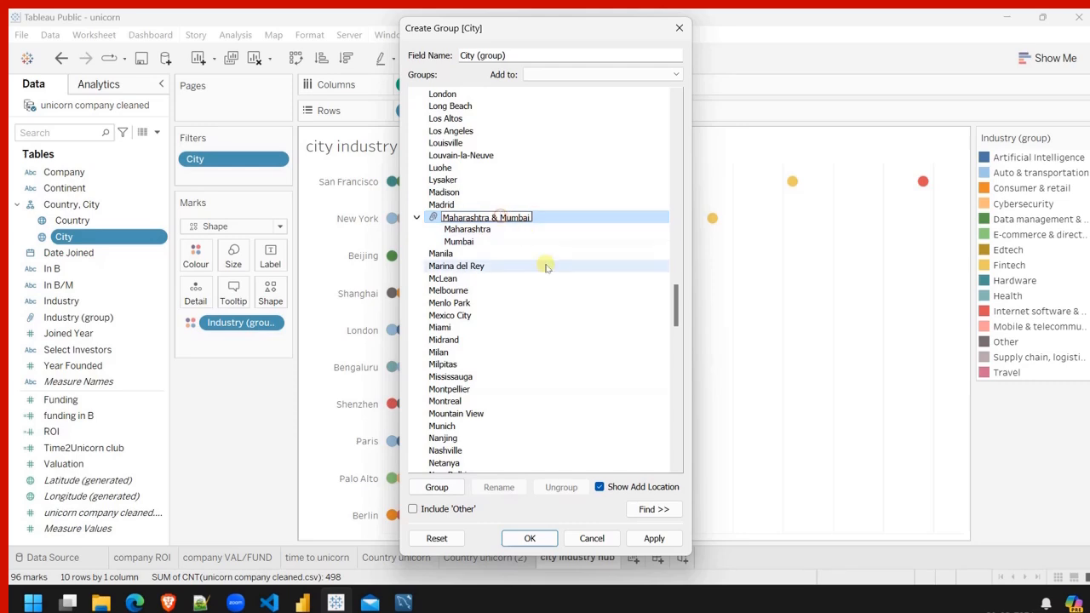
key(BackSpace)
key(BackSpace)
key(BackSpace)
key(BackSpace)
key(BackSpace)
key(BackSpace)
key(BackSpace)
key(BackSpace)
key(BackSpace)
key(BackSpace)
key(BackSpace)
key(BackSpace)
key(BackSpace)
key(BackSpace)
click(529, 540)
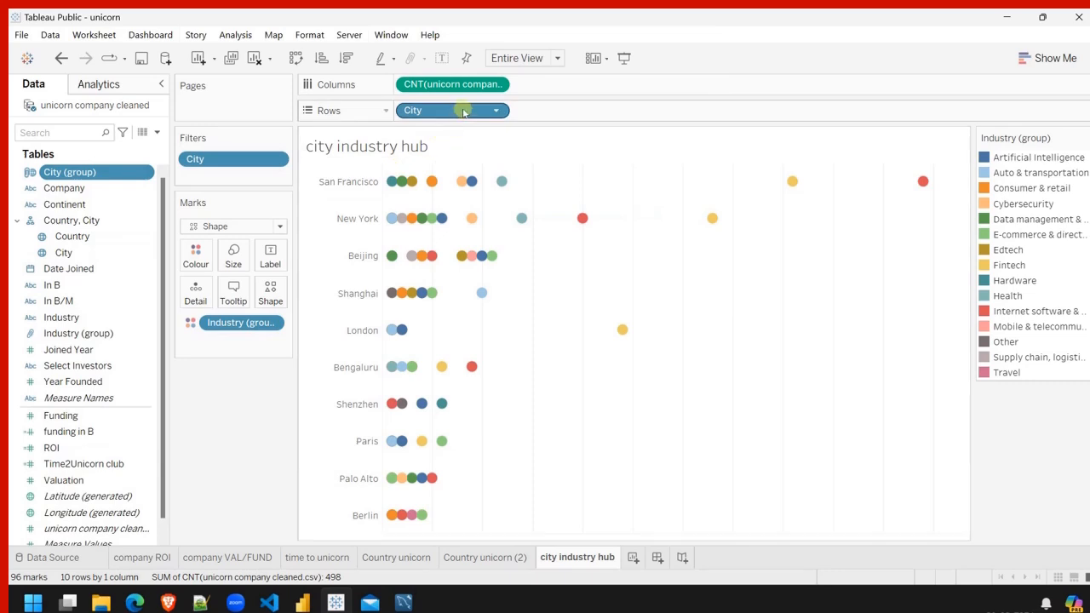
Replace City with City (group) in both the rows and the filters of the city industry hub view.
drag(464, 113, 244, 434)
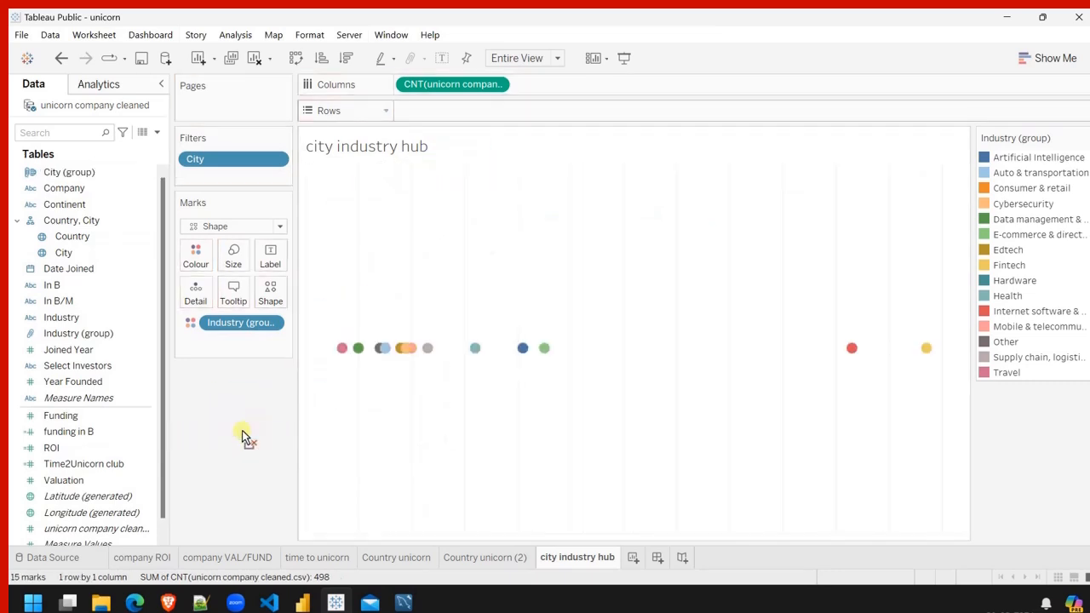
drag(244, 158, 244, 457)
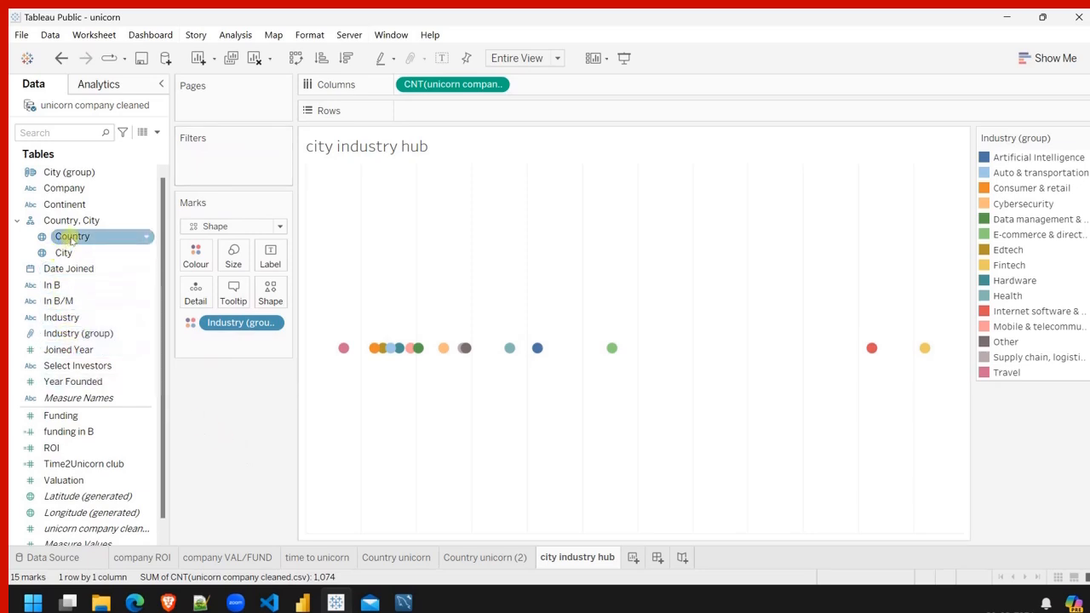
drag(77, 174, 251, 166)
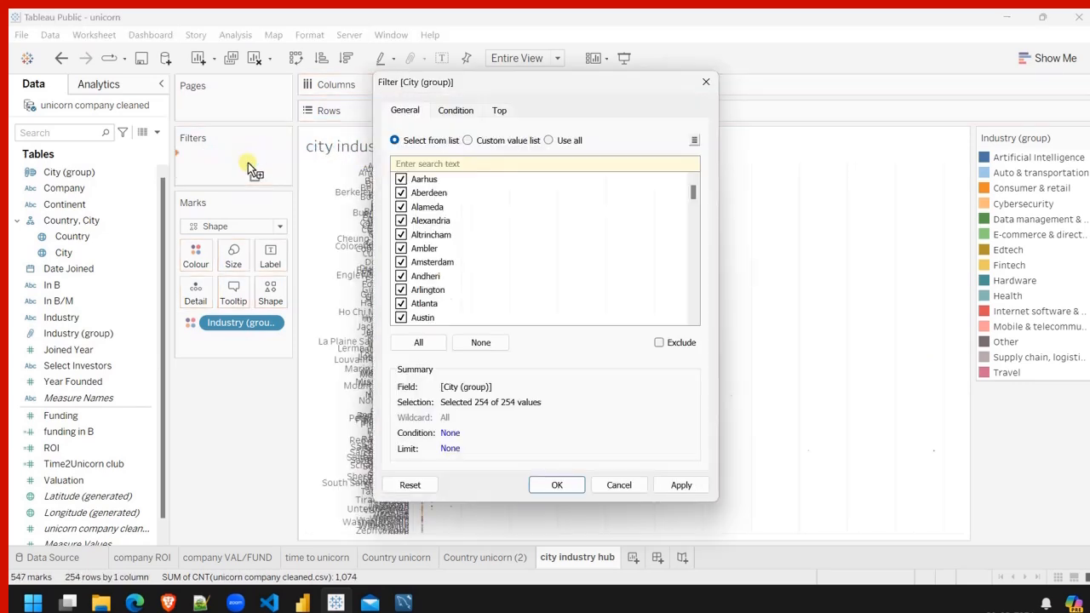
Limit the City (group) filter to the top 15 by count of unicorn company cleaned.csv and sort the cities in descending order.
click(499, 111)
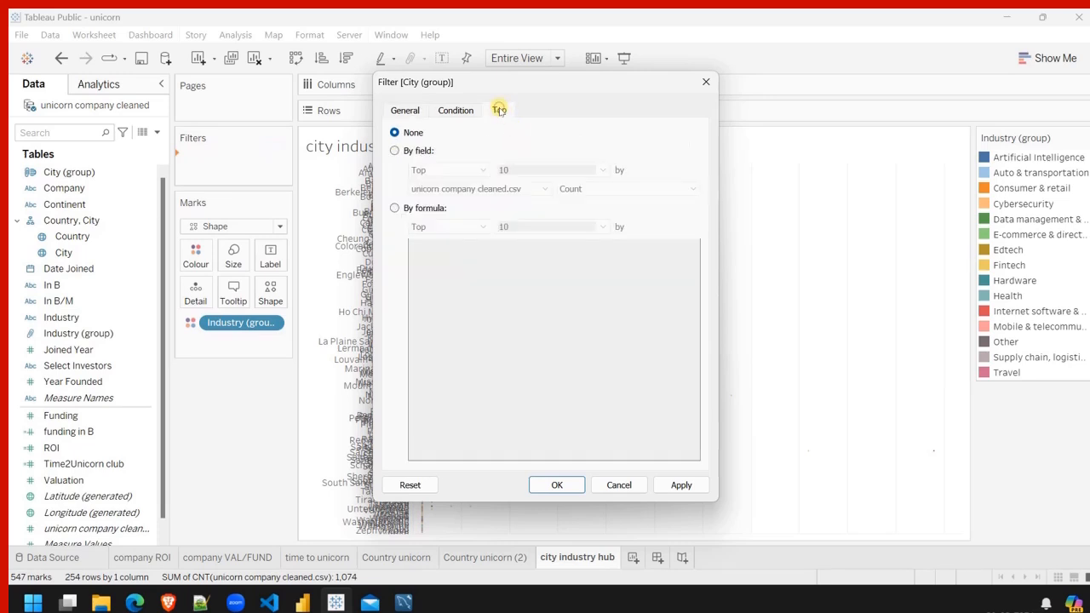
click(395, 152)
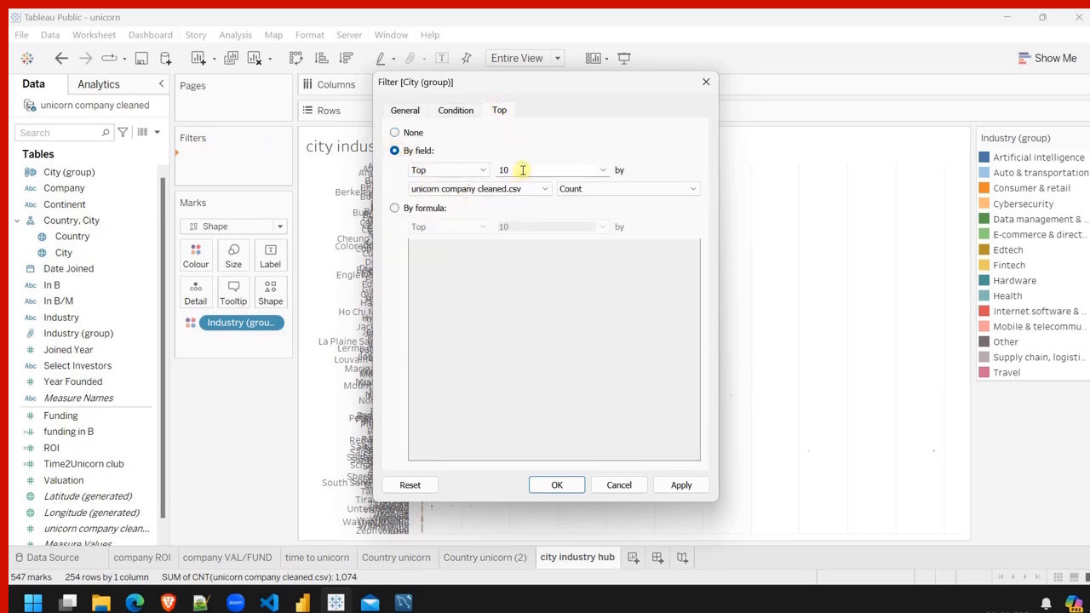
key(BackSpace)
click(347, 59)
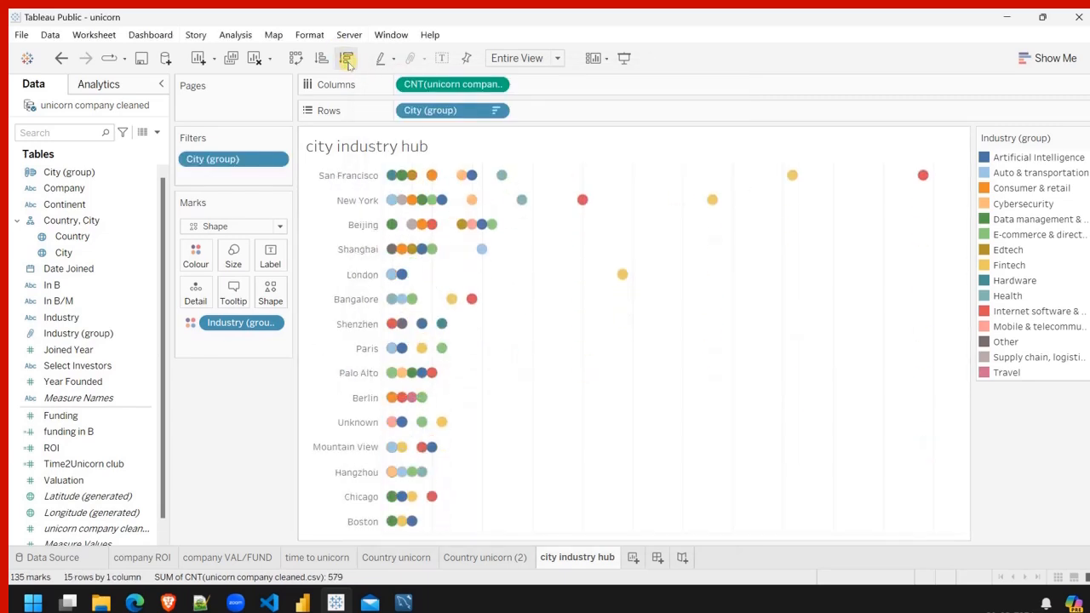
Exclude the Unknown city from the city industry hub chart.
click(366, 424)
right_click(362, 425)
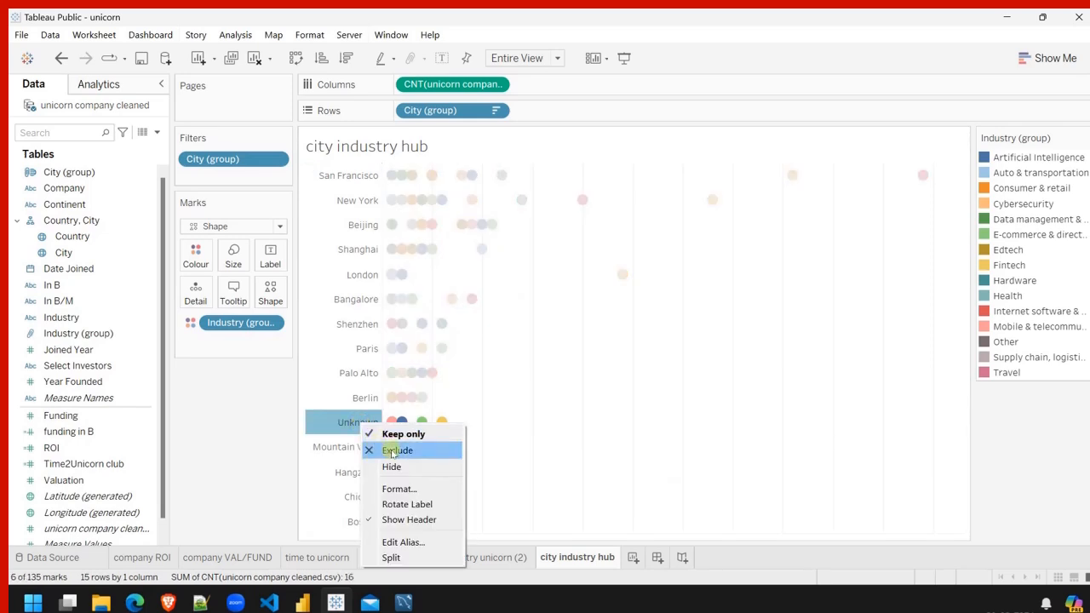
click(403, 452)
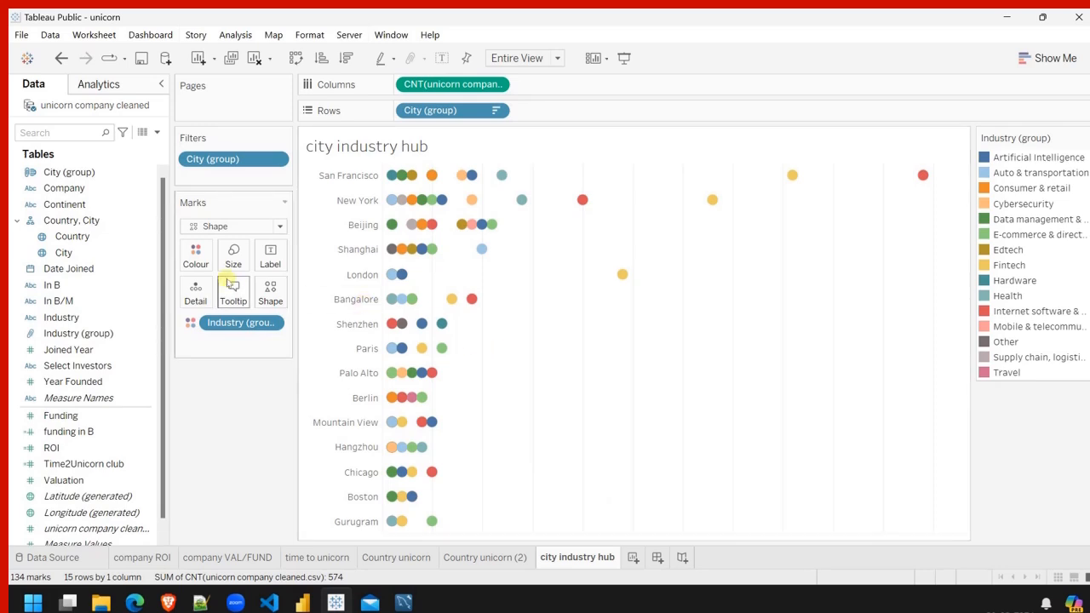
Try Country as a second row field beside City (group), and remove it again.
drag(78, 241, 567, 120)
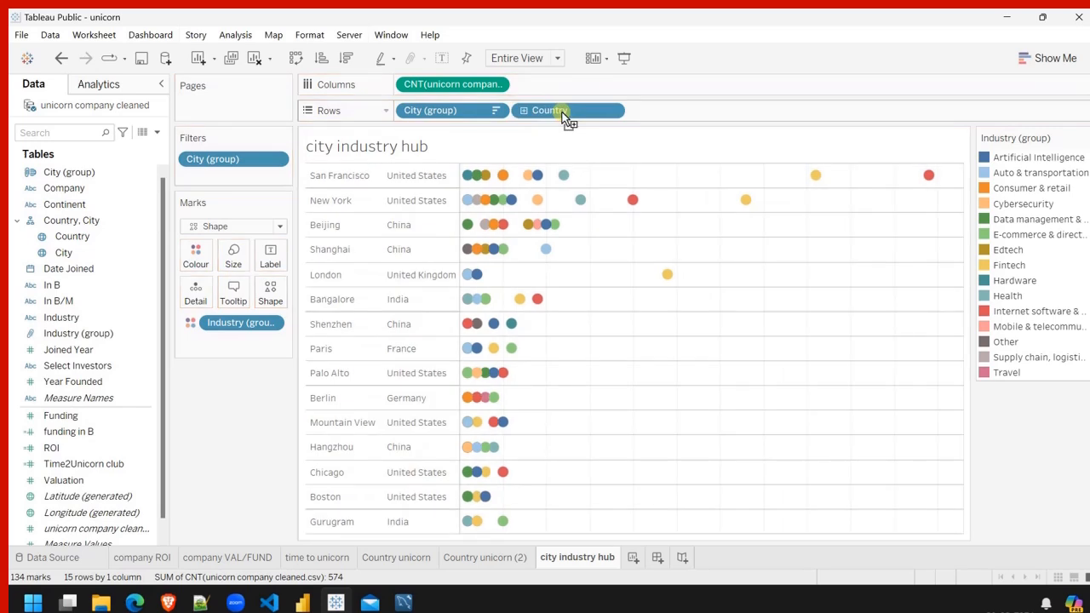
drag(568, 119, 241, 452)
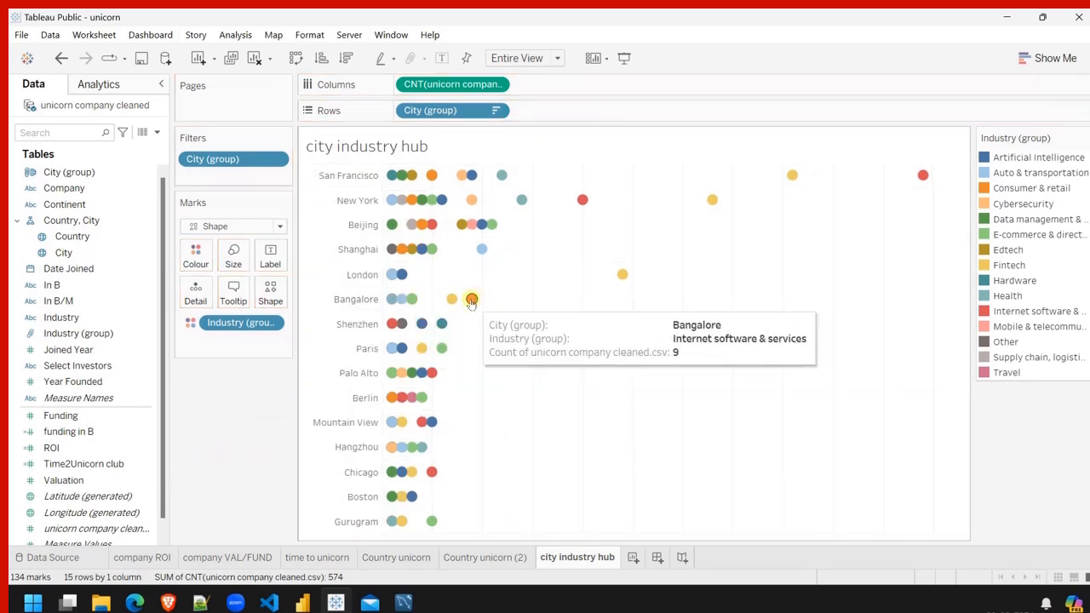
Examine the highest-count industry marks for each city to see which cities act as industry hubs.
mouse_move(922, 176)
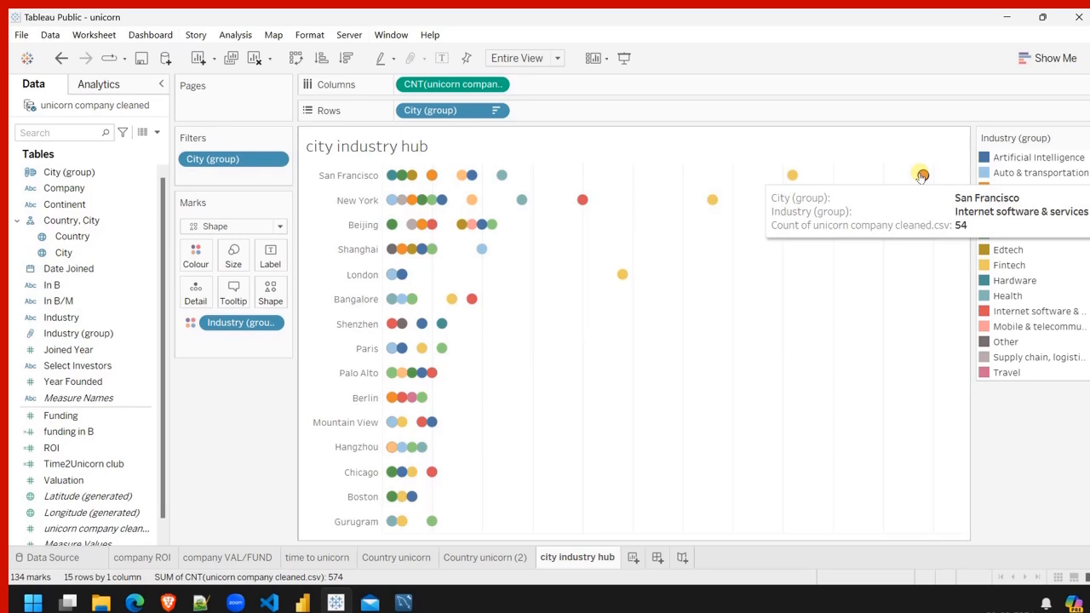
mouse_move(712, 201)
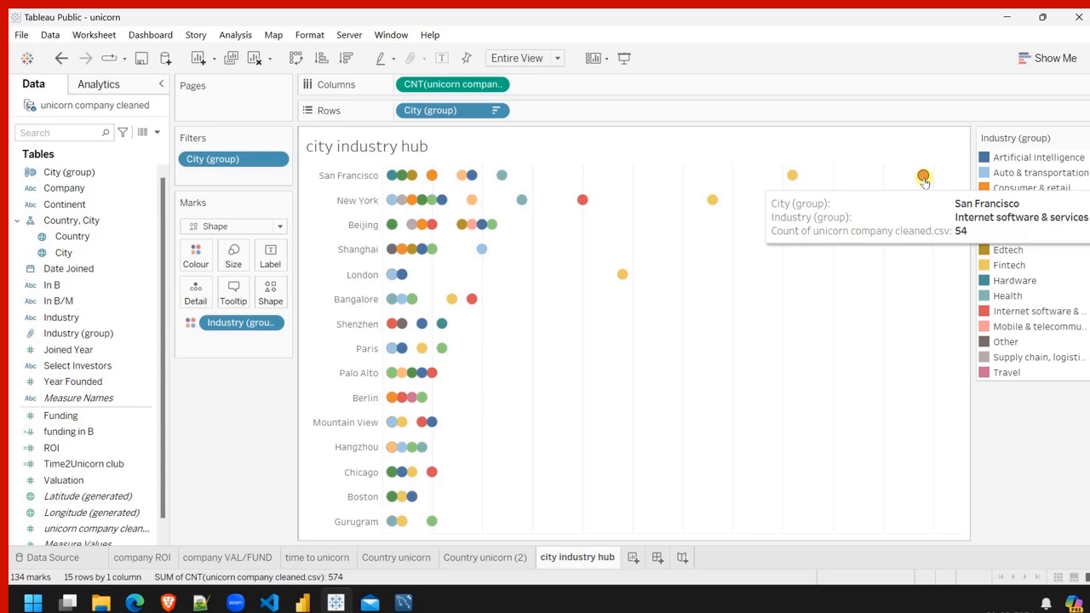
mouse_move(474, 299)
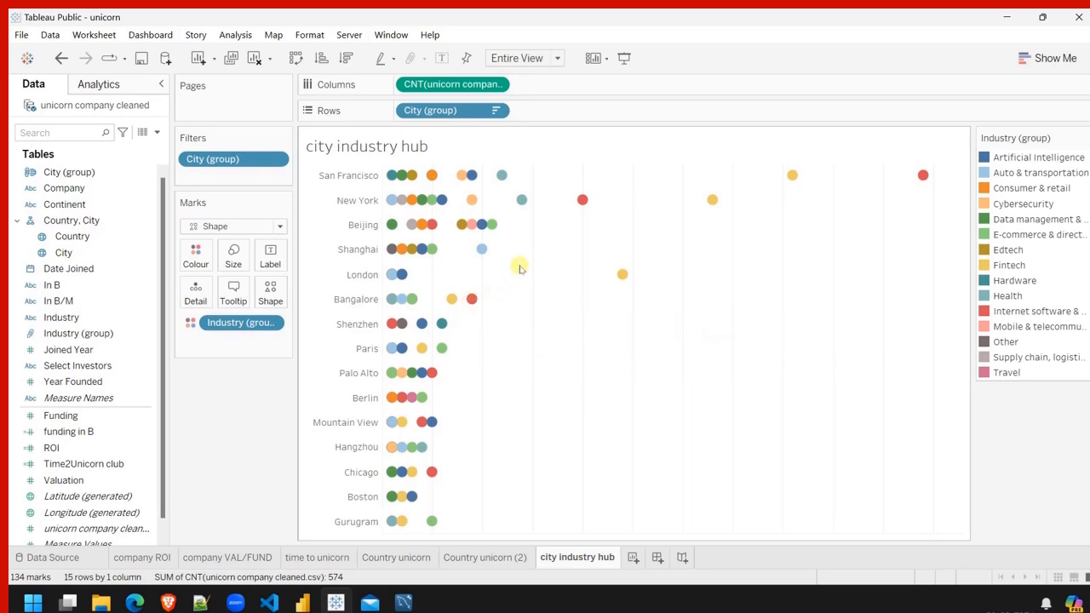
mouse_move(491, 226)
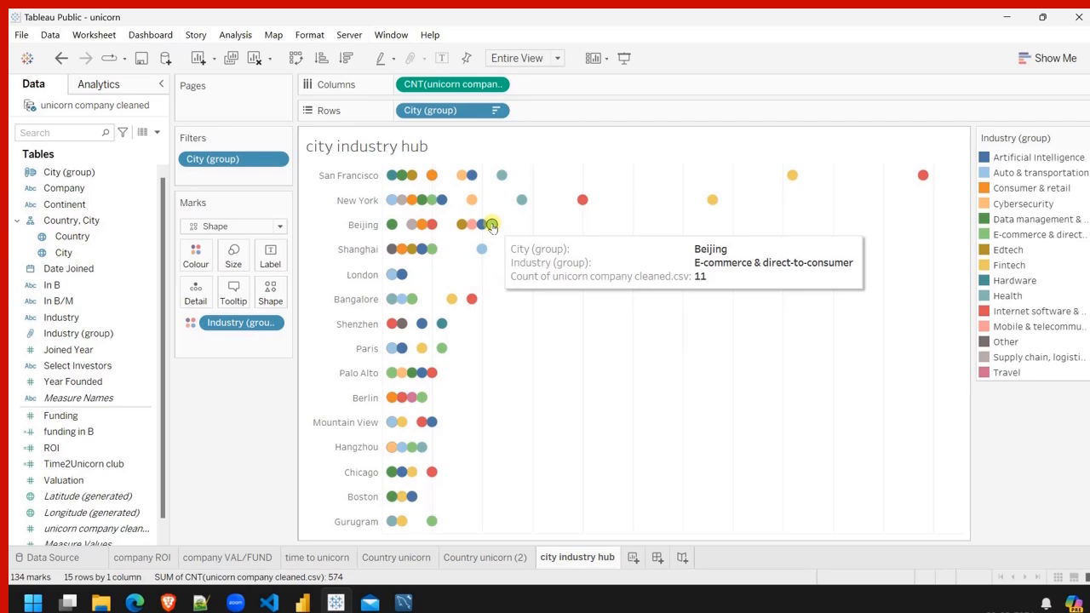
mouse_move(482, 248)
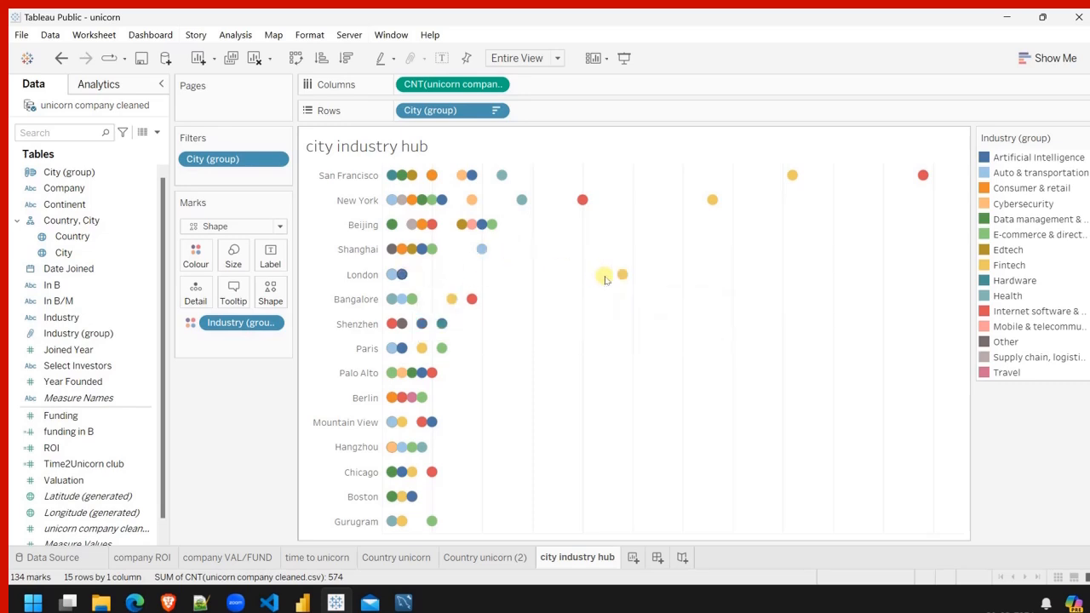
mouse_move(623, 277)
mouse_move(441, 326)
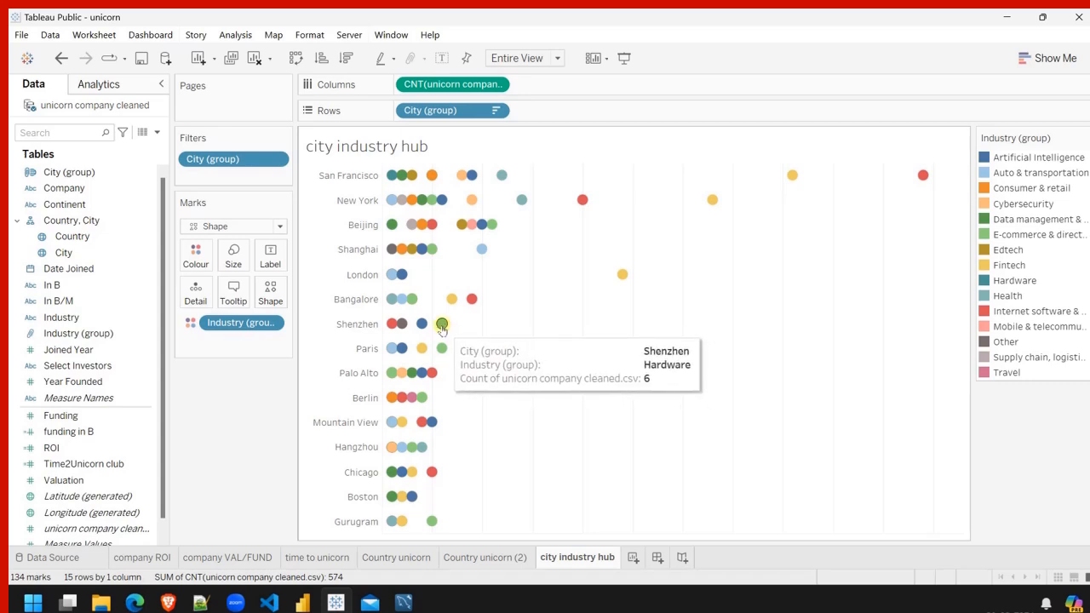
mouse_move(440, 349)
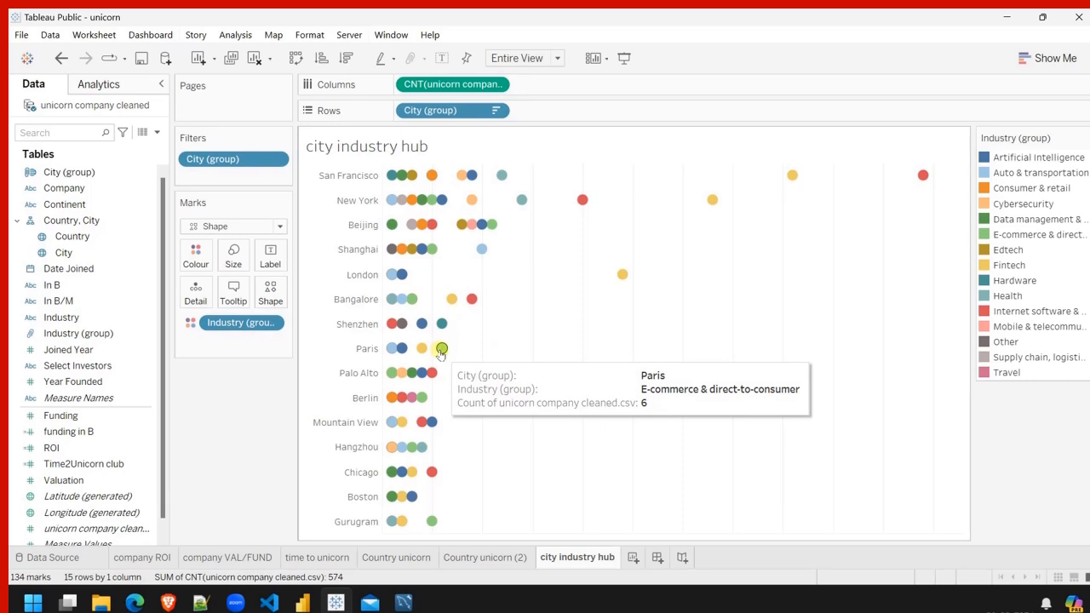
mouse_move(433, 377)
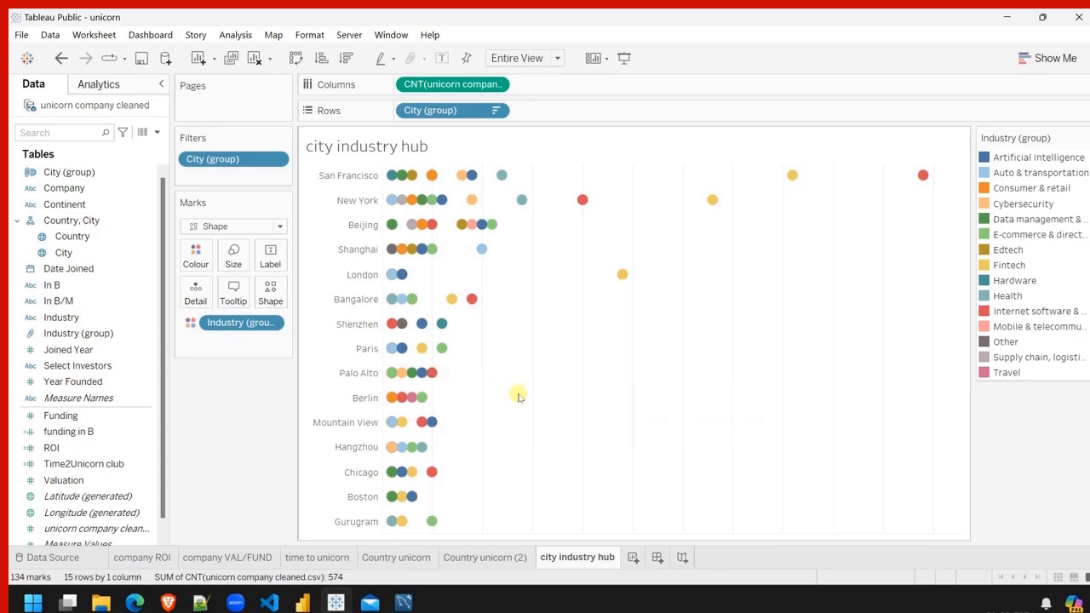
mouse_move(433, 474)
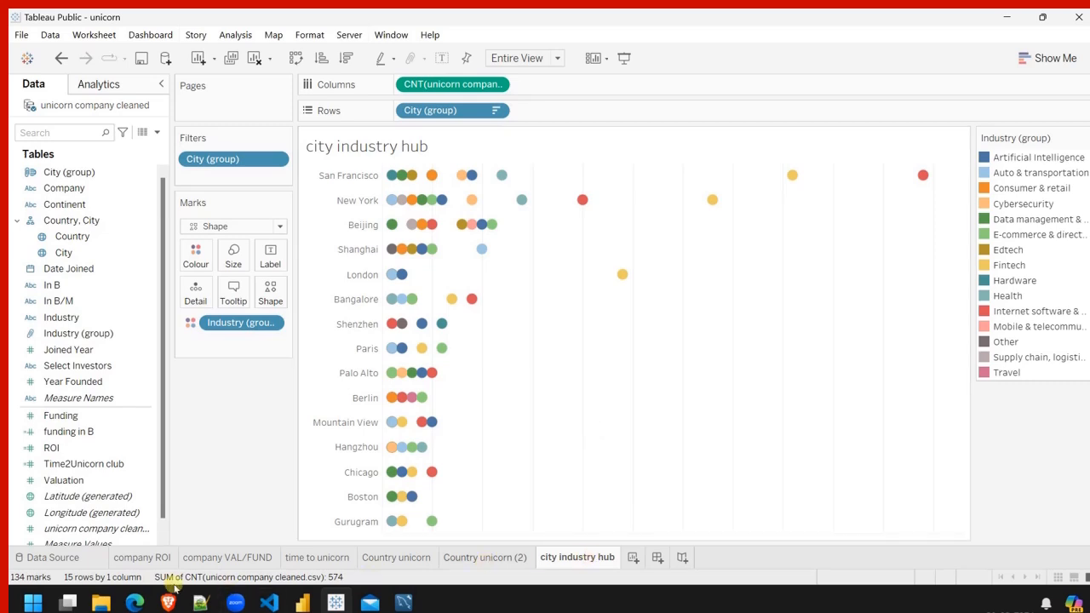
Check the recommended analysis questions in the unicorn company PDF and add a new worksheet to the Tableau workbook.
mouse_move(135, 602)
click(136, 552)
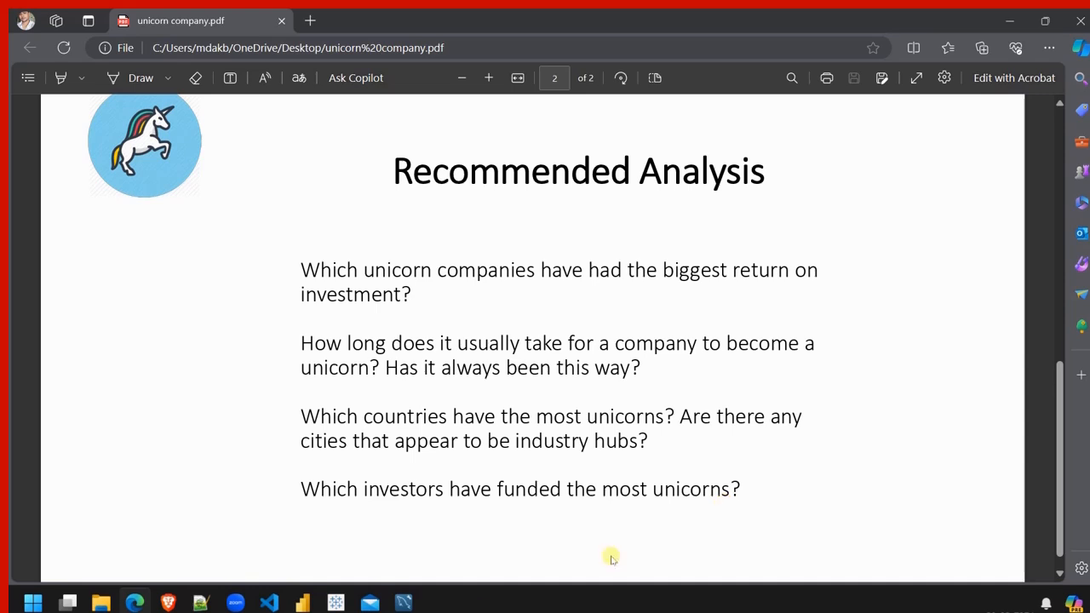
click(335, 603)
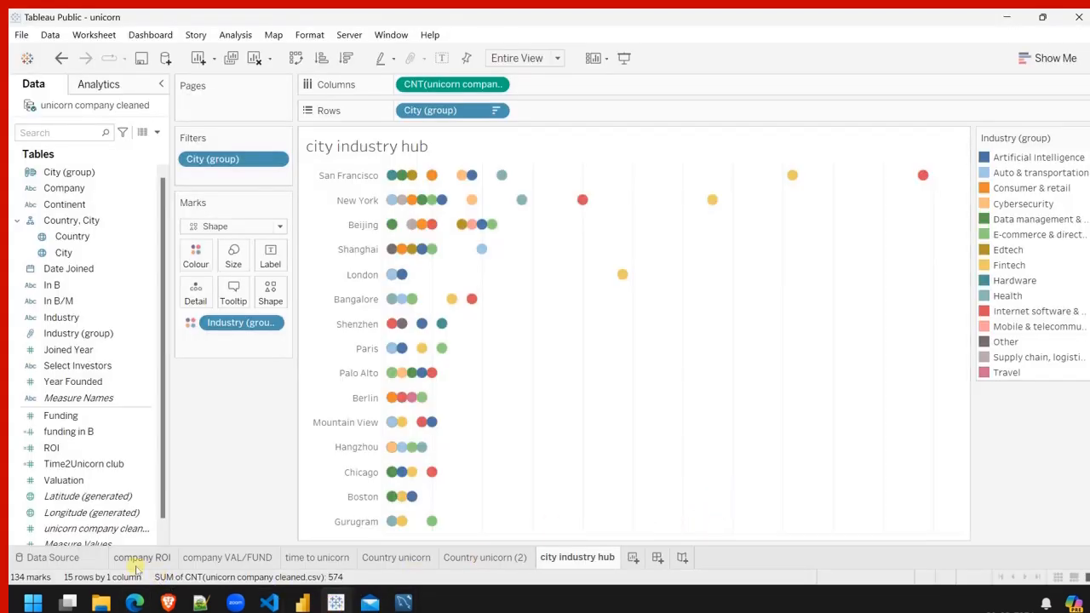
click(634, 556)
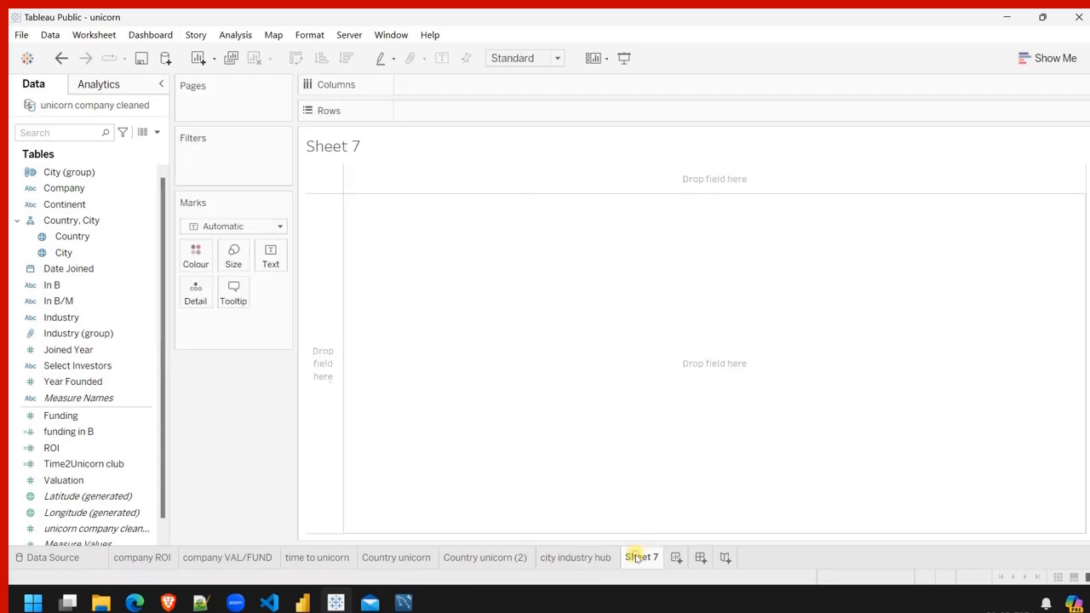
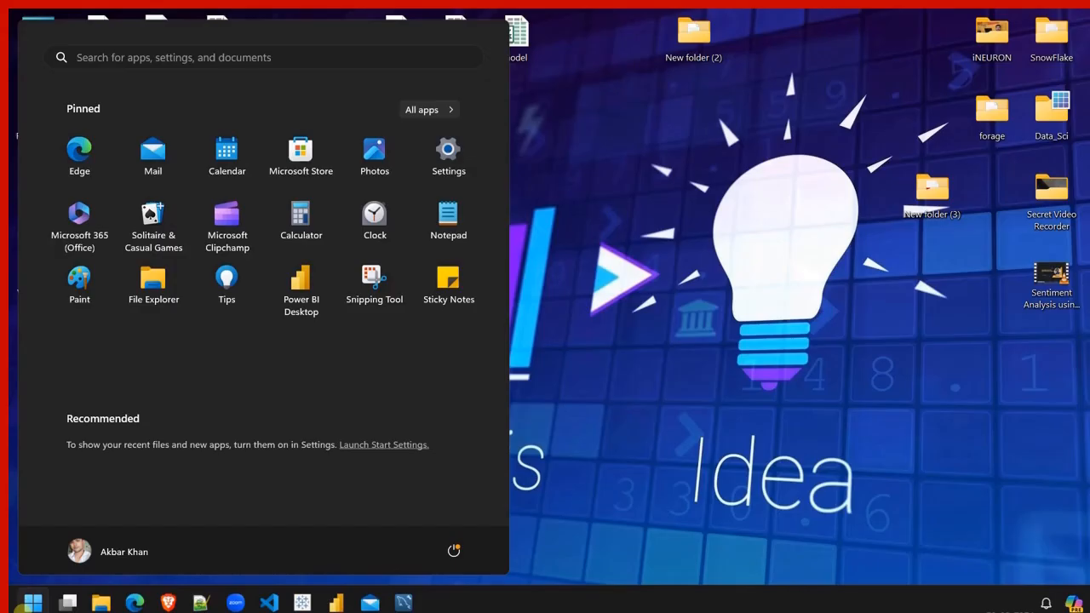
Switch to Excel and create a blank workbook.
text(excel)
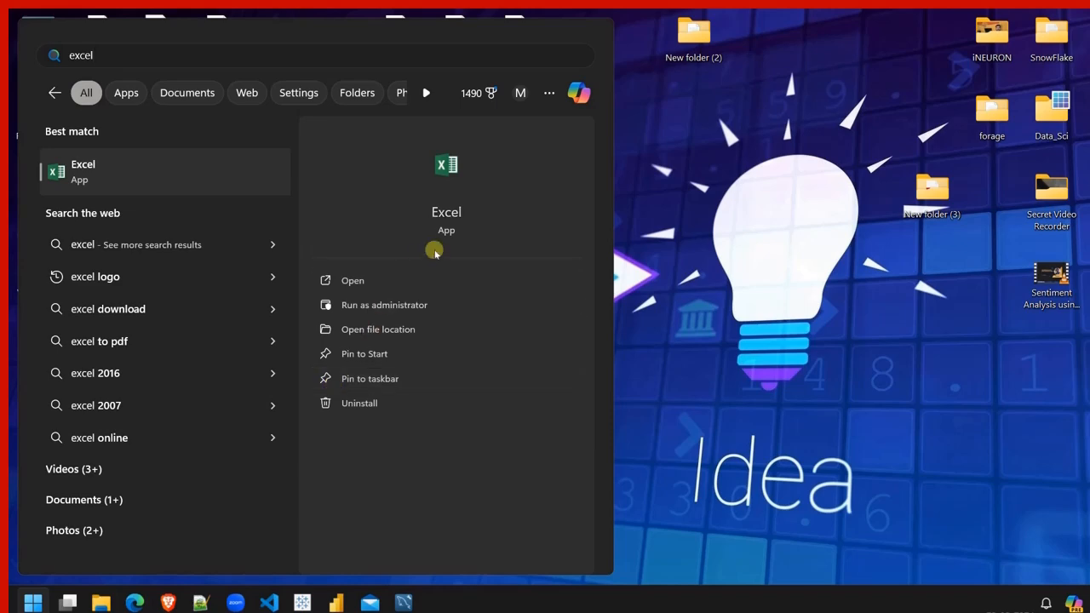
click(353, 281)
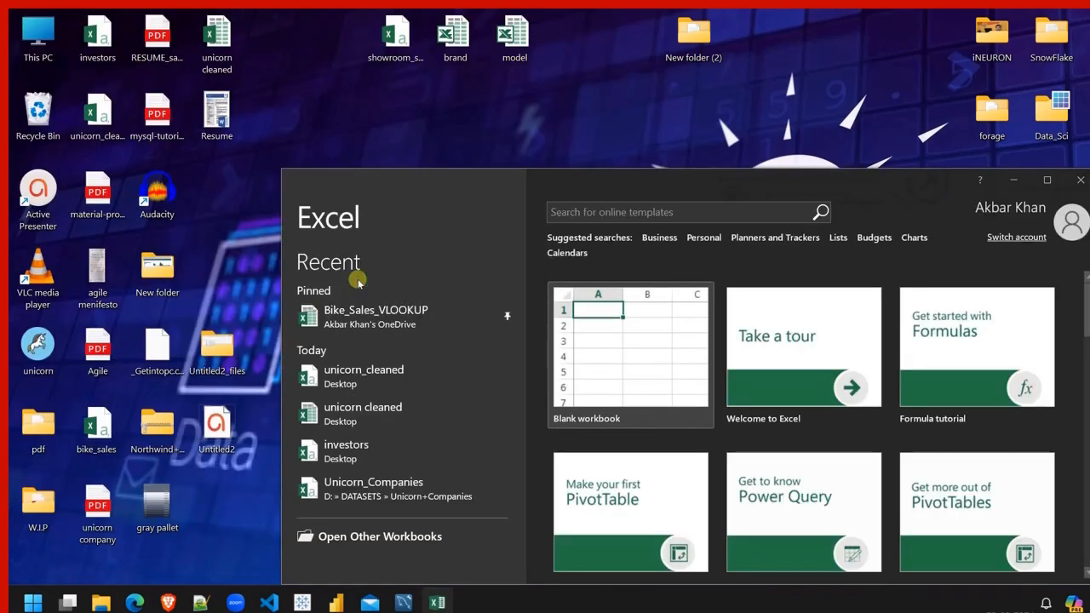
click(647, 353)
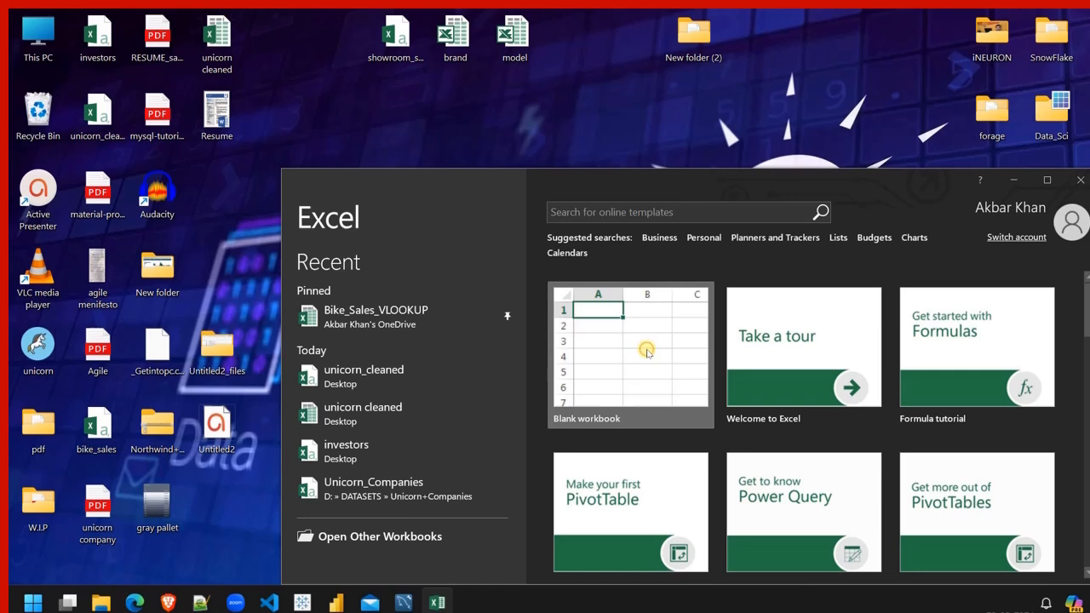
Import Unicorn_Companies.csv from the DATASETS > Unicorn+Companies folder on drive D: and open it for transformation in Power Query Editor.
double_click(523, 176)
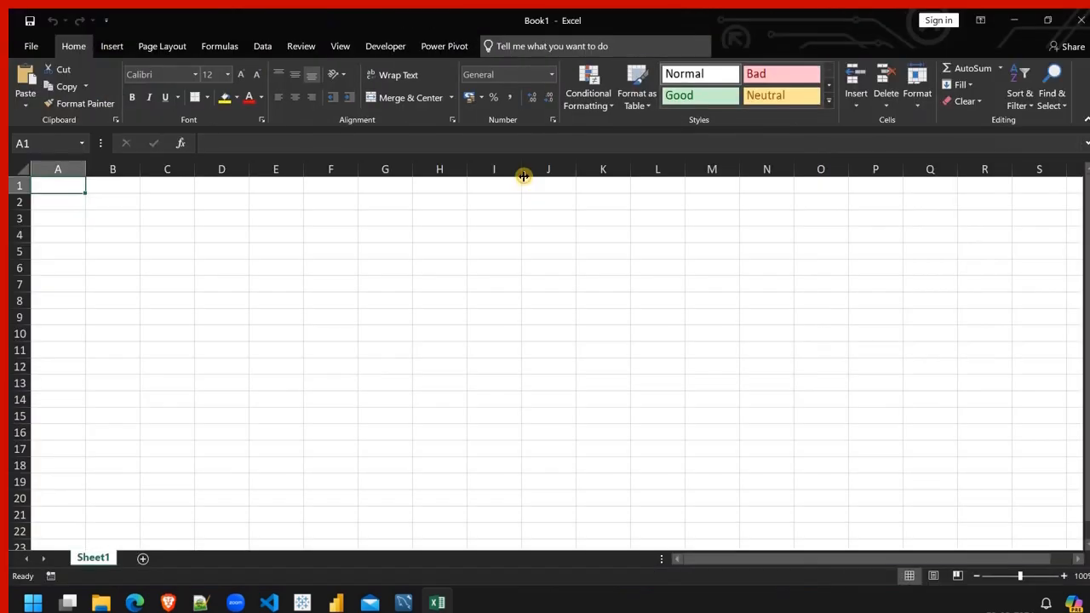
click(262, 46)
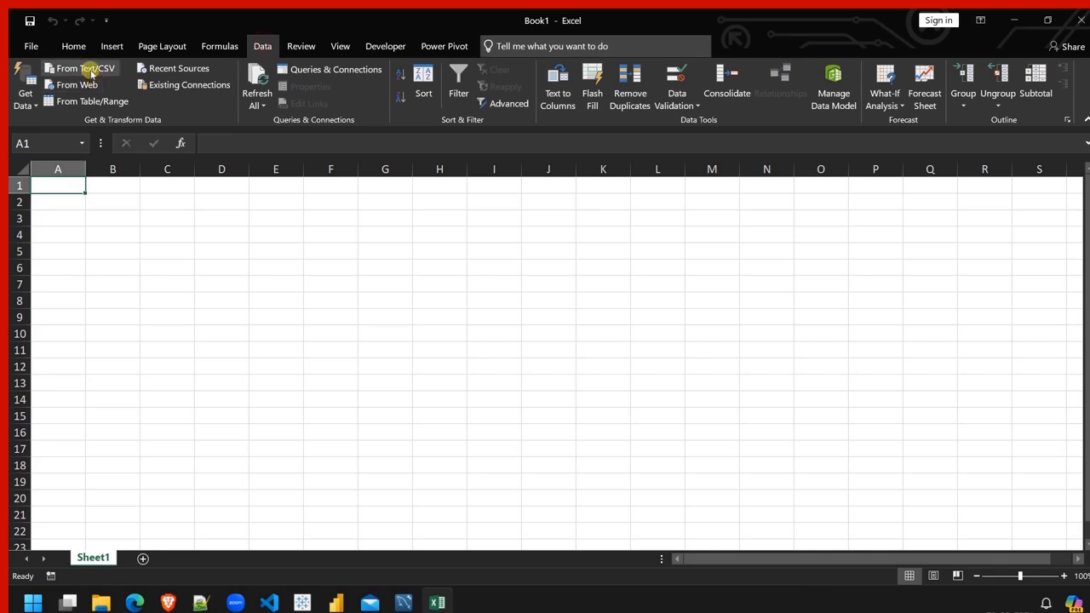
click(92, 71)
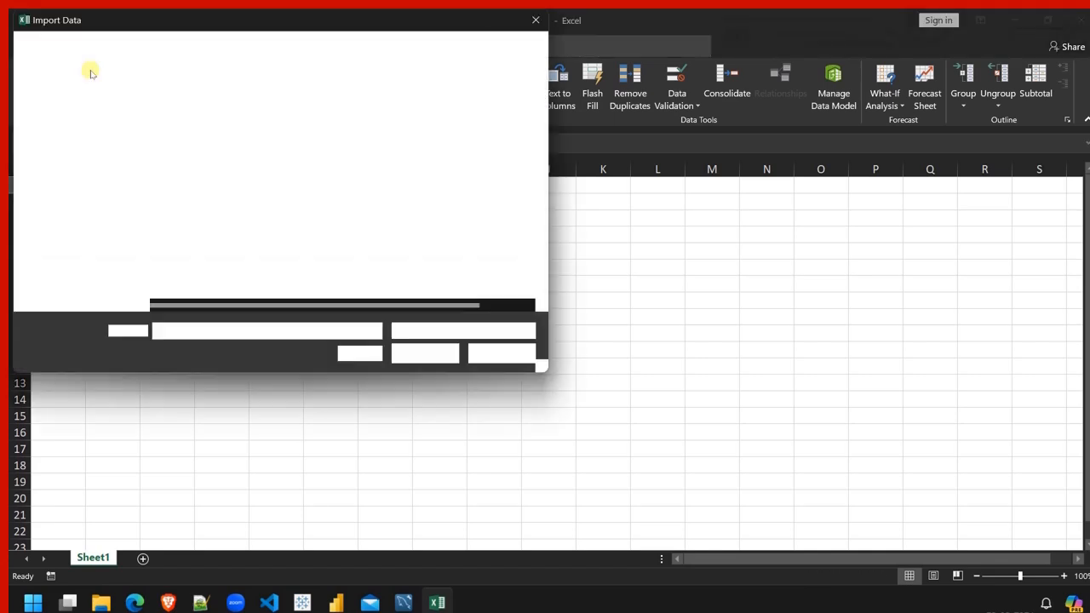
scroll(73, 221, down, 3)
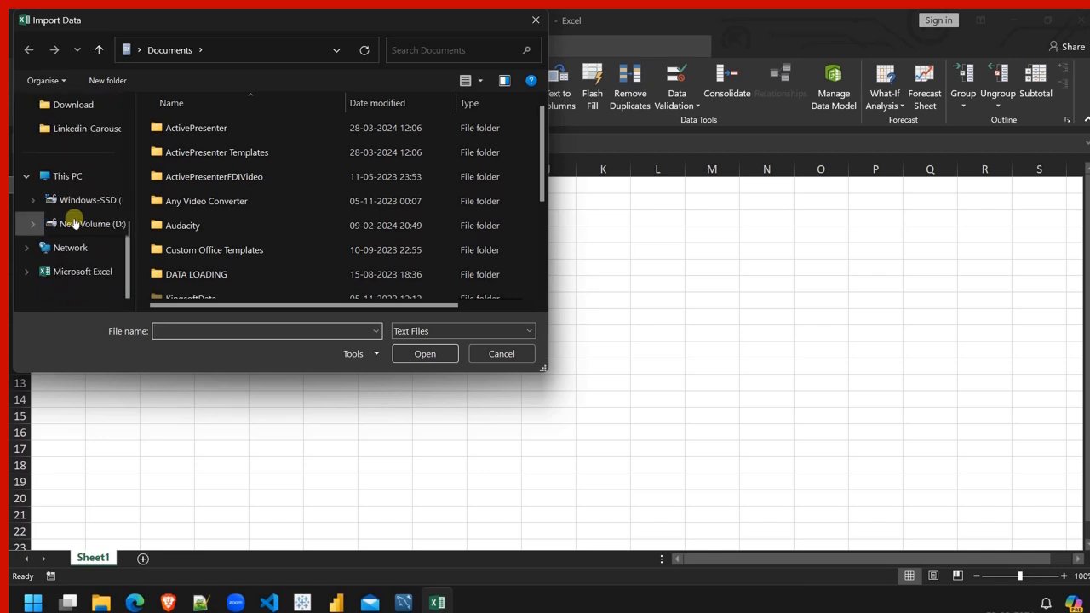
click(90, 226)
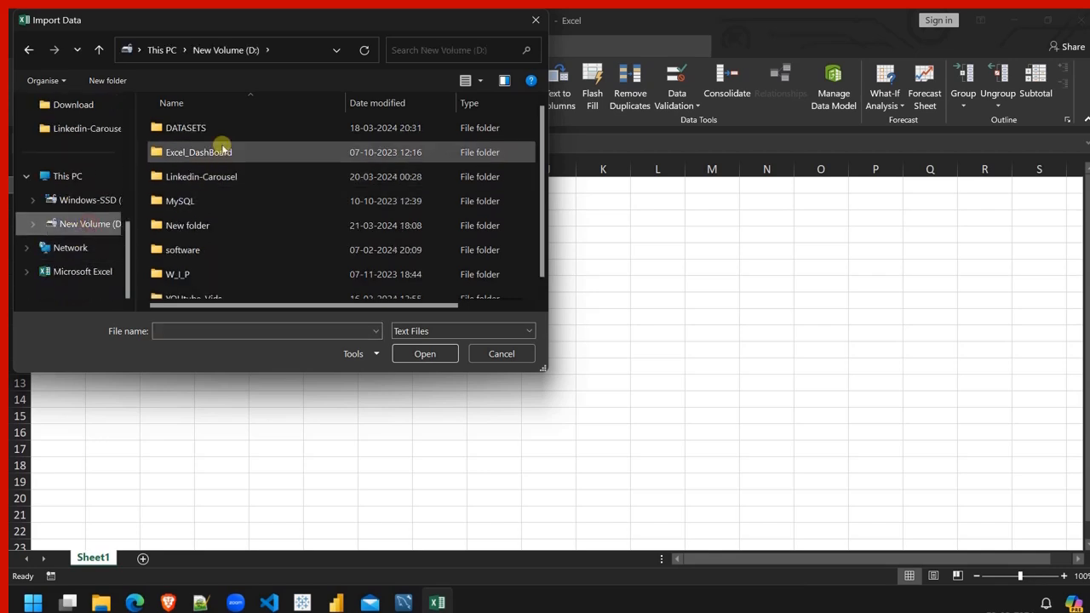
click(202, 133)
double_click(202, 133)
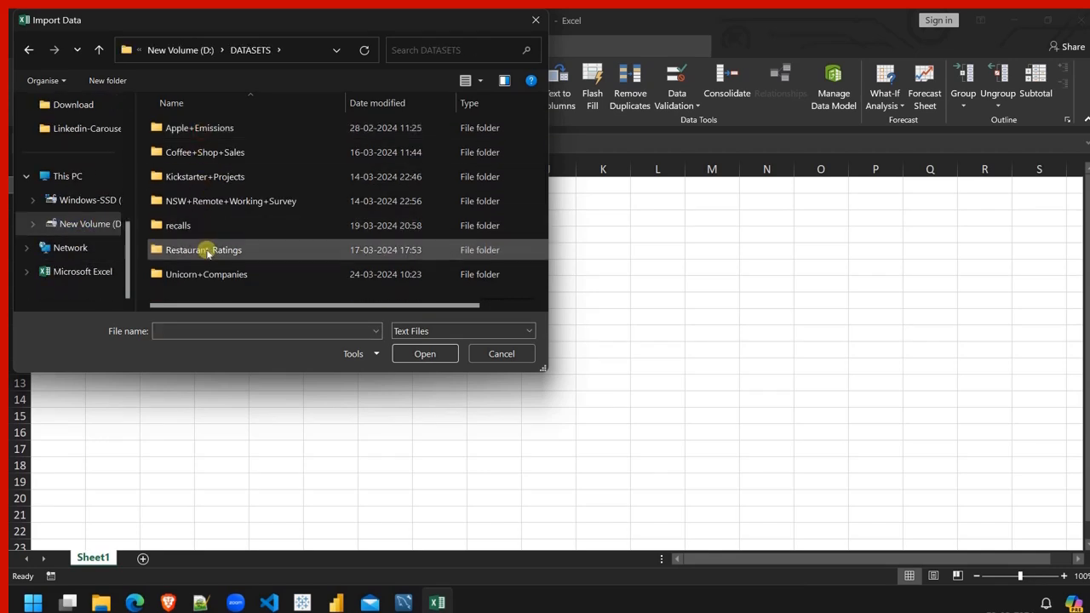
double_click(205, 277)
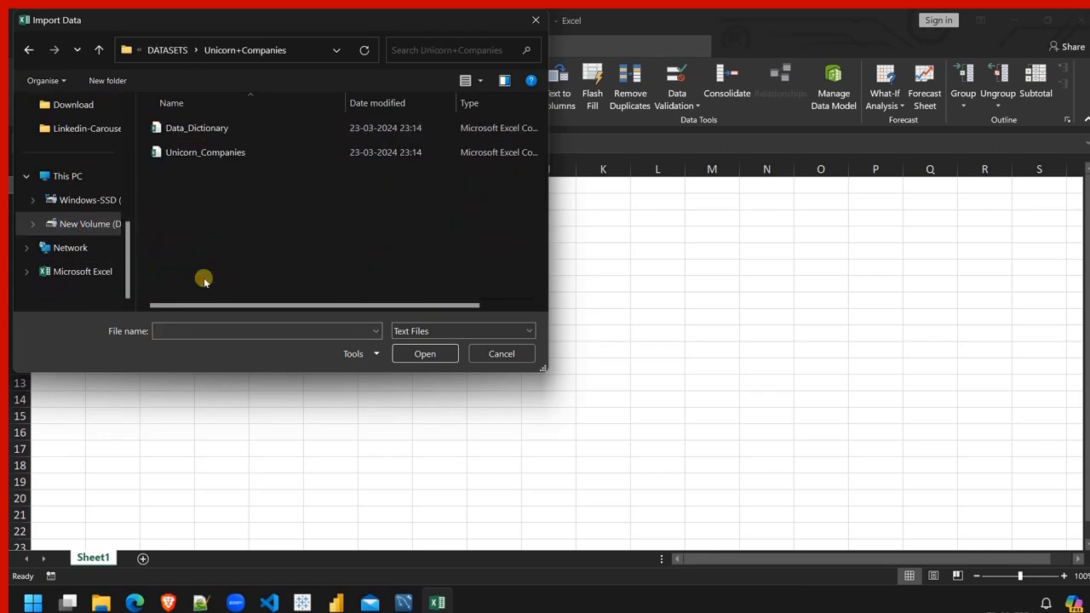
double_click(235, 151)
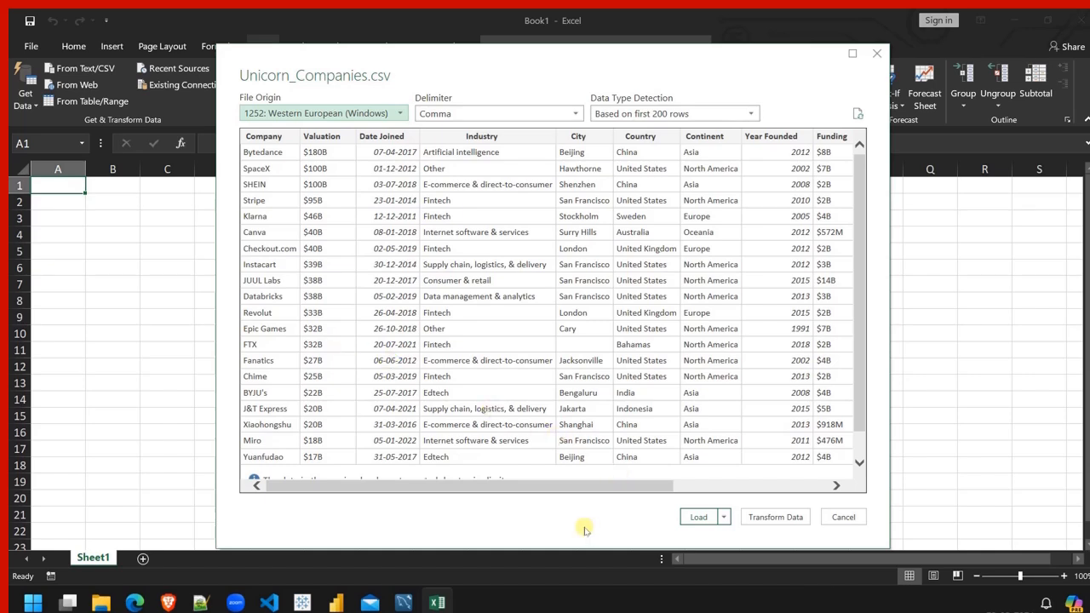
click(775, 519)
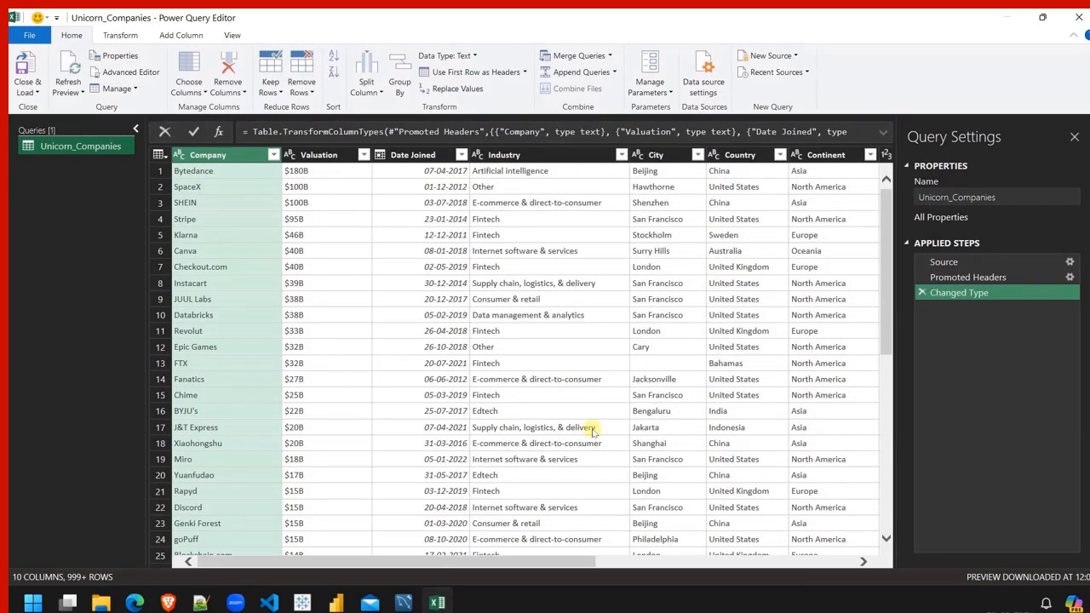
Keep only the Select Investors column in the query by removing all other columns.
scroll(592, 430, right, 5)
scroll(592, 430, right, 3)
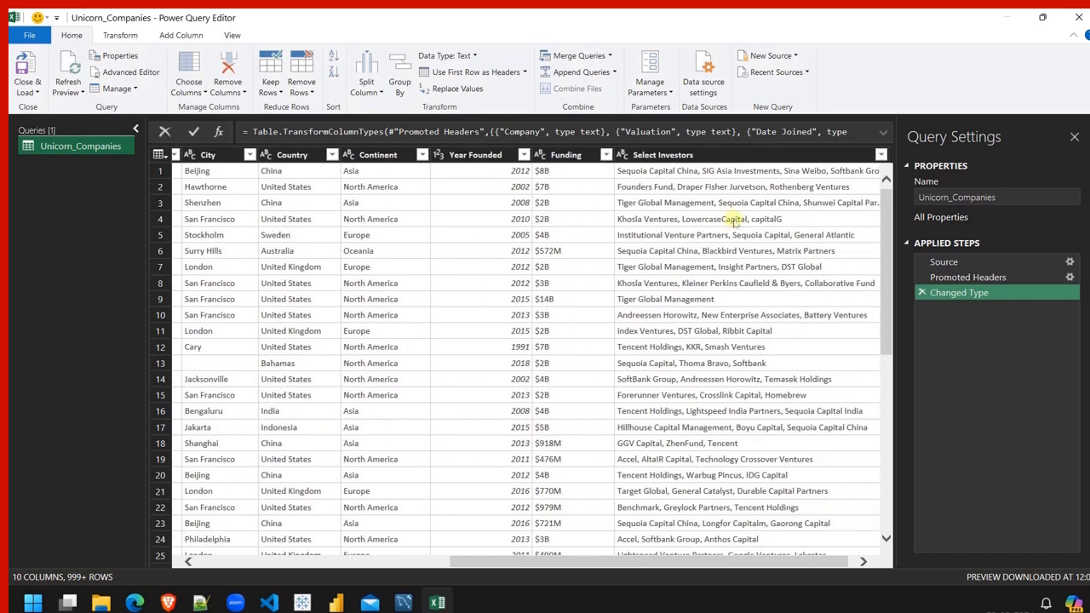
click(719, 155)
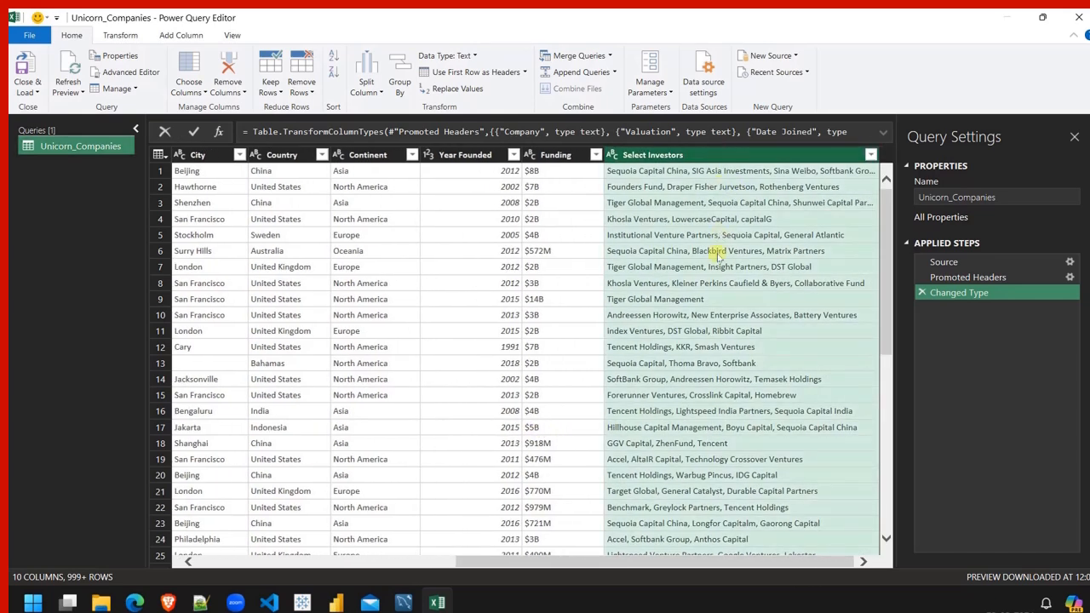
right_click(746, 157)
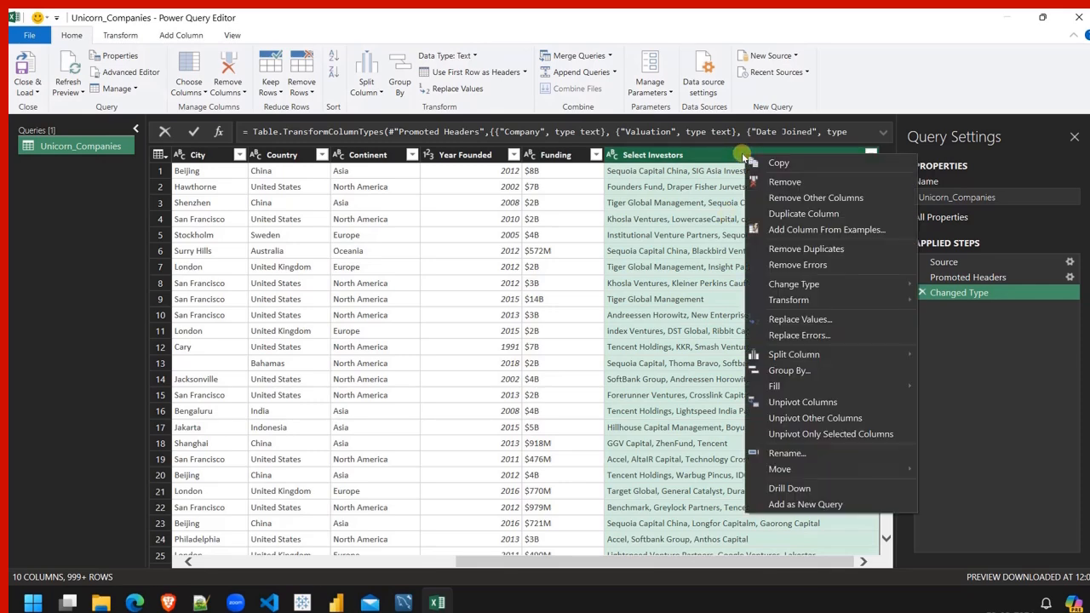
click(840, 197)
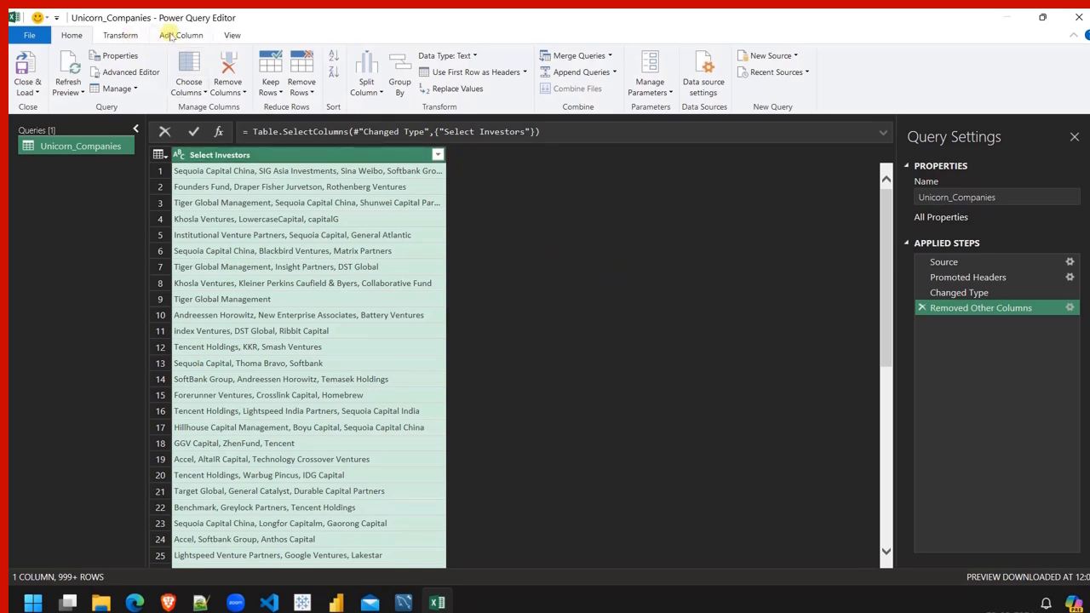
Split the Select Investors column by comma at each occurrence of the delimiter, and select the Select Investors.2 column.
click(121, 35)
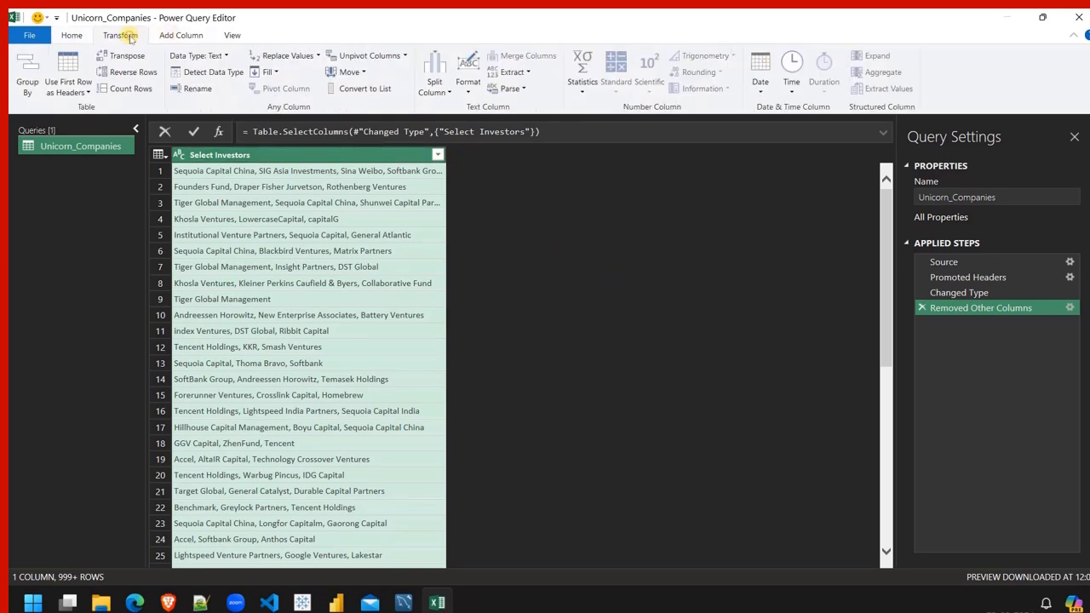
click(447, 92)
click(462, 108)
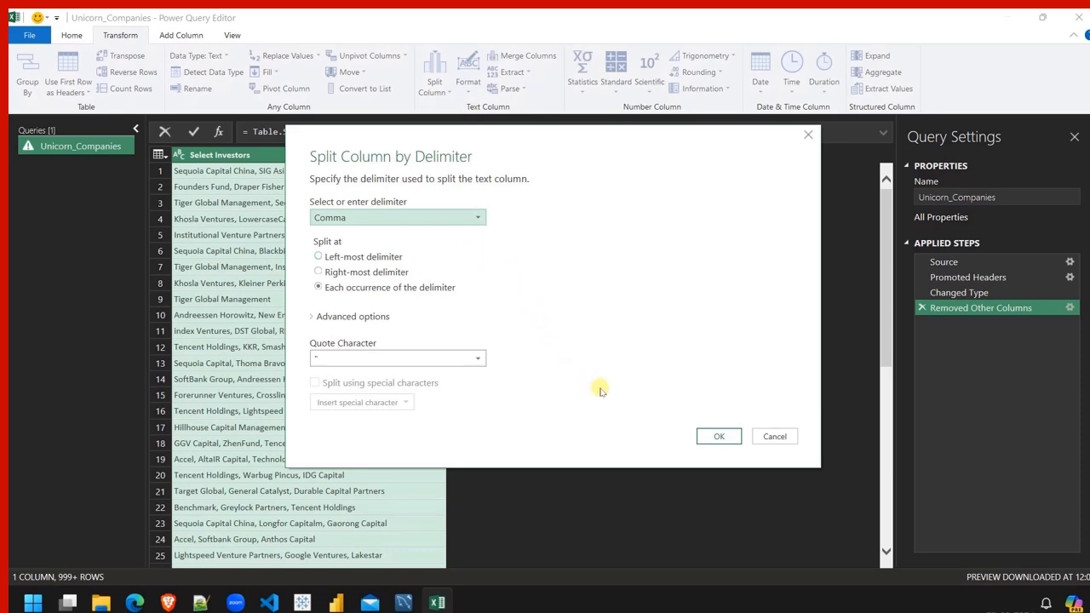
click(718, 437)
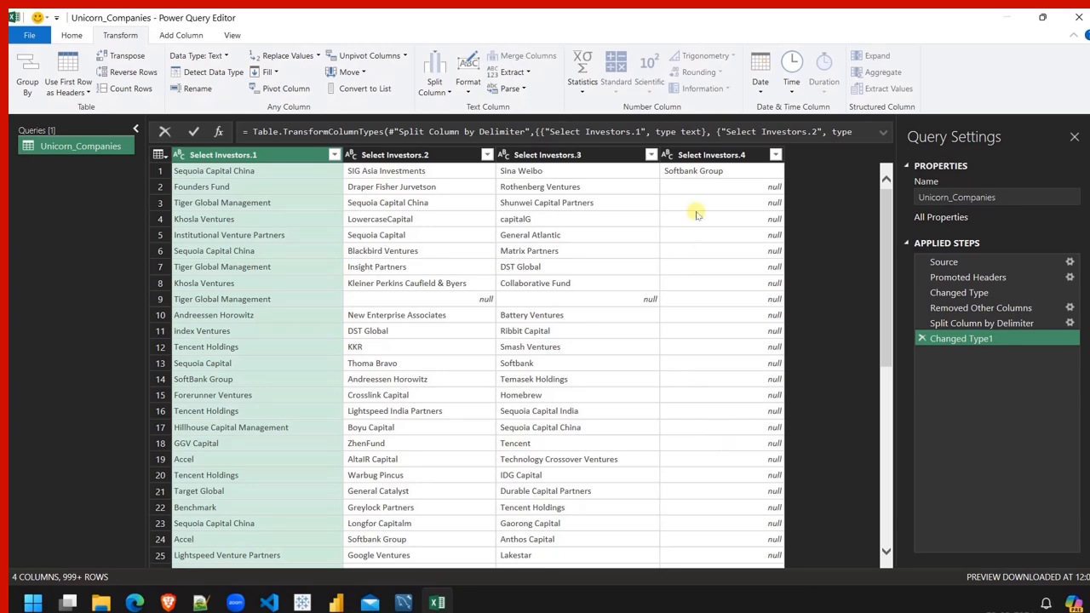
click(410, 155)
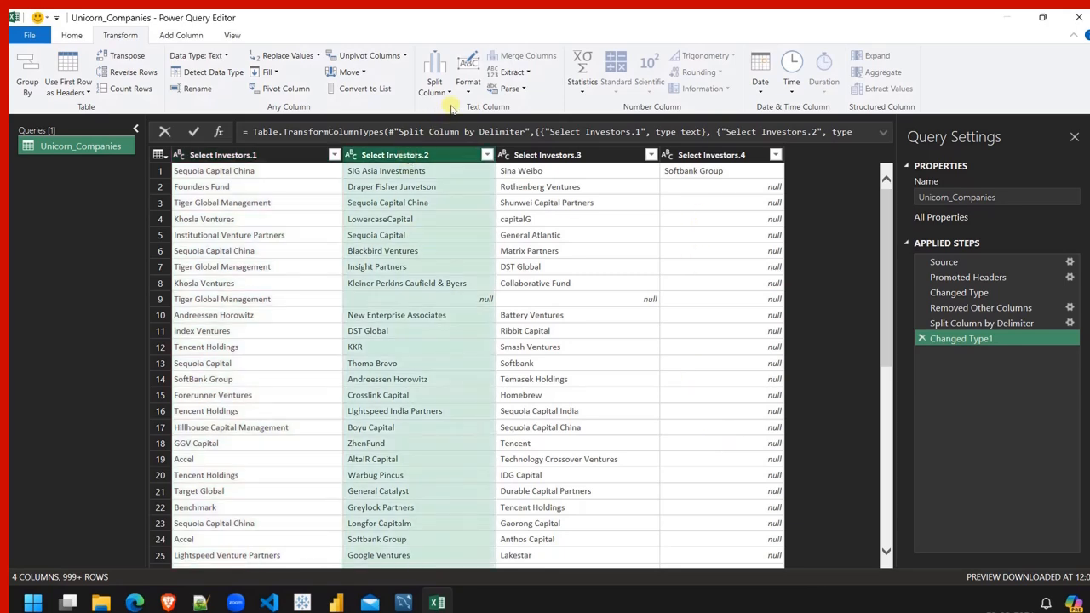
click(522, 76)
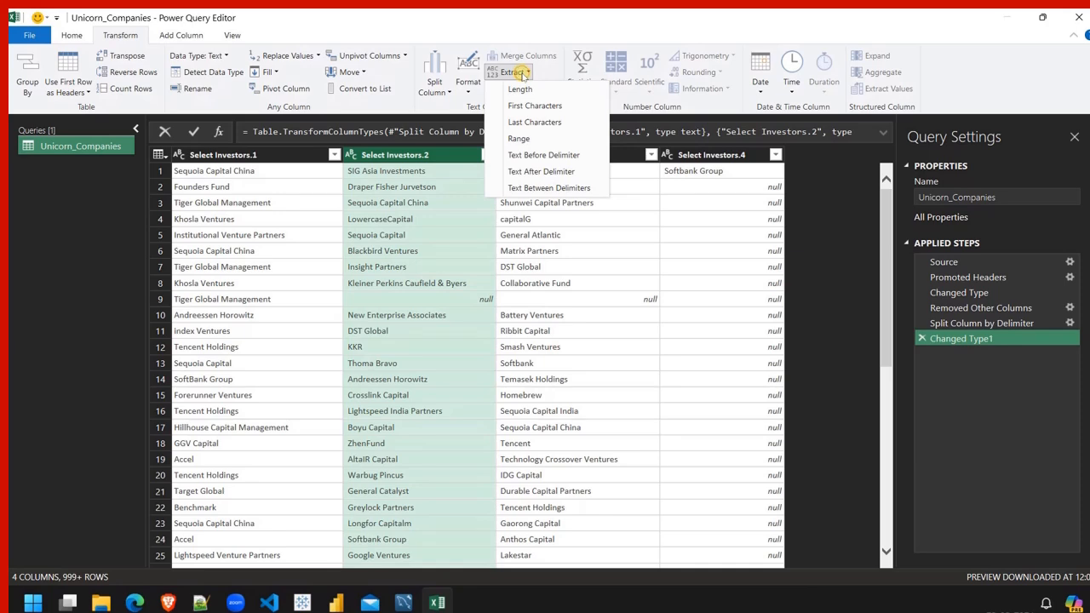
click(412, 102)
click(521, 88)
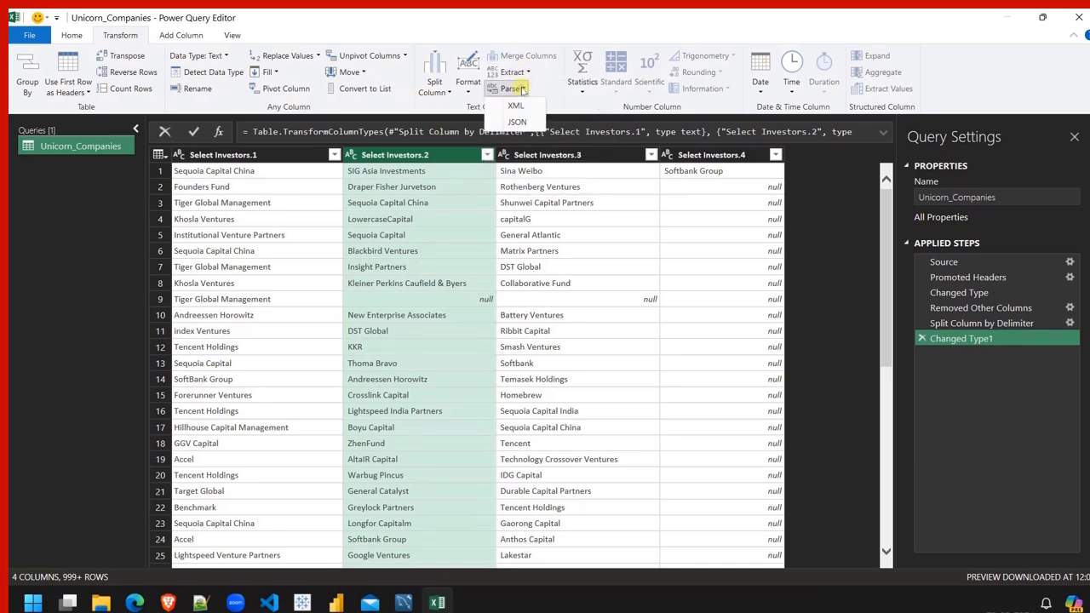
click(412, 112)
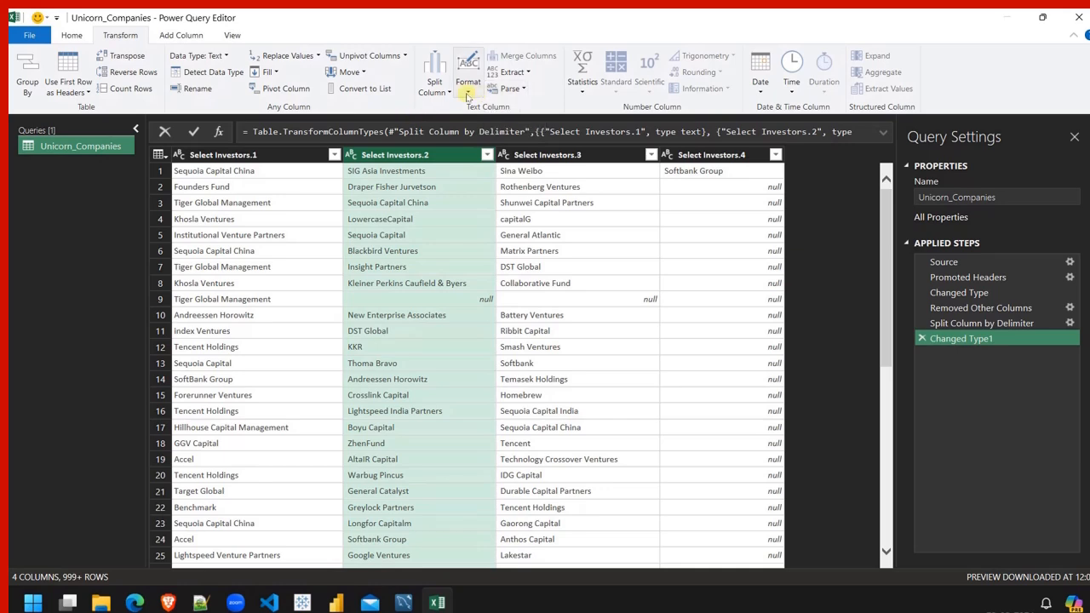
click(449, 92)
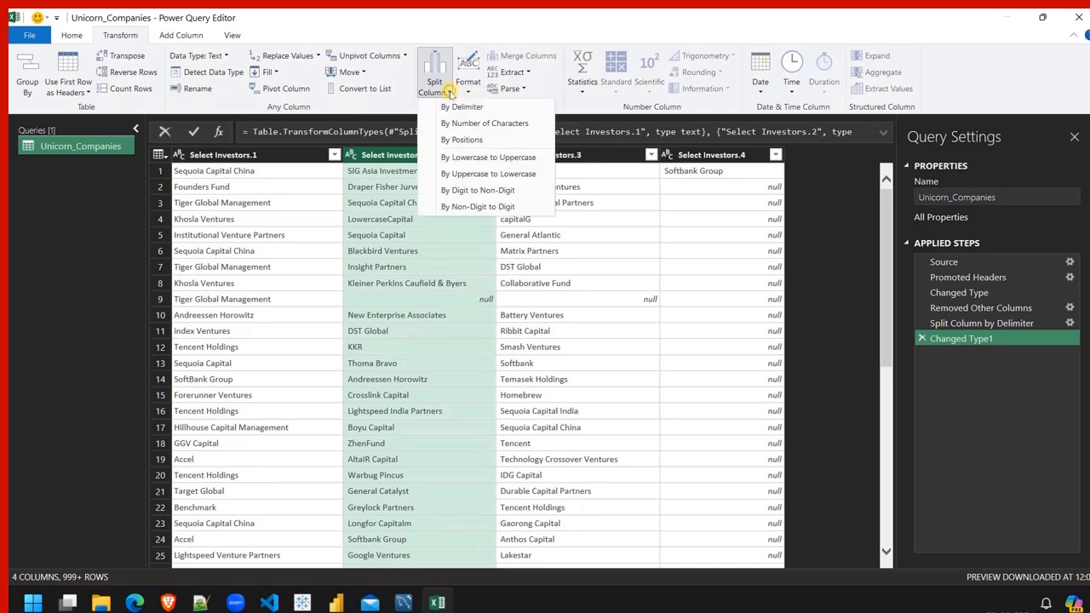
click(388, 104)
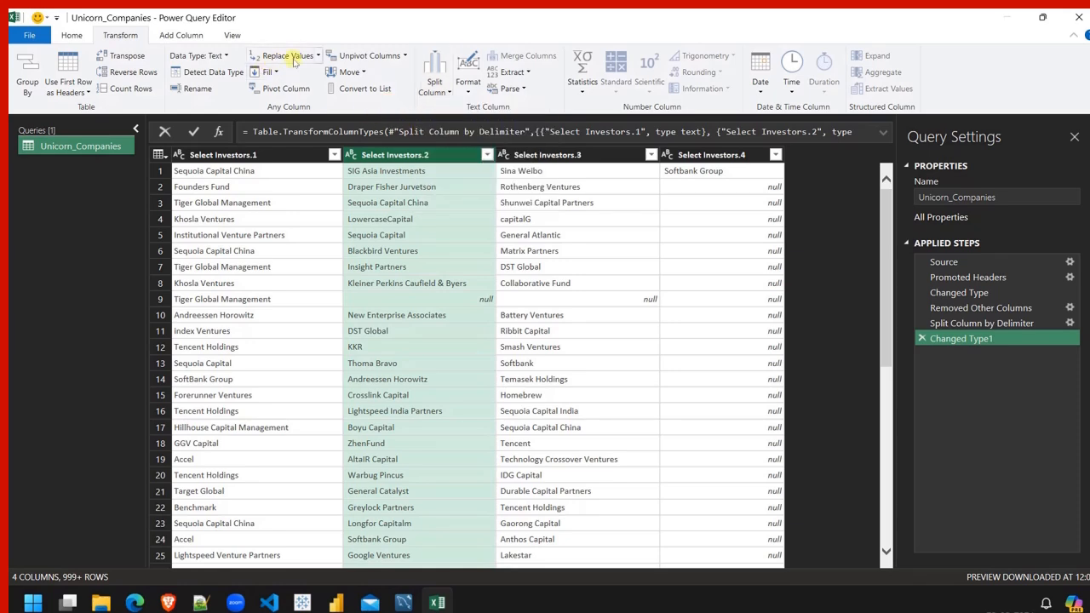
click(319, 56)
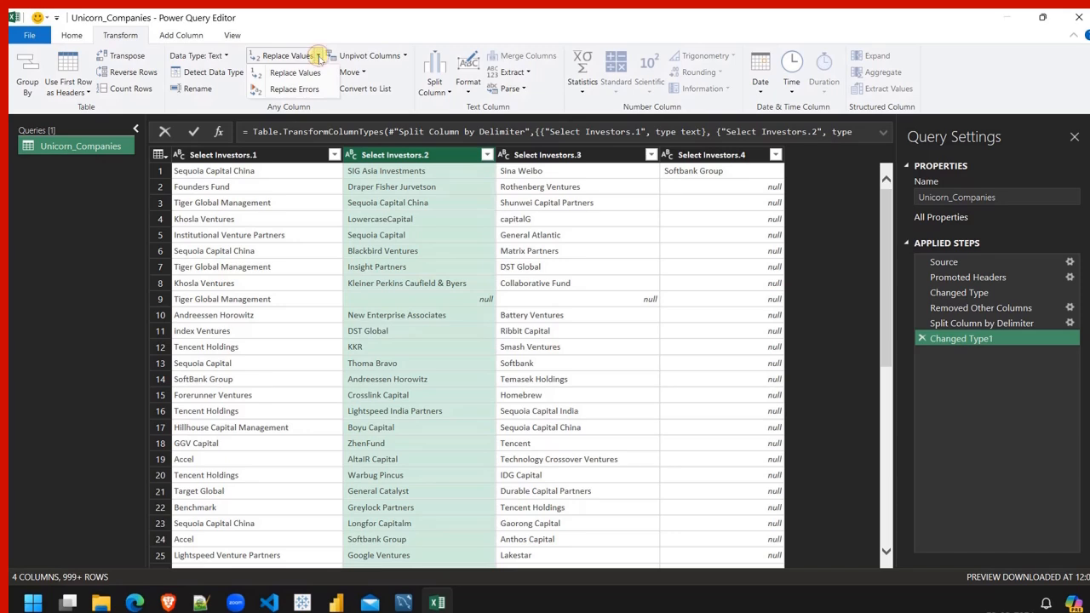
click(319, 56)
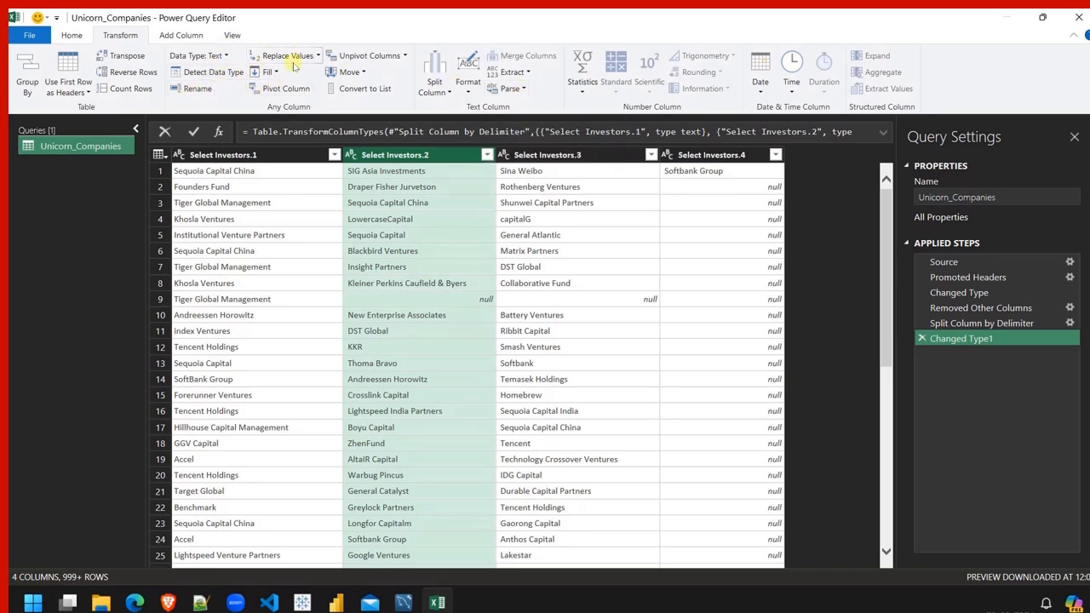
click(183, 38)
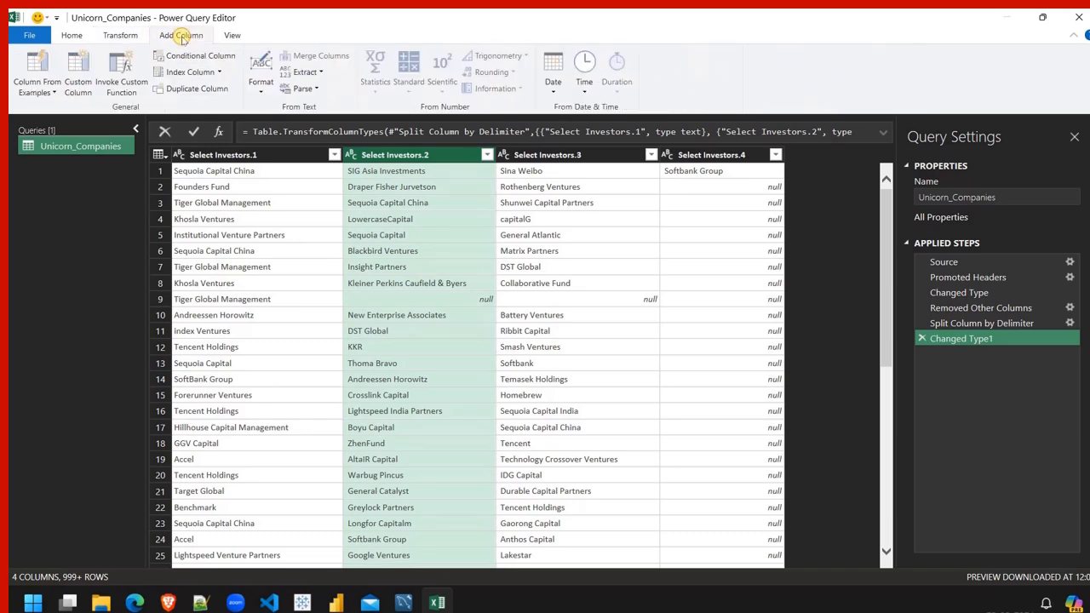
click(126, 37)
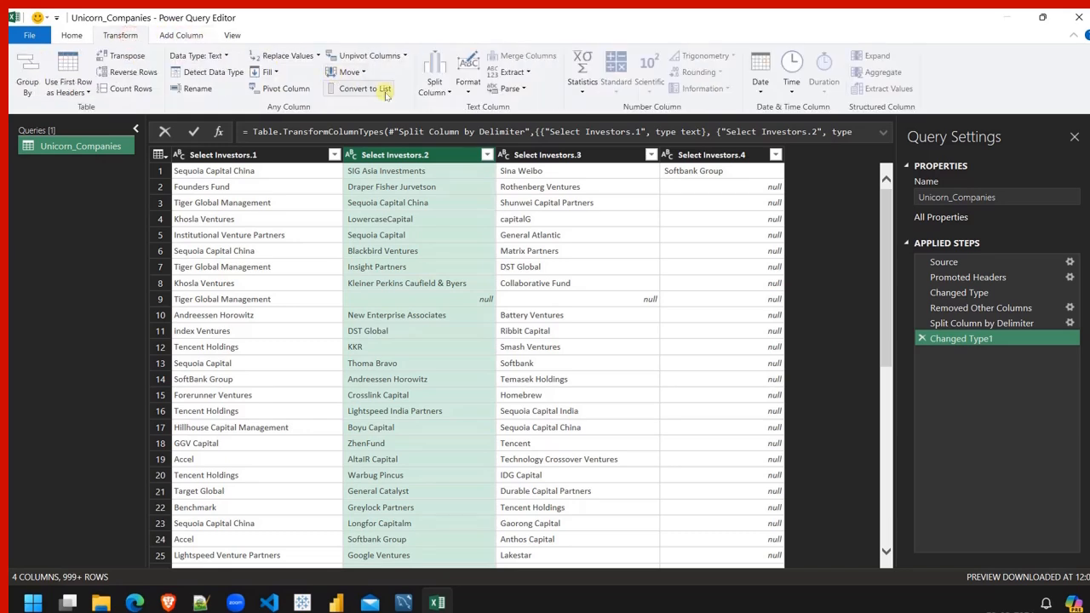
Trim the text in the selected Select Investors.2 column and in the Select Investors.3 column.
click(469, 90)
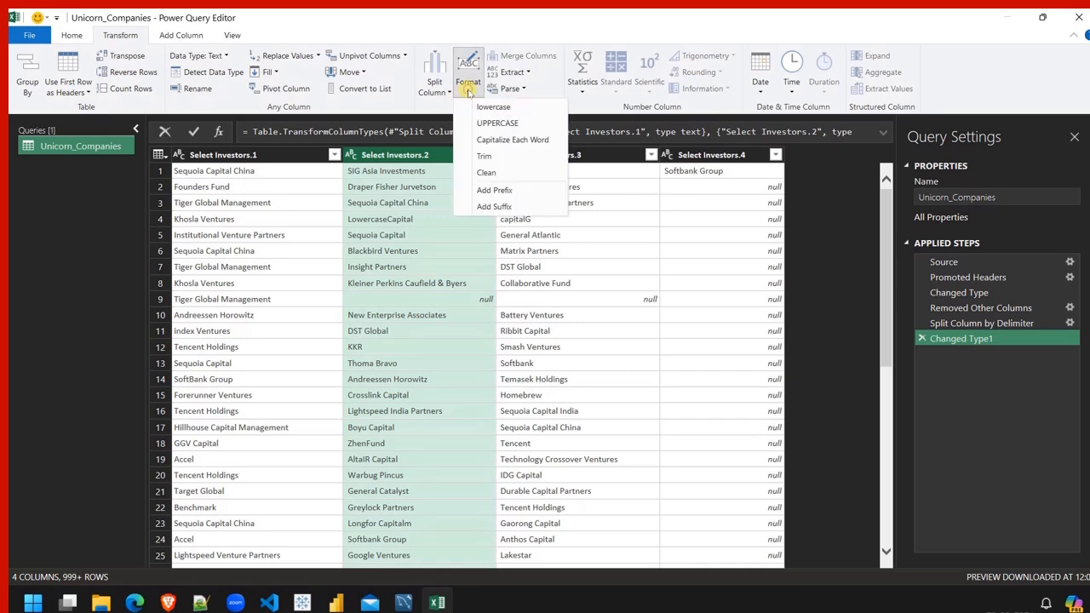
click(485, 156)
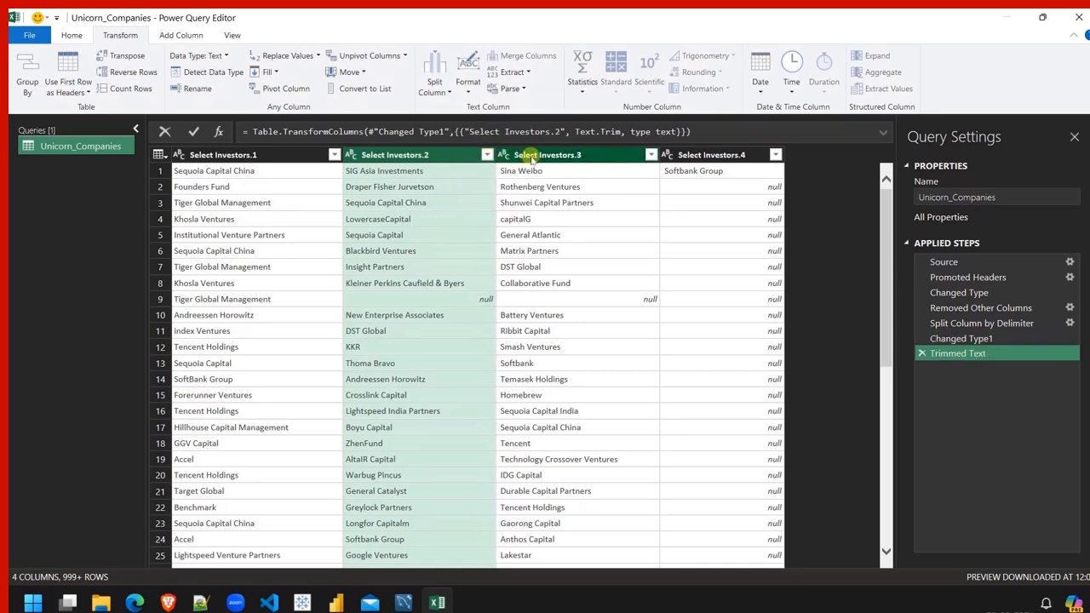
click(528, 155)
click(469, 90)
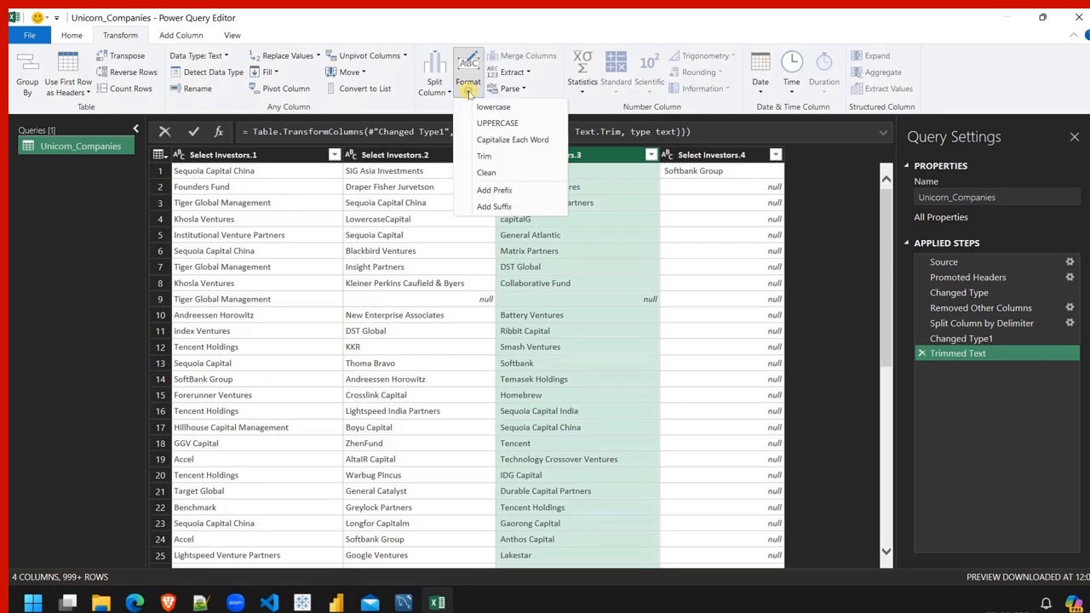
click(493, 160)
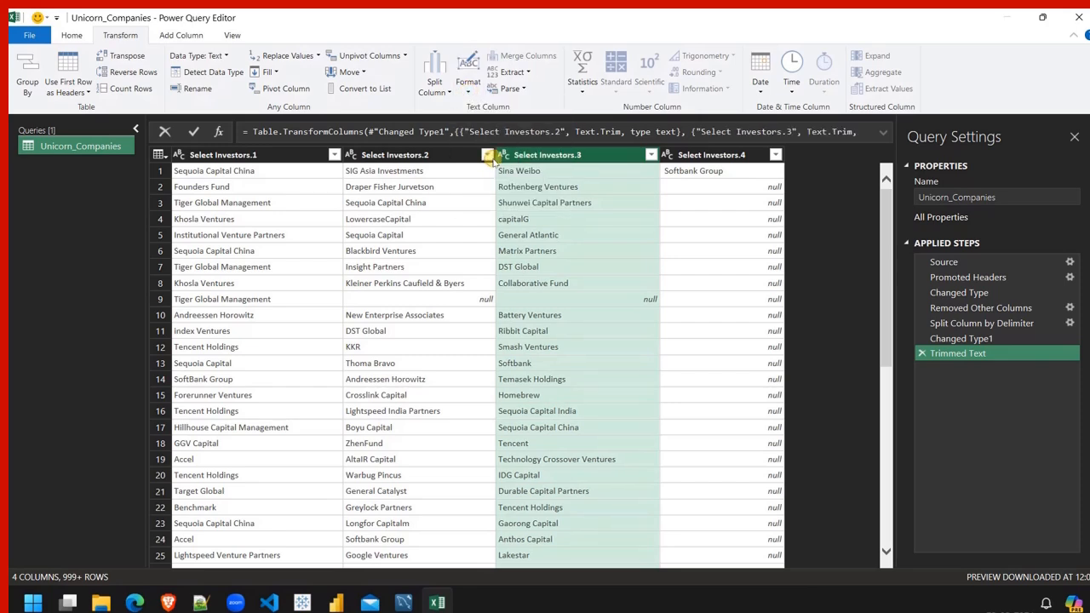
Trim the text in the Select Investors.1 column and in the Select Investors.4 column.
click(688, 157)
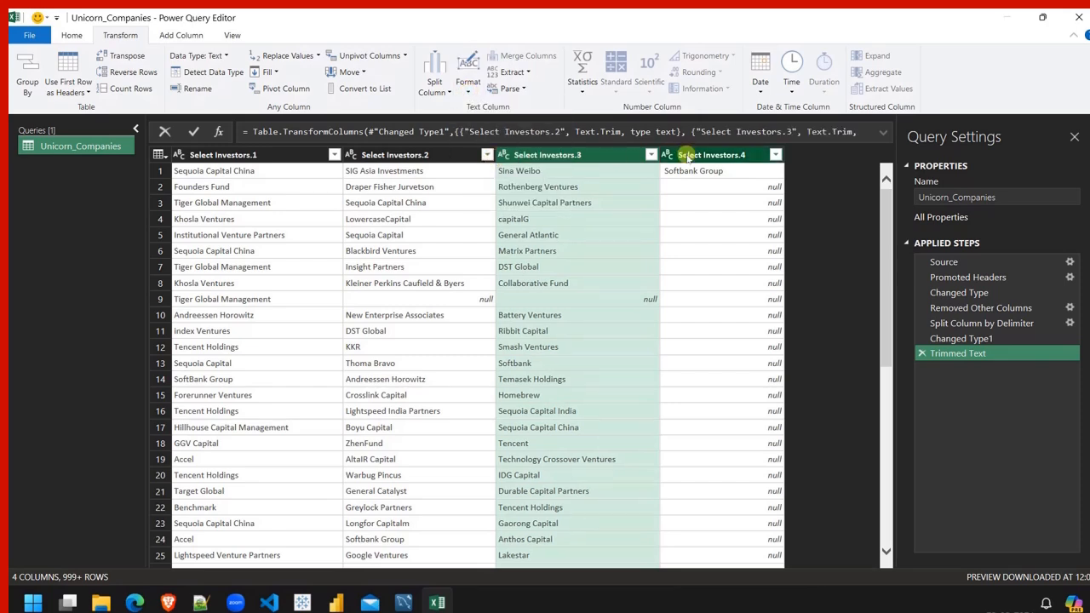
click(261, 156)
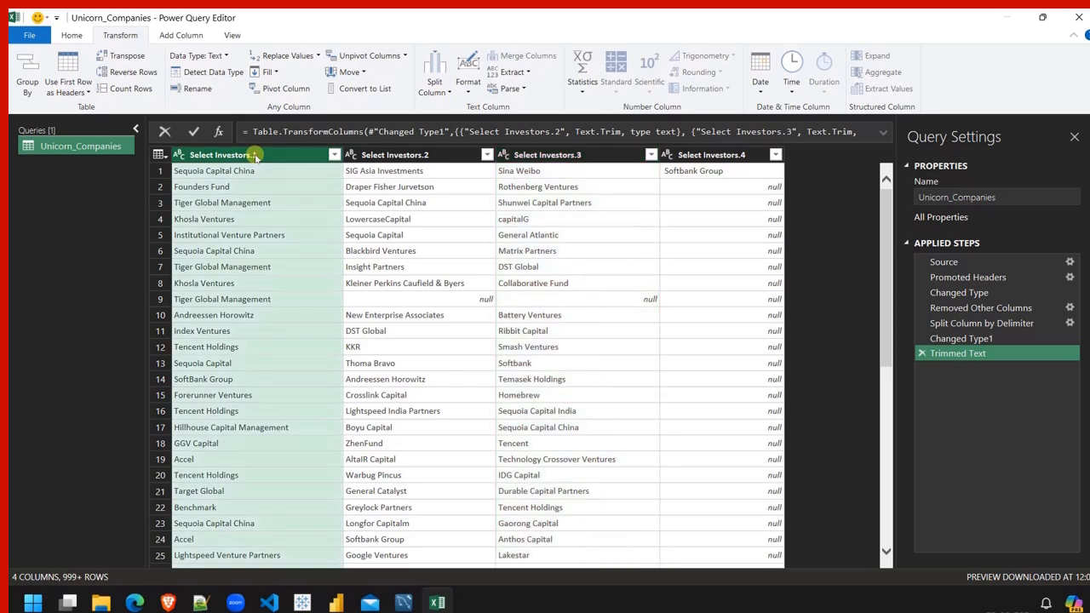
click(468, 89)
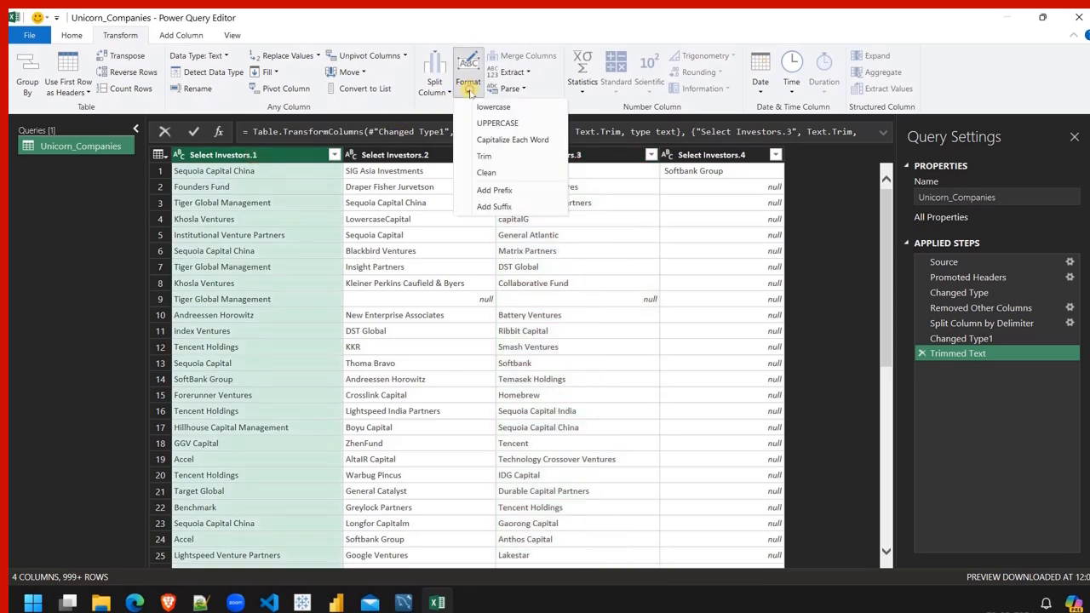
click(484, 158)
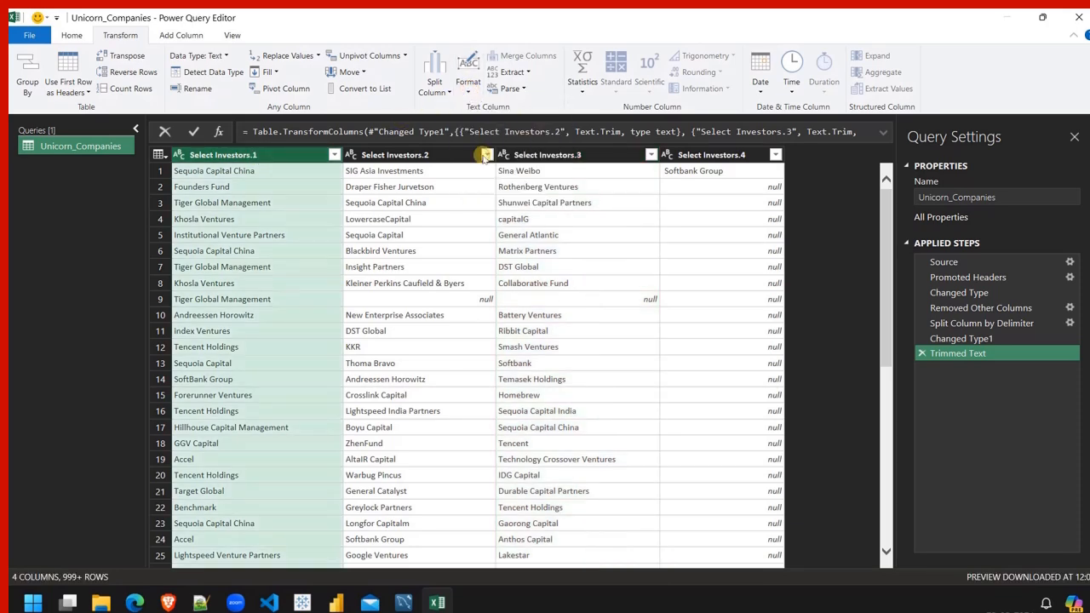
click(699, 158)
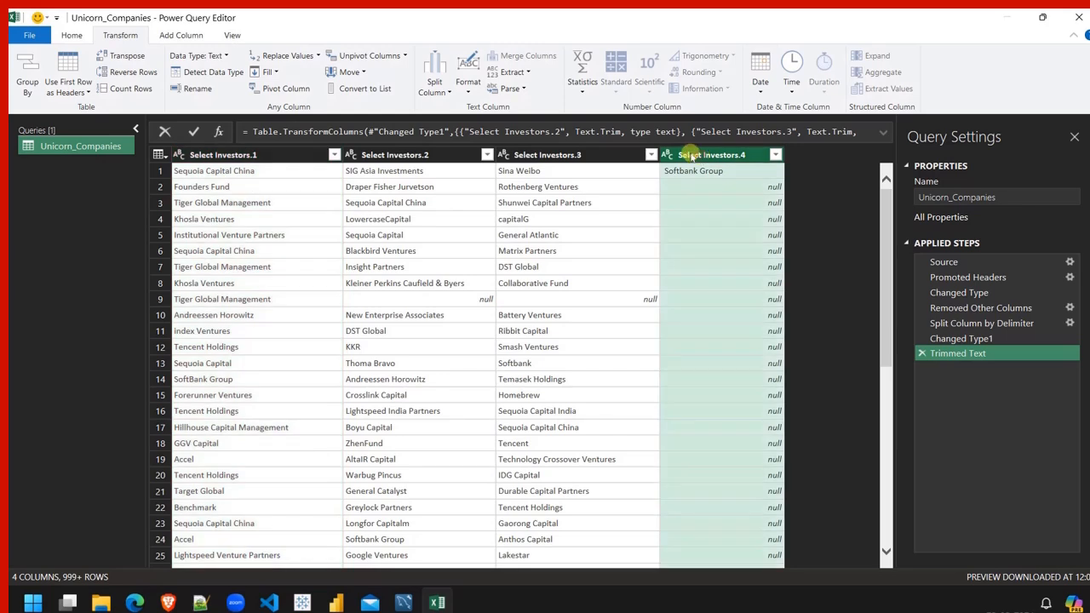
click(468, 87)
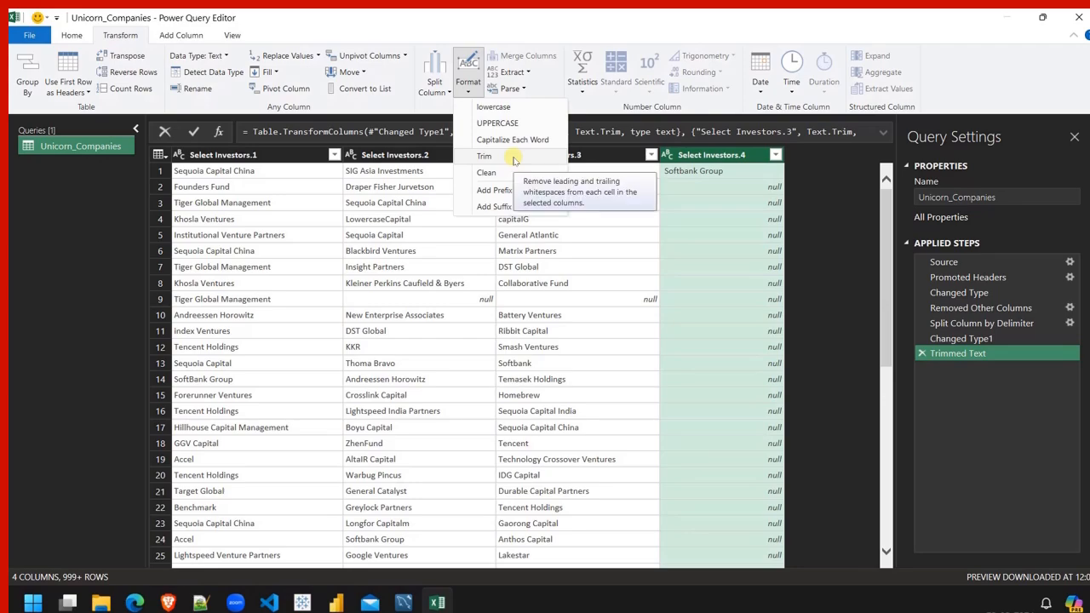
Replace every space with an underscore in the values of the Select Investors.1 column.
click(298, 275)
scroll(302, 282, down, 1)
scroll(303, 282, down, 8)
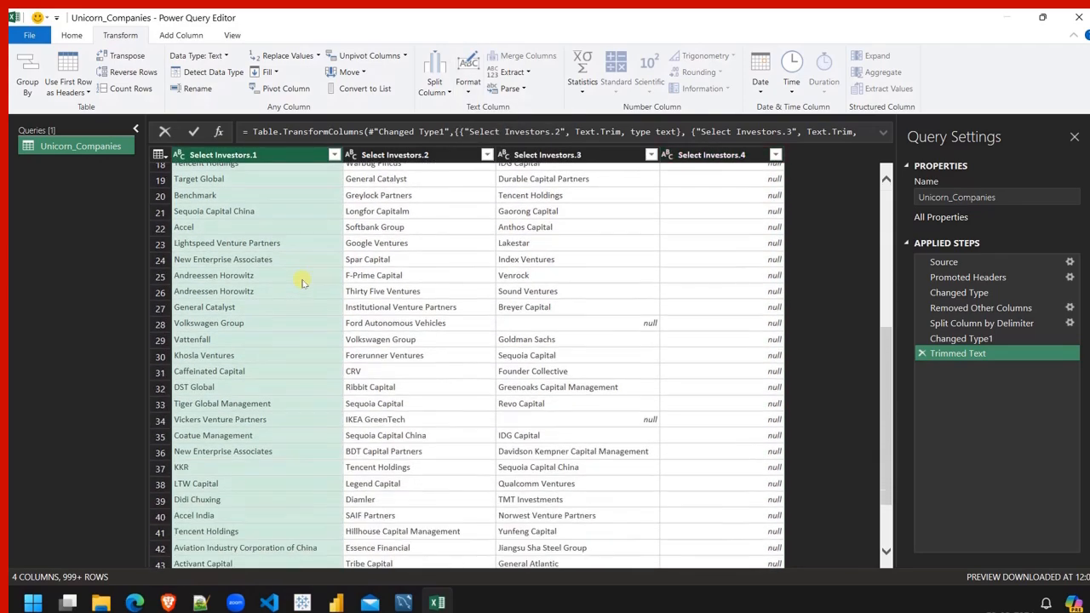
scroll(302, 282, down, 8)
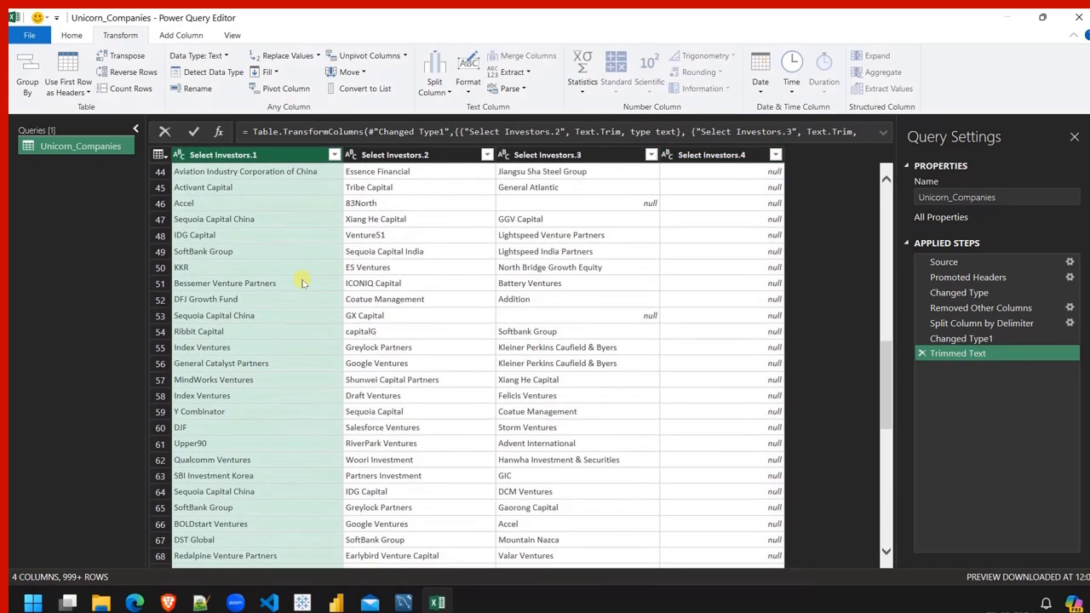
scroll(302, 282, down, 4)
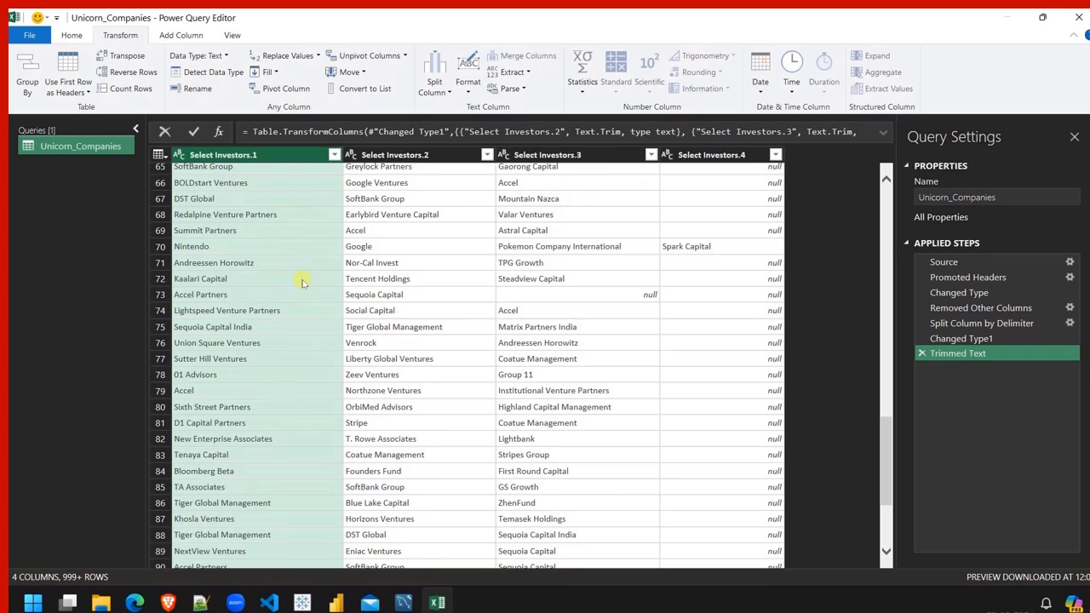
scroll(302, 281, down, 4)
scroll(302, 282, up, 20)
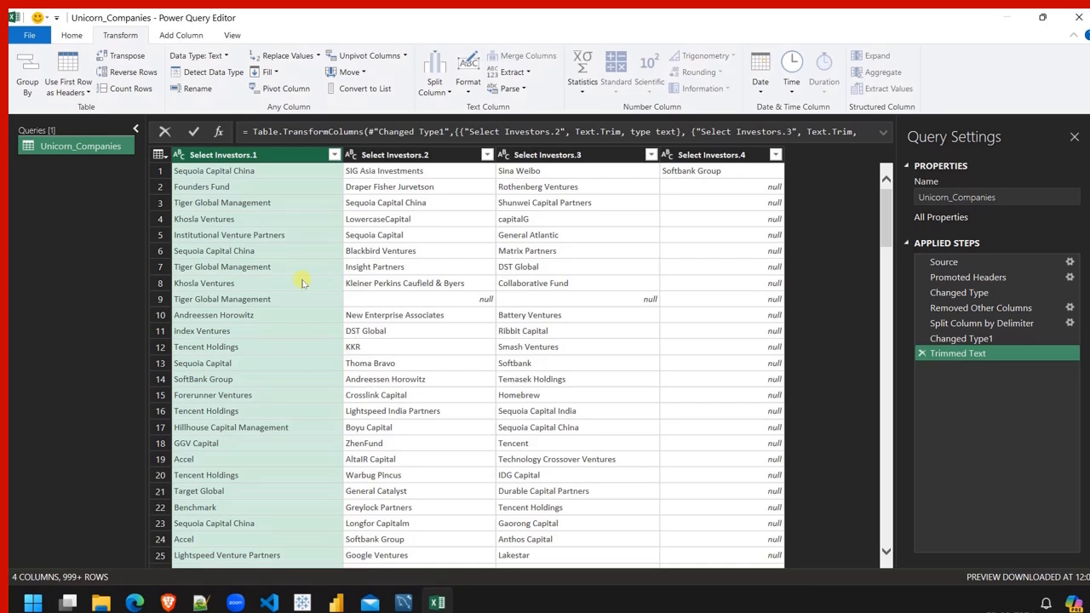
click(289, 56)
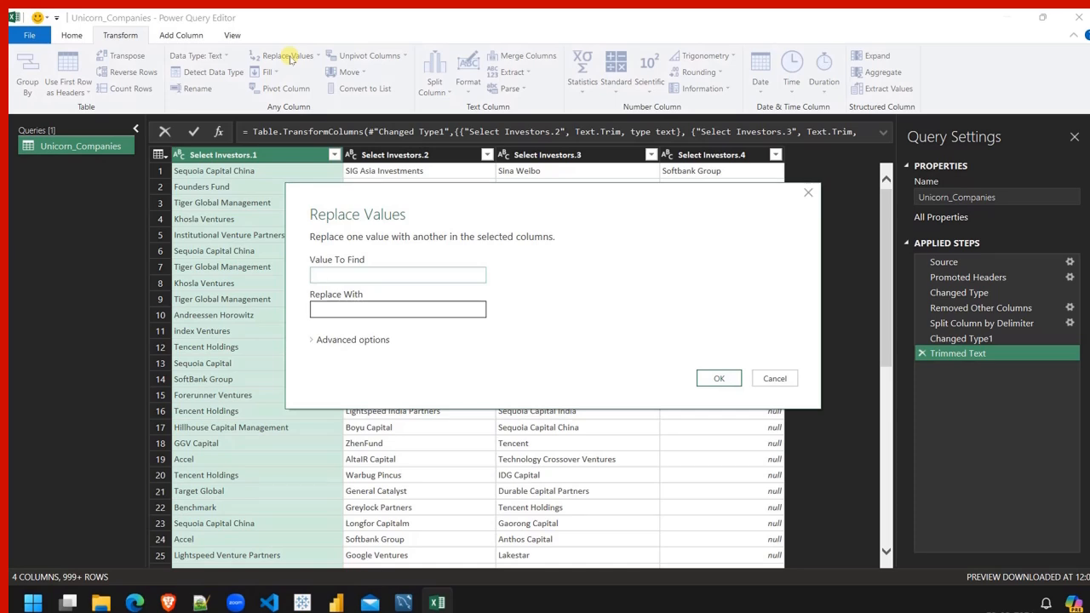
click(366, 306)
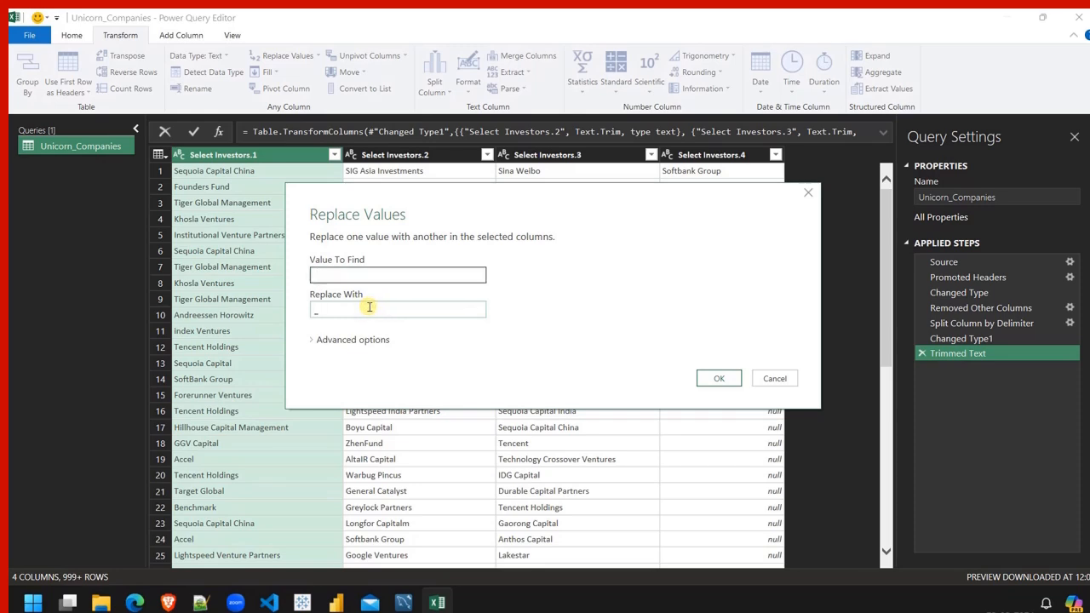
text(_)
click(711, 379)
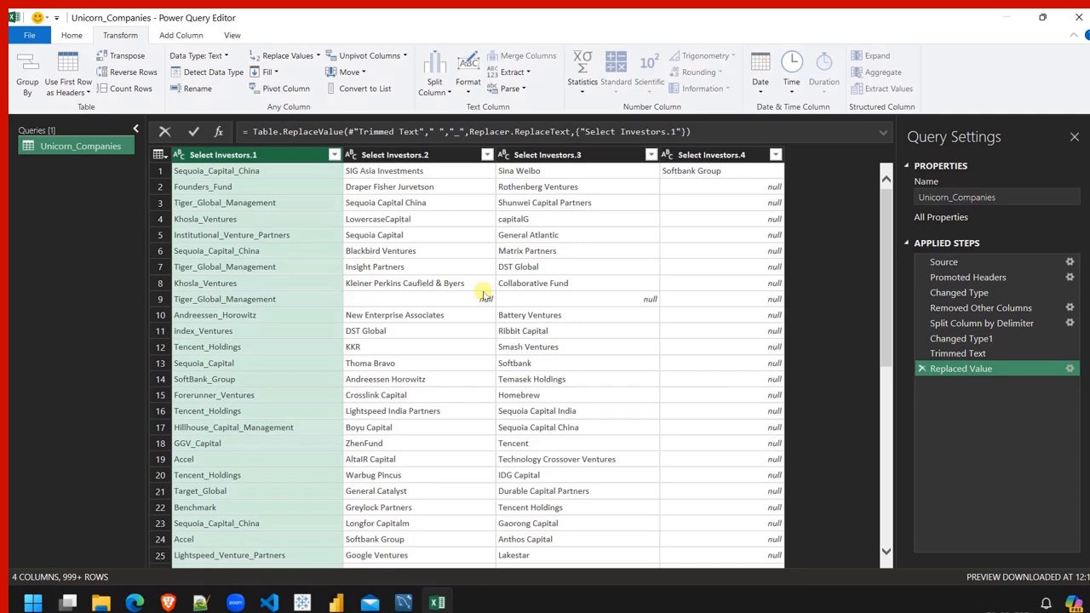
Replace every space with an underscore across the Select Investors.2, Select Investors.3 and Select Investors.4 columns.
click(417, 155)
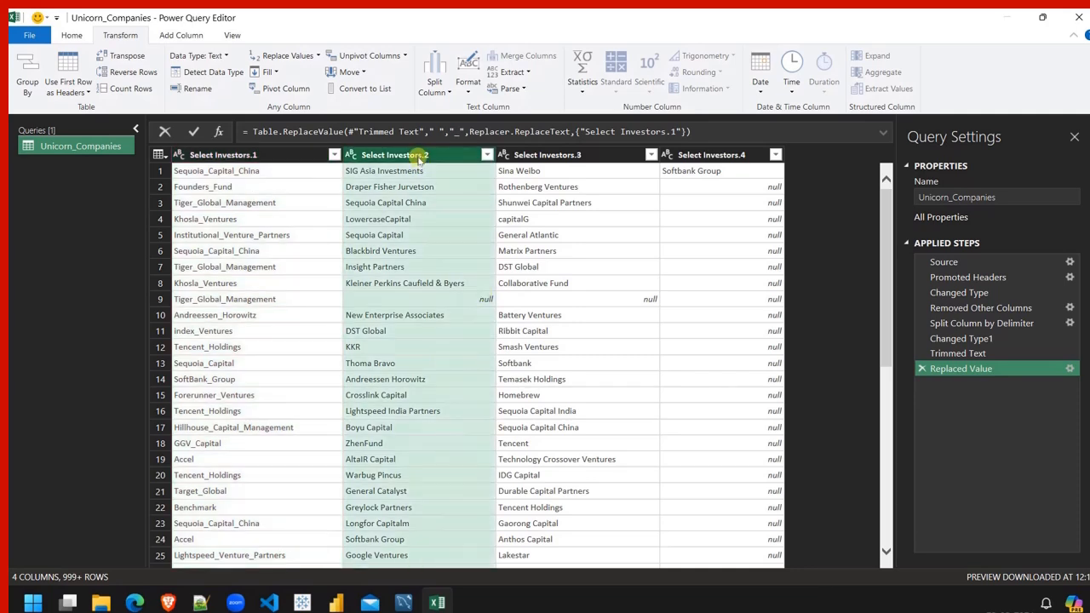
shift+click(542, 157)
shift+click(688, 155)
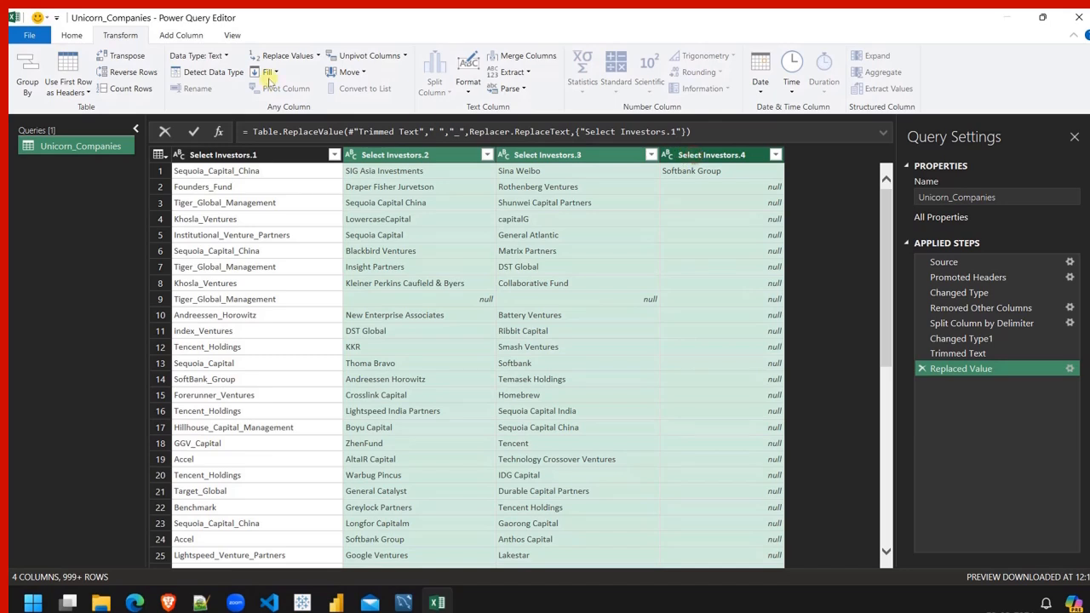
click(294, 55)
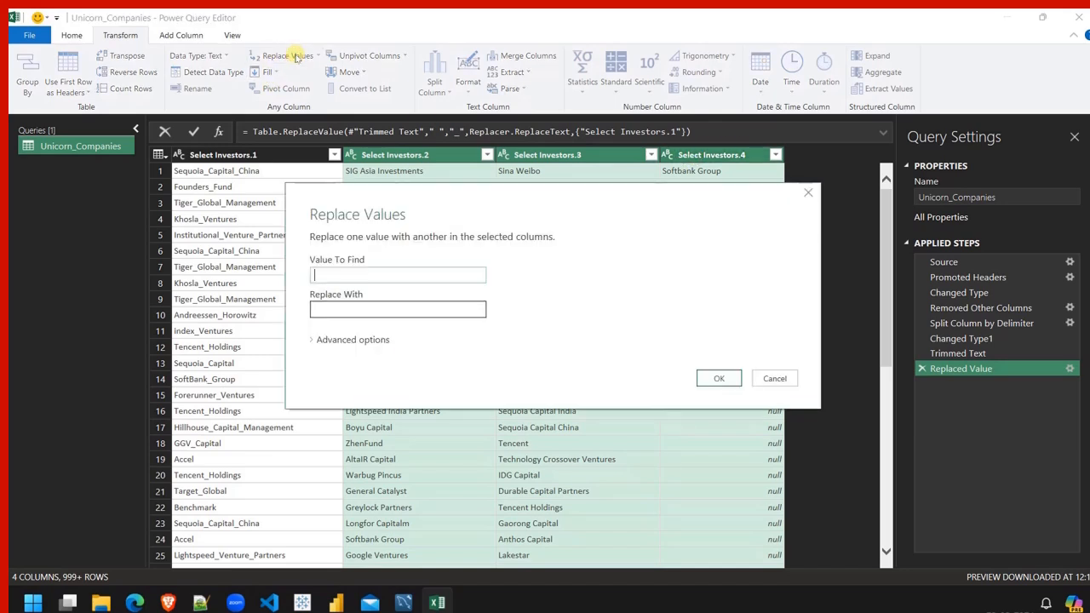
click(431, 310)
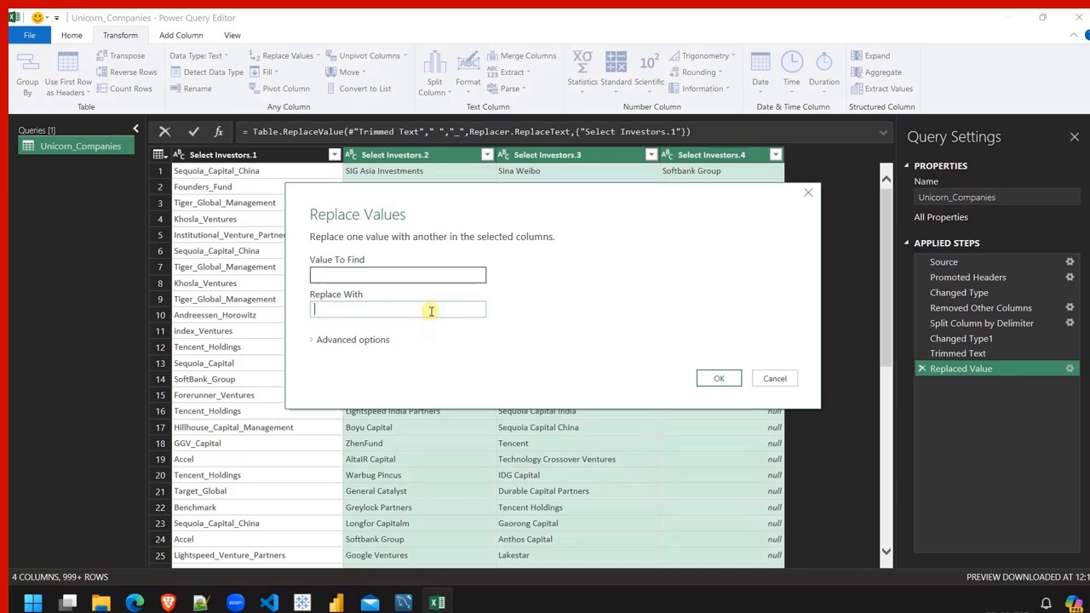
text(_)
click(703, 376)
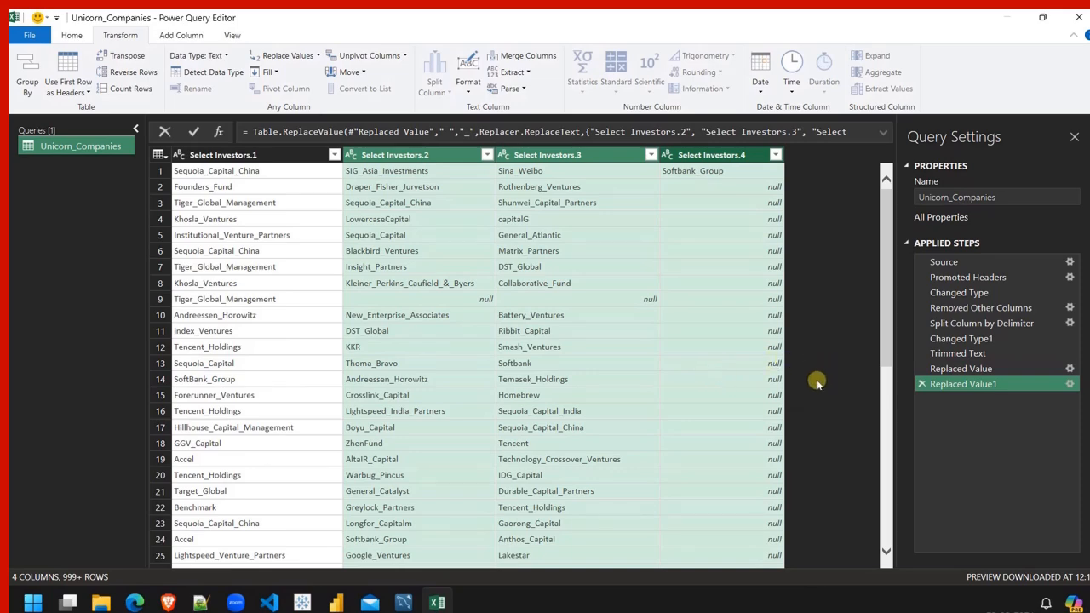
scroll(815, 383, down, 4)
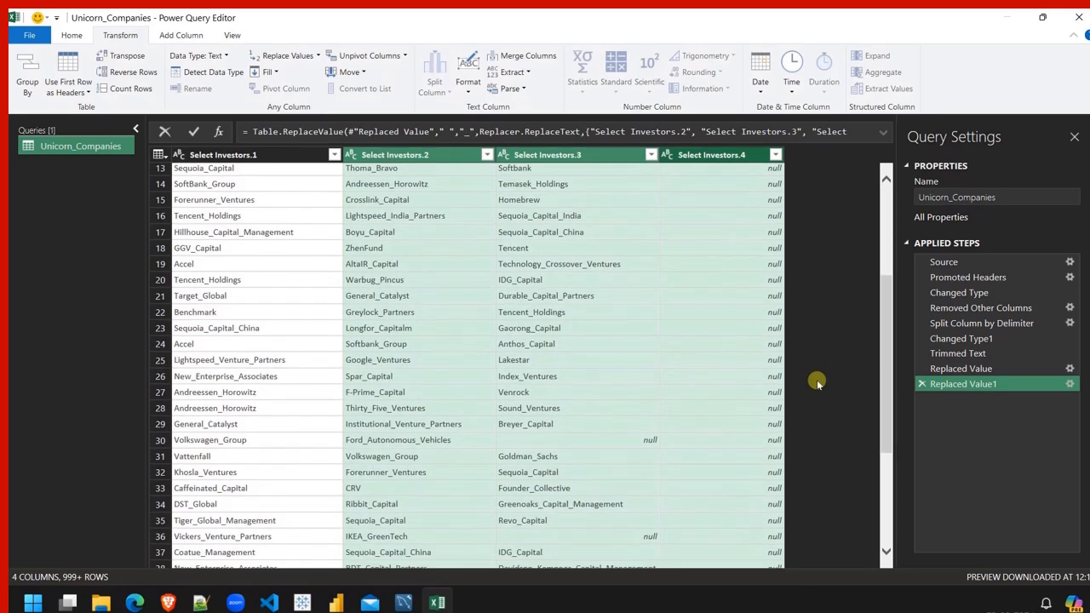
scroll(815, 383, up, 4)
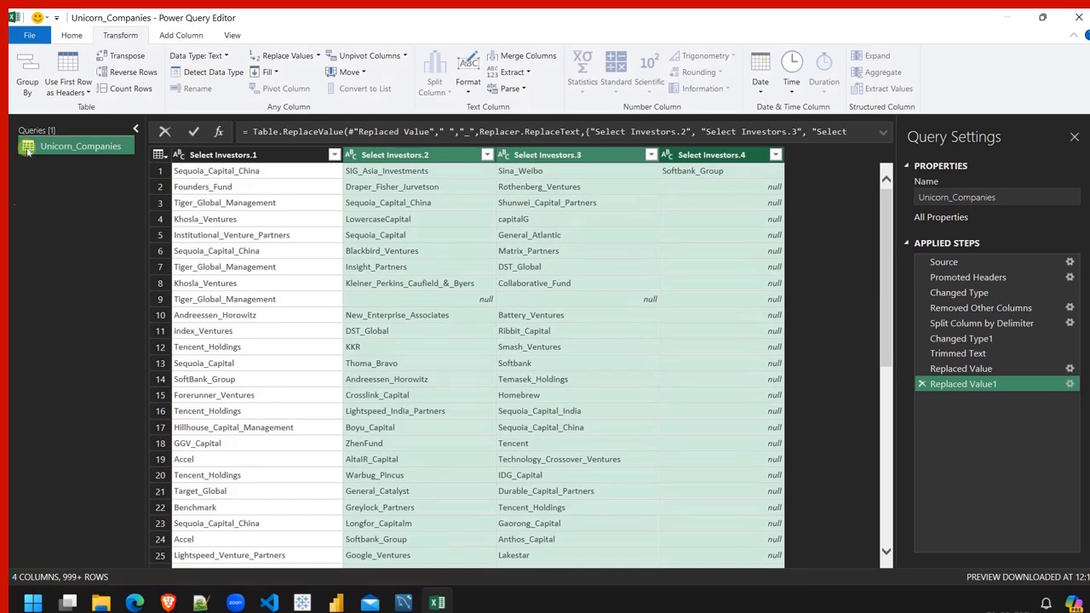
Rename the Select Investors.1 column to Investors.1.
click(71, 36)
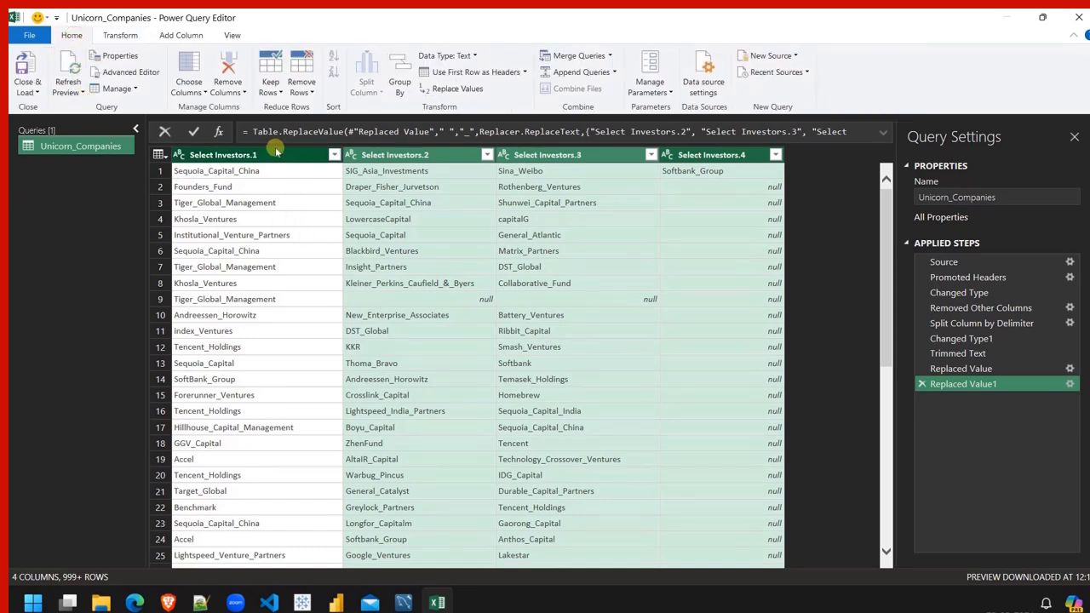
double_click(220, 155)
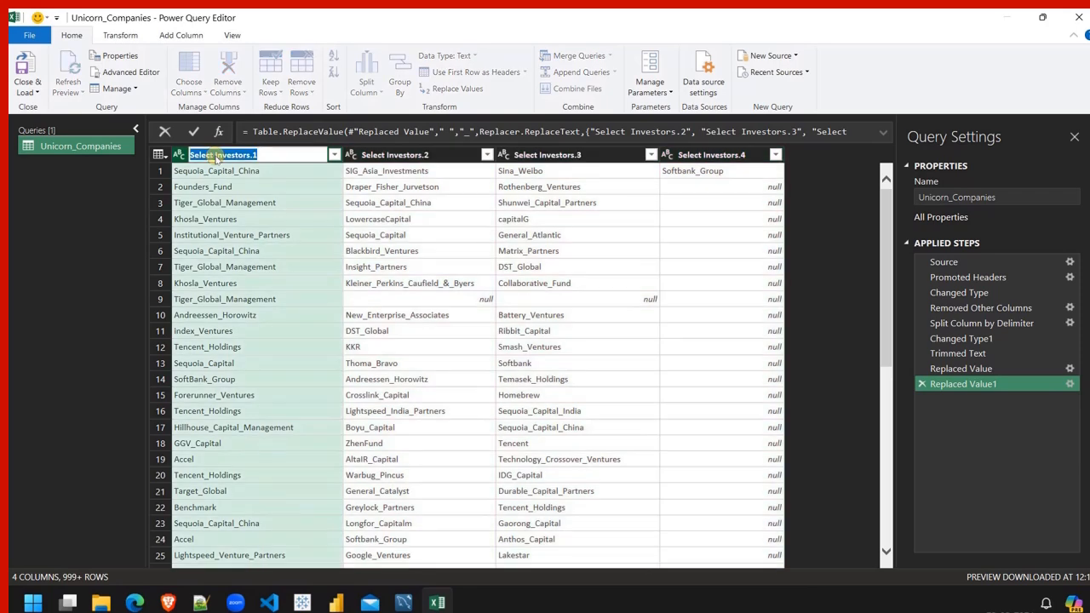
key(BackSpace)
key(BackSpace)
key(Return)
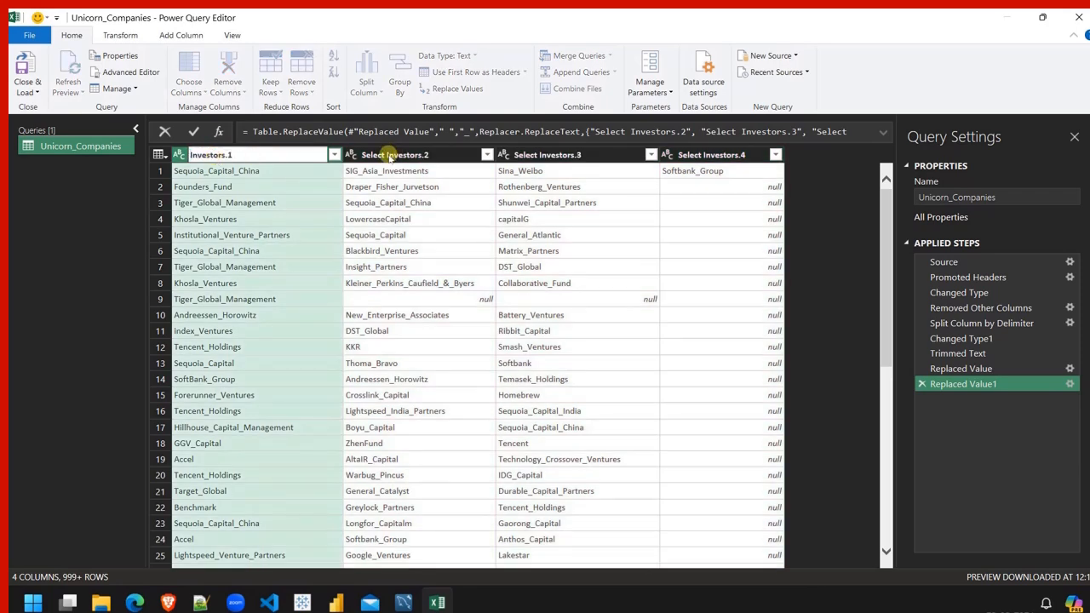
Rename the Select Investors.2 column to Investors.2.
double_click(389, 155)
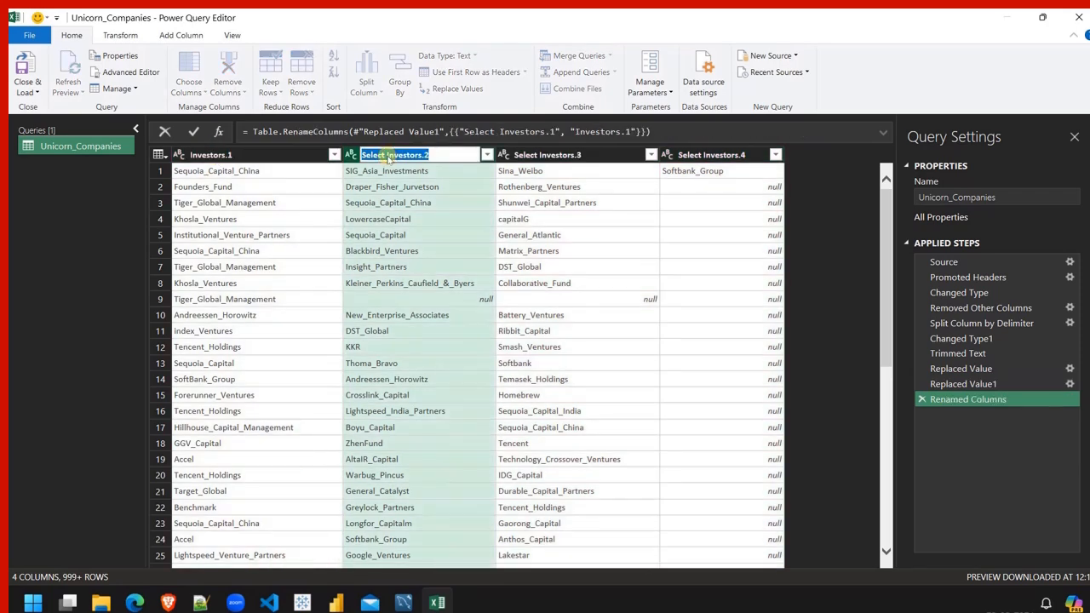
click(388, 157)
key(BackSpace)
key(BackSpace)
key(BackSpace)
key(BackSpace)
key(BackSpace)
key(BackSpace)
key(BackSpace)
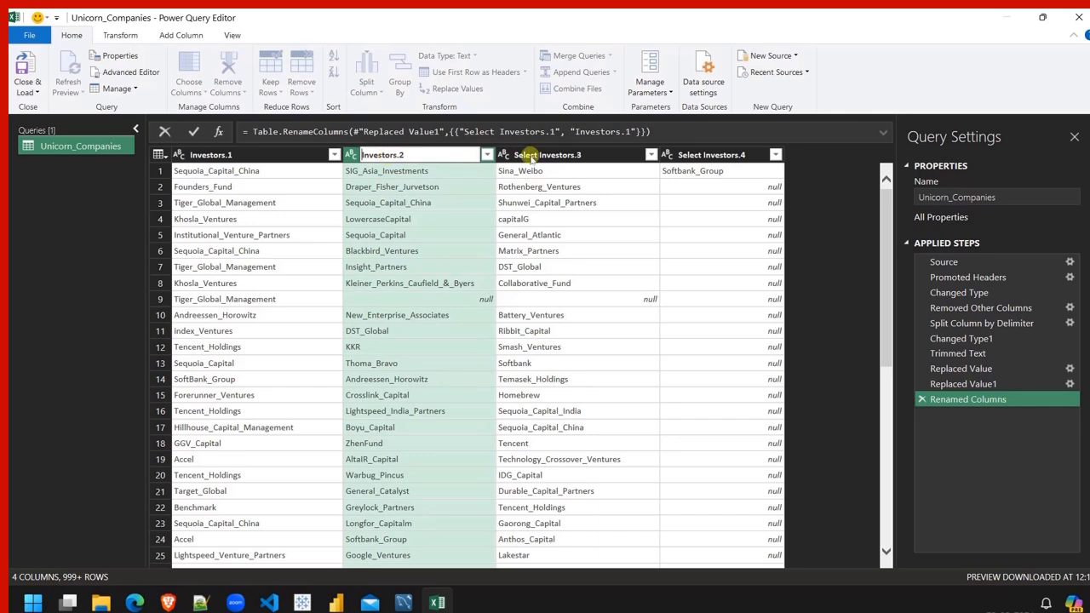
Rename the Select Investors.3 column to Investors.3.
click(541, 157)
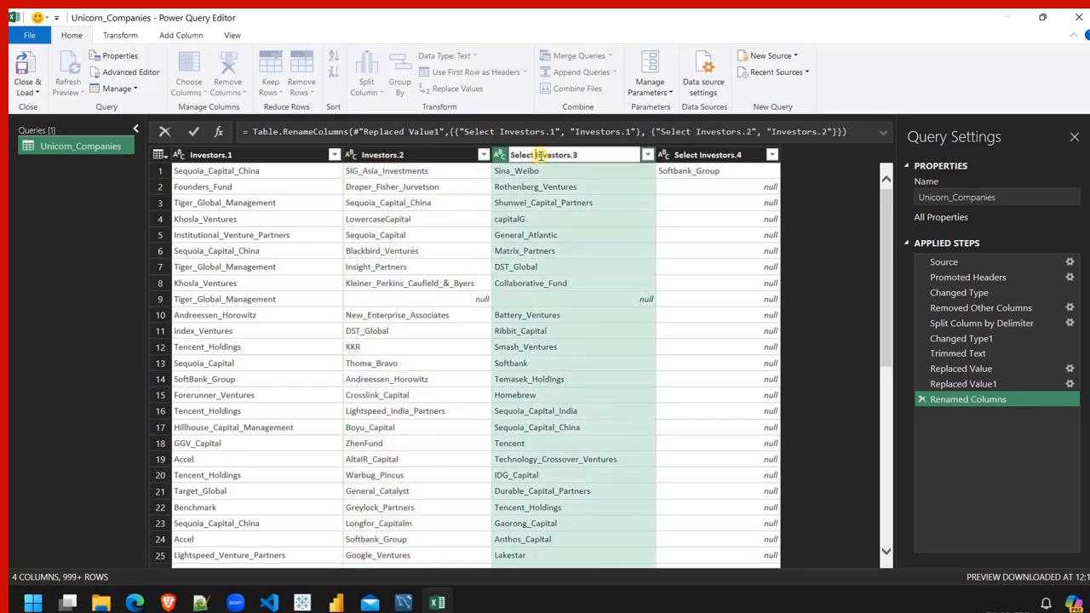
key(BackSpace)
key(BackSpace)
key(BackSpace)
key(BackSpace)
key(BackSpace)
key(BackSpace)
key(BackSpace)
Rename the Select Investors.4 column to Investors.4.
double_click(700, 157)
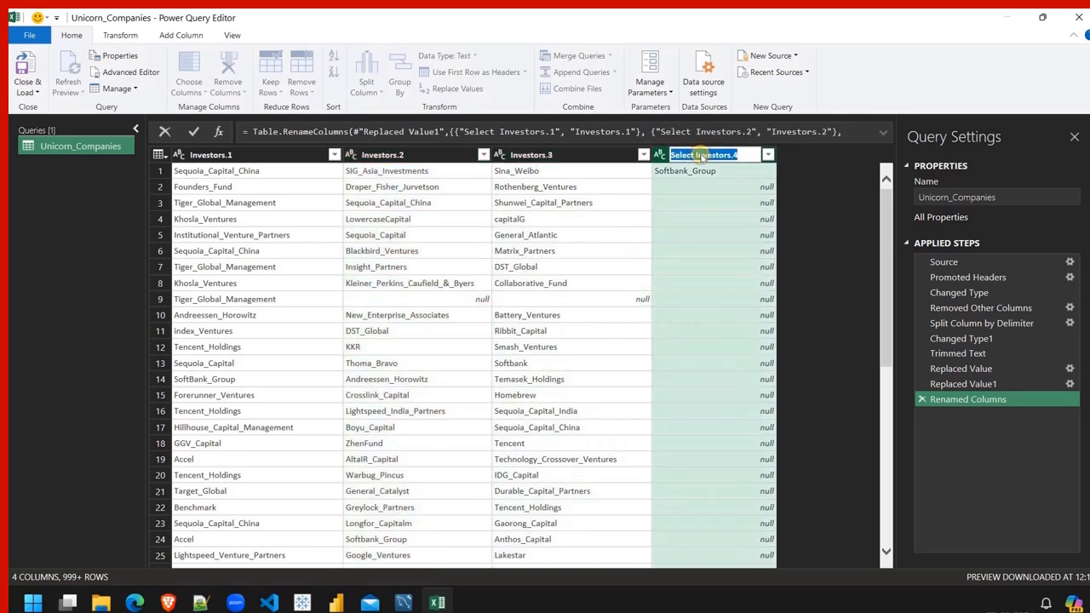
click(700, 155)
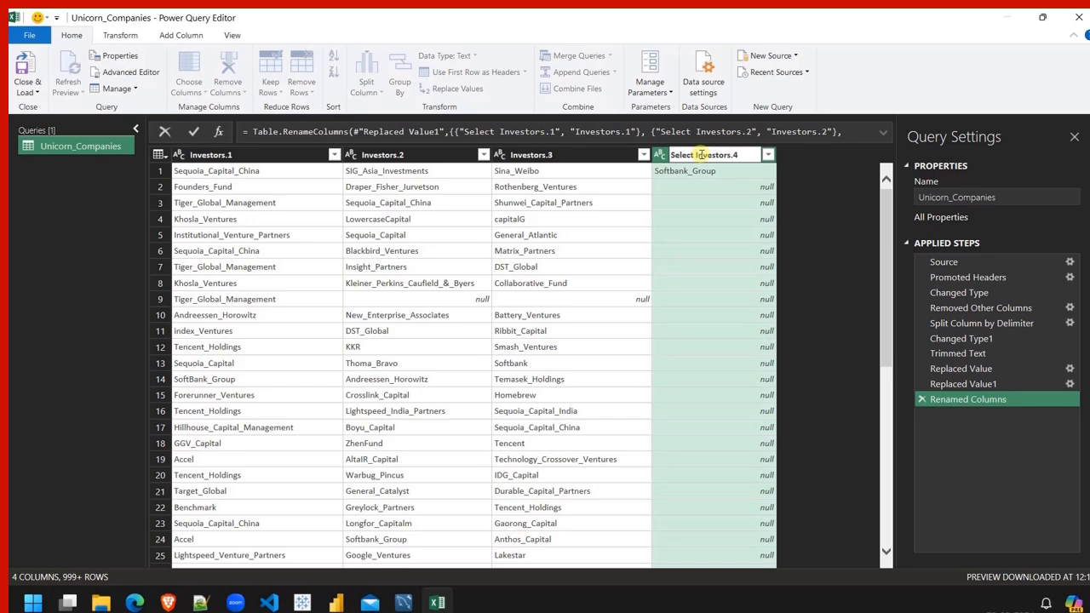
key(BackSpace)
key(BackSpace)
key(BackSpace)
key(BackSpace)
key(BackSpace)
key(BackSpace)
key(BackSpace)
key(Return)
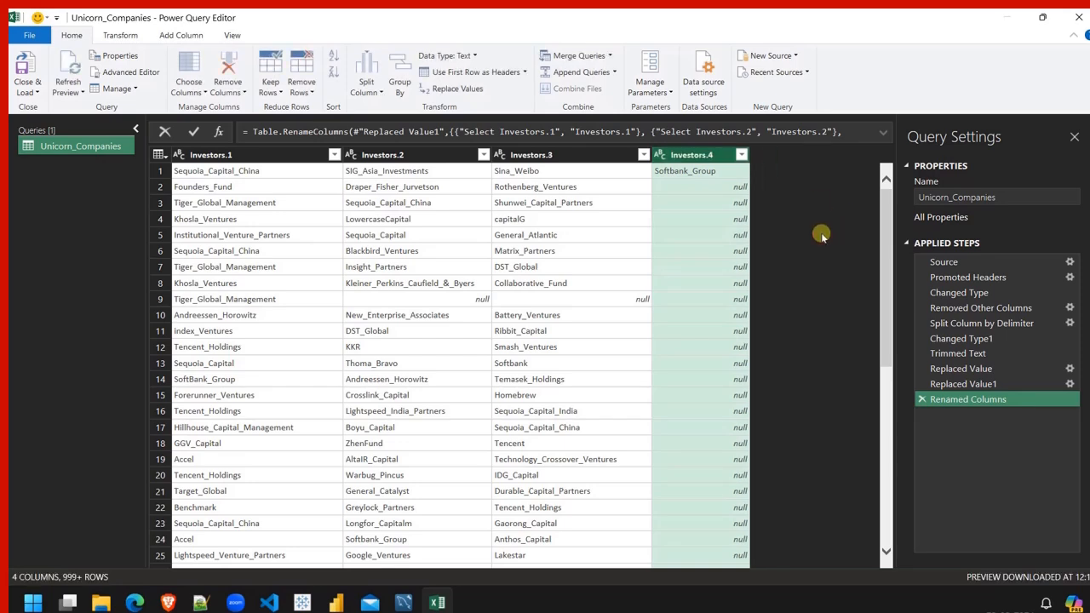
Load the cleaned investor query into a new worksheet and close the Queries & Connections pane.
click(28, 68)
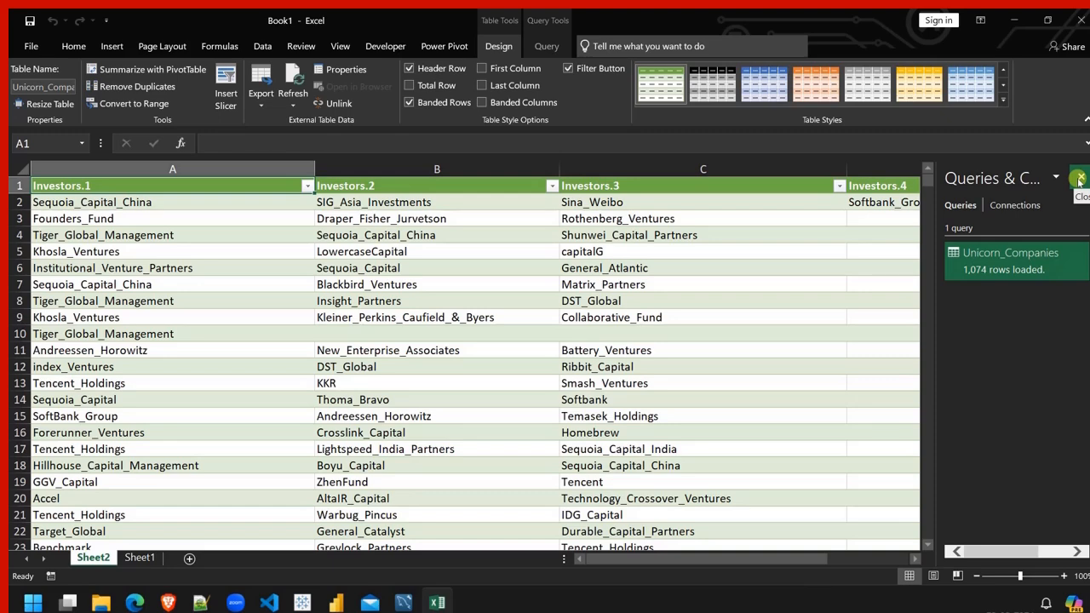
click(1080, 178)
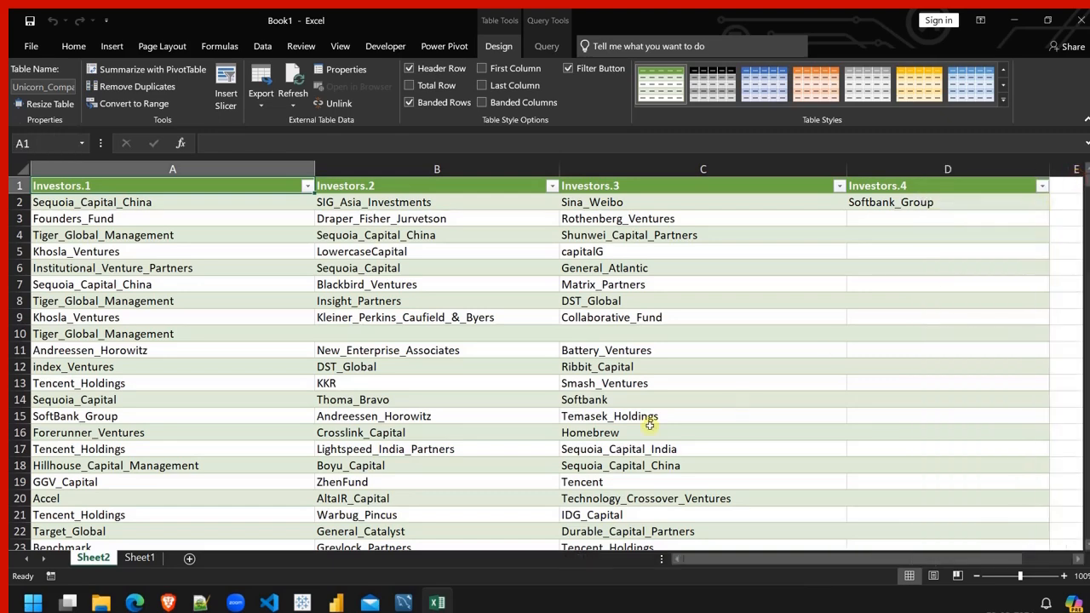
scroll(418, 418, down, 1)
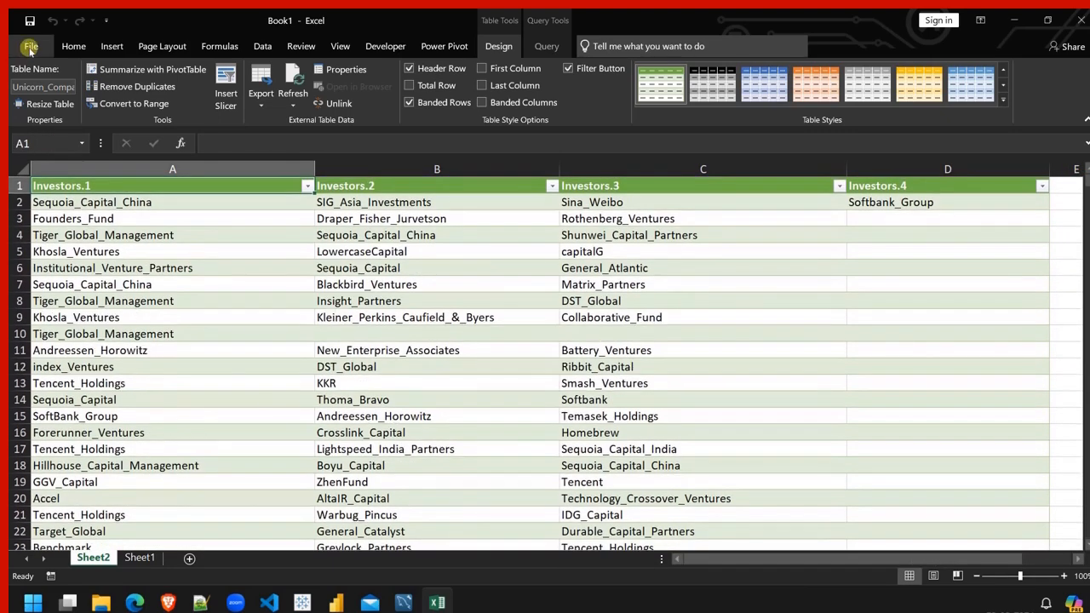
click(31, 46)
click(40, 177)
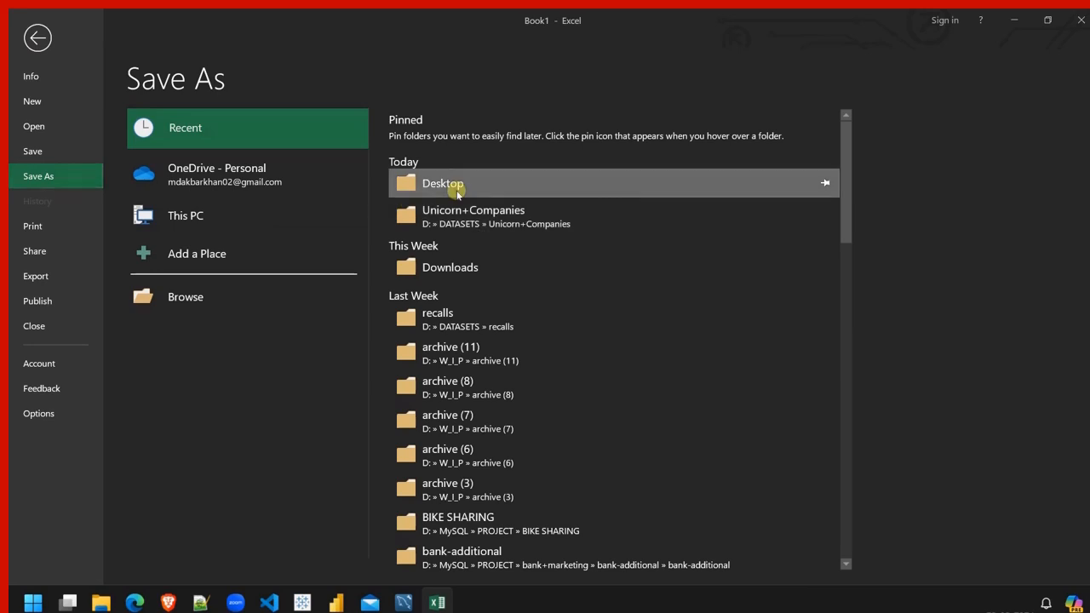
click(452, 182)
scroll(290, 180, down, 5)
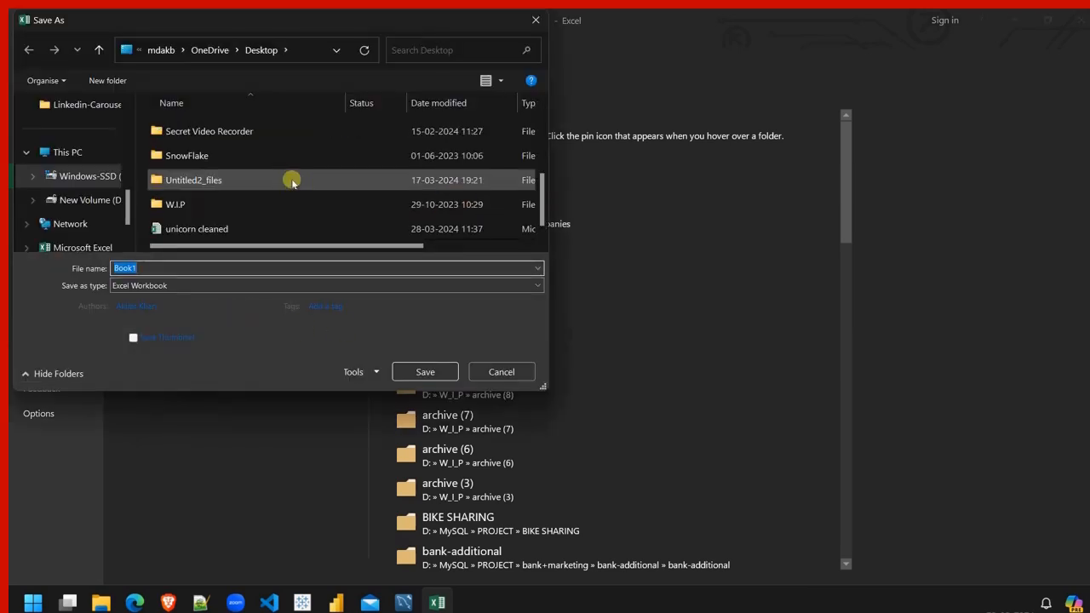
click(206, 287)
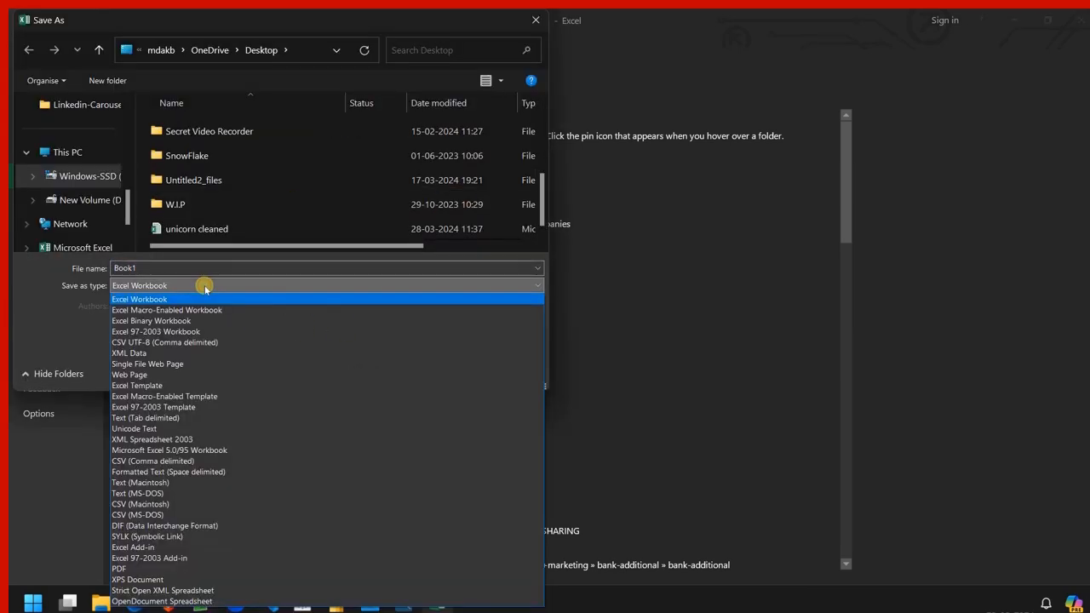
click(153, 461)
scroll(267, 219, down, 5)
click(215, 175)
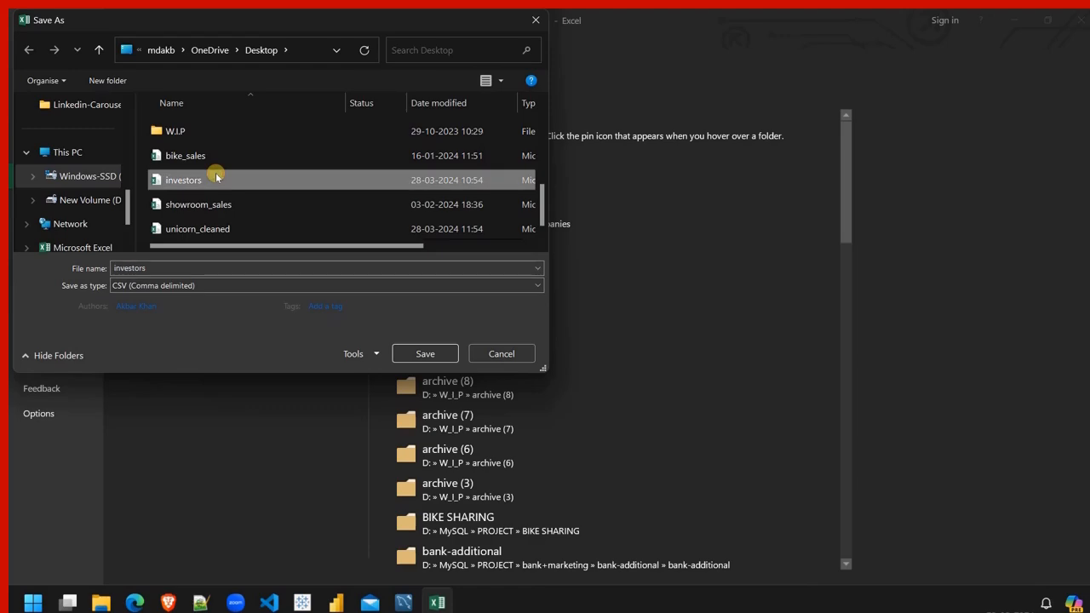
click(415, 351)
click(595, 305)
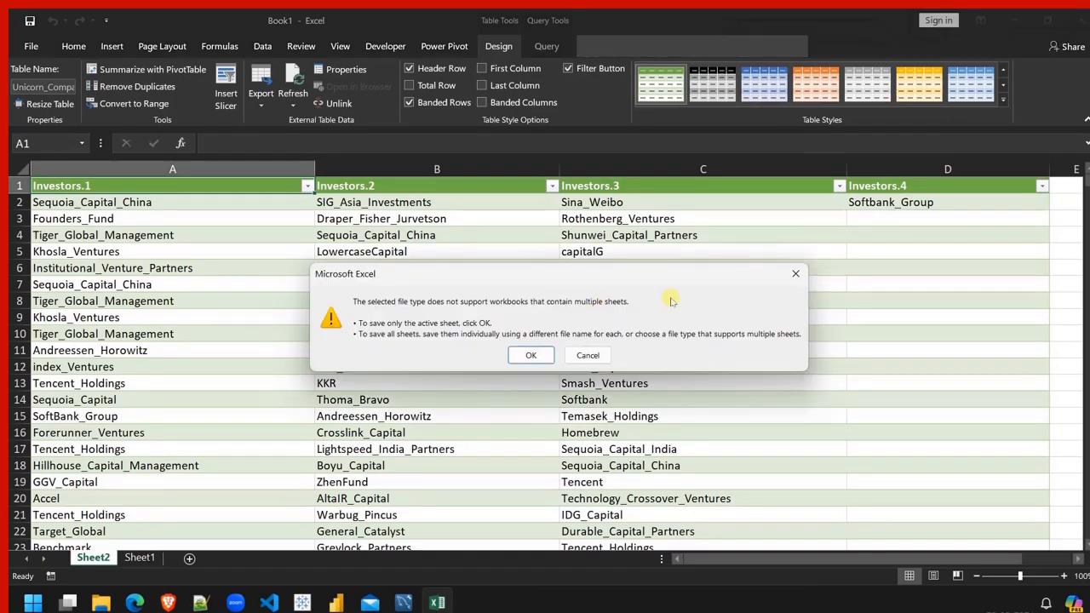
click(590, 356)
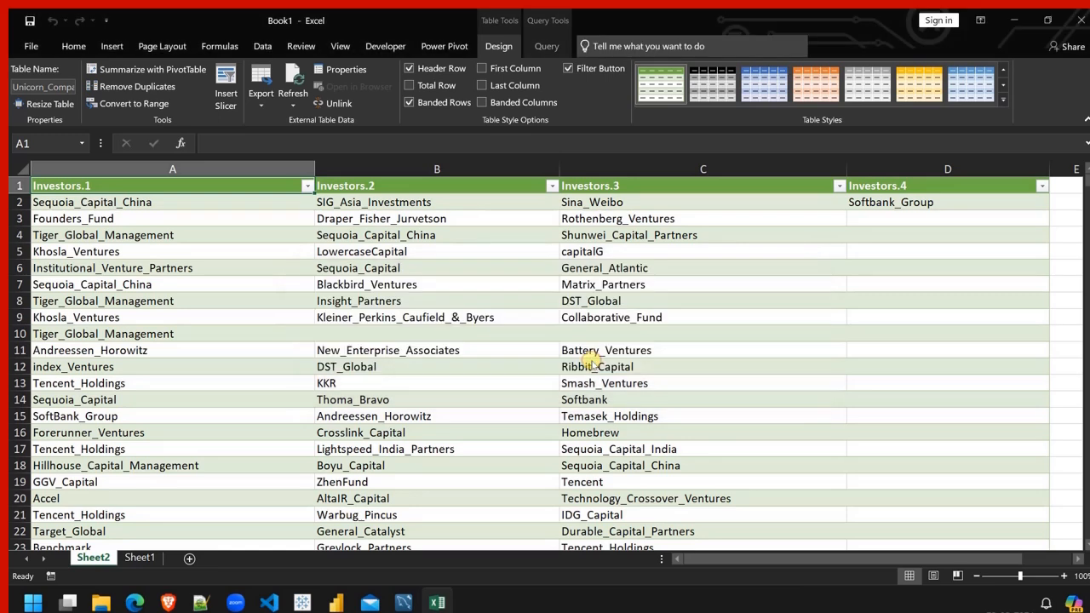
Reopen the Unicorn_Companies query in the Power Query Editor and delete its Removed Other Columns step.
click(262, 47)
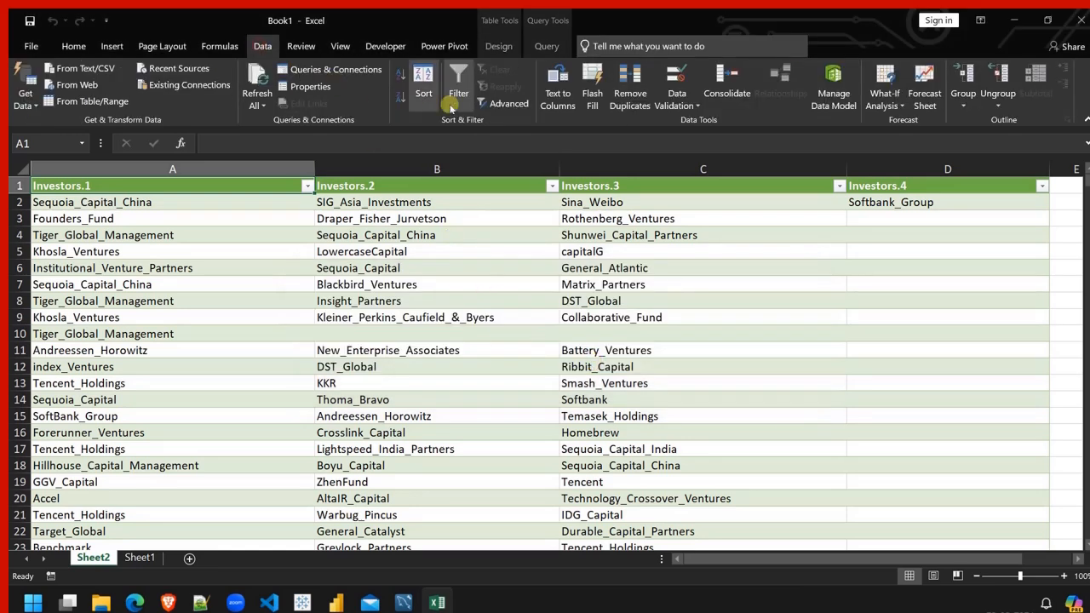
click(344, 72)
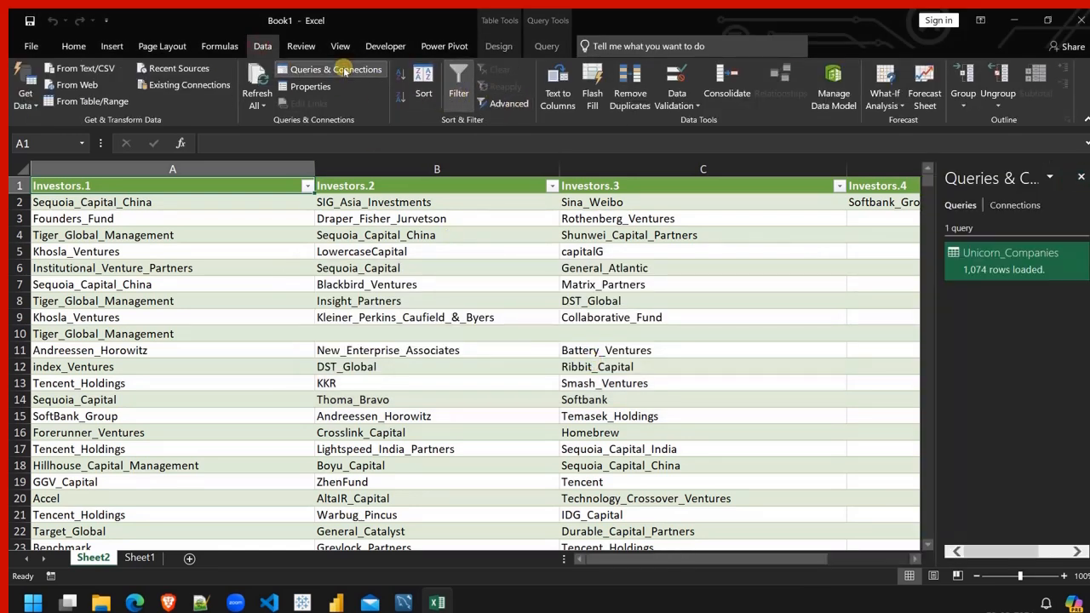
click(999, 264)
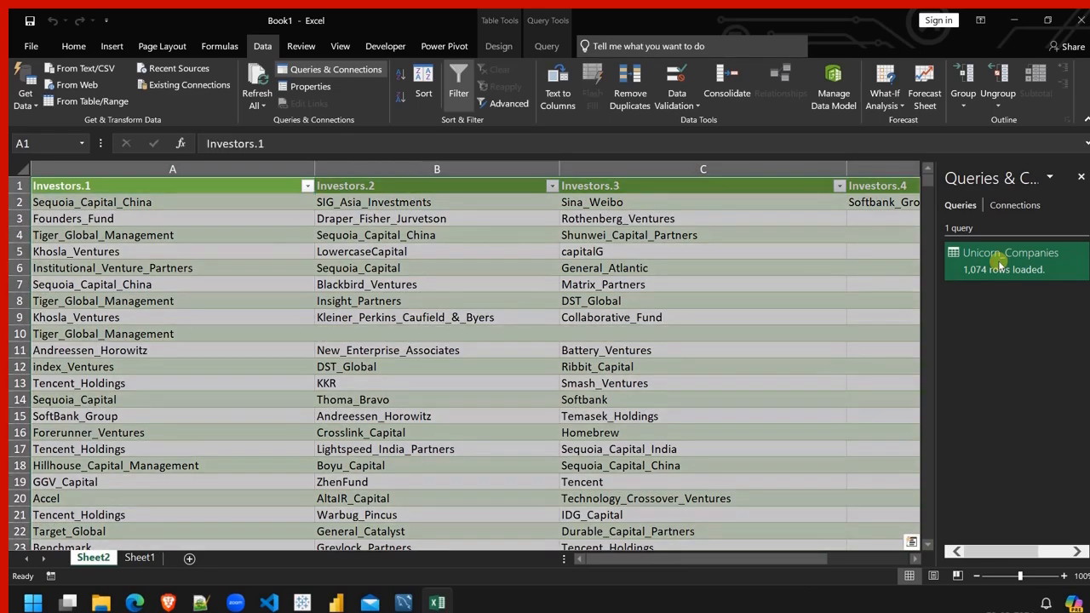
double_click(1000, 264)
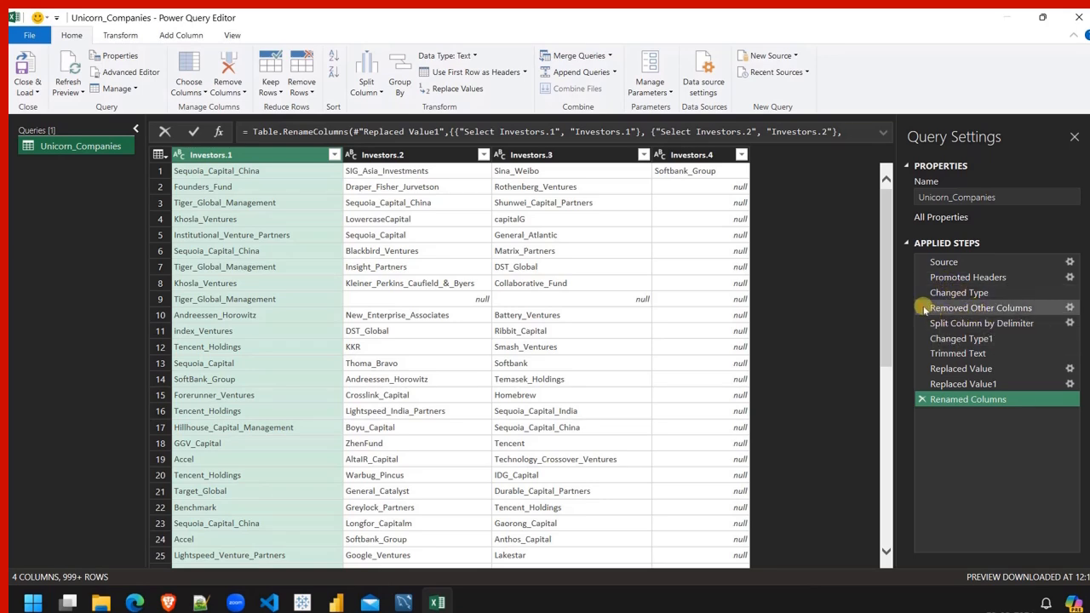
click(923, 307)
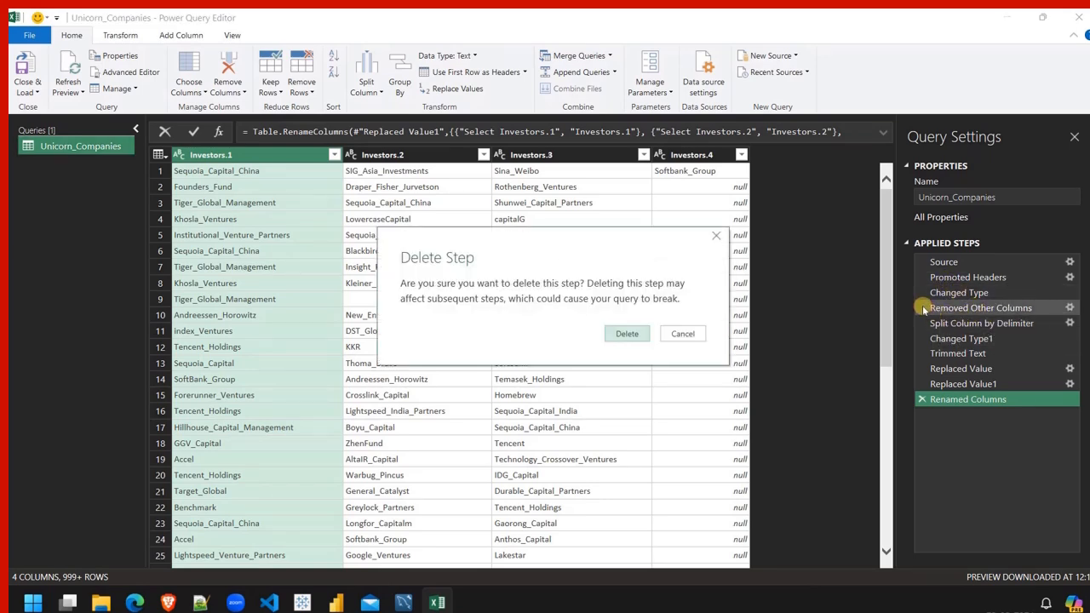
click(629, 334)
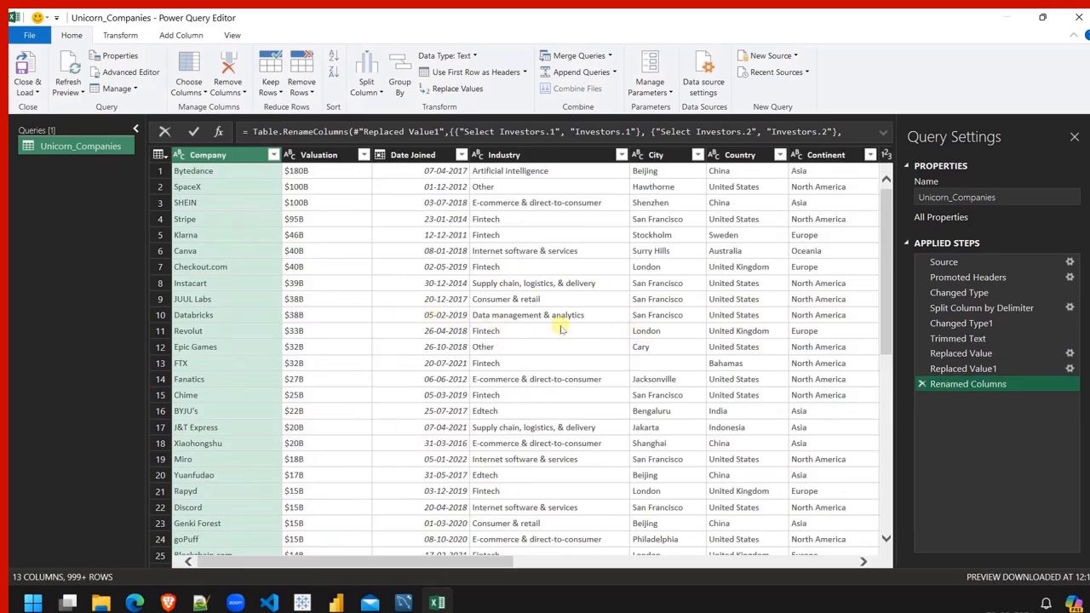
Keep only the Investors.1, Investors.2, Investors.3, Investors.4 and Company columns by removing all other columns from the query.
scroll(609, 328, right, 5)
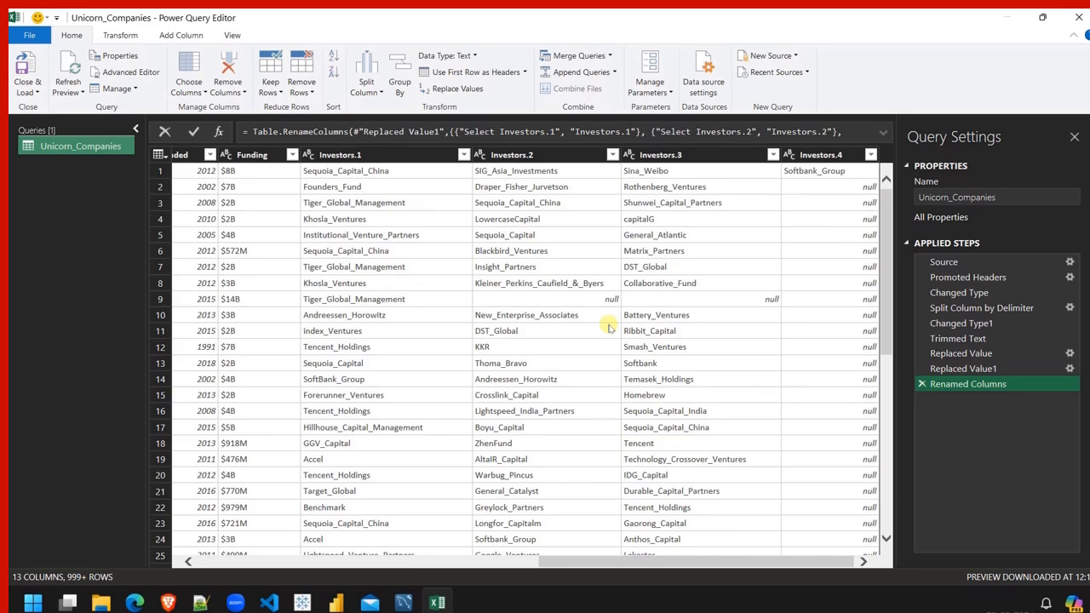
click(376, 157)
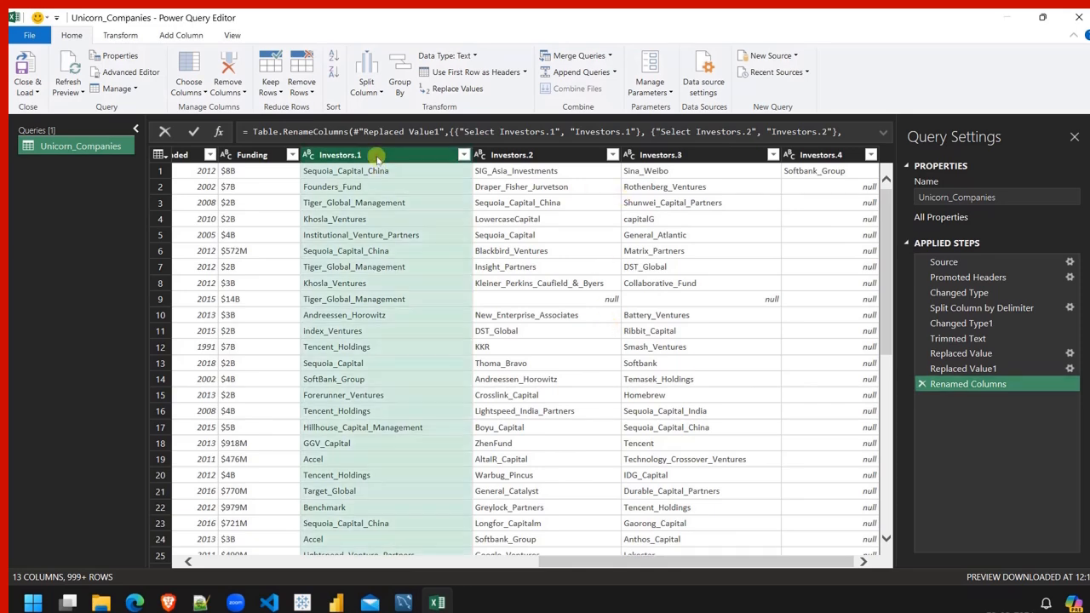
shift+click(515, 155)
shift+click(685, 155)
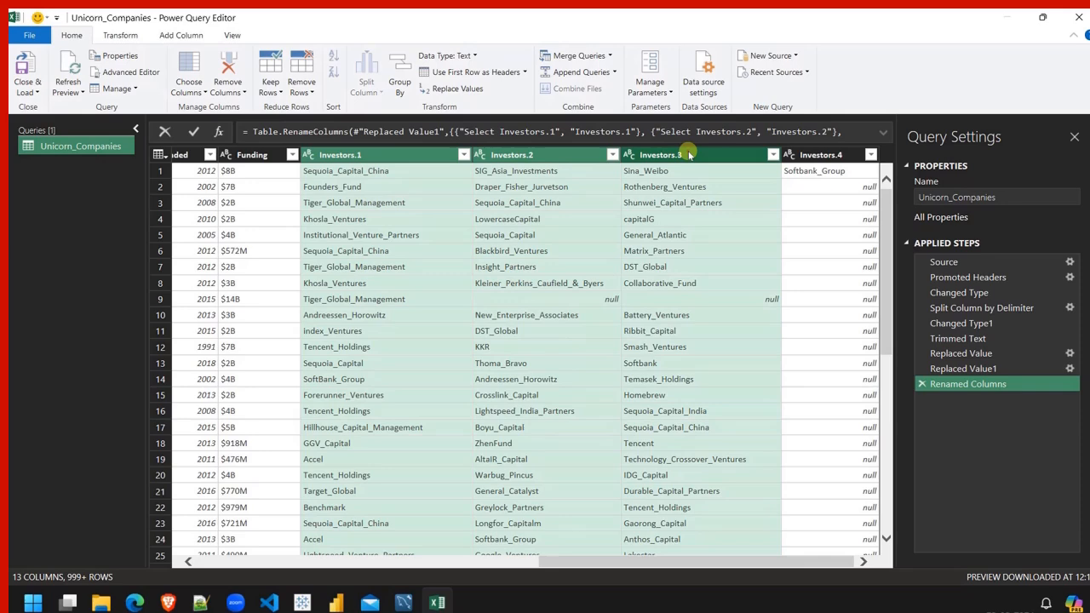
shift+click(828, 155)
scroll(358, 322, left, 10)
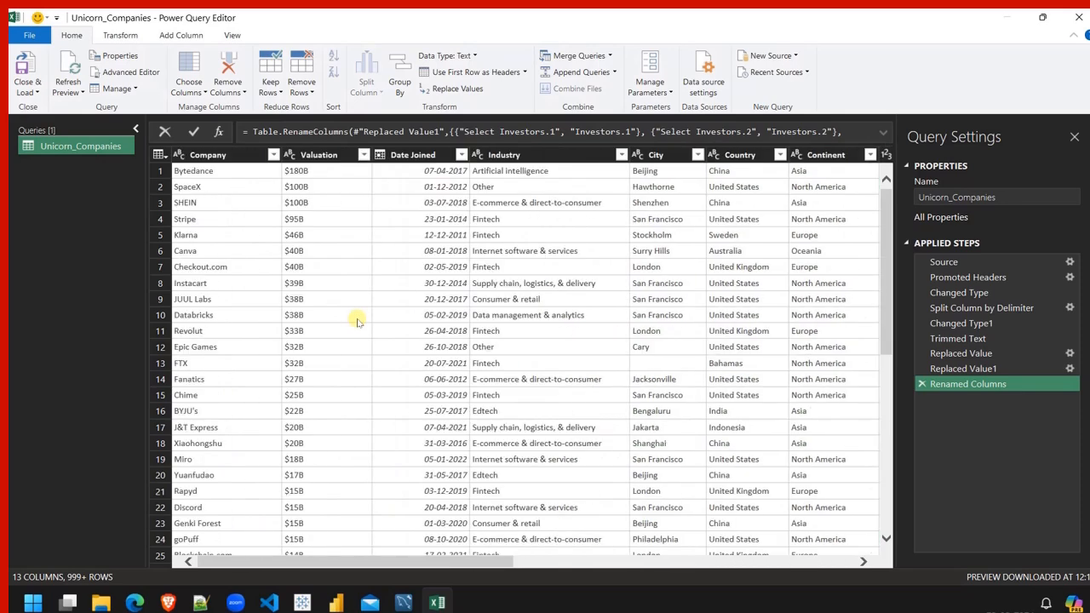
click(194, 155)
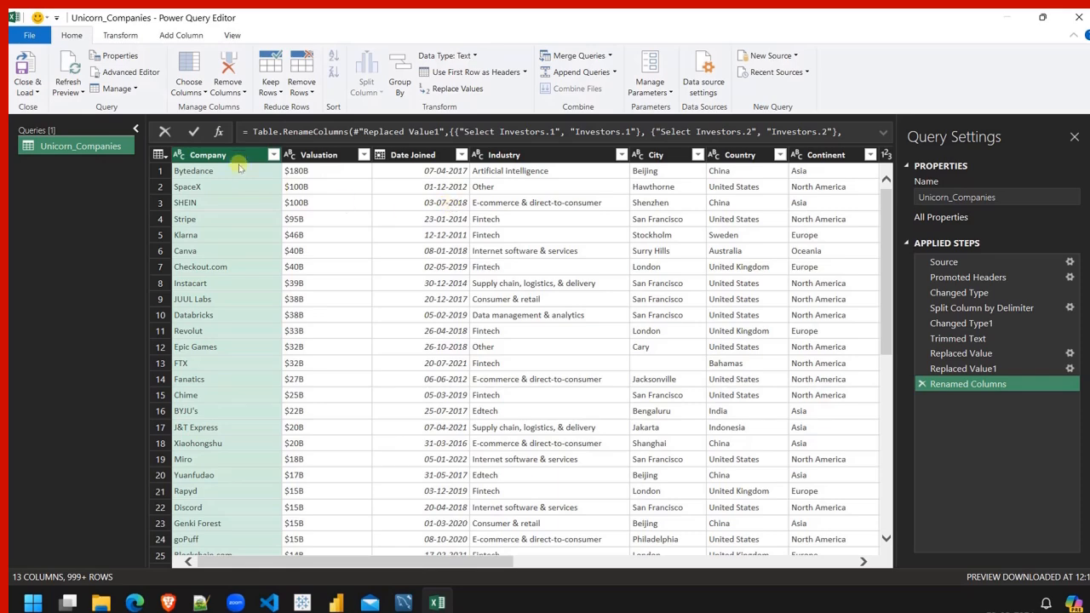
right_click(236, 159)
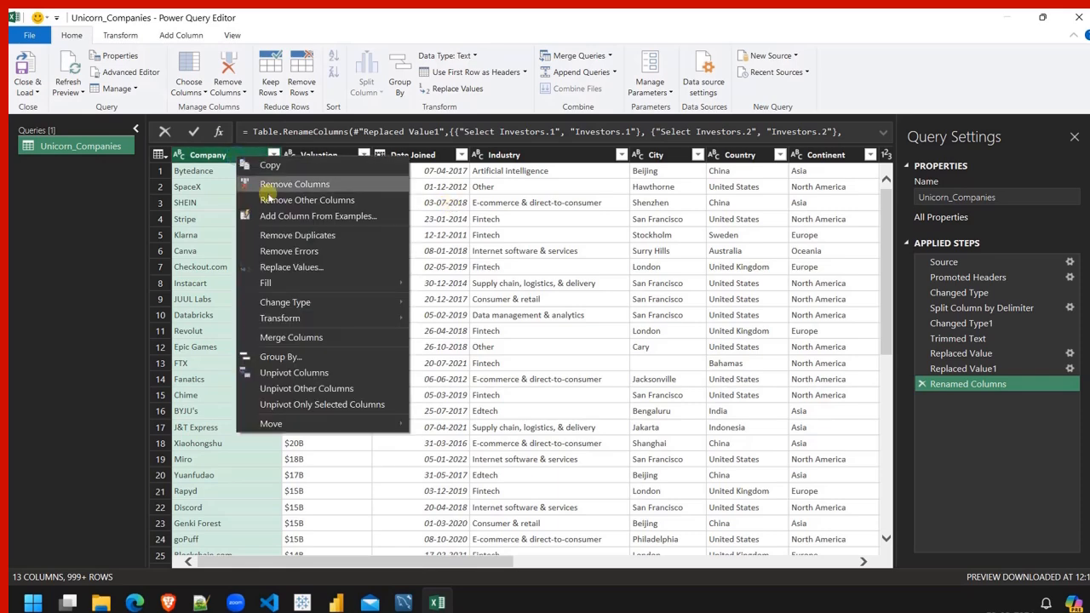
click(339, 204)
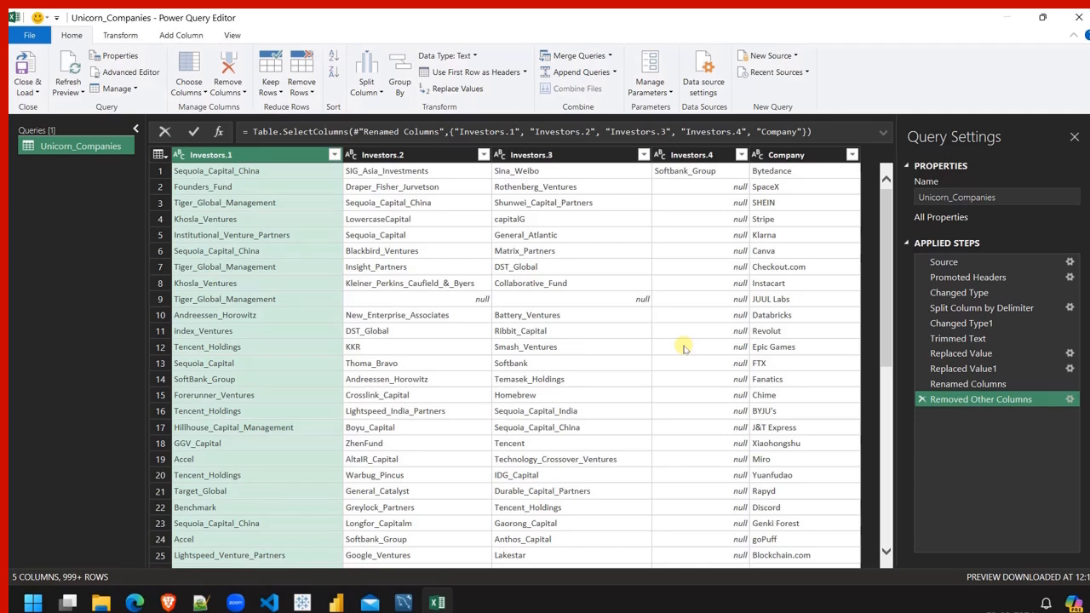
Move the Company column ahead of Investors.1 and load the updated query back into the worksheet.
ctrl+click(828, 159)
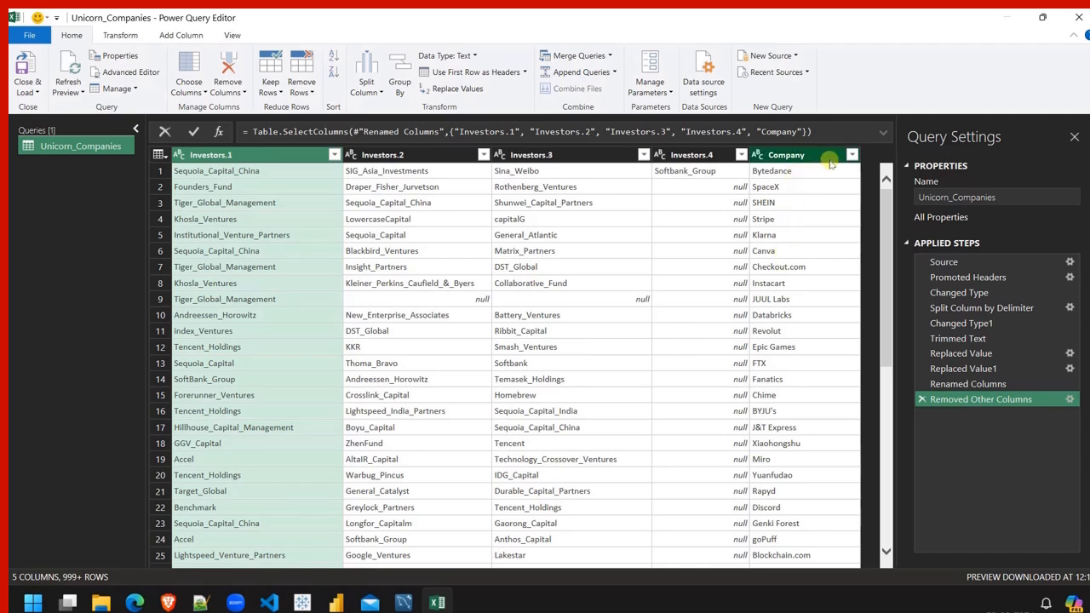
drag(831, 160, 194, 160)
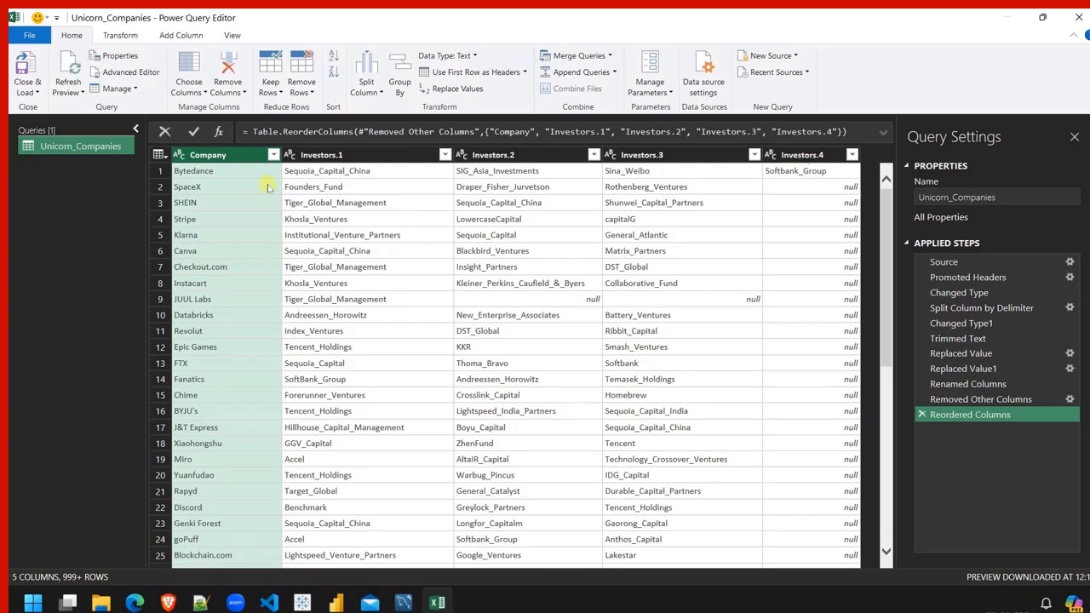
click(25, 63)
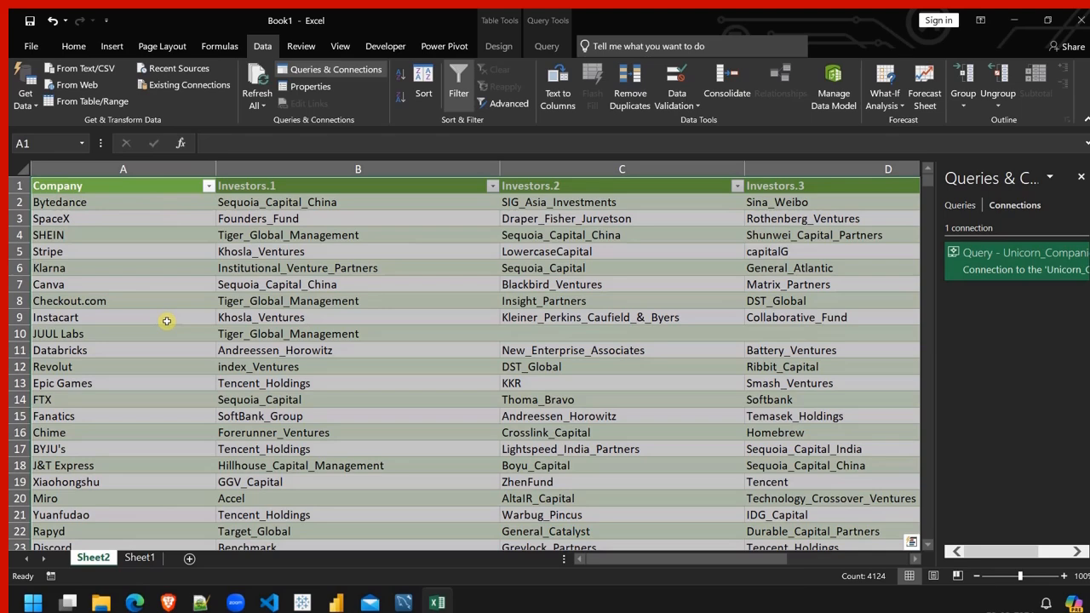
Save the active sheet as CSV (Comma delimited) over the investors file in the Desktop folder, and close the workbook.
click(31, 46)
click(49, 175)
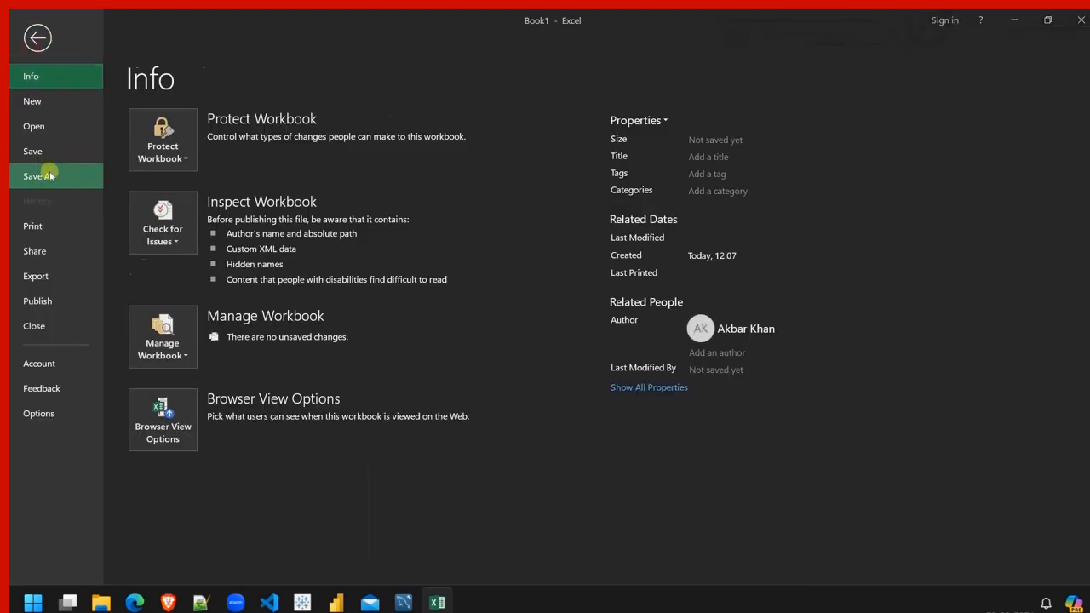
click(460, 184)
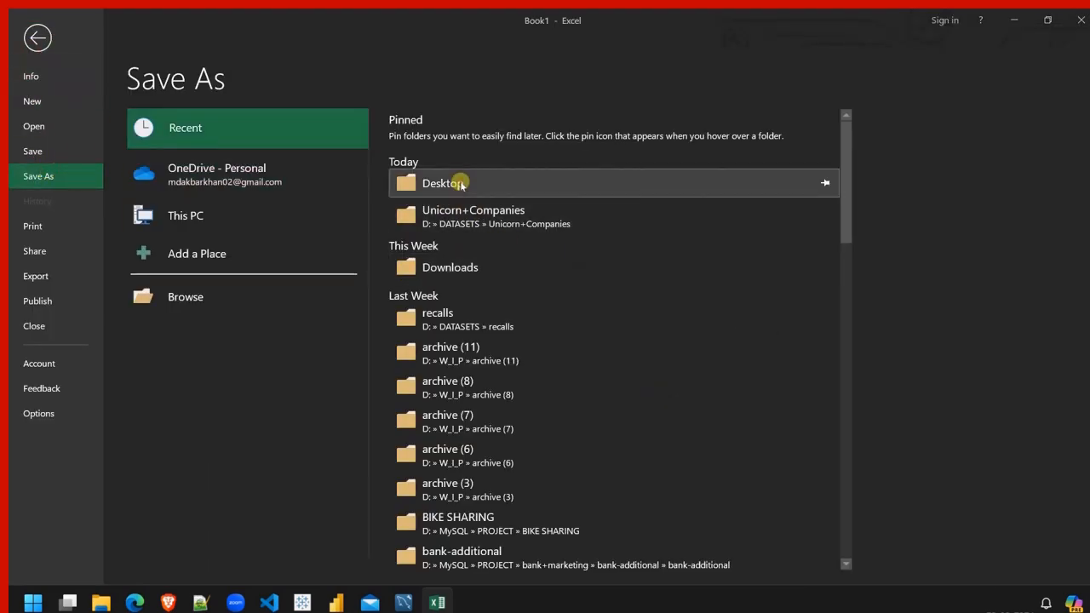
click(464, 289)
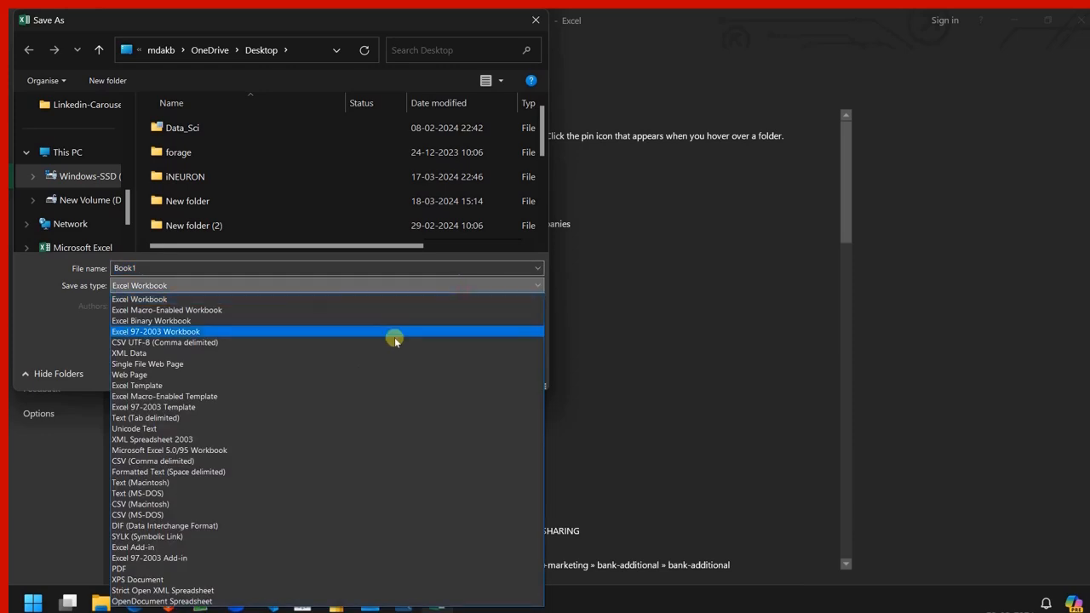
click(183, 453)
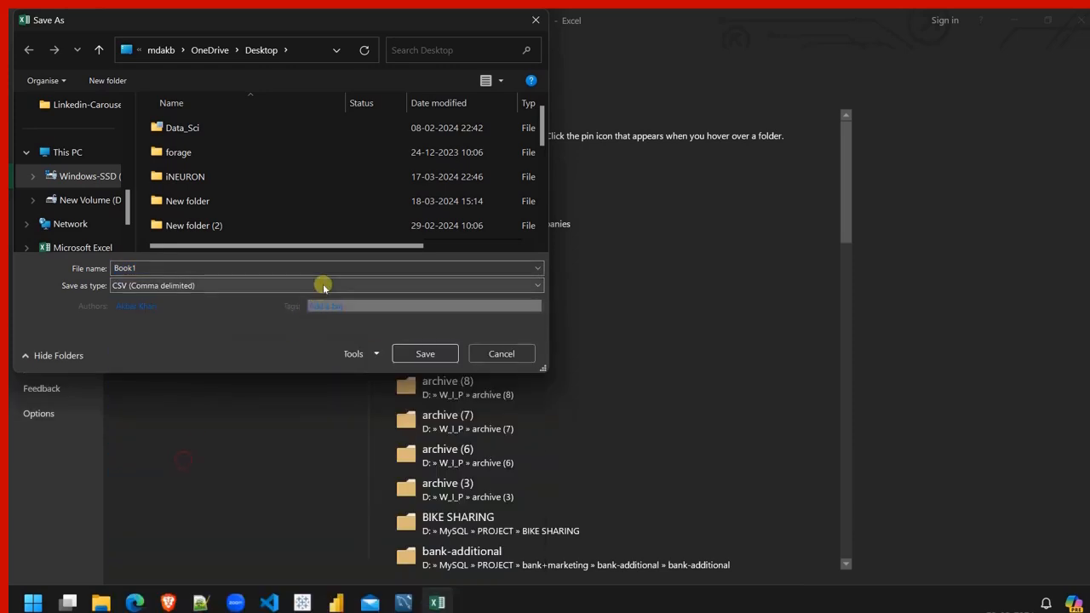
scroll(340, 179, down, 5)
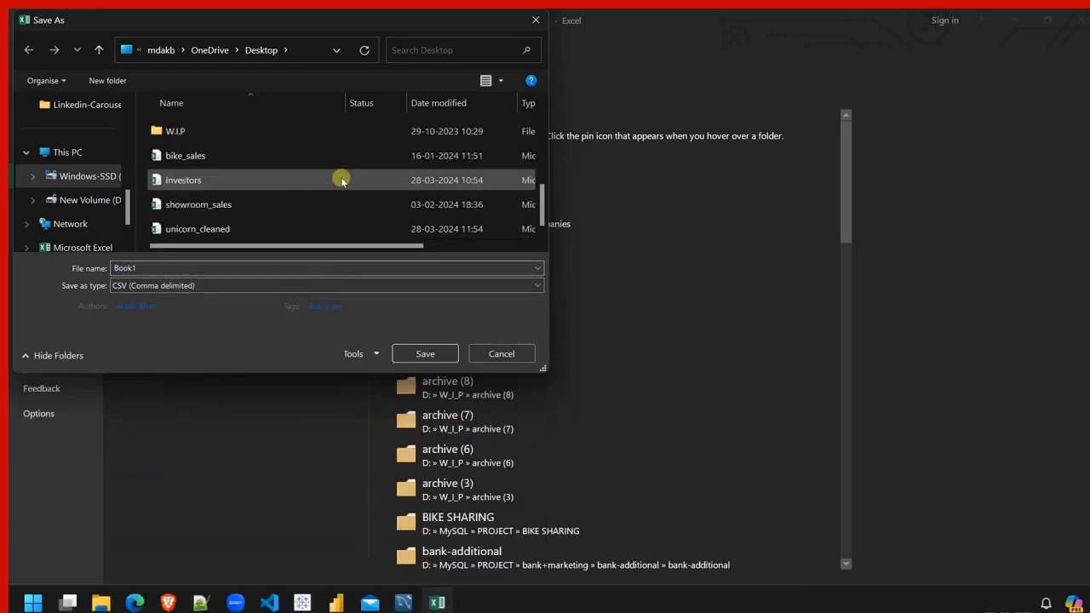
click(241, 180)
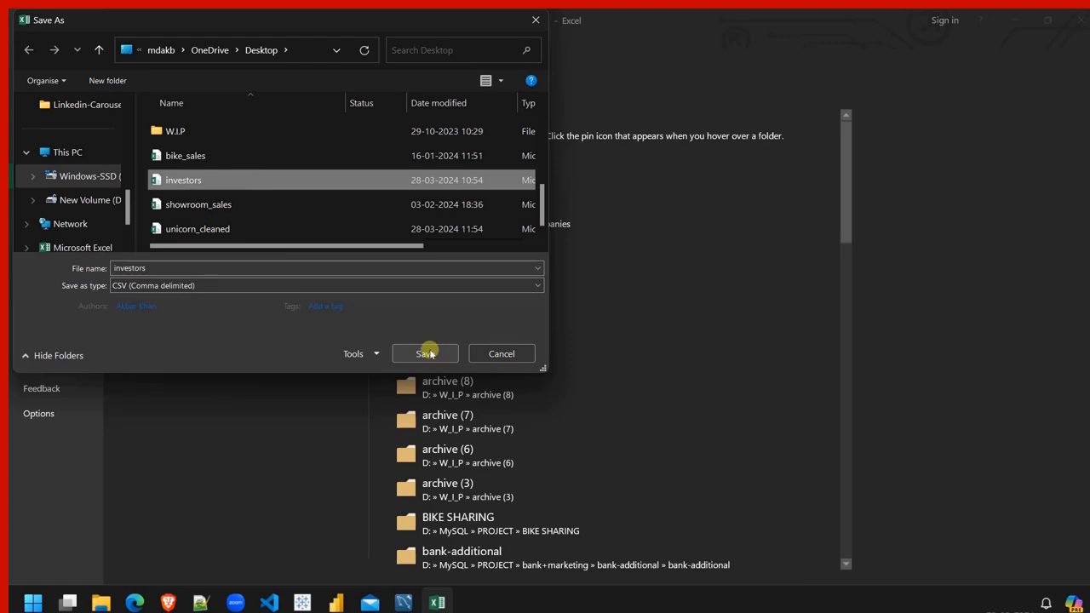
click(424, 354)
click(594, 306)
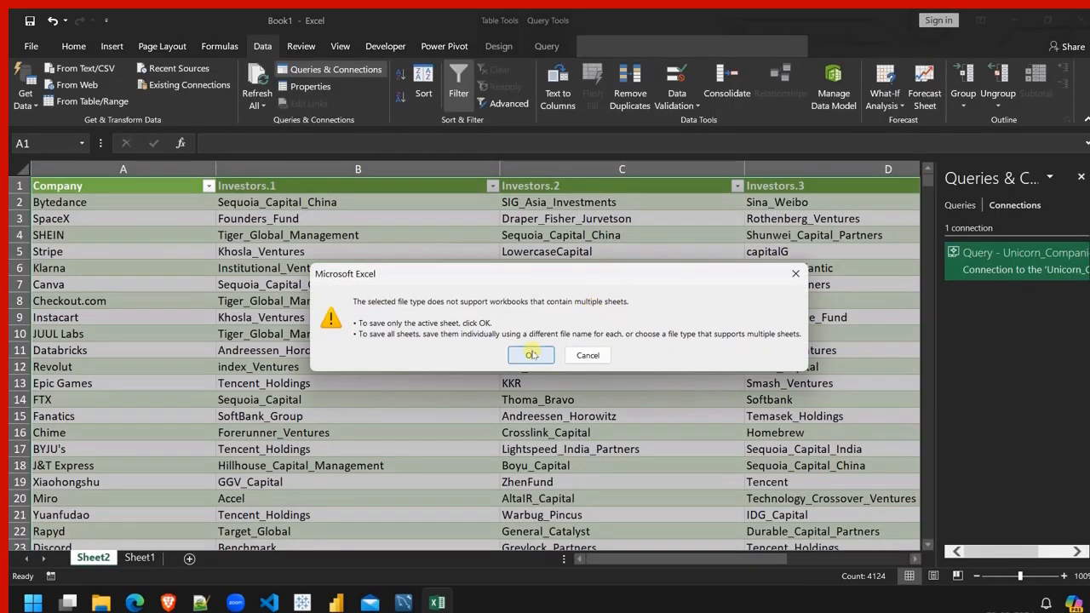
click(531, 354)
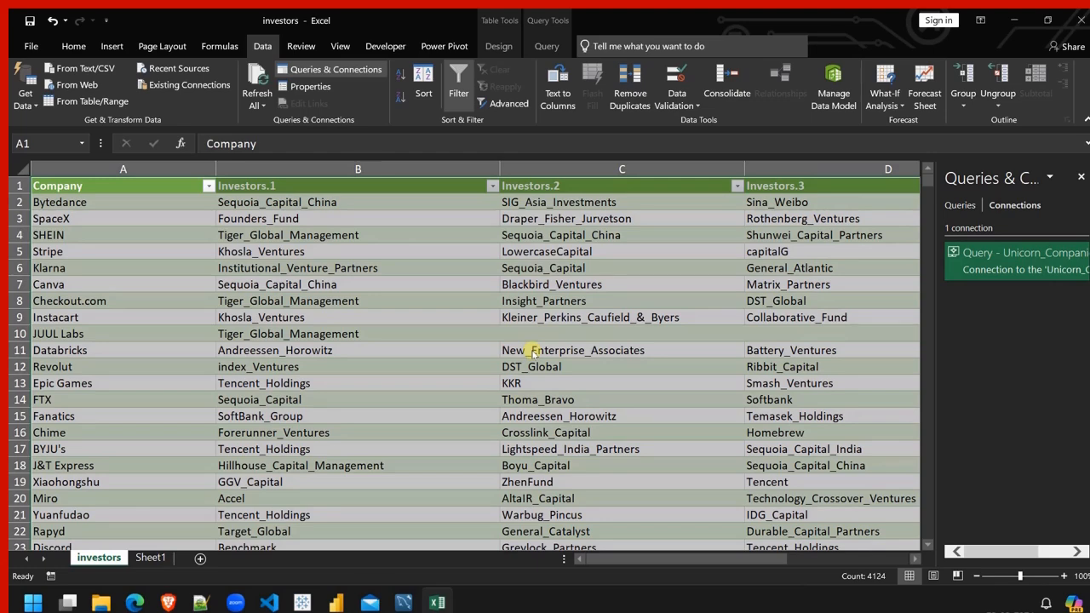
click(1077, 20)
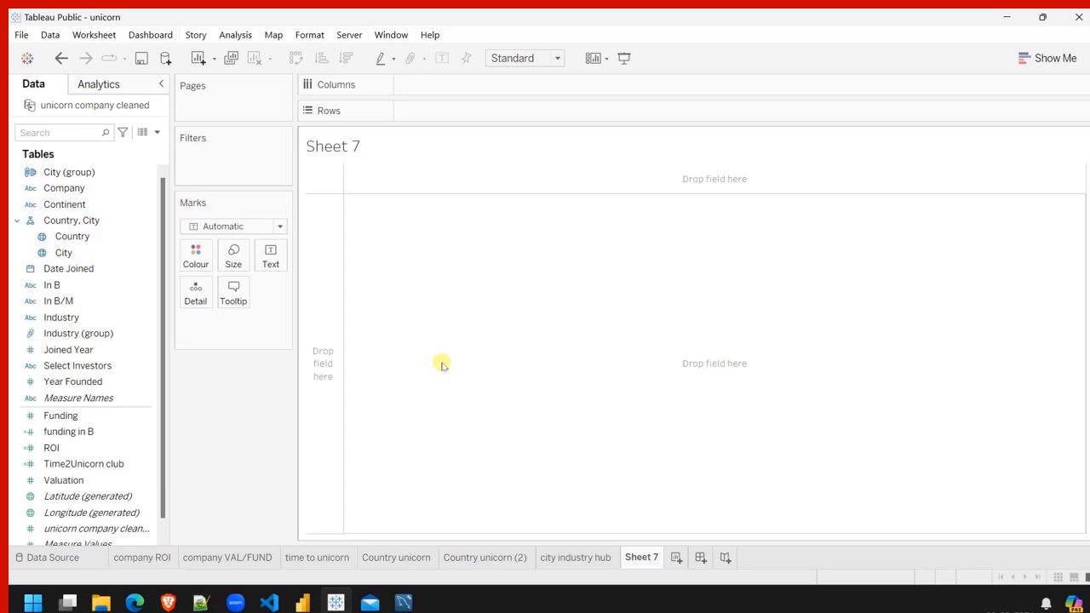
Add the investors CSV from the Desktop folder as a new text file data source.
click(50, 37)
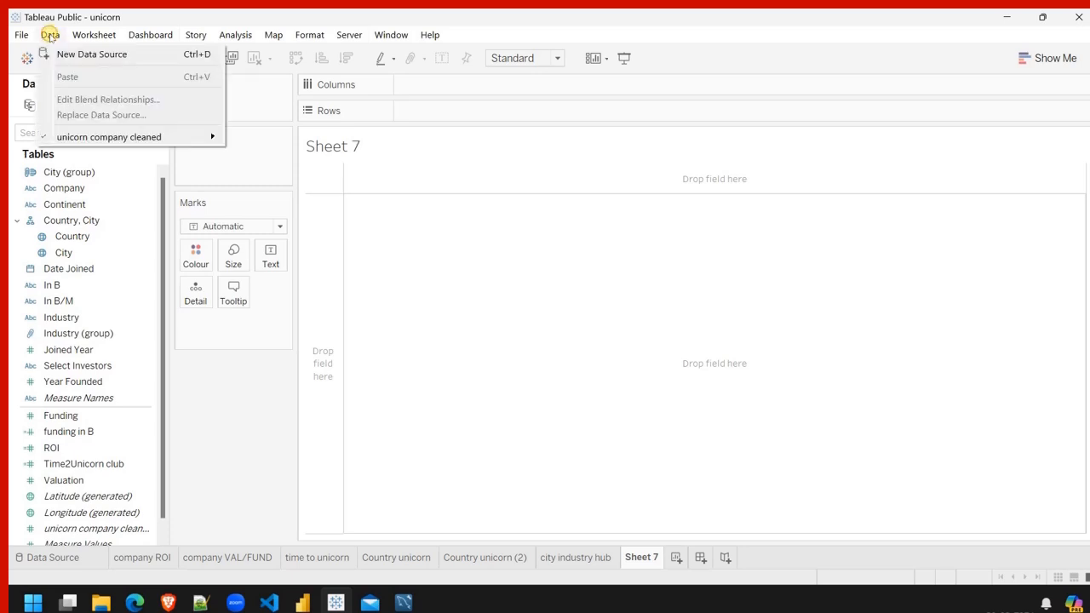
click(91, 54)
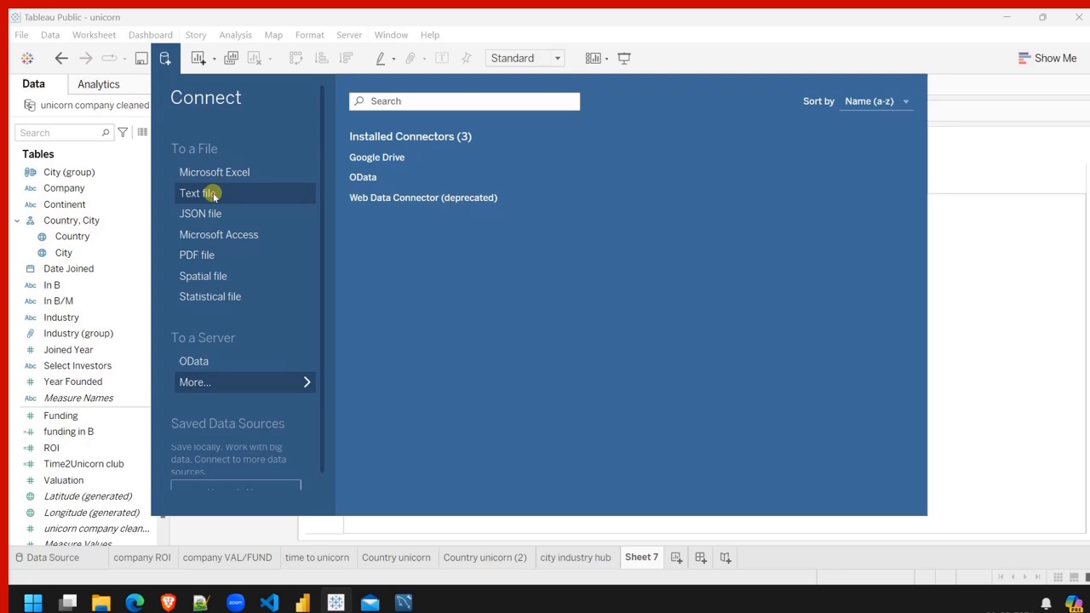
click(213, 194)
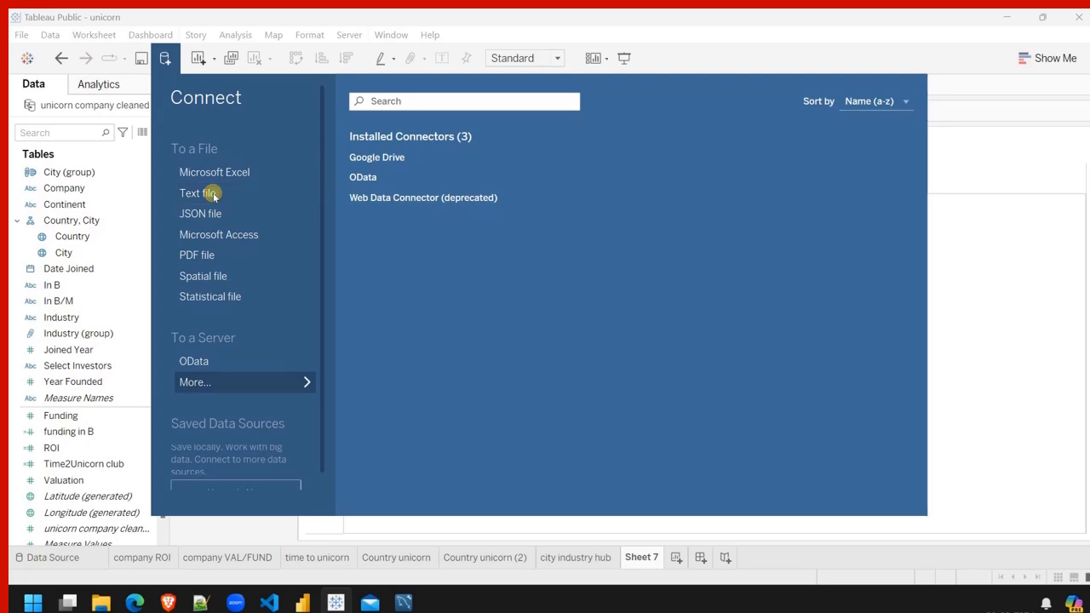
scroll(271, 368, down, 1)
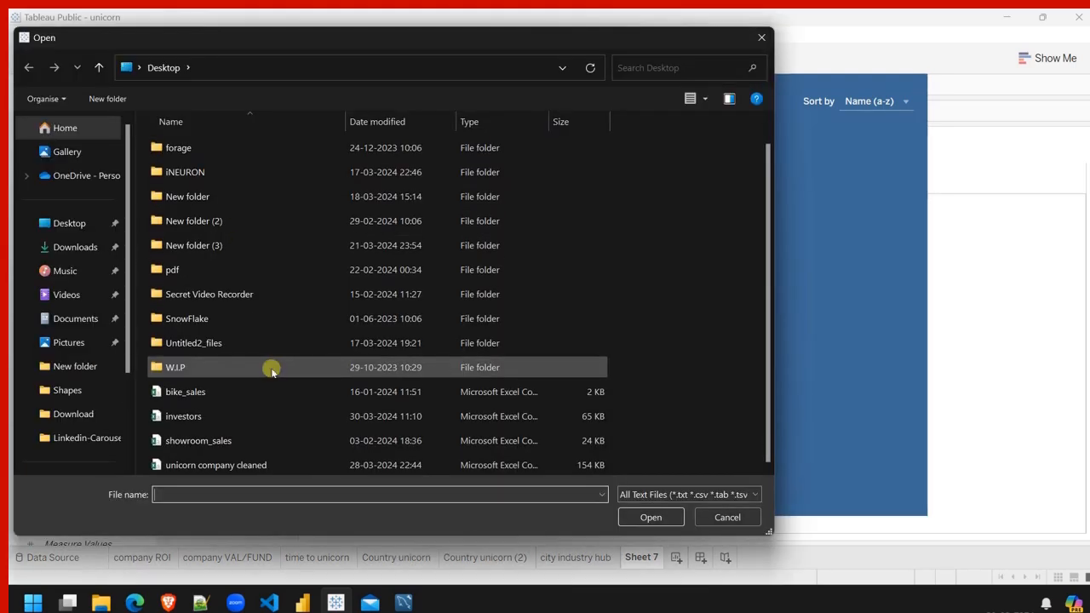
double_click(192, 416)
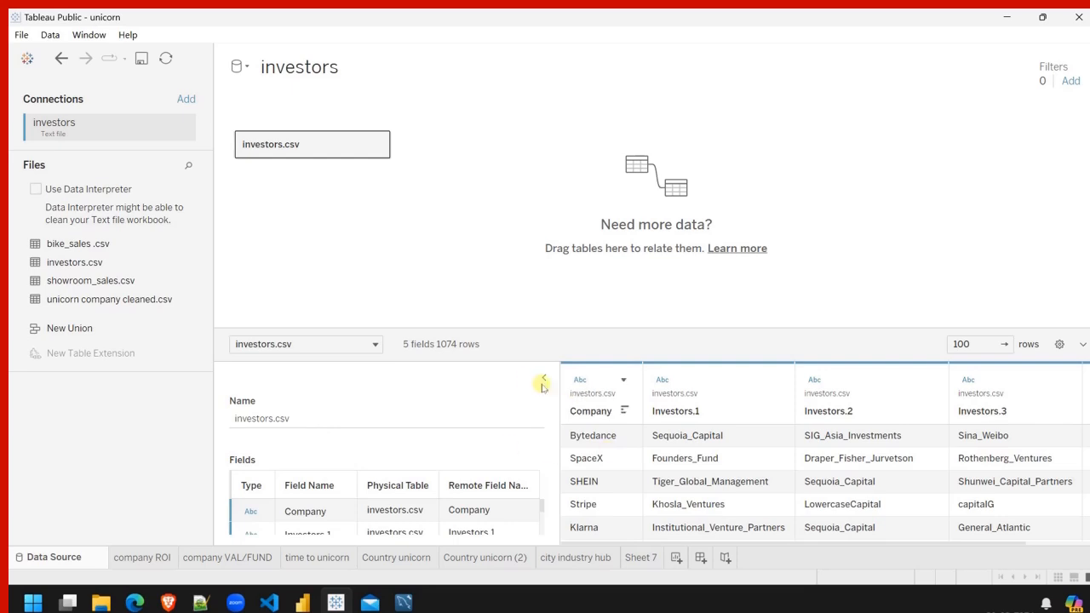
Collapse the table details and pivot the Investors.1 through Investors.4 columns of investors.csv.
click(543, 380)
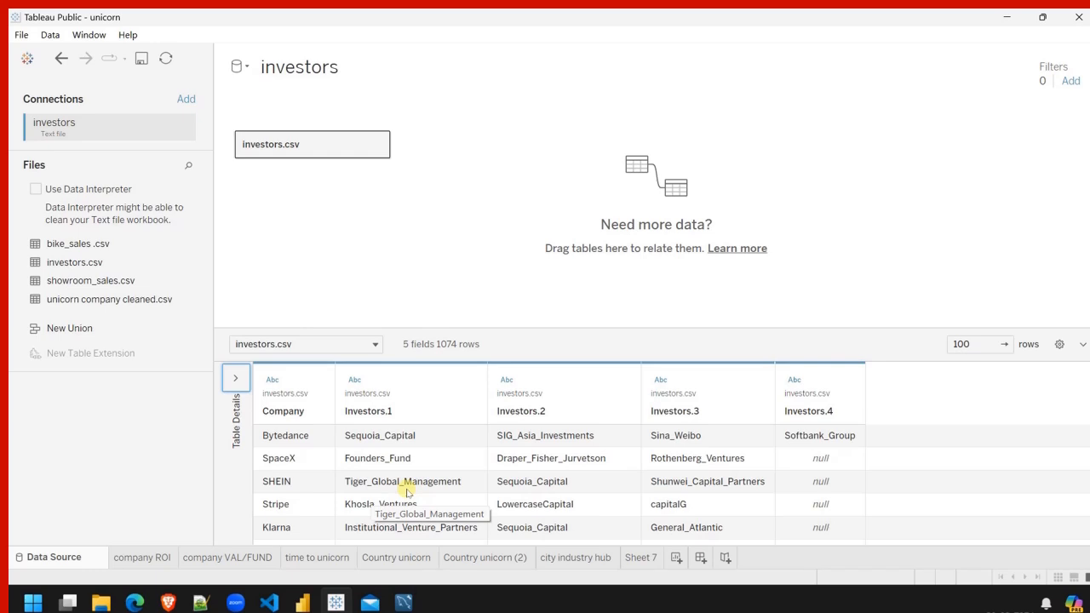
click(392, 380)
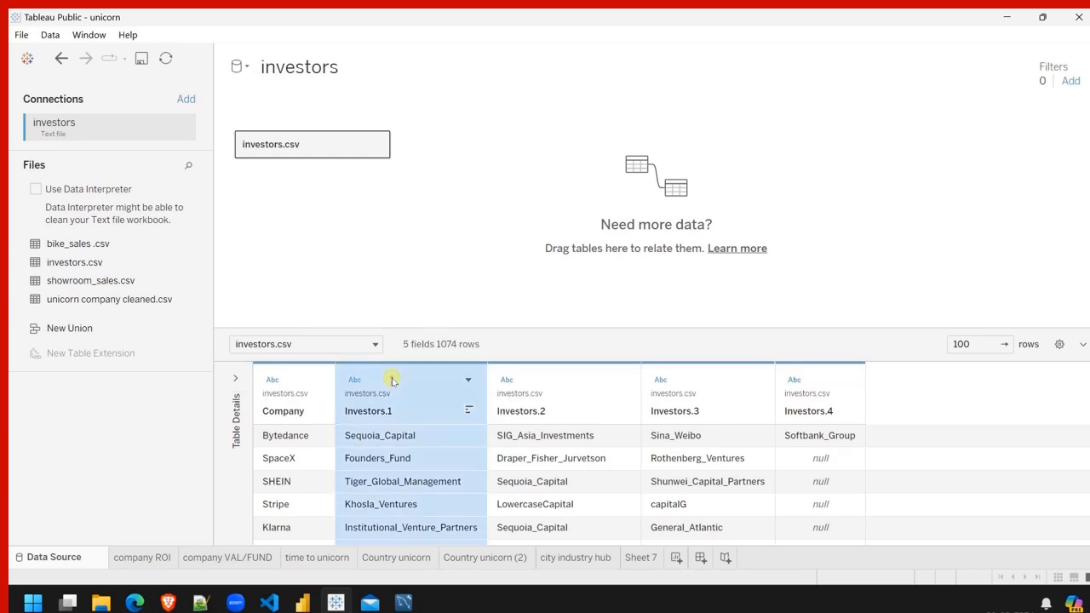
shift+click(822, 380)
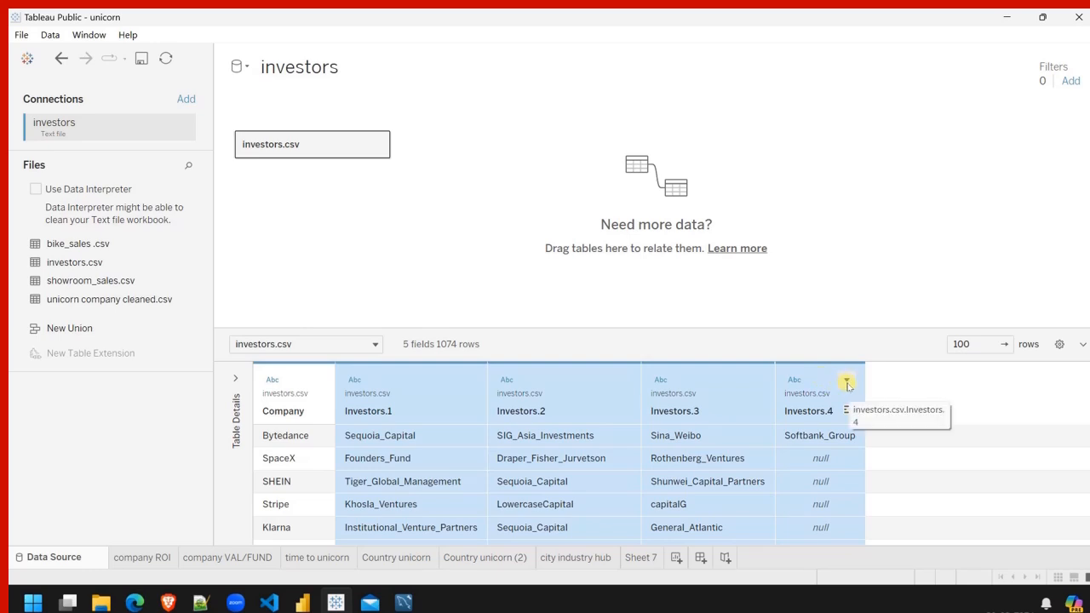
click(847, 383)
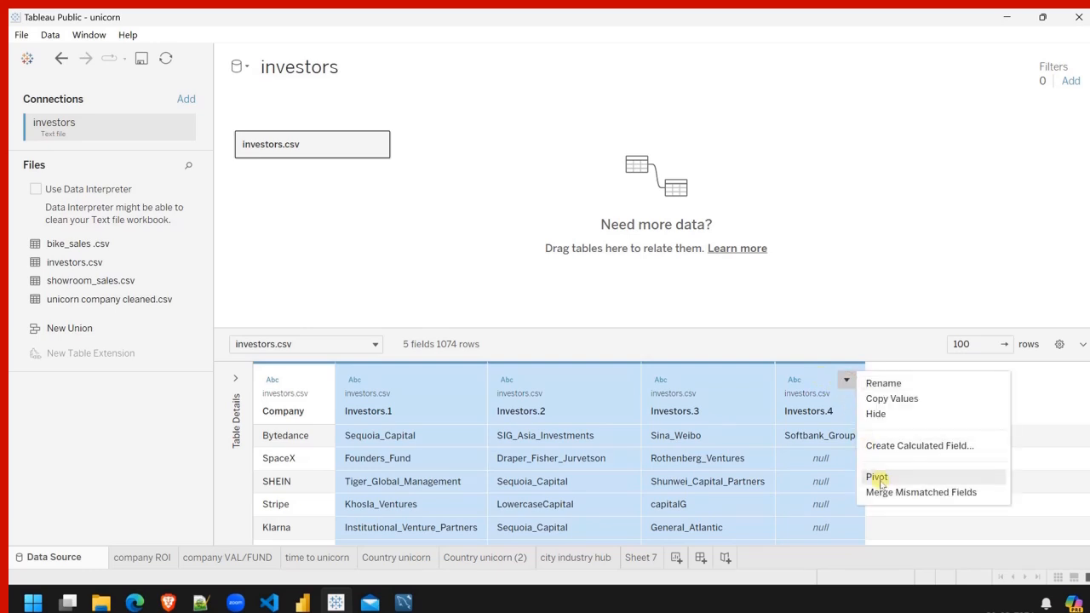
click(884, 480)
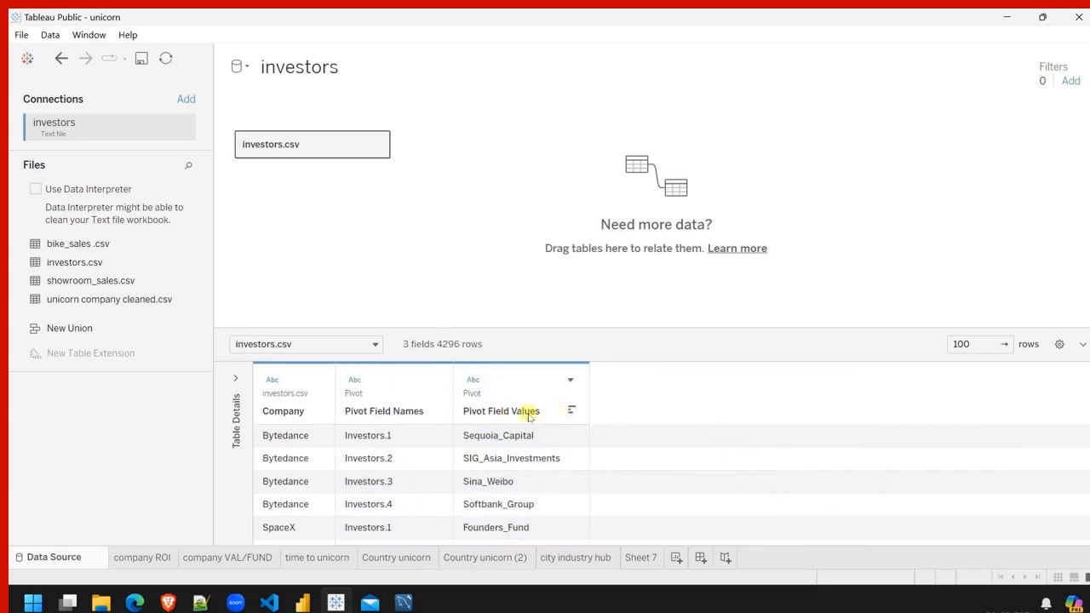
Rename the Pivot Field Values column to Investors.
click(525, 412)
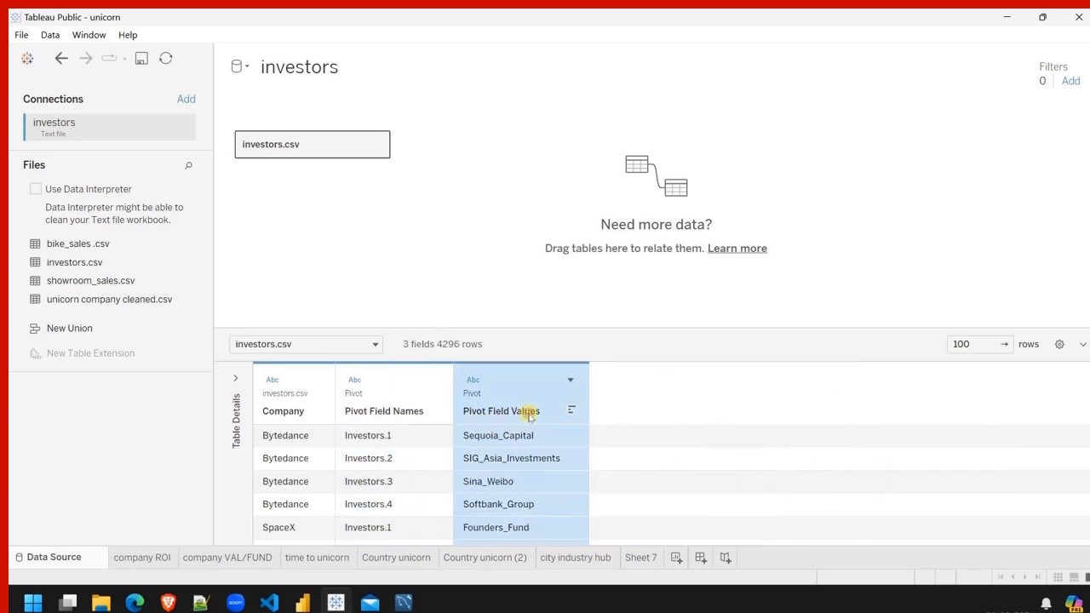
click(526, 412)
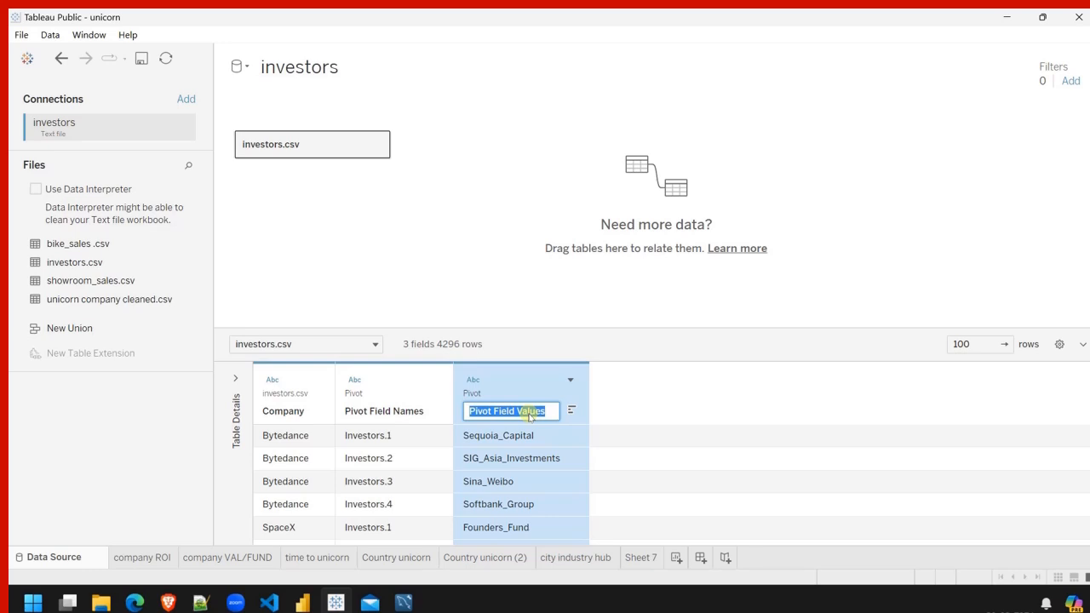
text(Investors)
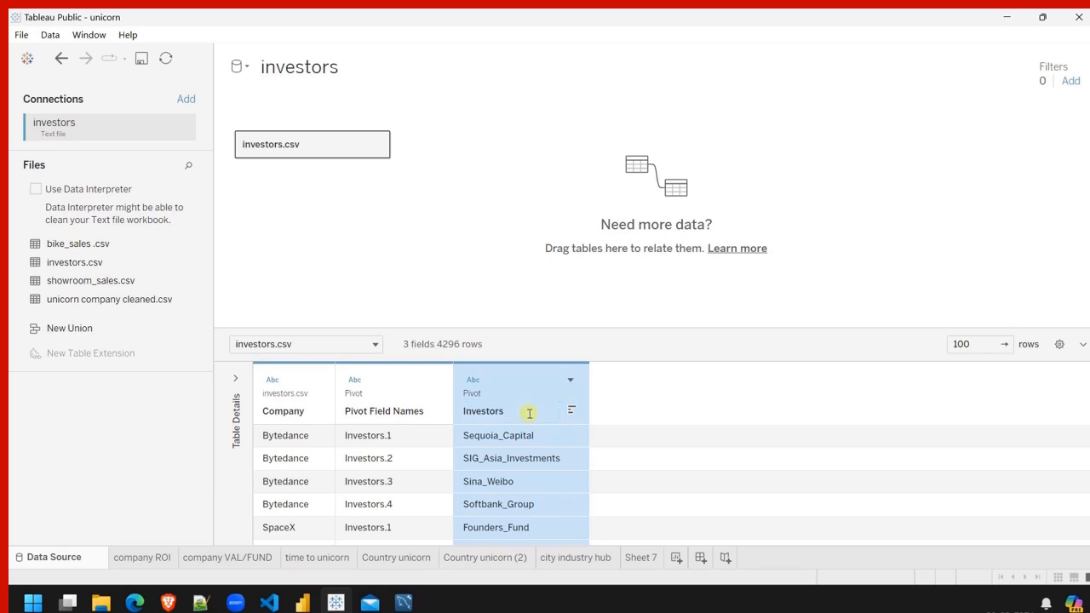
key(Return)
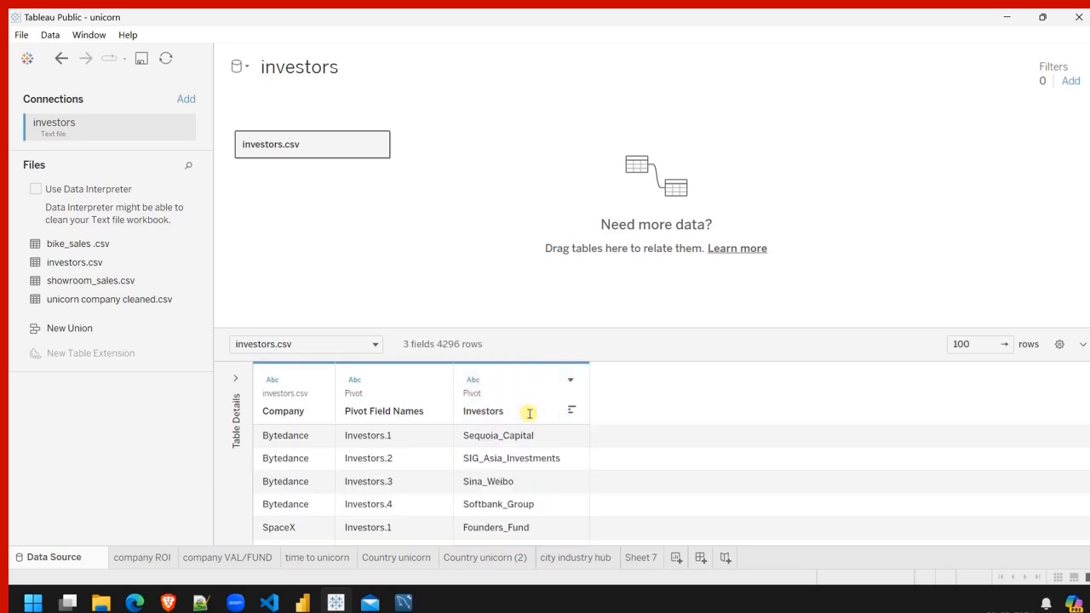
On Sheet 7, chart the investors.csv count in rows against Investors in columns, and sort the bars in descending order.
click(641, 558)
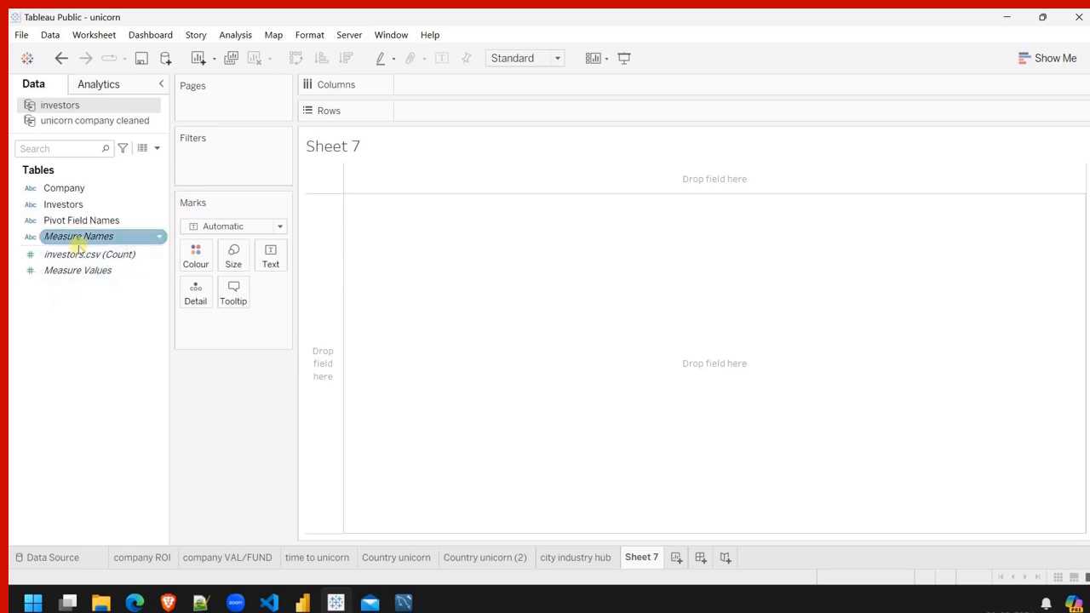
drag(77, 212, 443, 90)
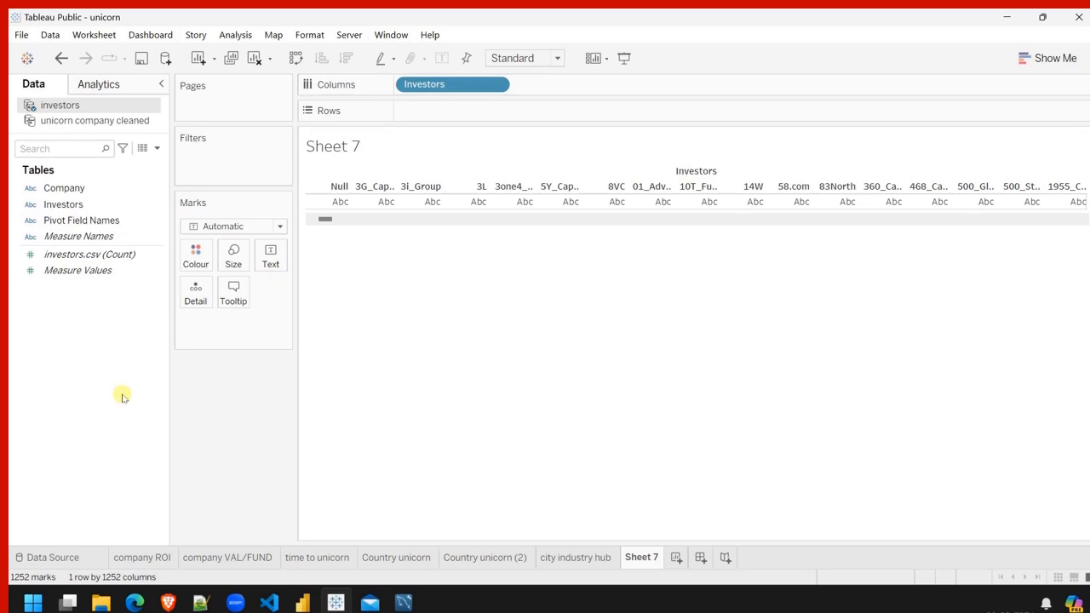
drag(89, 260, 447, 112)
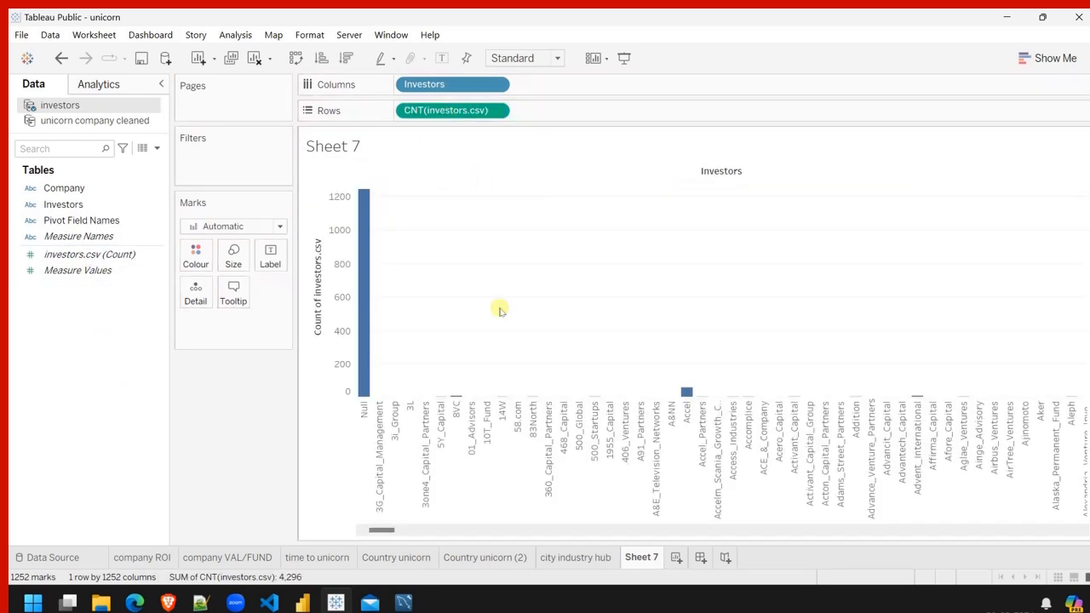
click(347, 58)
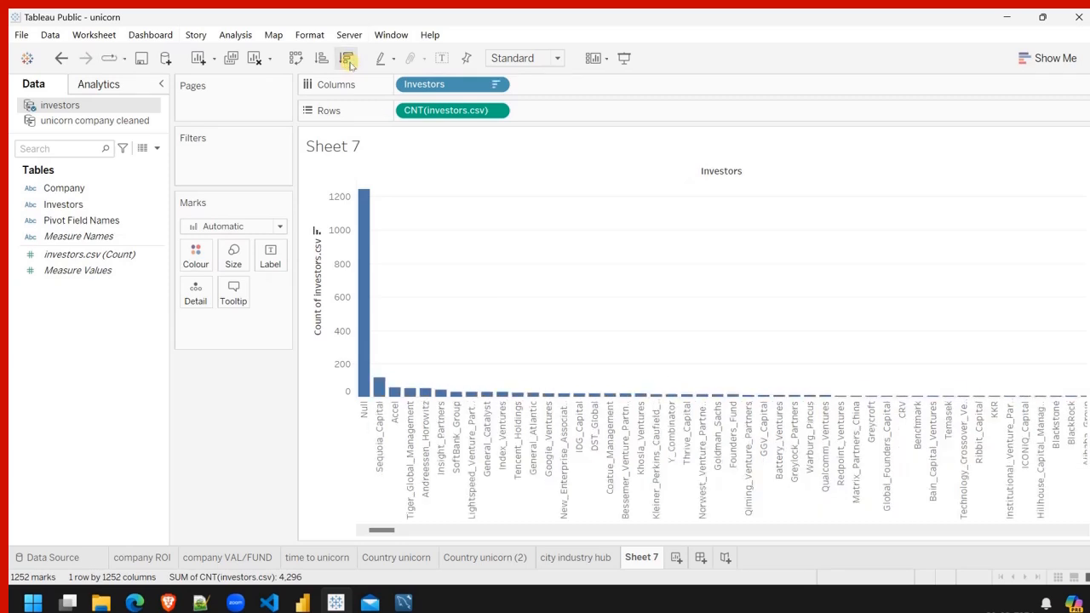
Exclude the Null investor bar from the view and change the chart to a treemap.
mouse_move(365, 271)
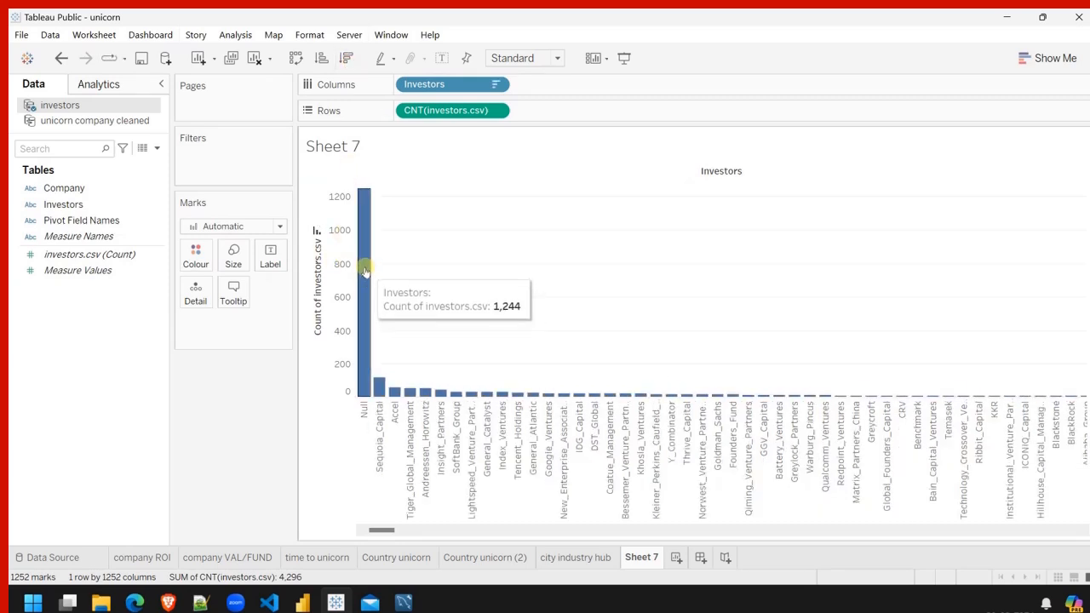
right_click(365, 269)
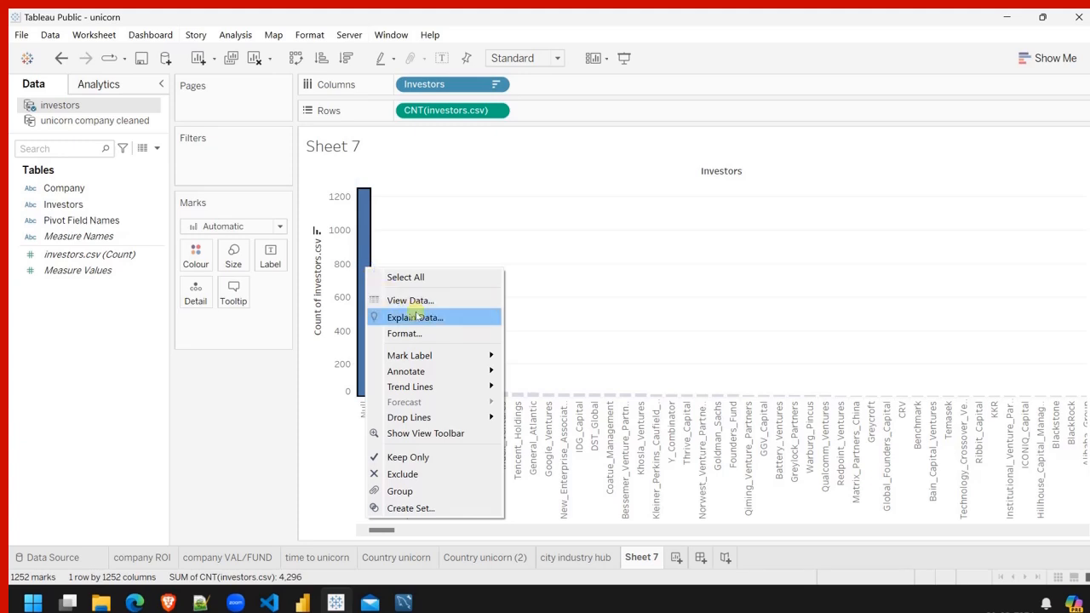
click(402, 474)
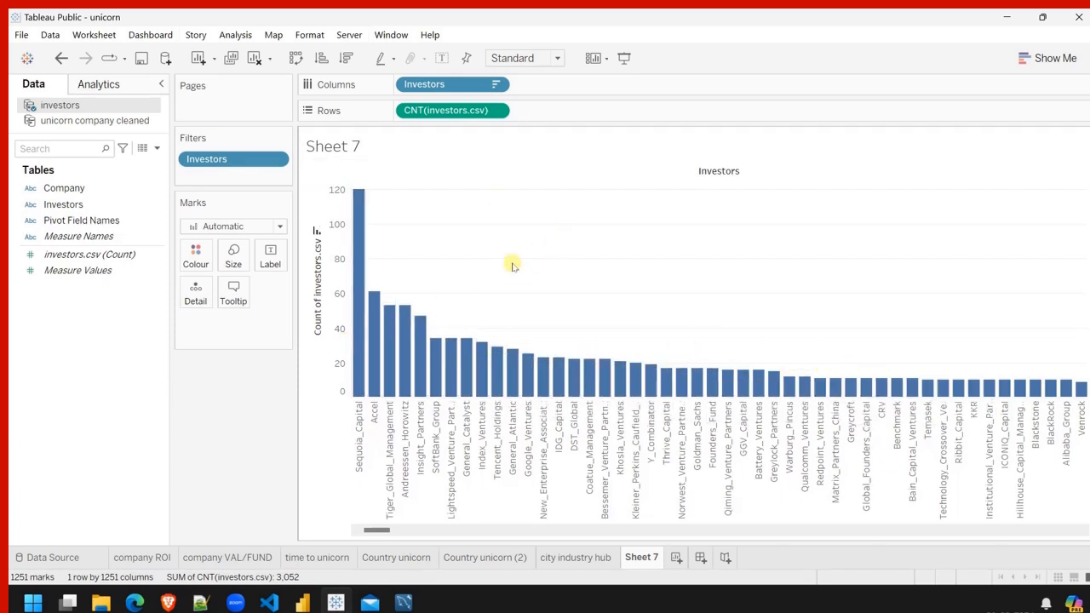
click(1052, 59)
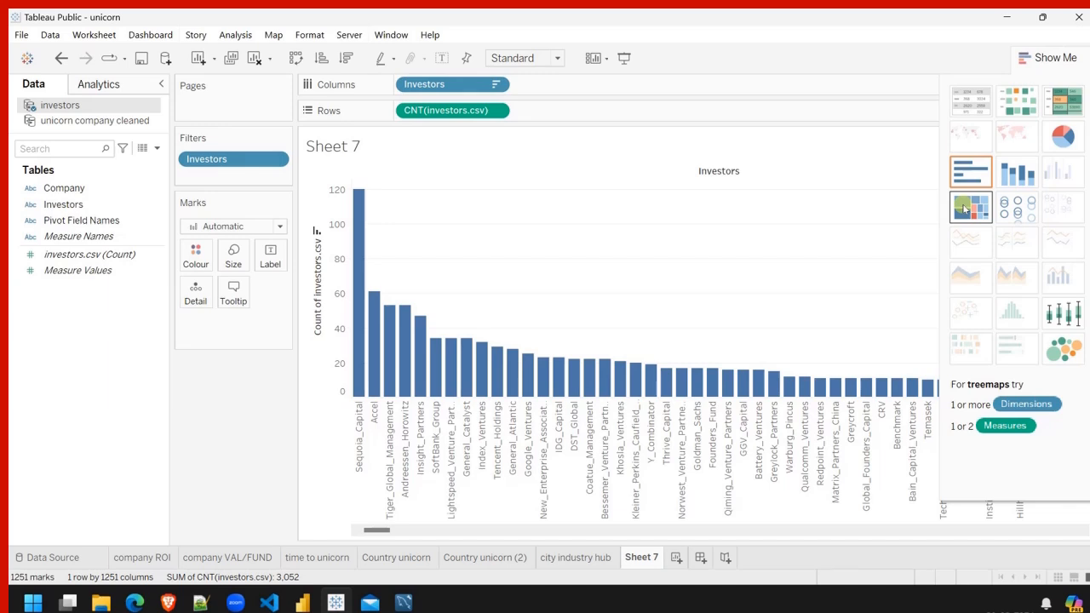
click(964, 209)
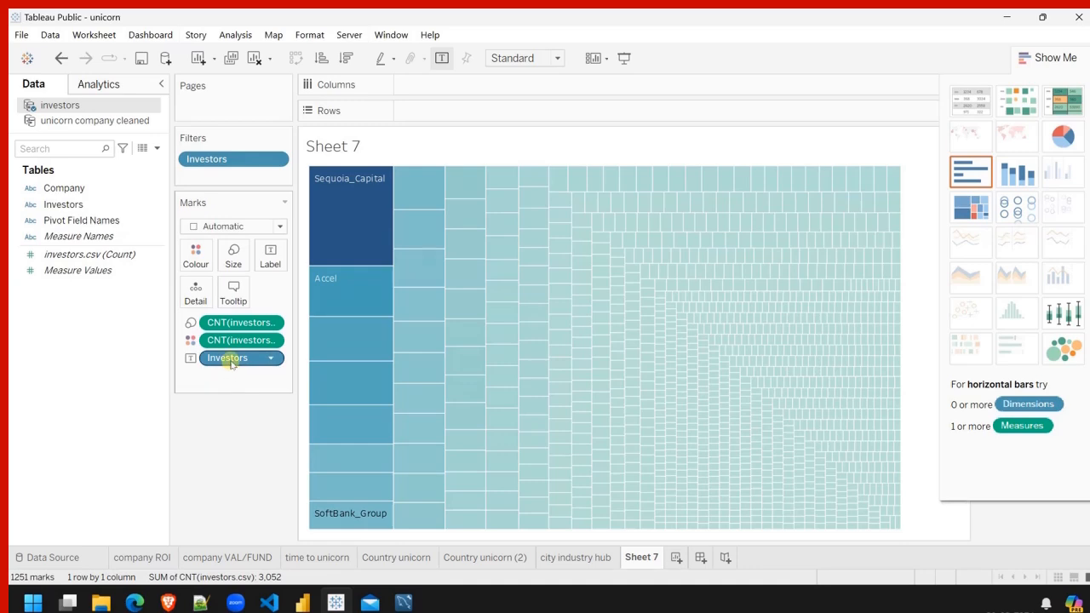
Open the options of the Investors filter.
click(276, 160)
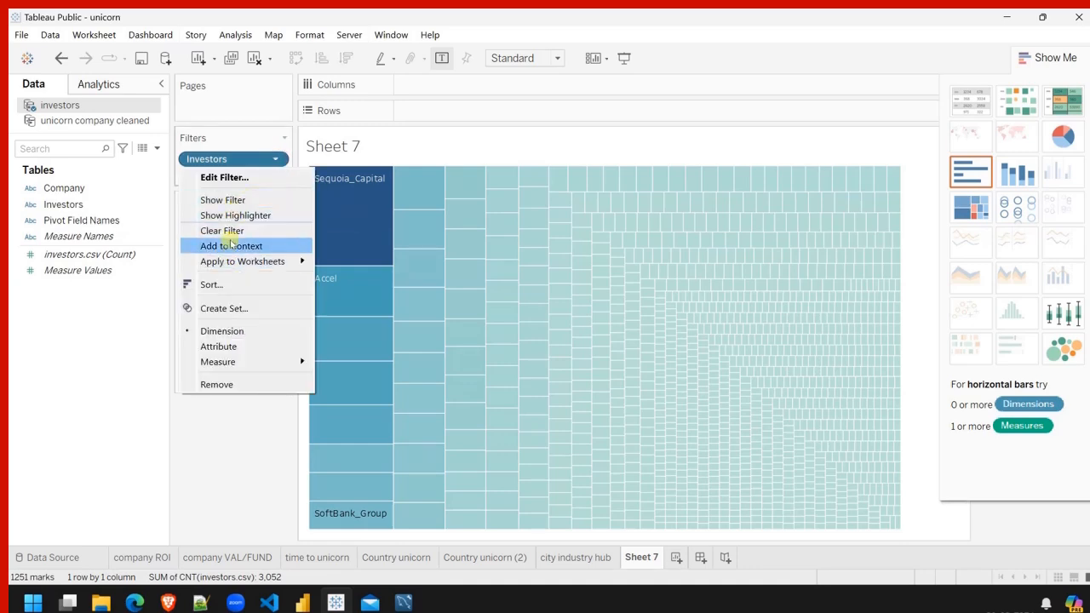
Limit the Investors filter to the top 10 by count of investors.csv.
click(232, 178)
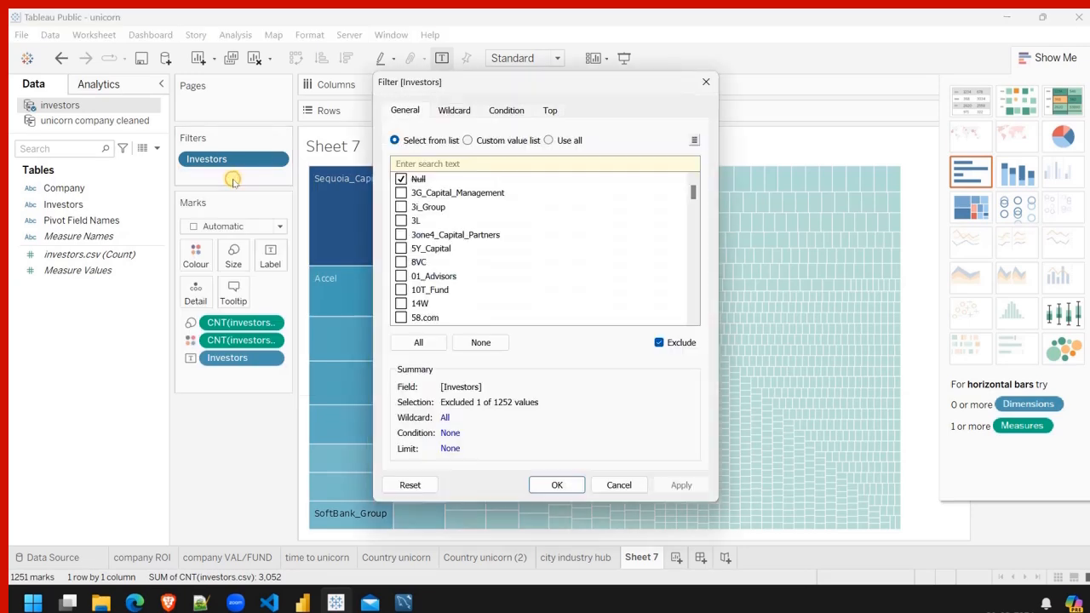
click(549, 110)
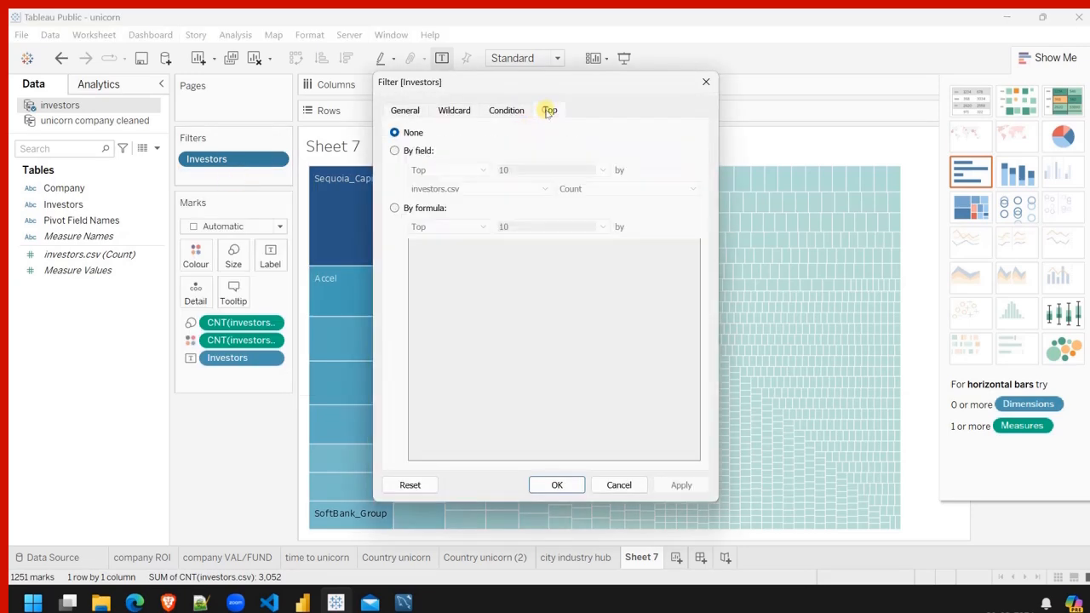
click(394, 151)
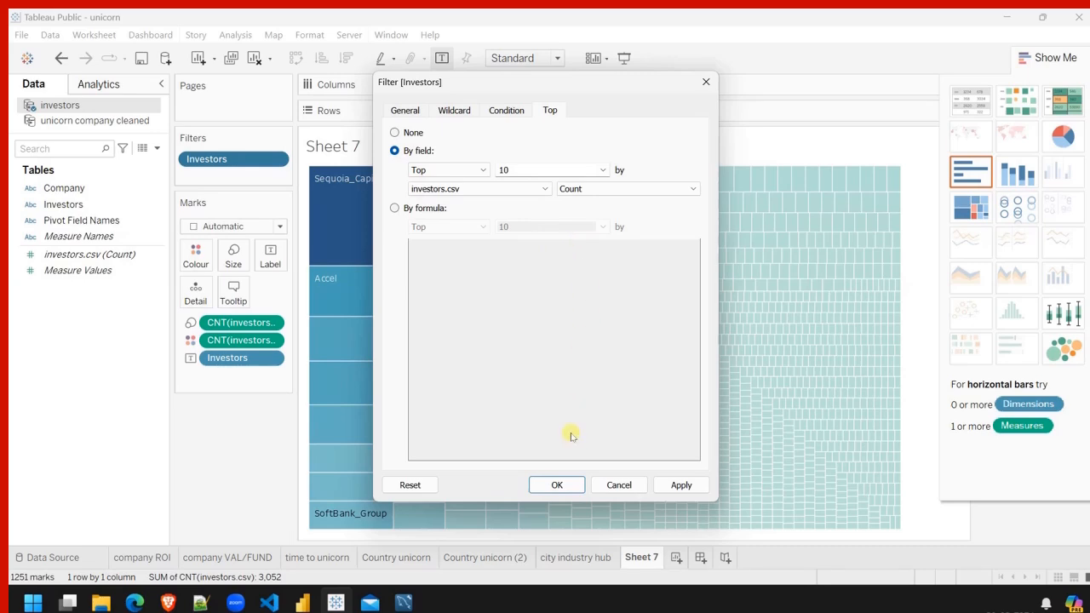
click(684, 484)
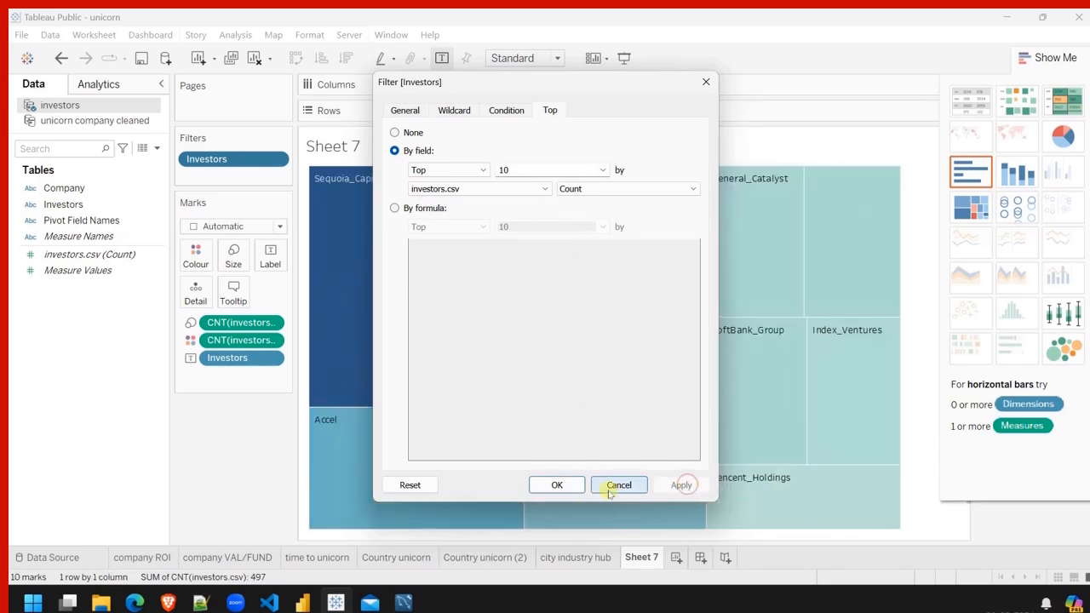
click(556, 484)
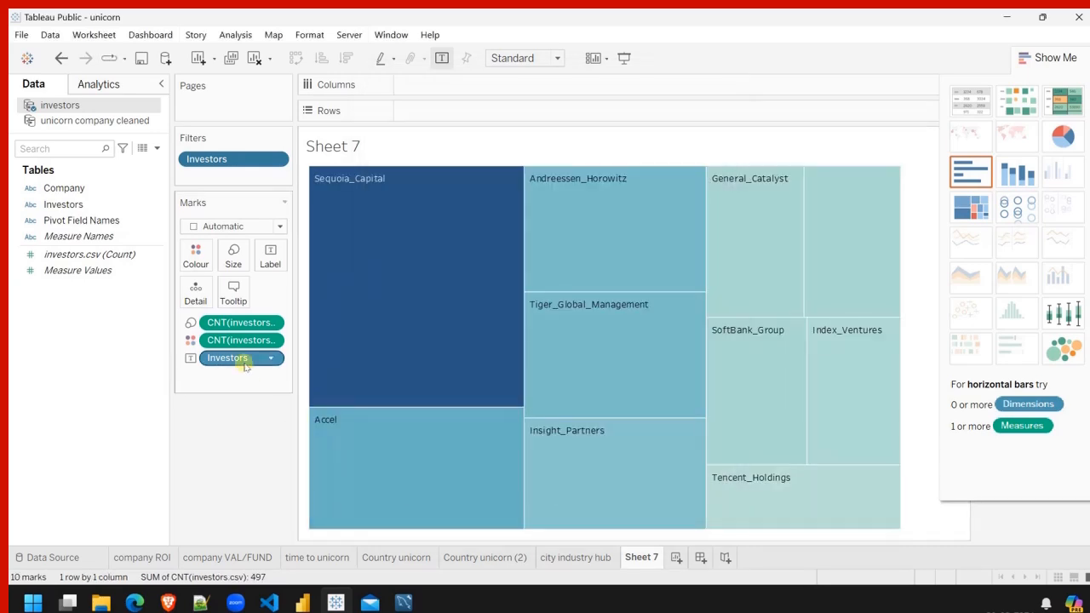
Change the mark type to Text so the investors form a word cloud.
click(275, 231)
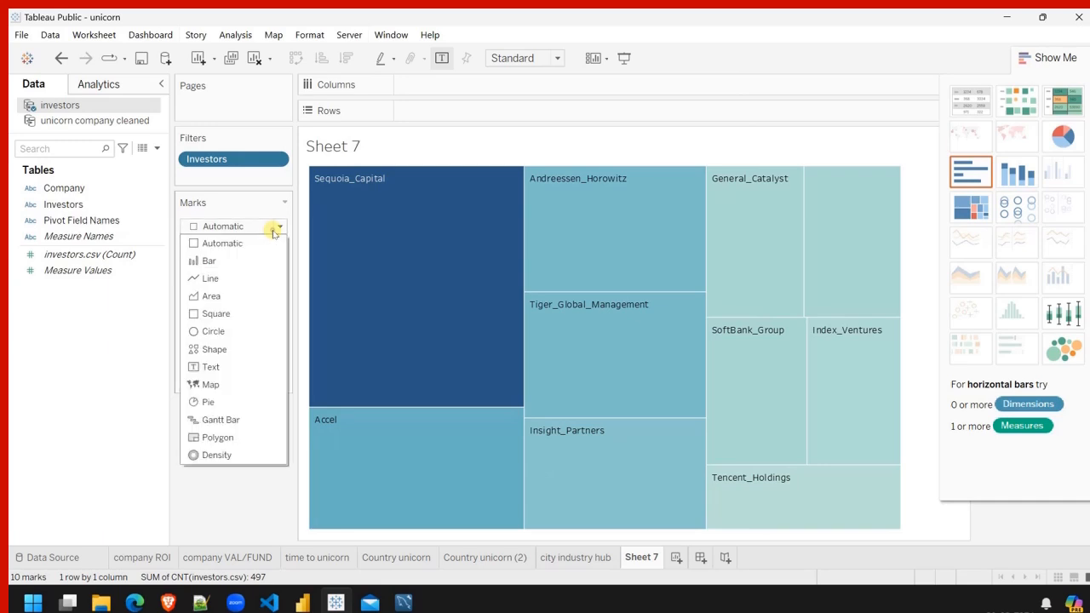
click(225, 367)
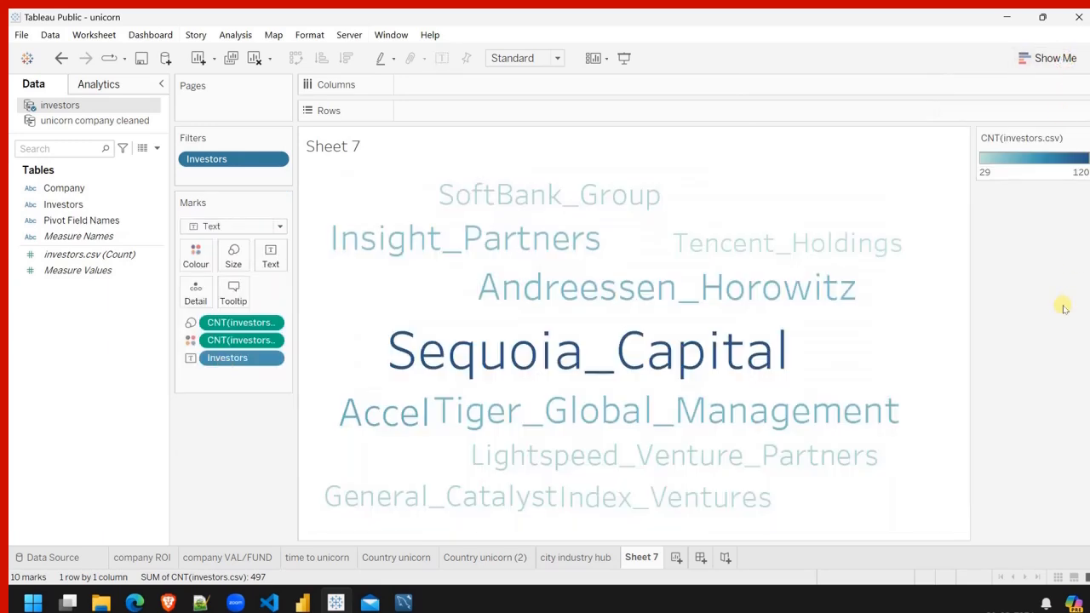
Examine the record counts of the individual investors in the word cloud.
mouse_move(338, 438)
mouse_move(523, 356)
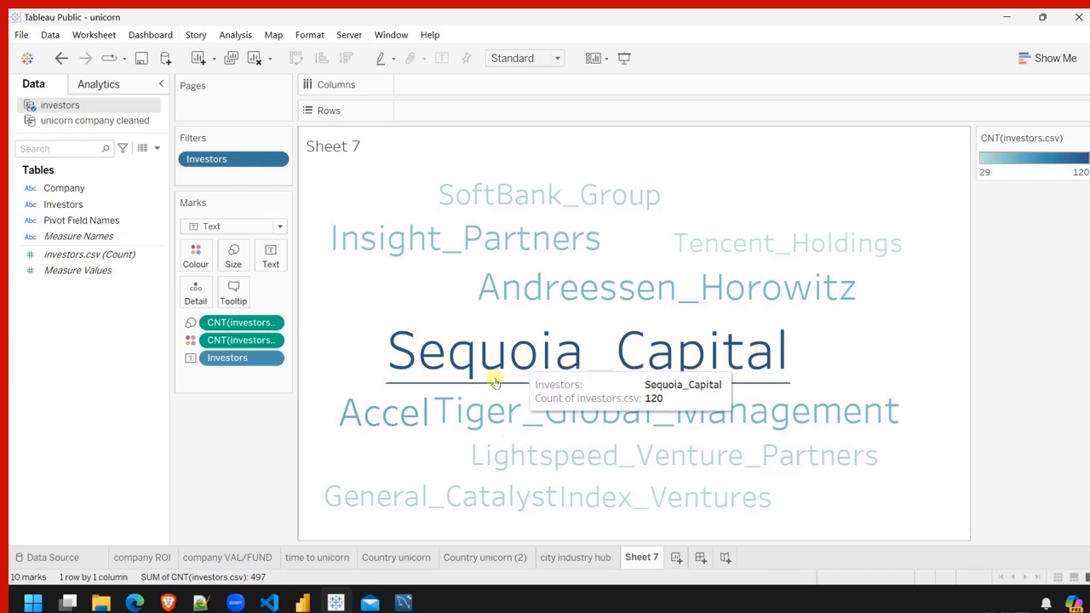
mouse_move(495, 407)
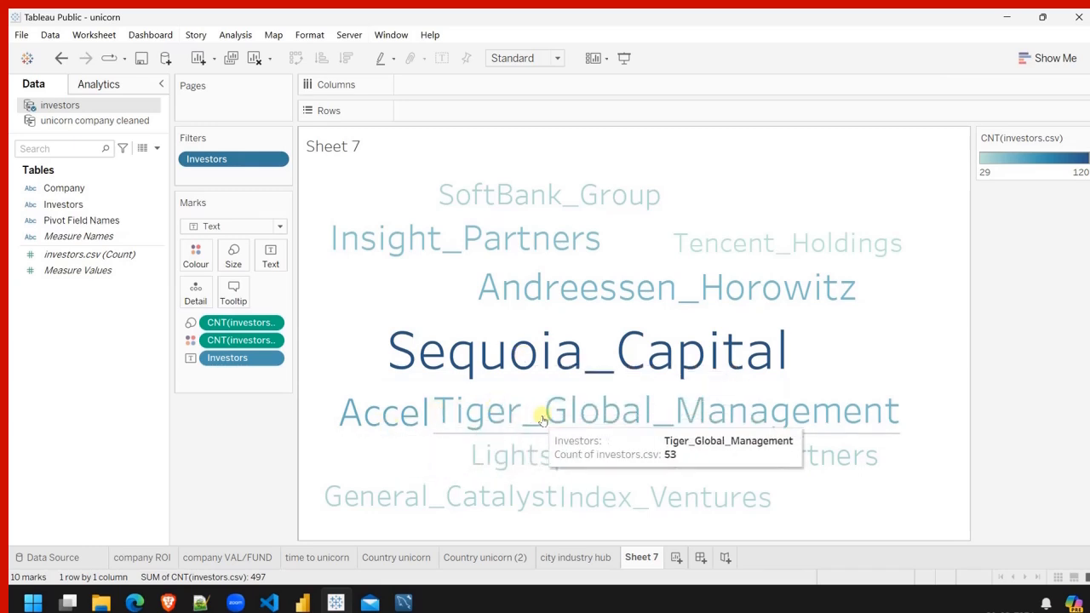
mouse_move(544, 282)
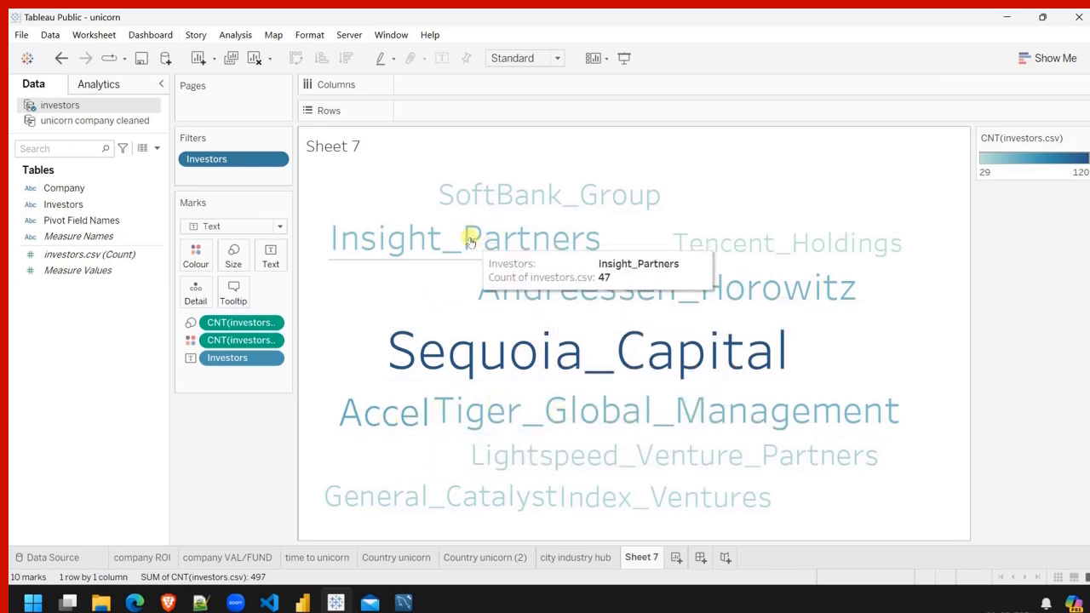
mouse_move(629, 409)
mouse_move(556, 243)
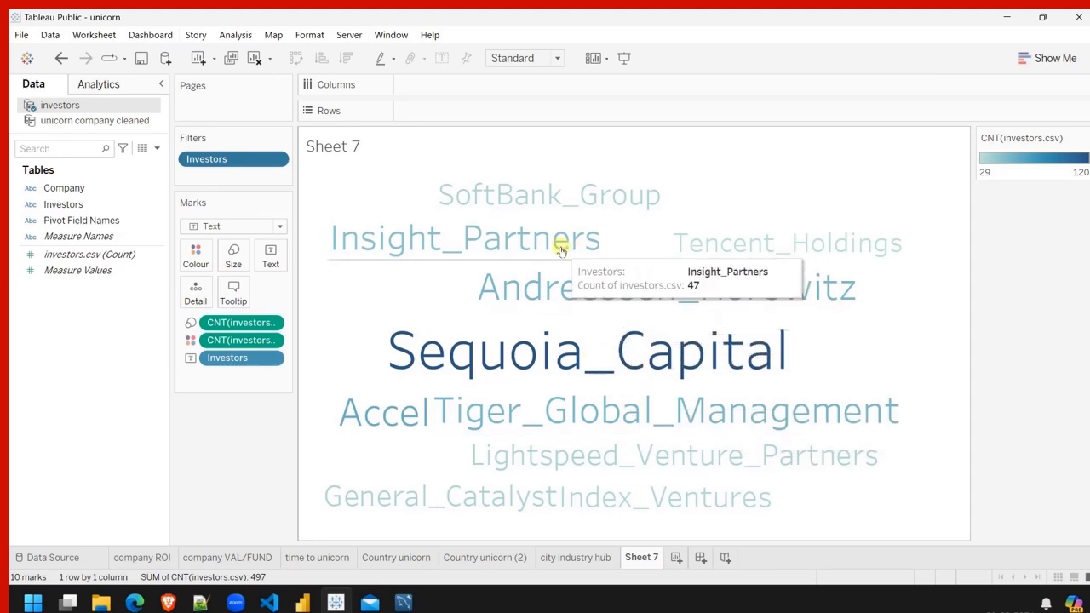
mouse_move(623, 207)
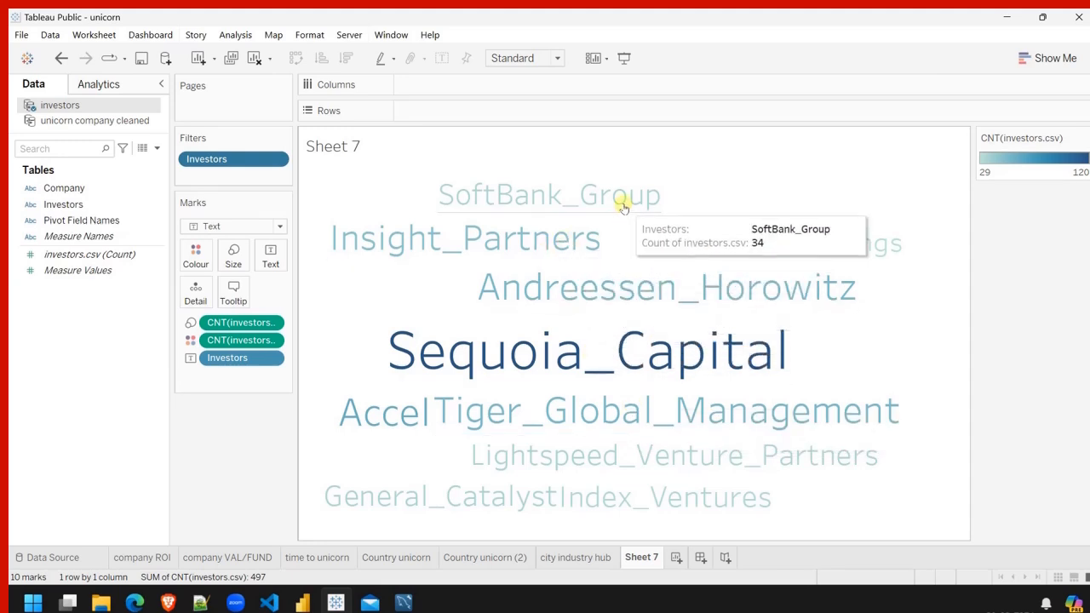
mouse_move(775, 253)
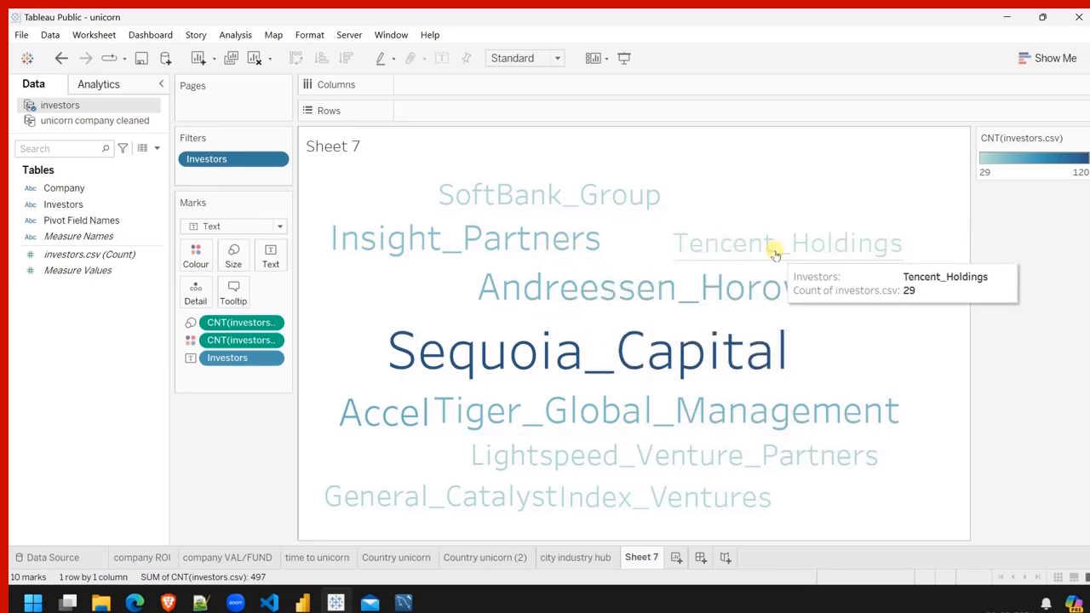
mouse_move(797, 467)
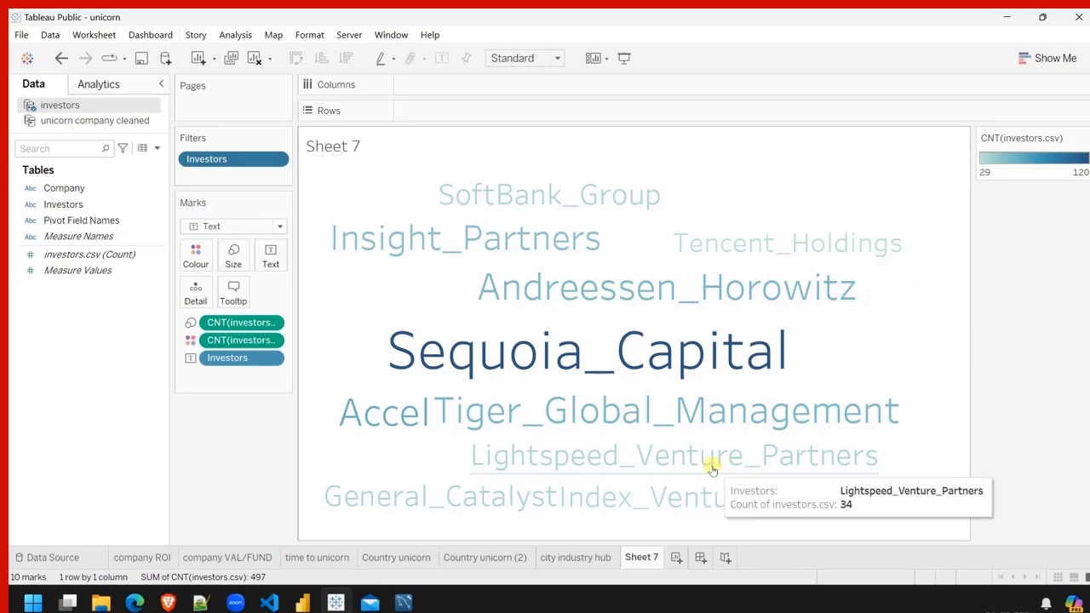
mouse_move(533, 509)
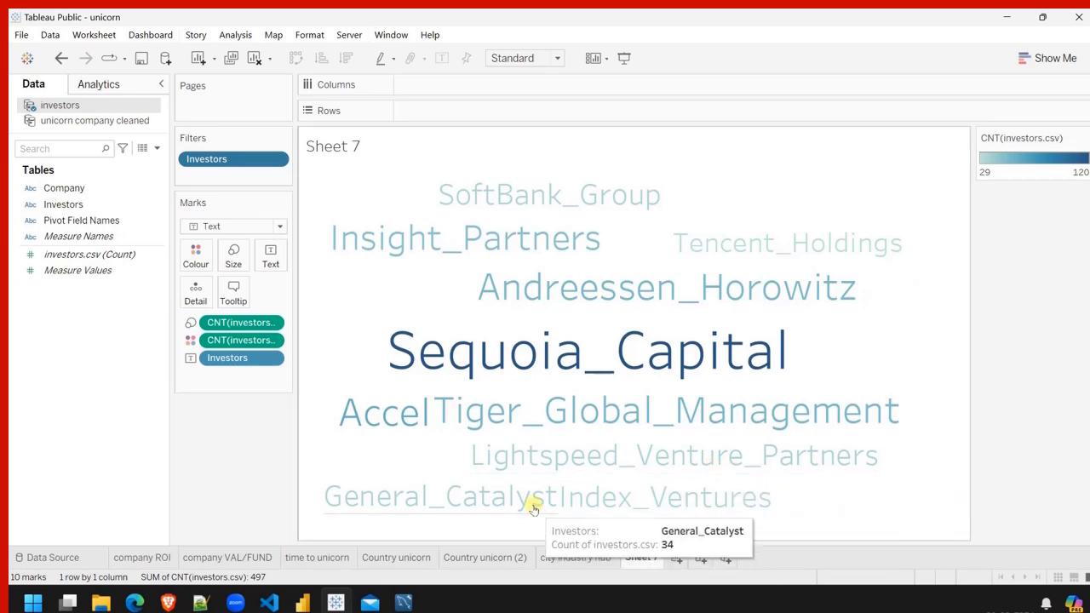
Raise the Investors filter's limit to the top 15 by count of investors.csv.
click(275, 160)
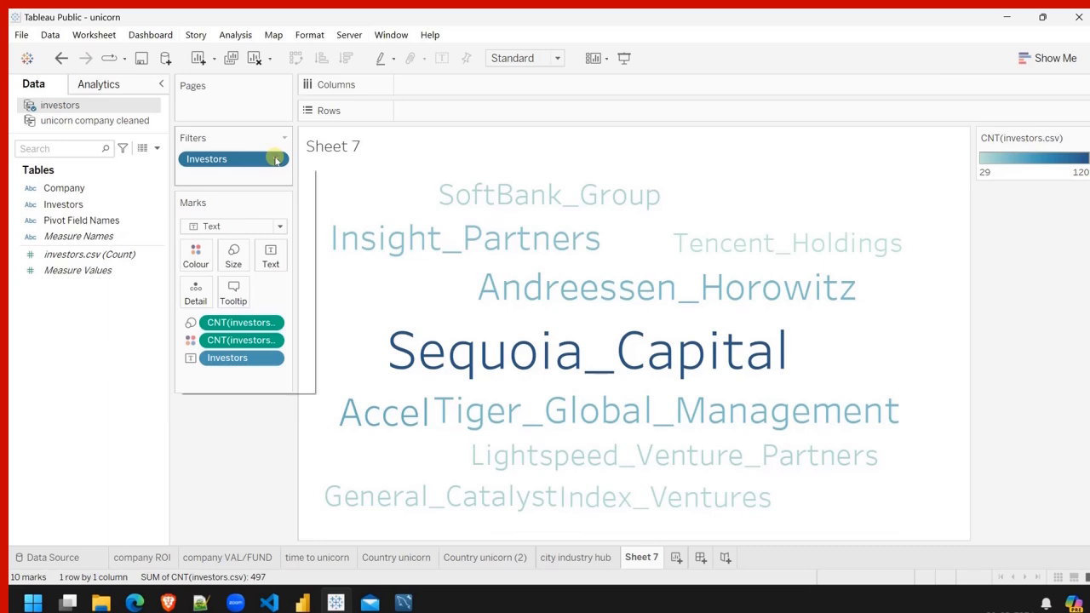
click(234, 175)
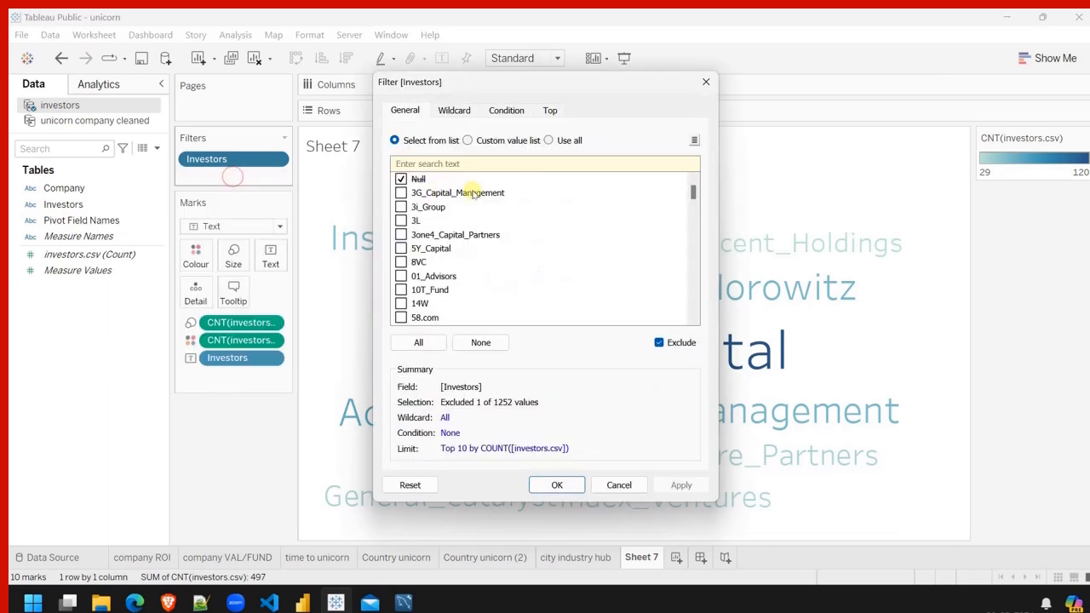
click(548, 111)
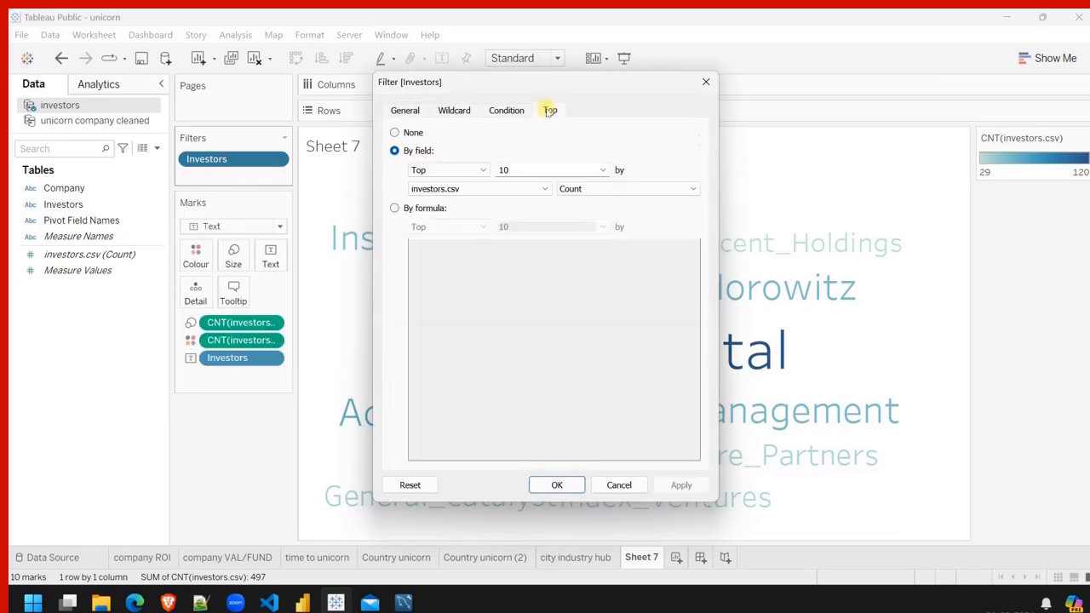
click(516, 170)
key(BackSpace)
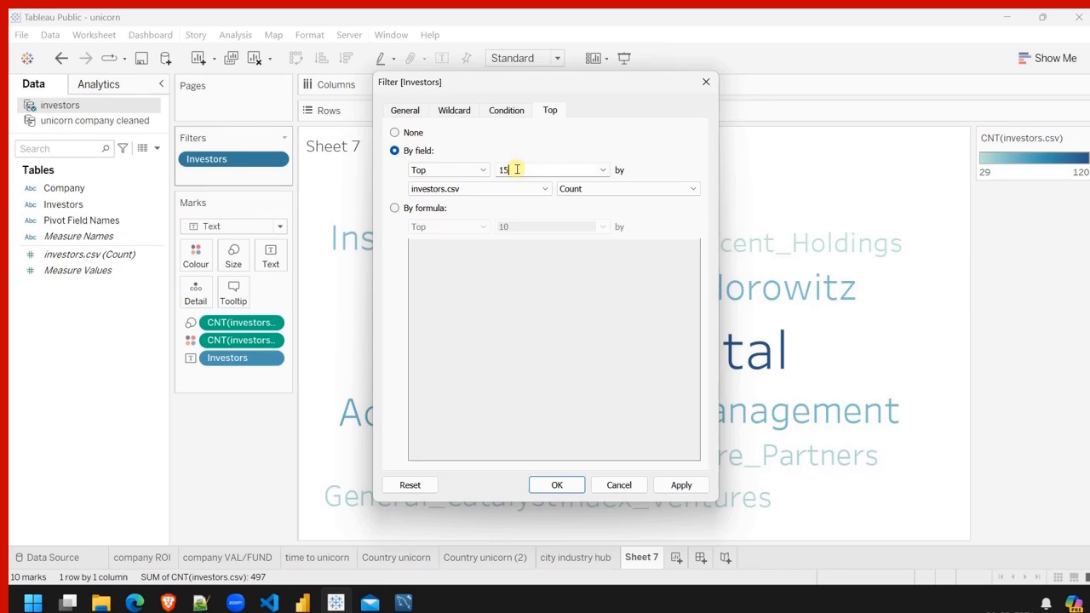
click(685, 485)
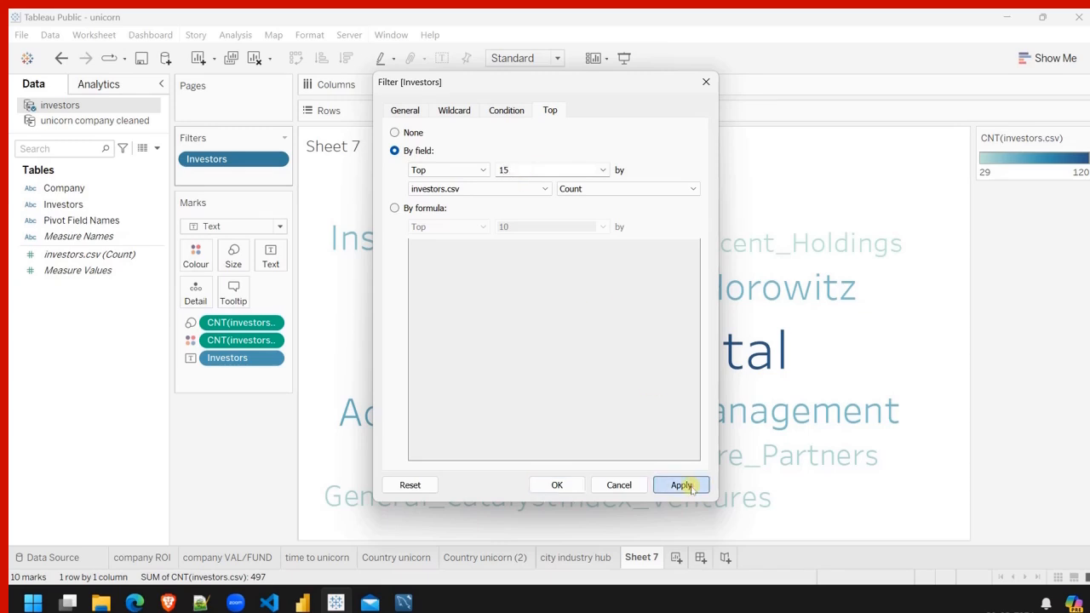
click(558, 484)
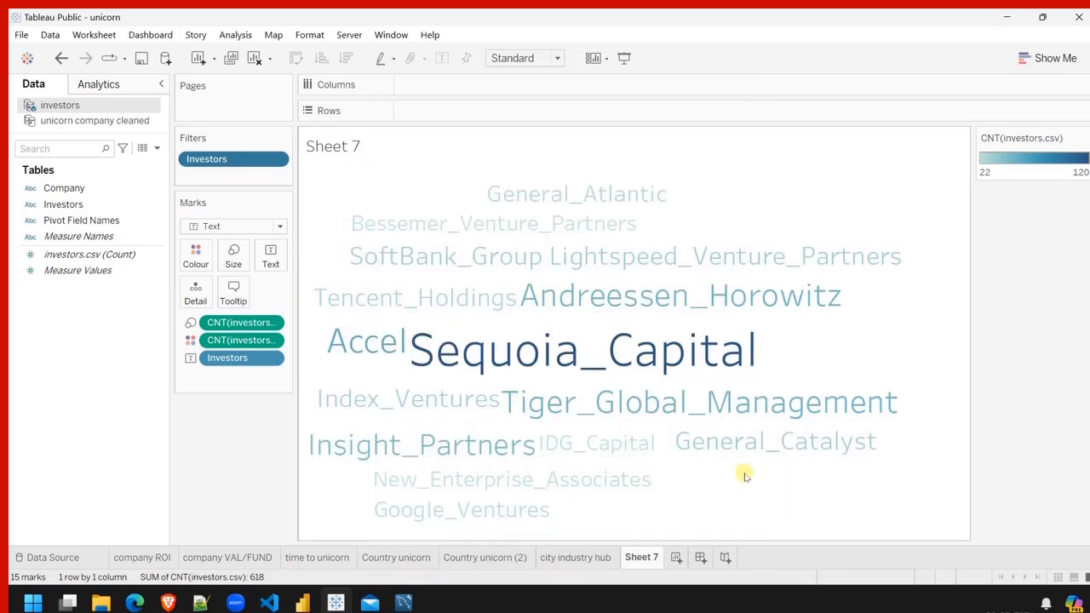
mouse_move(491, 516)
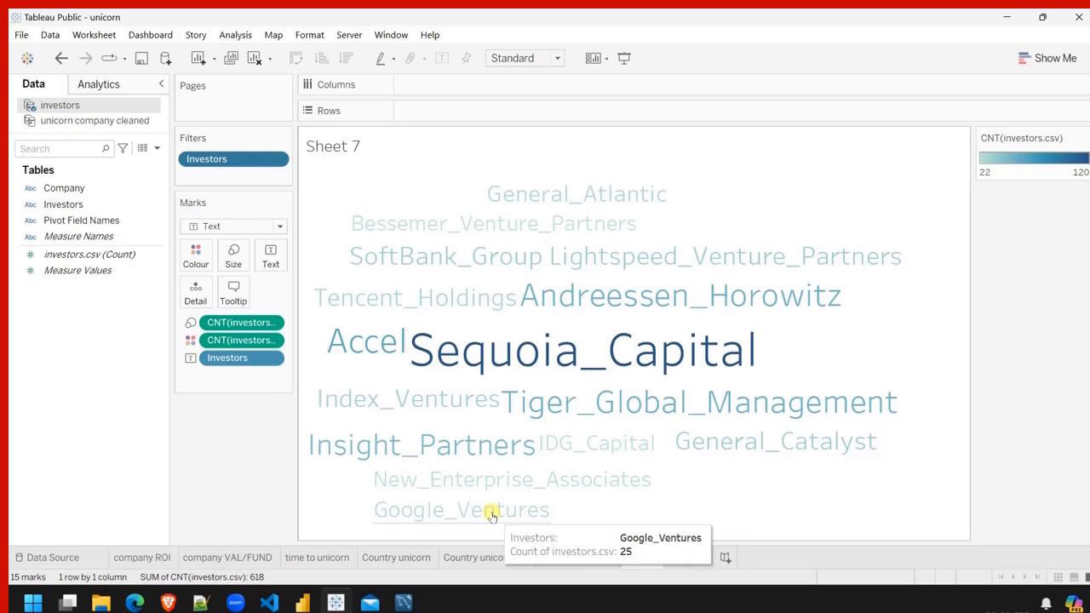
mouse_move(615, 449)
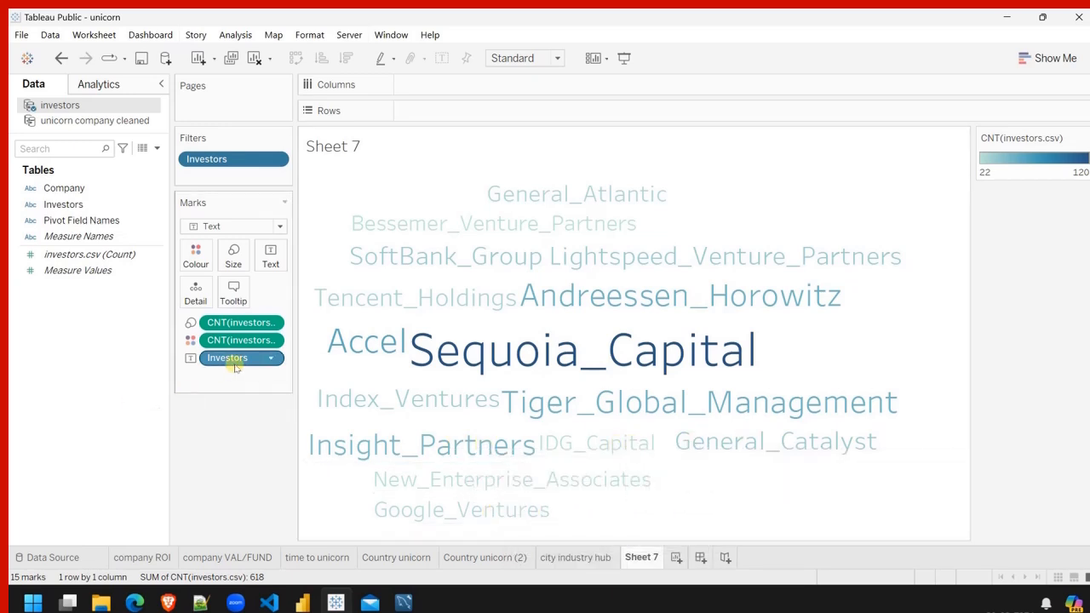
Remove the investor count from the colour encoding and apply the copied HTML colour code to the word cloud text.
drag(231, 339, 227, 463)
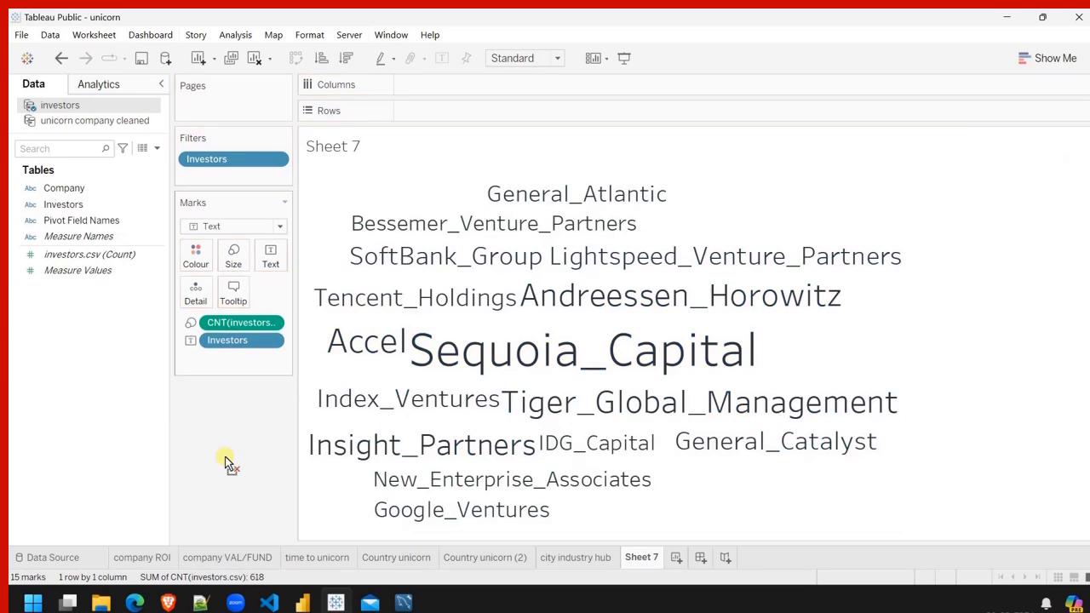
click(195, 263)
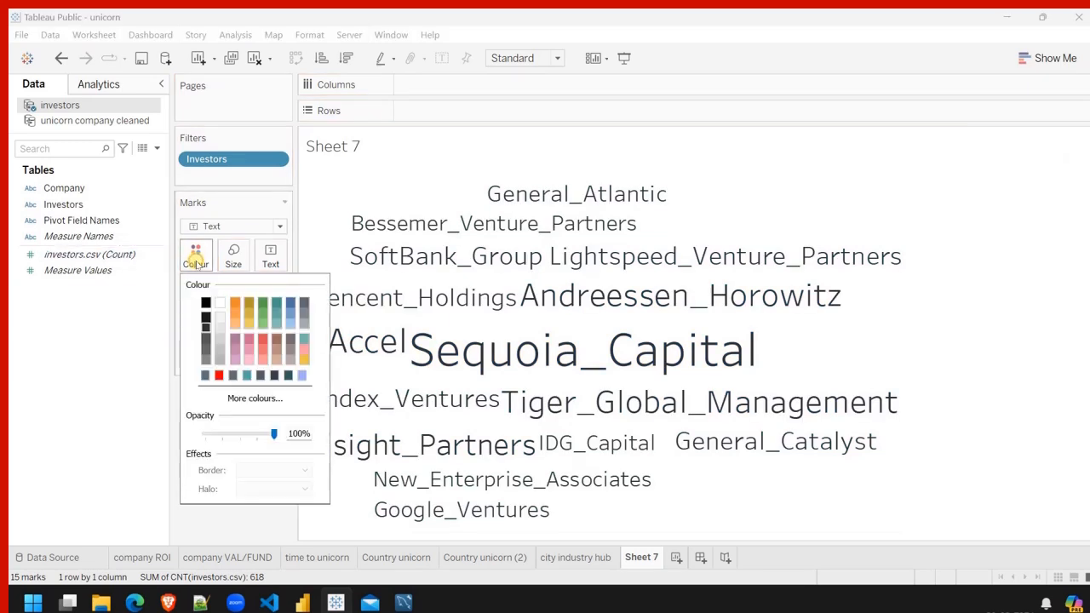
click(274, 403)
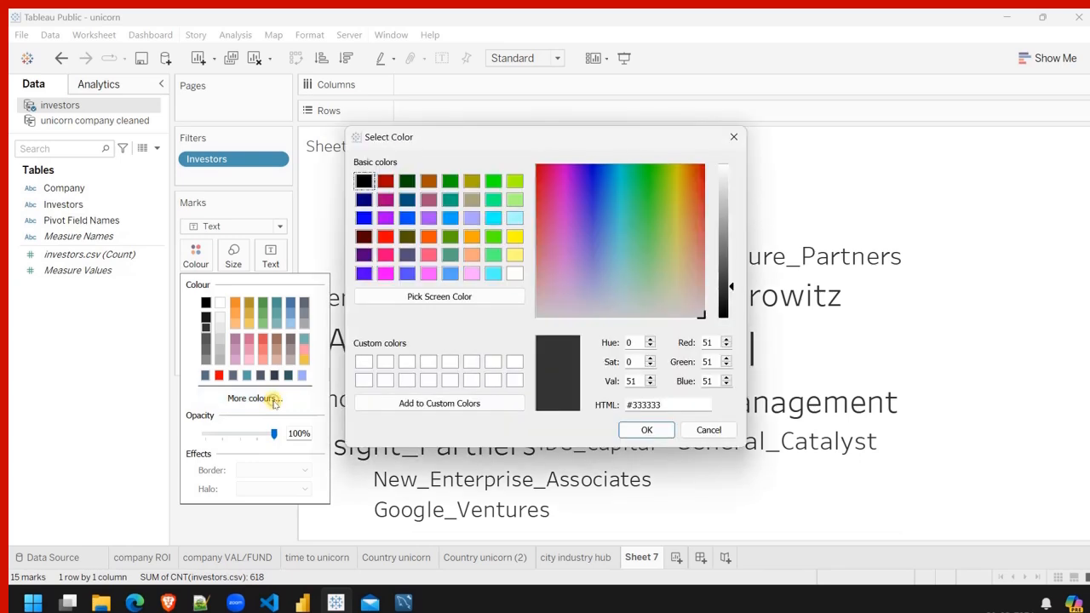
double_click(662, 405)
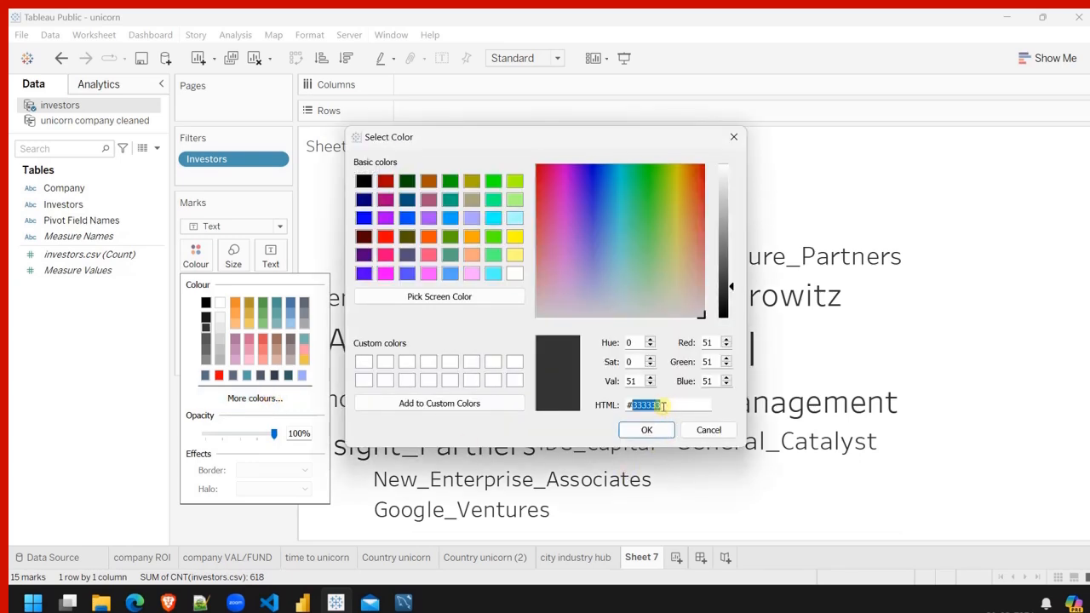
key(ctrl+v)
click(647, 430)
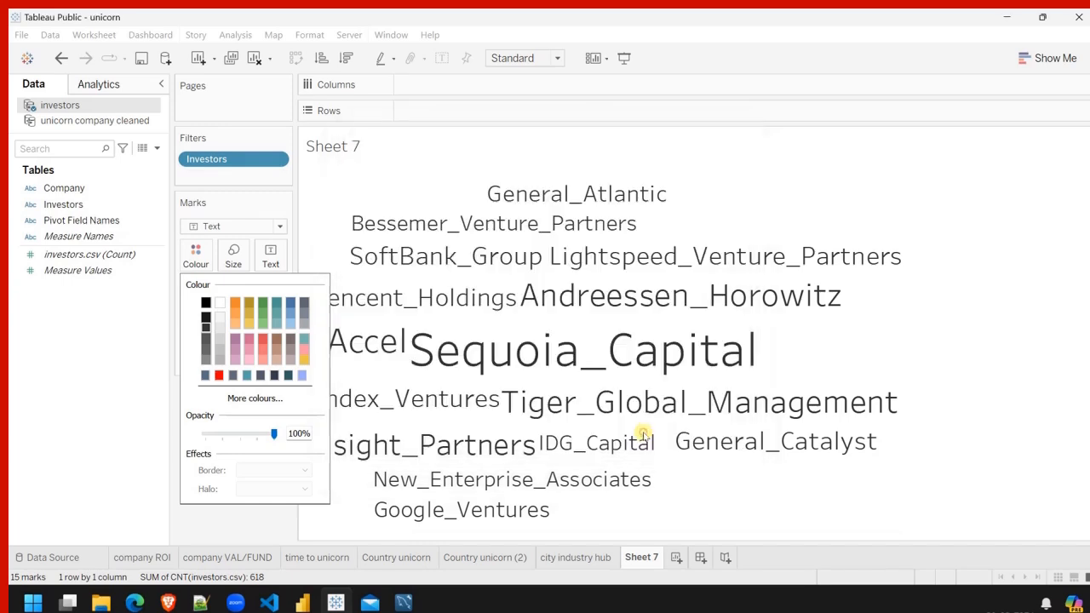
Rename Sheet 7 as "Most funding investors".
click(637, 558)
text(Mos)
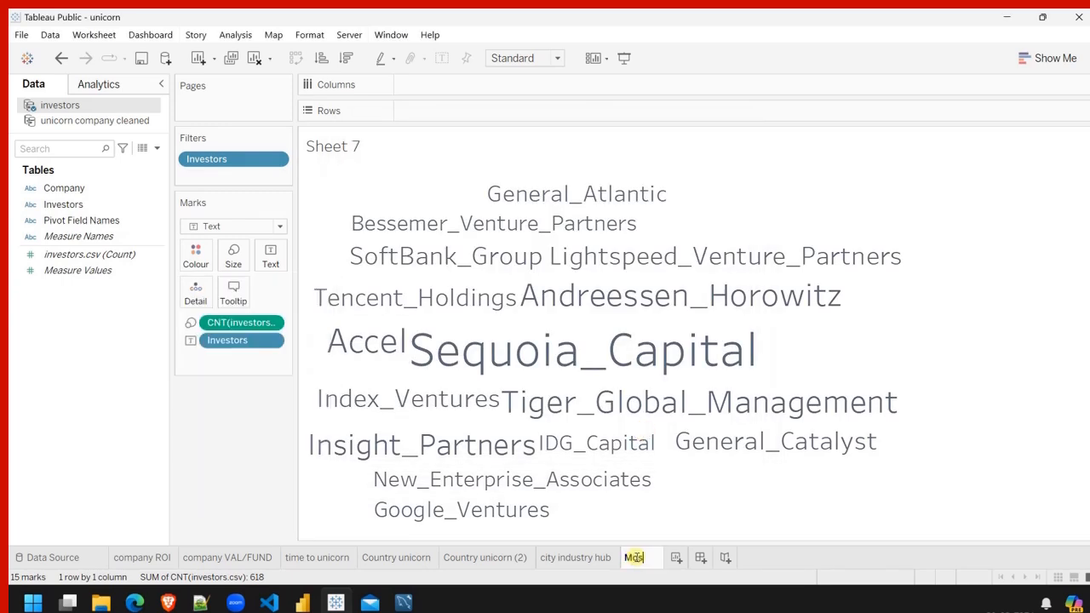
text(t fundin)
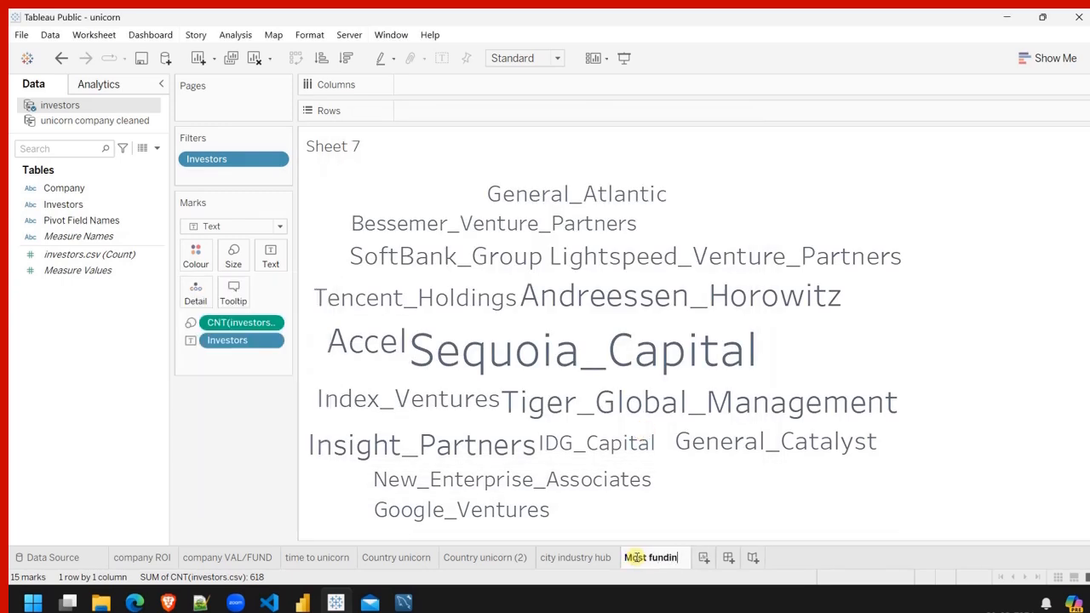
text(g inve)
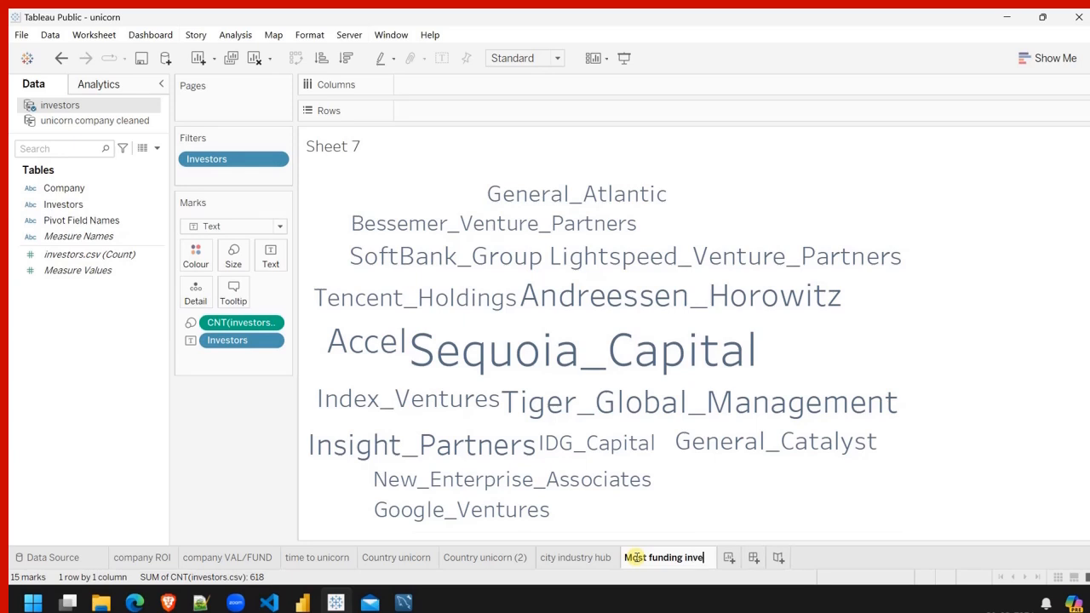
text(stors)
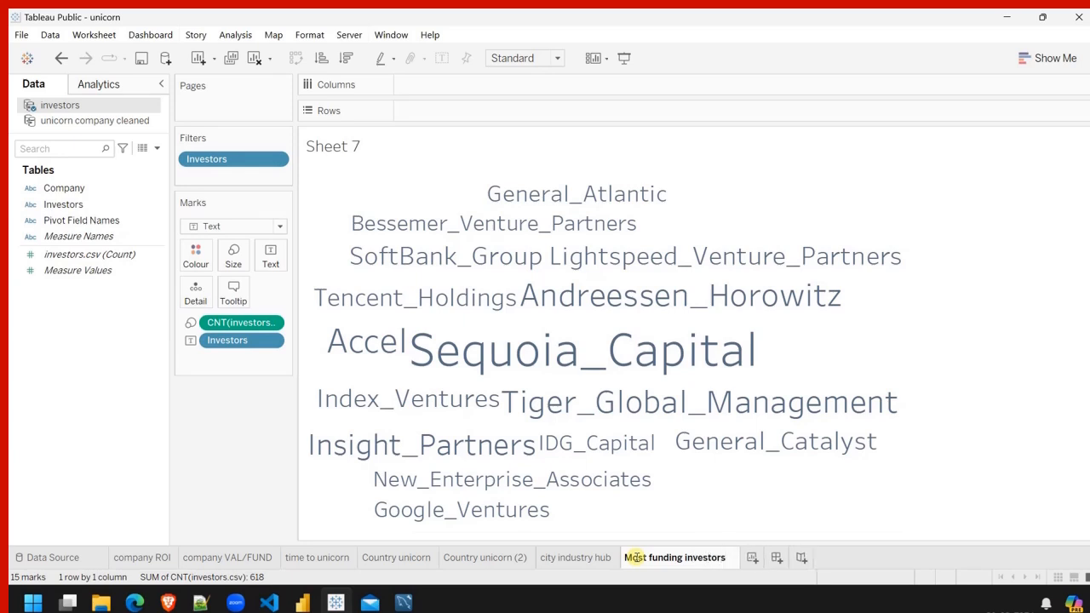
key(Return)
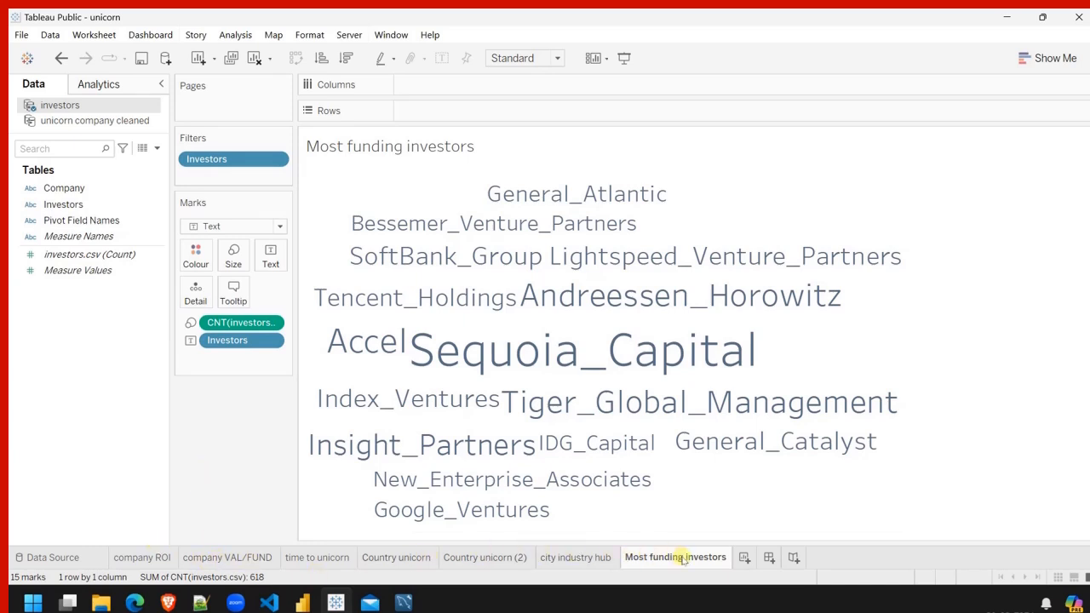
Add a new worksheet after the "Most funding investors" sheet.
mouse_move(682, 558)
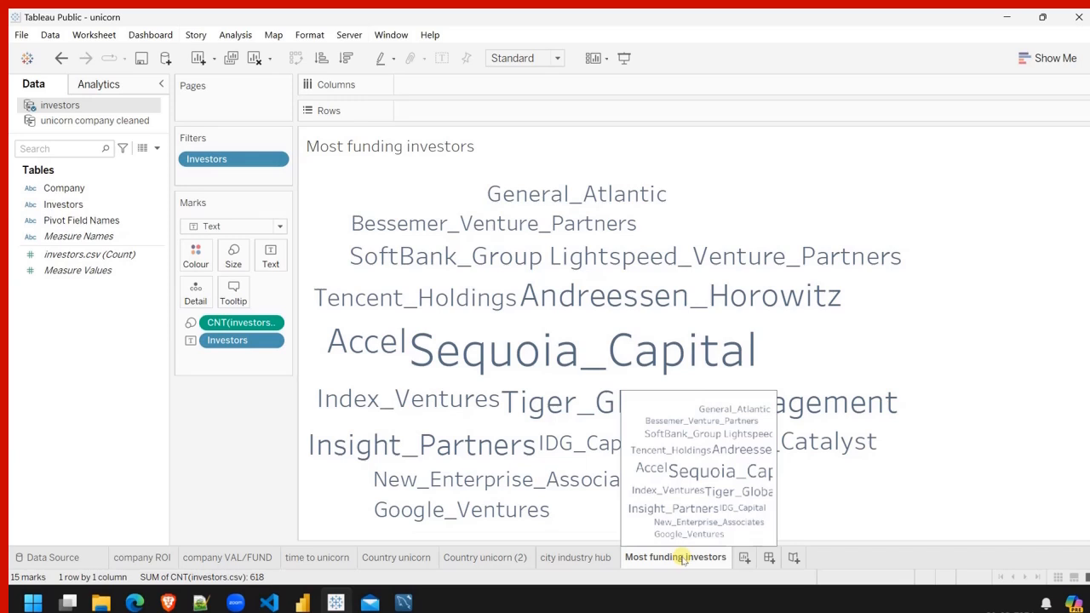
click(744, 558)
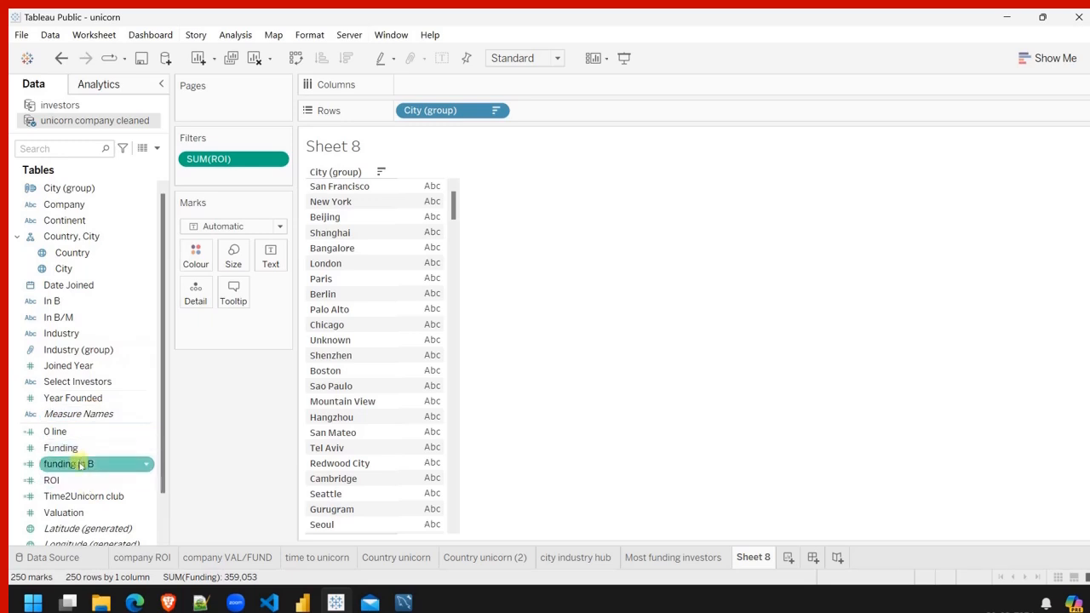
Plot funding in B and ROI as columns for each city group, sorted in descending order of funding in B.
mouse_move(85, 464)
mouse_down()
mouse_move(212, 423)
mouse_move(559, 78)
mouse_move(487, 80)
mouse_up()
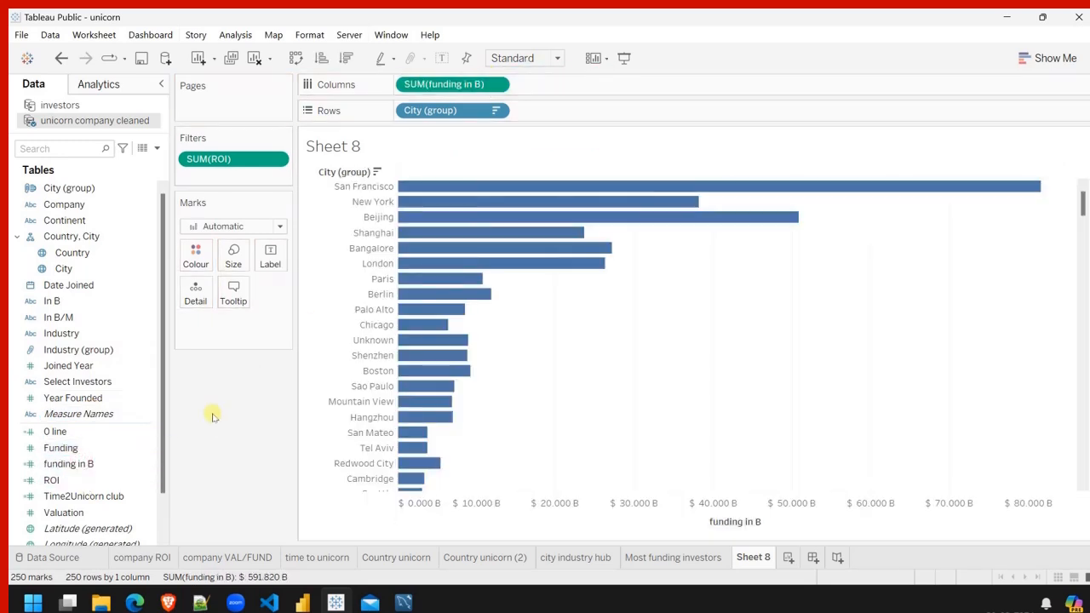
click(72, 484)
drag(73, 485, 631, 98)
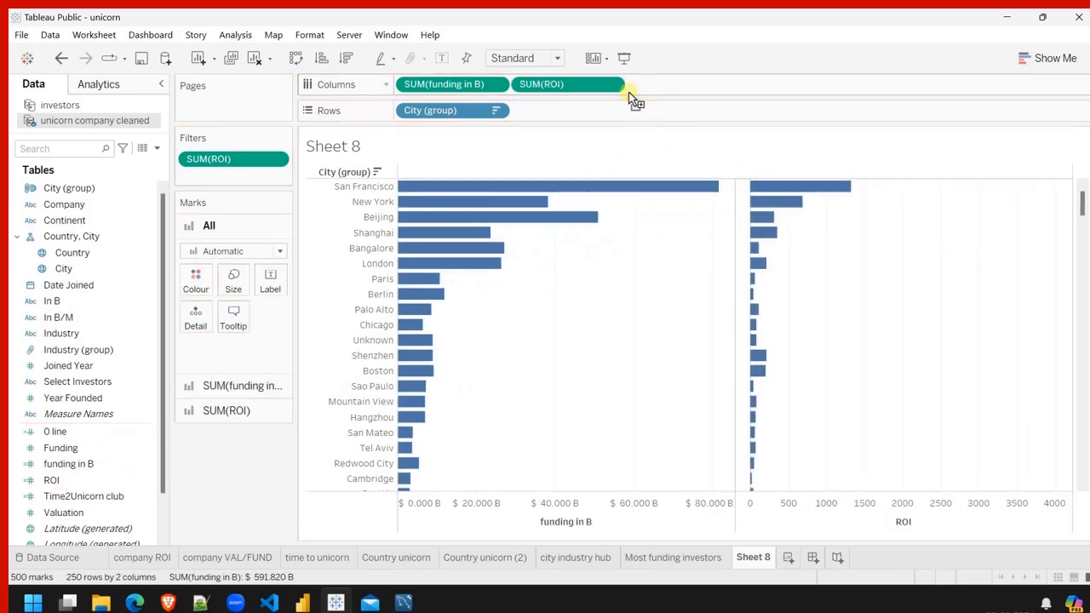
click(348, 58)
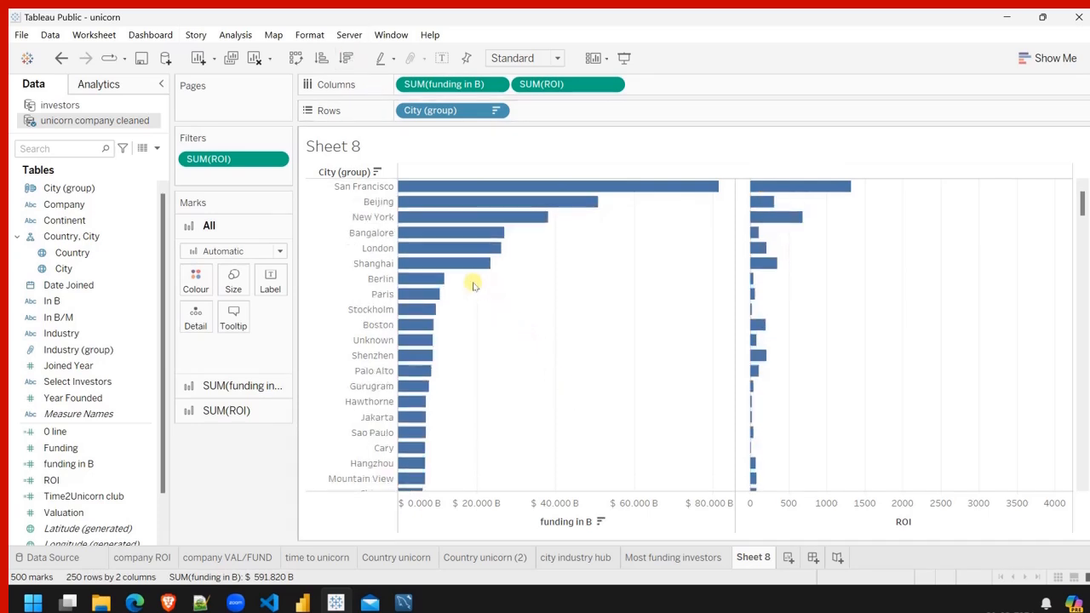
Compare the funding and ROI bars across the sorted list of cities.
scroll(715, 415, down, 5)
mouse_move(800, 406)
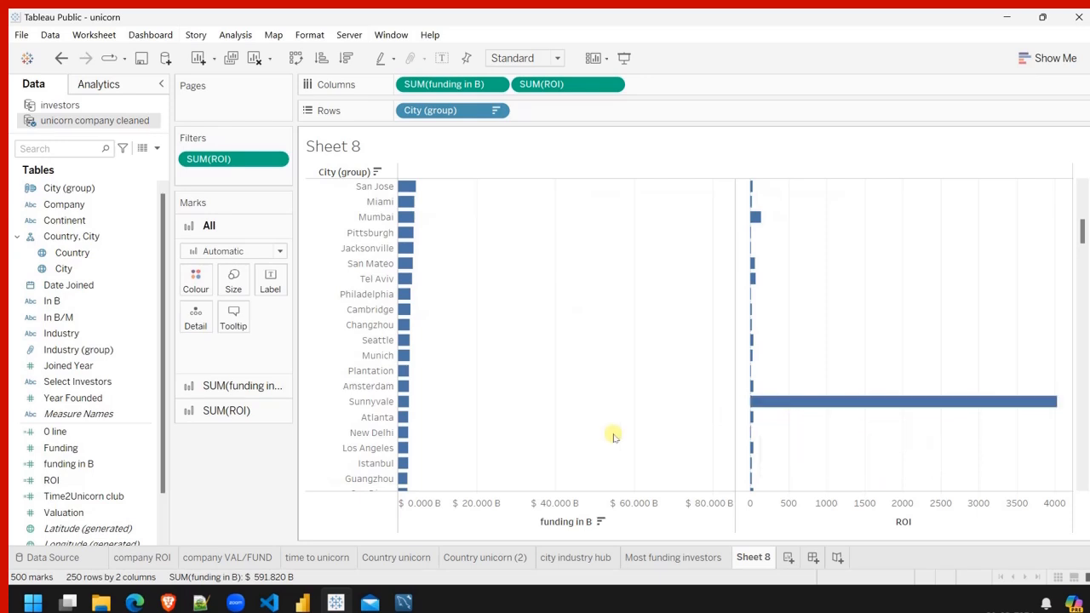
mouse_move(404, 401)
scroll(567, 398, up, 6)
scroll(568, 398, up, 2)
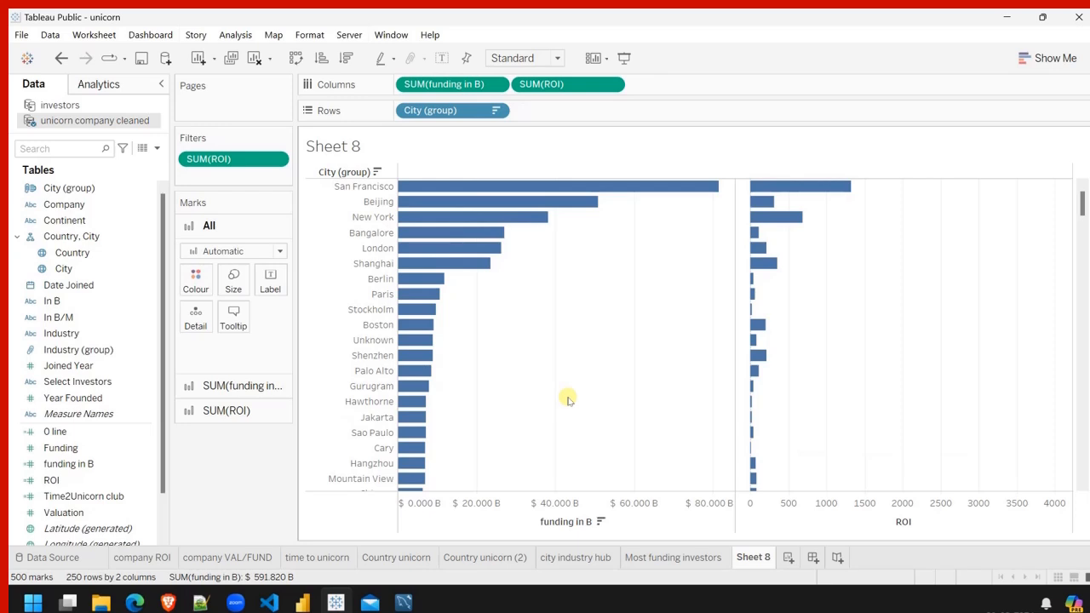
scroll(568, 399, down, 10)
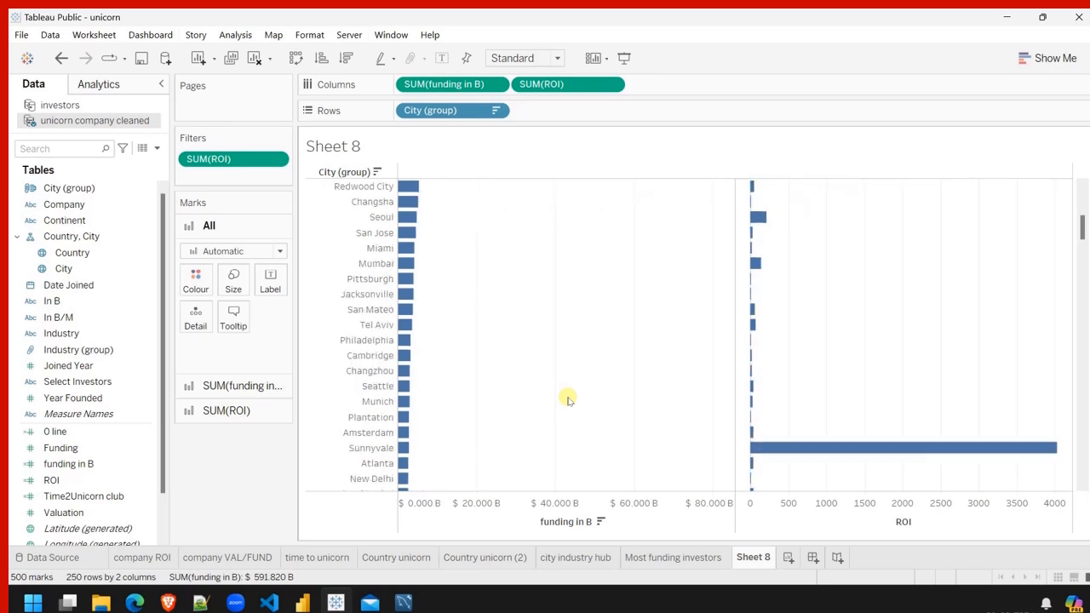
scroll(568, 399, up, 10)
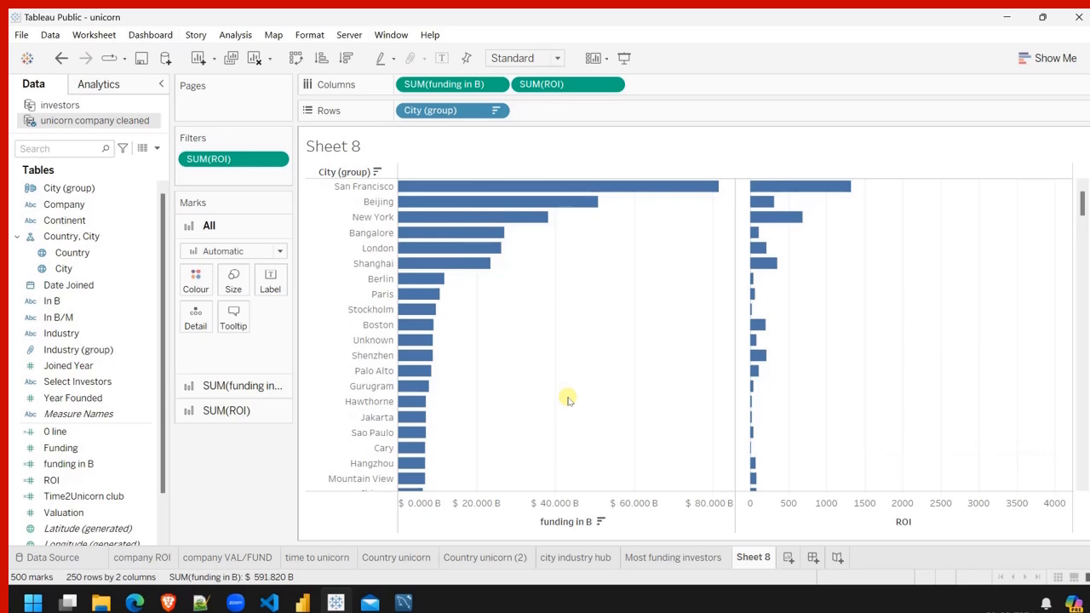
mouse_move(440, 110)
mouse_down()
mouse_move(460, 120)
mouse_move(449, 110)
mouse_up()
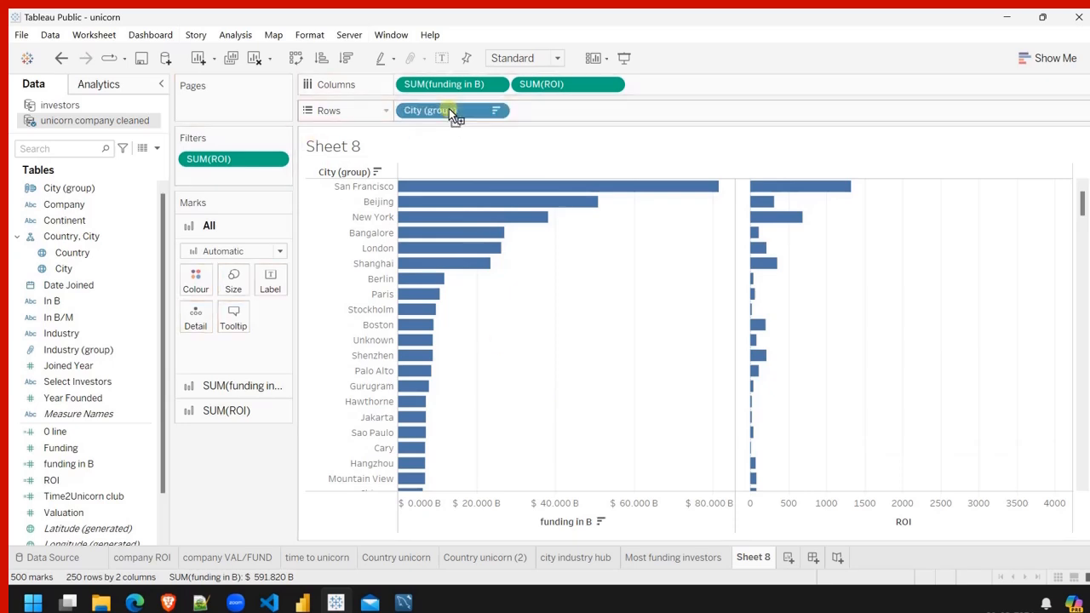
Combine funding in B and ROI on a dual axis and set the mark type of all measures to Bar.
click(613, 85)
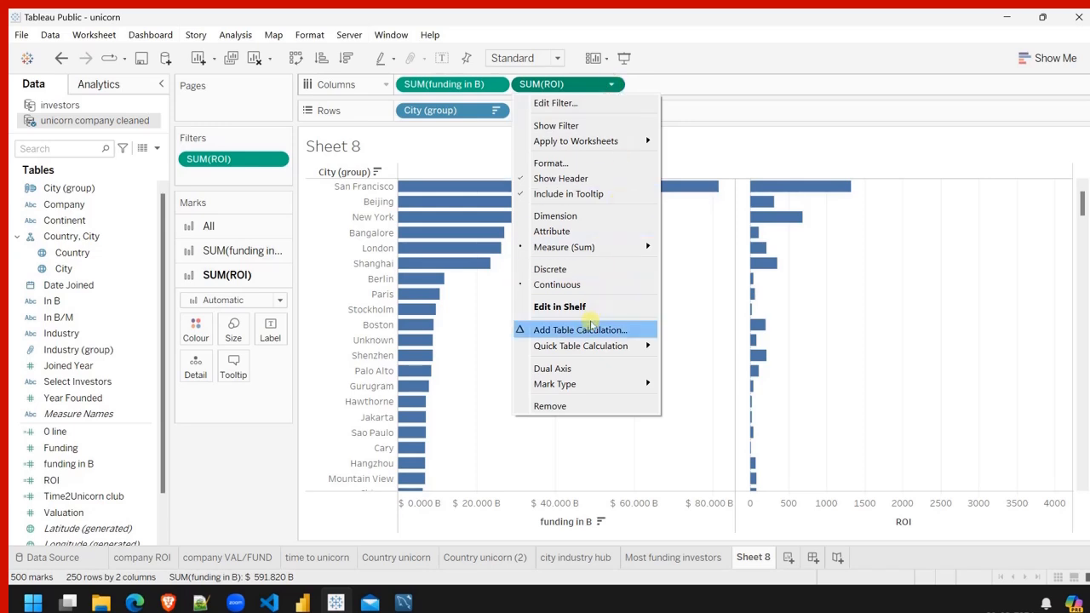
click(566, 368)
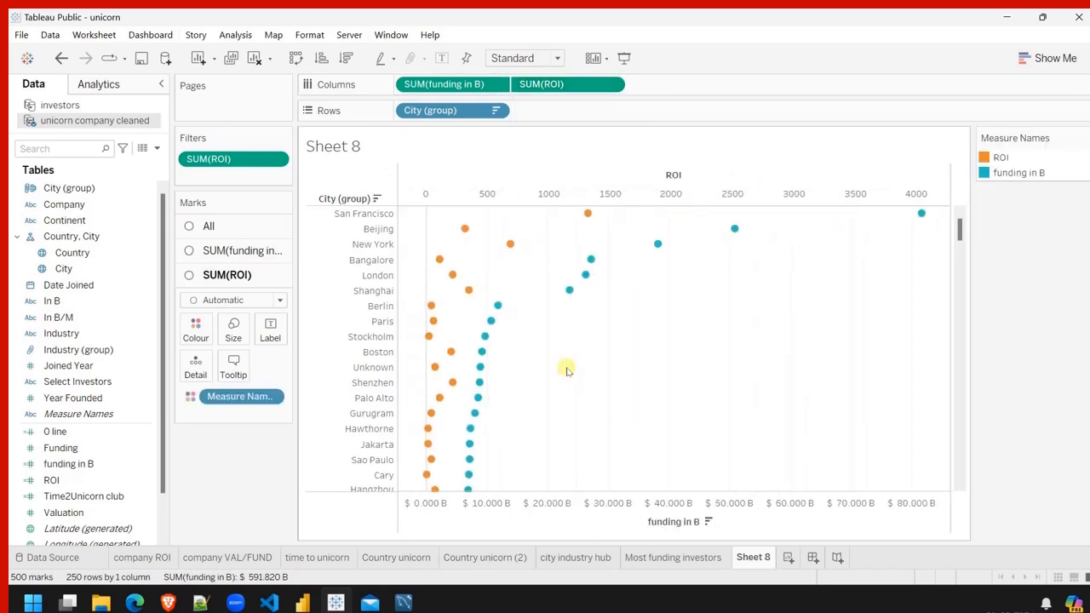
click(241, 228)
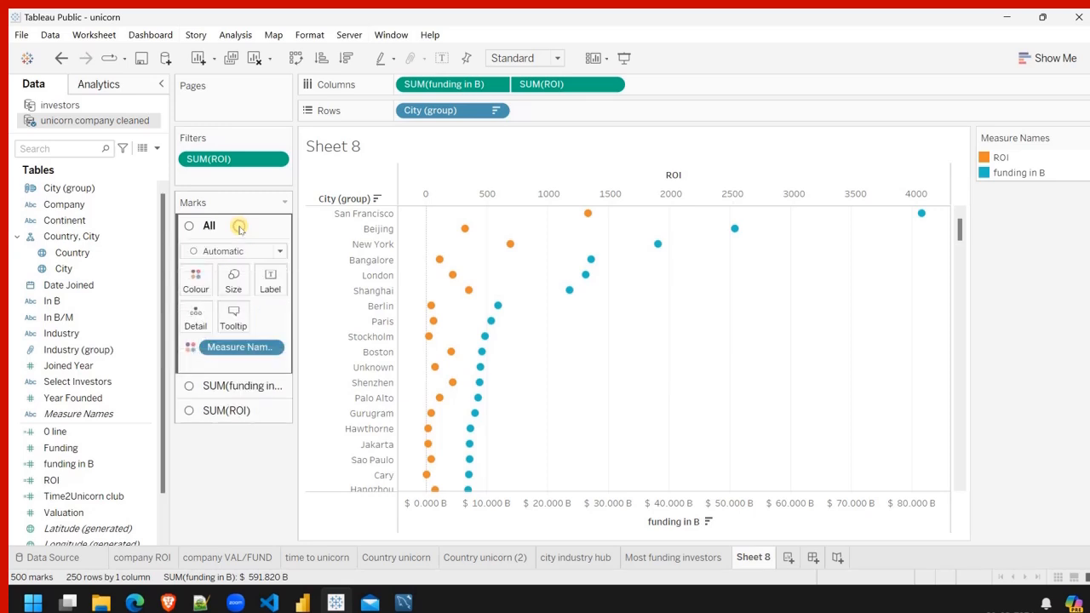
click(231, 250)
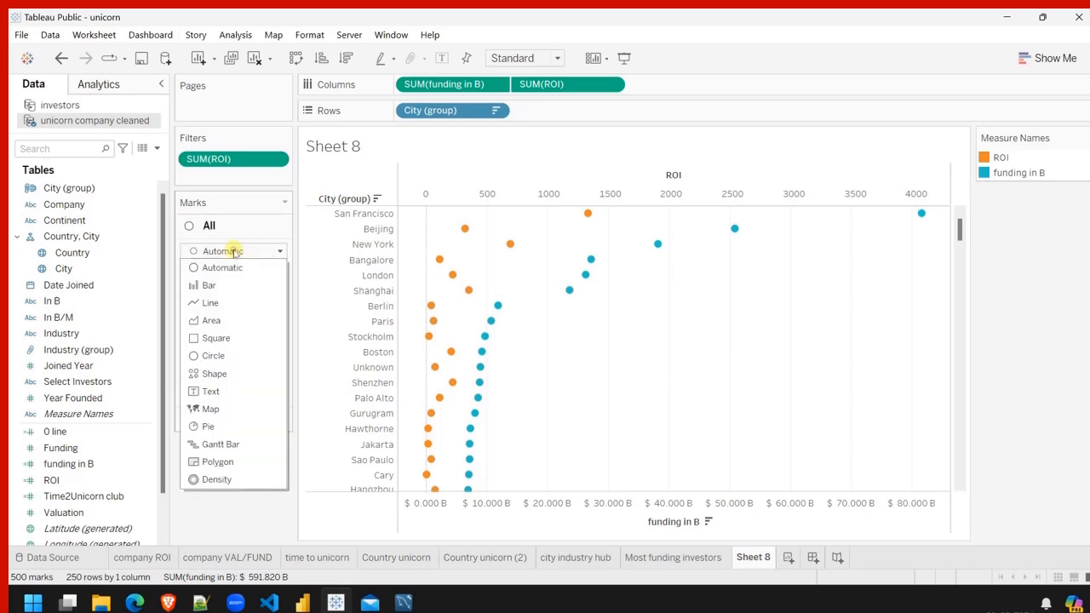
click(205, 285)
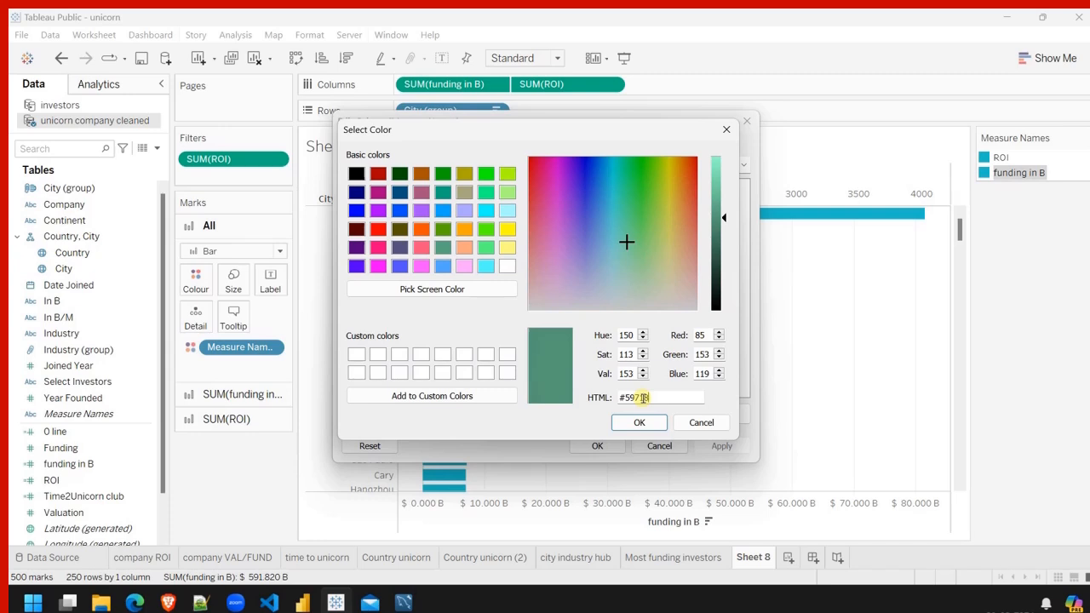
Set the funding in B bar colour to HTML code #597186.
text(86)
click(639, 423)
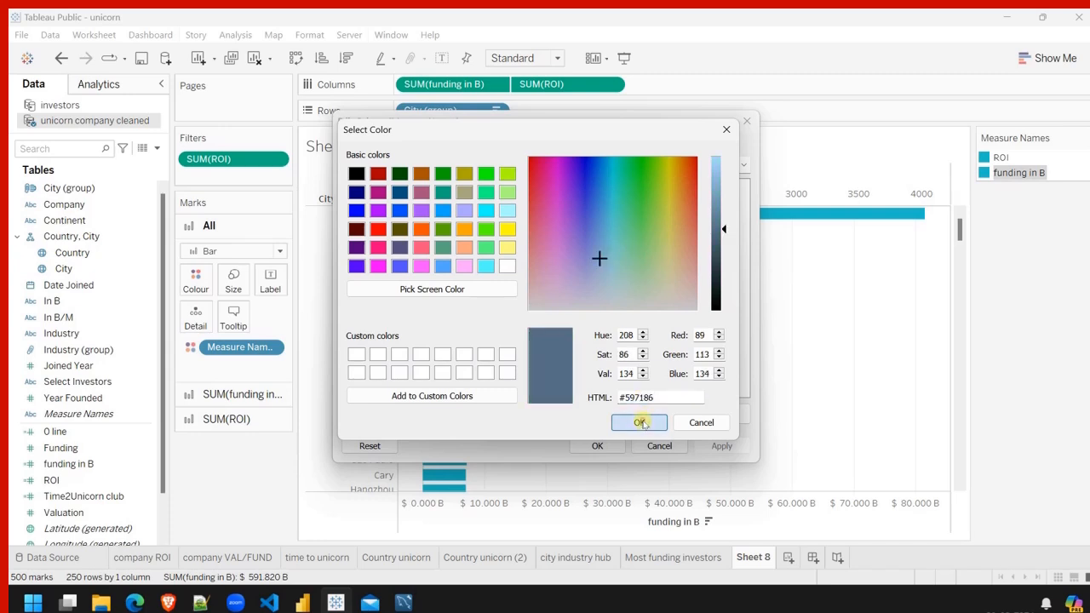
click(614, 446)
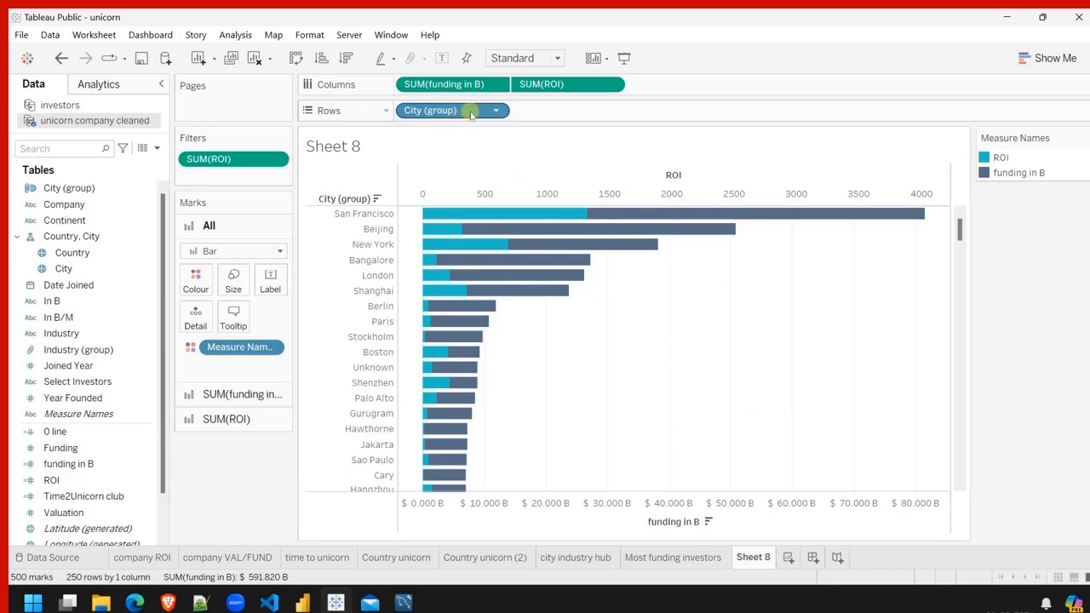
drag(470, 114, 273, 178)
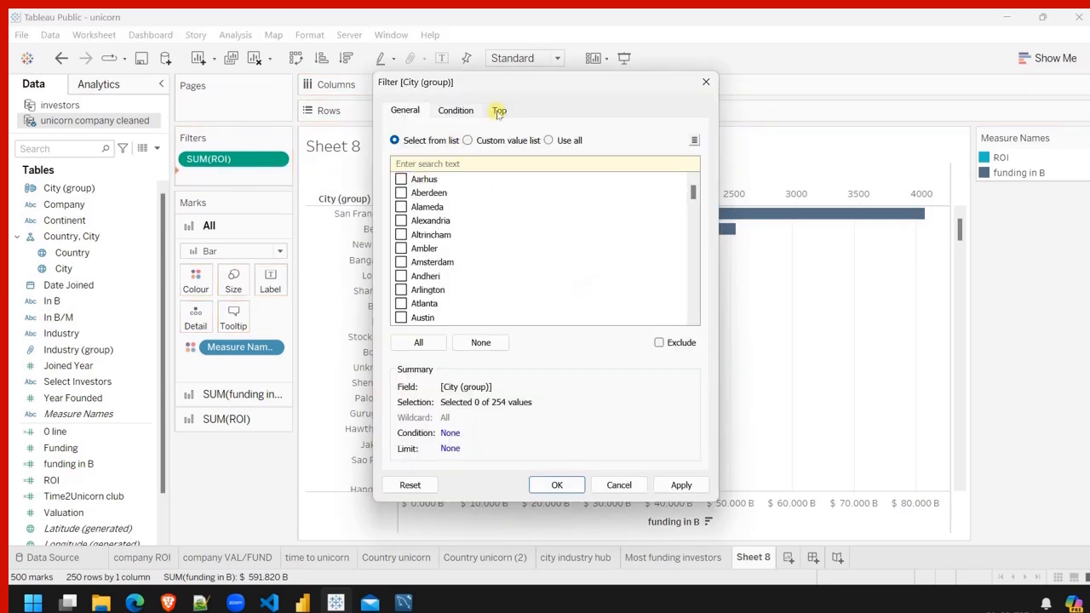
click(499, 112)
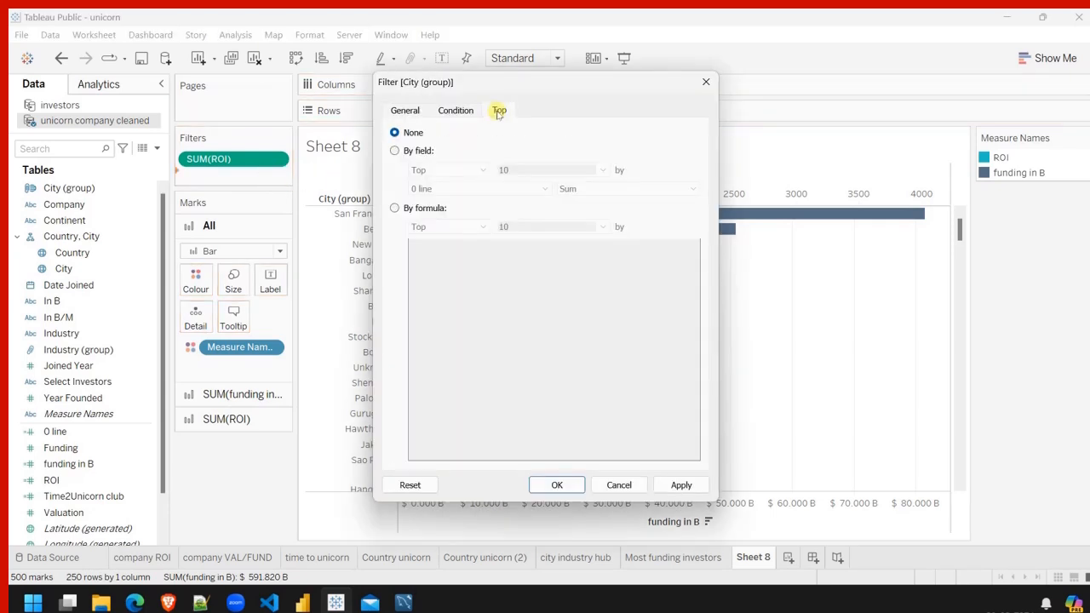
click(396, 151)
key(Escape)
click(923, 479)
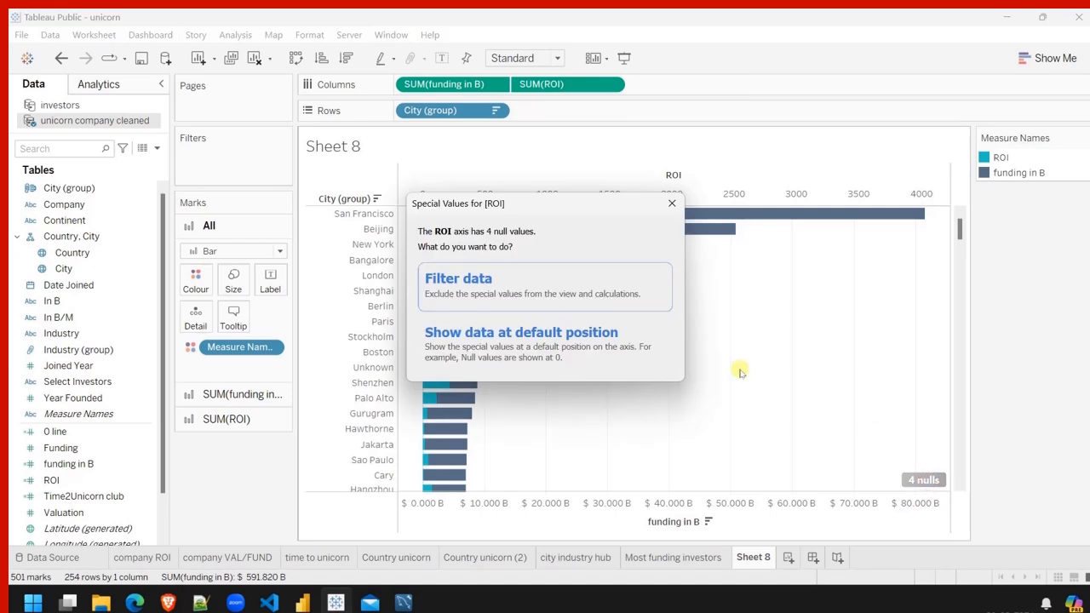
click(635, 294)
Filter City (group) to the top 10 cities by sum of funding in B.
drag(460, 110, 249, 172)
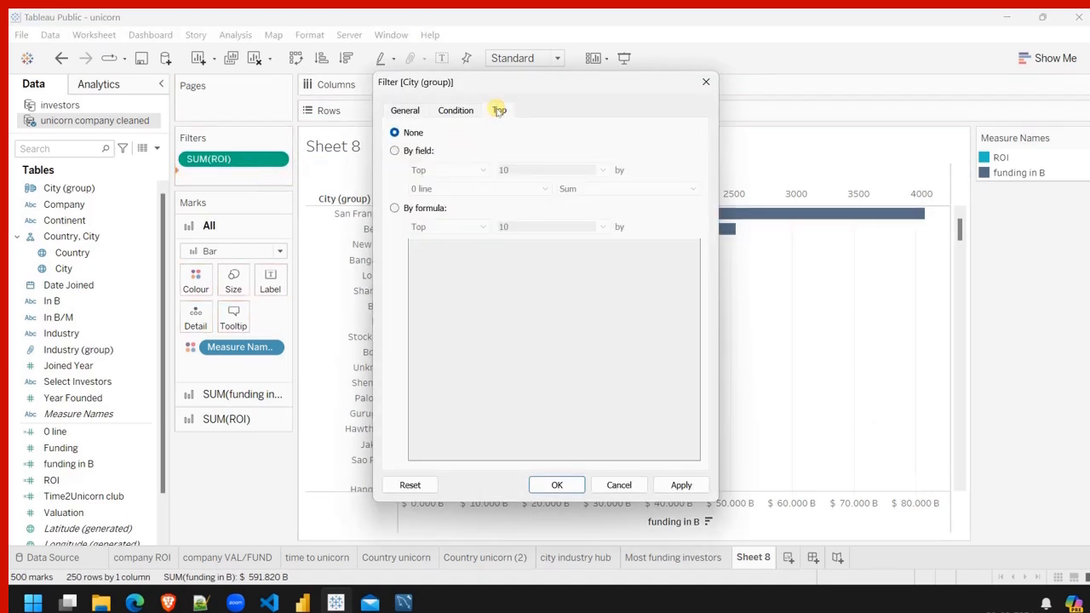
click(394, 151)
click(545, 189)
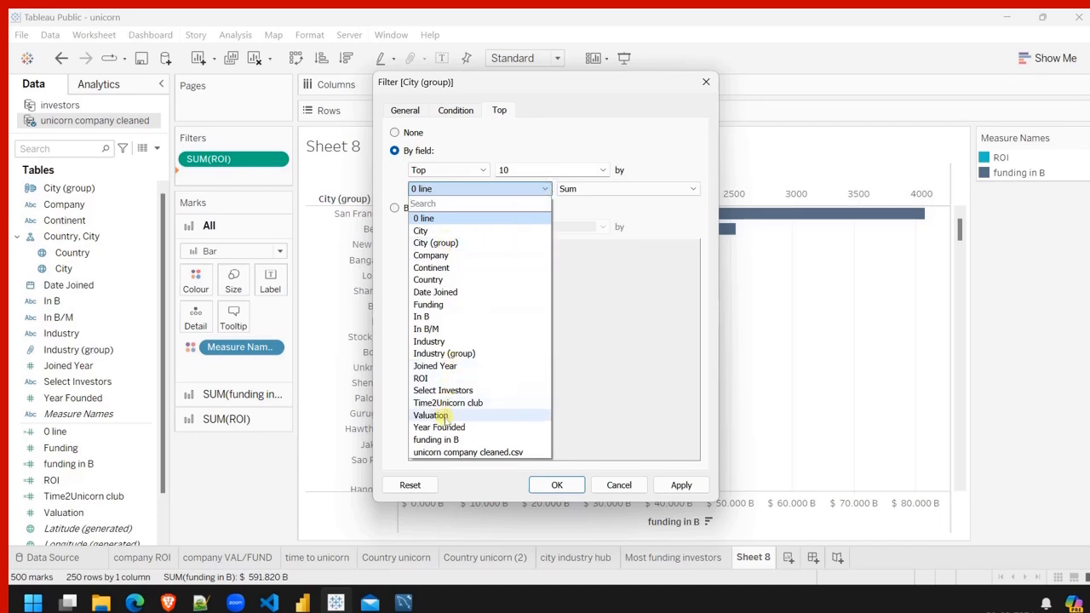
click(441, 439)
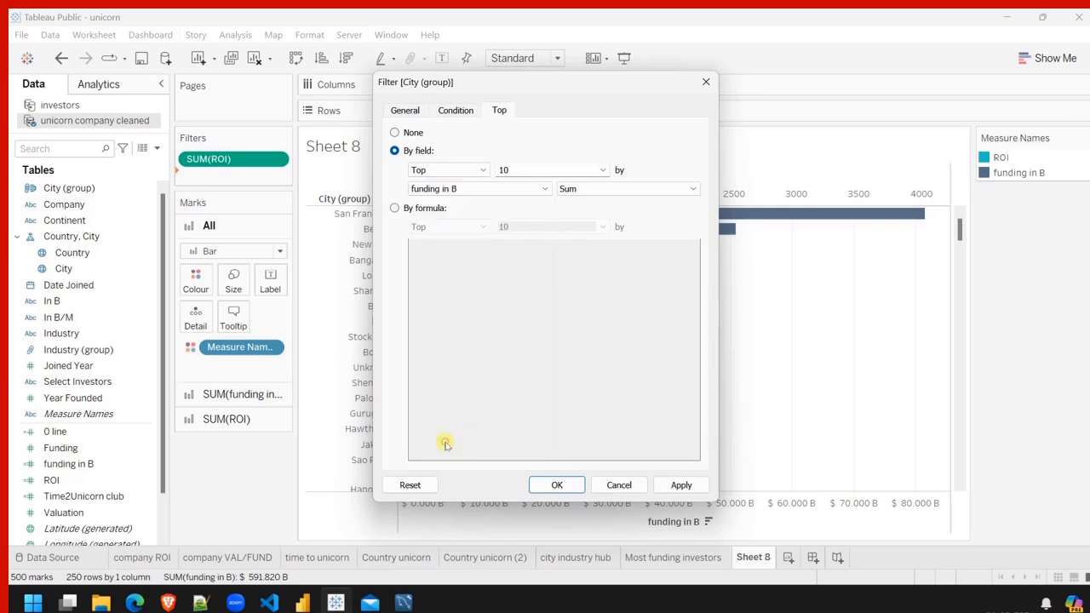
click(679, 485)
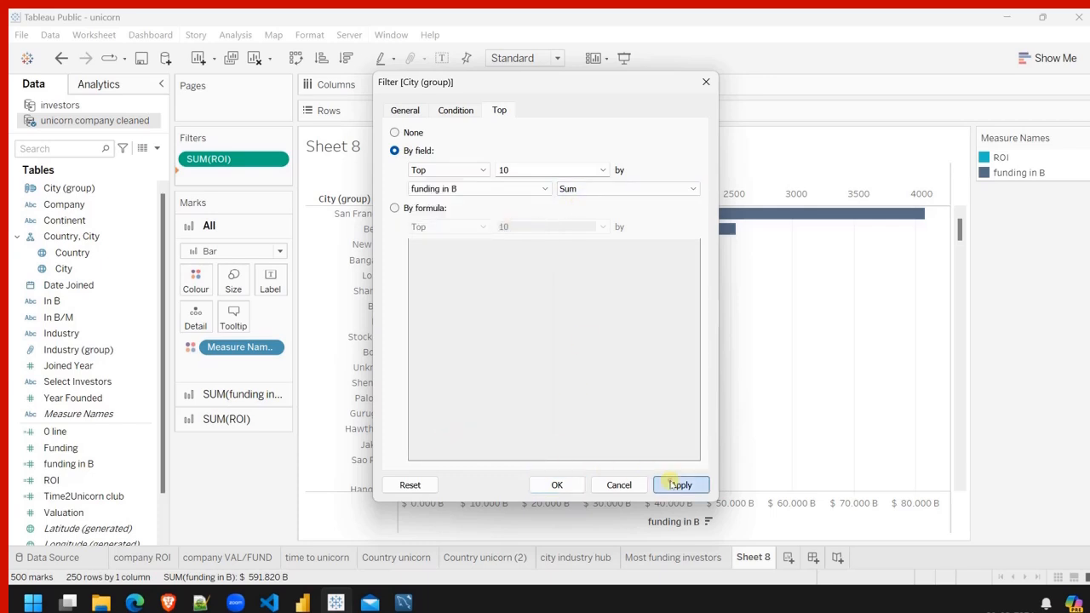
click(555, 482)
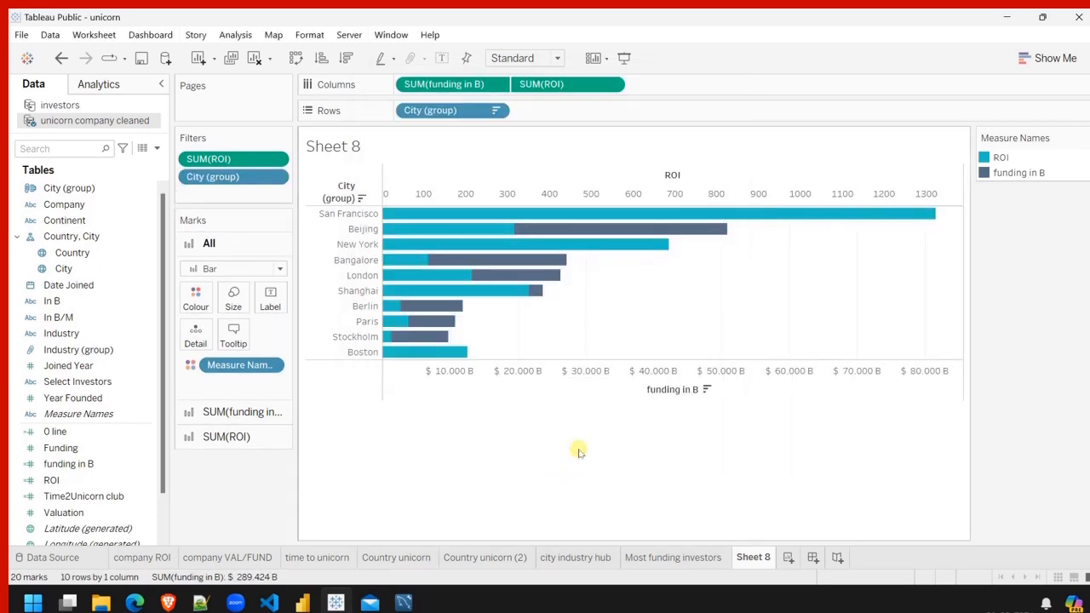
Fit the bar chart to Entire View.
mouse_move(784, 212)
click(558, 59)
click(528, 113)
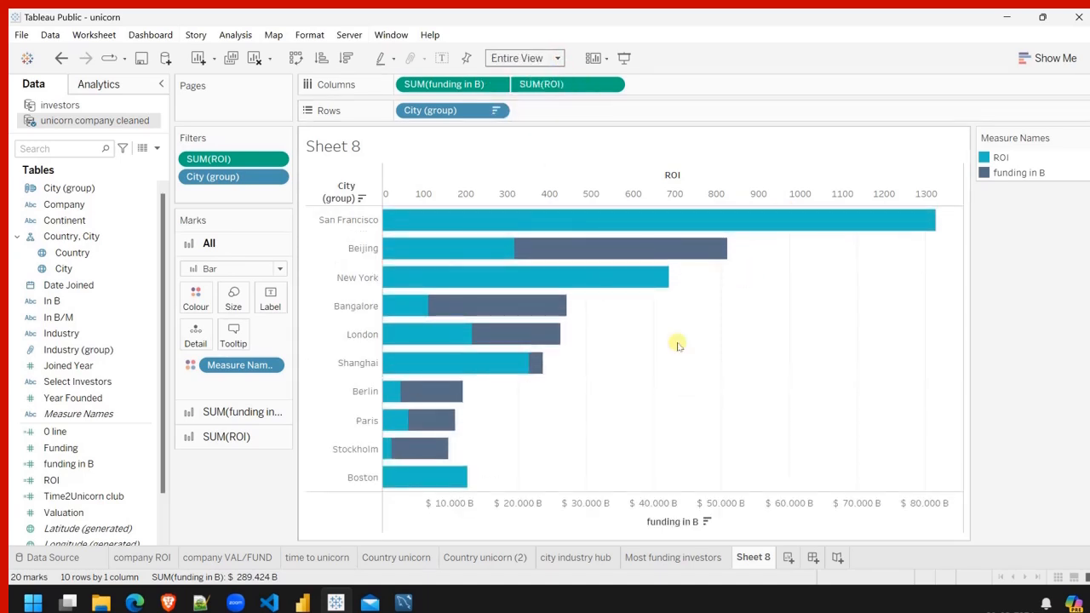
Try placing funding in B after ROI in the columns, and restore the original order.
mouse_move(674, 248)
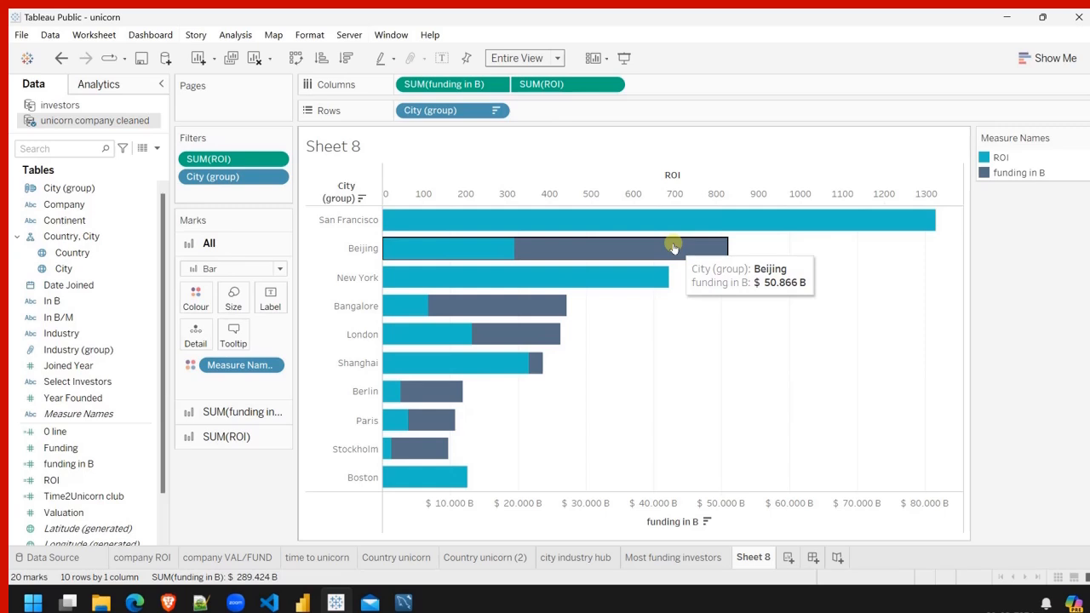
drag(444, 83, 626, 89)
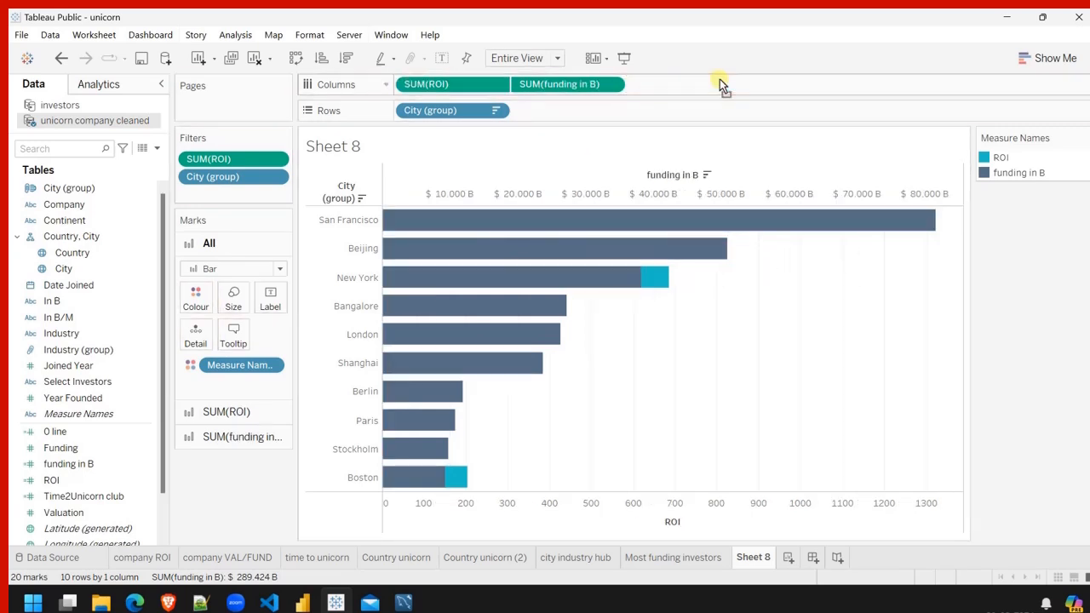
drag(470, 81, 738, 83)
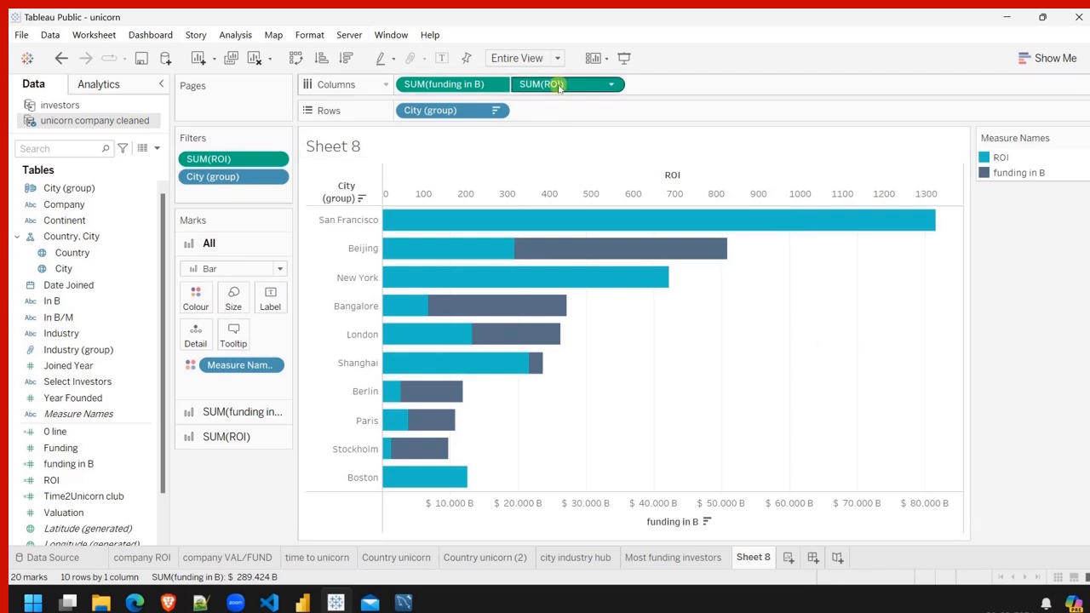
Try replacing ROI with Valuation in the columns, and undo the replacement.
drag(554, 83, 596, 96)
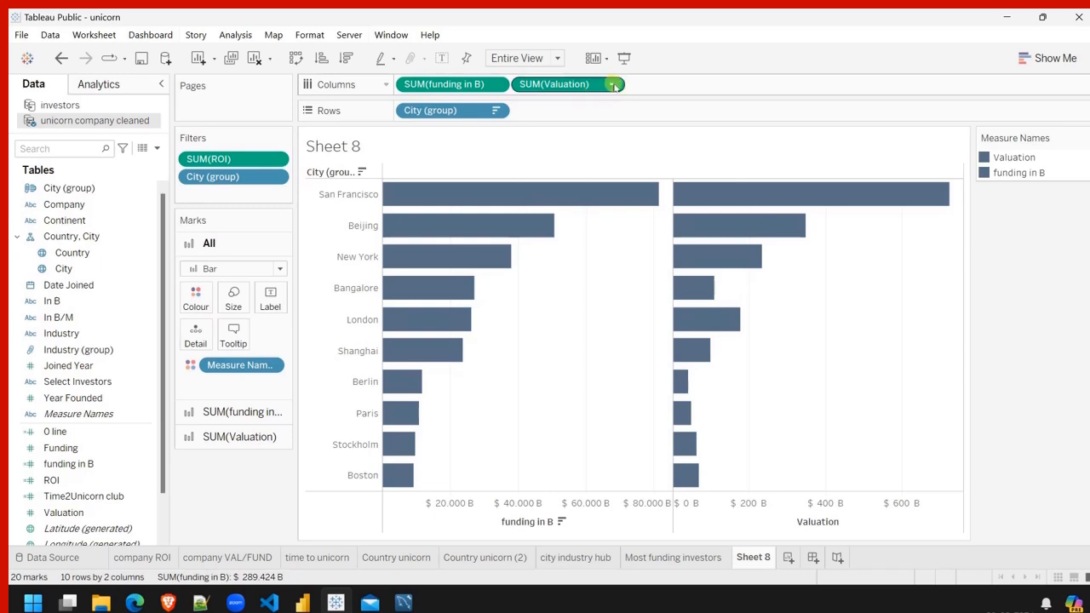
click(610, 84)
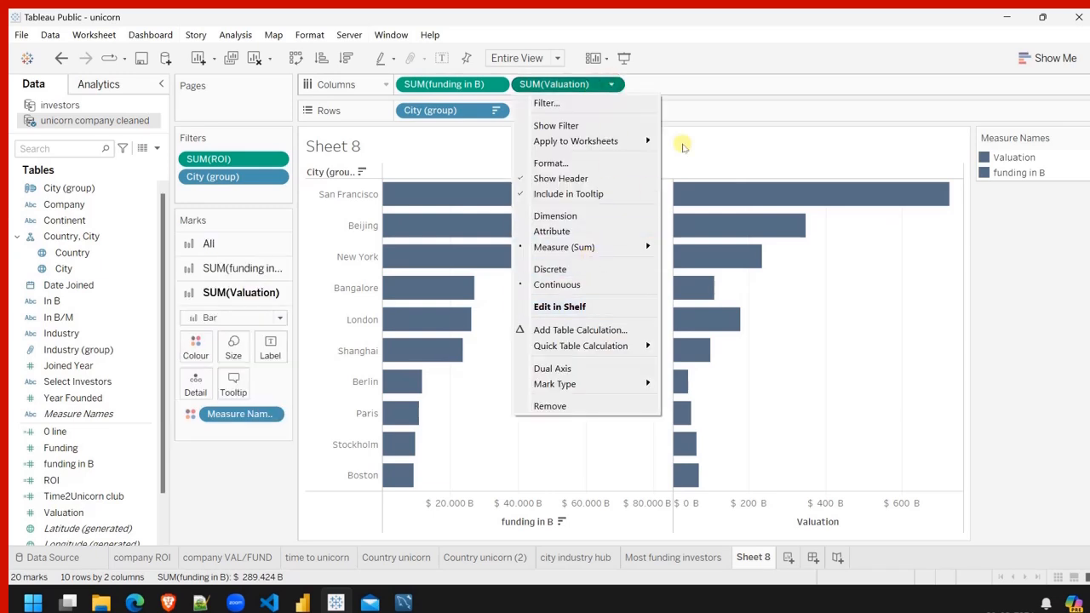
click(726, 145)
key(ctrl+z)
key(ctrl+z)
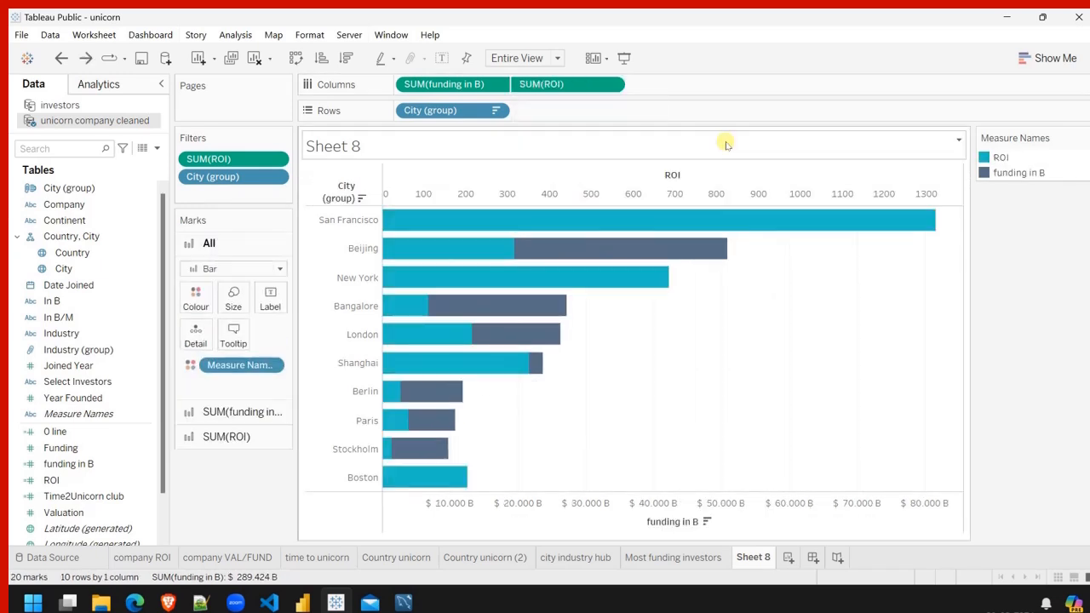
Synchronise the ROI axis with the funding in B axis and place ROI before funding in B in the columns.
right_click(788, 180)
click(843, 264)
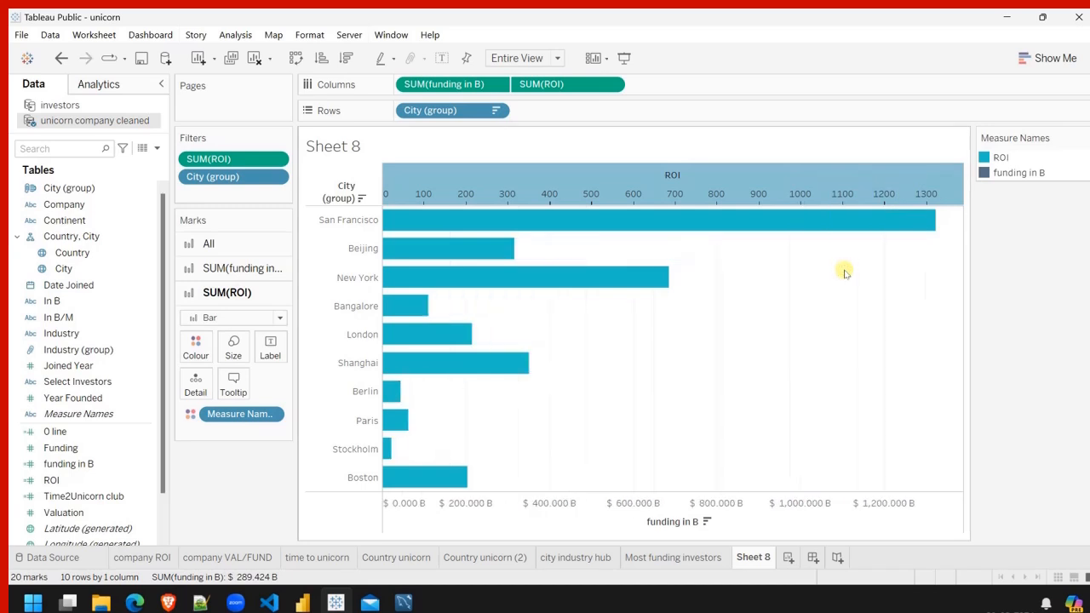
drag(444, 83, 688, 91)
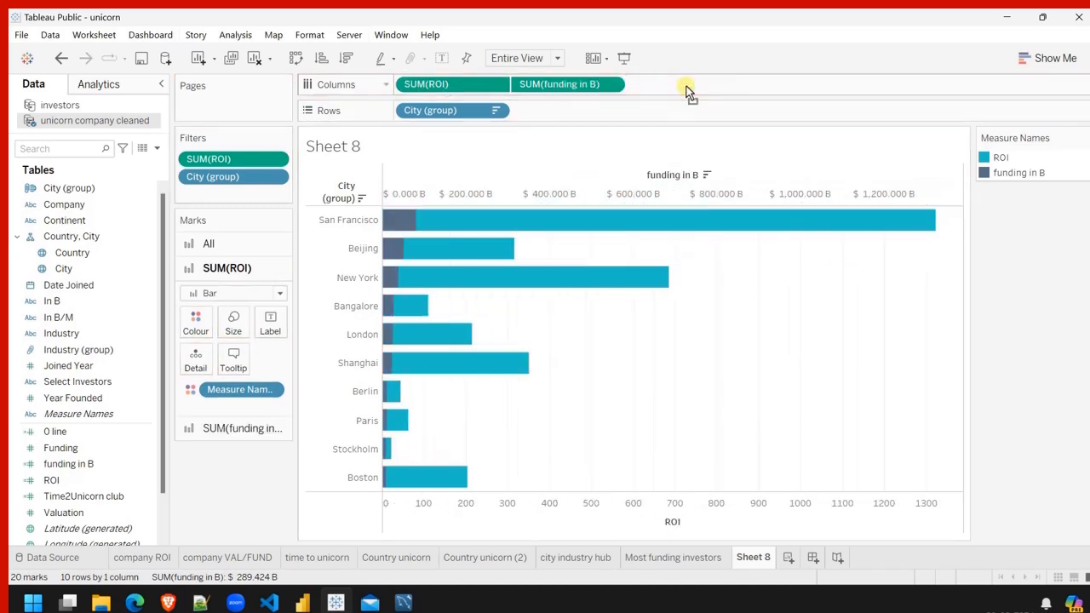
mouse_move(740, 222)
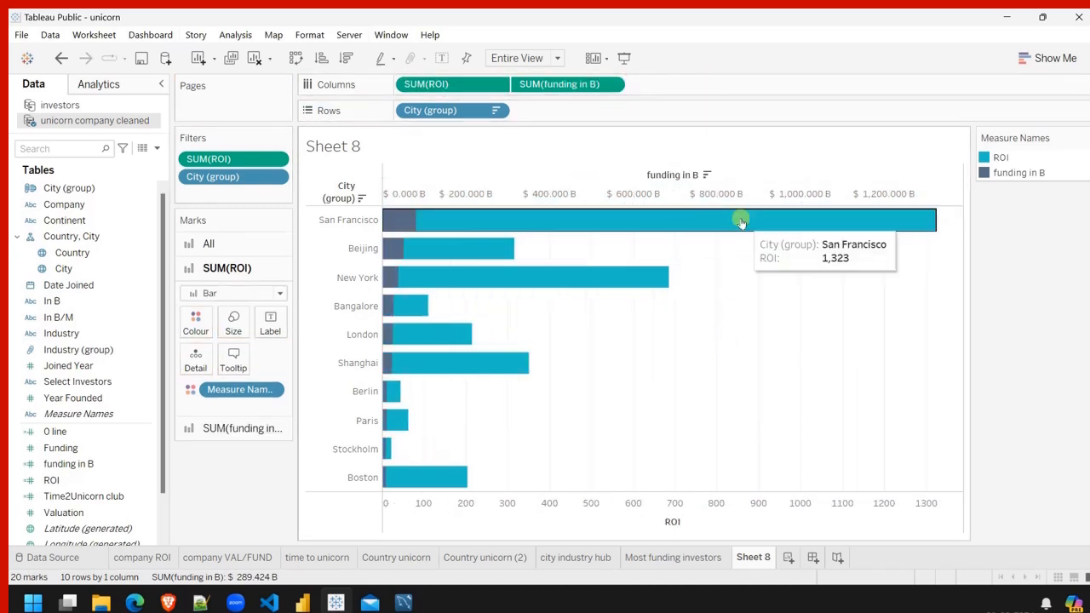
mouse_move(394, 219)
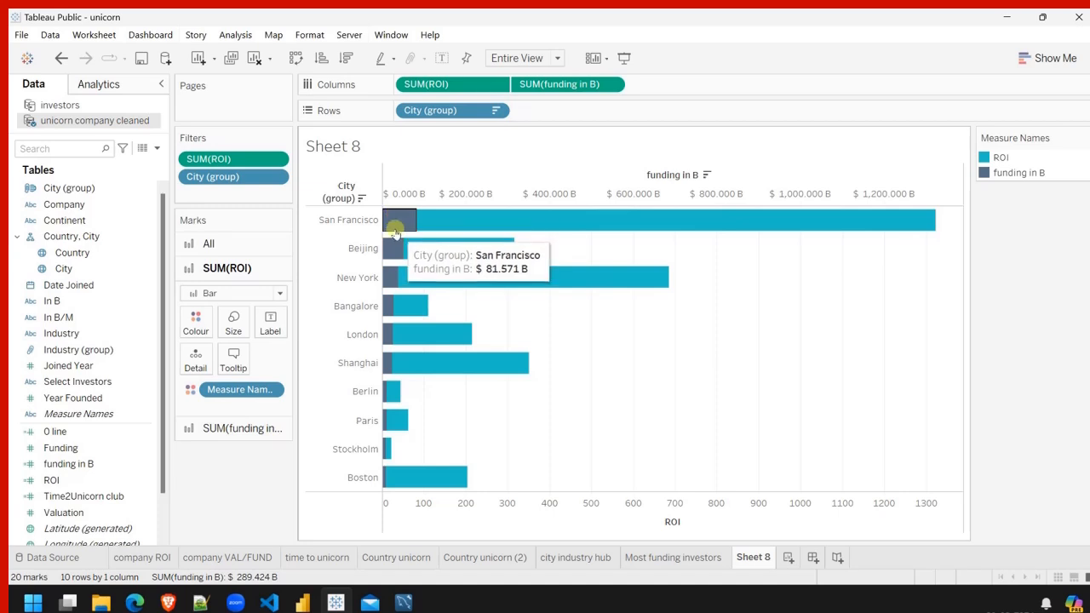
mouse_move(389, 307)
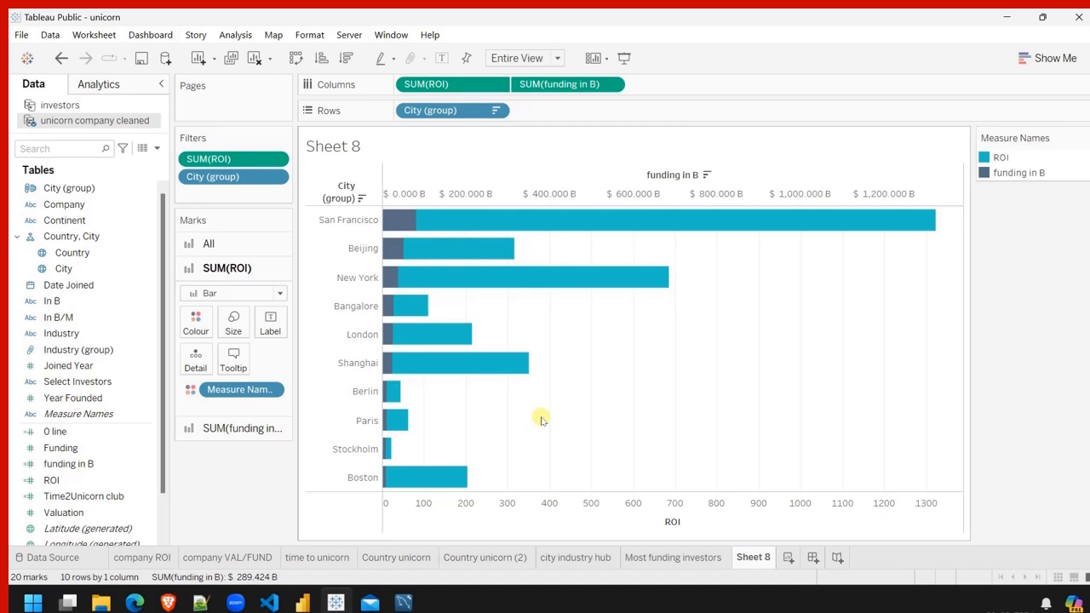
Hide the funding in B axis header, the City (group) row field label and the ROI axis header.
right_click(586, 173)
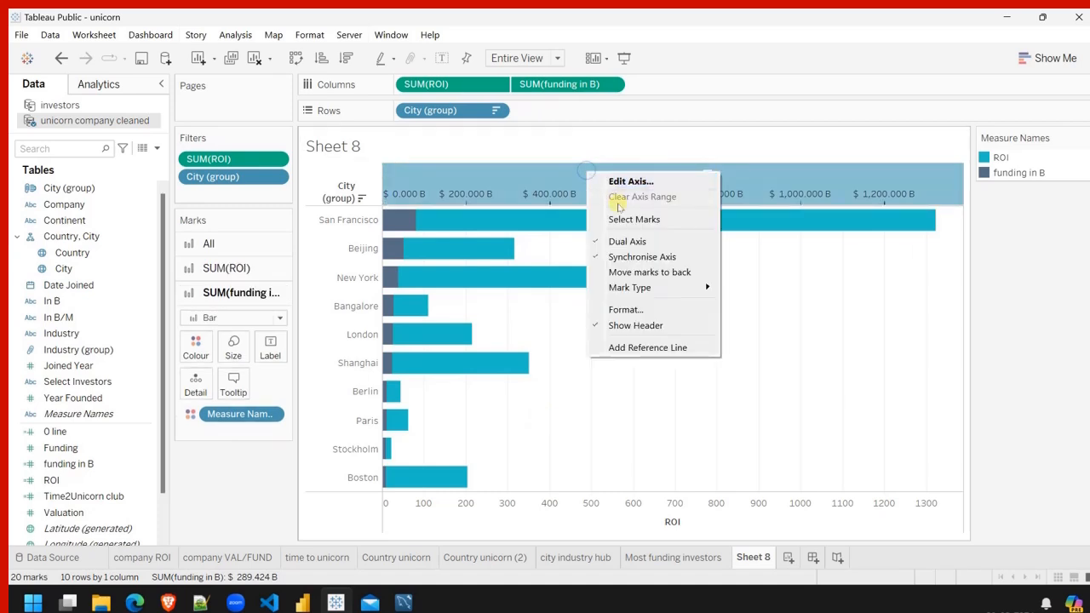
click(637, 326)
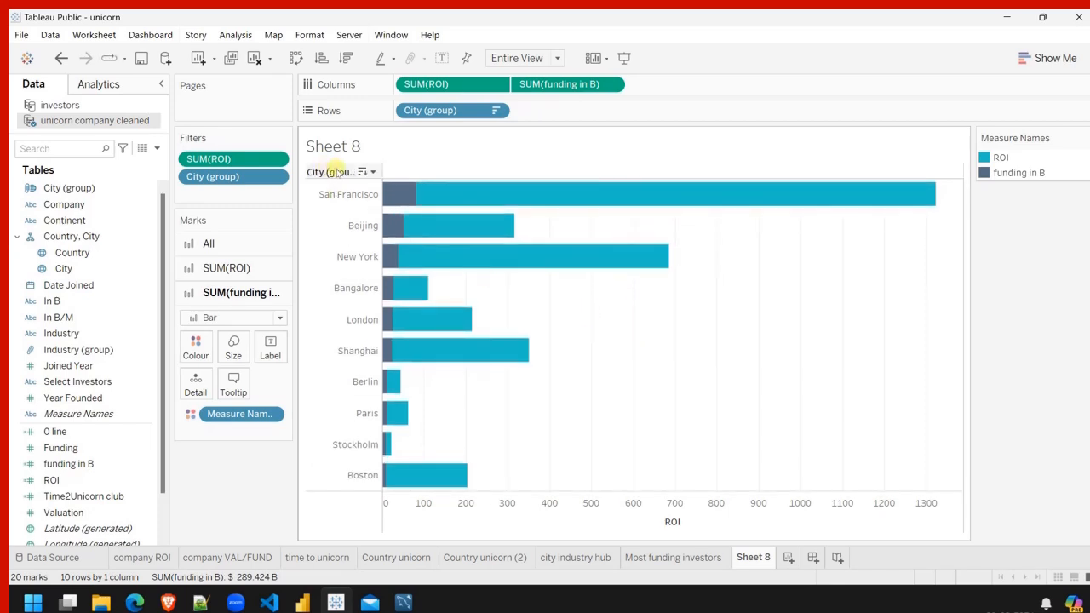
right_click(338, 172)
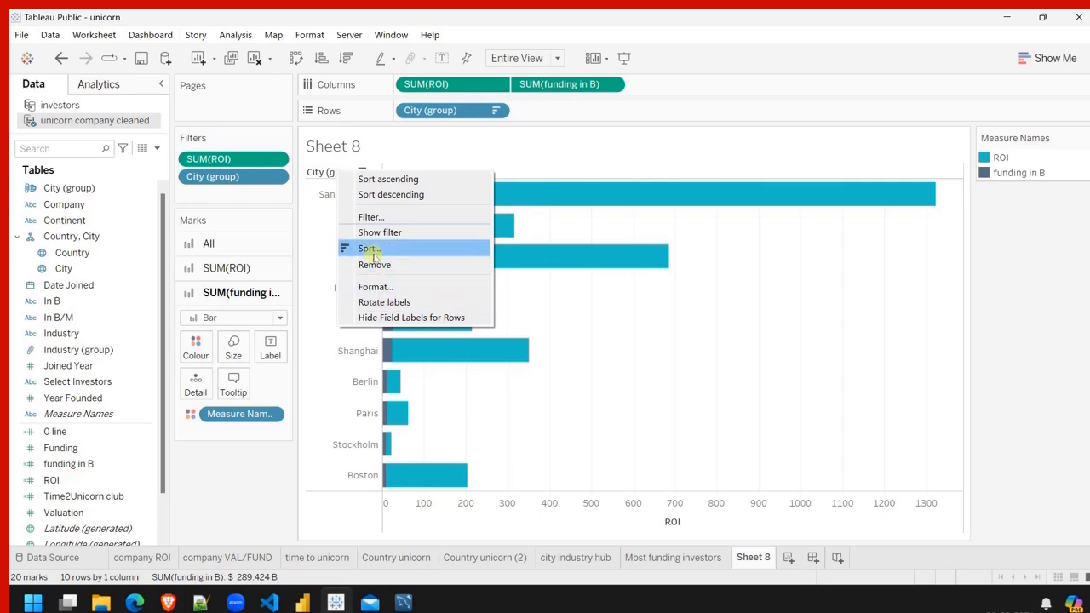
click(405, 318)
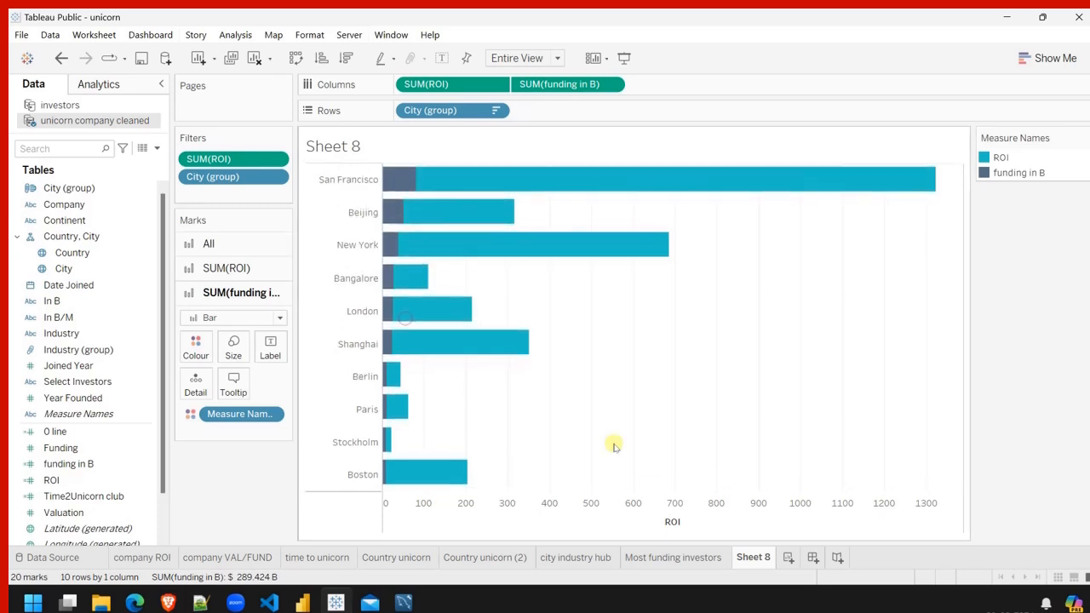
right_click(580, 517)
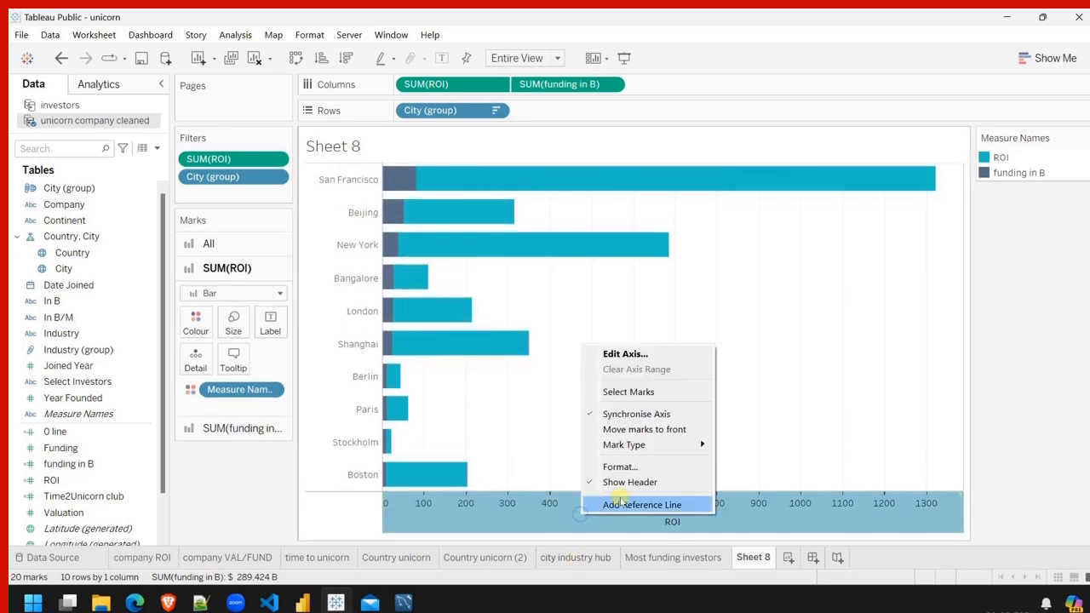
click(630, 486)
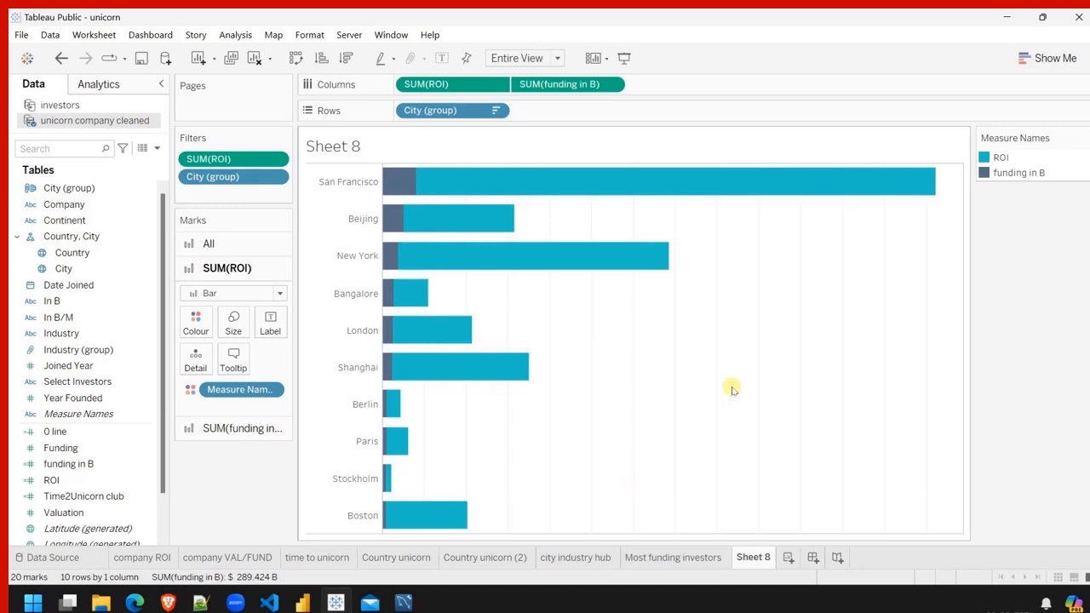
Examine the ROI and funding in B tooltips on the city bars, including Boston and Berlin.
mouse_move(389, 183)
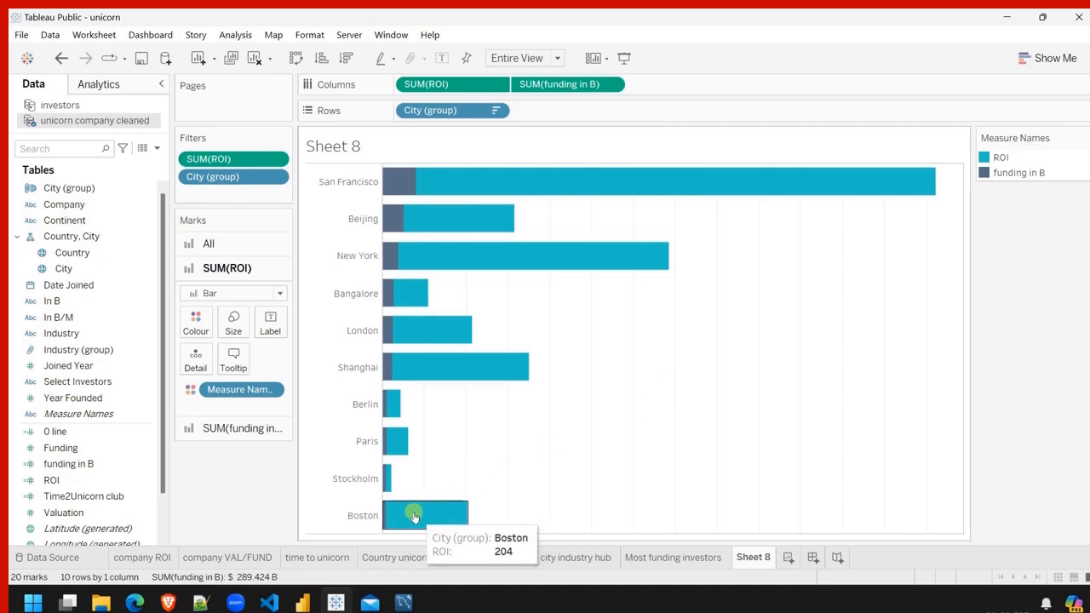
mouse_move(384, 513)
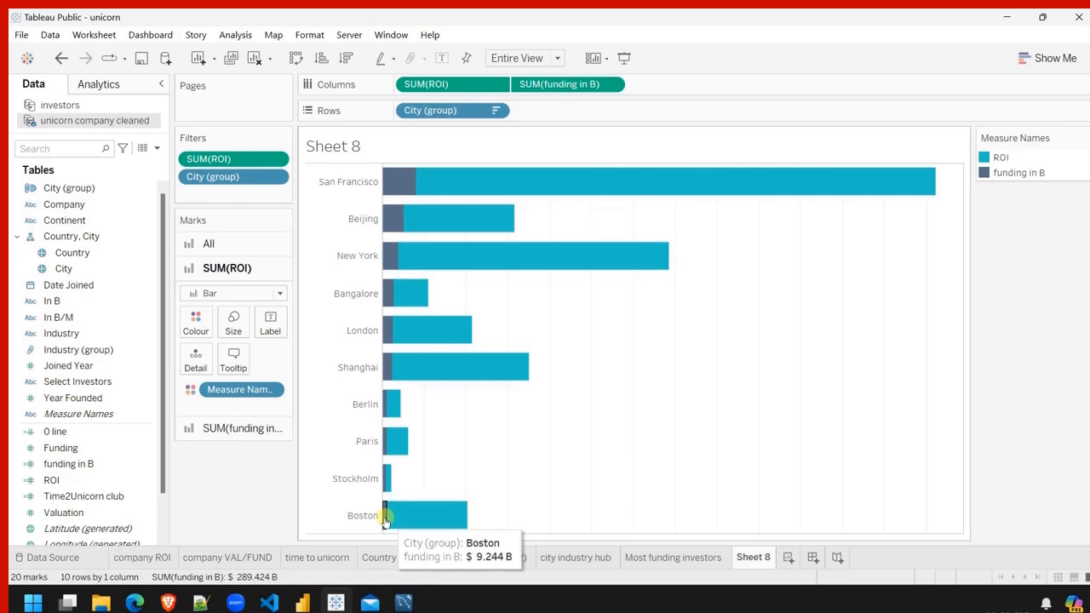
mouse_move(426, 511)
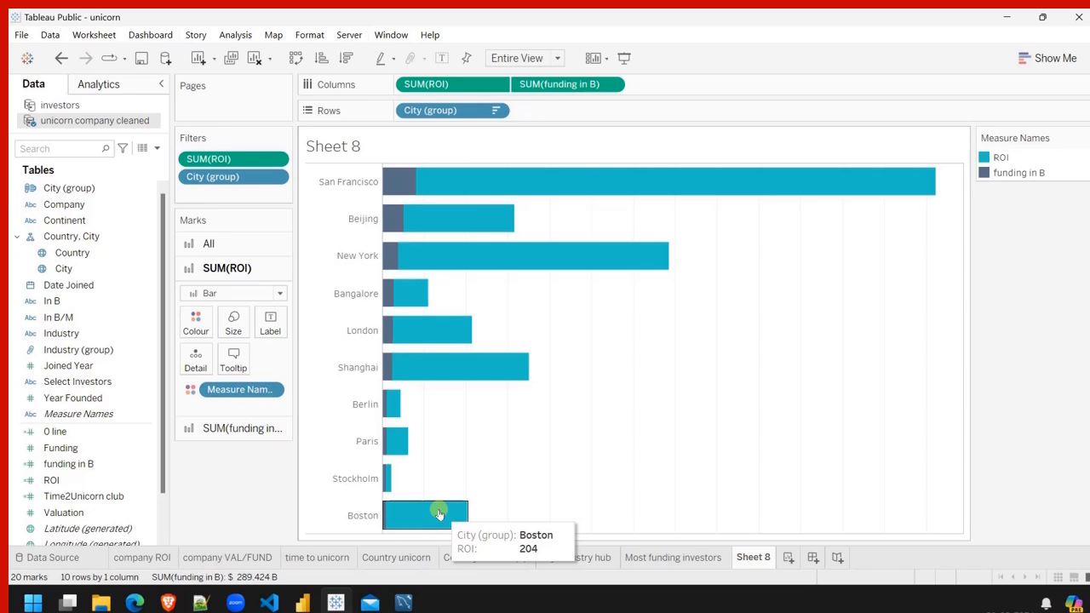
mouse_move(388, 475)
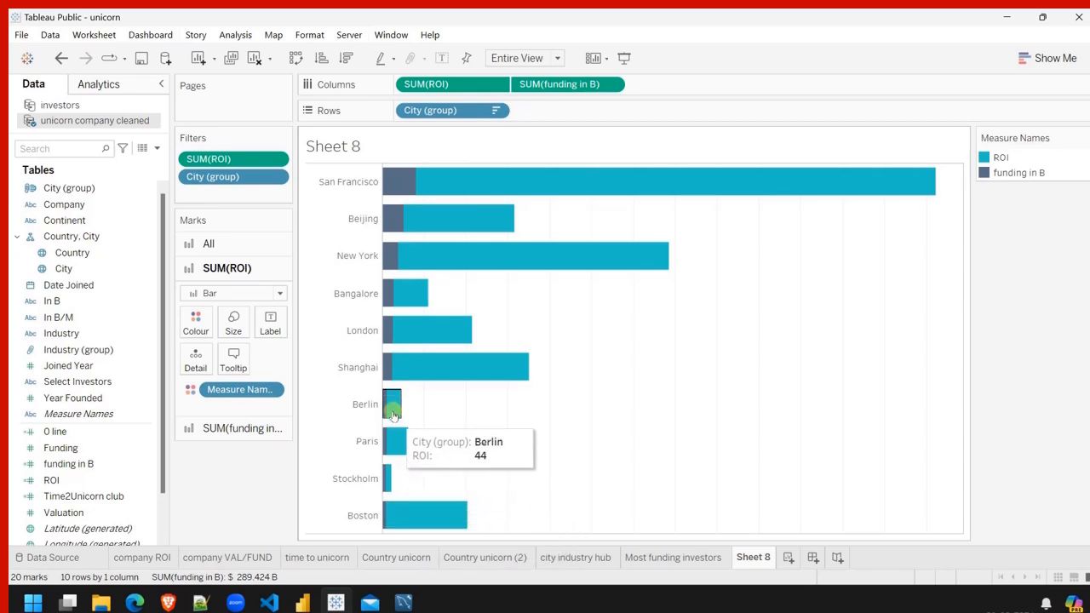
mouse_move(407, 369)
mouse_move(386, 292)
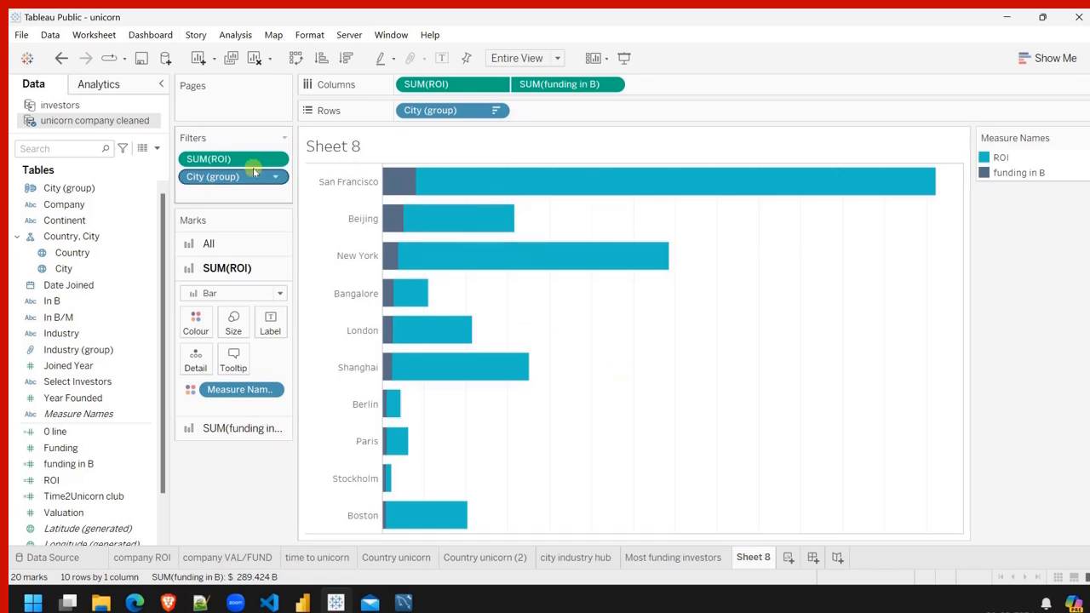
Sort the cities in descending order by ROI.
click(278, 177)
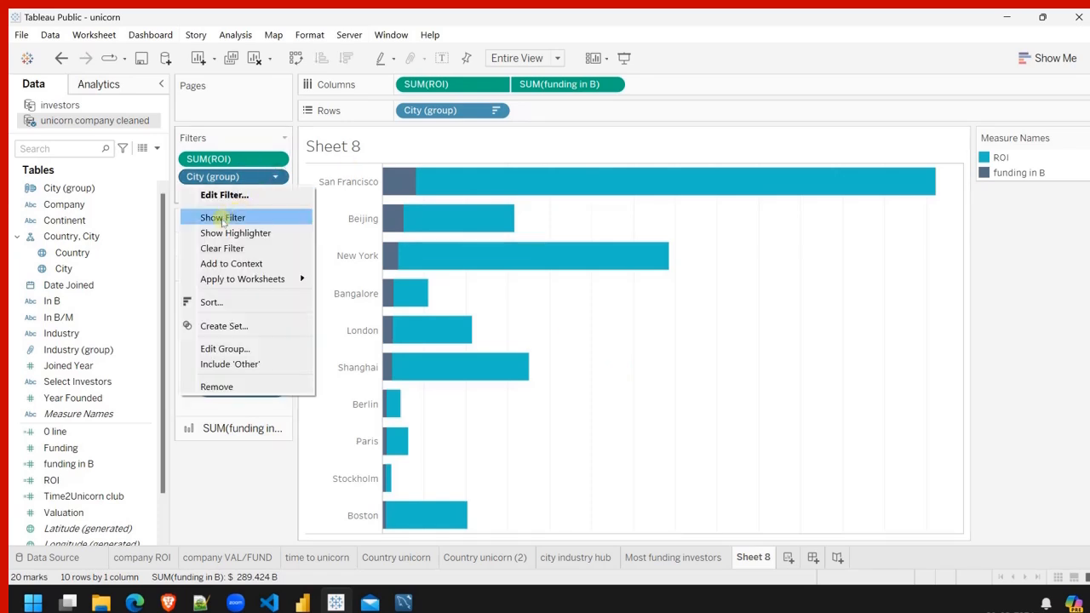
click(634, 390)
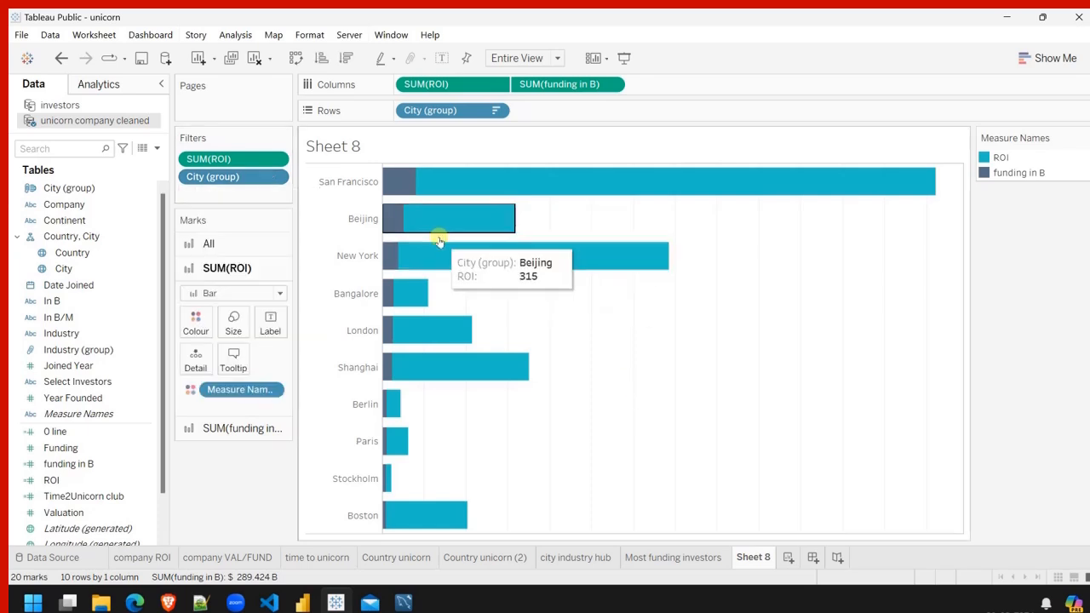
click(346, 58)
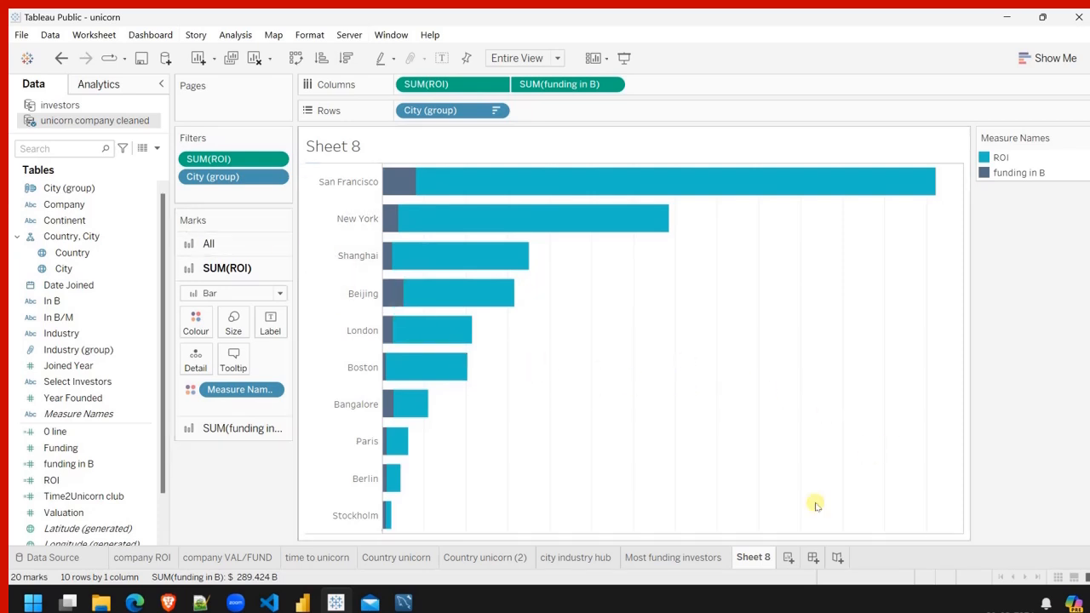
Rename the Sheet 8 worksheet to "ROI&Funding by city".
mouse_move(746, 562)
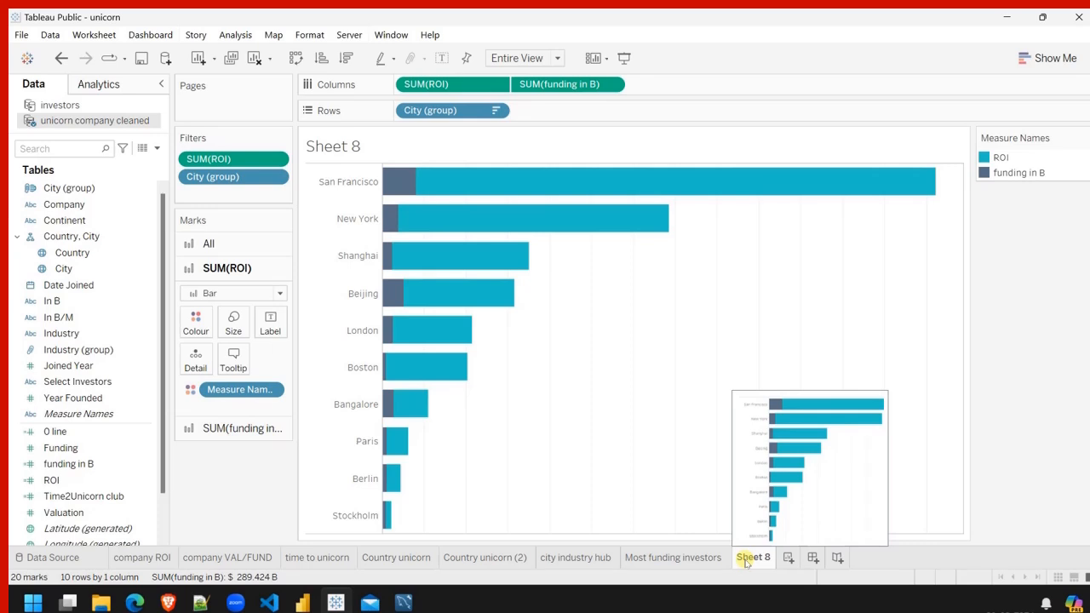
double_click(746, 559)
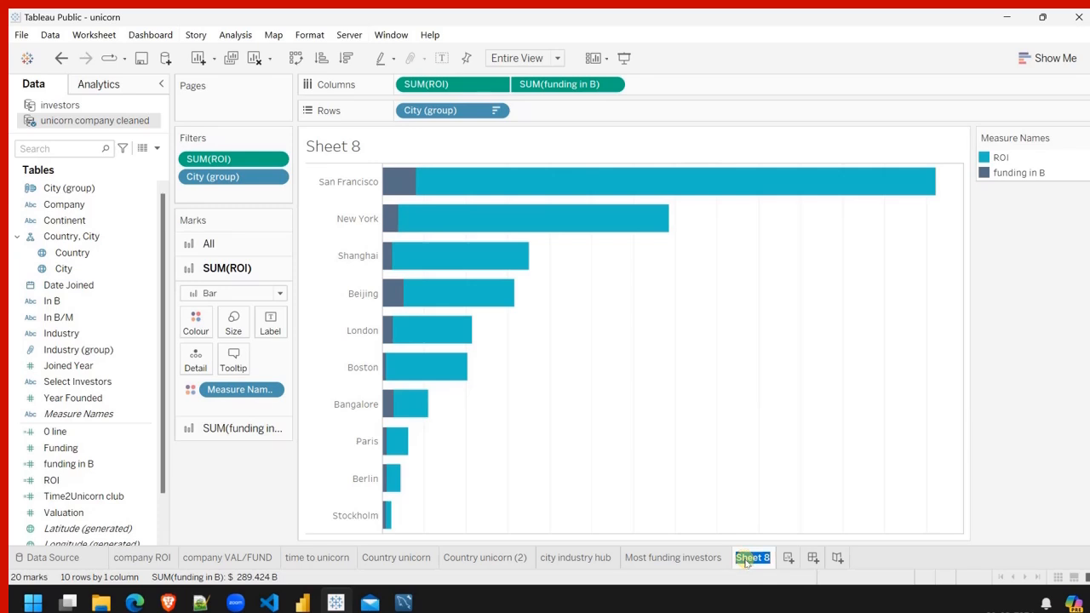
text(ROI&Funding)
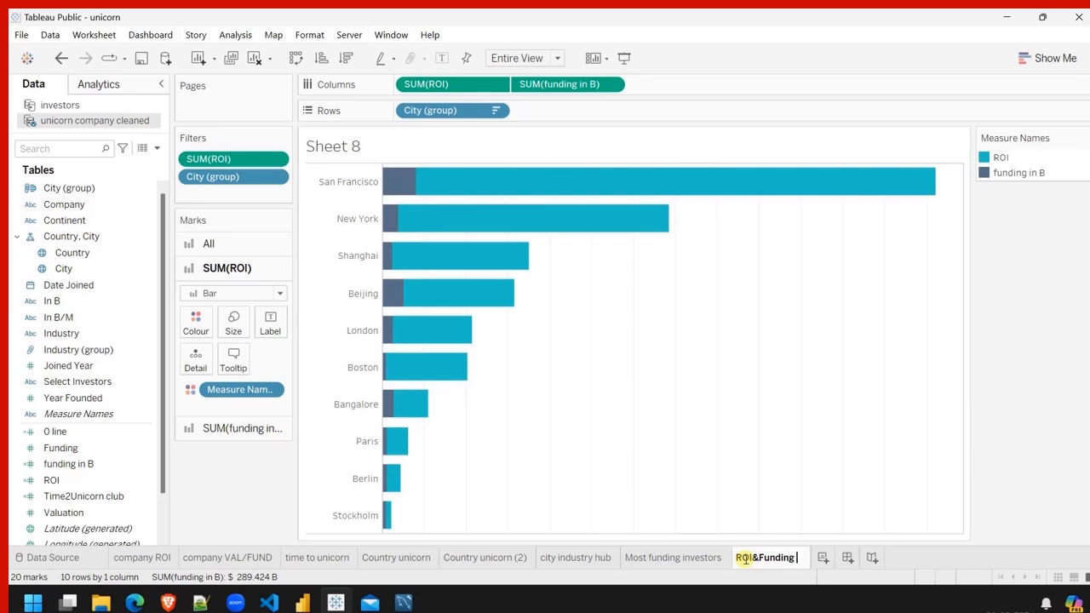
text( by city)
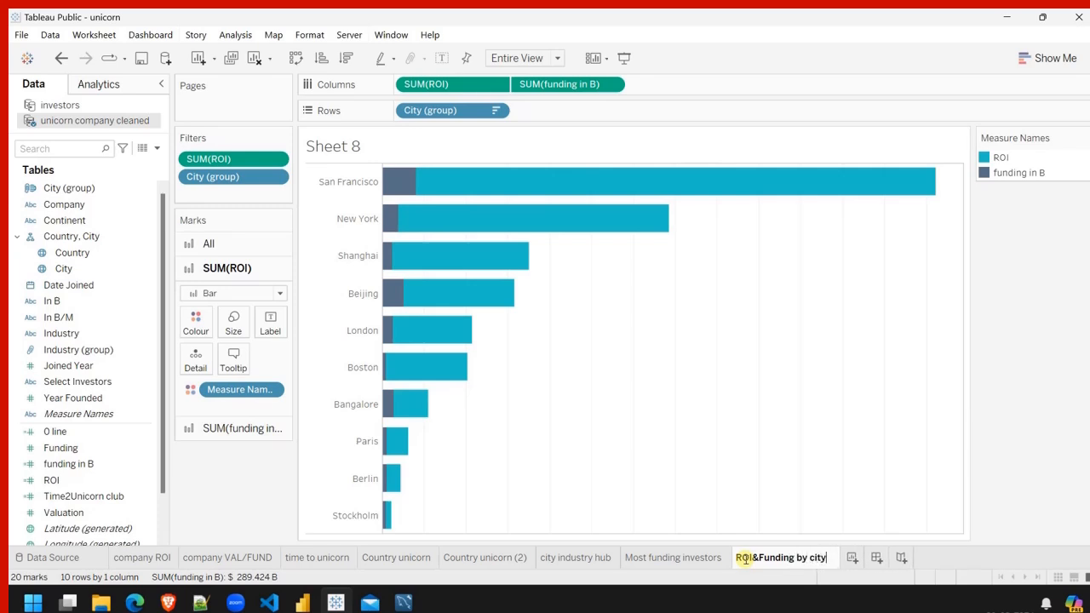
key(Return)
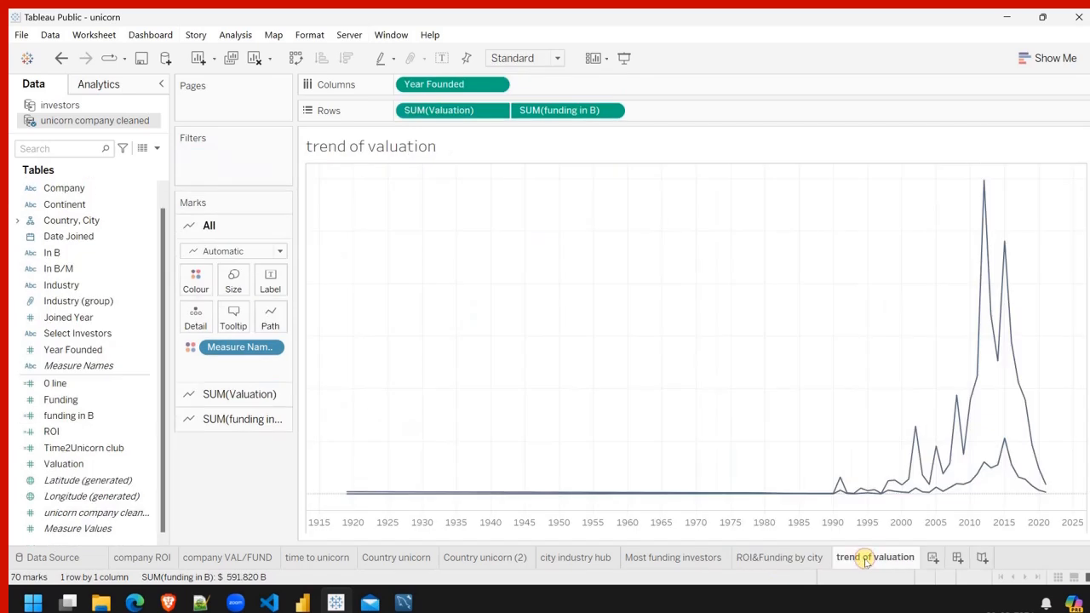
Create a new worksheet after trend of valuation and show funding in B as text on it.
click(932, 558)
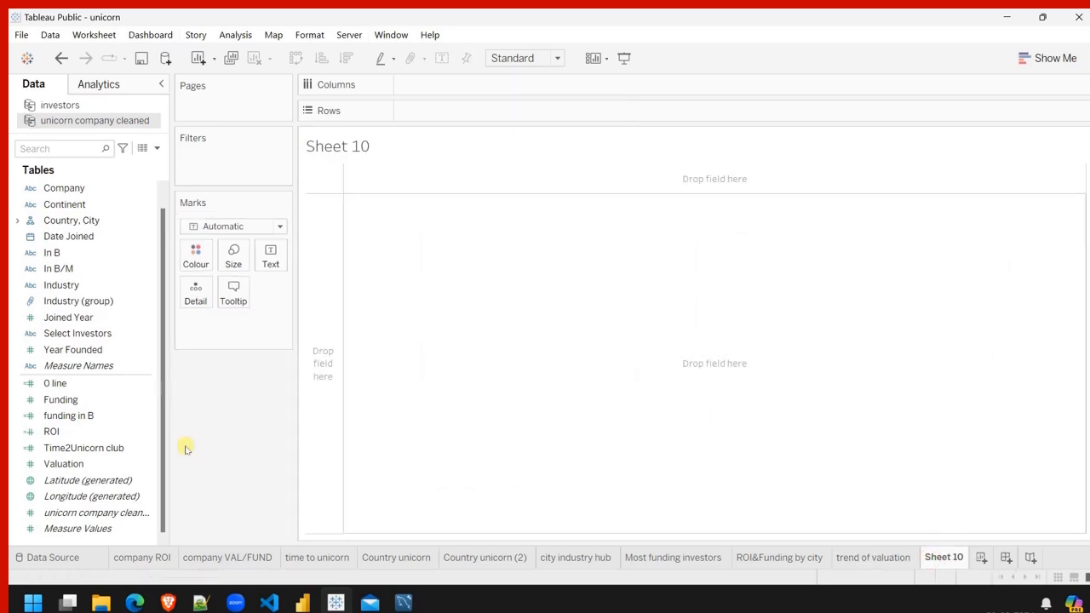
click(124, 432)
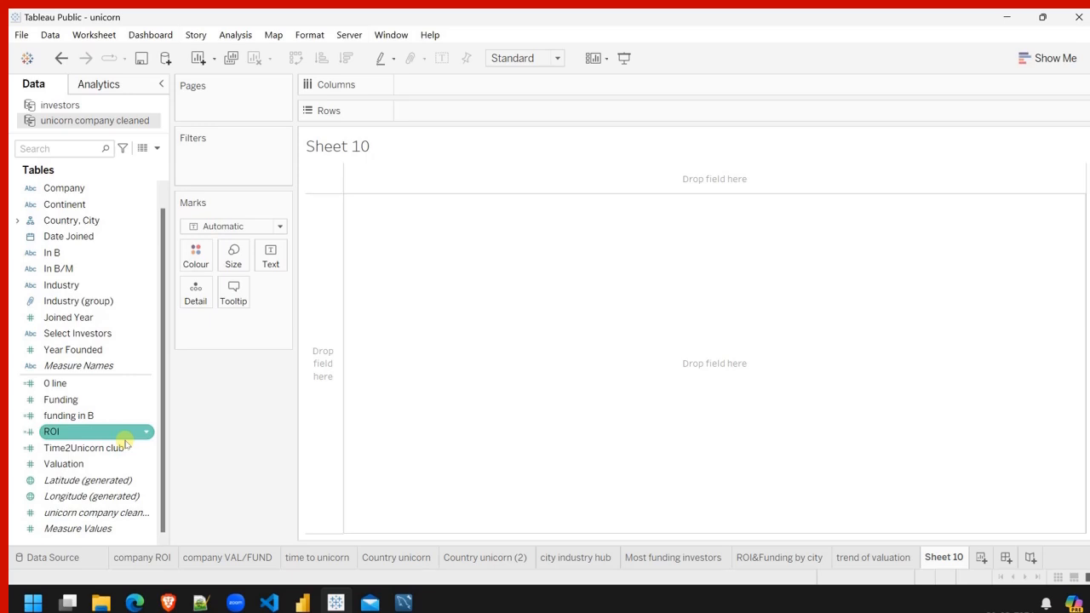
drag(125, 441, 189, 447)
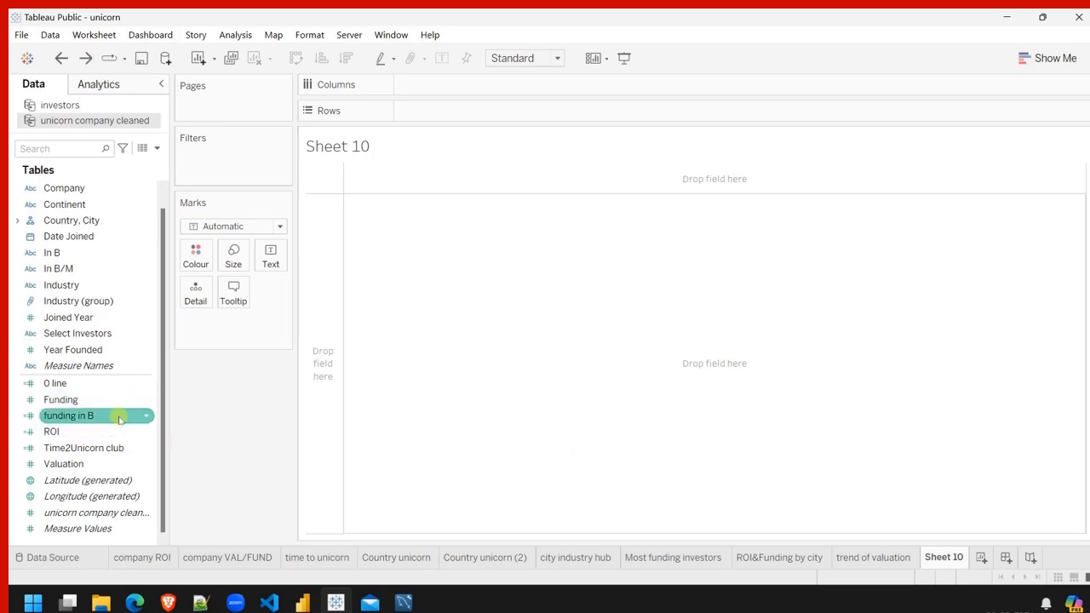
mouse_move(86, 404)
mouse_down()
mouse_move(222, 314)
mouse_move(272, 262)
mouse_up()
drag(64, 415, 269, 256)
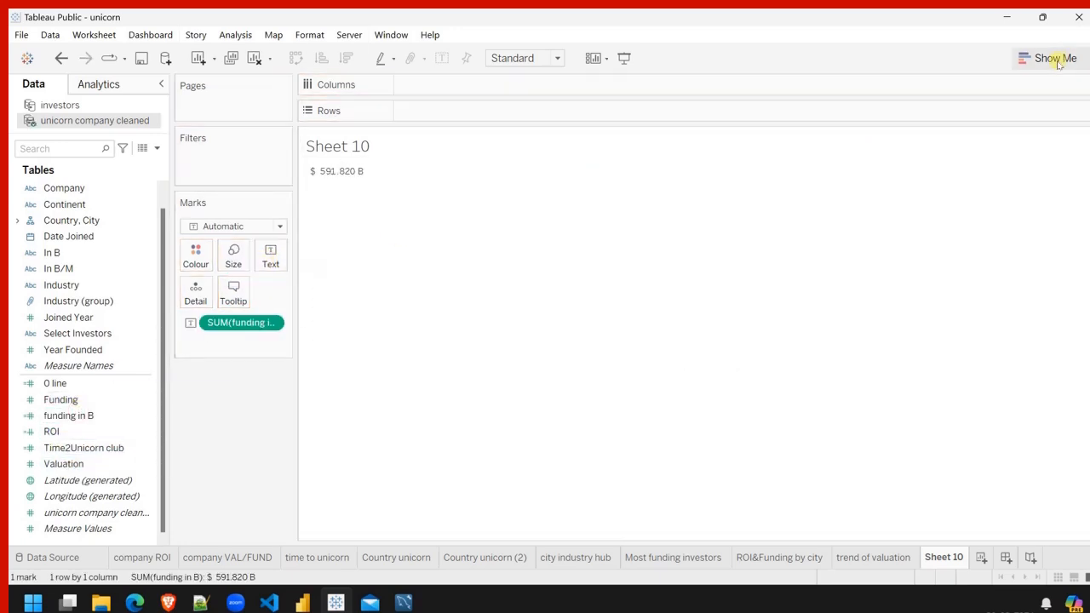
Add Valuation to the sheet and display it with funding in B as a text table.
mouse_move(85, 464)
mouse_down()
mouse_move(266, 349)
mouse_move(281, 265)
mouse_move(342, 175)
mouse_up()
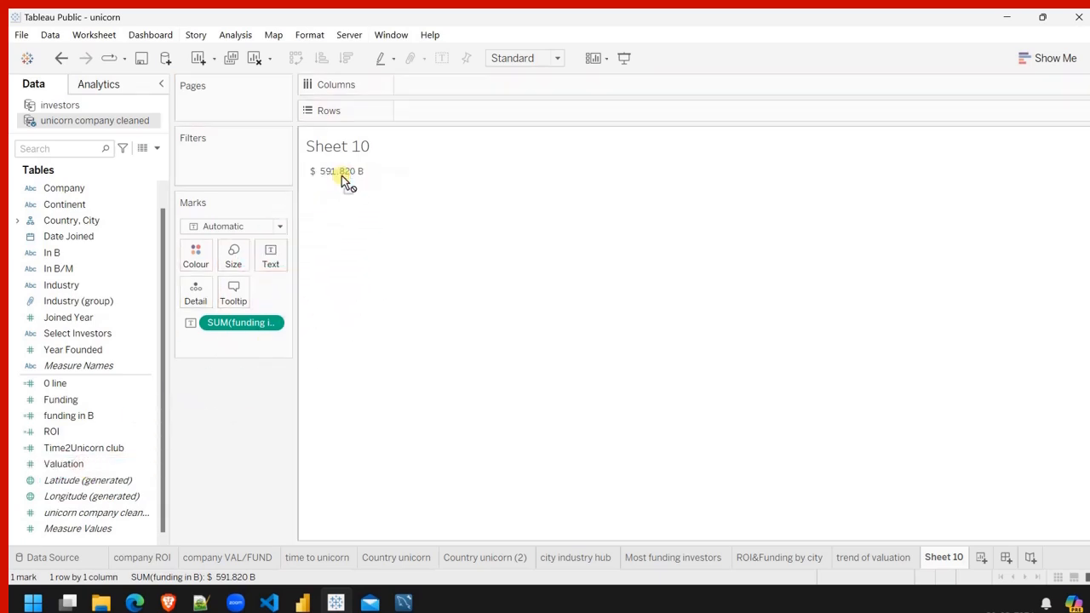
drag(90, 463, 341, 171)
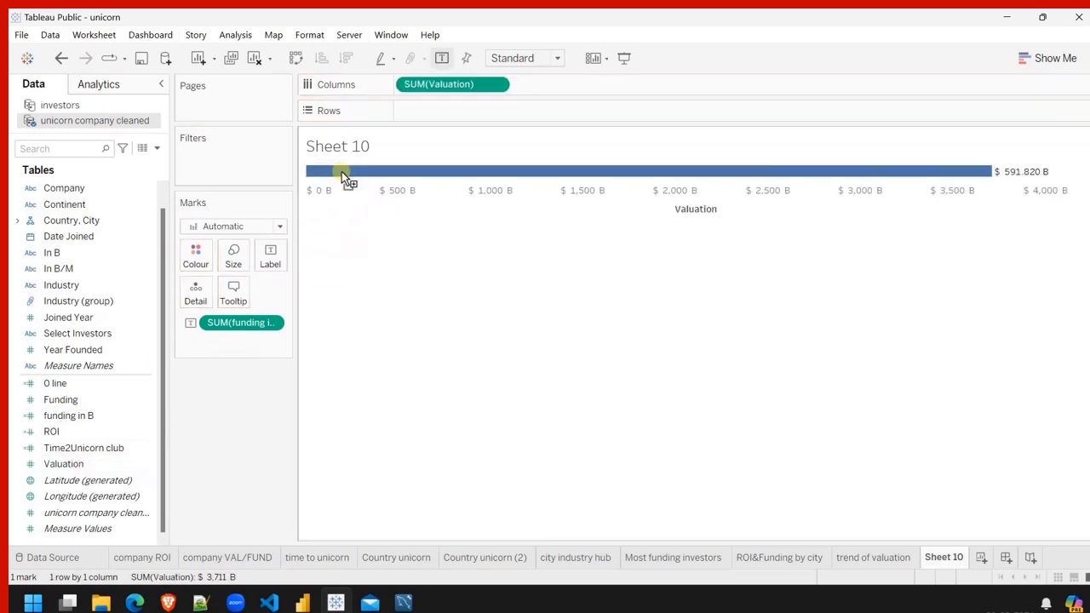
click(1048, 58)
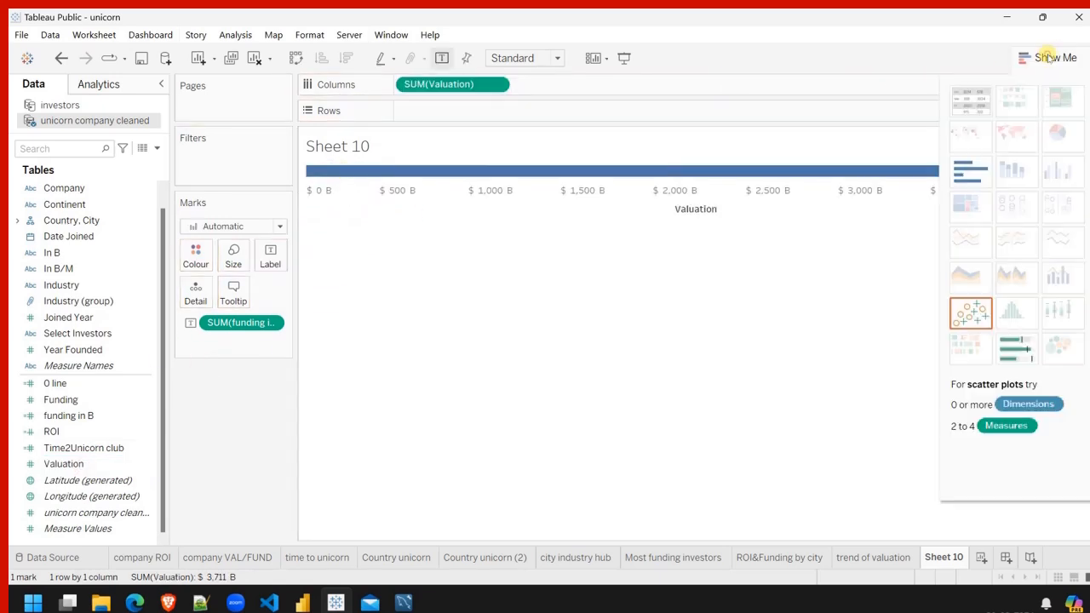
click(970, 107)
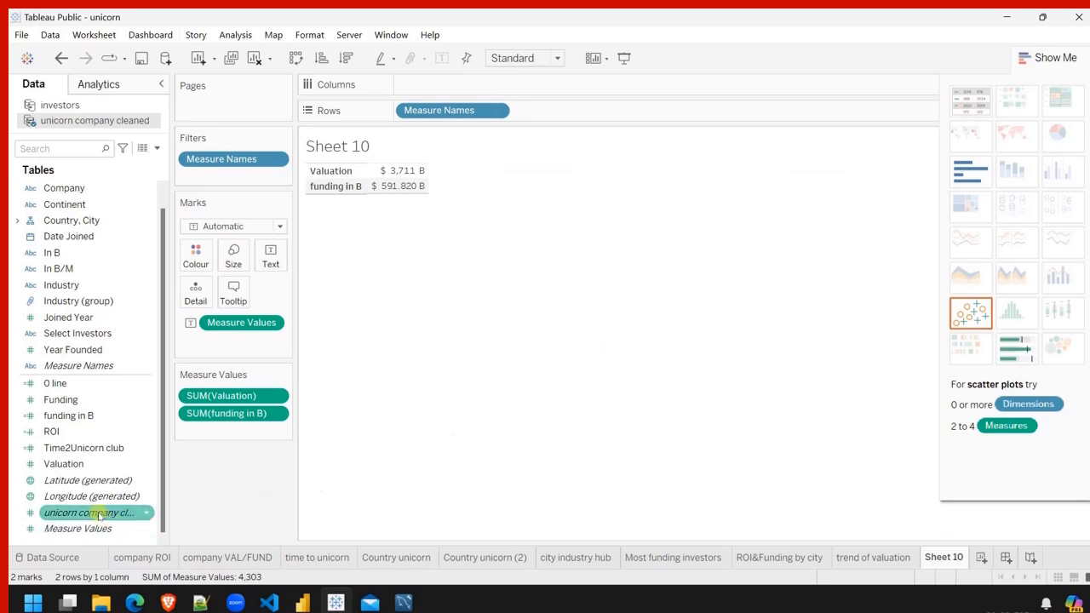
Add the count of unicorn company cleaned.csv to the text table and swap its rows and columns.
drag(99, 512, 401, 188)
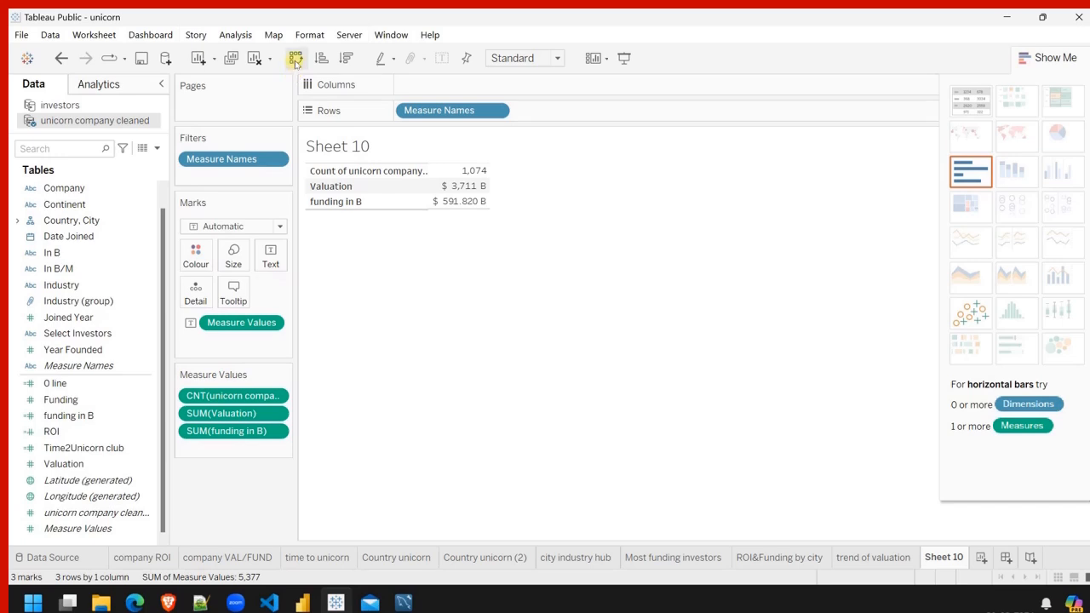
click(296, 60)
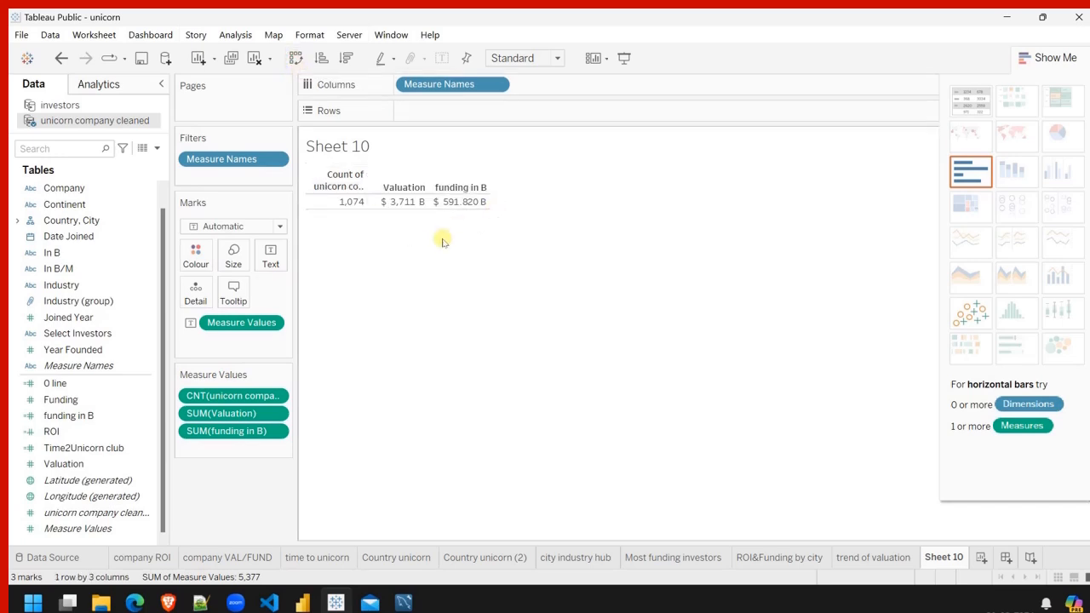
click(1056, 60)
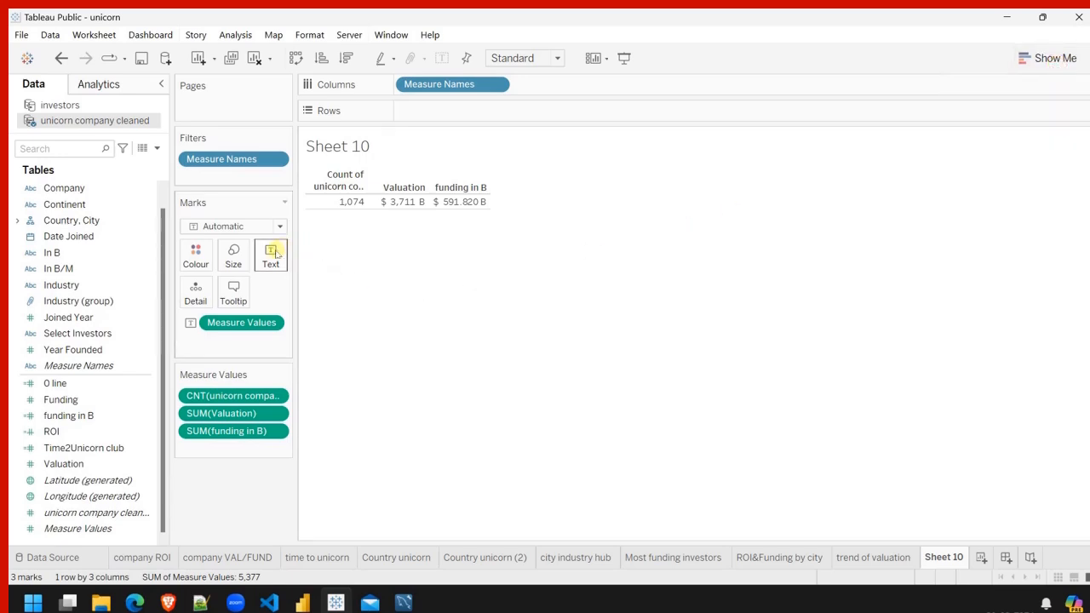
Fit the text table to Entire View and set its text alignment to Centre.
click(556, 58)
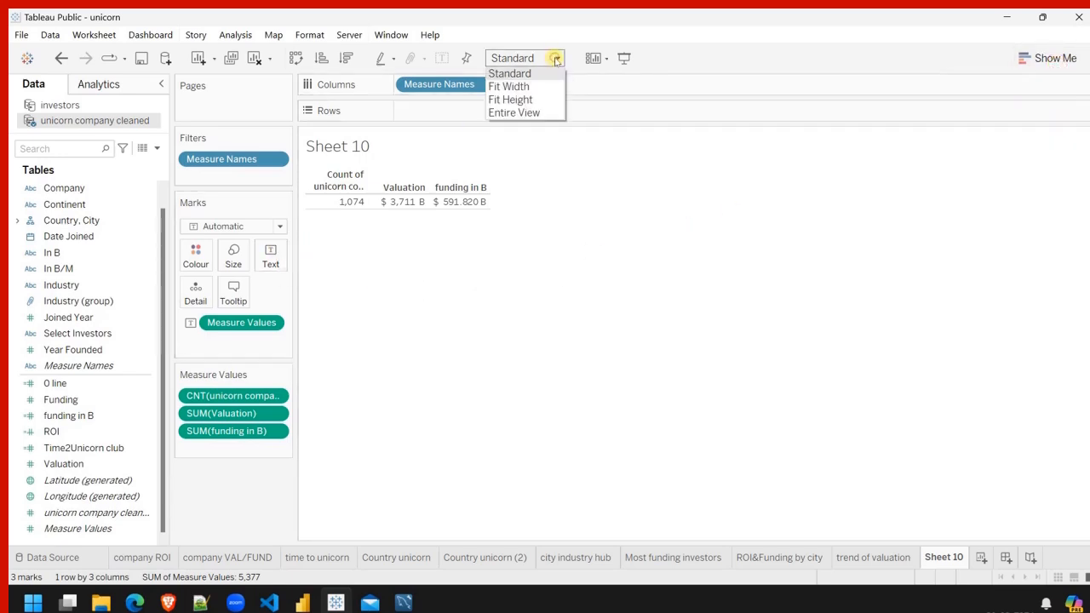
click(514, 112)
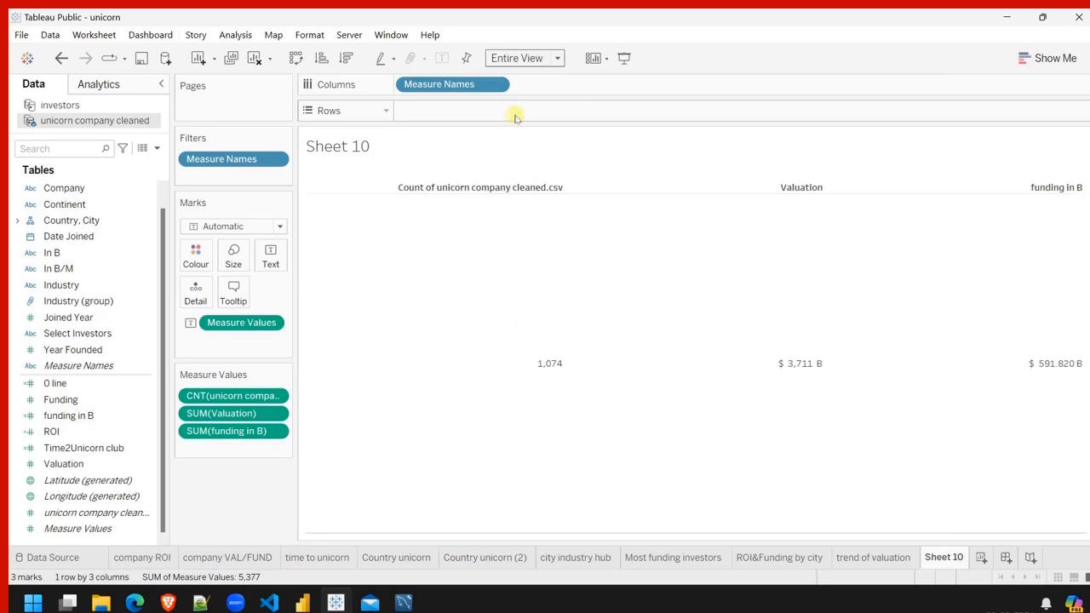
click(271, 257)
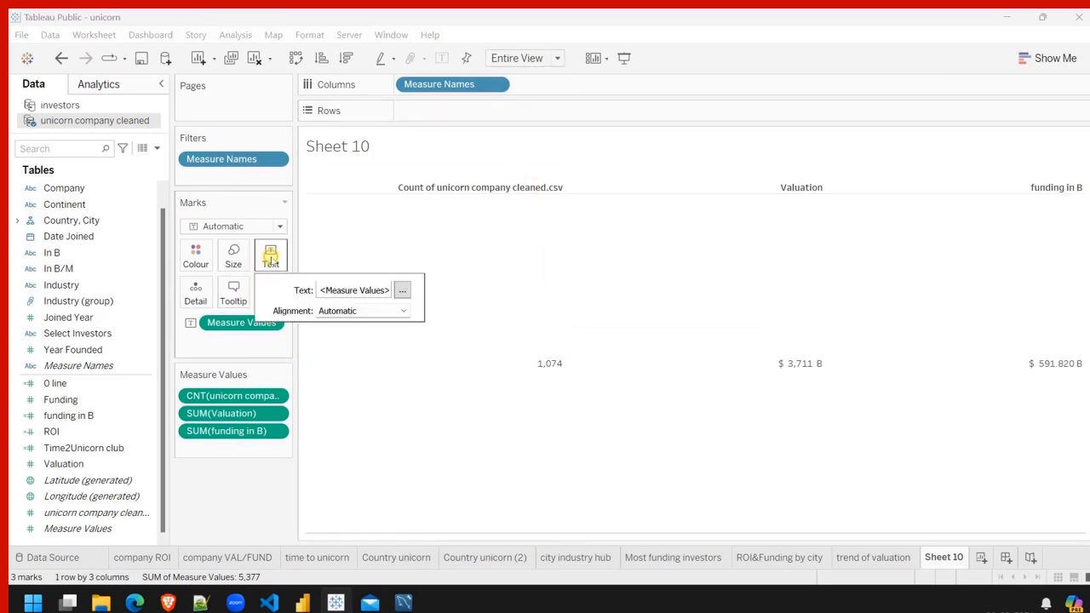
click(390, 312)
click(353, 372)
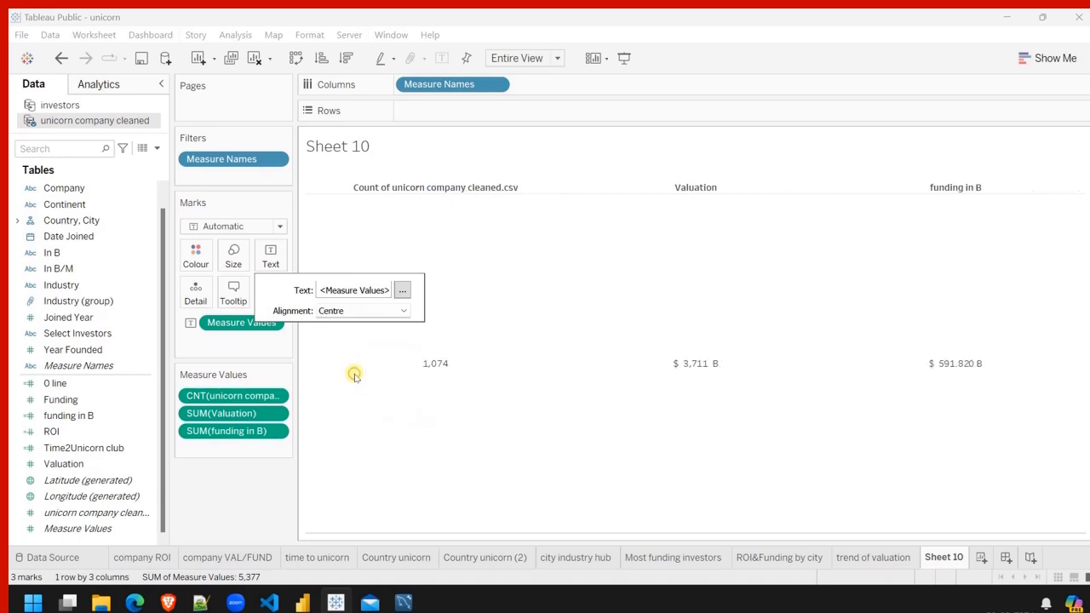
click(250, 486)
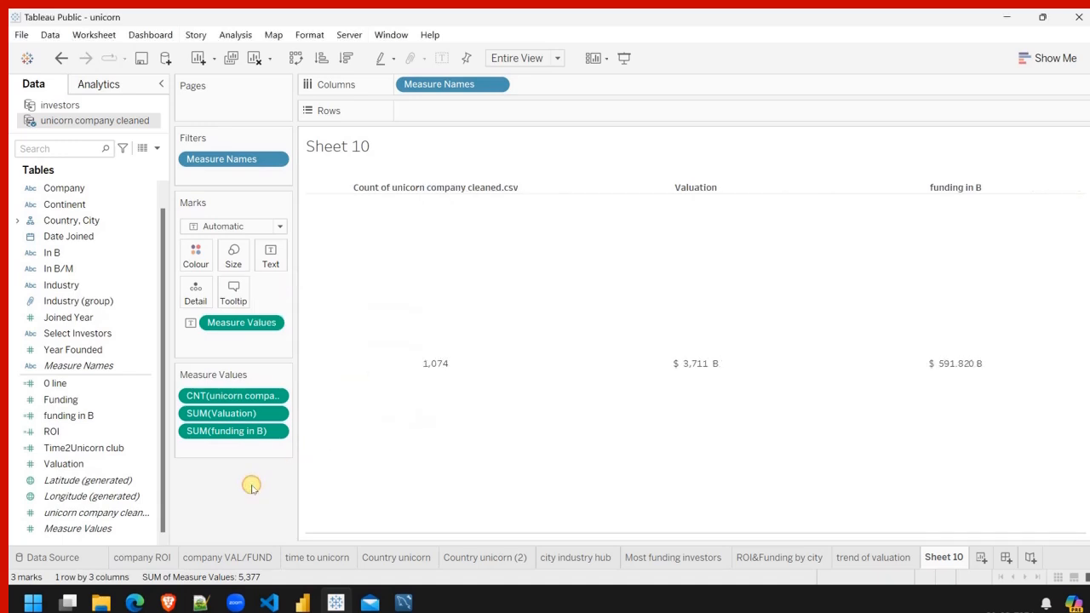
Format the table's Measure Values text label in Tableau Medium at size 15.
click(272, 258)
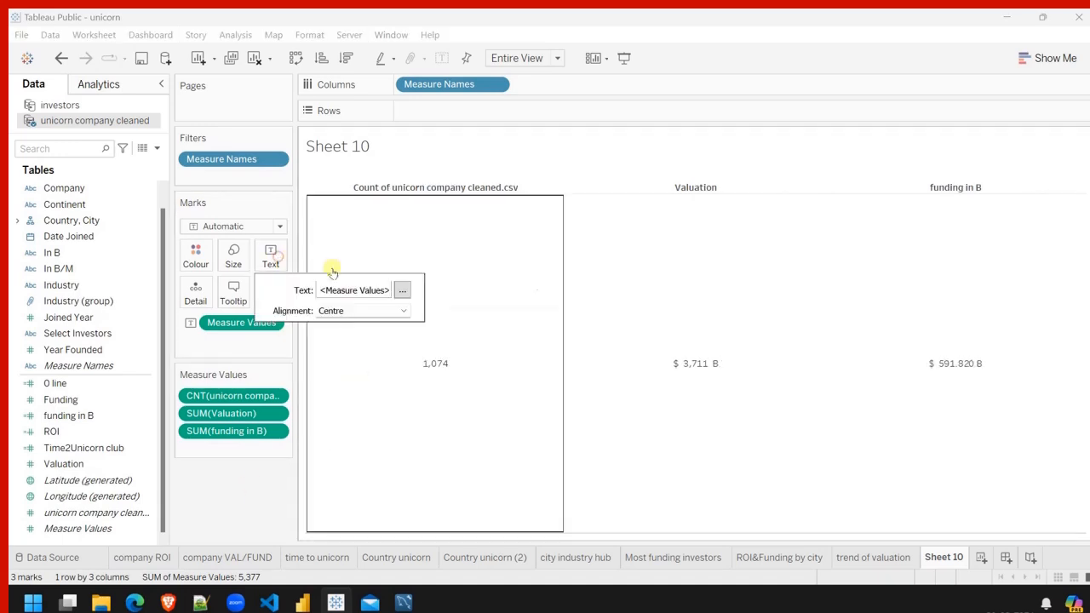
click(401, 292)
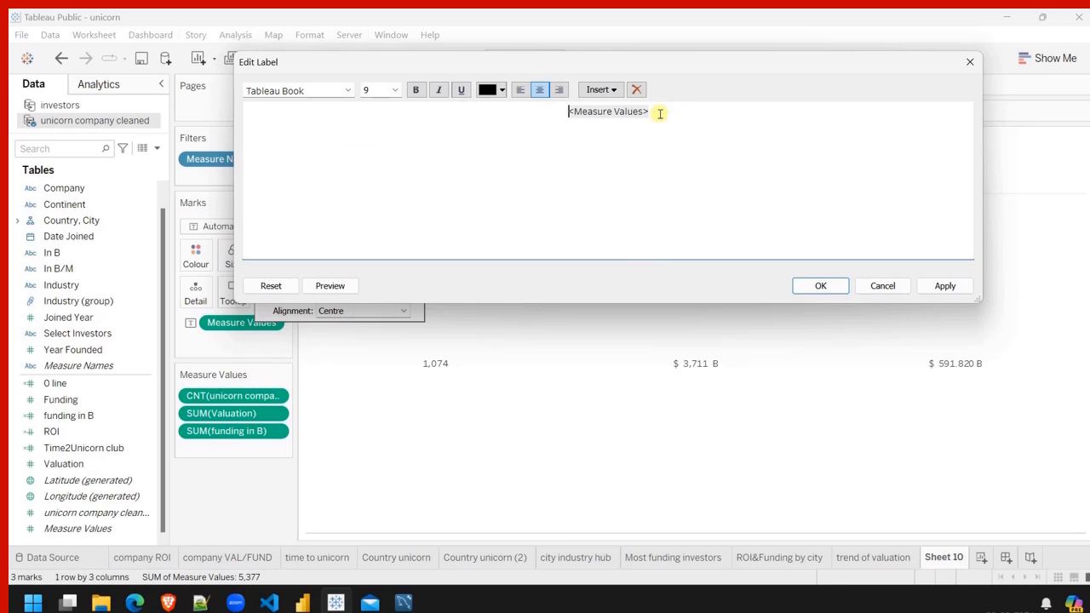
double_click(588, 114)
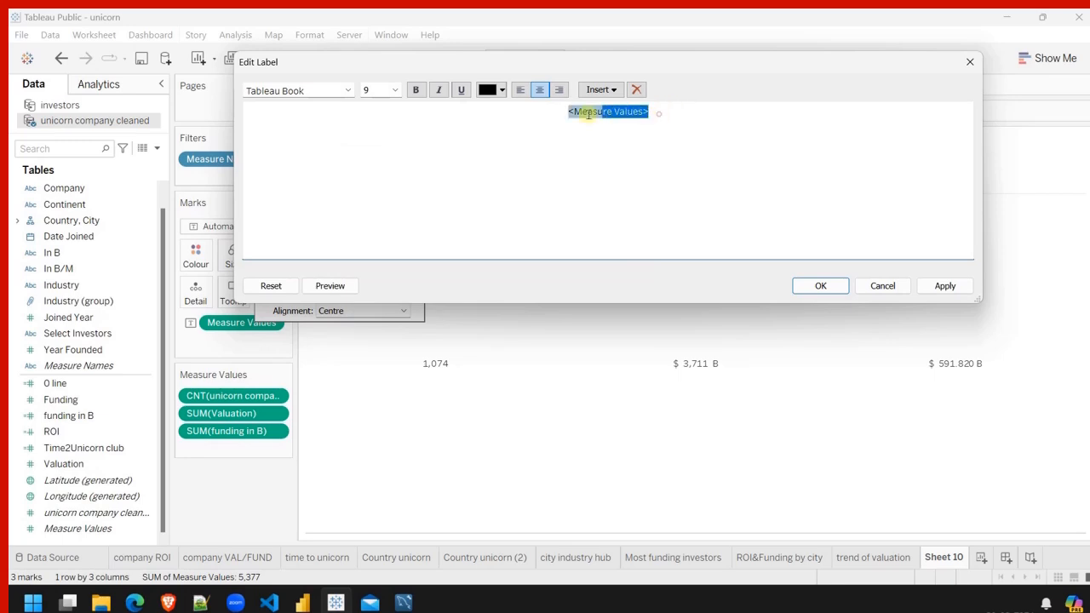
click(396, 90)
click(380, 168)
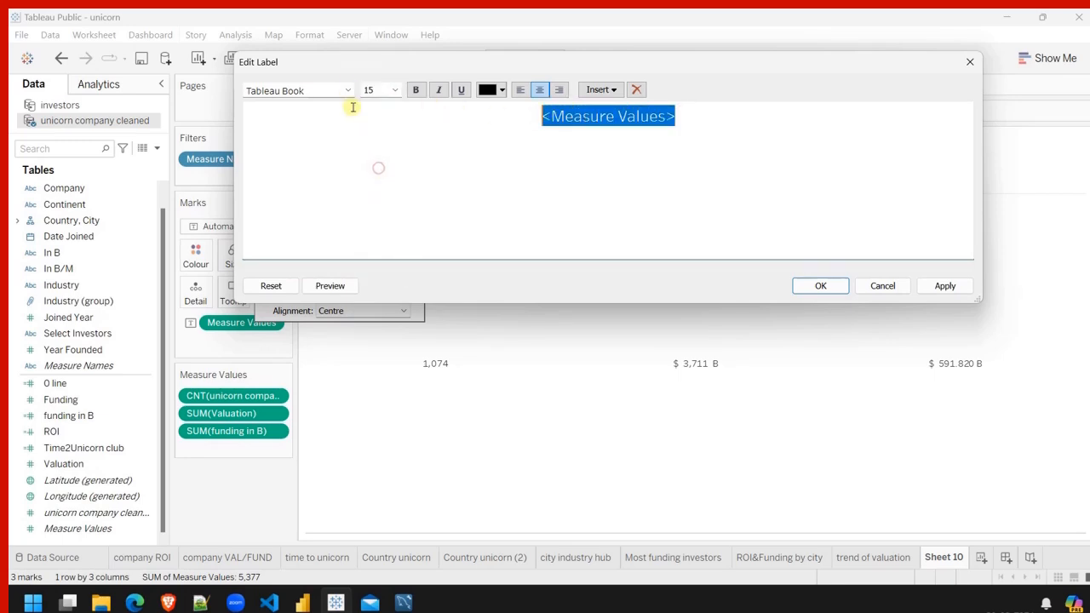
click(347, 90)
click(326, 159)
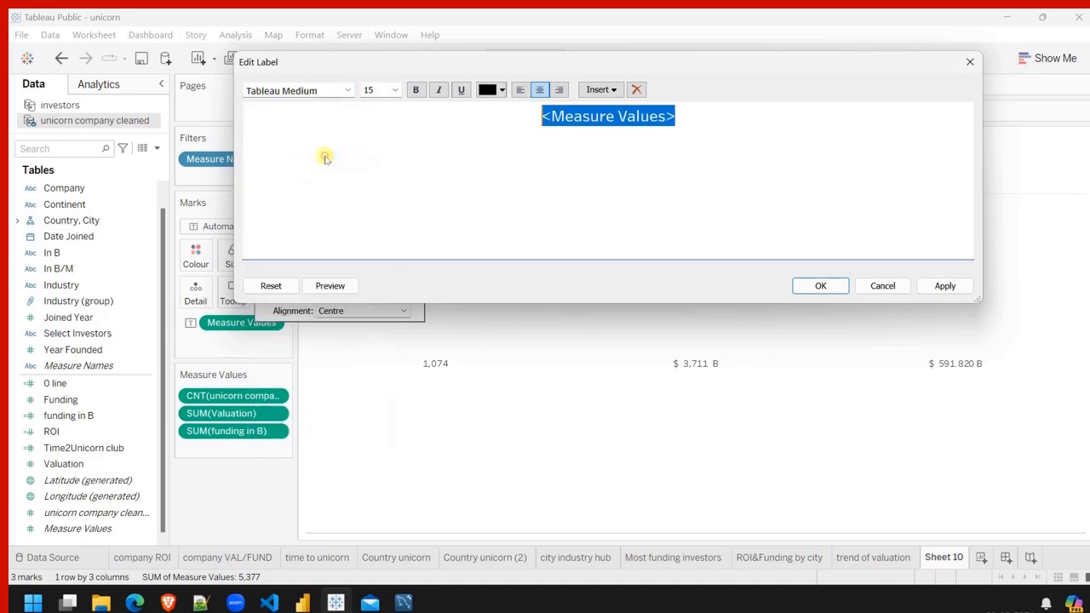
click(805, 288)
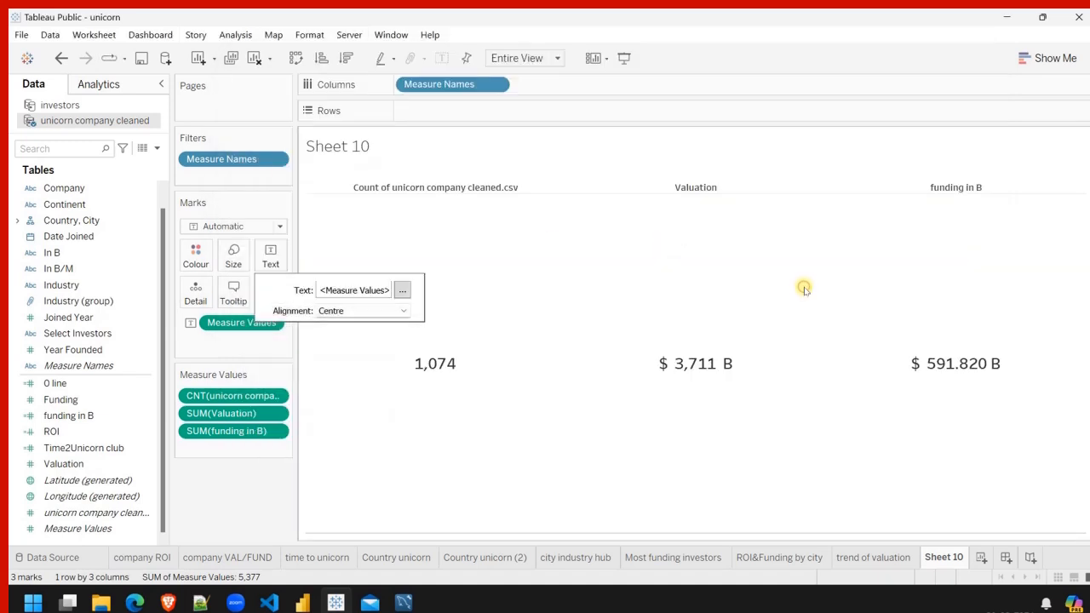
click(252, 490)
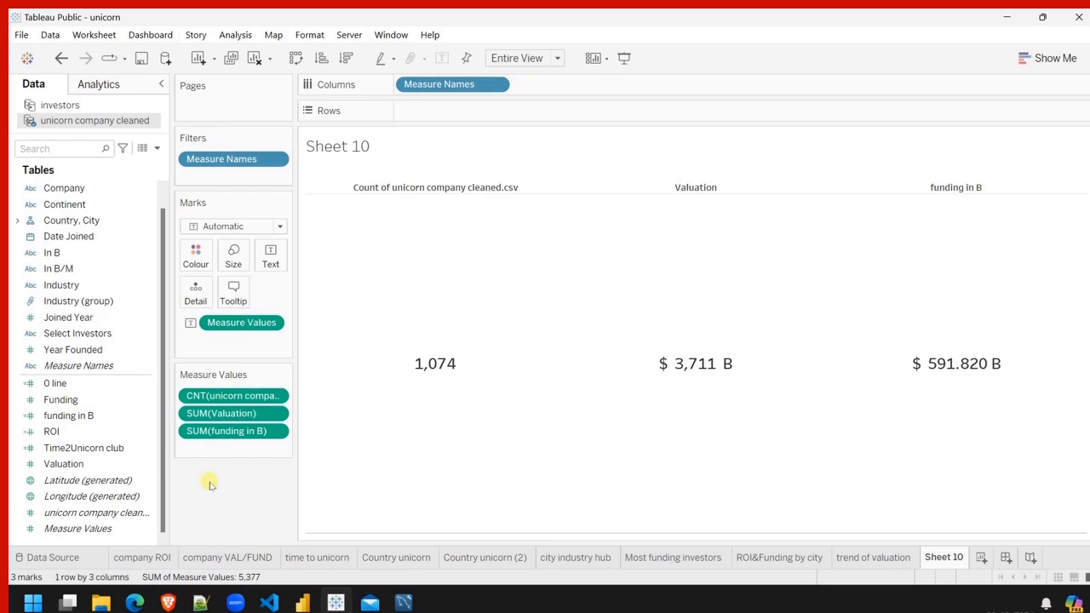
Add Time2Unicorn club as the last measure value in the text table and aggregate it by Average.
click(96, 448)
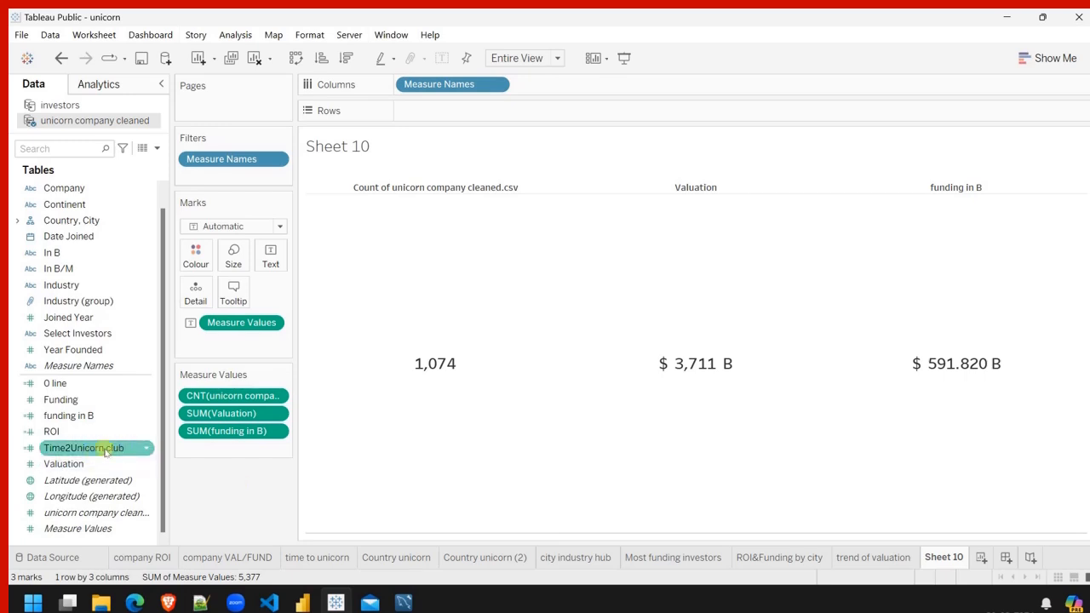
drag(103, 451, 246, 455)
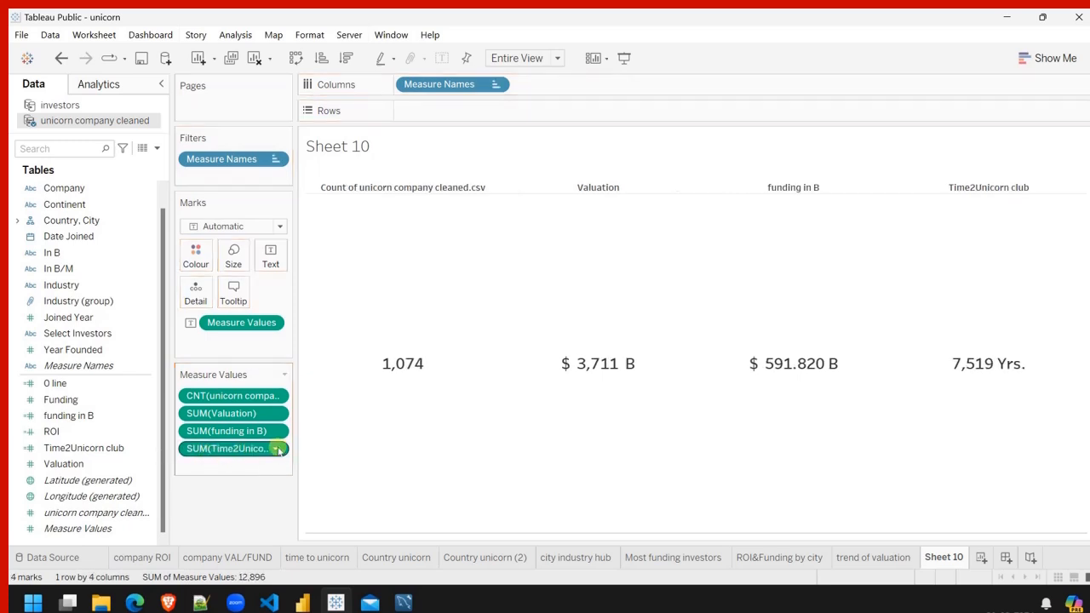
click(278, 451)
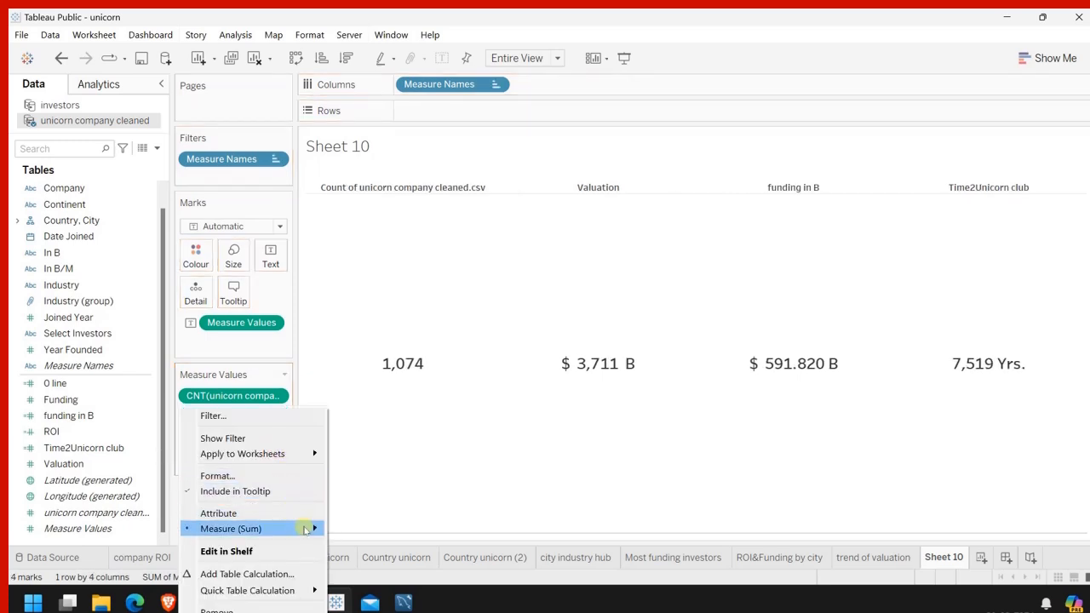
mouse_move(304, 529)
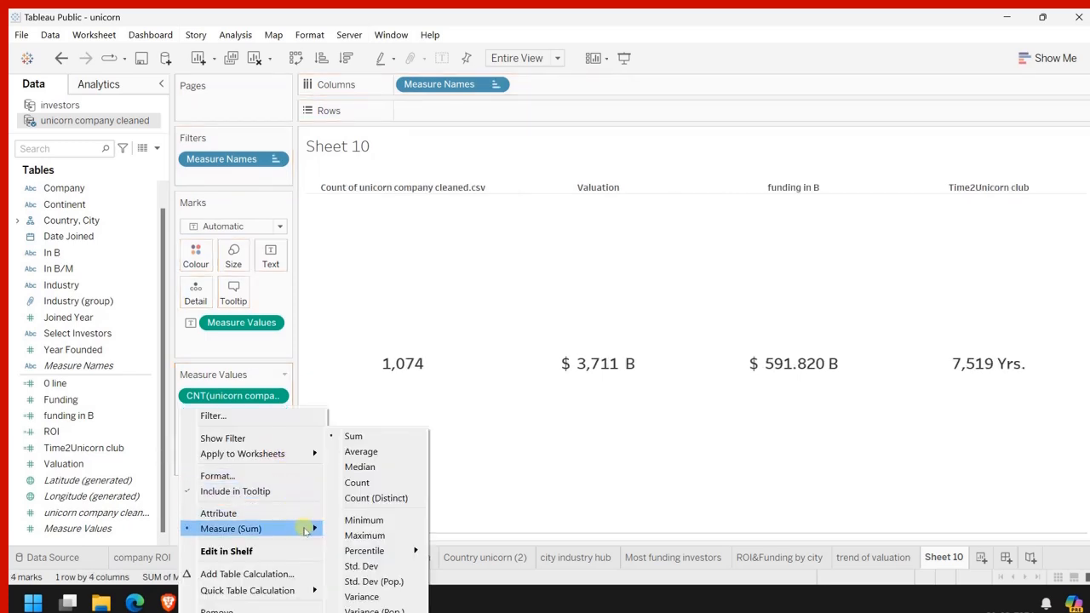
click(372, 451)
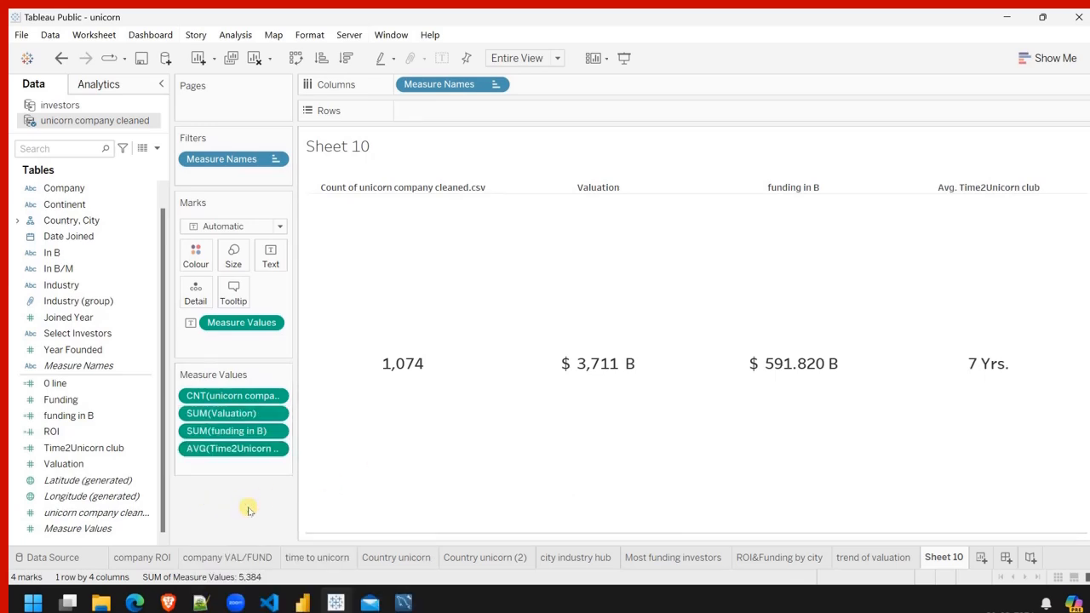
Create a calculated field named ROI1 and begin its formula with SUM([Valuation]).
click(53, 432)
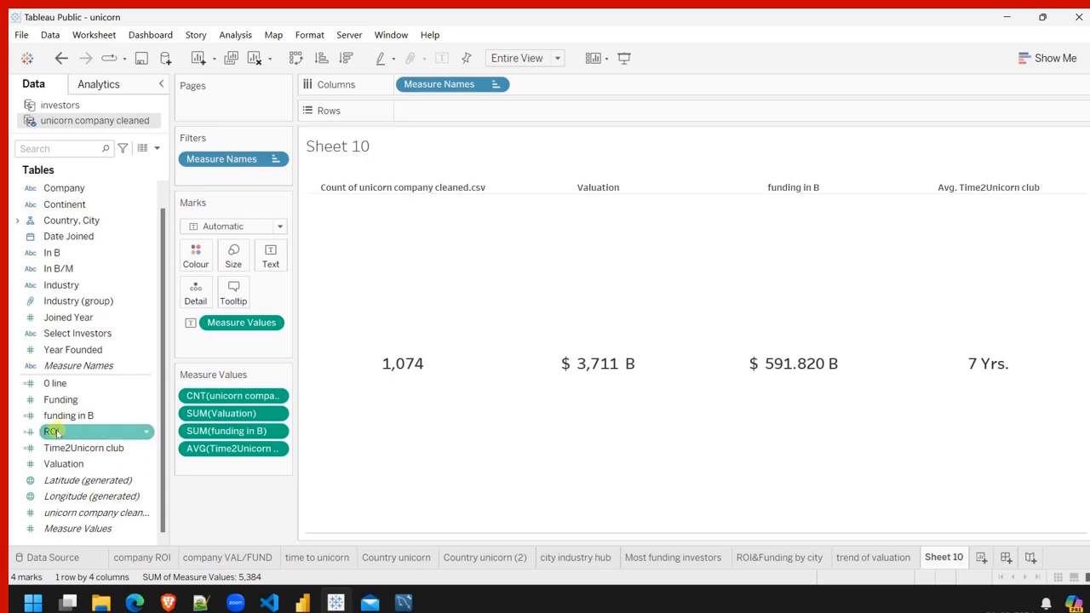
drag(53, 432, 219, 517)
click(157, 148)
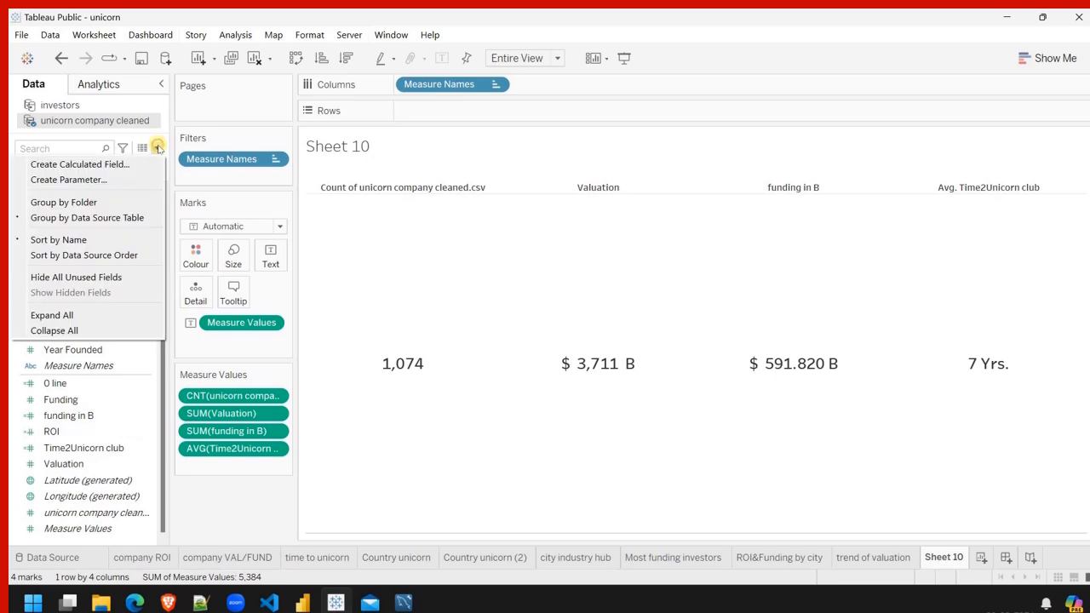
click(132, 164)
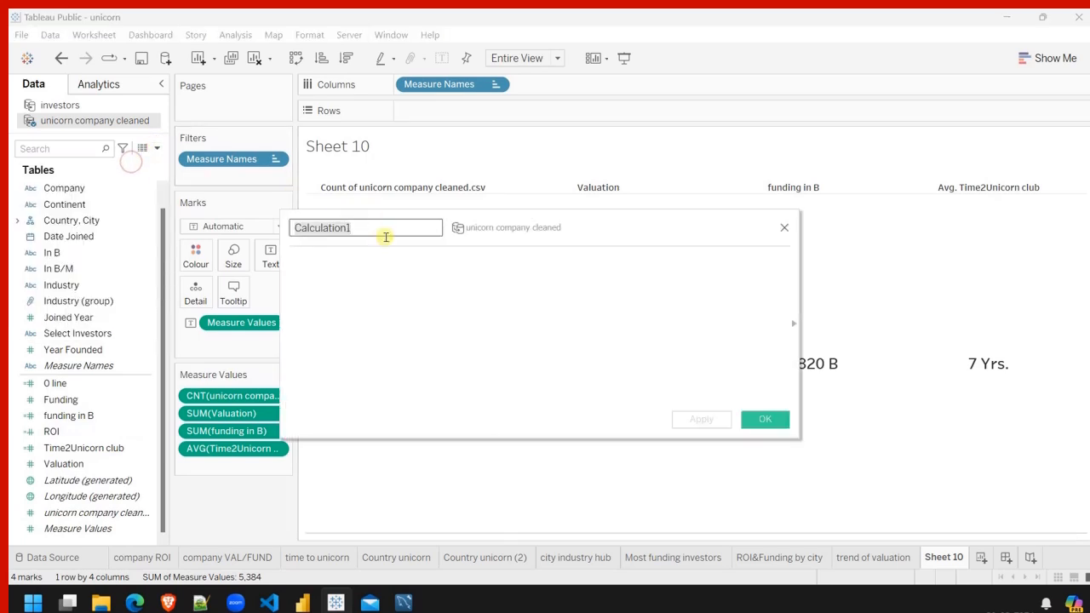
text(RO)
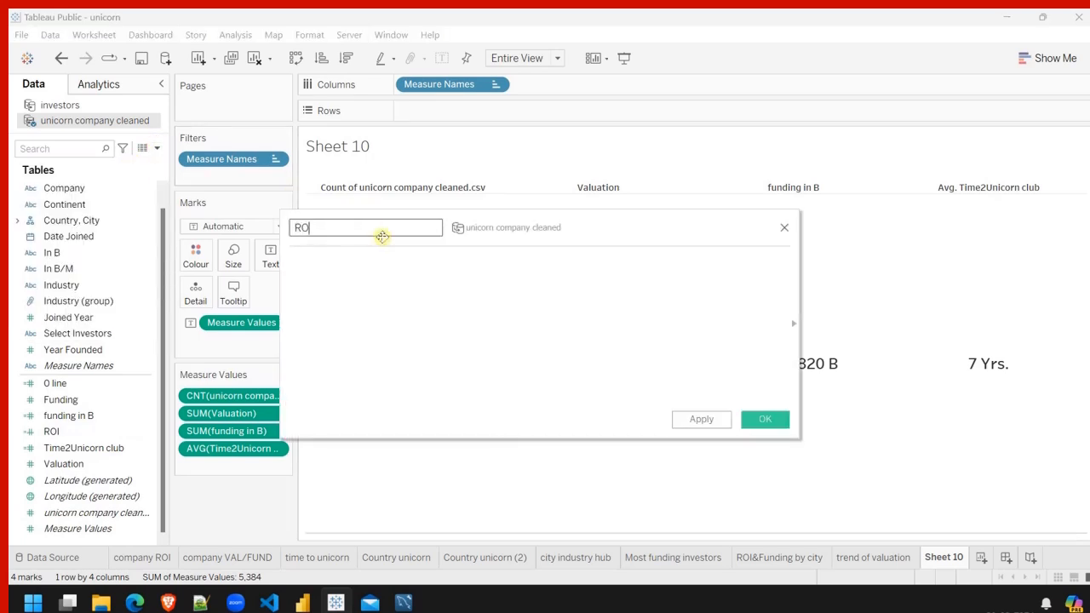
text(I1)
click(375, 261)
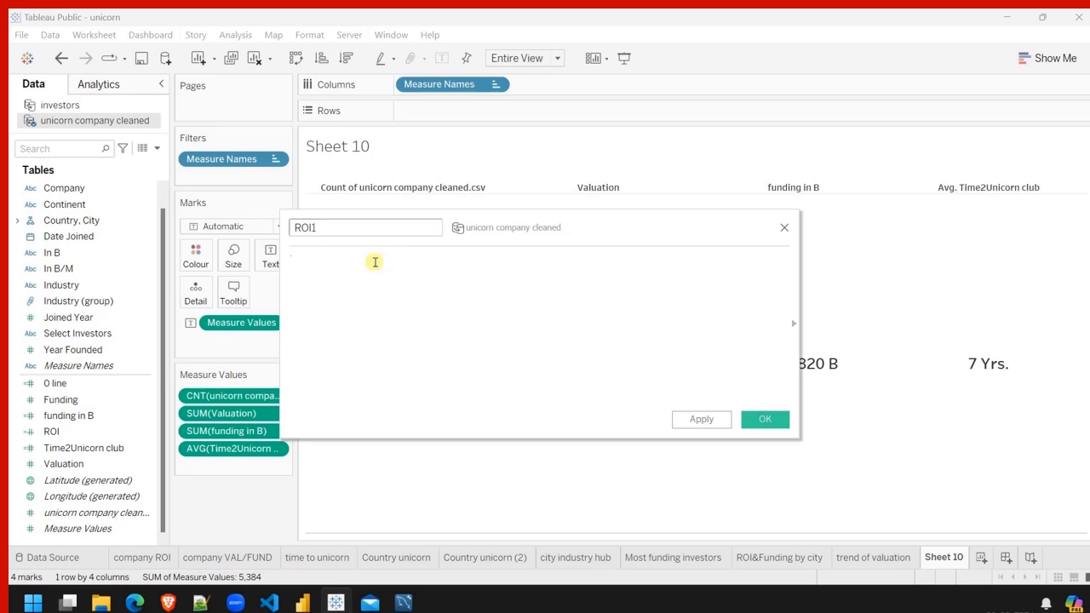
text(sum)
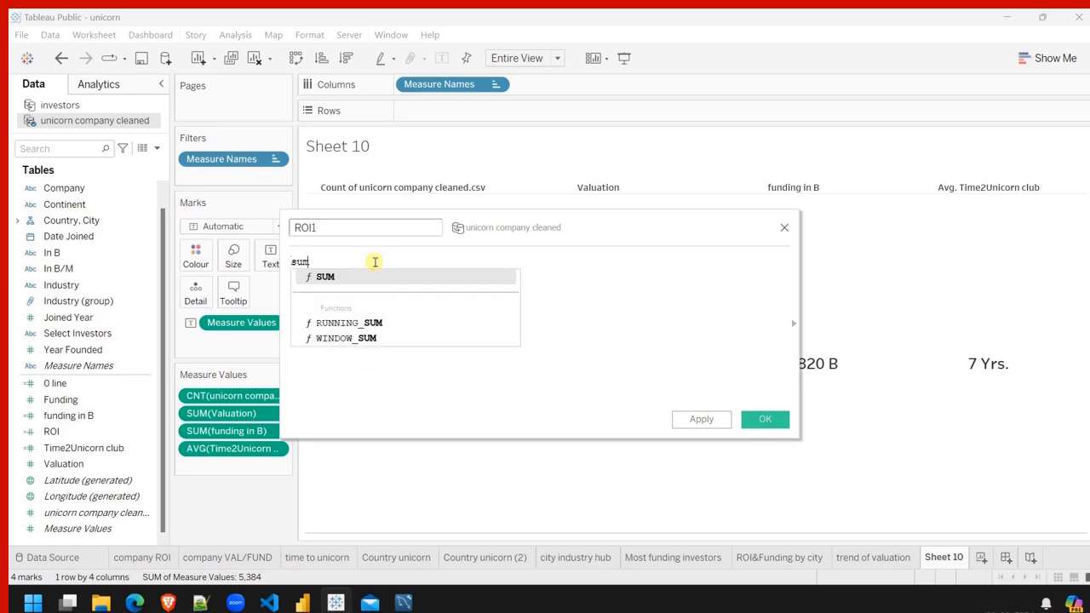
key(Return)
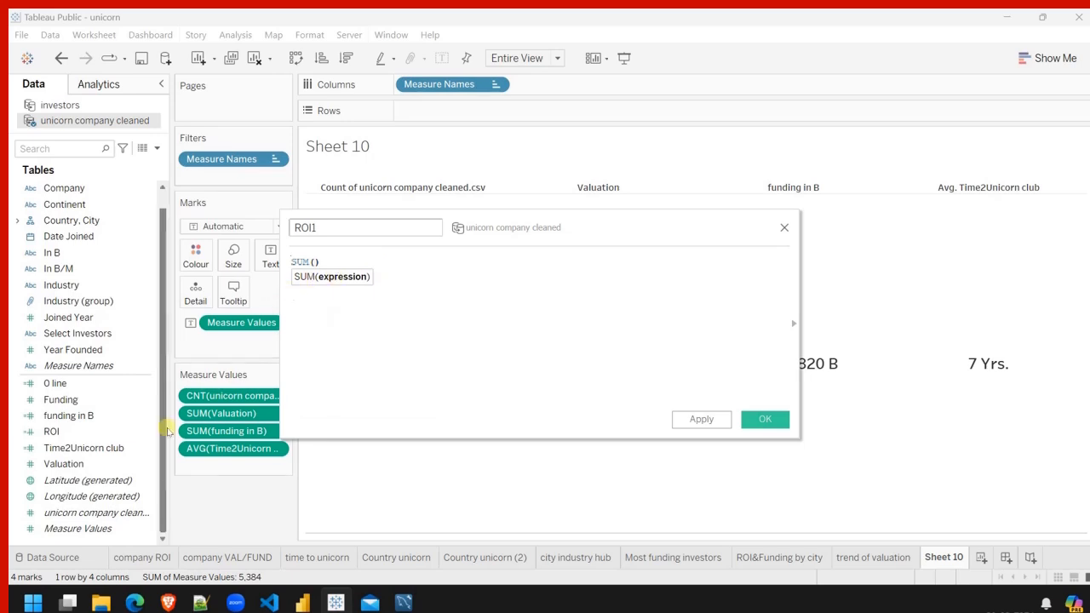
drag(64, 464, 316, 274)
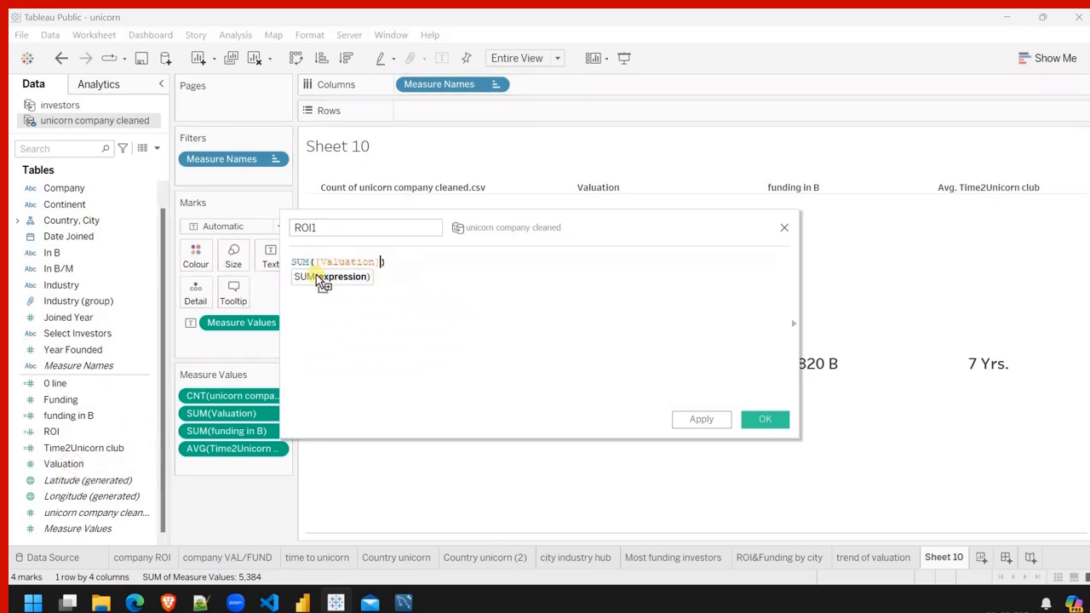
Subtract SUM([funding in B]) from the valuation sum in the ROI1 formula and enclose the whole difference in parentheses.
click(405, 263)
text(- )
text(sum)
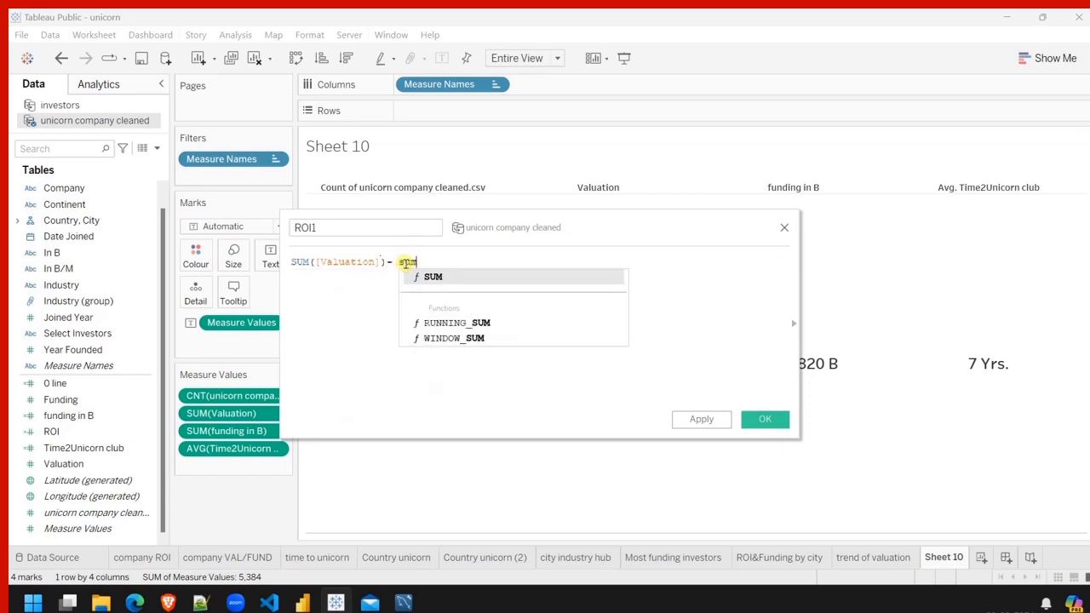
key(Return)
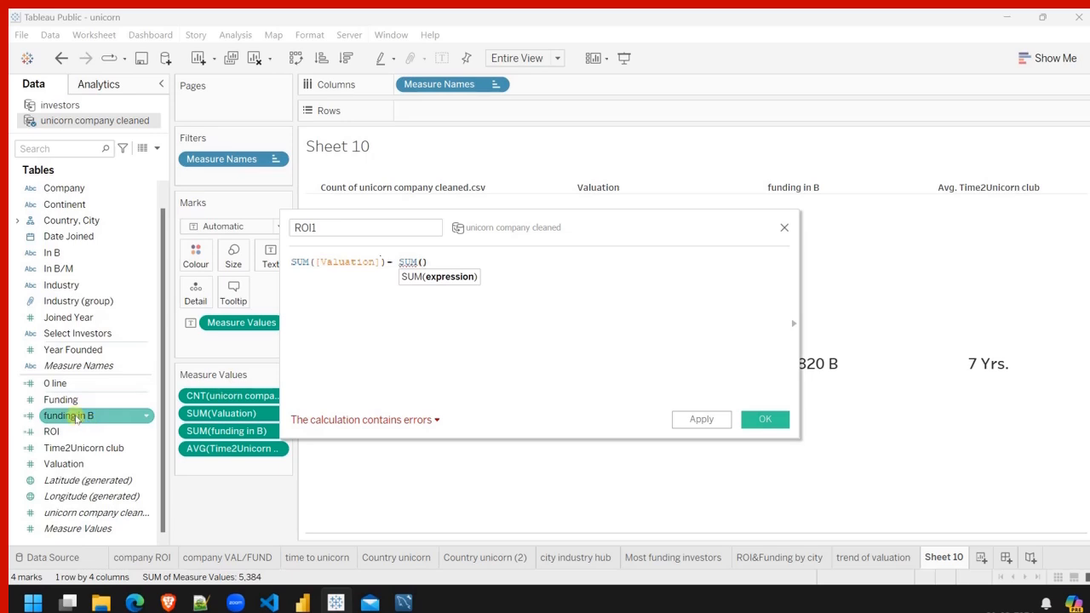
drag(75, 416, 432, 316)
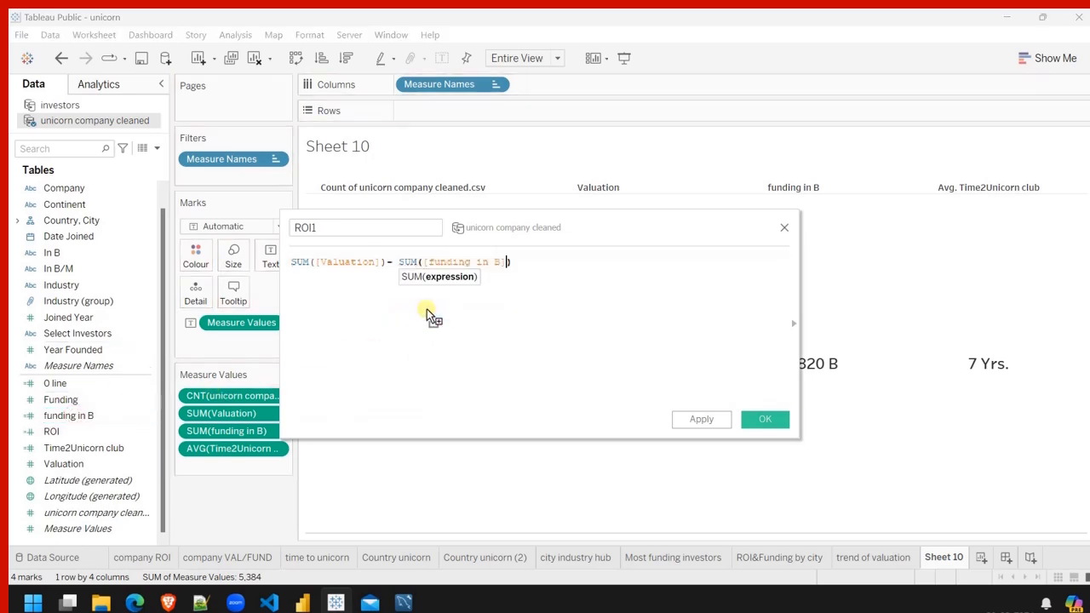
click(291, 262)
text(()
click(541, 262)
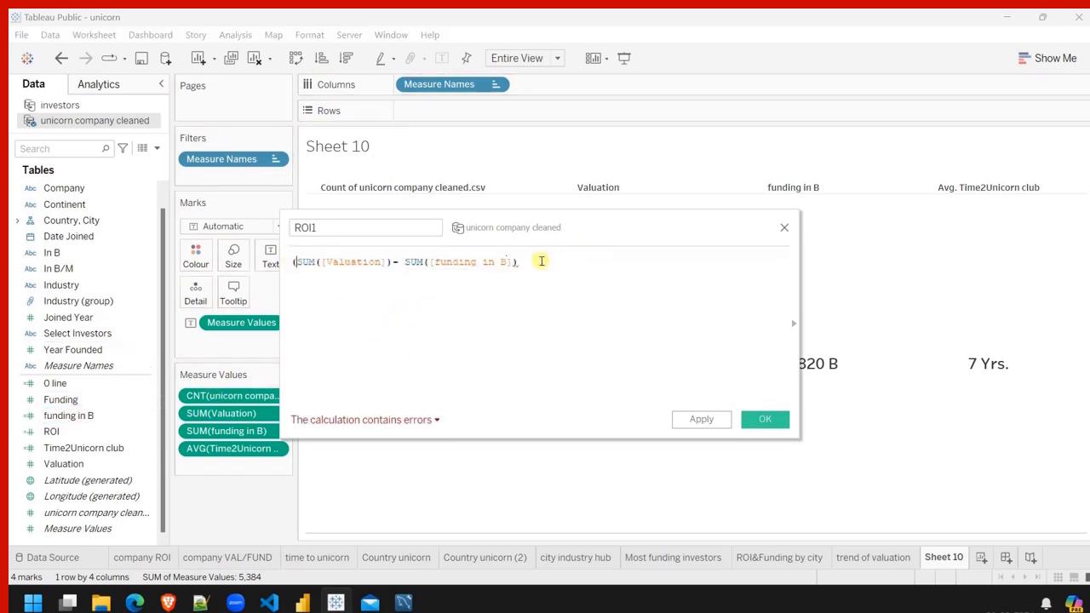
text())
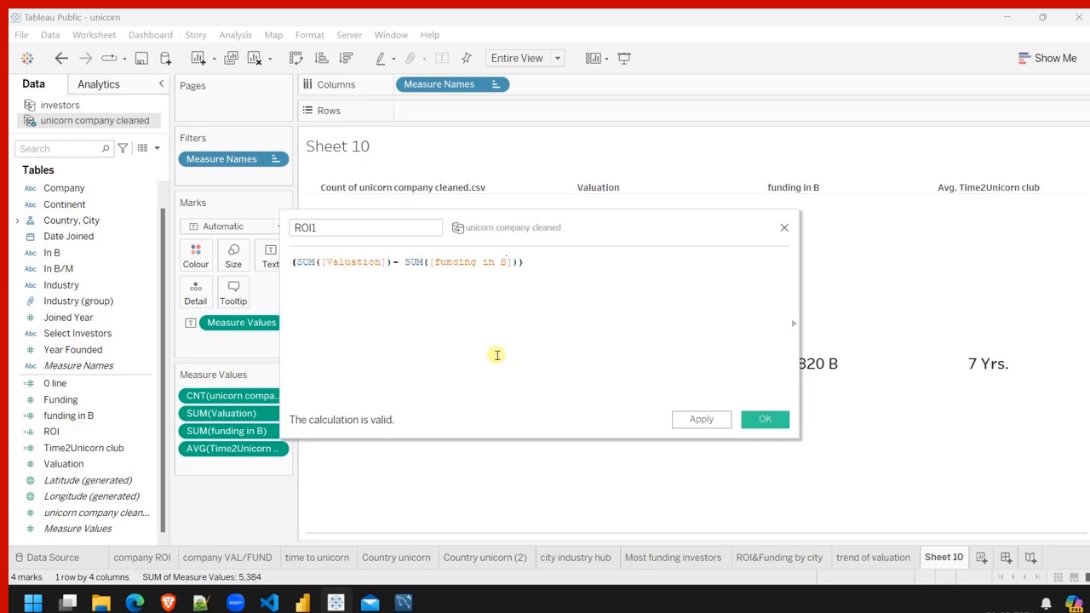
Divide the bracketed difference by SUM([funding in B]) and save the ROI1 calculated field.
text( / )
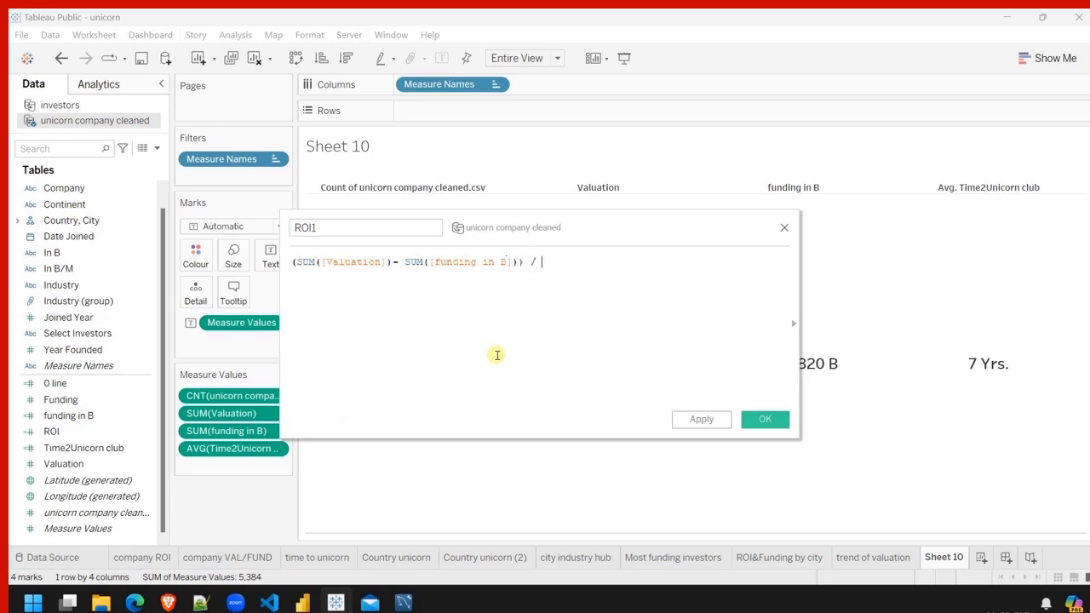
text(sum)
key(Return)
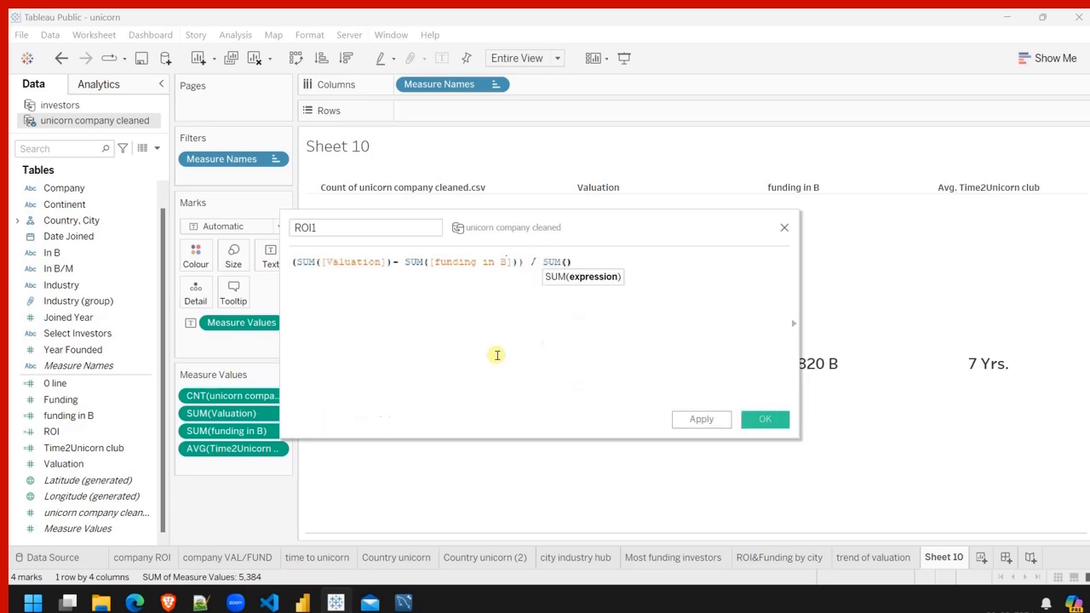
click(85, 416)
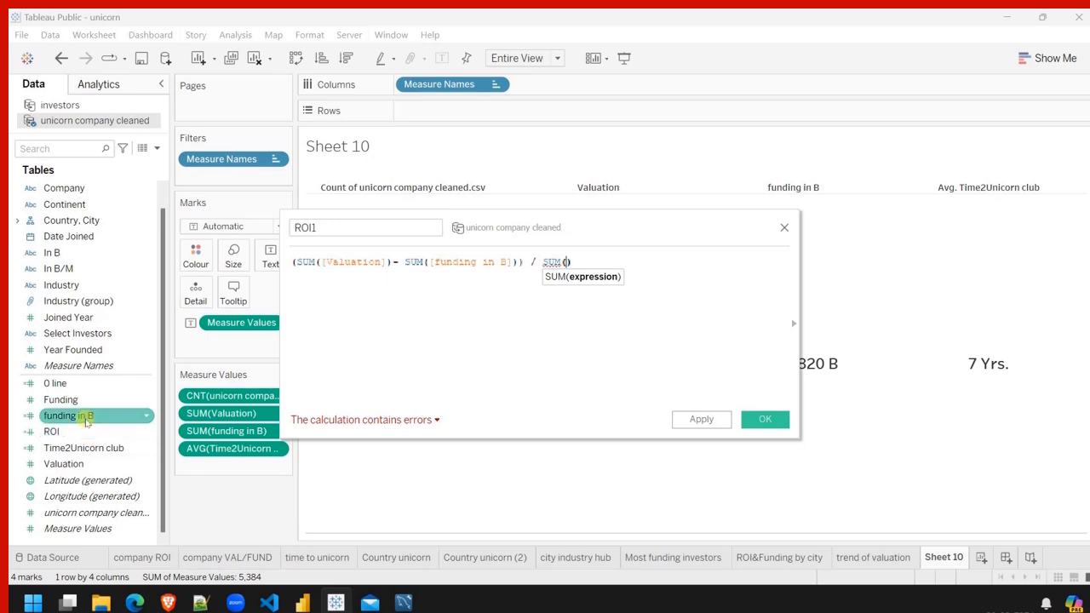
drag(161, 400, 567, 312)
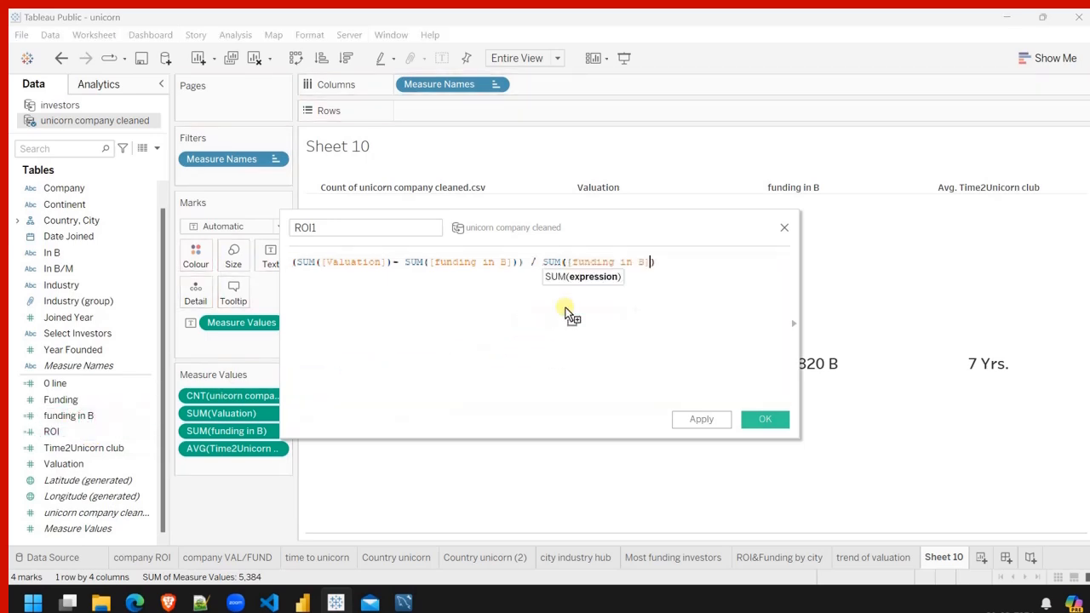
click(765, 419)
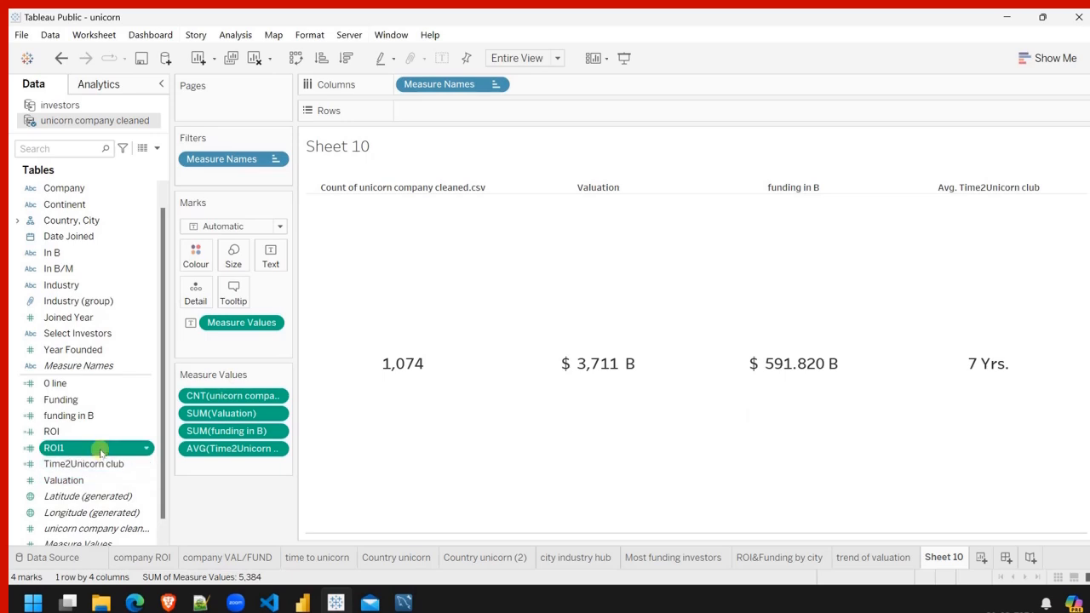
Add ROI1 to the text table between funding and average time, and set its default number format to percentage with 0 decimal places.
drag(102, 448, 237, 445)
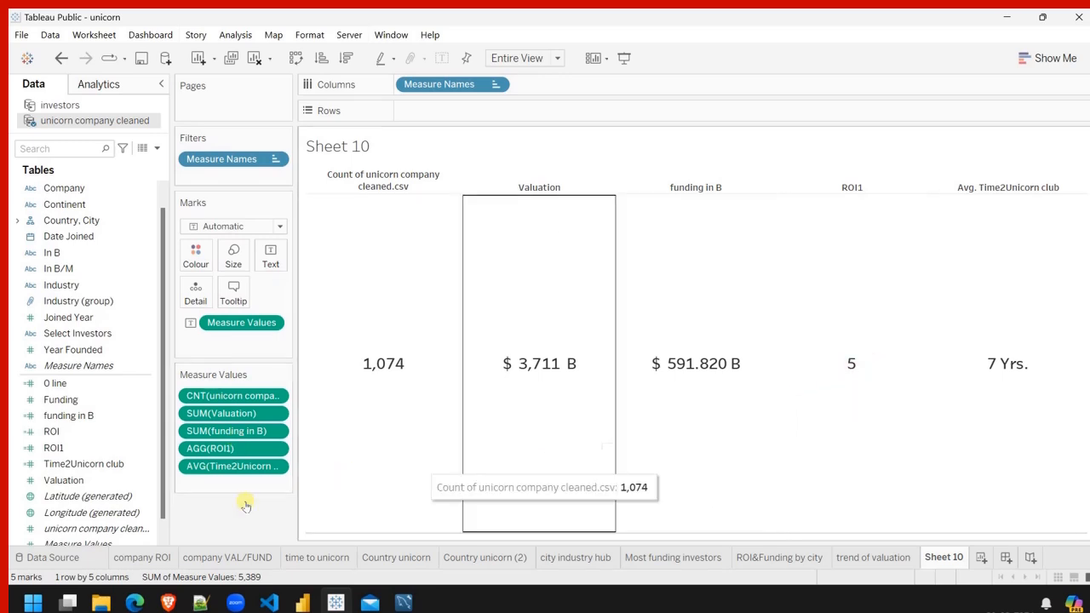
right_click(149, 451)
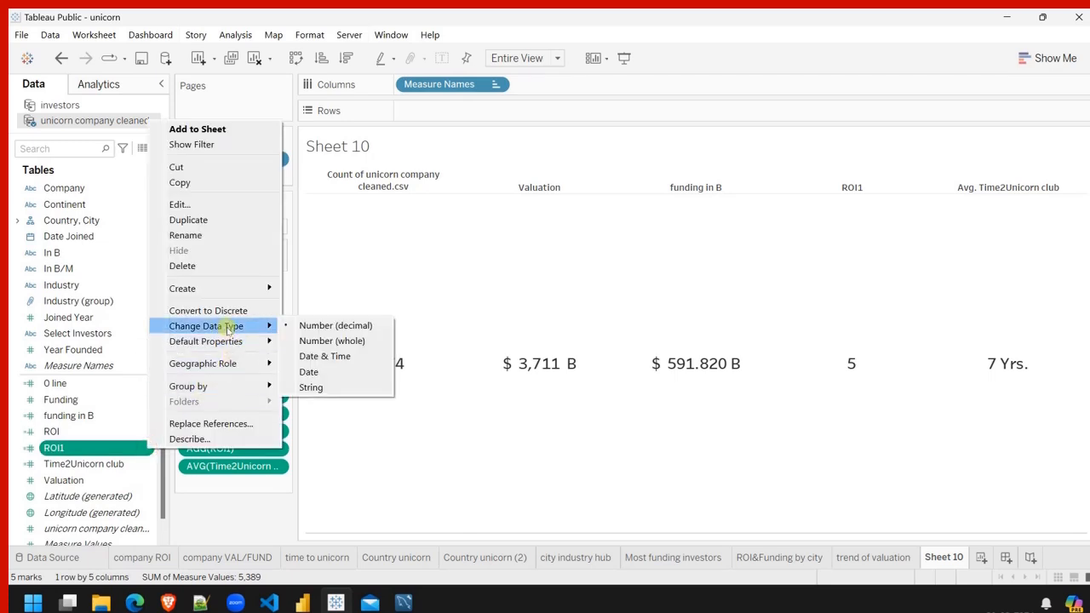
mouse_move(256, 340)
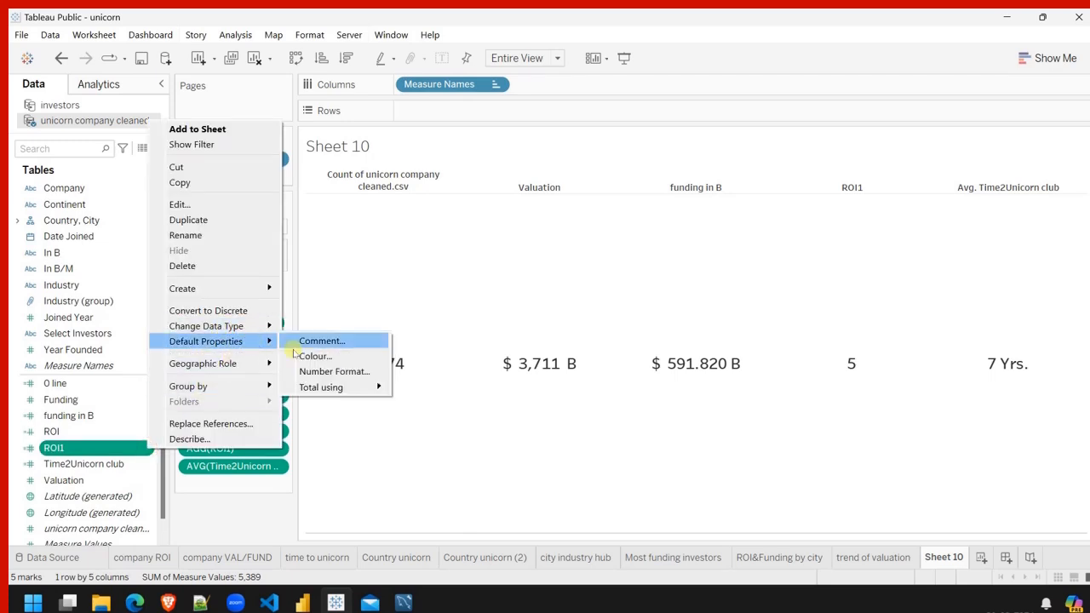
click(351, 371)
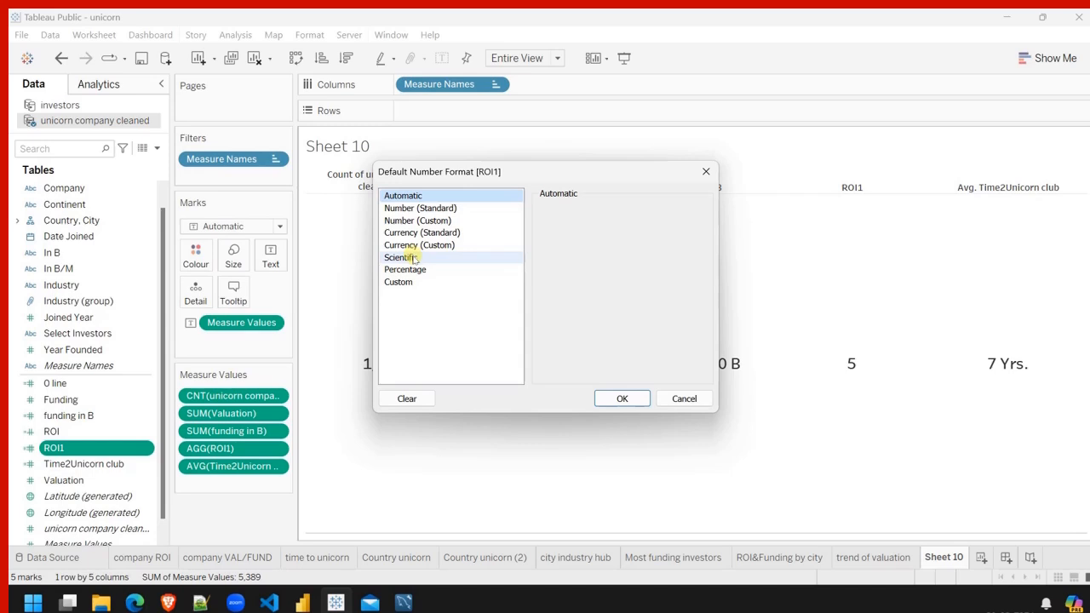
click(407, 269)
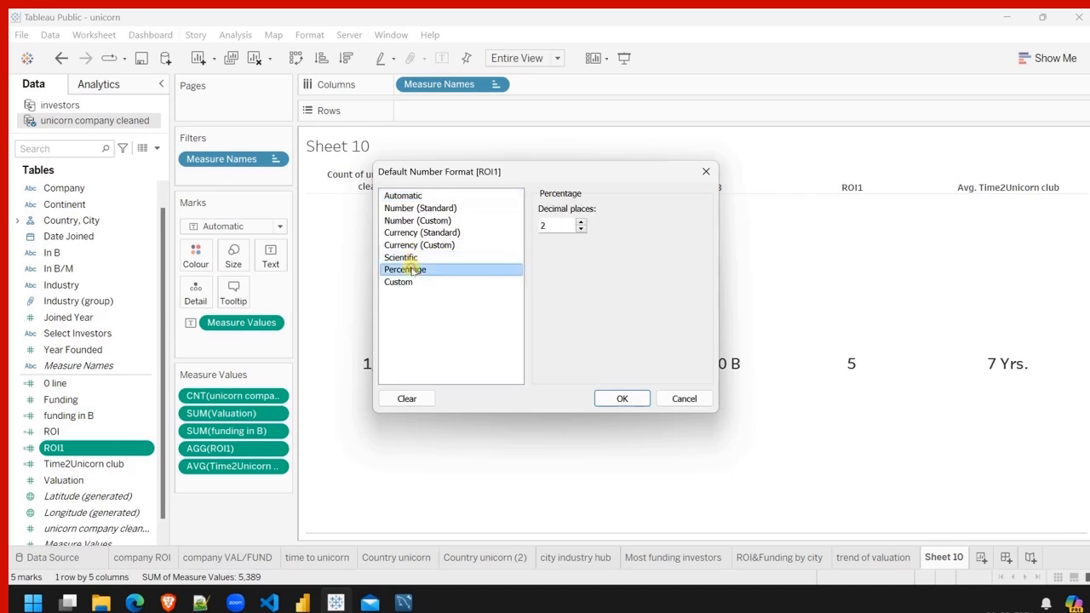
click(580, 228)
click(621, 398)
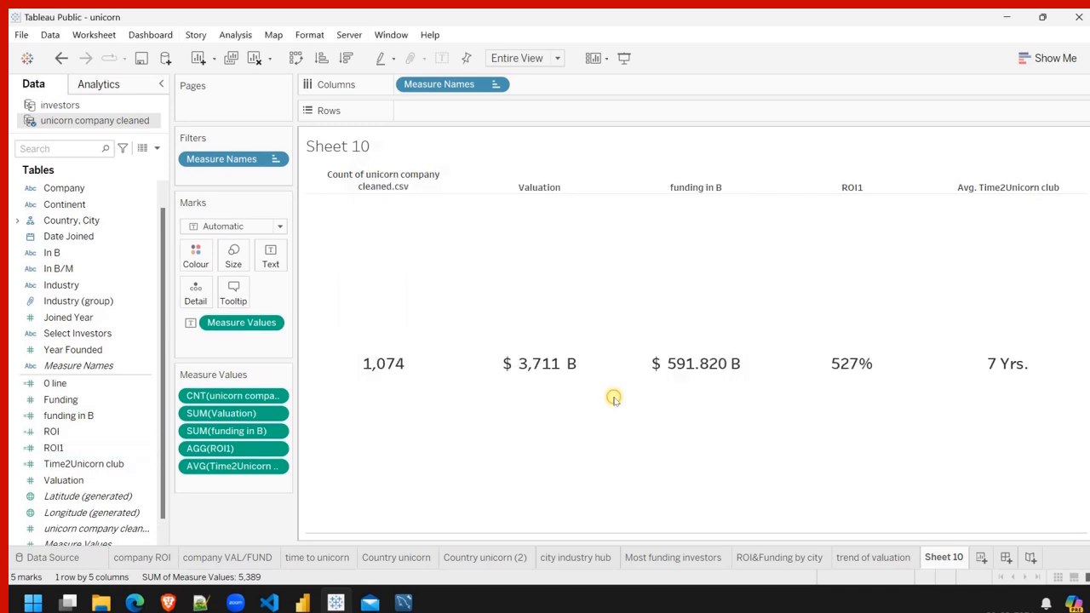
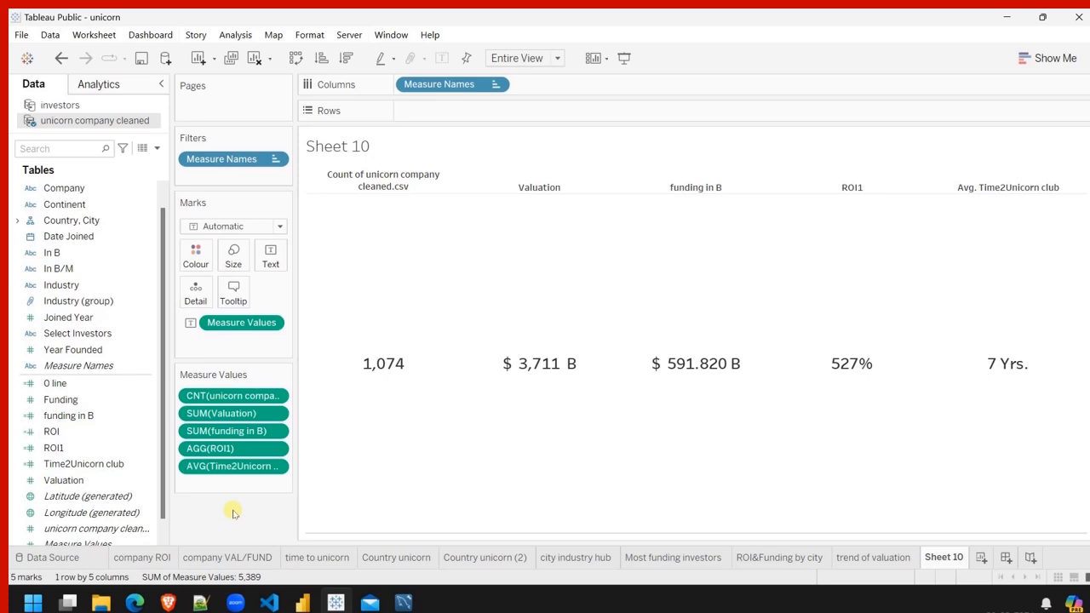
Add the record count of investors.csv from the investors data source to the text table, directly after the company count.
click(62, 105)
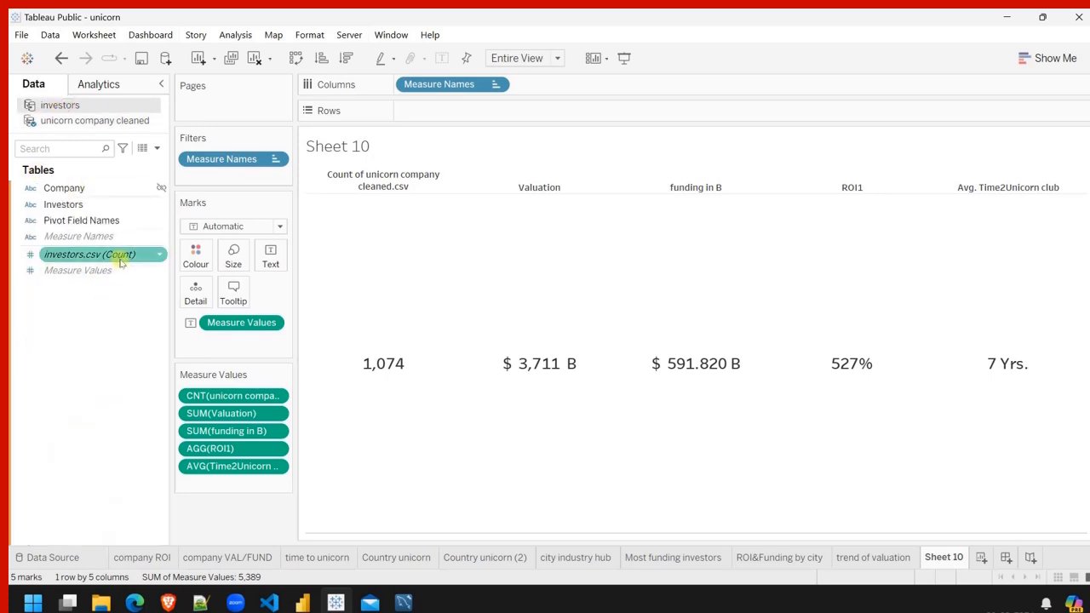
drag(113, 254, 251, 406)
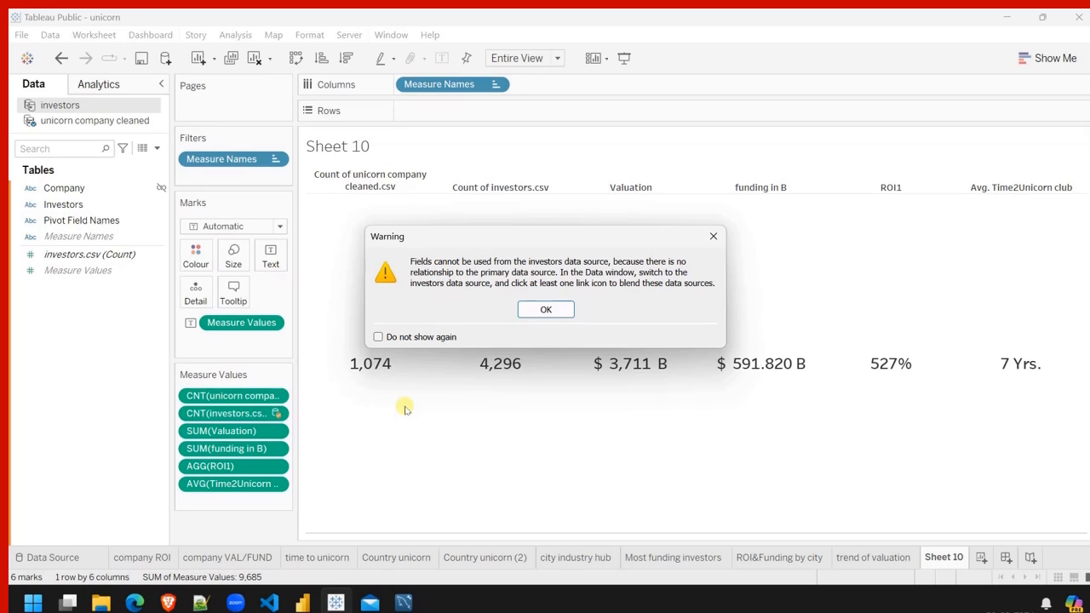
click(713, 237)
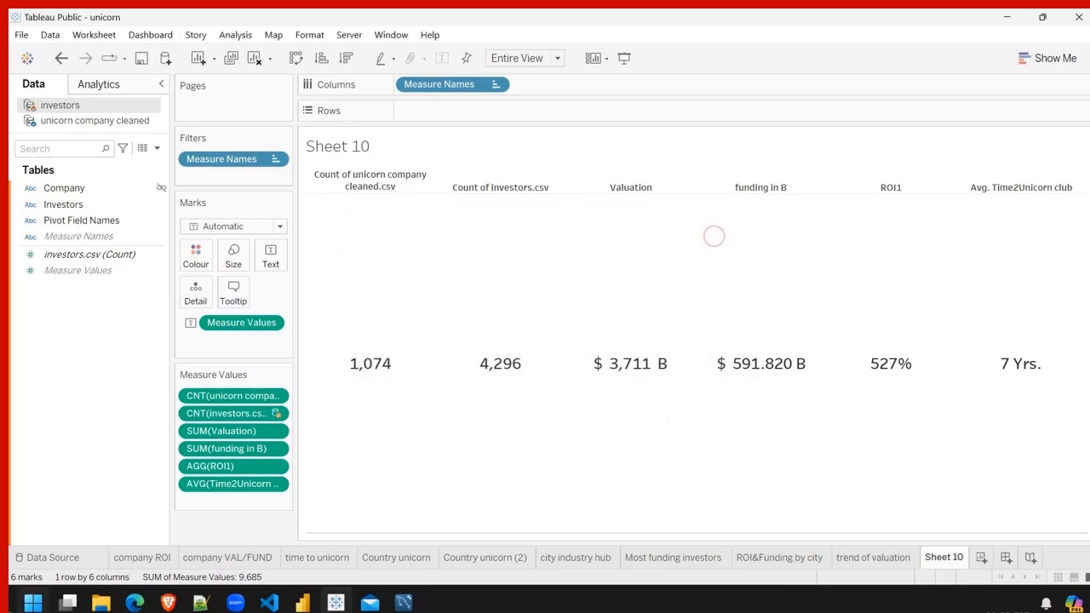
Relate unicorn company cleaned.csv to investors.csv in the investors data source and return to Sheet 10.
click(61, 559)
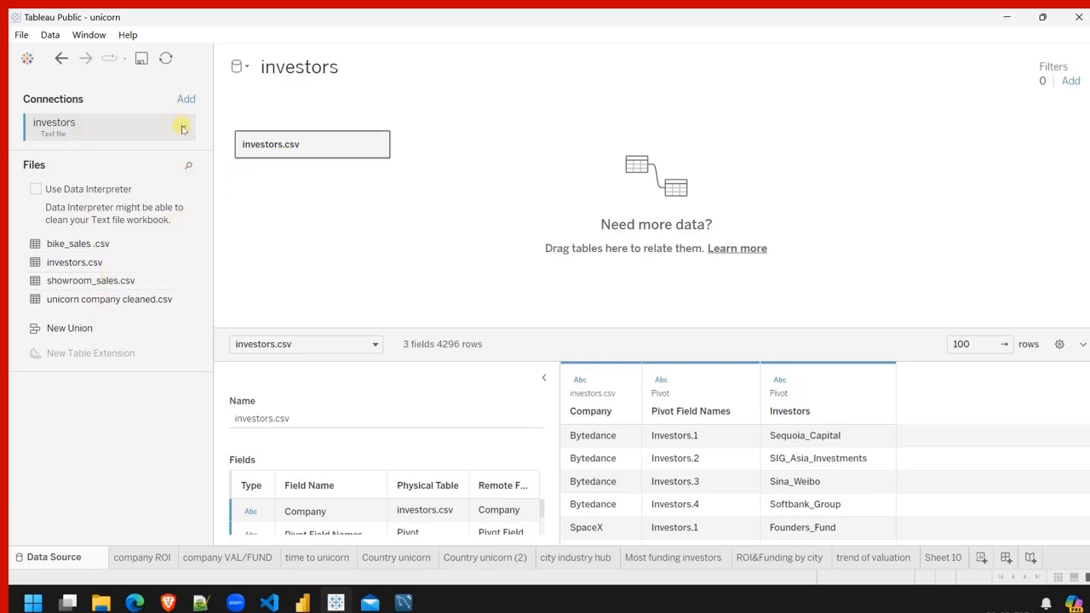
click(108, 303)
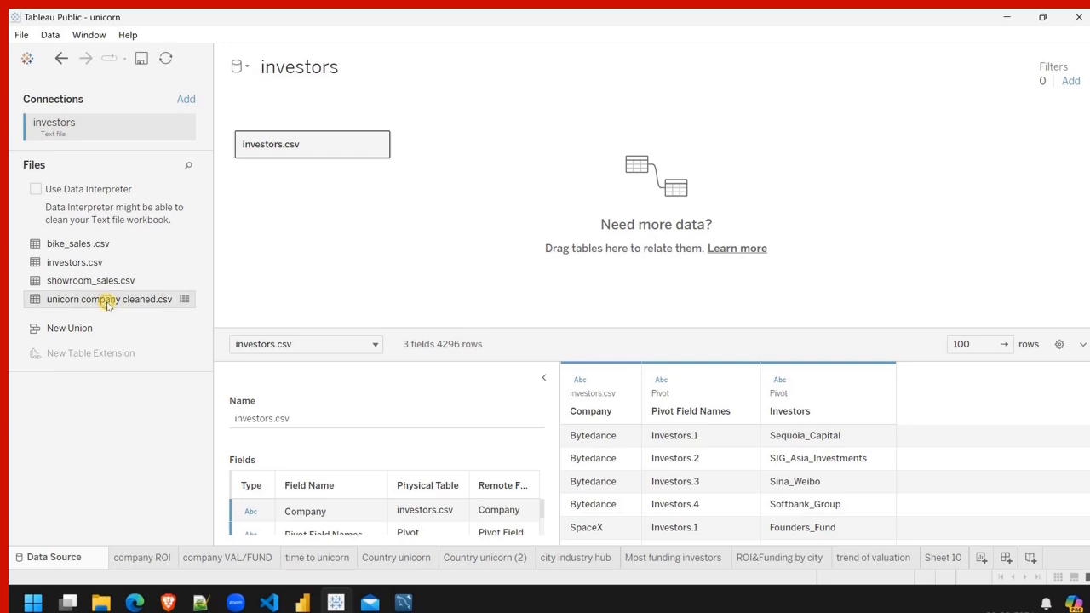
double_click(107, 303)
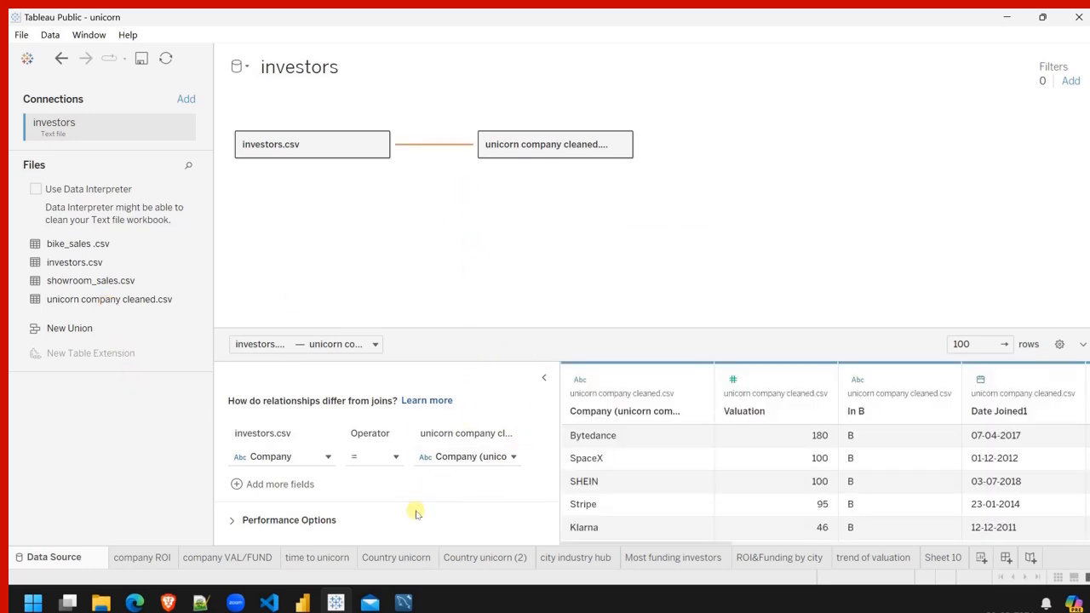
click(944, 563)
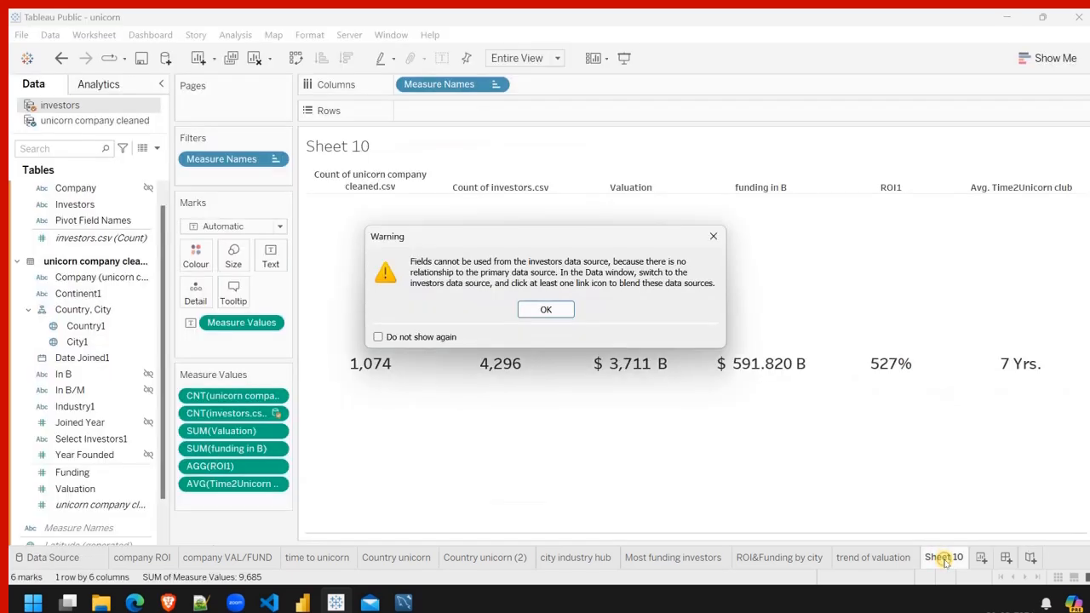
click(711, 237)
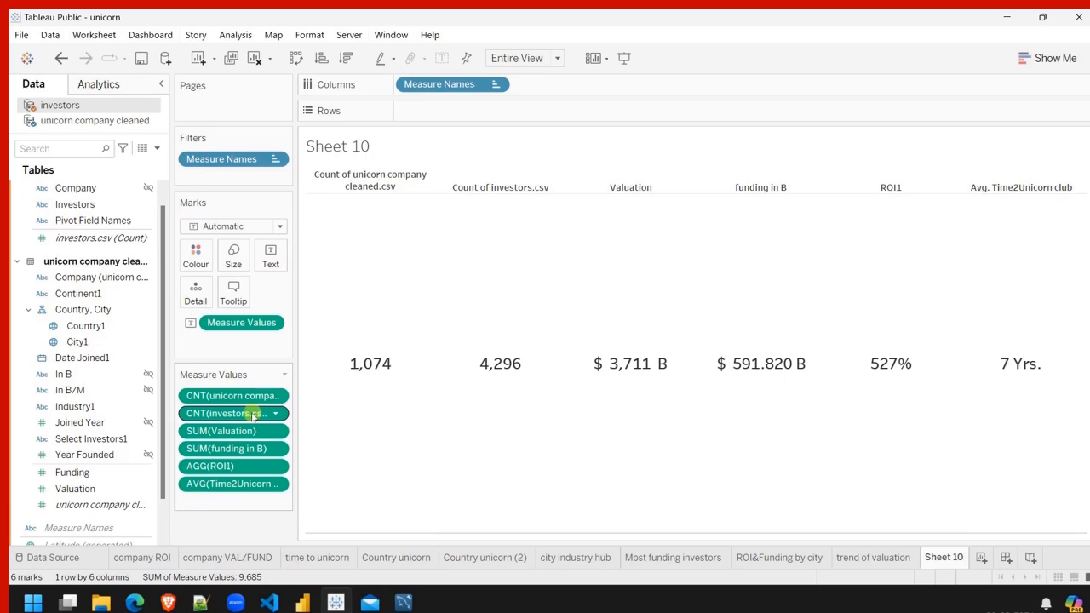
mouse_move(484, 372)
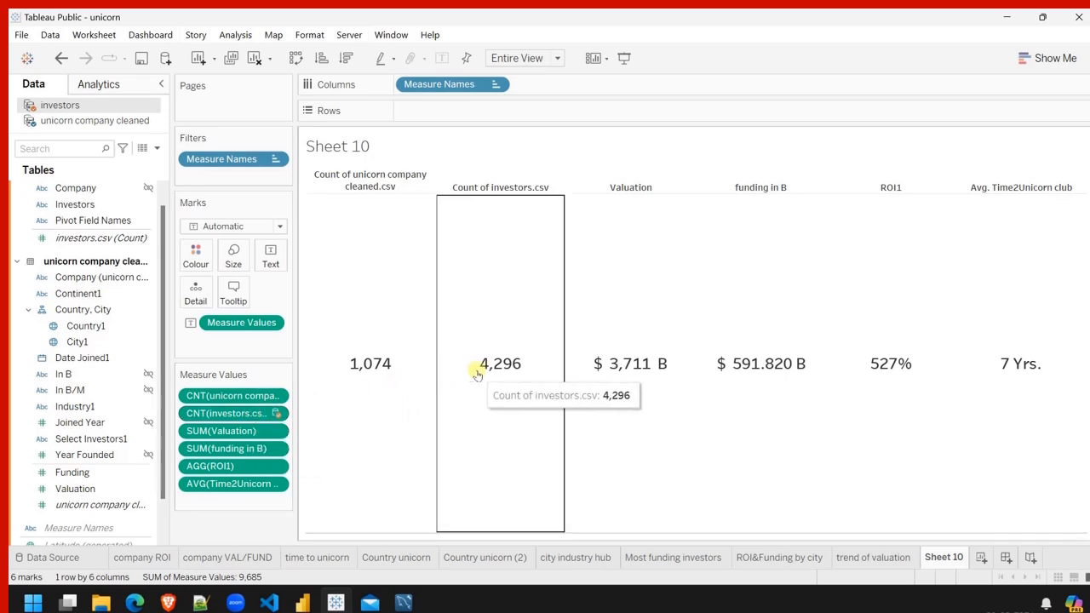
click(275, 414)
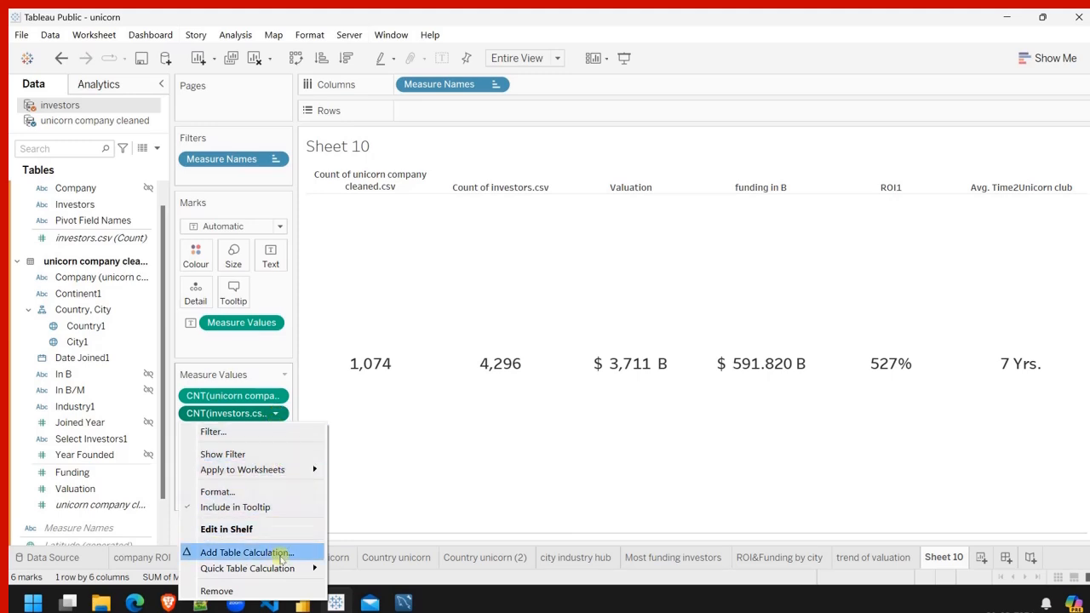
mouse_move(302, 572)
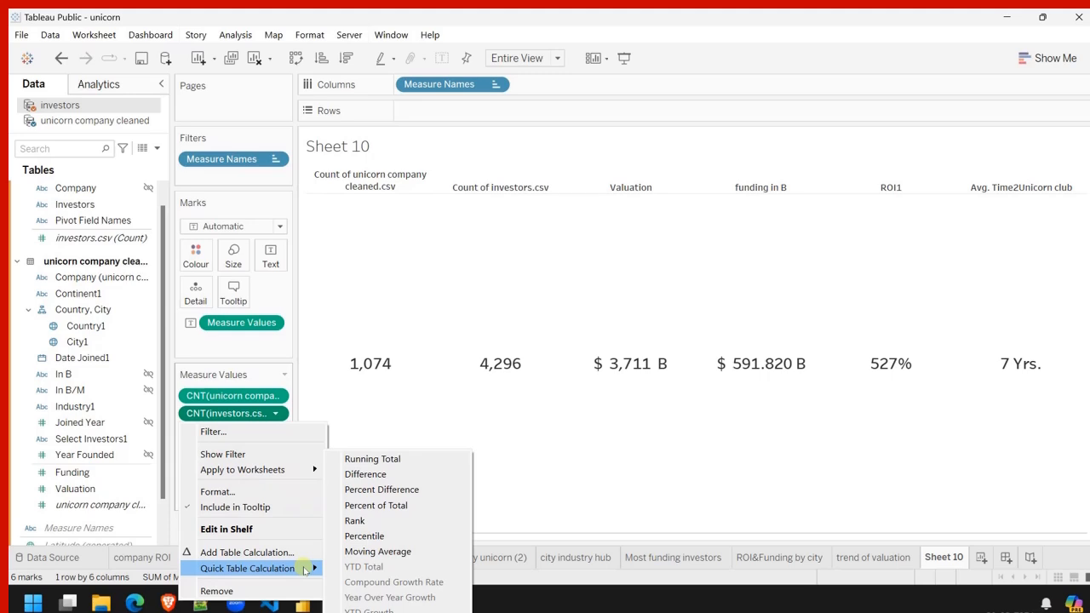
click(173, 525)
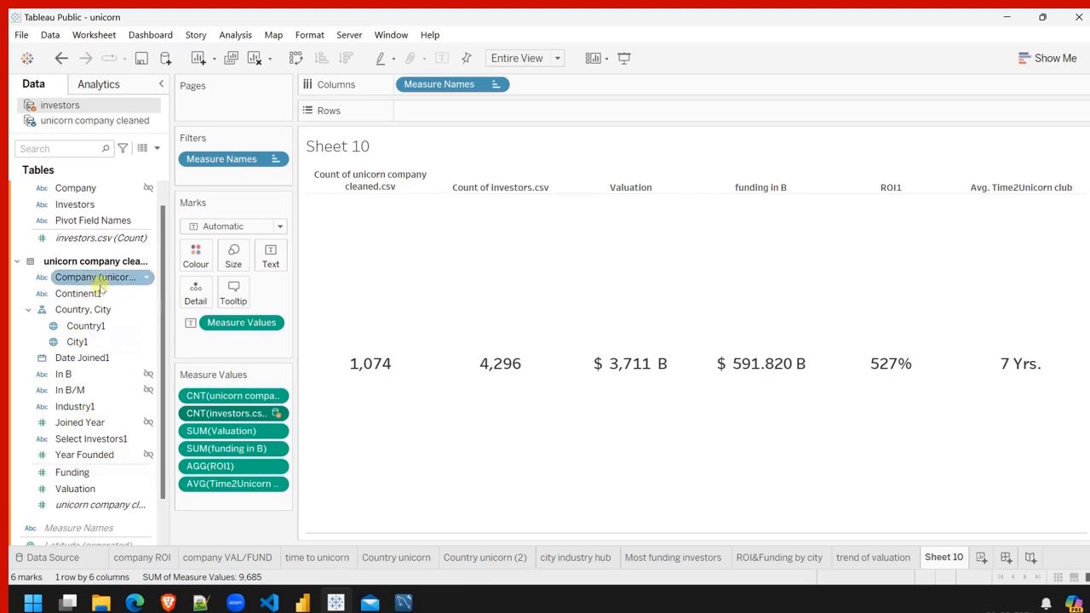
click(148, 241)
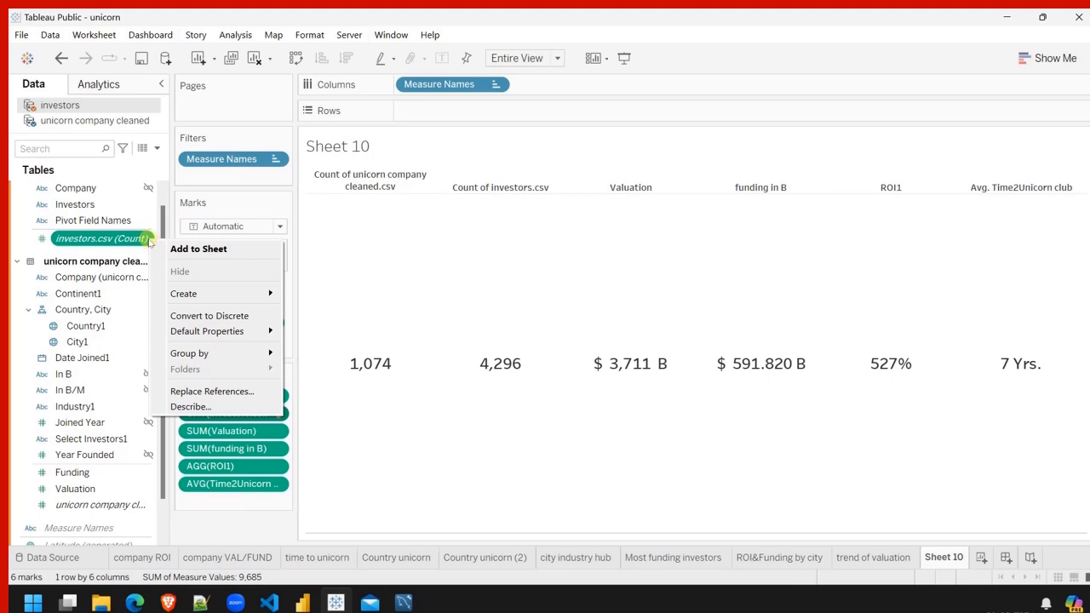
mouse_move(243, 333)
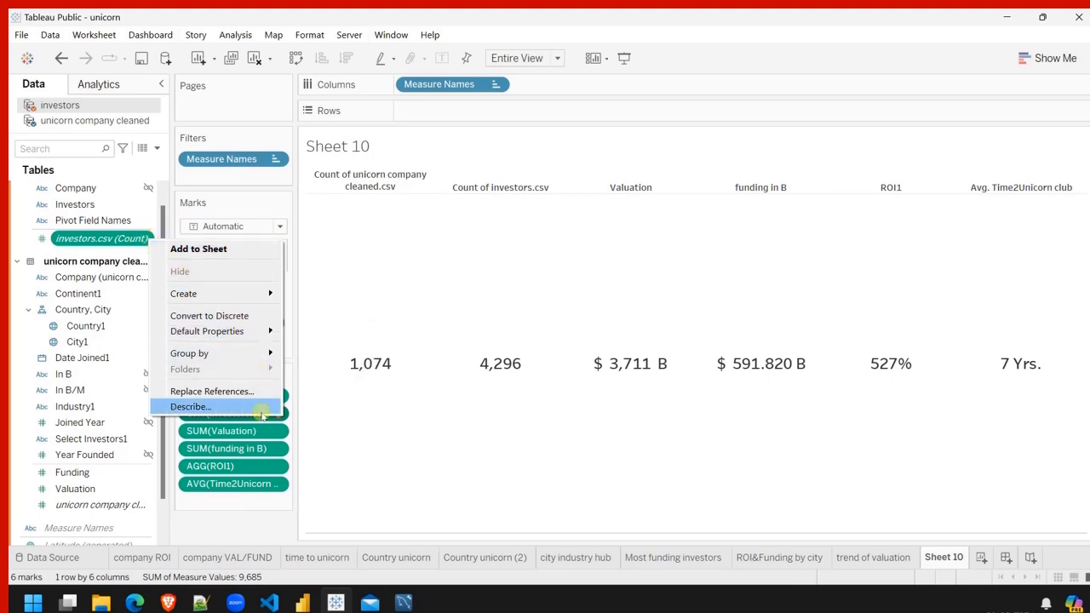
click(253, 509)
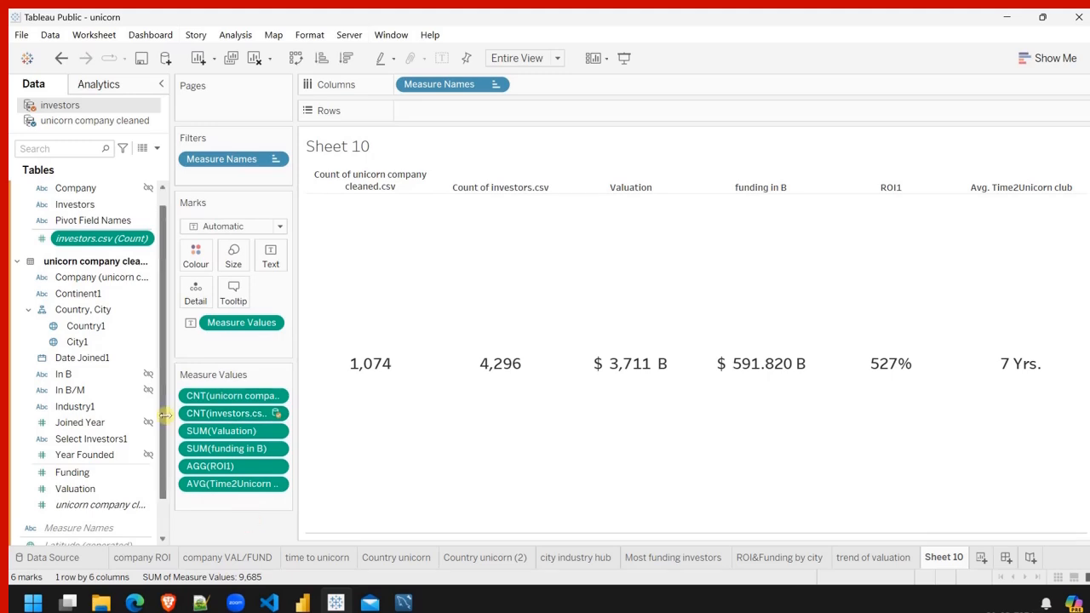
Create and save a calculated field named Investors# in the investors data source with the formula COUNTD([Investors]).
click(157, 150)
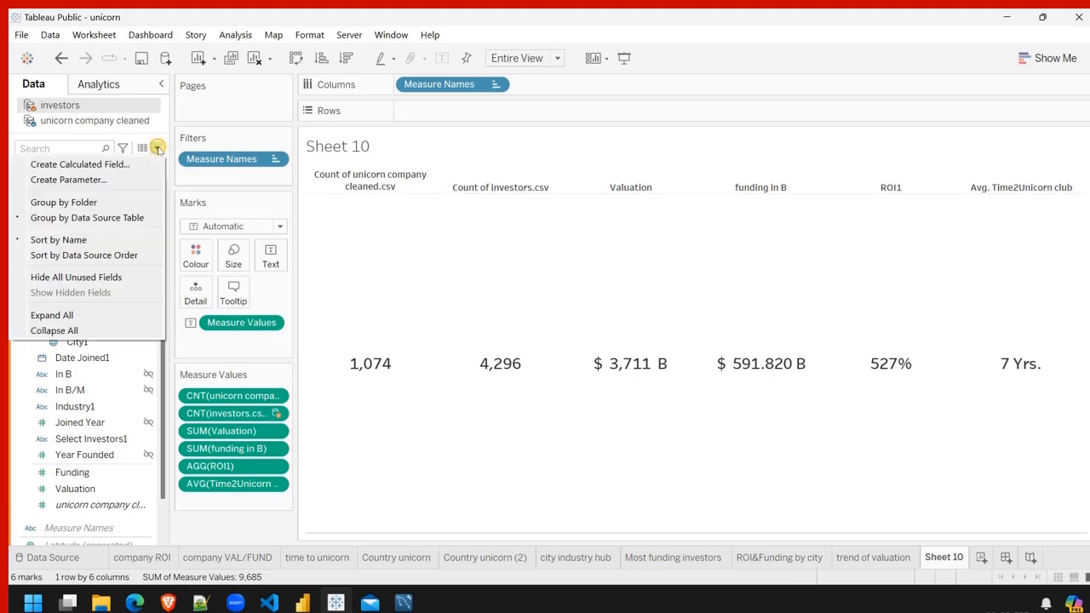
click(117, 166)
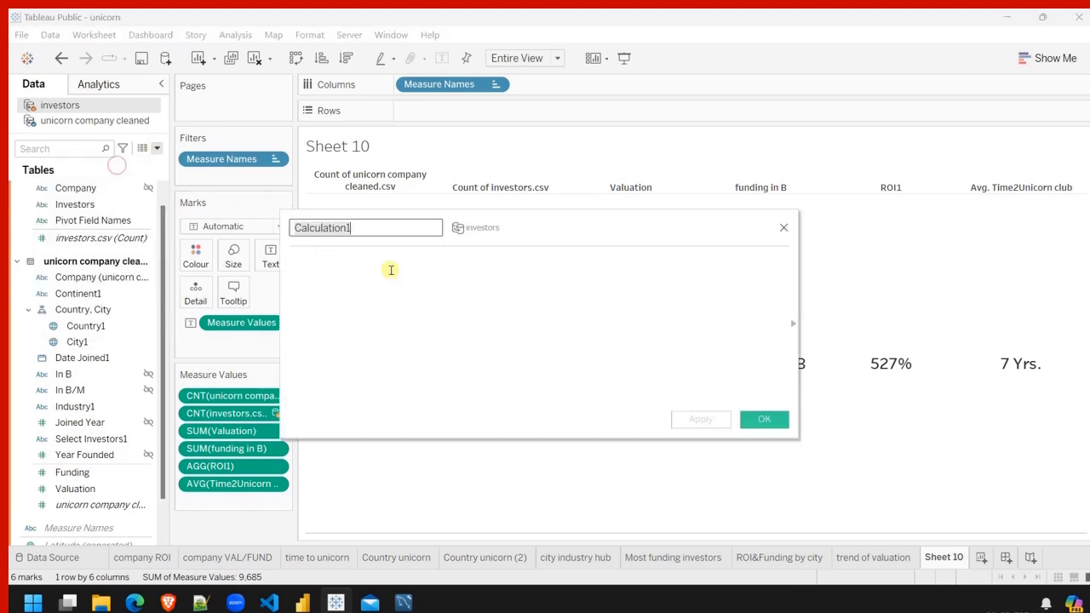
key(BackSpace)
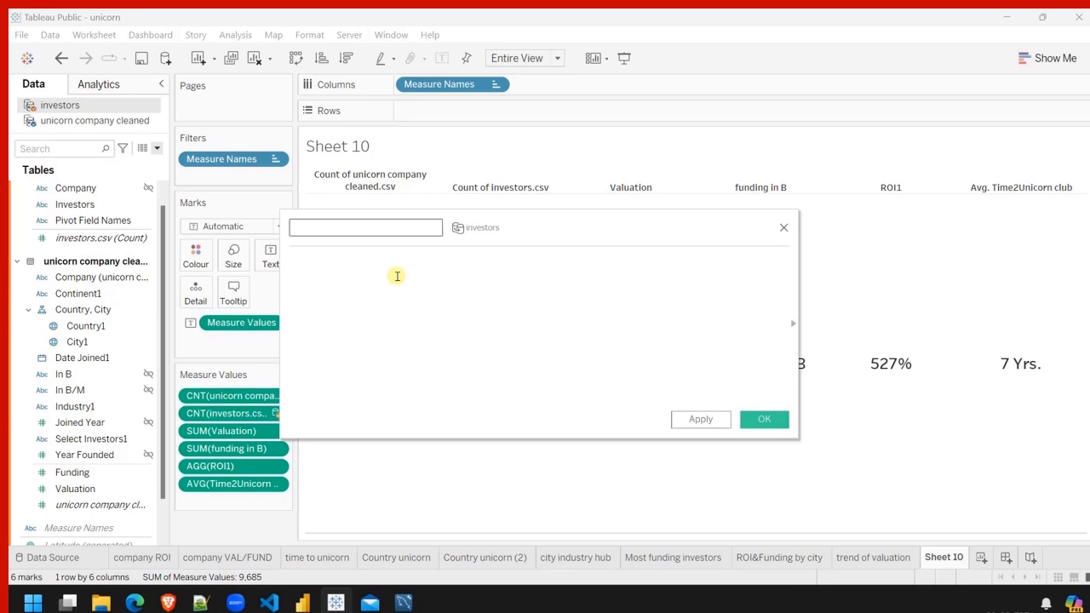
text(Investors#)
click(396, 276)
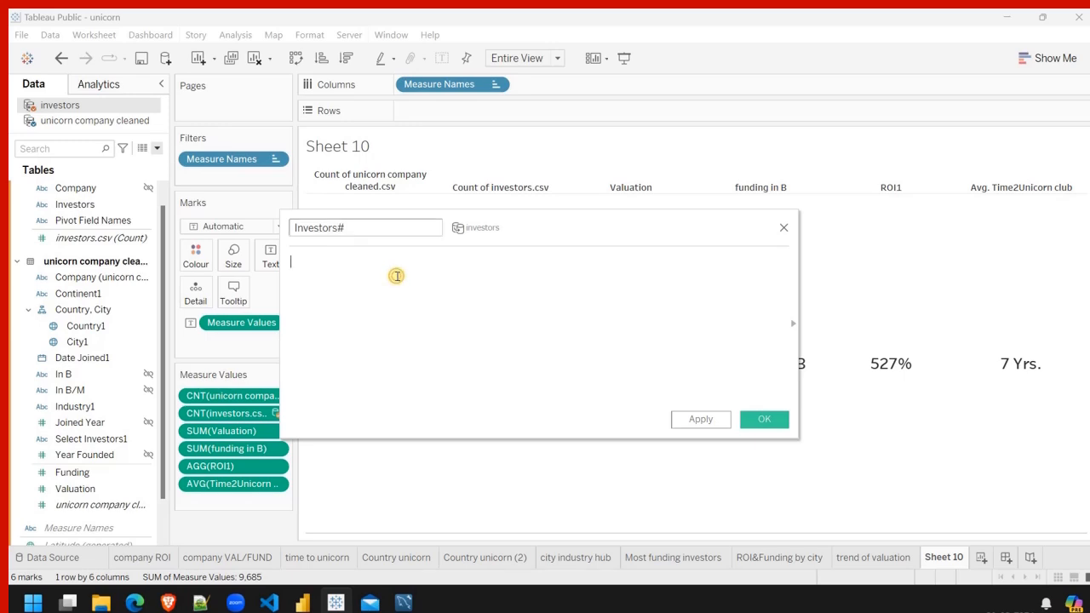
text(count)
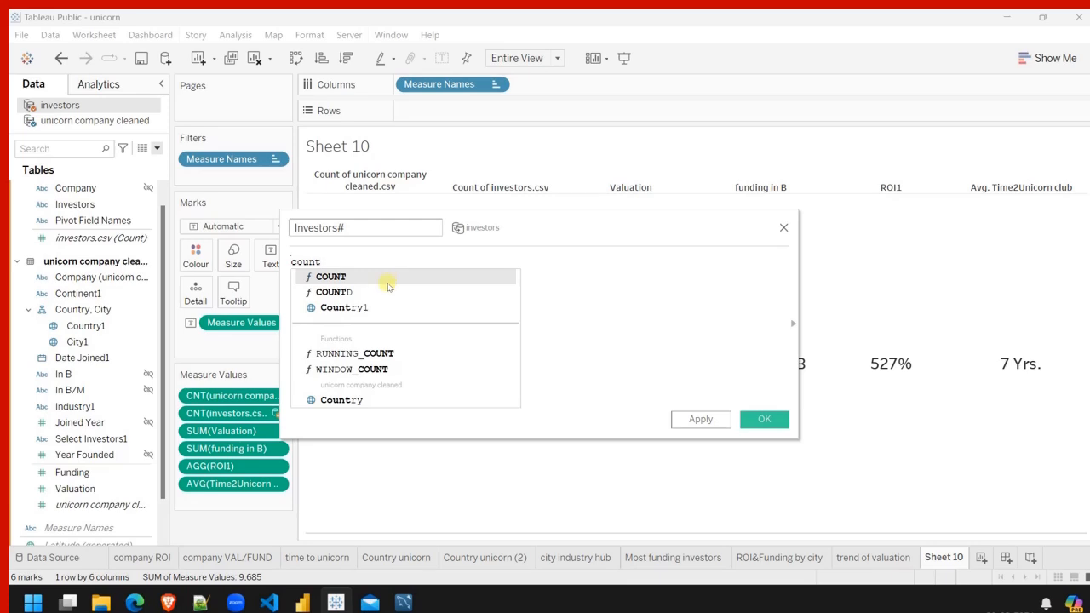
double_click(348, 292)
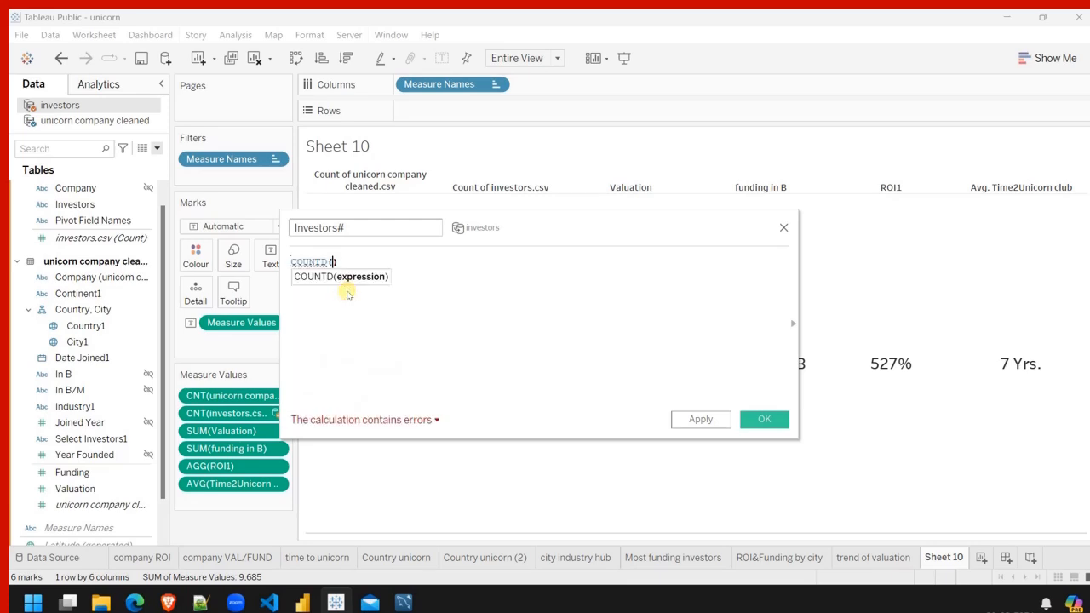
click(100, 238)
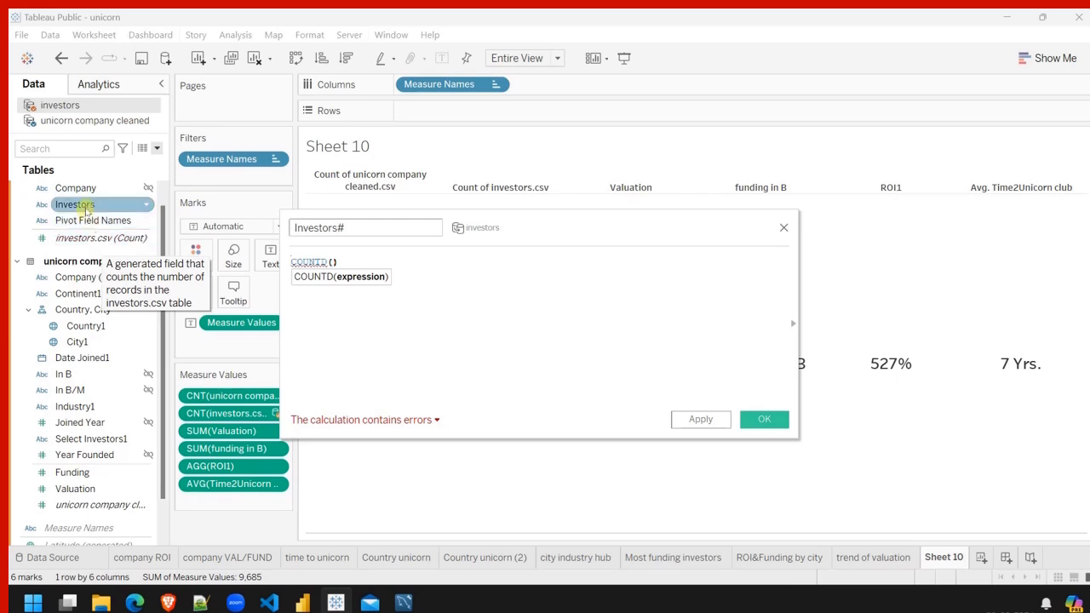
drag(87, 208, 352, 299)
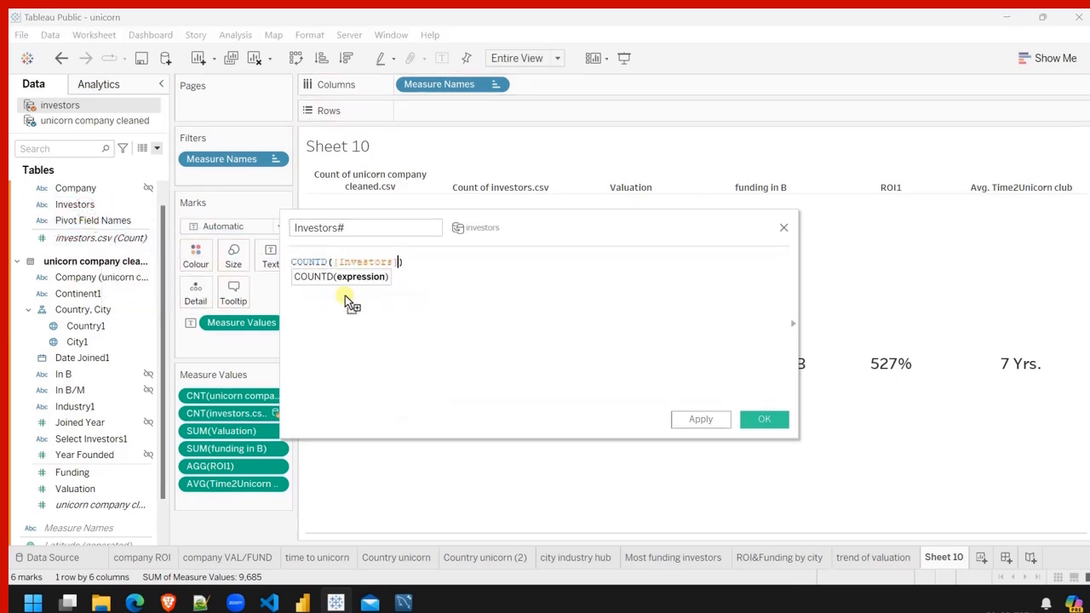
click(699, 419)
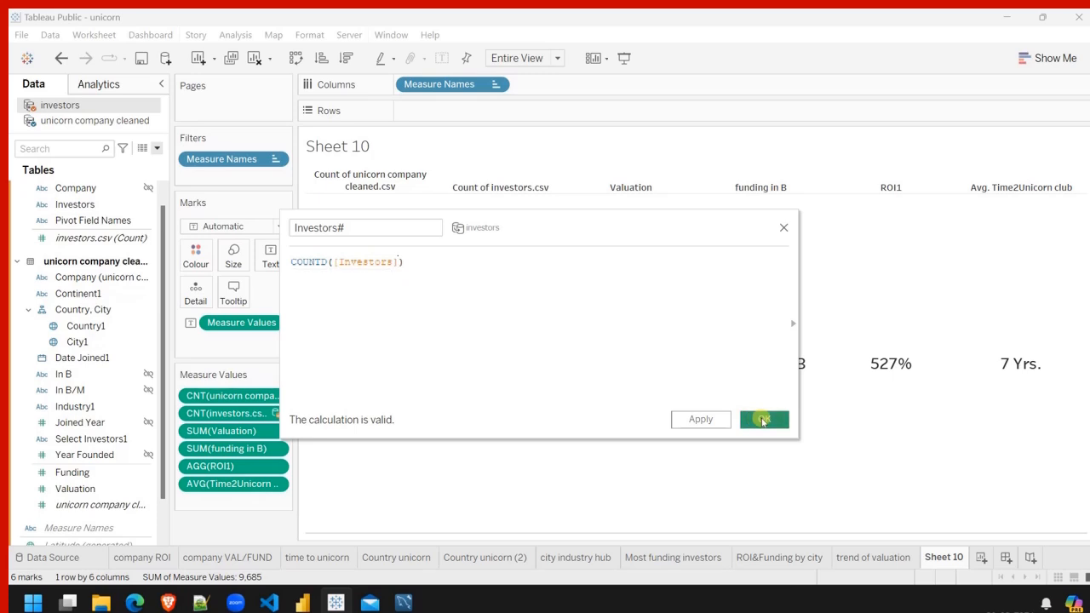
click(763, 418)
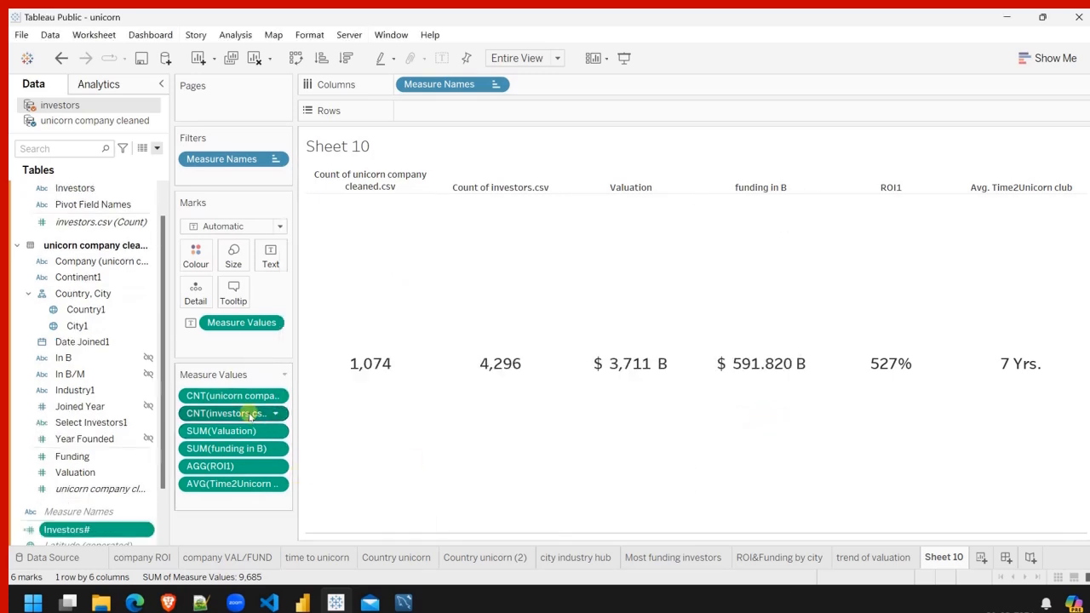
Remove the investors.csv record count from the text table's measure values.
drag(250, 413, 244, 537)
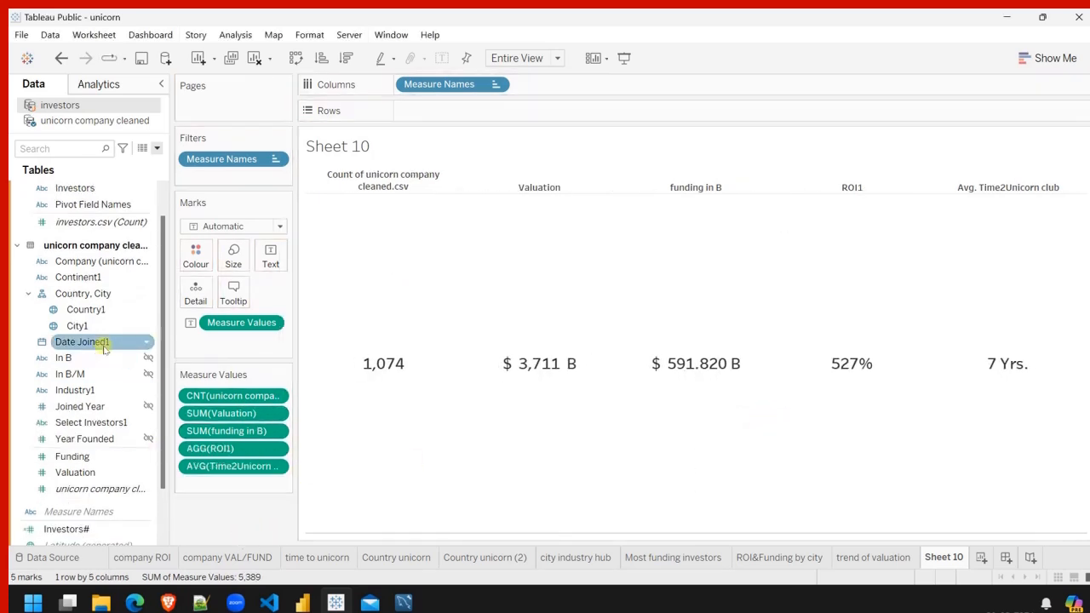
scroll(100, 195, down, 1)
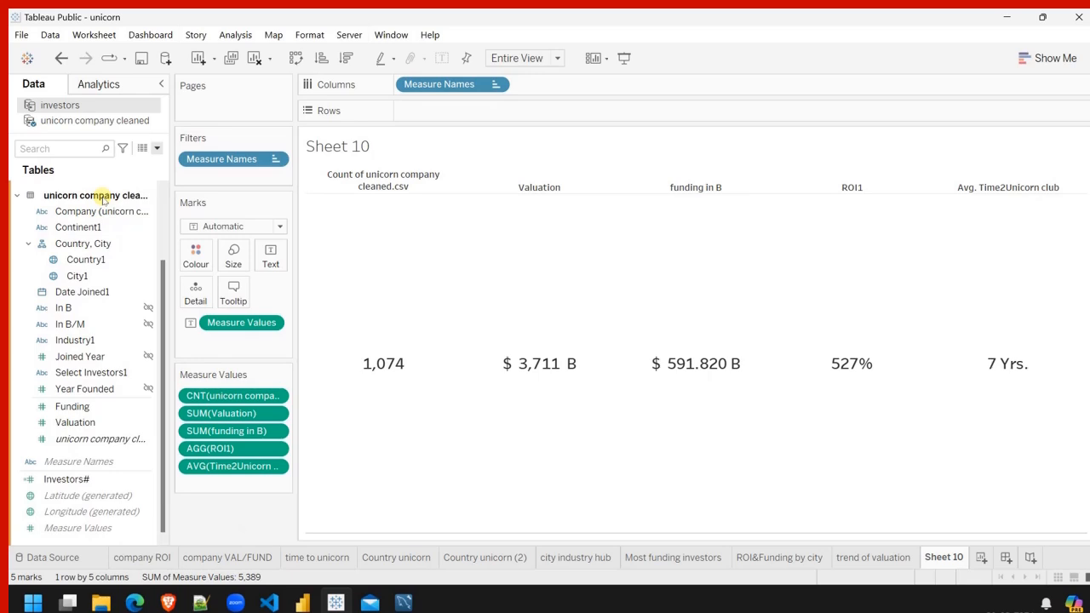
scroll(102, 197, up, 2)
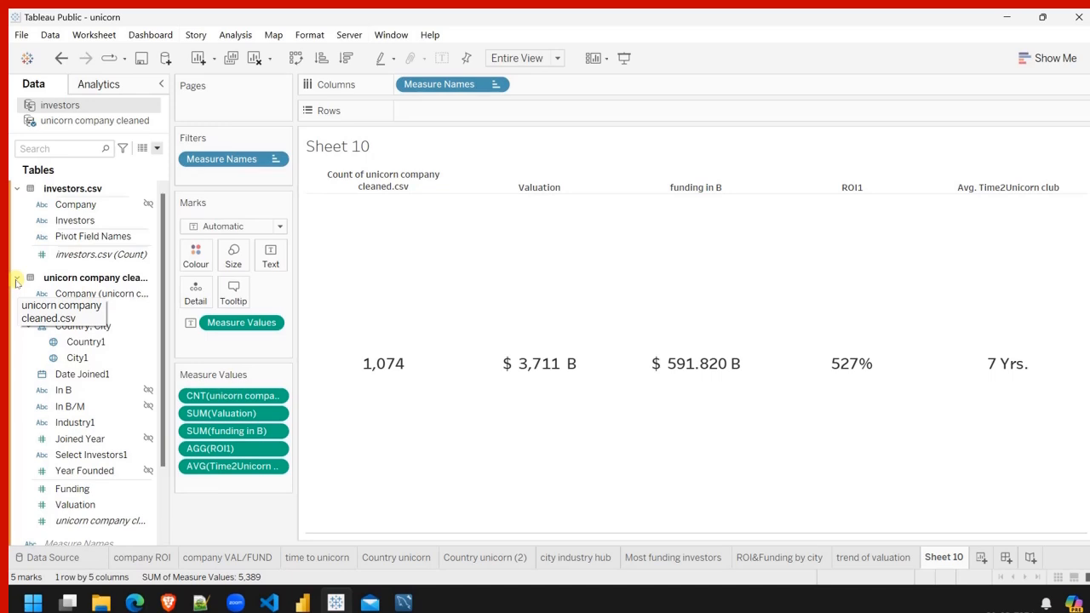
Add Investors# to the text table's measure values after the company count and move Valuation directly ahead of it.
scroll(64, 309, down, 2)
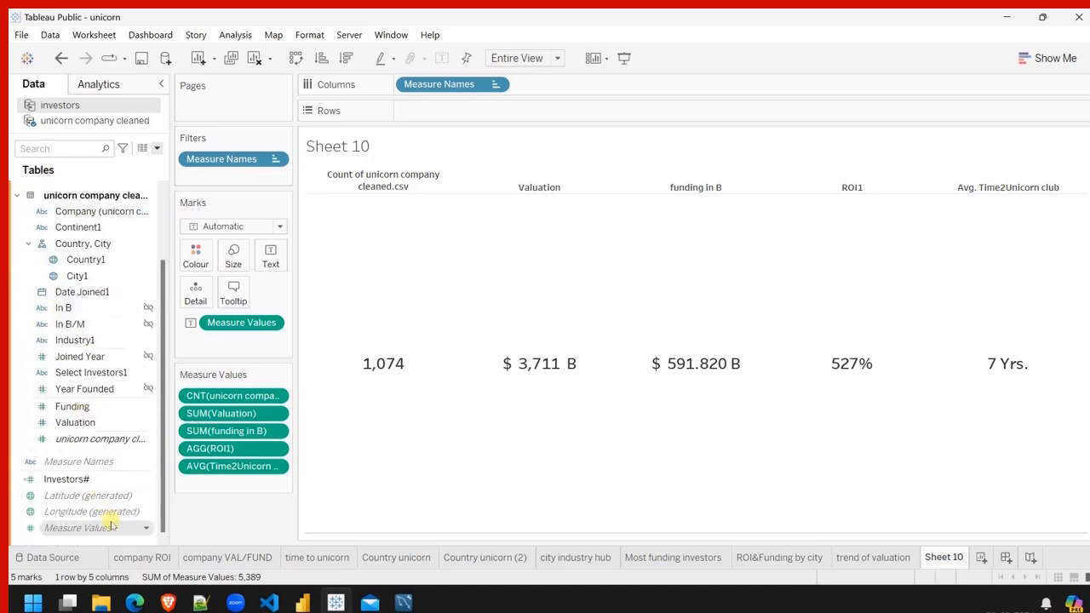
drag(75, 479, 228, 413)
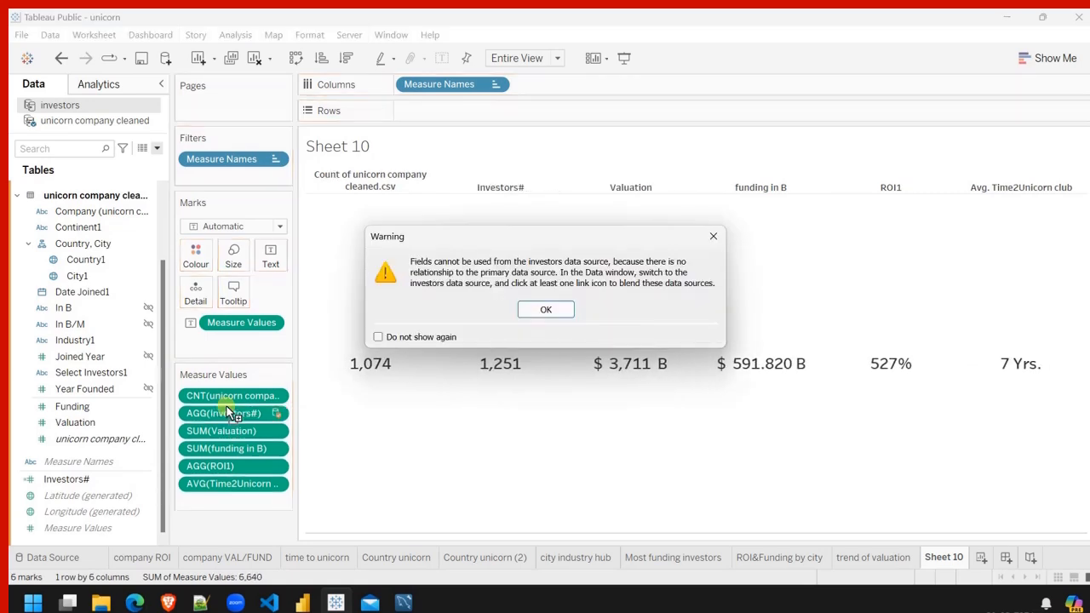
click(548, 311)
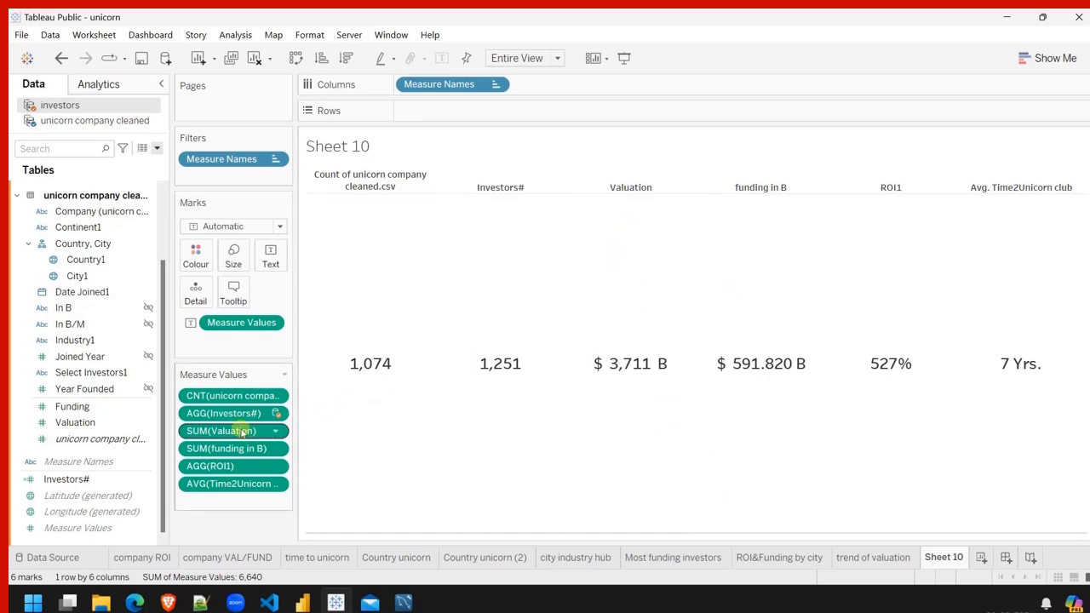
mouse_move(237, 431)
mouse_down()
mouse_move(255, 416)
mouse_move(242, 413)
mouse_up()
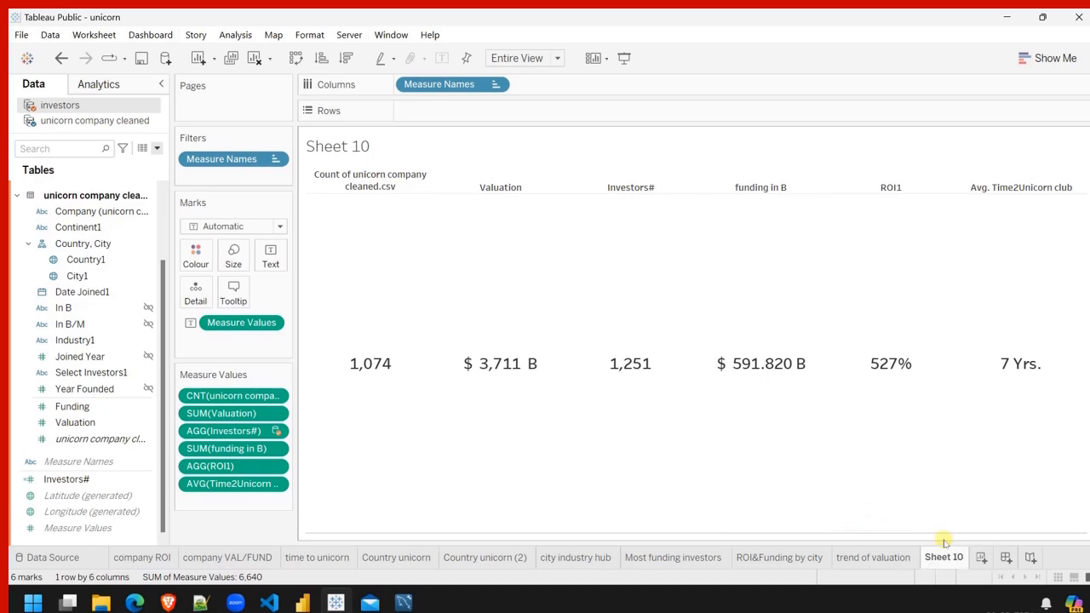
Create a new dashboard and set it to a fixed custom size of 1280 px wide by 750 px high.
click(1005, 558)
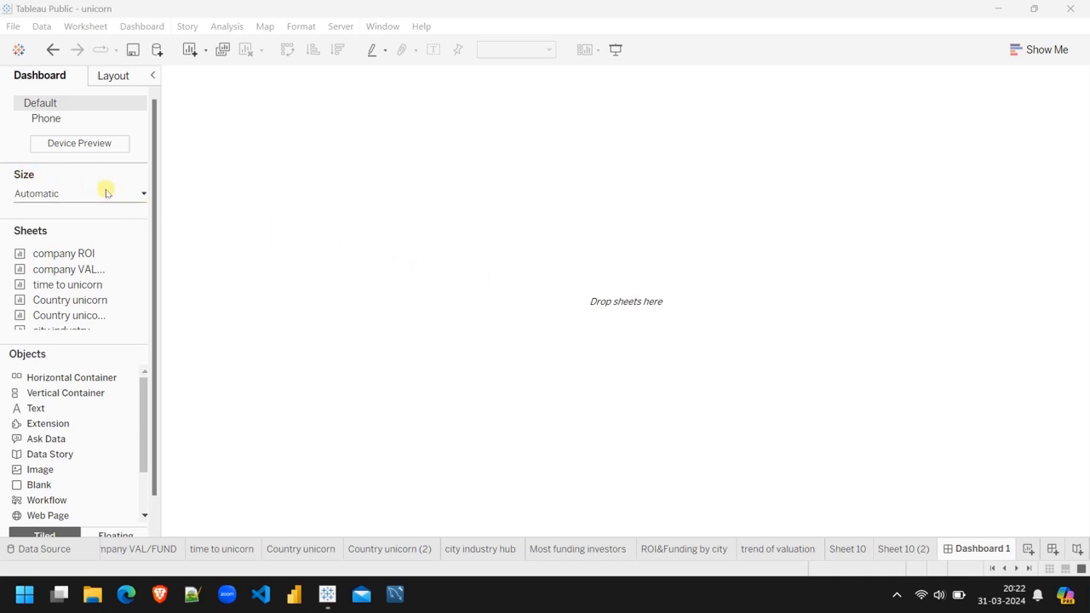
click(141, 196)
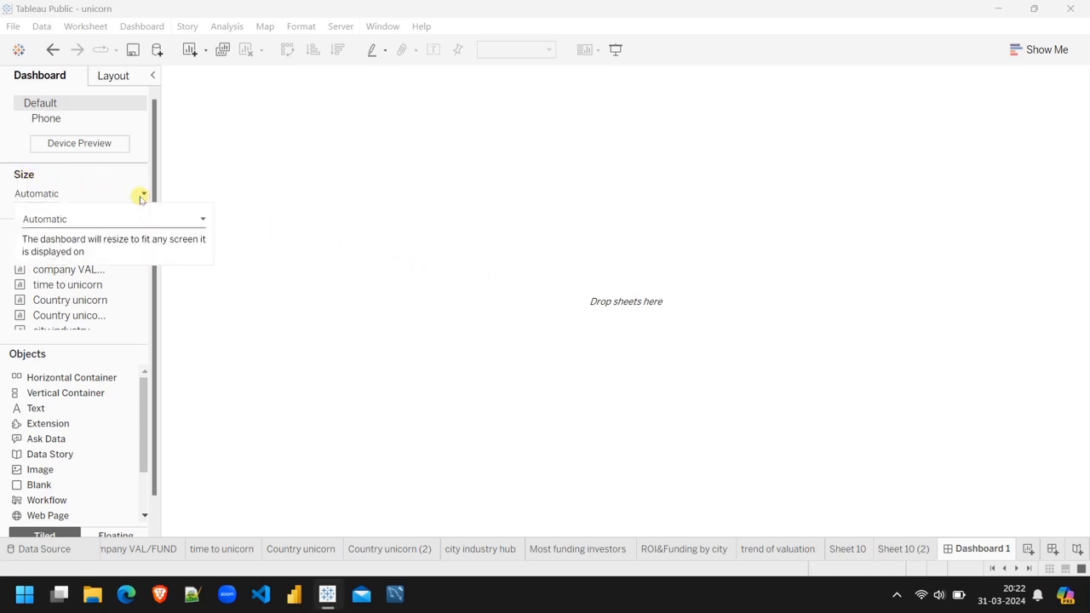
click(123, 220)
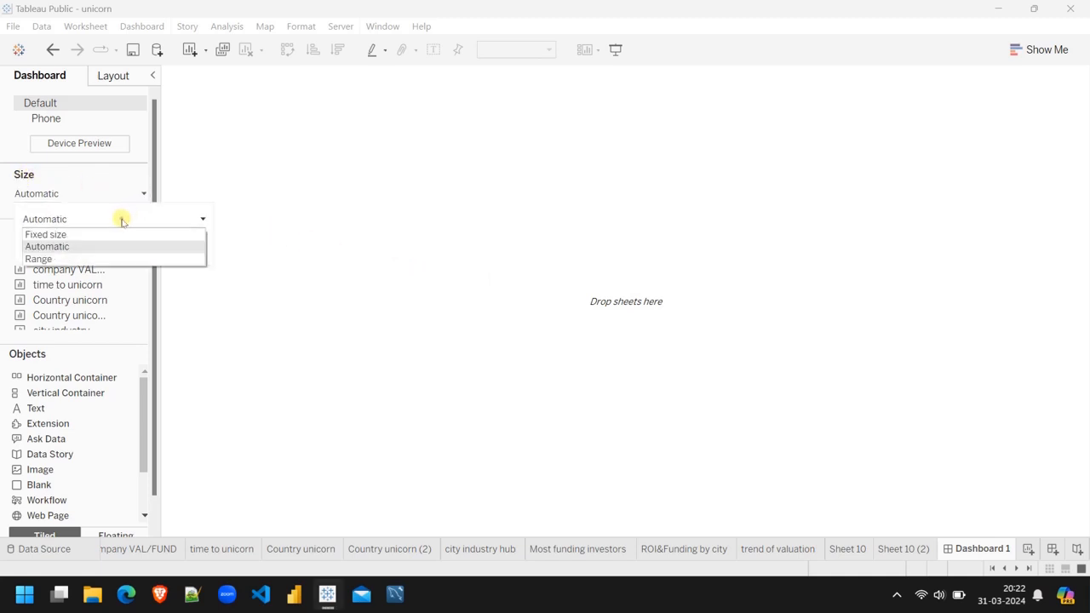
click(72, 236)
click(48, 286)
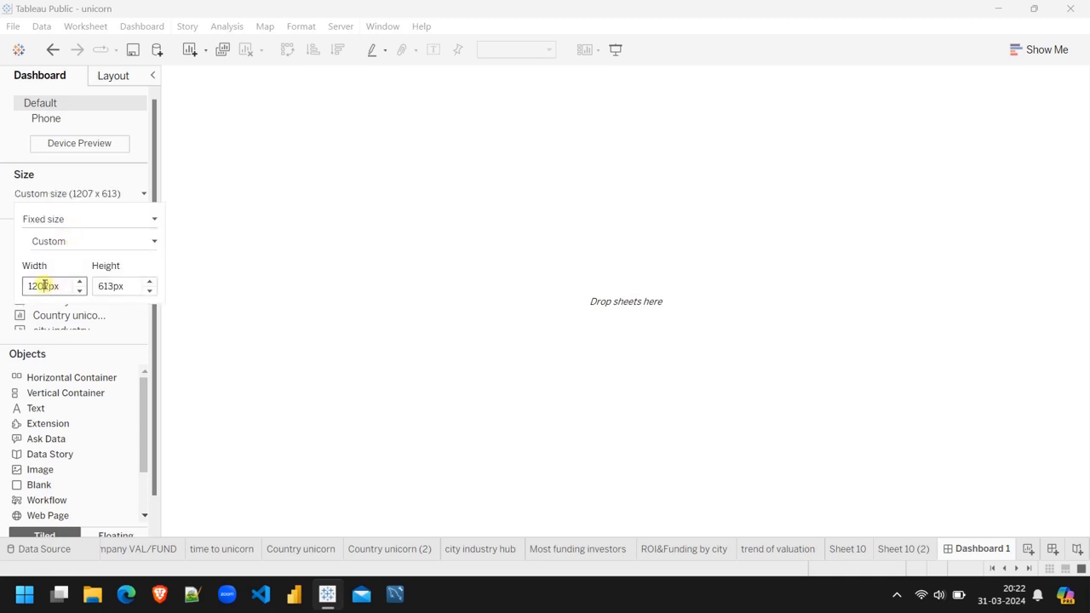
double_click(45, 286)
text(1280)
double_click(116, 286)
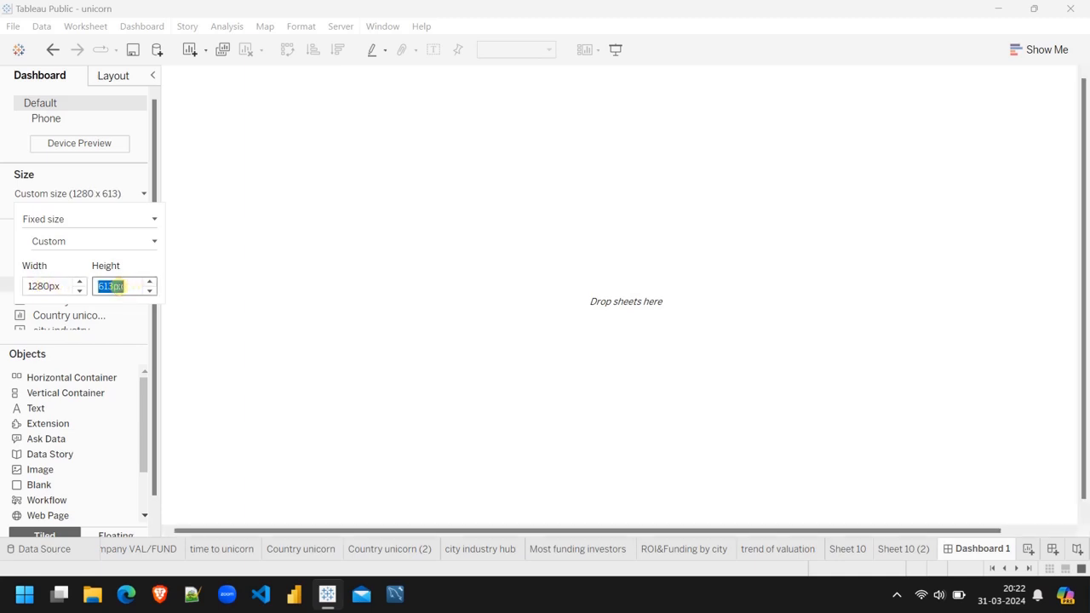
text(750)
key(Return)
click(384, 311)
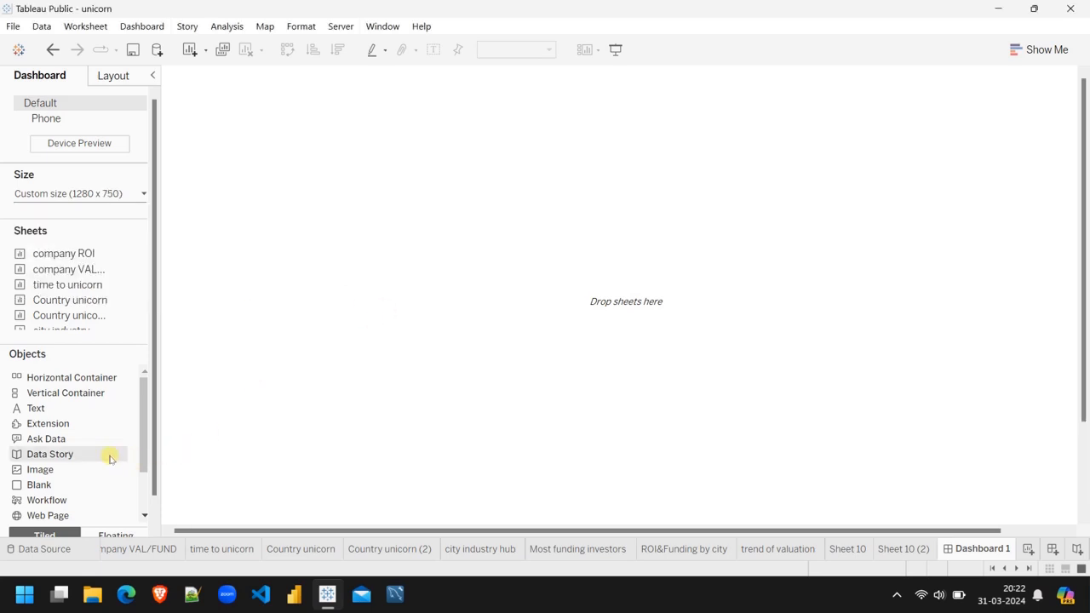
Insert the image UNICORNS (4).jpg from the Desktop into the dashboard with Fit Image enabled and preview it in presentation mode.
scroll(110, 454, down, 3)
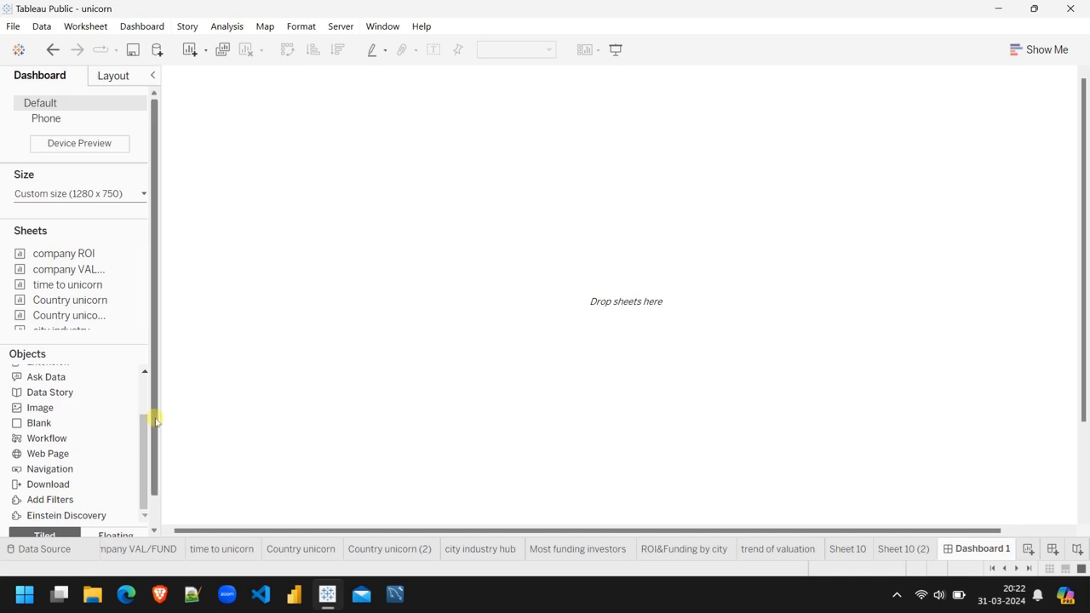
scroll(154, 447, down, 1)
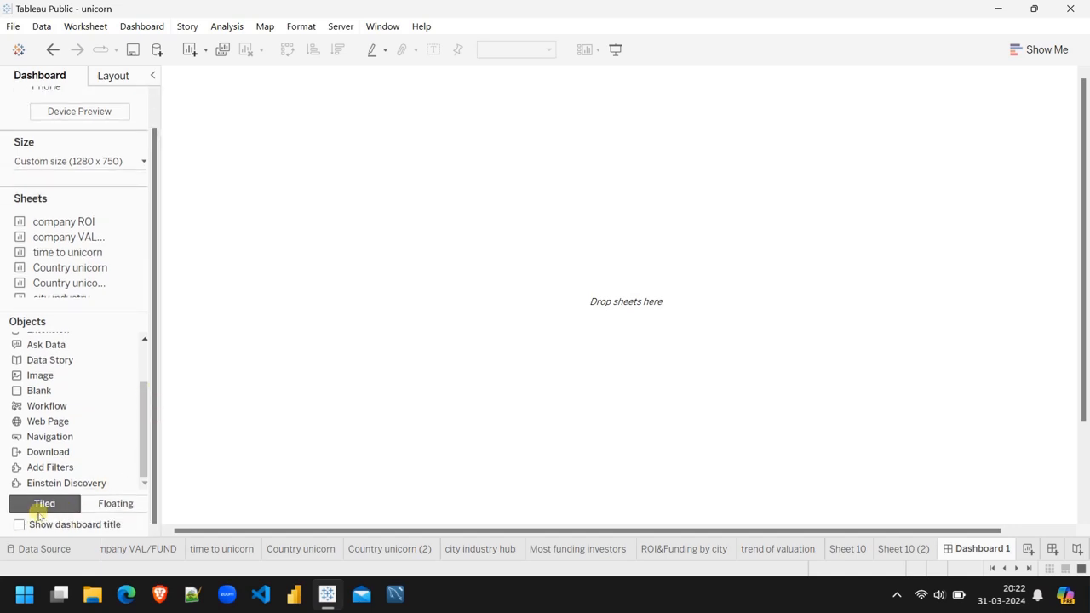
click(39, 376)
drag(450, 256, 450, 257)
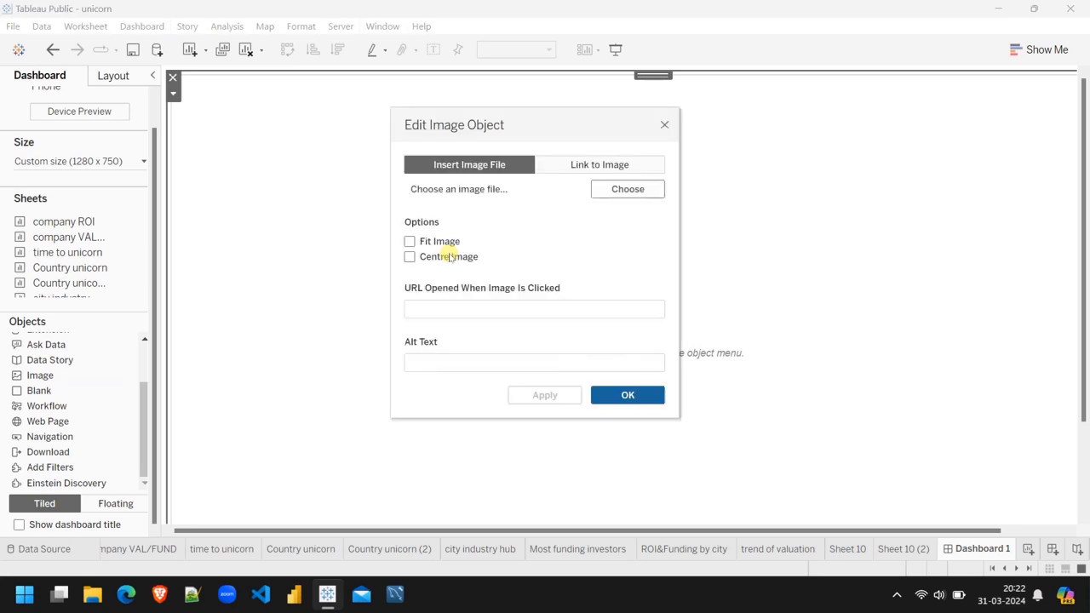
click(628, 190)
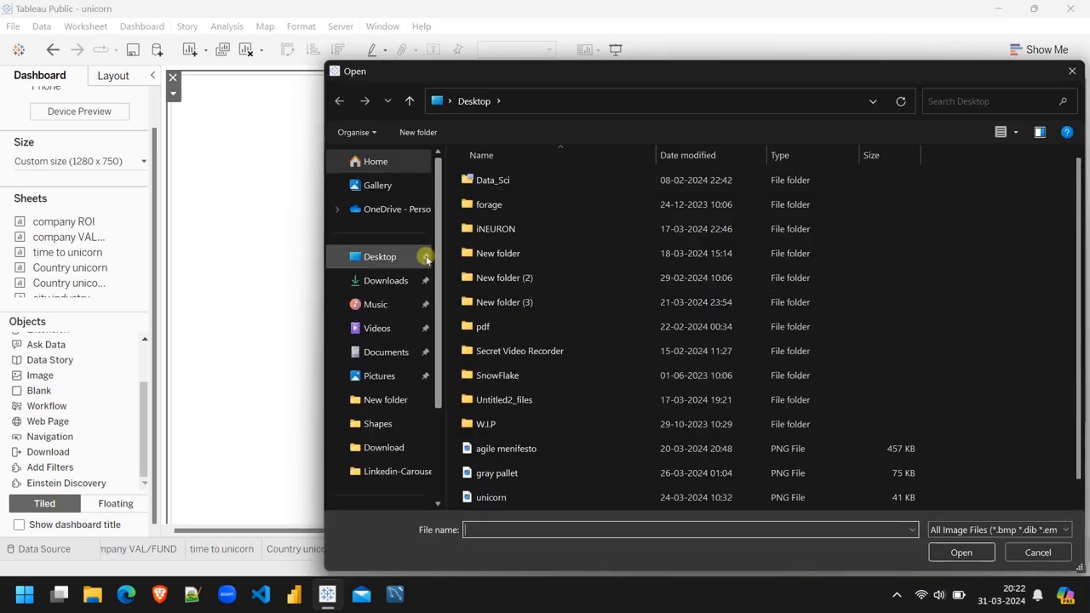
click(381, 259)
scroll(555, 328, down, 1)
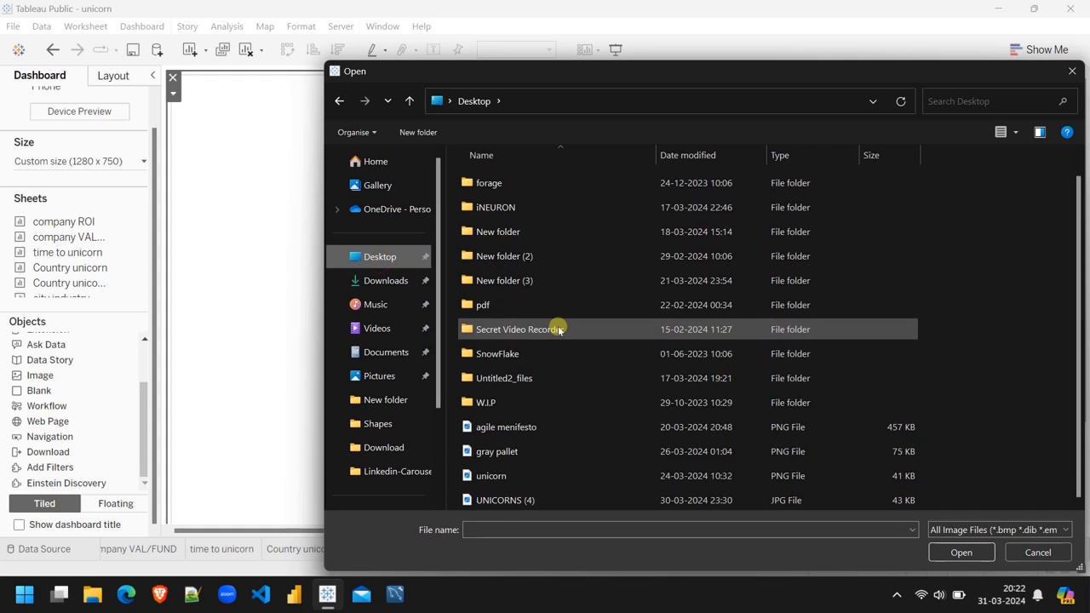
click(547, 501)
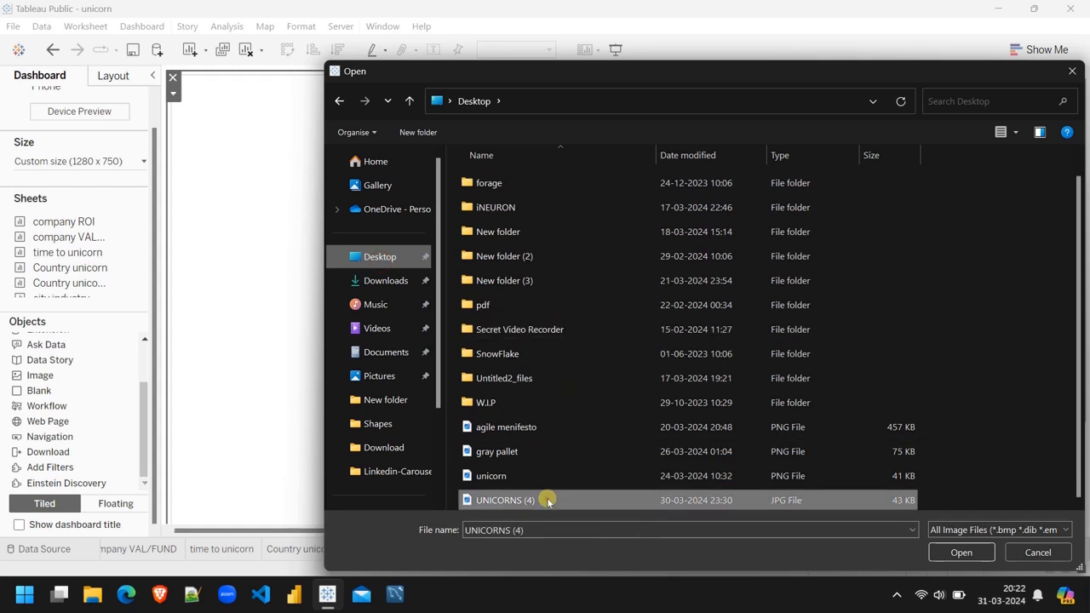
click(956, 553)
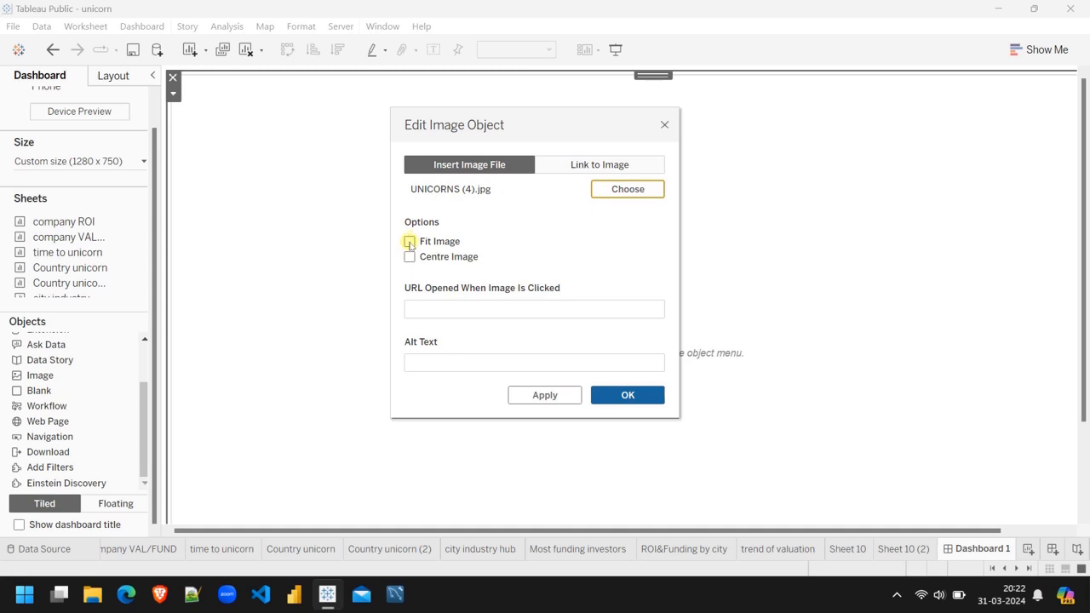
click(409, 241)
click(626, 396)
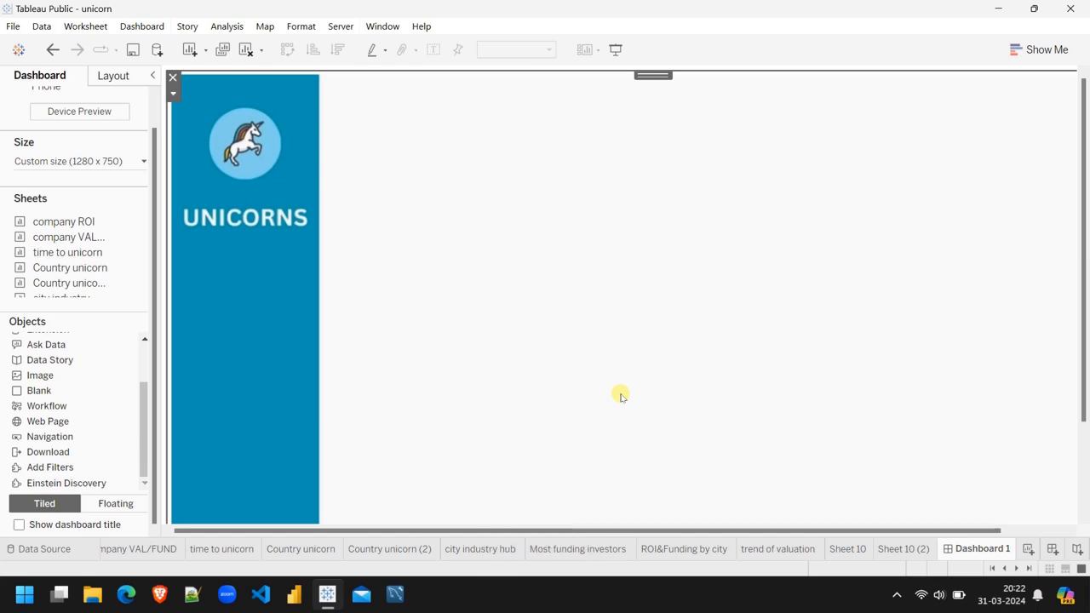
key(XF86MonBrightnessUp)
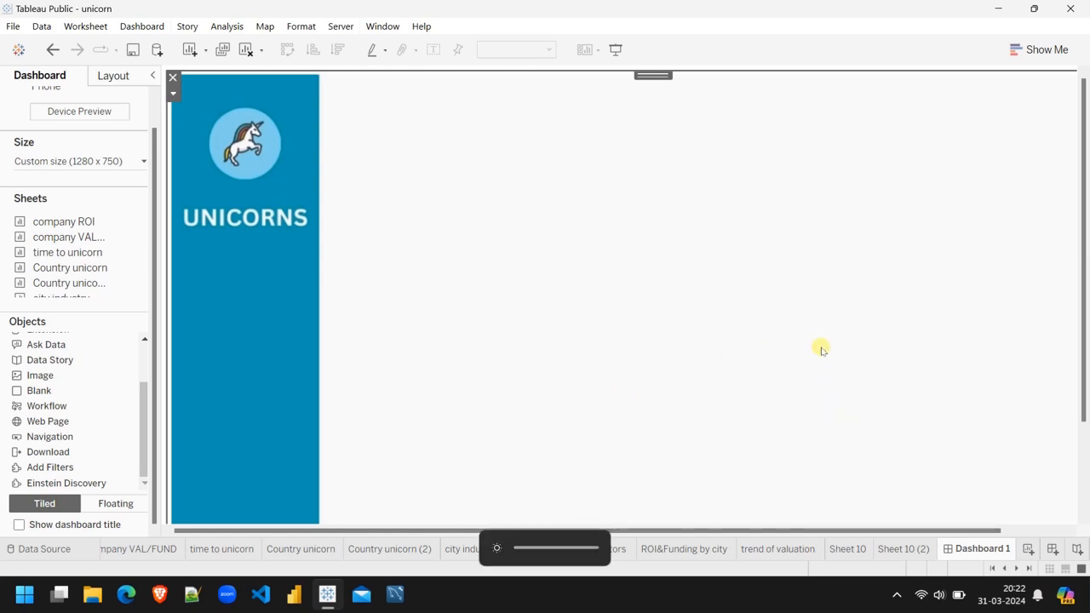
click(616, 51)
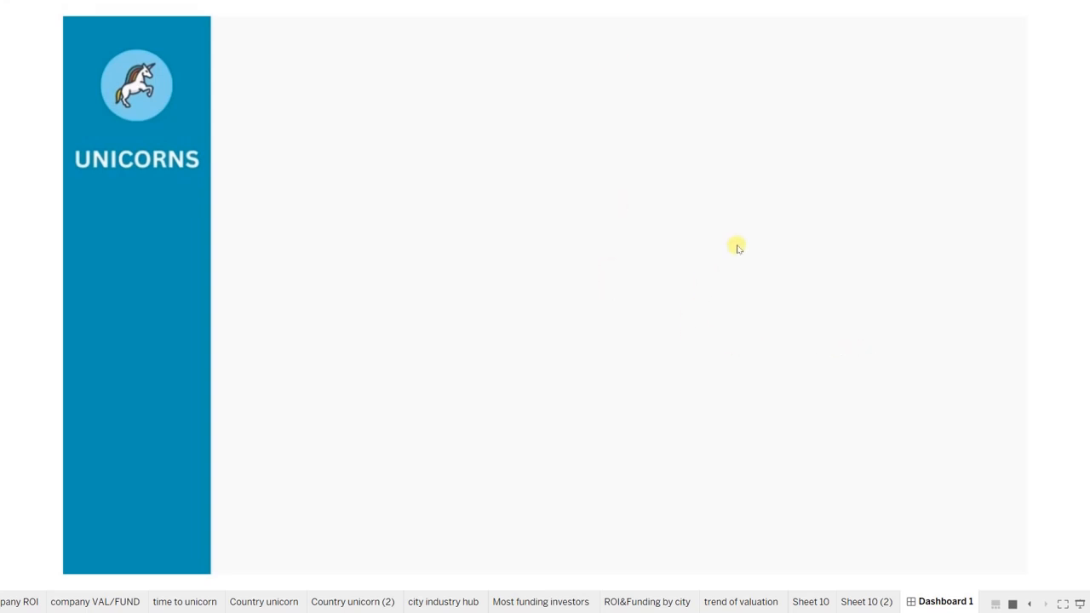
key(Escape)
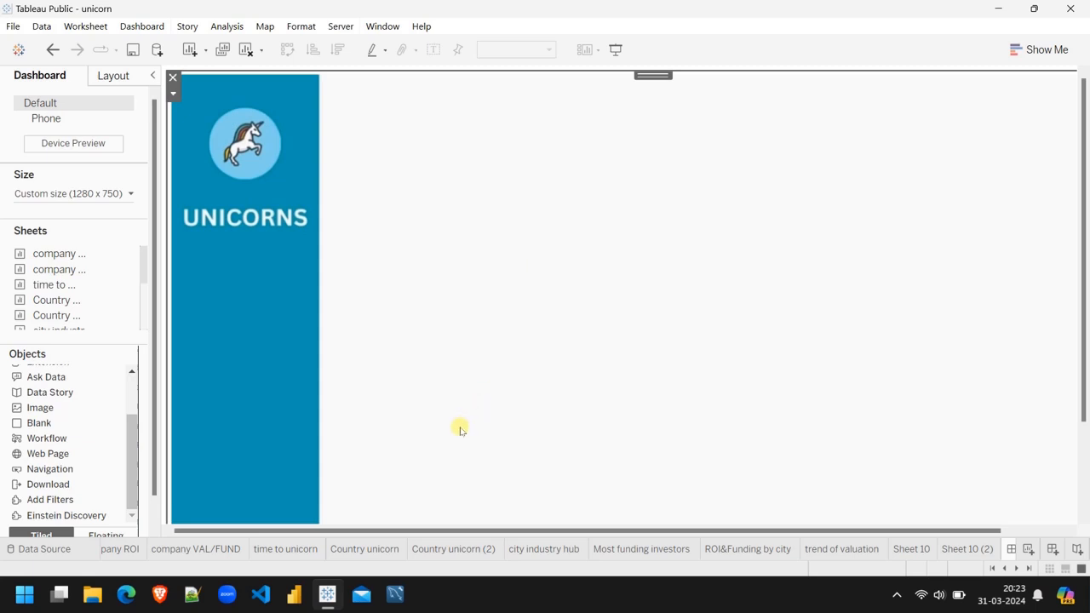
mouse_move(373, 553)
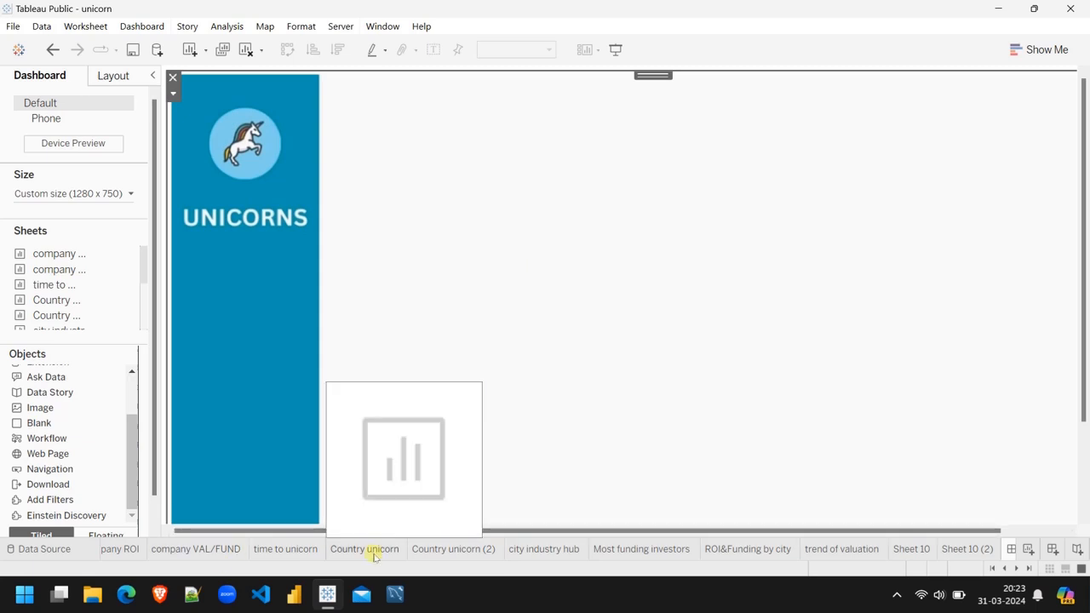
mouse_move(69, 301)
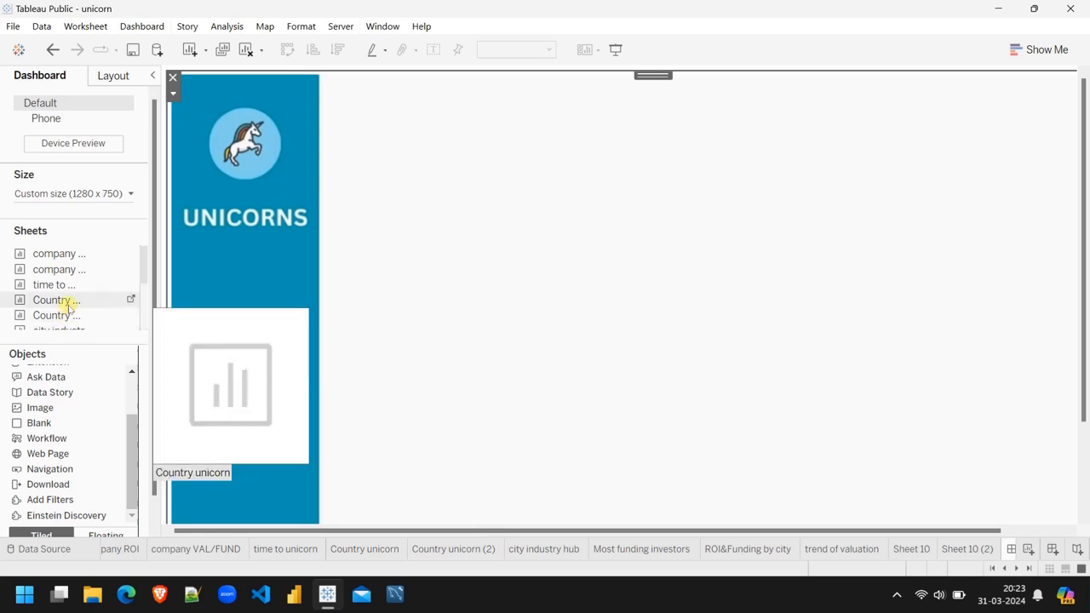
drag(68, 301, 476, 329)
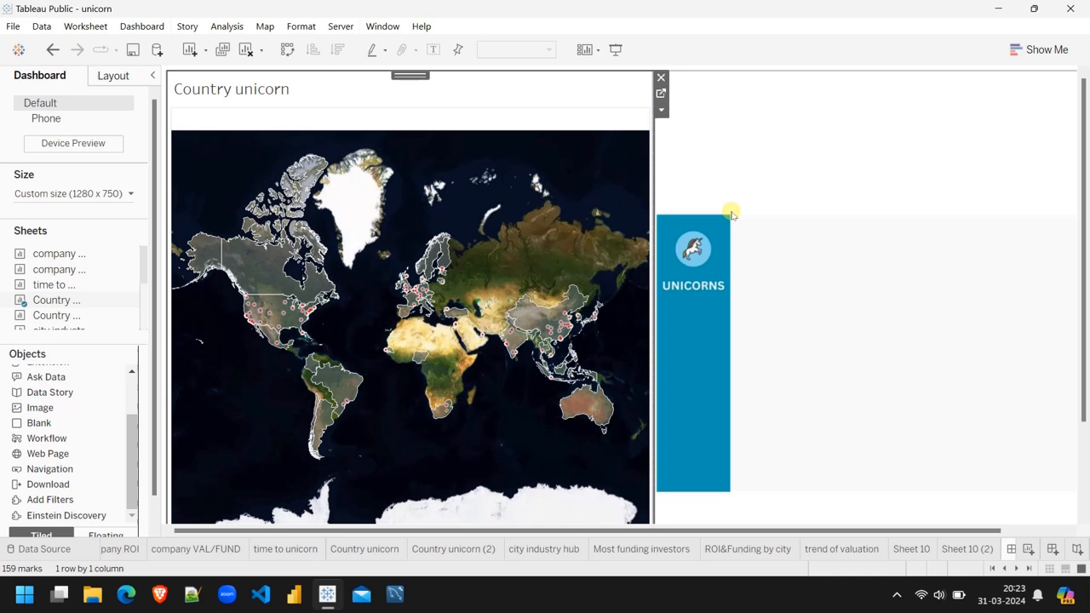
click(661, 77)
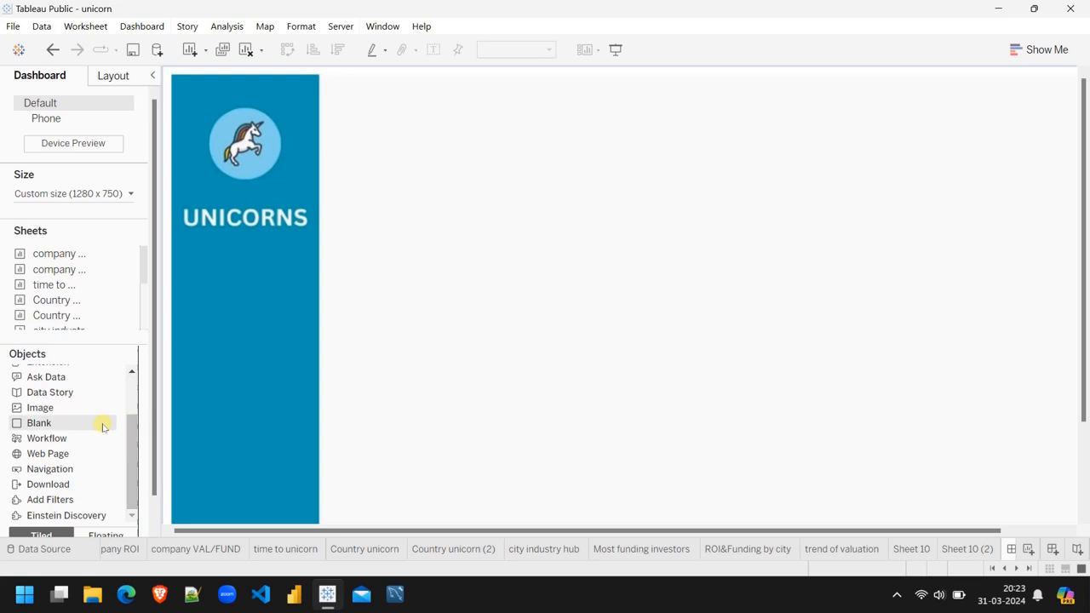
Set new dashboard items to floating, try placing the company ROI sheet on the canvas, and remove that sheet again.
click(107, 535)
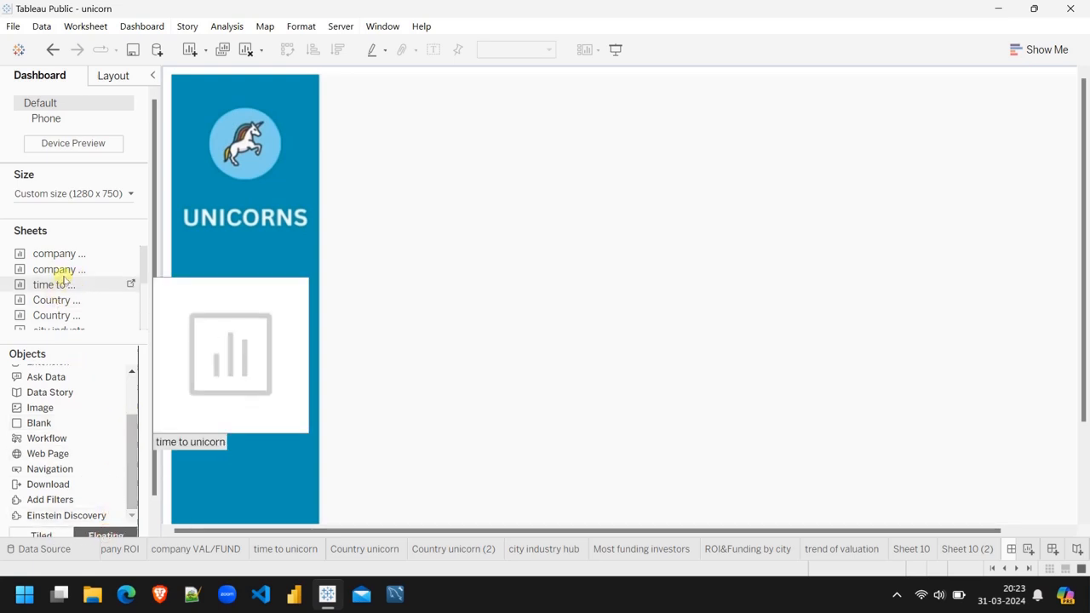
drag(73, 257, 429, 246)
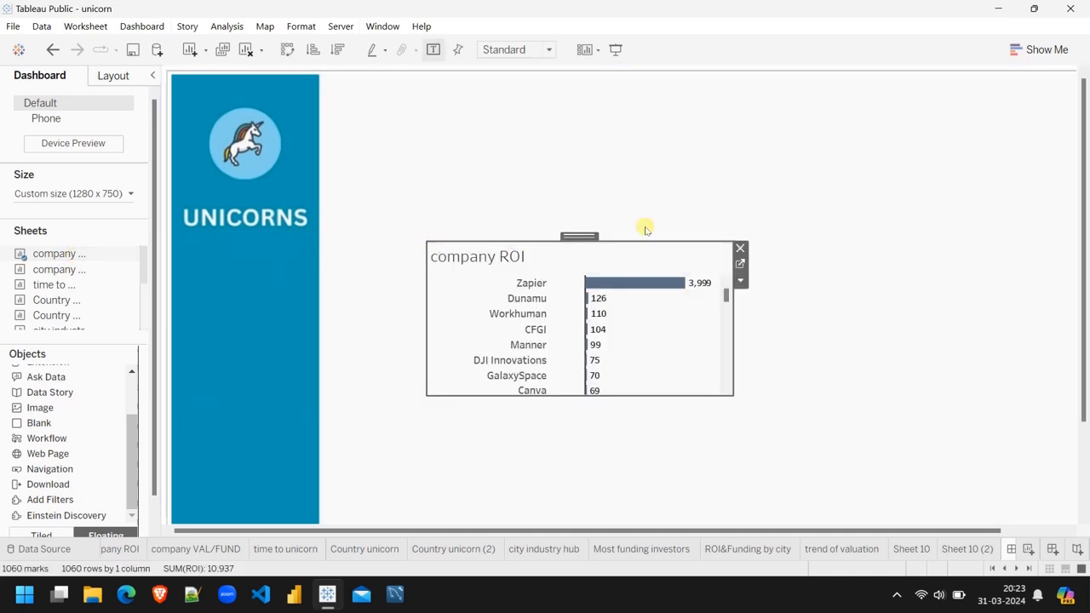
click(742, 245)
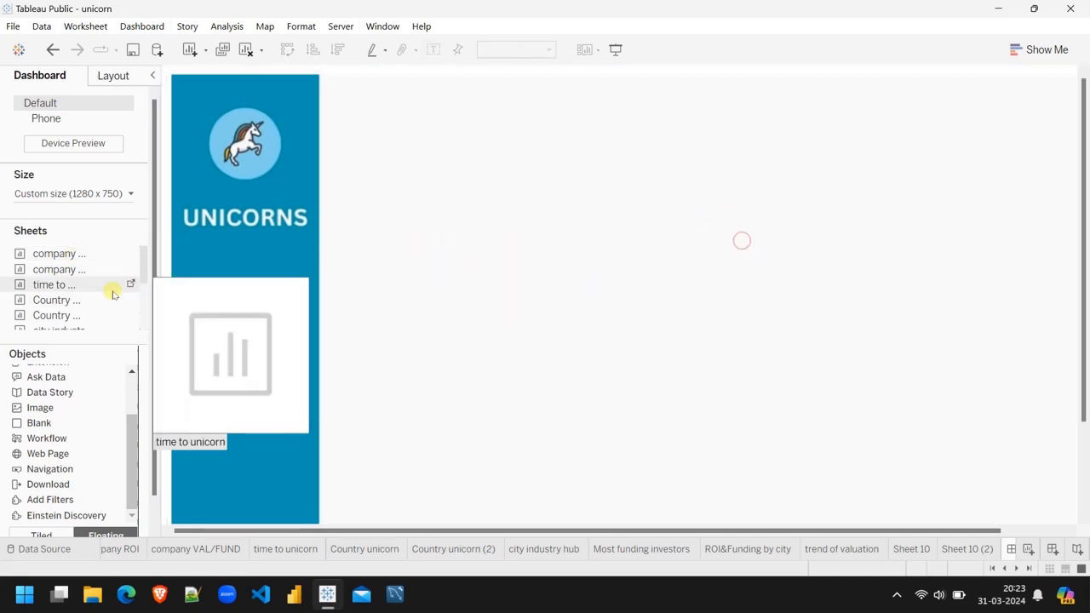
Place the Country unicorn map as a floating item beside the UNICORNS banner, enlarge it slightly, and preview the dashboard.
drag(61, 298, 337, 87)
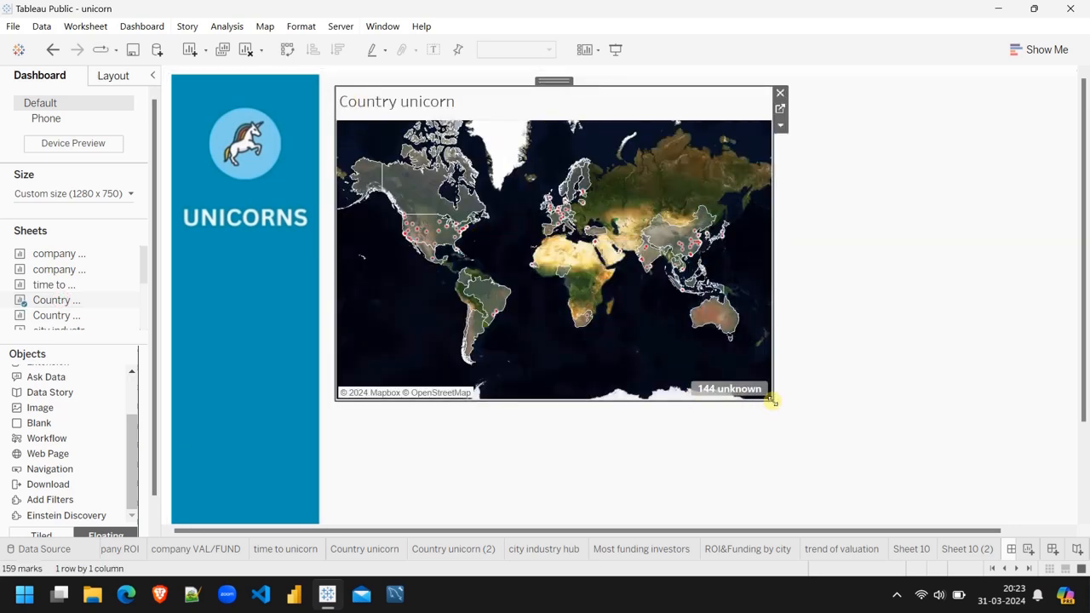
drag(772, 403, 798, 422)
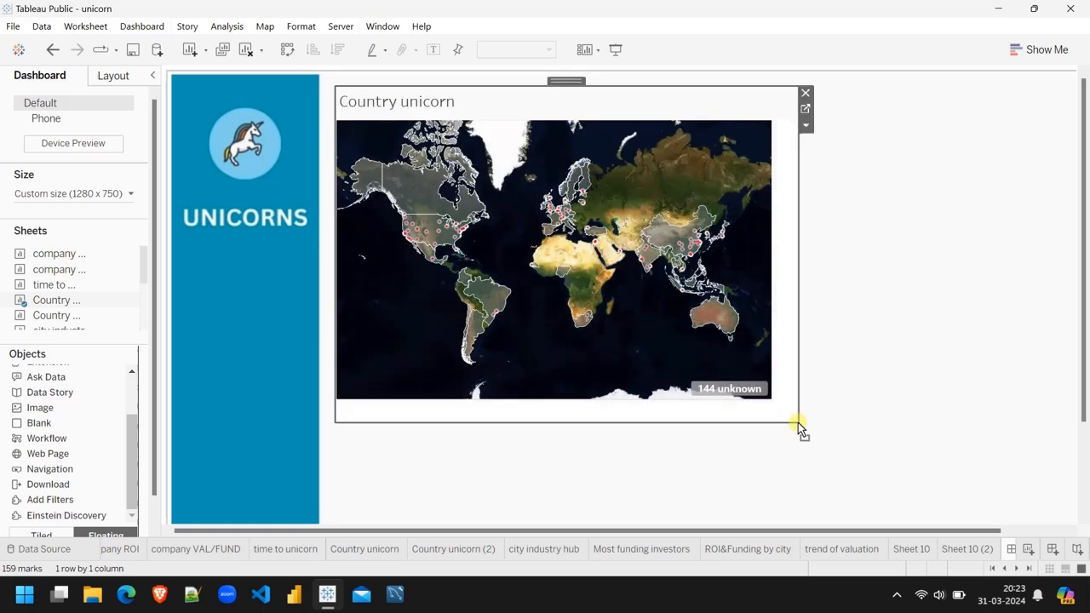
click(616, 51)
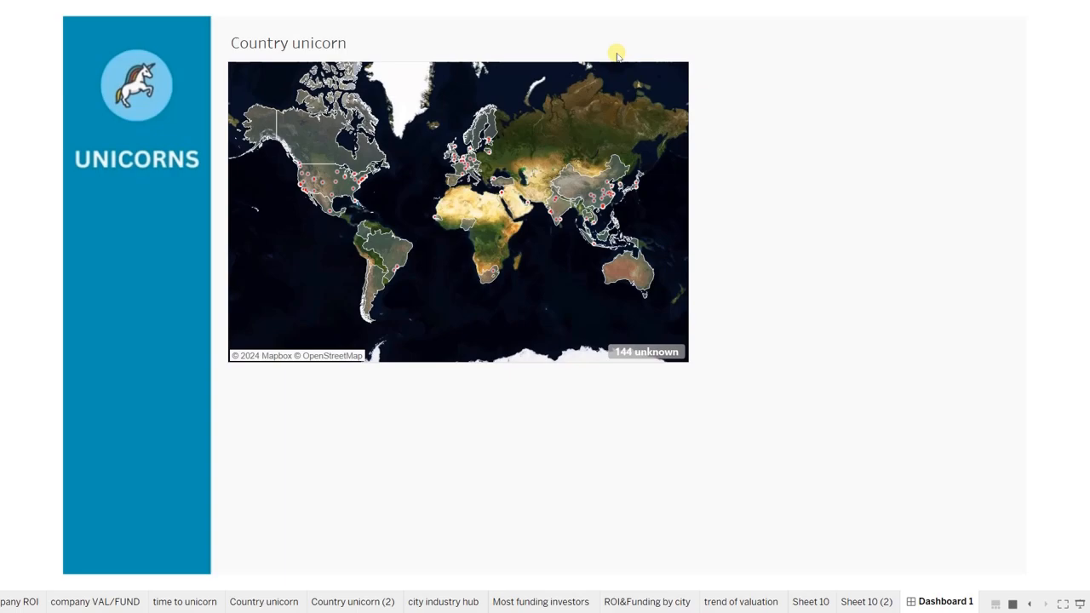
key(Escape)
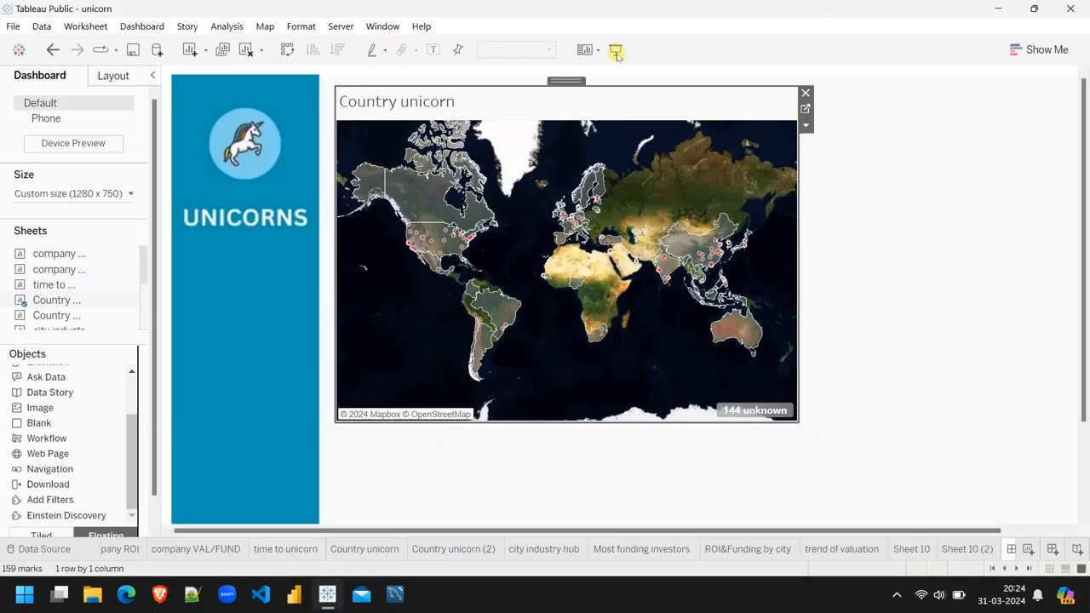
Replace the map's sheet-name title on the dashboard with "World level distribution of Unicorns.".
double_click(449, 104)
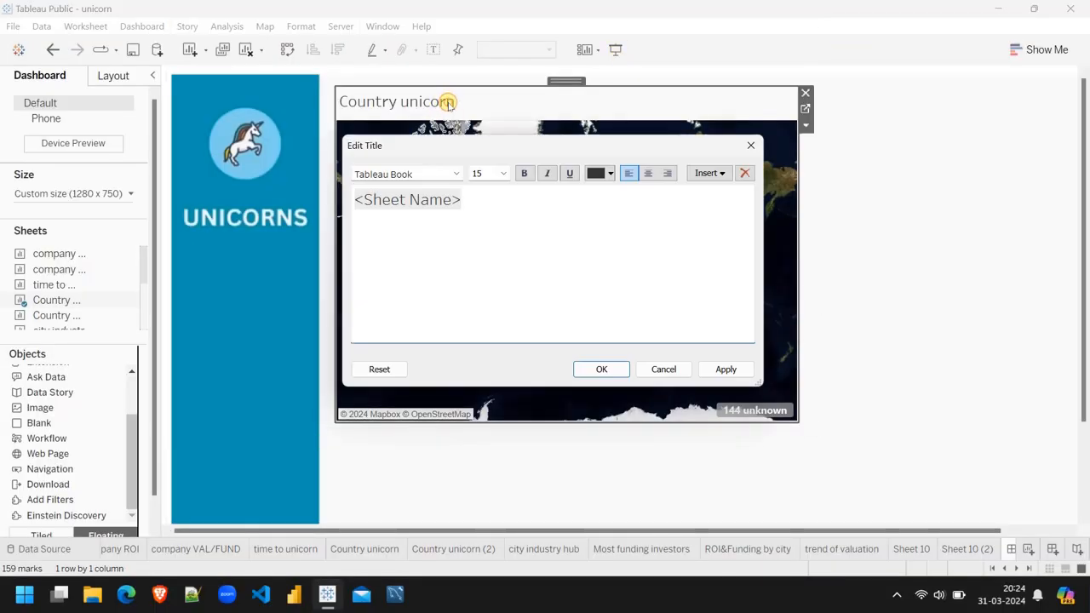
key(BackSpace)
key(BackSpace)
key(BackSpace)
key(BackSpace)
key(BackSpace)
key(BackSpace)
key(BackSpace)
key(BackSpace)
key(BackSpace)
key(BackSpace)
key(BackSpace)
key(BackSpace)
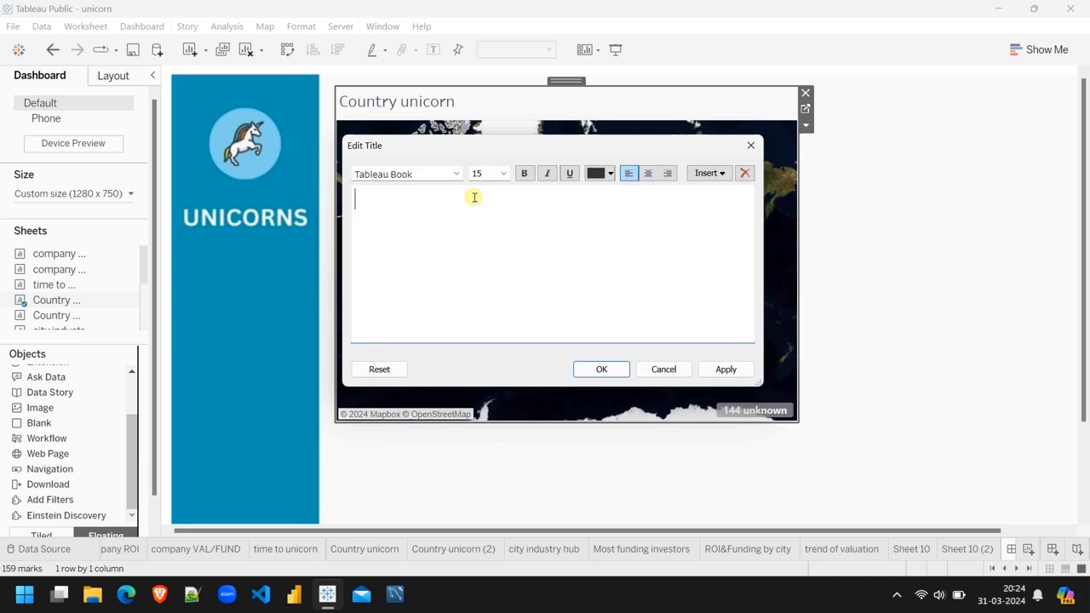
text(World level dist)
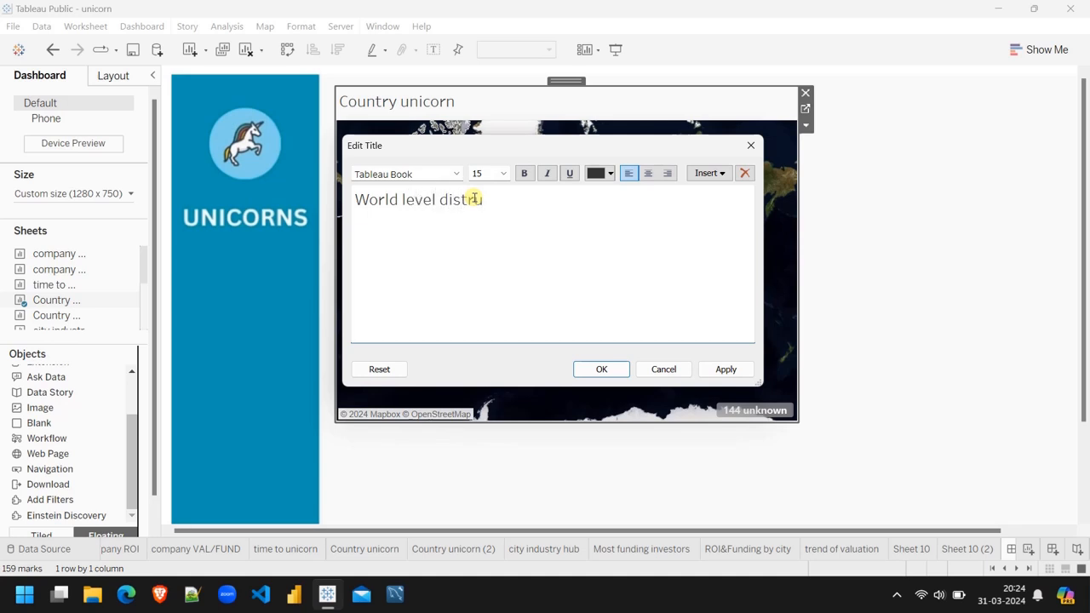
text(ribution of Unico)
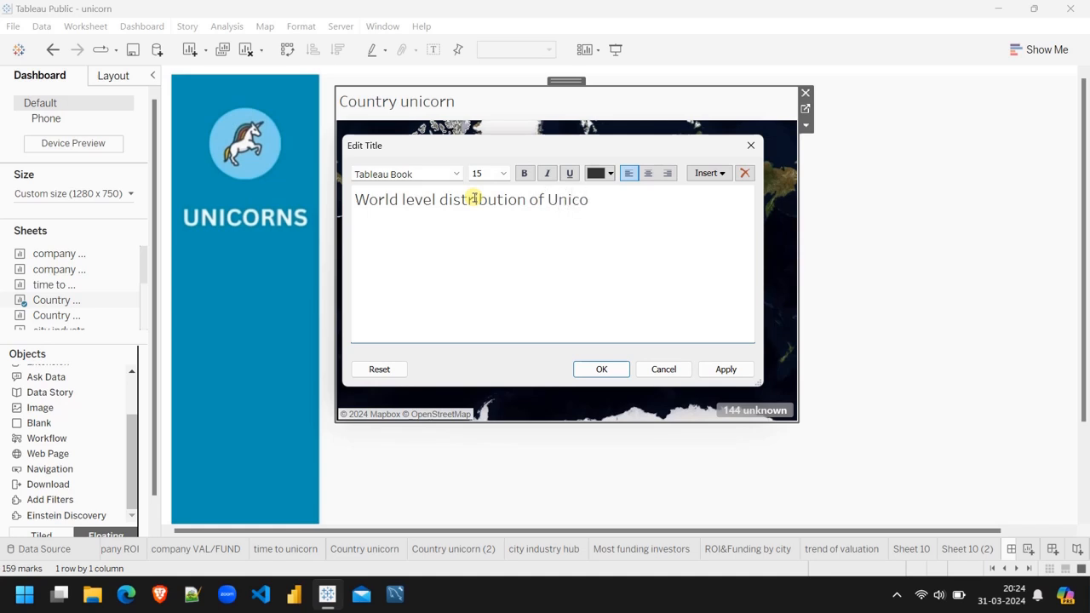
text(rns)
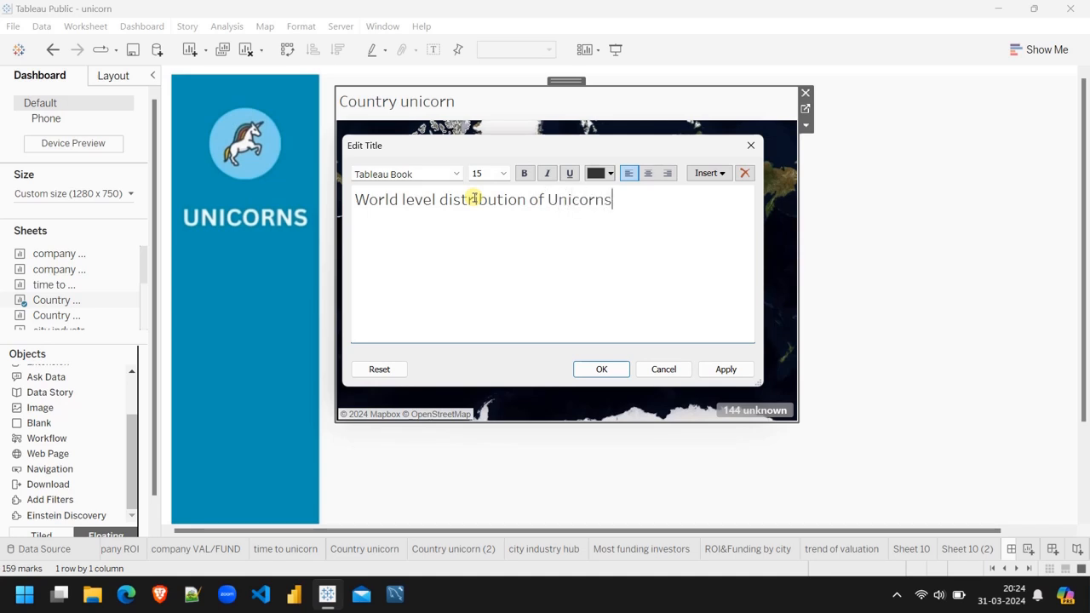
text(.)
Format the whole map title as 12 pt bold and apply it.
key(ctrl+shift+Left)
key(ctrl+shift+Left)
key(ctrl+shift+Left)
key(ctrl+shift+Left)
key(ctrl+shift+Left)
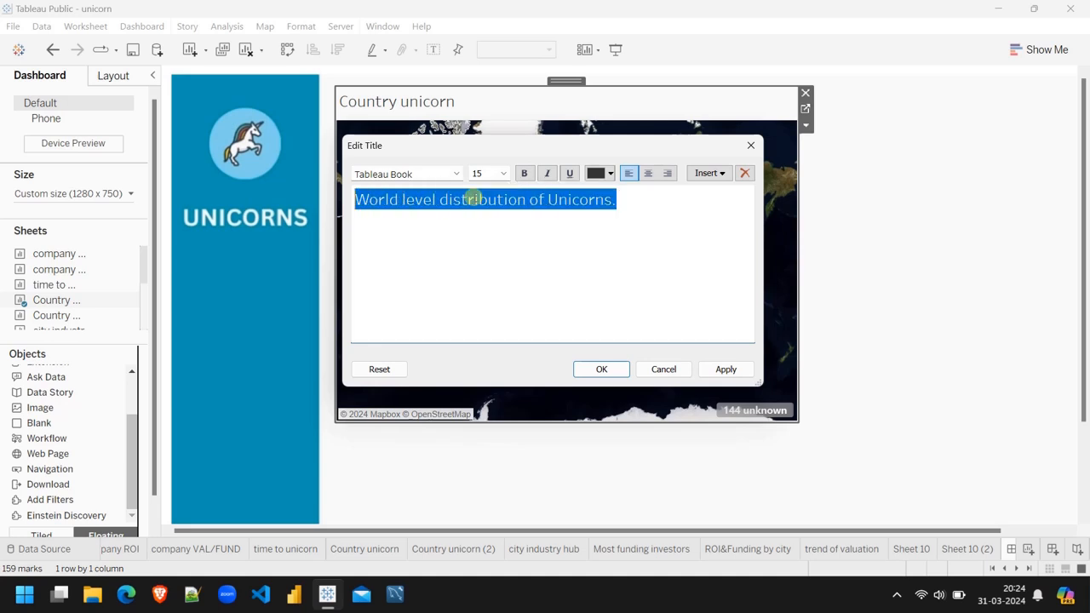
click(503, 174)
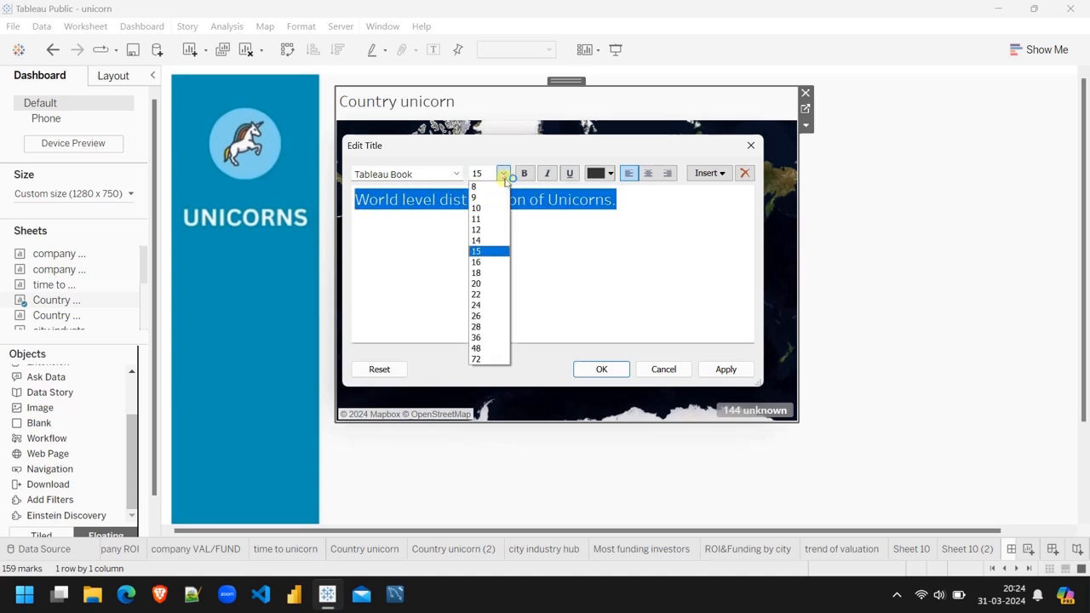
click(478, 229)
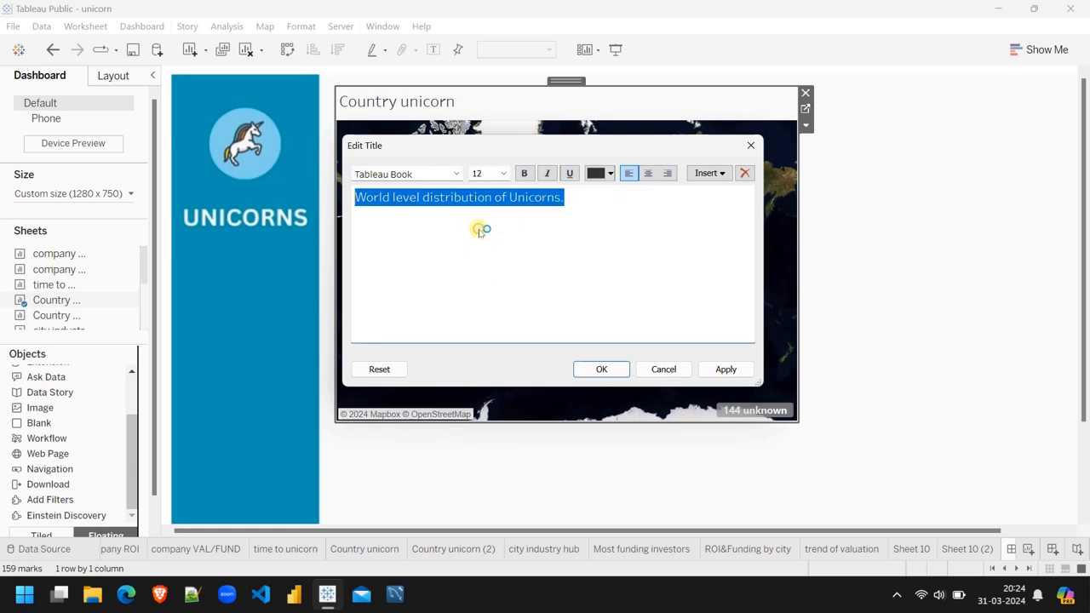
click(524, 174)
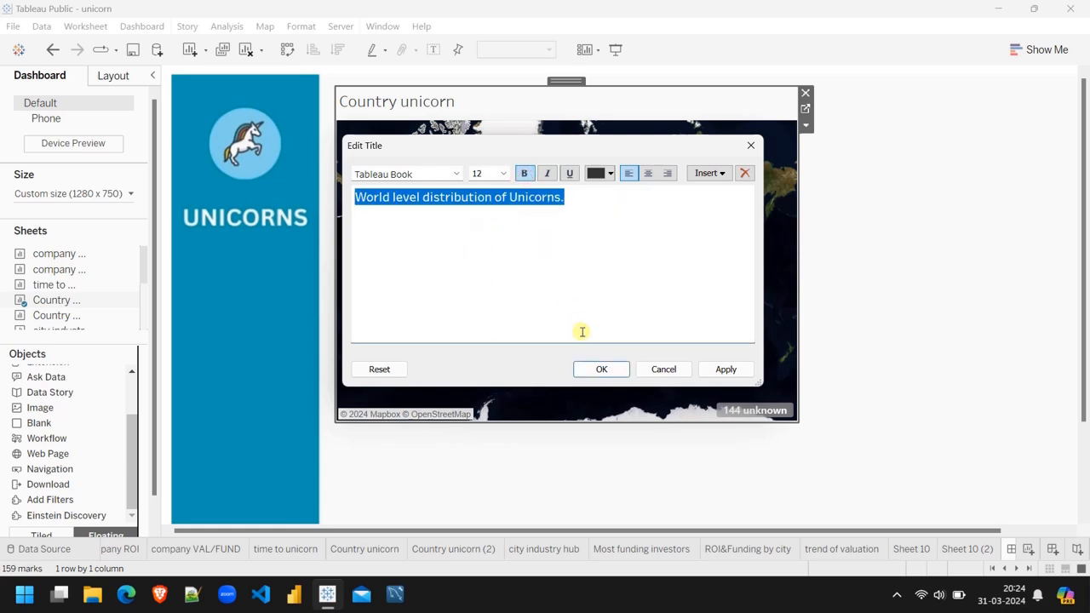
click(602, 372)
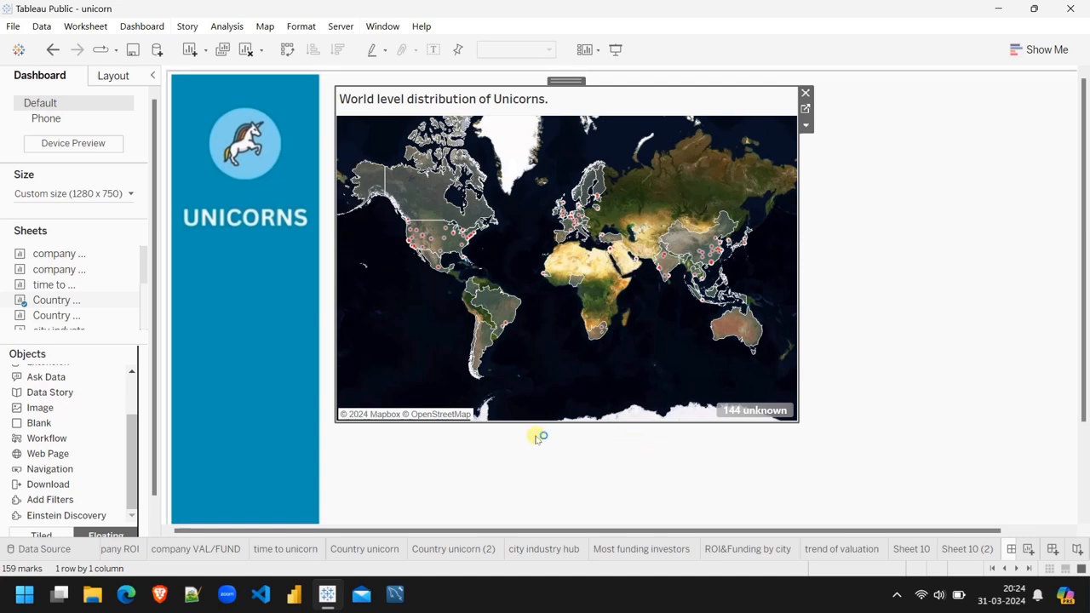
Open the map's worksheet from the dashboard and add Valuation, funding in B and ROI1 as detail on the Country marks.
mouse_move(442, 253)
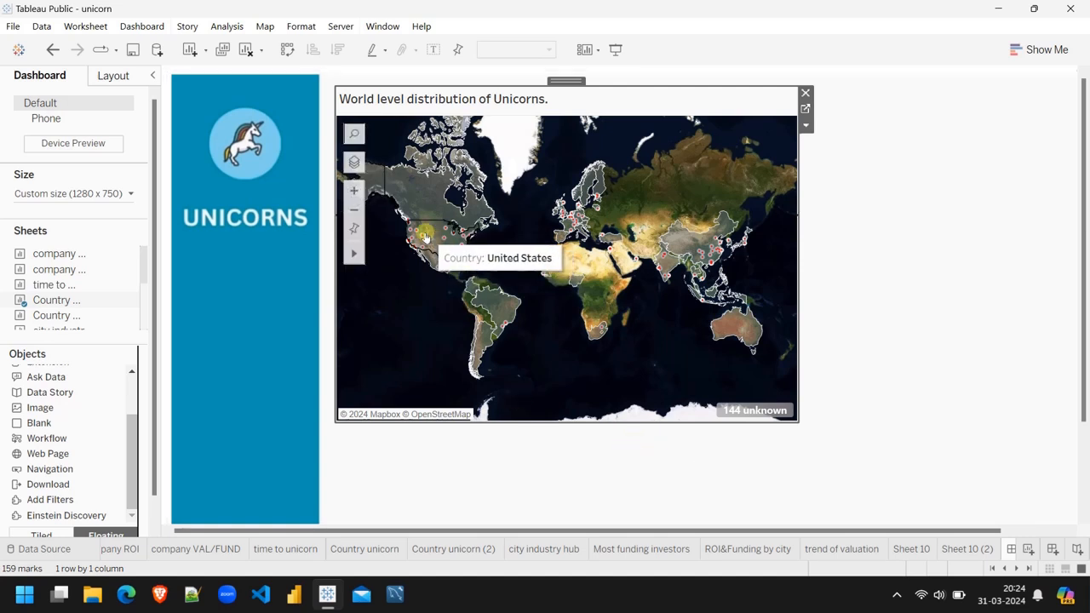
mouse_move(388, 181)
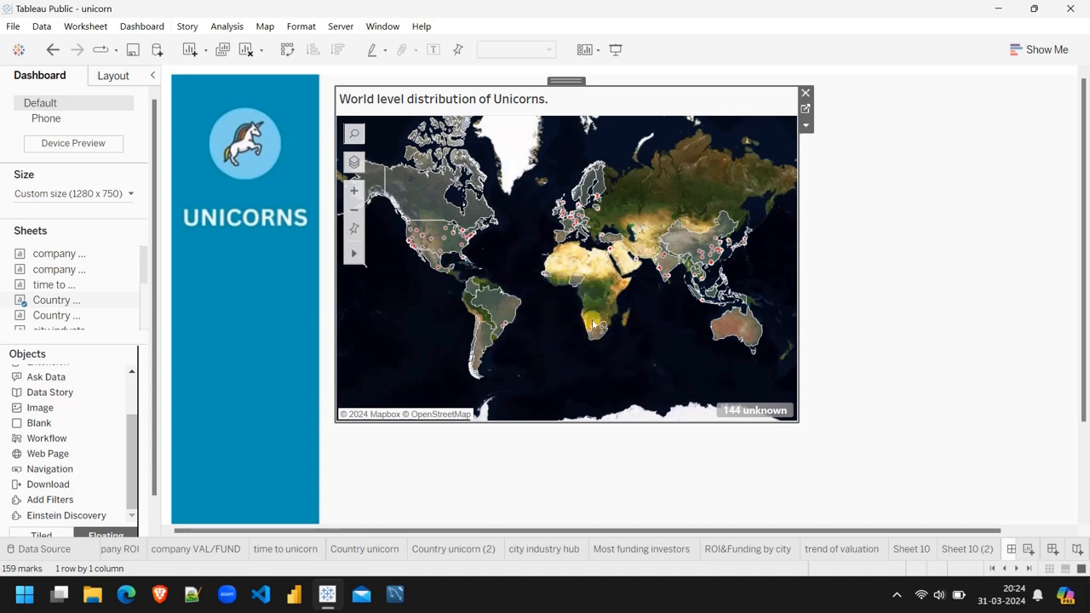
mouse_move(692, 245)
click(804, 109)
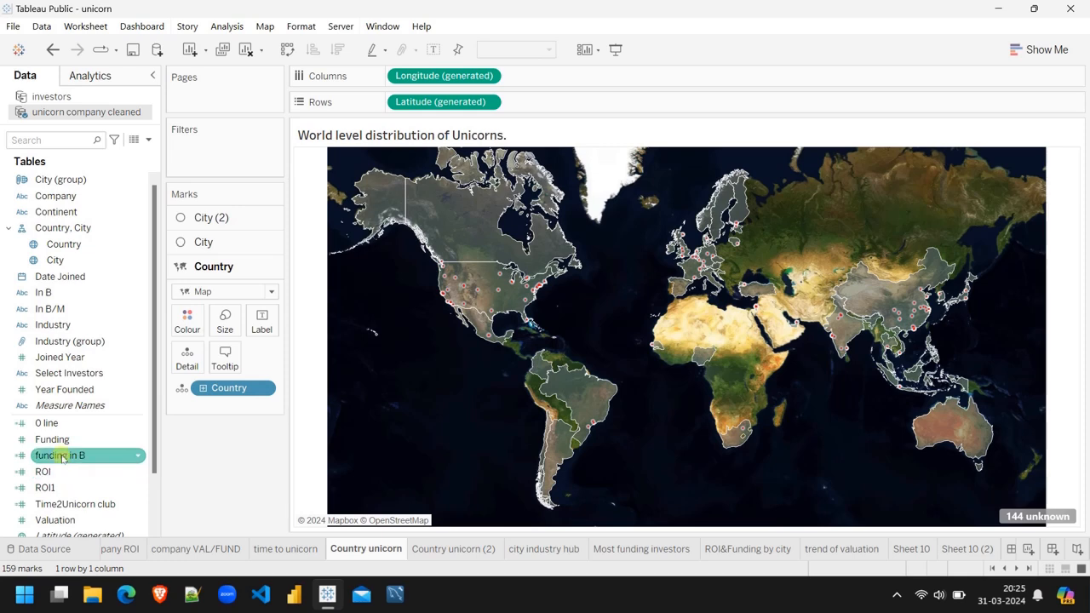
drag(72, 520, 197, 361)
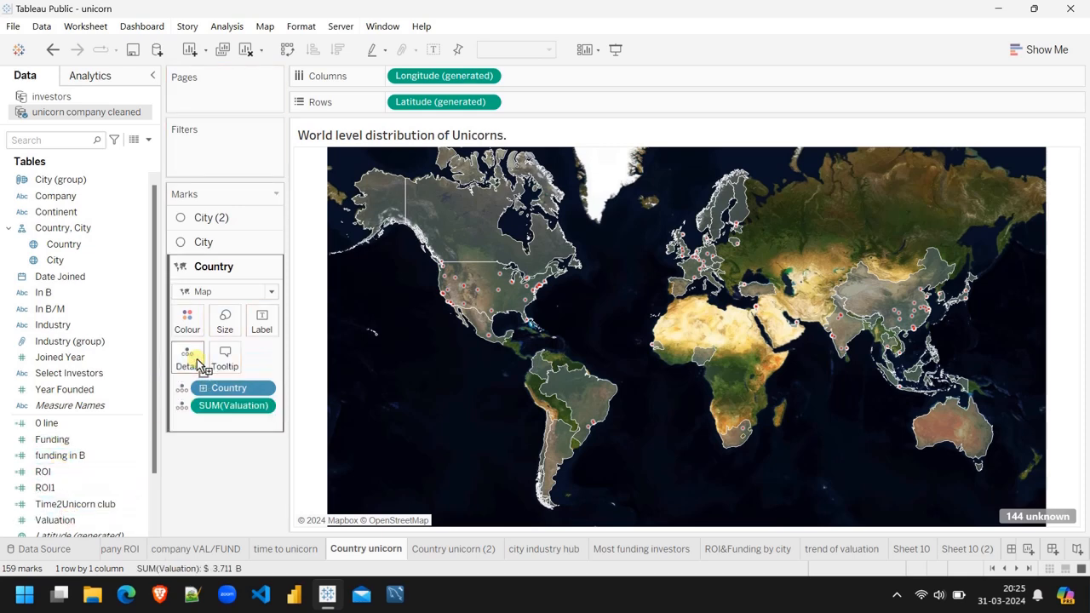
drag(68, 458, 185, 368)
click(42, 472)
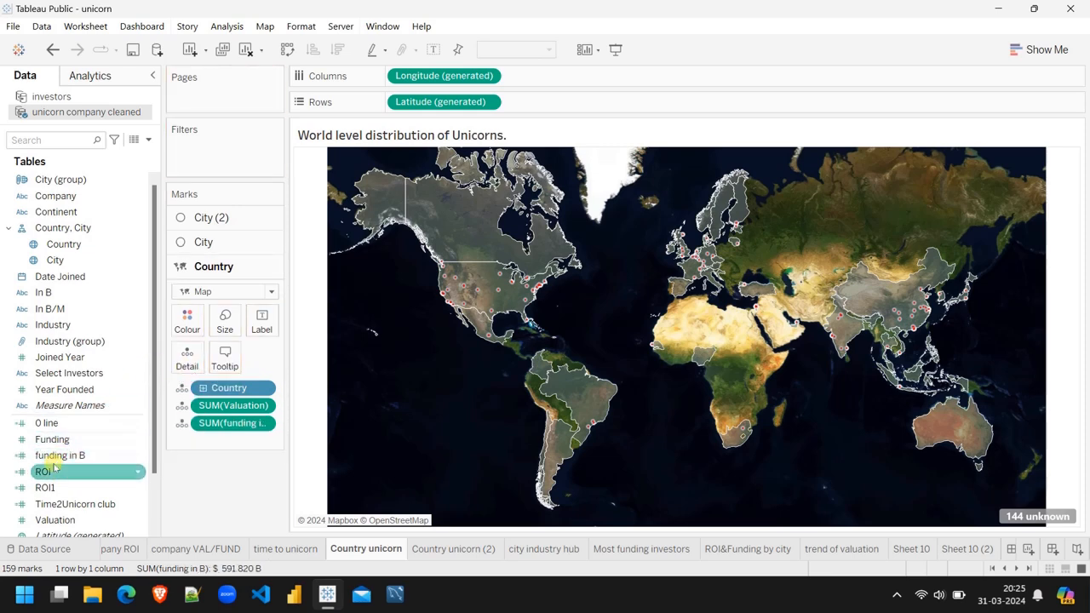
click(44, 487)
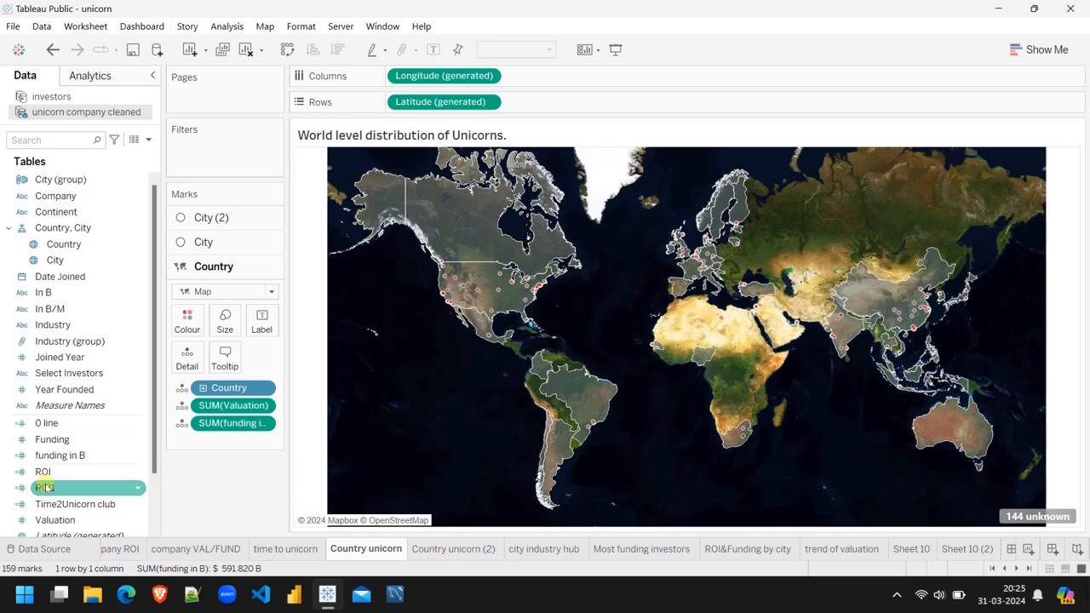
drag(45, 487, 181, 359)
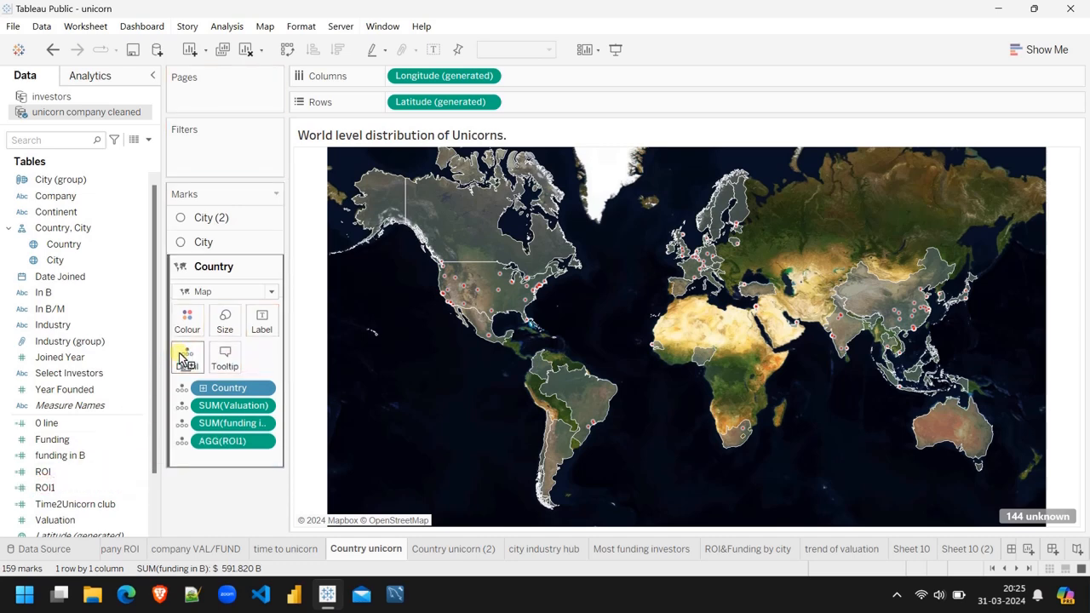
click(51, 471)
drag(51, 472, 188, 365)
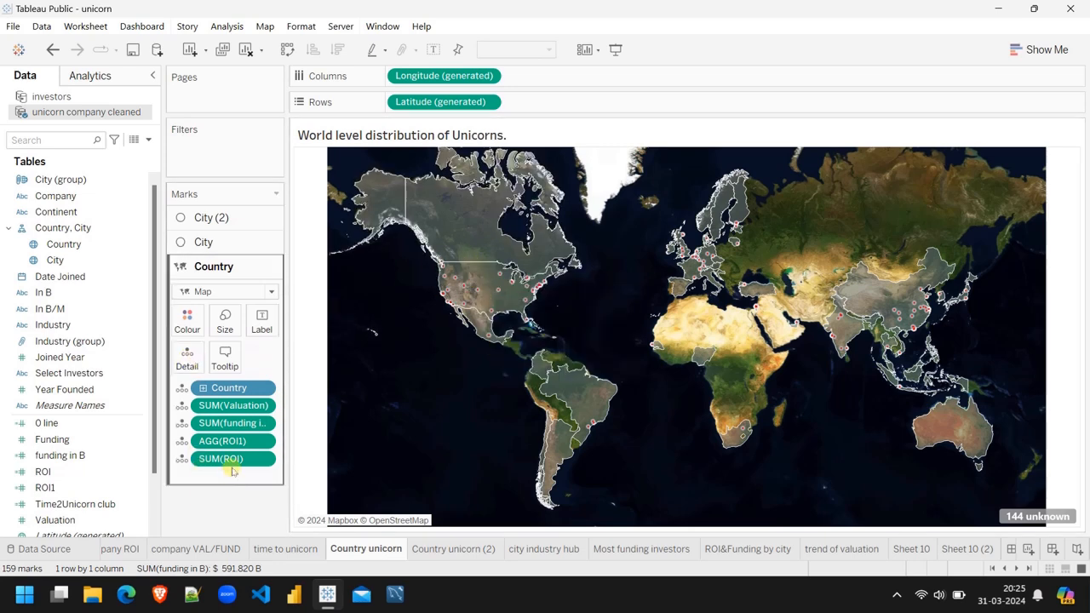
drag(229, 460, 214, 519)
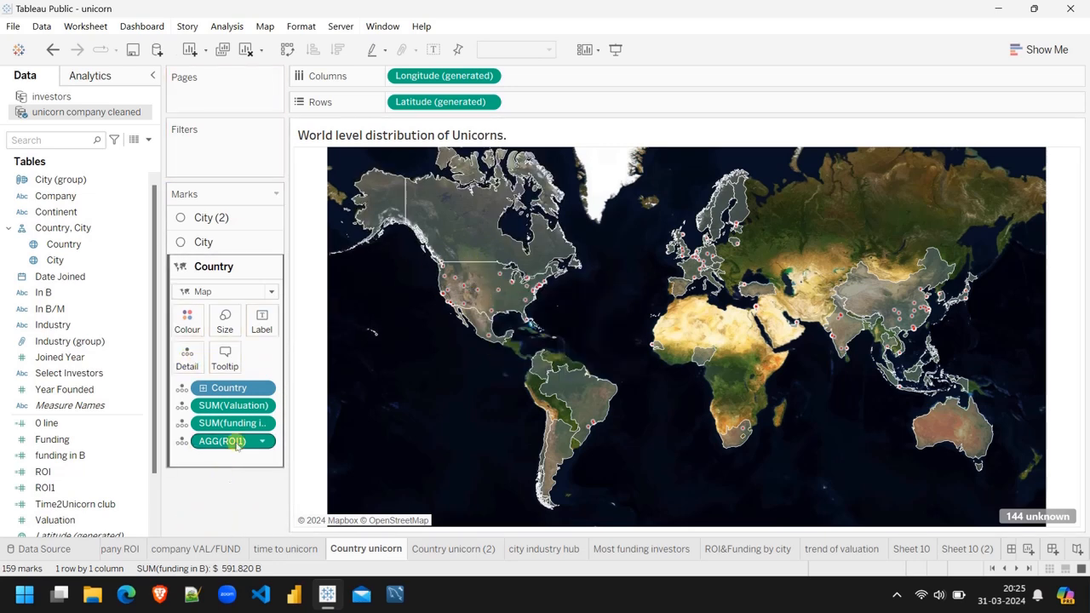
In the Country marks' tooltip, insert blank lines at the start, move the <Country> field to the first line, and save.
click(225, 356)
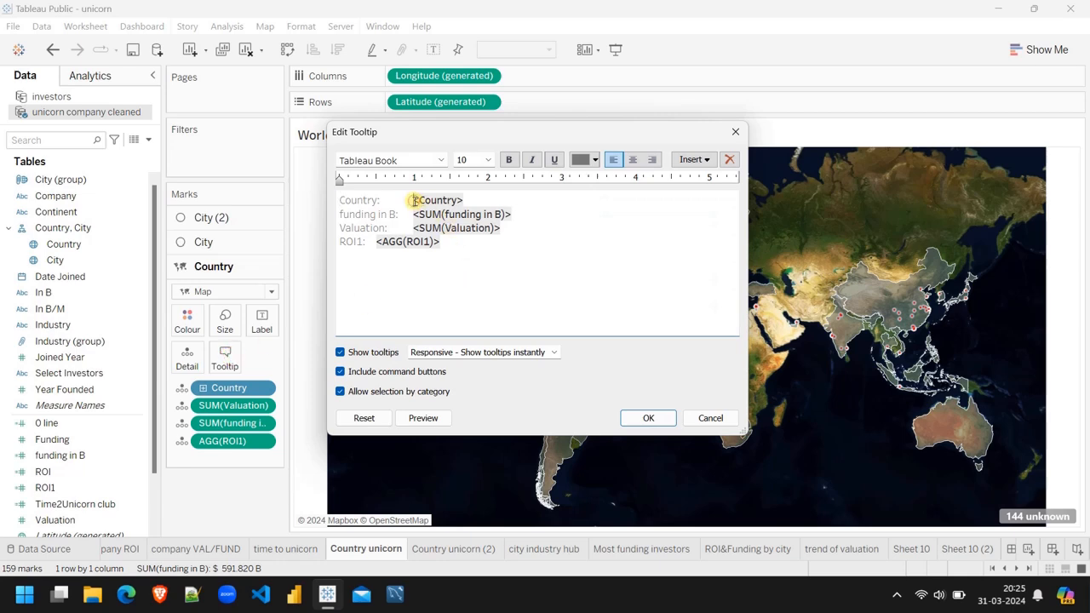
key(Return)
key(Return)
key(Return)
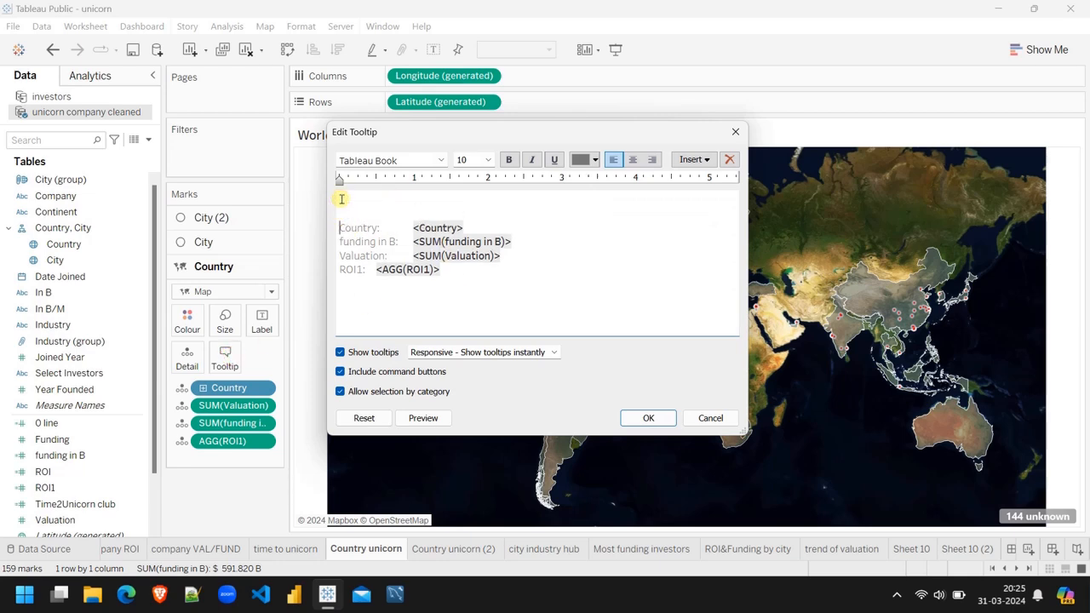
double_click(425, 242)
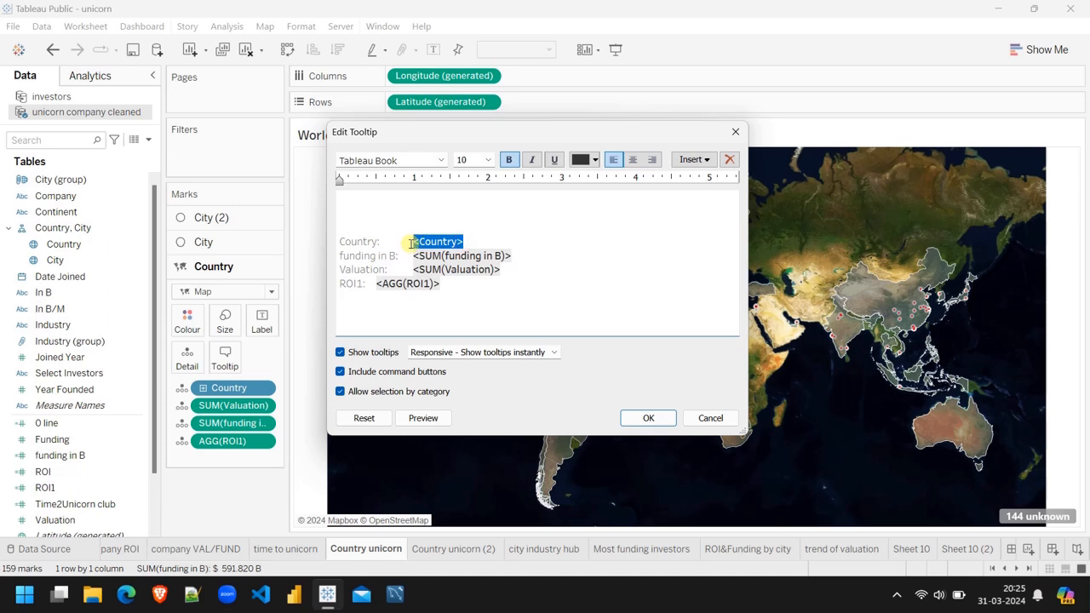
drag(411, 242, 360, 196)
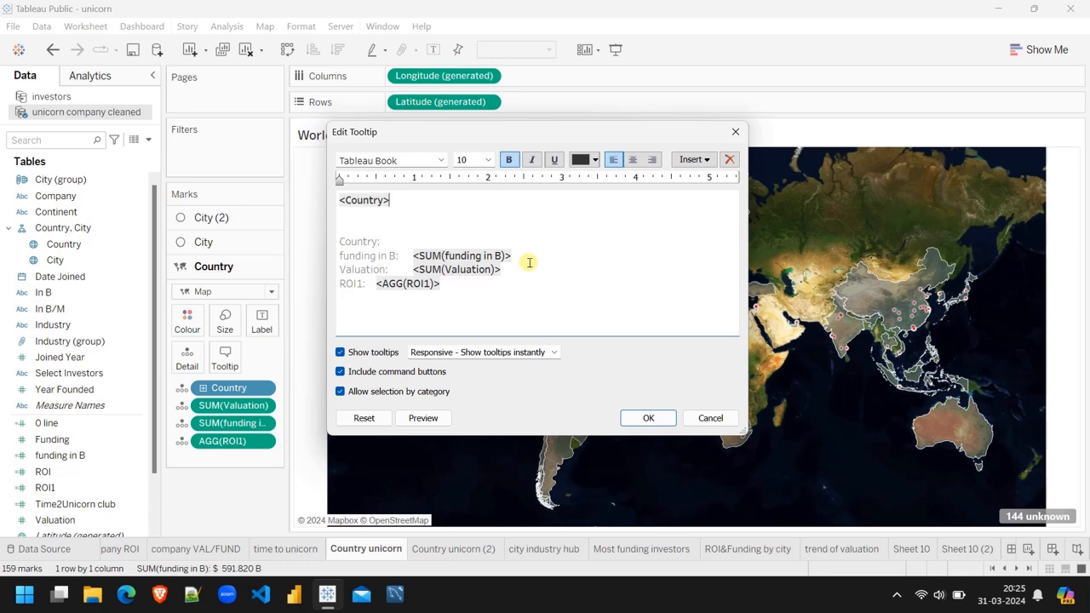
click(647, 420)
Add the unicorn company cleaned.csv count as Country detail and insert that field right after <Country> in the tooltip's first line.
scroll(89, 471, down, 2)
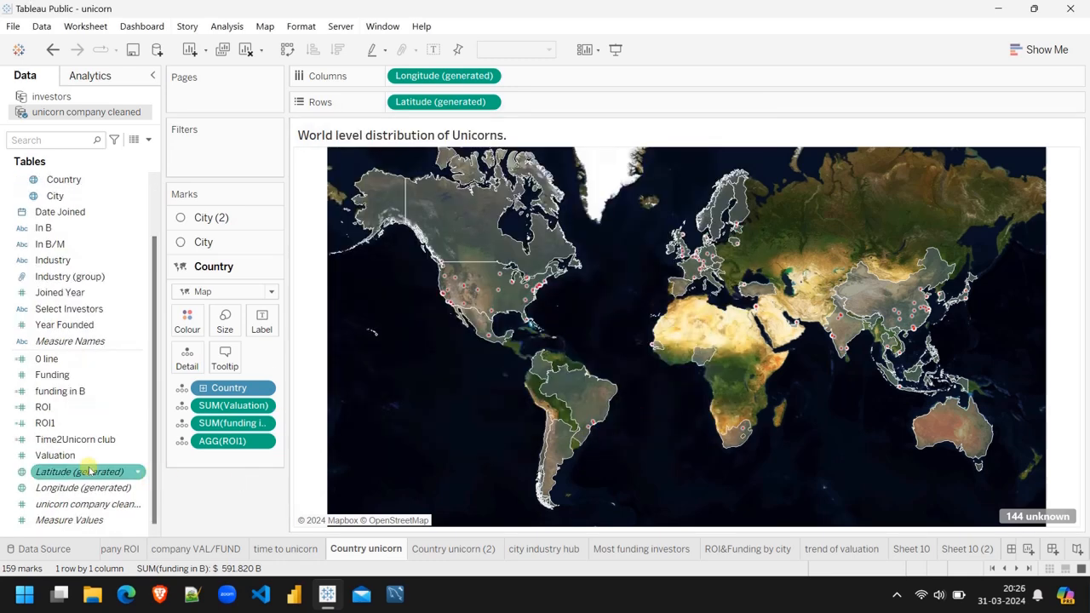
drag(85, 503, 187, 363)
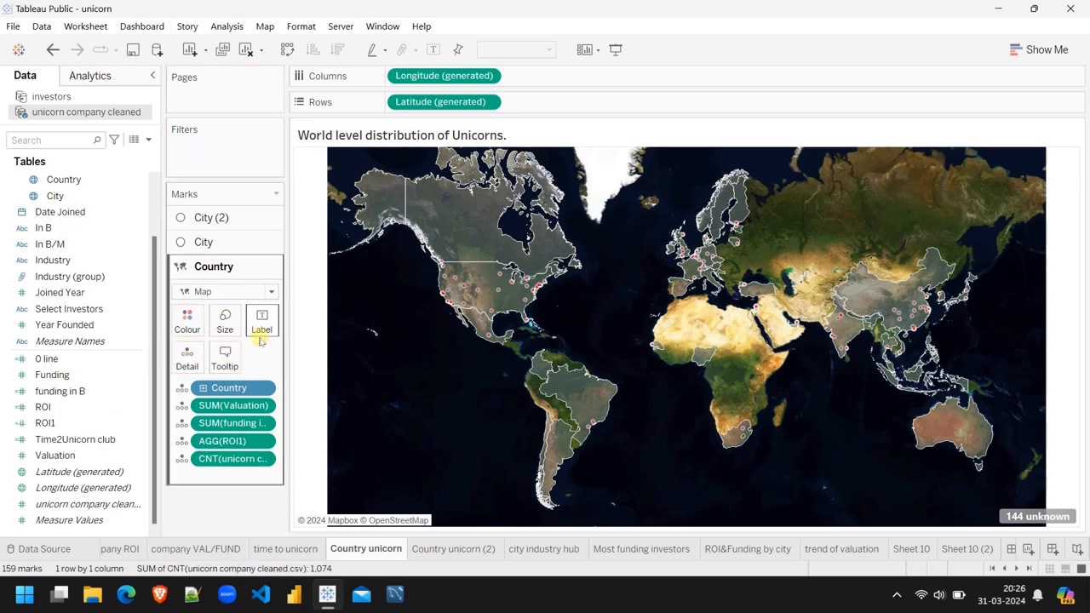
click(225, 357)
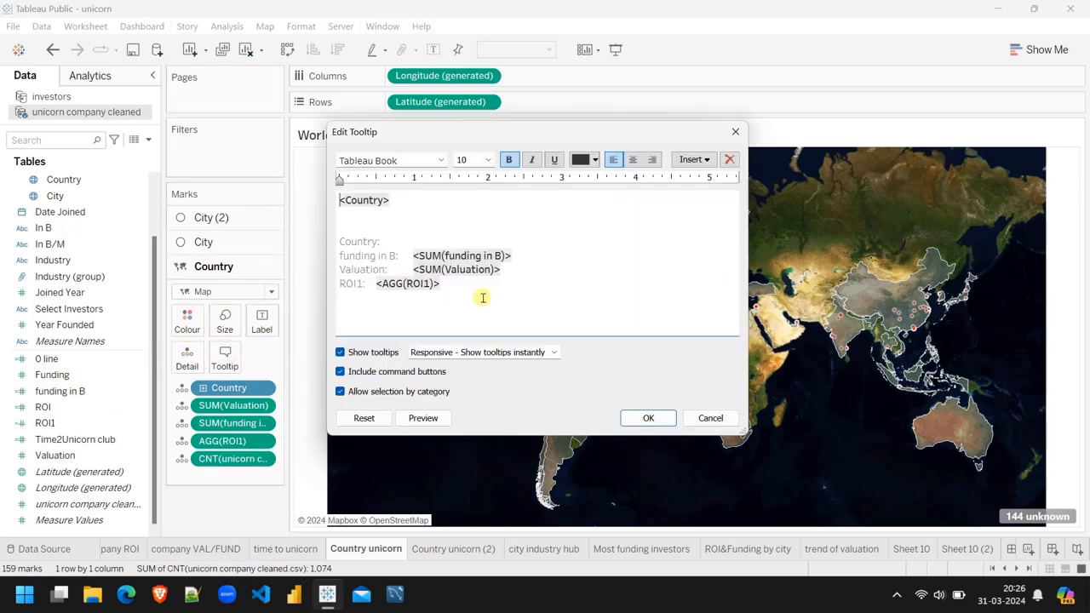
click(707, 161)
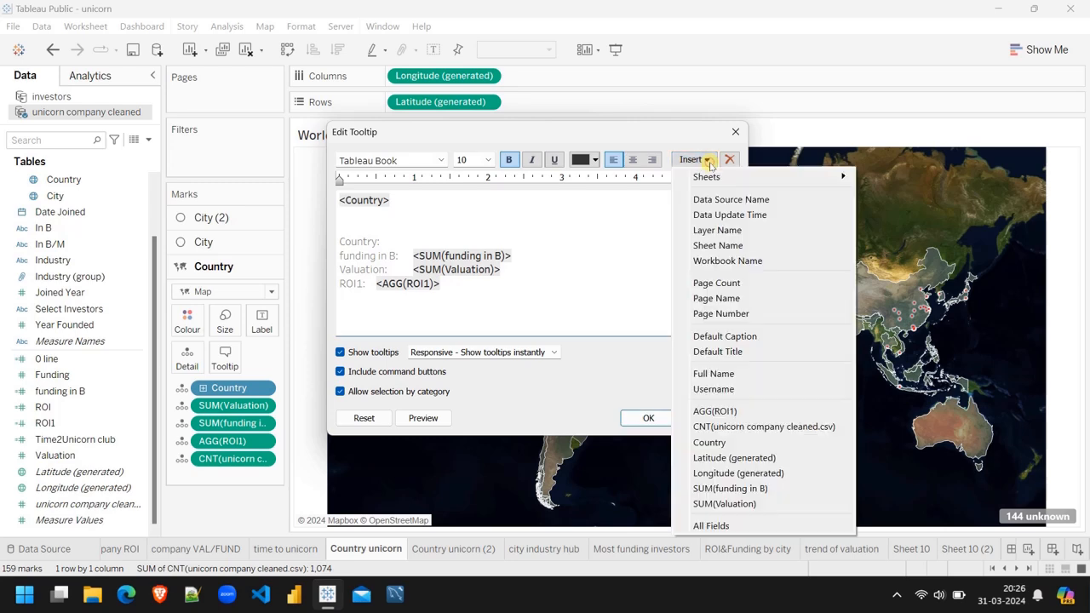
click(738, 426)
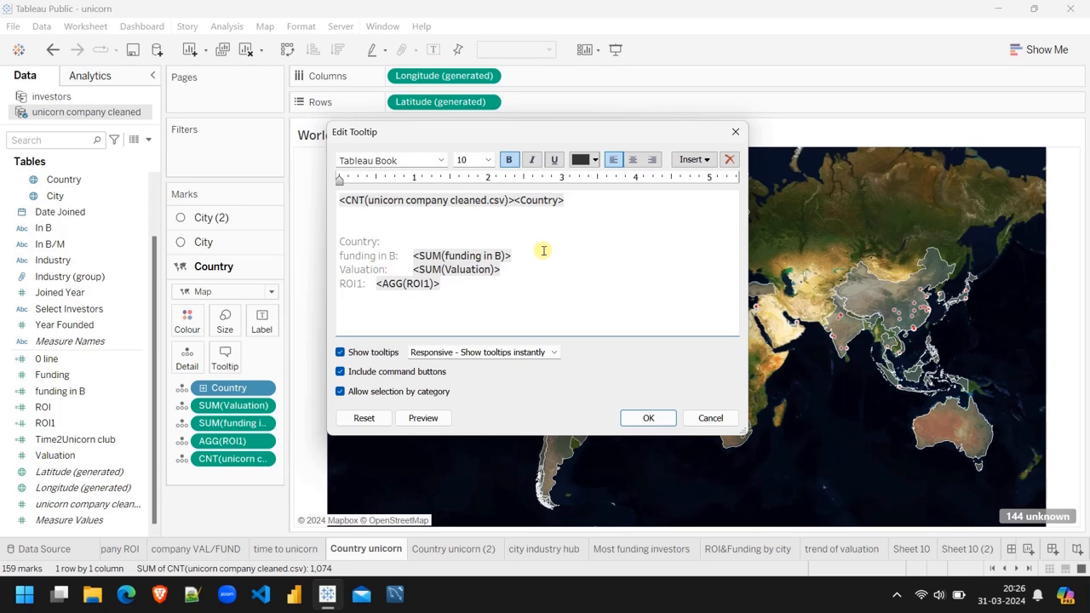
key(ctrl+z)
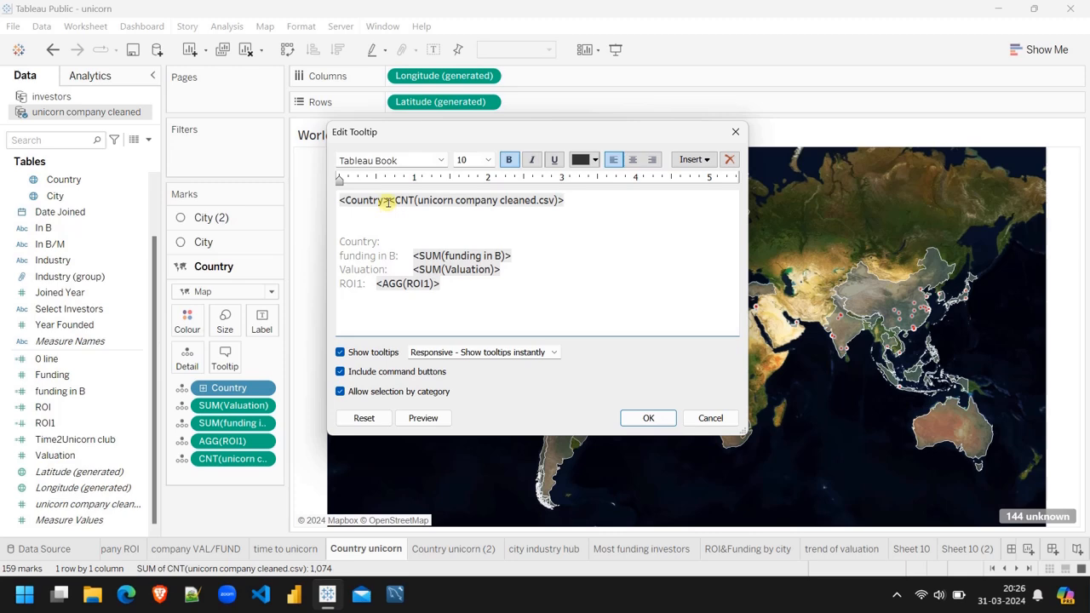
Complete the tooltip's first sentence as "<Country> has <CNT(unicorn company cleaned.csv)> unicorns boasting a total Valuation of".
click(387, 202)
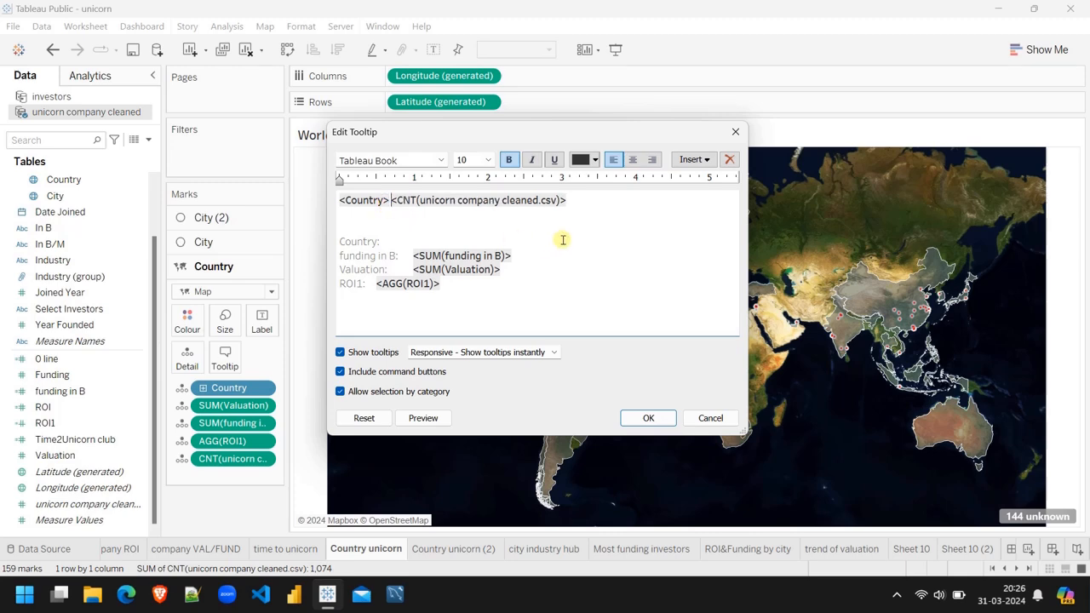
text(has)
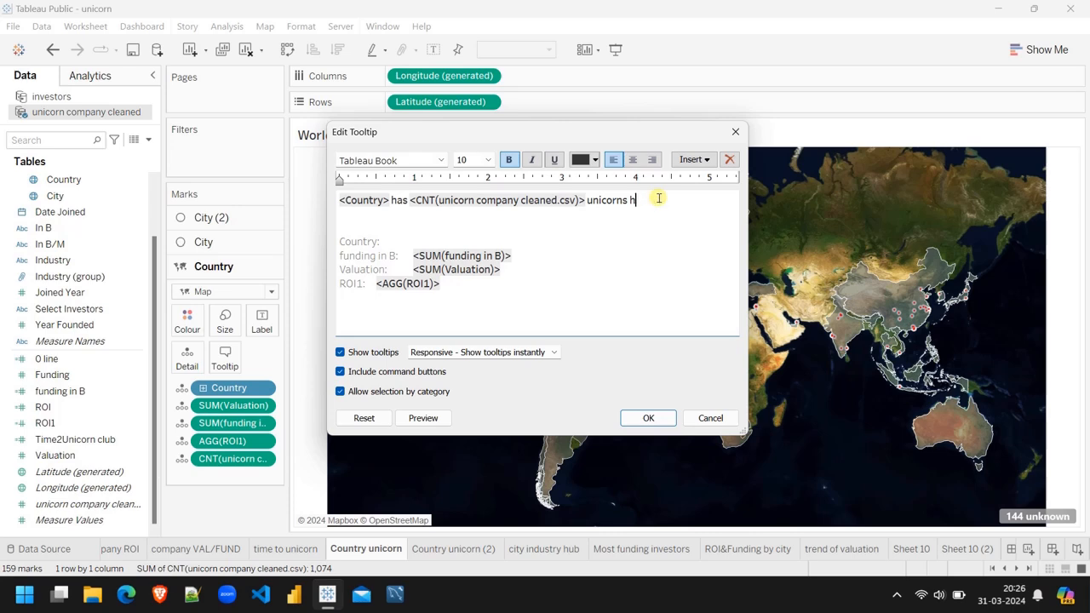
text(oasting a total Valuation of)
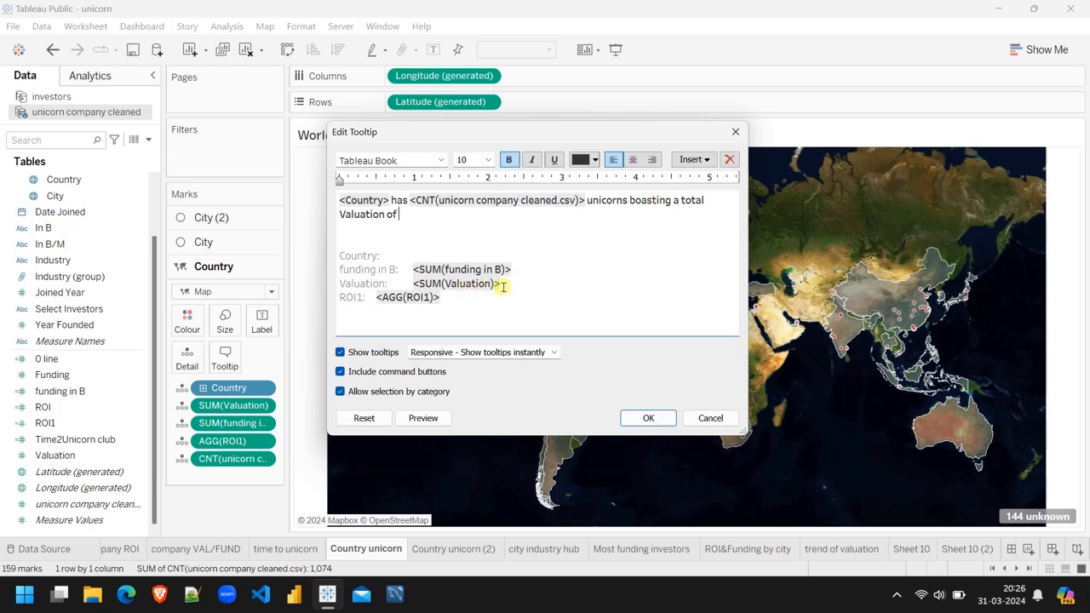
Move the <SUM(Valuation)> field from its labelled tooltip line to the end of the sentence after "Valuation of".
drag(502, 286, 415, 287)
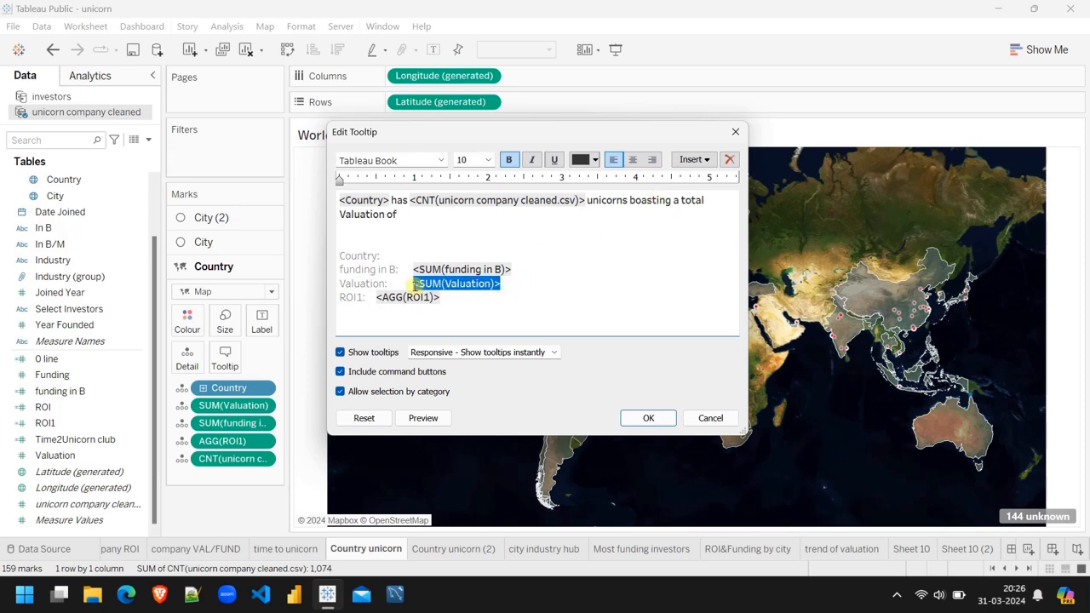
key(ctrl+x)
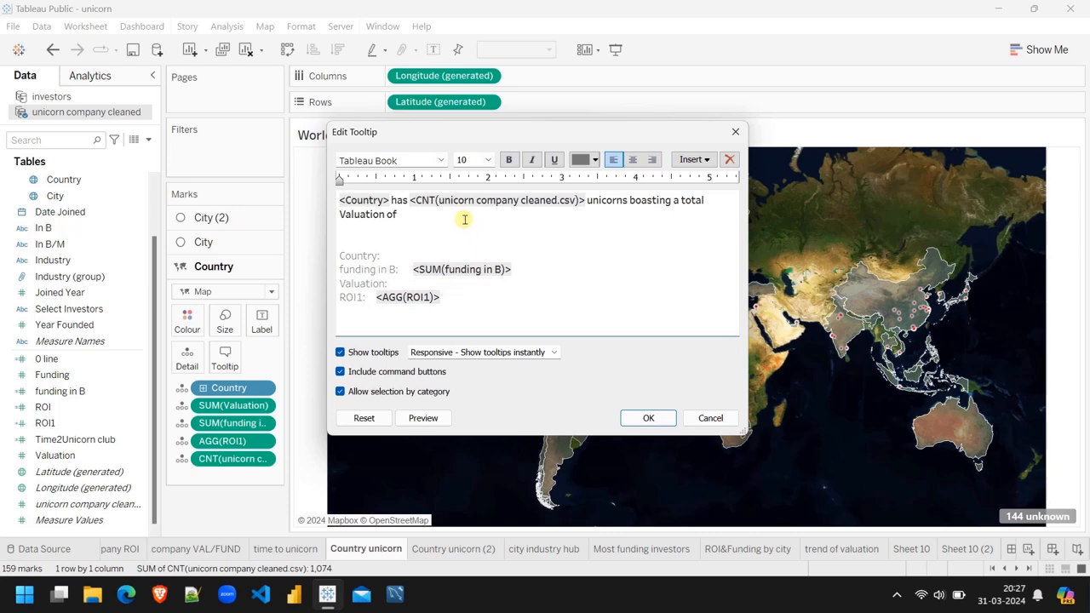
click(464, 220)
key(ctrl+v)
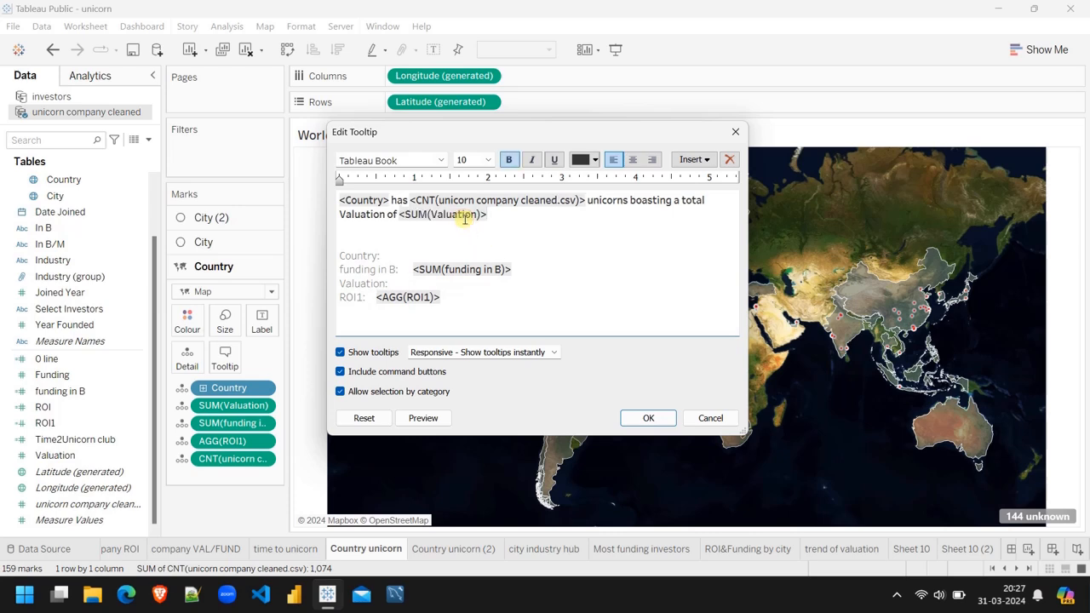
Continue the tooltip sentence with "at a combined funding of" and move the <SUM(funding in B)> field from its labelled line to its end.
text(at a co)
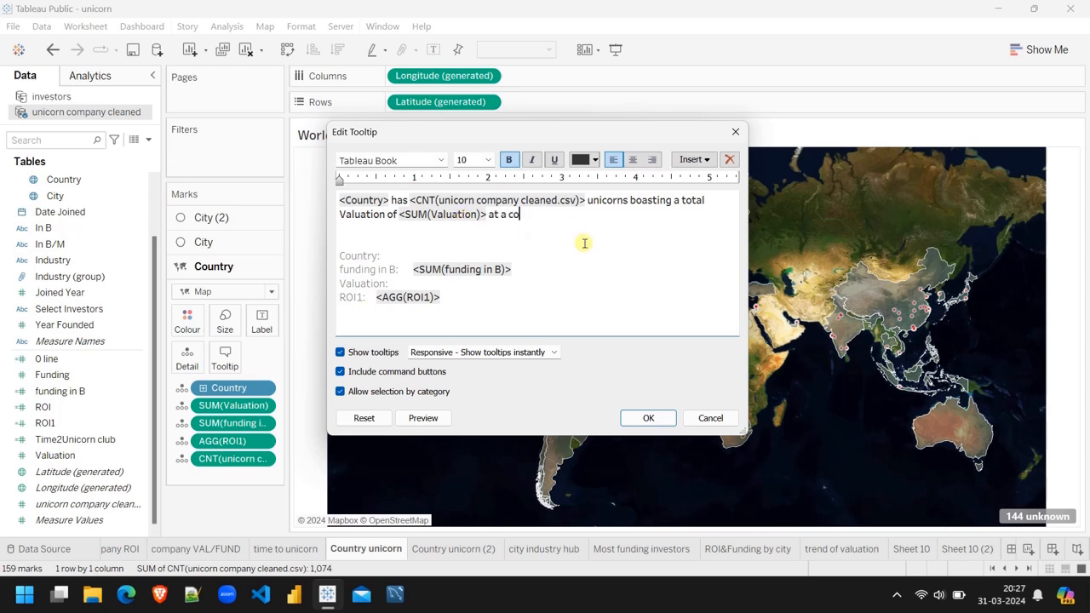
text(mbined funding of)
drag(512, 270, 412, 269)
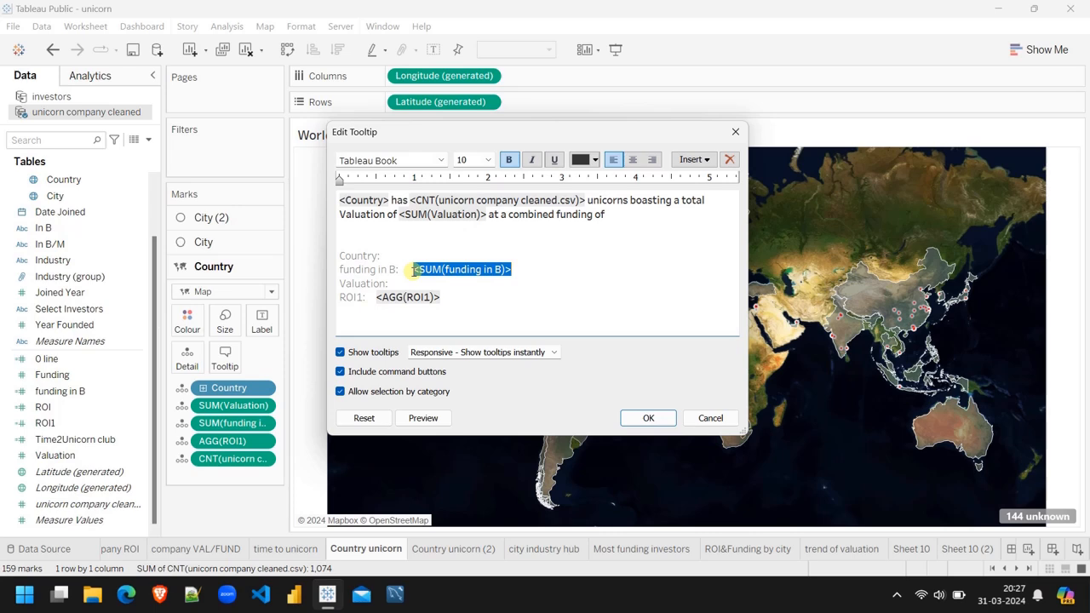
key(ctrl+x)
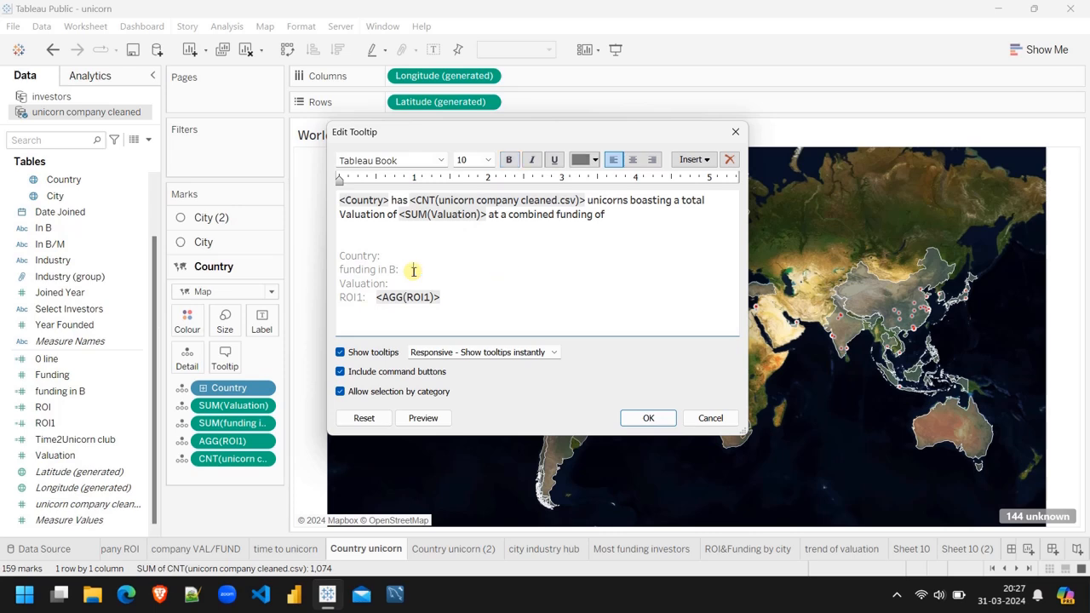
click(644, 211)
key(ctrl+v)
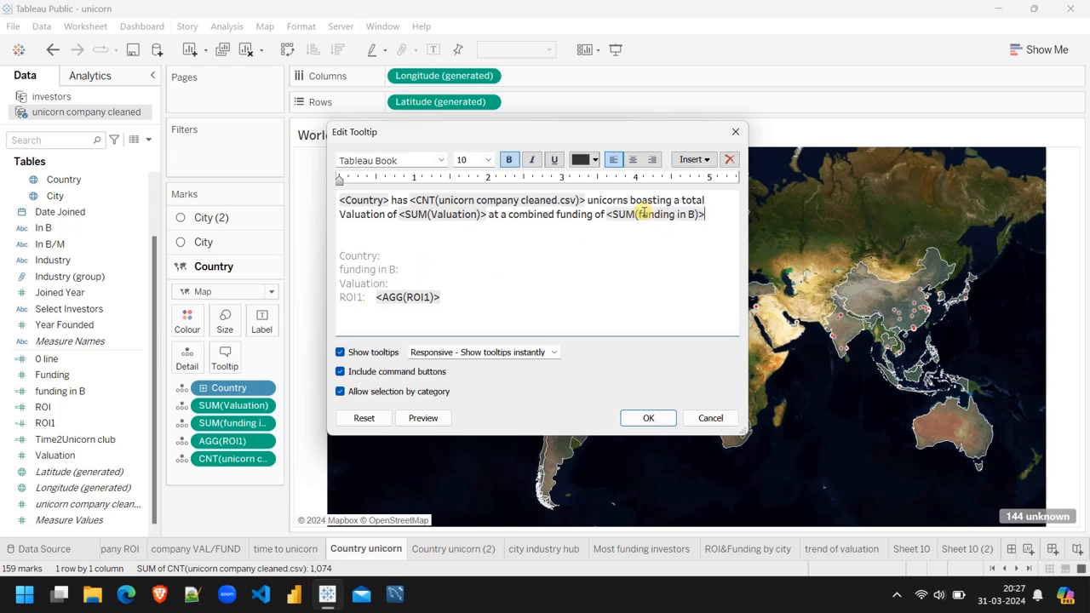
Finish the tooltip sentence with "that resulted in a ROI of <AGG(ROI1)> X.", moving the <AGG(ROI1)> field up from its labelled line.
text(that resu)
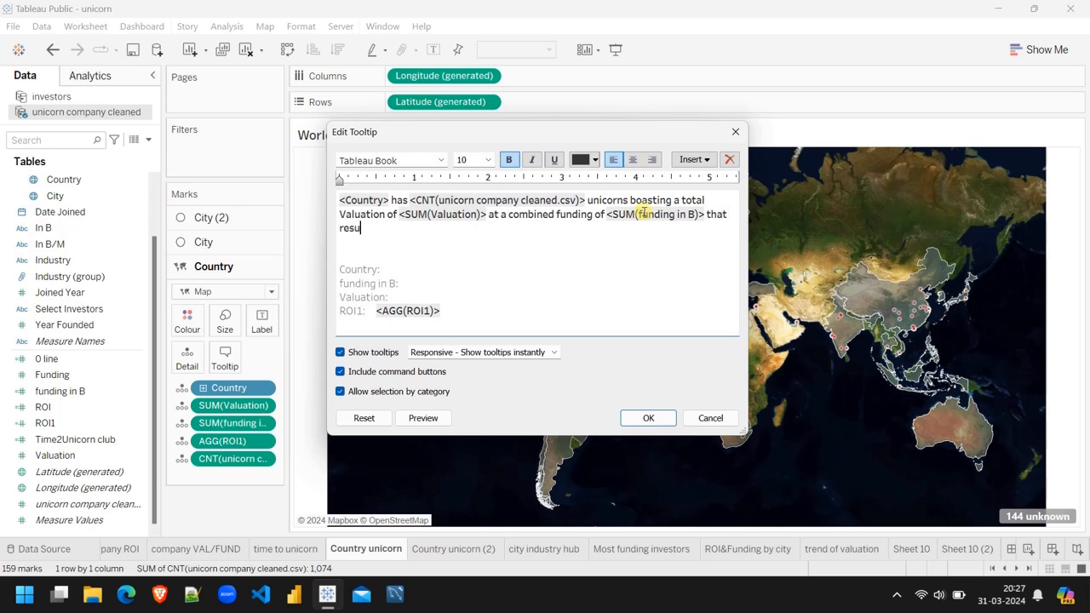
text(lted ina a ROI of)
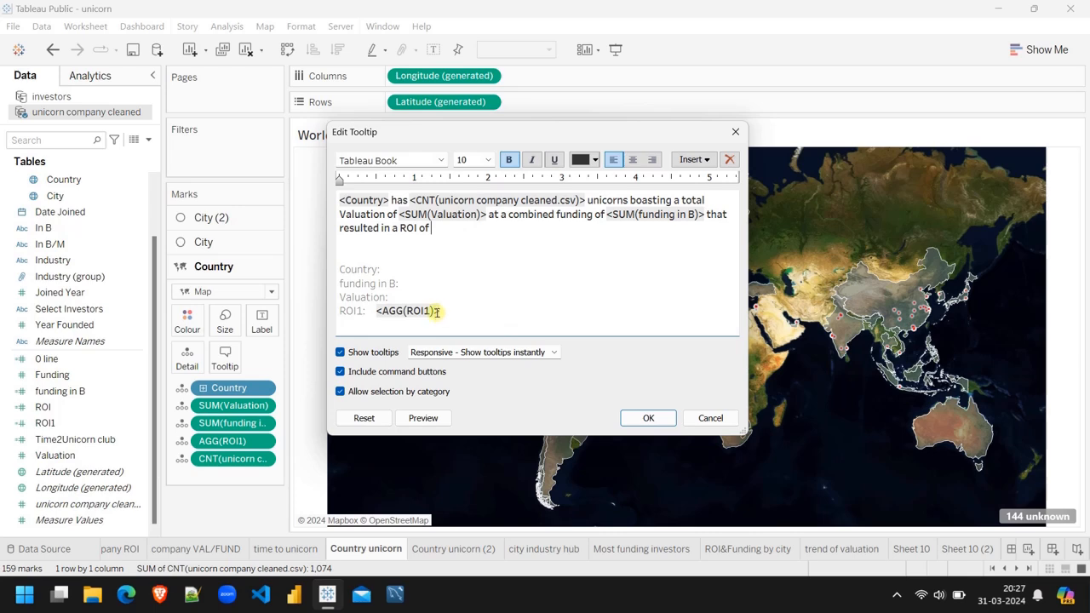
drag(441, 311, 377, 310)
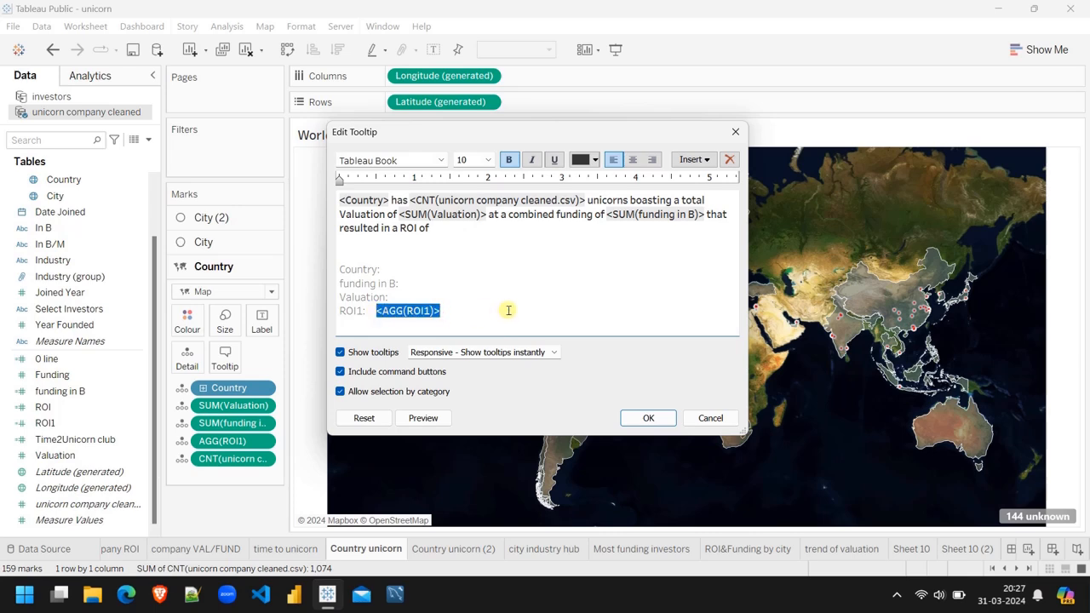
key(ctrl+x)
click(469, 228)
key(ctrl+v)
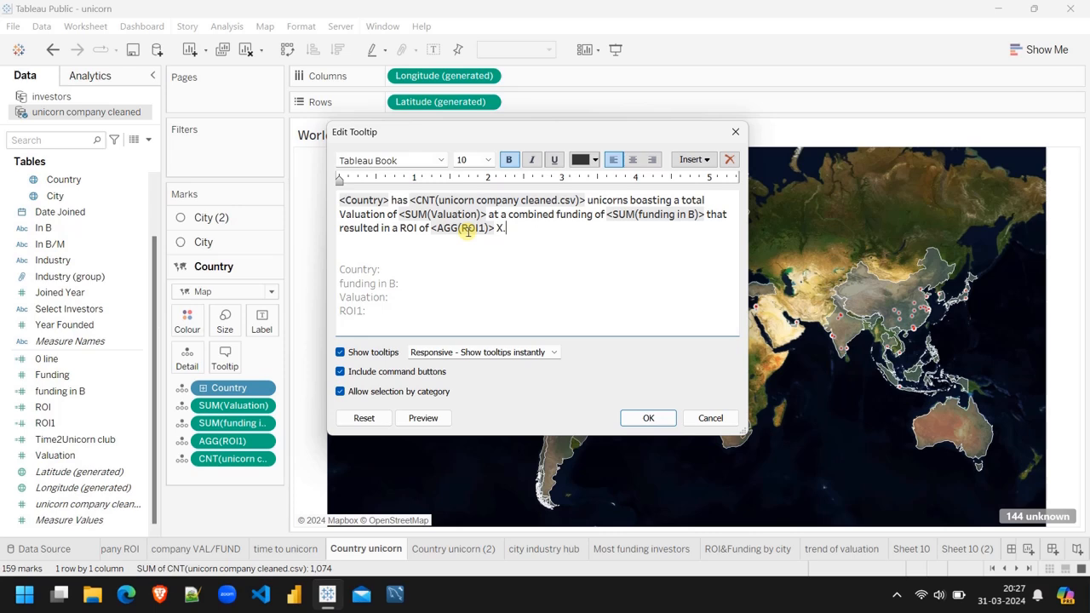
Remove the bold formatting from the whole Country tooltip sentence, from <Country> to the closing "X.".
key(ctrl+shift+Left)
key(ctrl+shift+Left)
key(ctrl+shift+Left)
key(ctrl+shift+Left)
key(ctrl+shift+Left)
key(ctrl+shift+Left)
key(ctrl+shift+Left)
key(ctrl+shift+Left)
key(ctrl+shift+Left)
key(ctrl+shift+Left)
key(ctrl+shift+Left)
key(ctrl+shift+Left)
key(ctrl+shift+Left)
key(ctrl+shift+Left)
key(ctrl+shift+Left)
key(ctrl+shift+Left)
key(ctrl+shift+Left)
key(ctrl+shift+Left)
key(ctrl+shift+Left)
key(ctrl+shift+Left)
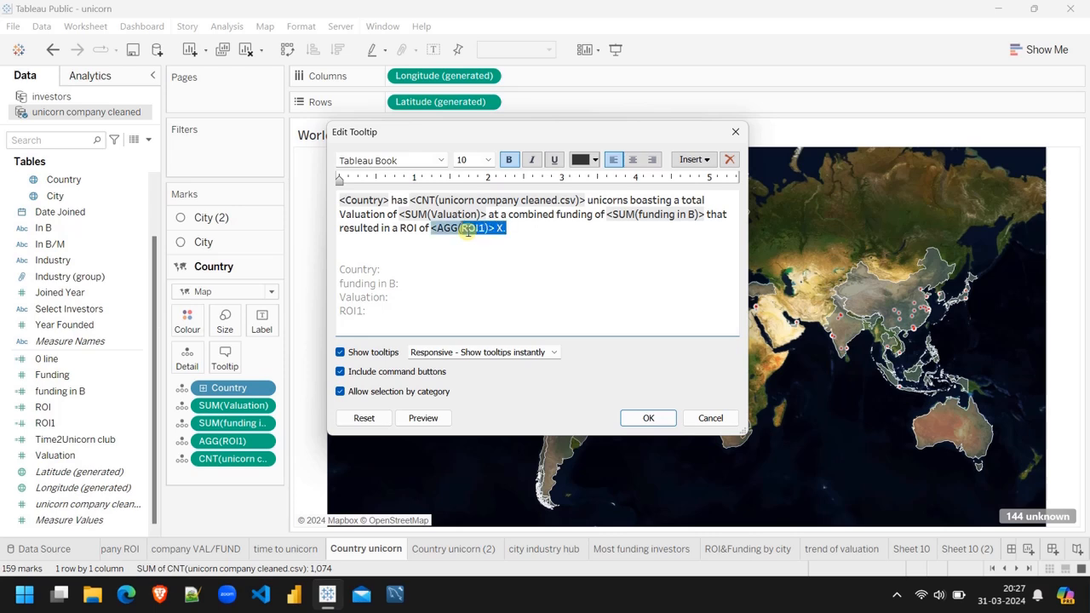
key(ctrl+shift+Left)
key(ctrl+shift+Left)
key(ctrl+shift+Left)
key(ctrl+shift+Left)
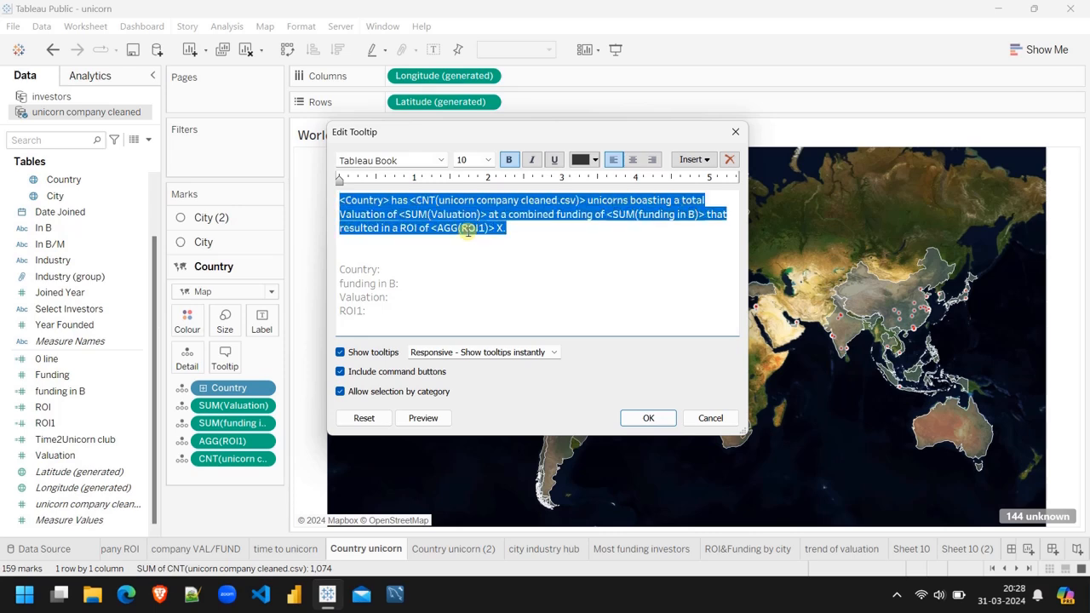
click(508, 159)
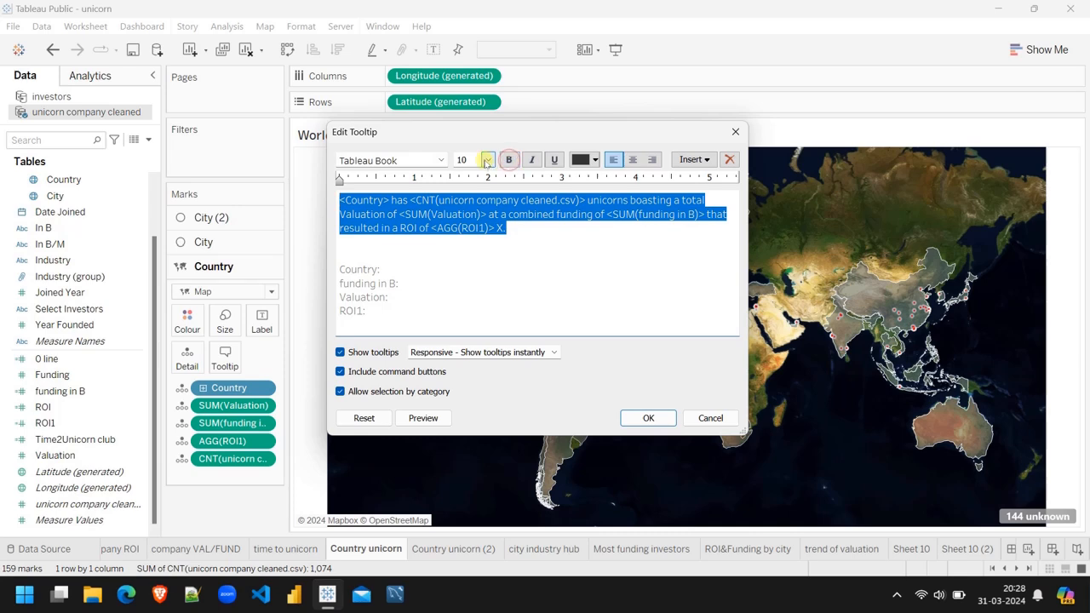
click(487, 160)
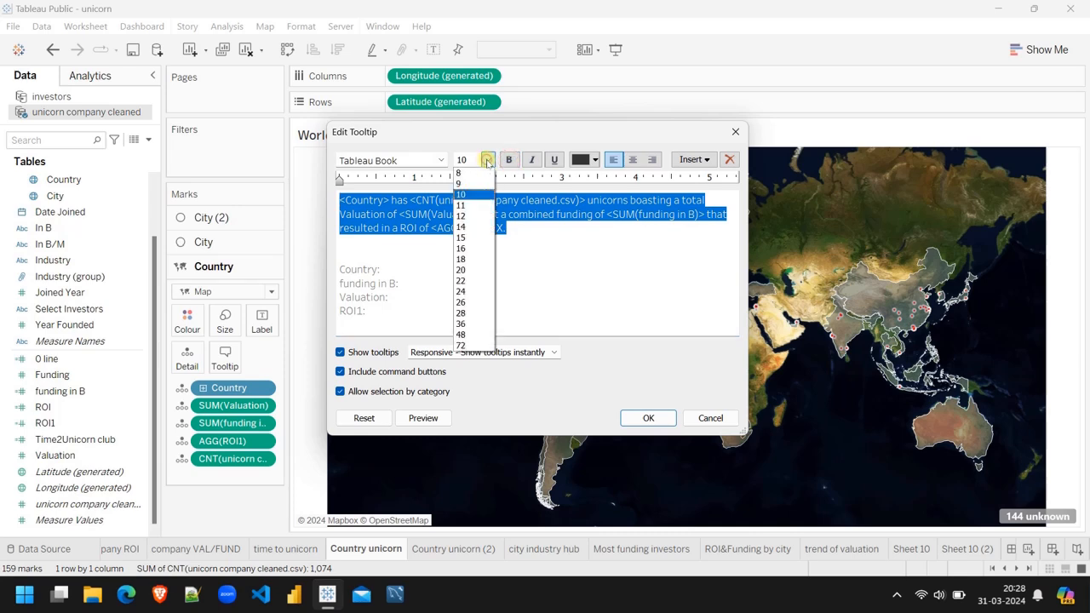
click(524, 294)
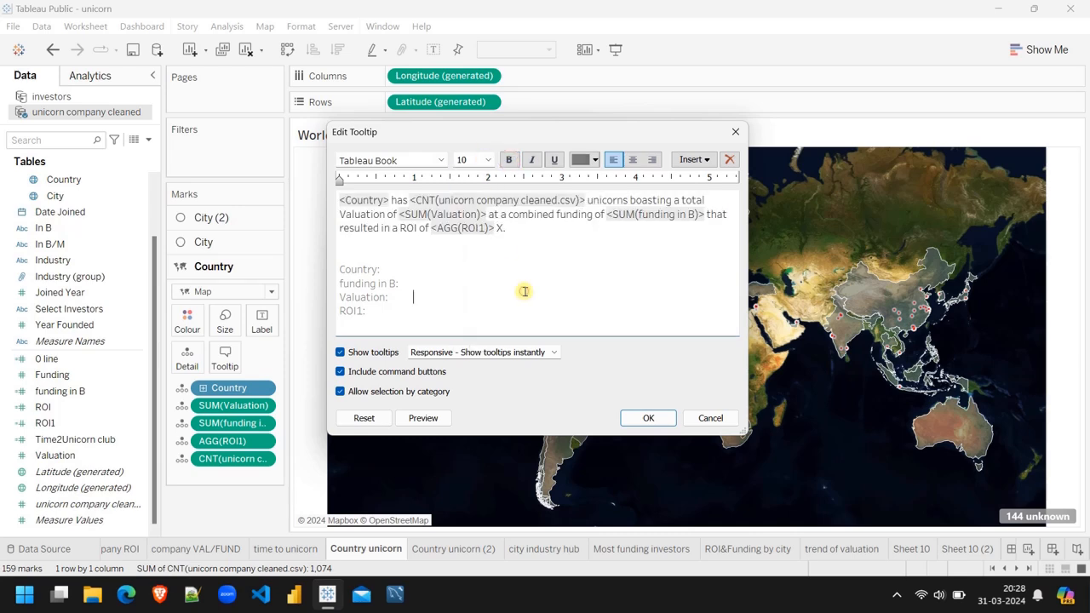
Format the <Country>, company count, <SUM(Valuation)> and <SUM(funding in B)> fields and "<AGG(ROI1)> X" in bold at font size 12.
double_click(390, 200)
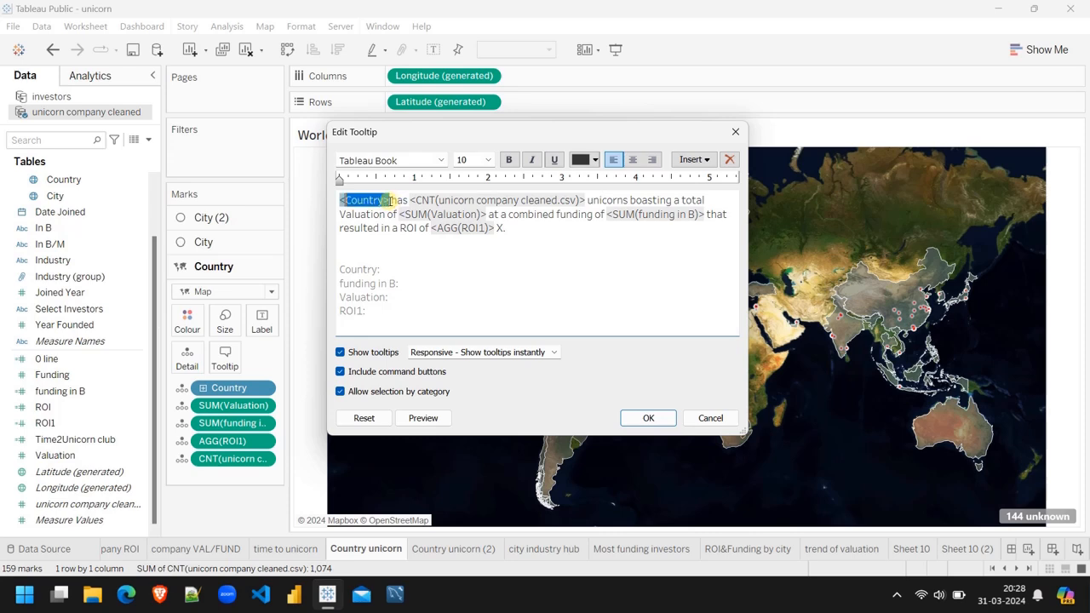
click(488, 160)
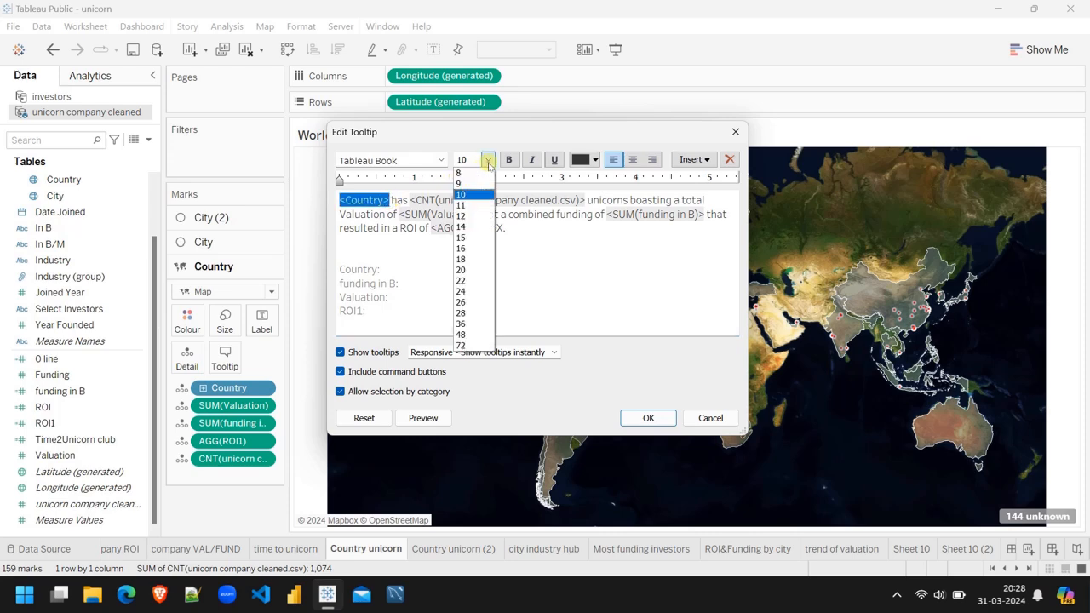
click(461, 215)
click(511, 160)
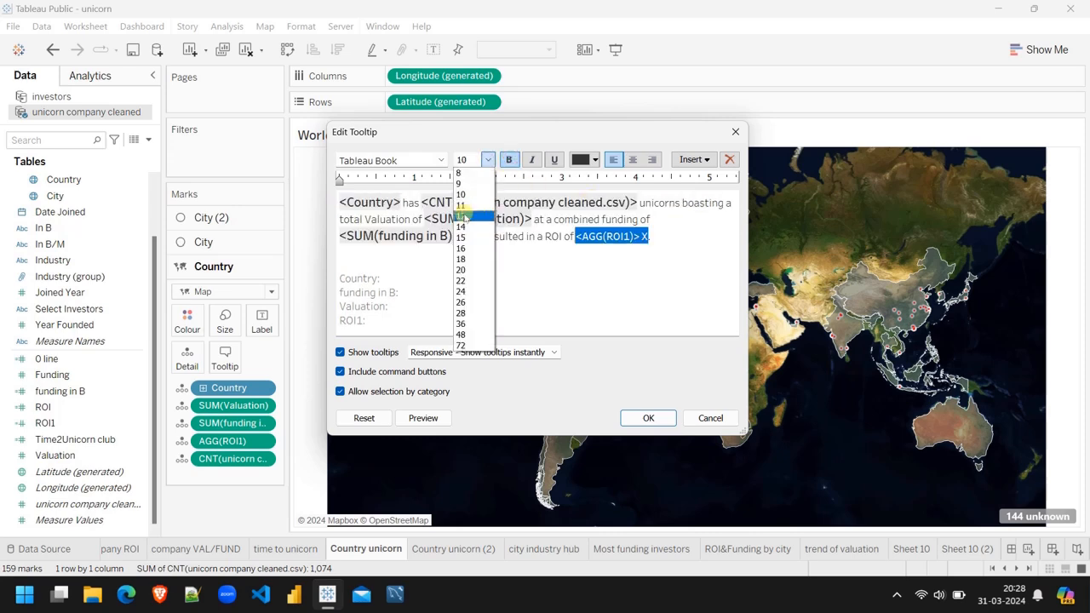
click(464, 218)
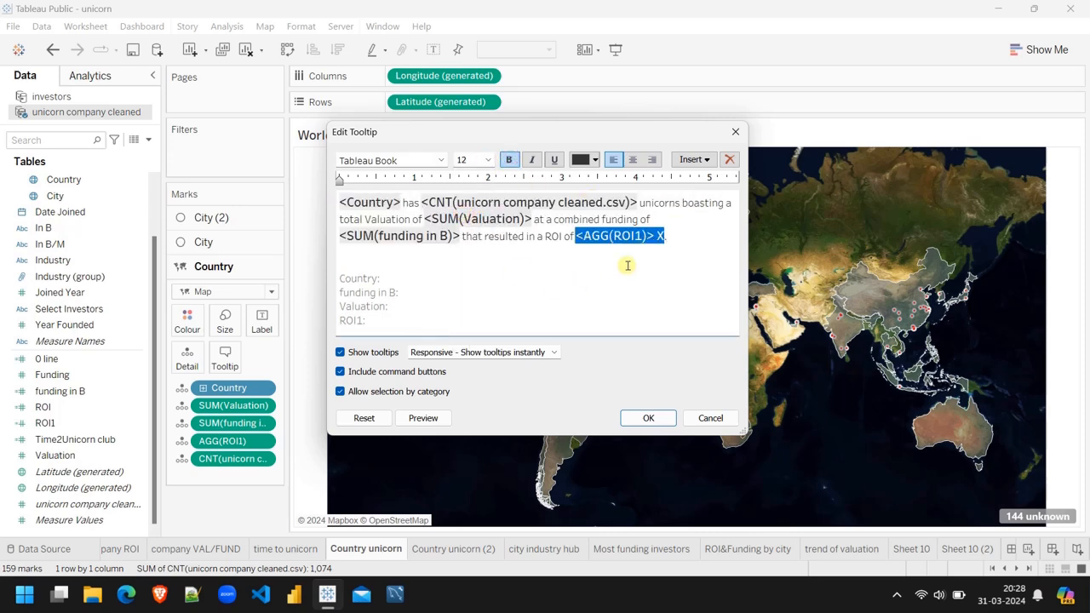
Break the tooltip sentence into three lines, starting new ones at "boasting" and "funding of", and save the tooltip.
click(686, 203)
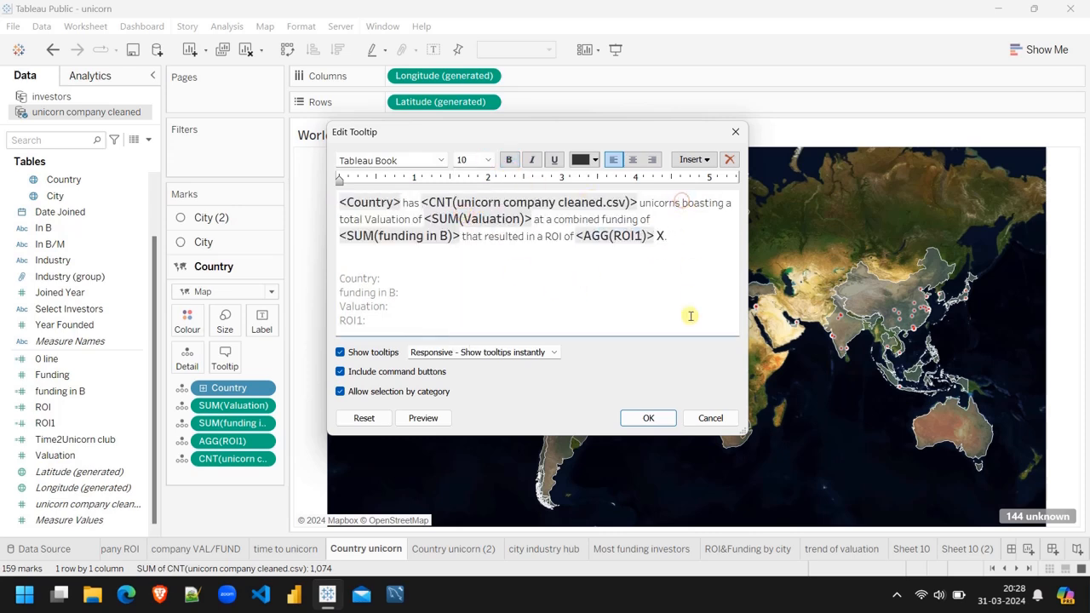
click(653, 220)
key(Return)
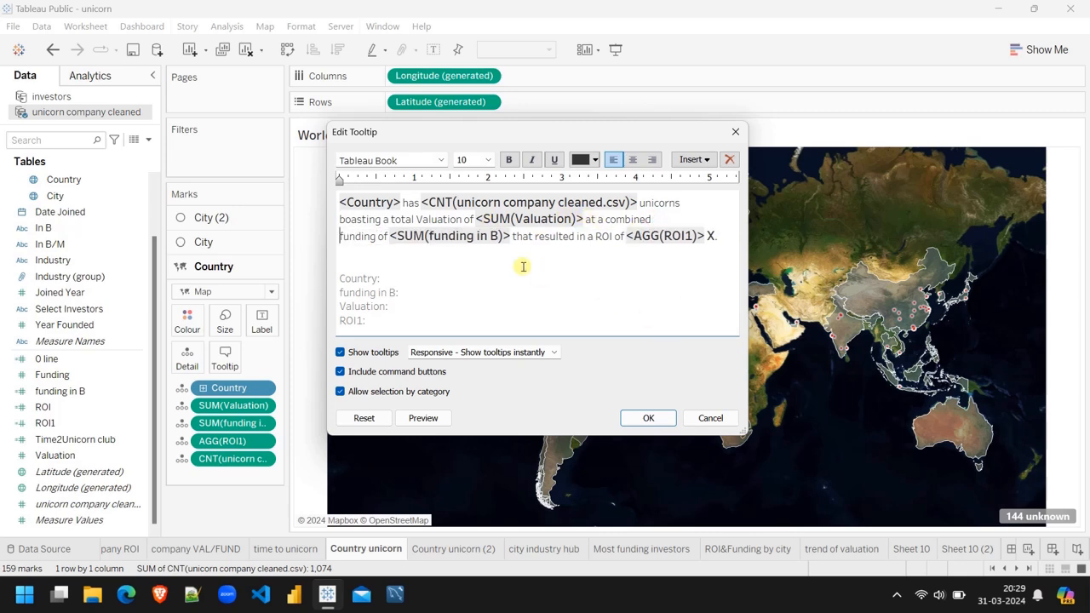
click(649, 418)
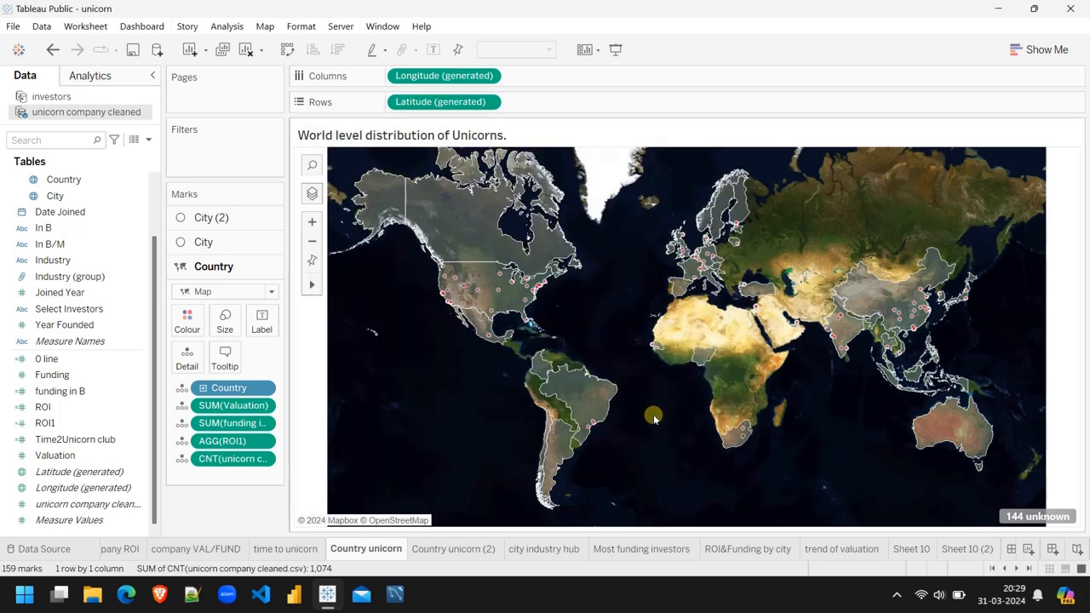
Delete the leftover Country, funding in B, Valuation and ROI1 labels below the sentence in the Country marks' tooltip, and save it.
mouse_move(582, 392)
mouse_move(841, 317)
click(216, 243)
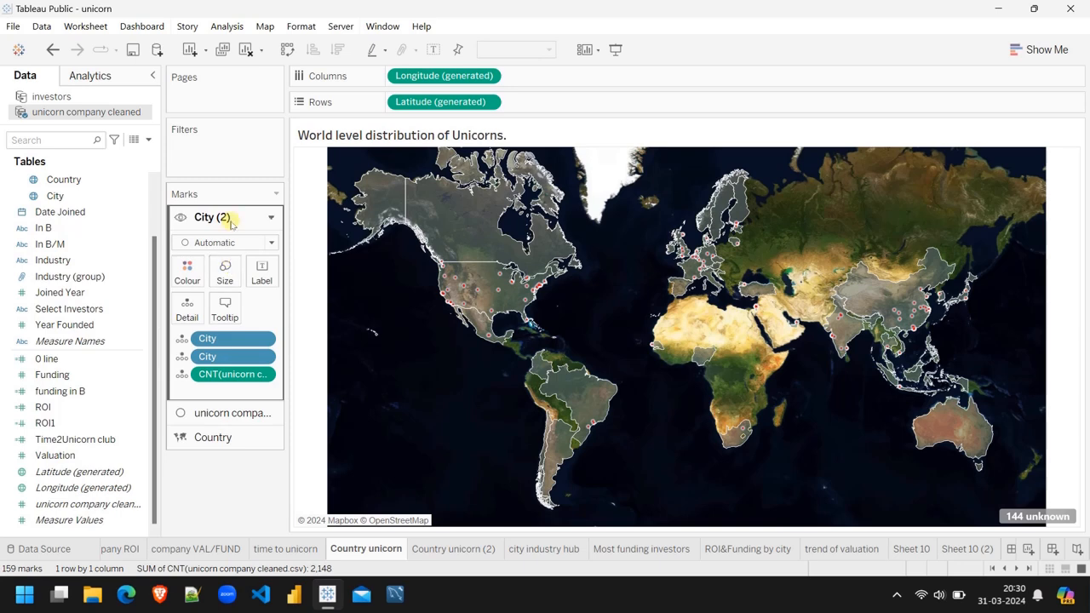
click(228, 439)
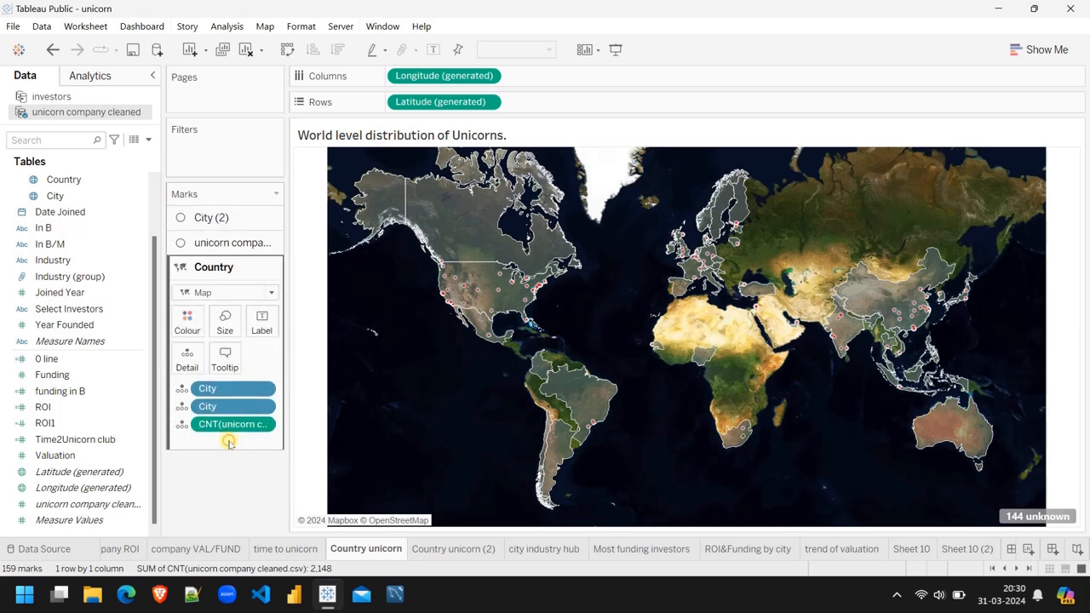
click(225, 357)
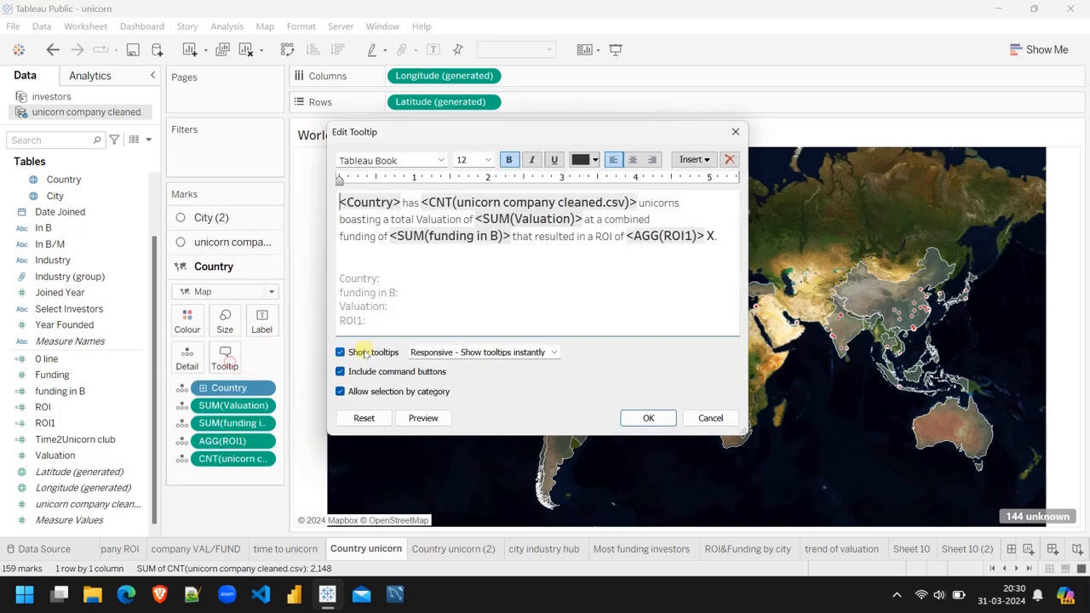
click(400, 321)
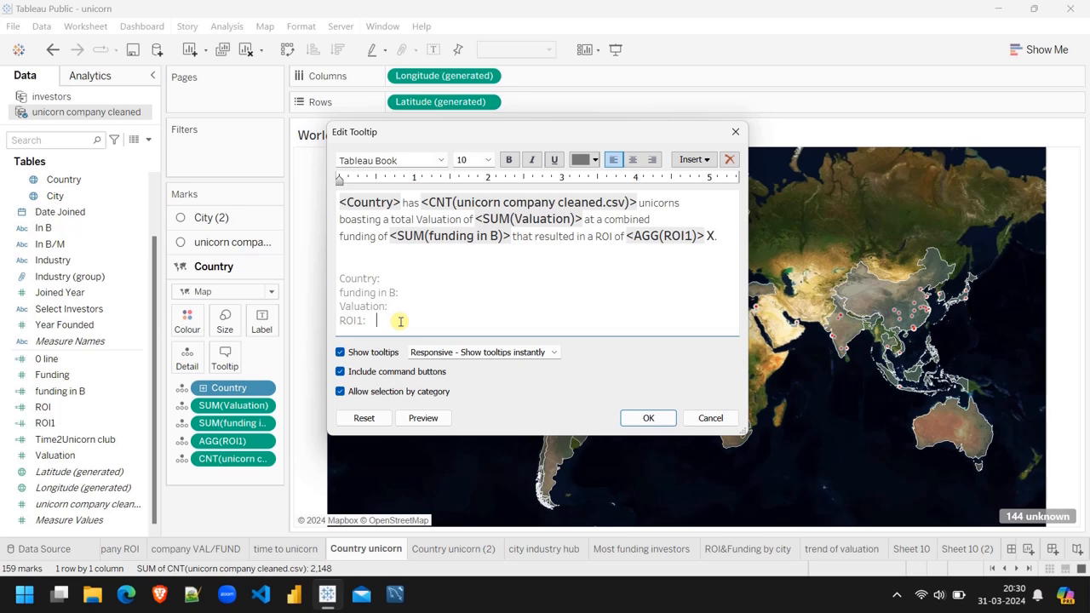
key(BackSpace)
key(BackSpace)
key(BackSpace)
key(BackSpace)
key(BackSpace)
key(BackSpace)
key(BackSpace)
key(BackSpace)
key(BackSpace)
key(BackSpace)
key(BackSpace)
key(BackSpace)
key(BackSpace)
key(BackSpace)
key(BackSpace)
key(BackSpace)
key(BackSpace)
key(BackSpace)
key(BackSpace)
key(BackSpace)
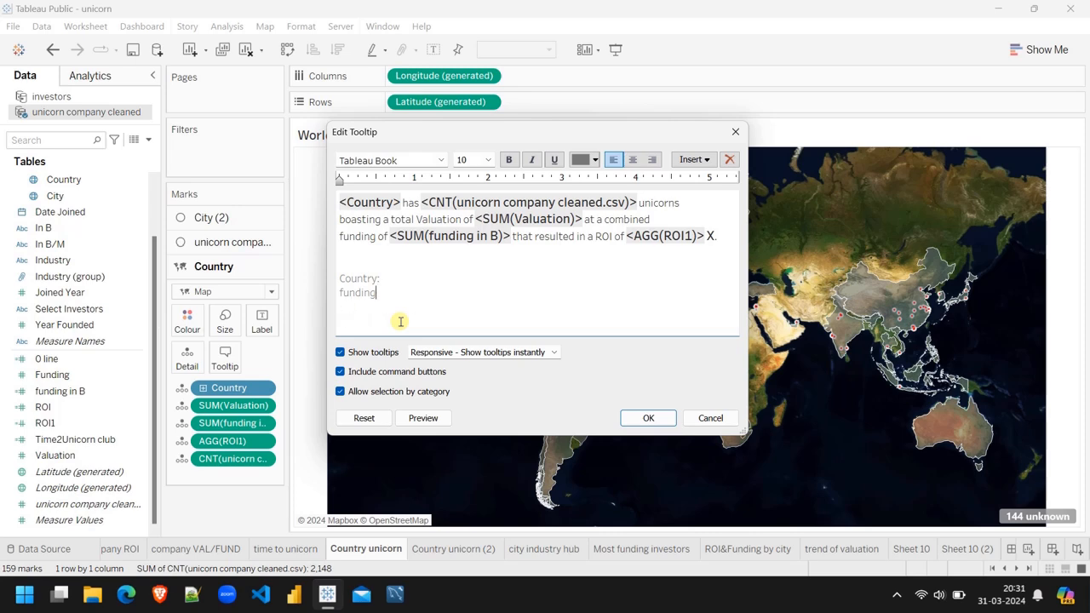
text(.)
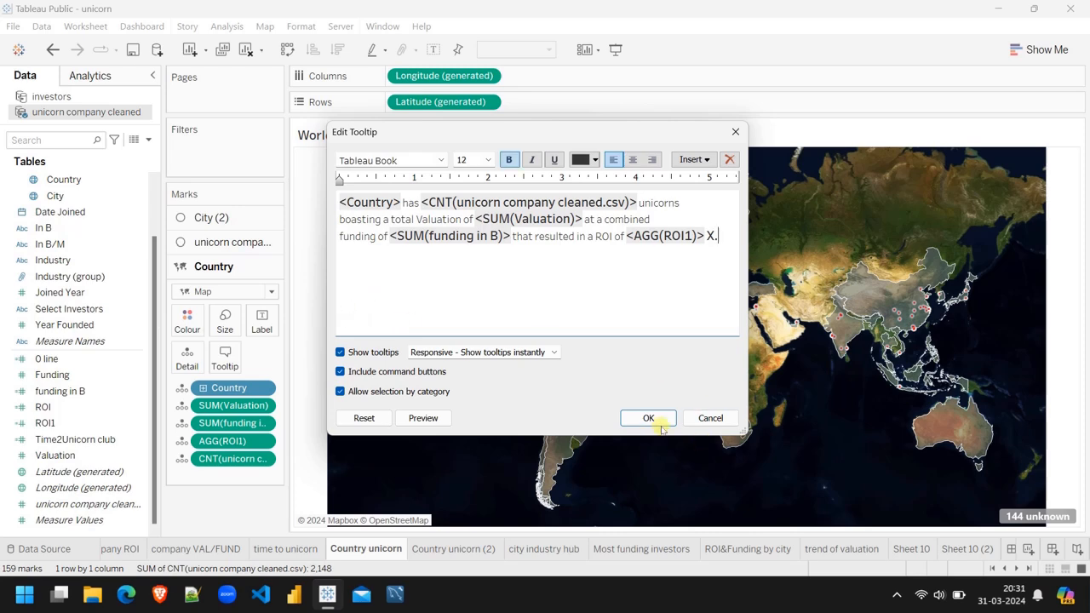
click(648, 418)
mouse_move(590, 399)
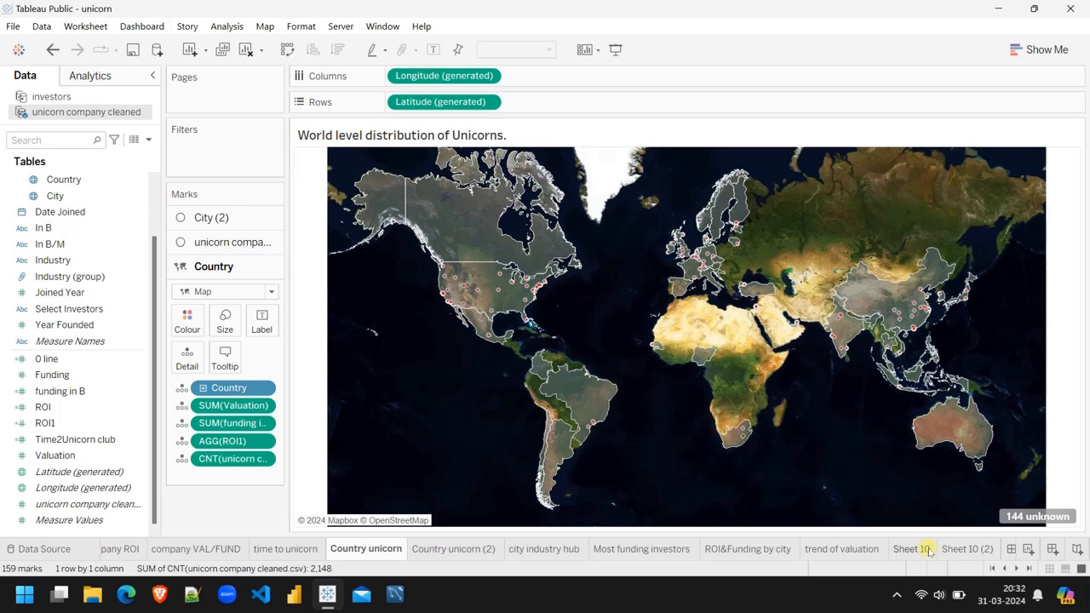
Return to Dashboard 1 and enlarge the World level distribution of Unicorns map by extending its lower-right corner outward.
scroll(931, 548, down, 1)
click(970, 549)
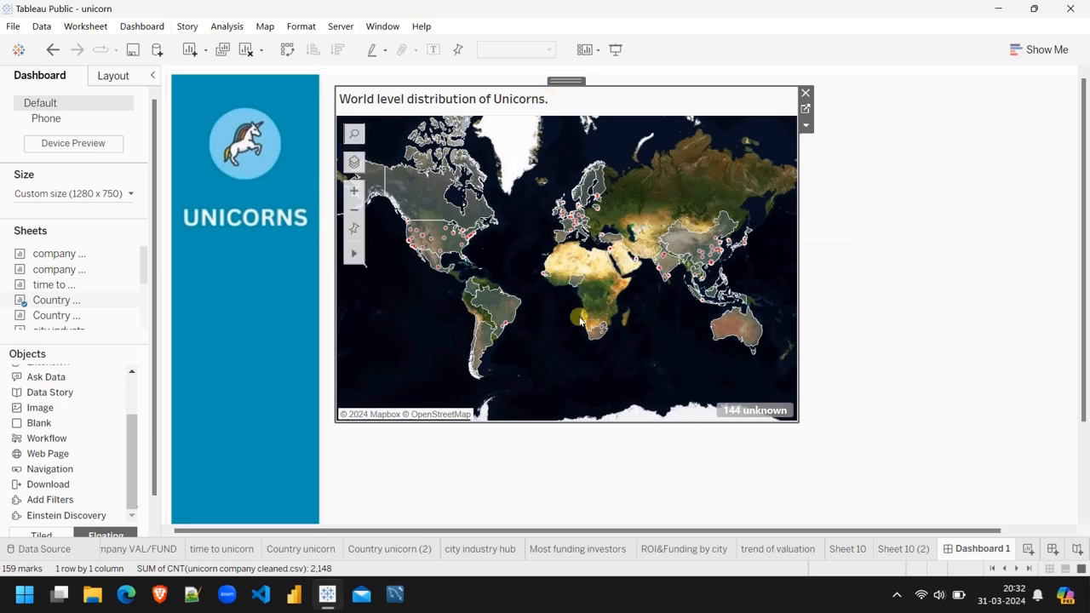
scroll(920, 370, right, 2)
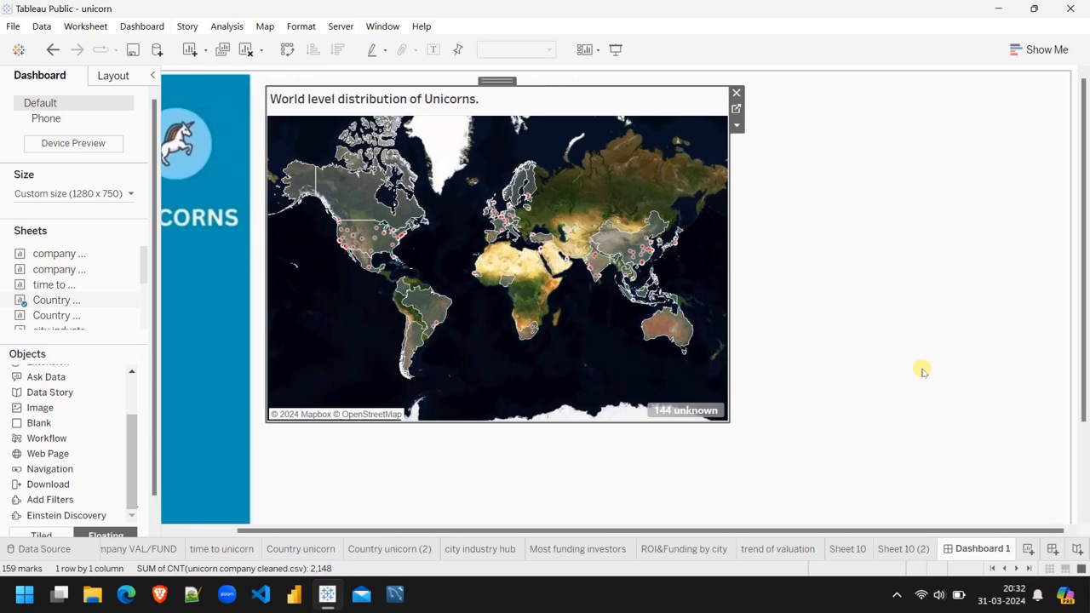
drag(728, 421, 782, 458)
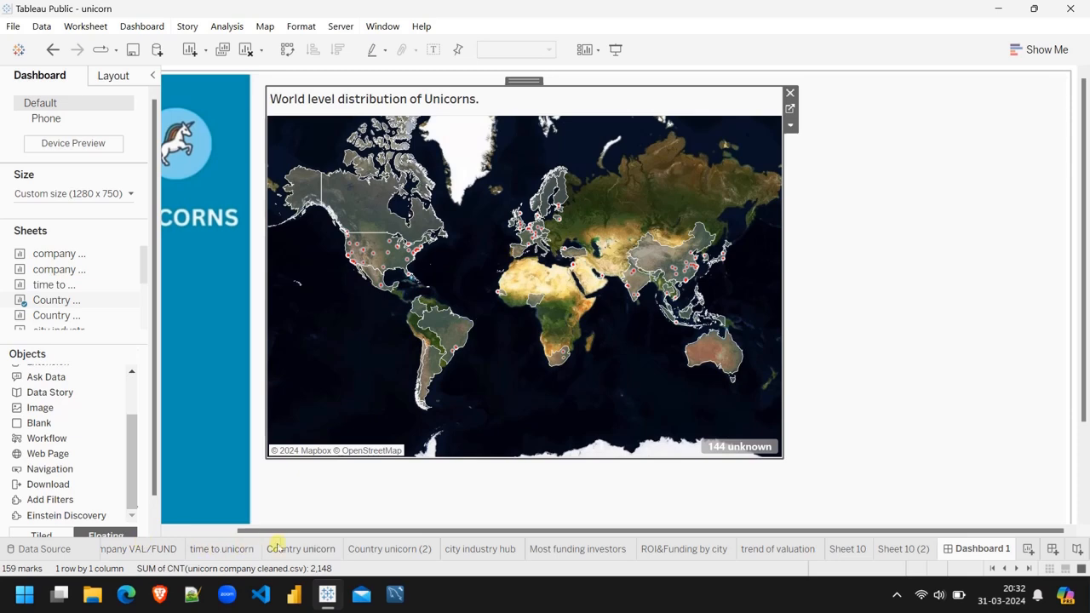
Place the time to unicorn sheet on the dashboard directly right of the map and extend its height to the map's lower edge.
mouse_move(92, 308)
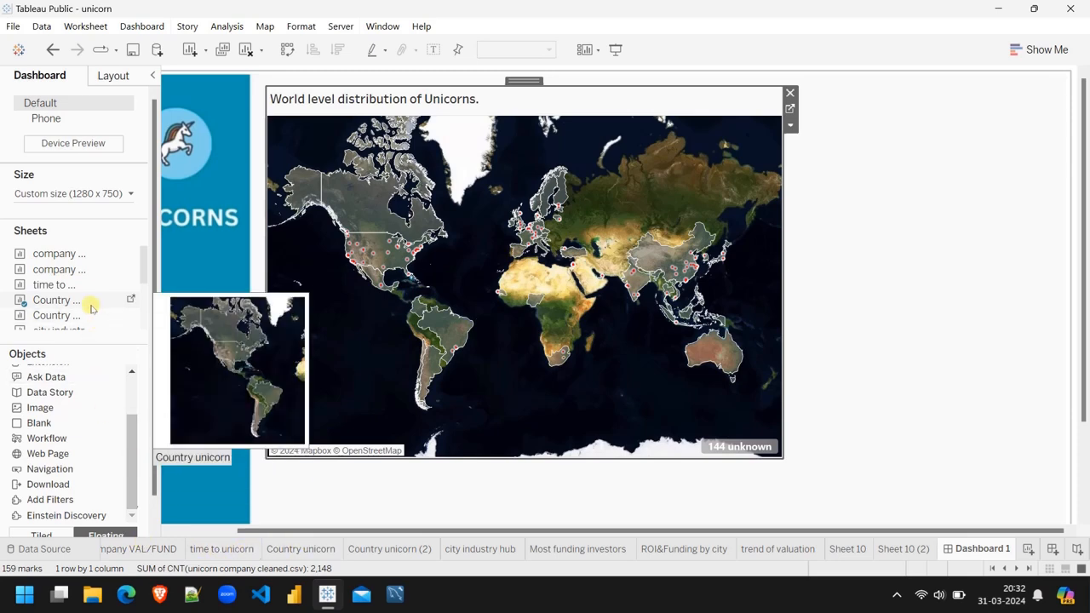
drag(69, 284, 785, 96)
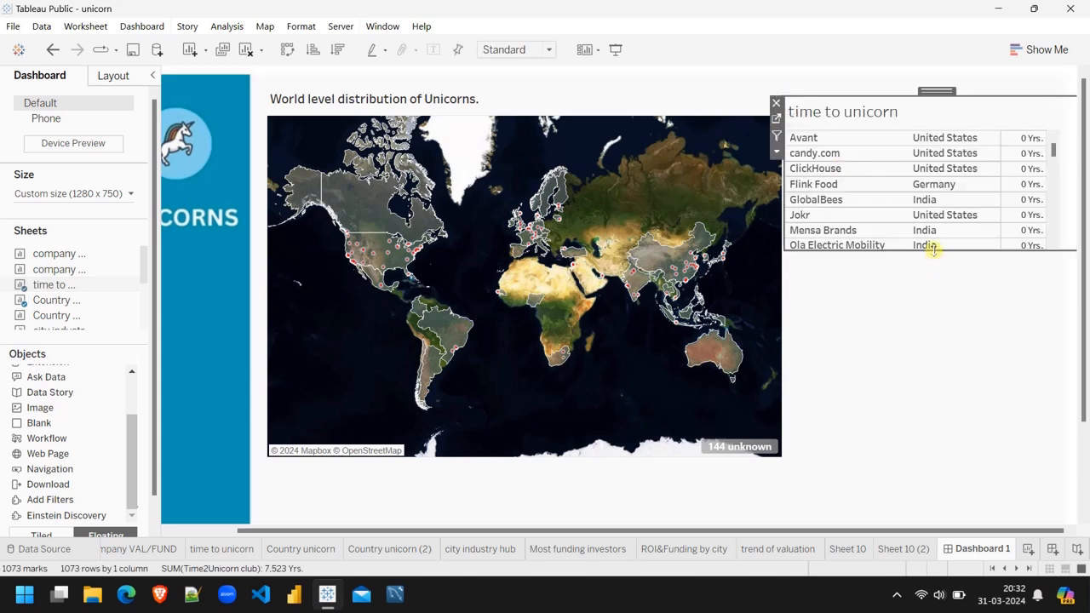
drag(933, 250, 959, 460)
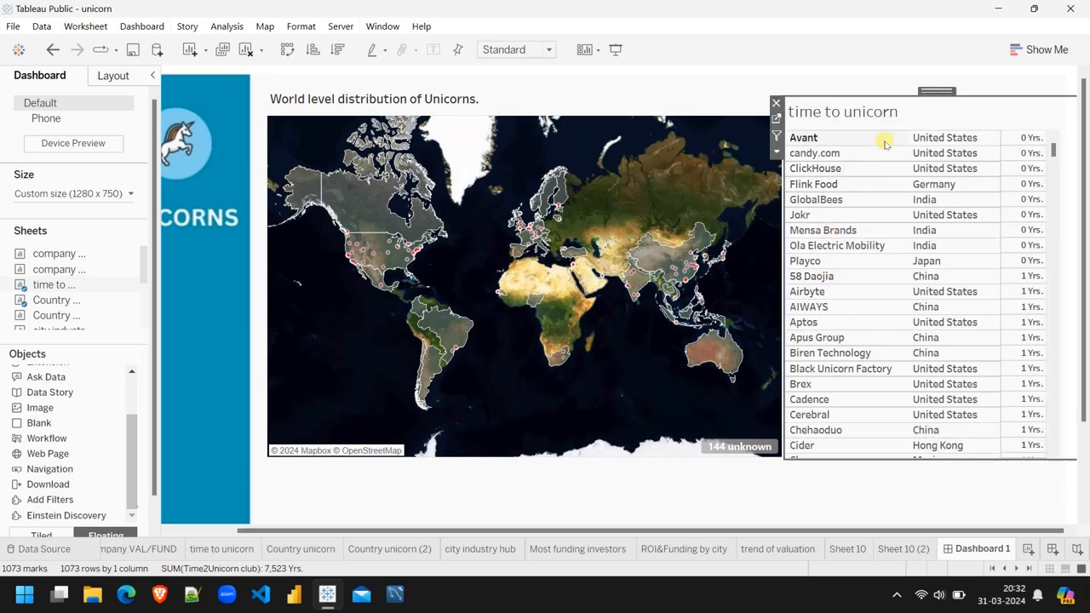
Replace the time to unicorn sheet's title with "Time taken to enter Unicorn club.".
double_click(860, 112)
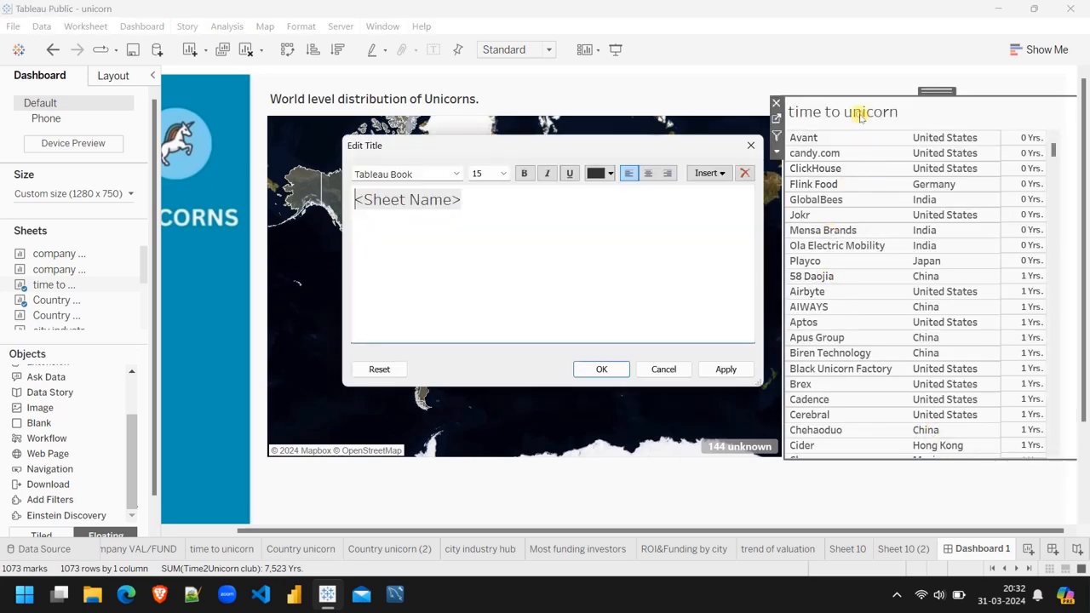
click(478, 201)
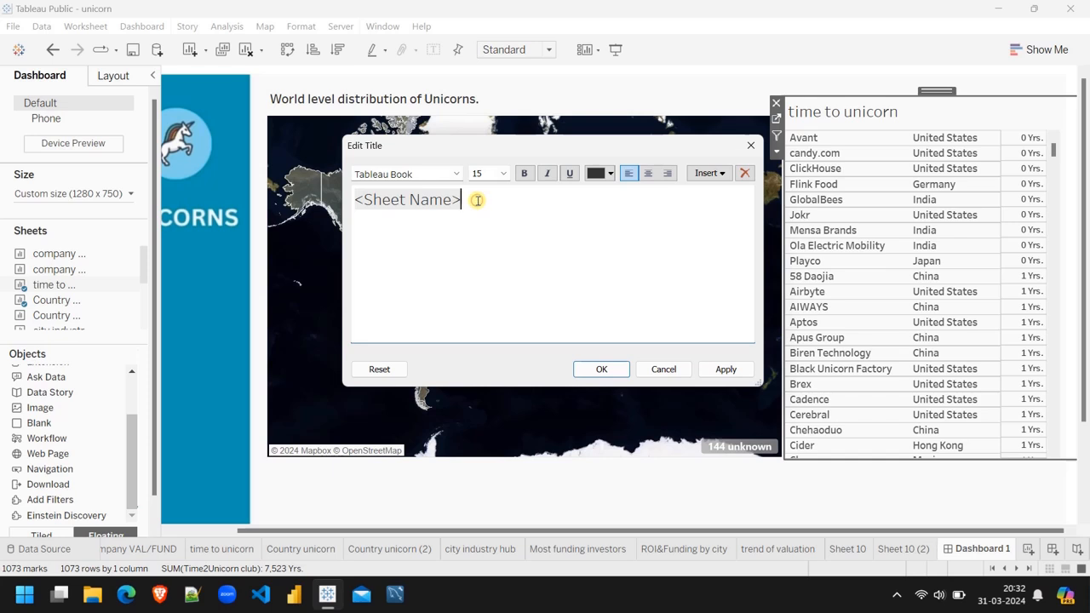
key(BackSpace)
key(BackSpace)
key(BackSpace)
key(BackSpace)
key(BackSpace)
key(BackSpace)
key(BackSpace)
key(BackSpace)
key(BackSpace)
key(BackSpace)
key(BackSpace)
key(BackSpace)
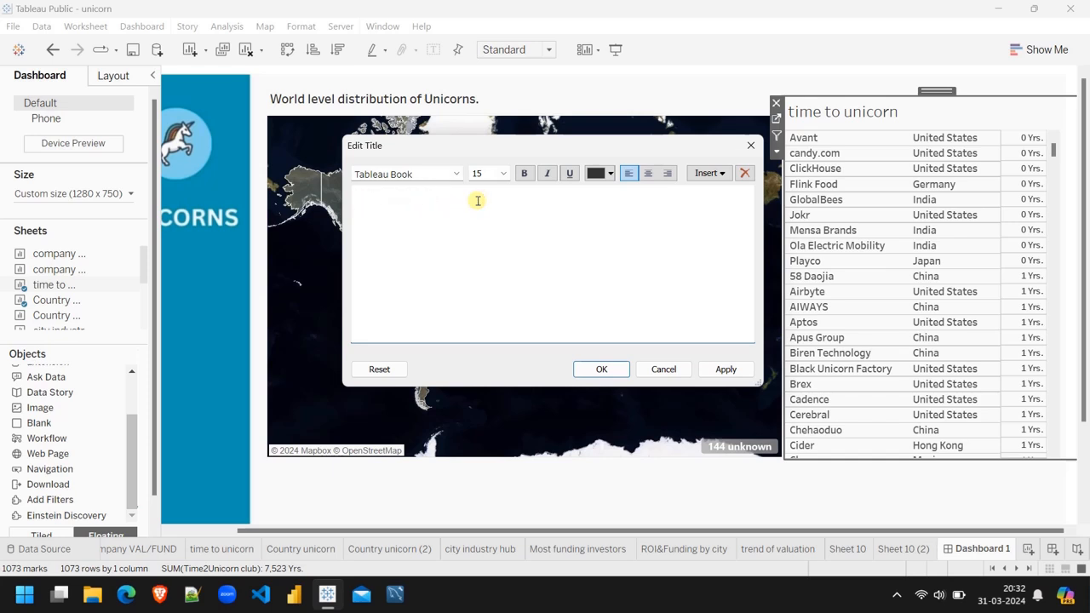
text(Time taken to)
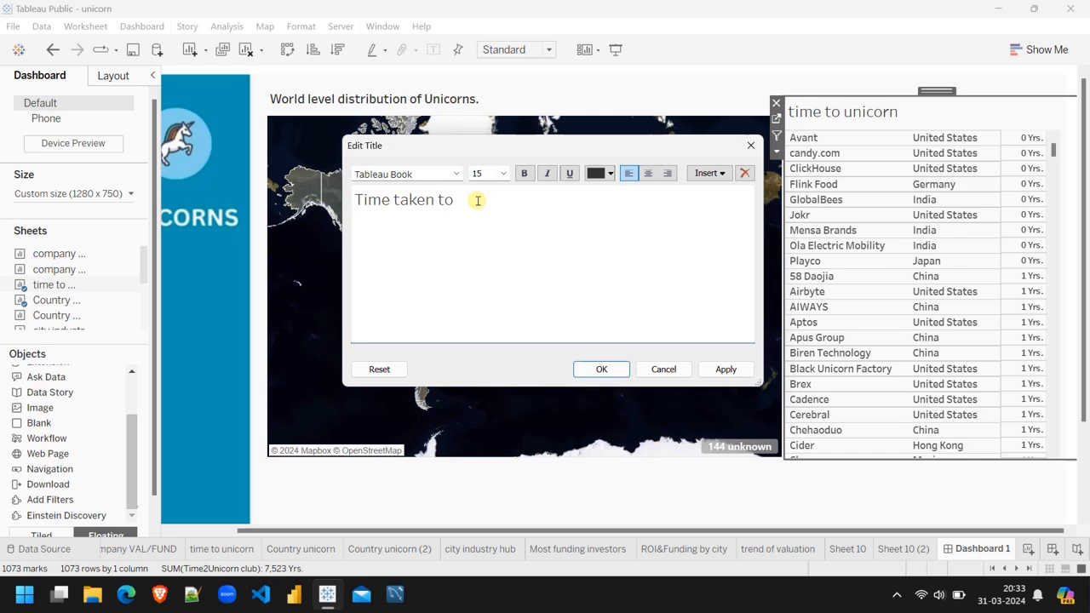
text( enter Unicorn club)
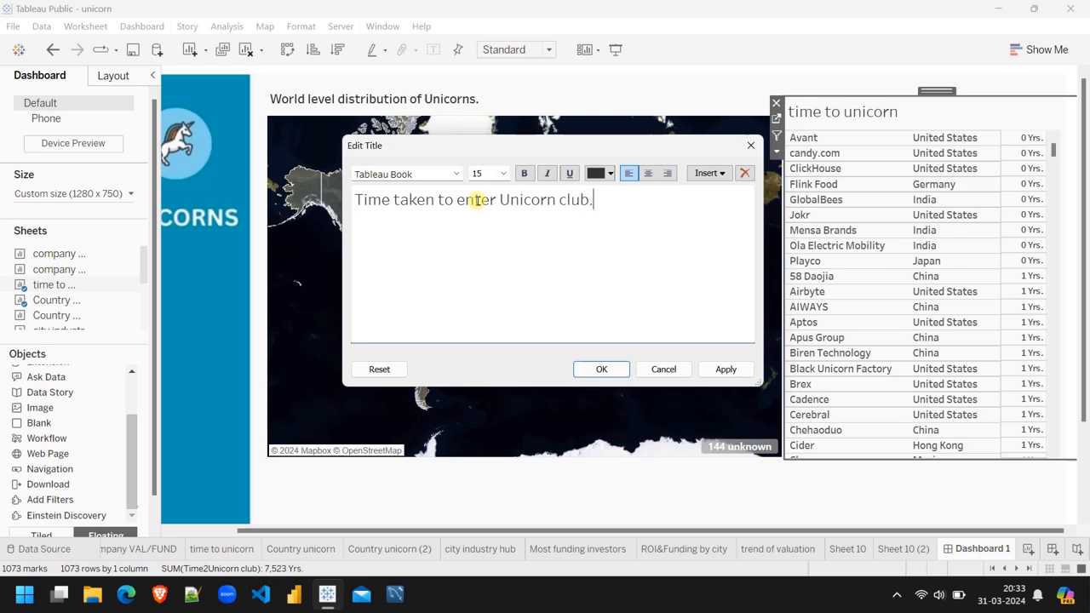
text(.)
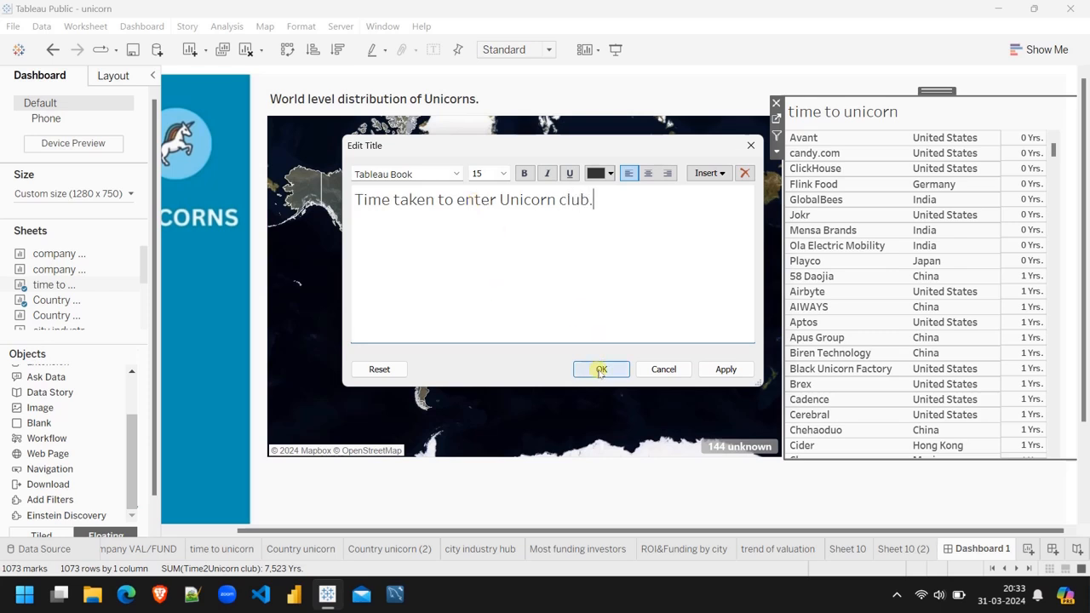
click(600, 370)
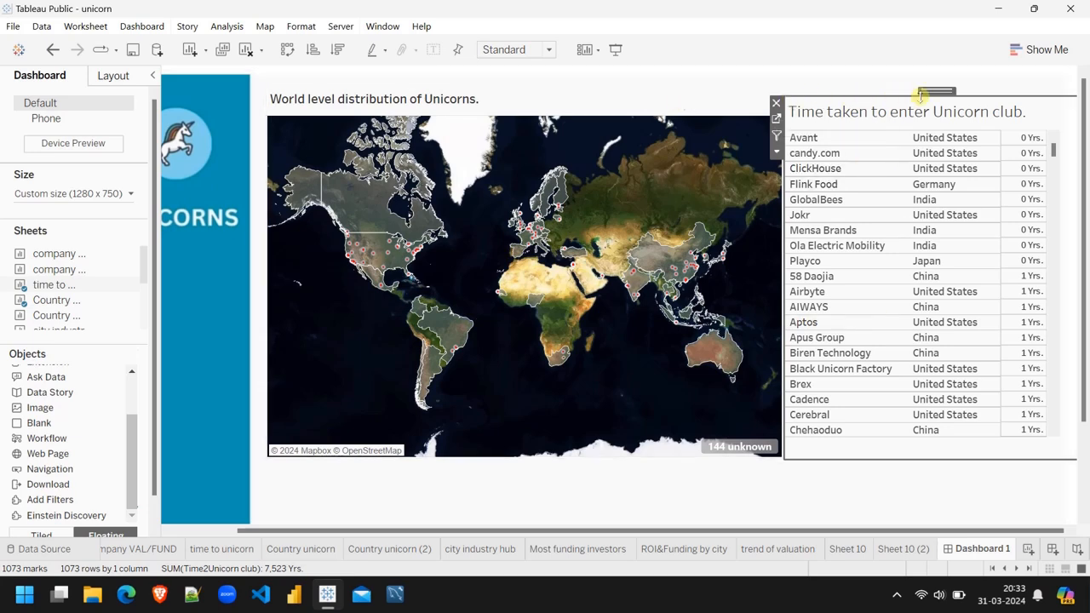
Move the map and the time to unicorn table lower on the dashboard, aligning their top edges side by side.
click(691, 100)
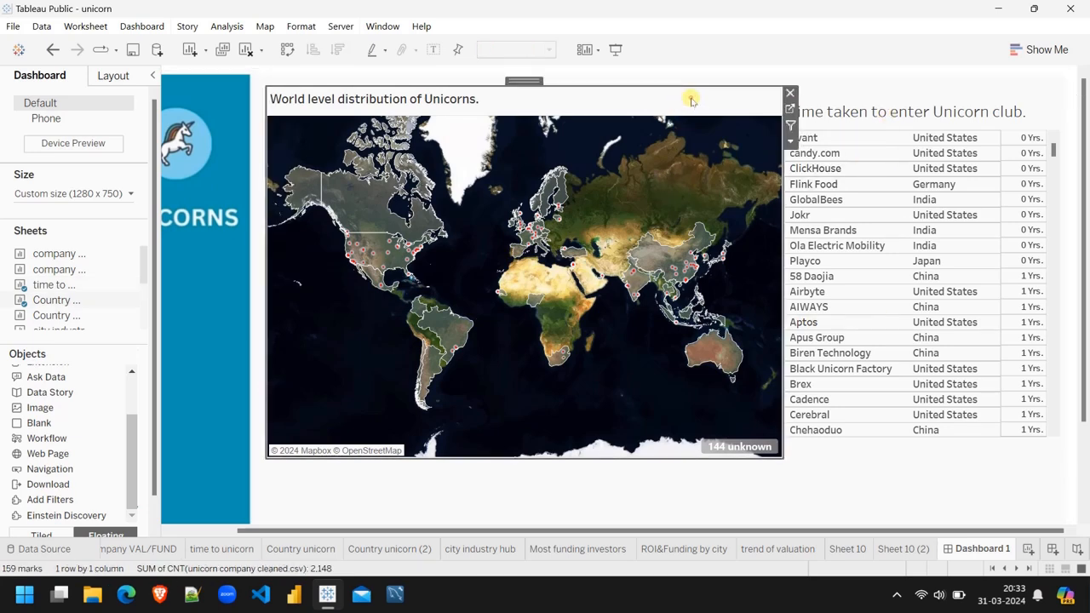
drag(530, 81, 531, 127)
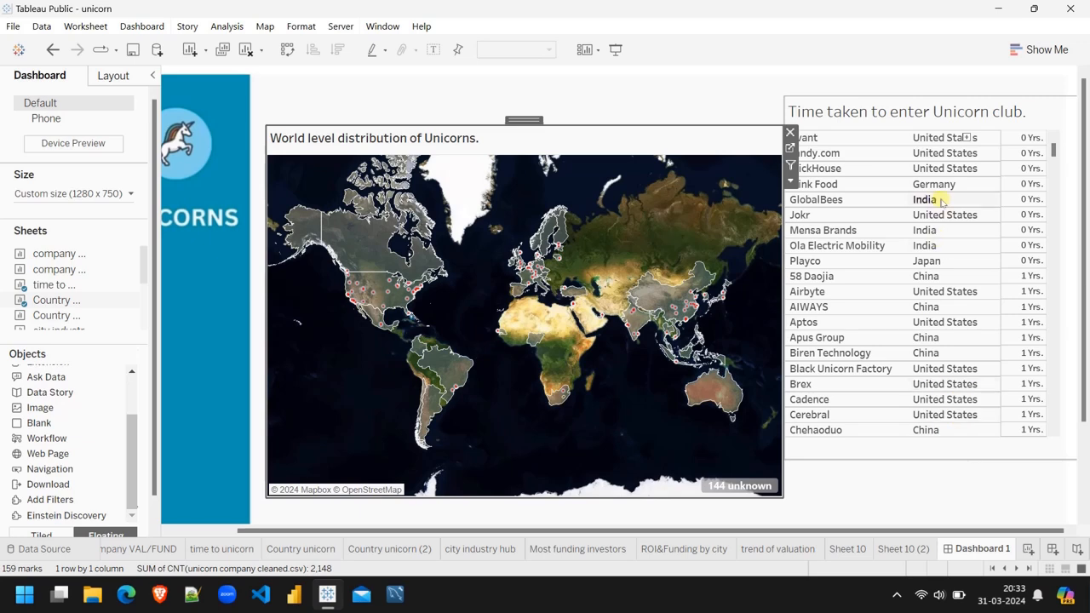
click(916, 101)
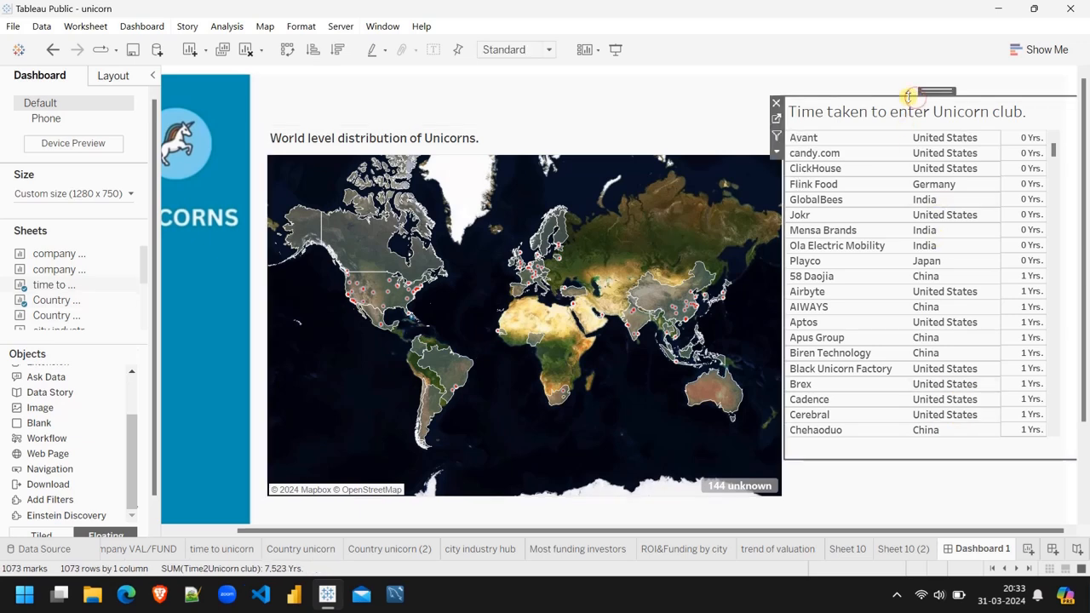
drag(935, 90, 798, 137)
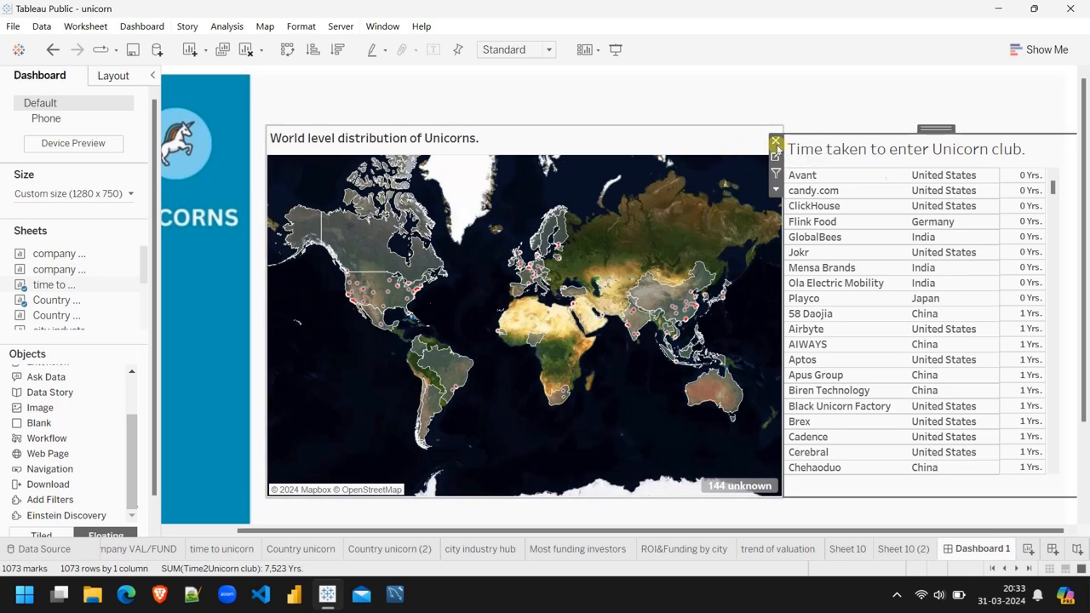
drag(867, 133, 866, 129)
Format the "Time taken to enter Unicorn club." title as bold at font size 12.
double_click(1022, 138)
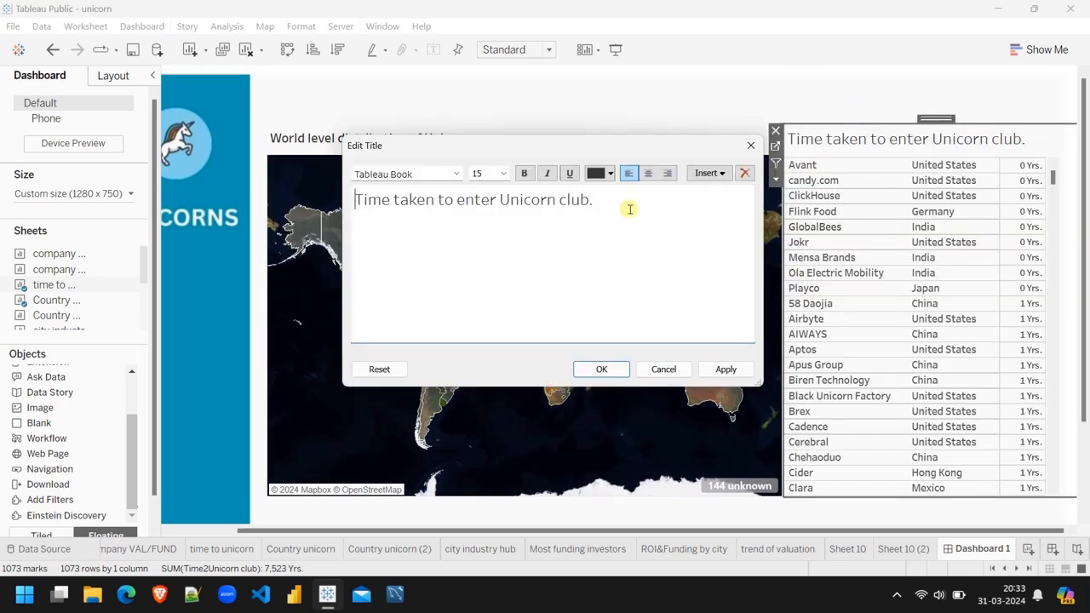
drag(593, 200, 339, 199)
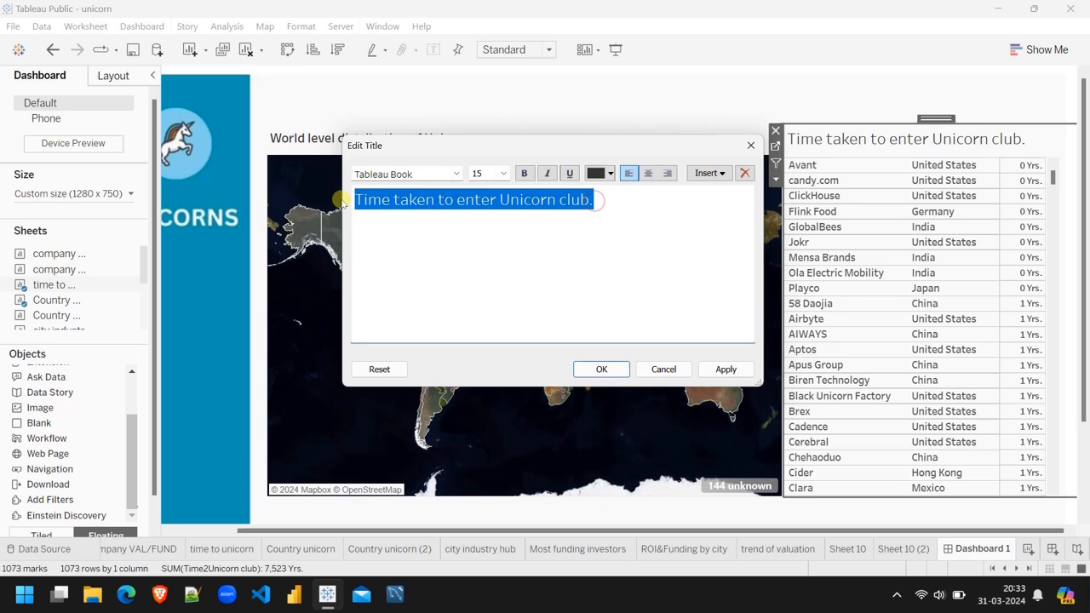
click(504, 174)
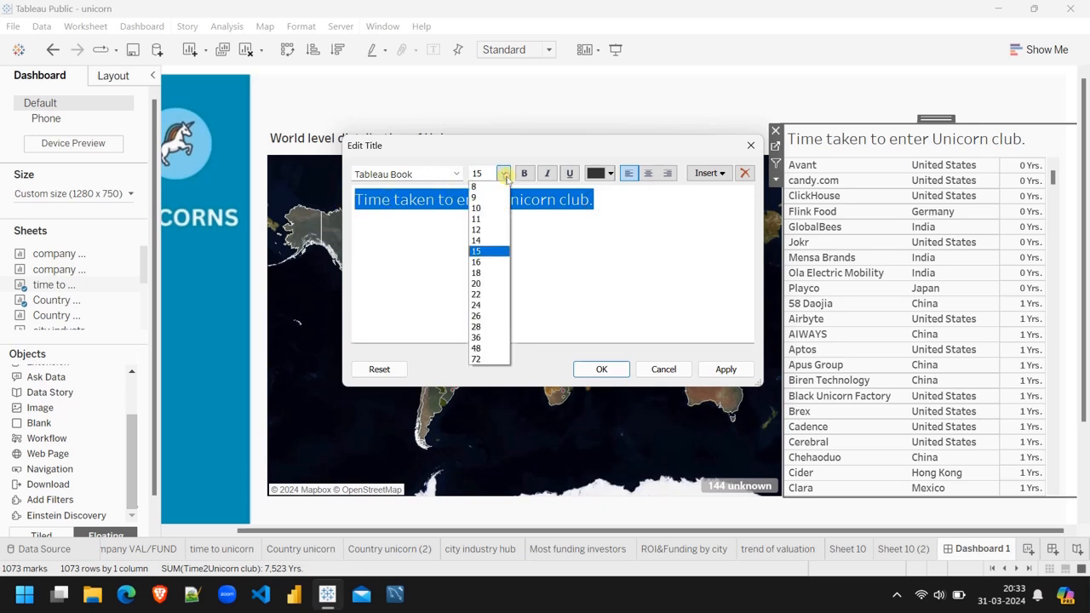
click(482, 227)
click(524, 173)
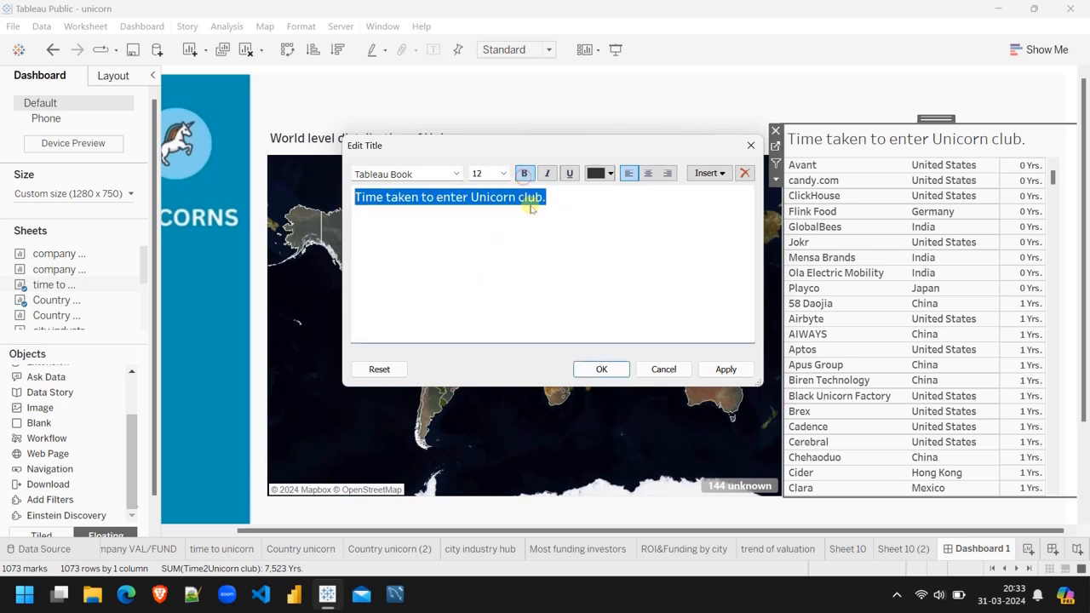
click(597, 370)
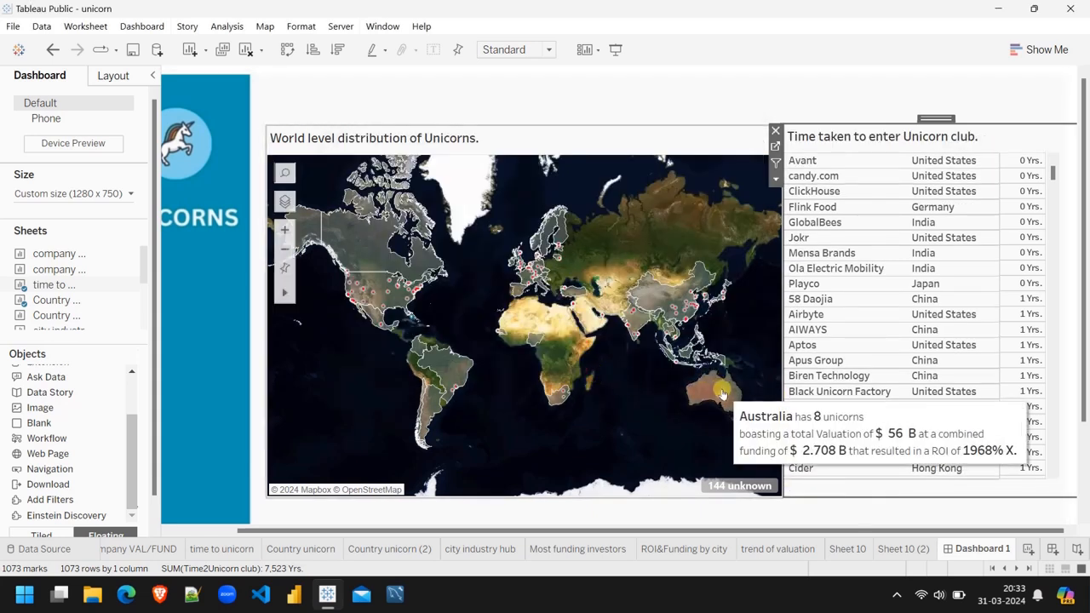
Narrow the map from its right edge and shift the table slightly right to leave a gap between them.
mouse_move(655, 338)
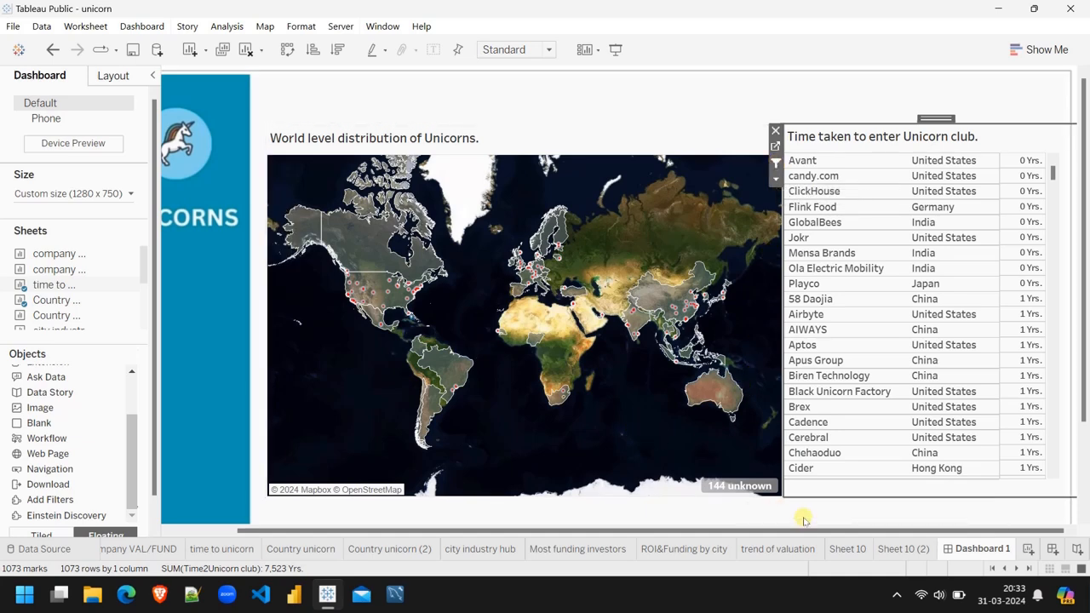
click(711, 508)
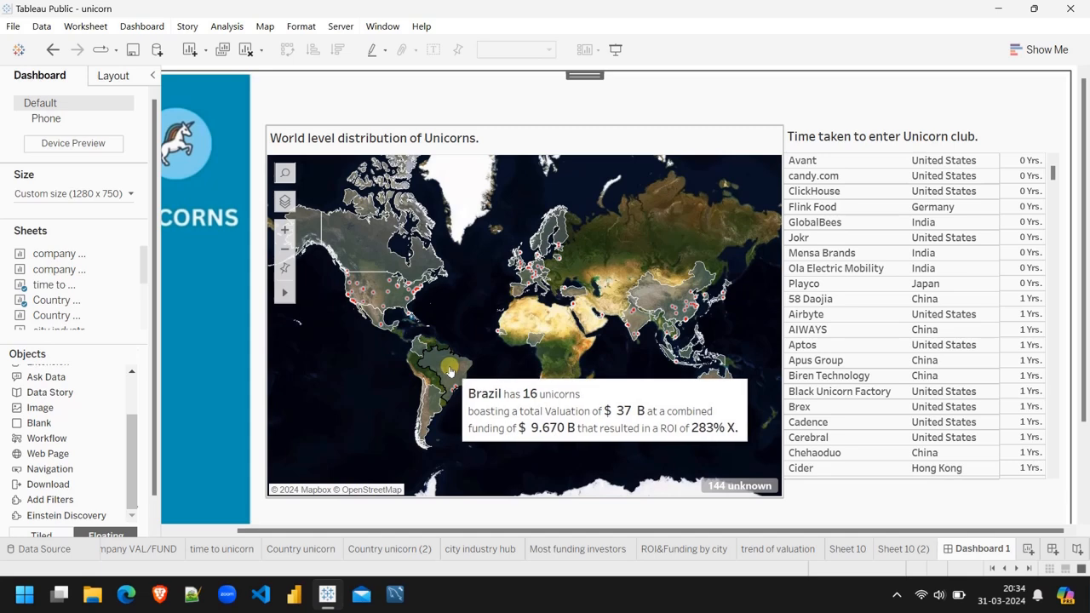
click(787, 166)
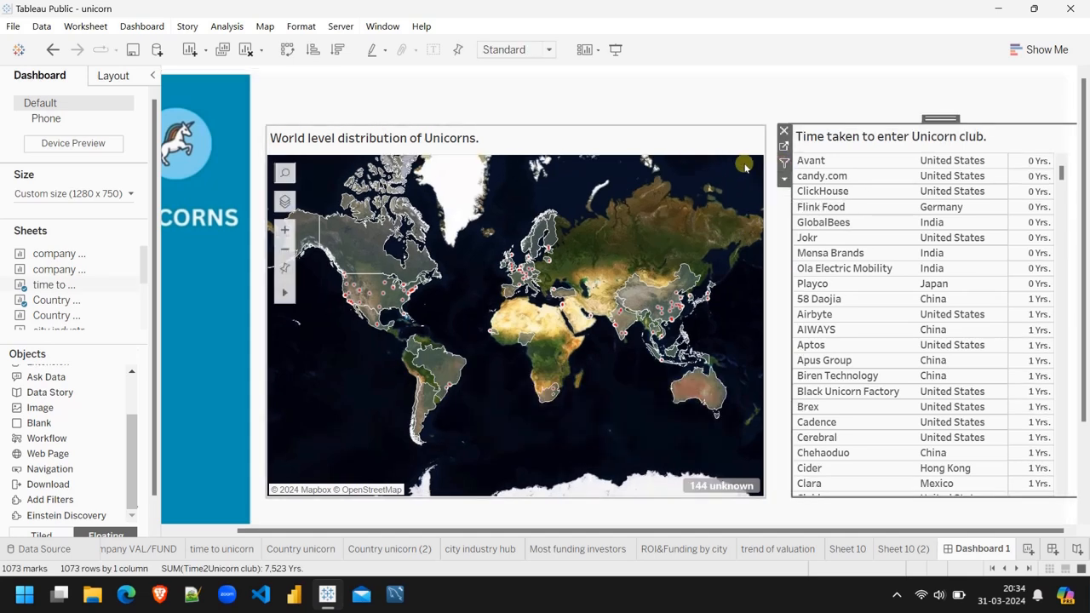
Use the World level distribution of Unicorns map as a filter and test it by selecting and deselecting China.
click(757, 166)
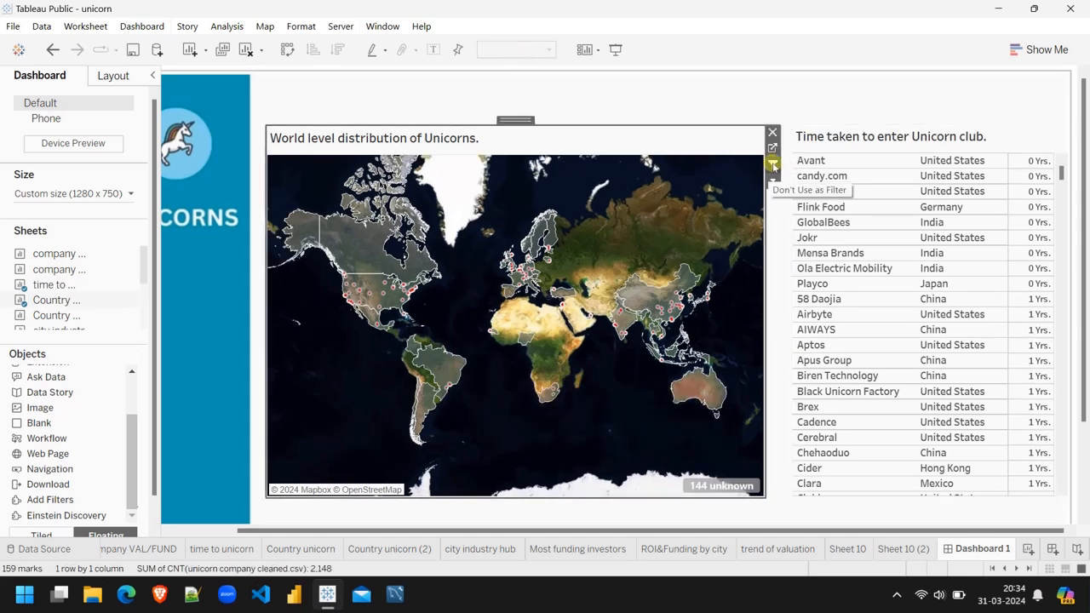
click(773, 166)
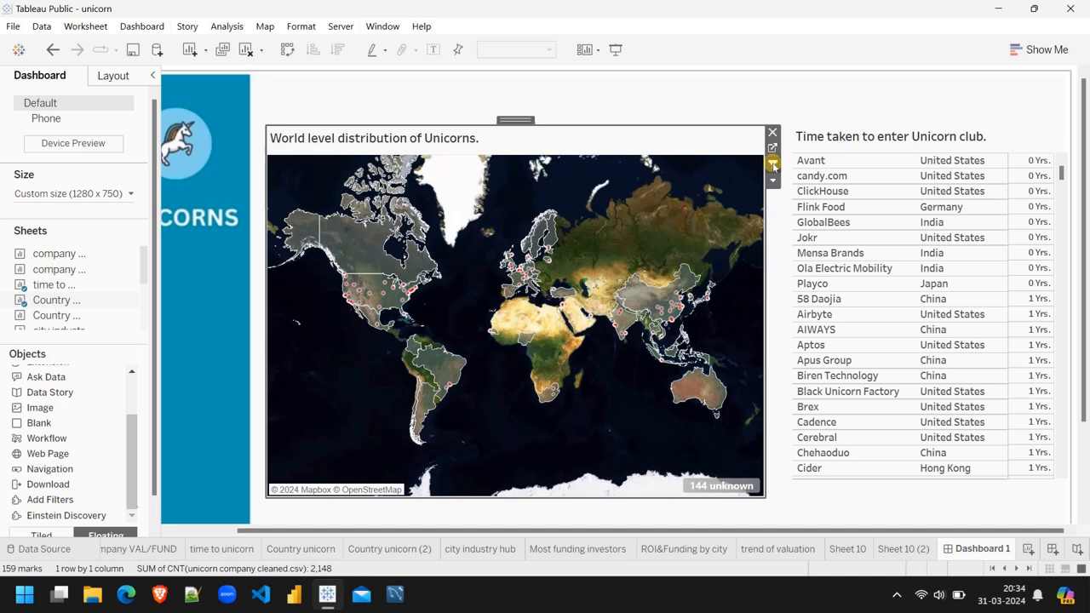
mouse_move(647, 300)
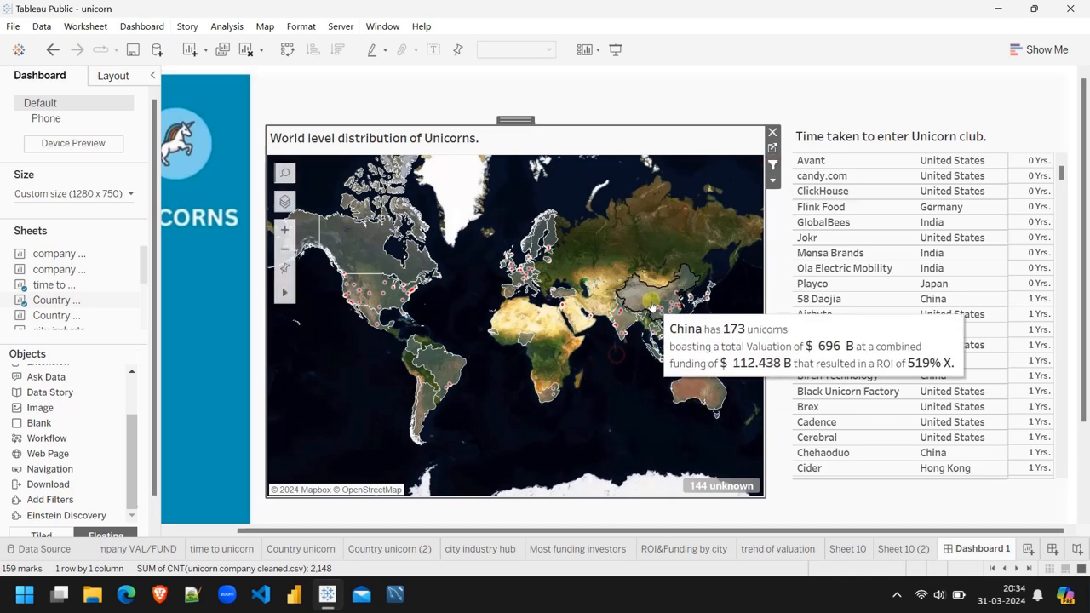
click(649, 300)
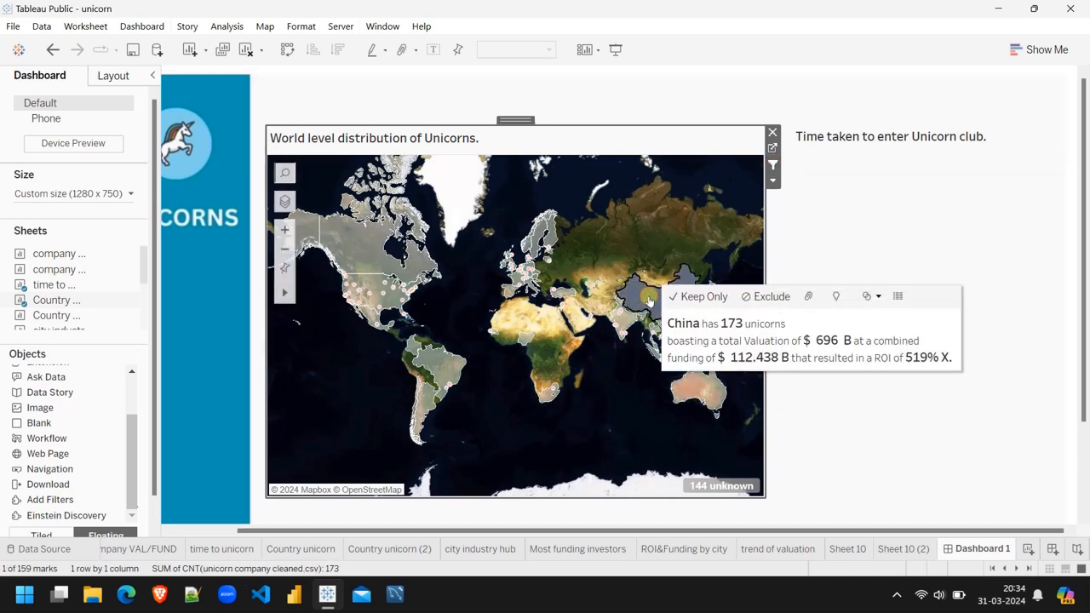
click(649, 300)
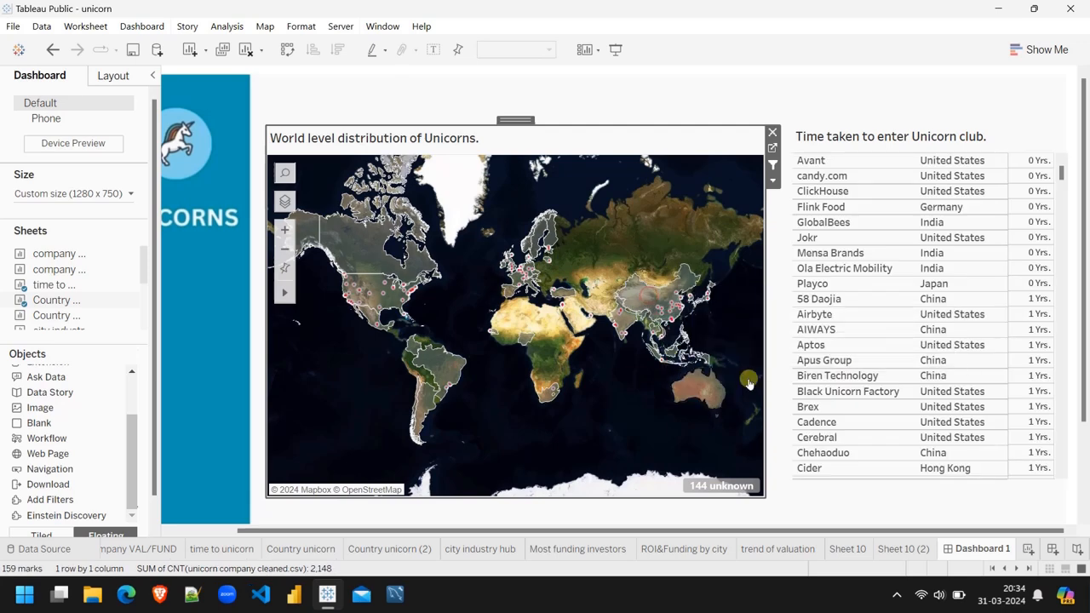
Slightly narrow the country column in the Time taken to enter Unicorn club table and preview the dashboard in presentation mode.
click(823, 193)
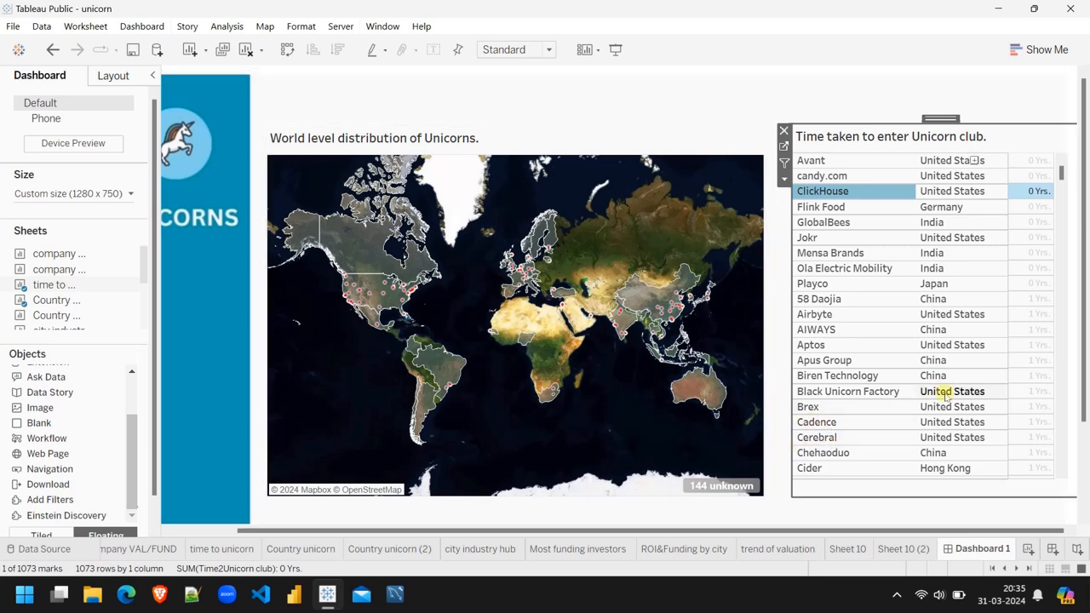
click(861, 191)
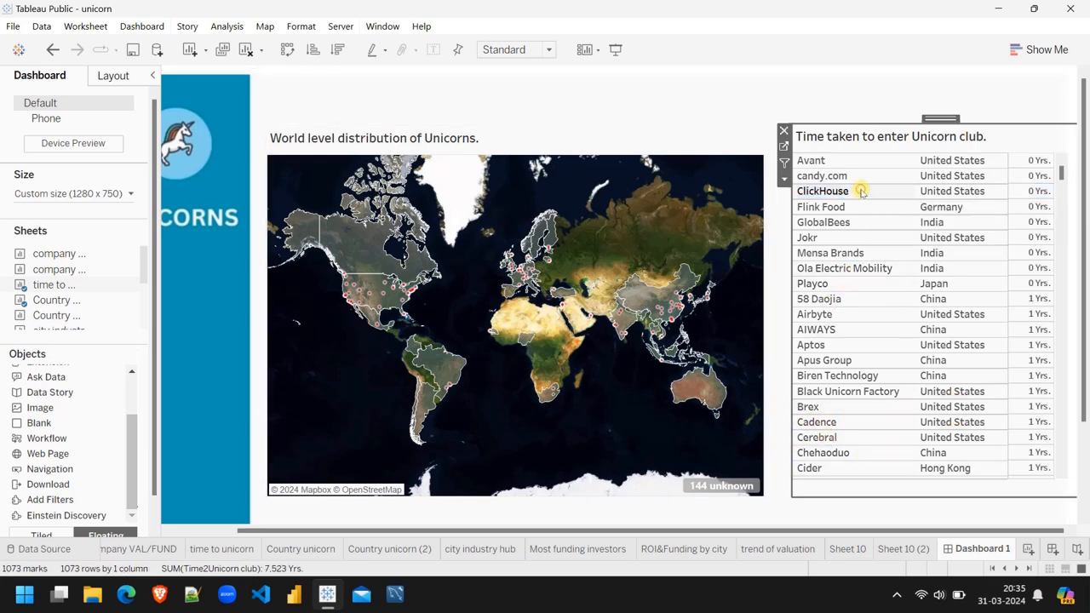
mouse_move(1019, 292)
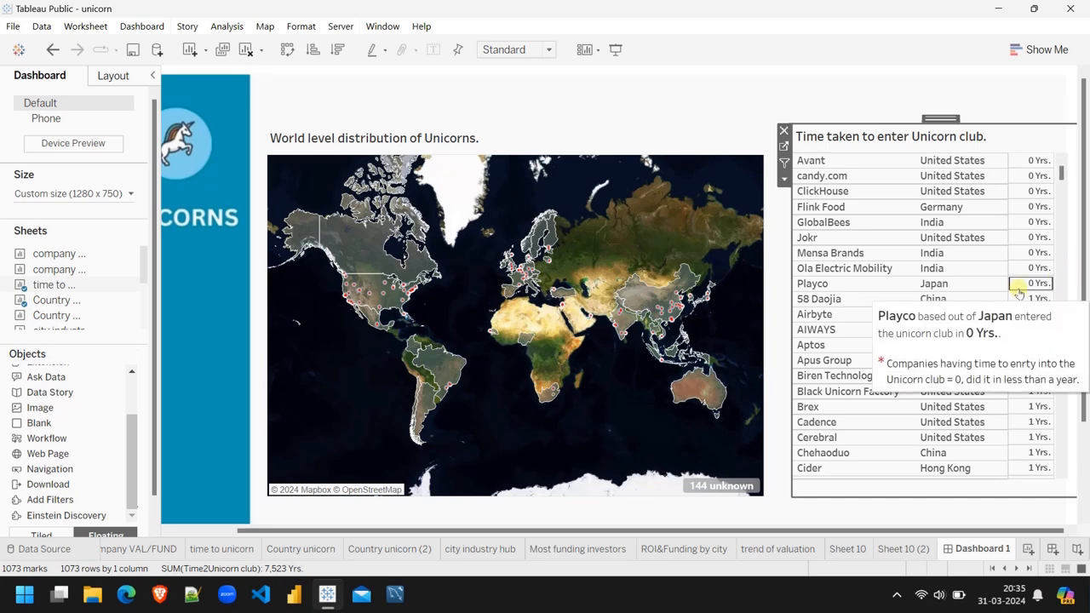
drag(1006, 288, 996, 289)
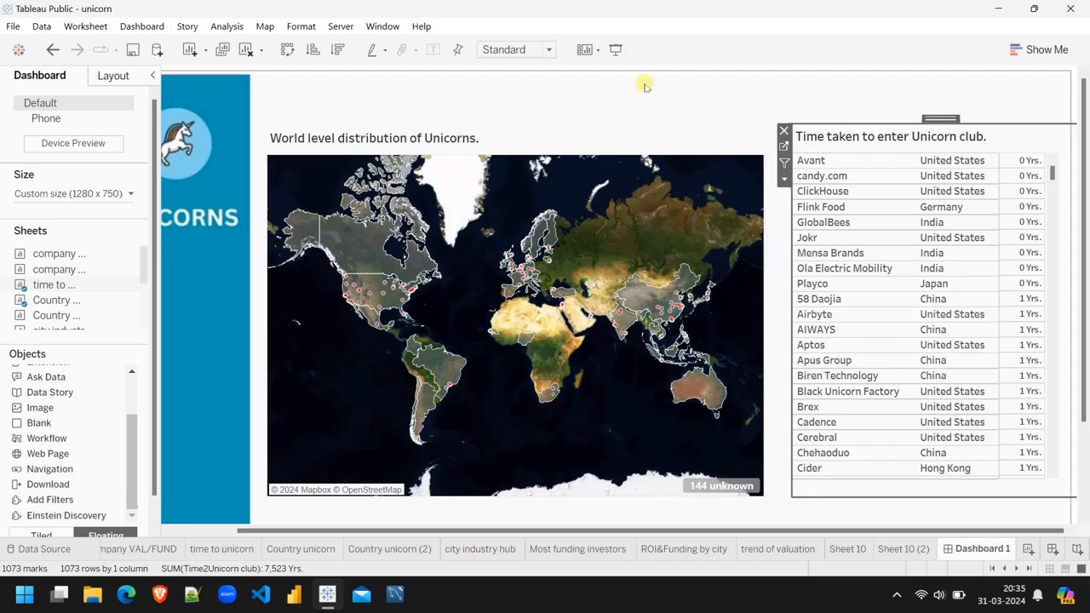
click(615, 51)
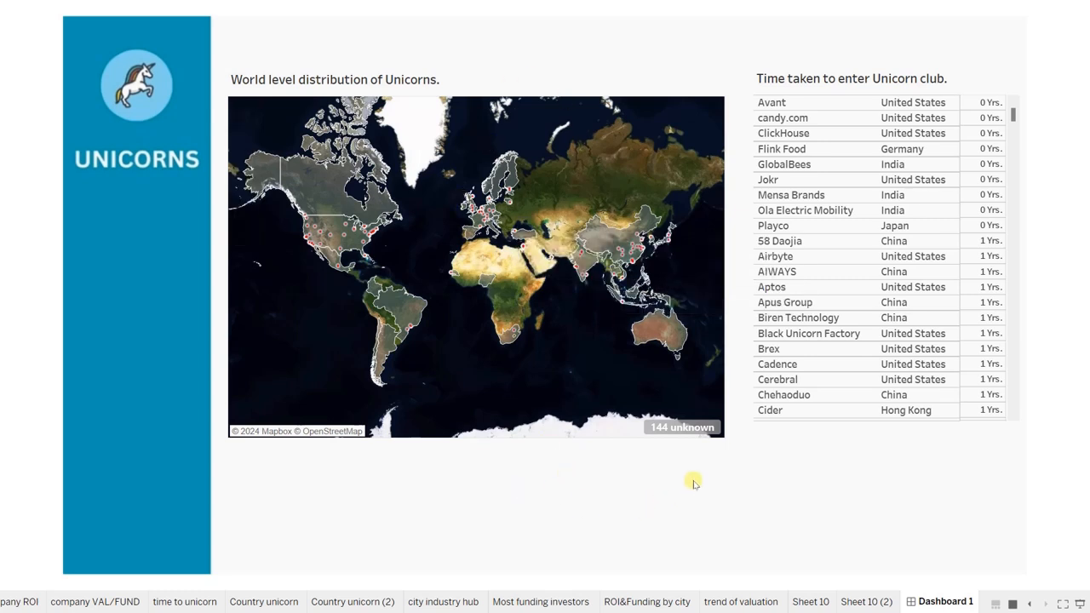
key(Escape)
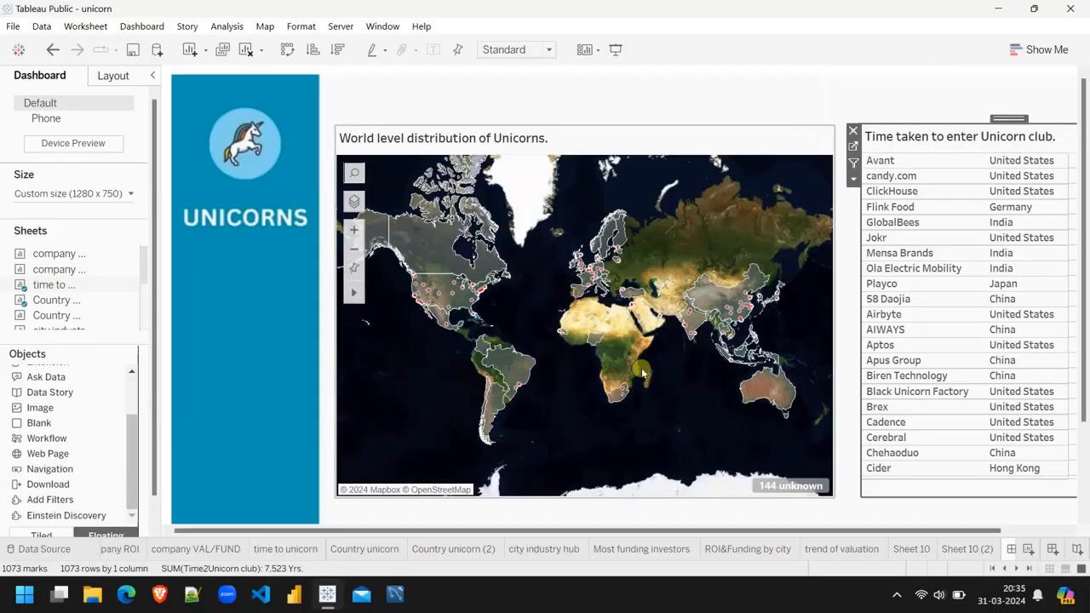
Place the trend of valuation sheet directly below the map and widen it past the map's right edge to beneath the table.
scroll(690, 515, down, 2)
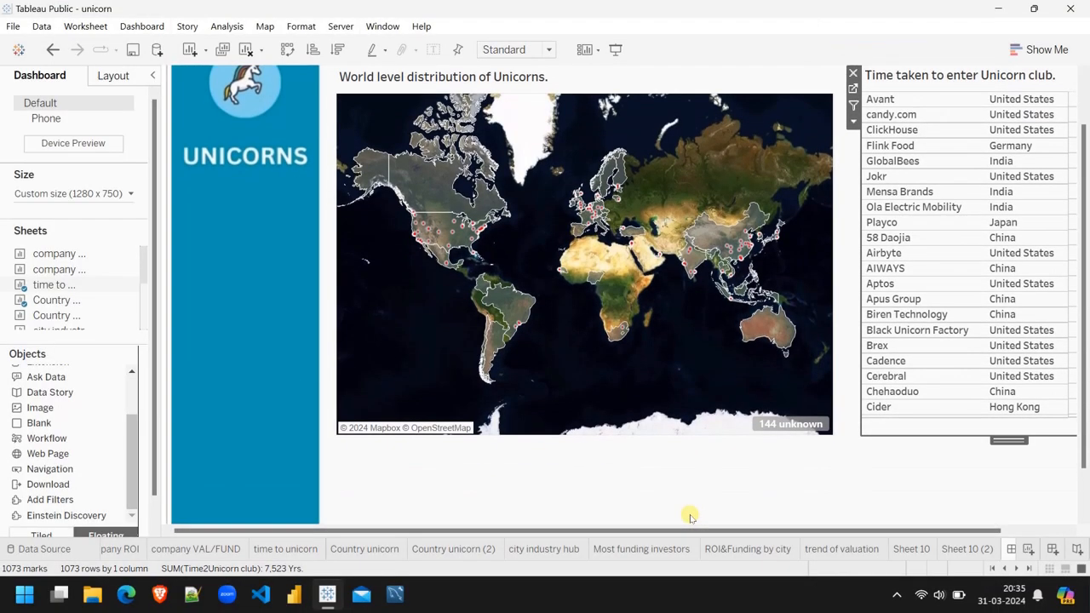
scroll(690, 515, down, 2)
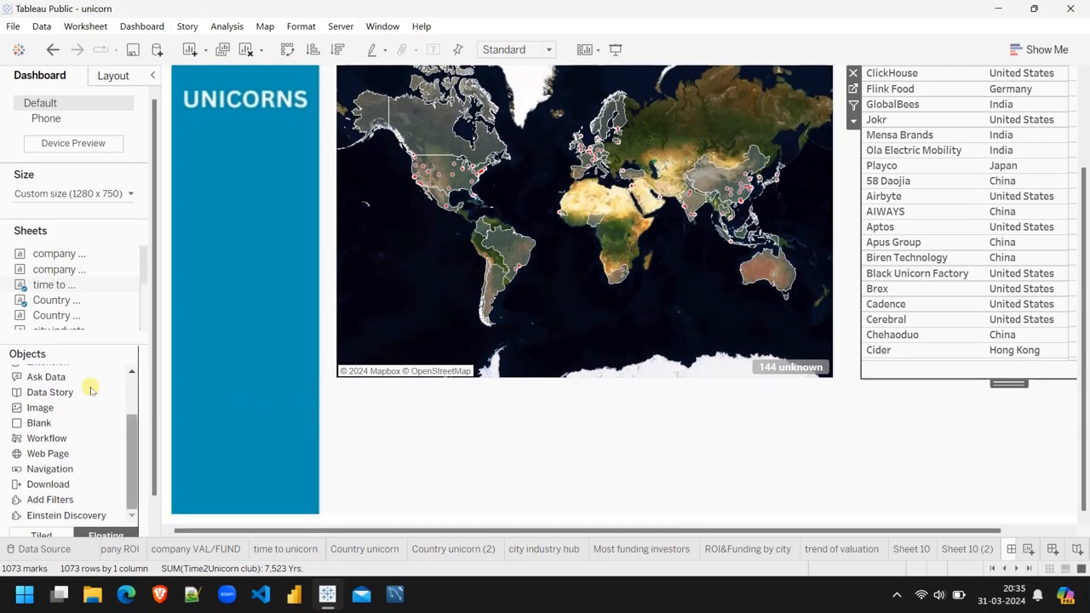
scroll(74, 293, down, 3)
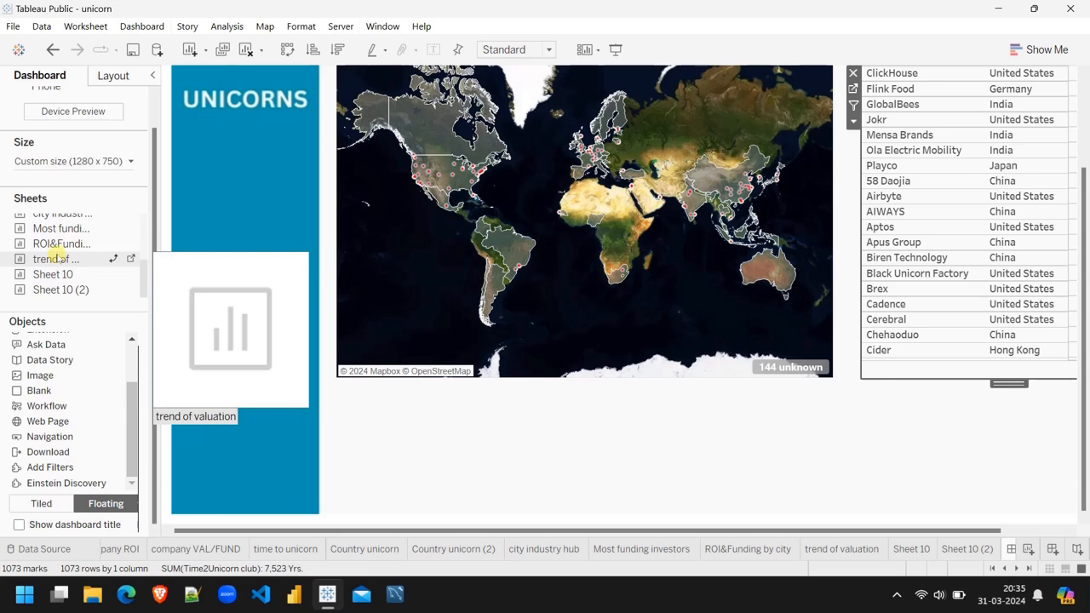
drag(56, 256, 338, 388)
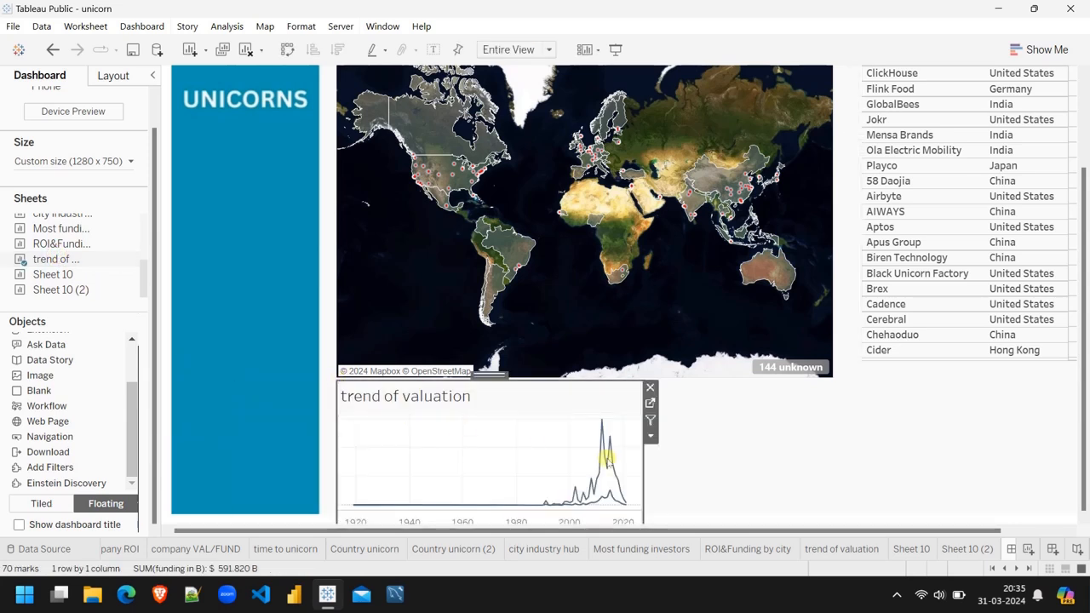
drag(644, 451, 990, 451)
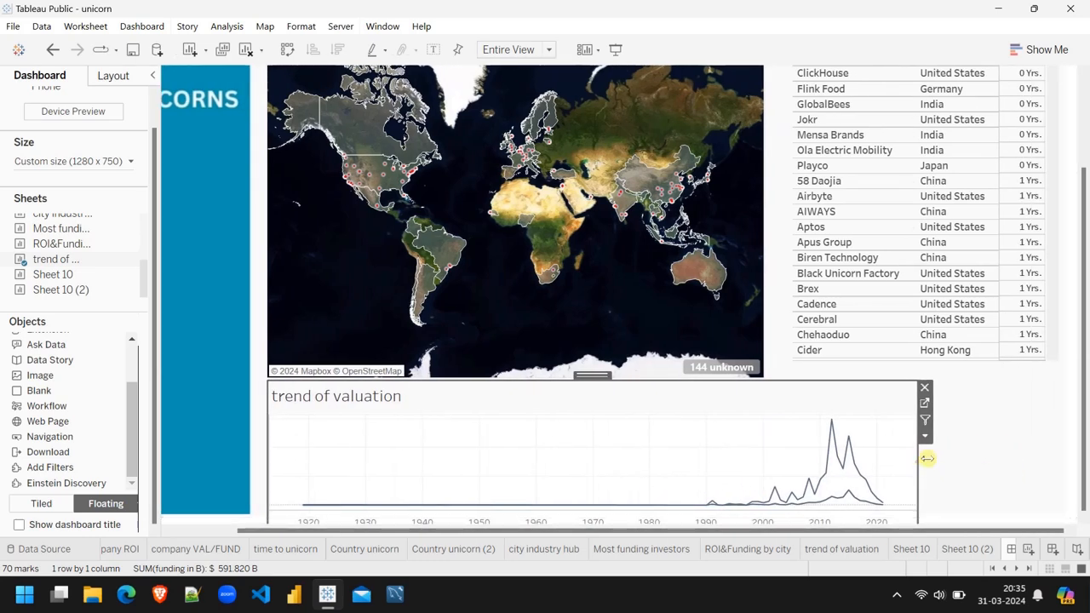
Widen the trend of valuation chart to the table's right edge and browse the companies in the Time taken to enter Unicorn club table.
drag(927, 458, 1059, 436)
click(985, 272)
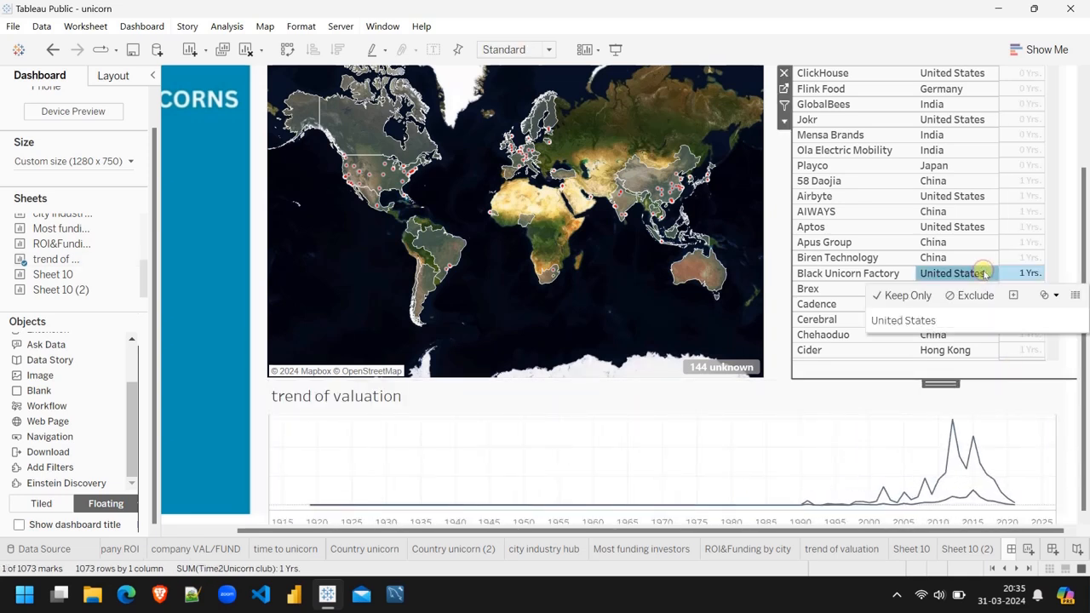
scroll(985, 274, up, 3)
scroll(985, 278, down, 5)
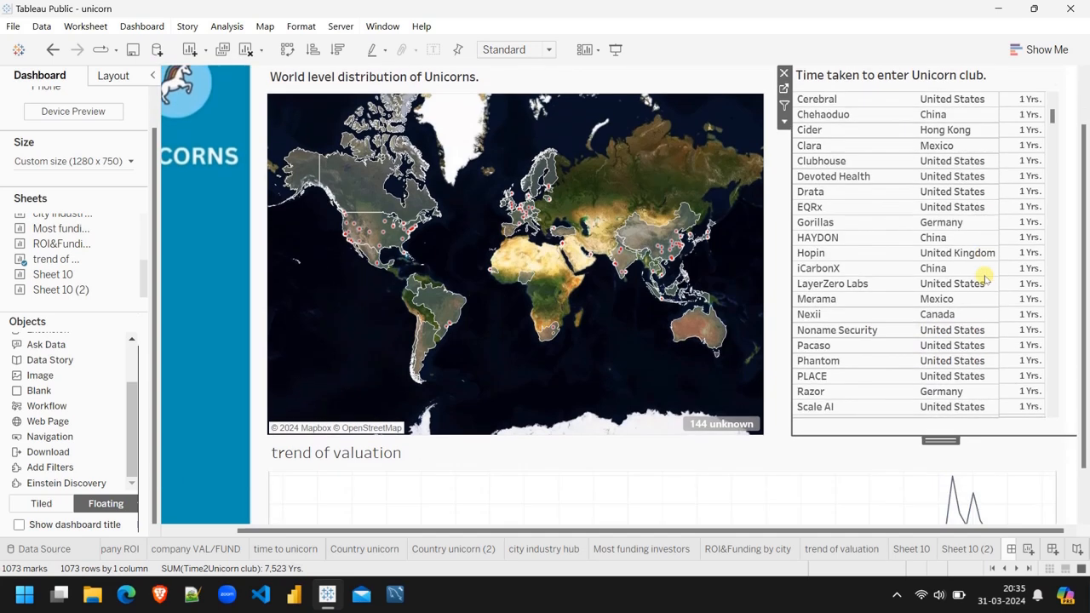
scroll(704, 426, up, 2)
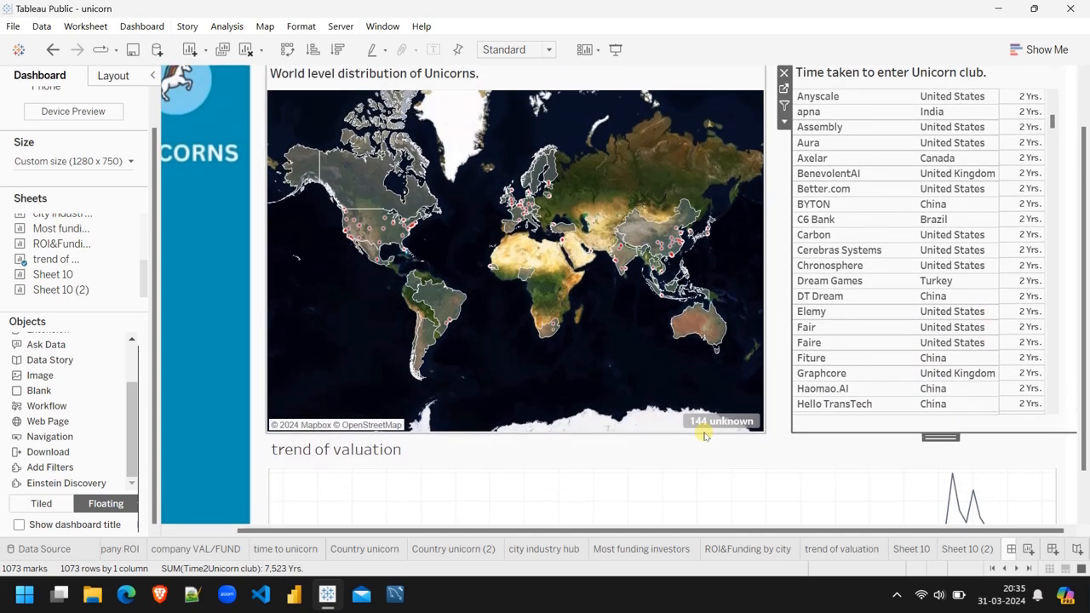
Check the layout of the map and the trend of valuation chart by previewing the dashboard in presentation mode.
click(726, 78)
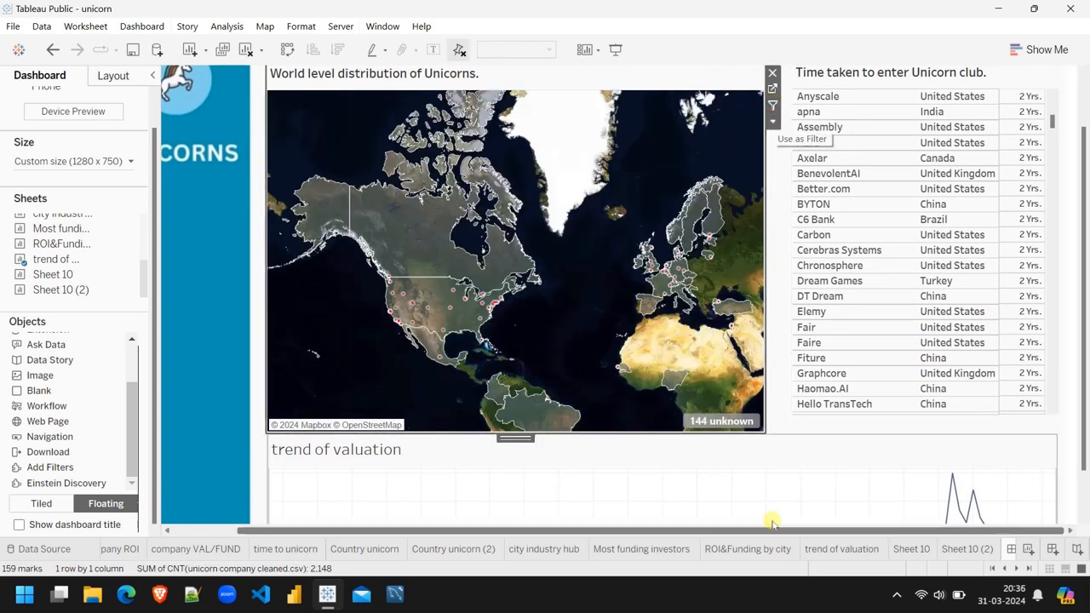
click(760, 474)
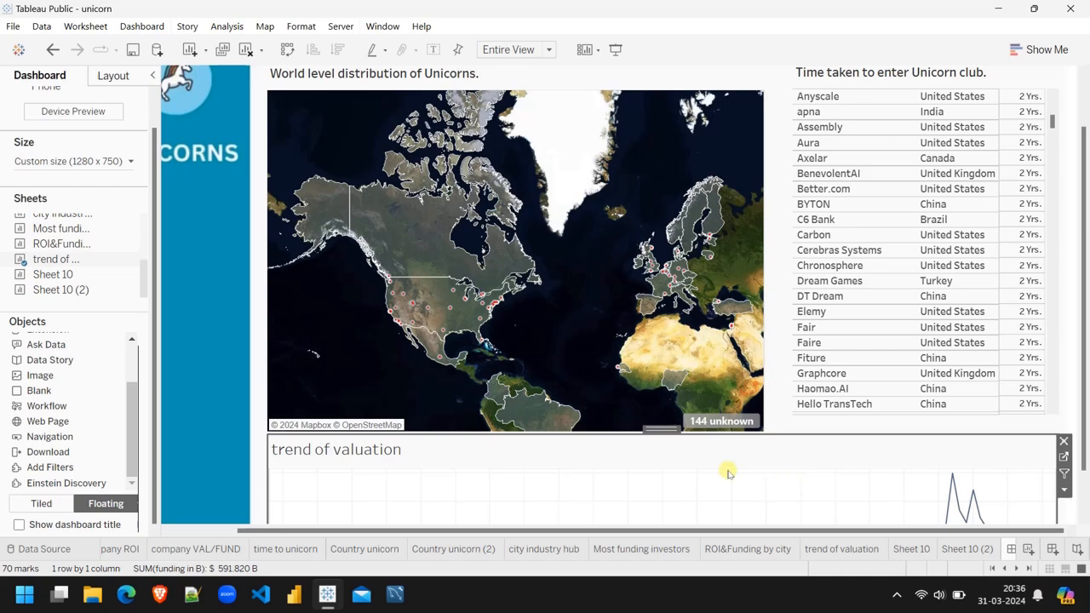
click(616, 49)
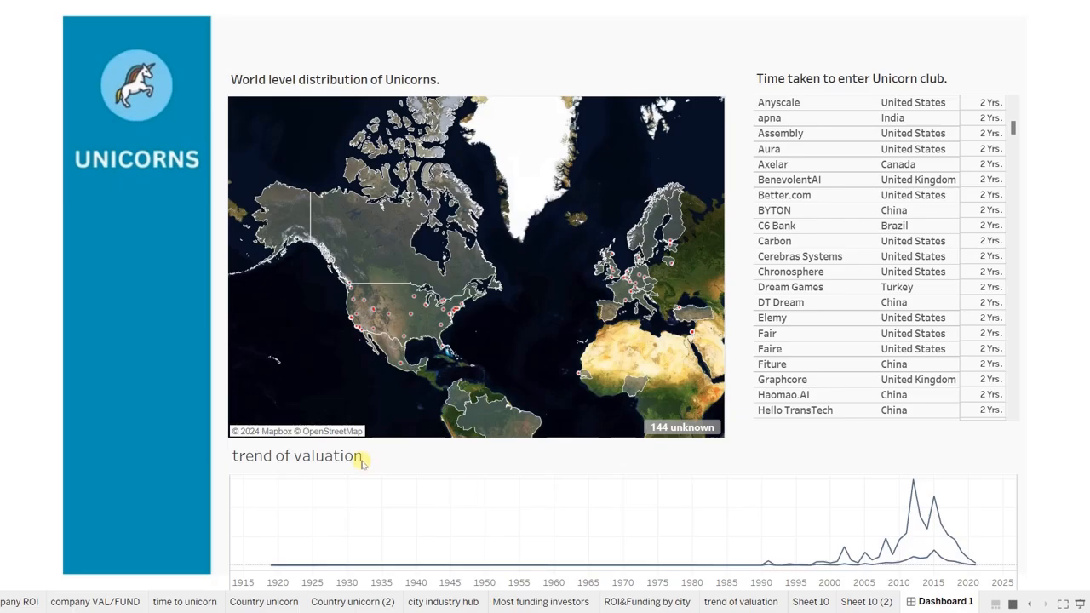
key(Escape)
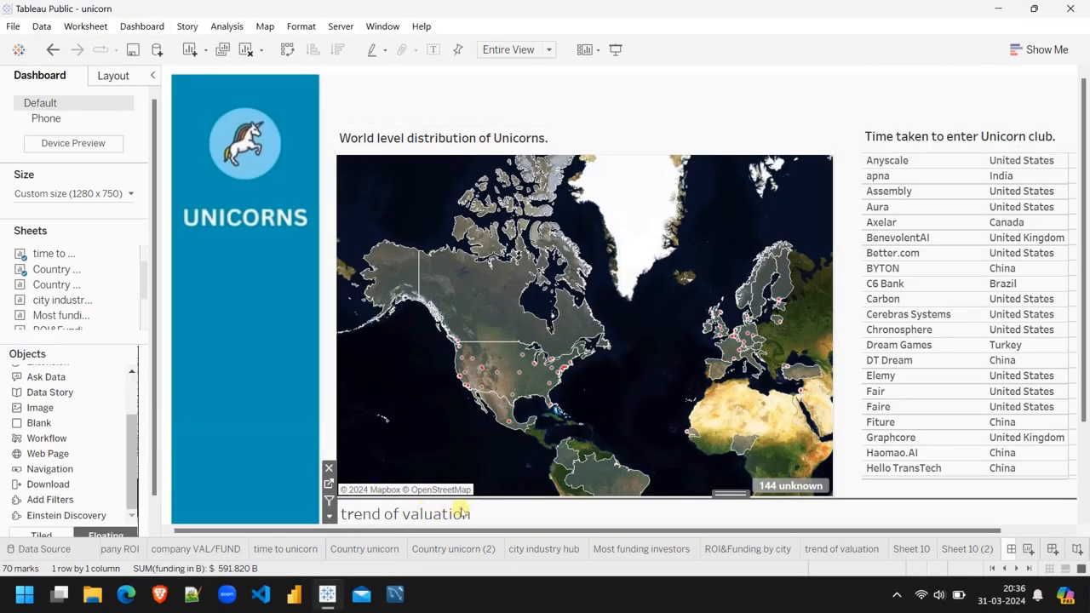
Replace the sheet-name title of the trend of valuation chart with Valuation Trend.
double_click(463, 514)
key(ctrl+a)
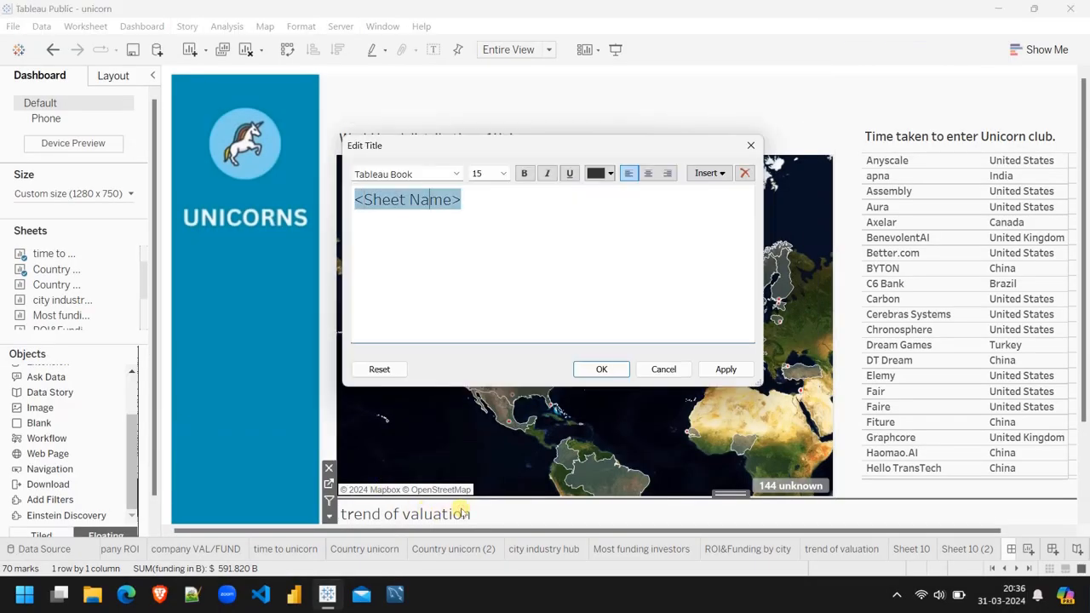
key(BackSpace)
key(BackSpace)
key(BackSpace)
key(BackSpace)
key(BackSpace)
key(BackSpace)
key(BackSpace)
key(BackSpace)
key(BackSpace)
key(BackSpace)
key(BackSpace)
key(BackSpace)
text(Valuat)
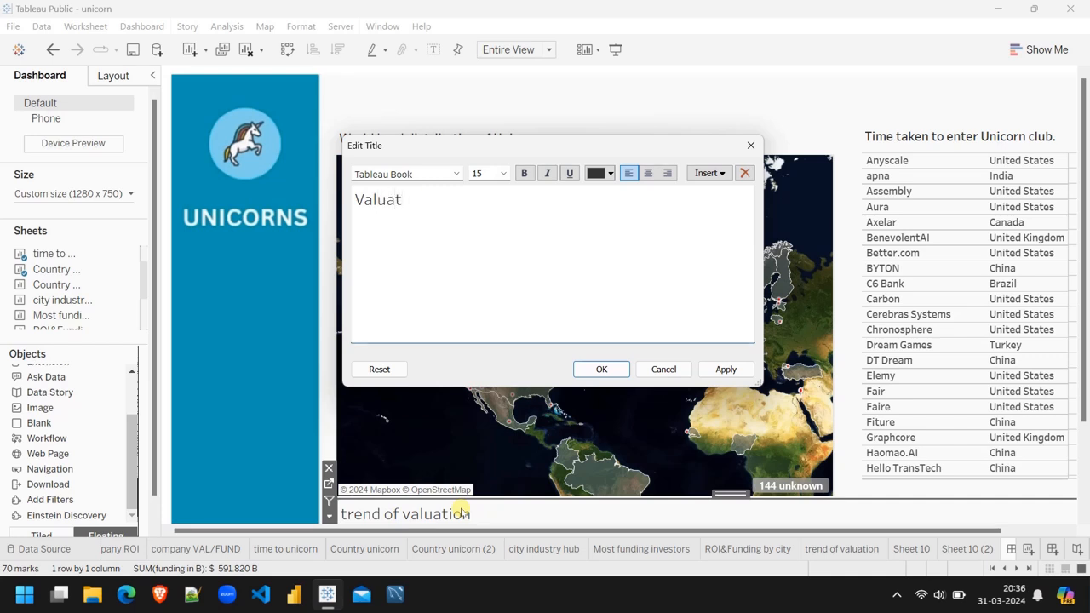
key(BackSpace)
text(t)
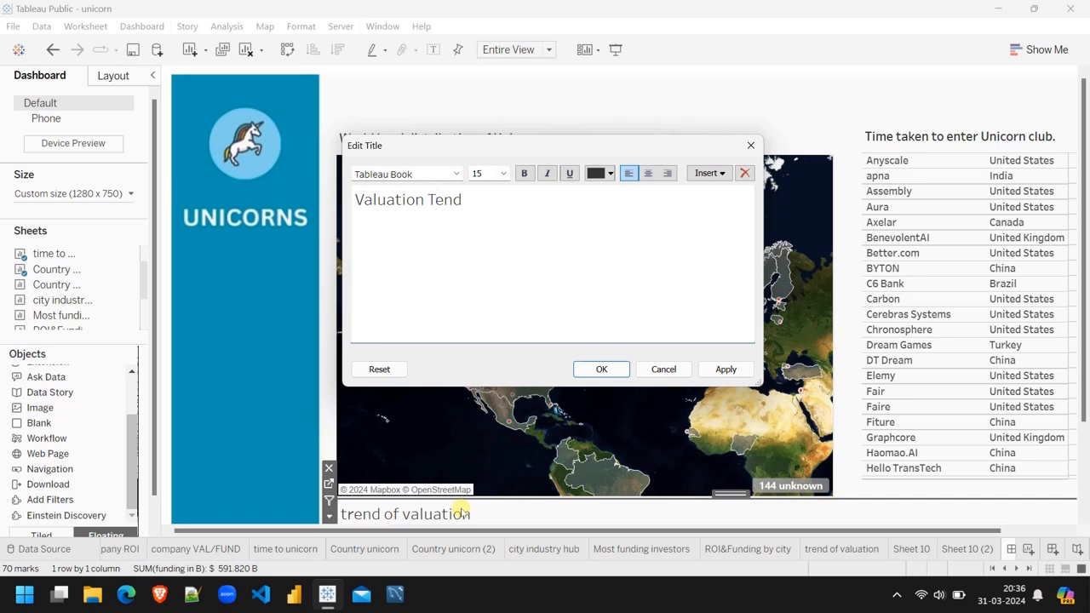
Format the whole Valuation Trend title as 12-point bold text and apply it to the chart.
key(End)
key(ctrl+shift+Left)
key(ctrl+shift+Left)
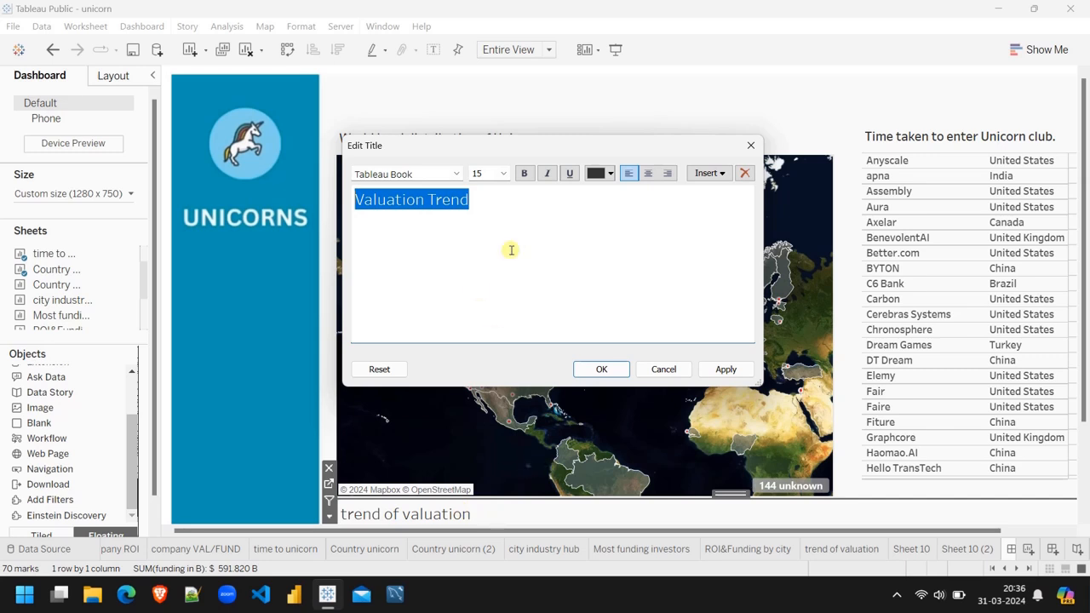
click(503, 174)
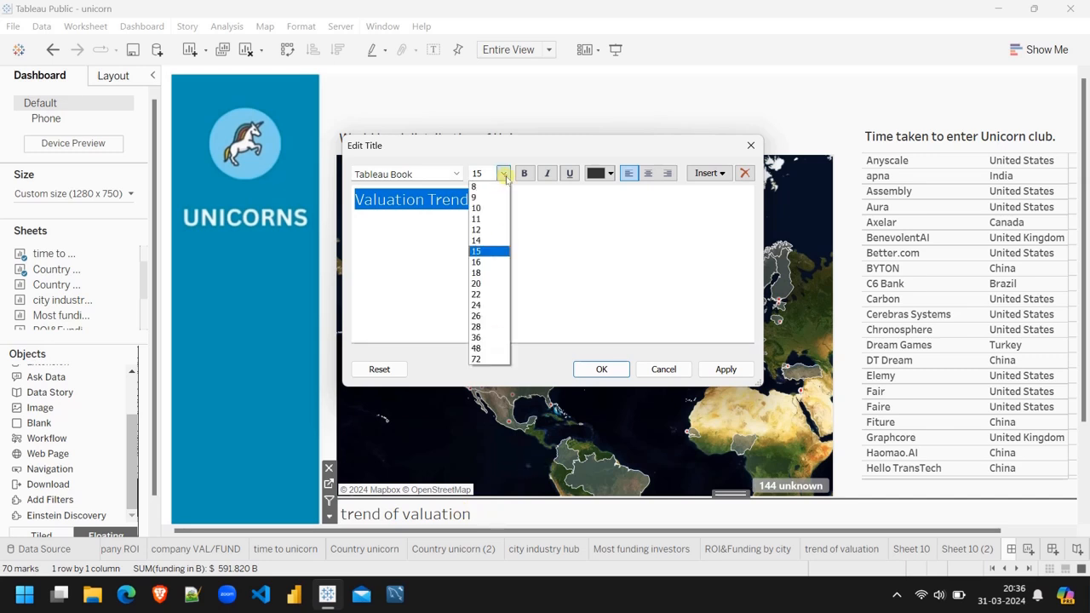
click(480, 230)
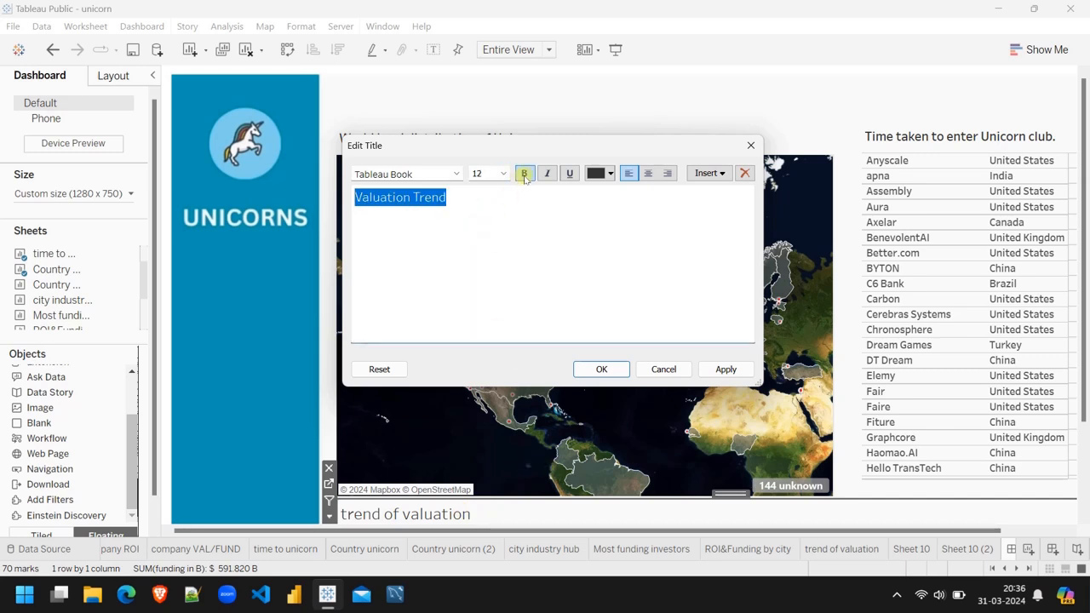
click(524, 174)
click(598, 369)
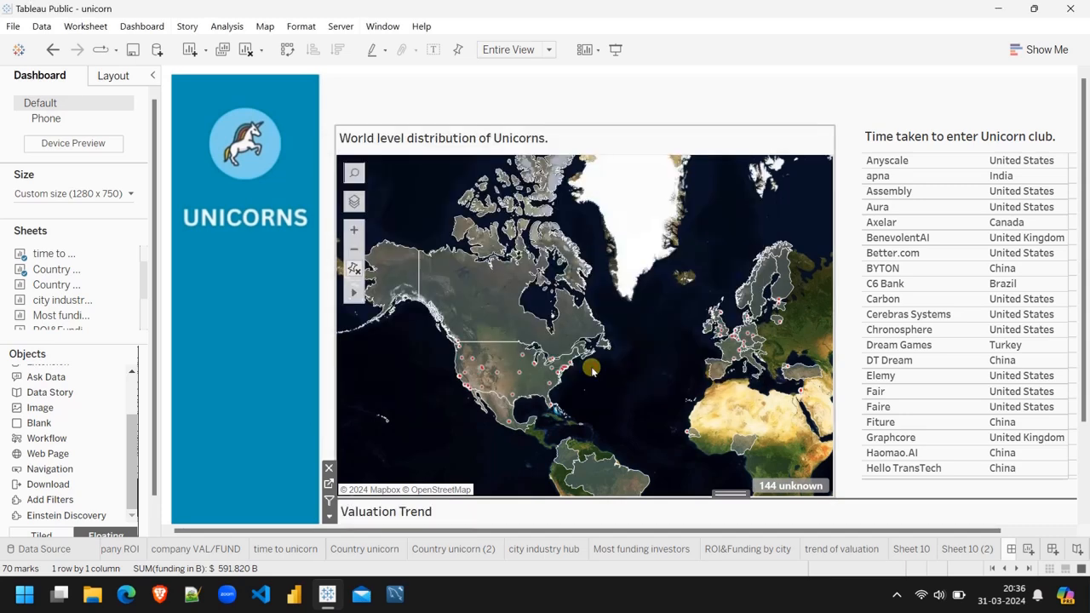
Shorten the Valuation Trend chart from its upper edge and shift it to leave a narrow gap below the map.
scroll(261, 422, down, 3)
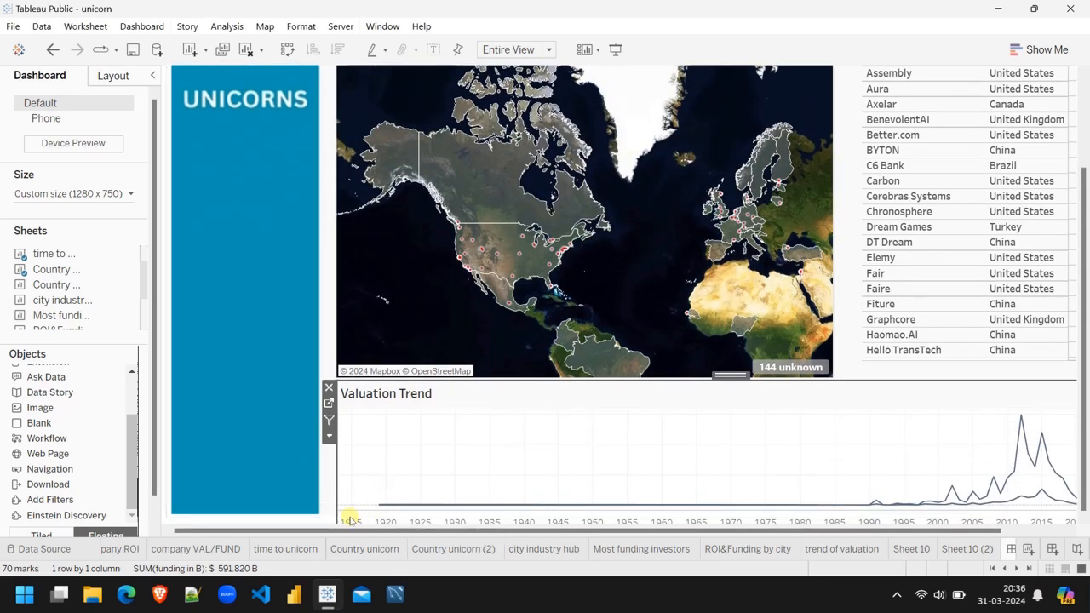
drag(518, 379, 519, 407)
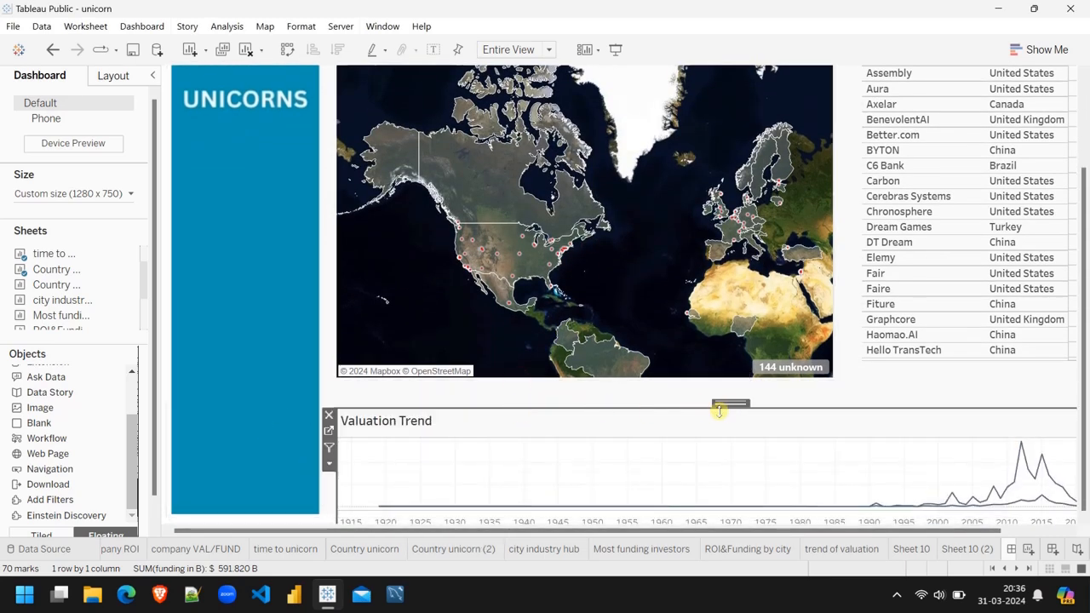
drag(728, 404, 729, 390)
Reset the World level distribution of Unicorns map to its full world view.
right_click(810, 428)
click(811, 428)
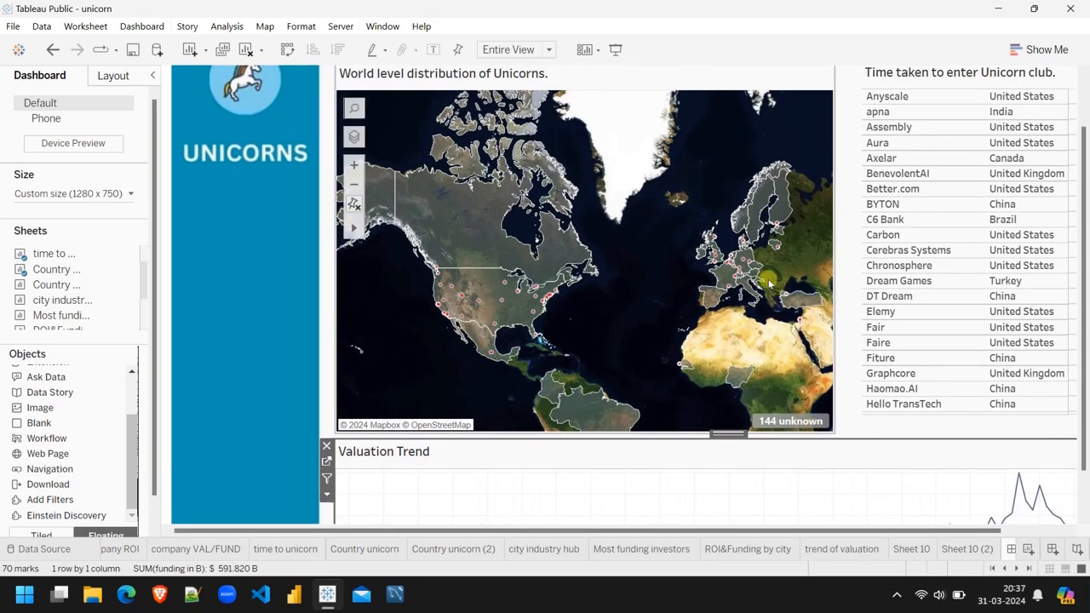
click(355, 205)
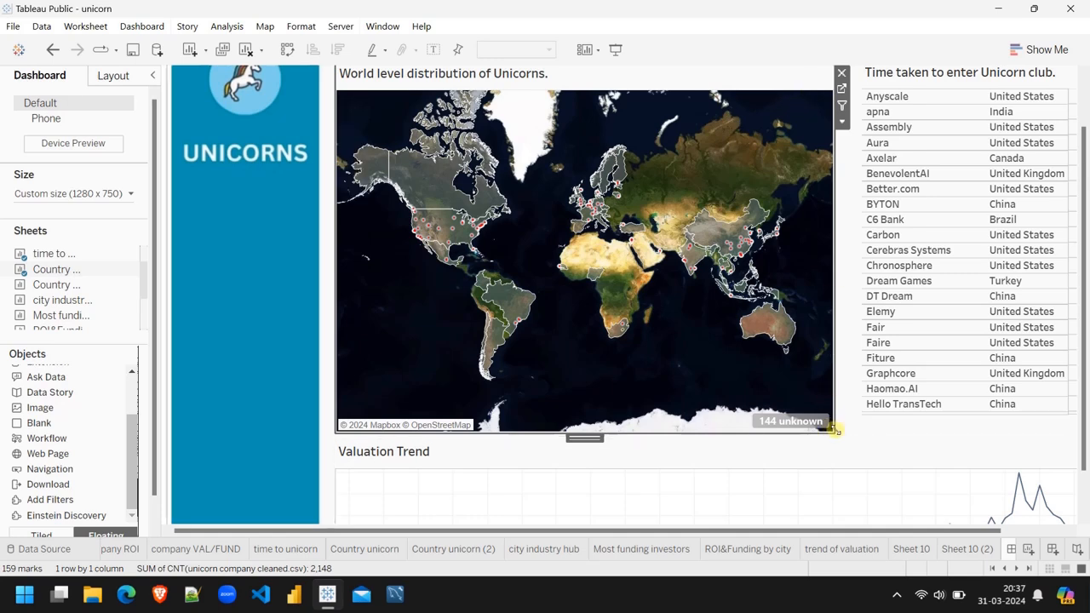
Shrink the world distribution map and move it slightly lower and inward on the dashboard, leaving space above it.
drag(834, 430, 758, 382)
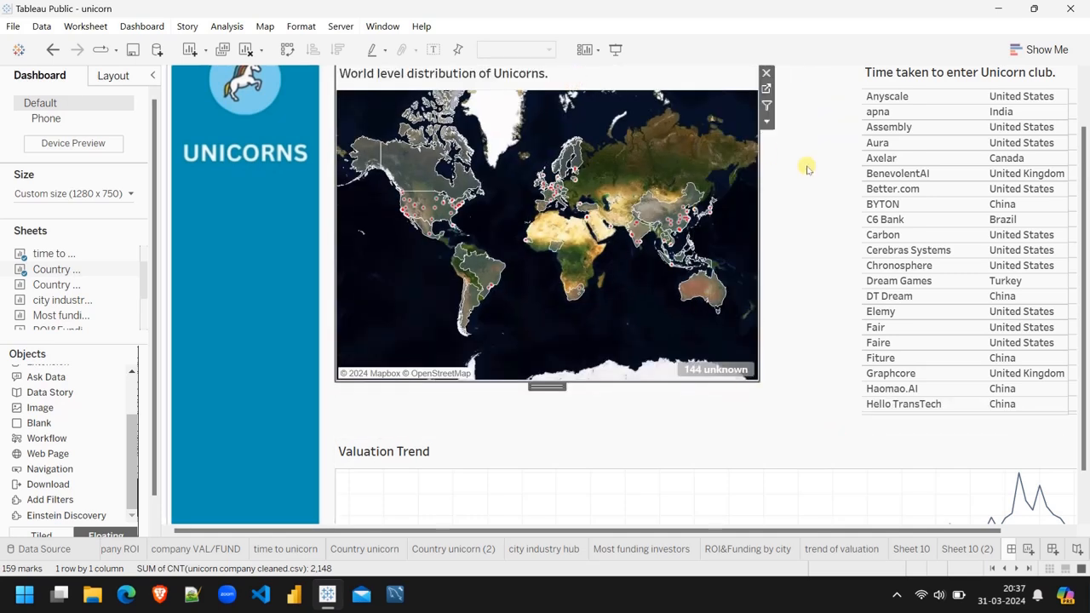
scroll(805, 166, up, 2)
drag(555, 124, 575, 172)
click(830, 259)
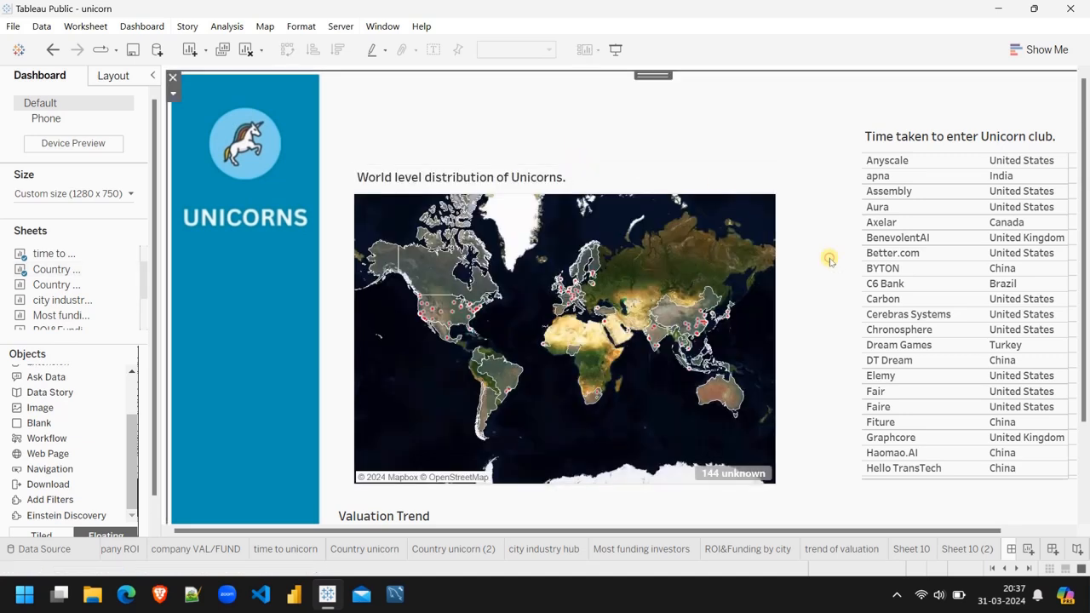
Move the "Time taken to enter Unicorn club" table down beside the map and trim its width to fit inside the dashboard.
click(891, 141)
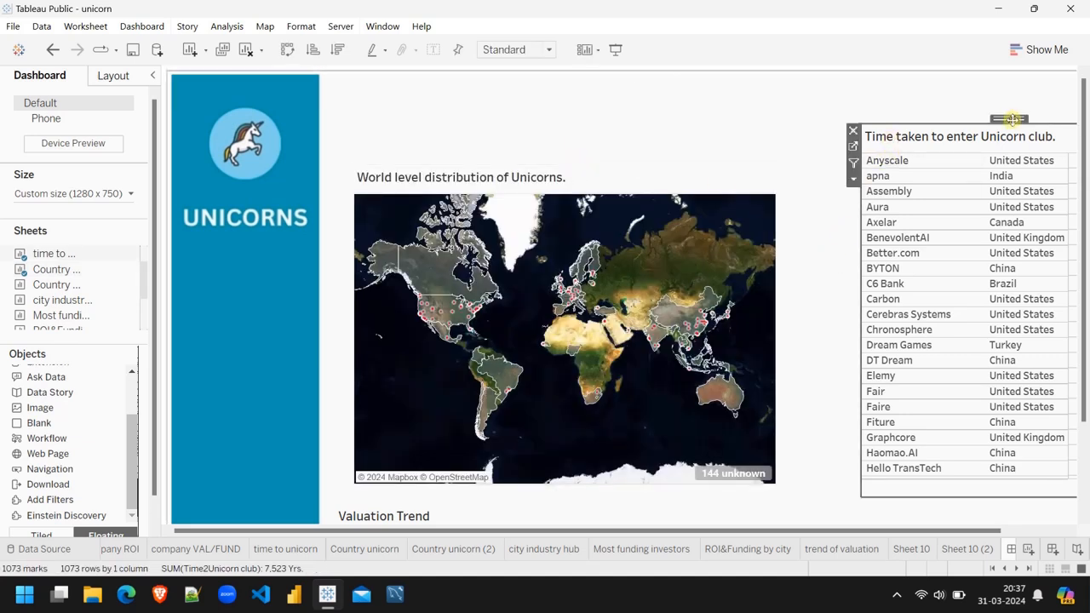
drag(1012, 120, 983, 165)
scroll(970, 129, right, 2)
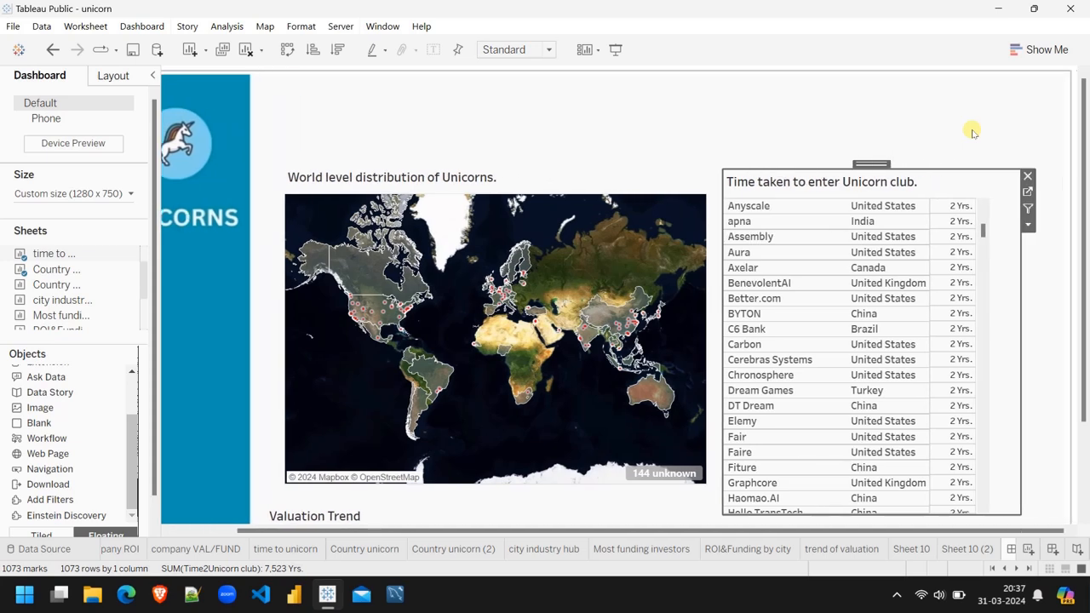
drag(1022, 300, 993, 304)
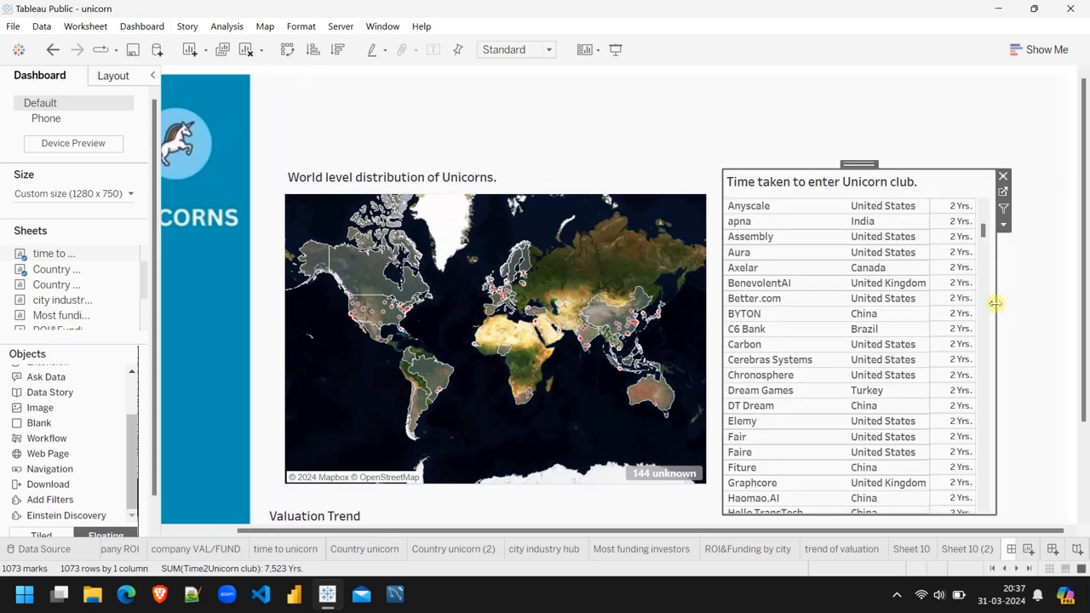
drag(871, 163, 901, 173)
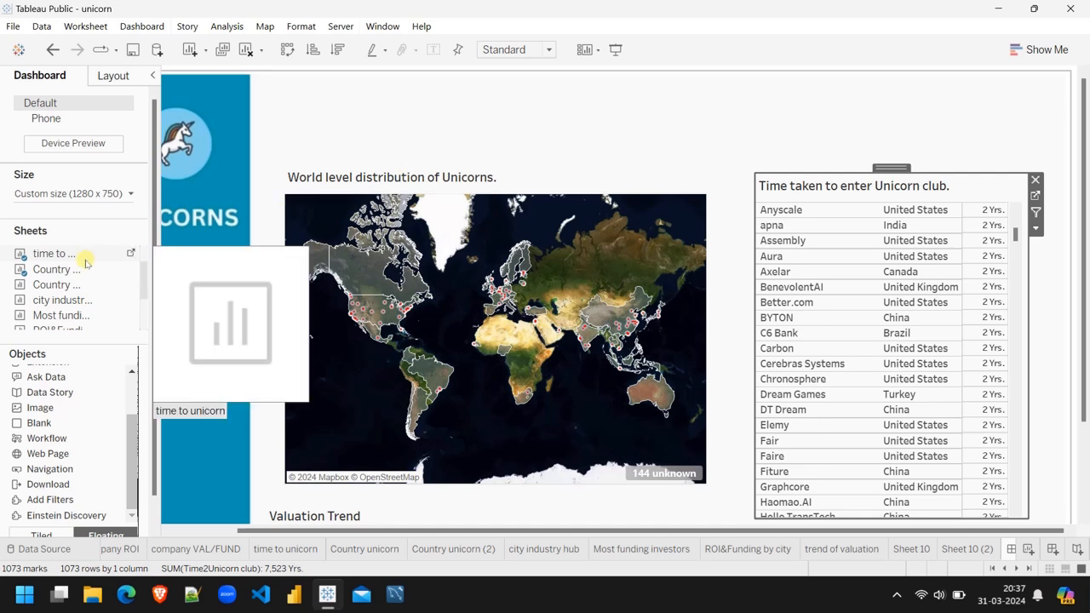
Add Sheet 10 as a floating object above the map and hide its column headers.
scroll(81, 269, down, 3)
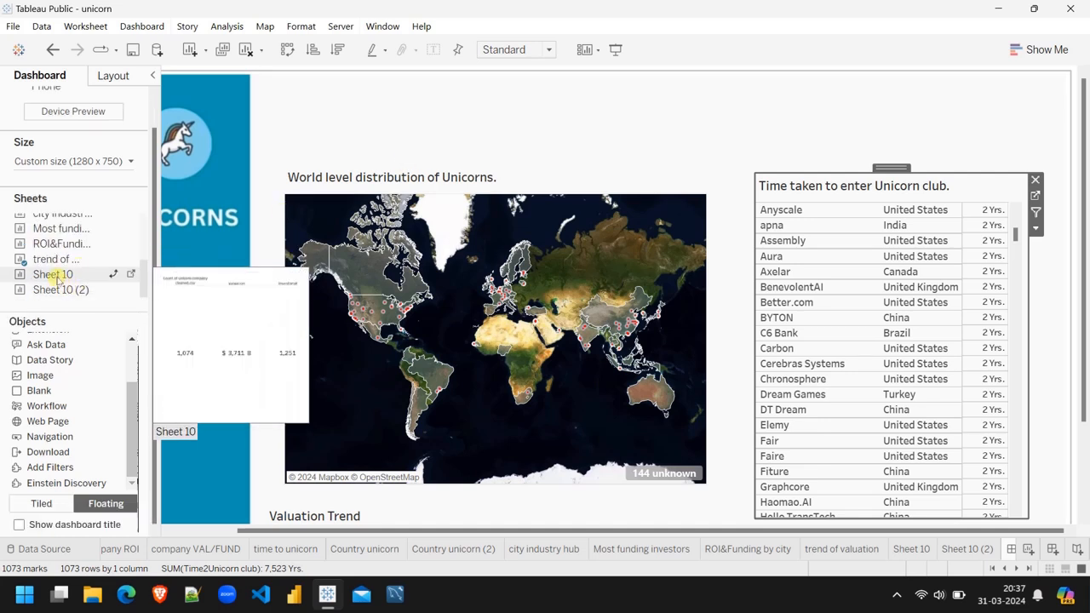
drag(54, 275, 348, 91)
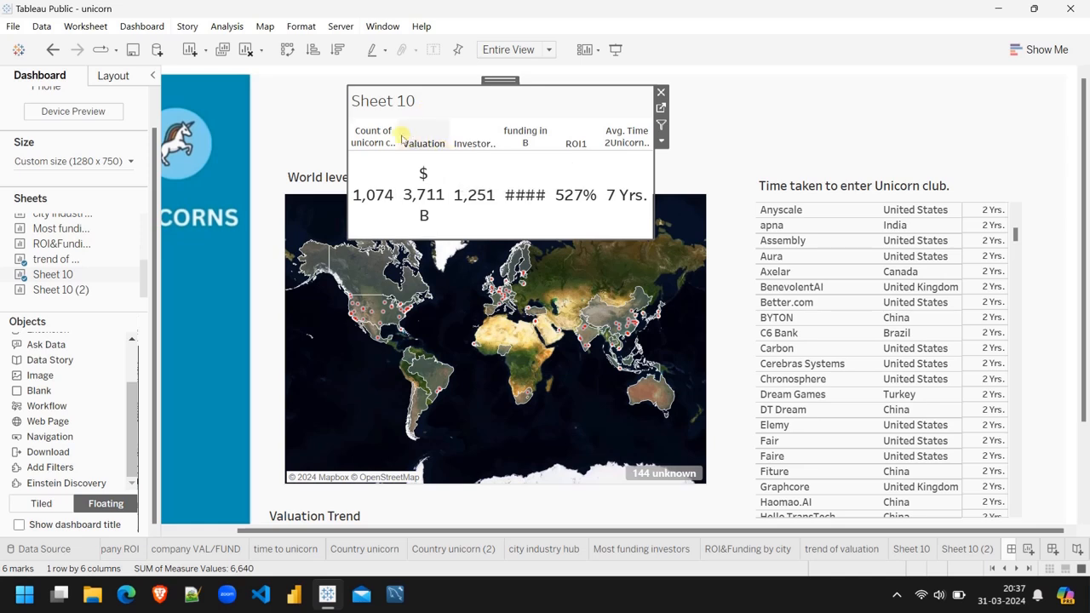
click(375, 127)
right_click(375, 127)
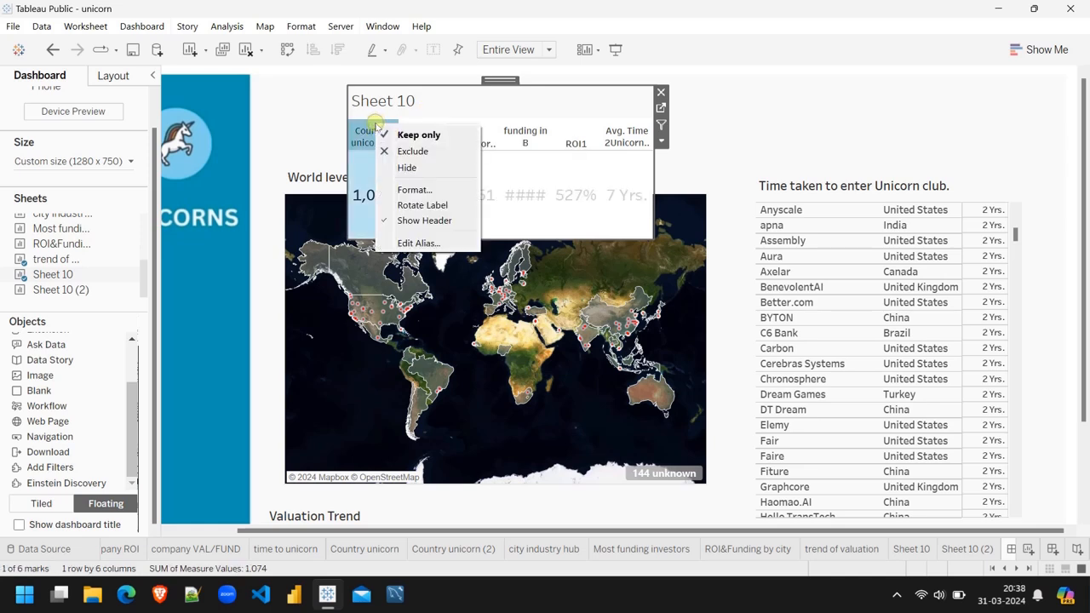
click(423, 221)
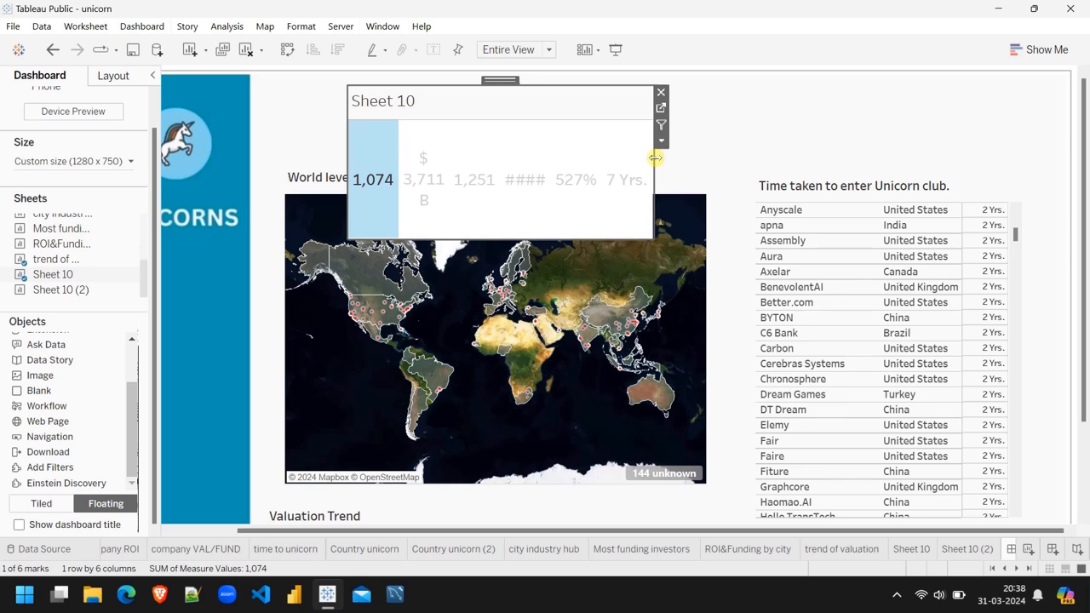
Resize Sheet 10 into a thin, untitled strip spanning the map and table, and place it along the dashboard's upper edge.
drag(654, 158, 1017, 132)
drag(348, 146, 284, 157)
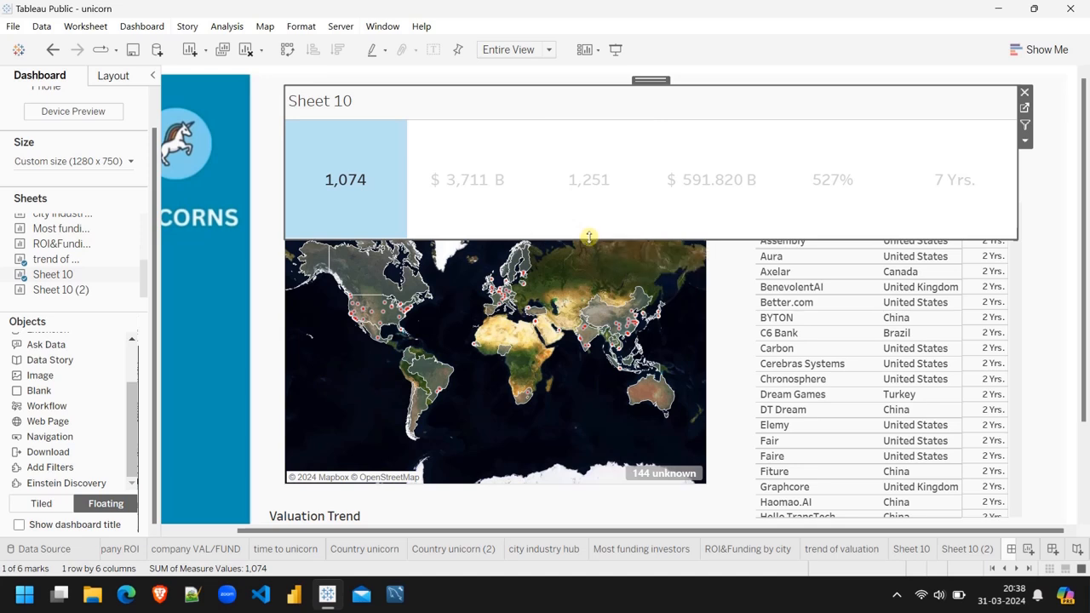
right_click(447, 110)
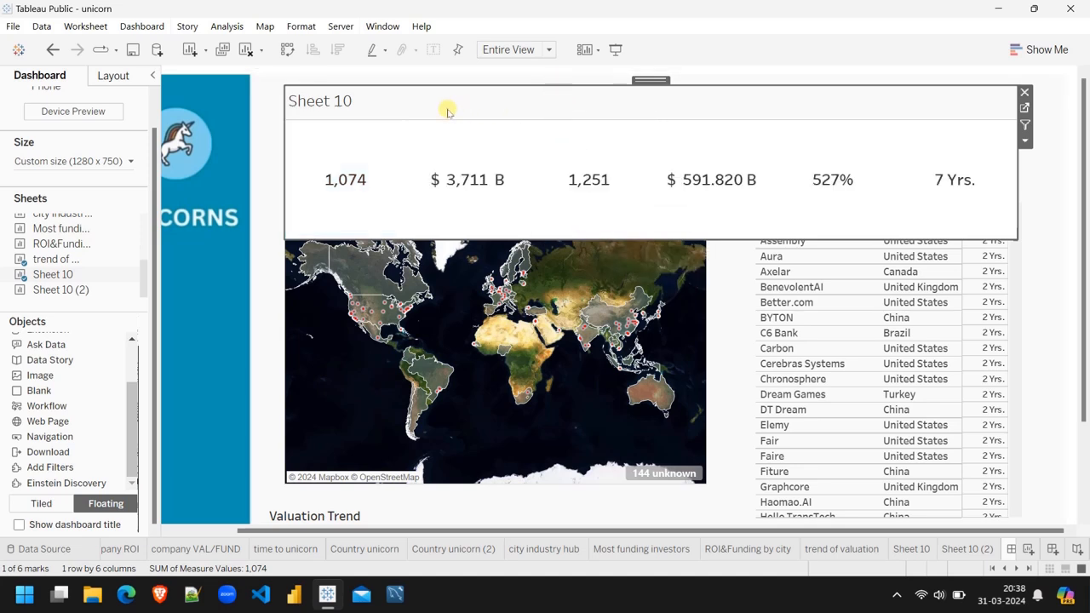
click(501, 151)
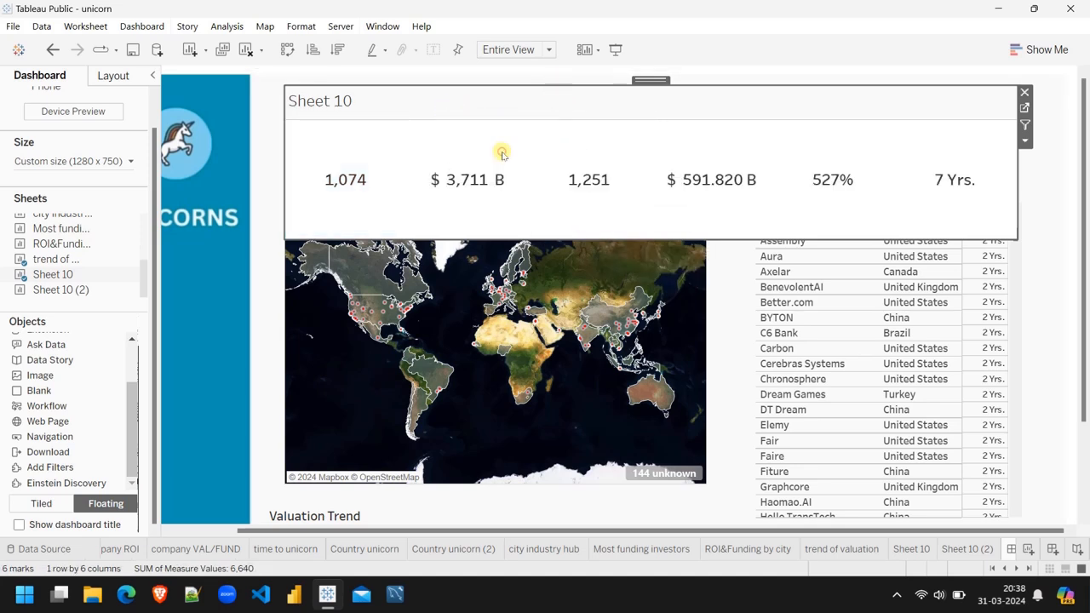
drag(572, 88, 579, 158)
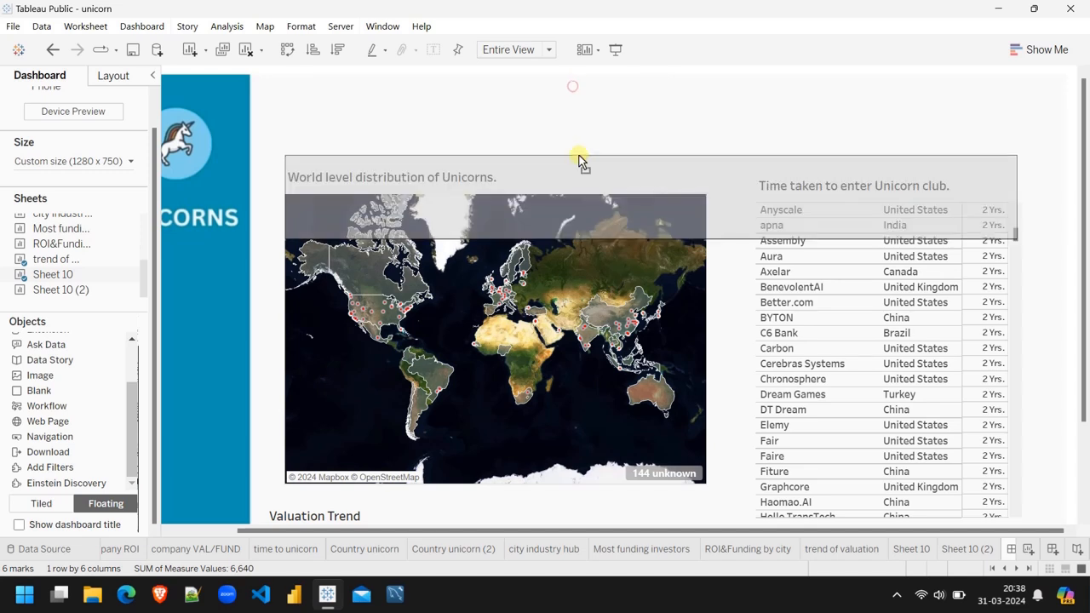
drag(650, 151, 650, 74)
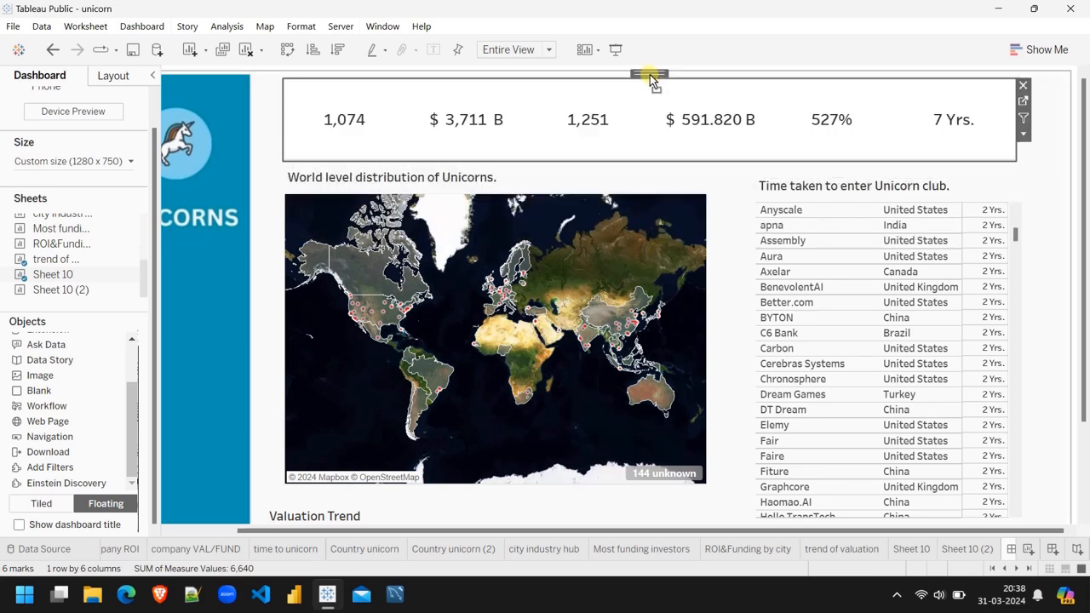
Preview the whole dashboard in presentation mode and return to editing.
click(614, 49)
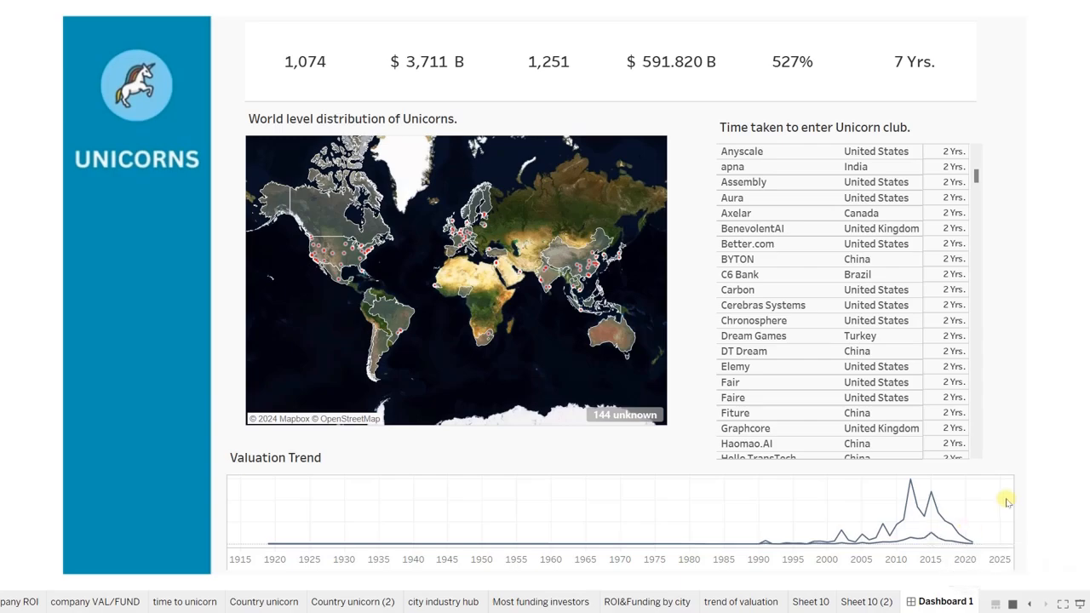
key(Escape)
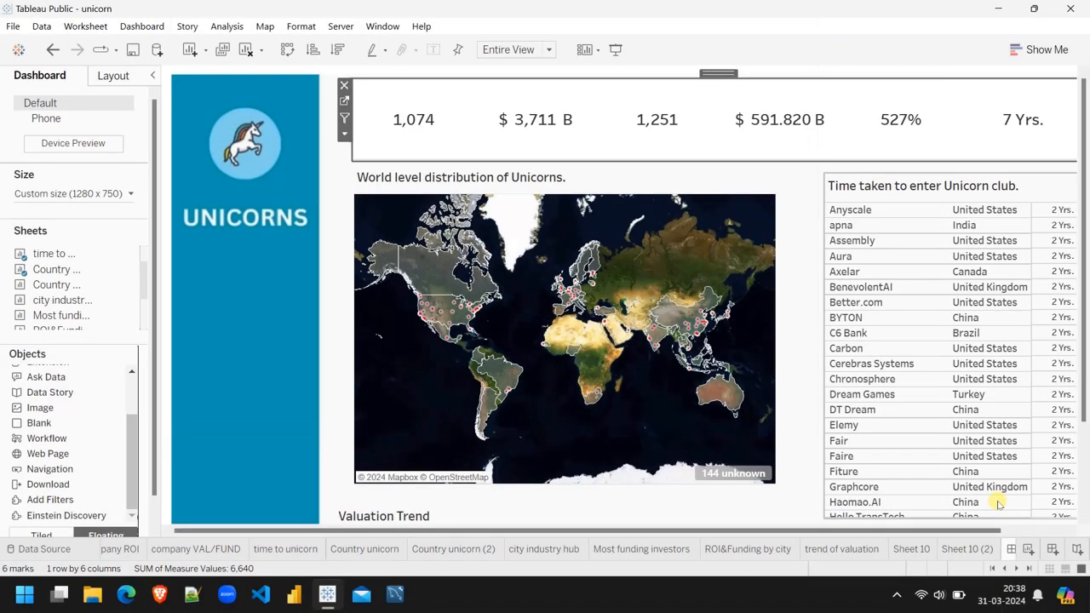
Open the Valuation Trend chart's worksheet and set the "funding in B" line colour to red.
scroll(813, 391, down, 3)
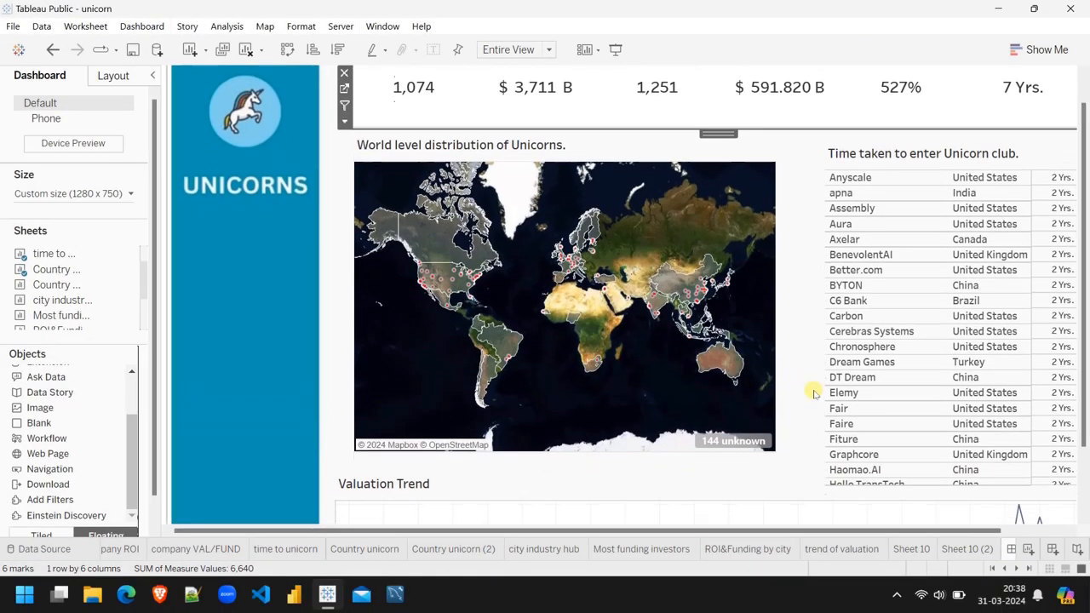
click(666, 462)
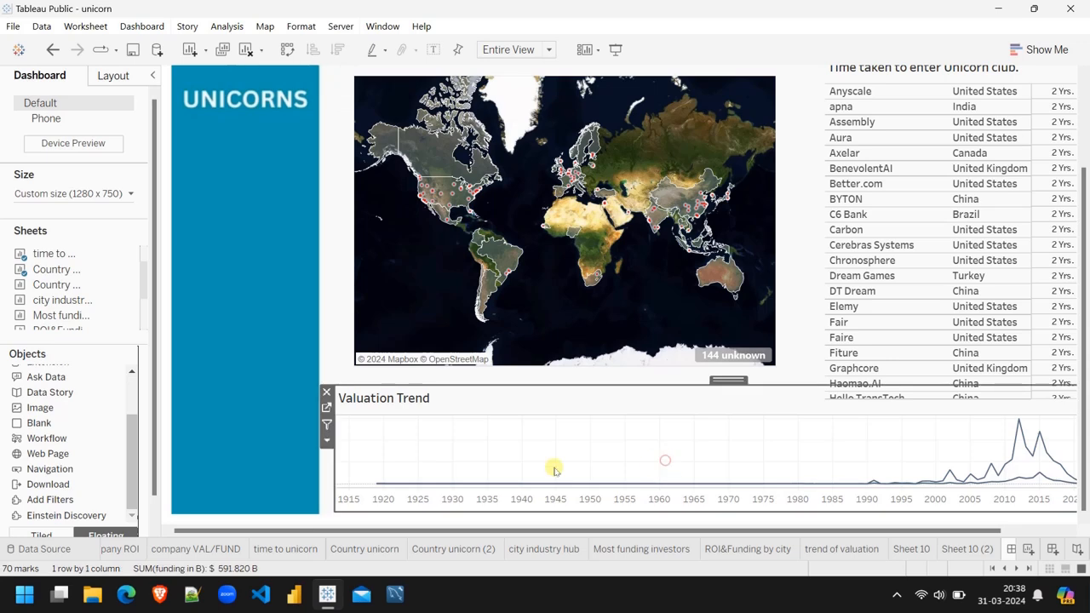
click(326, 407)
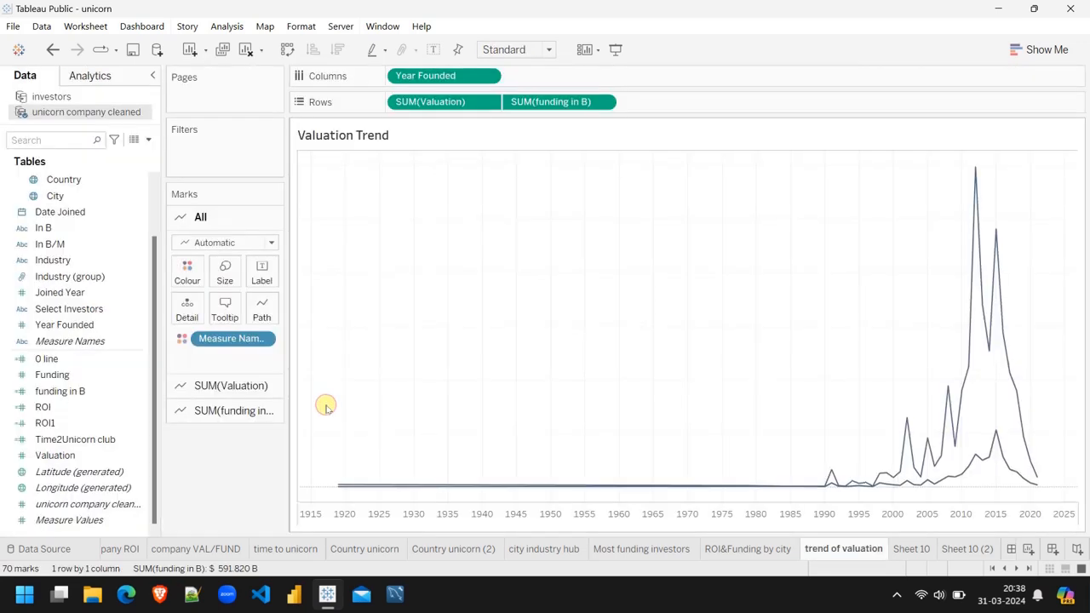
click(187, 271)
click(247, 321)
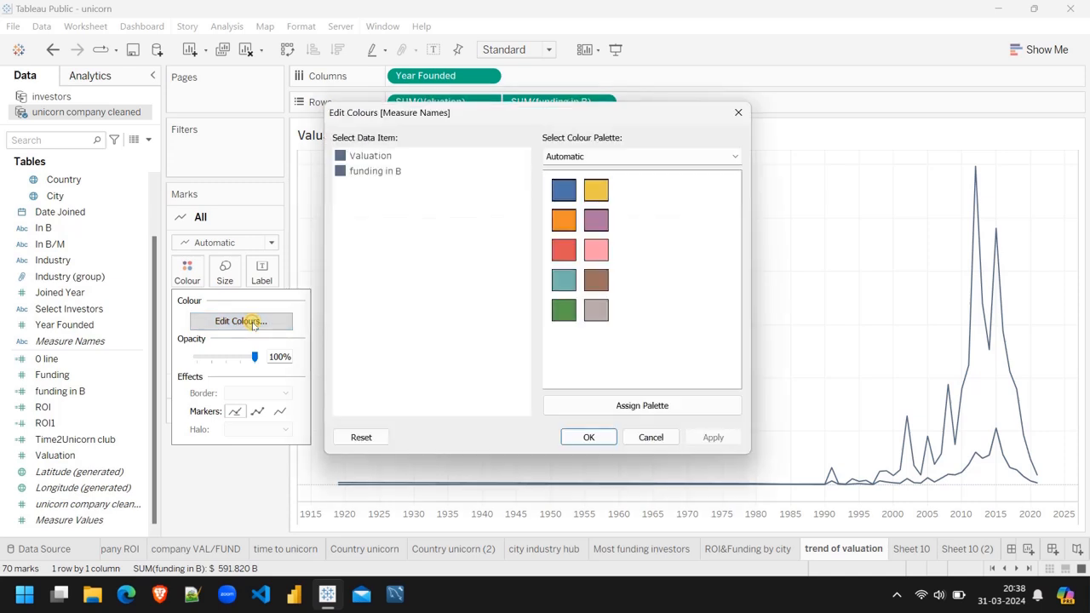
click(371, 175)
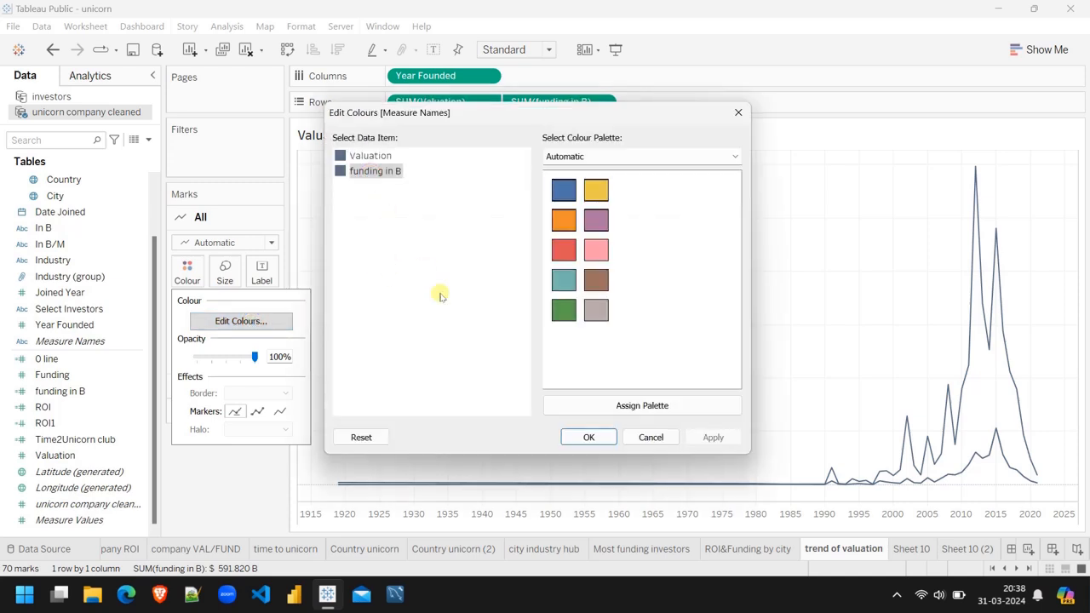
click(565, 251)
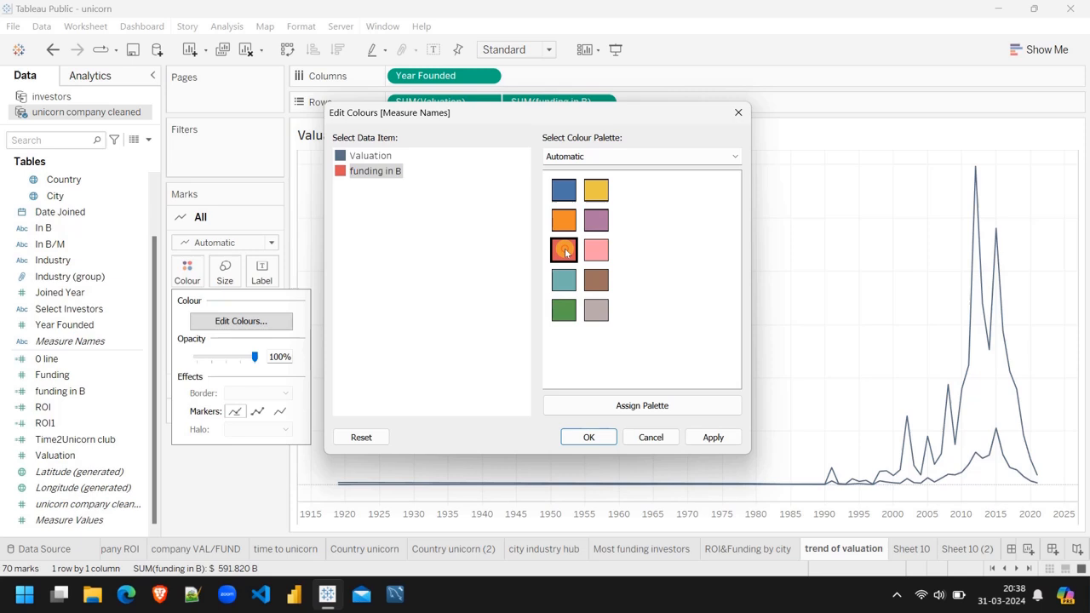
click(588, 437)
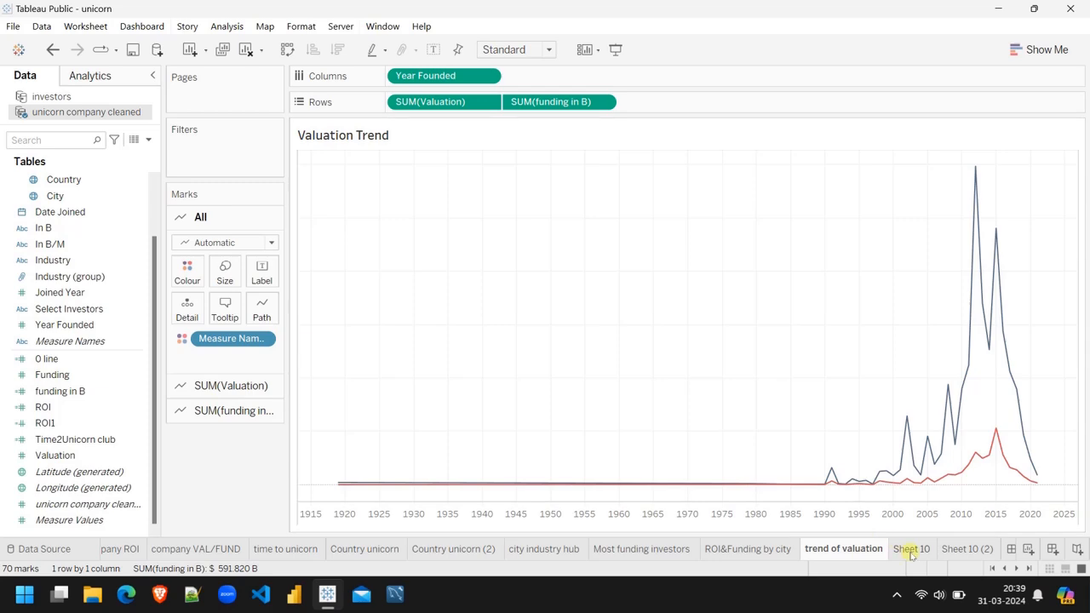
Open the world map's worksheet from Dashboard 1 and remove the City (2) marks layer.
click(970, 548)
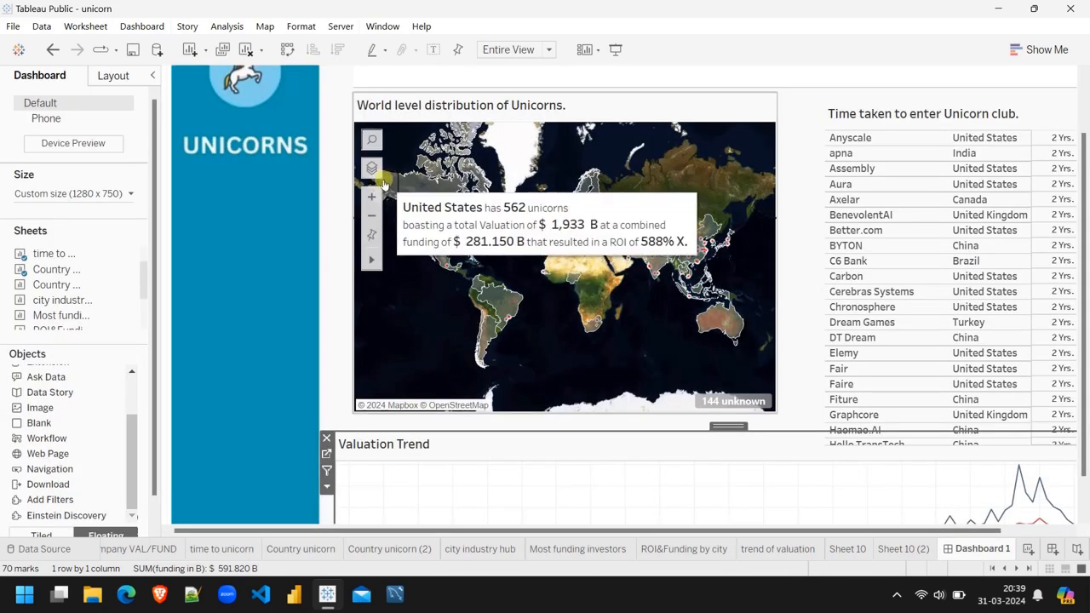
click(695, 152)
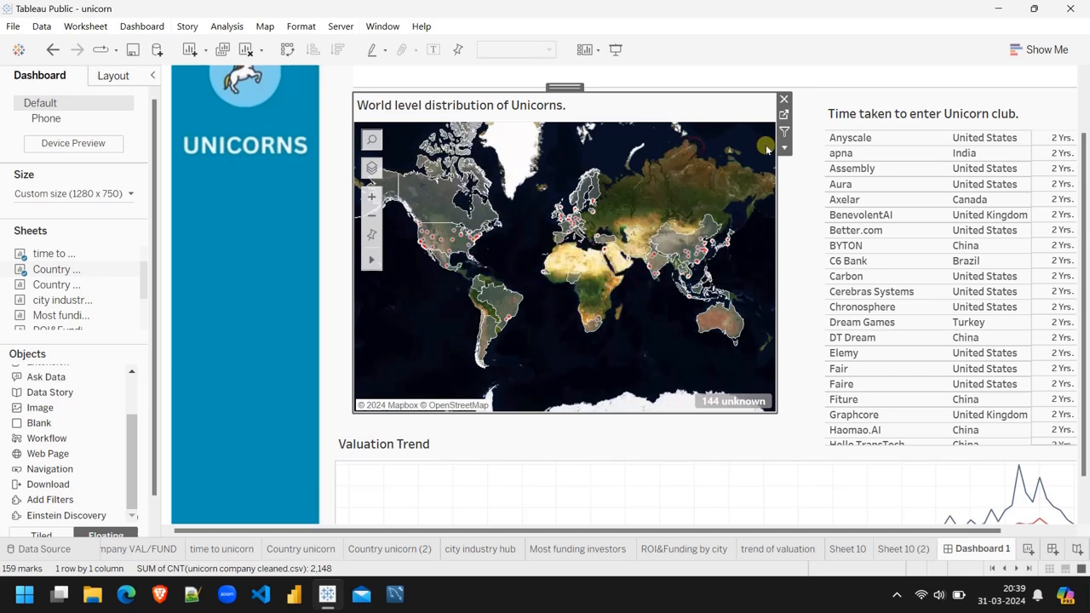
click(784, 115)
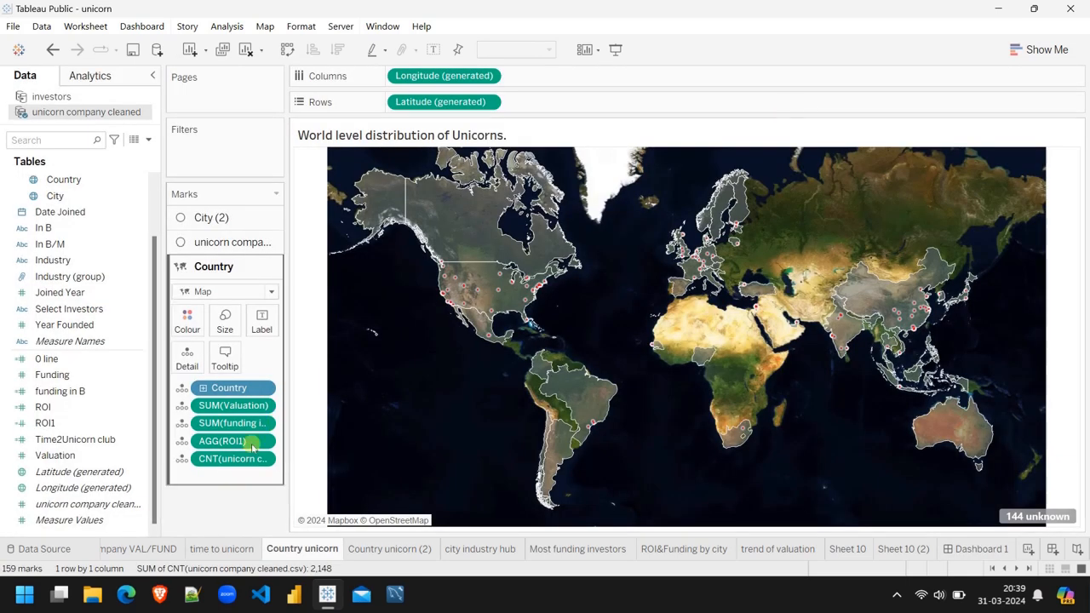
drag(213, 217, 213, 507)
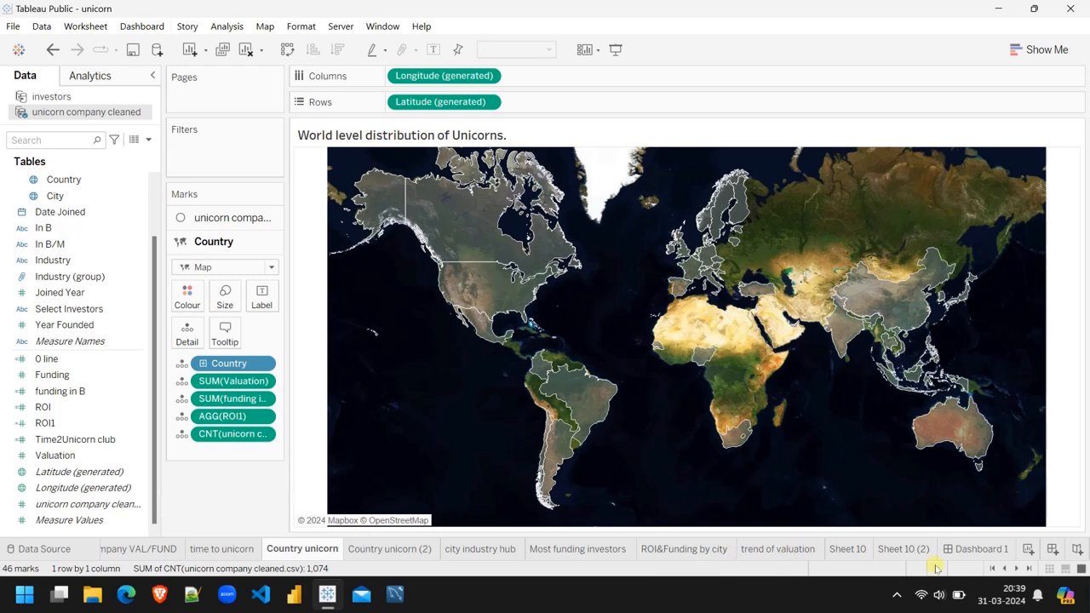
Return to Dashboard 1, use the world map as a filter and test it by selecting and clearing China.
click(979, 548)
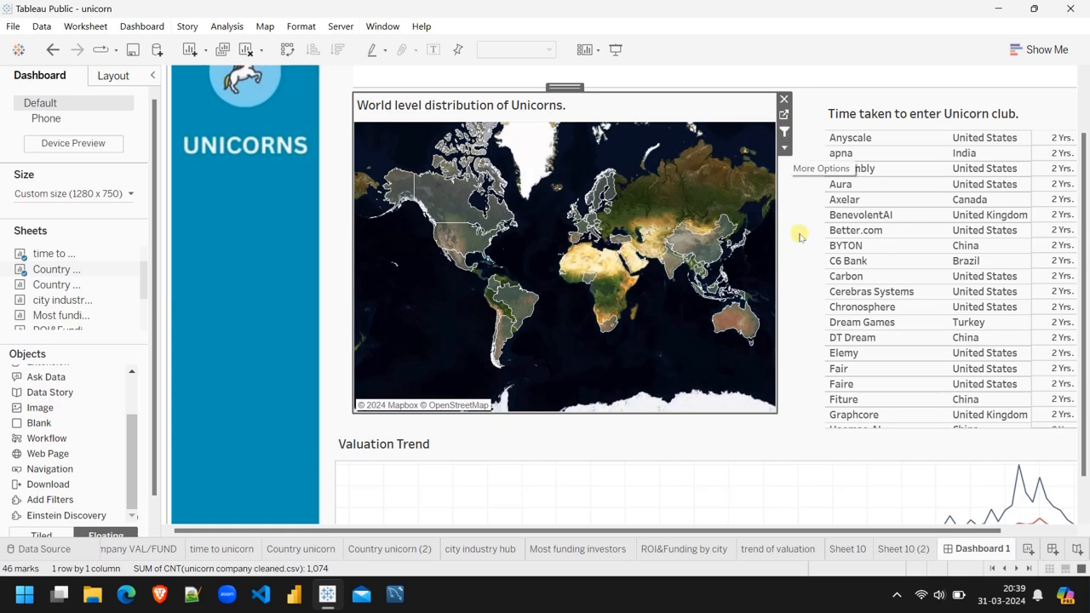
click(691, 244)
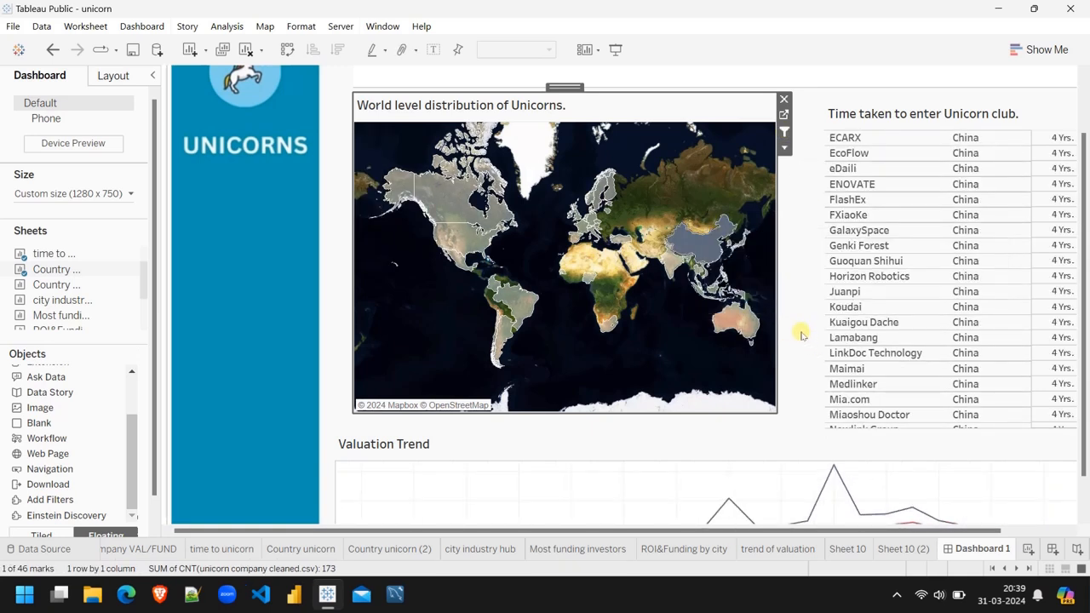
click(702, 249)
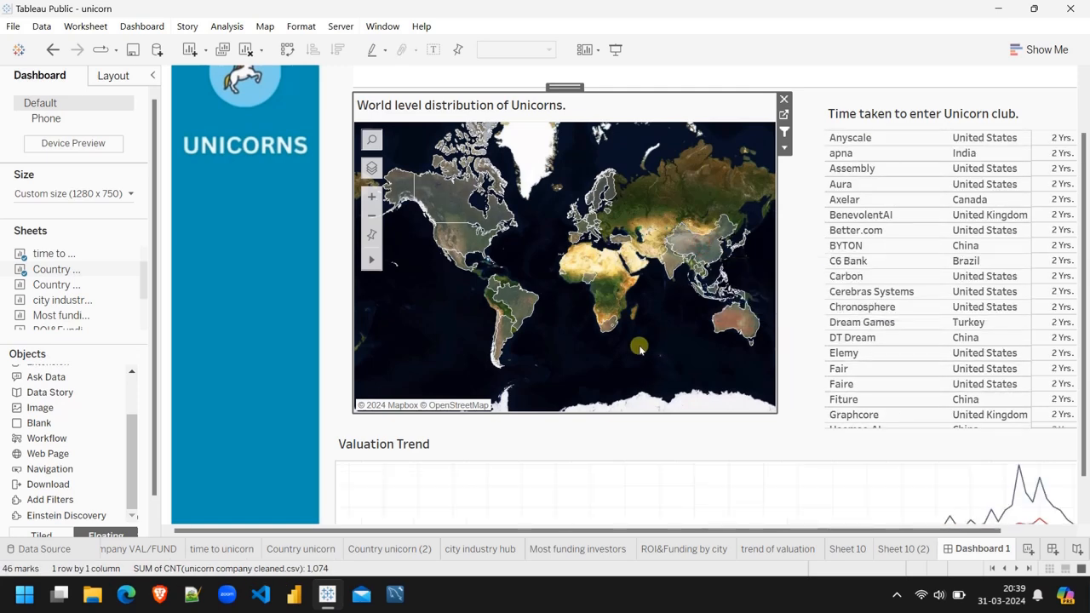
Filter the dashboard by Nigeria on the map and examine the resulting company table and valuation trend.
mouse_move(587, 279)
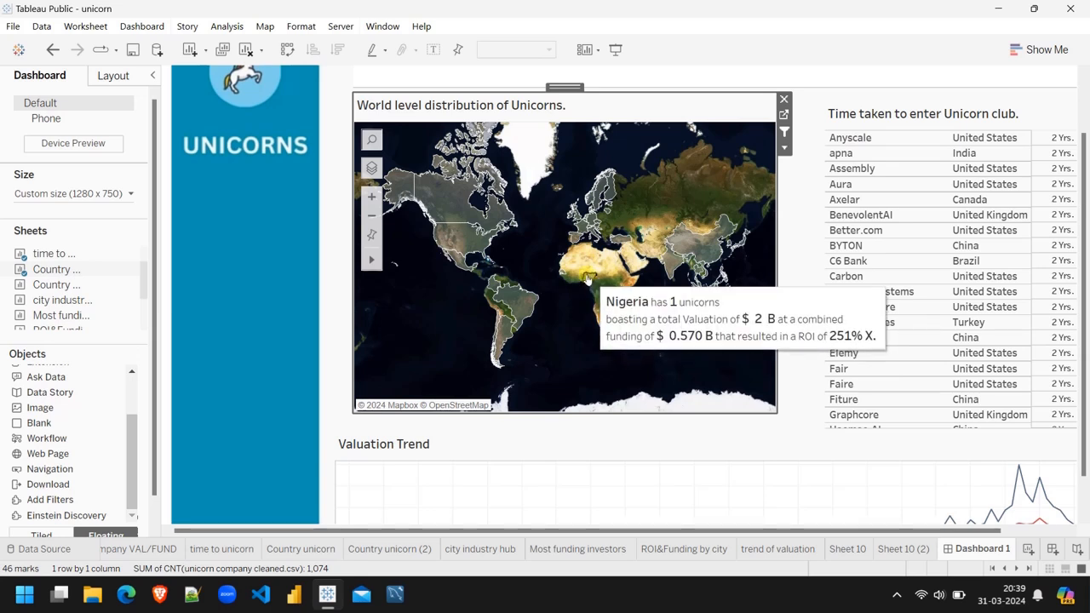
click(588, 279)
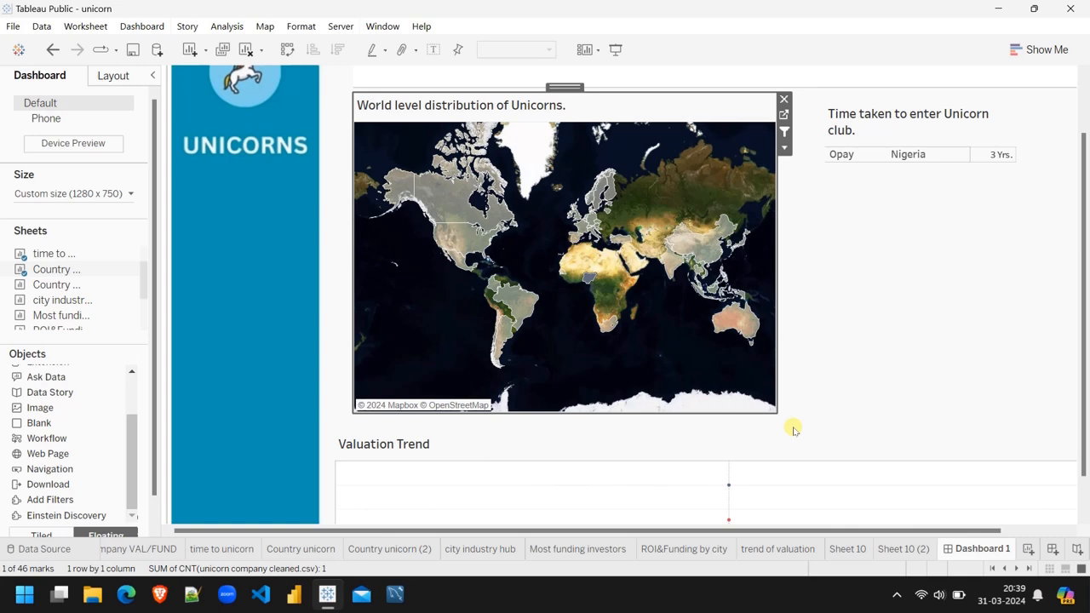
scroll(793, 430, down, 1)
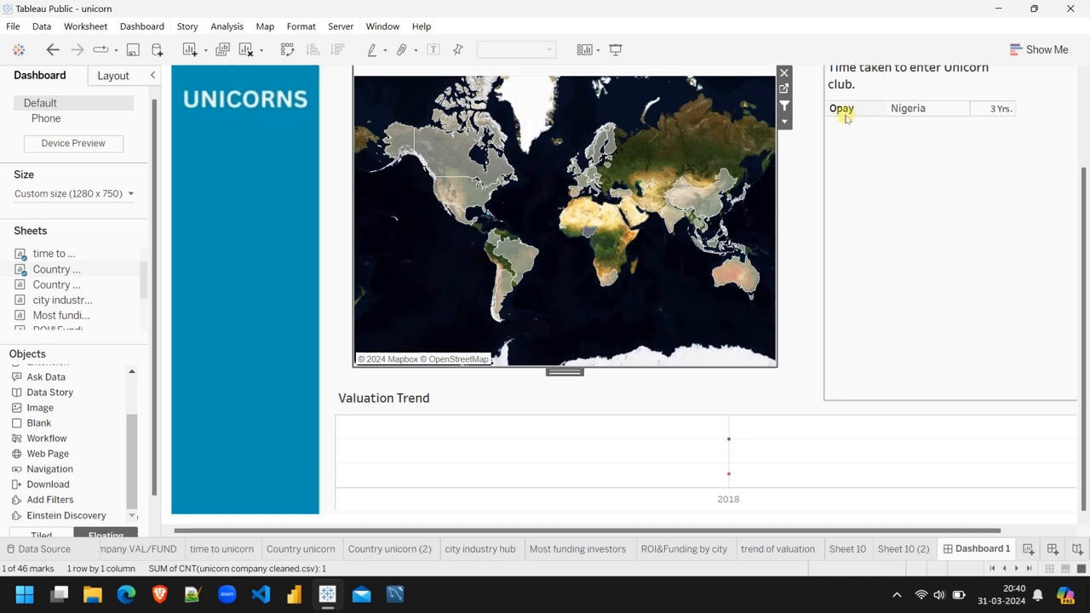
mouse_move(996, 117)
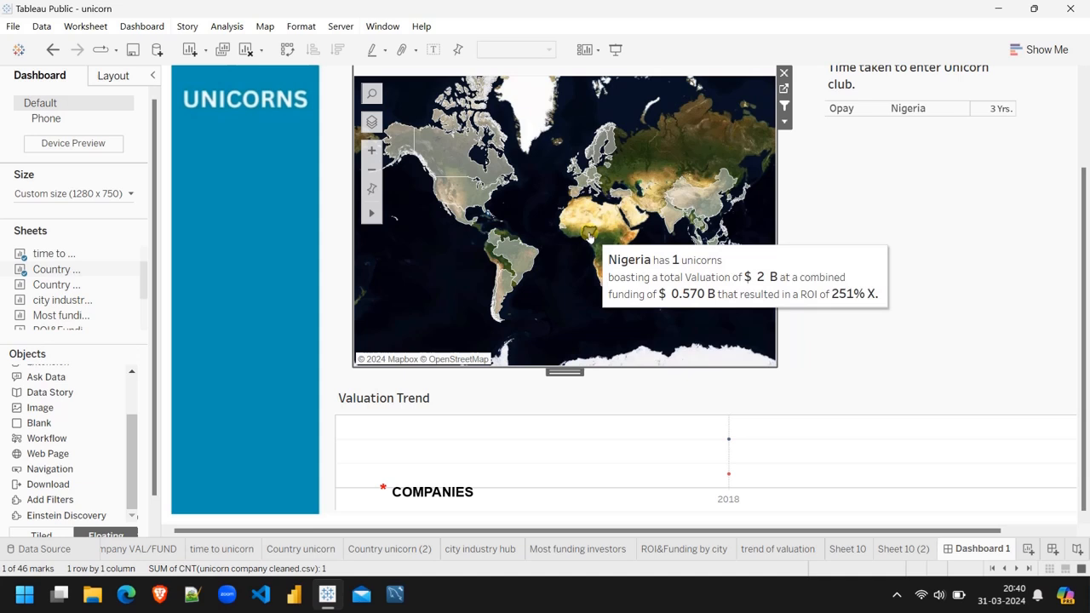
Clear the Nigeria filter on the world map and test the map filter with Finland and Japan, clearing each selection.
click(590, 237)
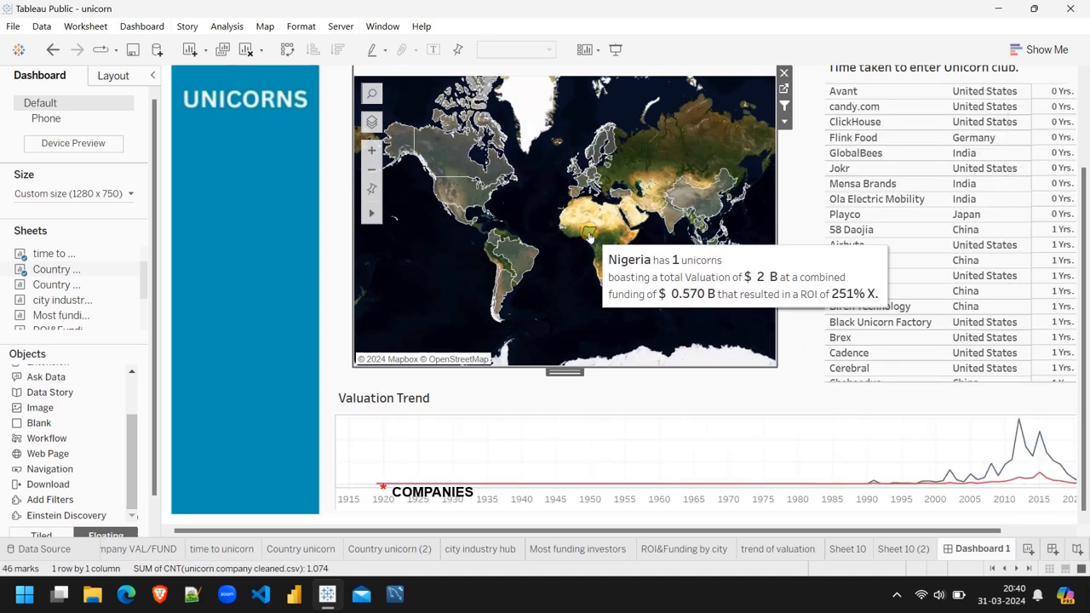
click(610, 150)
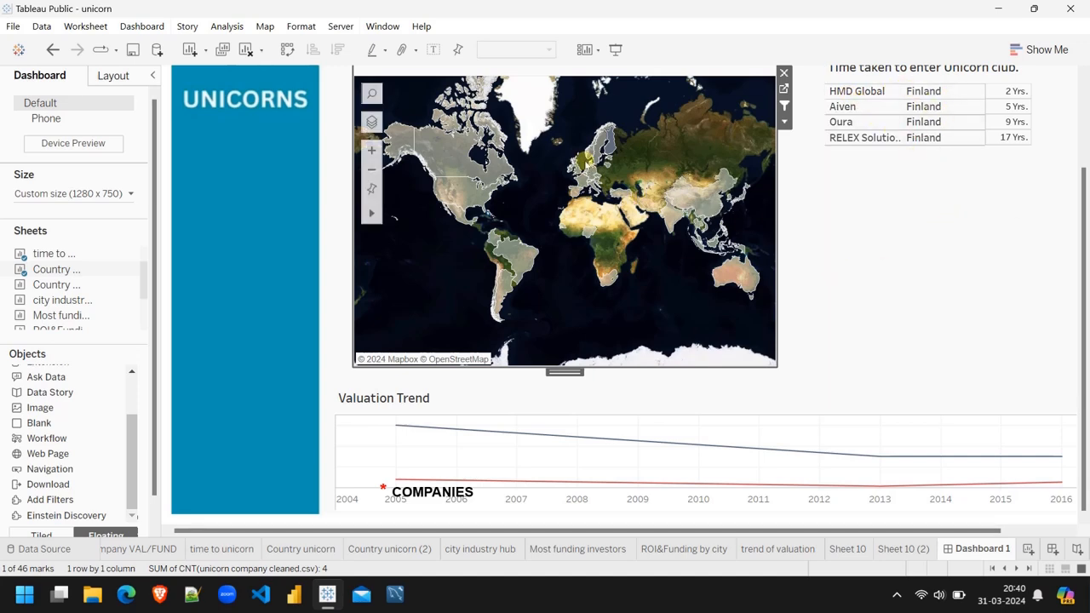
click(611, 150)
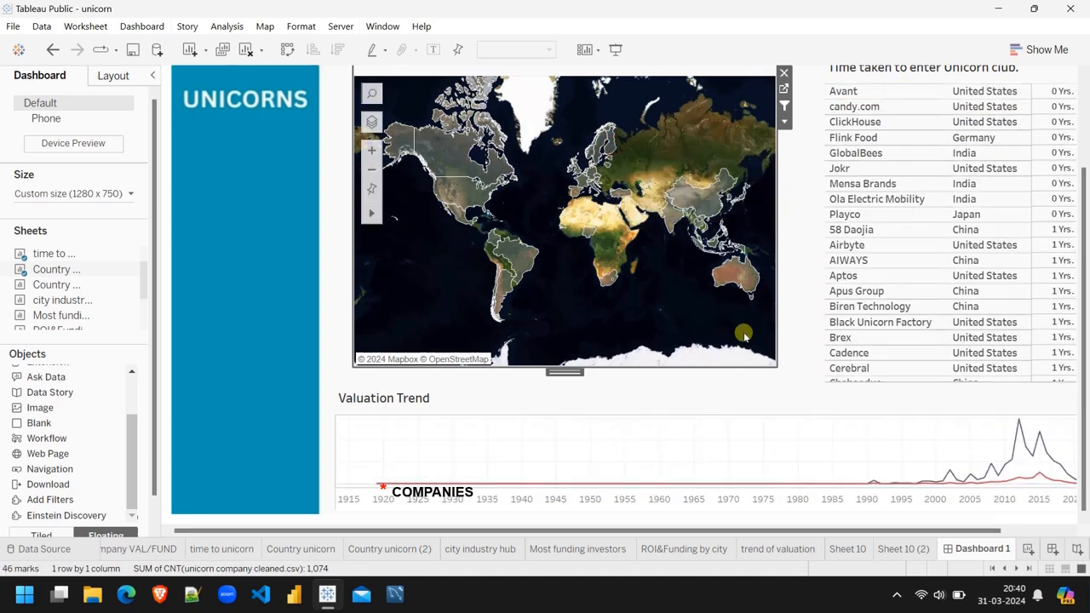
mouse_move(710, 247)
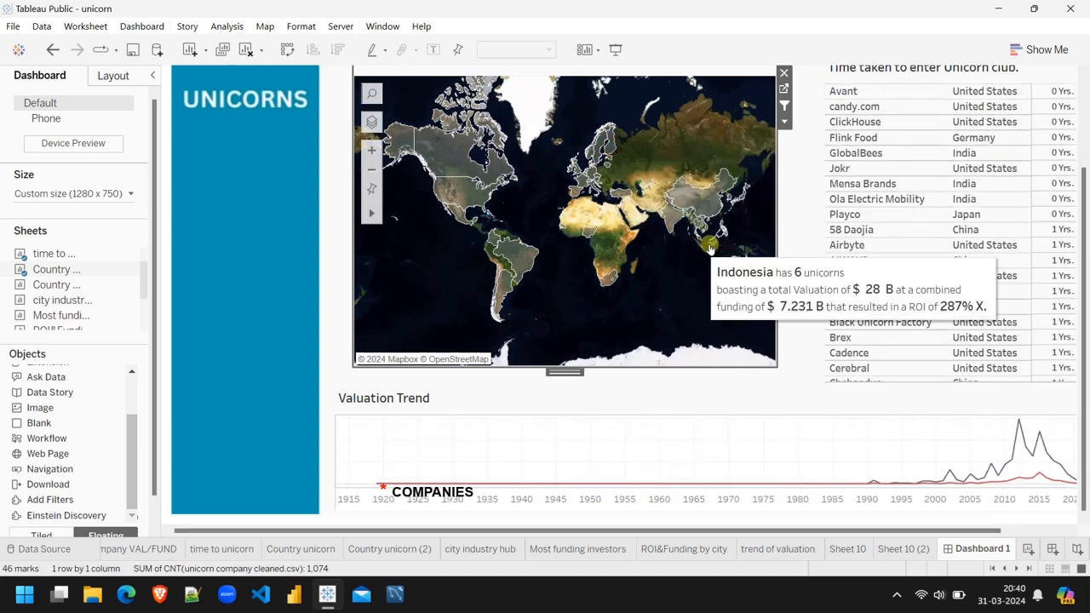
click(741, 201)
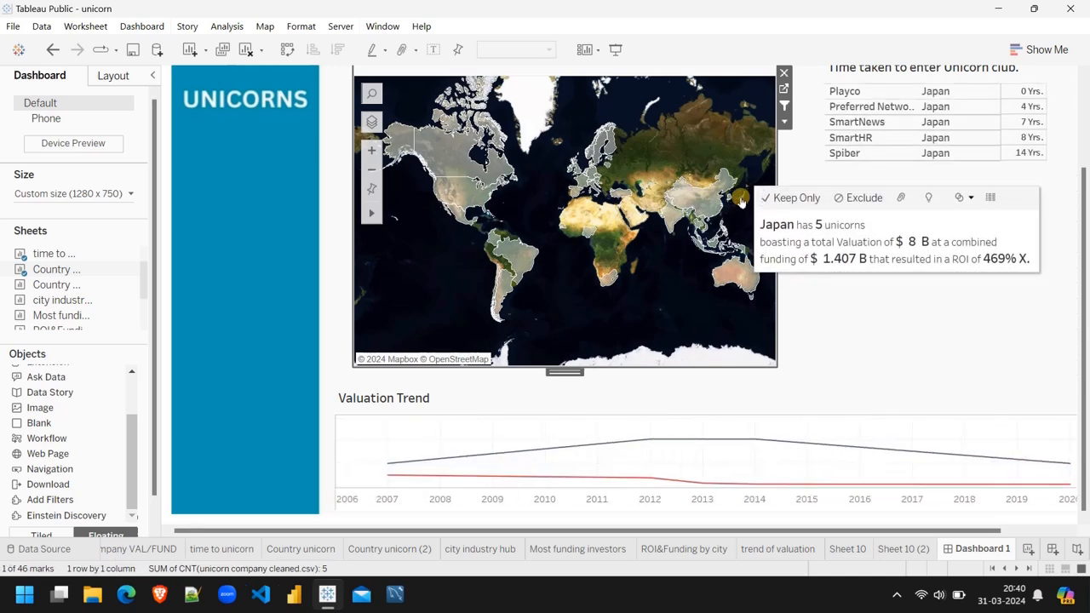
click(741, 201)
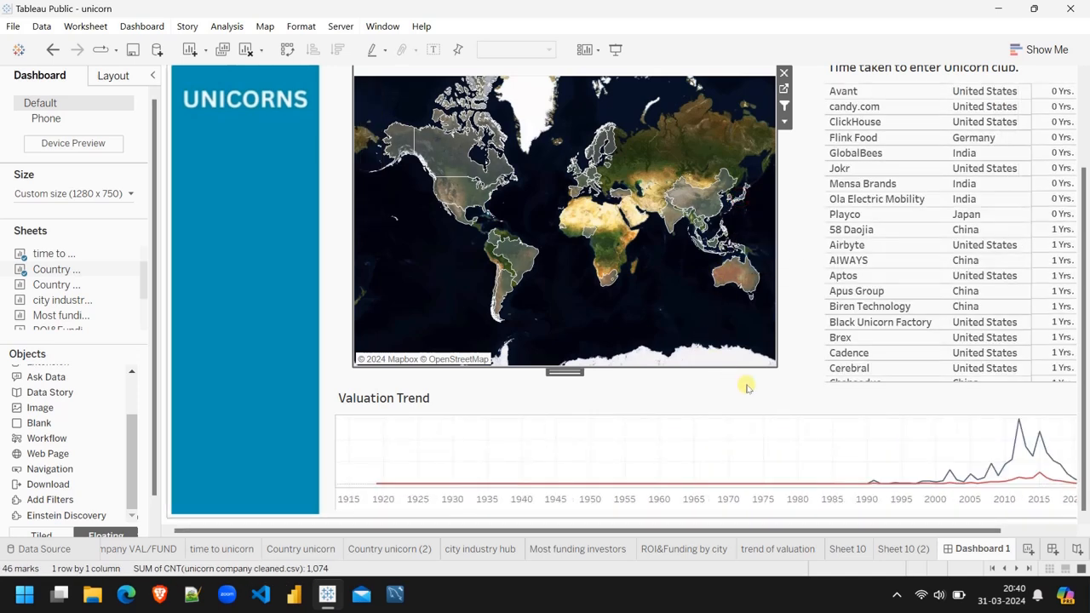
scroll(742, 384, up, 1)
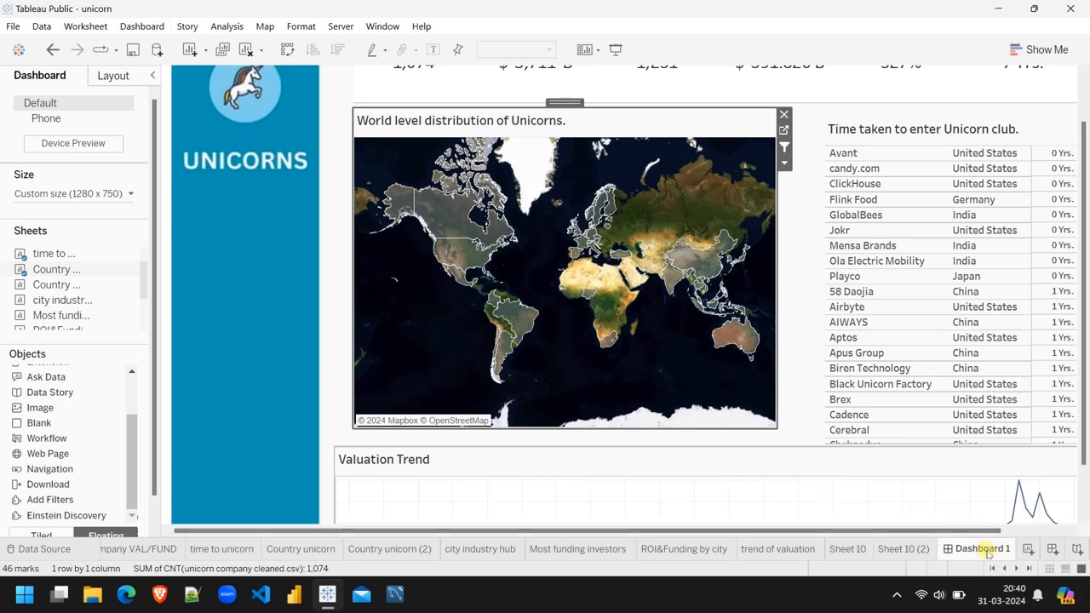
Create a second dashboard with a fixed custom size of 1280 px wide by 750 px high.
click(1052, 550)
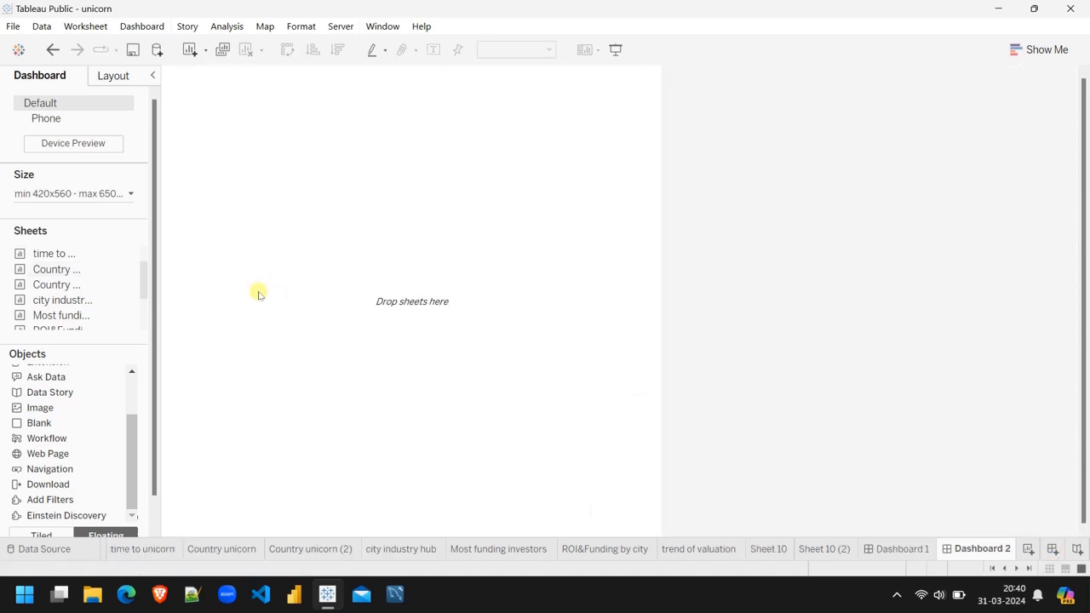
click(125, 193)
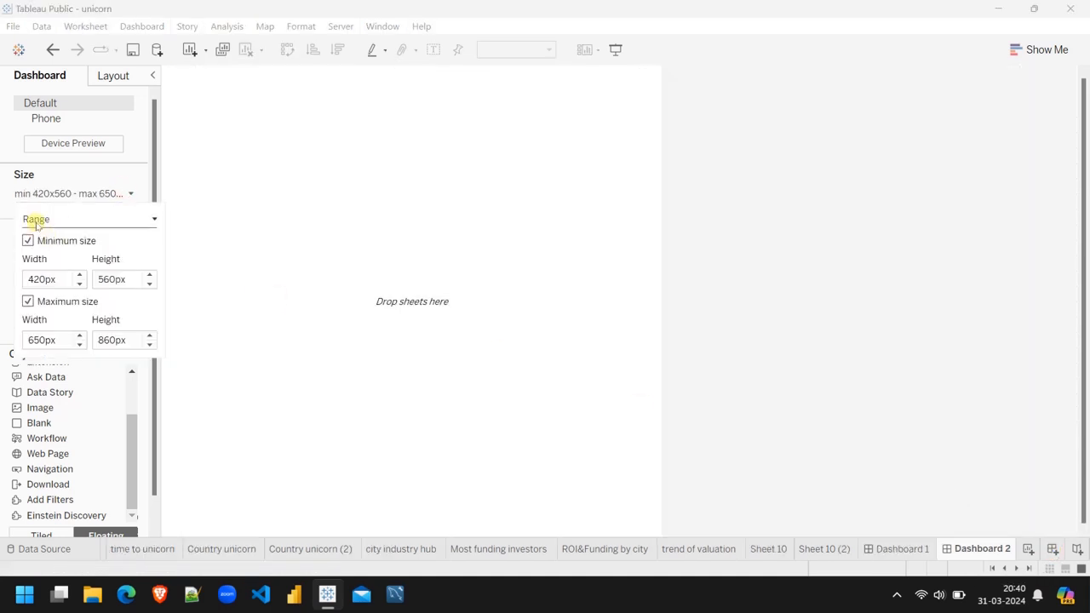
click(34, 218)
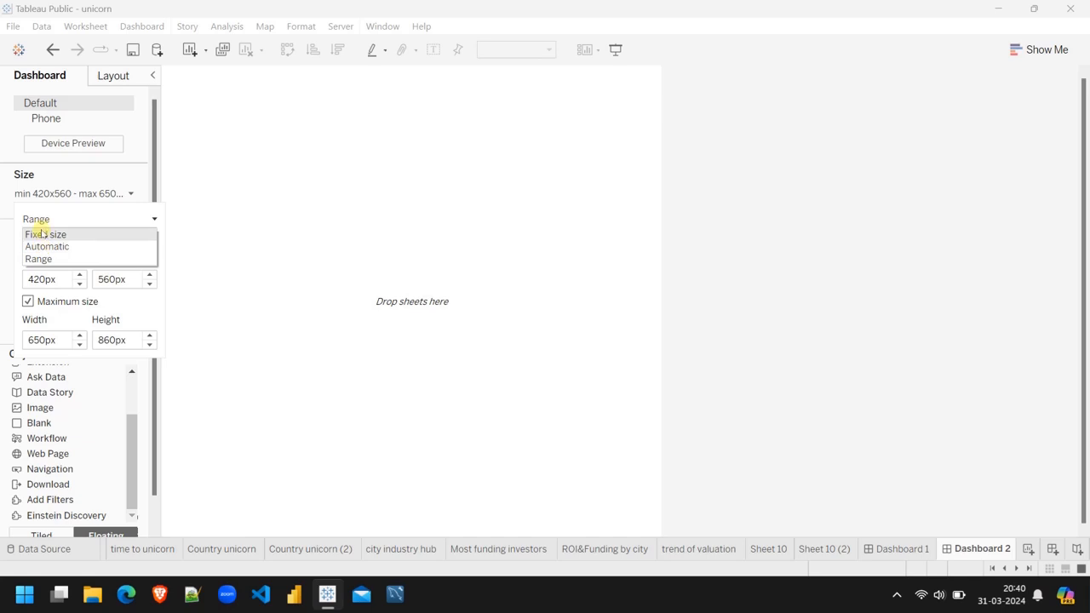
click(41, 233)
click(44, 285)
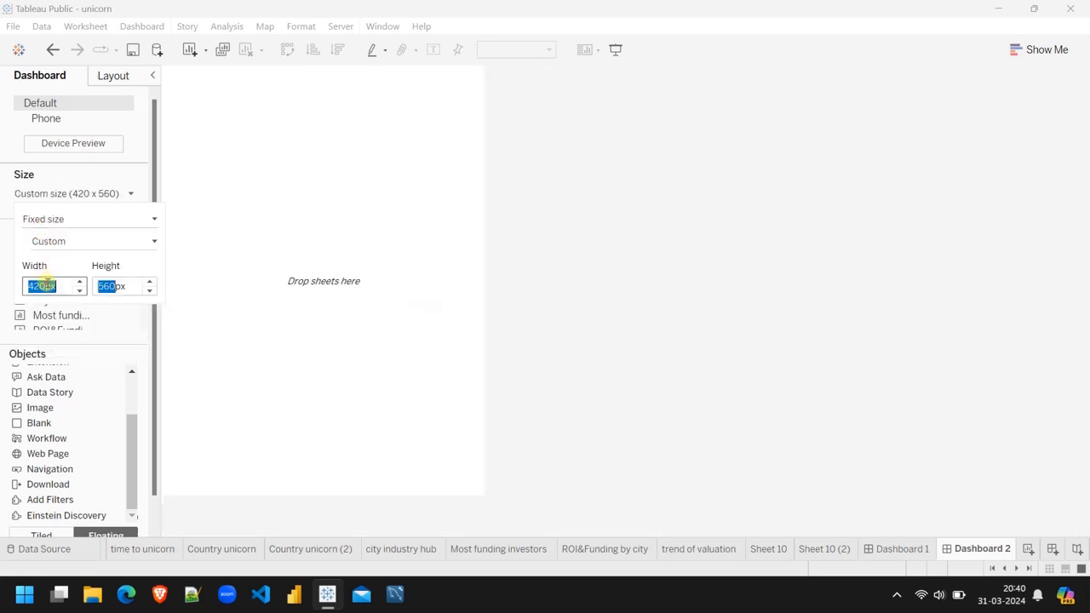
text(128)
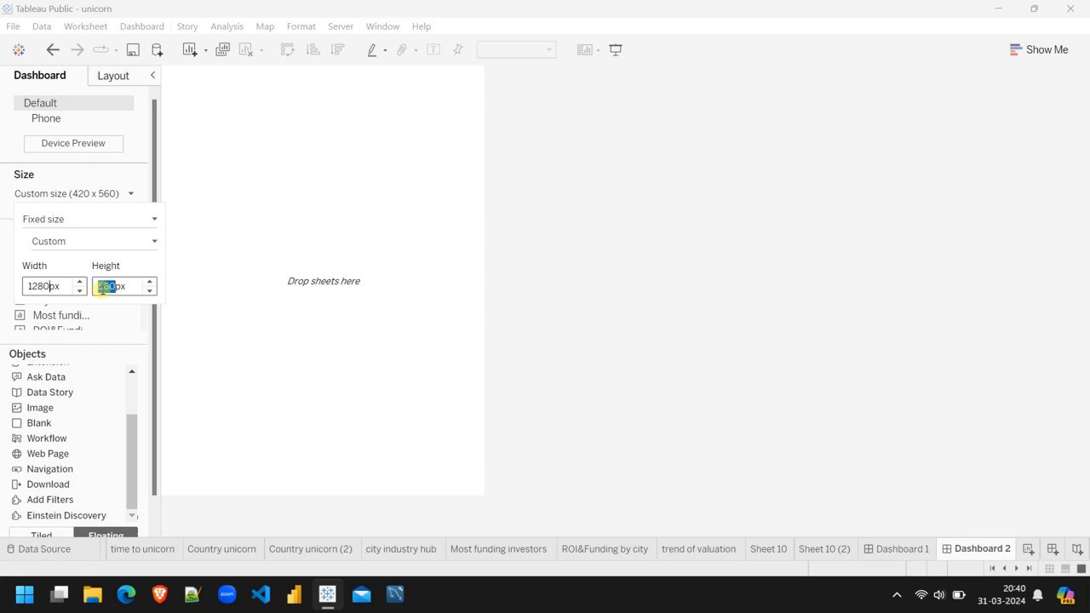
click(102, 287)
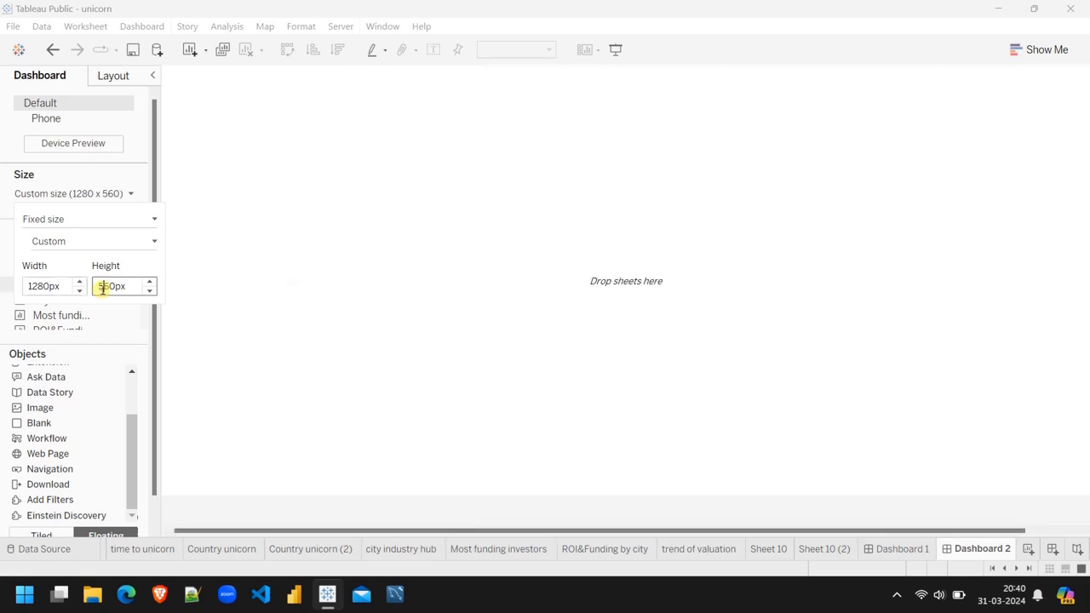
text(72)
key(Return)
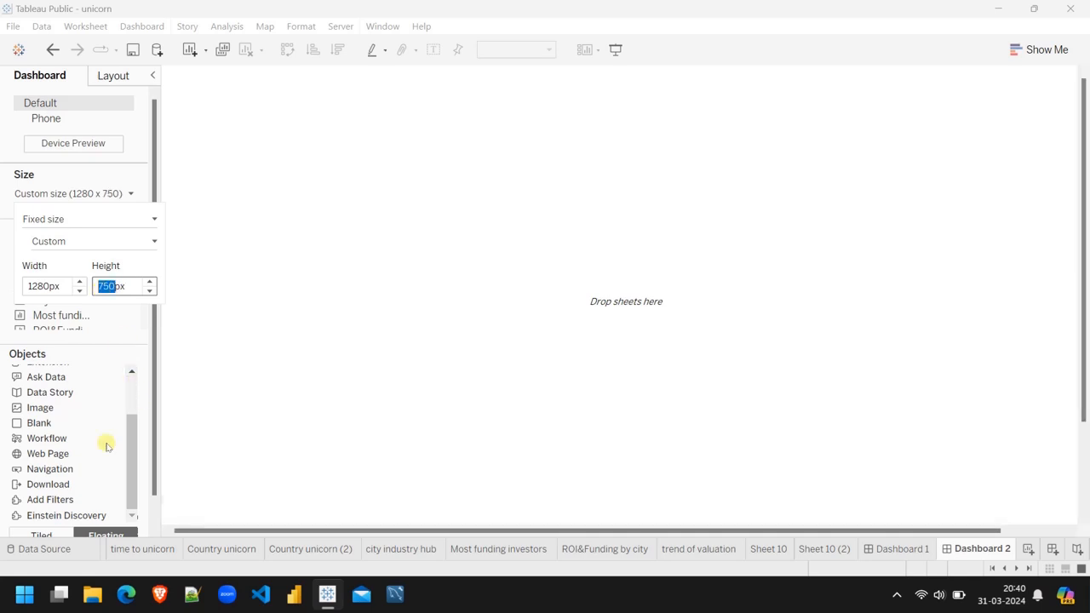
Insert the image file UNICORNS (4).jpg as a tiled background on Dashboard 2, with Fit Image and Centre Image enabled.
click(49, 537)
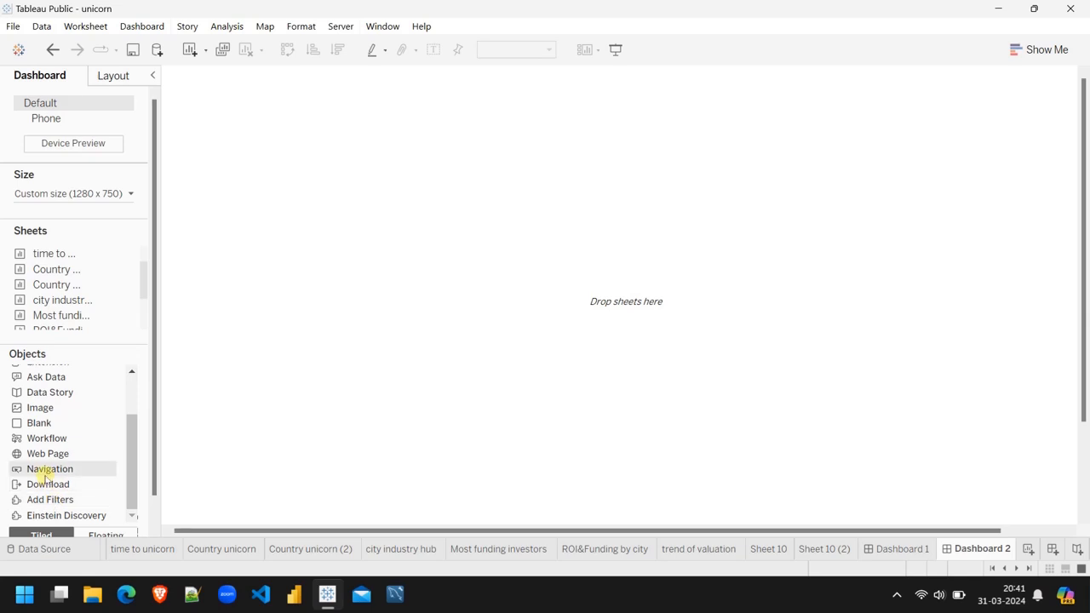
drag(39, 407, 456, 266)
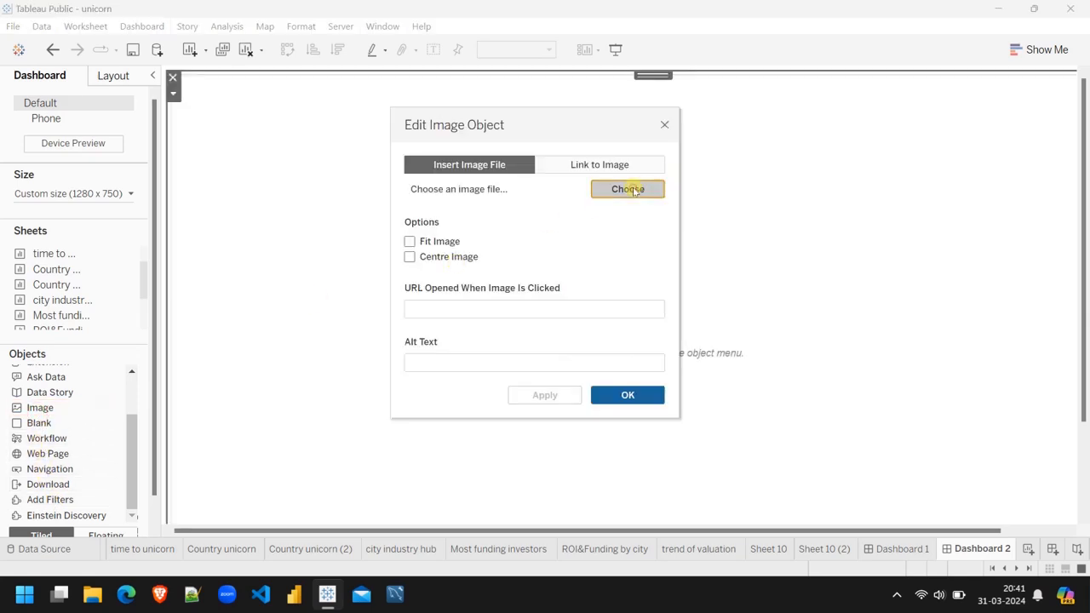
click(627, 189)
scroll(596, 440, down, 1)
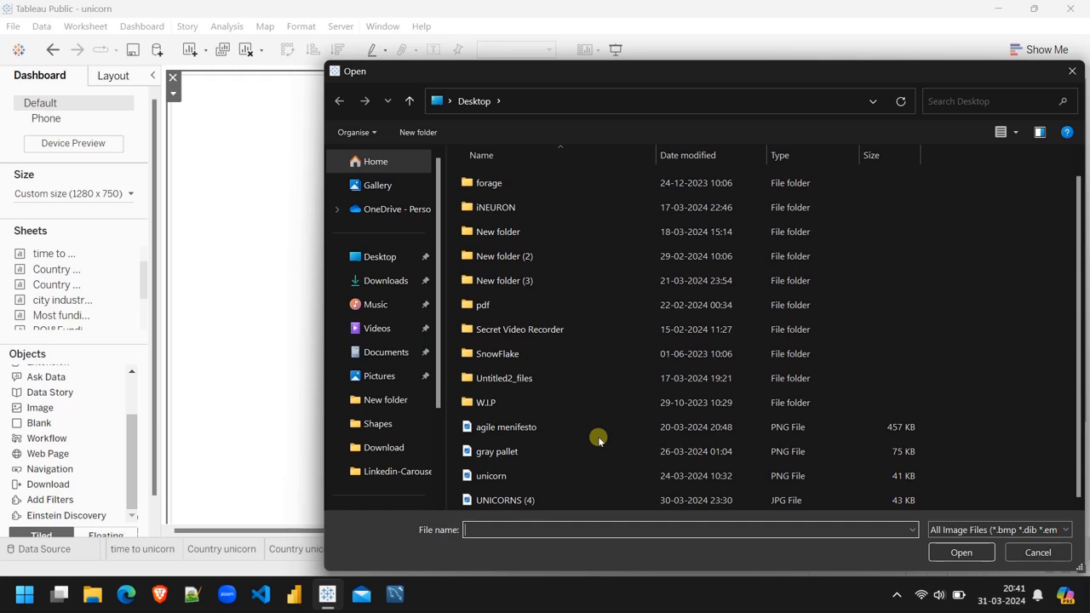
double_click(513, 501)
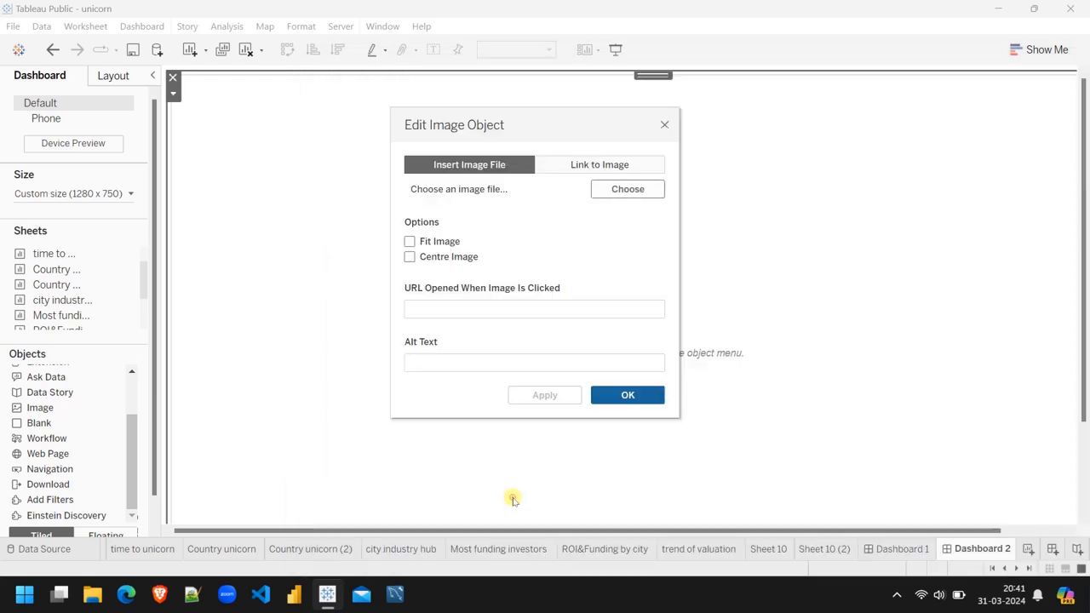
click(409, 241)
click(410, 257)
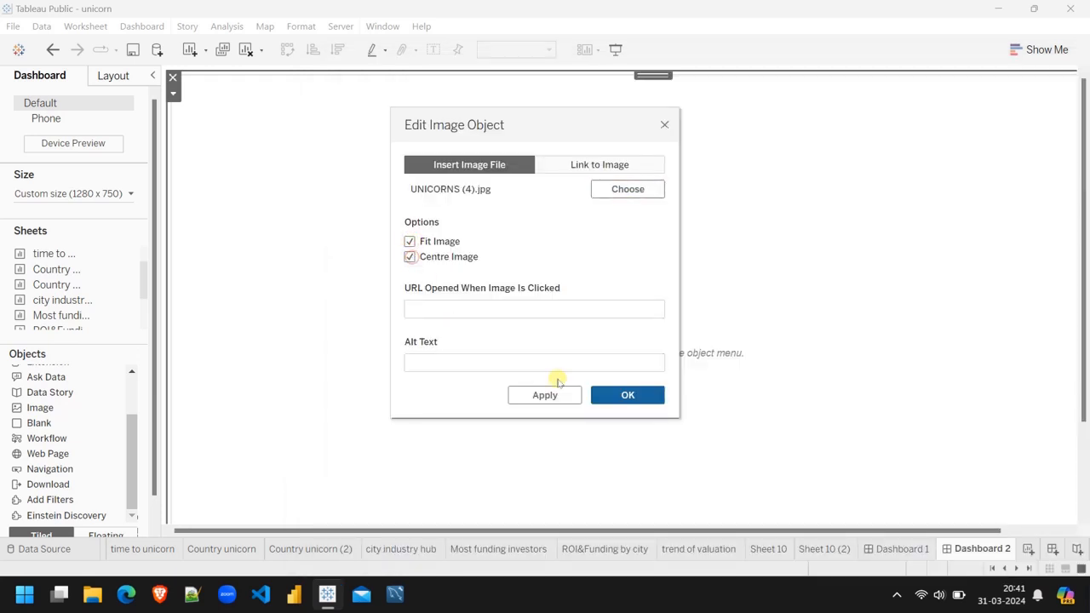
key(Return)
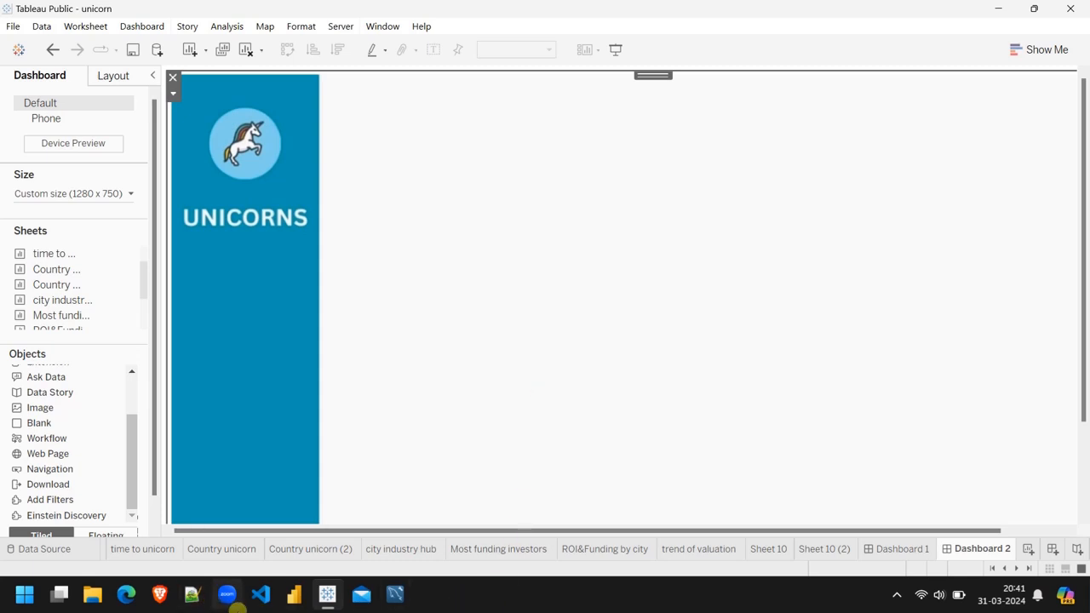
Open unicorn company.pdf from the desktop, read its Recommended Analysis questions and return to the Tableau dashboard.
click(327, 593)
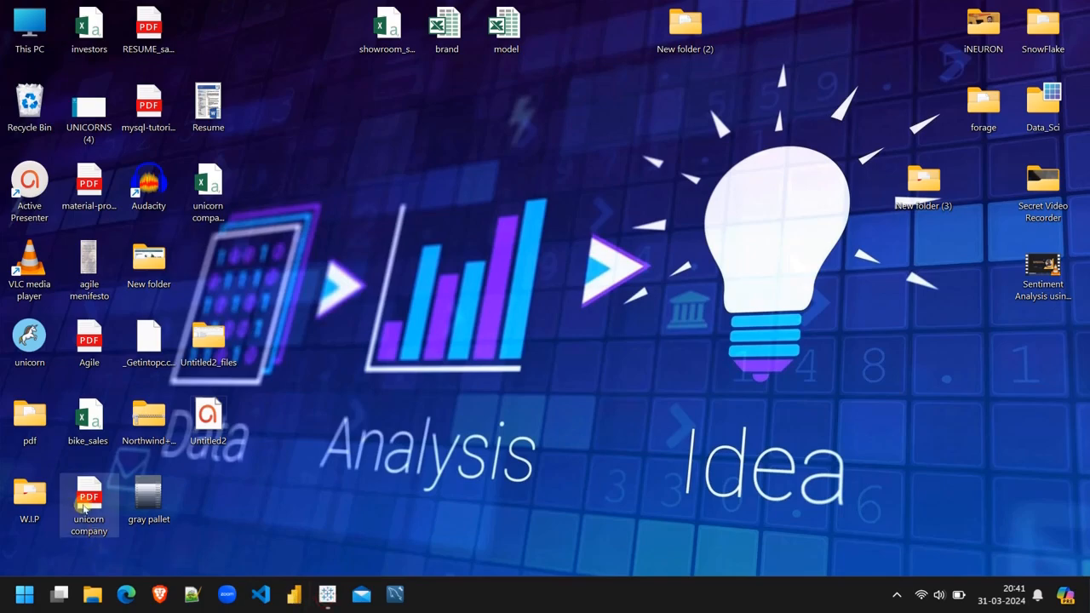
double_click(85, 502)
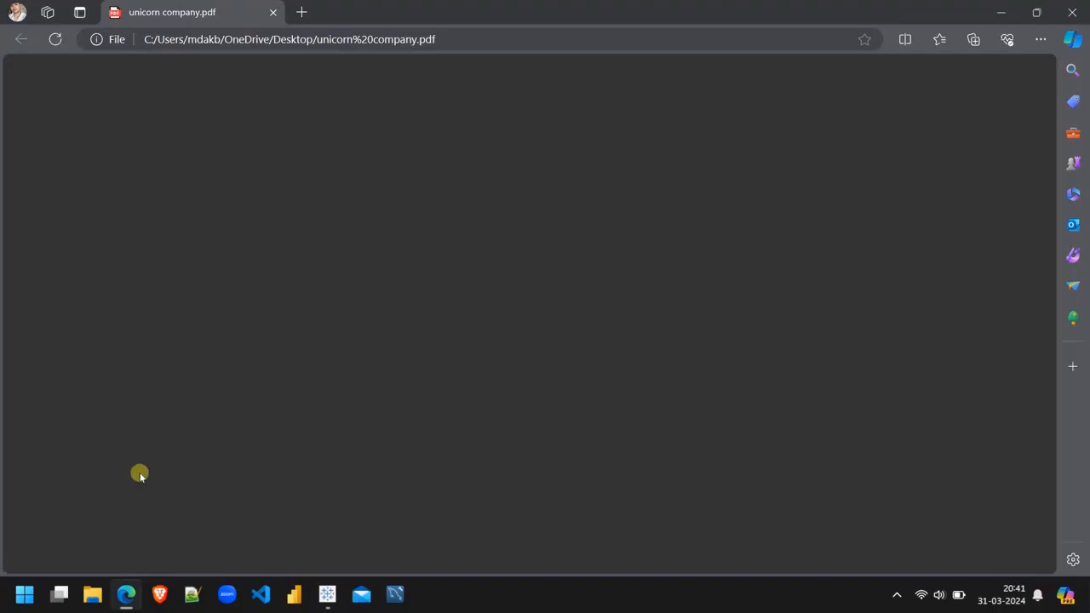
scroll(627, 320, down, 1)
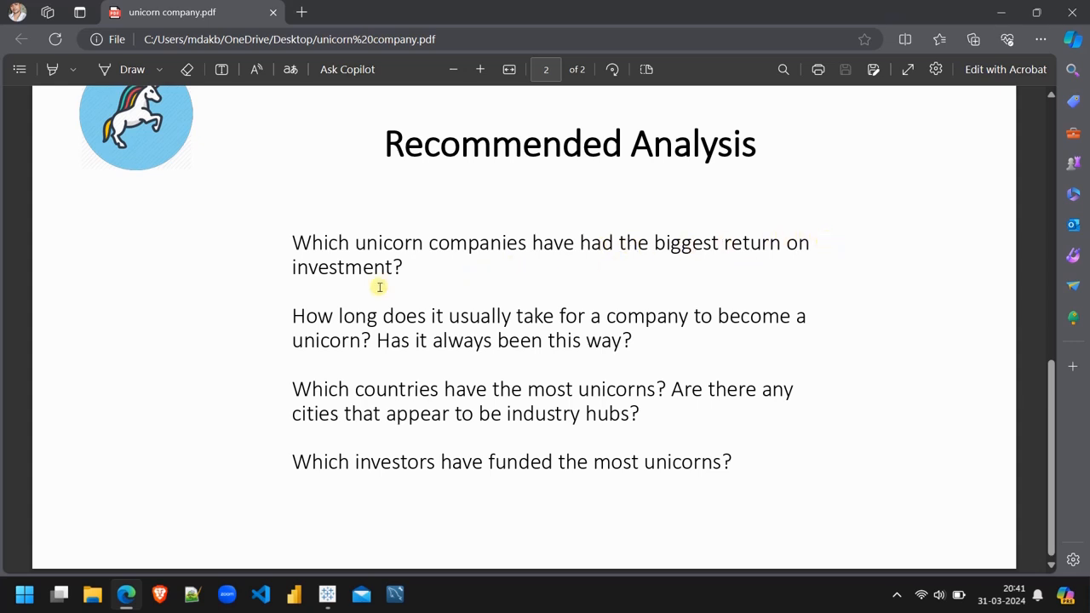
click(327, 591)
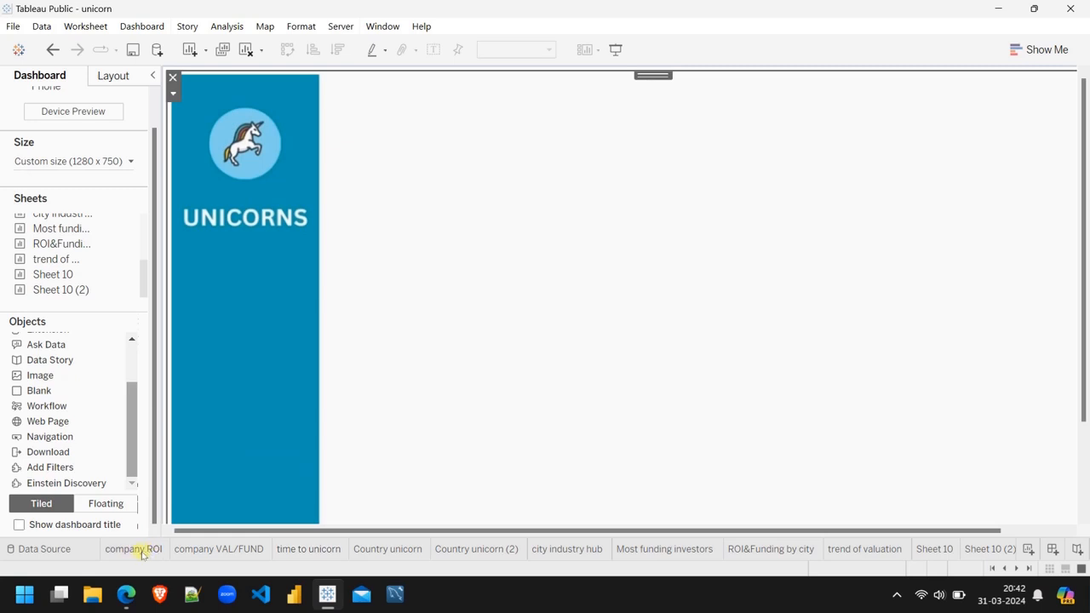
Place the company ROI sheet as a floating object beside the UNICORNS banner, extend it to nearly the banner's visible height and narrow it.
scroll(80, 250, up, 5)
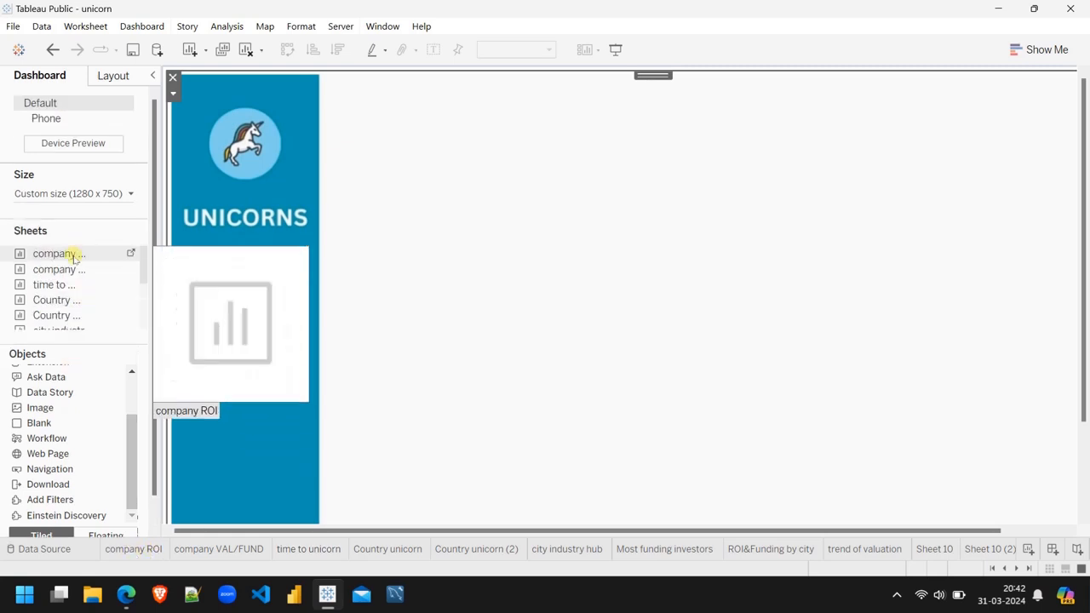
mouse_move(67, 255)
mouse_down()
mouse_move(445, 180)
mouse_move(167, 209)
mouse_up()
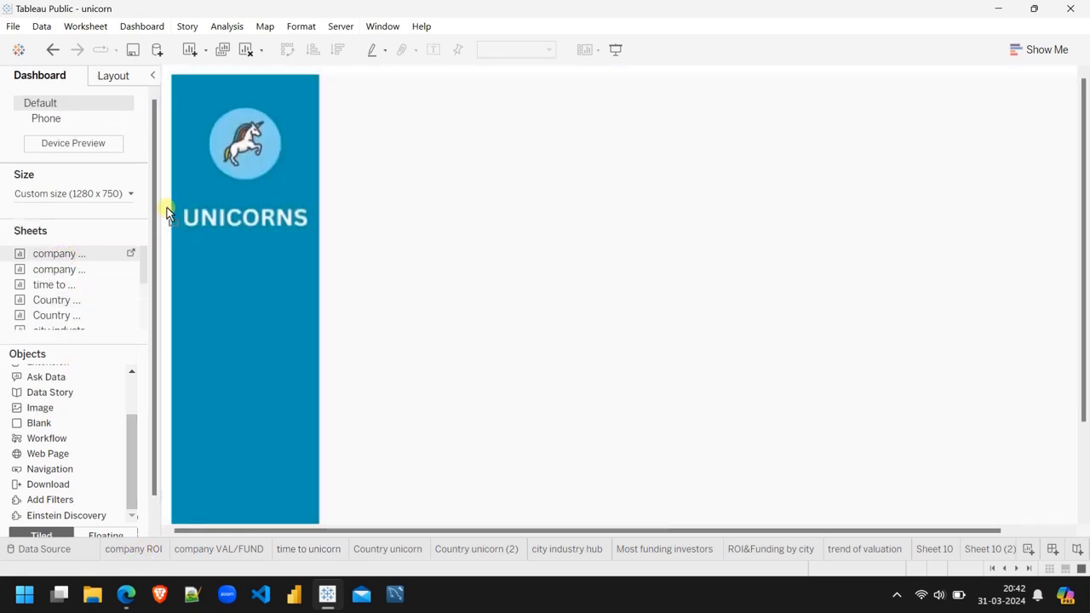
click(97, 535)
drag(61, 253, 333, 79)
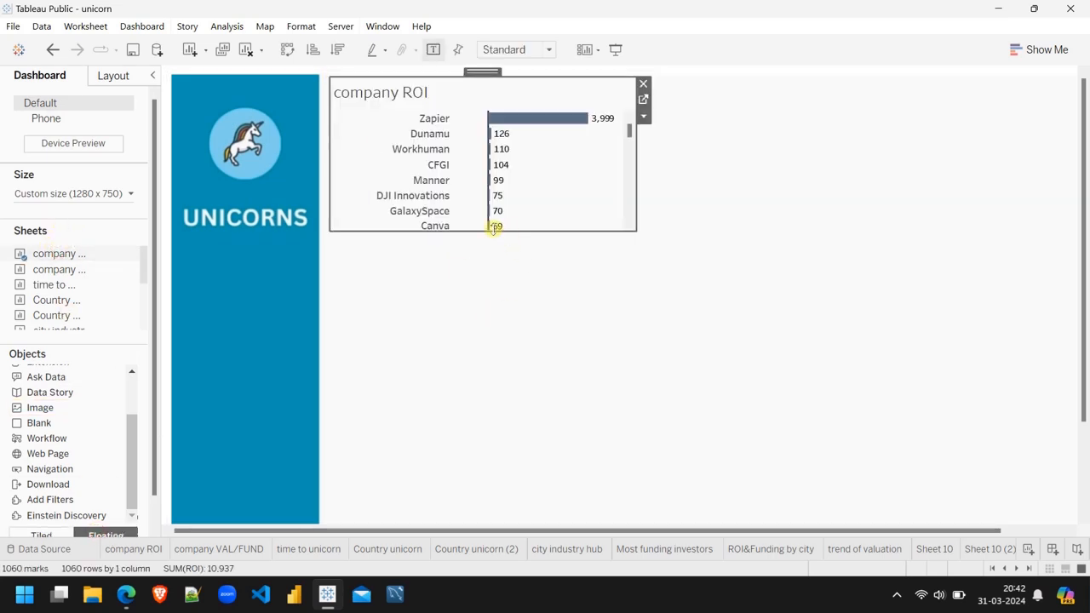
drag(494, 228, 513, 523)
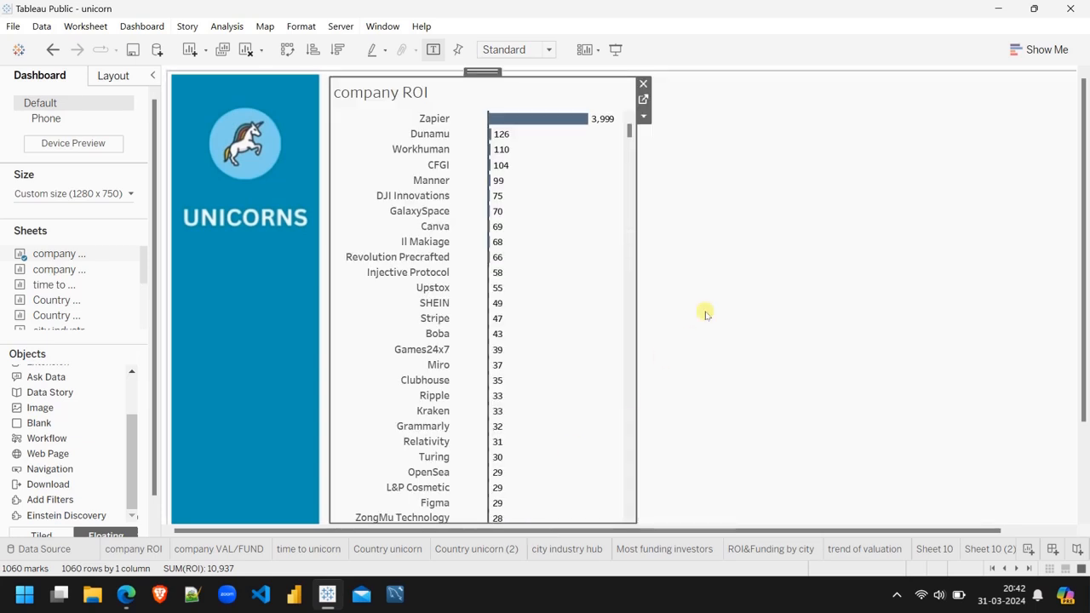
scroll(703, 312, down, 3)
scroll(703, 311, up, 3)
drag(637, 304, 569, 319)
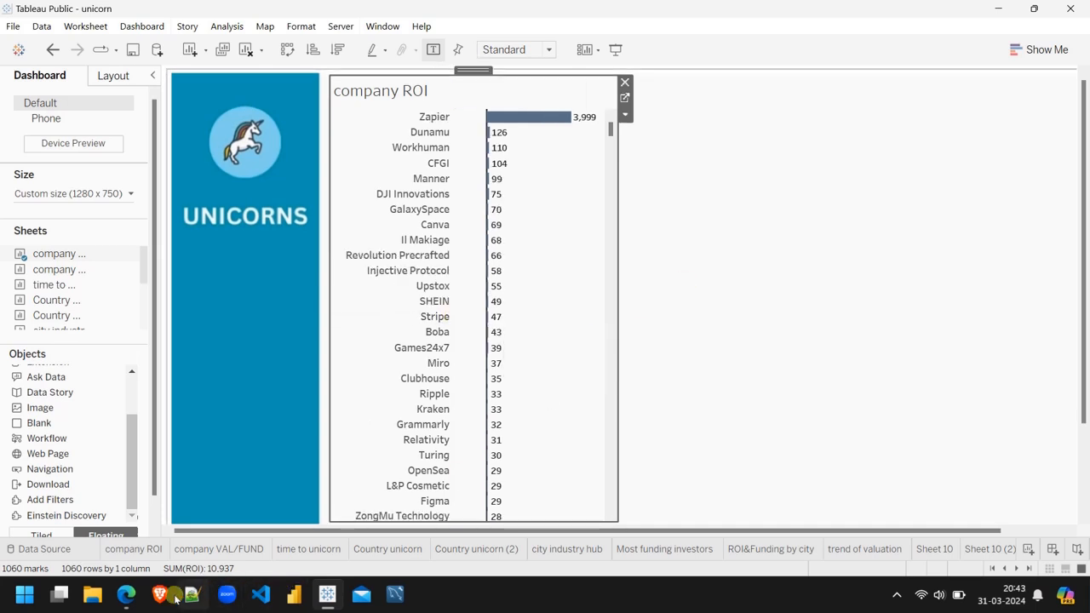
Reread the Recommended Analysis questions in unicorn company.pdf and return to the Tableau dashboard.
click(125, 593)
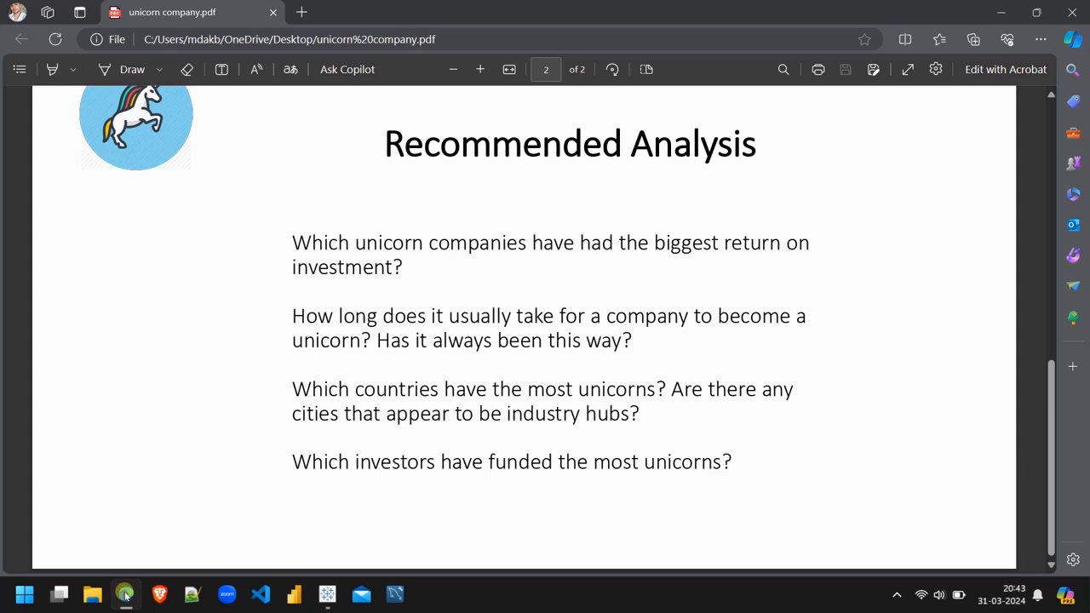
click(126, 593)
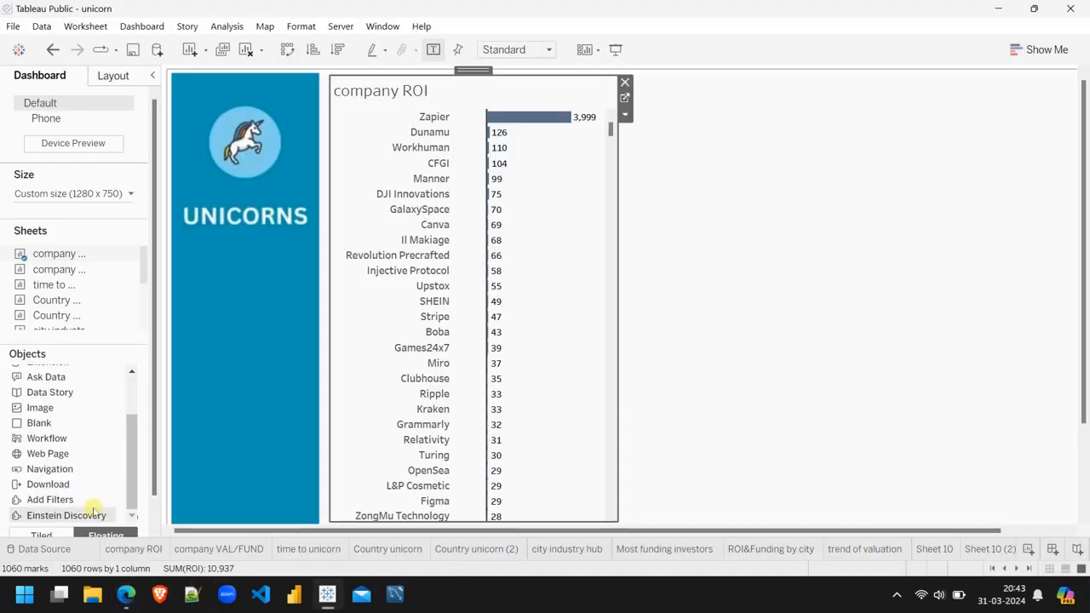
click(125, 593)
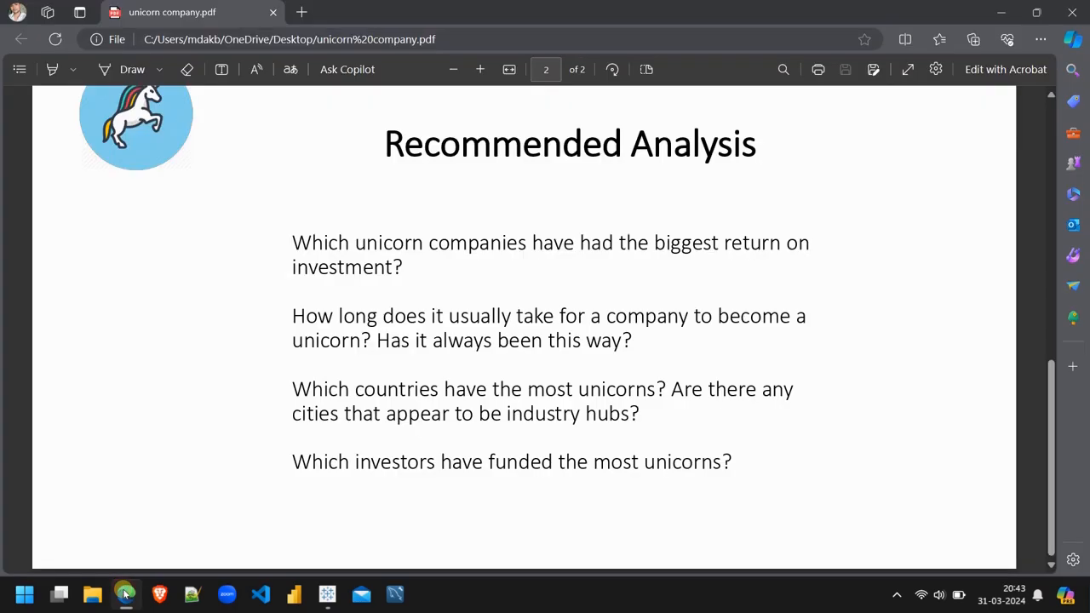
click(126, 594)
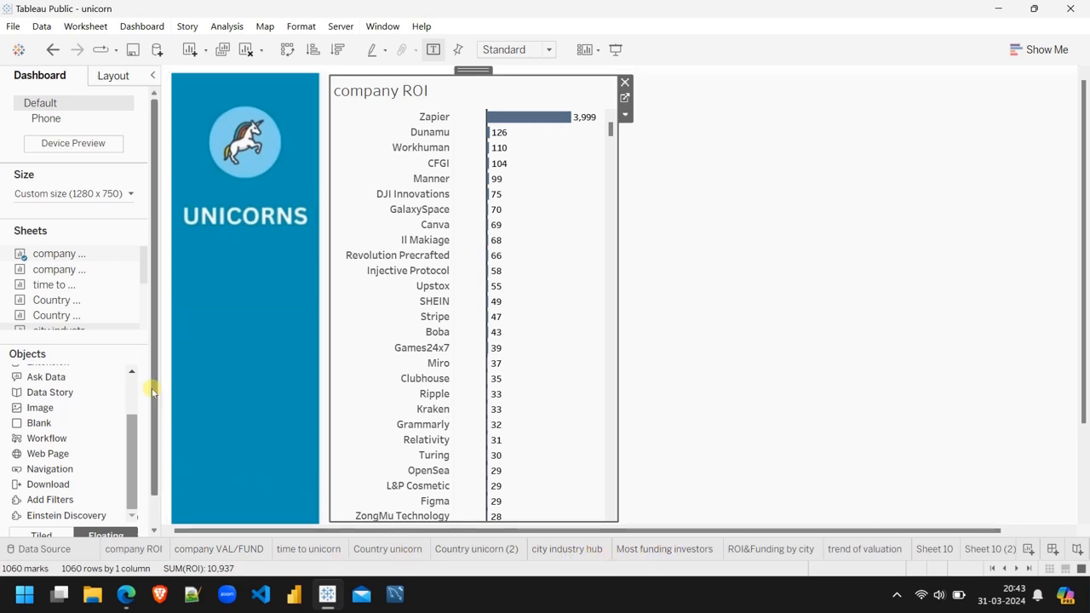
Place the city industry hub sheet as a floating object beside the company ROI chart and extend it downwards.
scroll(79, 300, down, 5)
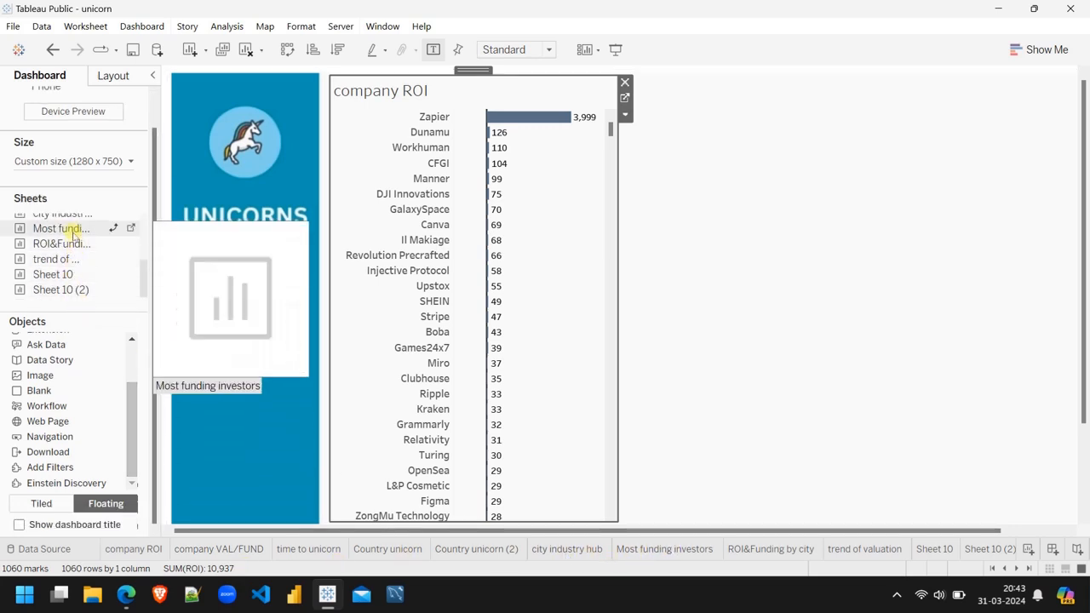
drag(71, 215, 657, 151)
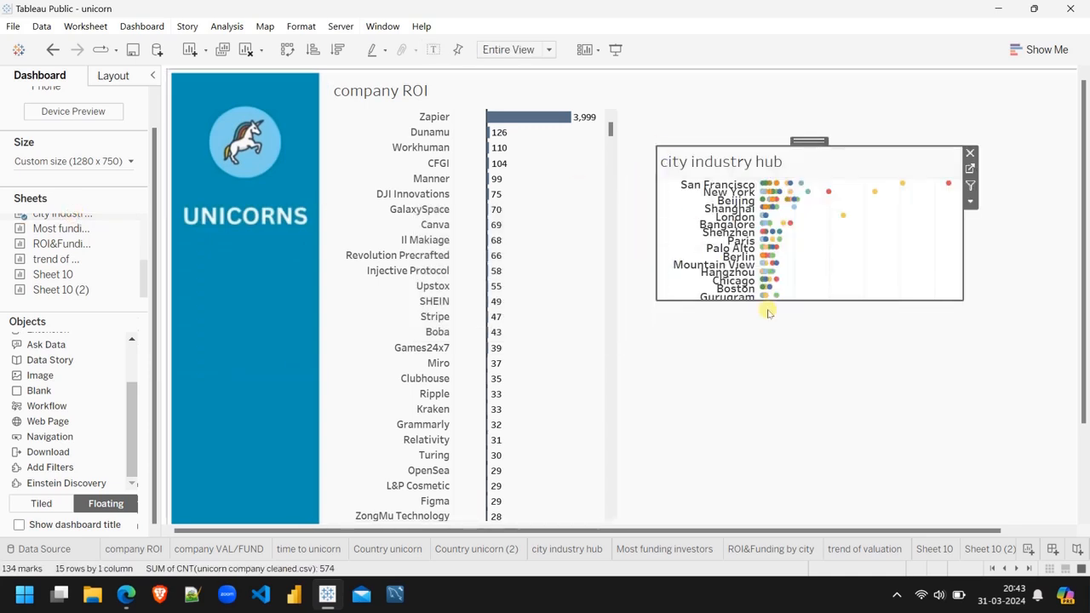
drag(784, 302, 832, 508)
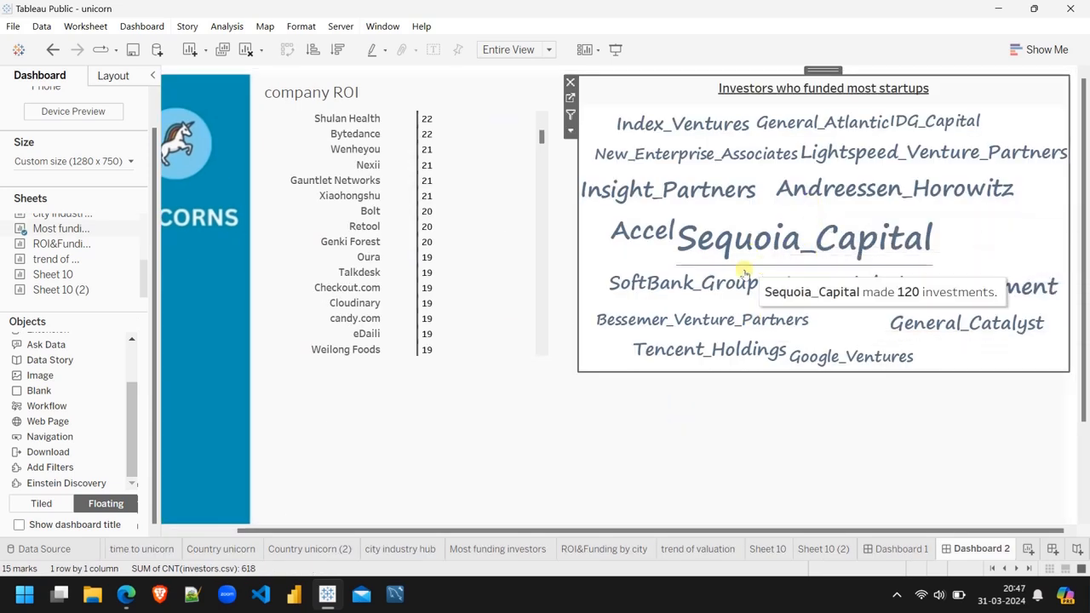
Limit the Investors filter on the Most funding investors sheet to the top 10 by count of investors.csv.
mouse_move(776, 291)
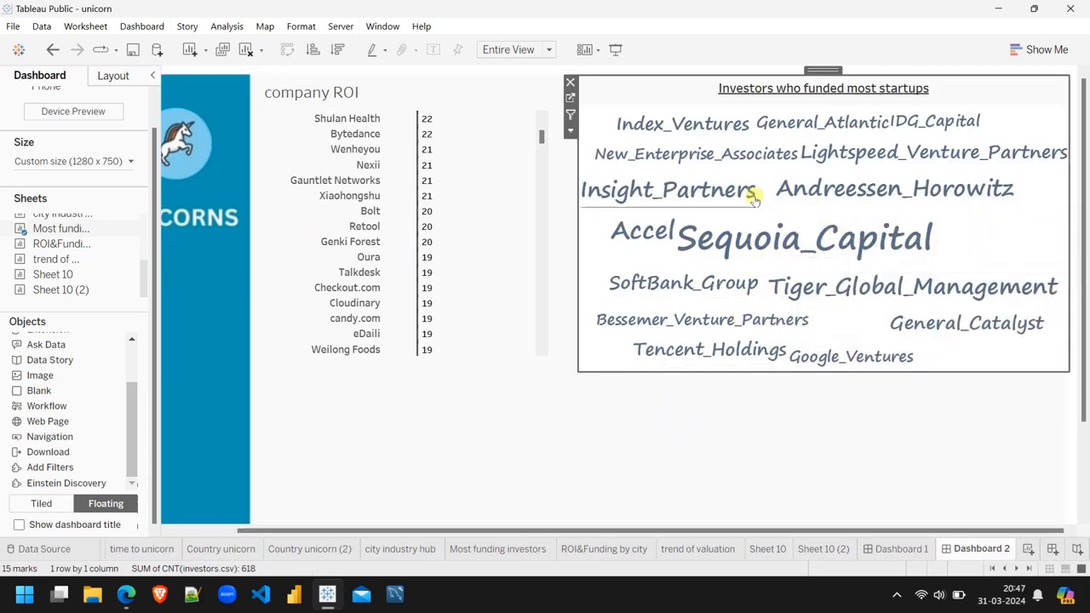
click(571, 97)
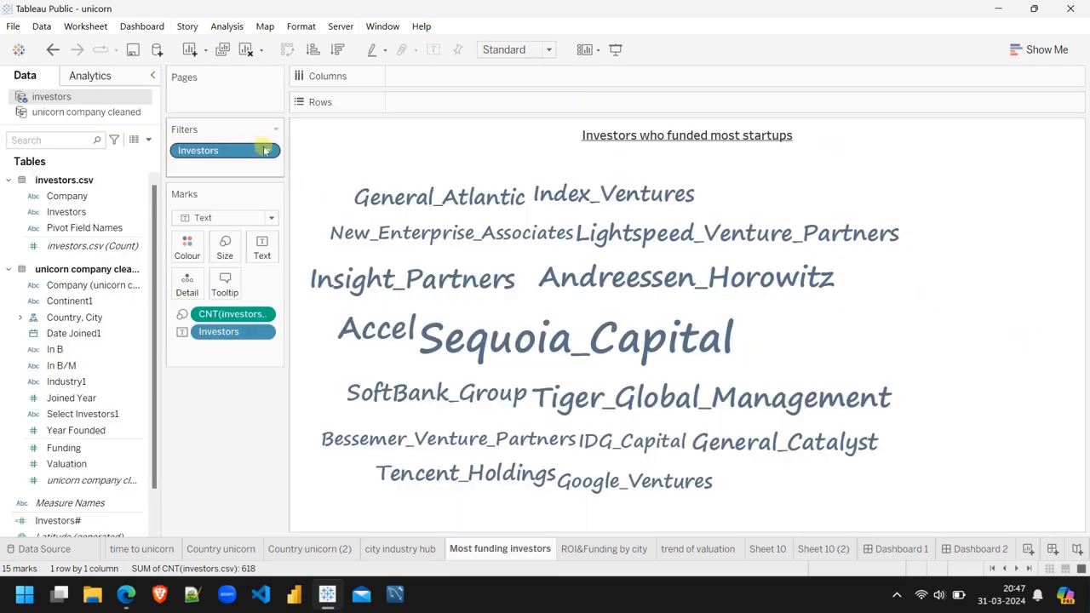
click(268, 152)
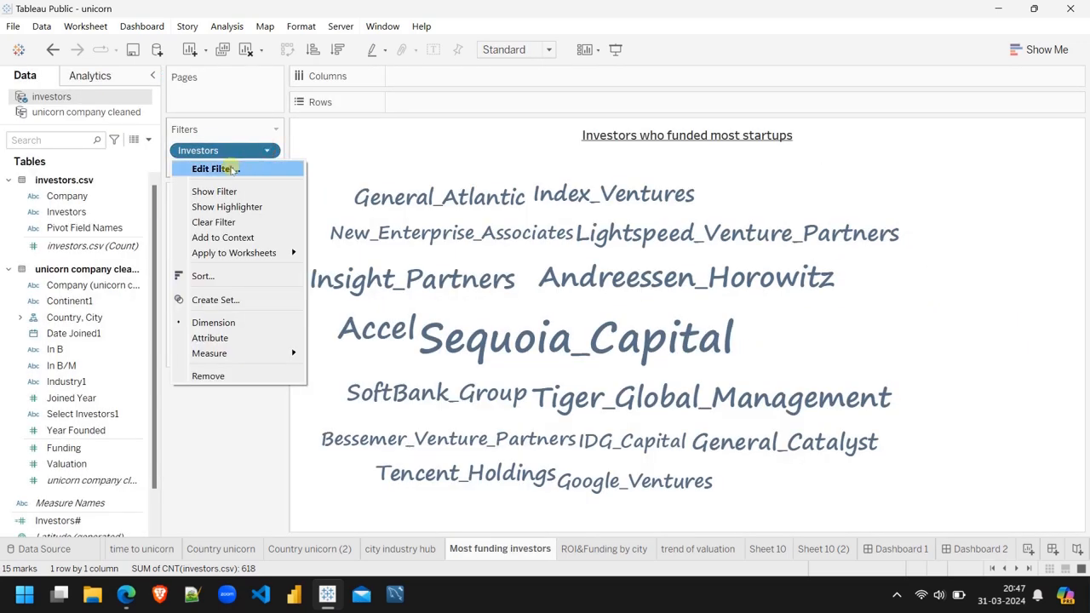
click(230, 168)
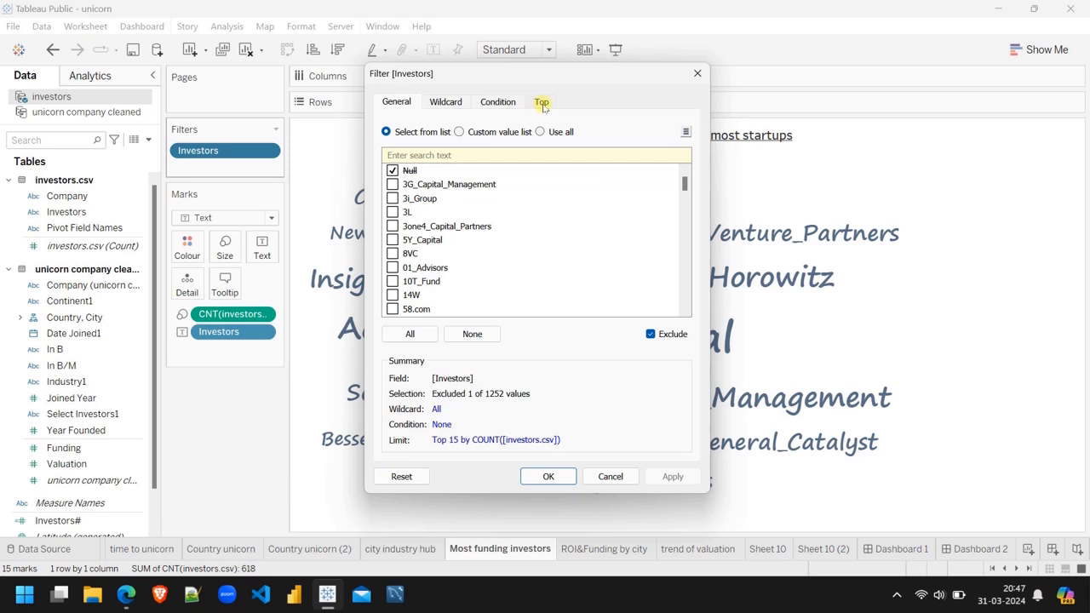
click(542, 103)
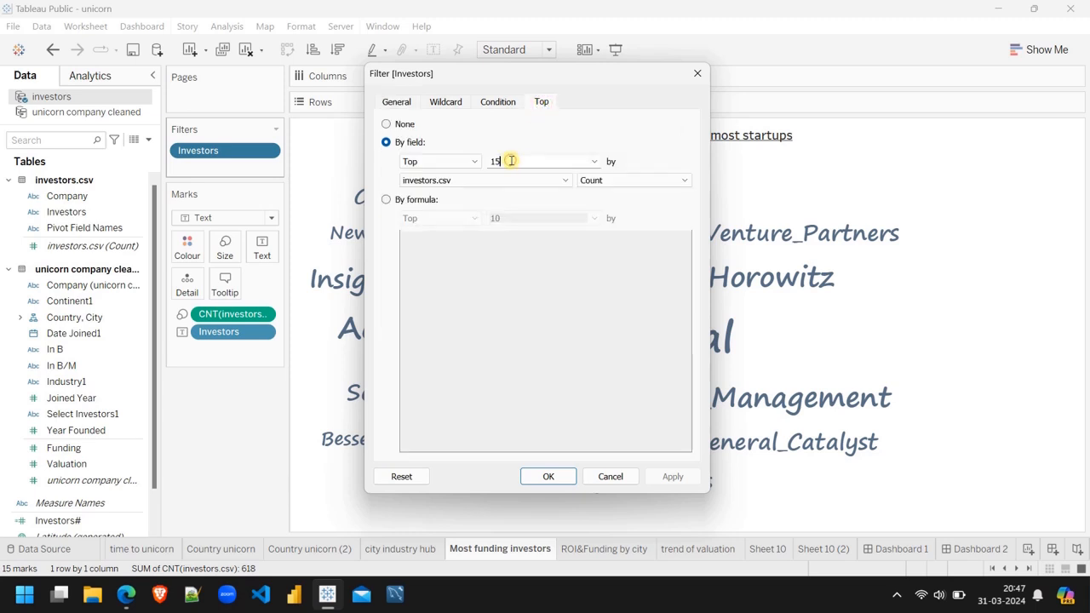
key(BackSpace)
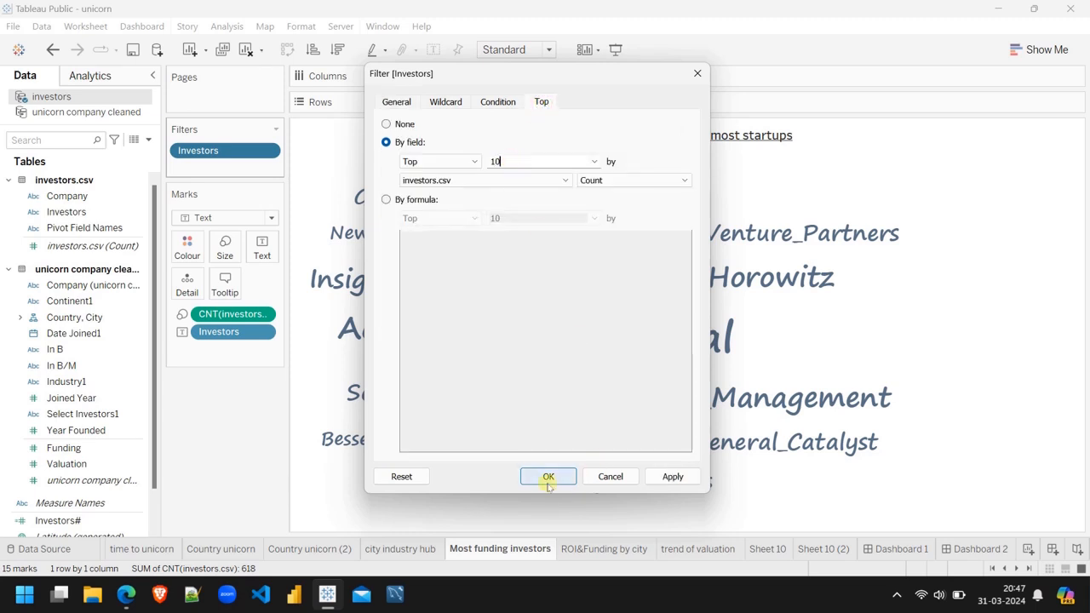
click(549, 477)
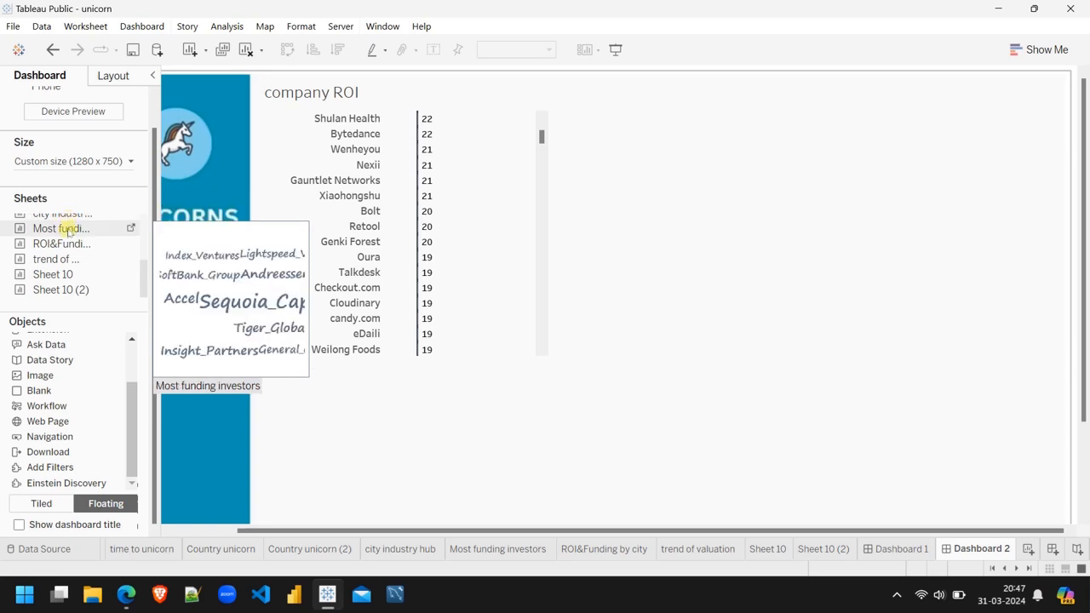
Place the Most funding investors sheet as a floating object on Dashboard 2, enlarge it and set its fit to Entire View.
drag(68, 233, 569, 108)
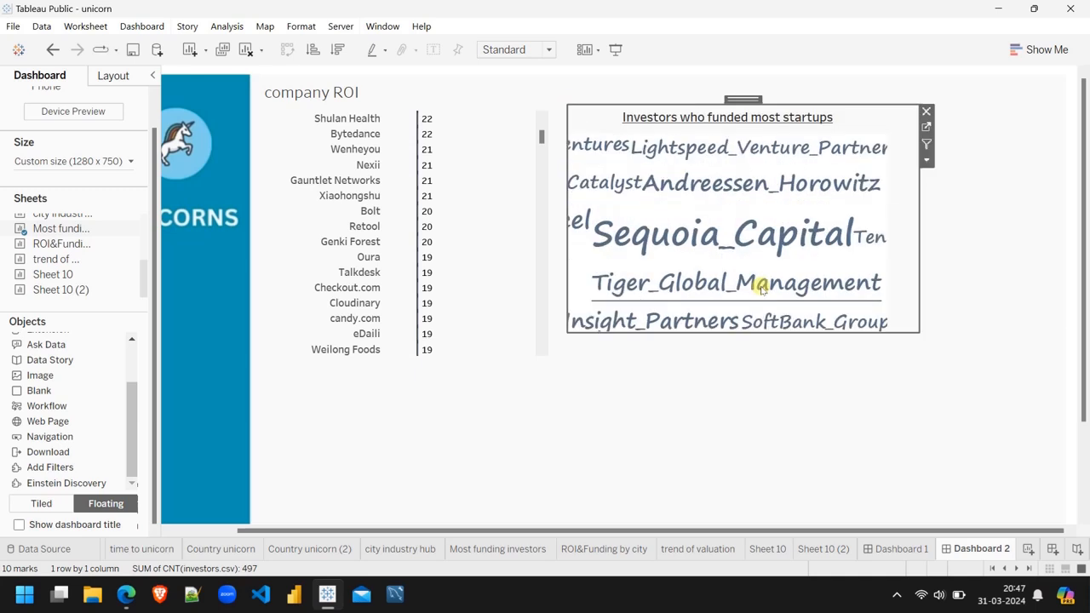
drag(916, 327, 1082, 464)
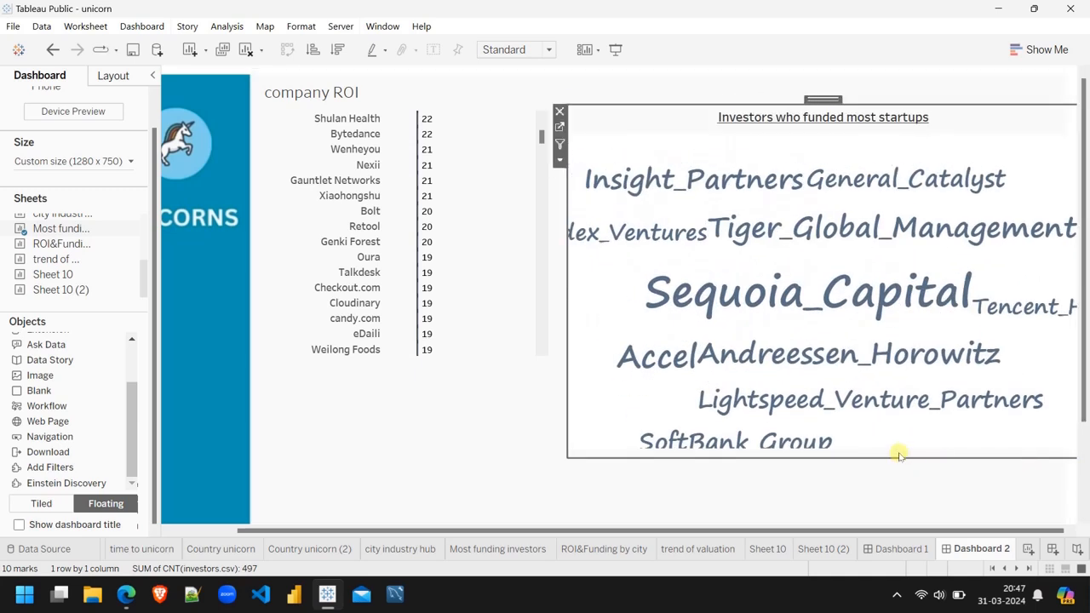
drag(570, 457, 475, 498)
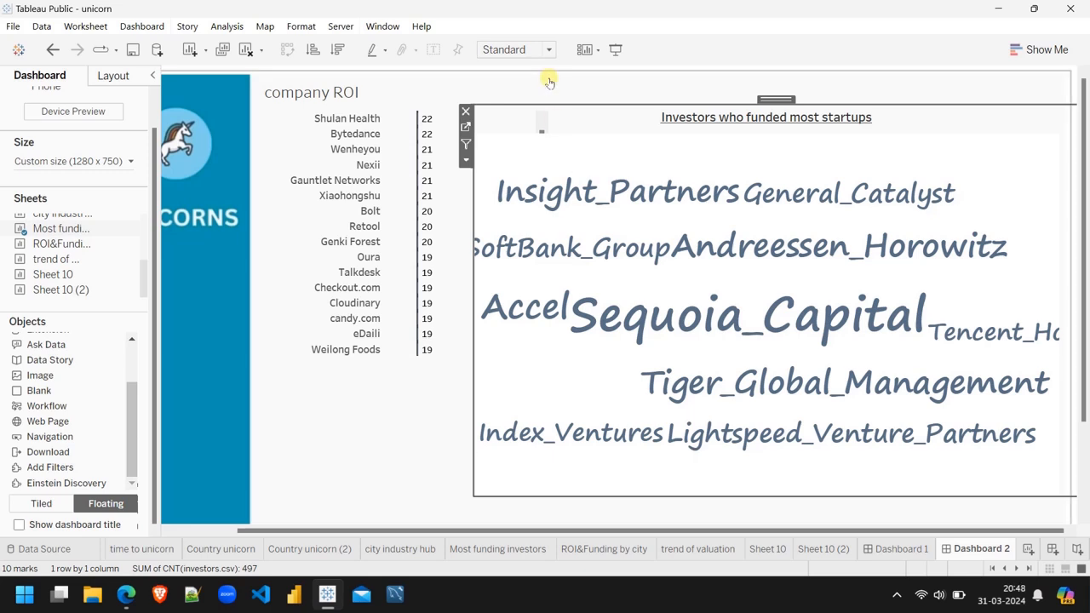
click(548, 50)
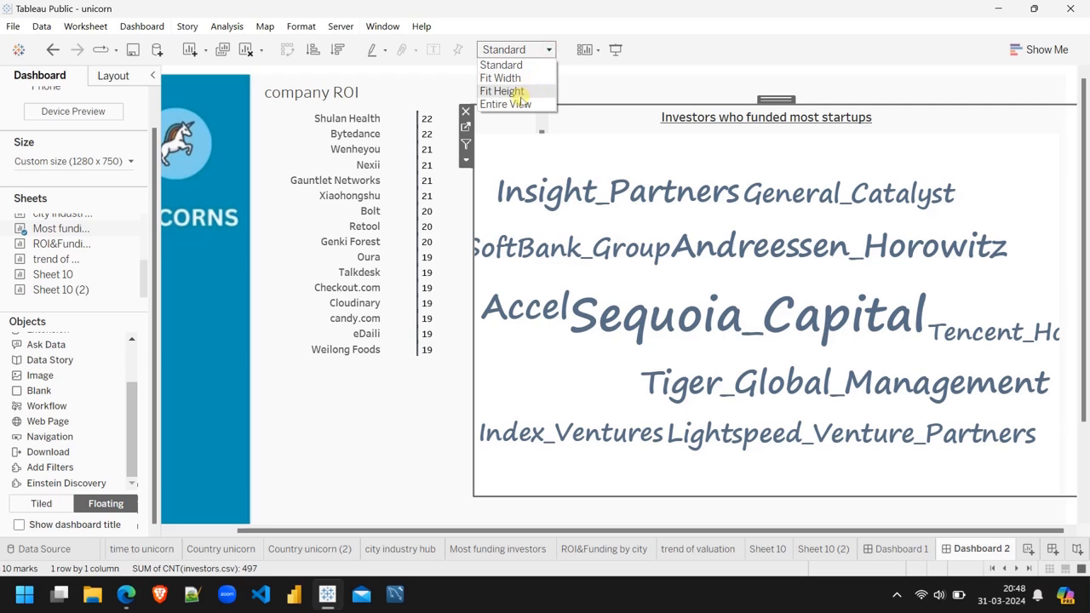
click(515, 91)
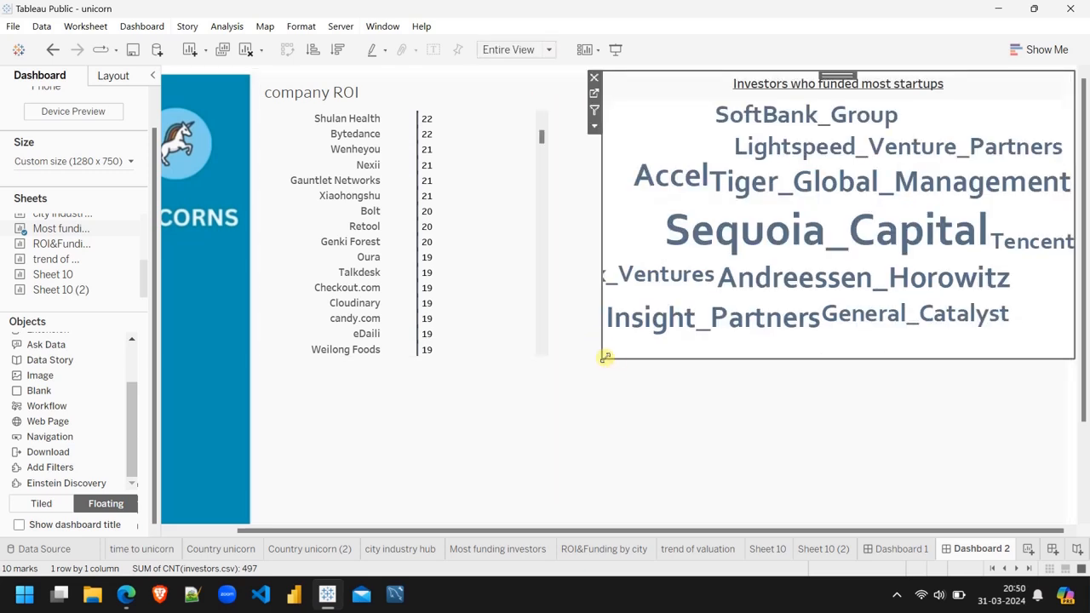
Resize the investors word cloud to fill the space beside the company ROI chart, reducing its height slightly.
drag(603, 357, 687, 310)
drag(685, 269, 612, 274)
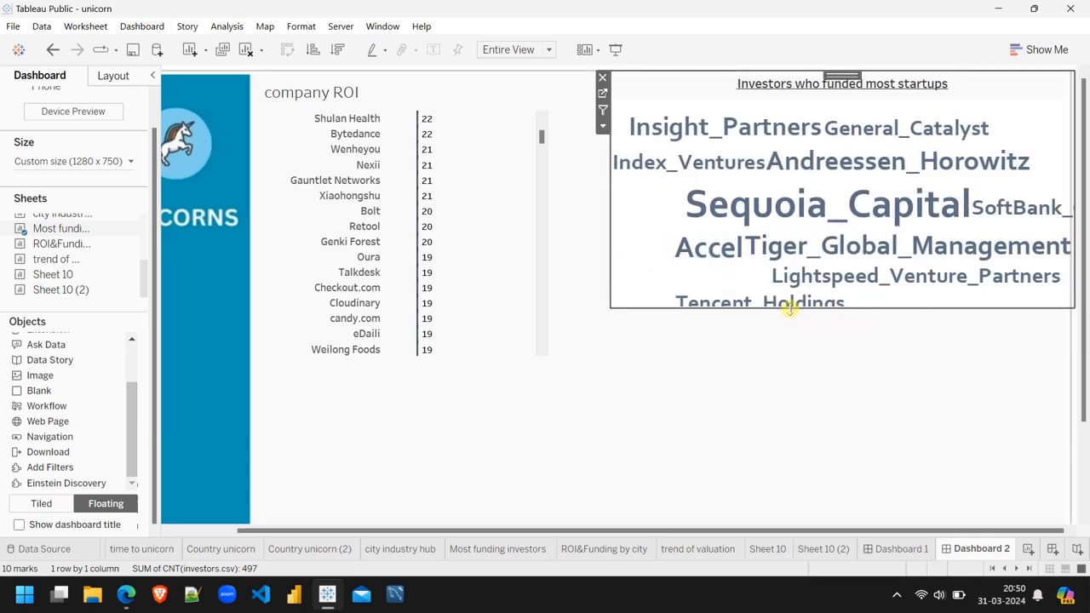
drag(775, 310, 781, 340)
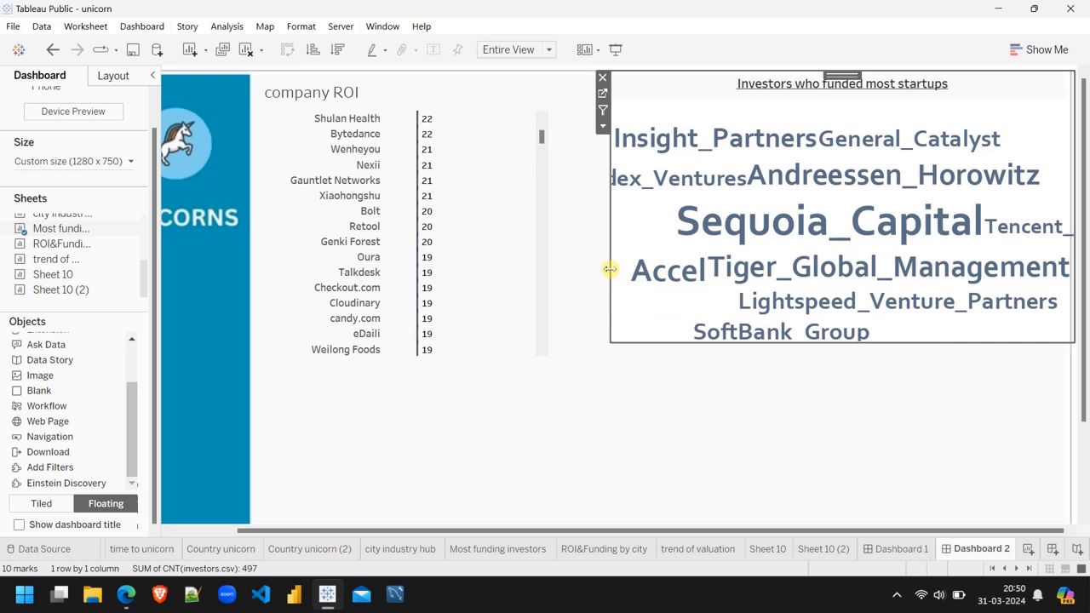
drag(616, 270, 578, 271)
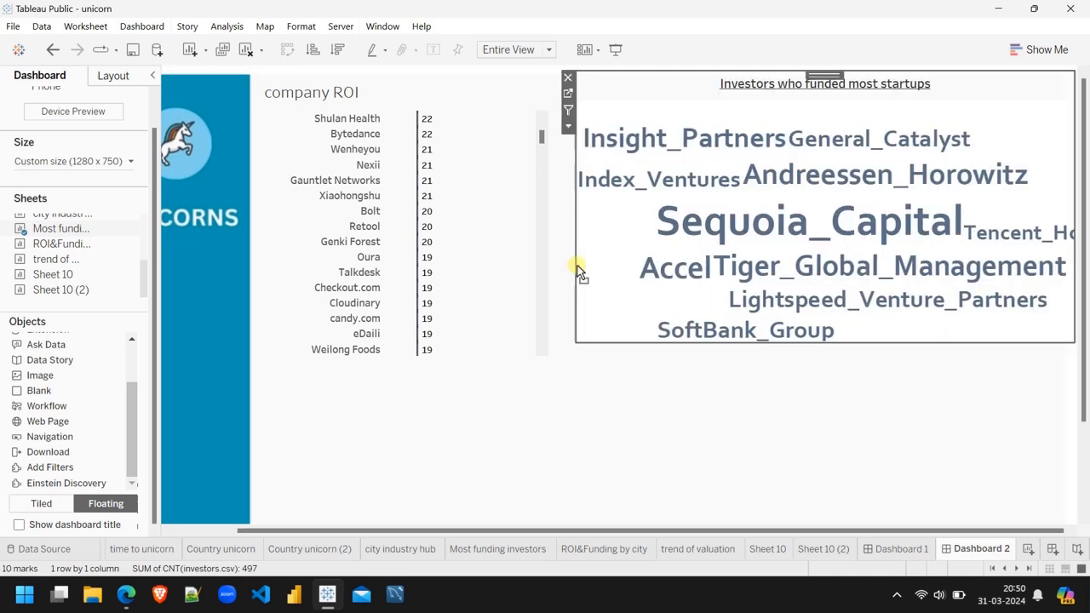
click(859, 378)
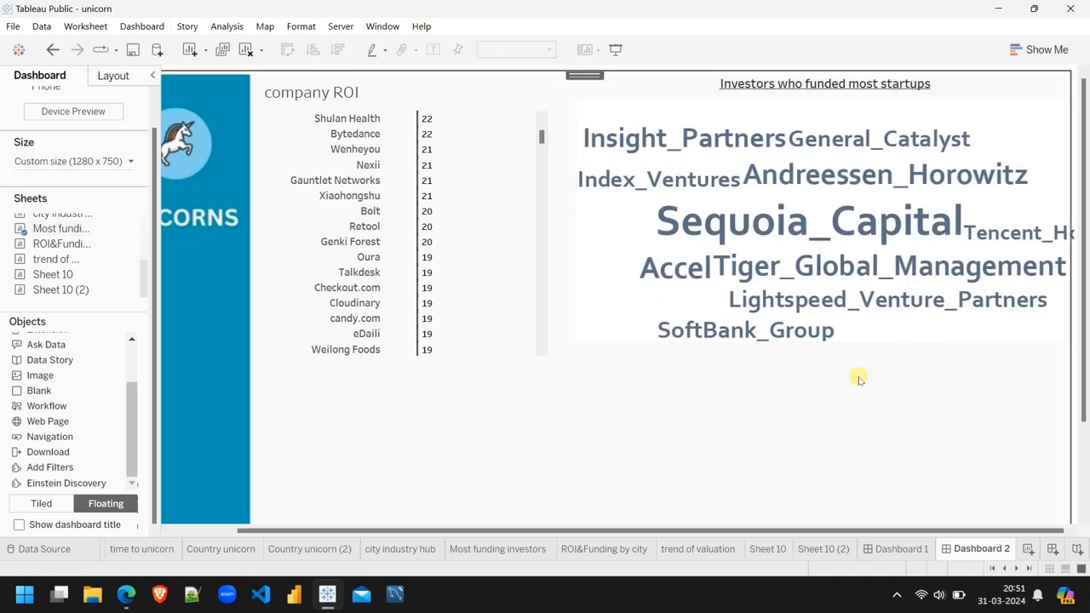
Extend the company ROI chart down to near the dashboard's lower edge and widen it slightly towards the word cloud.
mouse_move(718, 228)
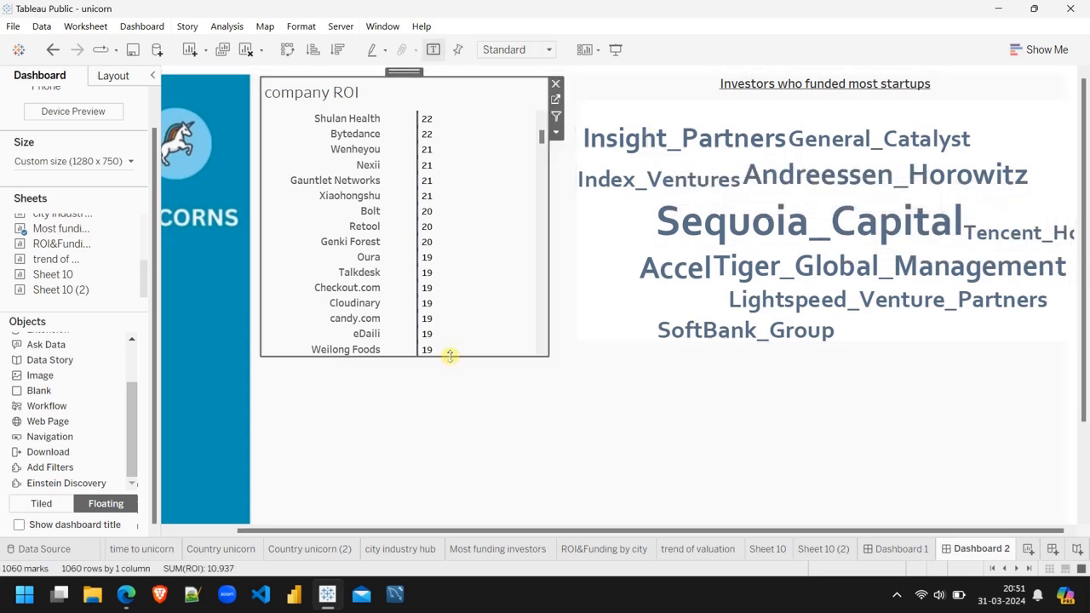
drag(448, 355, 448, 478)
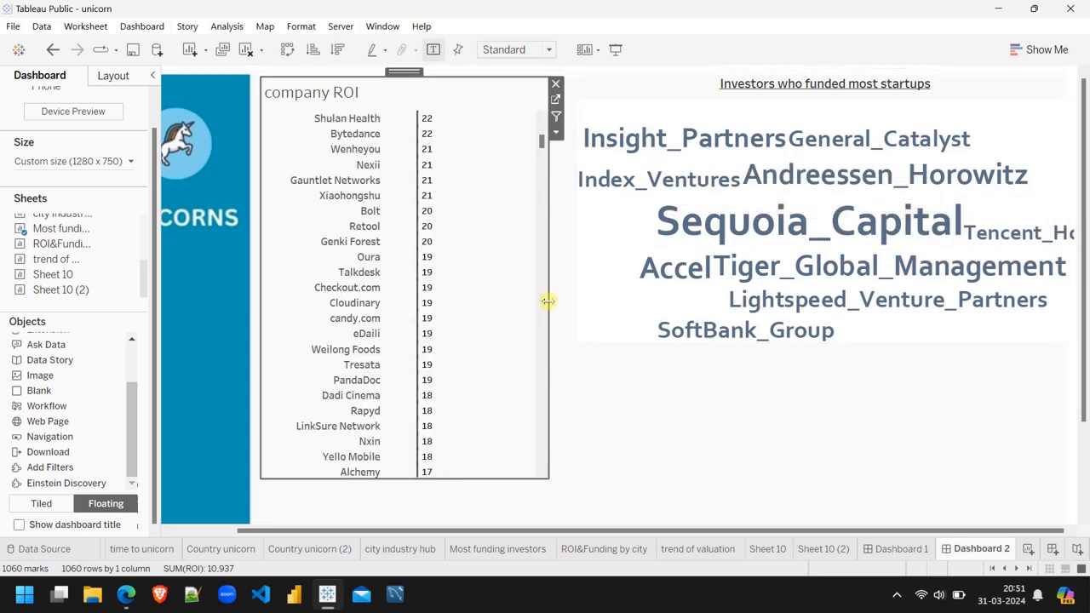
drag(550, 299, 560, 308)
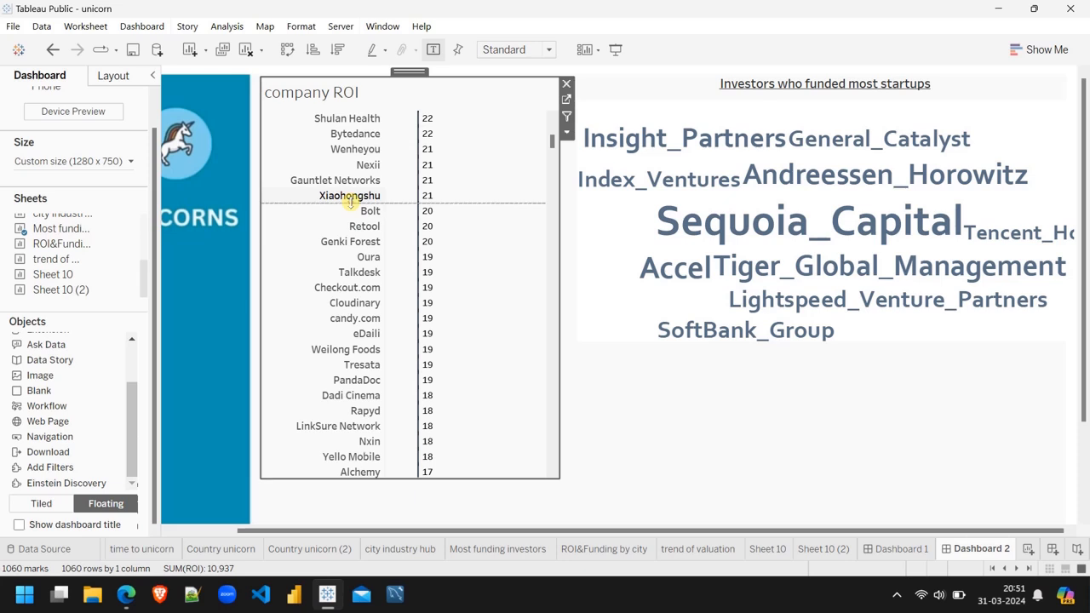
Set the header font on the company ROI sheet to Tableau Medium, size 7, bold.
click(567, 100)
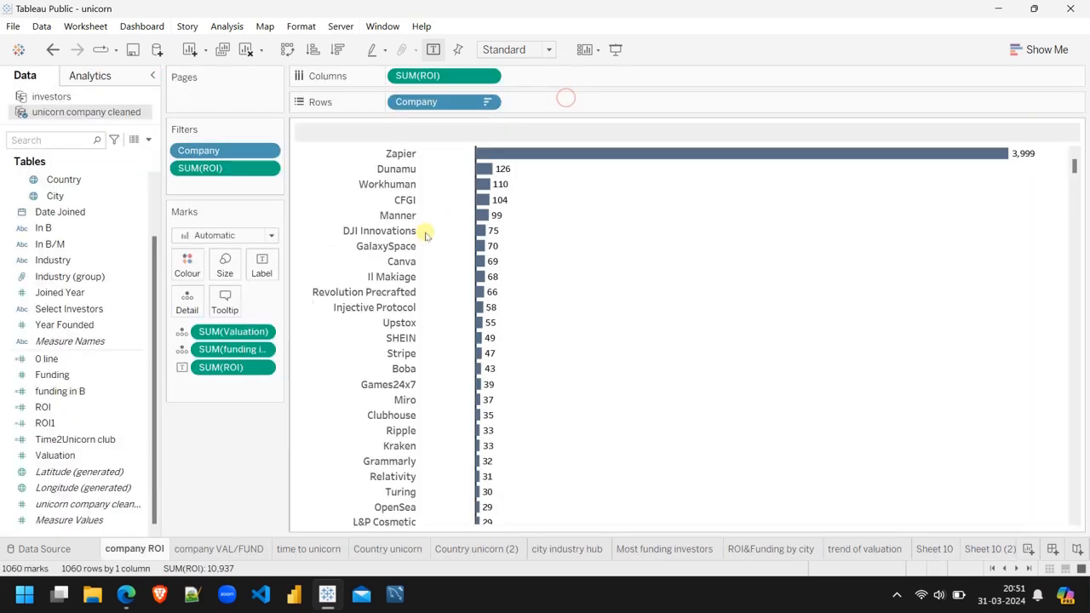
right_click(371, 274)
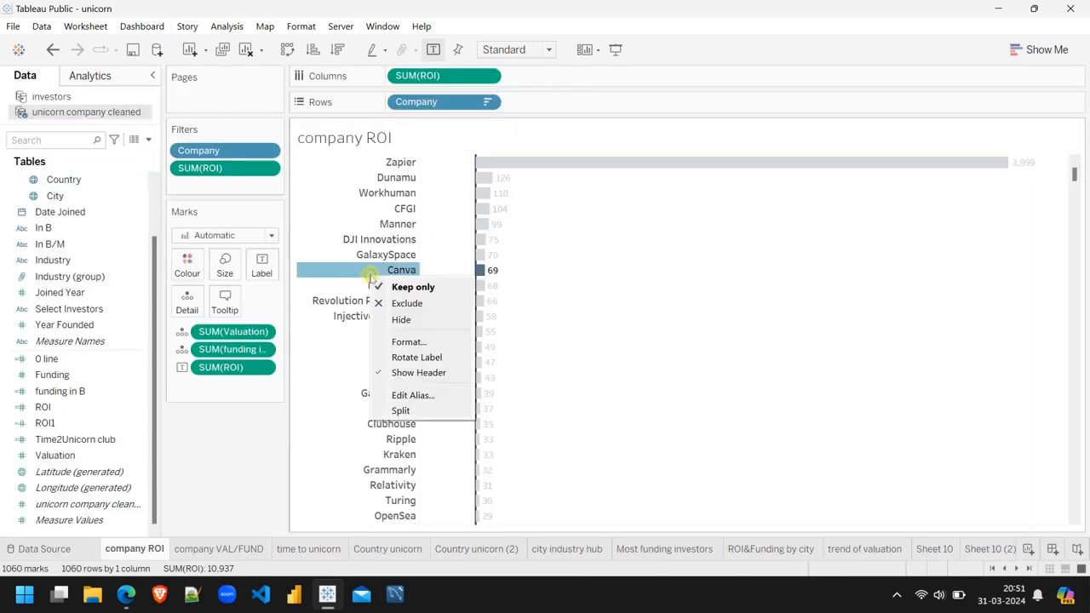
click(398, 340)
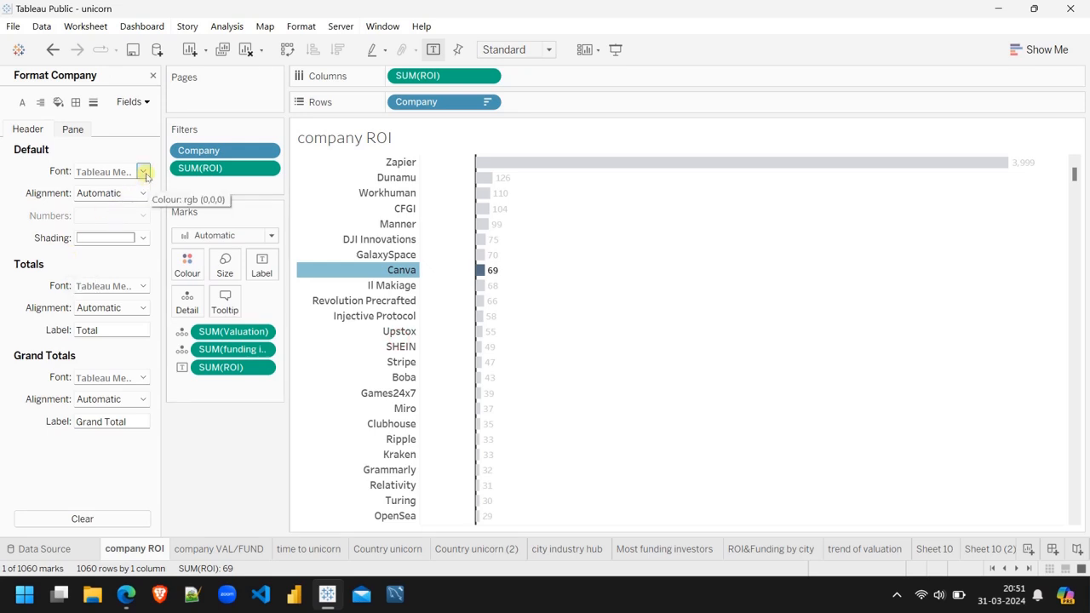
click(22, 103)
click(143, 171)
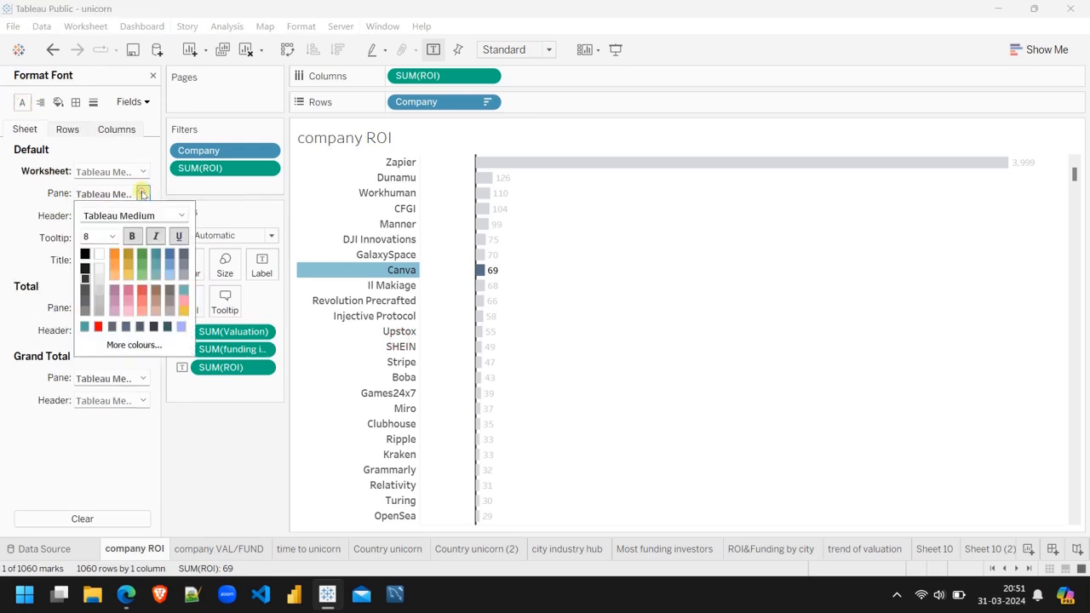
click(143, 169)
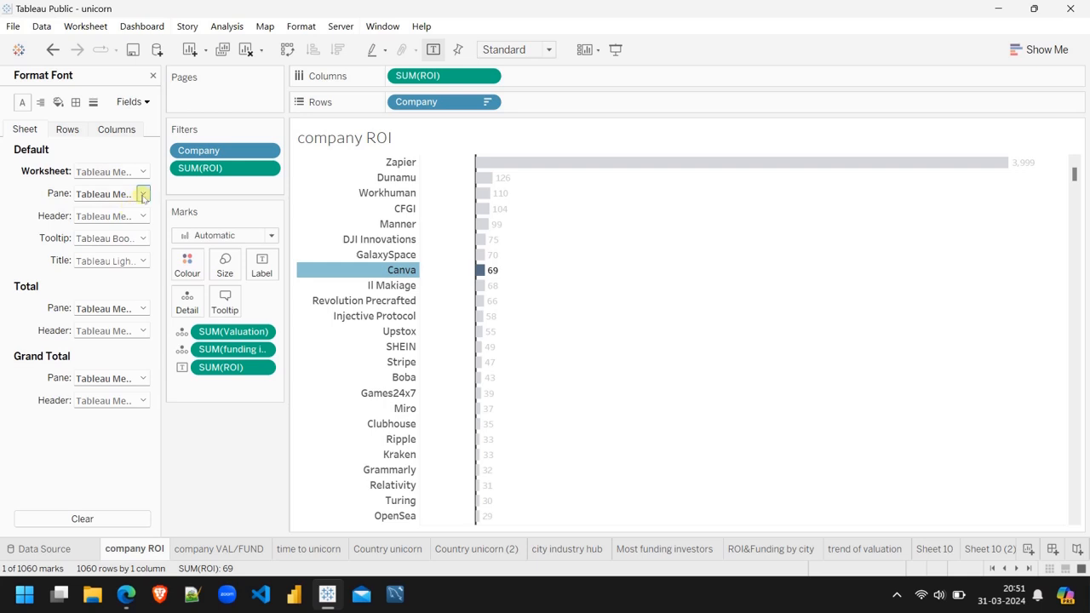
click(143, 193)
click(25, 207)
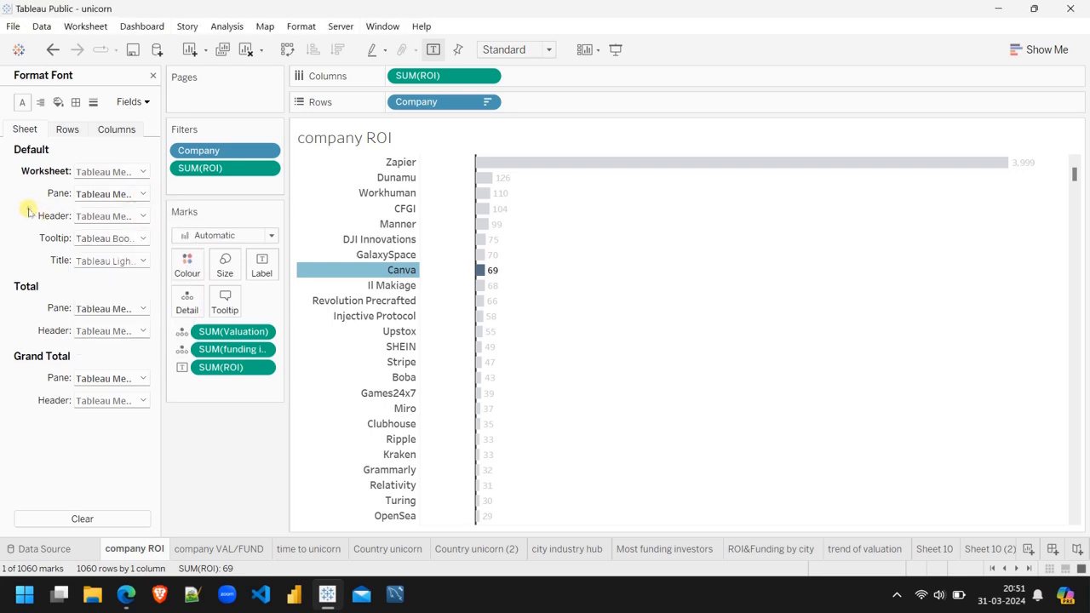
click(143, 215)
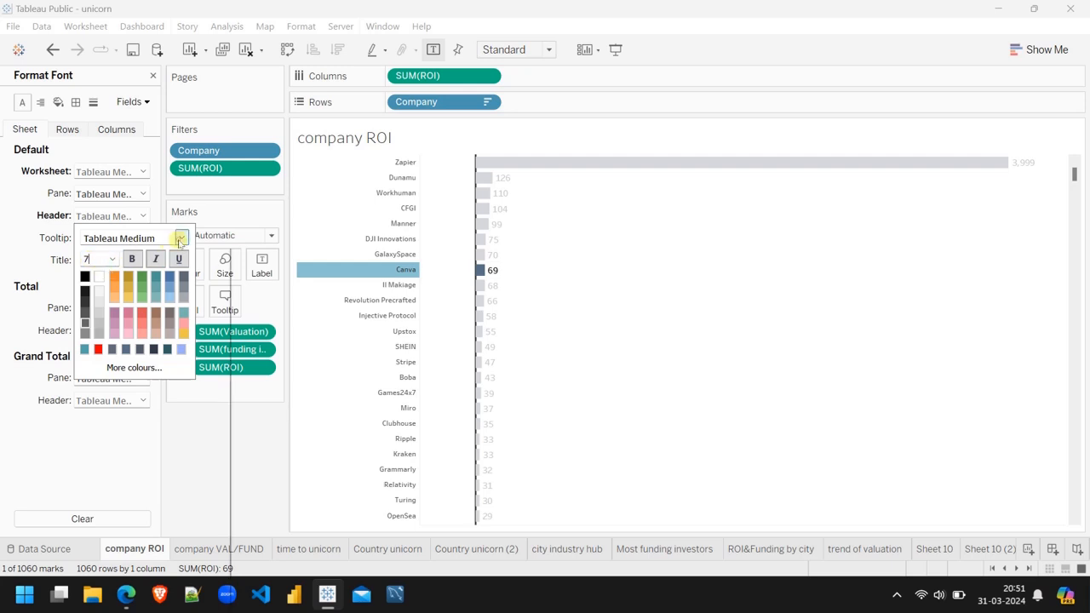
click(179, 237)
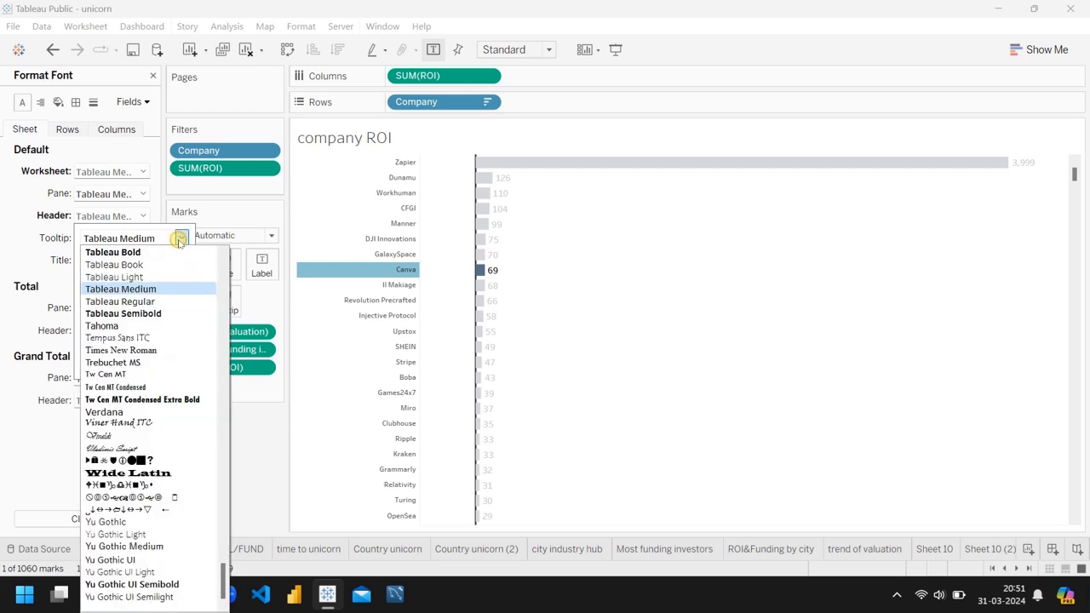
click(126, 289)
click(132, 261)
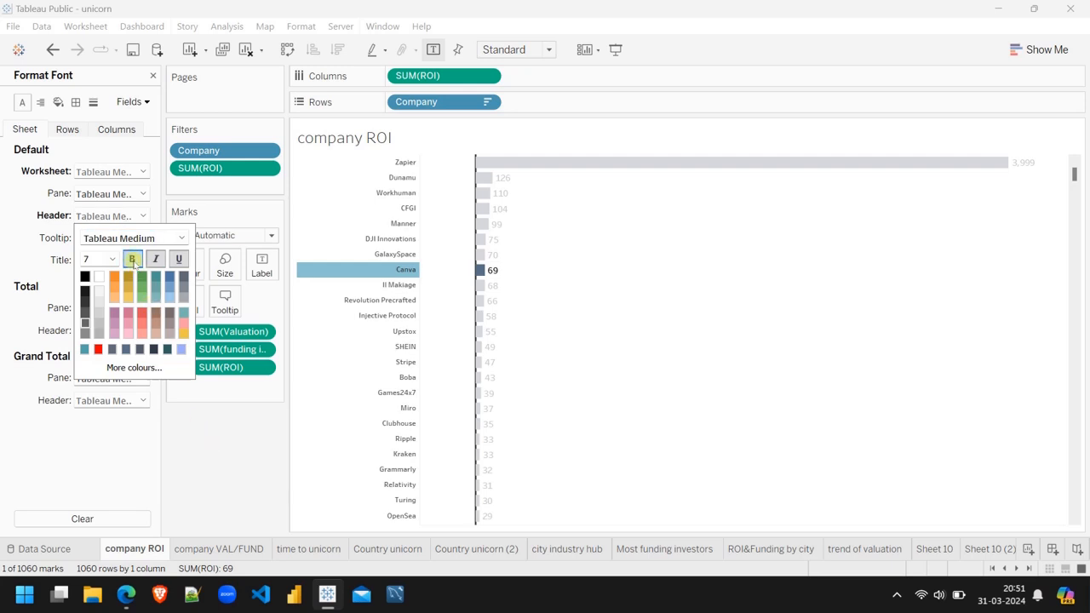
Extend the company ROI chart on Dashboard 2 to the dashboard's lower edge and preview the dashboard in presentation mode.
click(979, 548)
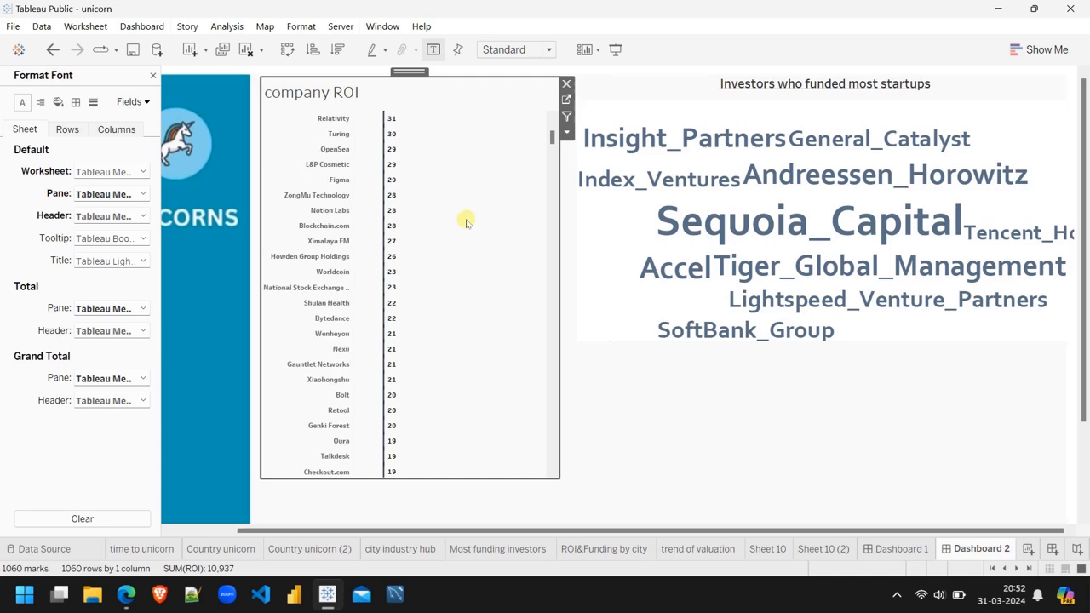
scroll(467, 223, up, 5)
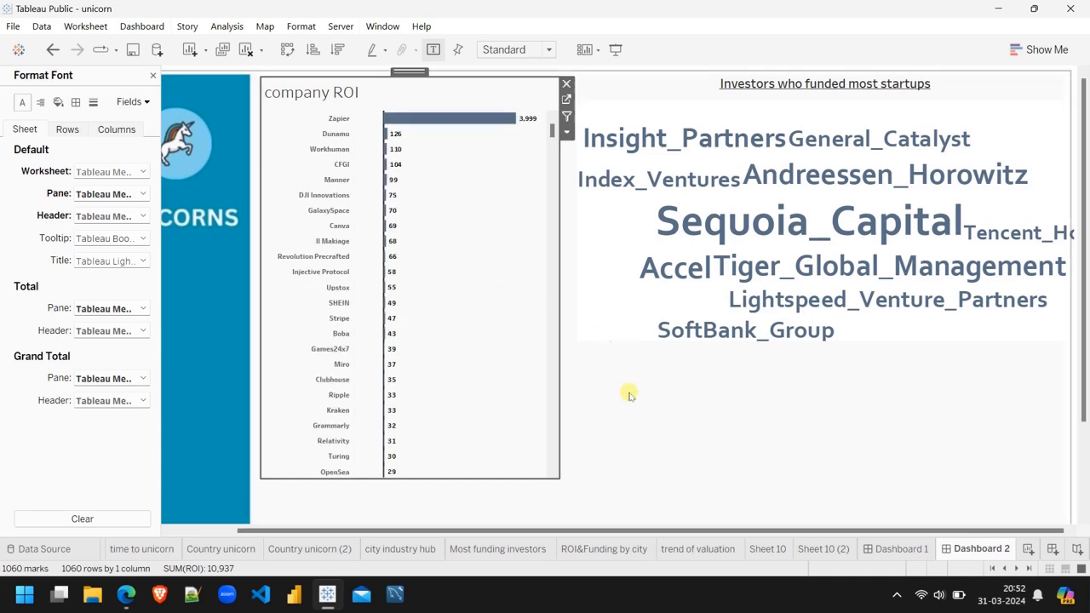
scroll(627, 392, down, 3)
drag(474, 359, 482, 518)
scroll(635, 427, up, 1)
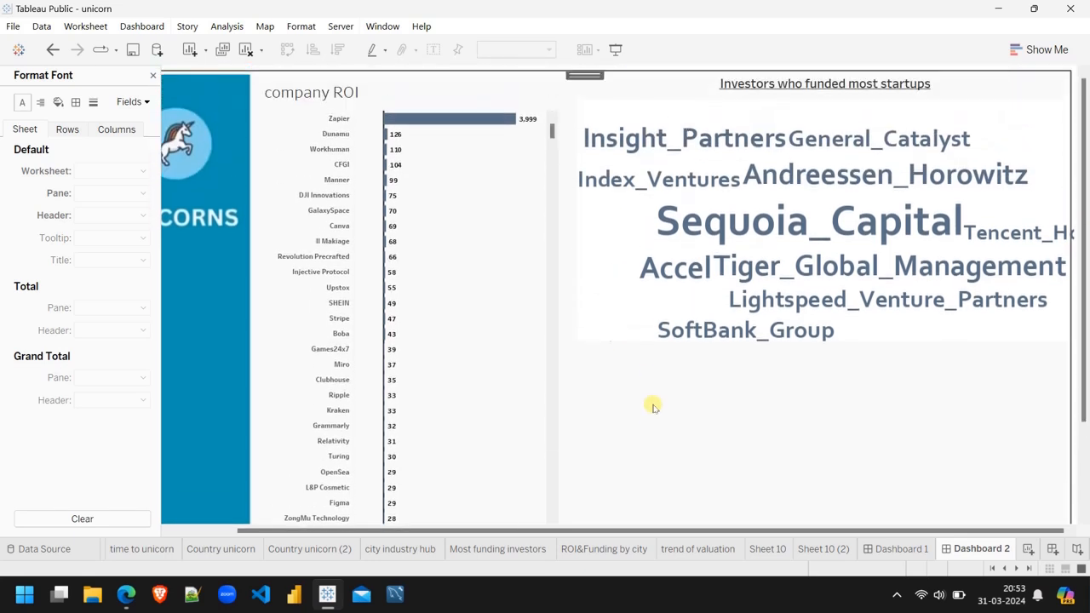
click(618, 50)
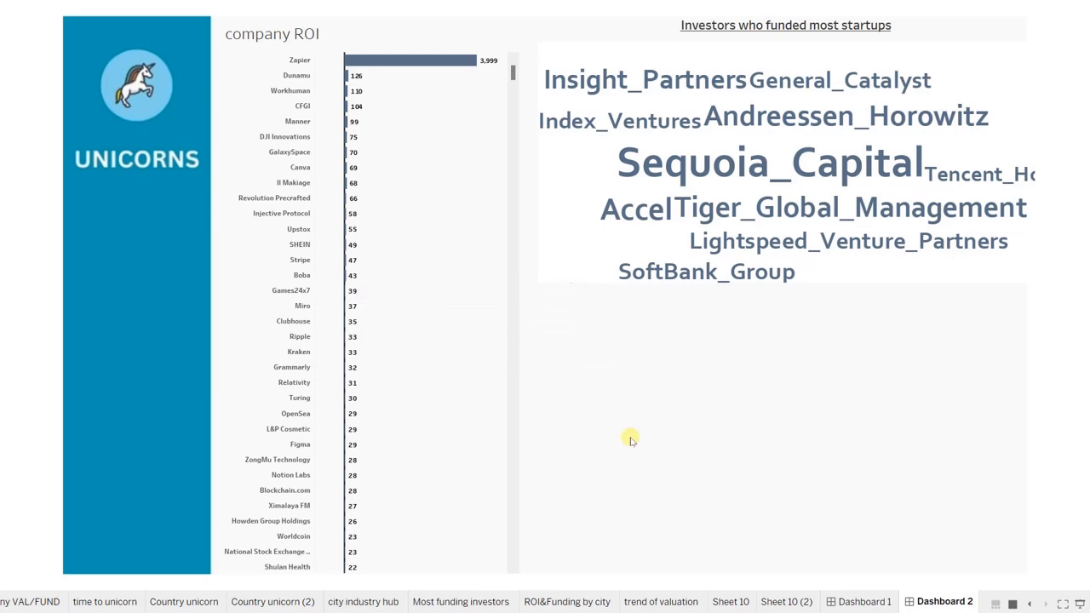
key(Escape)
Retitle the company ROI chart as "Companies by ROI" in 12-point bold.
double_click(385, 94)
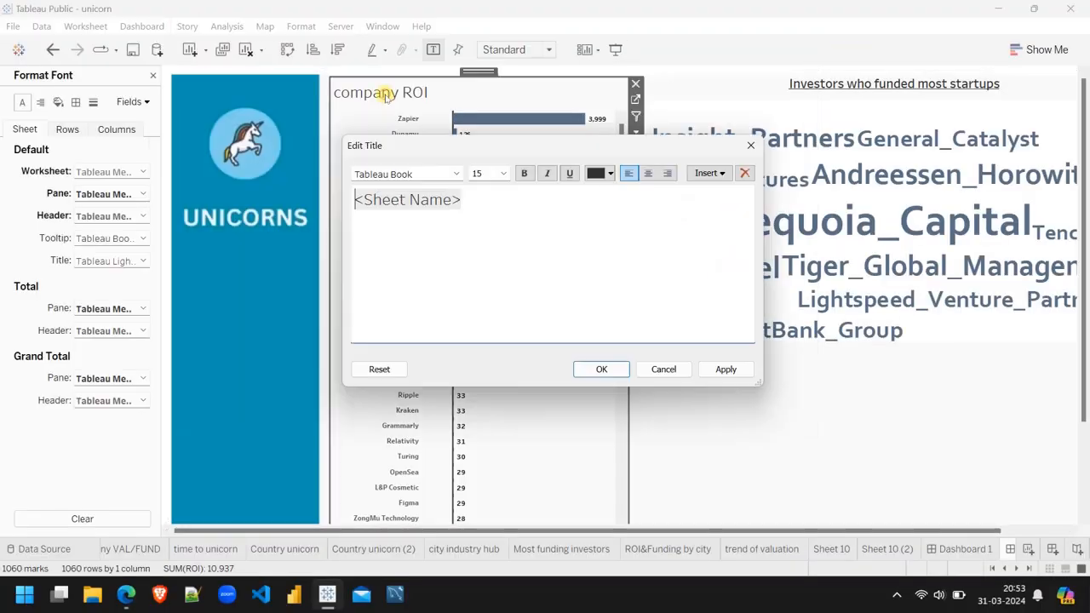
click(469, 199)
key(BackSpace)
key(BackSpace)
key(BackSpace)
key(BackSpace)
key(BackSpace)
key(BackSpace)
key(BackSpace)
key(BackSpace)
key(BackSpace)
key(BackSpace)
key(BackSpace)
key(BackSpace)
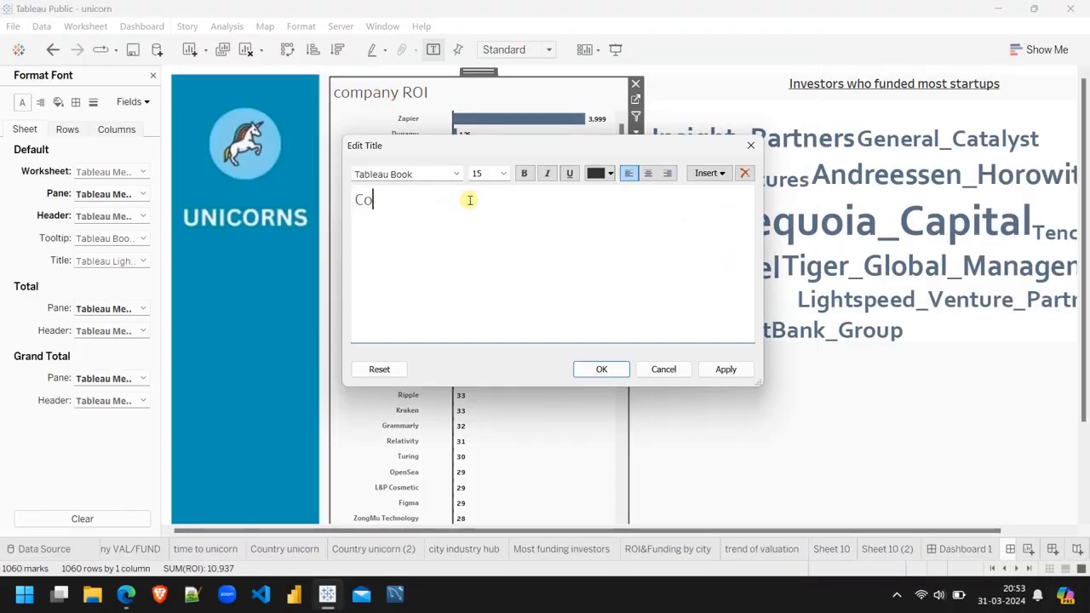
text(Companies by ROI)
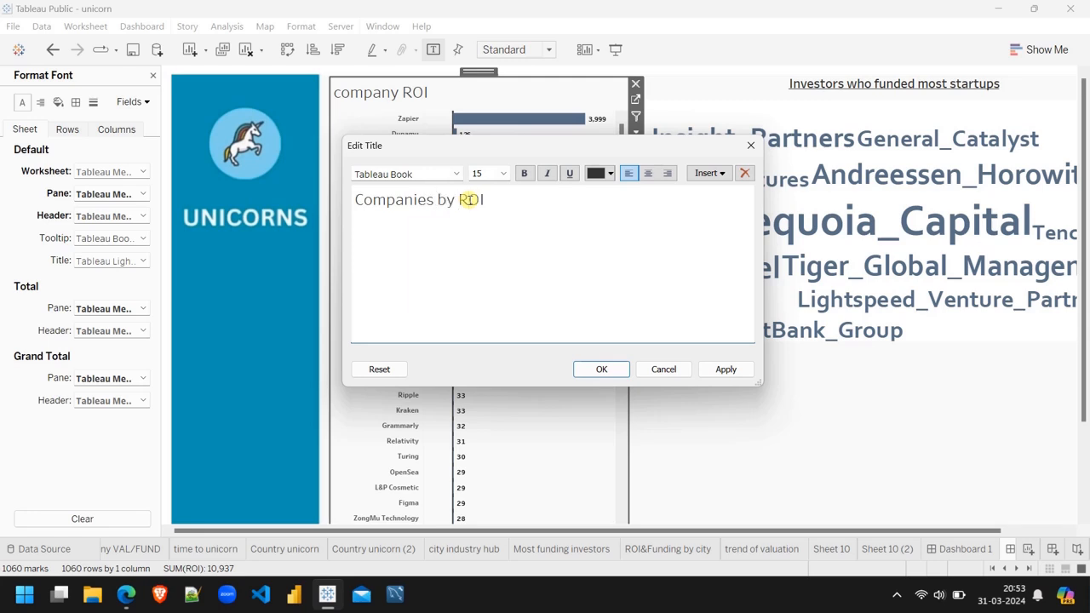
click(601, 372)
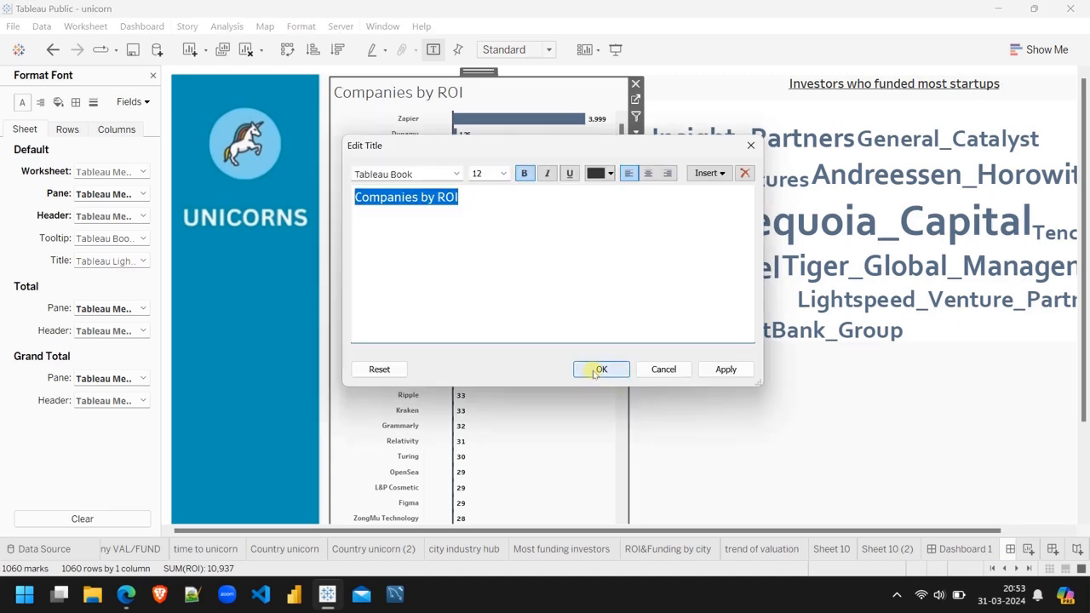
click(592, 370)
click(715, 416)
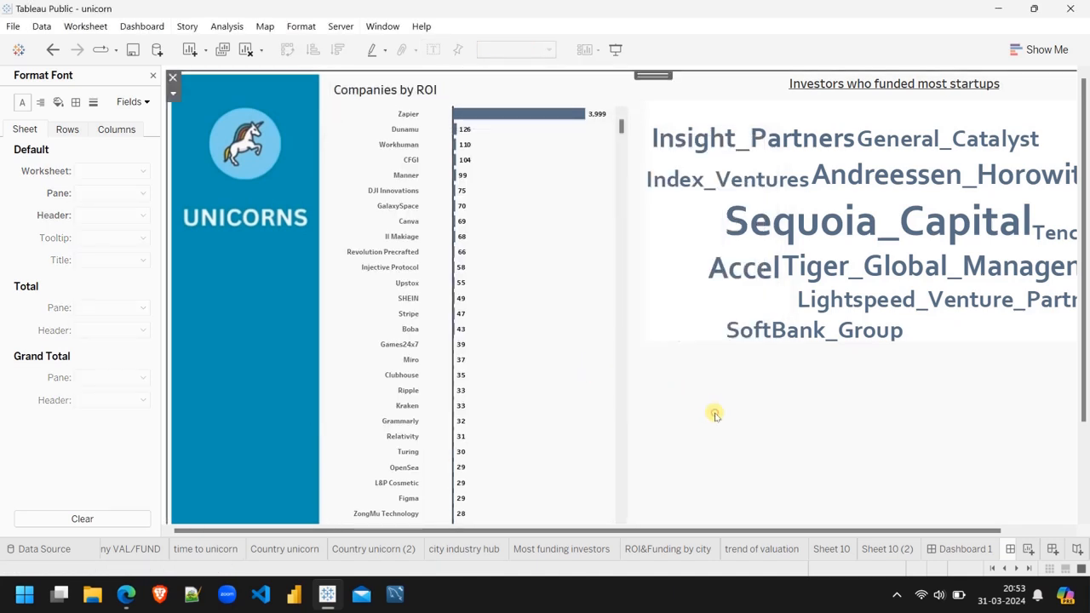
Close the font formatting and review the Recommended Analysis questions in the unicorn company PDF in Edge.
scroll(715, 415, down, 5)
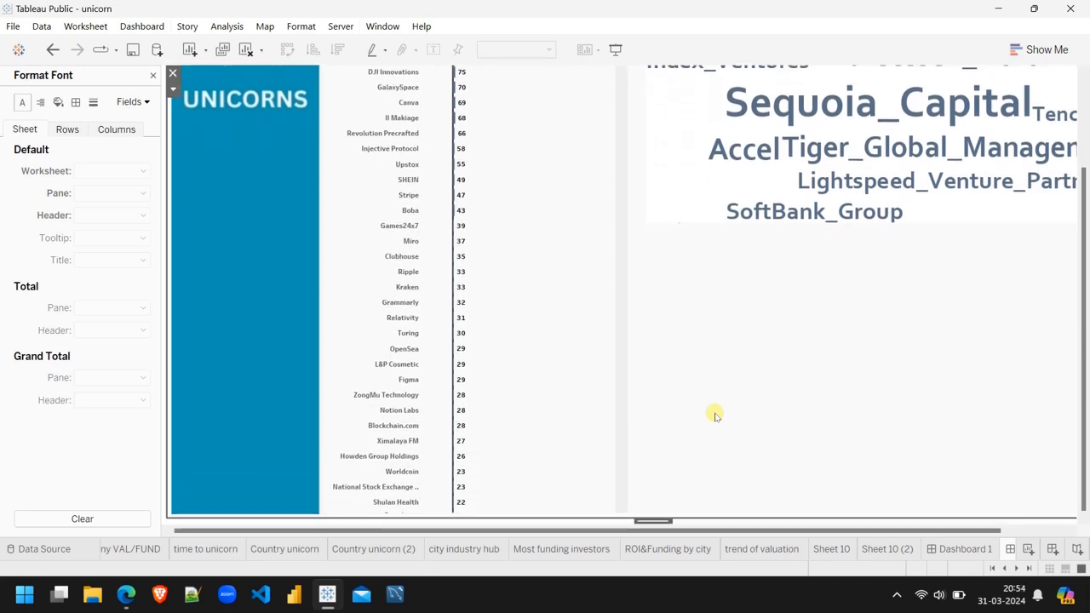
scroll(715, 416, right, 3)
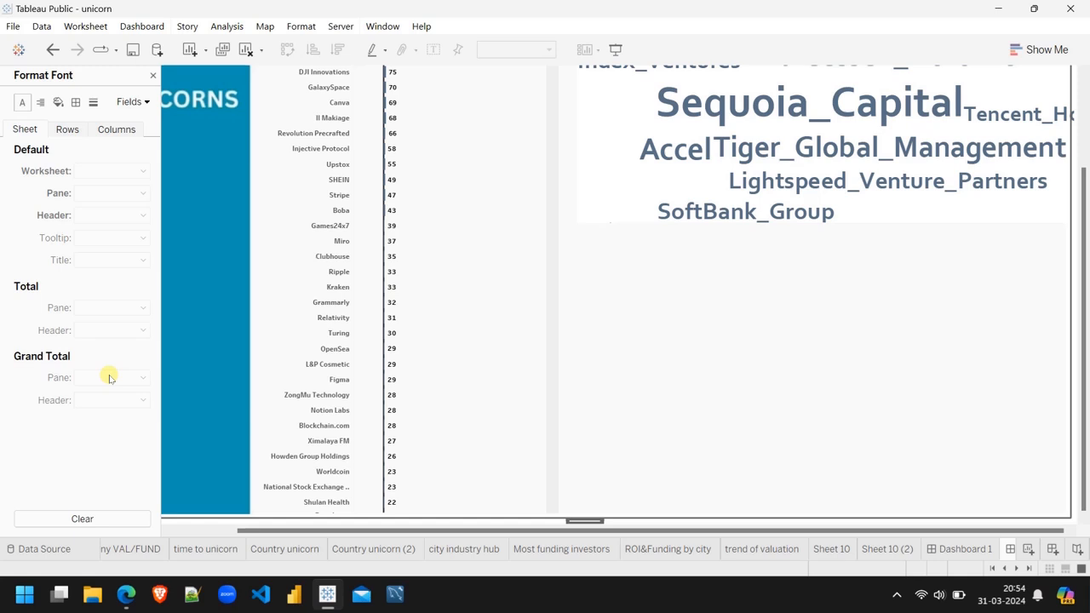
click(152, 76)
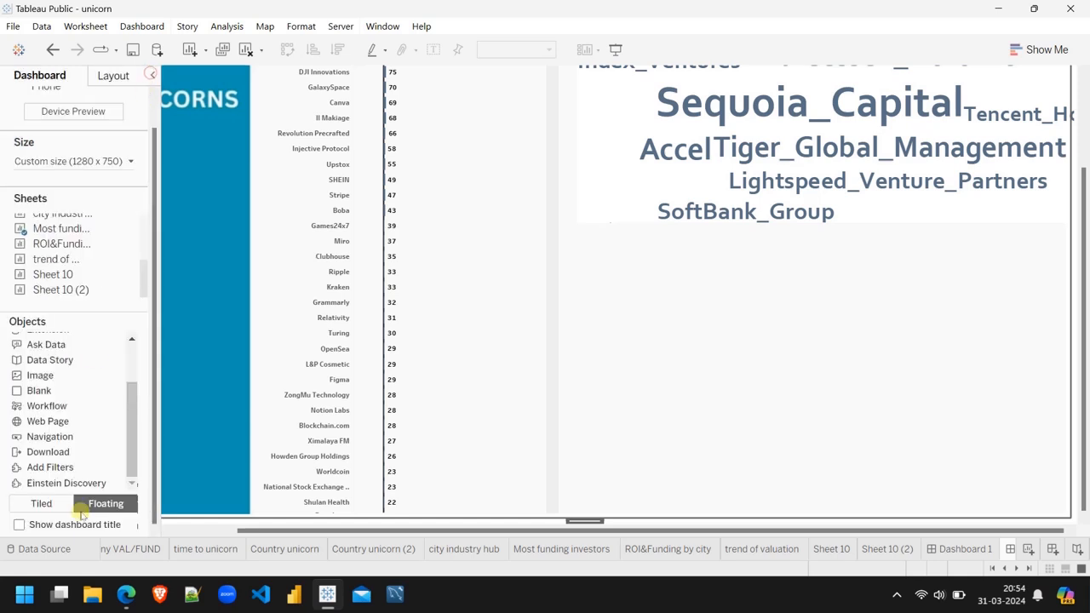
click(126, 594)
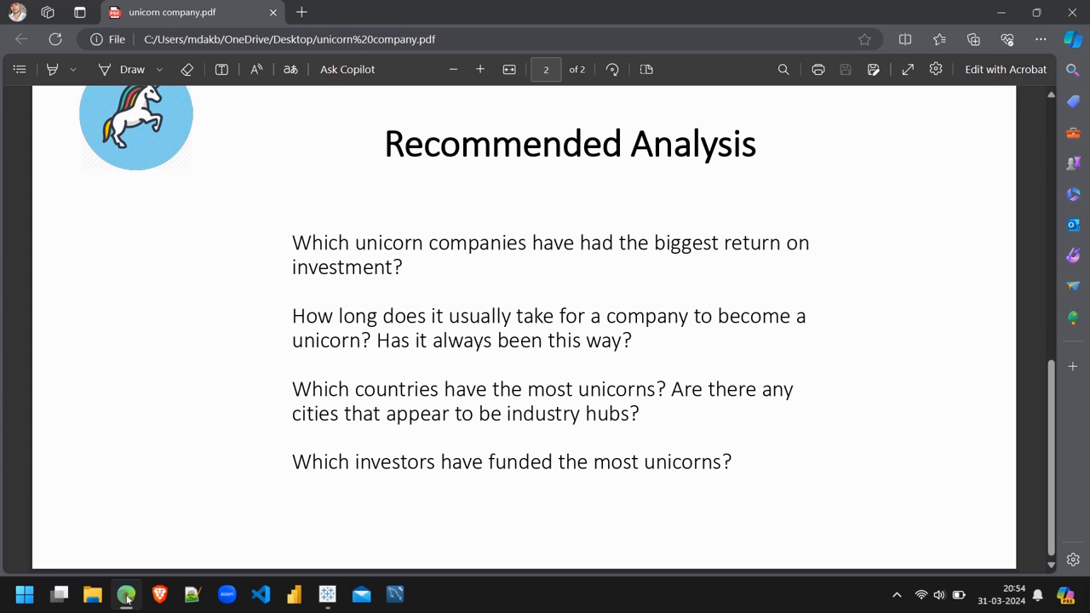
click(126, 594)
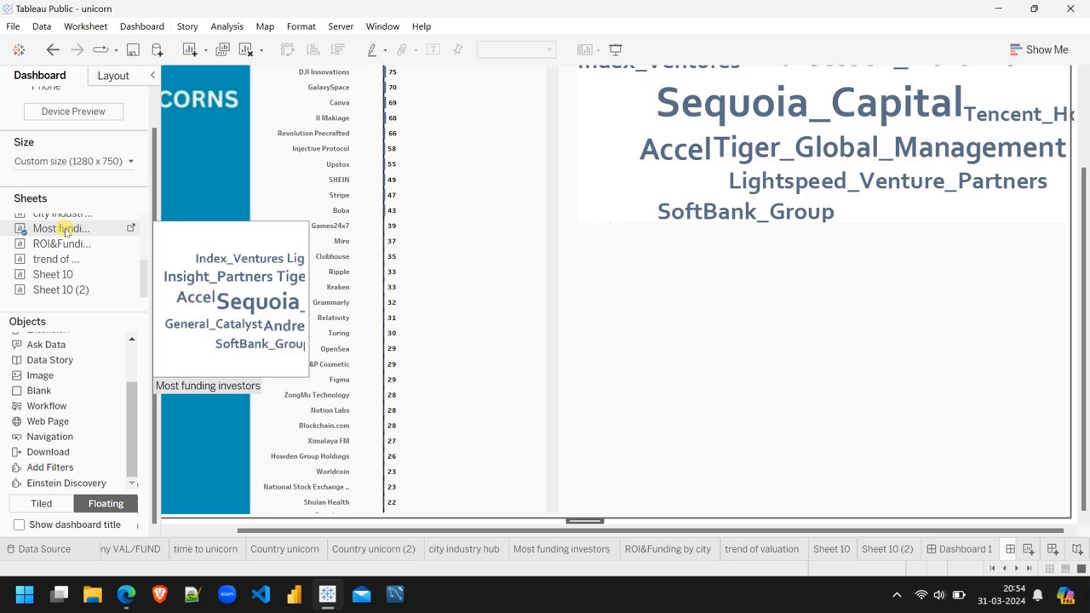
Place the city industry hub sheet as a floating object below the investors word cloud and extend it to the dashboard's lower edge.
scroll(65, 230, up, 5)
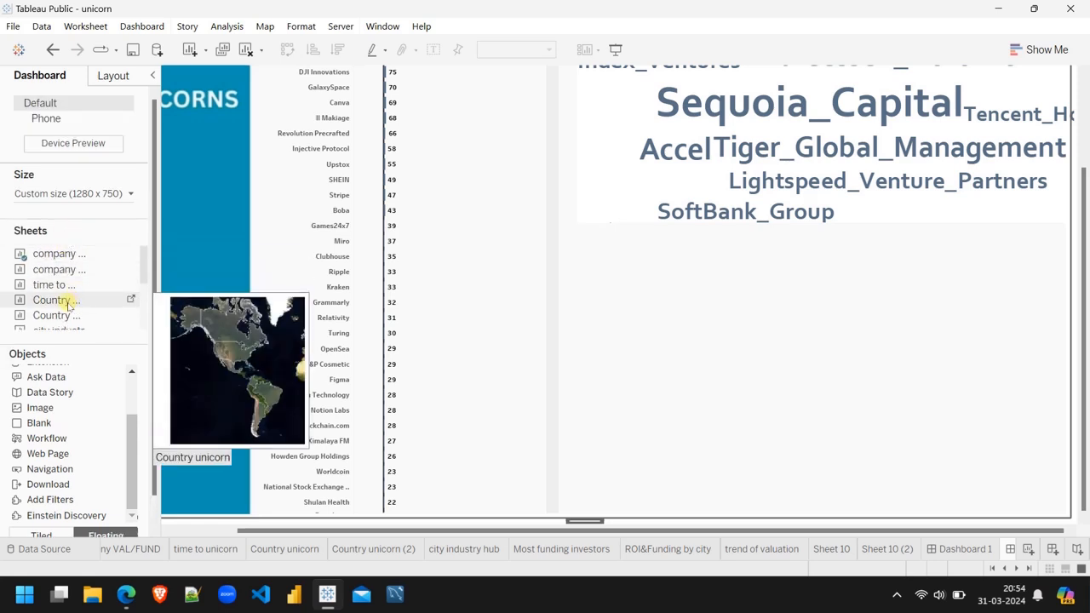
scroll(66, 304, down, 1)
scroll(66, 304, down, 1)
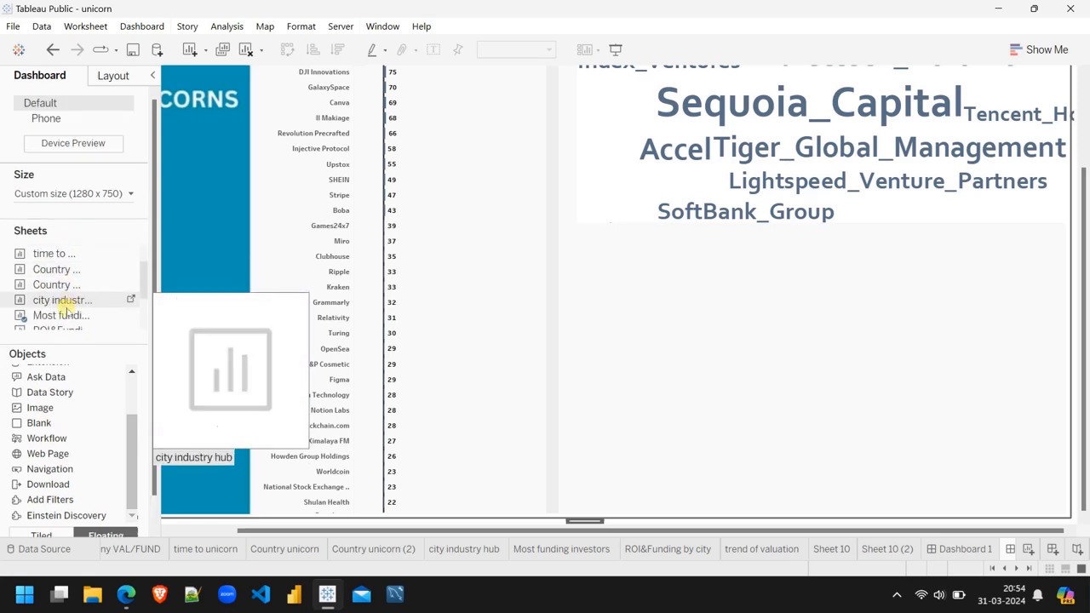
click(62, 313)
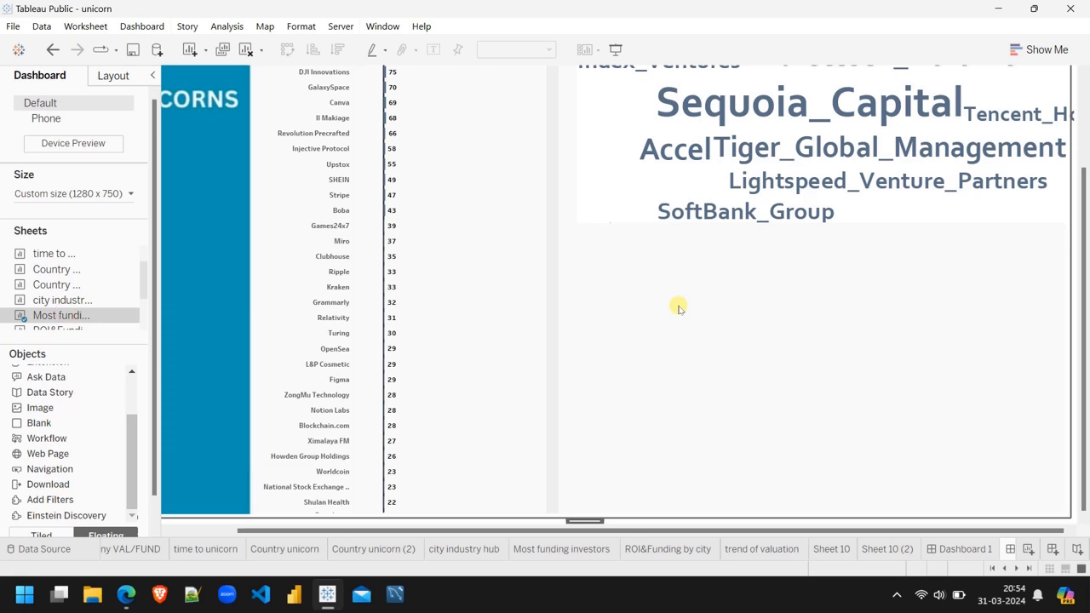
drag(75, 300, 567, 237)
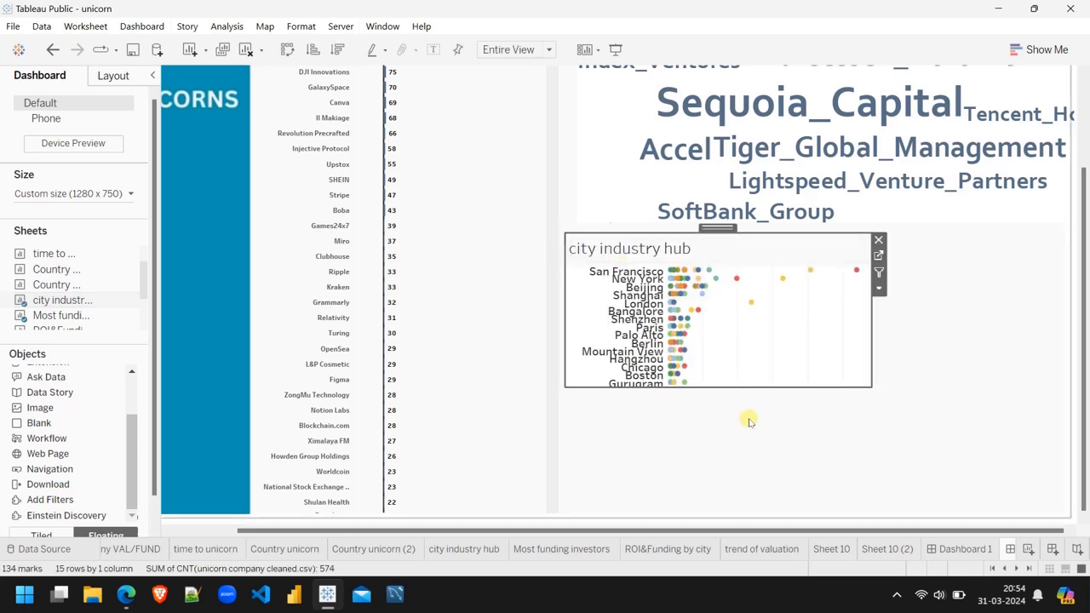
drag(724, 387, 738, 511)
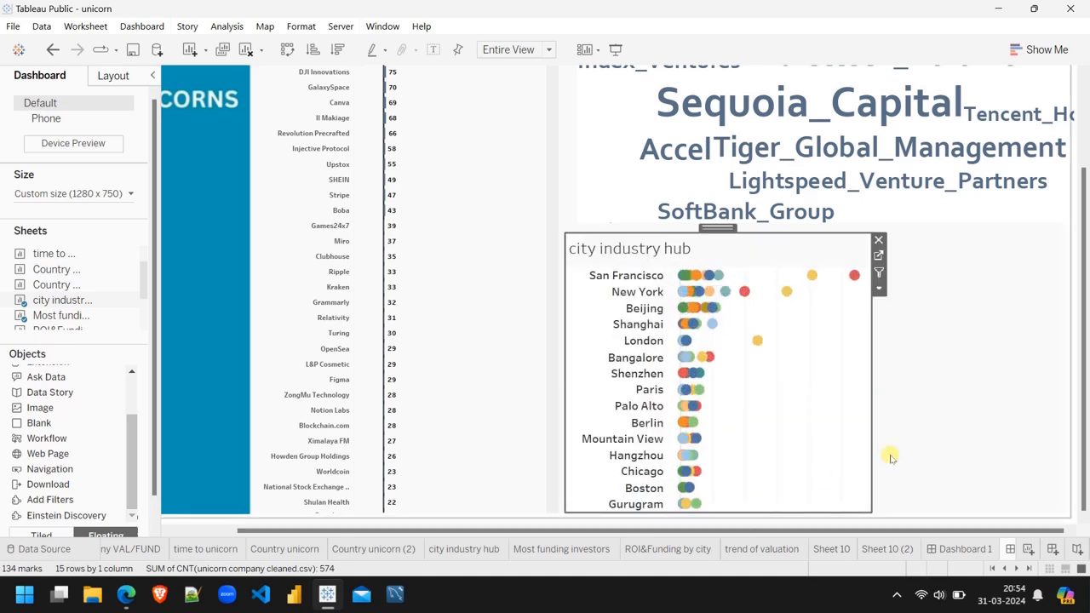
Replace the city industry hub chart's title with "Industry Hub(City)".
double_click(650, 250)
click(482, 200)
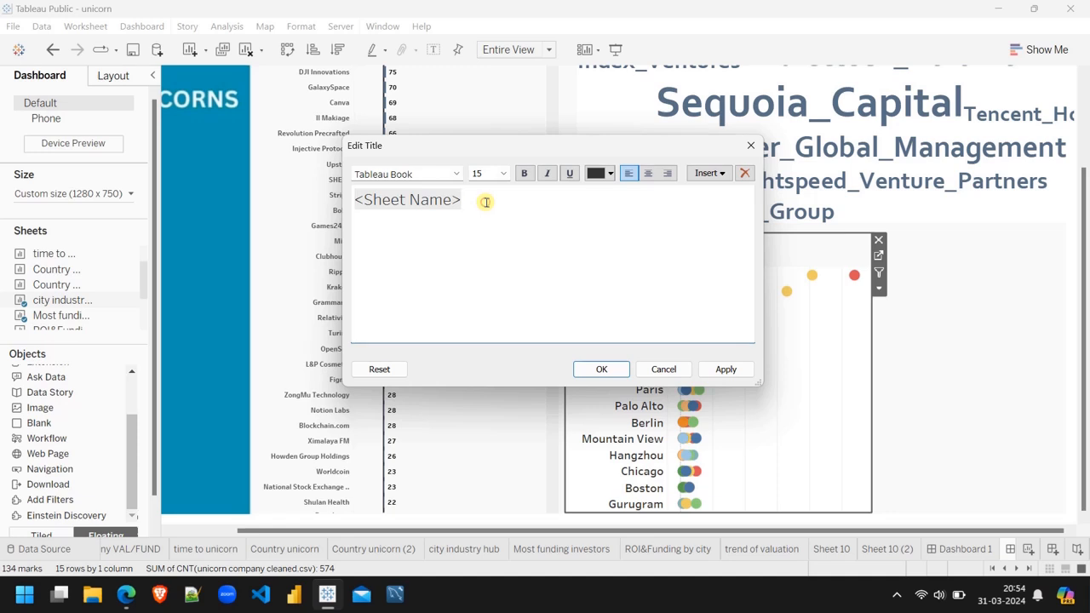
key(BackSpace)
key(BackSpace)
key(BackSpace)
key(BackSpace)
key(BackSpace)
key(BackSpace)
key(BackSpace)
key(BackSpace)
key(BackSpace)
key(BackSpace)
key(BackSpace)
key(BackSpace)
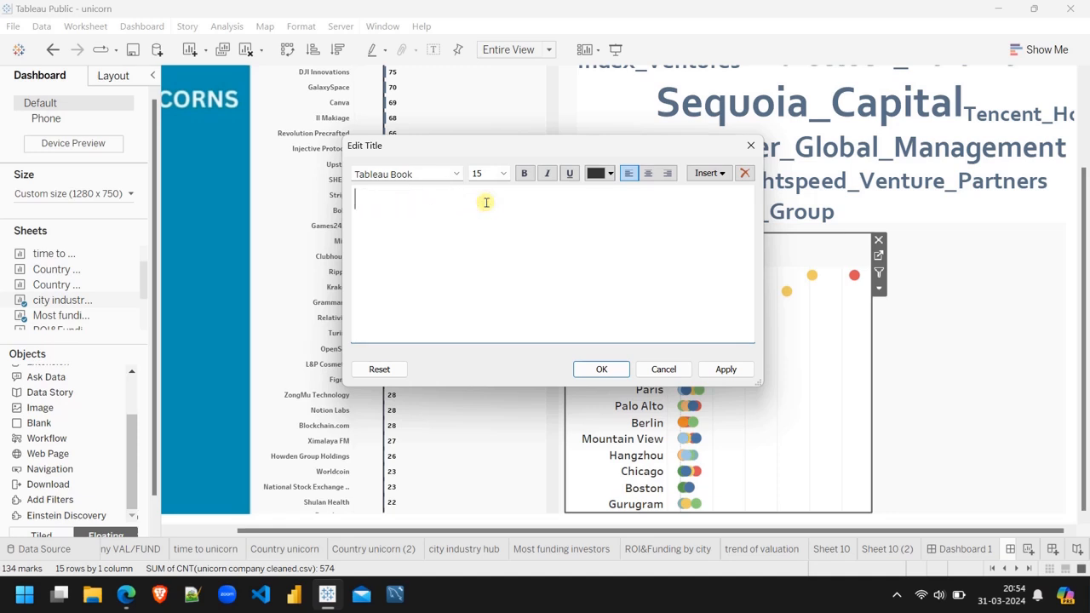
text(Industry Hub)
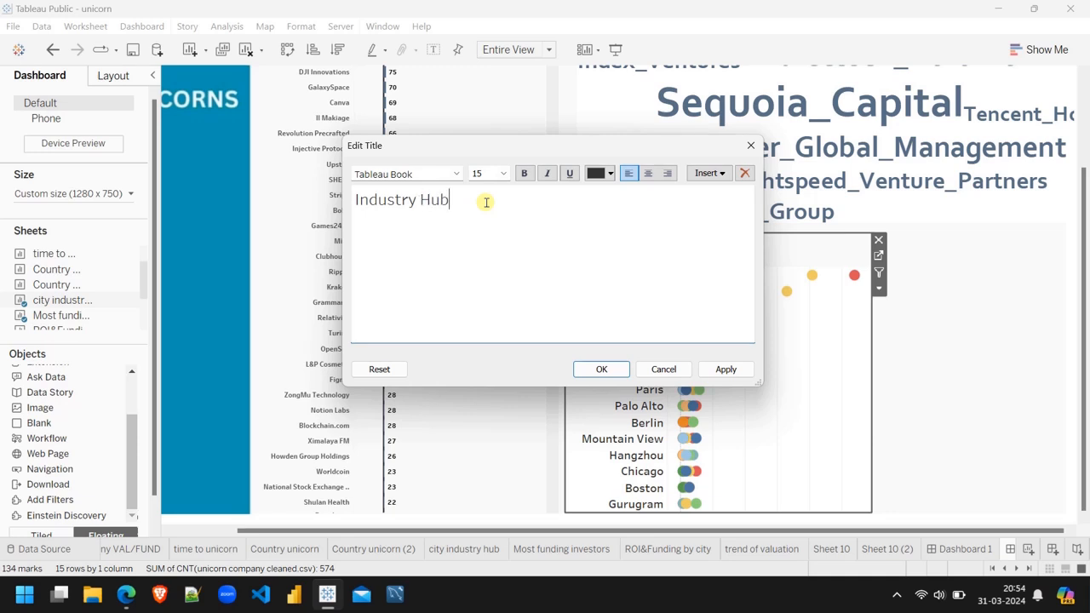
text((Ci))
key(Left)
text(City)
Format the whole "Industry Hub(City)" title text in 12-point bold.
key(ctrl+shift+Left)
key(ctrl+shift+Left)
key(ctrl+shift+Left)
key(ctrl+shift+Left)
key(ctrl+shift+Left)
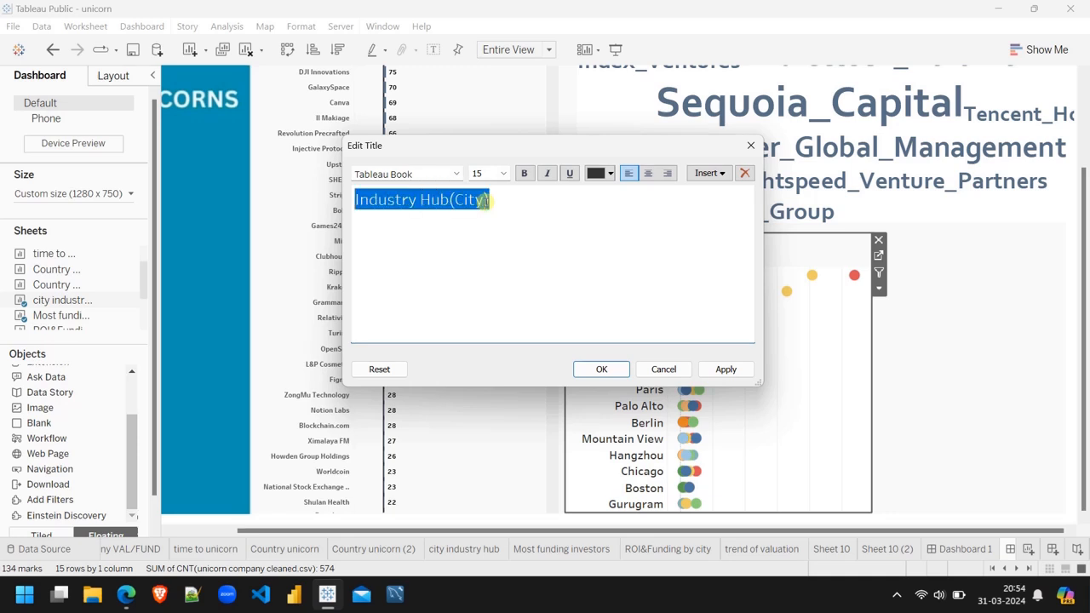
click(503, 174)
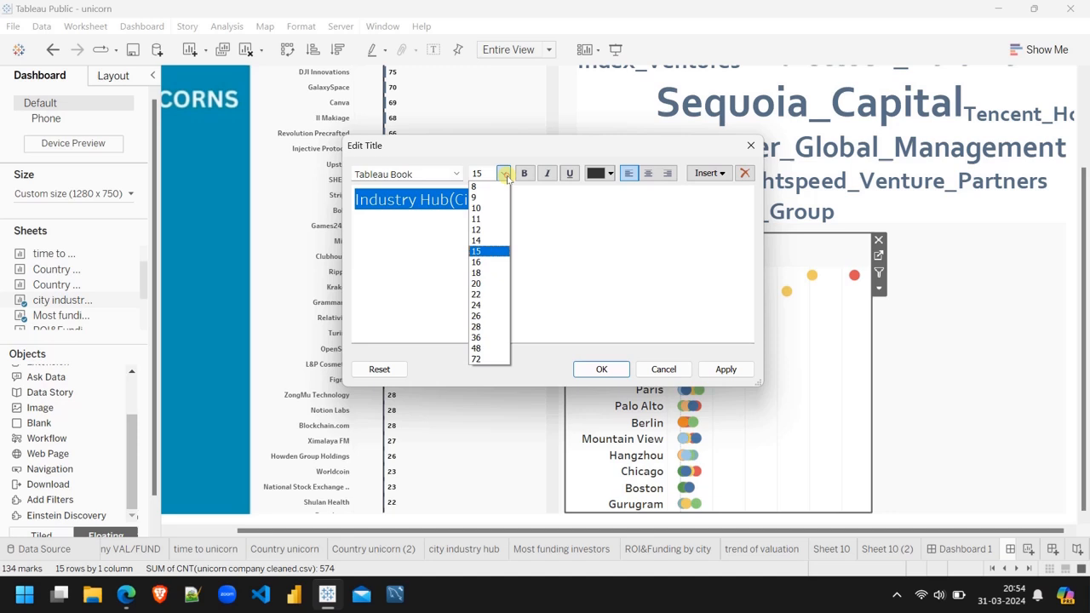
click(478, 230)
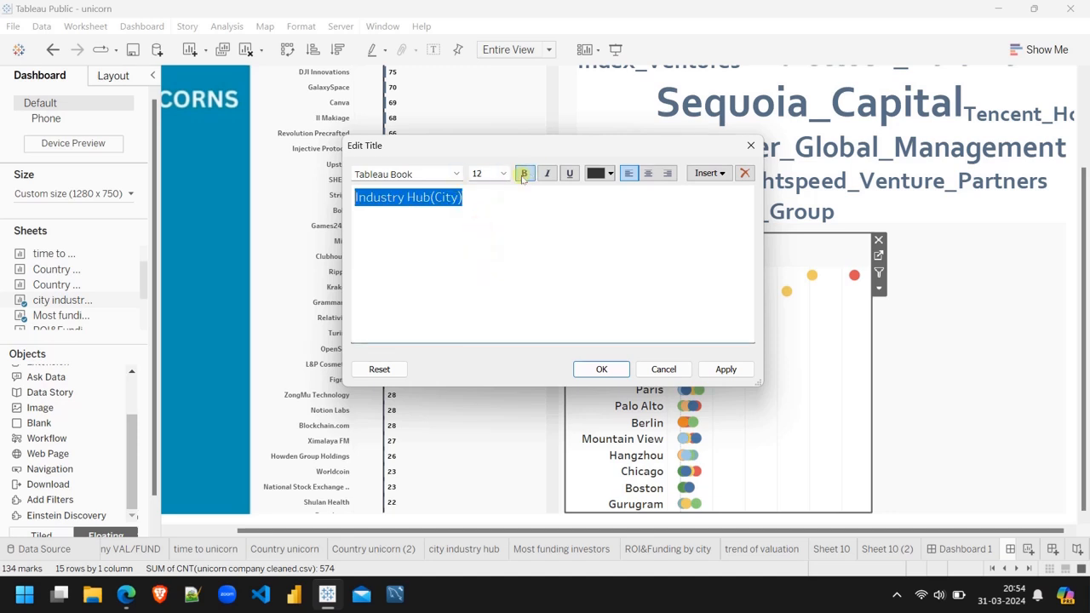
key(ctrl+b)
click(464, 197)
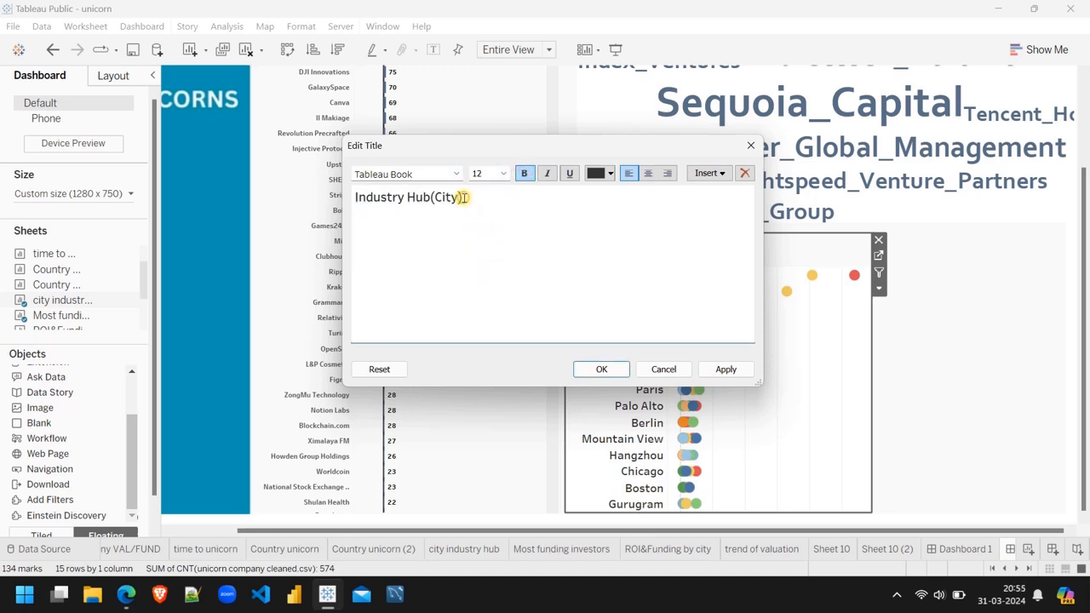
Reduce the "(City)" part of the industry hub title to 10 points and apply the title.
drag(464, 196, 430, 196)
click(501, 174)
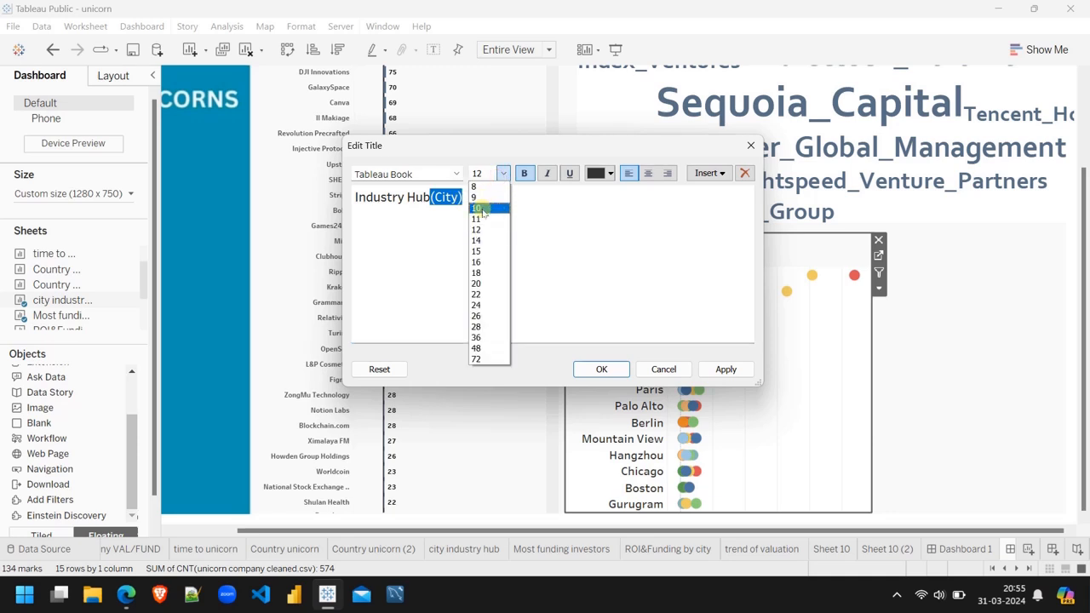
click(482, 208)
click(586, 369)
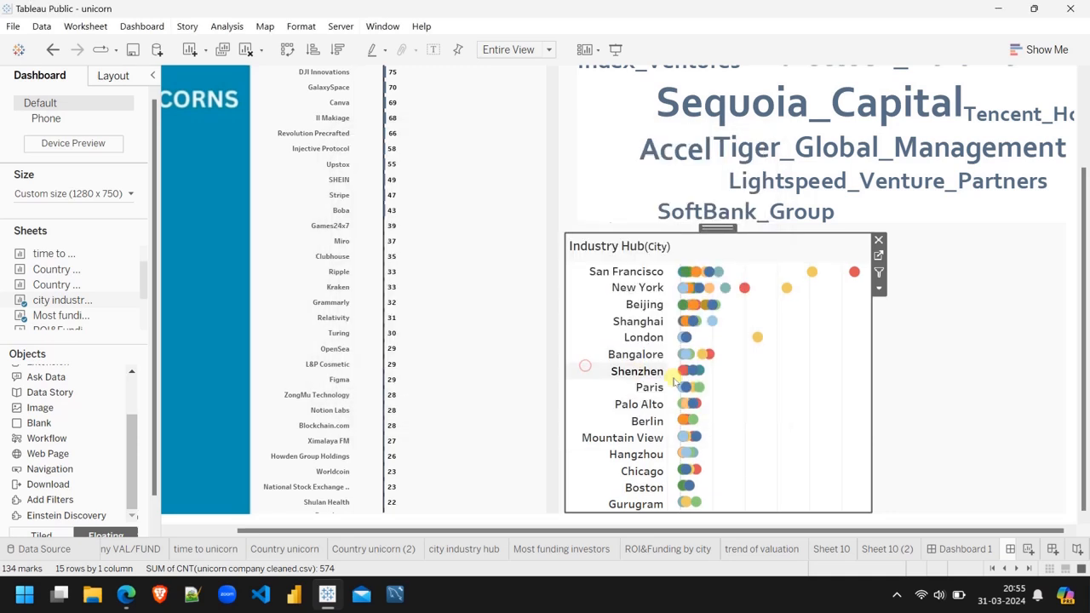
Preview Dashboard 2 in presentation mode and return to editing.
click(916, 407)
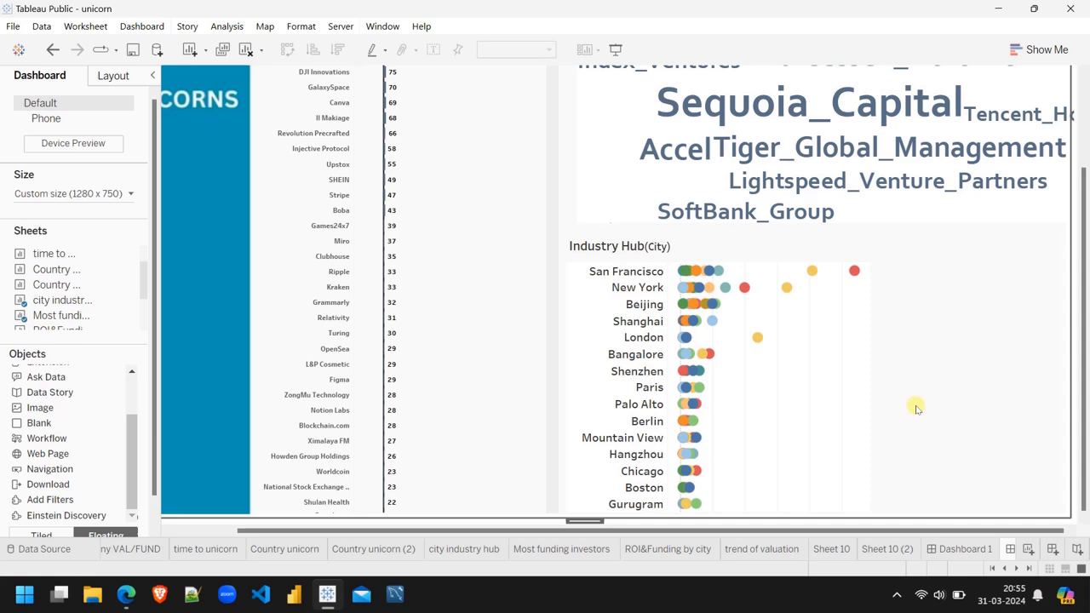
click(614, 53)
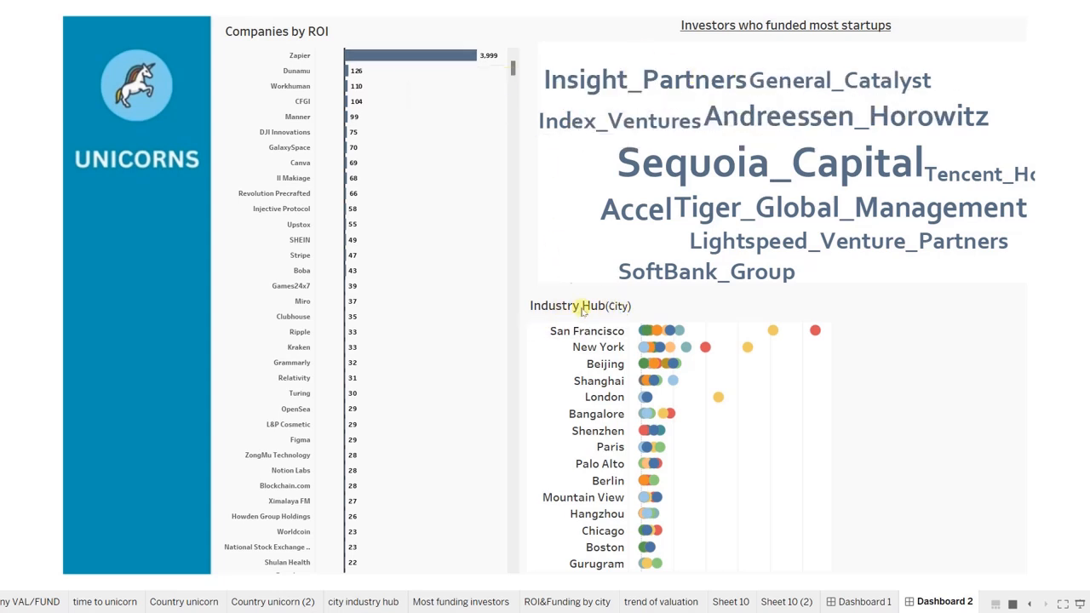
key(Escape)
scroll(978, 406, right, 2)
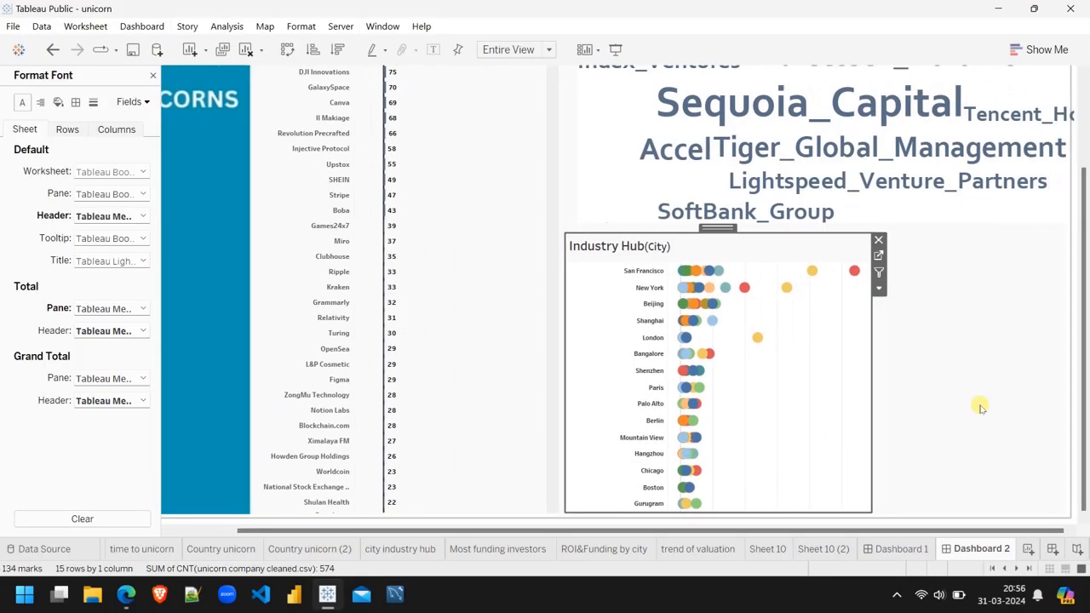
Narrow the city industry hub chart slightly and make its title underlined and centered.
drag(871, 397, 857, 401)
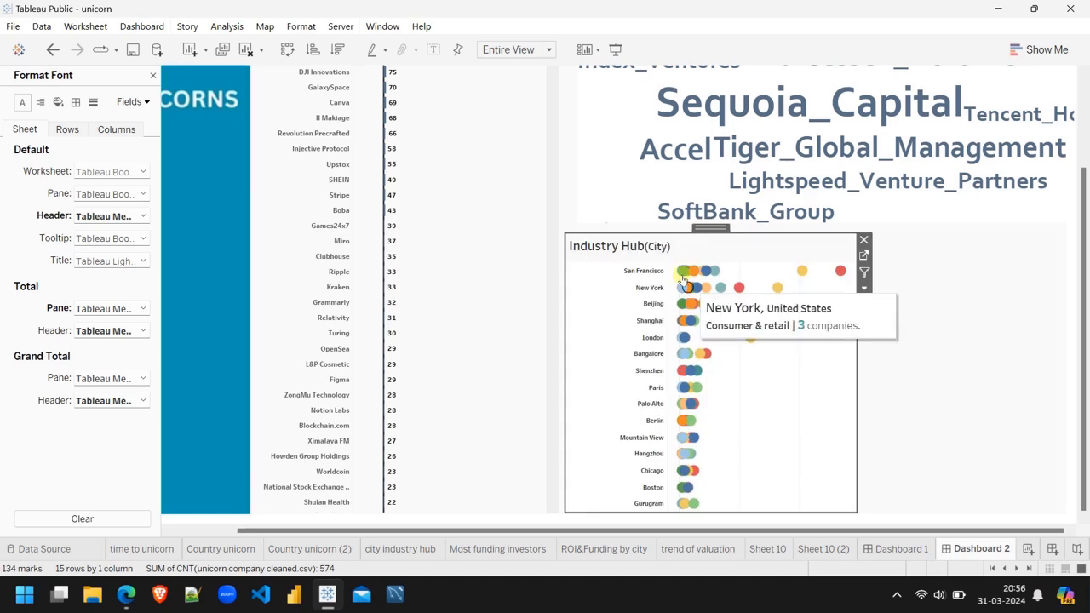
double_click(656, 246)
drag(469, 204, 354, 198)
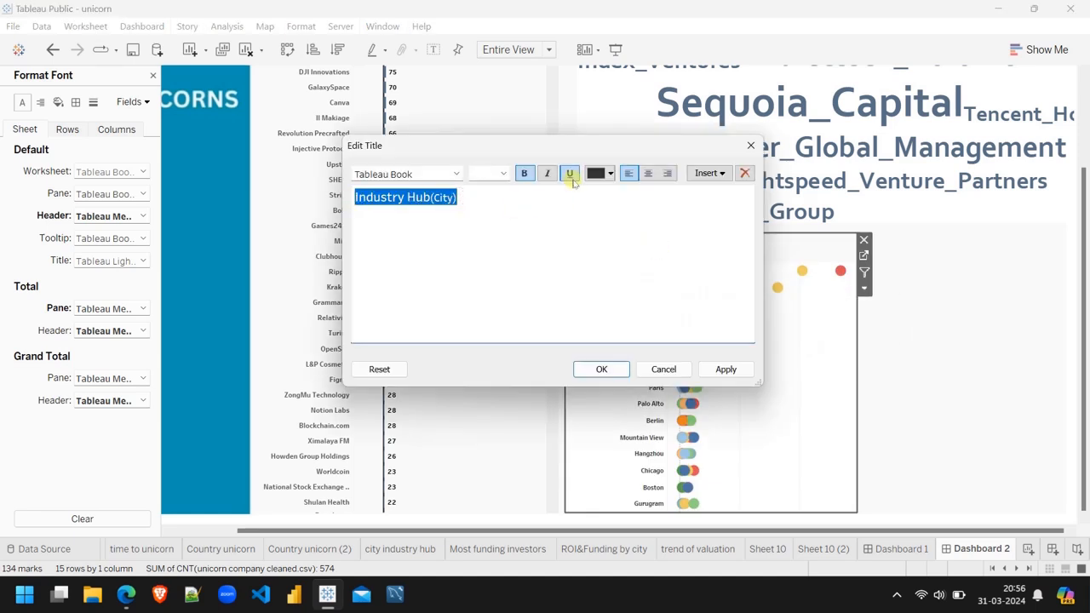
click(569, 173)
click(647, 173)
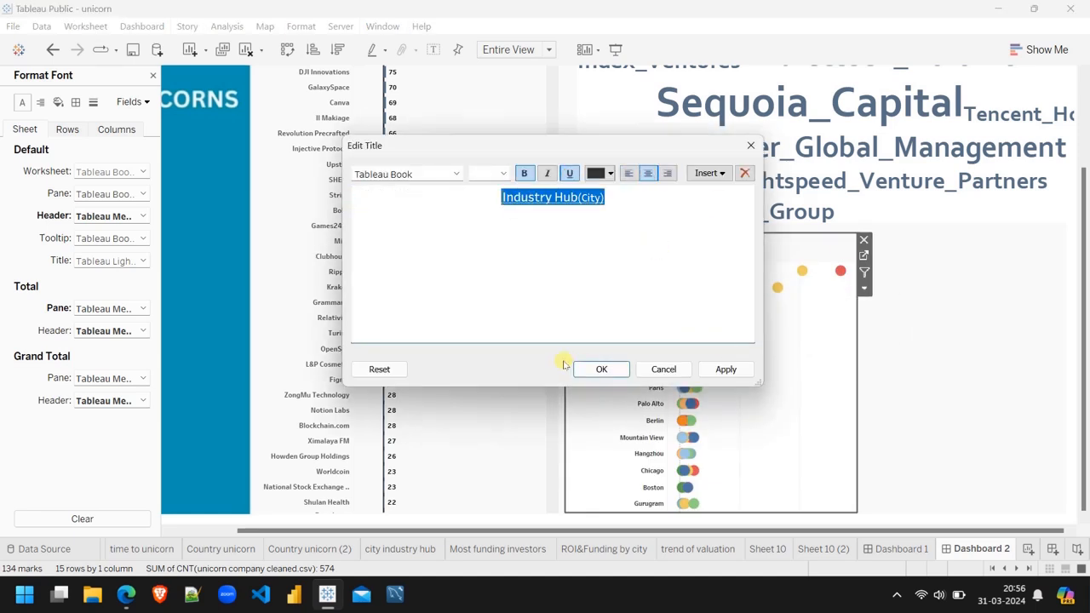
click(596, 369)
Center and underline the "Companies by ROI" title, and close the font formatting.
scroll(913, 338, up, 2)
scroll(912, 338, up, 2)
double_click(368, 90)
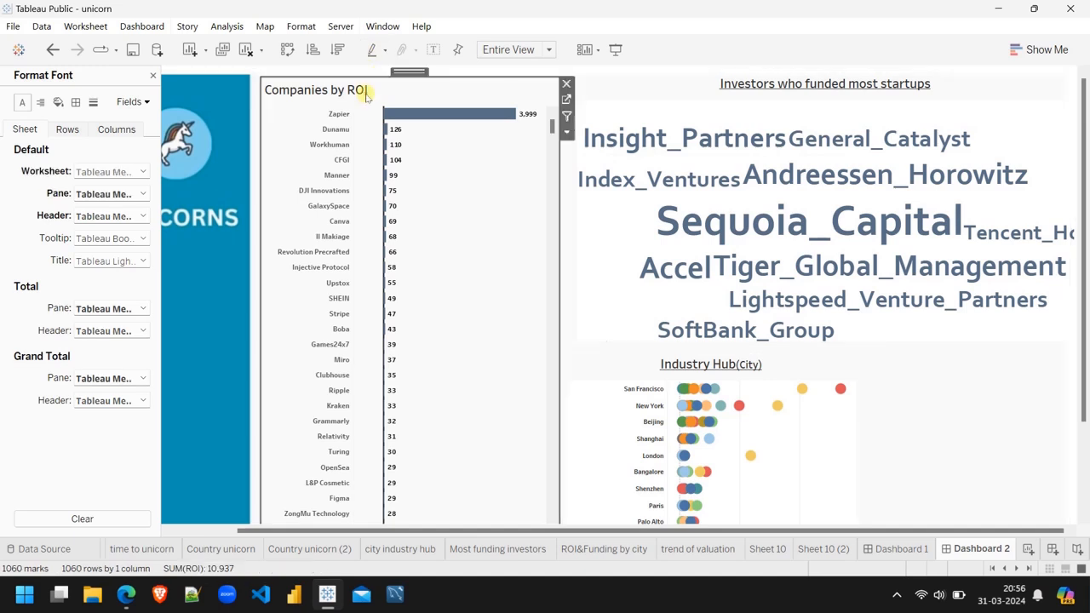
drag(464, 197, 359, 194)
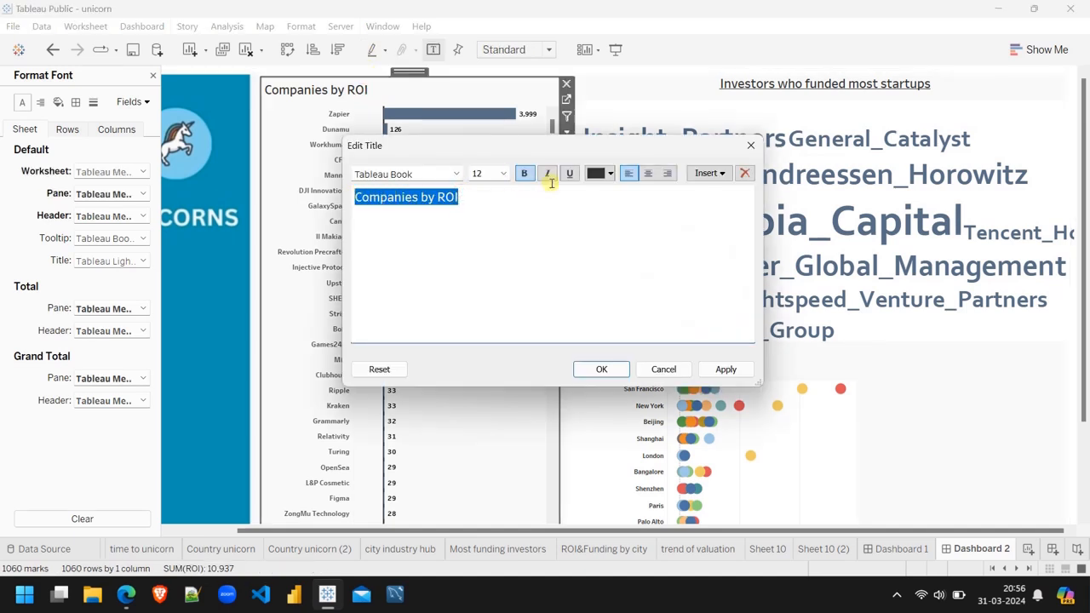
click(647, 173)
click(569, 173)
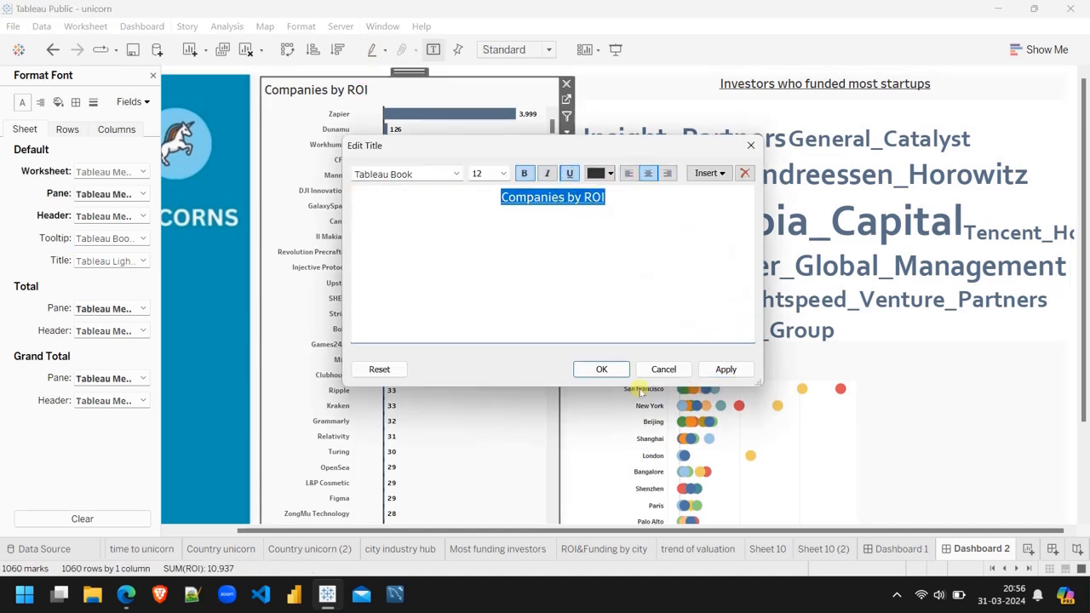
click(601, 369)
scroll(985, 401, down, 3)
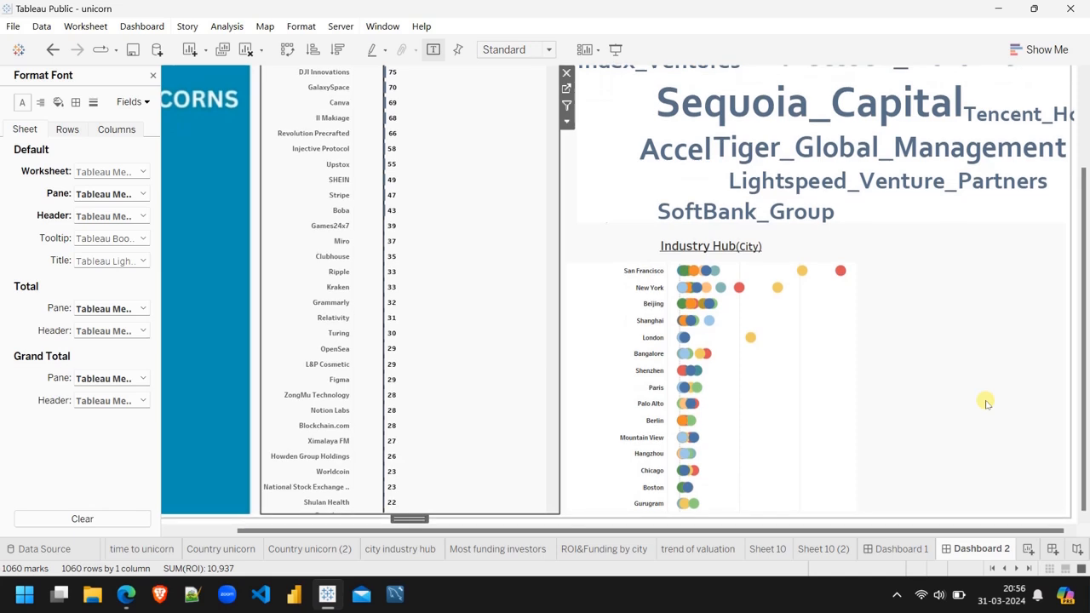
click(985, 402)
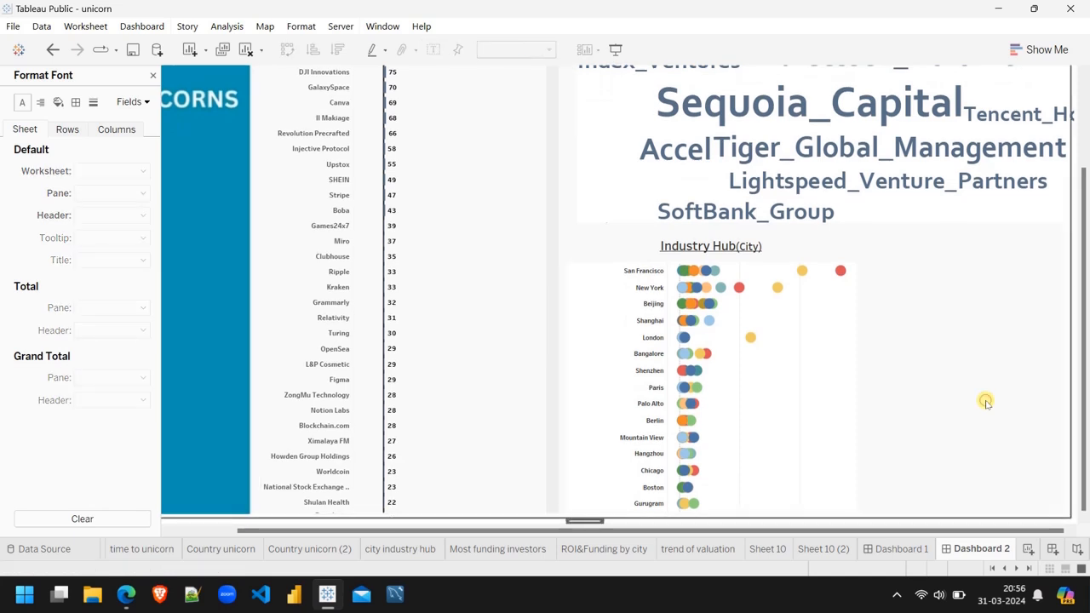
click(153, 78)
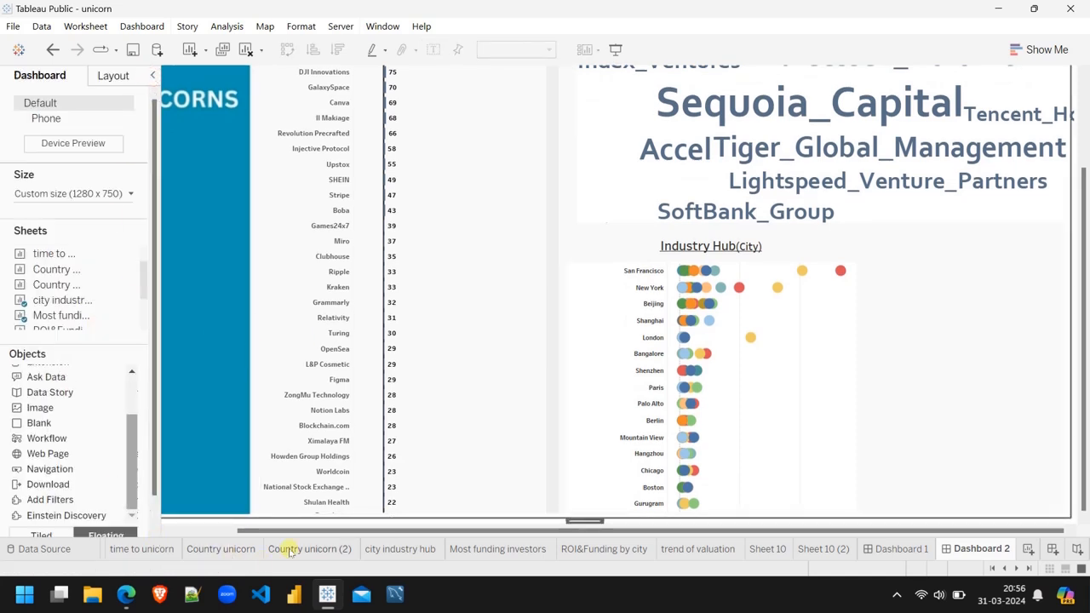
Place the Country unicorn (2) sheet as a floating object beside the industry hub chart and extend it to the dashboard's lower edge.
mouse_move(464, 553)
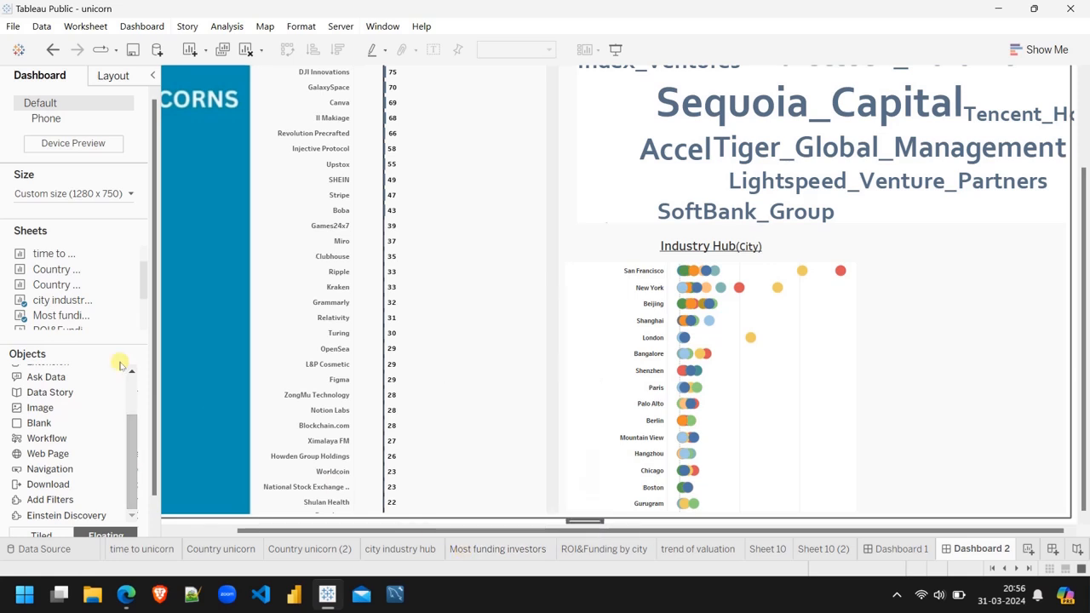
drag(51, 284, 853, 258)
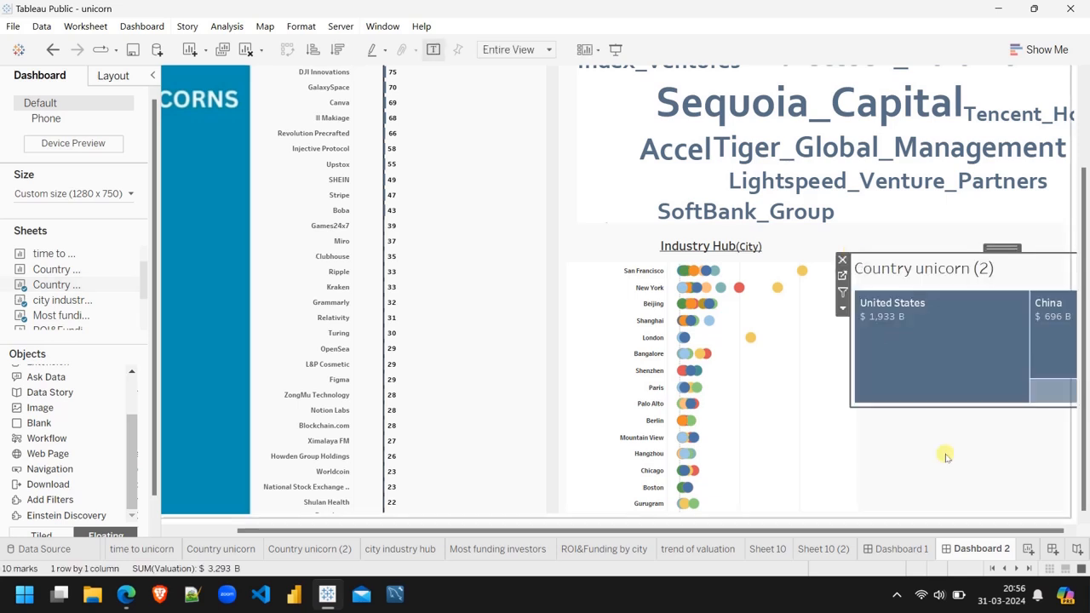
right_click(1034, 529)
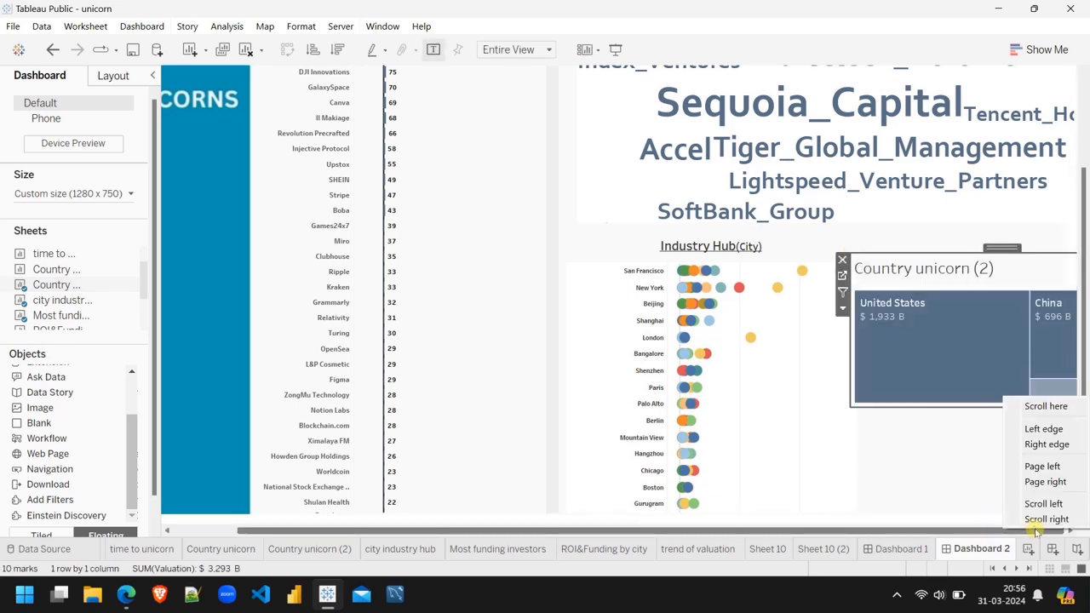
click(948, 407)
drag(949, 406, 963, 525)
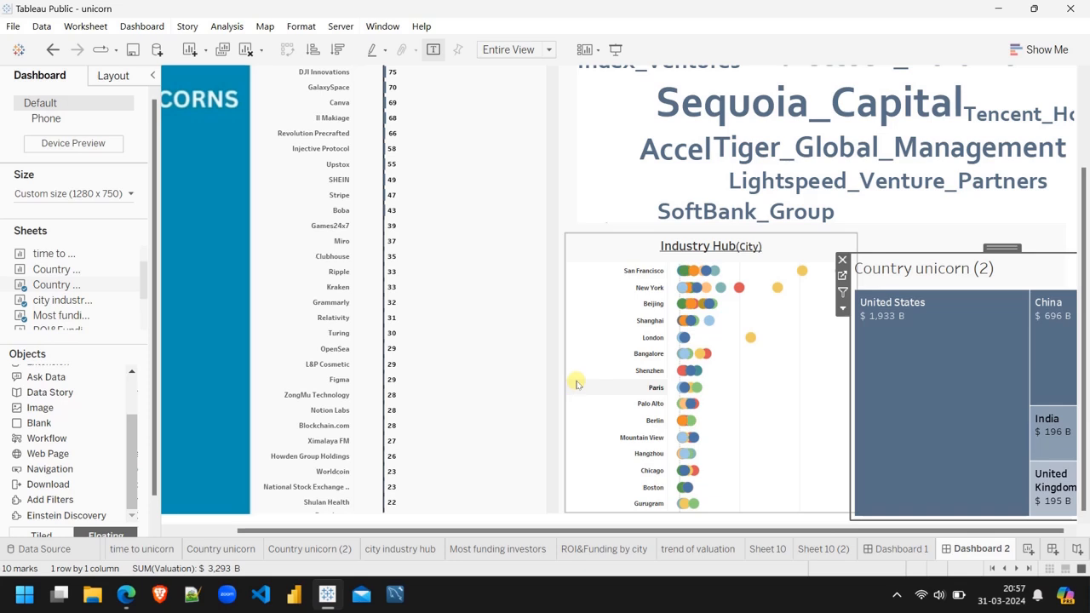
Narrow the company ROI chart and shift the industry hub chart left into the freed space.
click(528, 368)
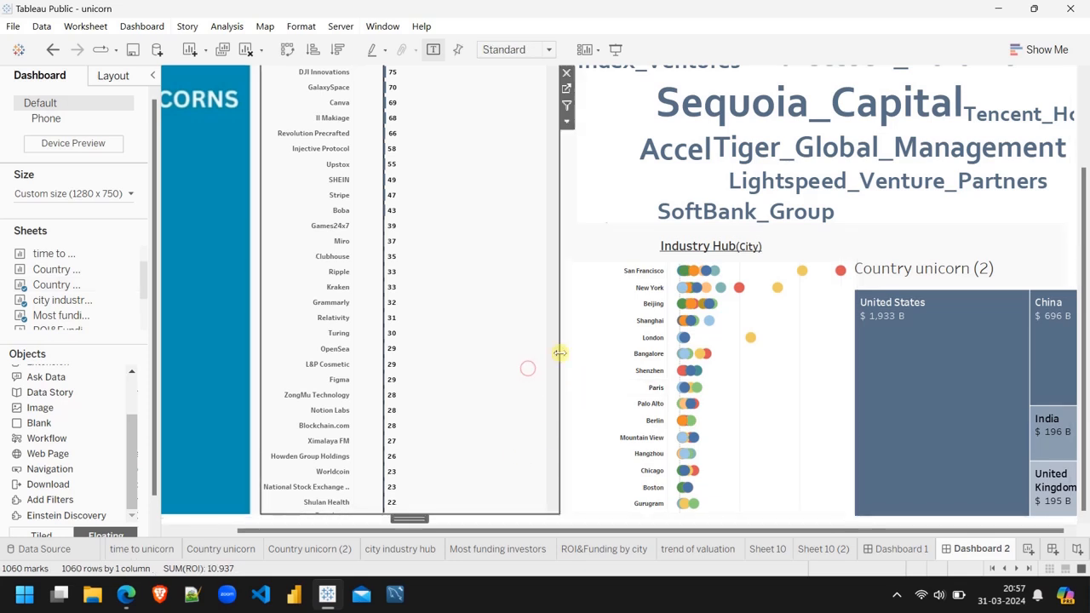
drag(560, 353, 514, 353)
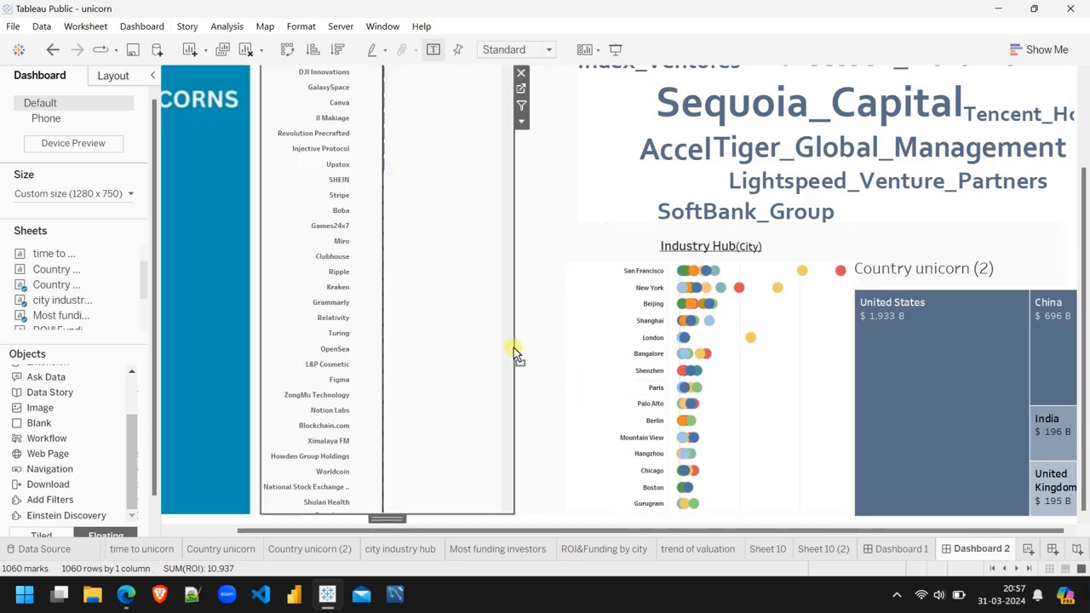
click(596, 322)
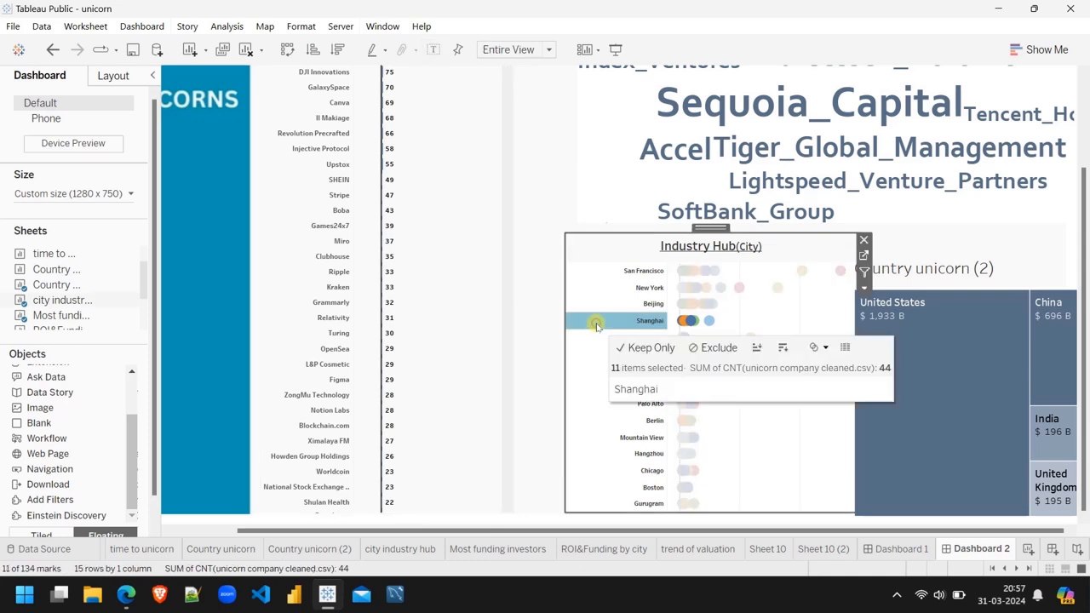
key(Left)
key(Left)
key(Left)
key(Left)
key(Left)
key(Left)
key(Left)
key(Left)
key(Left)
key(Left)
key(Left)
key(Left)
key(Left)
key(Left)
key(Left)
key(Left)
key(Left)
key(Left)
key(Left)
key(Left)
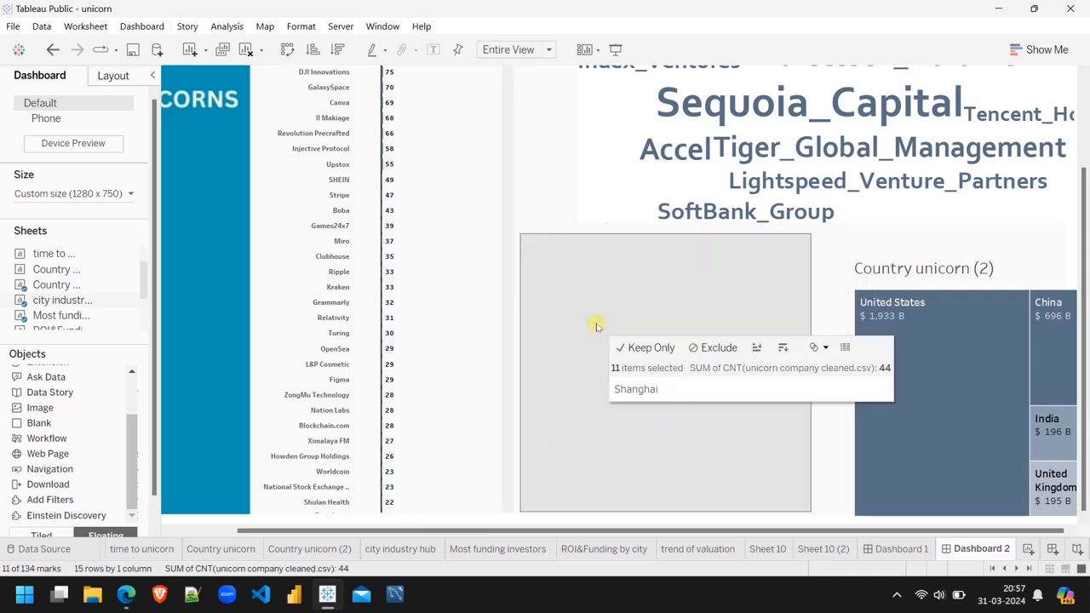
key(Left)
key(Left)
key(Left)
key(Left)
key(Left)
key(Left)
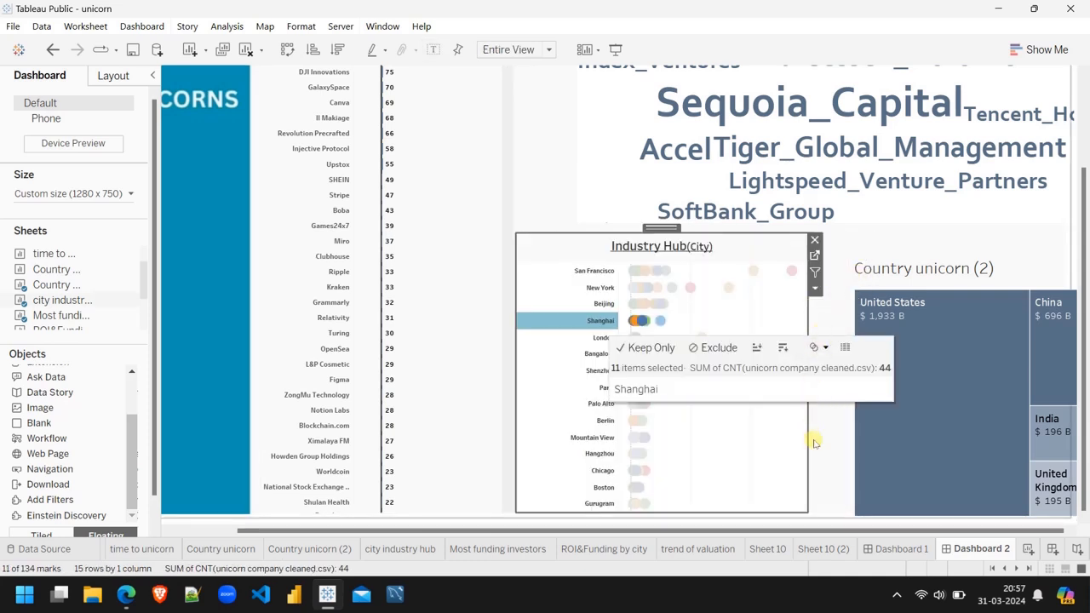
Narrow the industry hub chart a little more and move the country treemap up and left next to it.
drag(805, 433, 783, 440)
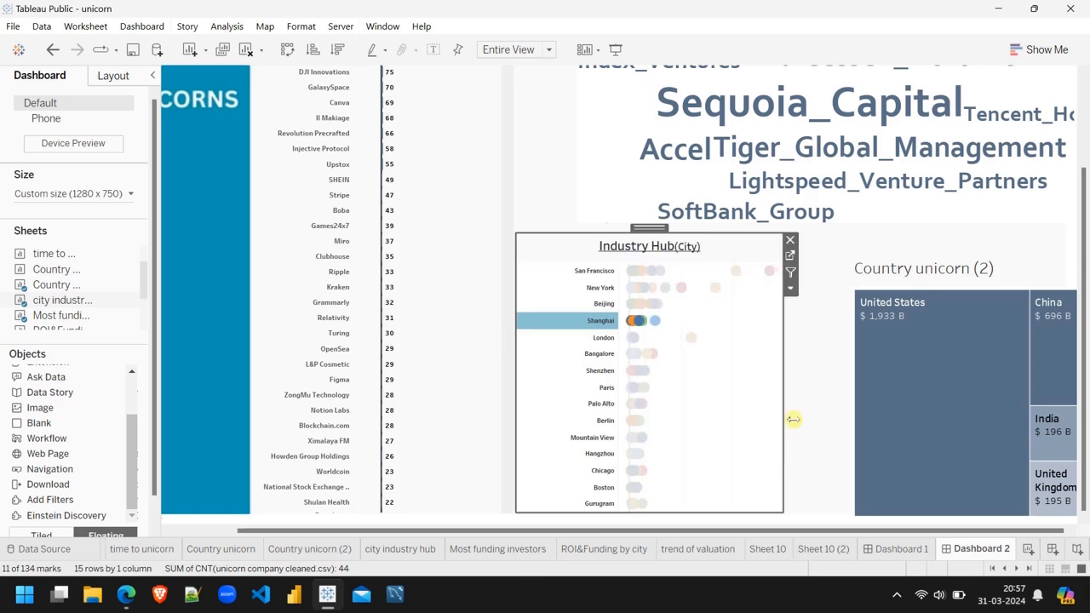
click(895, 268)
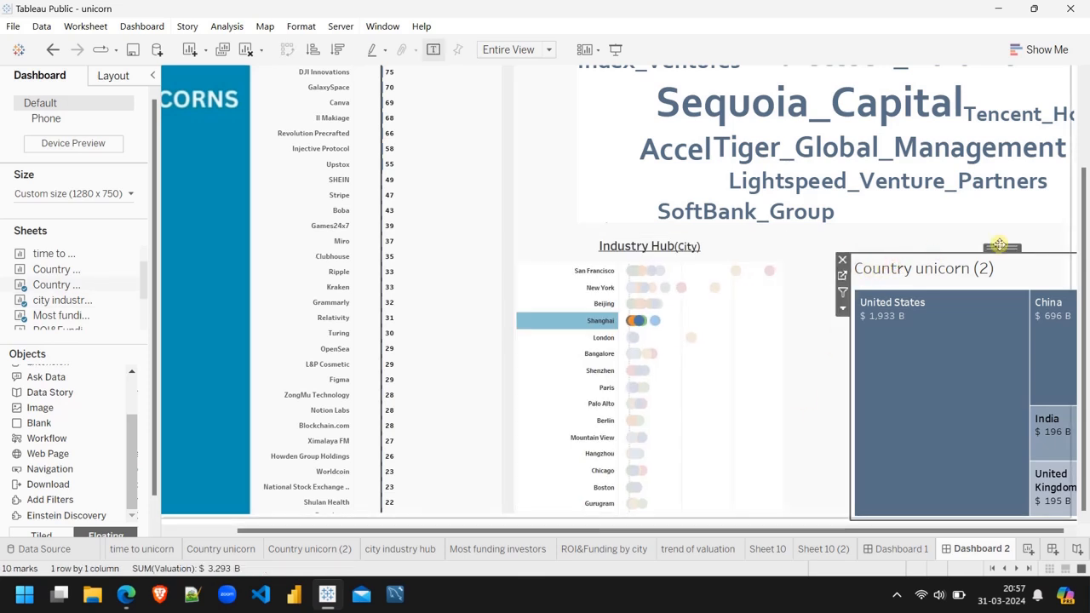
drag(998, 245, 942, 228)
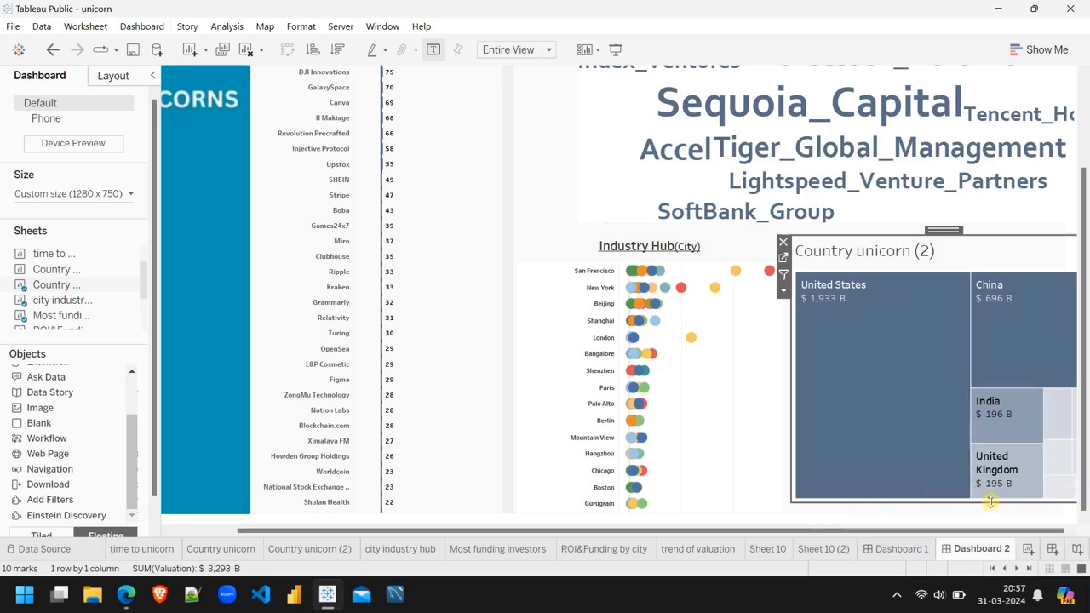
Set the Country unicorn (2) worksheet's fit to Standard and return to Dashboard 2.
mouse_move(925, 403)
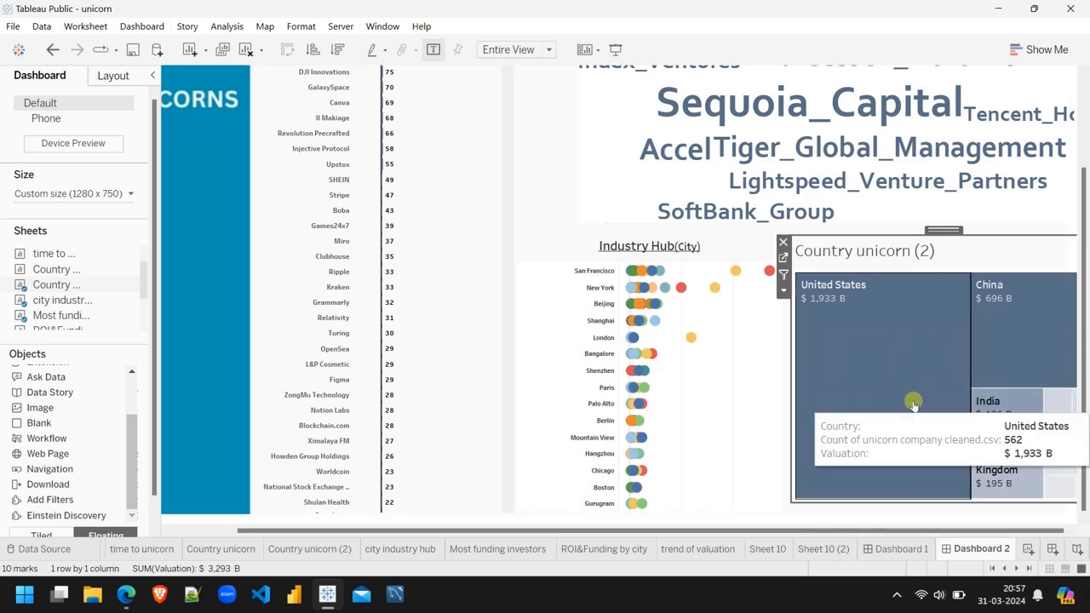
click(784, 258)
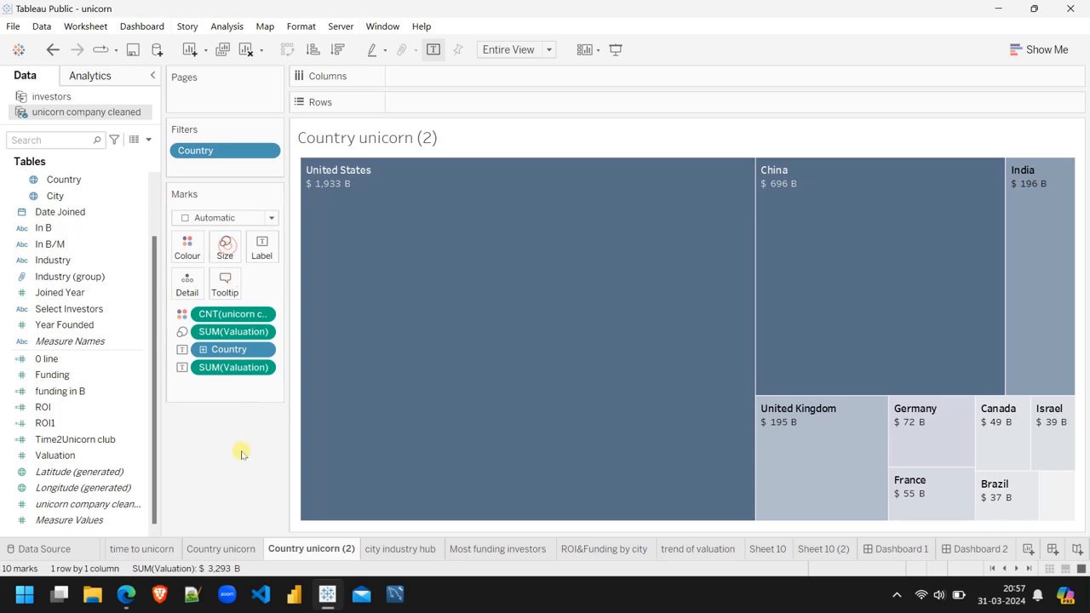
click(549, 49)
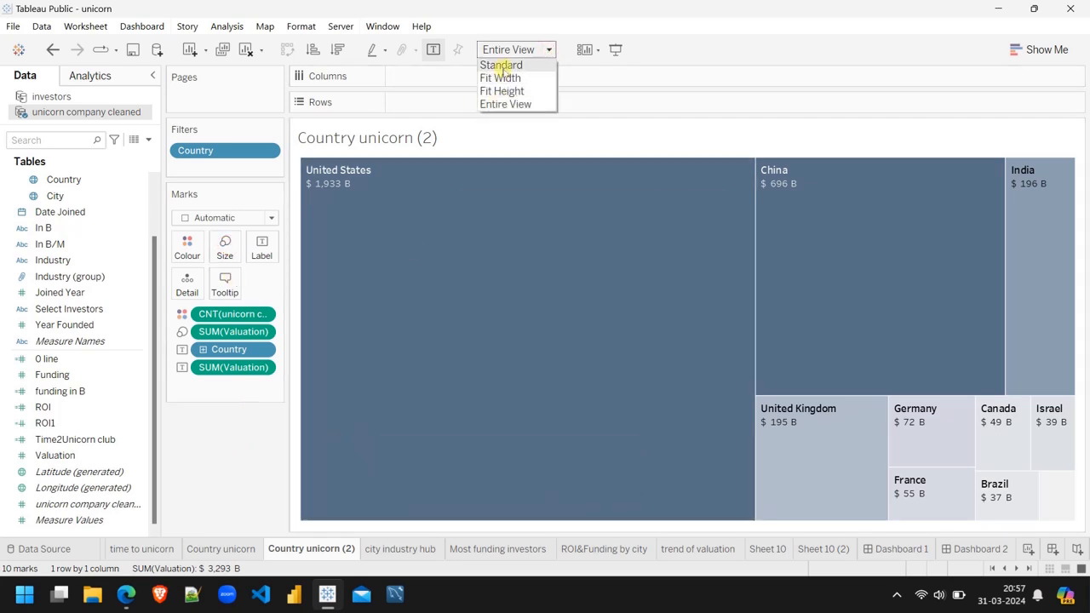
click(501, 66)
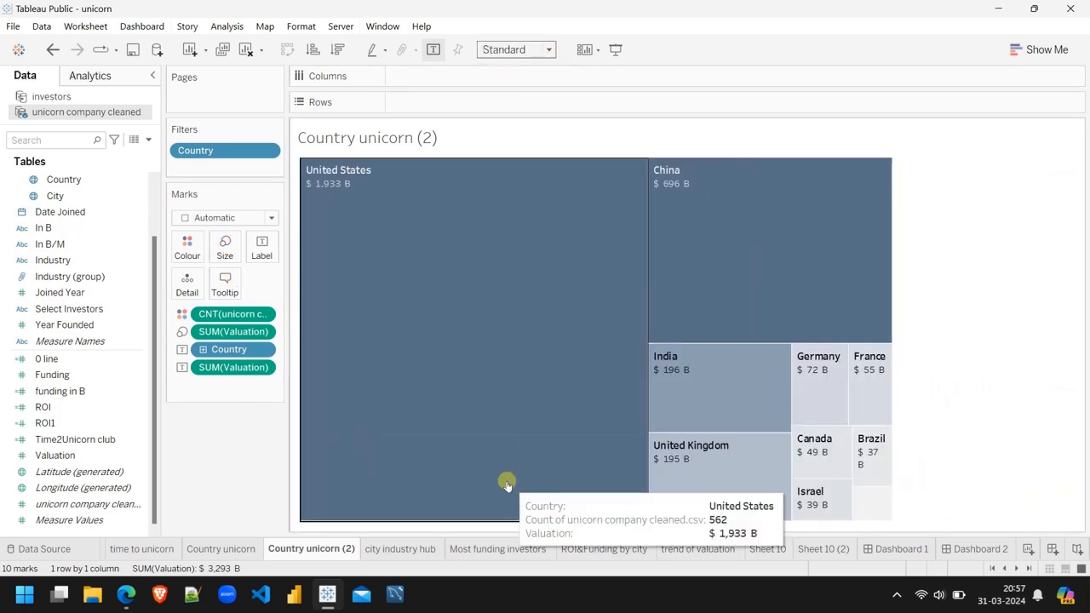
click(962, 548)
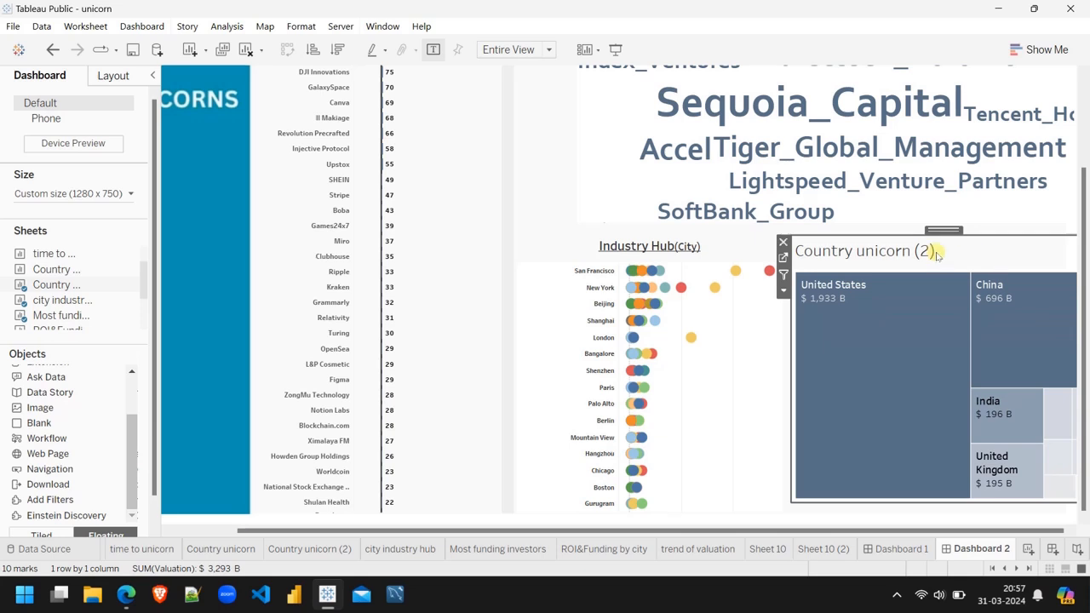
Replace the Country unicorn (2) treemap on Dashboard 2 with a fresh floating copy beside the industry hub chart and extend it to the lower edge.
click(783, 242)
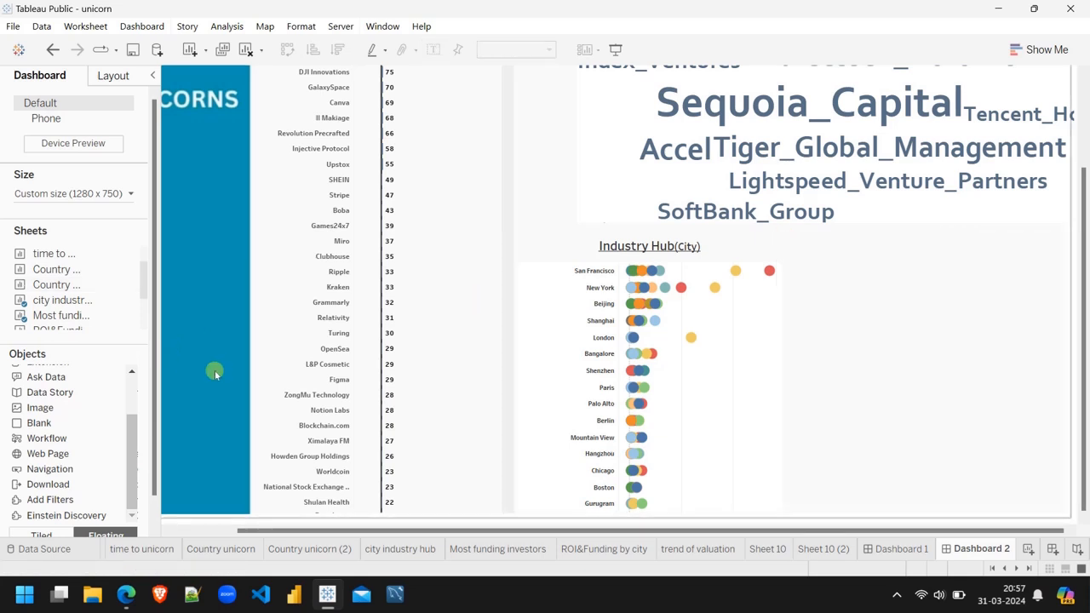
drag(56, 285, 762, 244)
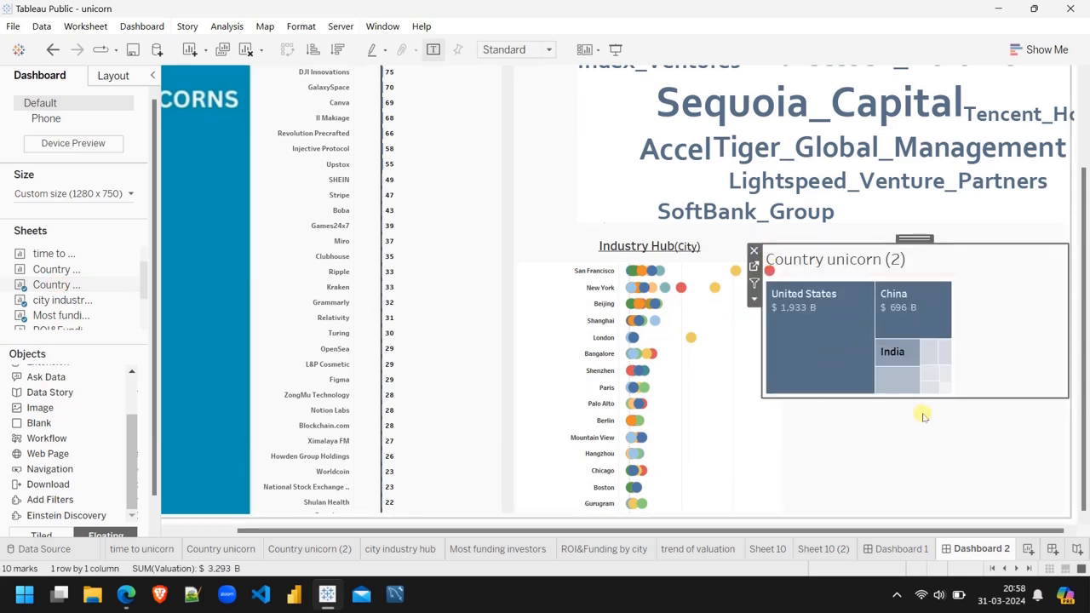
drag(936, 396, 954, 464)
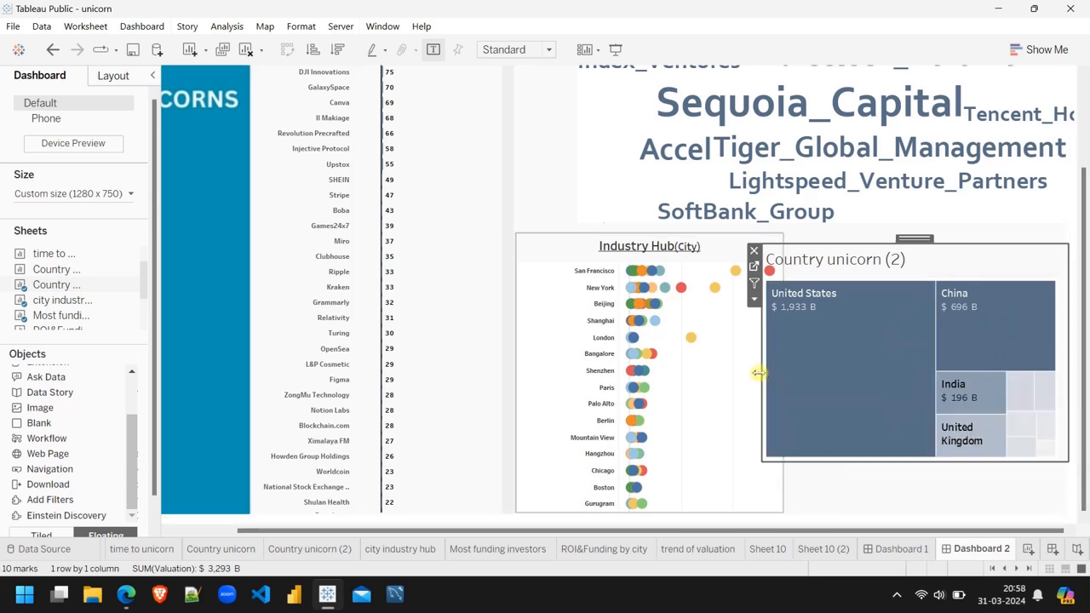
drag(758, 373, 788, 376)
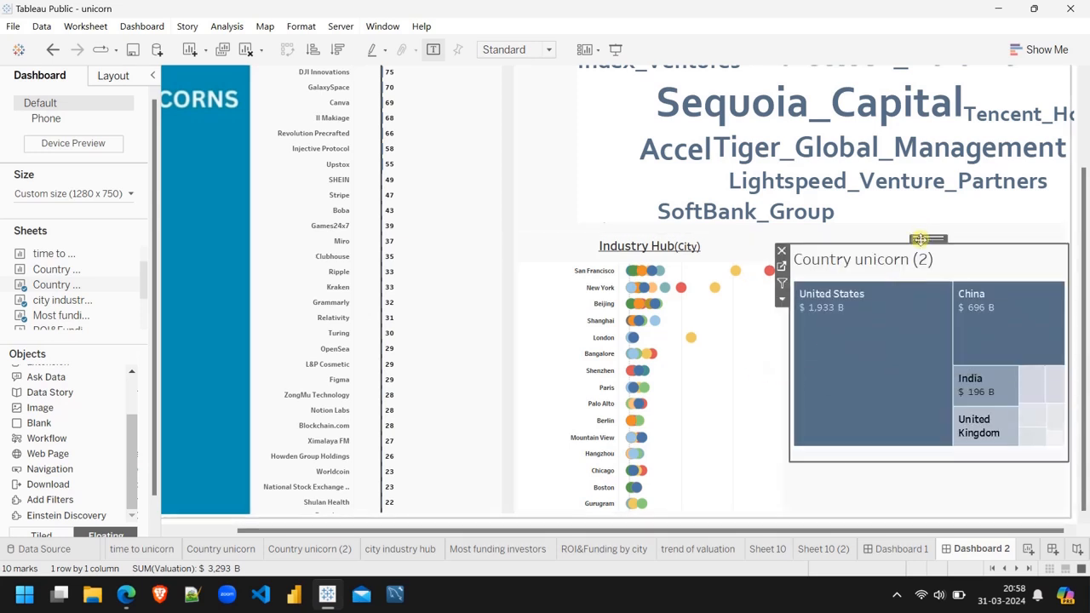
drag(919, 239, 920, 228)
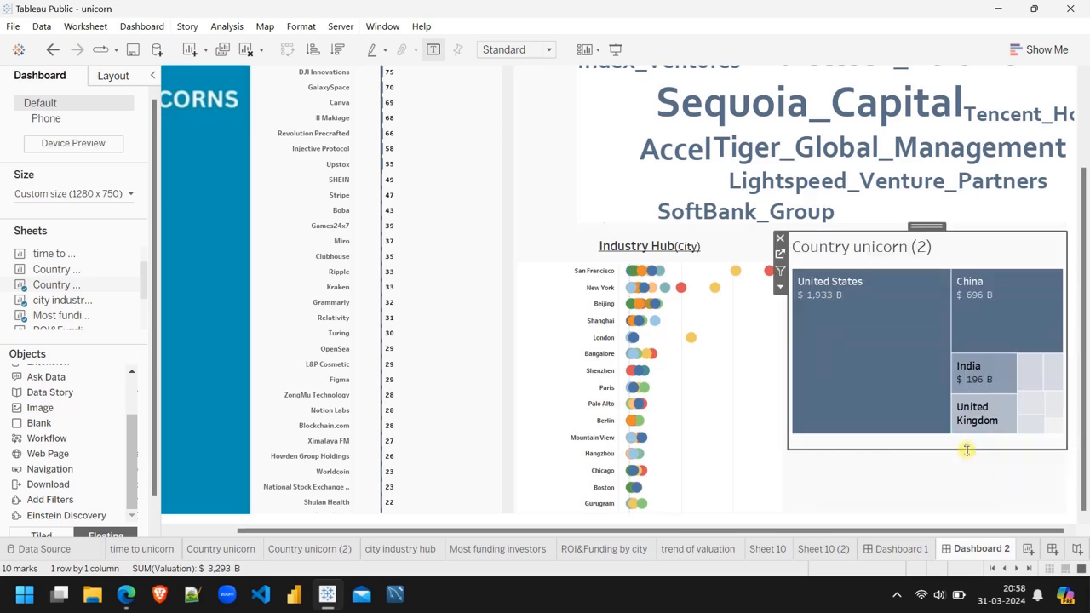
drag(955, 447, 958, 524)
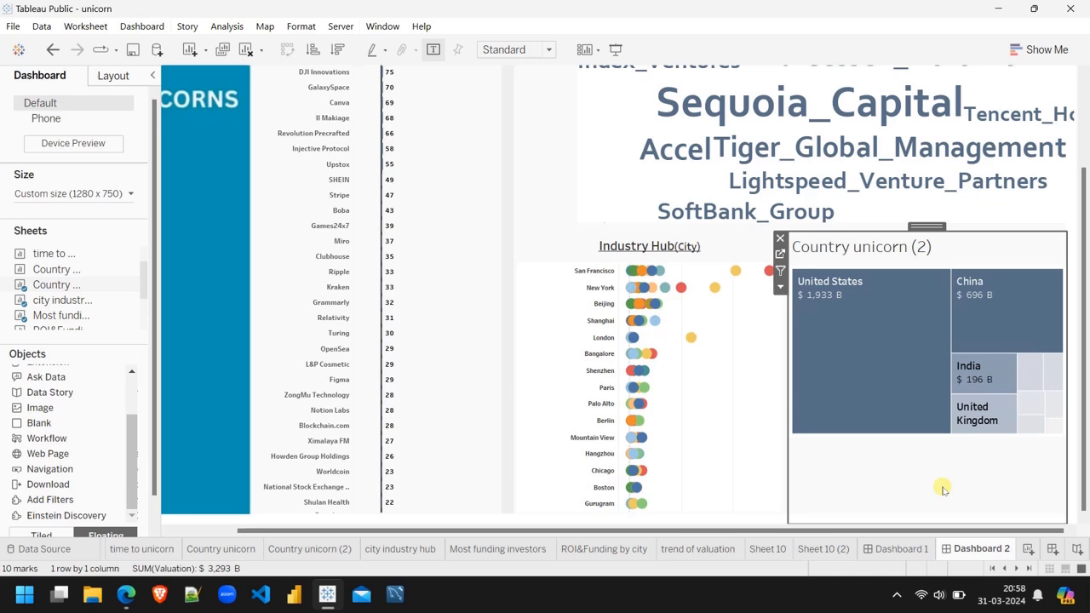
On Dashboard 1, move the Time taken to enter Unicorn club table slightly up and left and shorten it to end at the Playco row.
click(889, 549)
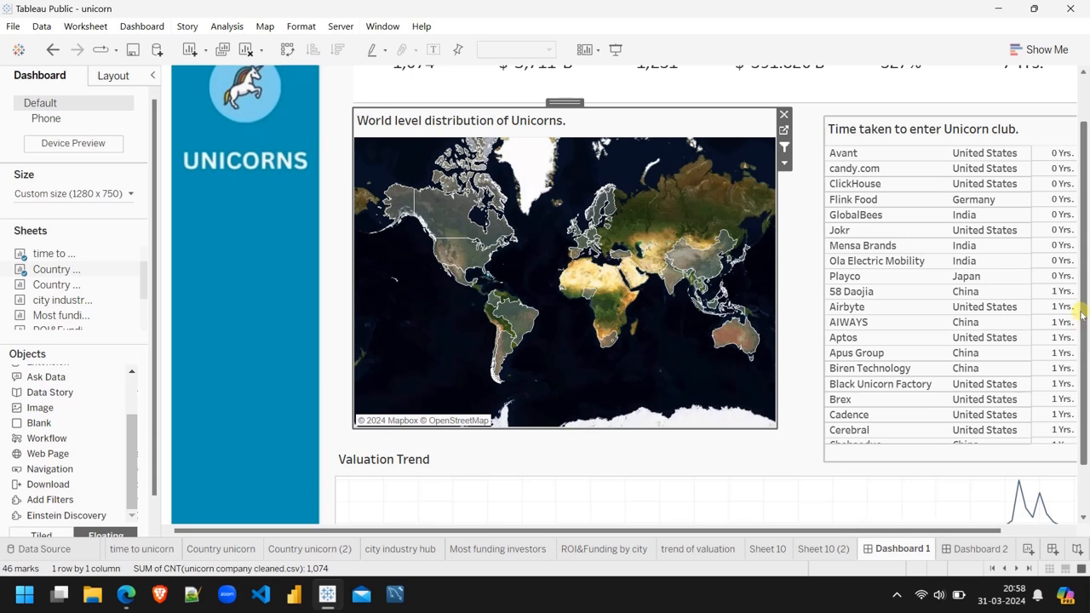
click(846, 327)
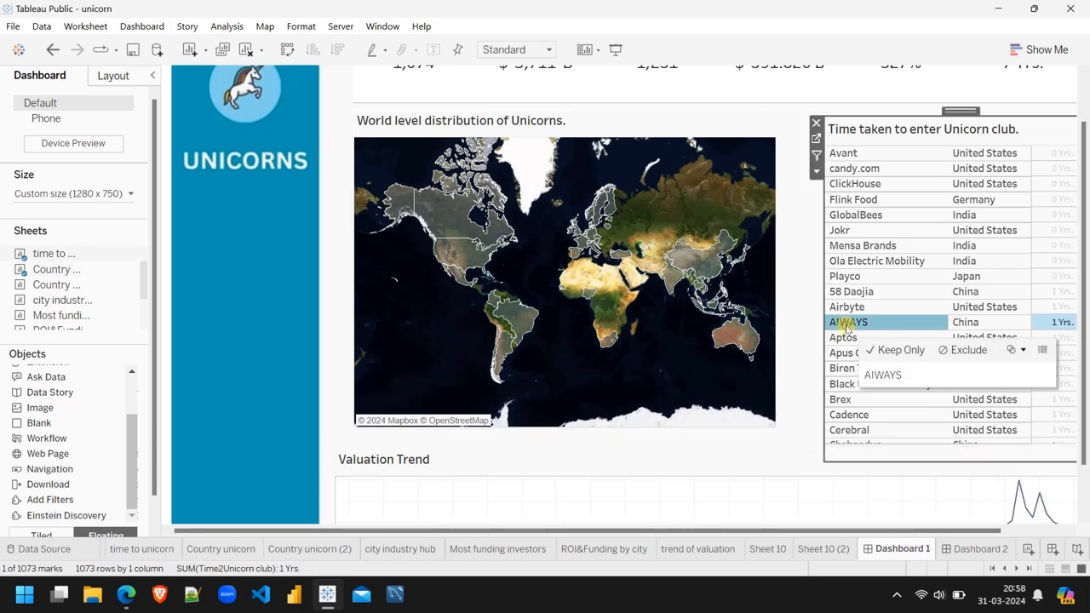
drag(960, 111, 955, 104)
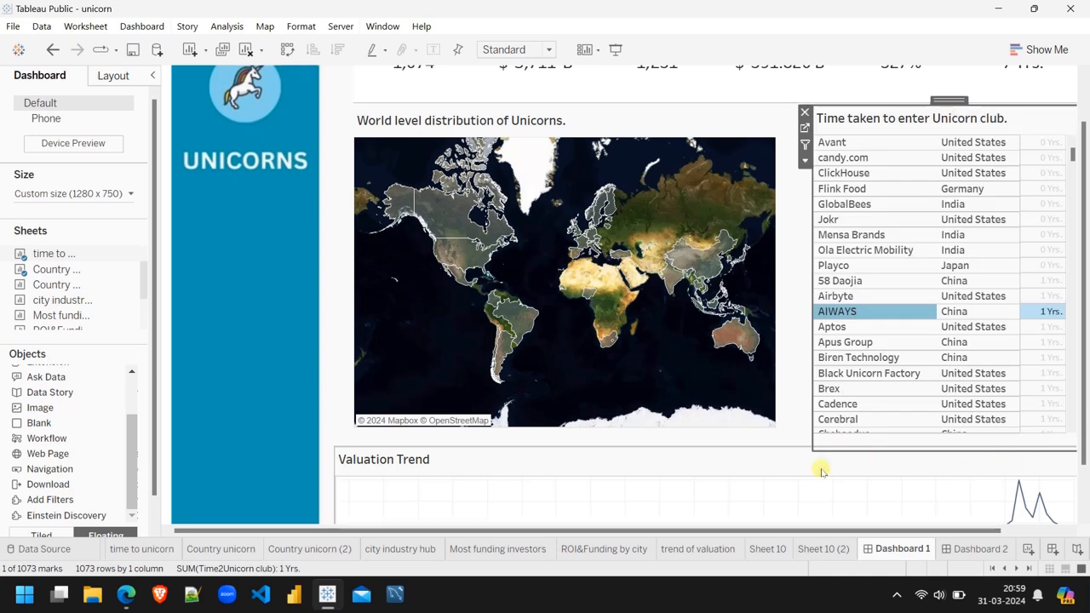
click(790, 421)
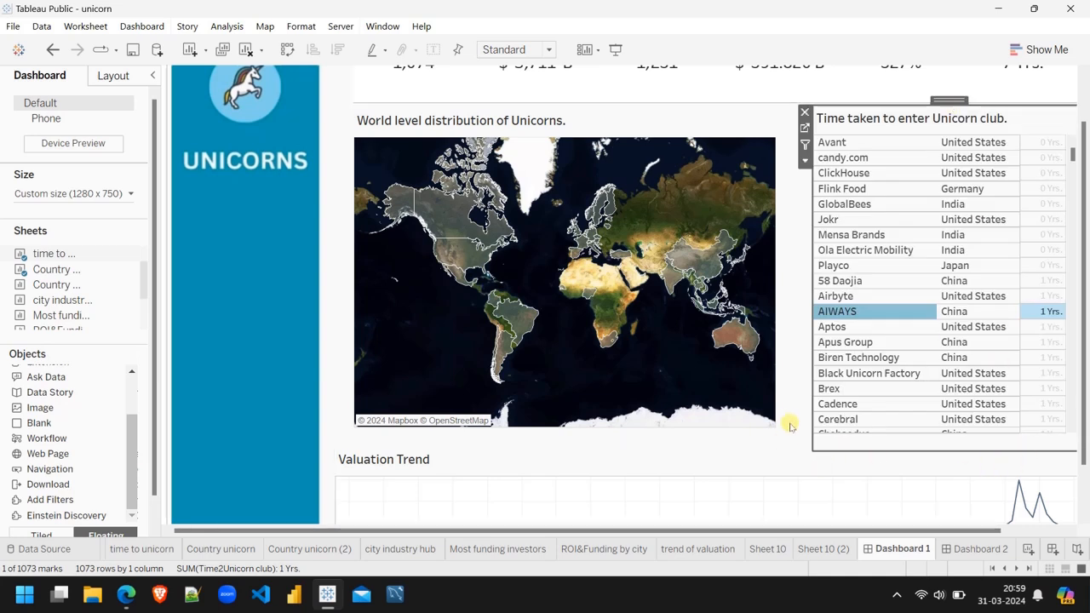
click(946, 442)
drag(956, 445, 920, 272)
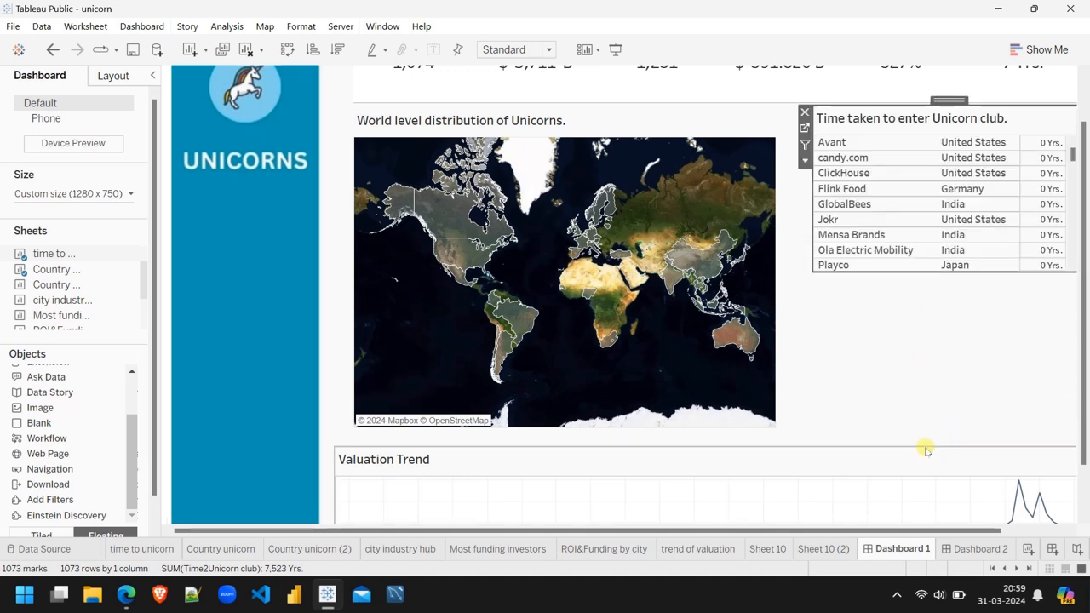
Remove the Country unicorn (2) treemap from Dashboard 2.
click(971, 549)
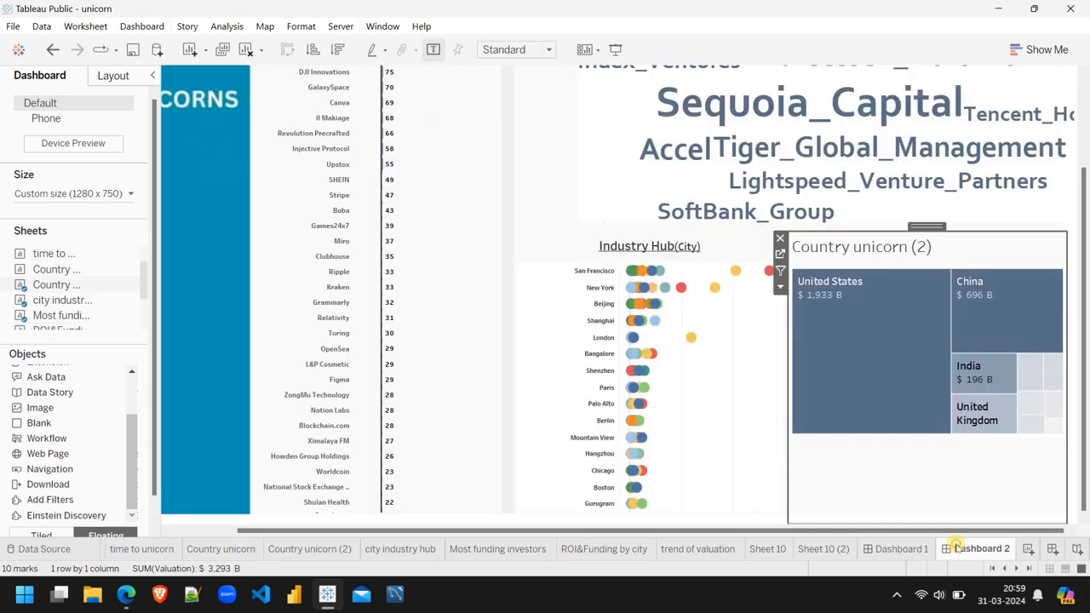
click(842, 358)
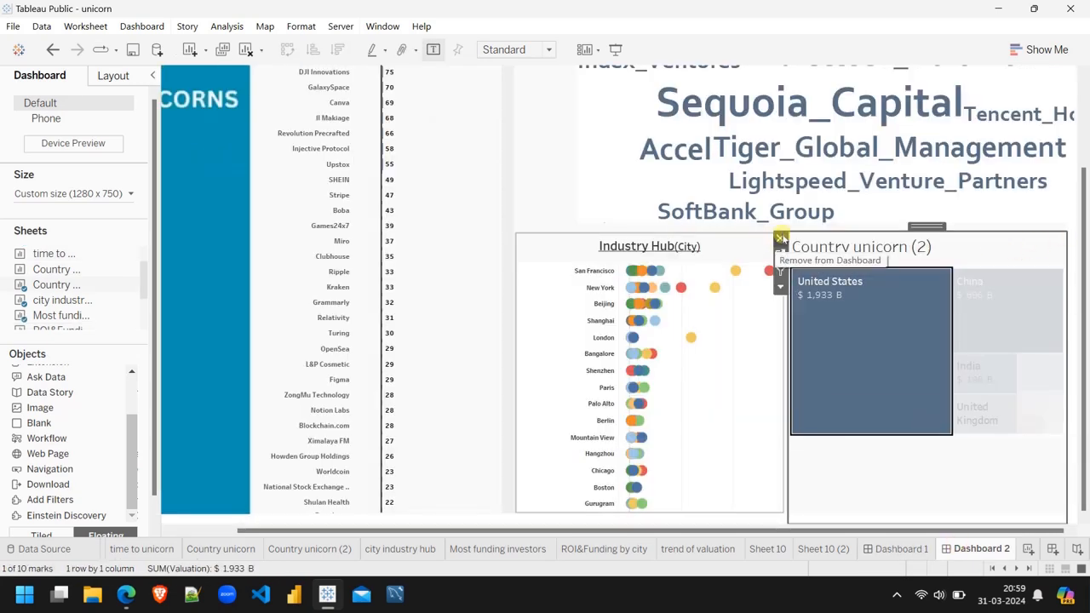
click(778, 237)
Float the Country unicorn (2) sheet below the Time taken table on Dashboard 1, make it slightly taller and fit it to Entire View.
click(896, 549)
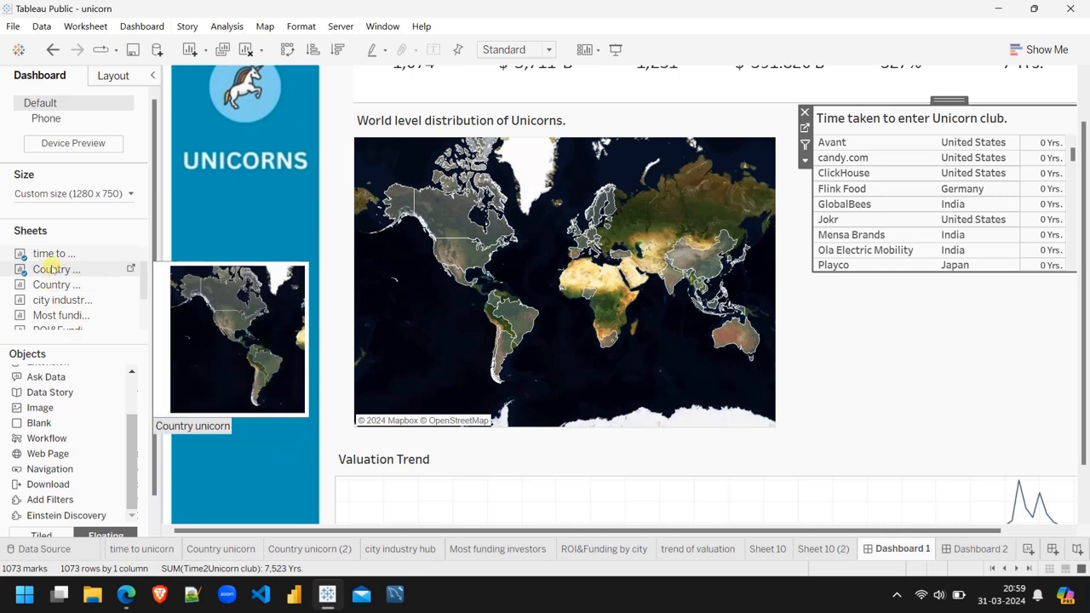
drag(55, 286, 785, 281)
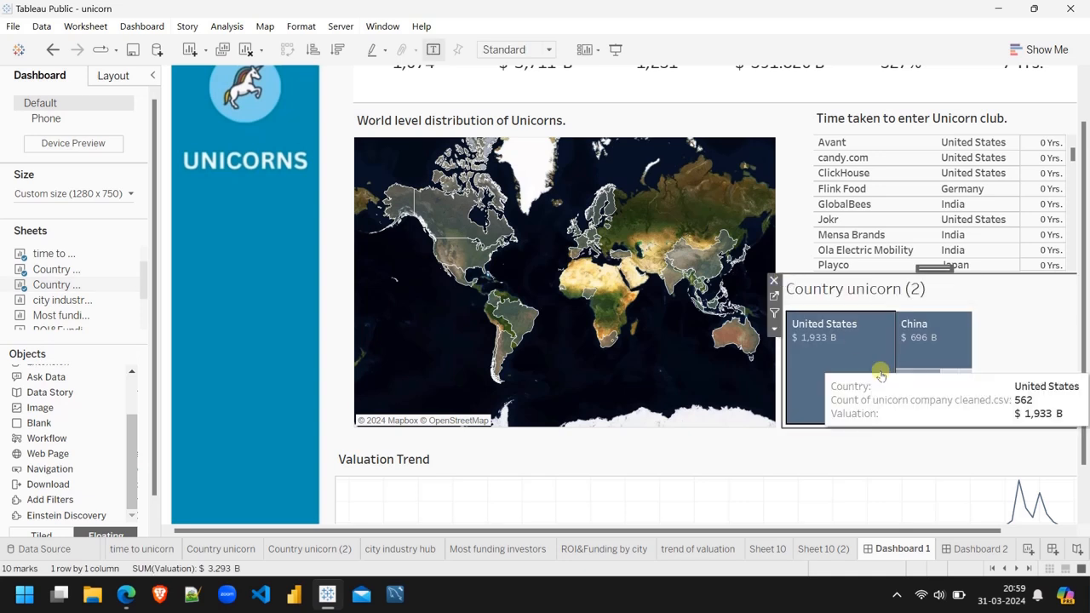
drag(973, 429, 977, 445)
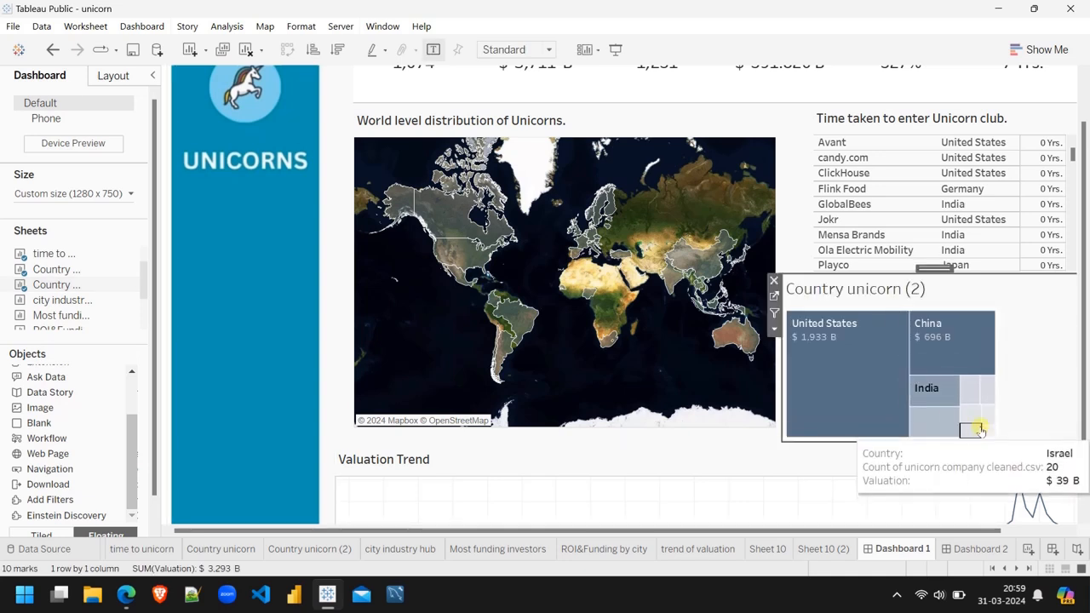
click(548, 49)
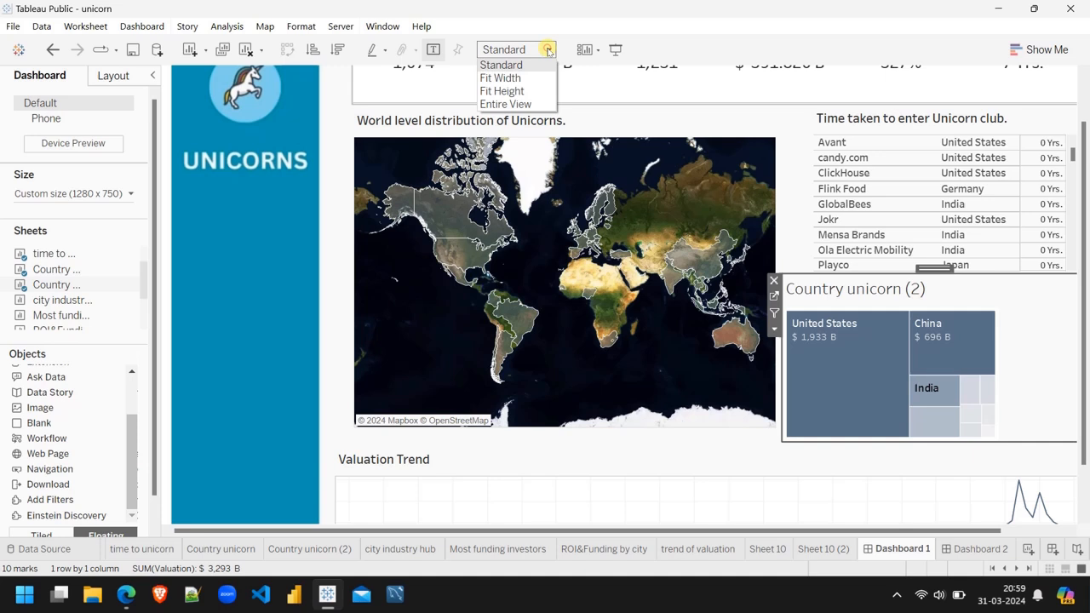
click(503, 103)
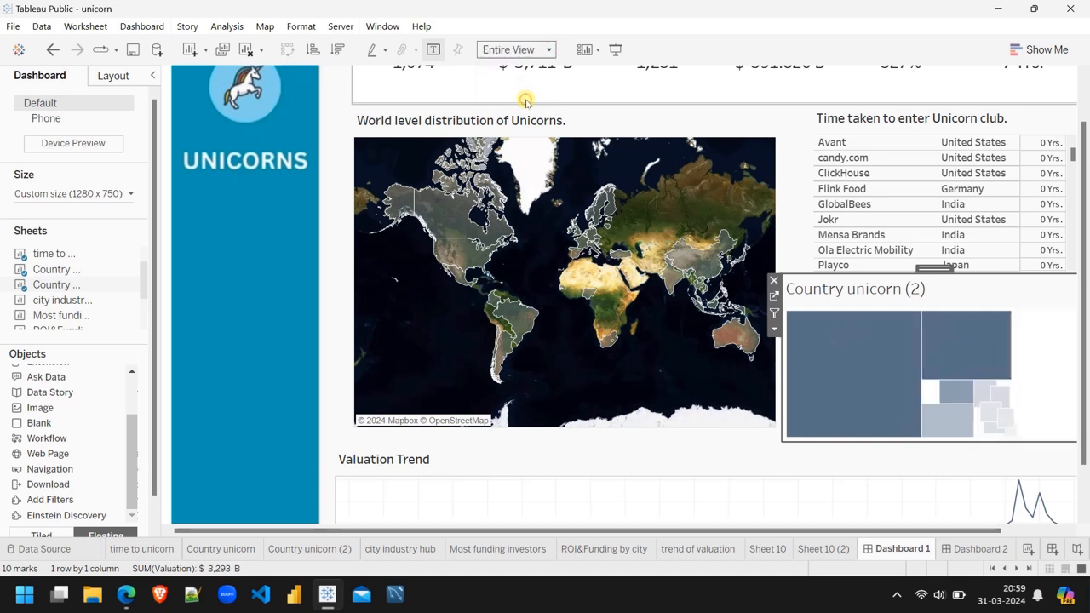
Replace the treemap's sheet-name title with "Country with most Unicorns".
double_click(914, 289)
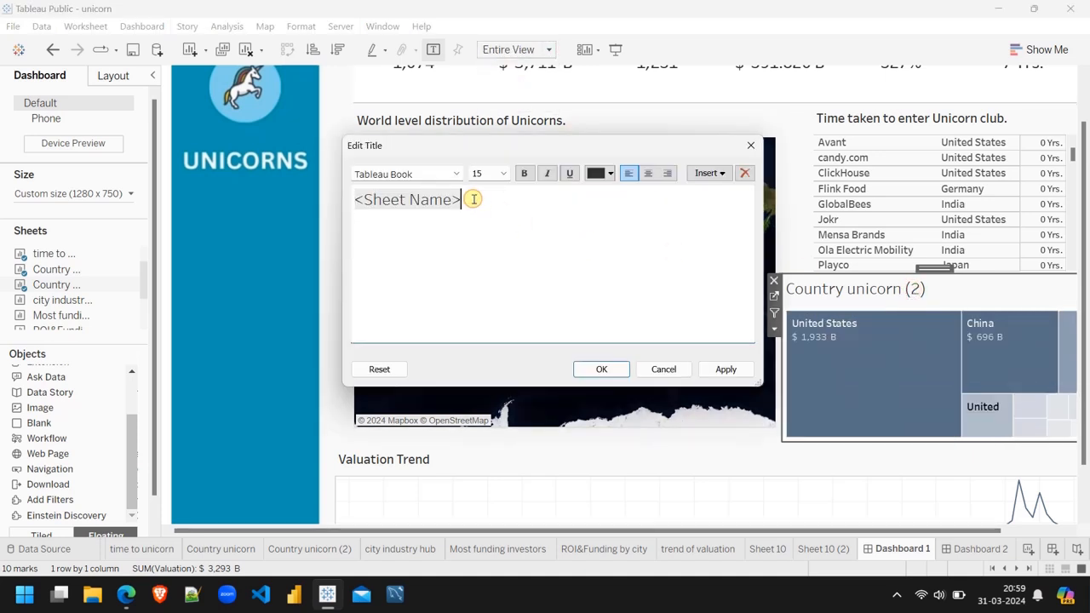
key(BackSpace)
key(BackSpace)
key(BackSpace)
key(BackSpace)
key(BackSpace)
key(BackSpace)
key(BackSpace)
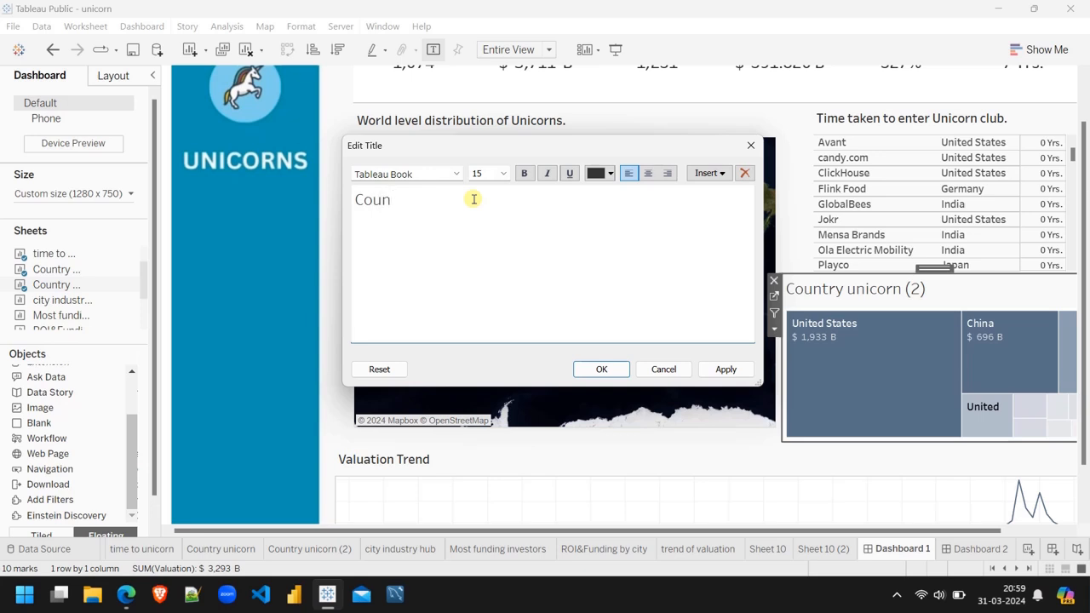
text(Country with most Unicorns)
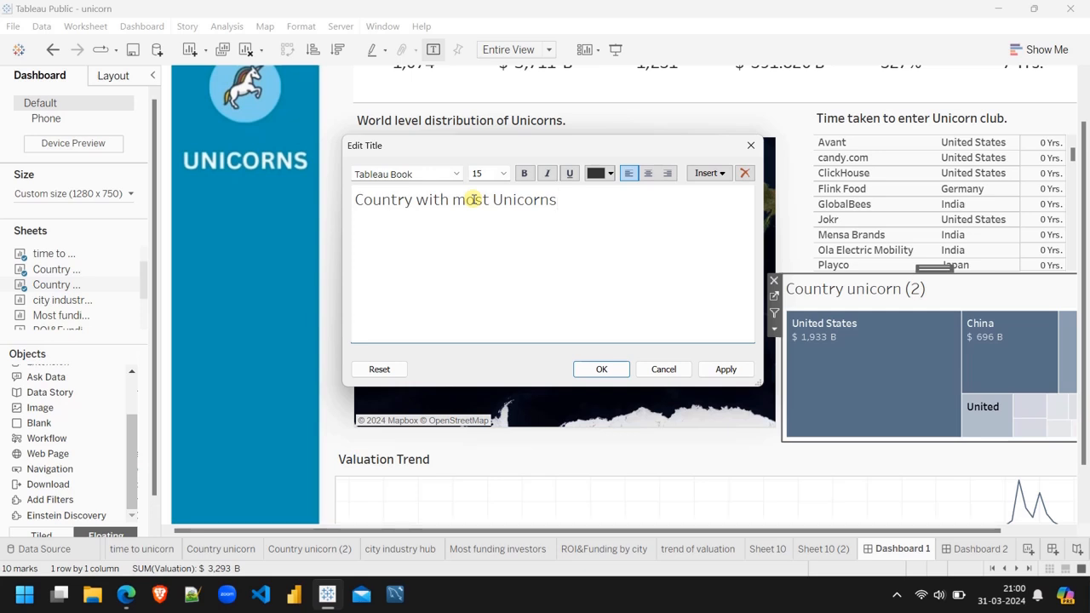
Format the treemap title as size 12, bold, underlined and centred, and apply it.
key(ctrl+shift+Left)
key(ctrl+shift+Left)
key(ctrl+shift+Left)
key(ctrl+shift+Left)
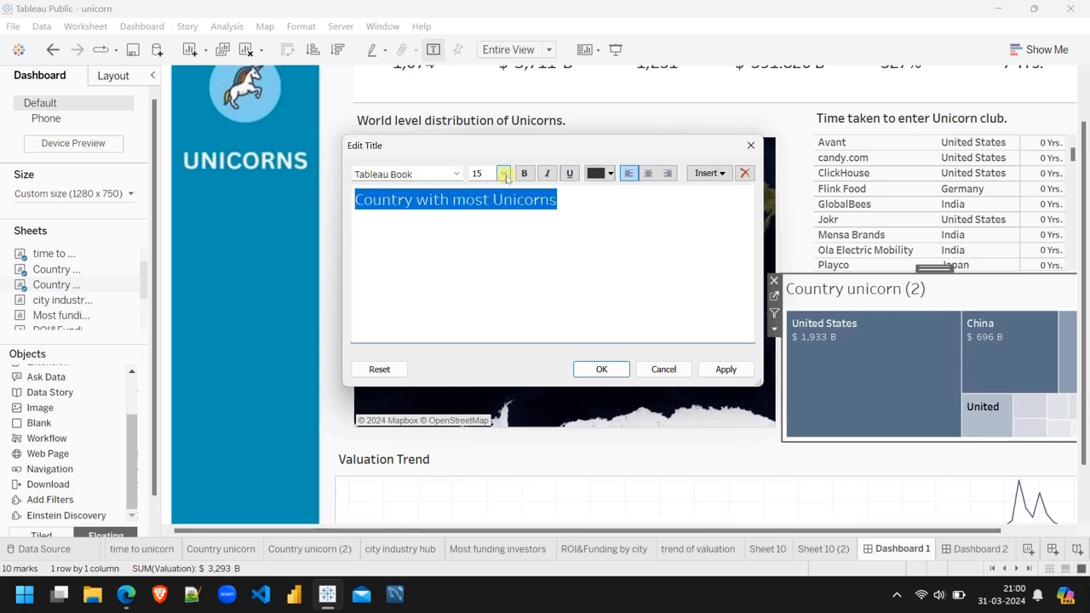
click(502, 174)
click(476, 229)
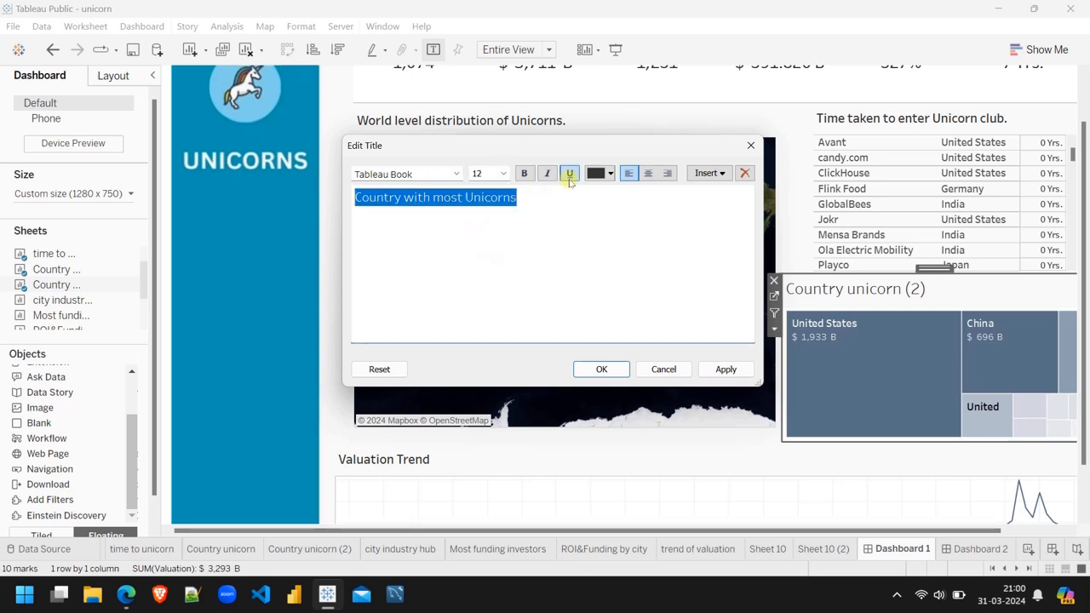
click(569, 174)
click(525, 174)
click(648, 173)
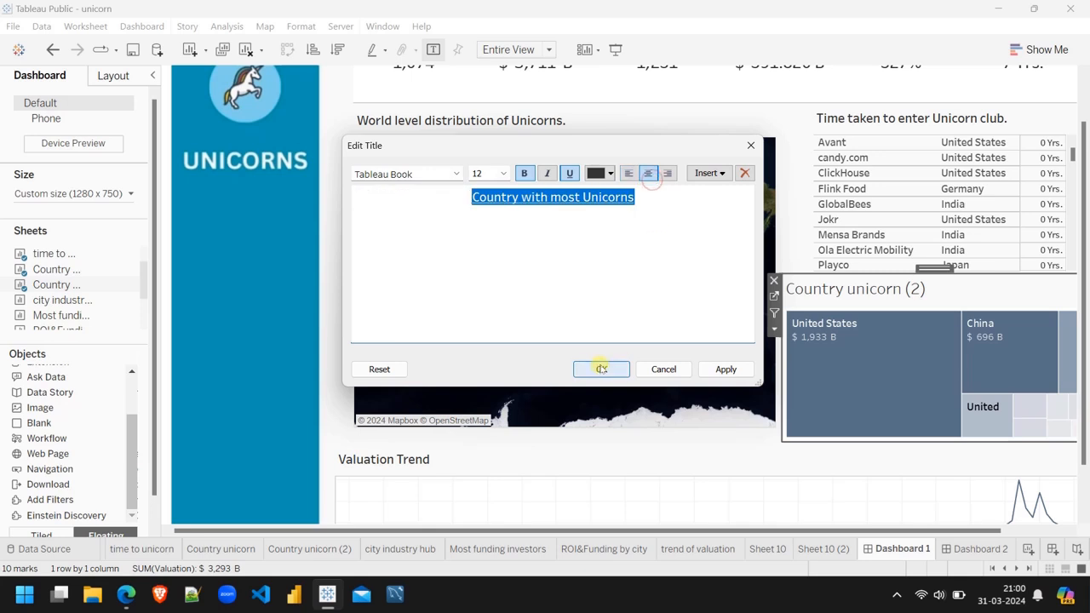
click(601, 369)
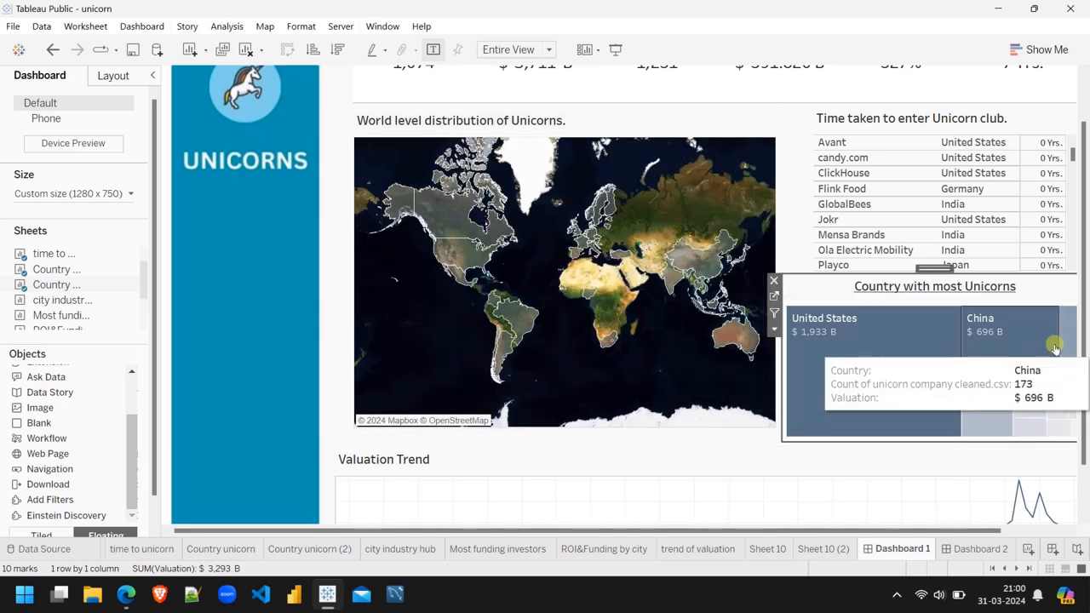
Narrow the Country with most Unicorns treemap from its left edge and shift it left beside the world map.
mouse_move(985, 426)
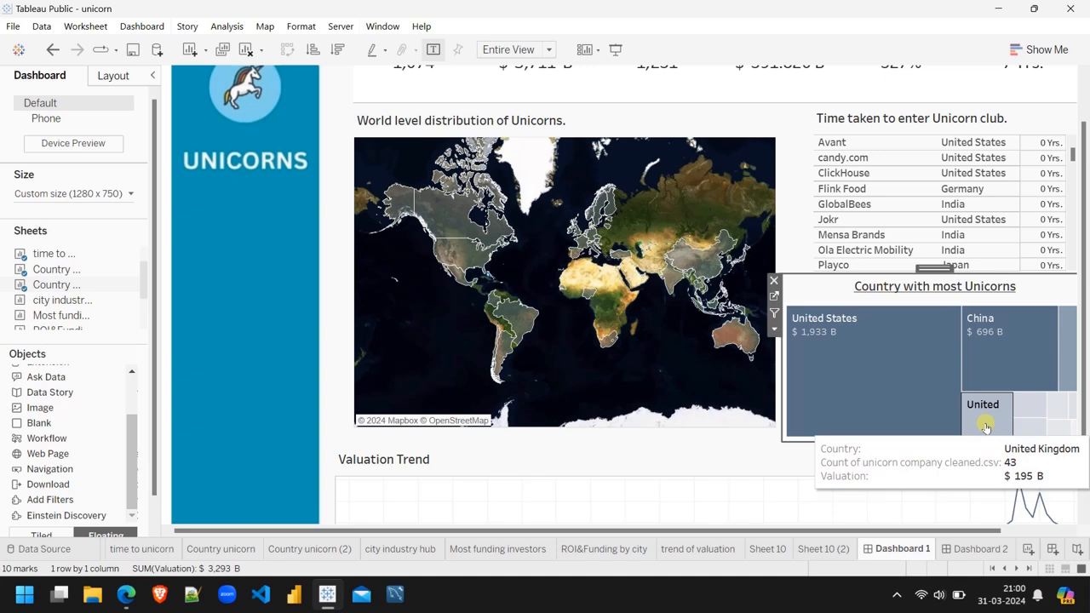
mouse_move(1062, 428)
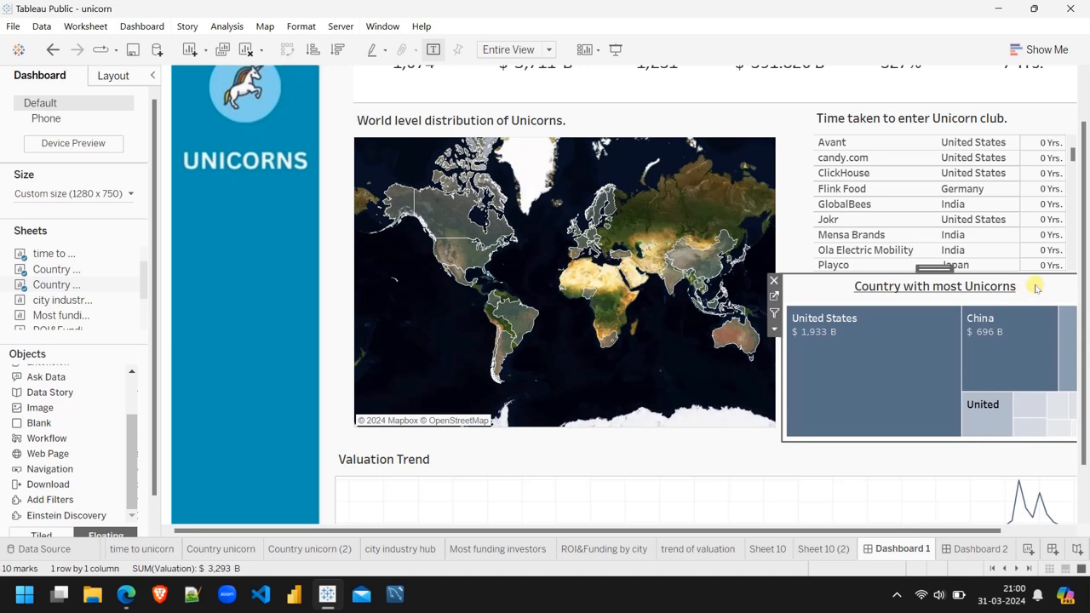
drag(781, 372, 802, 376)
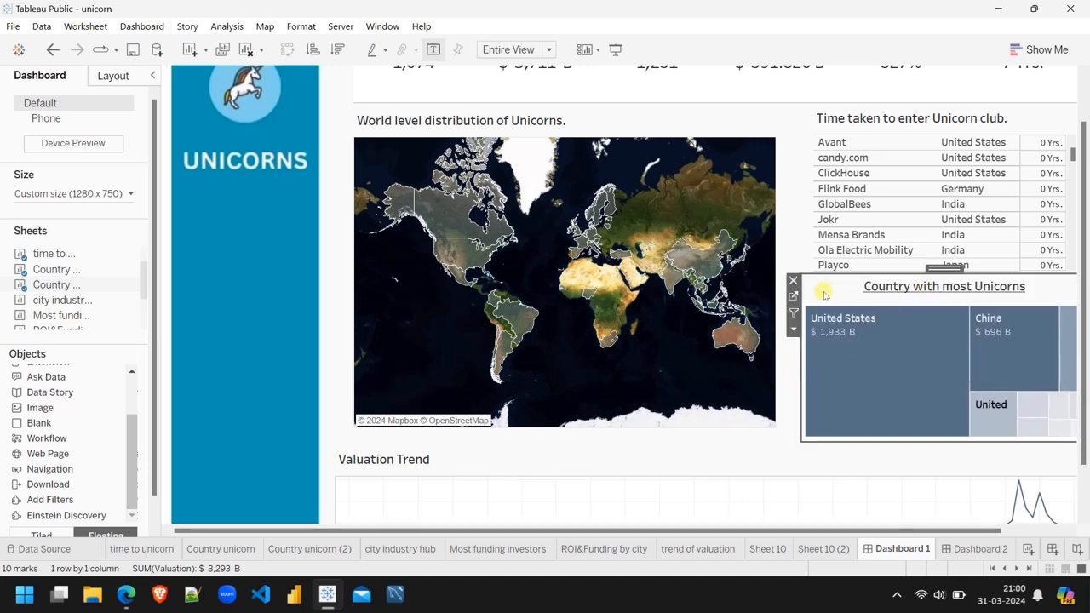
drag(943, 269, 928, 276)
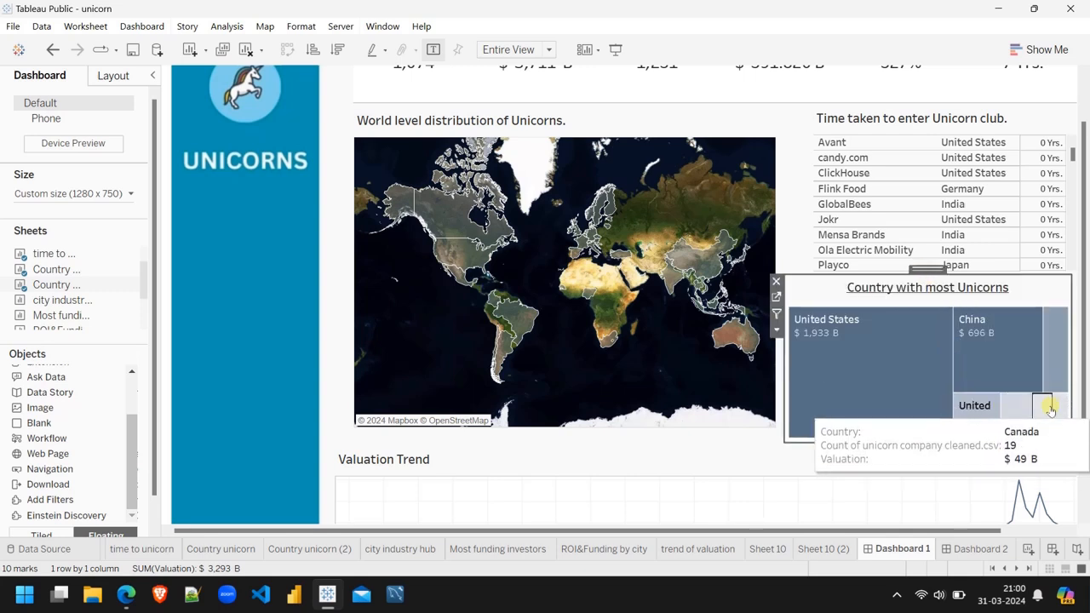
Present Dashboard 1 full screen, filter it by the United States on the world map and look through the Time taken table.
click(616, 48)
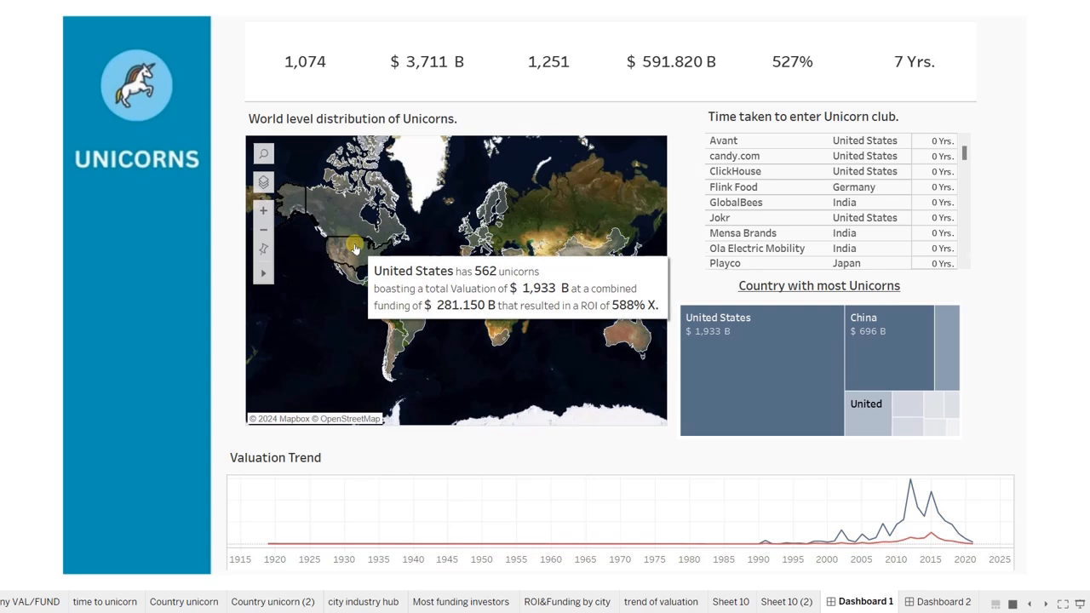
click(354, 246)
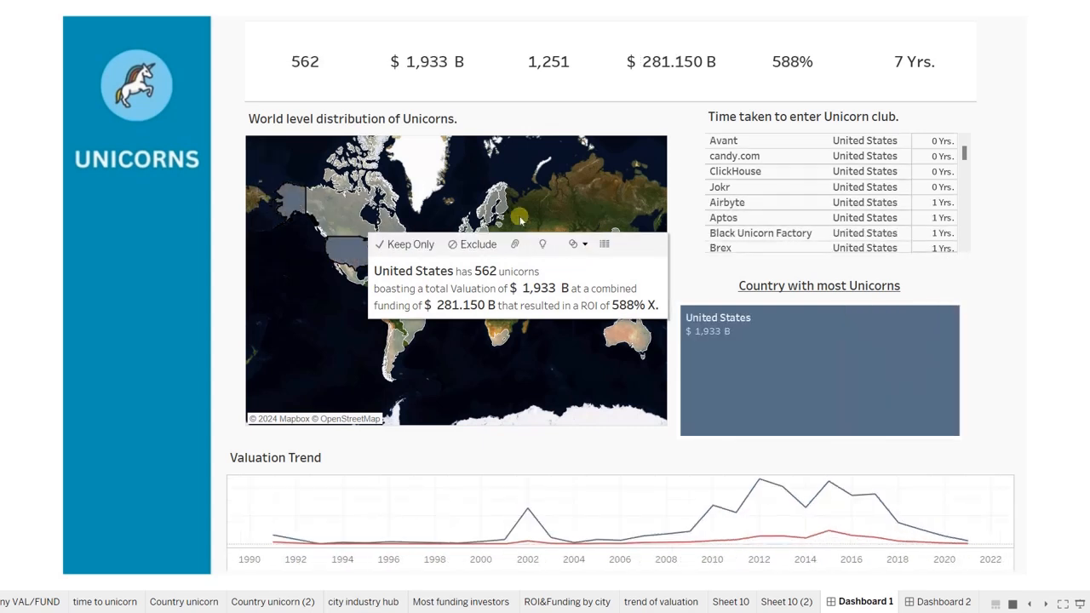
scroll(867, 204, down, 5)
scroll(866, 205, down, 10)
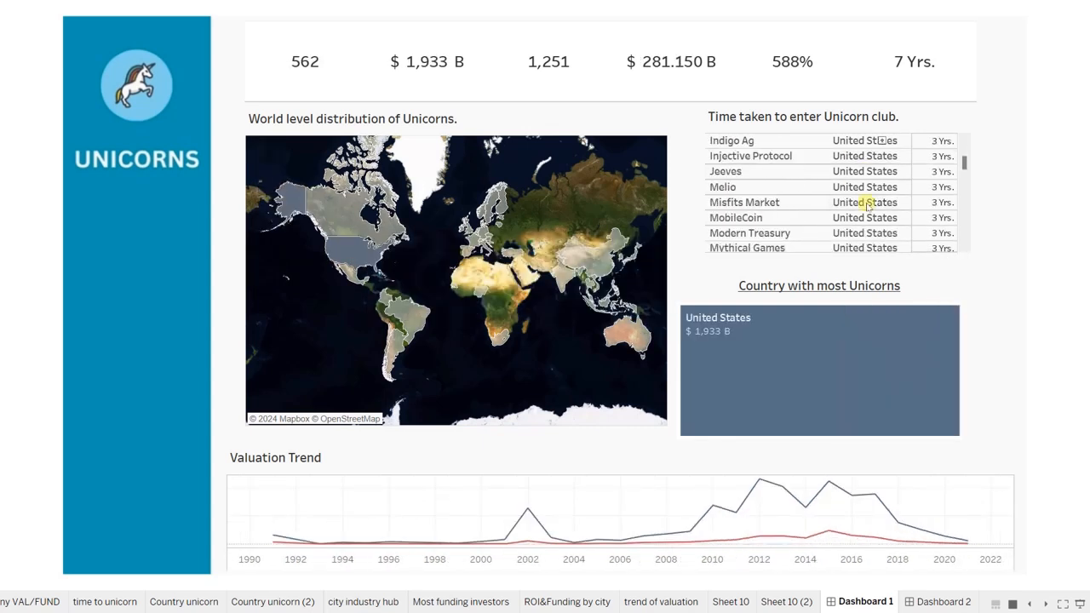
Clear the United States selection on the world map and filter the dashboard by India.
click(359, 246)
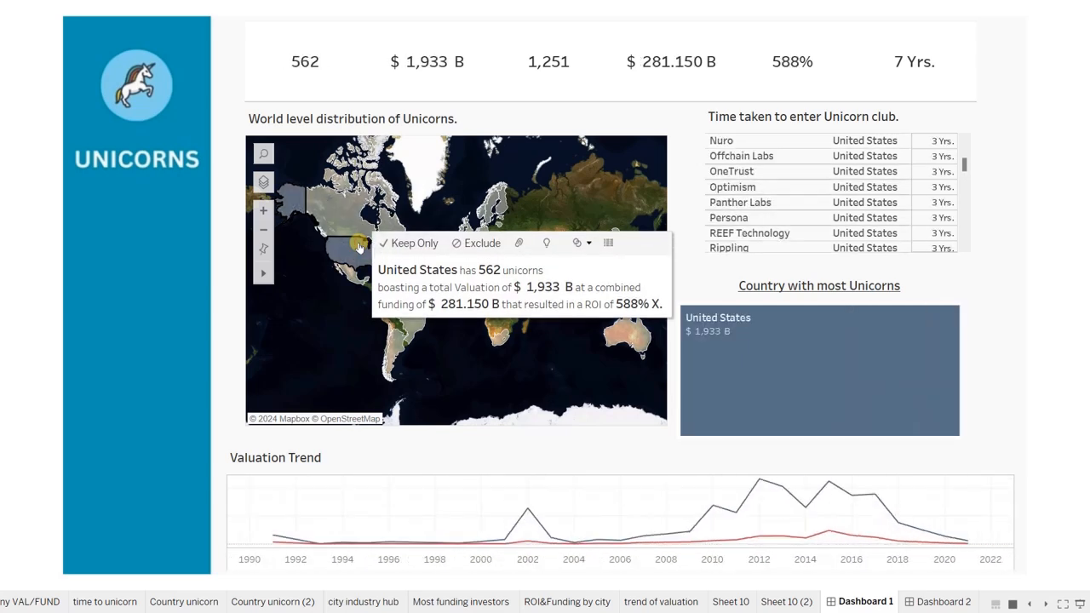
click(358, 246)
click(358, 246)
click(358, 247)
click(358, 246)
click(358, 247)
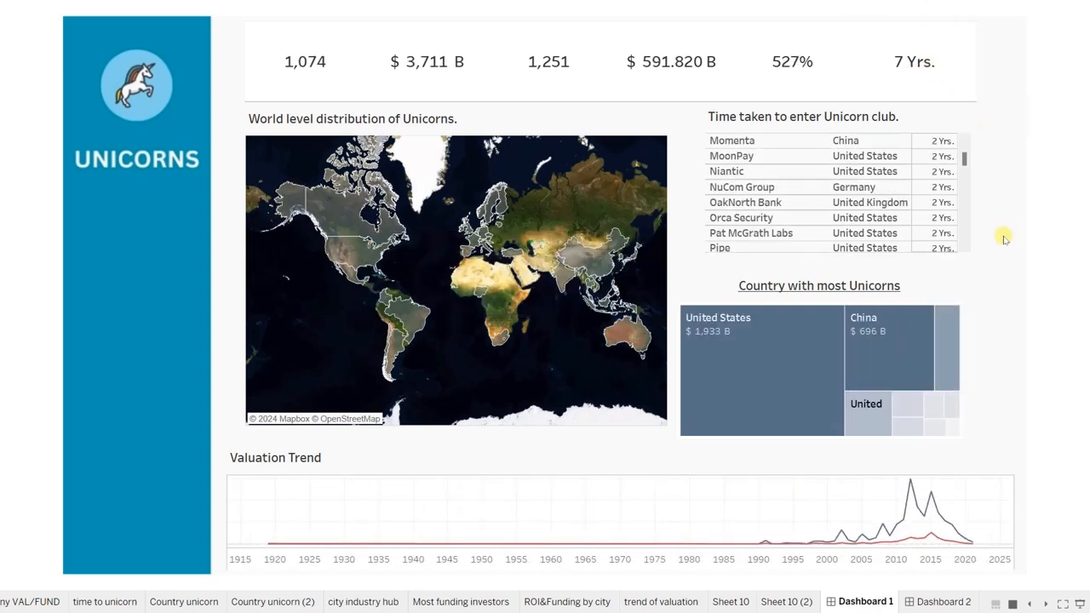
click(561, 279)
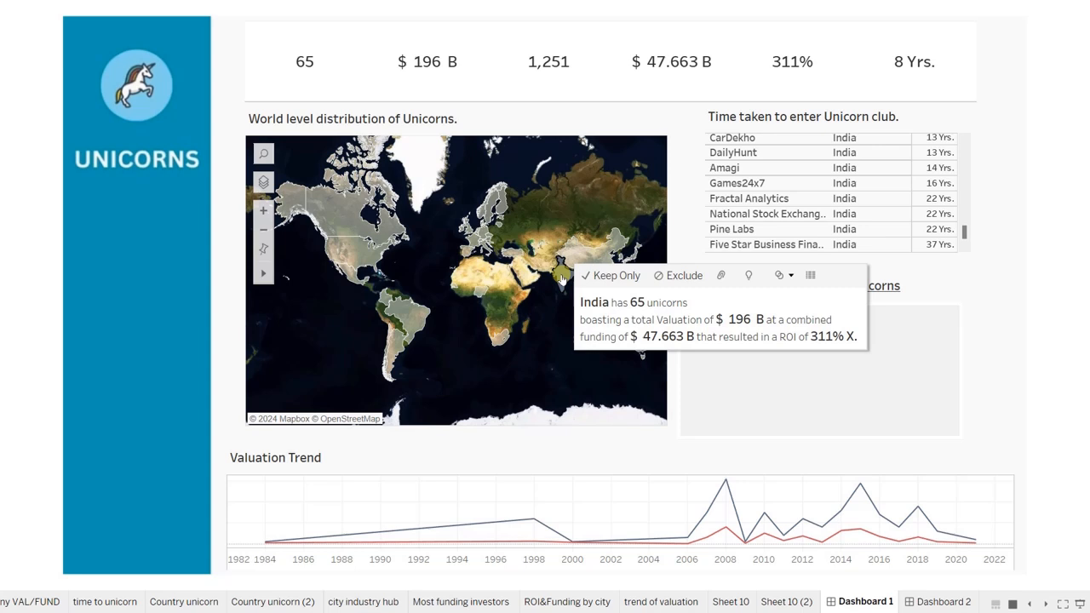
Clear the India selection on the world map, filter the dashboard by China and clear that selection again.
click(561, 280)
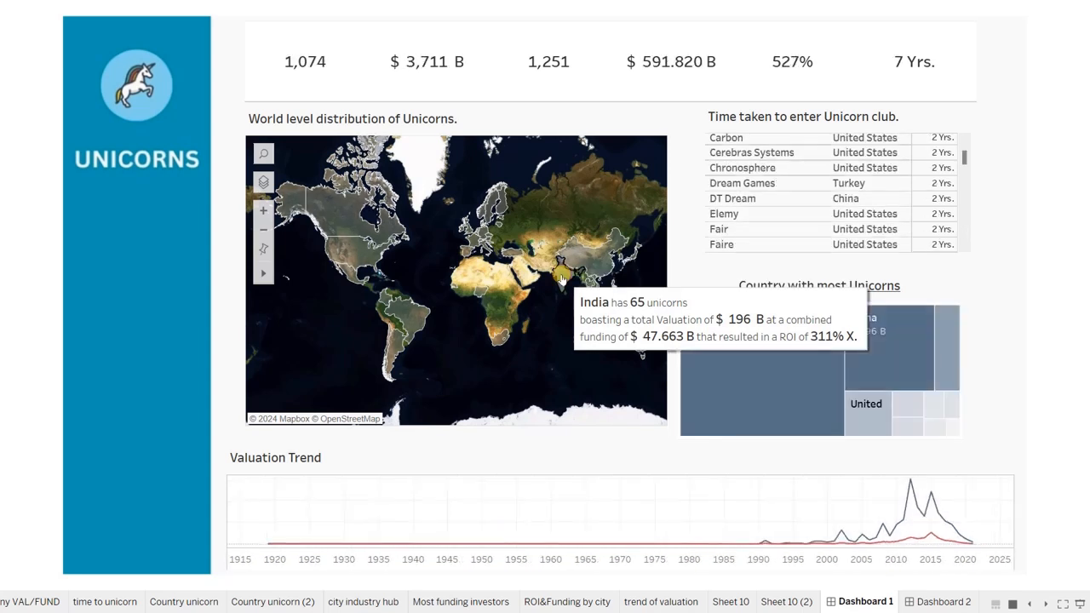
click(589, 258)
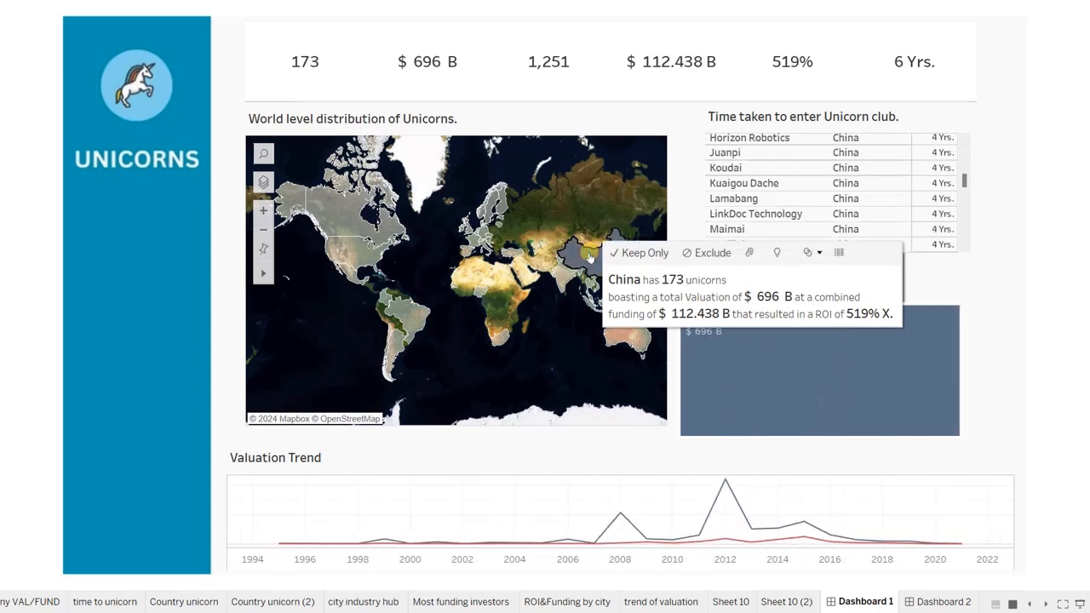
click(589, 257)
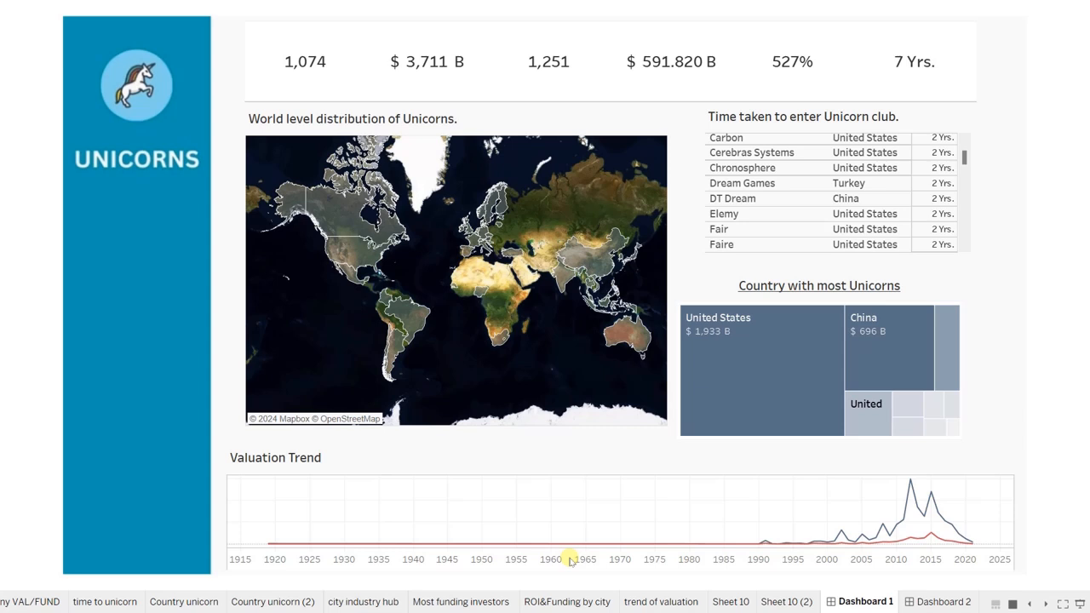
Switch the presentation to Dashboard 2, look over its charts and return to editing.
click(942, 602)
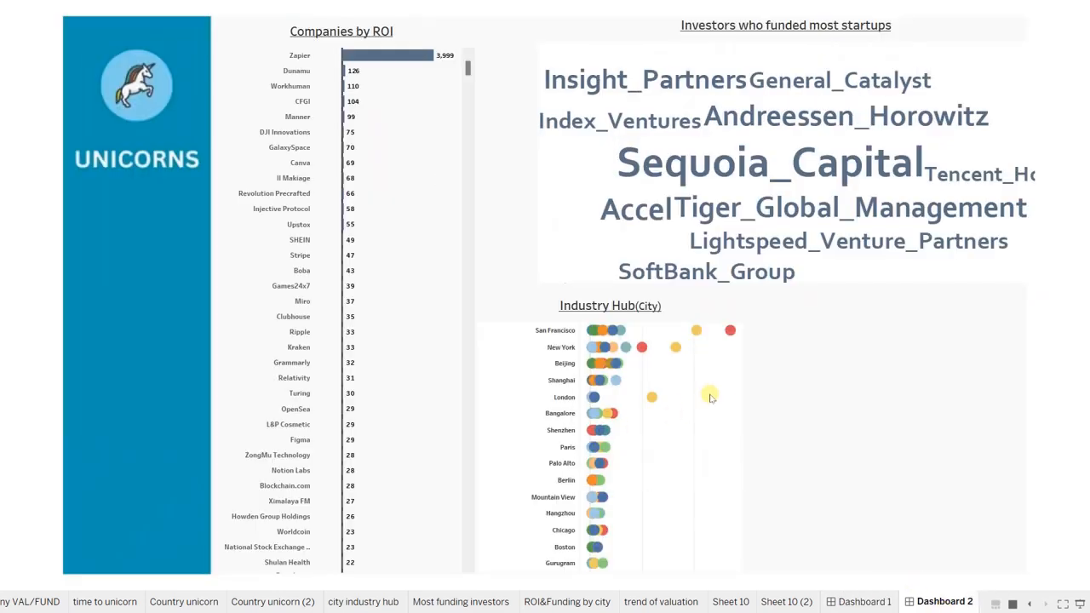
mouse_move(694, 166)
key(Escape)
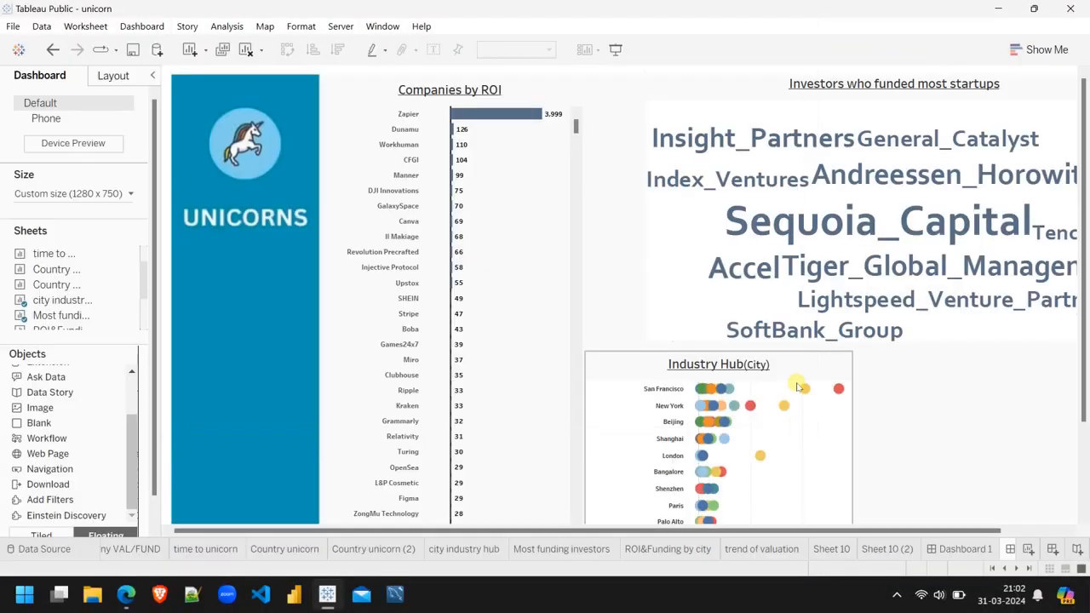
click(1017, 89)
double_click(998, 85)
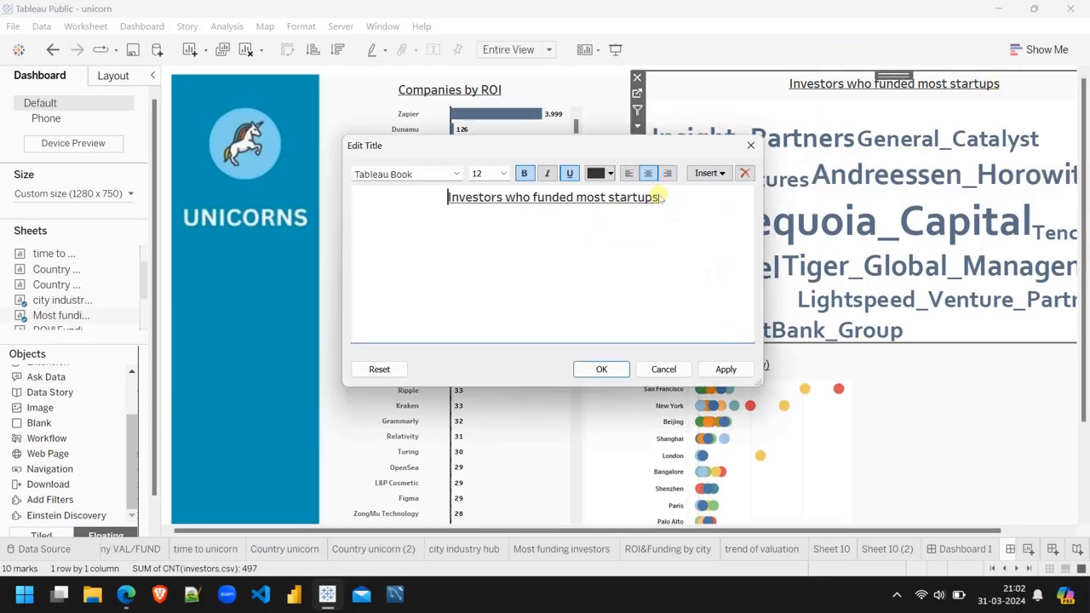
drag(660, 196, 439, 203)
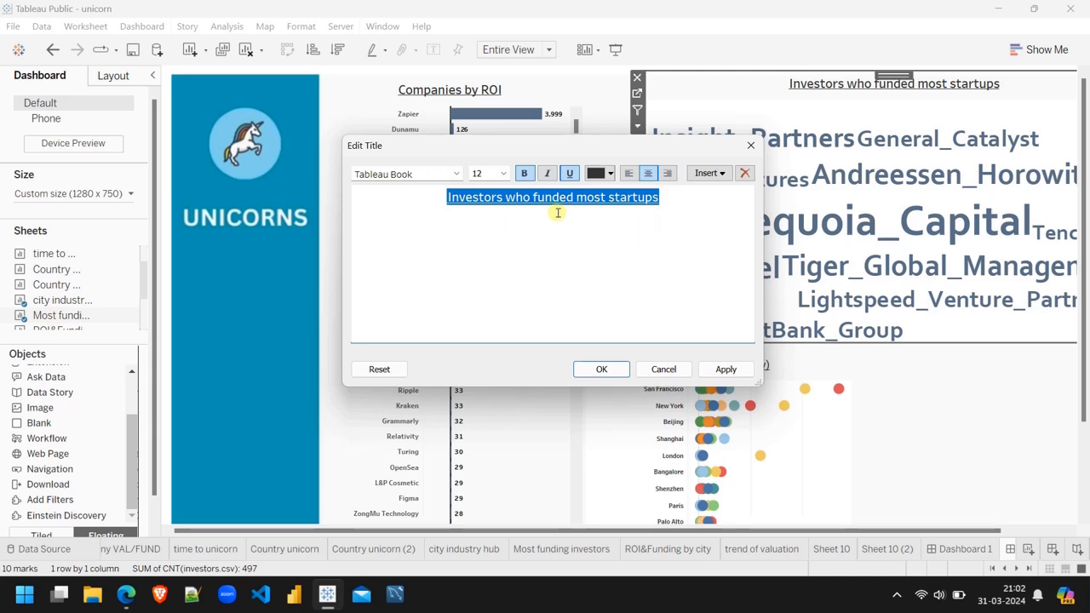
click(750, 145)
Widen the Industry Hub(City) chart slightly by extending its right edge.
scroll(956, 390, down, 5)
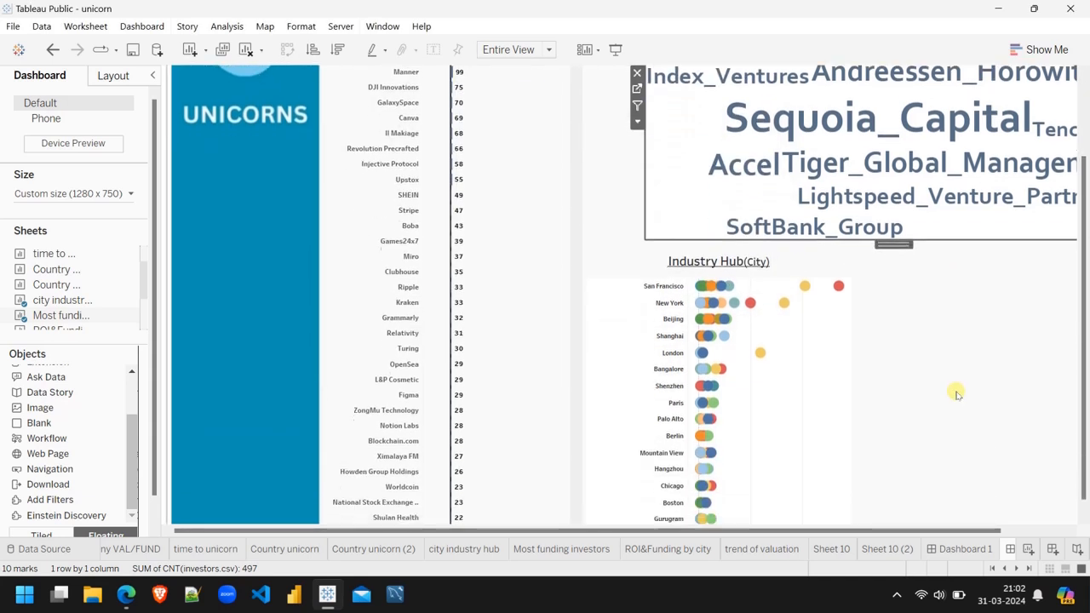
click(766, 378)
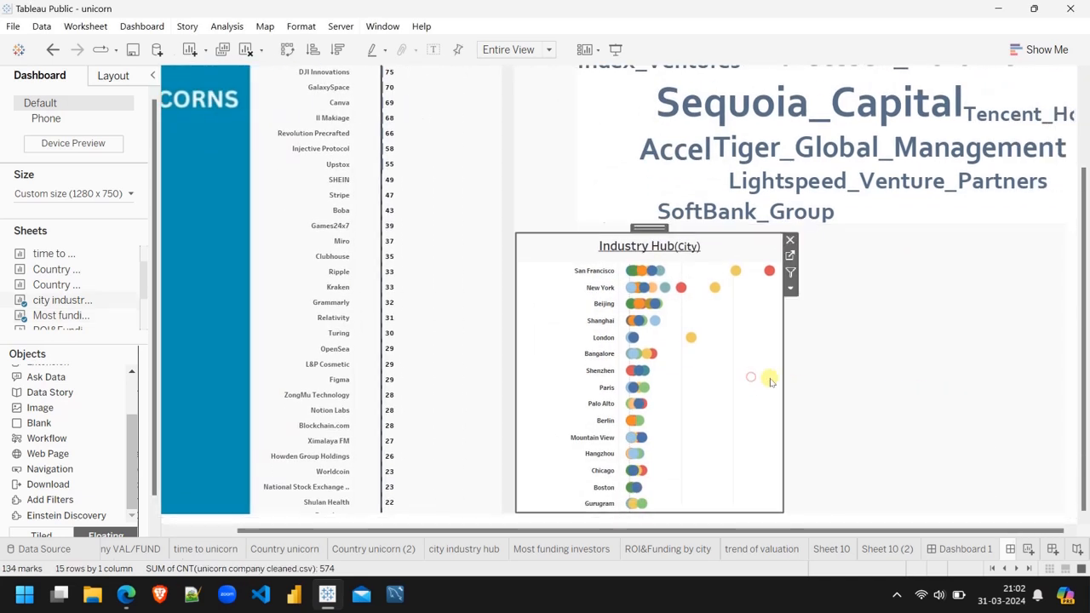
drag(783, 370, 803, 377)
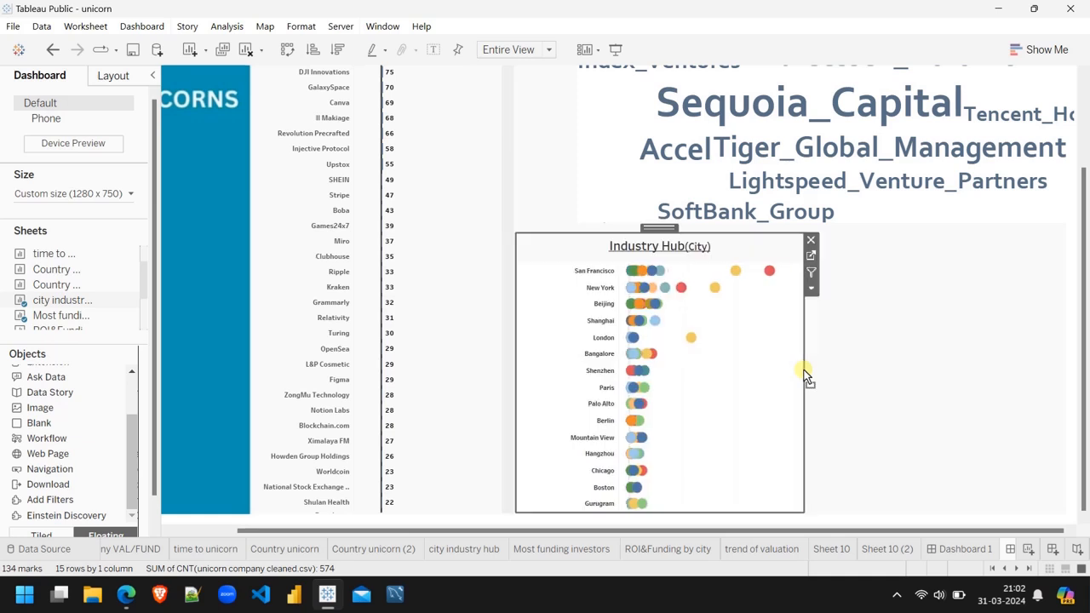
click(876, 378)
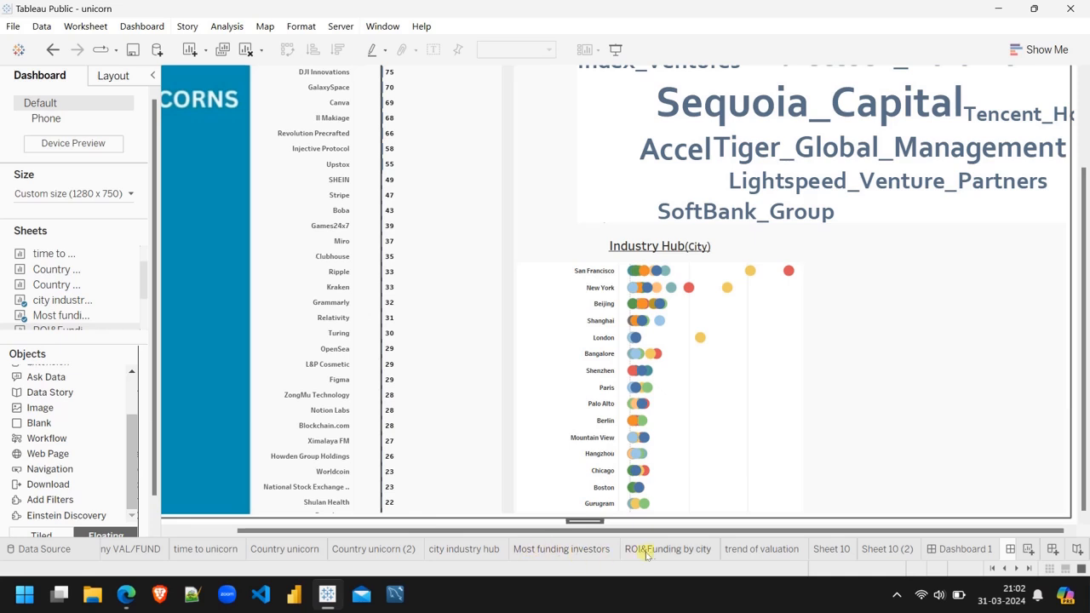
Add the ROI&Funding by city sheet as a floating chart beside Industry Hub(City) and resize it to fill the space down to the dashboard's bottom.
mouse_move(663, 554)
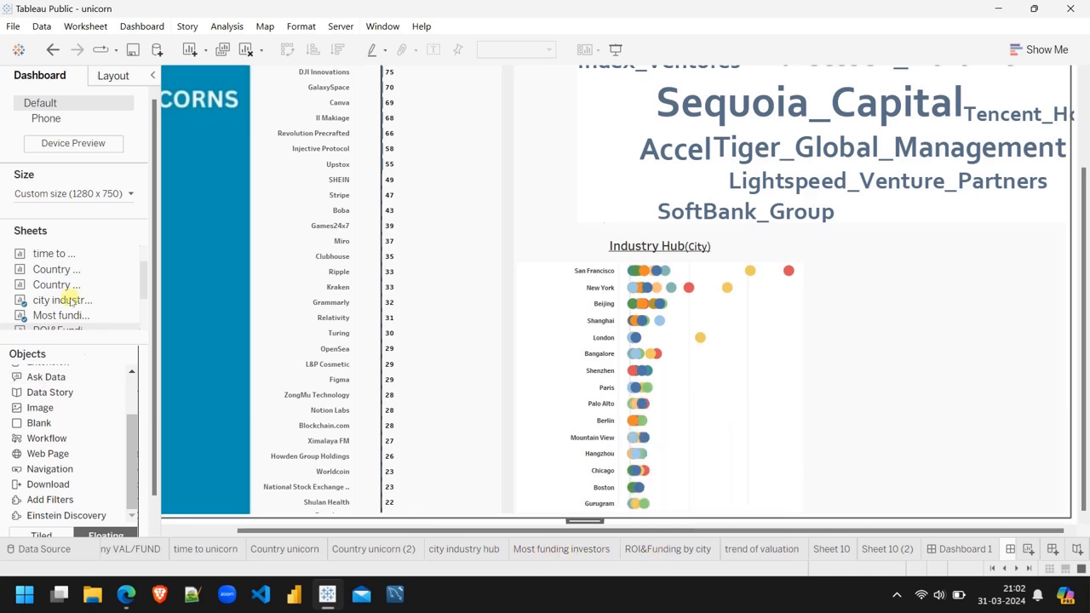
scroll(68, 298, down, 3)
drag(61, 271, 800, 234)
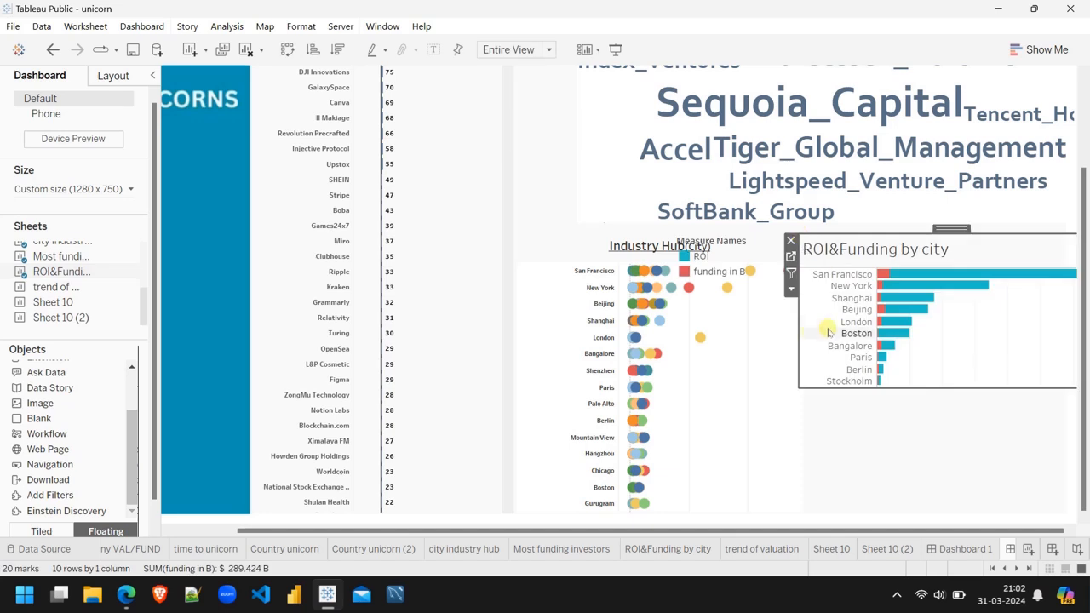
drag(798, 326, 822, 328)
drag(967, 230, 926, 240)
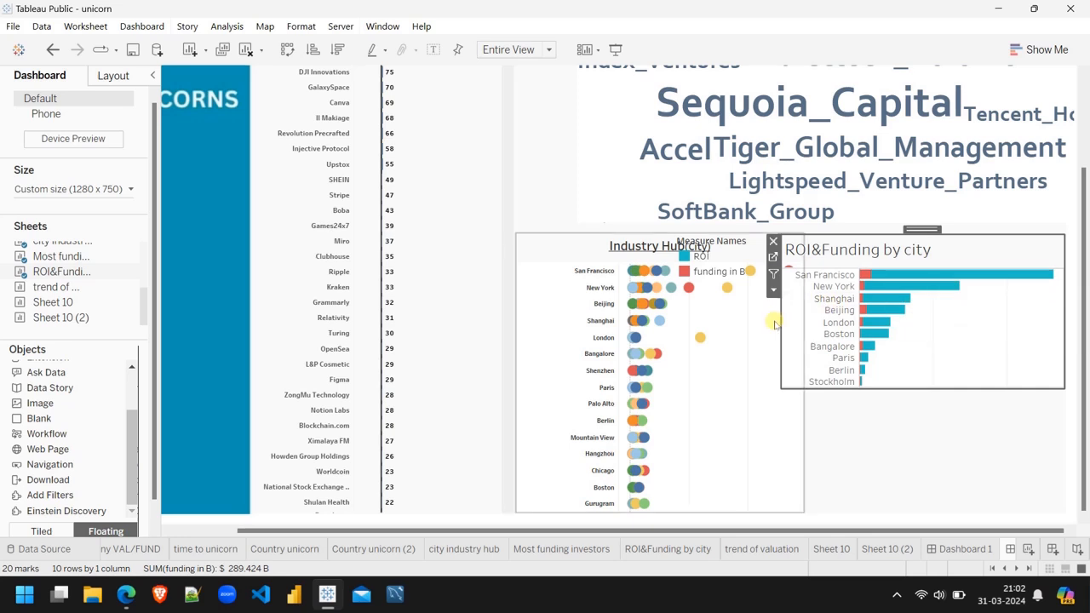
drag(778, 320, 815, 324)
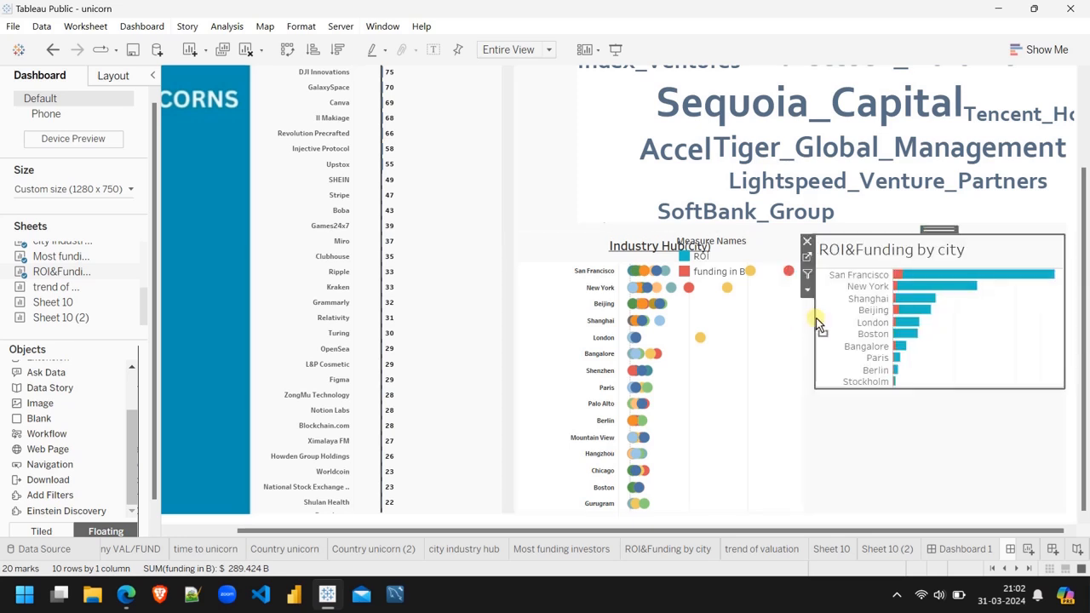
drag(925, 387, 937, 518)
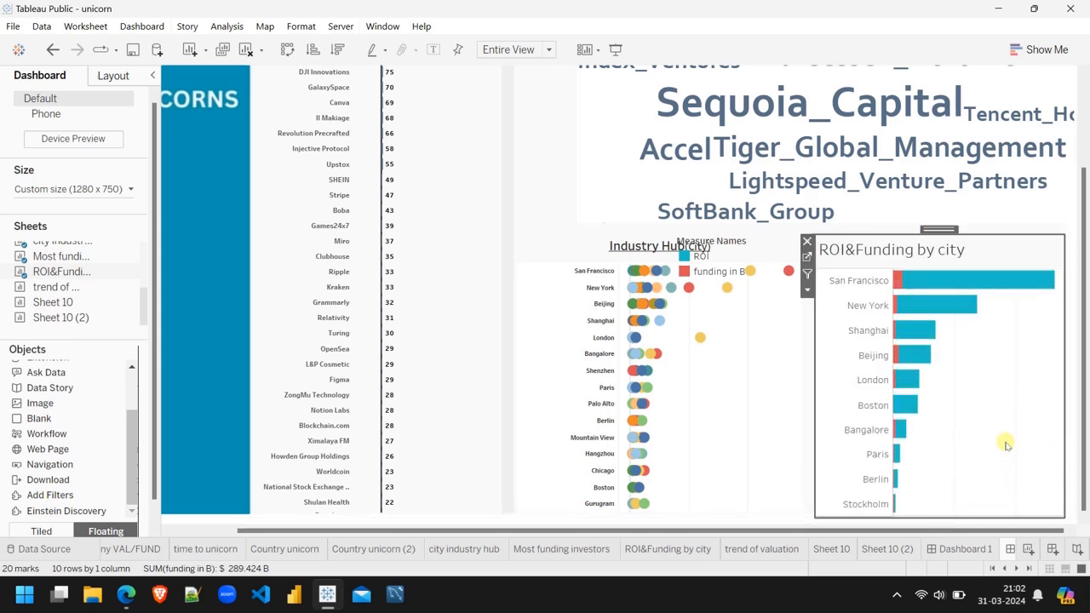
Replace the new bar chart's sheet-name title with "ROI & funding by city".
double_click(893, 250)
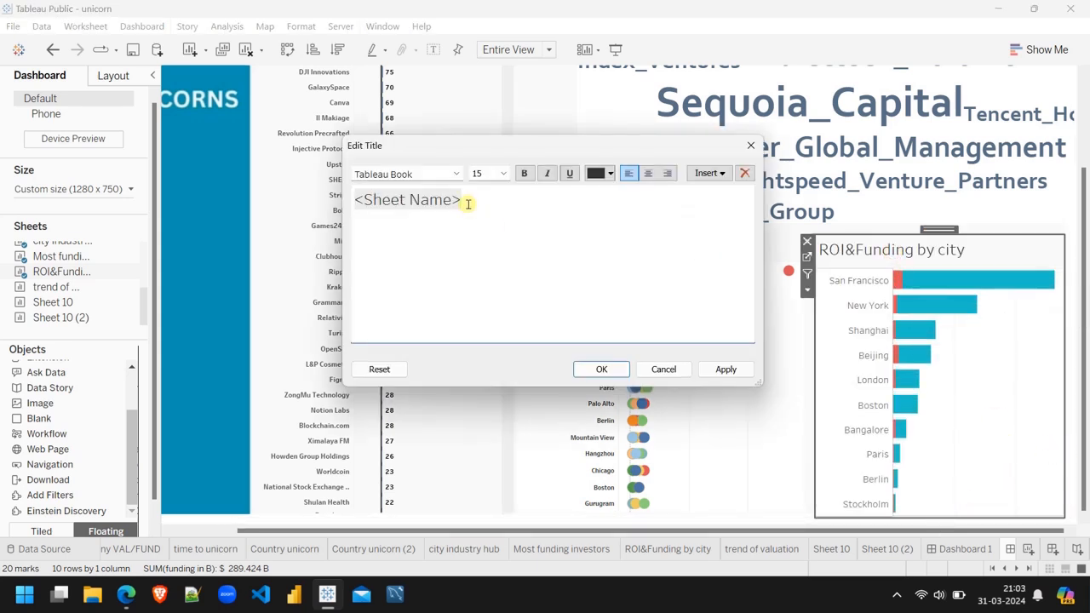
key(BackSpace)
key(BackSpace)
key(BackSpace)
key(BackSpace)
key(BackSpace)
key(BackSpace)
key(BackSpace)
key(BackSpace)
key(BackSpace)
key(BackSpace)
key(BackSpace)
key(BackSpace)
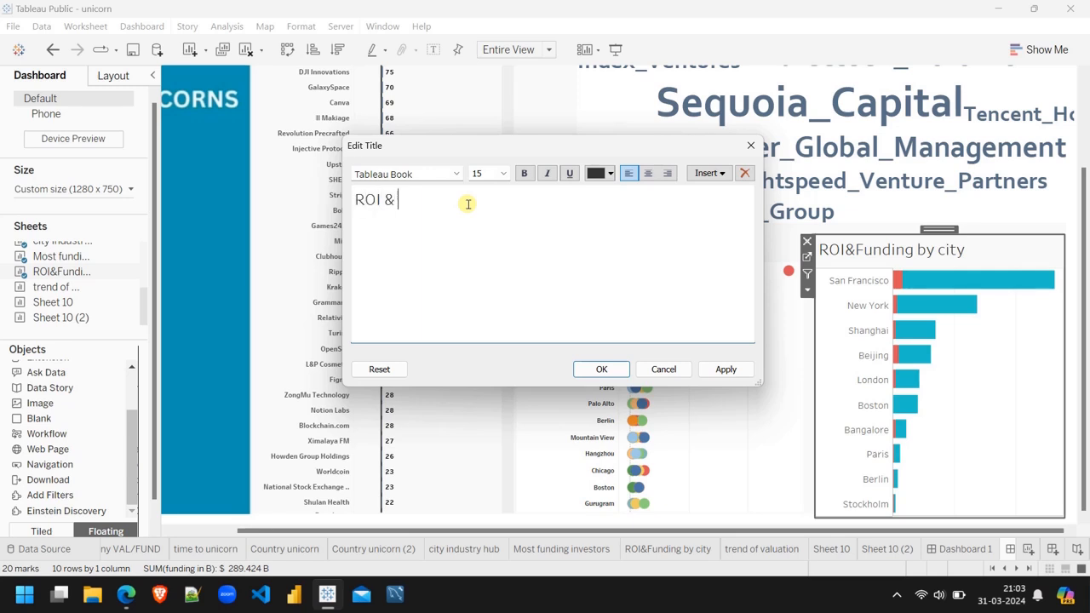
text(ROI & funding by c)
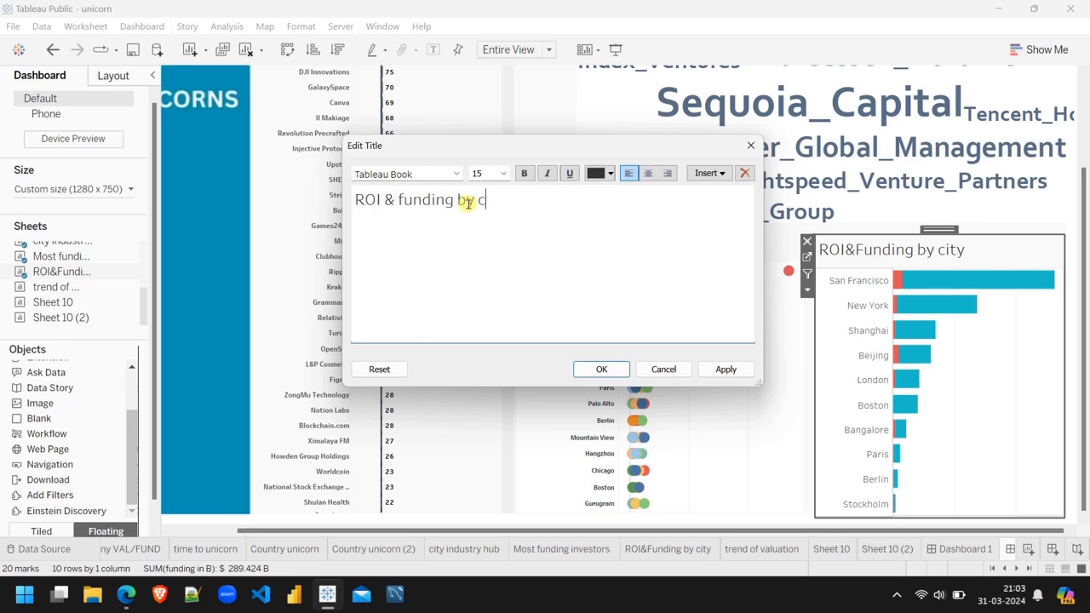
text(ity)
Format the whole "ROI & funding by city" title as size 12, bold, centred and underlined, and apply it.
key(shift+Left)
key(shift+Left)
key(shift+Left)
key(shift+Left)
key(shift+Left)
key(shift+Left)
key(shift+Left)
key(shift+Left)
key(shift+Left)
key(shift+Left)
key(shift+Left)
key(shift+Left)
key(shift+Left)
key(shift+Left)
key(shift+Left)
key(shift+Left)
key(shift+Left)
key(shift+Left)
key(shift+Left)
key(shift+Left)
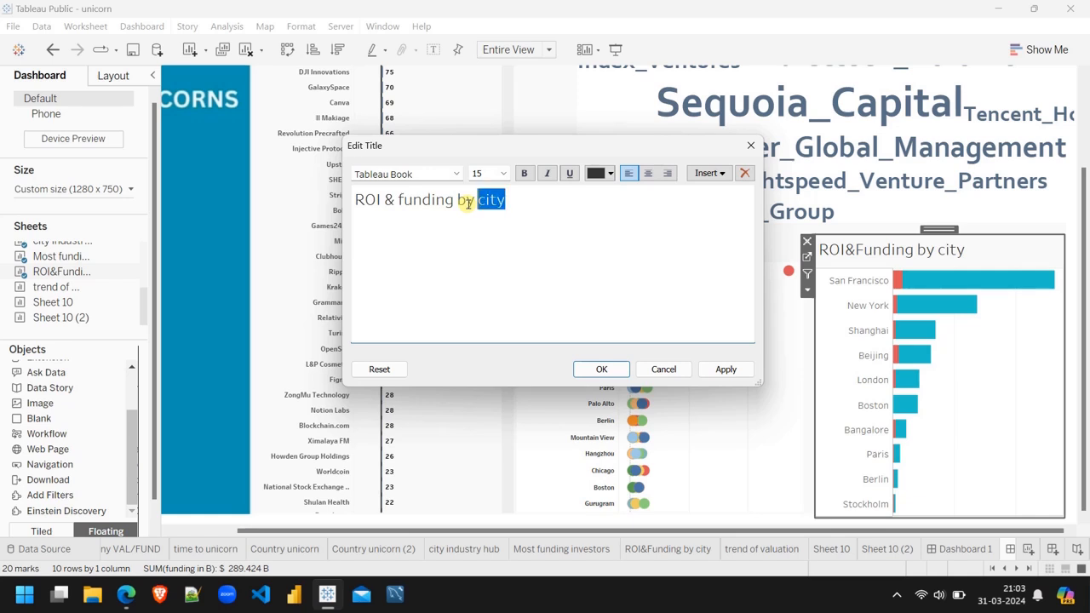
click(503, 173)
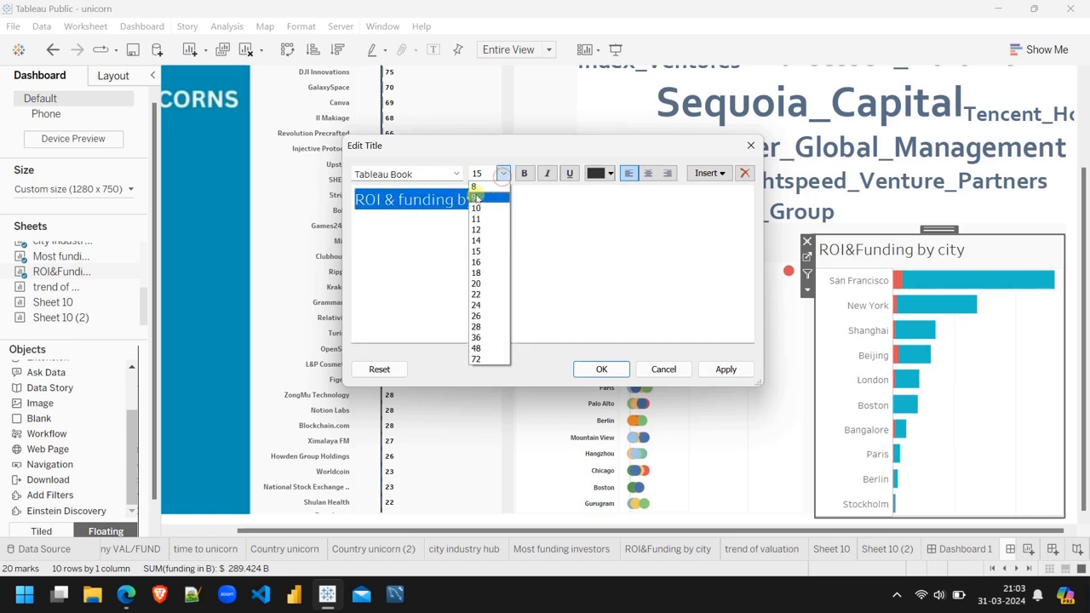
click(481, 230)
click(524, 174)
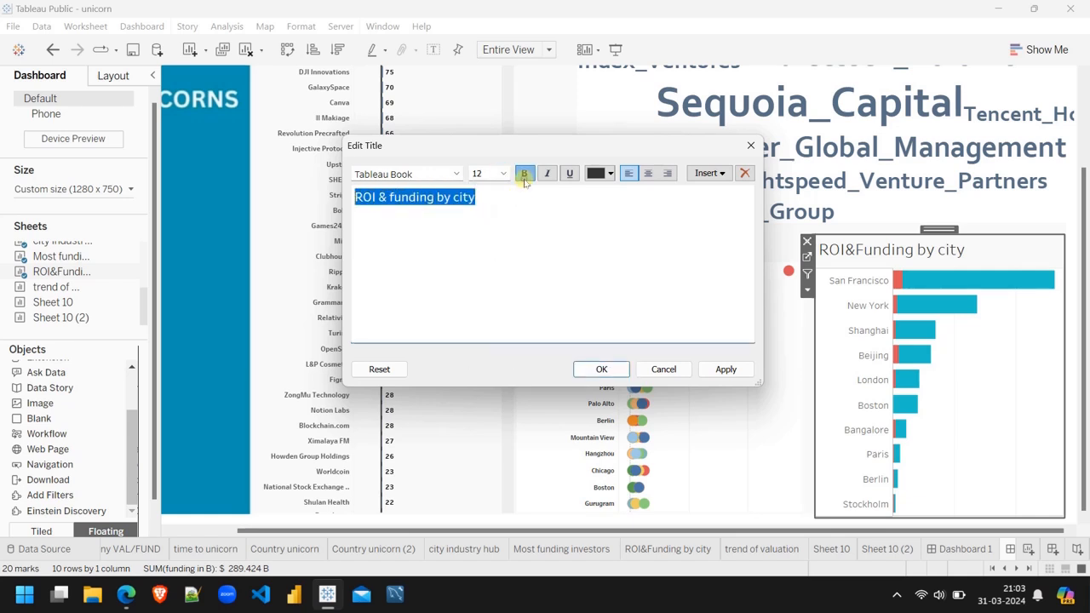
click(649, 174)
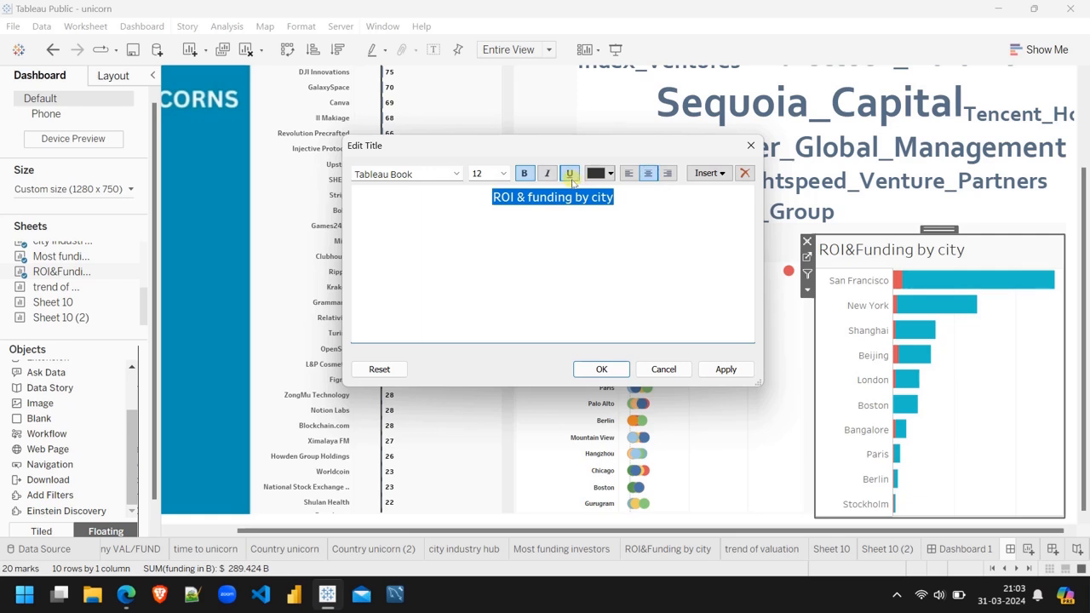
click(569, 175)
click(601, 369)
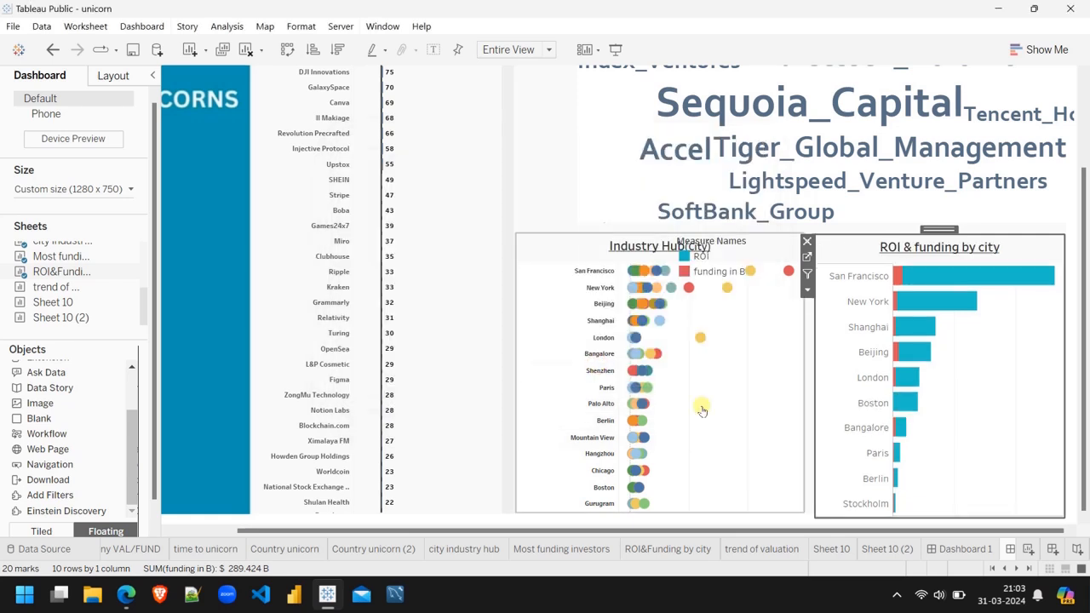
Set the header font size to 6 on the ROI&Funding by city worksheet and return to Dashboard 2.
click(815, 276)
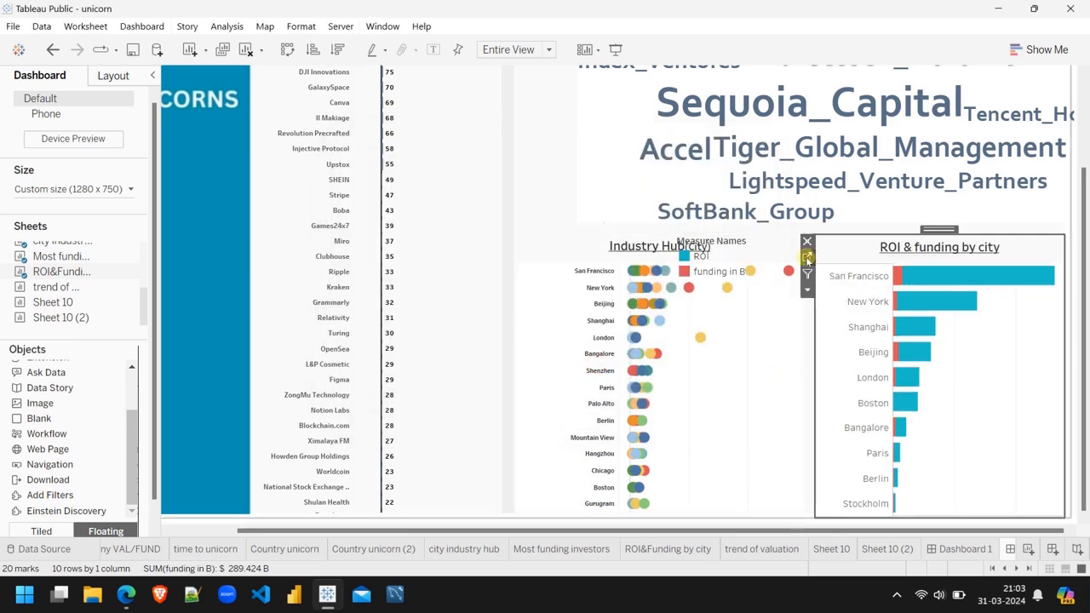
click(807, 257)
right_click(349, 243)
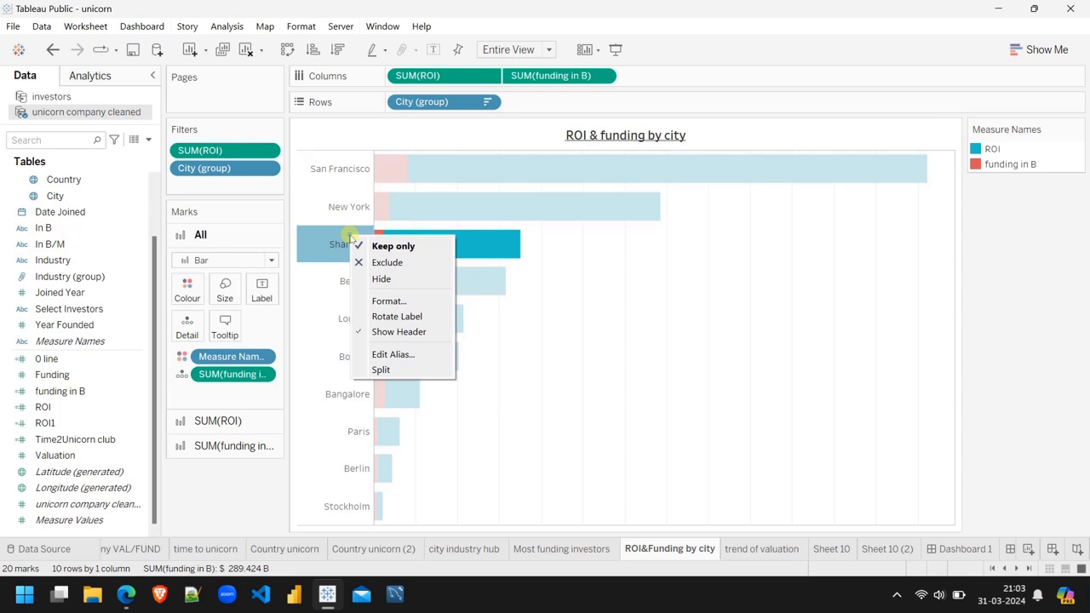
click(389, 300)
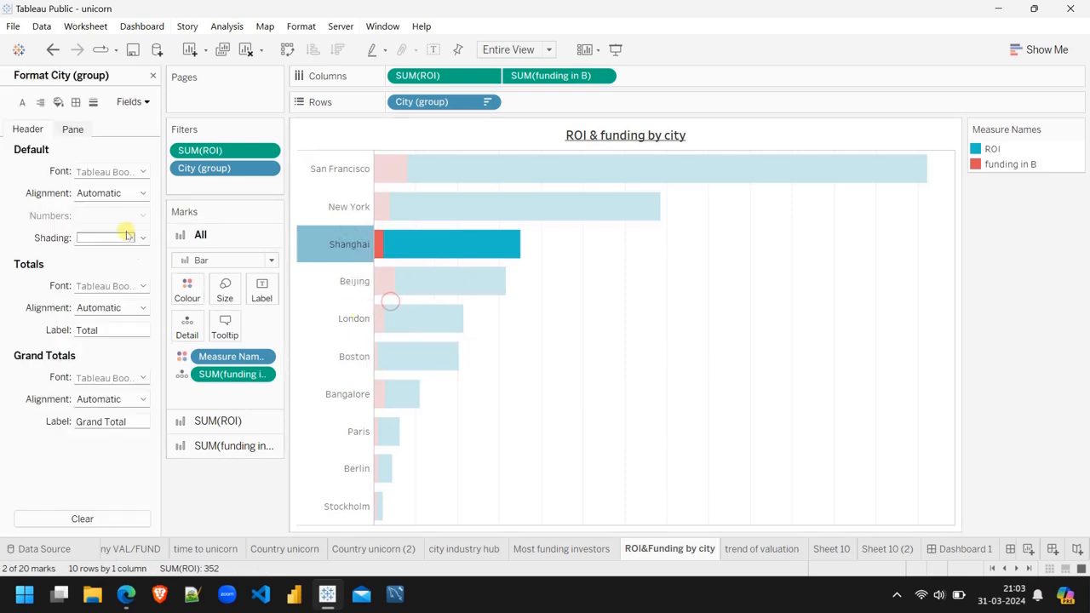
click(22, 102)
click(142, 216)
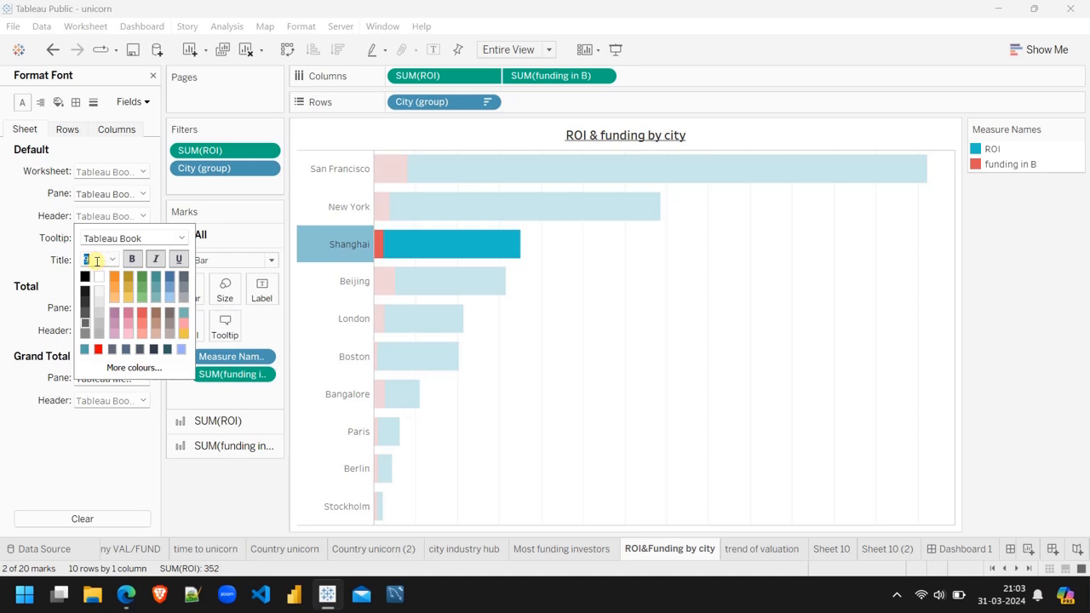
key(Return)
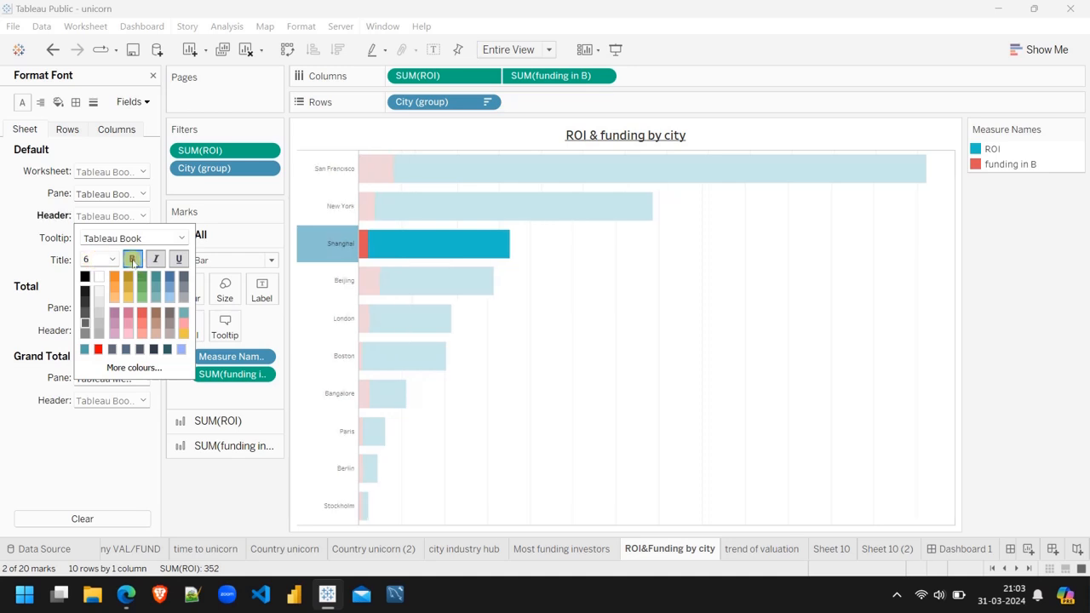
click(611, 397)
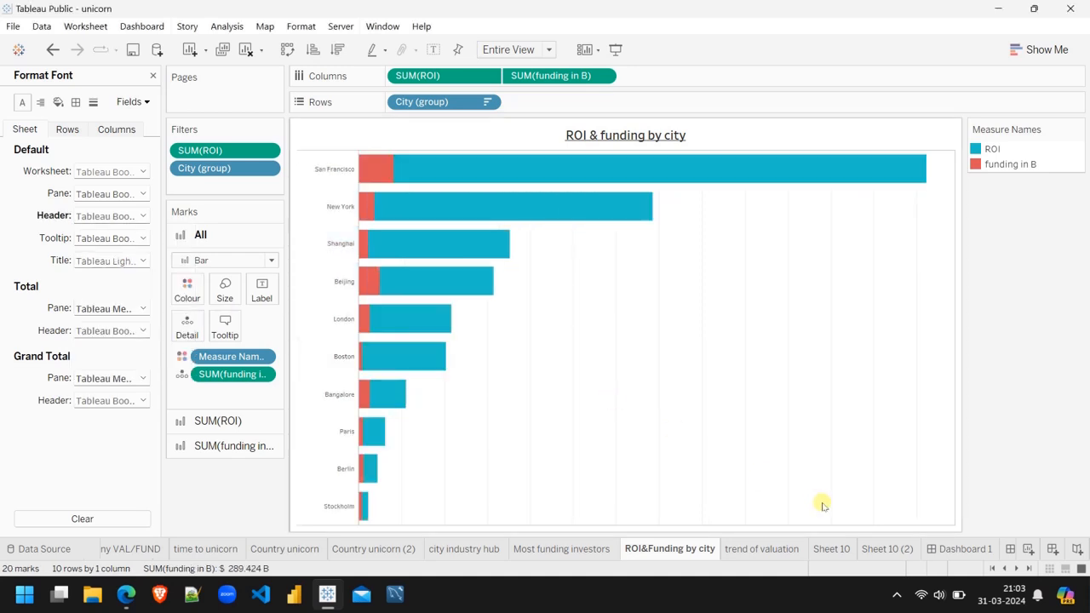
click(948, 548)
click(969, 547)
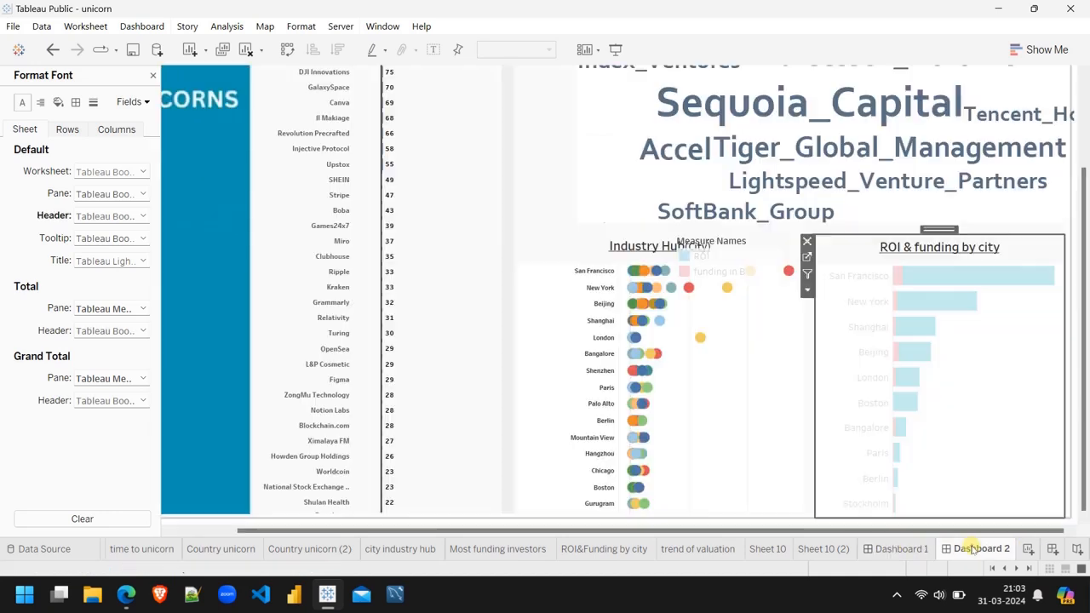
Preview Dashboard 2 full screen to check the ROI & funding by city chart, and leave the presentation.
mouse_move(977, 283)
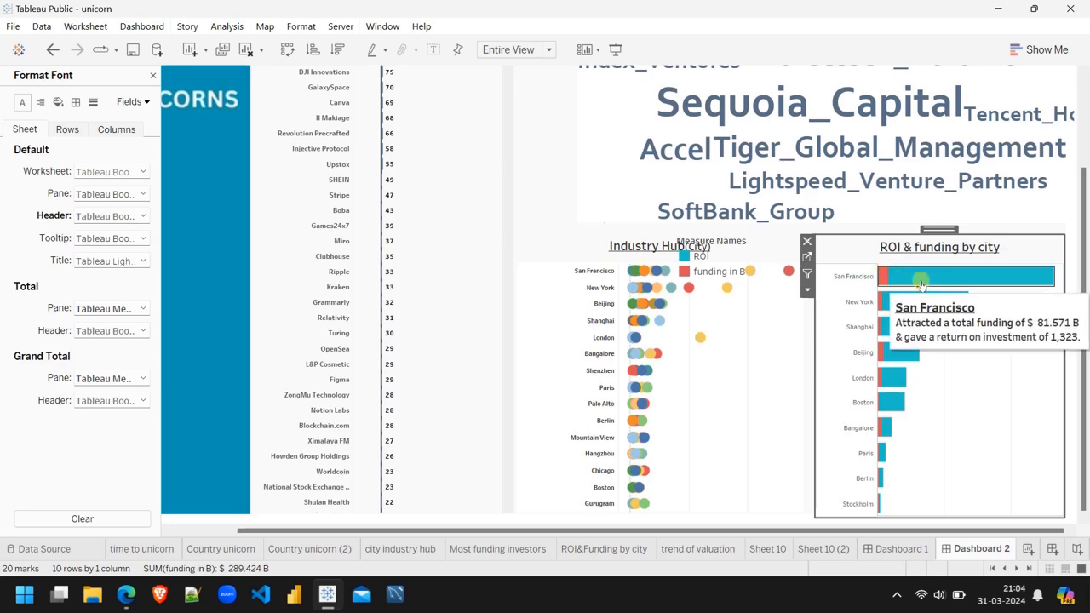
click(614, 49)
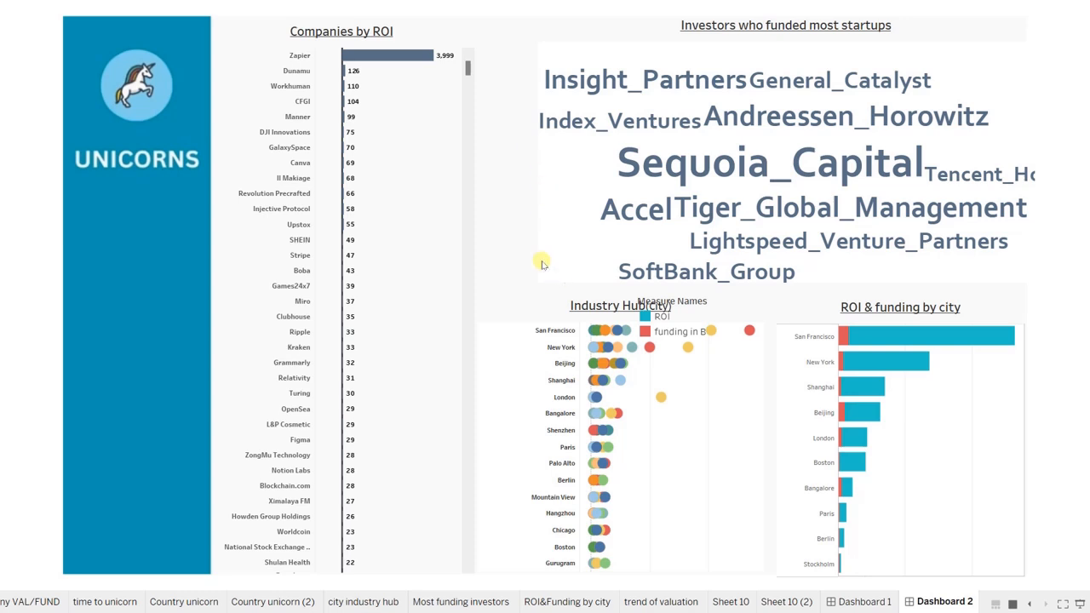
key(Escape)
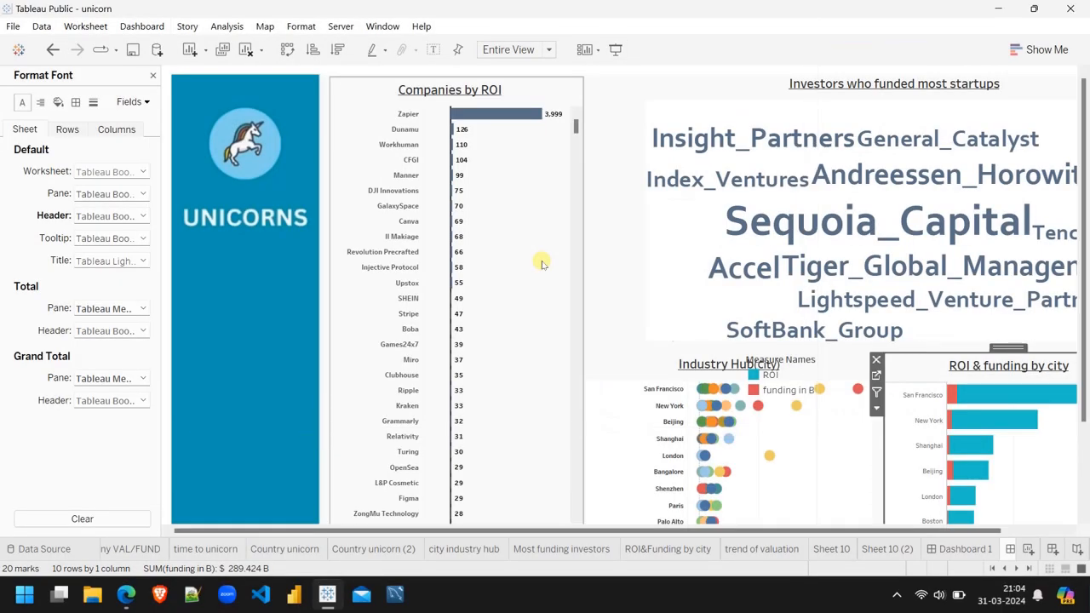
Remove the floating Measure Names legend that overlaps the Industry Hub chart on Dashboard 2 and check the layout.
click(801, 363)
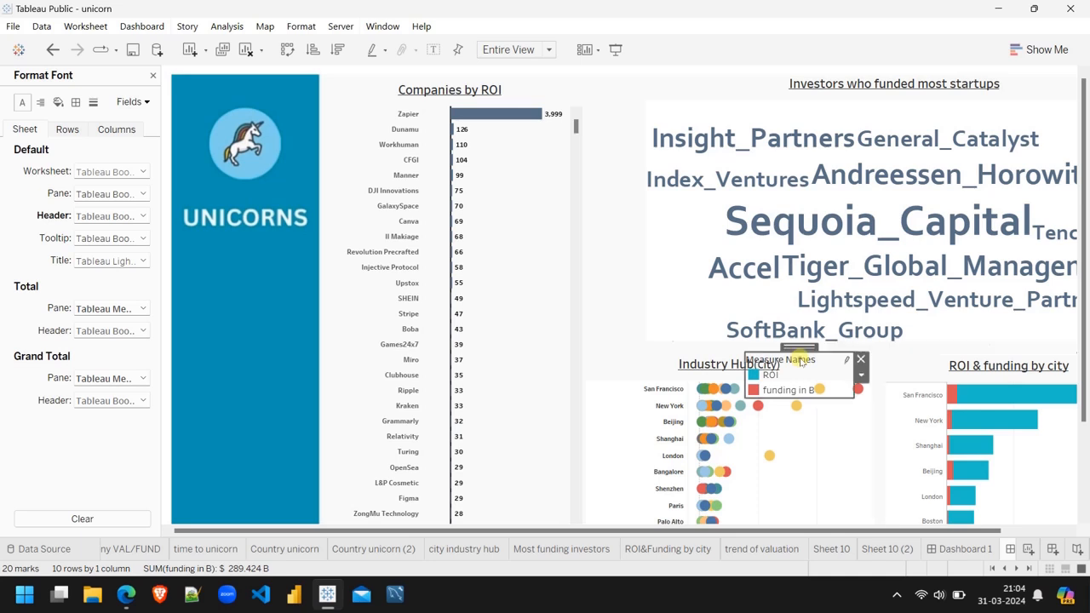
click(860, 358)
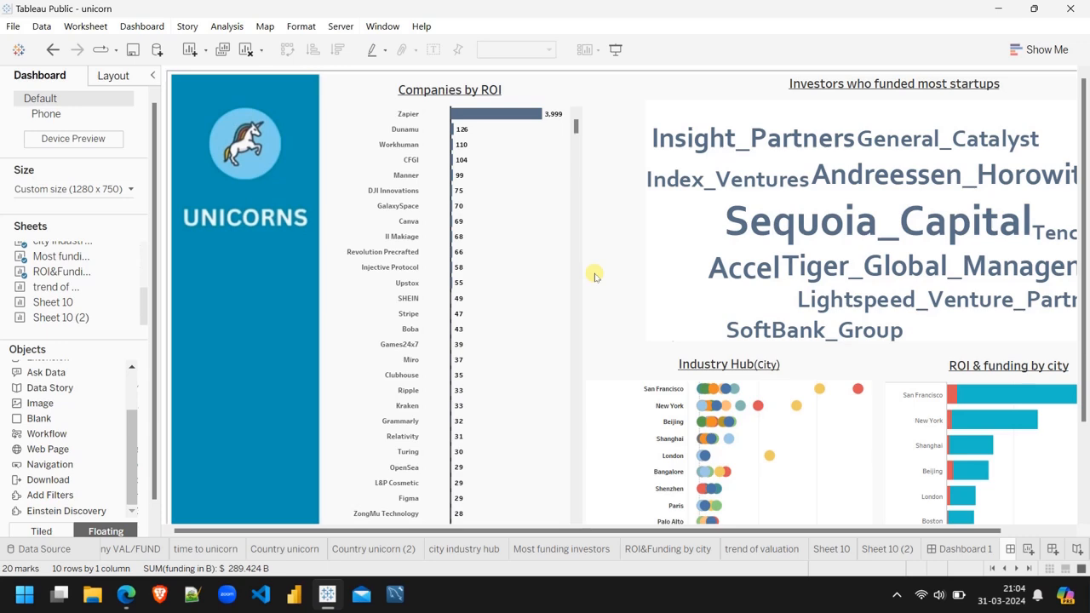
scroll(596, 275, right, 2)
scroll(595, 275, left, 2)
scroll(594, 275, down, 3)
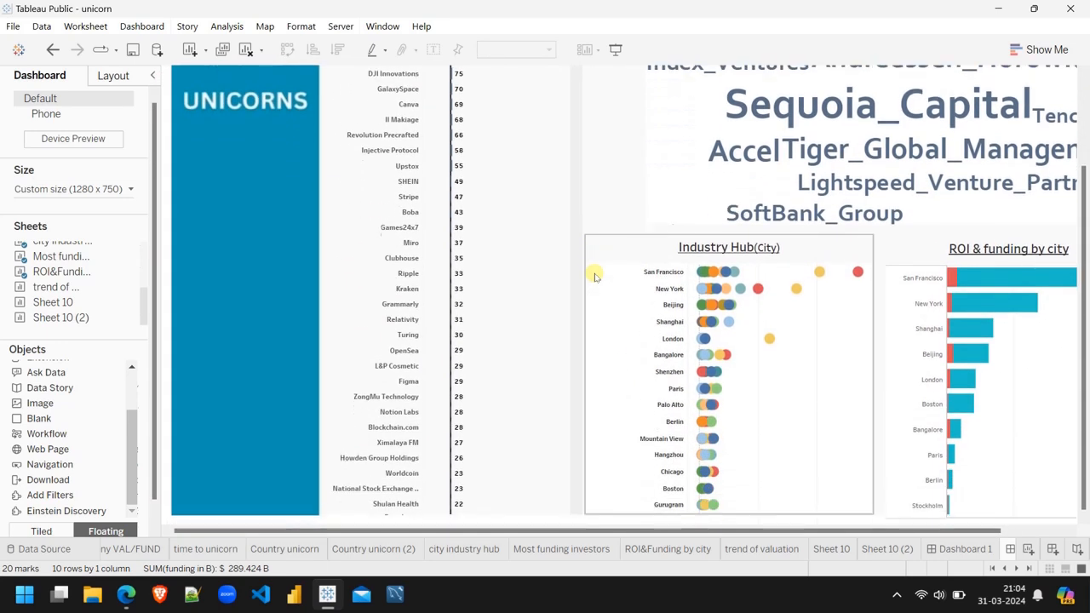
scroll(594, 275, up, 3)
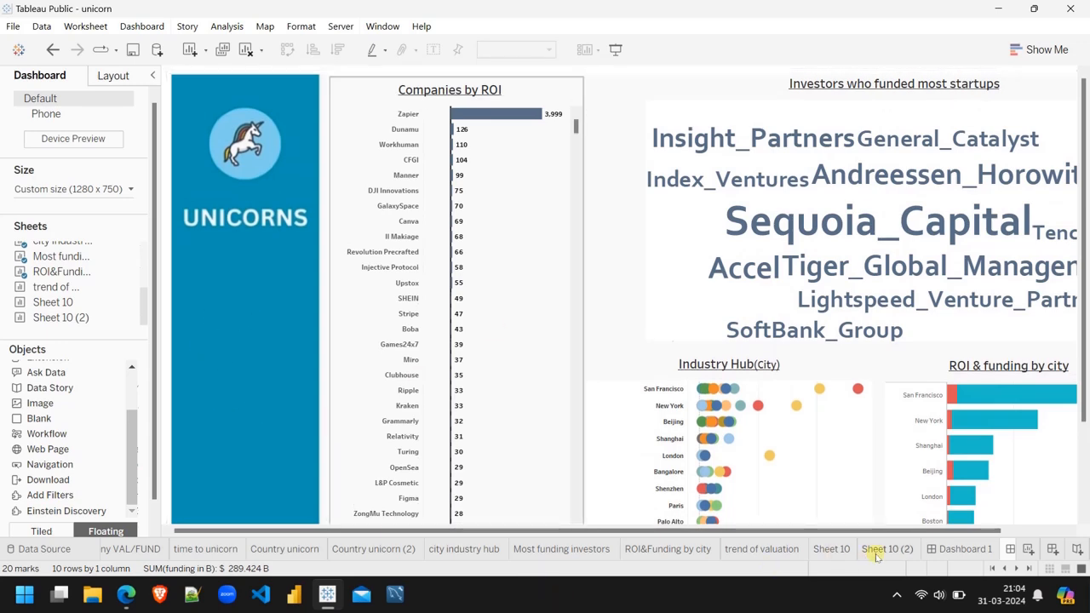
Review Dashboard 1 and Dashboard 2 full screen, compare their layouts and leave the presentation.
click(945, 550)
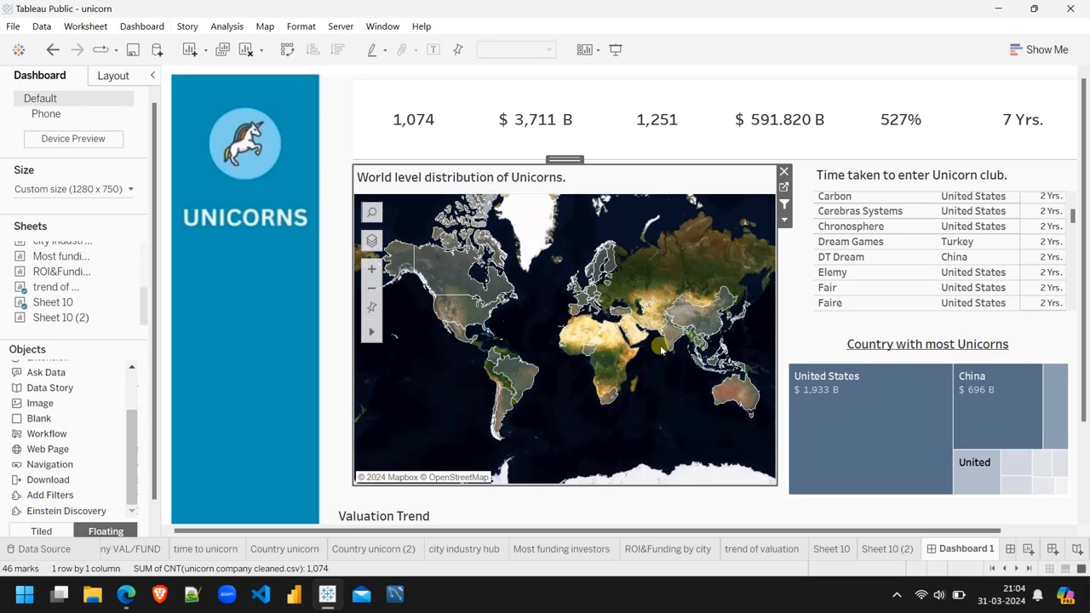
mouse_move(594, 255)
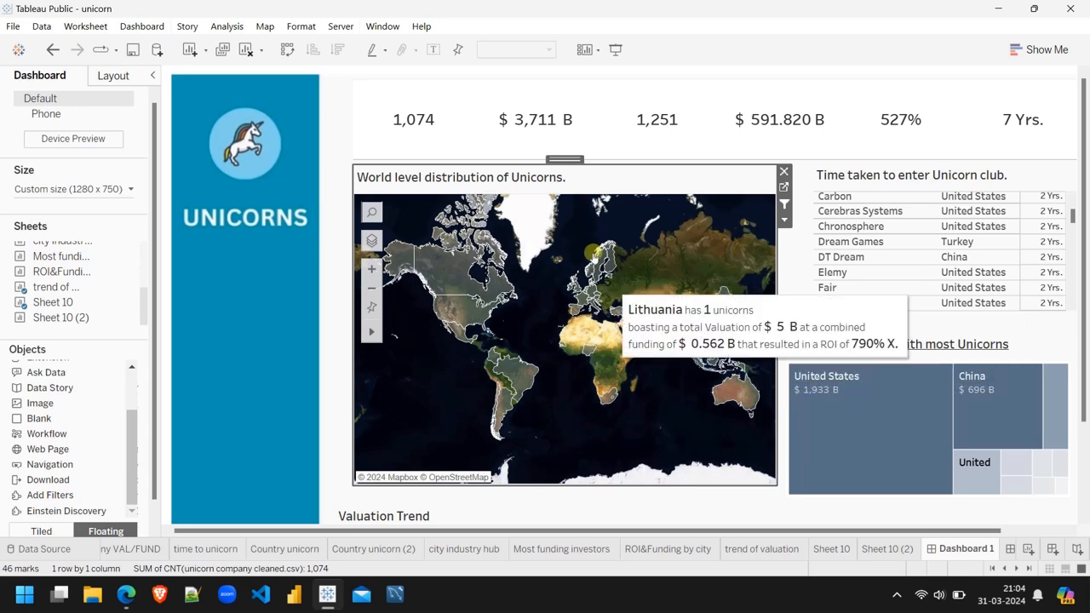
click(968, 548)
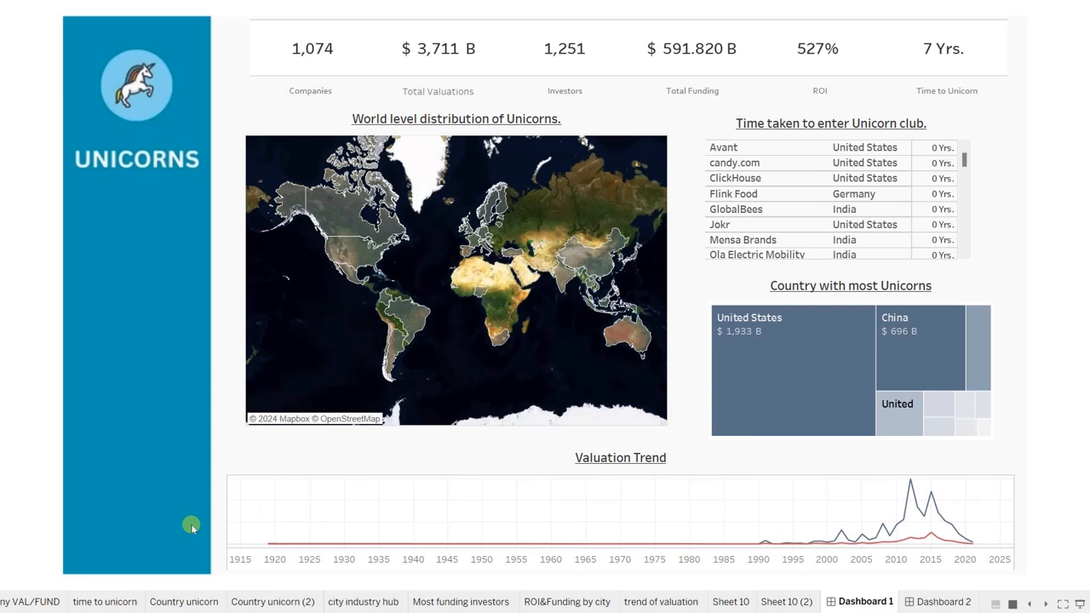
click(941, 602)
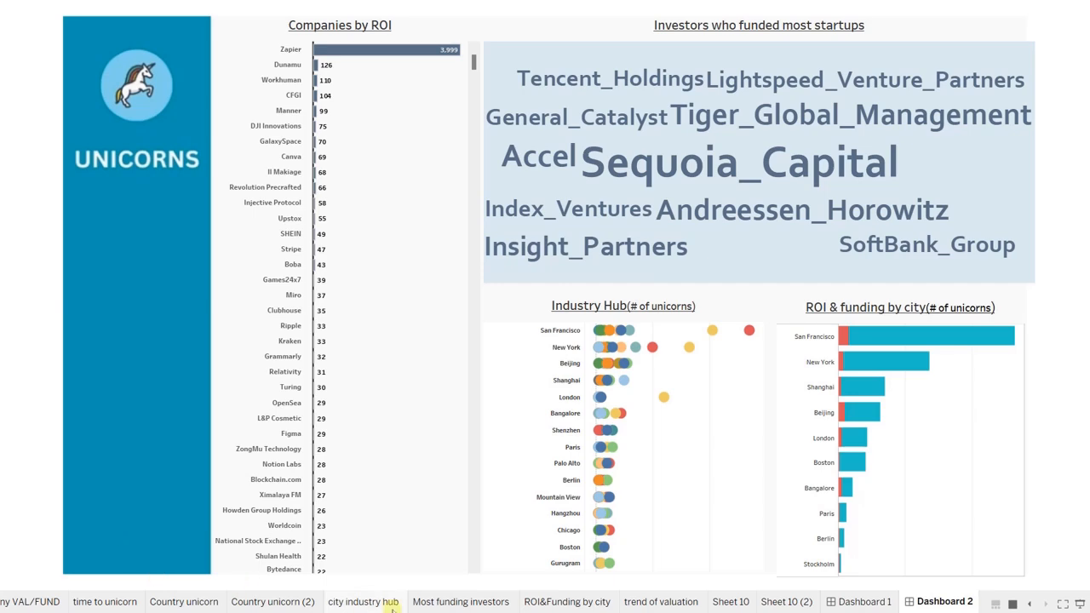
click(855, 603)
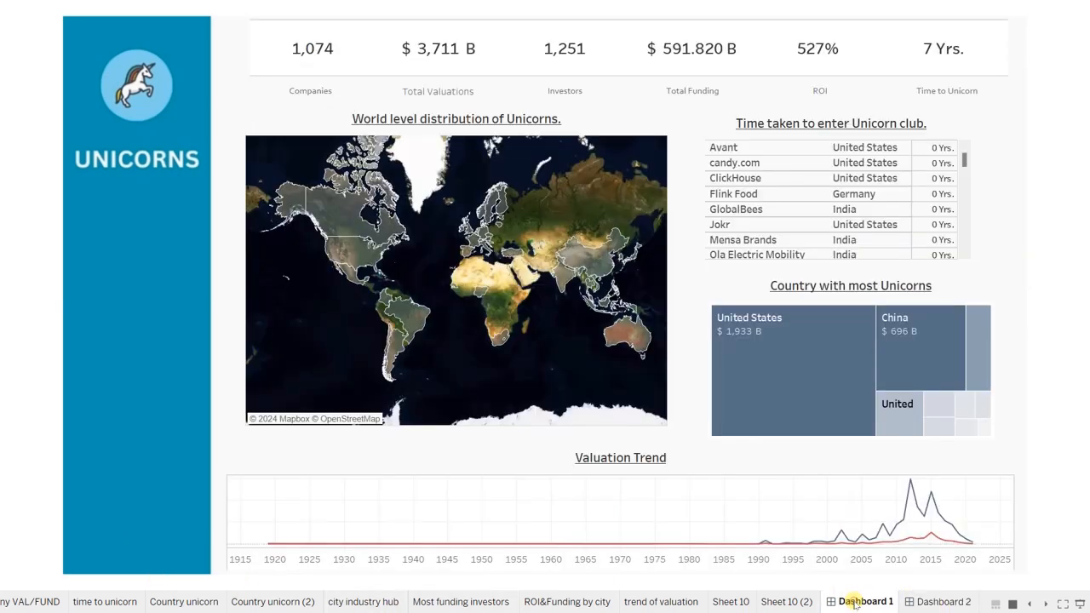
click(942, 601)
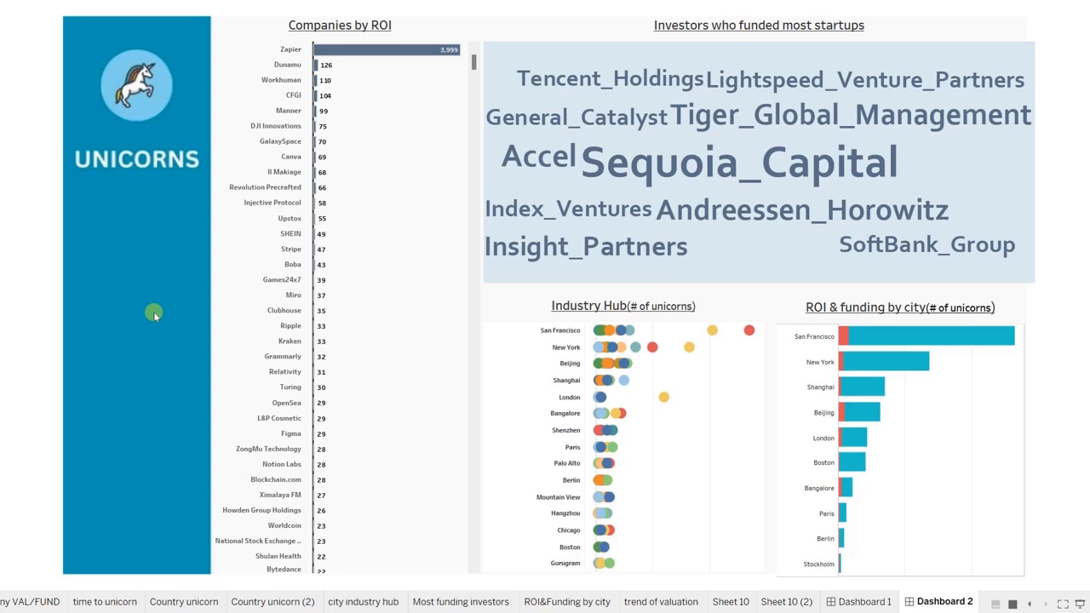
key(Escape)
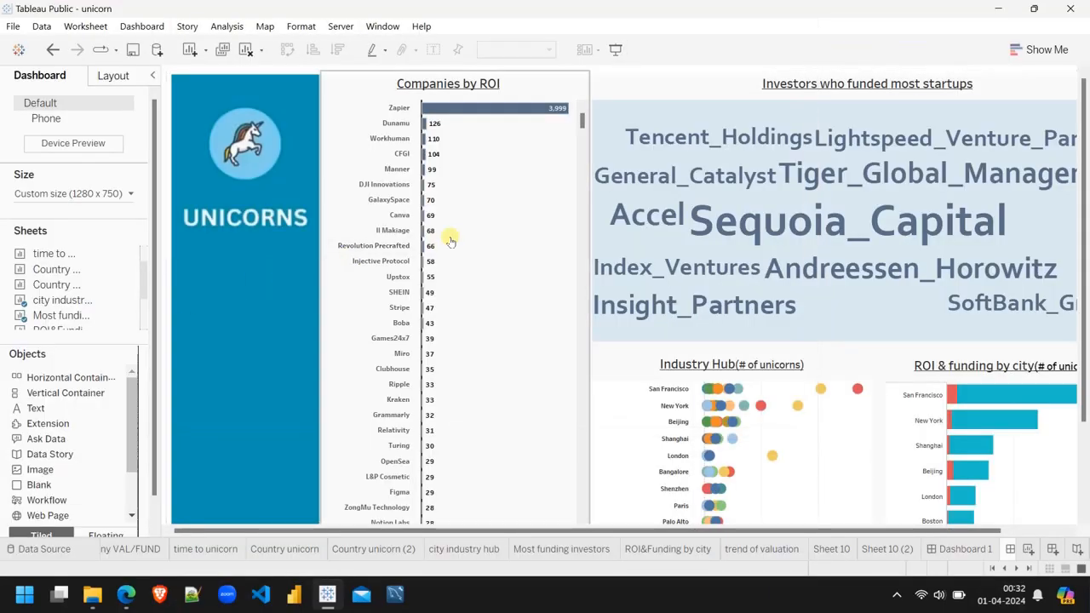
Show the Industry (group) filter of the Industry Hub chart and move it beneath the UNICORNS heading in the blue band.
click(538, 89)
click(616, 370)
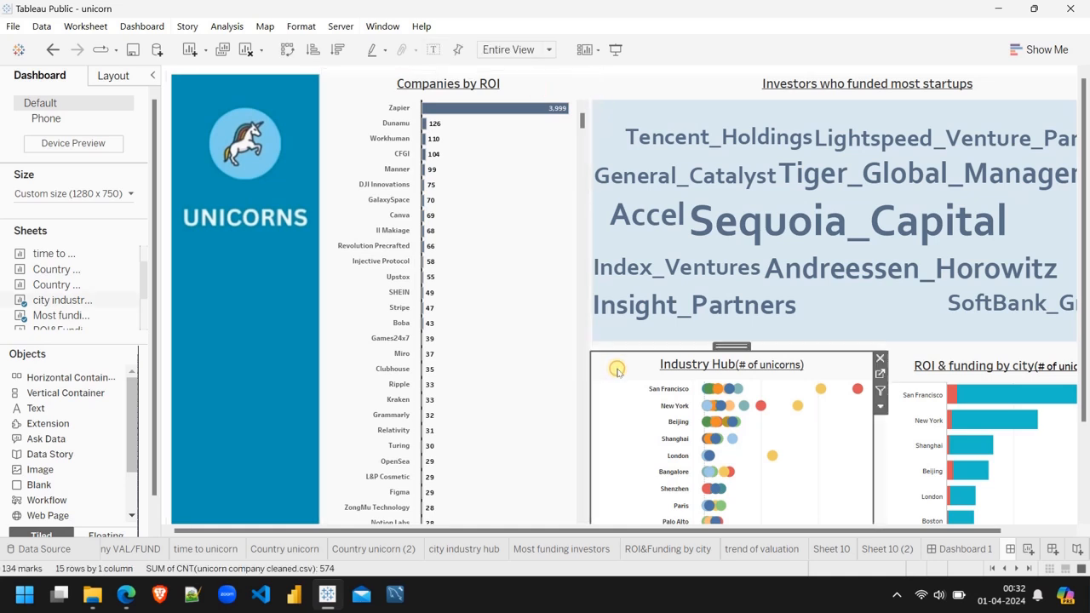
click(585, 51)
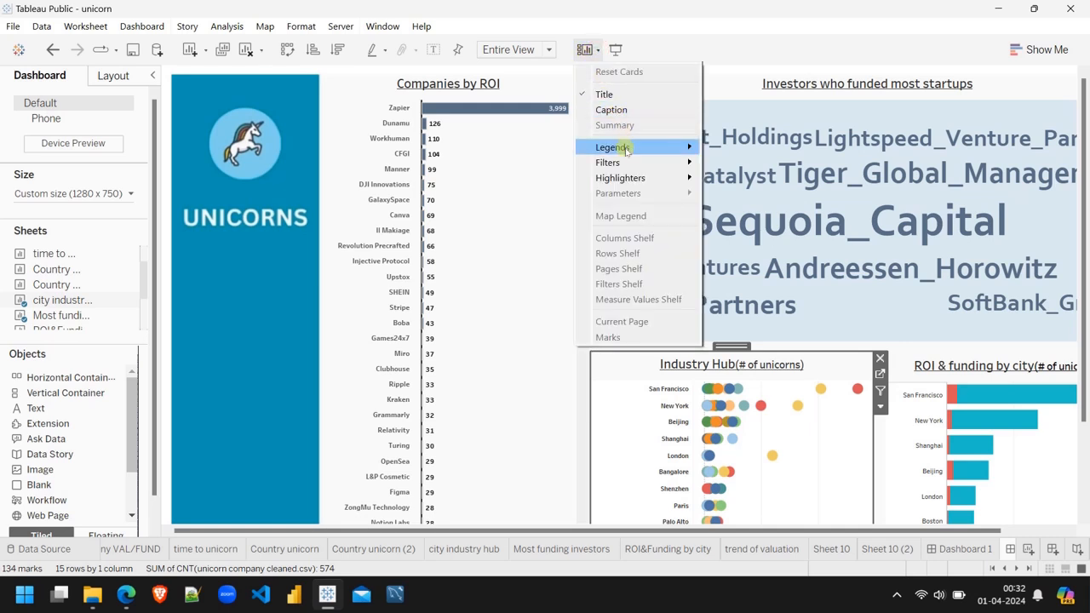
mouse_move(621, 162)
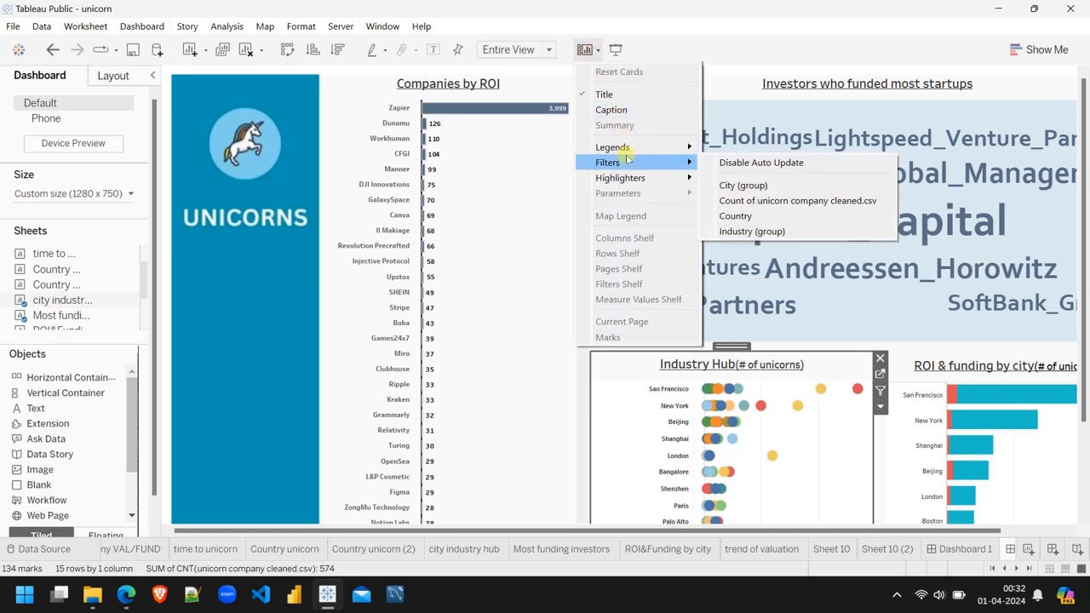
click(756, 229)
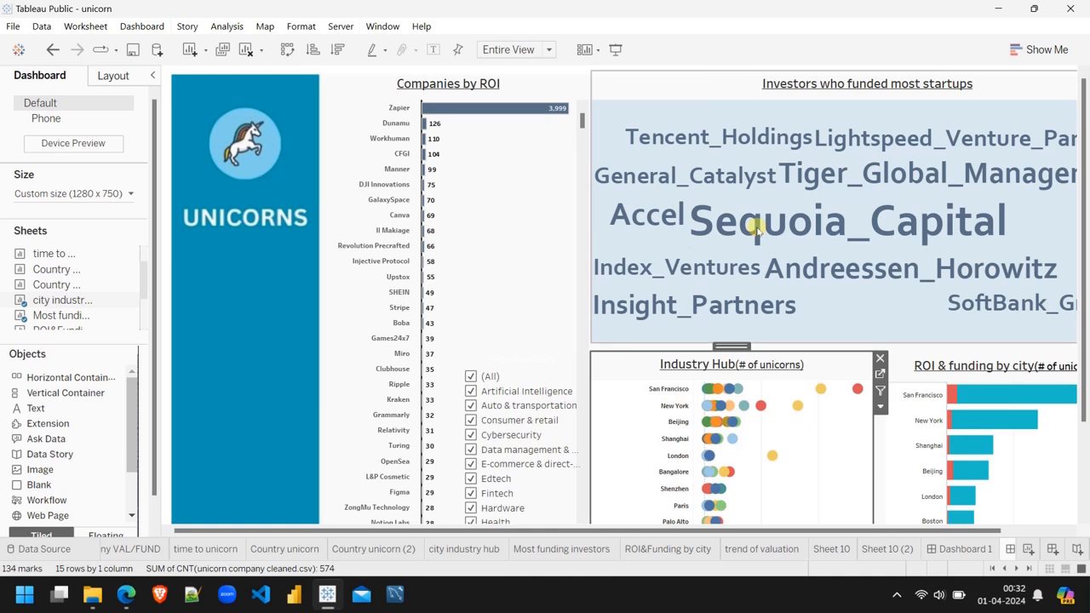
click(534, 358)
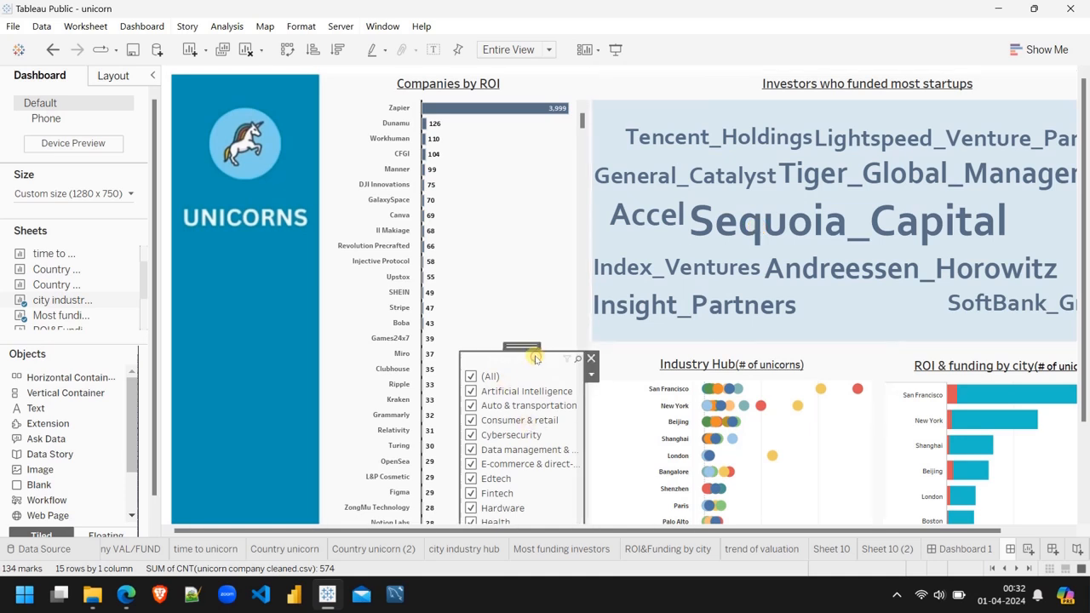
drag(535, 358, 251, 247)
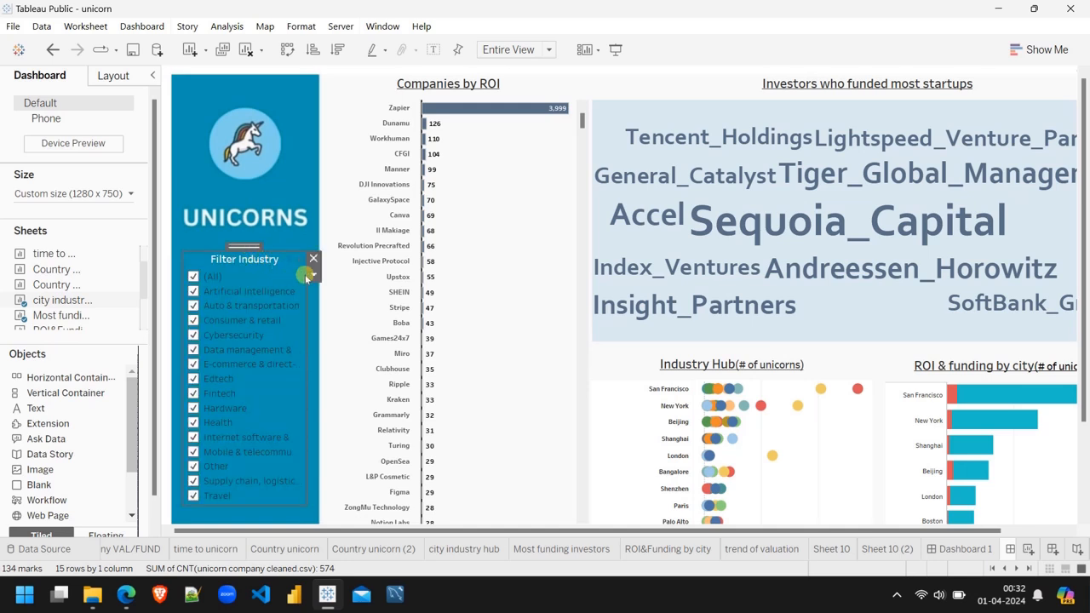
Change the industry filter to a single-value dropdown and shrink its box to fit the control.
click(312, 275)
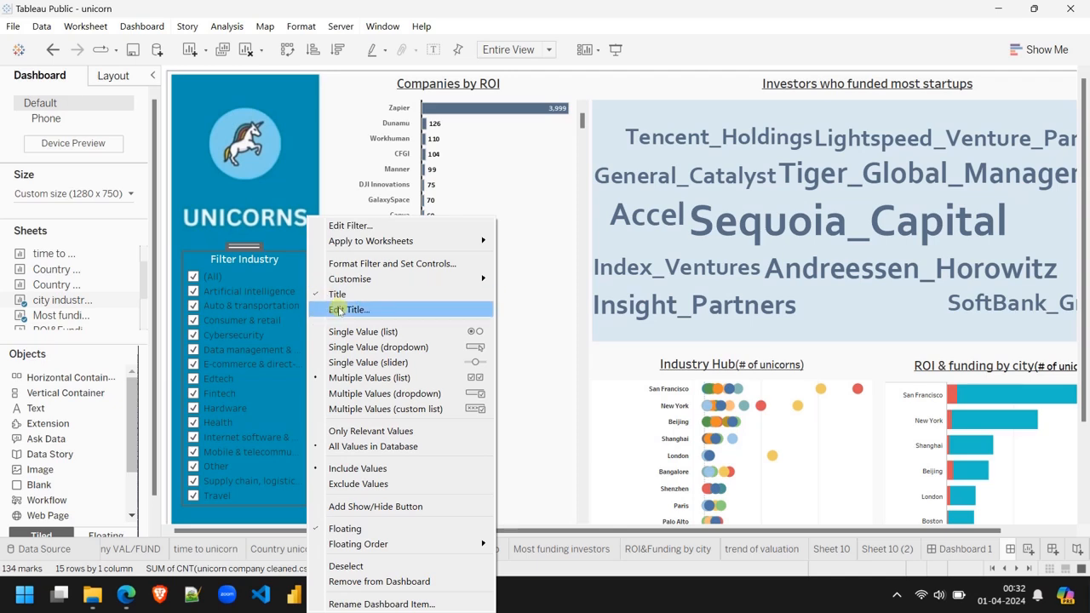
click(356, 345)
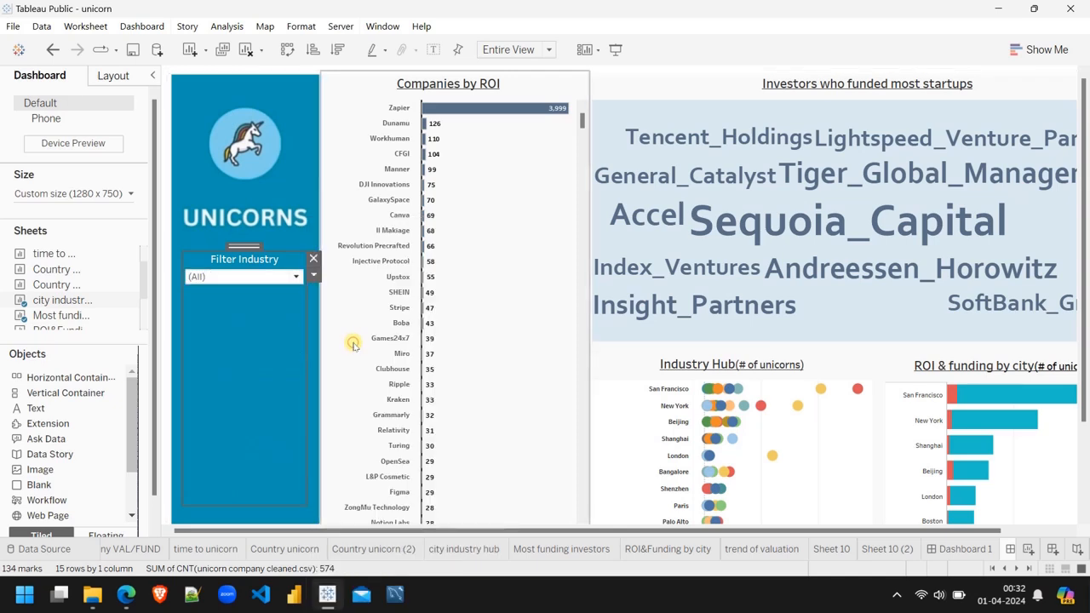
drag(244, 503, 246, 294)
click(253, 335)
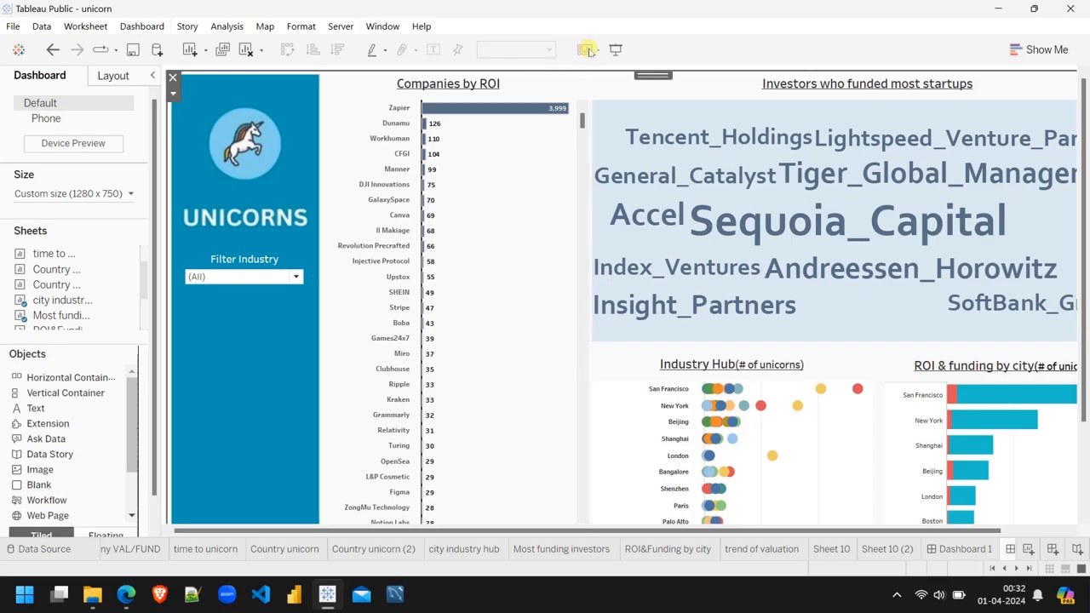
Preview Dashboard 2 full screen, filter the industry to Edtech and examine the tooltips of the Industry Hub and ROI & funding charts.
click(615, 53)
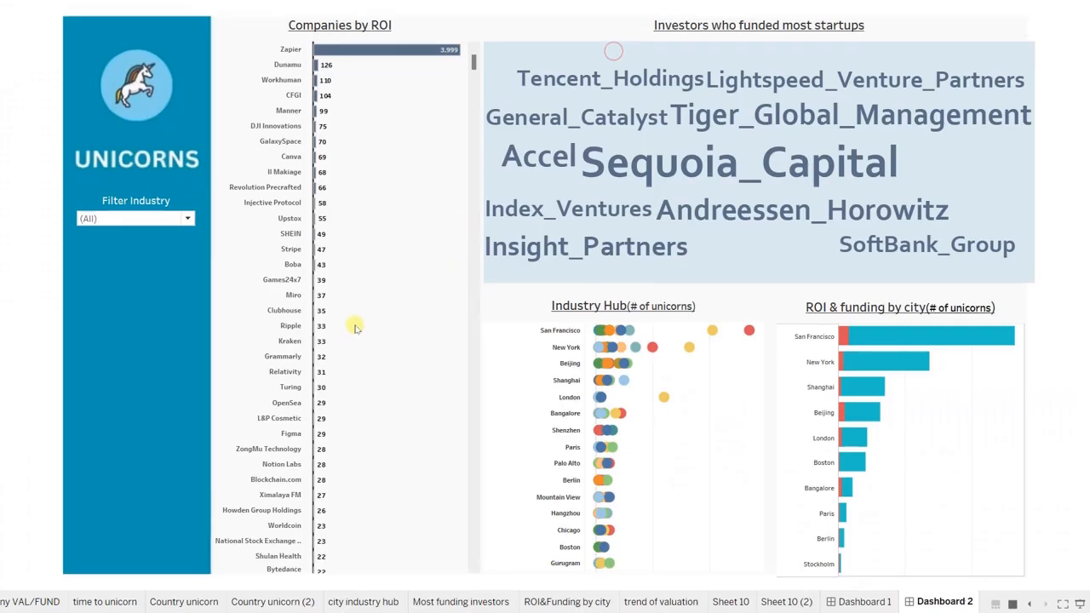
click(187, 220)
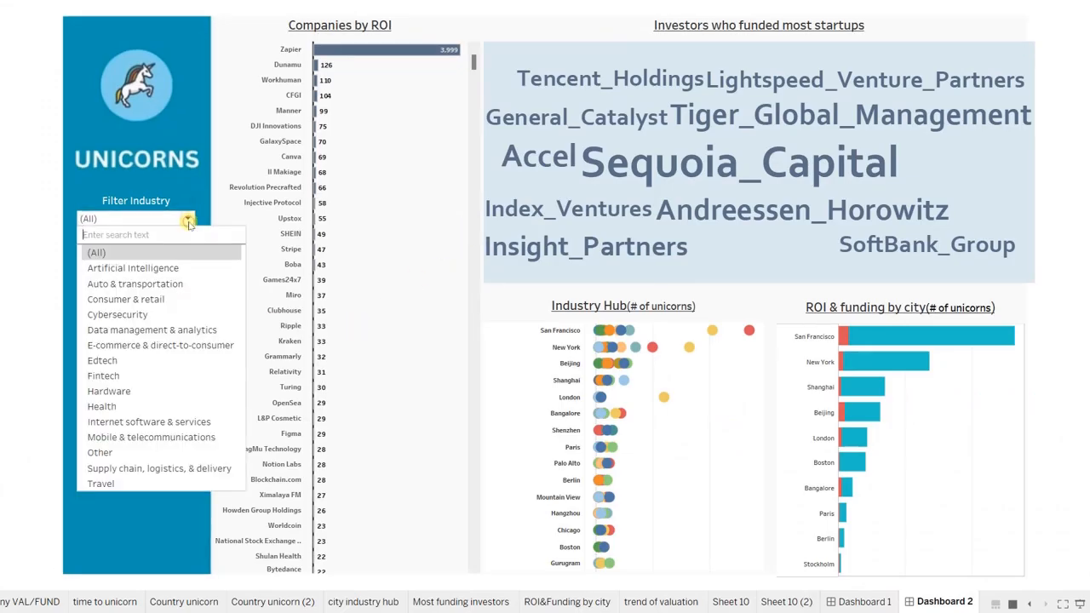
click(102, 361)
mouse_move(349, 69)
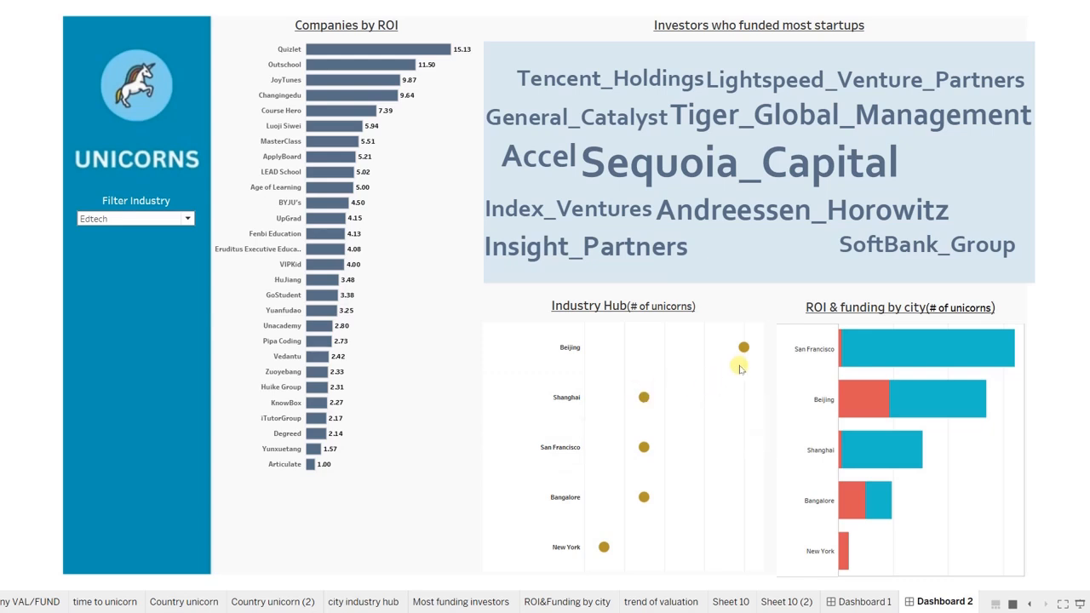
mouse_move(745, 348)
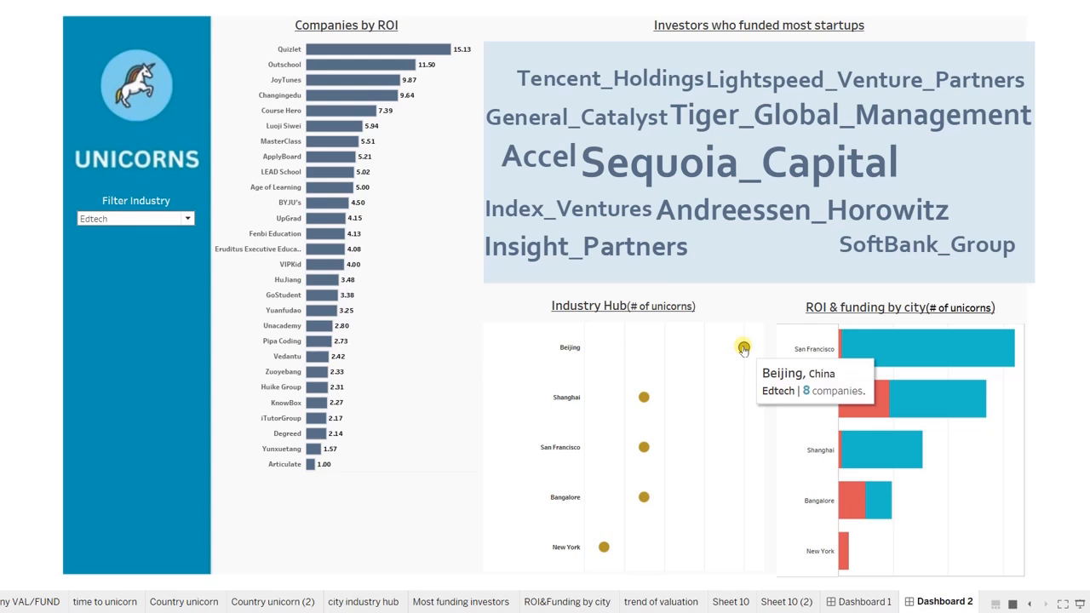
mouse_move(644, 397)
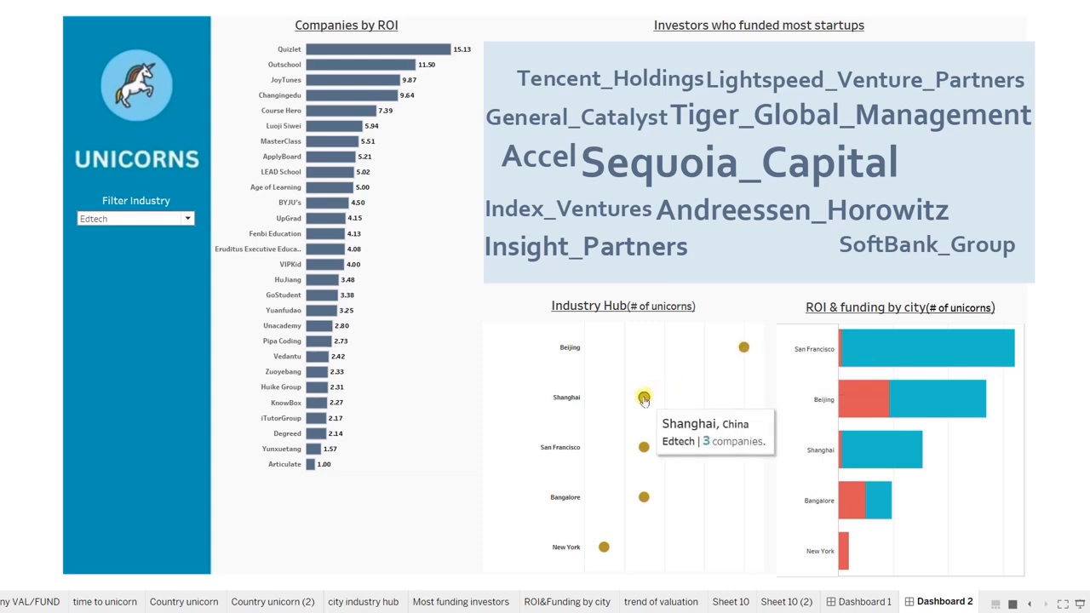
mouse_move(644, 498)
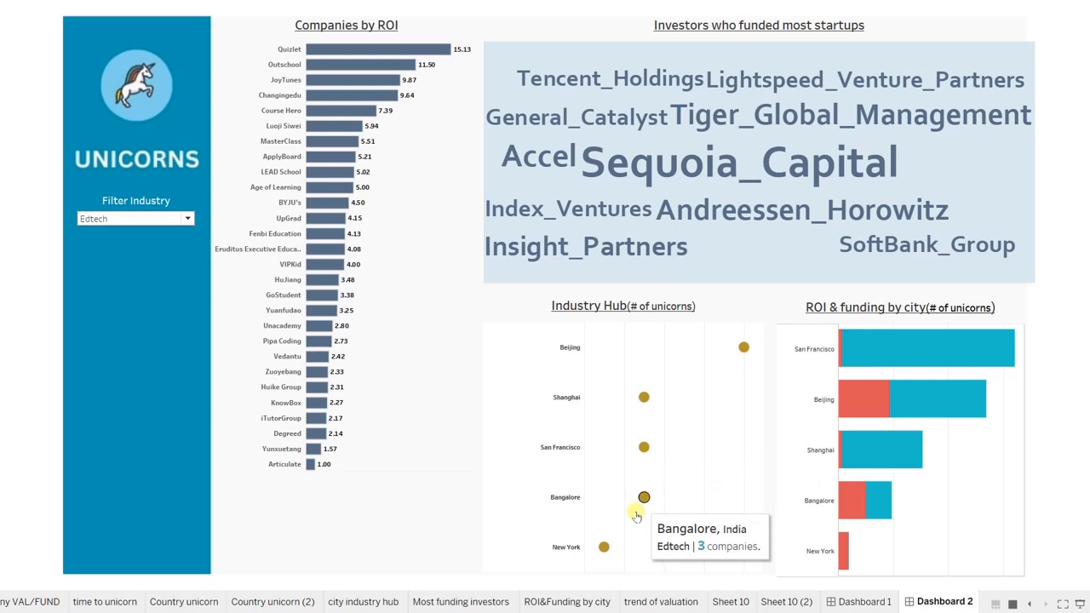
mouse_move(860, 344)
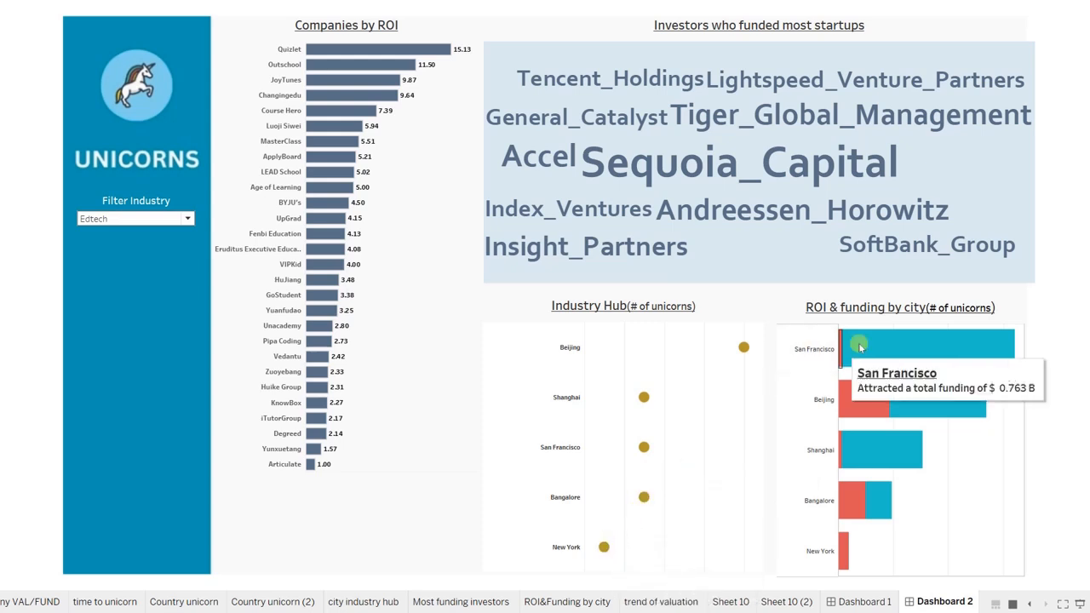
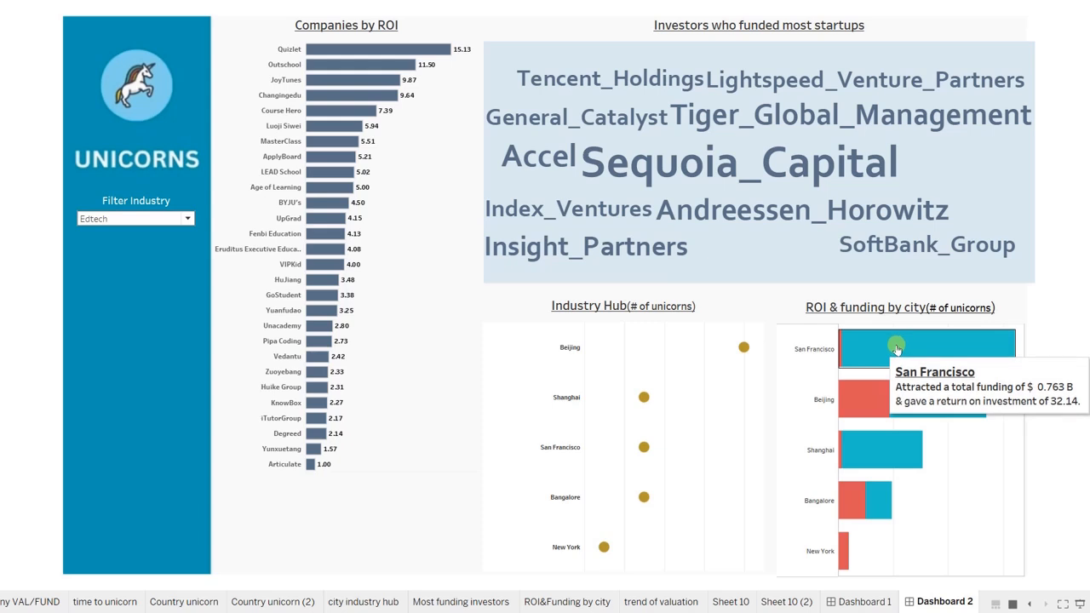
Reset the industry filter to (All) and leave the presentation.
click(186, 219)
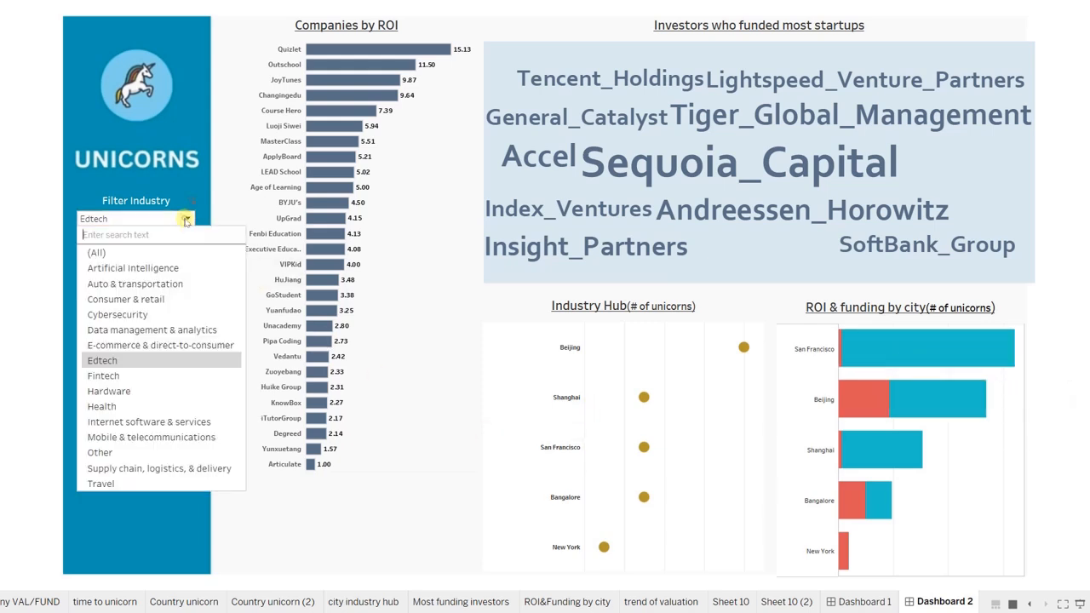
click(192, 202)
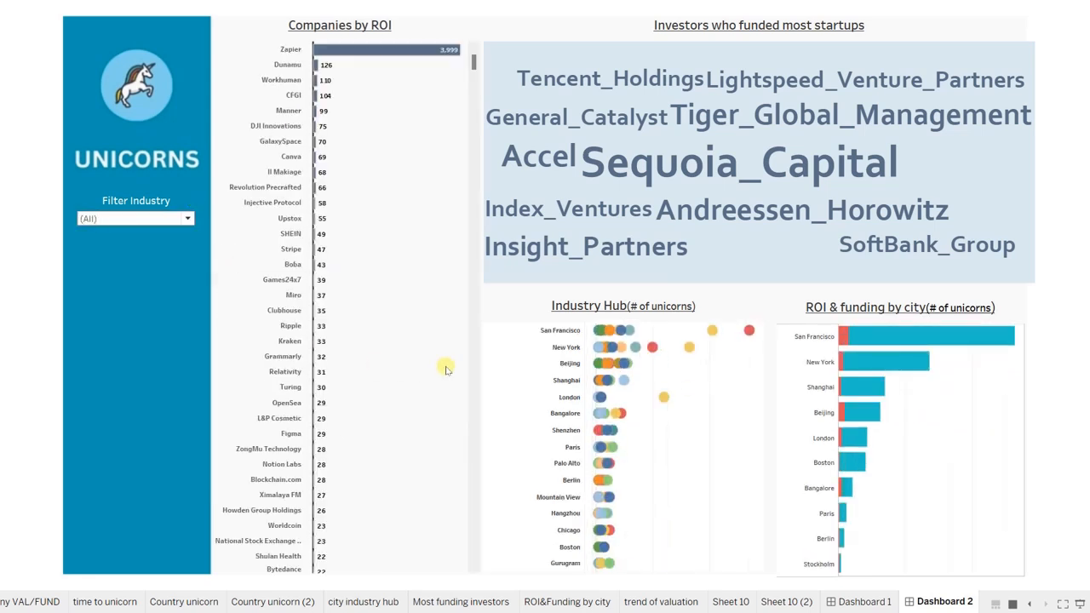
key(Escape)
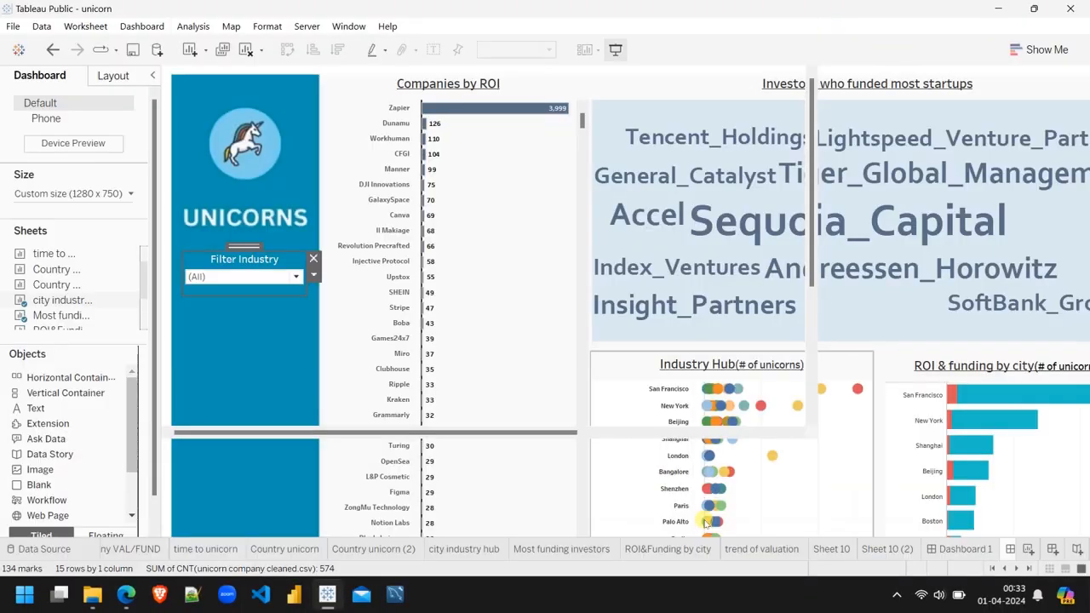
Add a floating Navigation object at the lower end of Dashboard 1's blue band.
click(958, 549)
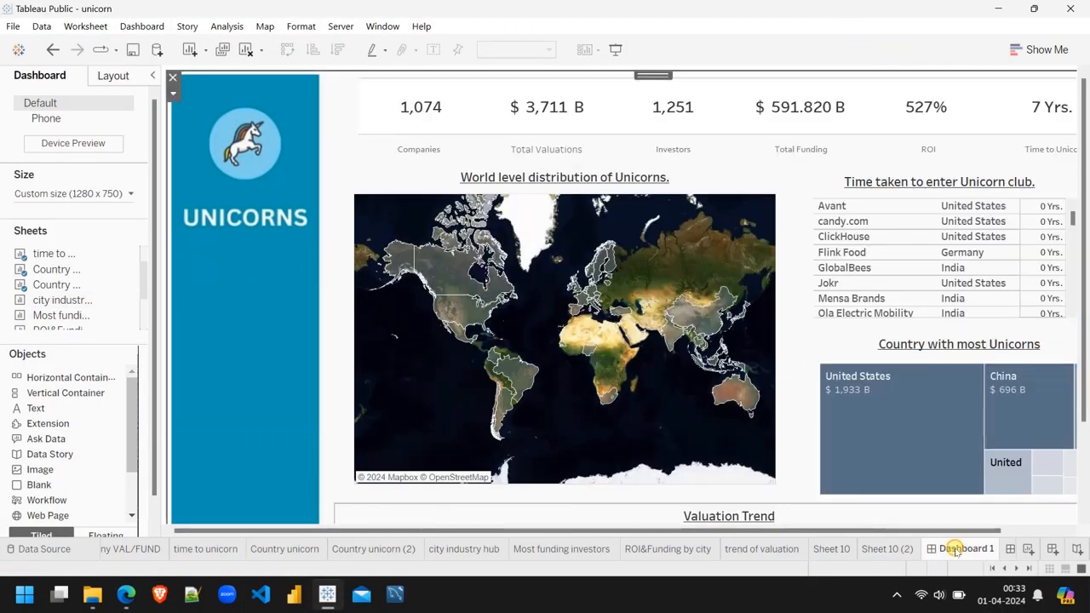
scroll(255, 388, down, 3)
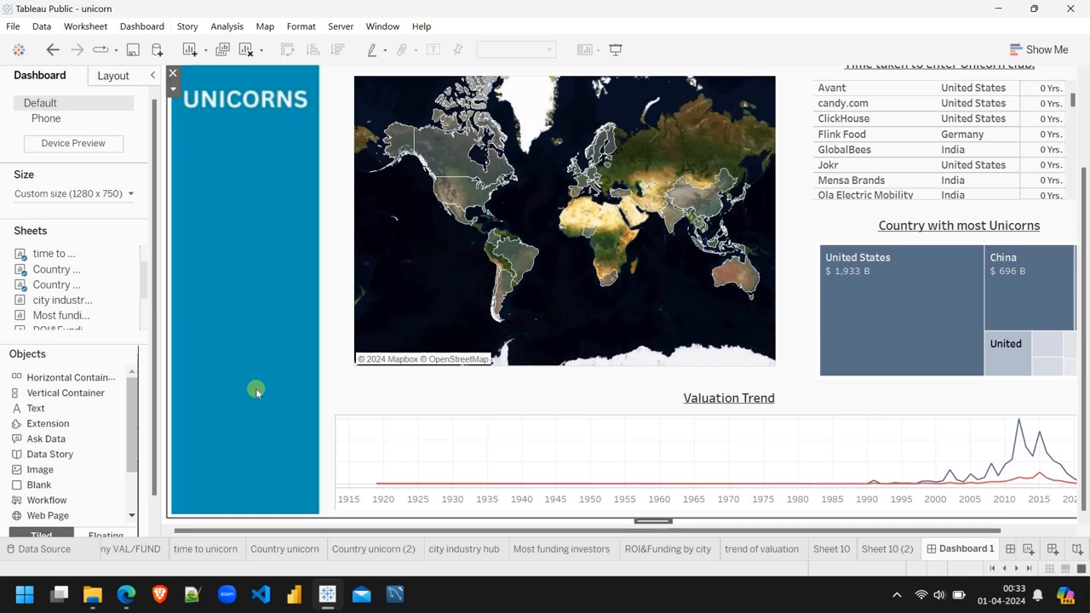
click(104, 535)
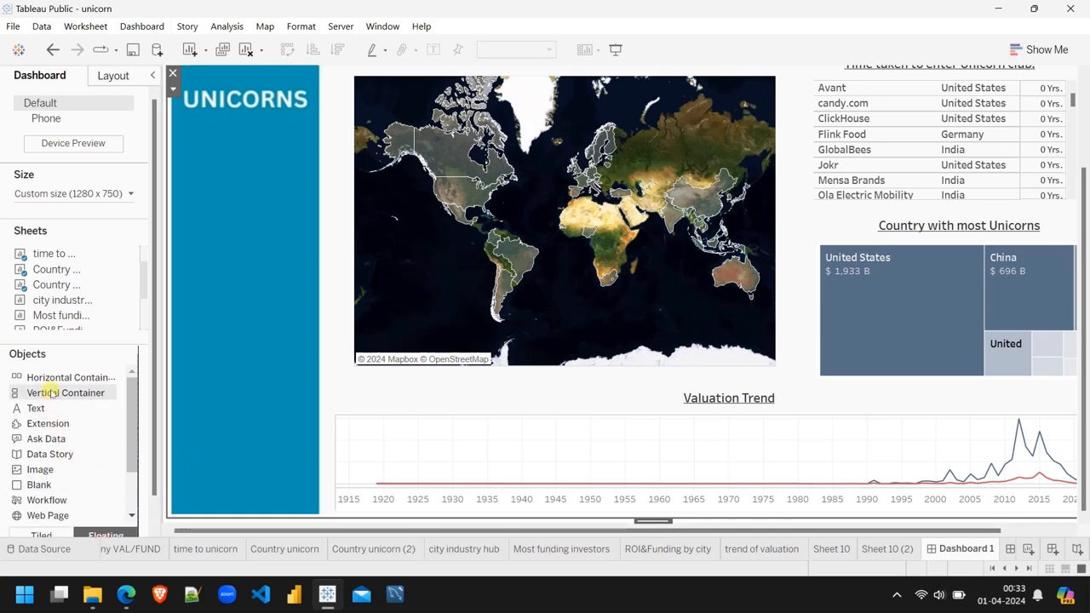
scroll(51, 487, down, 2)
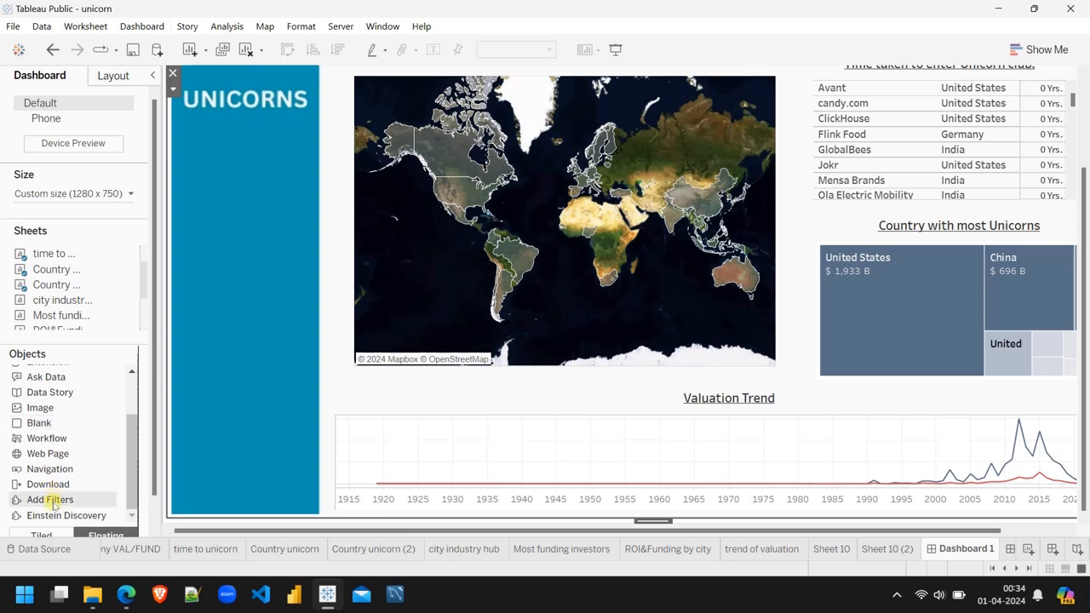
drag(50, 468, 246, 462)
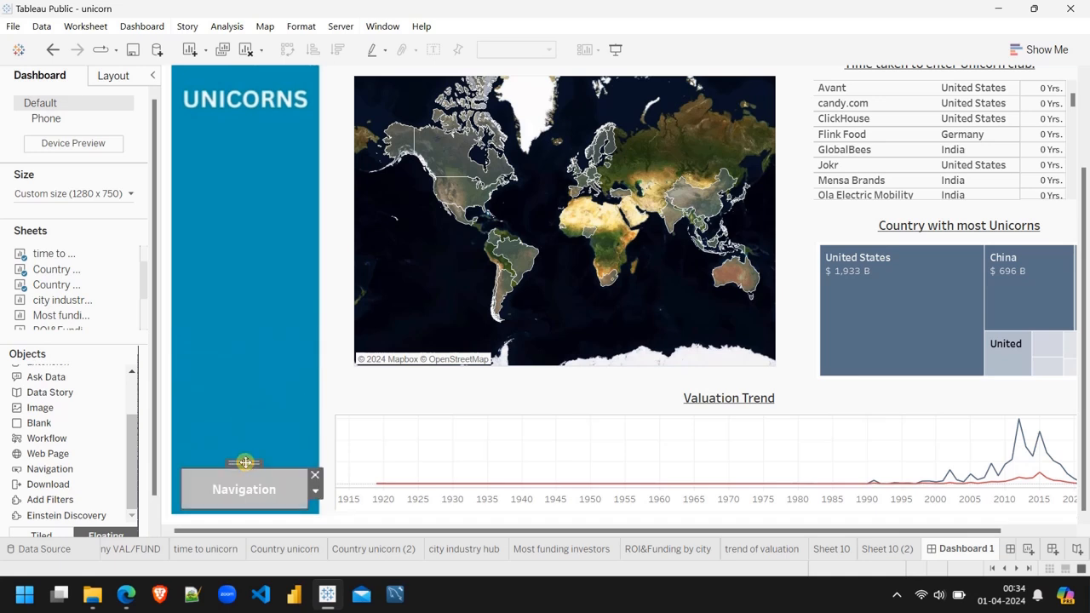
Set the Dashboard 1 navigation button's size to 130 wide and 40 high.
click(116, 75)
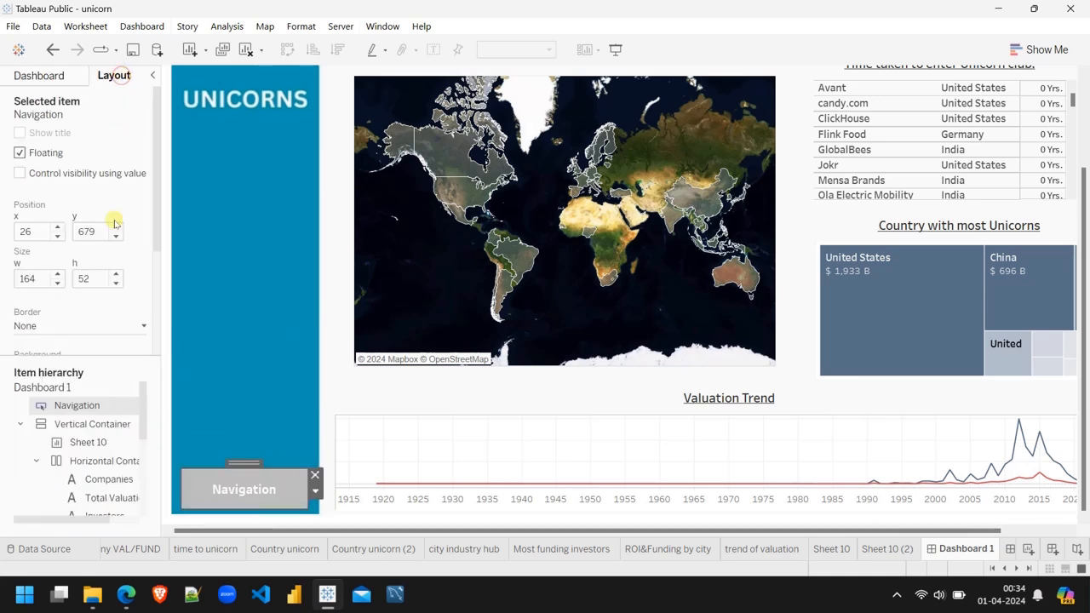
double_click(43, 279)
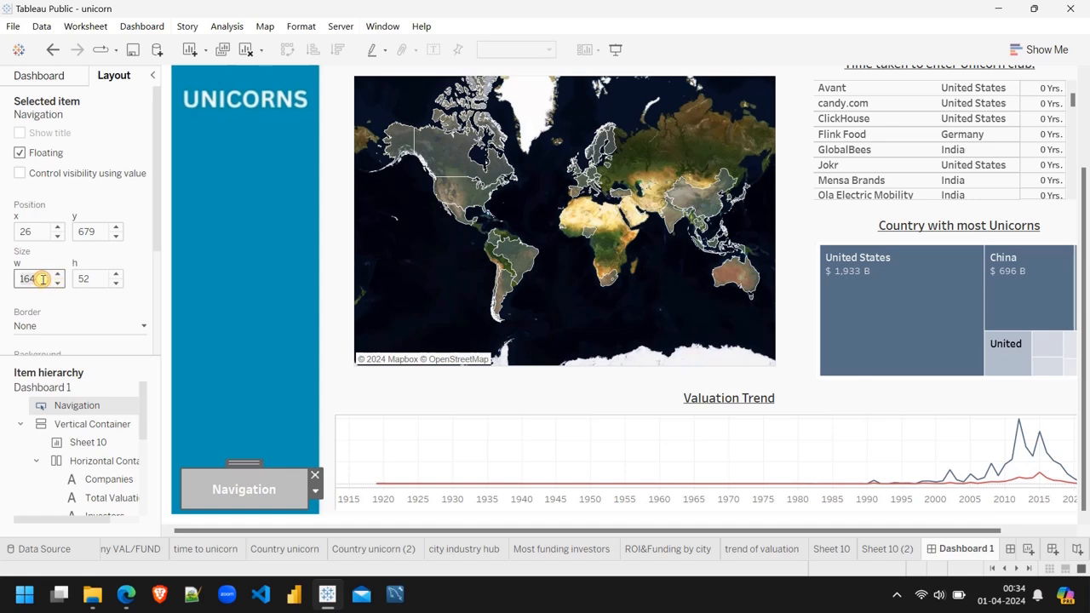
text(130)
click(83, 277)
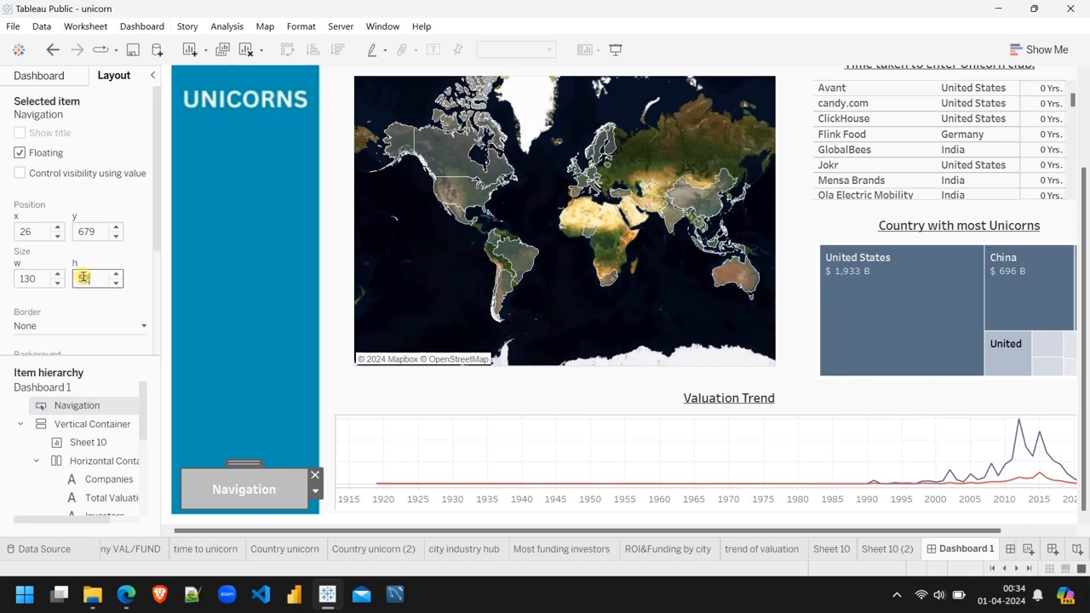
text(40)
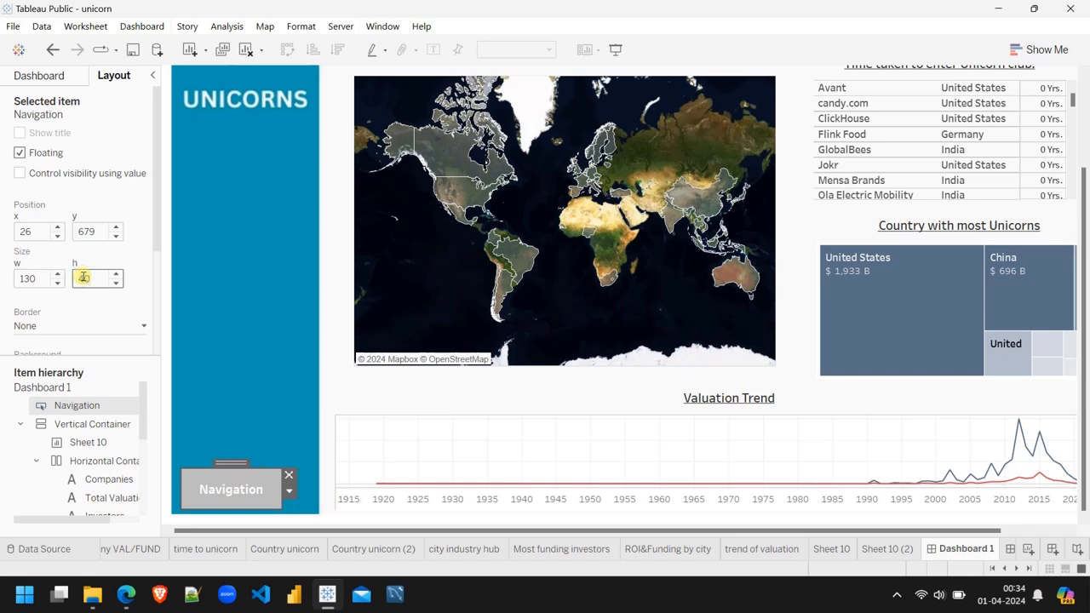
key(Return)
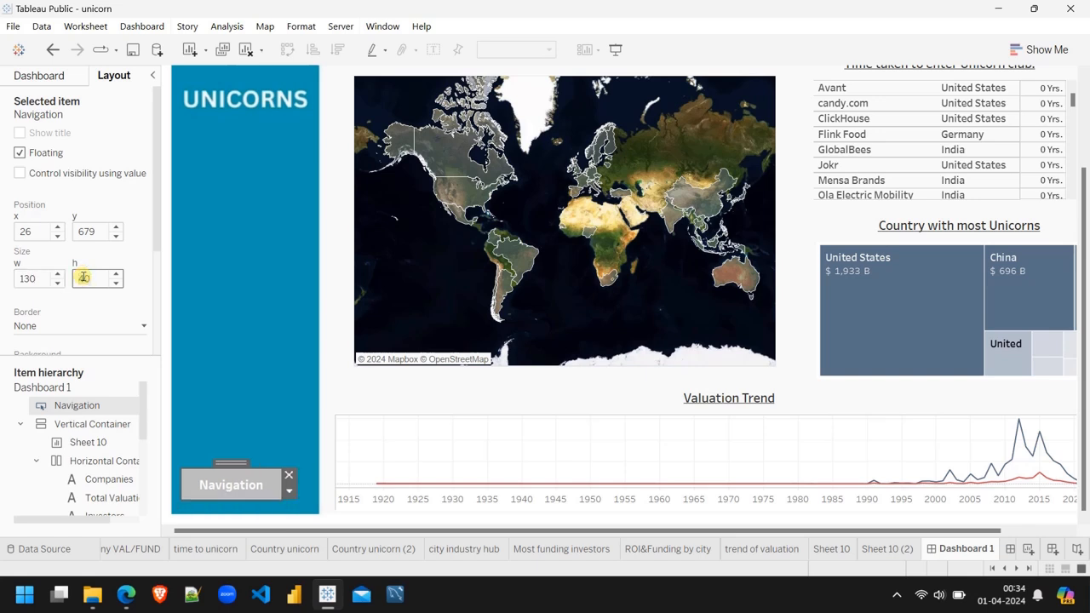
Make the navigation button go to Dashboard 2 and give it the image style with the white-arrow-png picture.
right_click(264, 478)
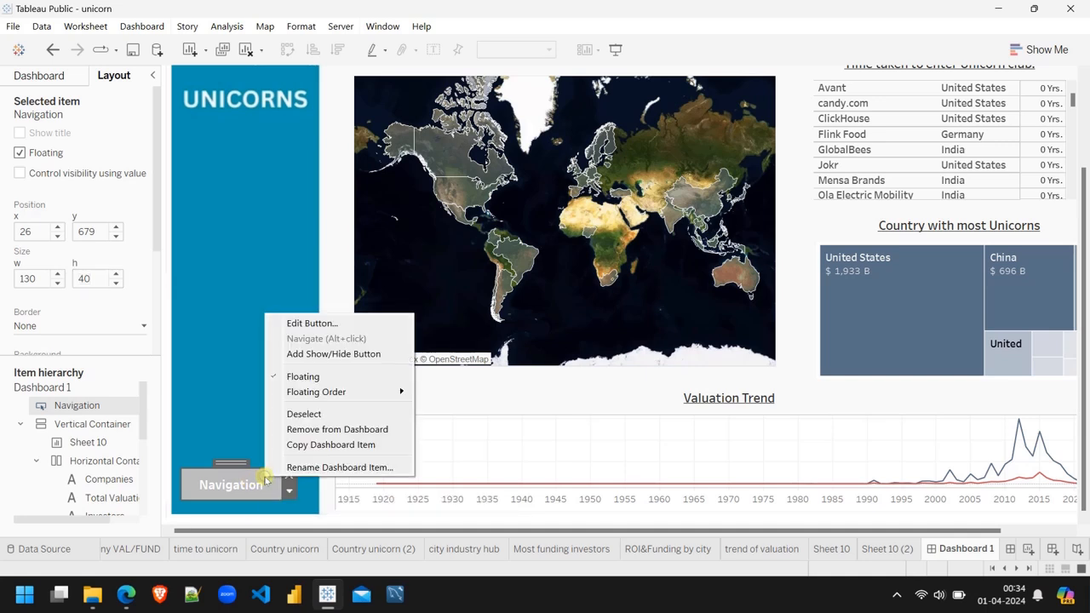
click(311, 325)
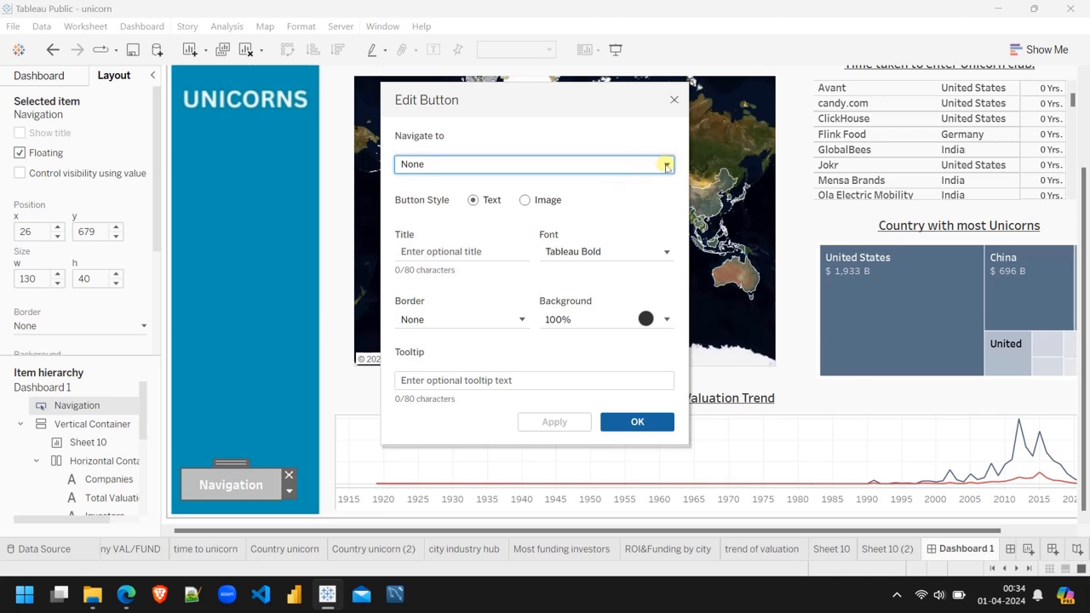
click(666, 164)
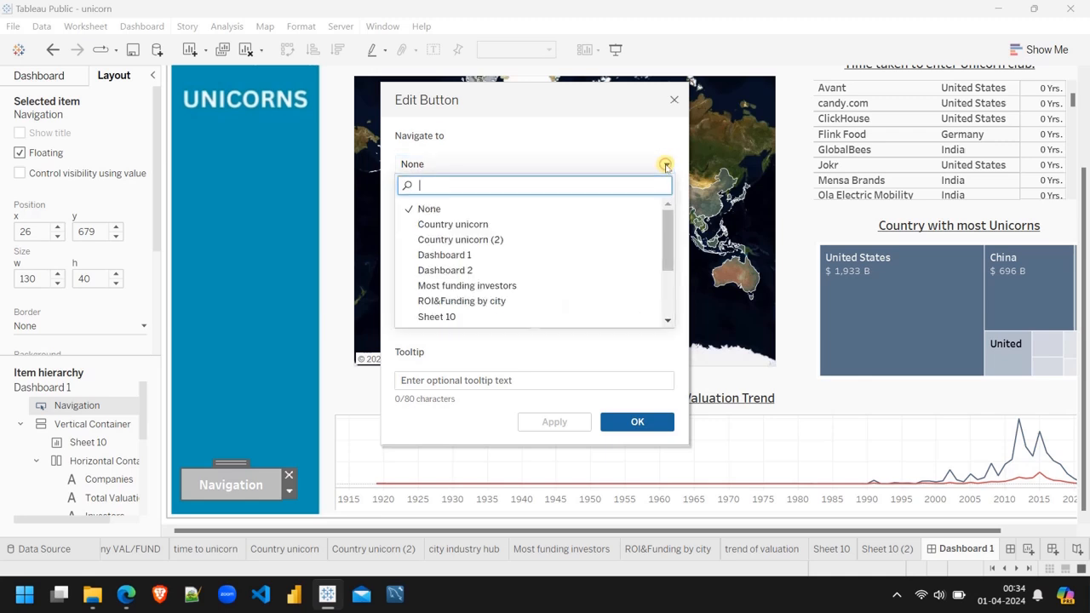
click(464, 270)
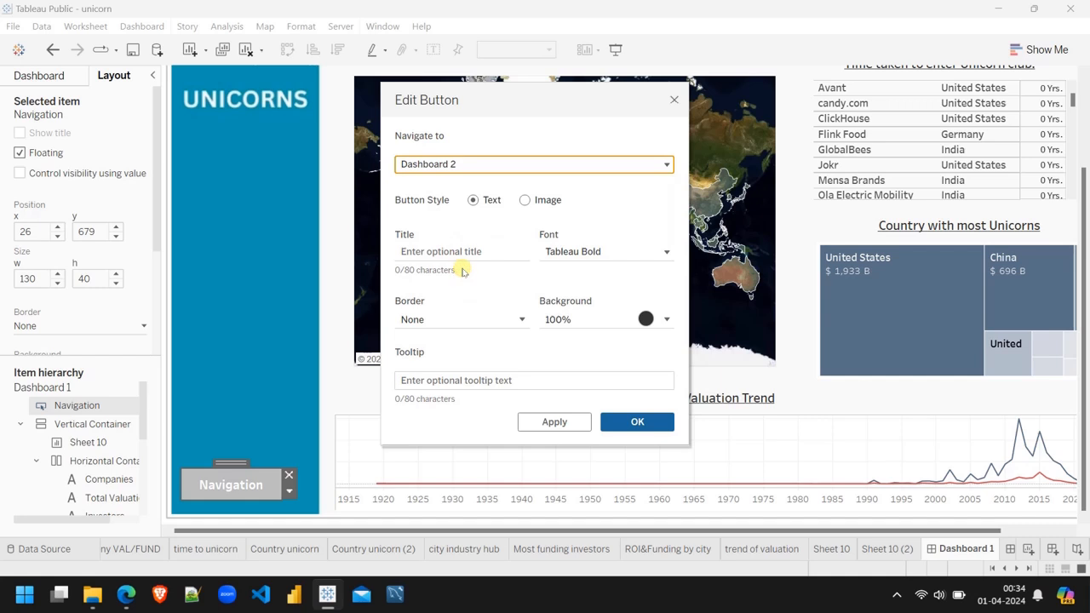
click(524, 200)
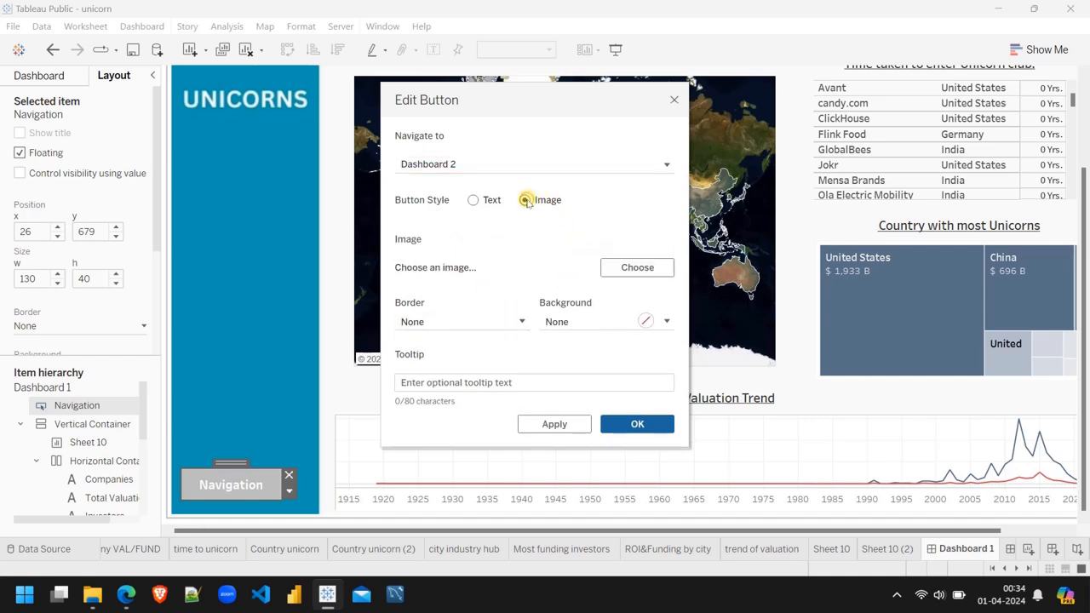
click(630, 269)
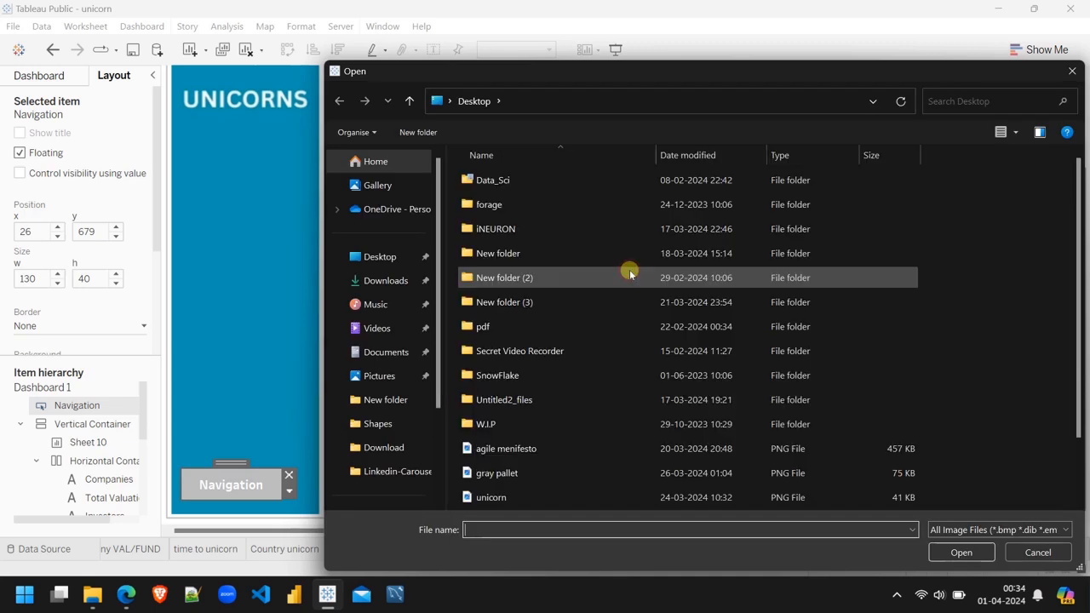
scroll(569, 432, down, 1)
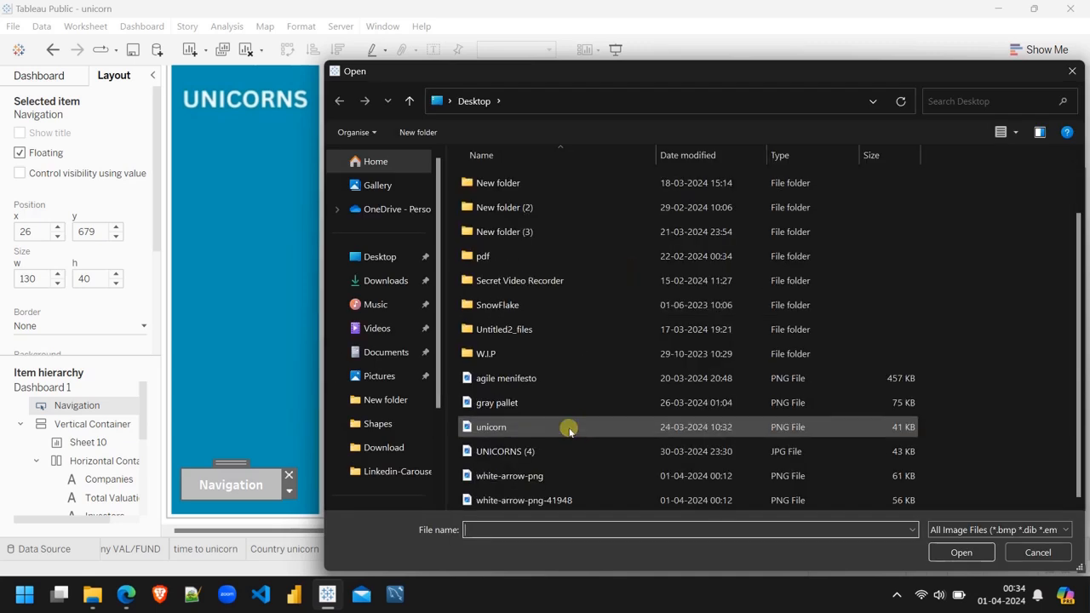
double_click(535, 479)
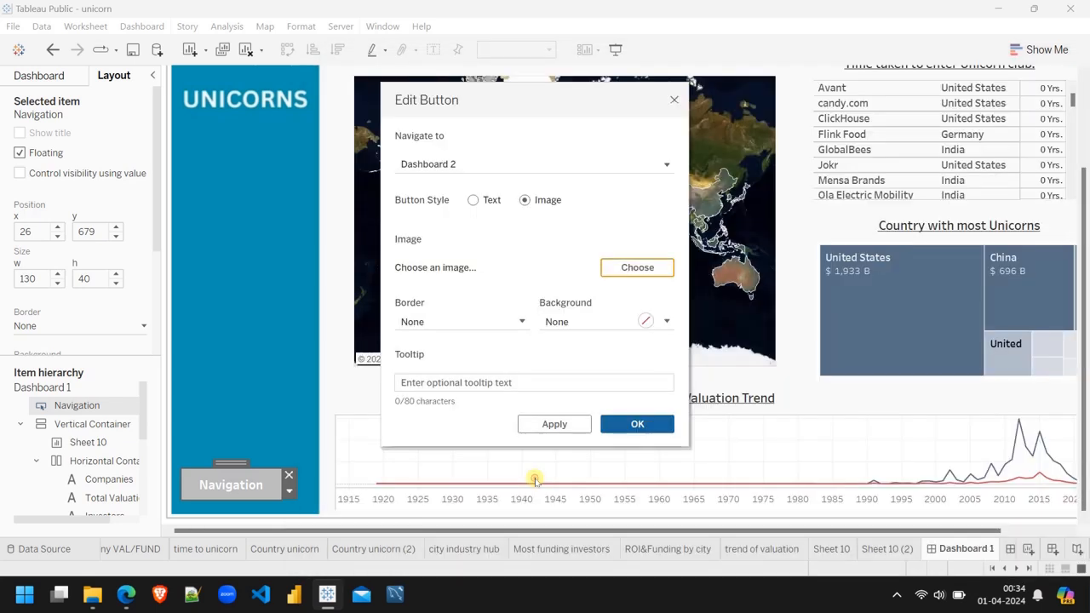
click(554, 424)
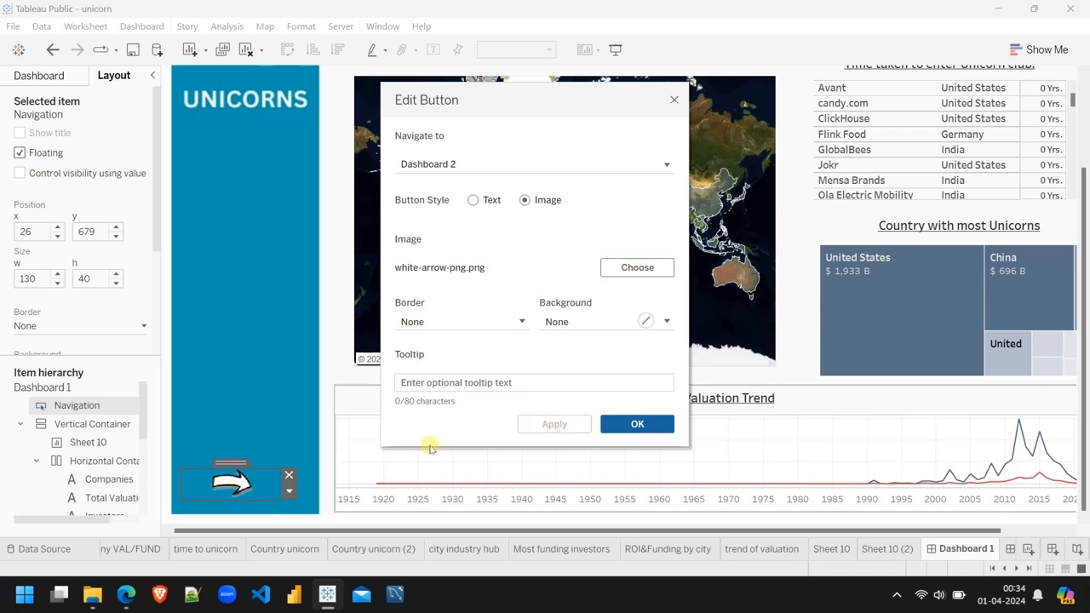
Give the arrow button the tooltip "Click to navigate to second dashboard." and accept the button settings.
click(507, 382)
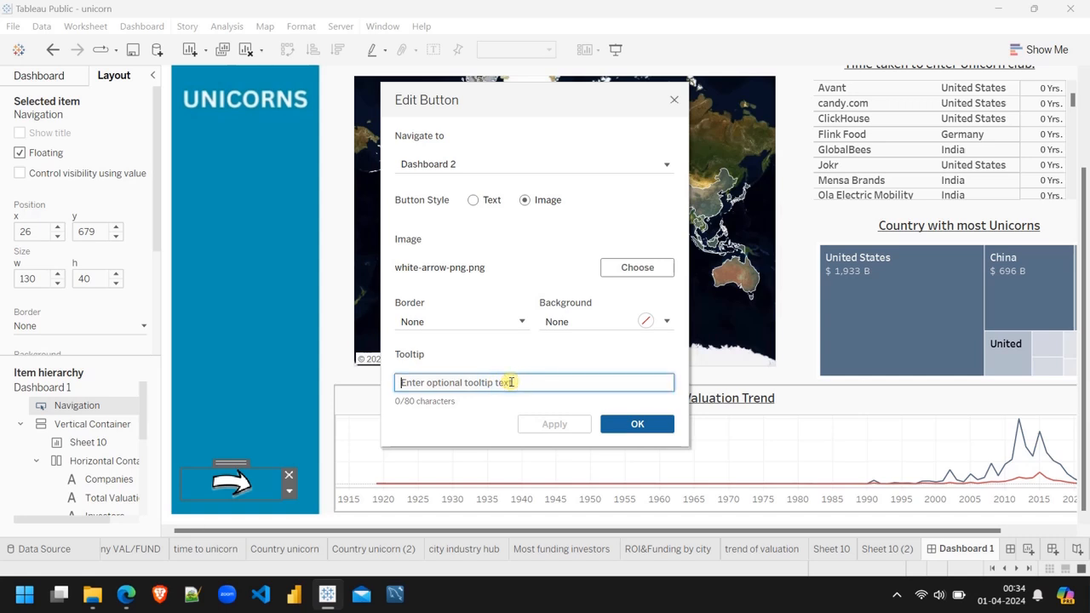
text(C)
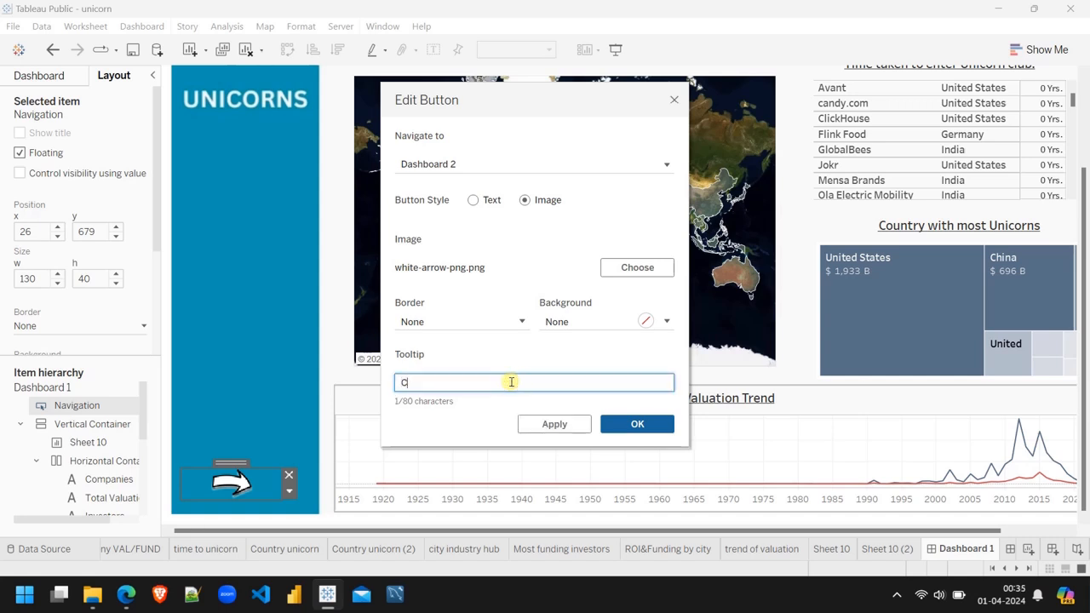
text(itck to navigate y)
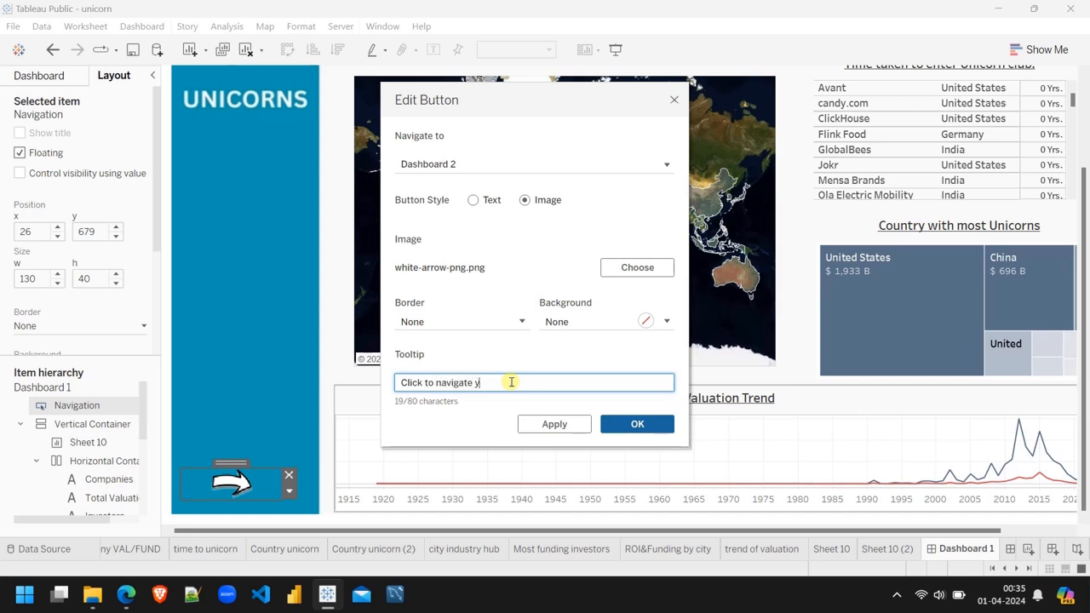
key(BackSpace)
text(to second dashboard.)
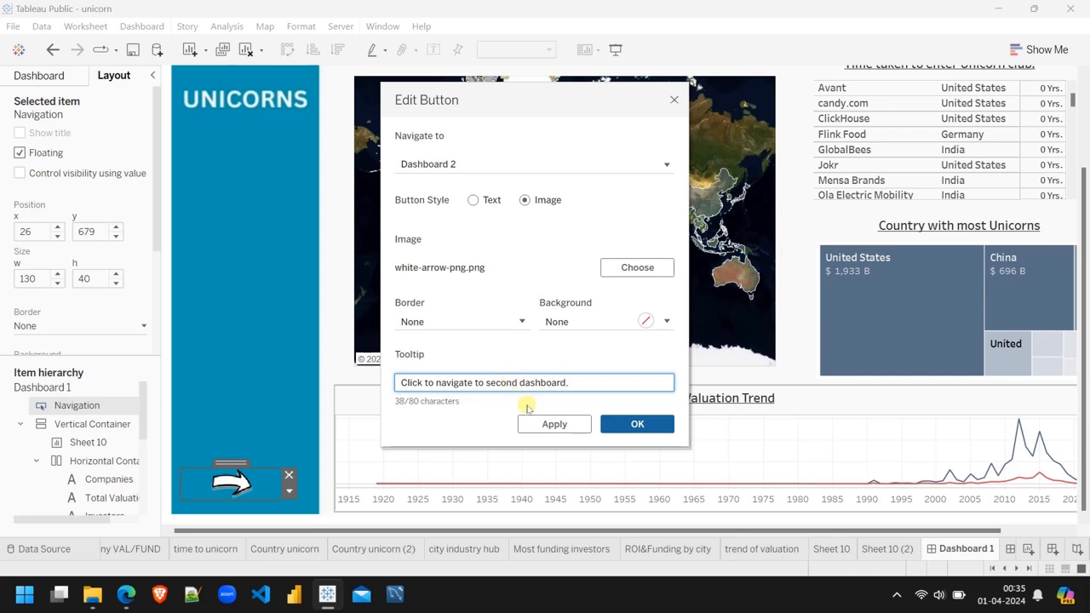
click(634, 425)
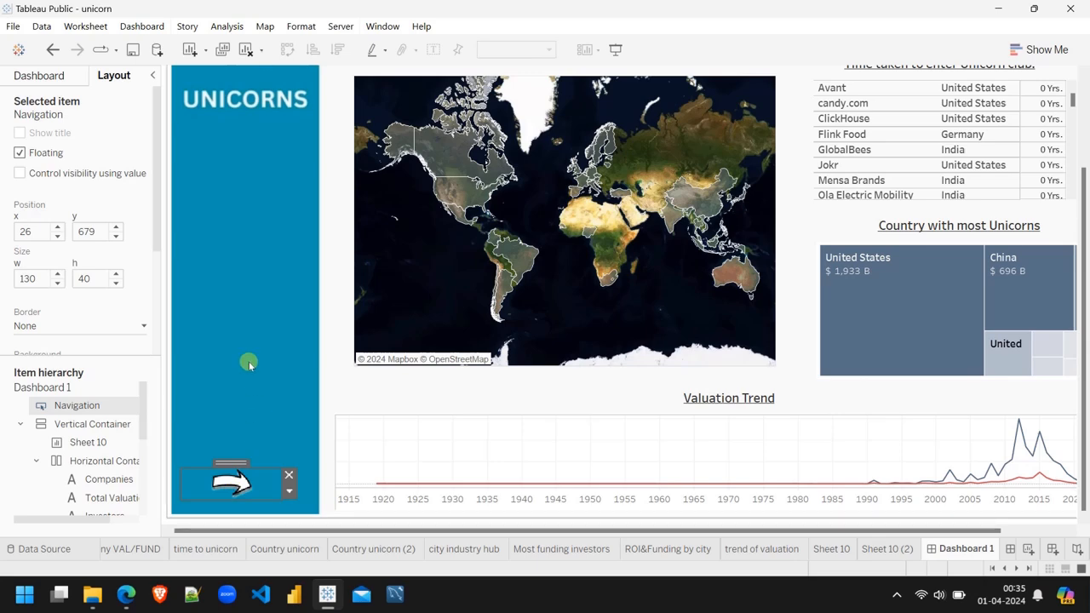
Add a floating Navigation object near the lower end of Dashboard 2's blue band.
scroll(960, 548, down, 1)
click(960, 549)
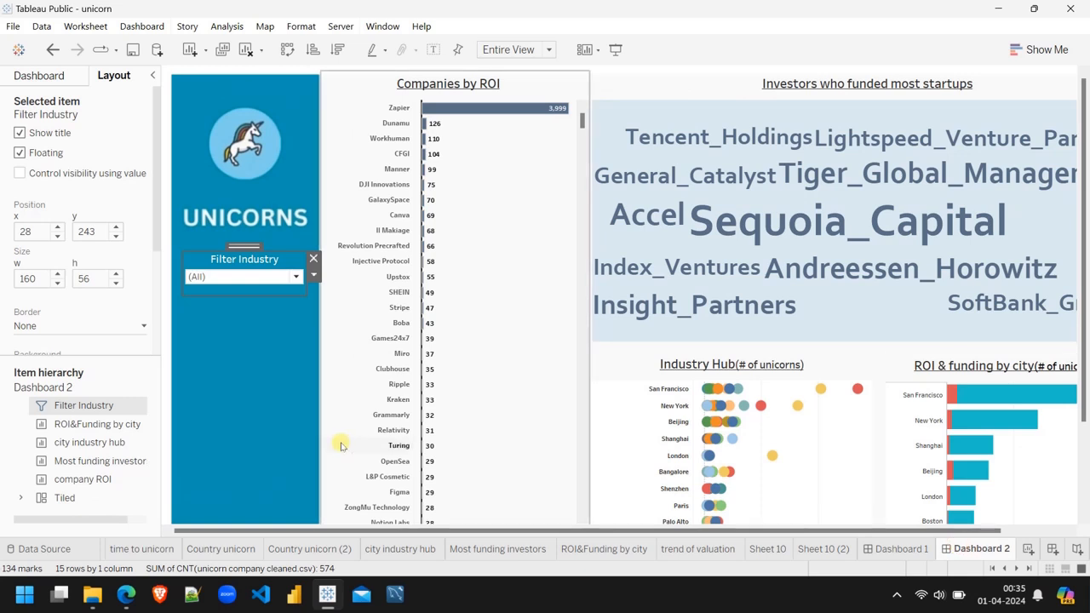
scroll(269, 433, down, 1)
scroll(269, 433, down, 2)
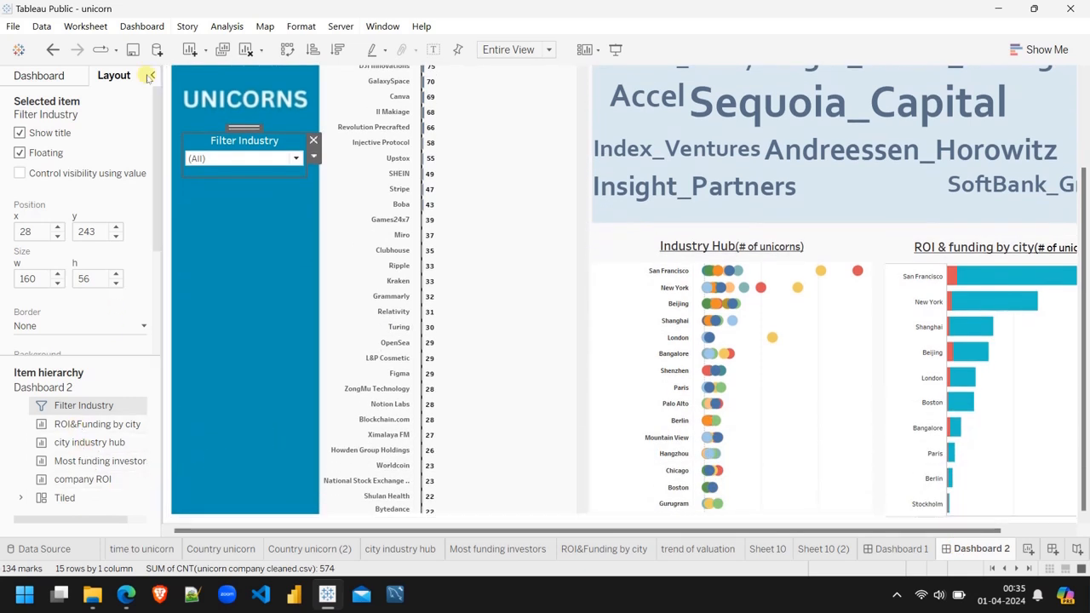
click(52, 76)
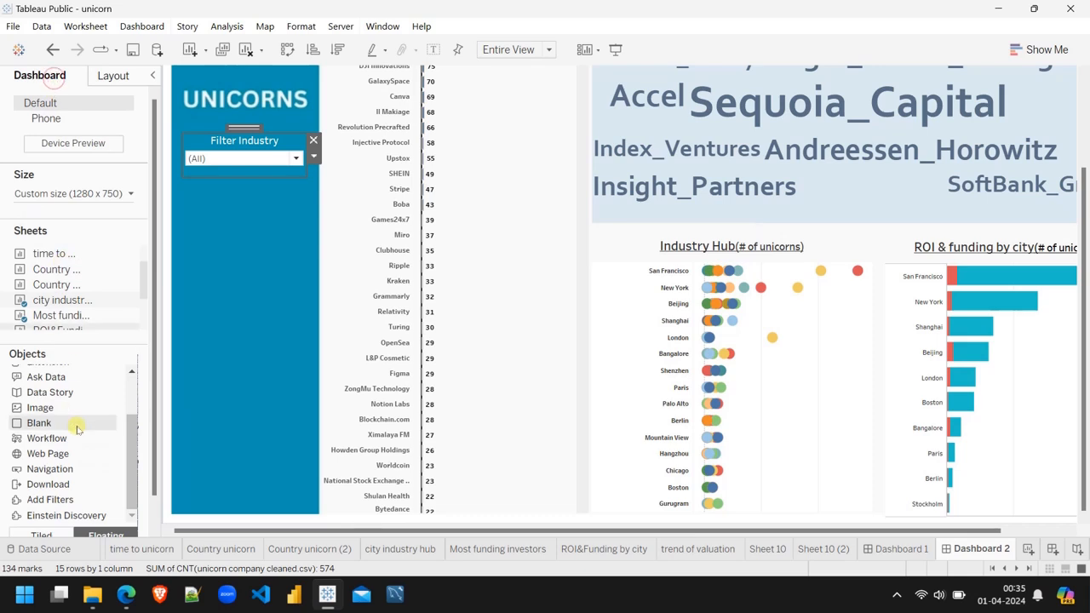
drag(57, 478, 180, 434)
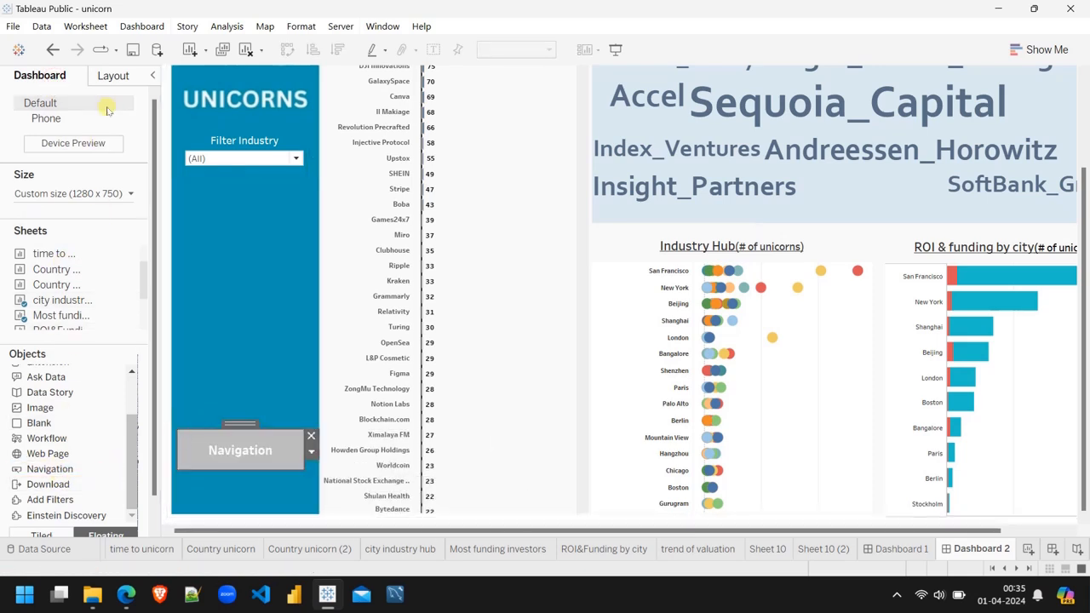
Set the Dashboard 2 navigation button's position to x 28 and y 243.
click(113, 75)
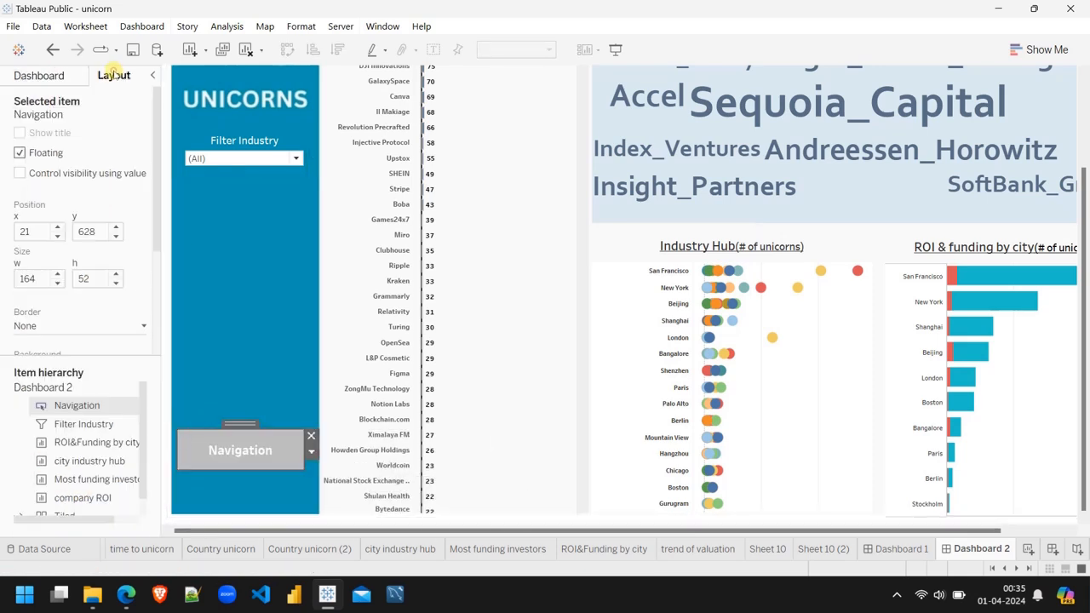
click(40, 232)
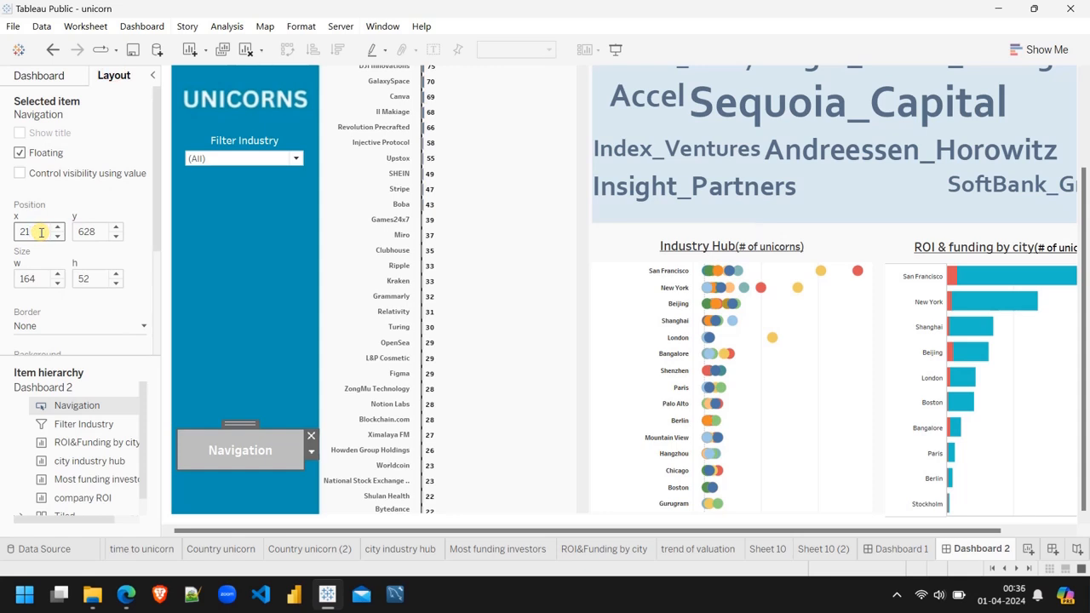
click(88, 232)
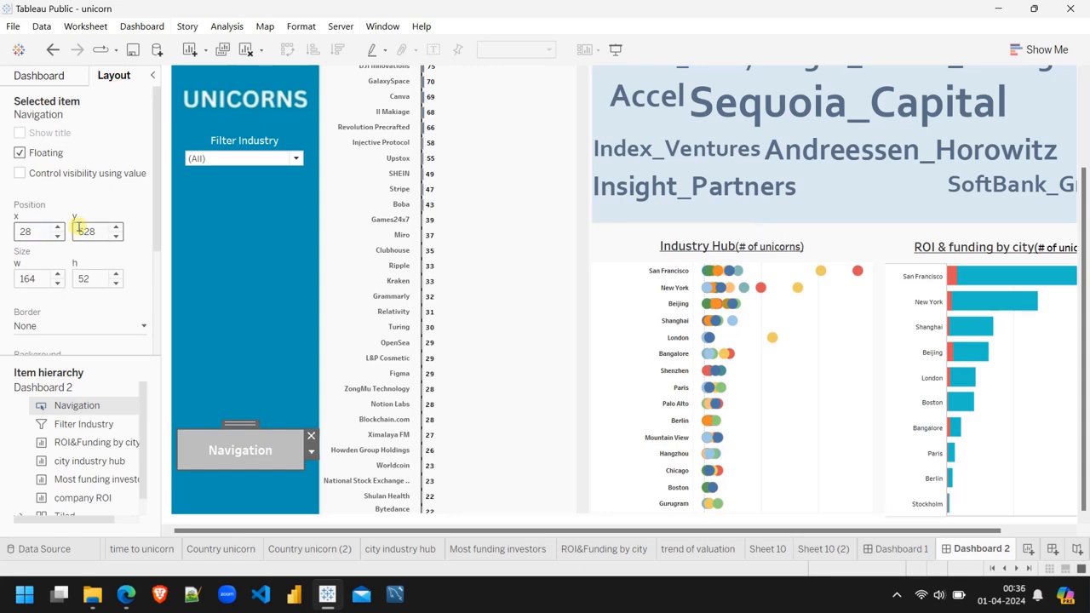
text(2)
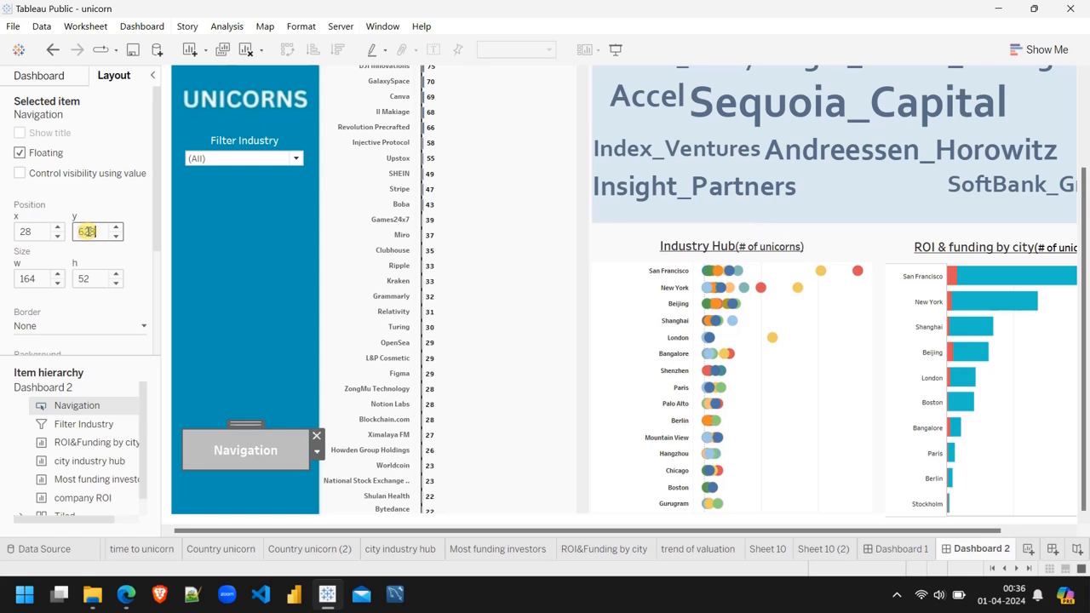
text(43)
key(Return)
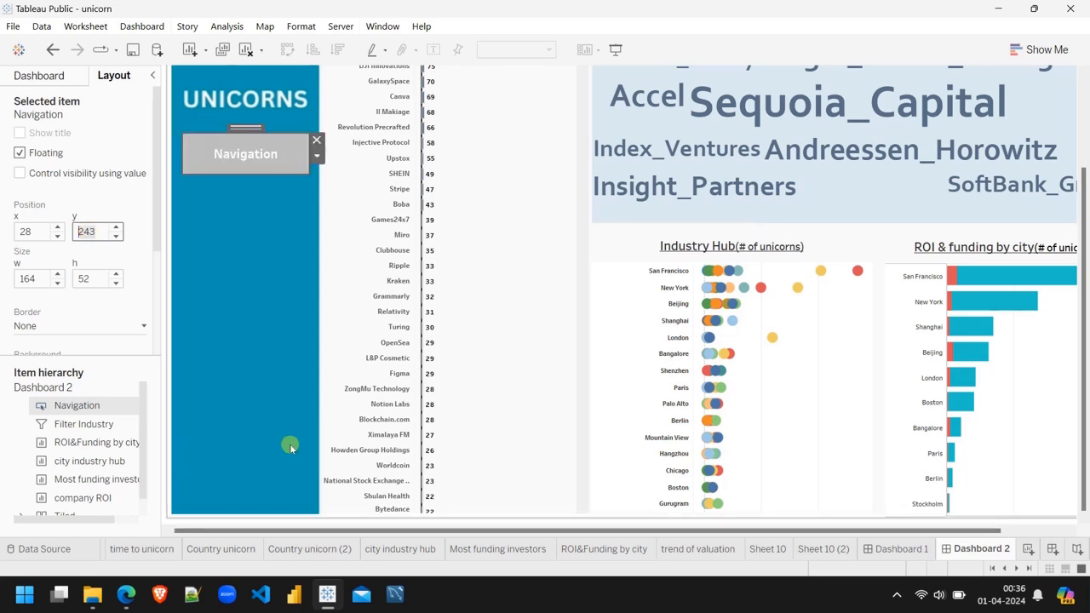
Set the position of Dashboard 1's arrow navigation button to x 30 and y 680.
click(894, 549)
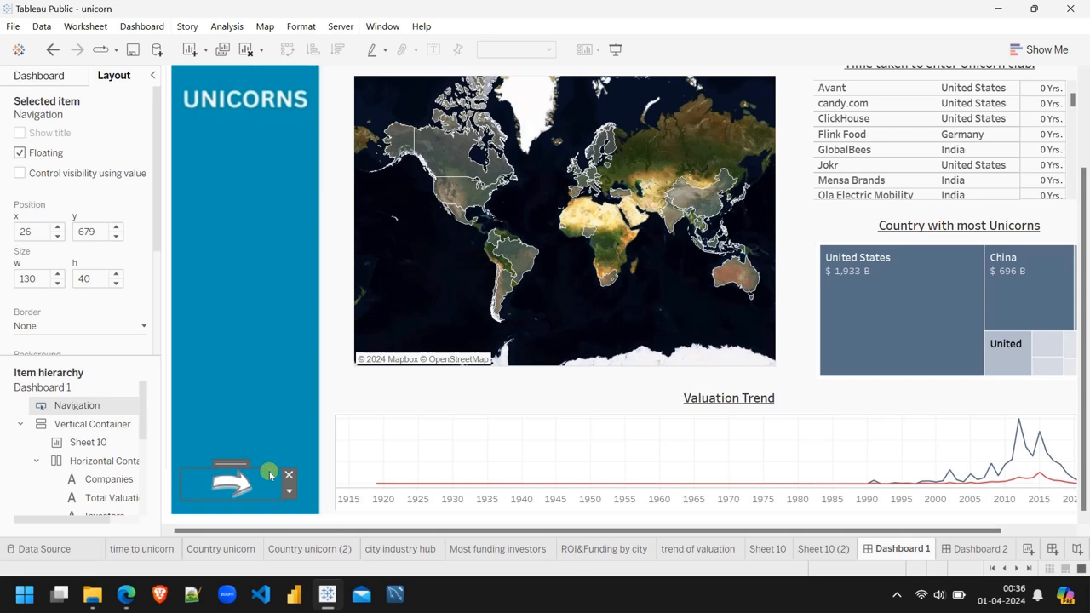
click(92, 232)
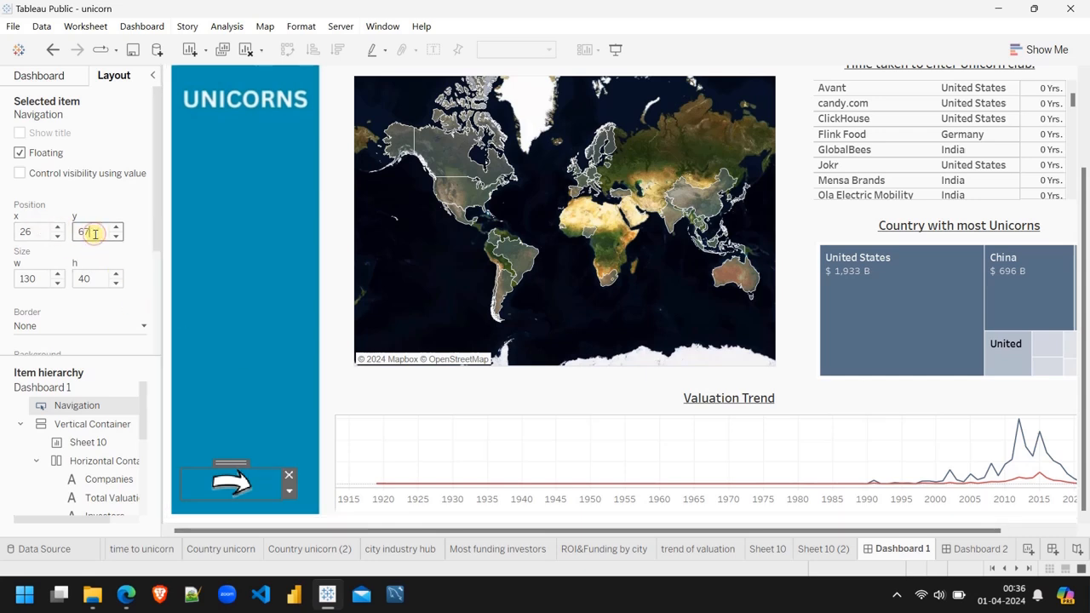
key(BackSpace)
key(Home)
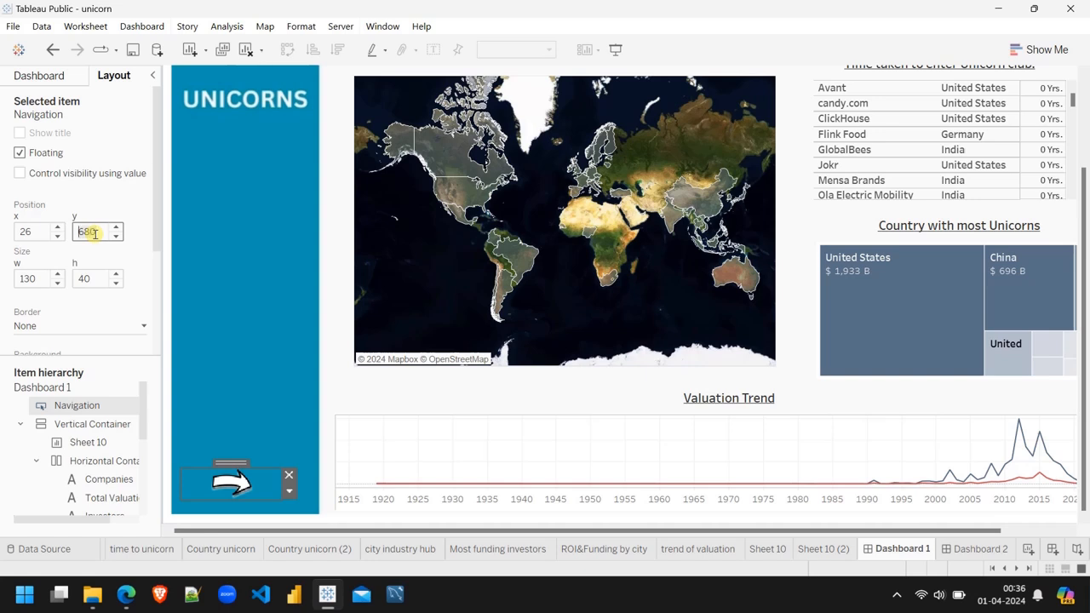
click(31, 231)
text(30)
key(Return)
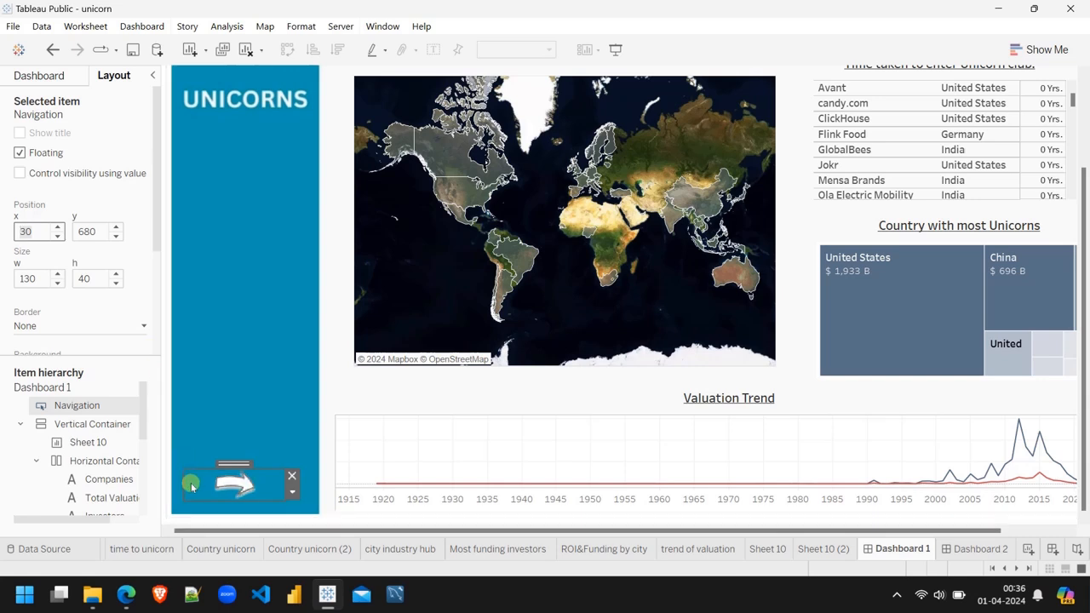
Narrow Dashboard 1's arrow button to a width of 80 and move it to x 120, y 690.
drag(183, 481, 280, 480)
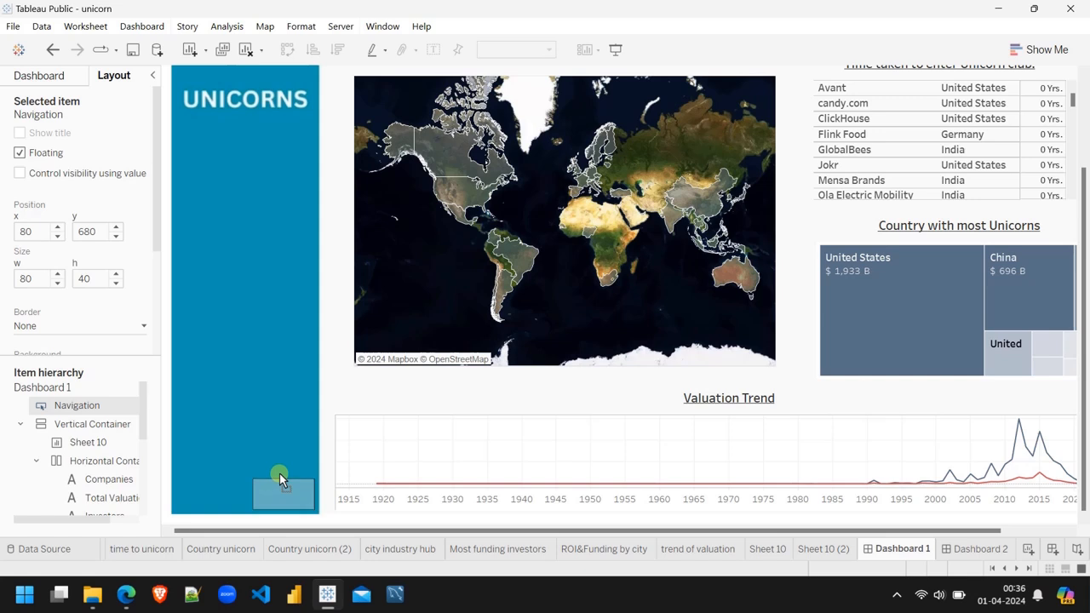
click(57, 226)
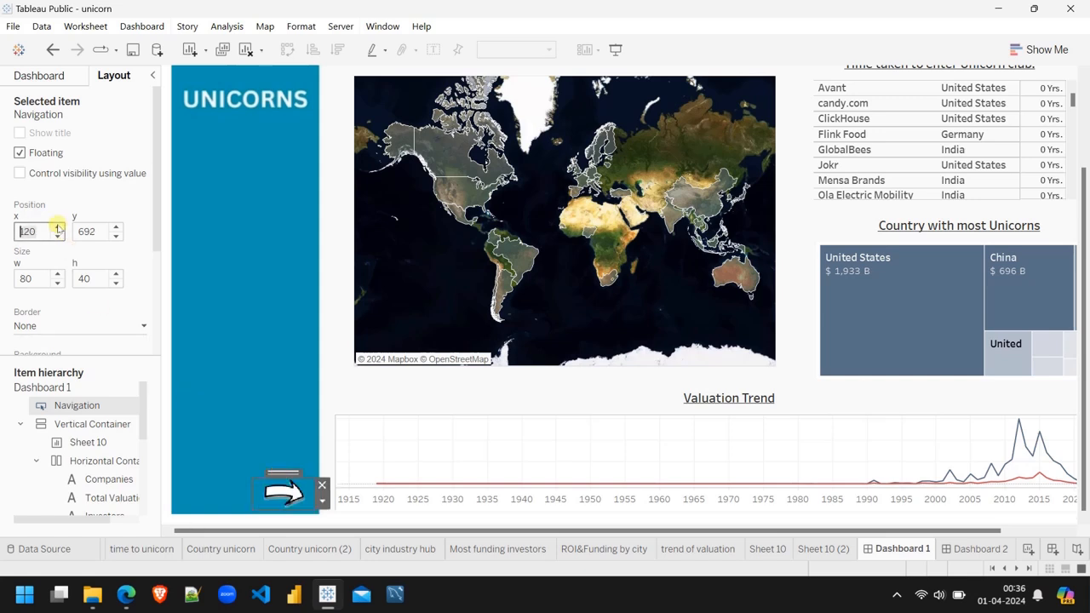
click(116, 236)
click(116, 236)
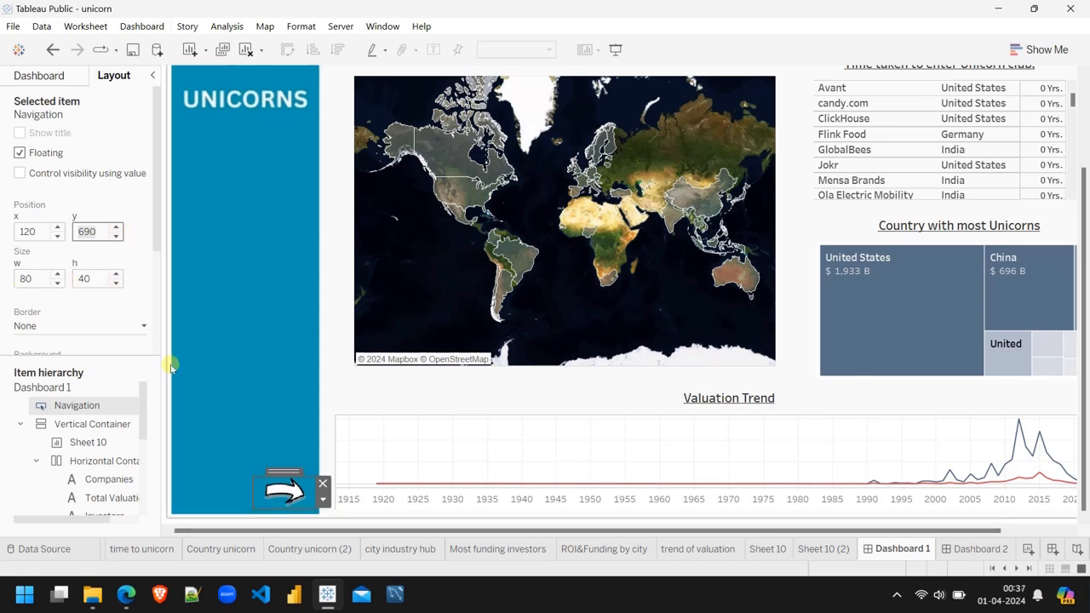
Set Dashboard 2's navigation button to y 690 with a width of 80 and a height of 40.
click(971, 550)
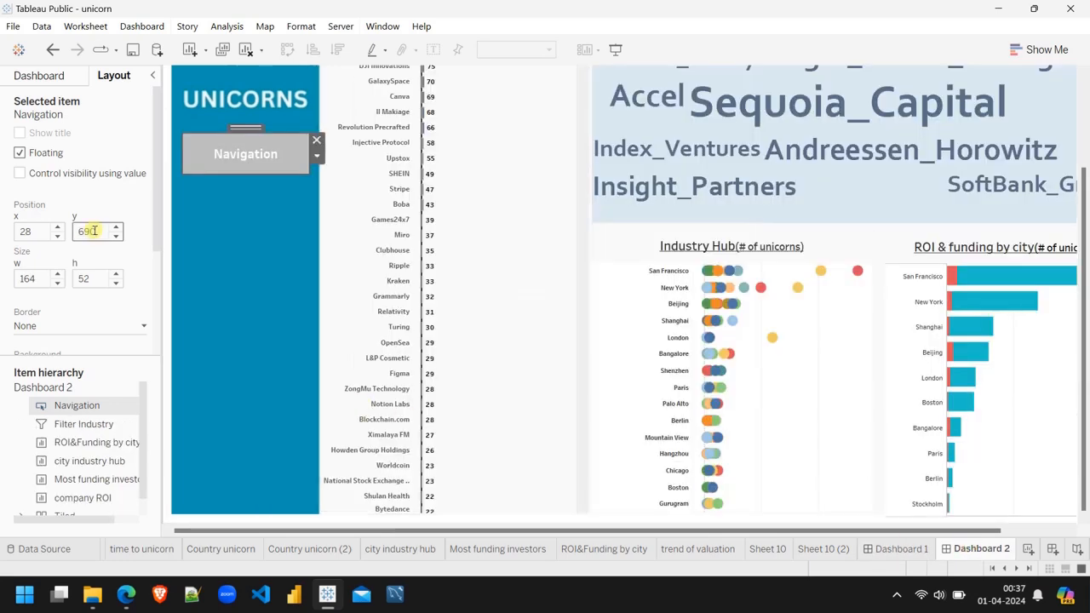
key(Return)
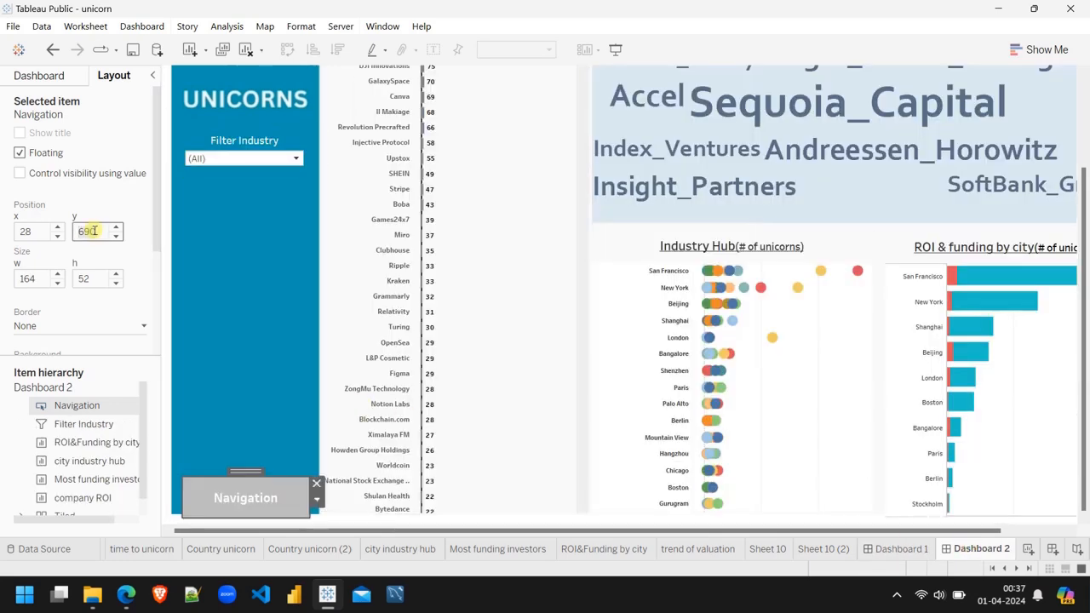
double_click(41, 279)
text(80)
click(96, 279)
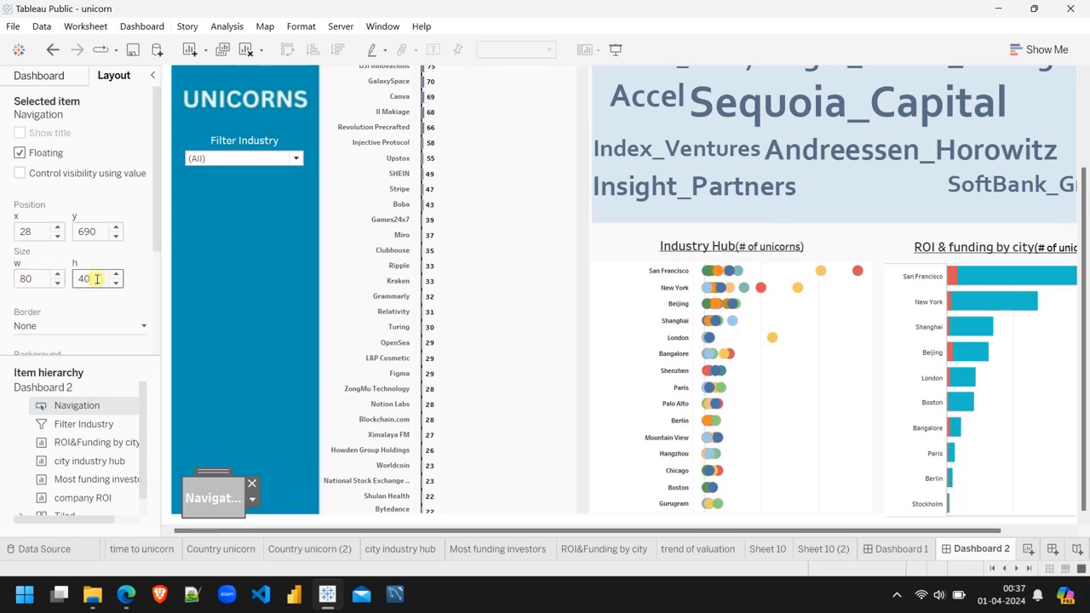
text(40)
key(Return)
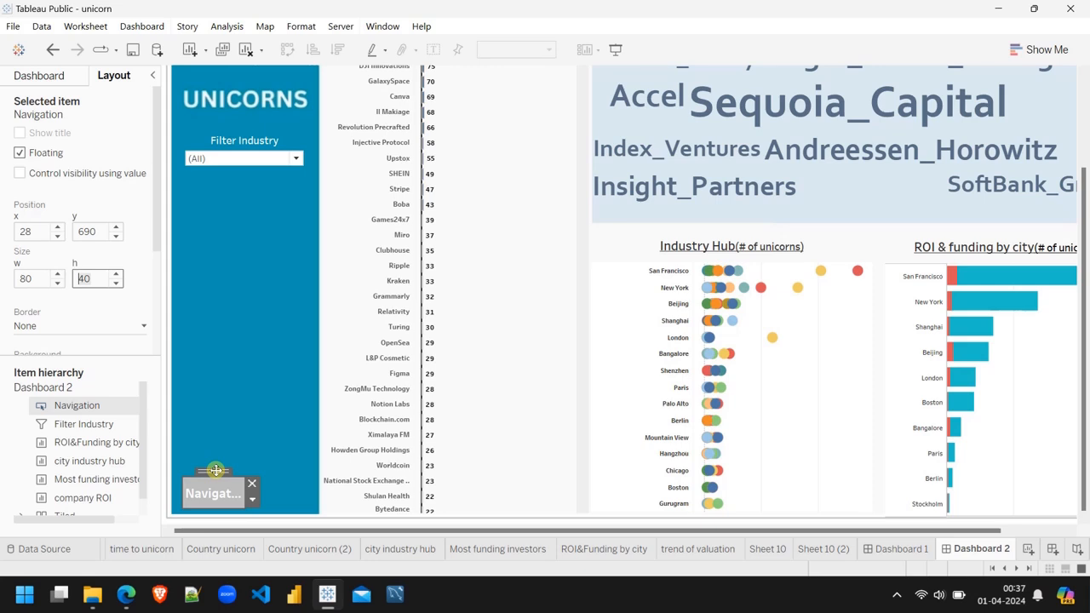
Shift Dashboard 2's navigation button closer to the band's outer edge, at x 20 and y 690.
click(216, 470)
drag(216, 470, 209, 477)
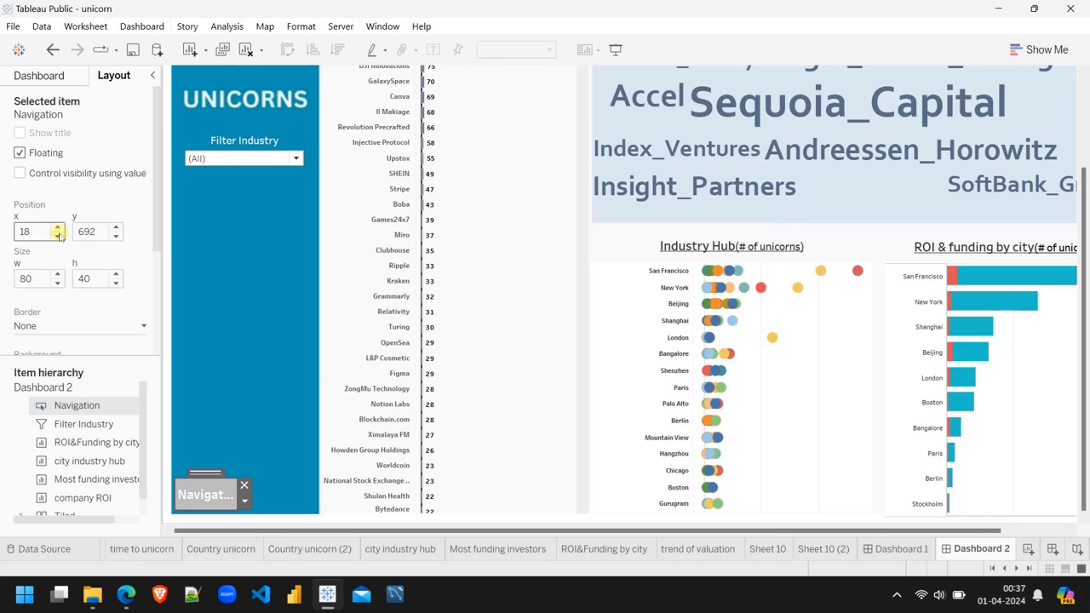
click(57, 228)
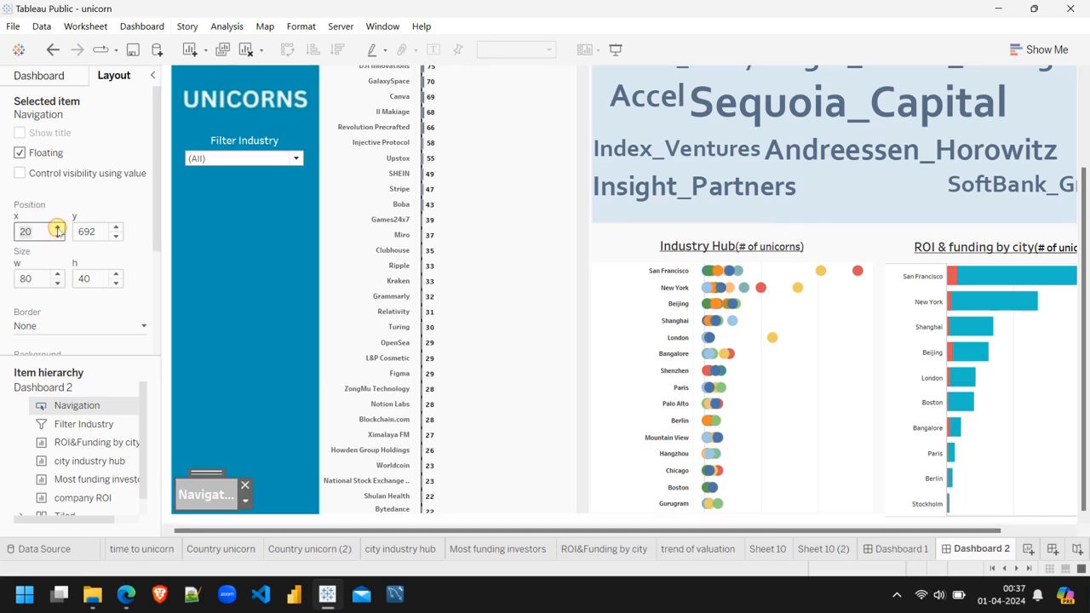
click(116, 236)
click(118, 236)
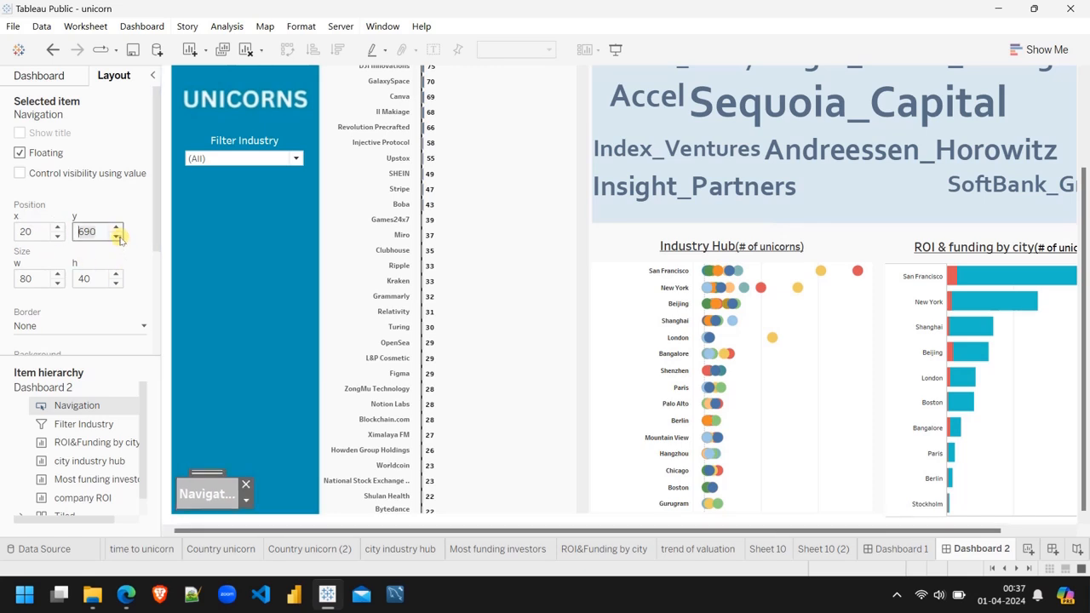
Make Dashboard 2's navigation button go to Dashboard 1, with the tooltip "Click to navigate to Main Dashboard.".
right_click(226, 492)
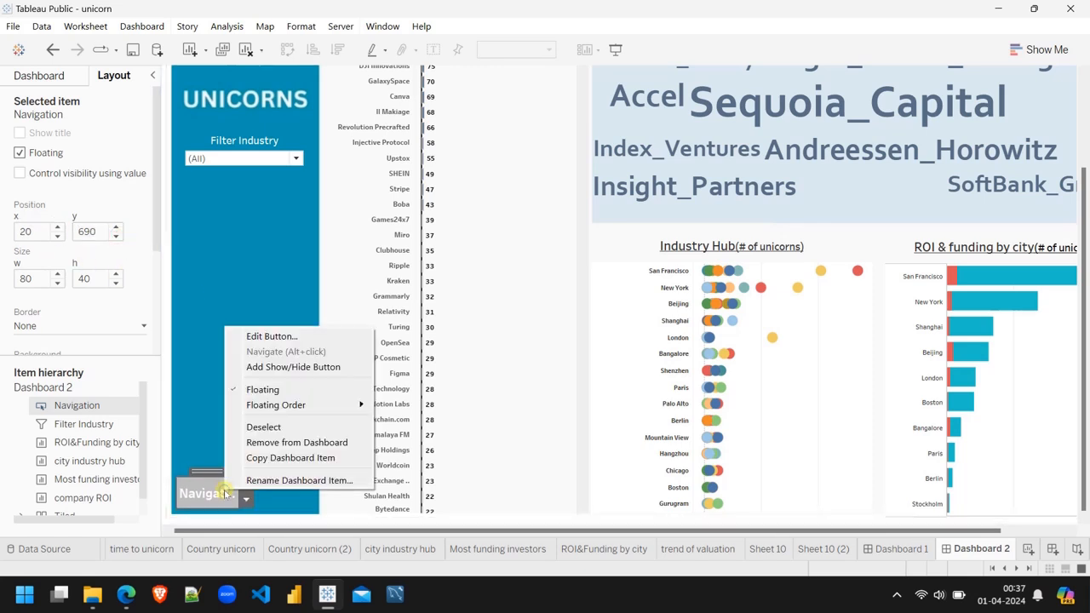
click(266, 338)
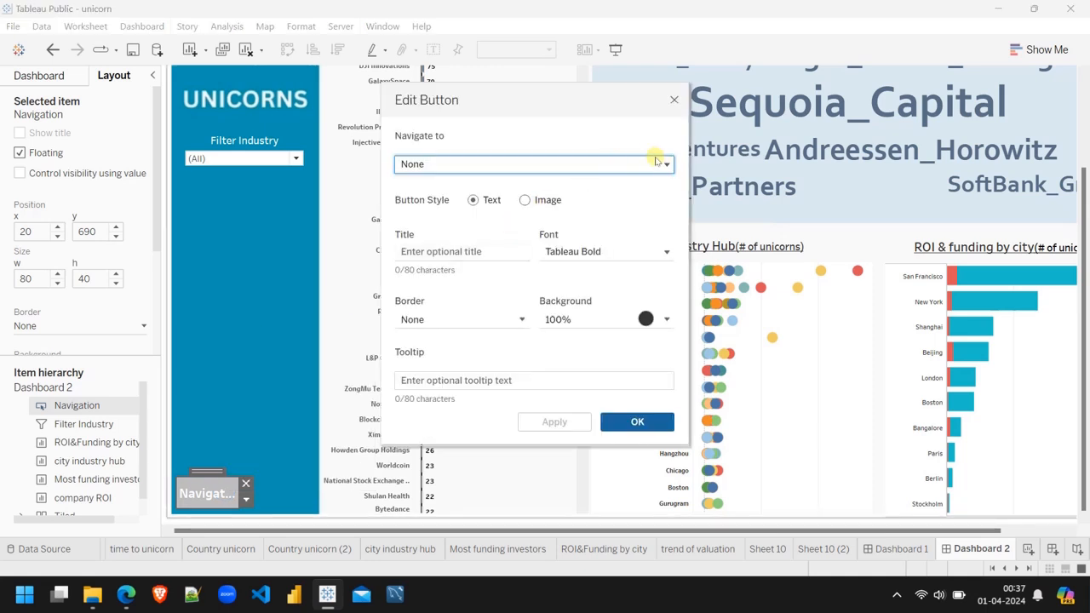
click(664, 166)
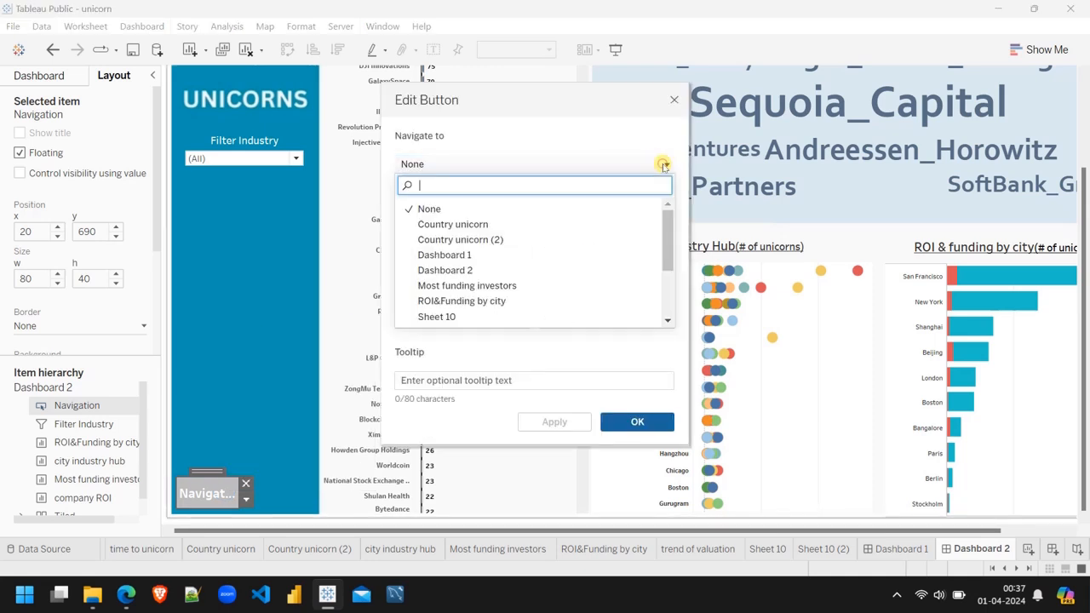
click(463, 255)
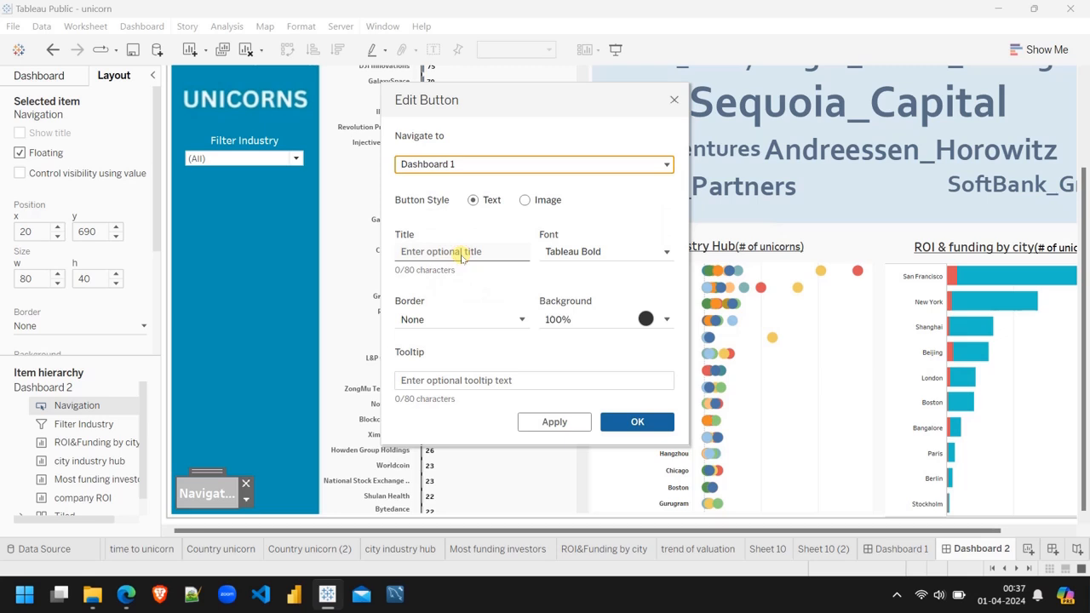
click(448, 383)
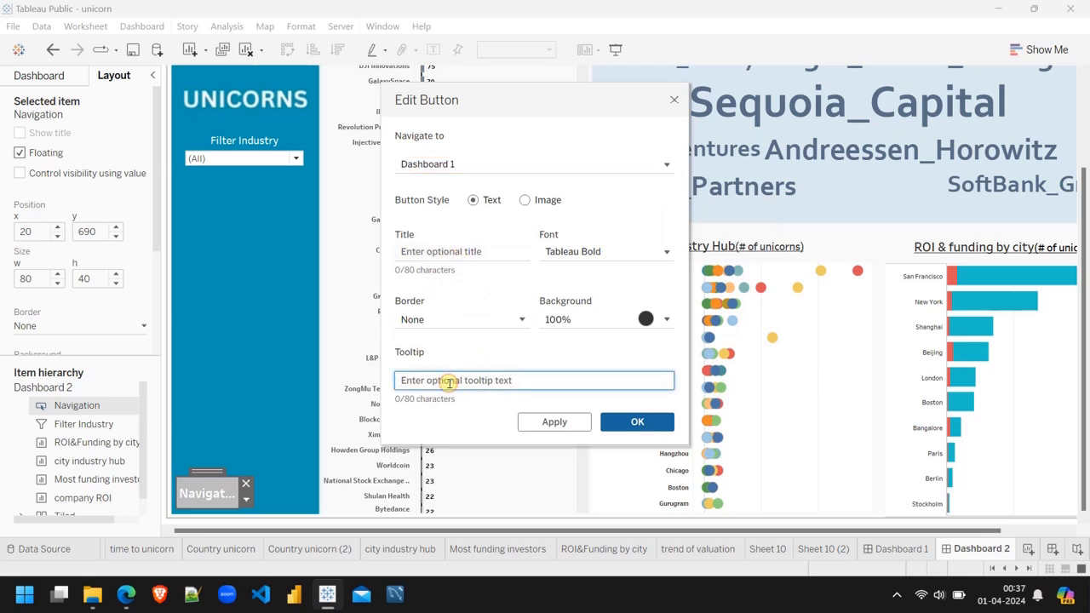
text(Click)
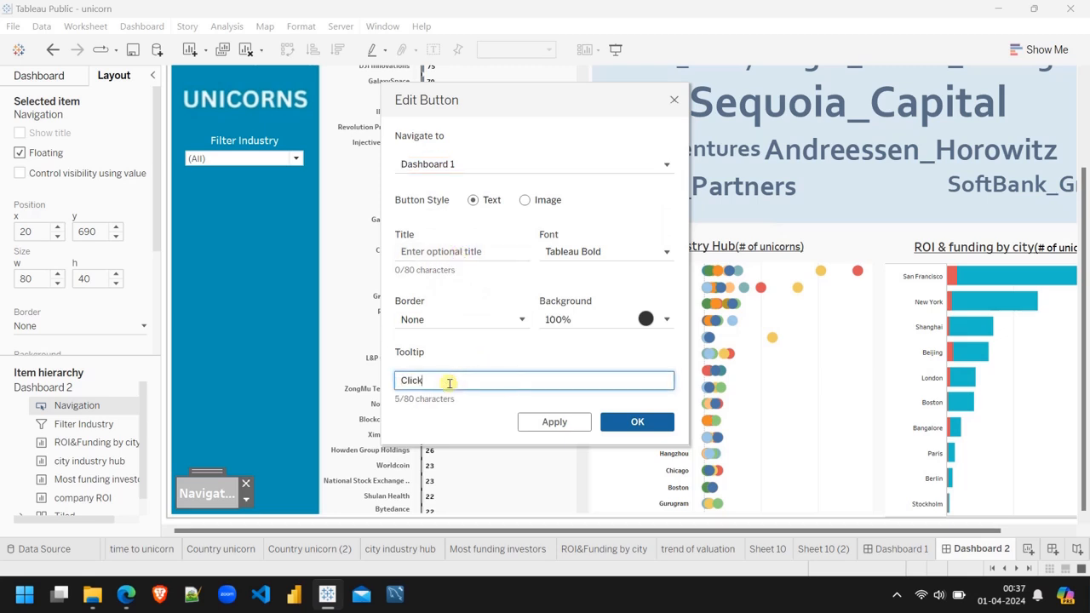
text( to navigate to Main )
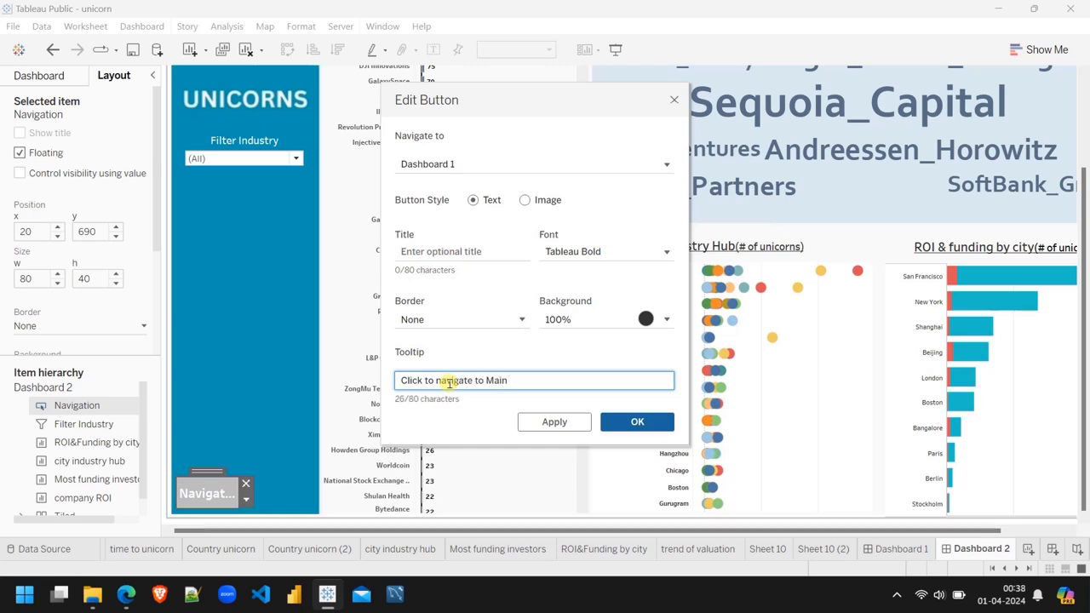
text(Dashboard.)
Give the button the image style with the white-arrow-png-41948 picture and accept the button settings.
click(525, 199)
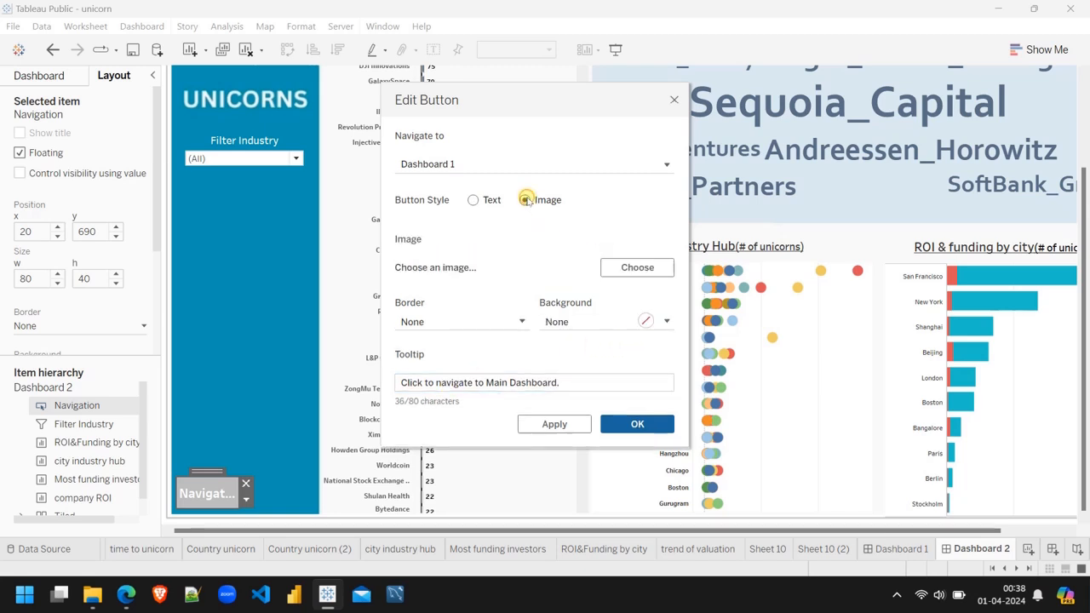
click(640, 269)
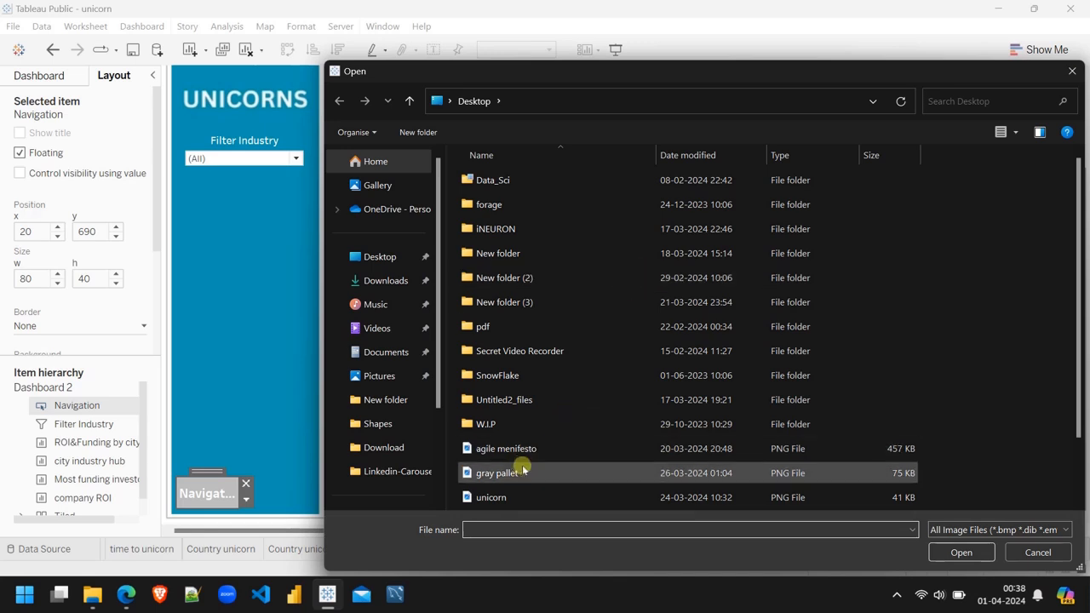
scroll(515, 475, down, 1)
click(548, 500)
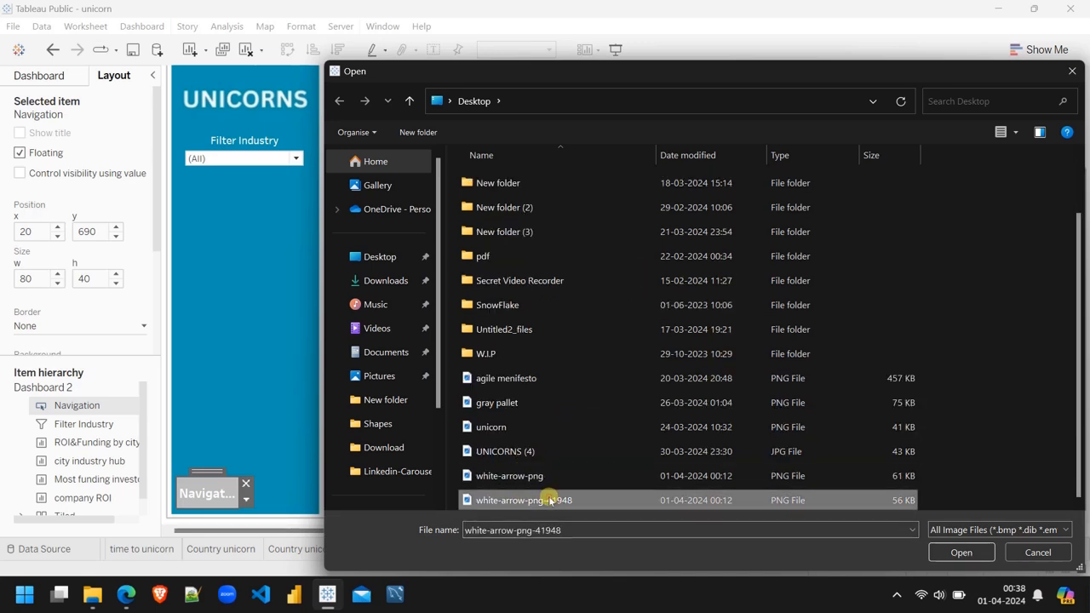
click(952, 552)
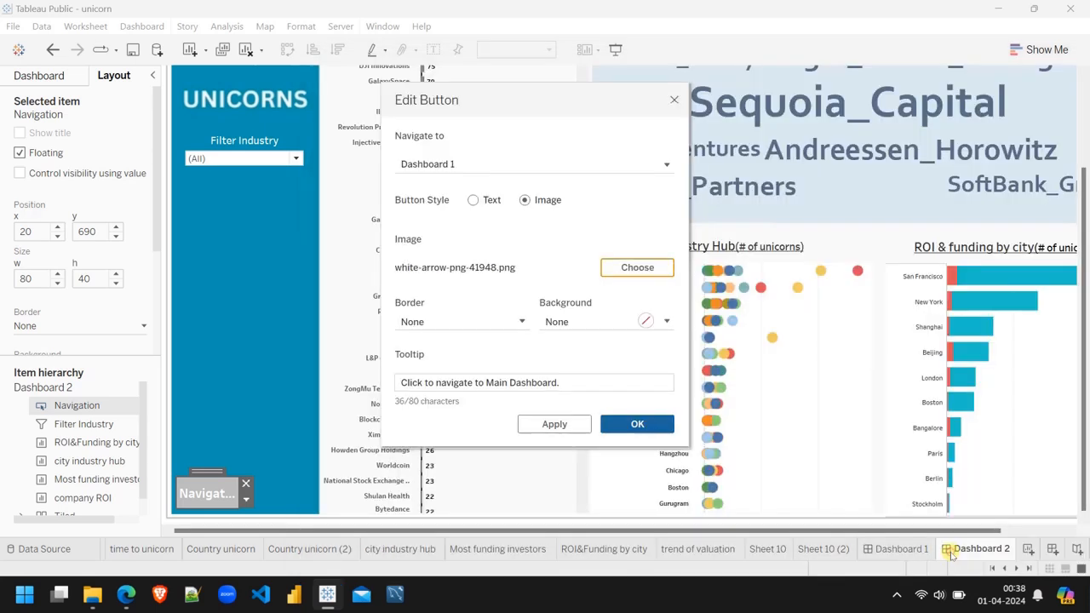
click(559, 423)
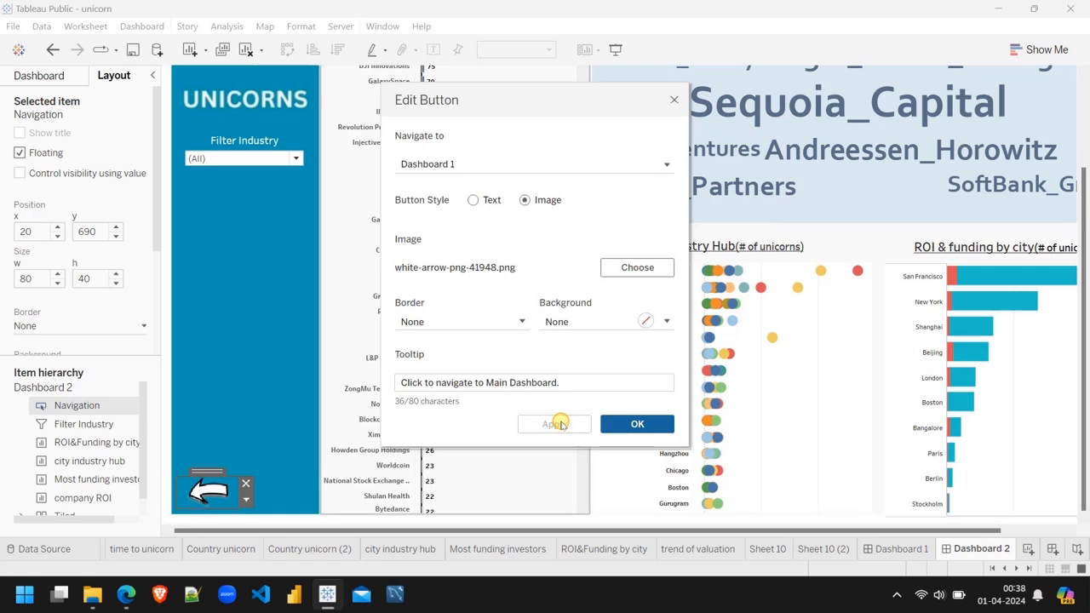
click(628, 425)
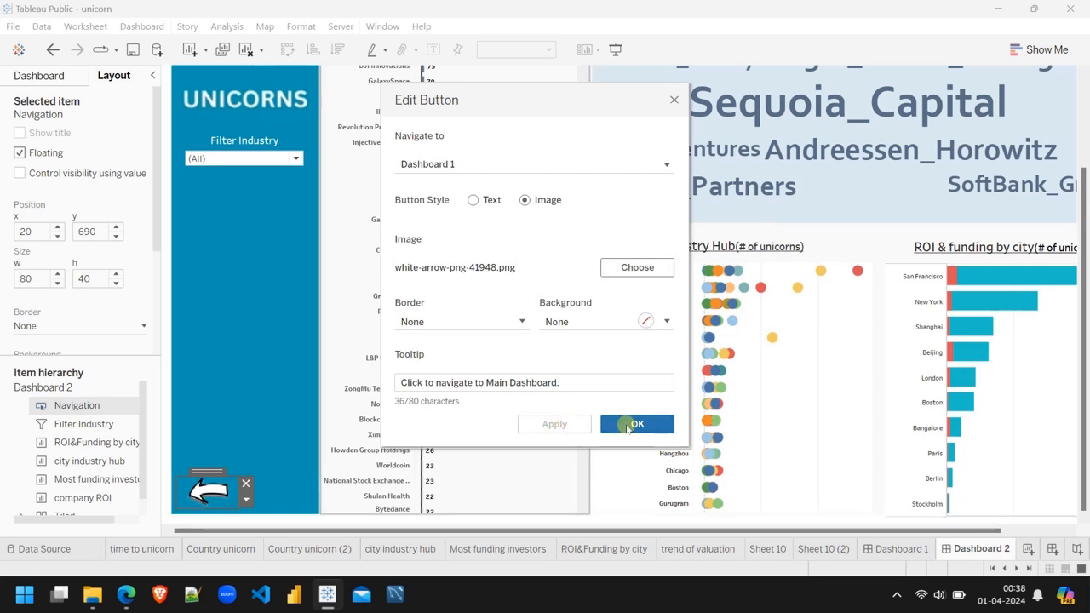
click(628, 424)
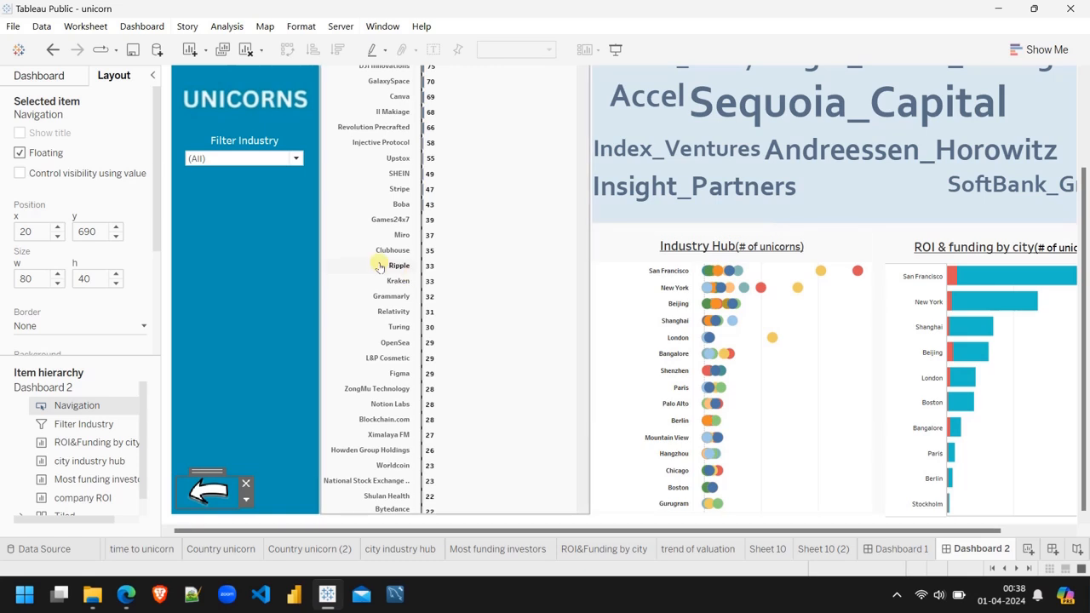
click(187, 494)
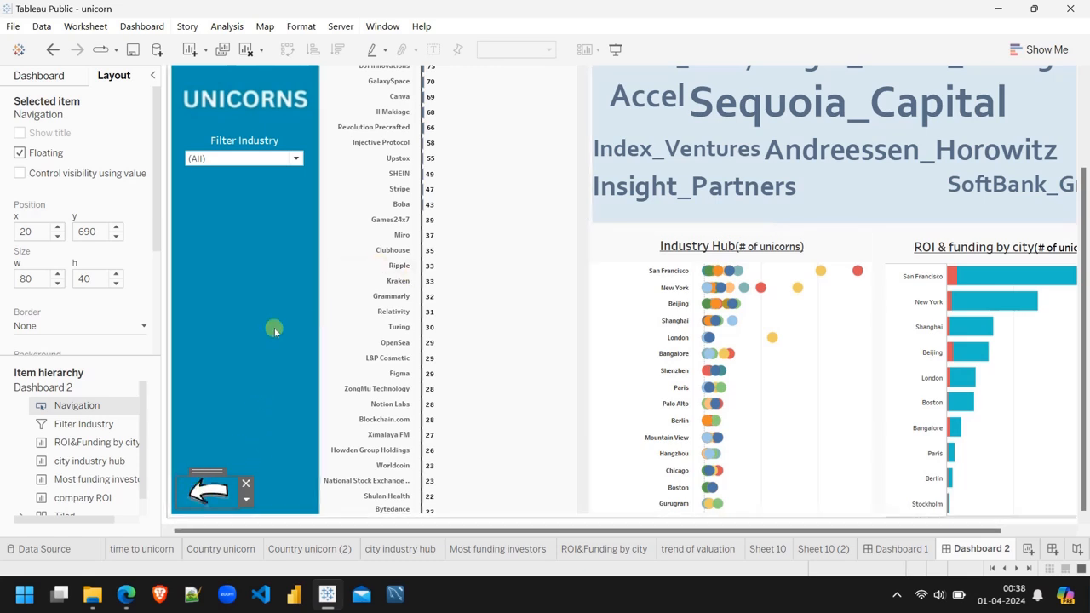
Present the dashboards full screen and test the arrow buttons by navigating back and forth between Dashboard 2 and Dashboard 1.
click(615, 50)
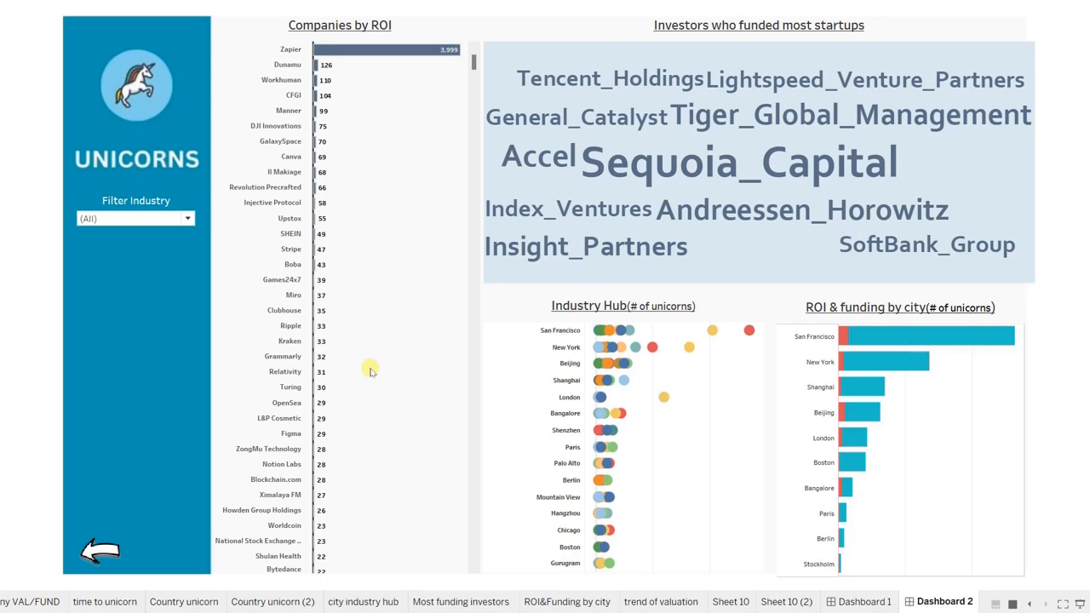
click(100, 552)
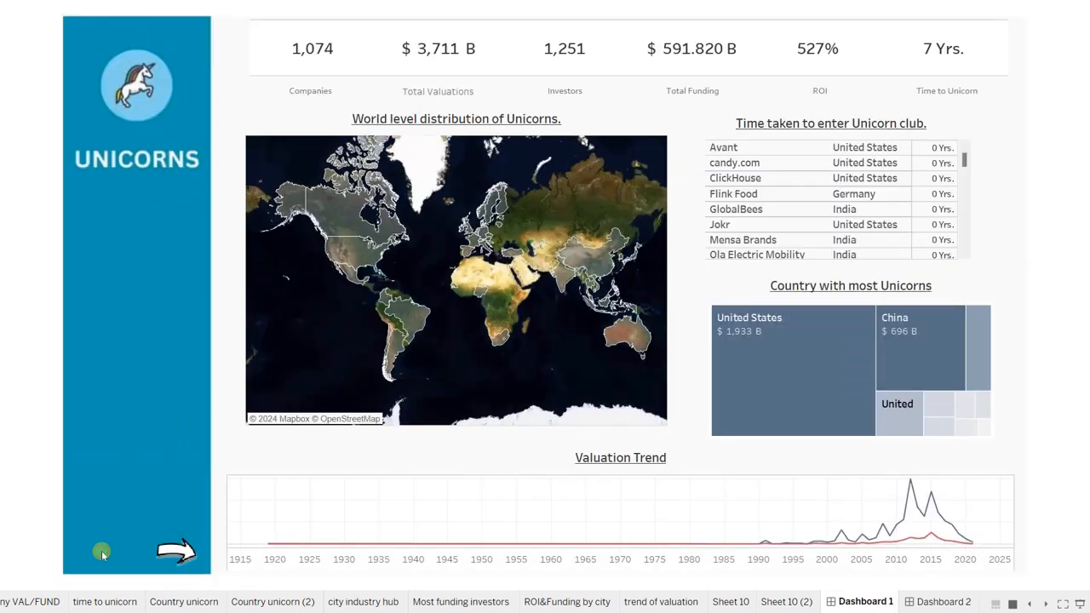
click(177, 552)
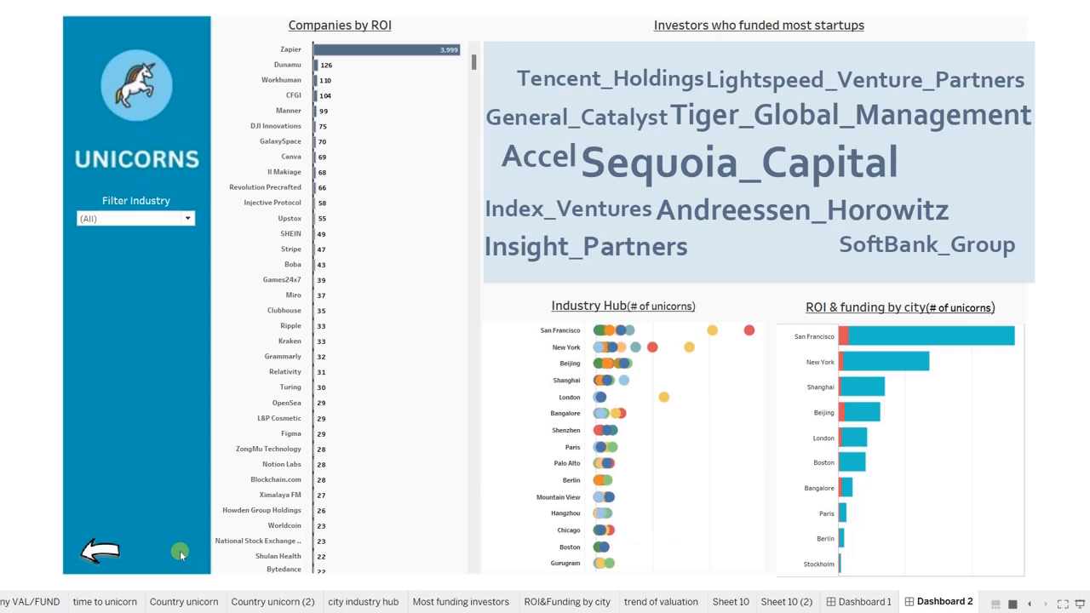
click(94, 550)
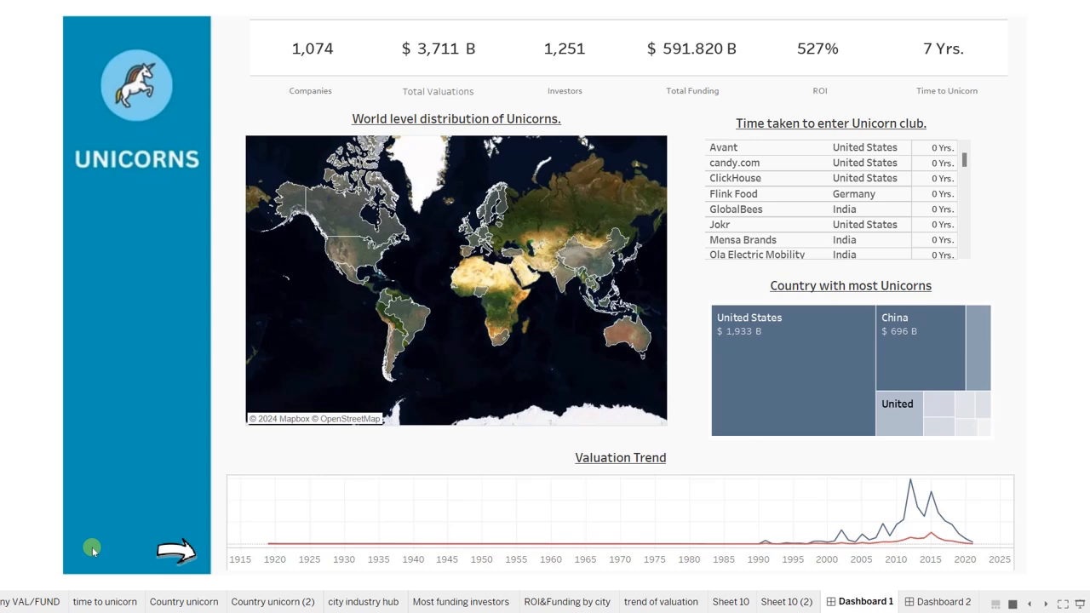
click(92, 547)
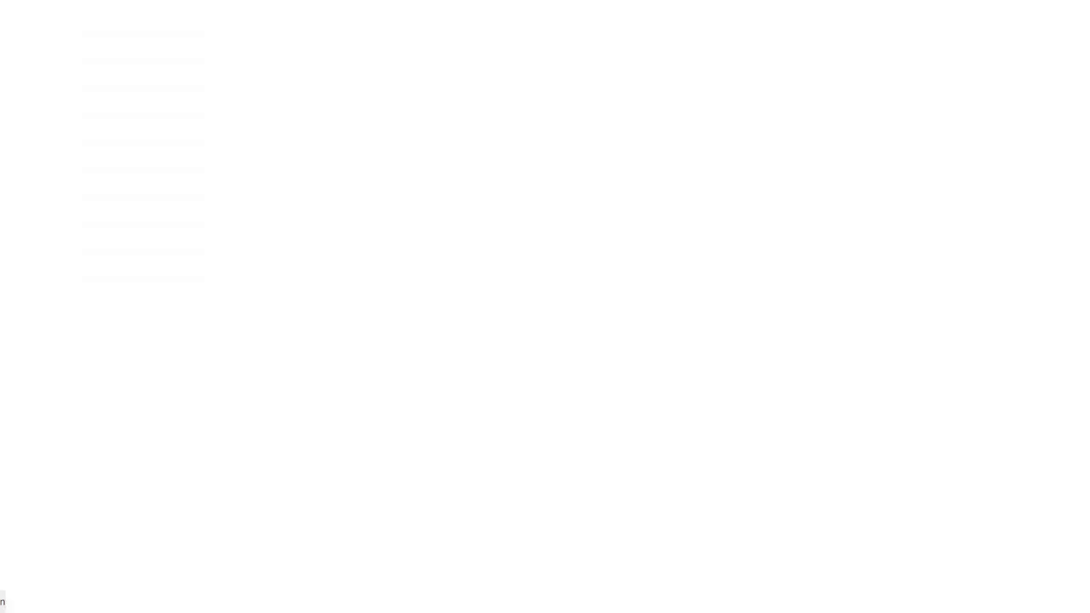